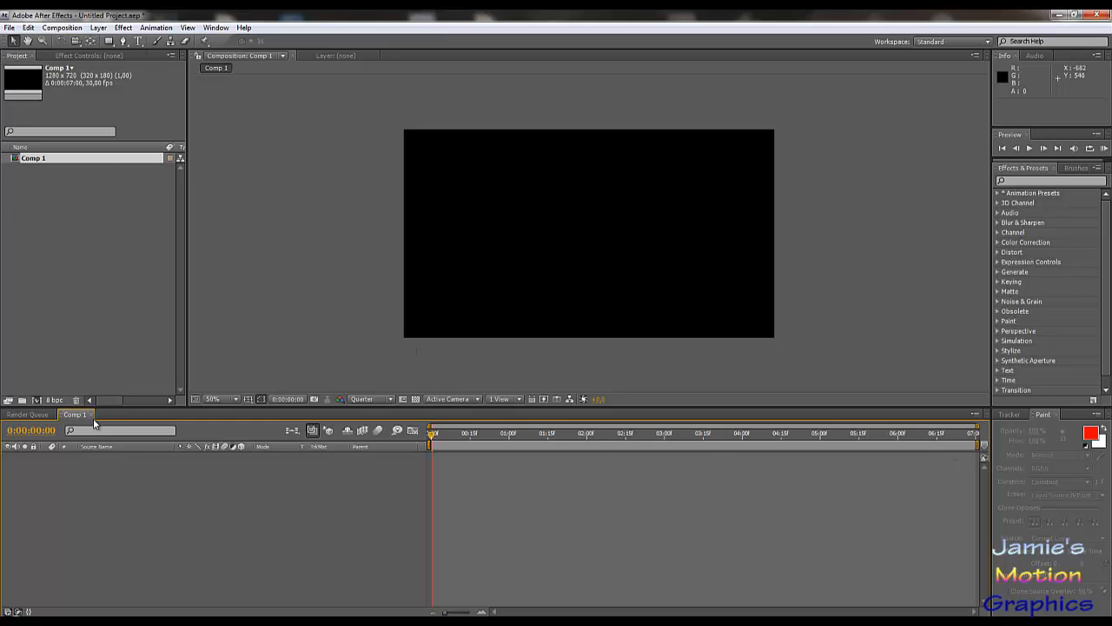
- Set the duration of Comp 1 to 30 seconds in its composition settings
click(89, 28)
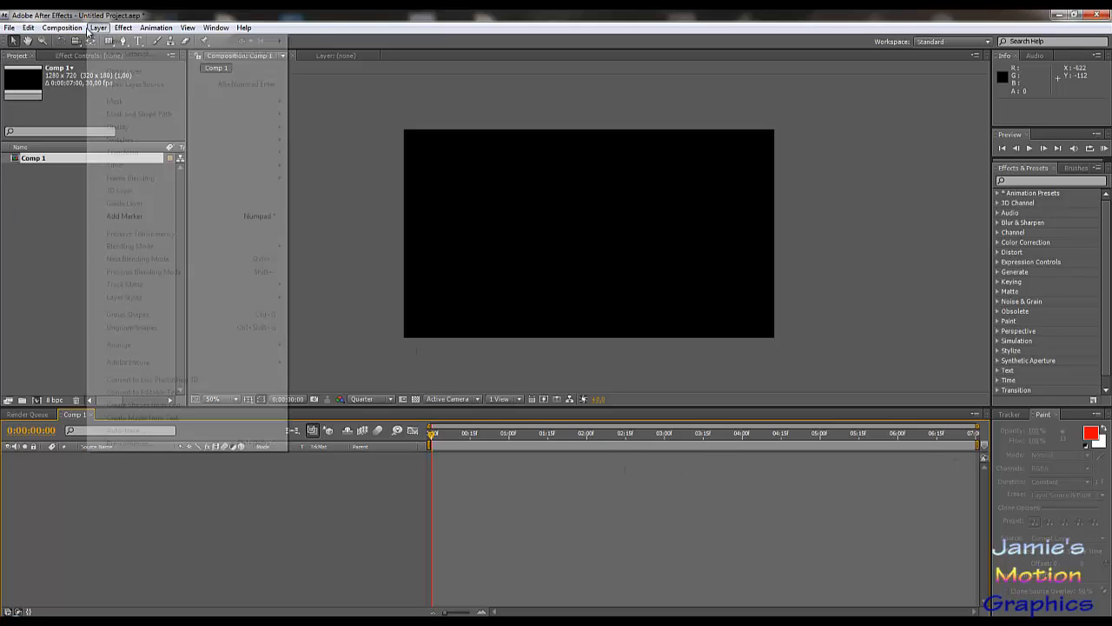
mouse_move(82, 28)
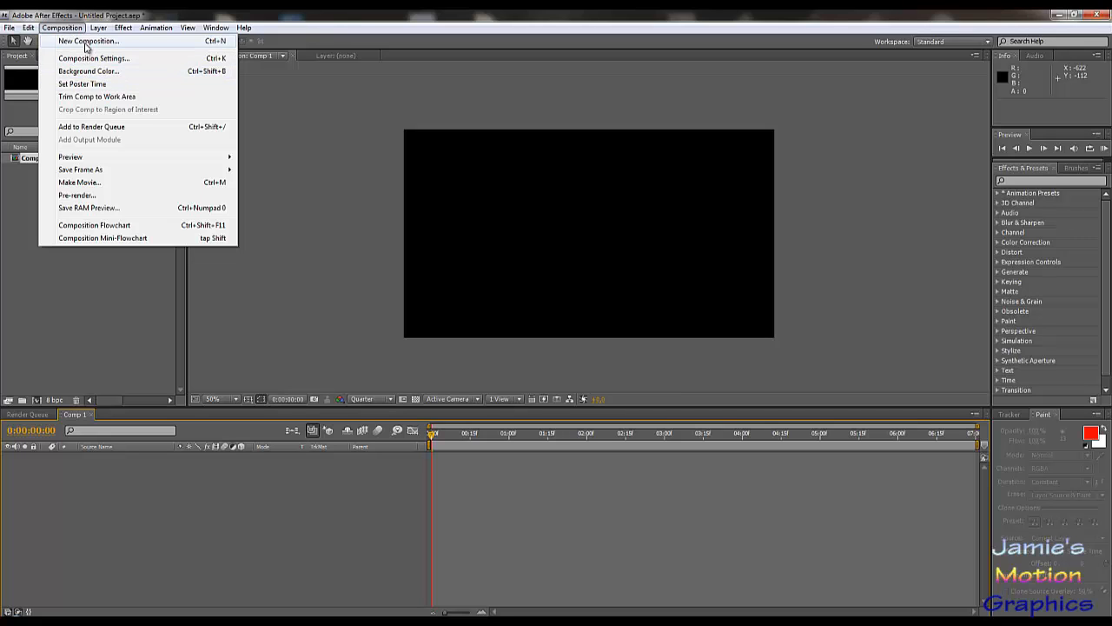
click(88, 59)
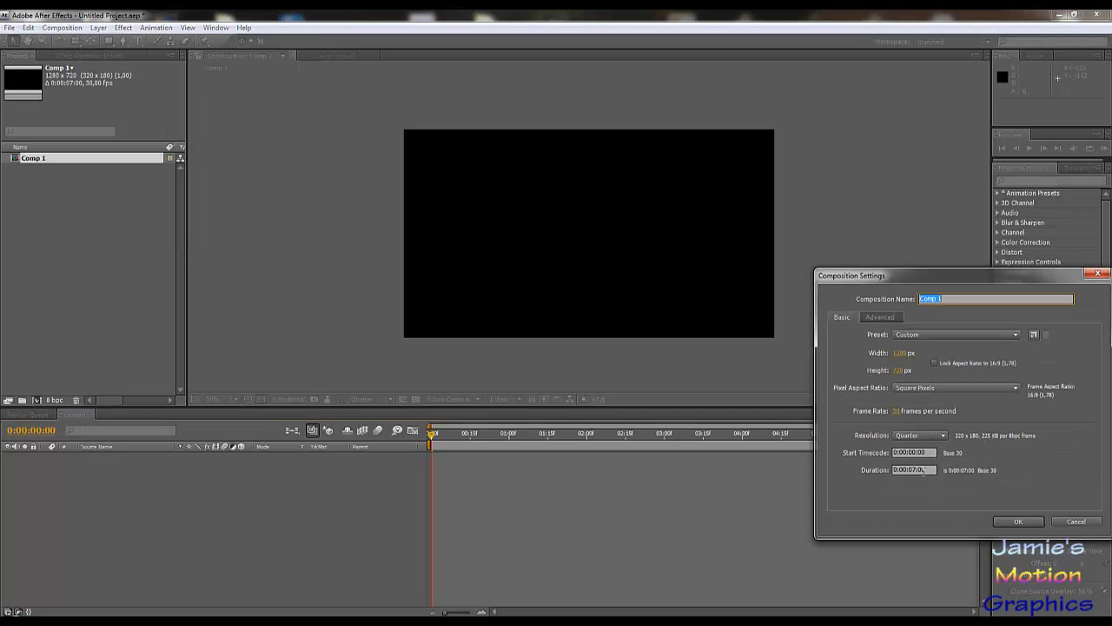
click(921, 470)
key(Return)
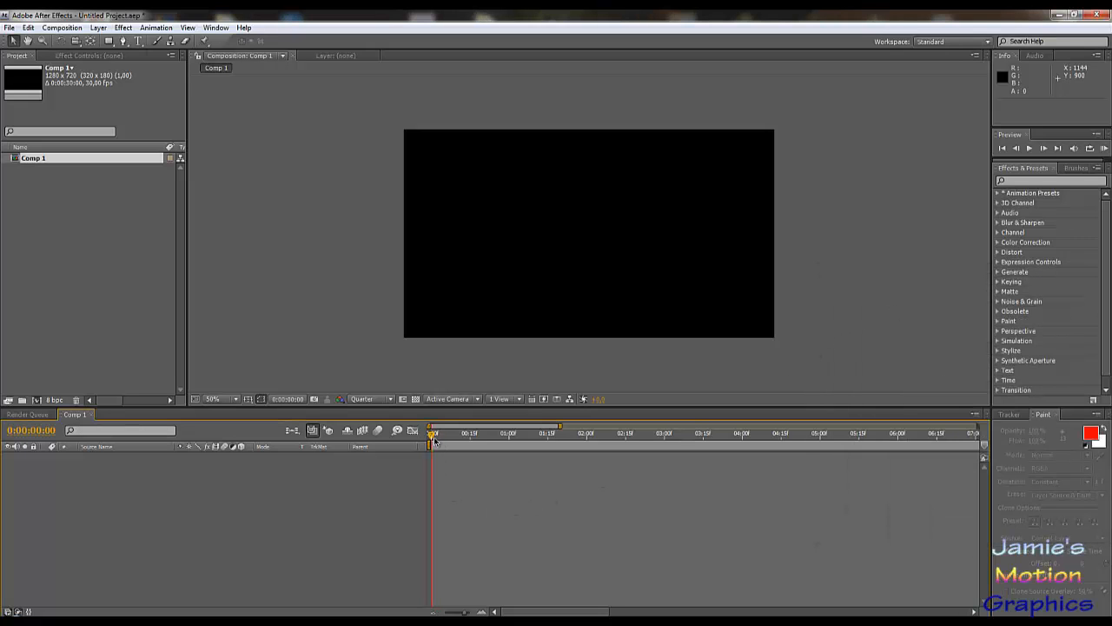
- Create a 1280 x 720 solid layer in dark yellow 816804 and lock it in the timeline
click(99, 28)
mouse_move(62, 28)
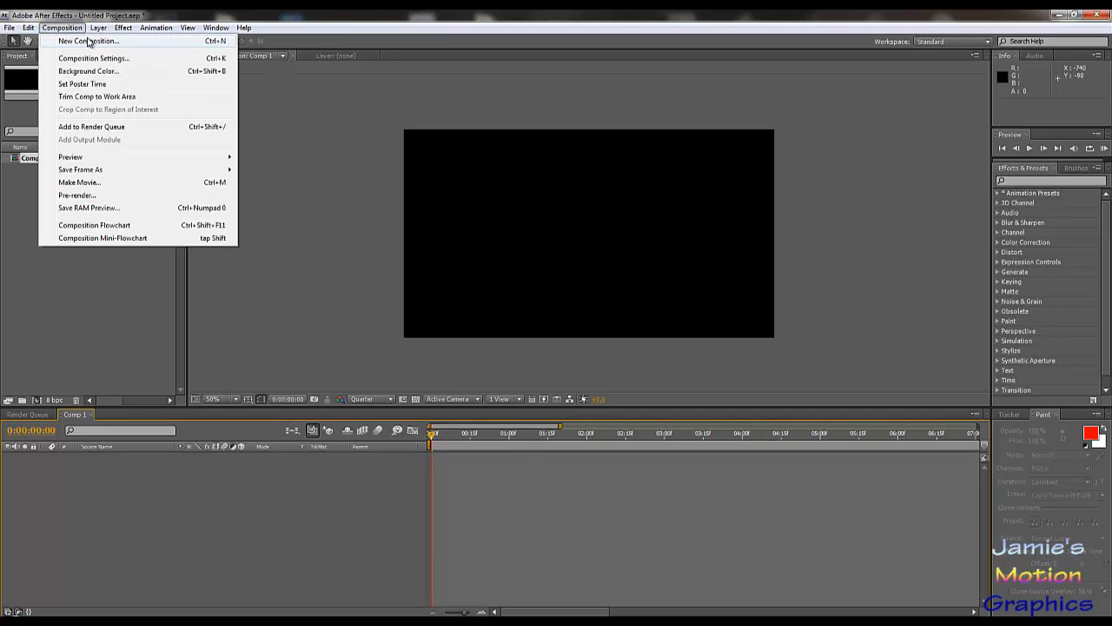
mouse_move(99, 28)
mouse_move(122, 42)
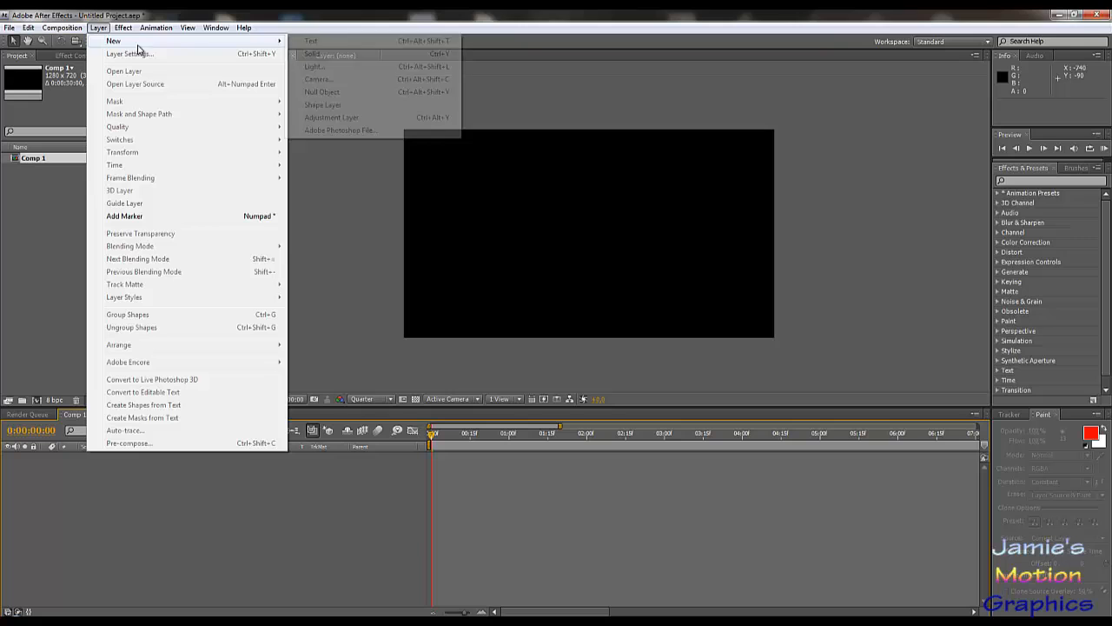
click(331, 56)
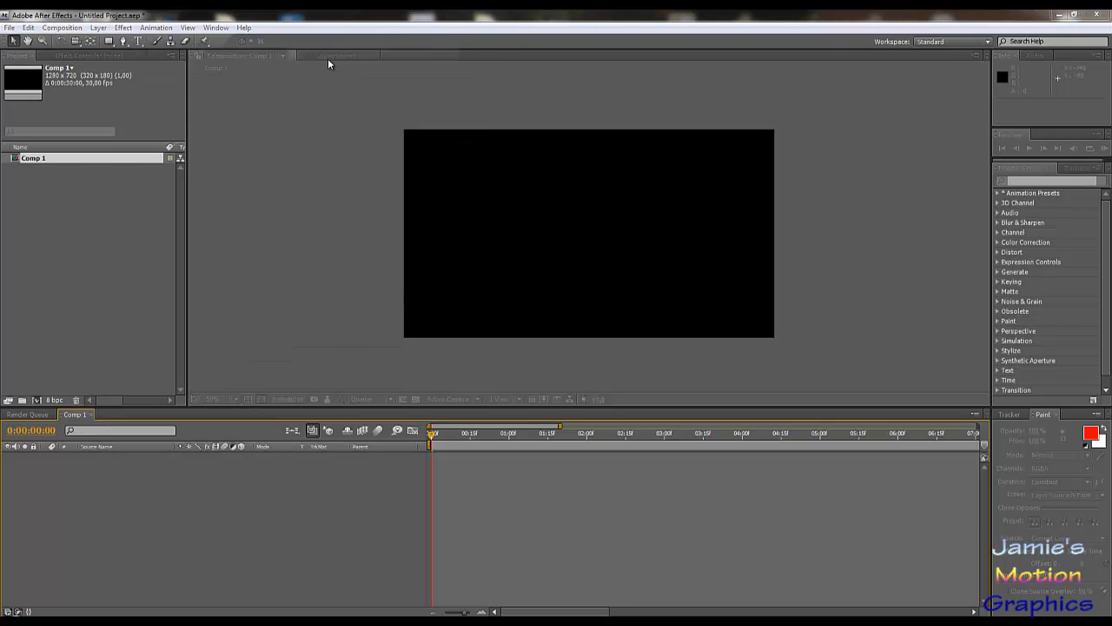
click(984, 485)
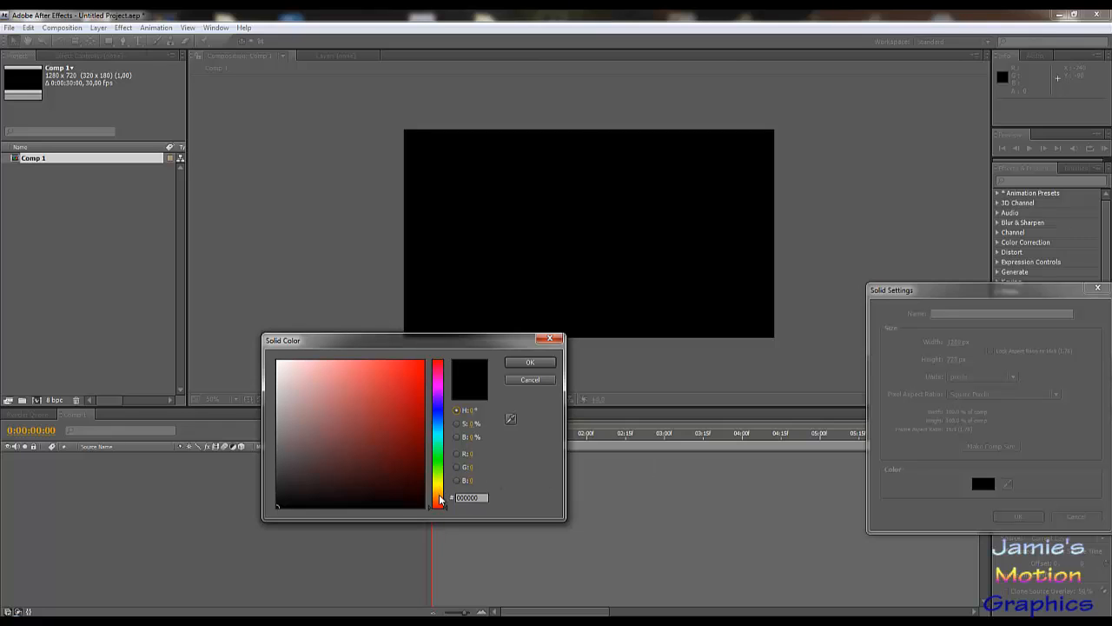
click(439, 492)
drag(391, 465, 471, 317)
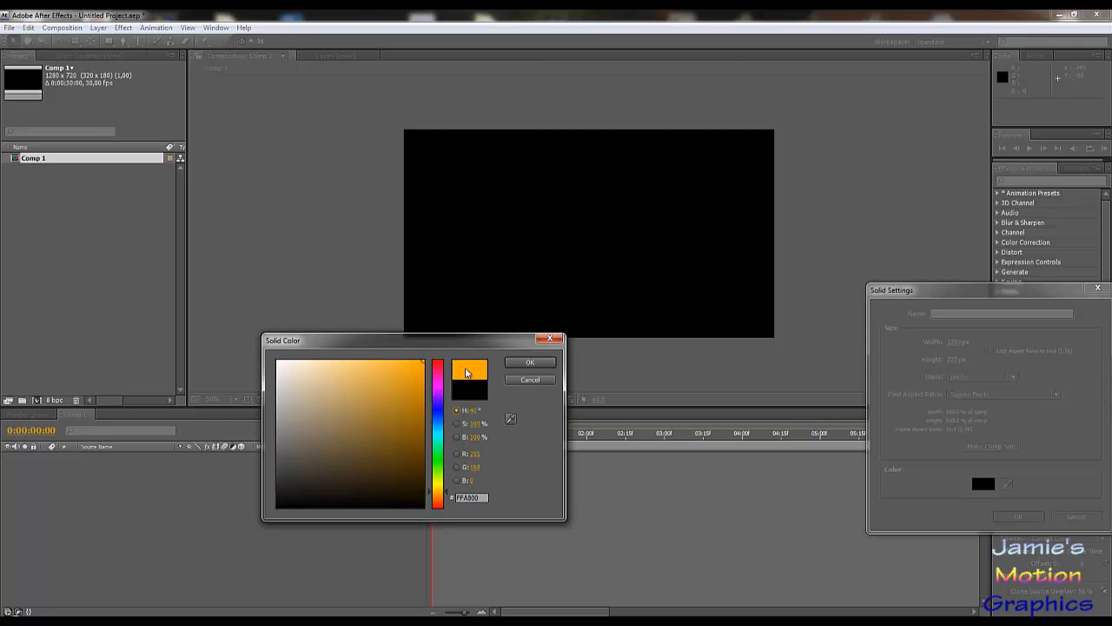
click(441, 489)
click(422, 439)
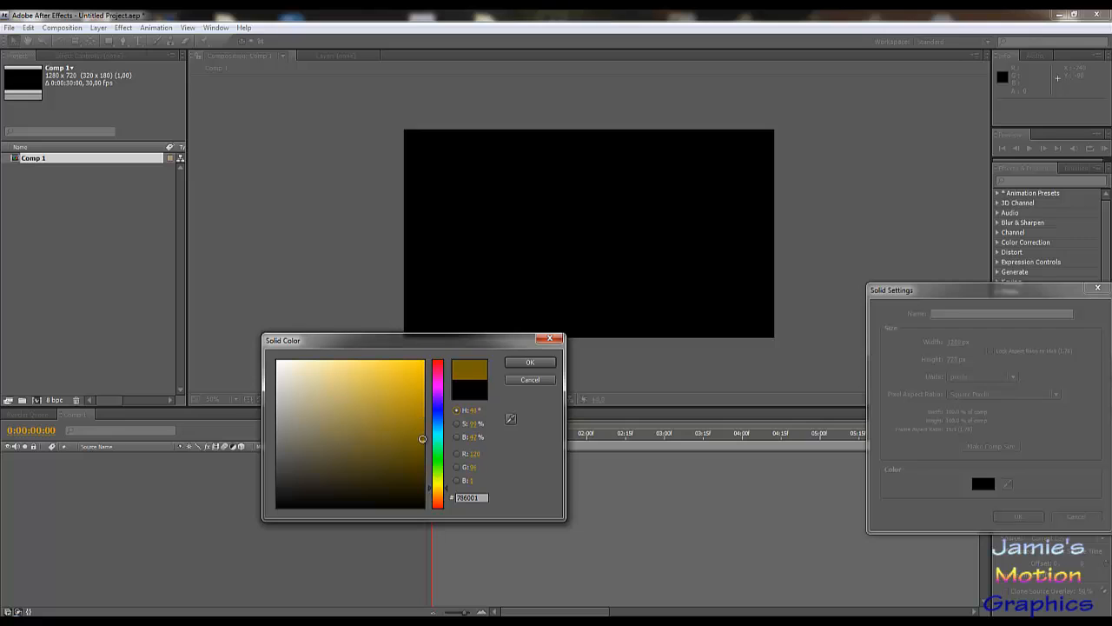
drag(422, 439, 420, 433)
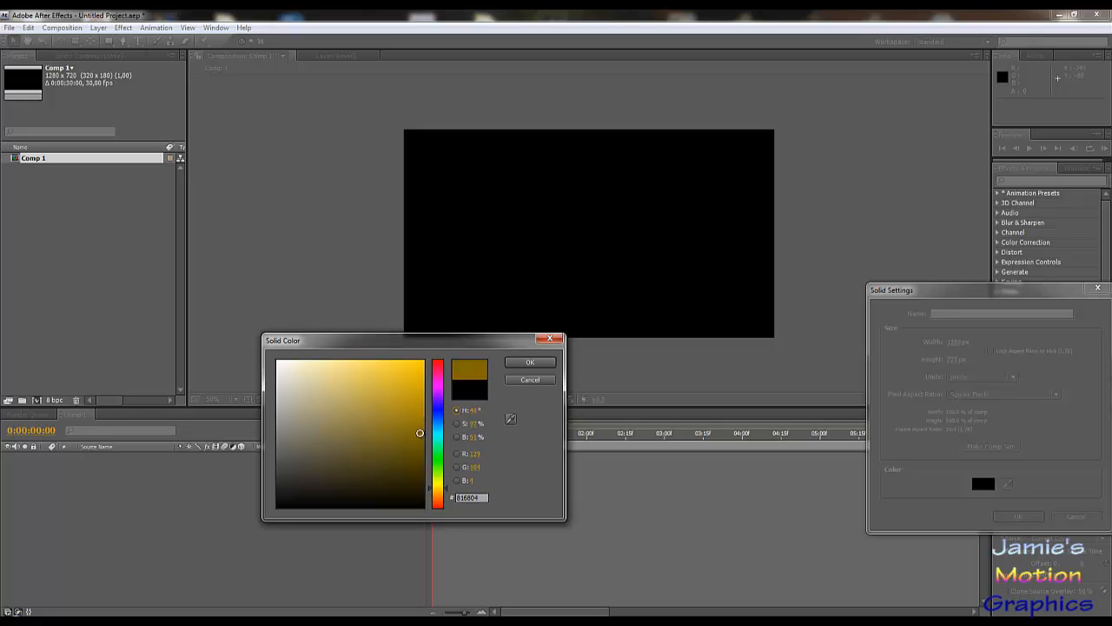
click(524, 364)
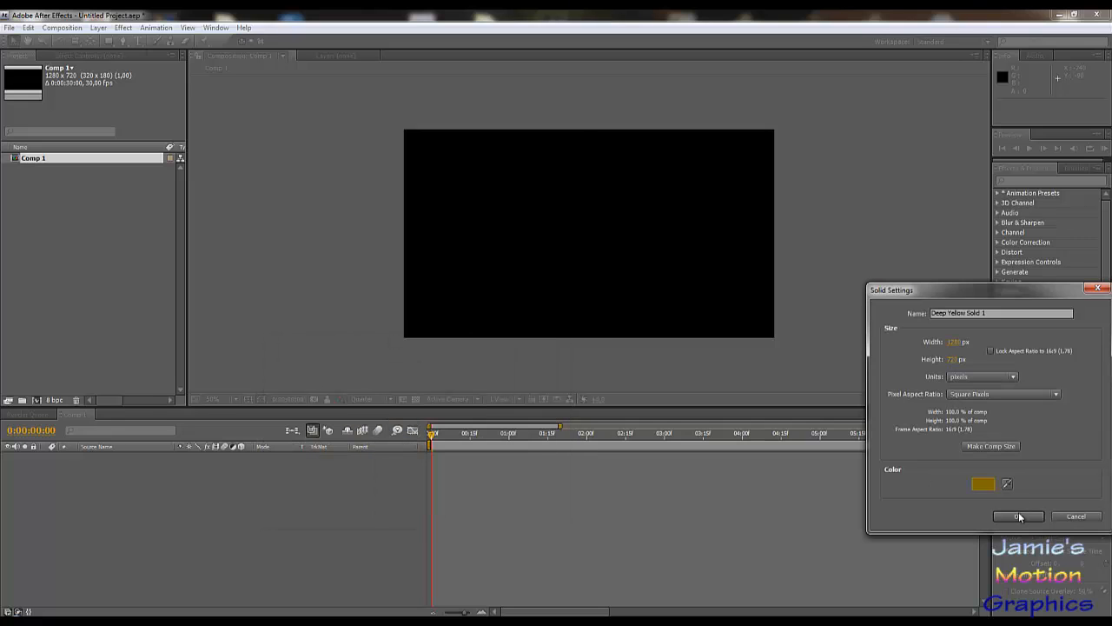
click(1019, 516)
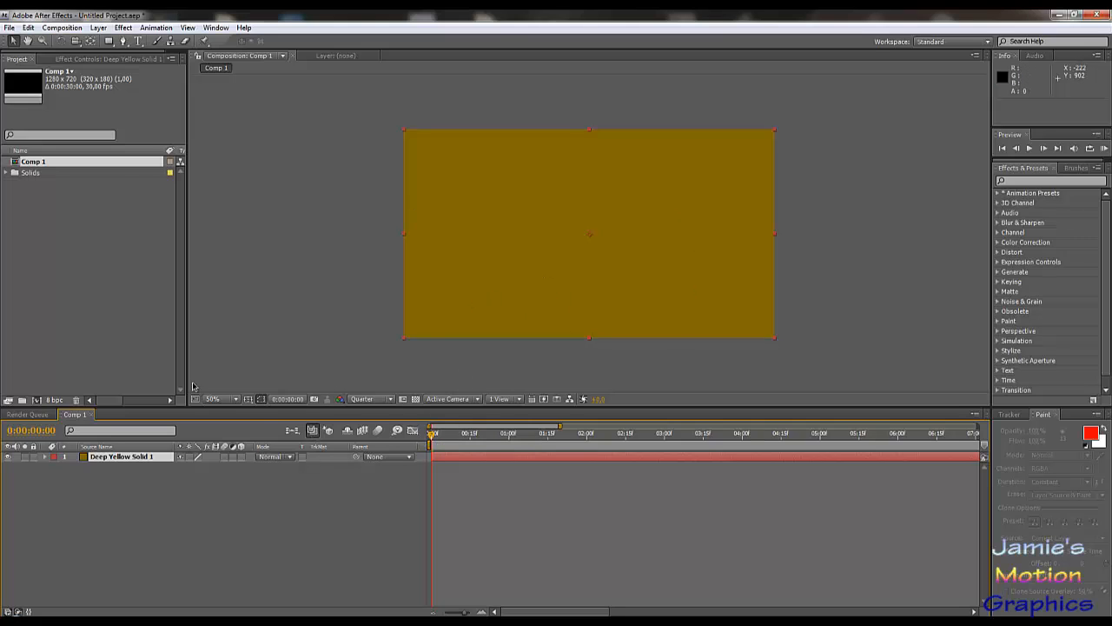
click(36, 460)
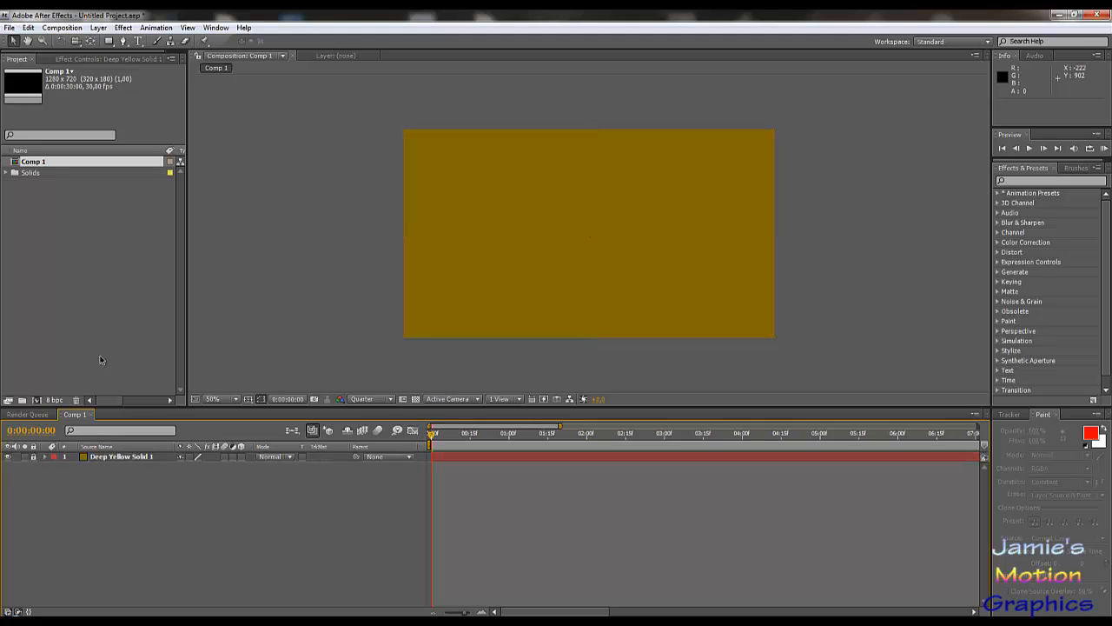
- Create a second 1280 x 720 solid layer above it in dark brown 422C09
click(98, 28)
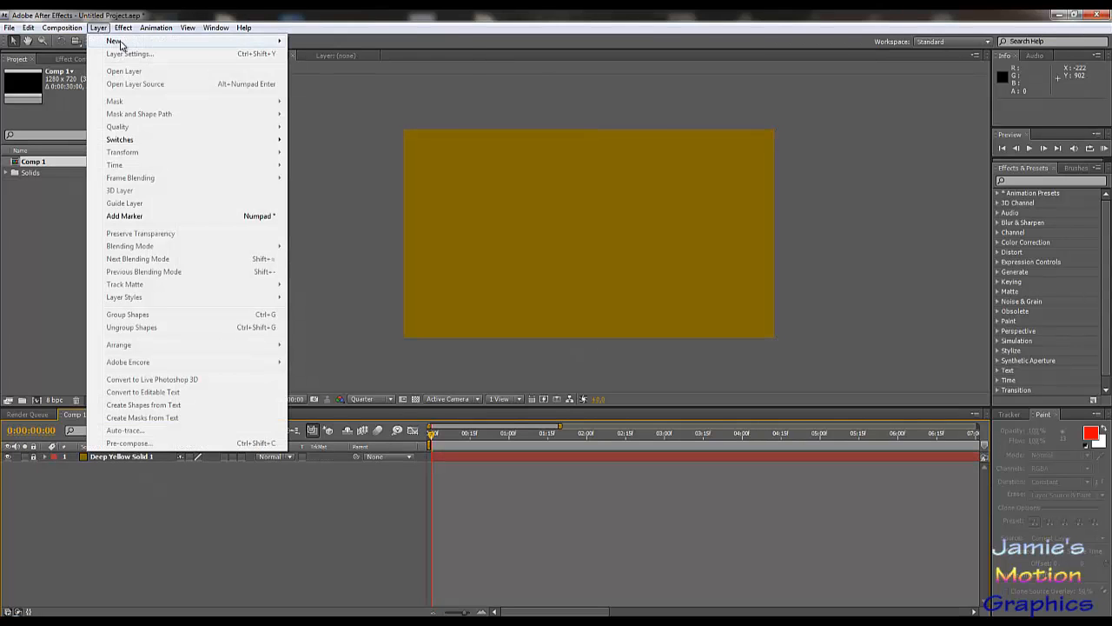
mouse_move(113, 40)
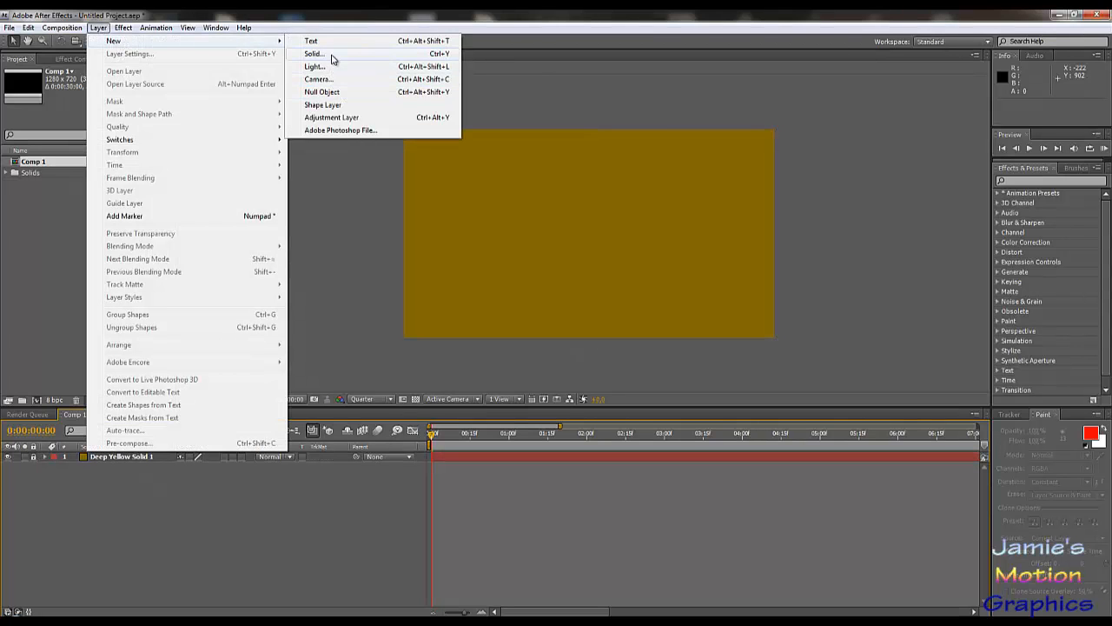
click(360, 56)
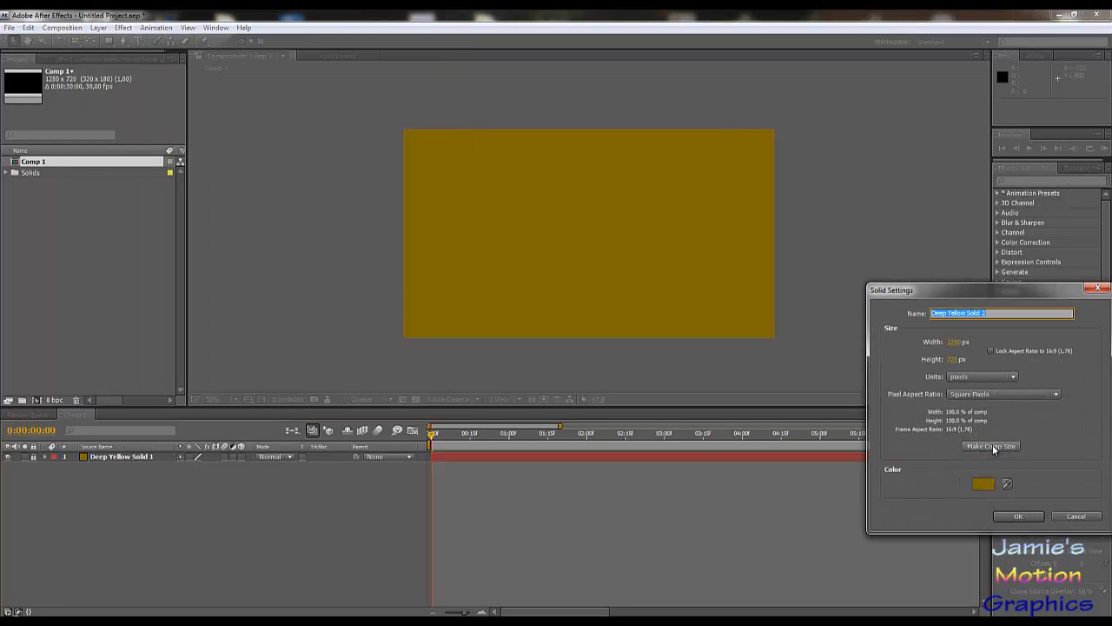
click(983, 483)
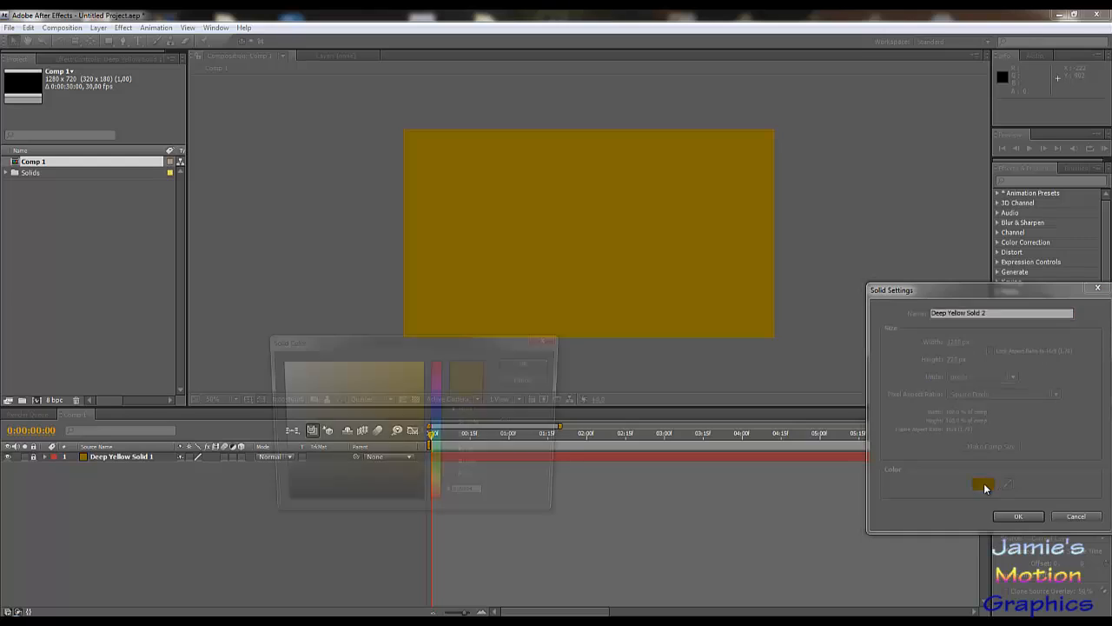
drag(412, 450, 422, 464)
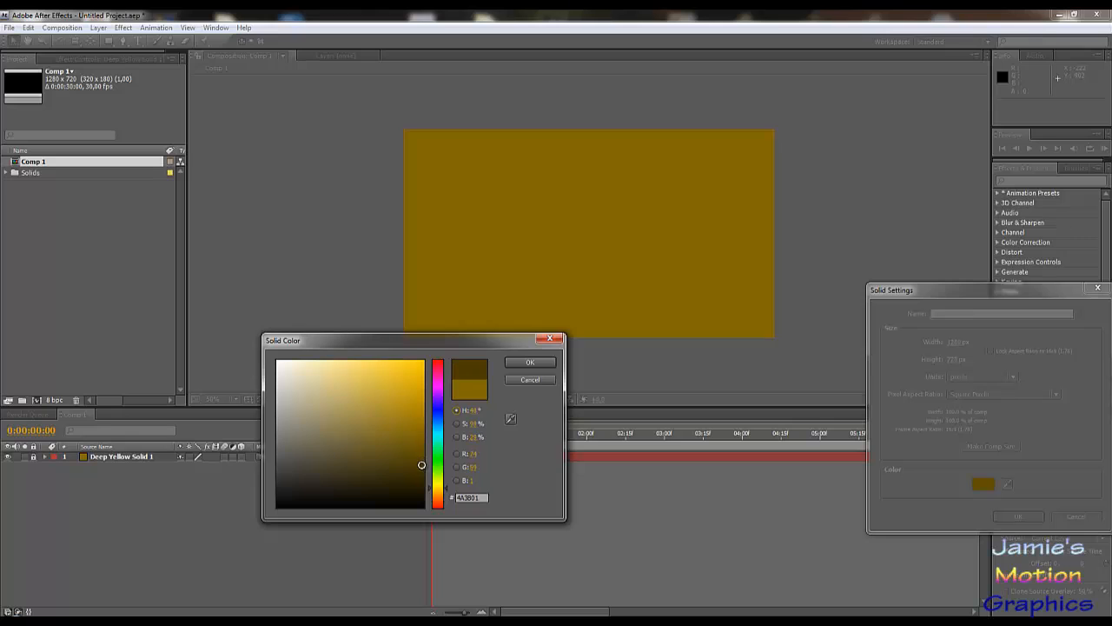
click(439, 493)
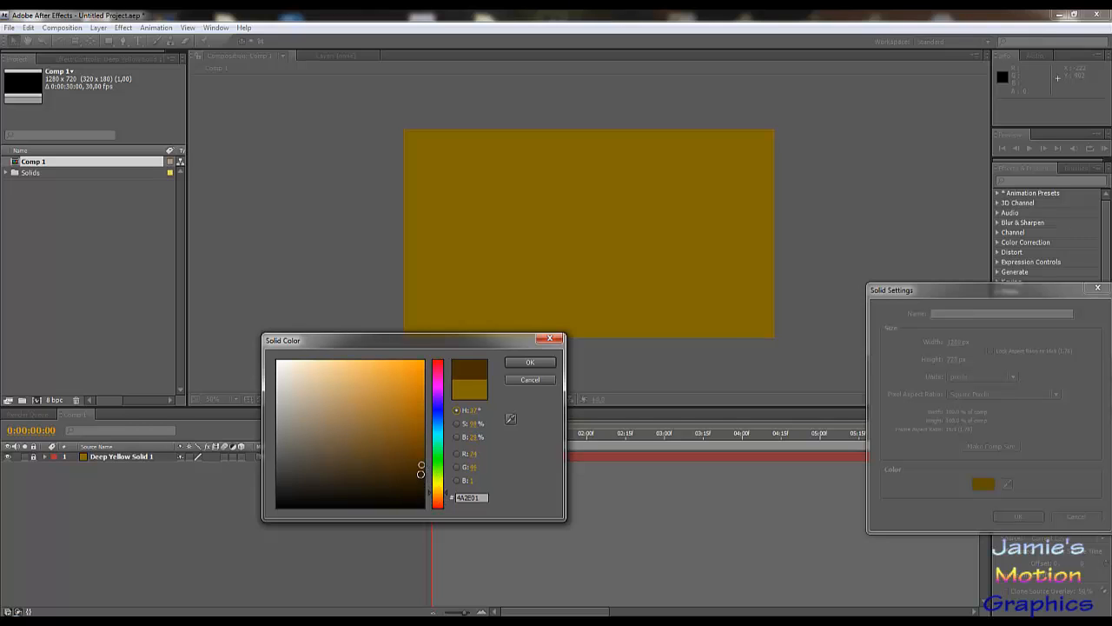
drag(418, 467, 404, 469)
click(530, 362)
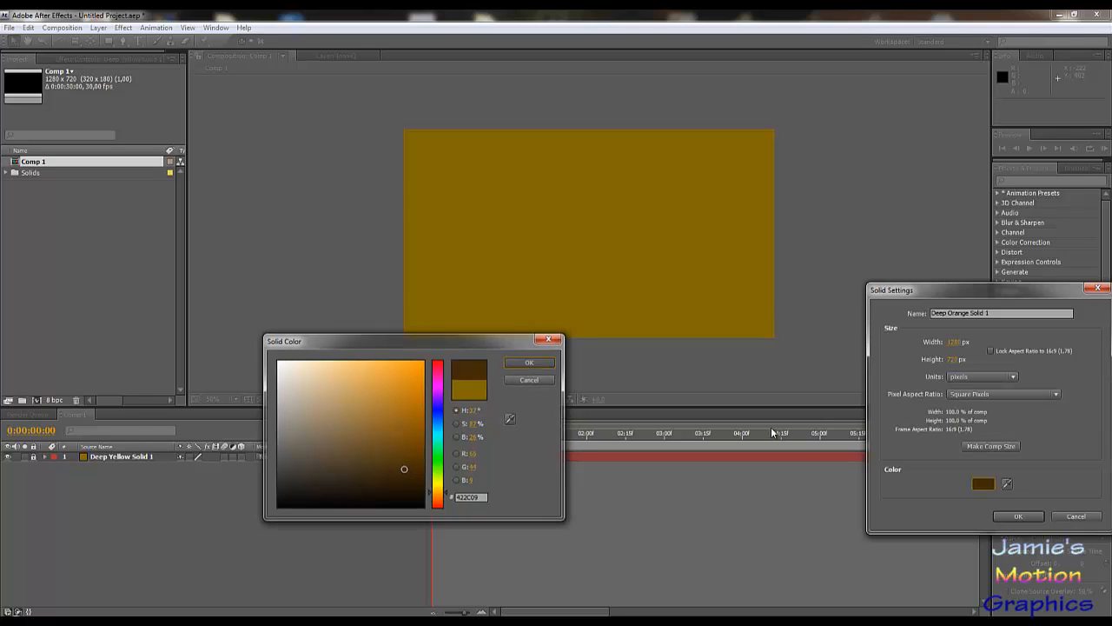
click(1017, 516)
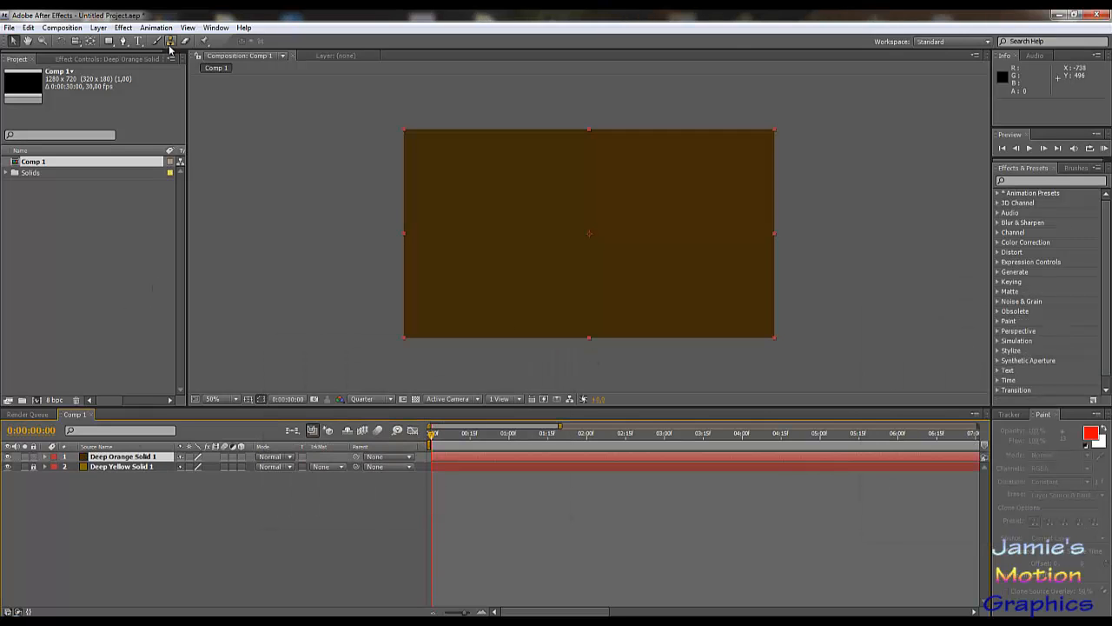
- Draw a closed four-point diamond mask around the centre of the brown solid with the Pen tool
click(125, 42)
click(595, 166)
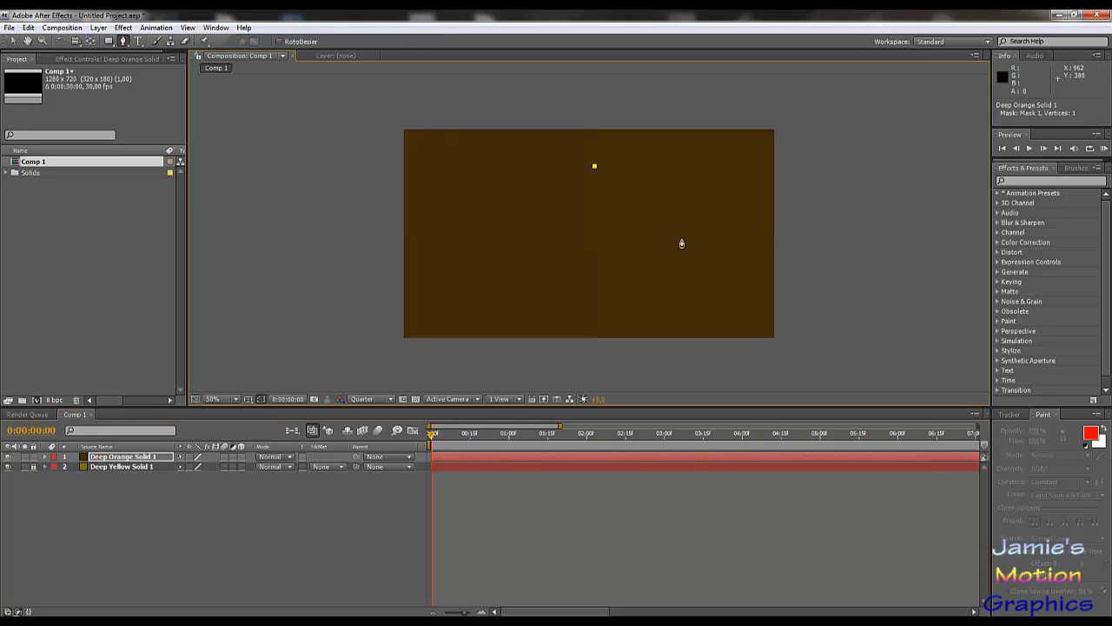
click(680, 238)
click(591, 289)
click(524, 235)
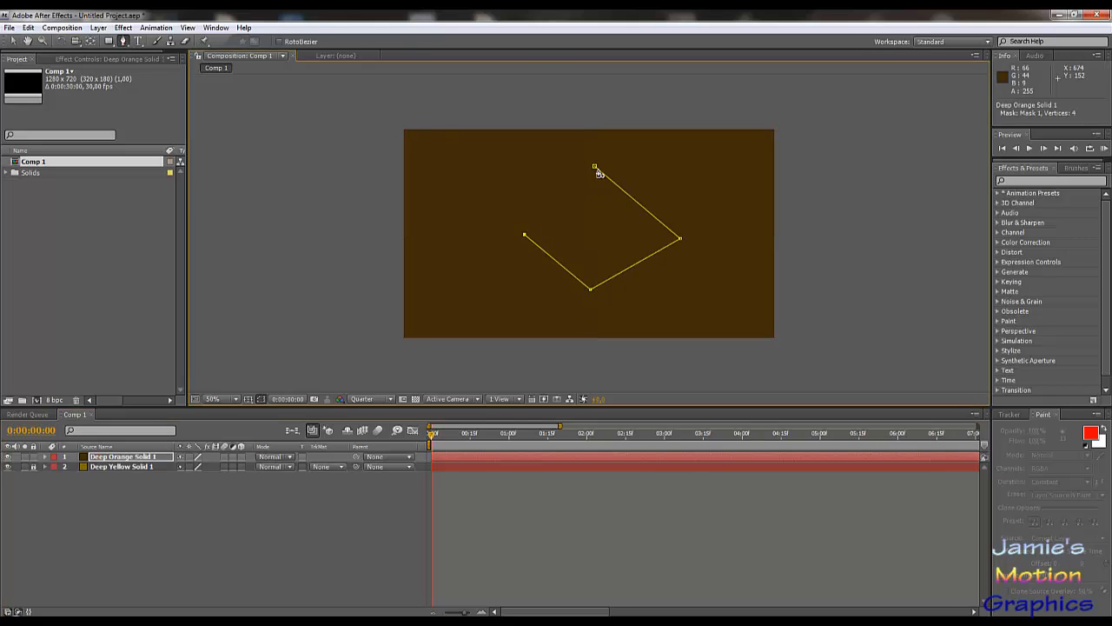
click(595, 167)
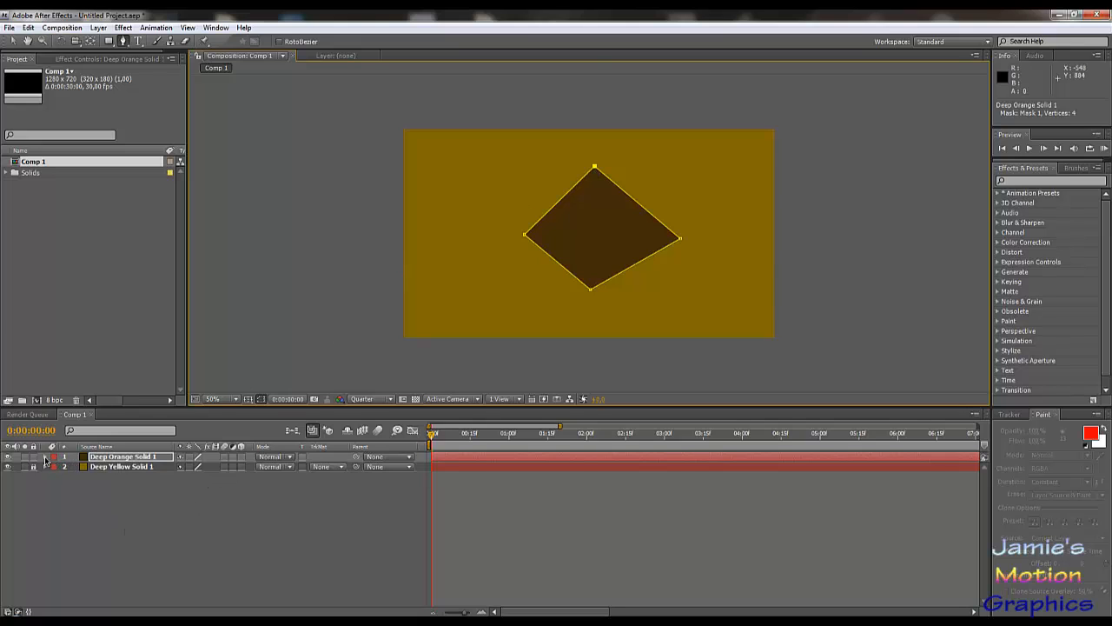
- Set the bounding box of the brown solid's mask path to left 440, right 840, top 160 and bottom 560 px
click(45, 457)
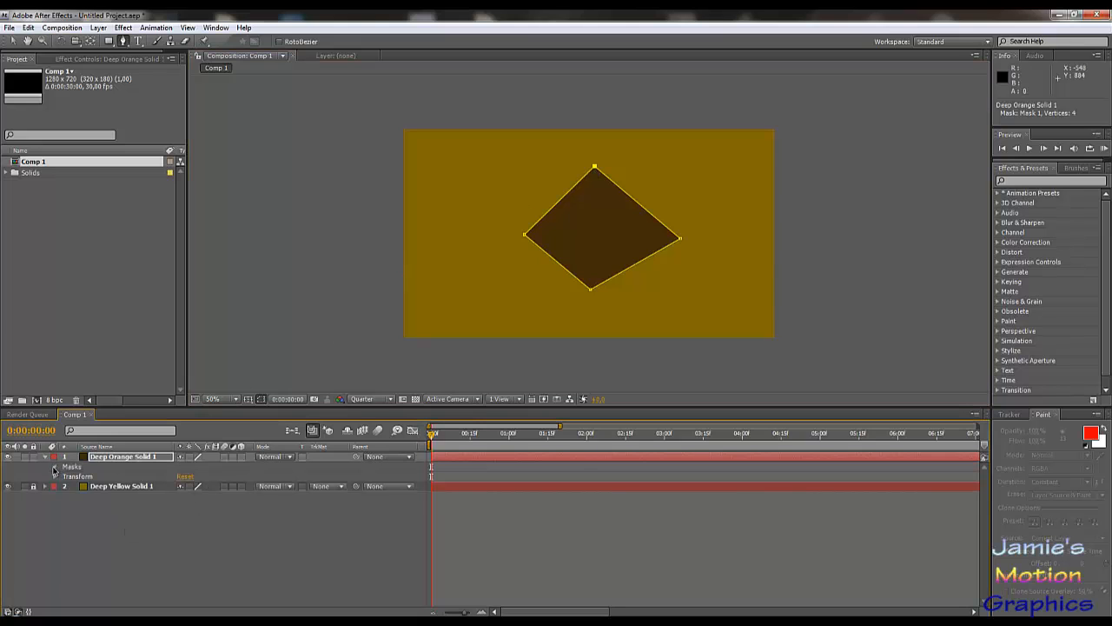
click(54, 468)
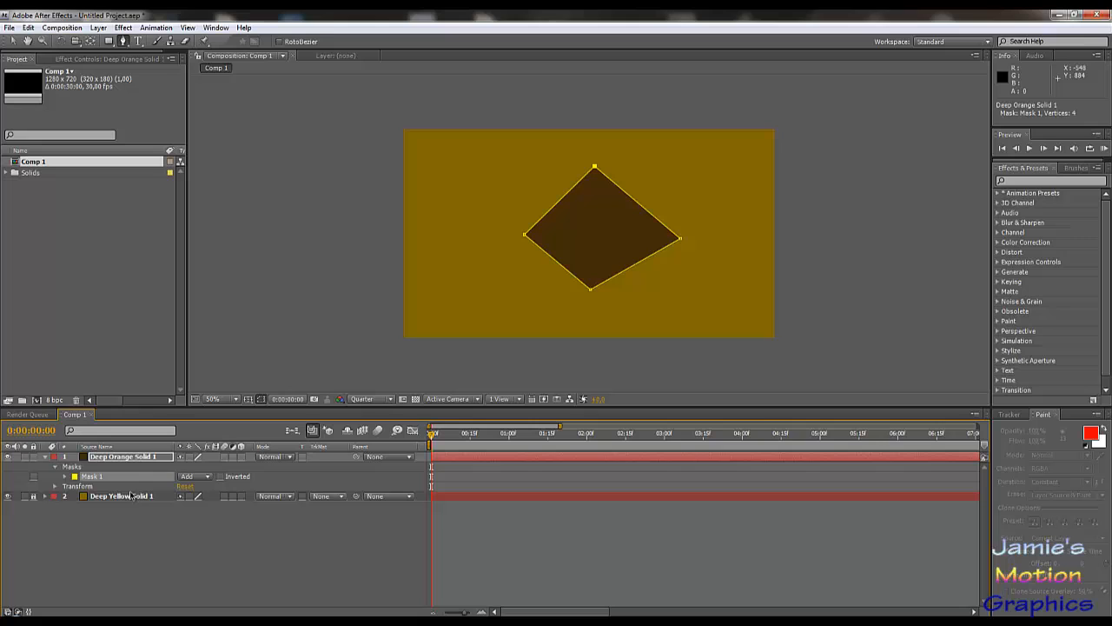
click(66, 477)
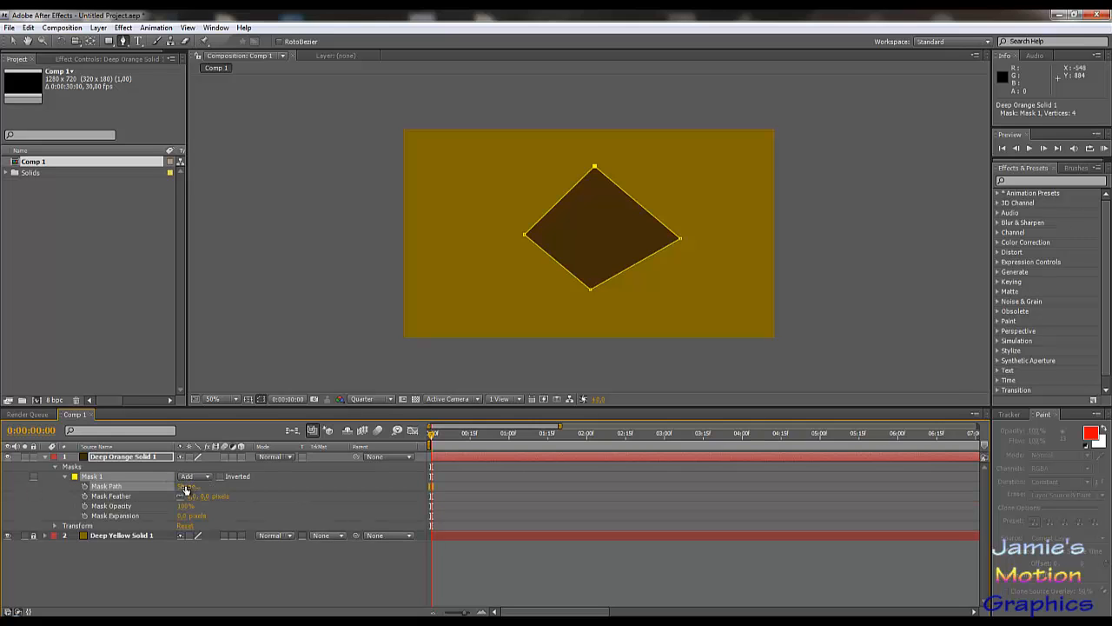
click(185, 489)
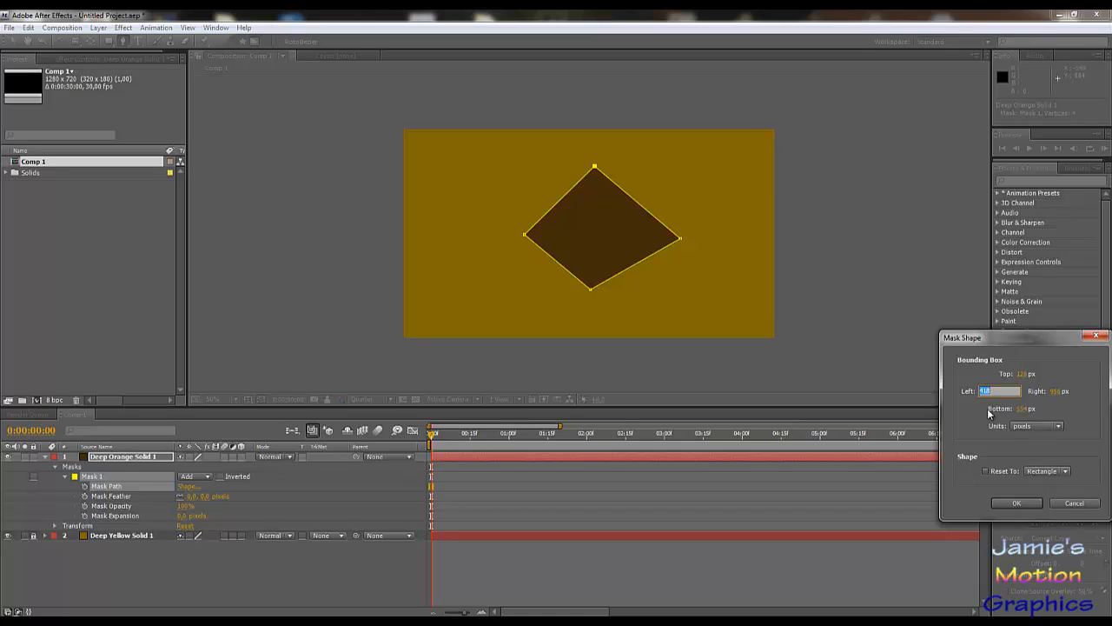
key(Tab)
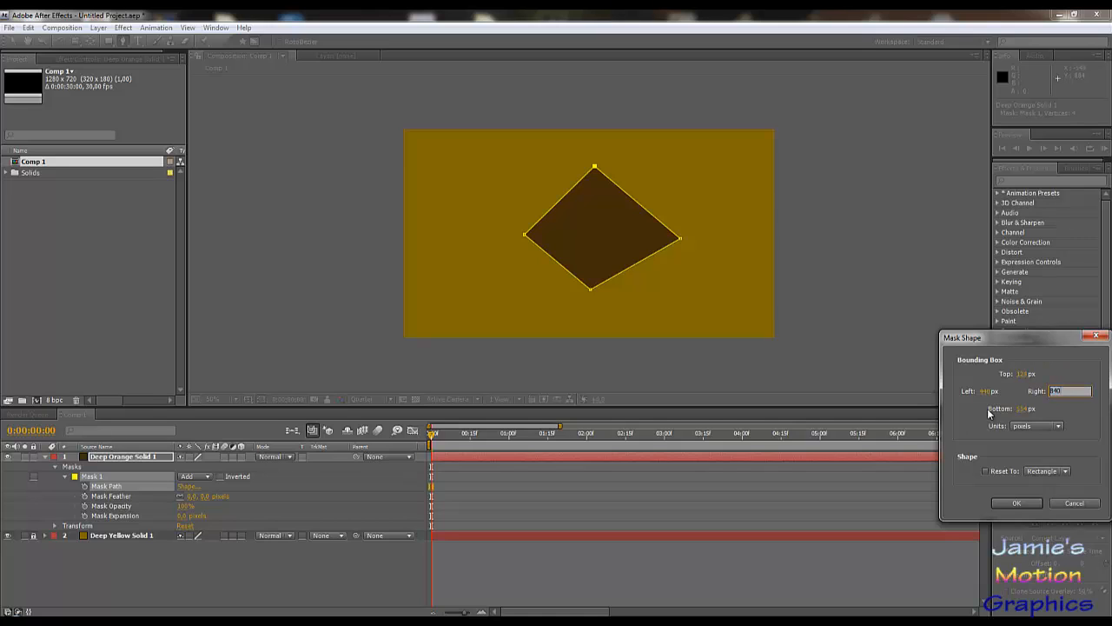
click(1025, 372)
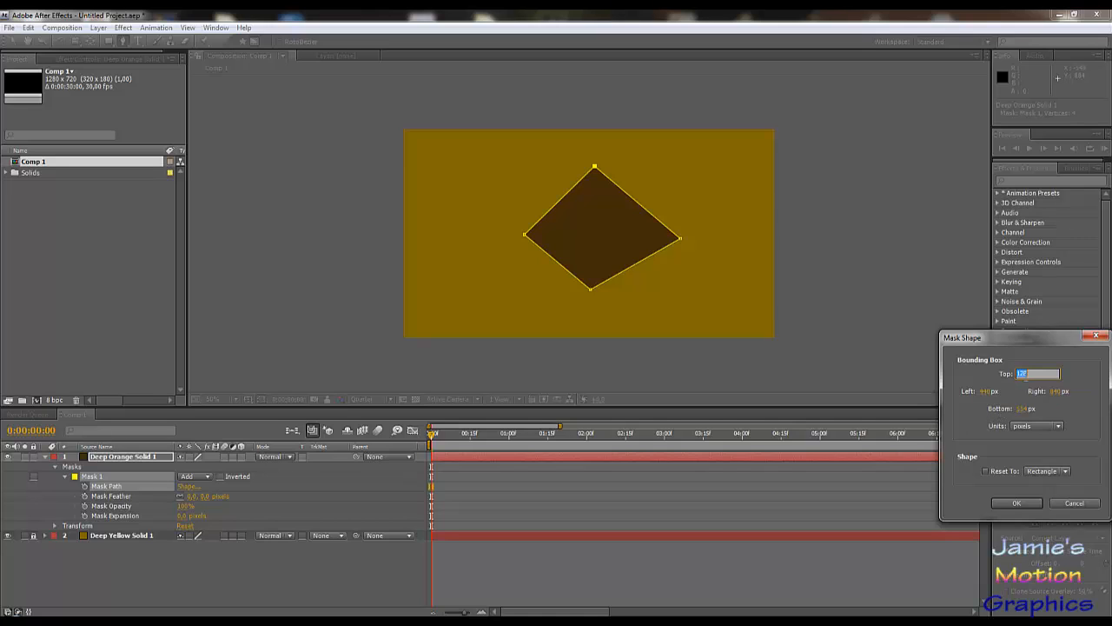
key(Tab)
key(Return)
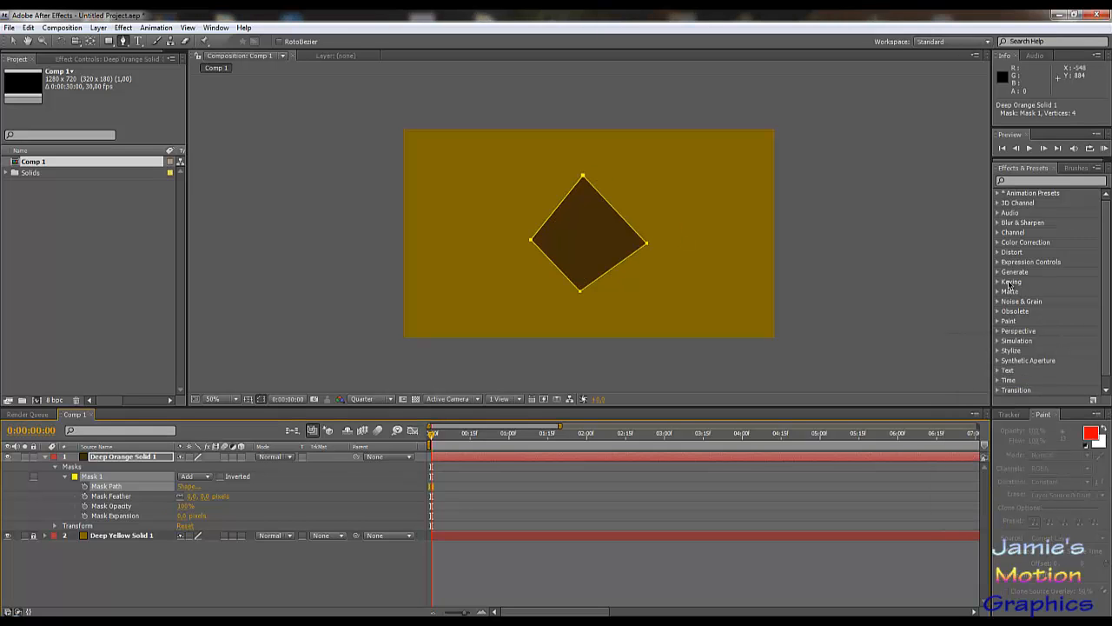
- Reset the brown solid's mask shape to Ellipse so that it forms a circle
click(187, 485)
click(1054, 471)
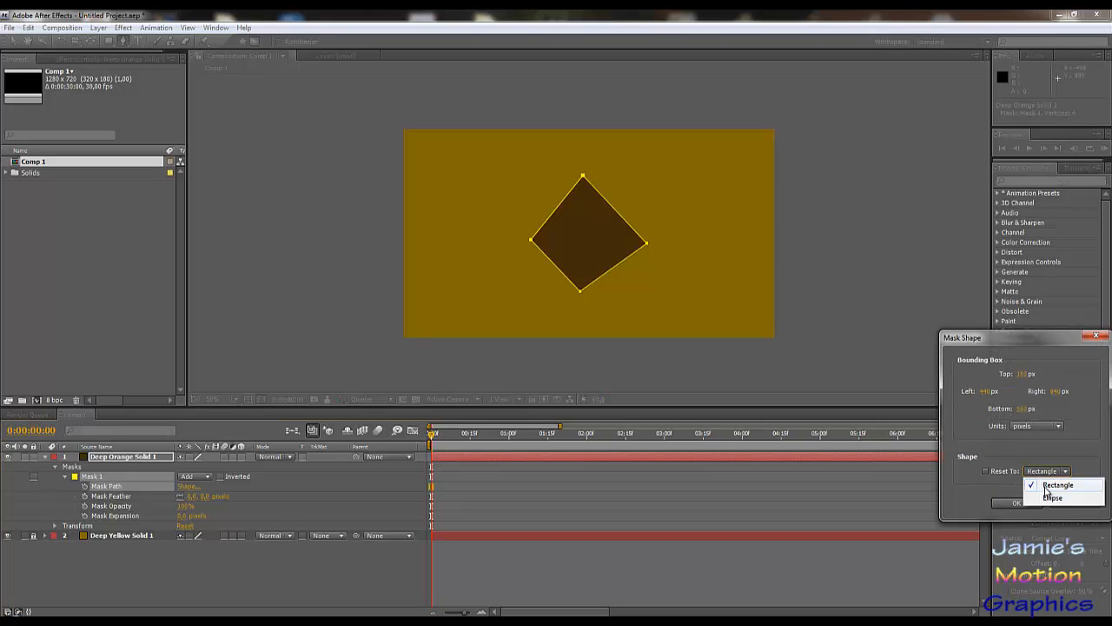
click(1048, 498)
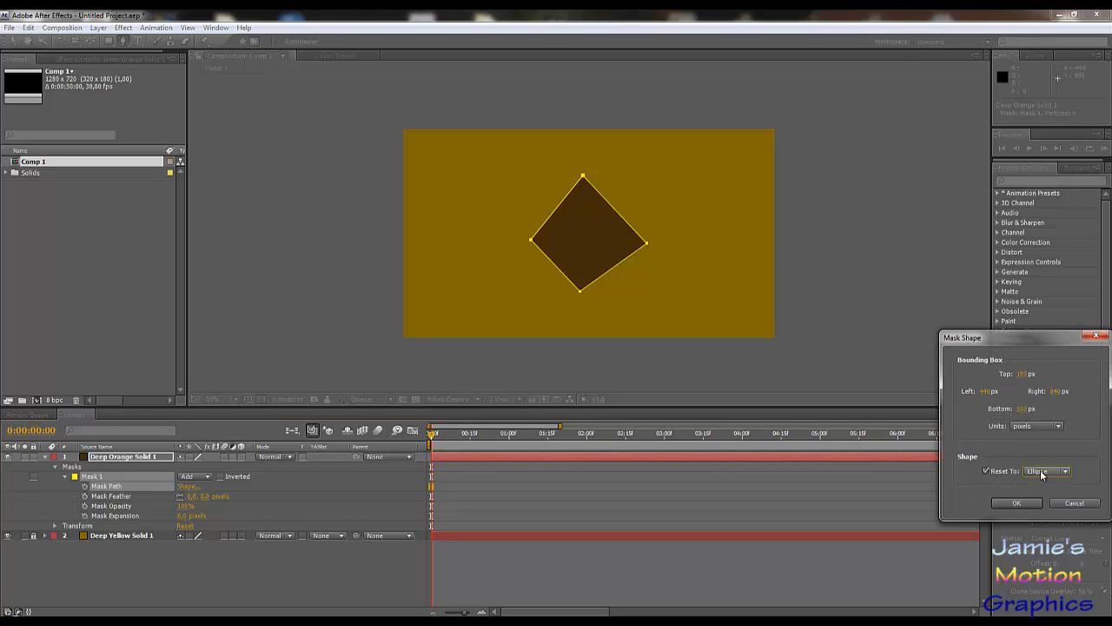
click(1017, 503)
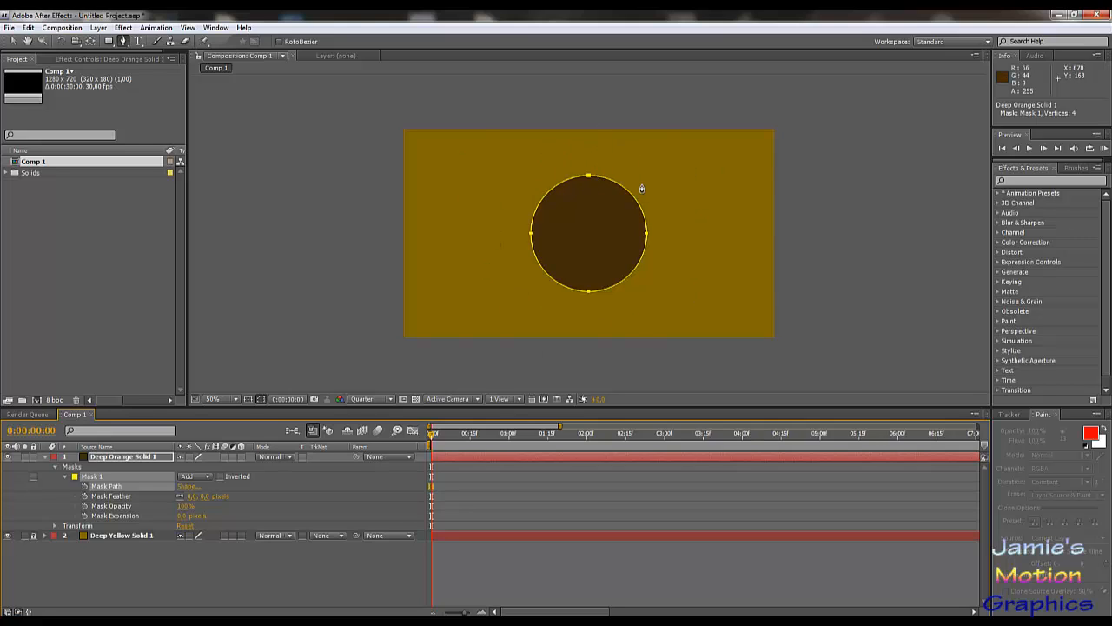
- Set the mask feather of the dark brown solid's circle to 50 pixels and deselect the layer
click(191, 496)
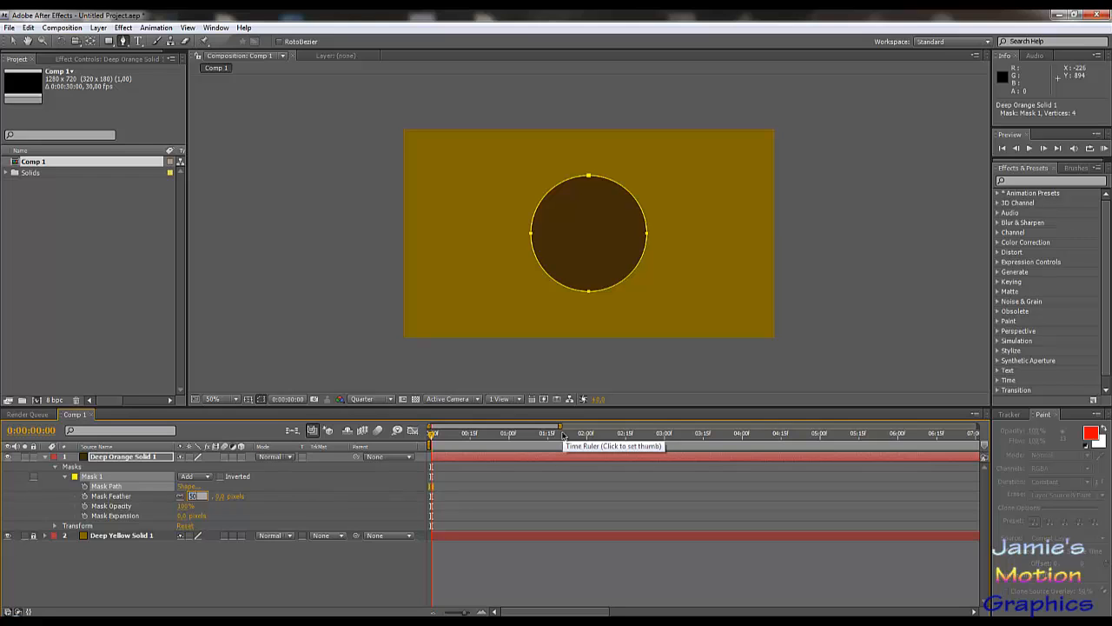
key(Return)
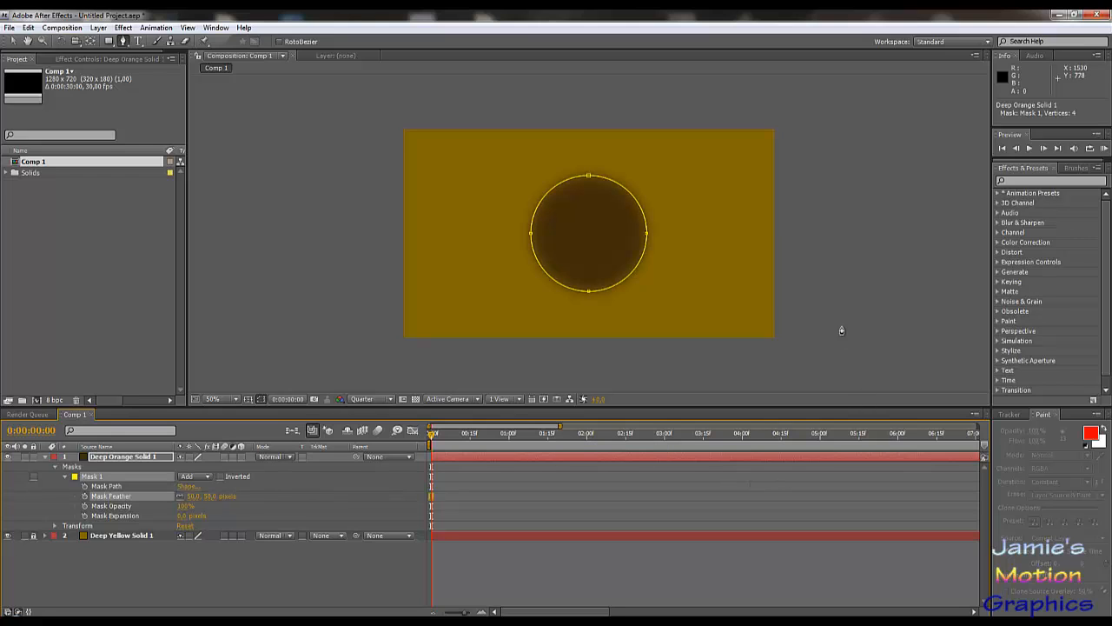
click(826, 290)
click(230, 567)
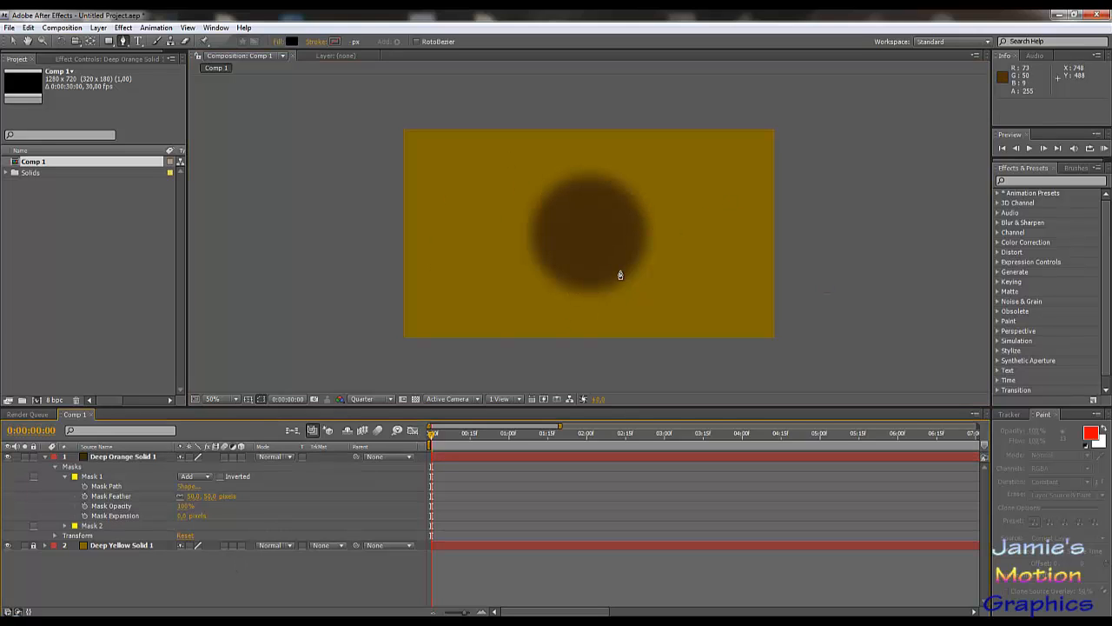
- Try a mask feather of 0 pixels on the brown circle and undo that change
click(192, 497)
text(0)
key(Return)
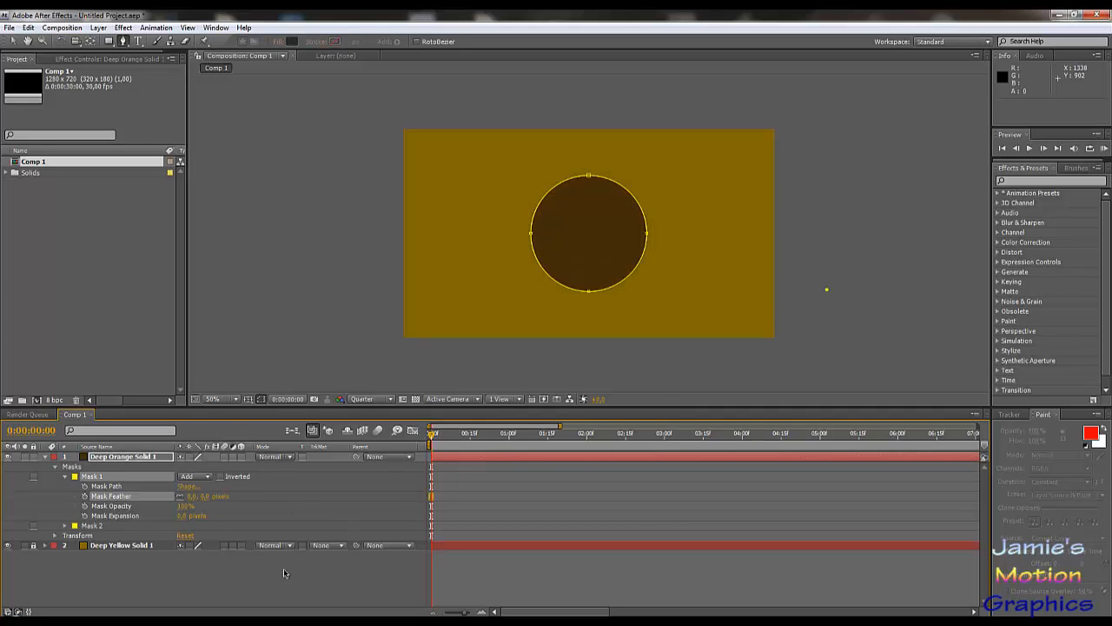
click(283, 574)
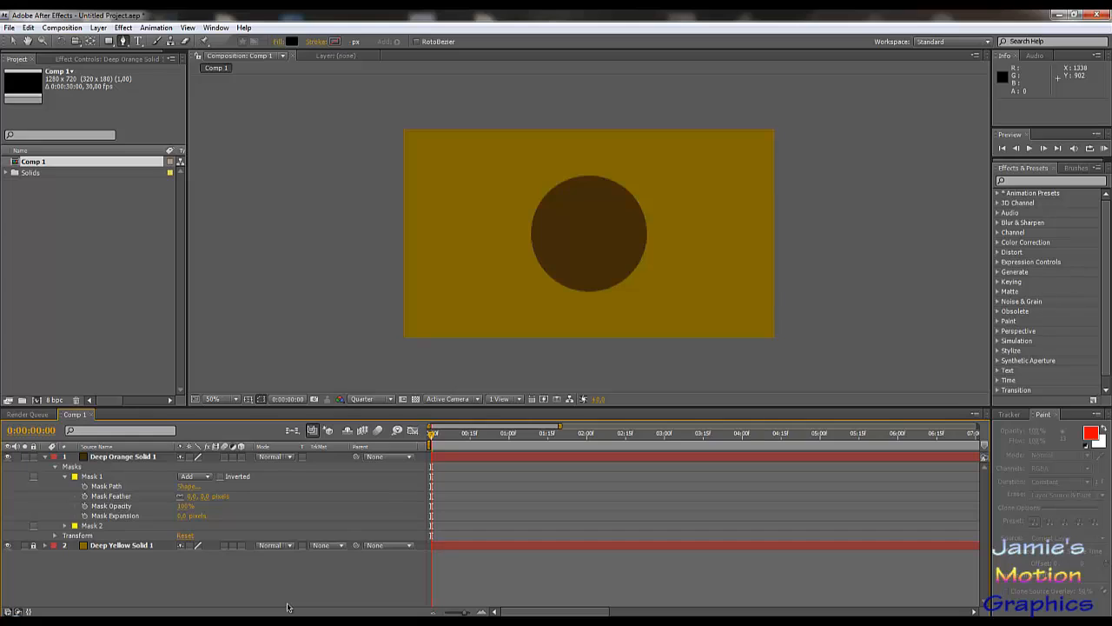
key(ctrl+z)
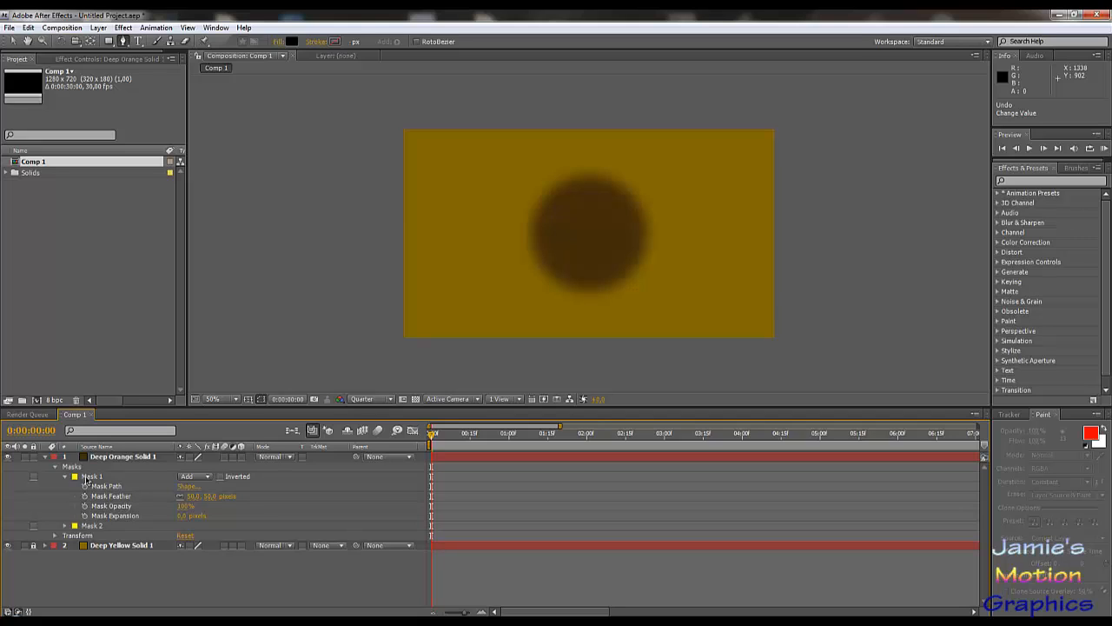
- Create a new 1280 x 720 solid layer above the others in bright orange FFBA00
click(98, 28)
mouse_move(98, 28)
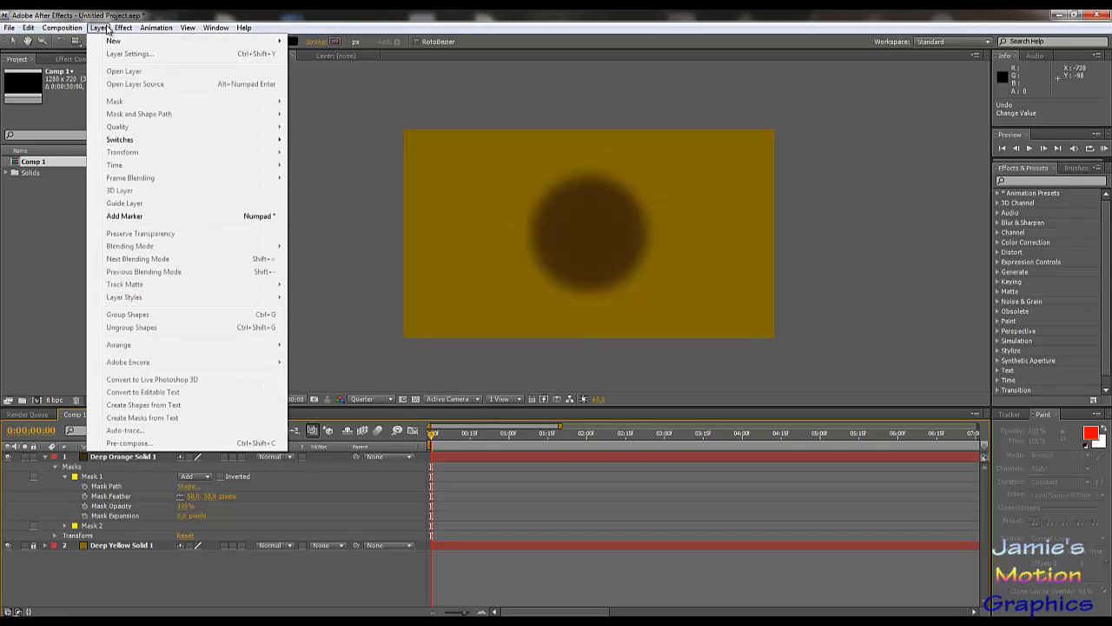
mouse_move(260, 41)
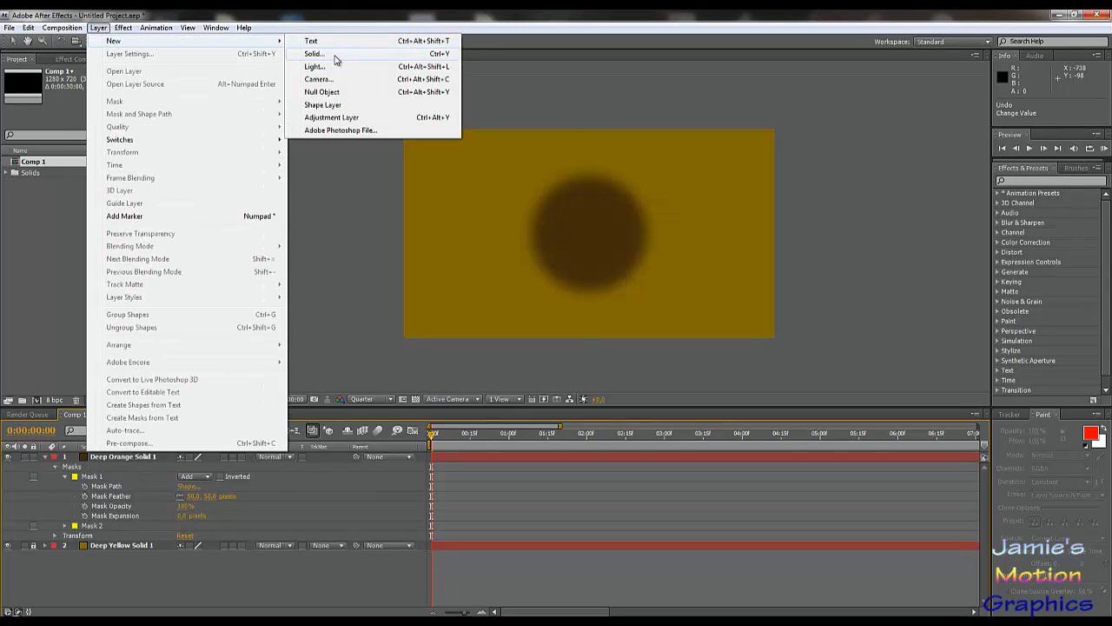
click(341, 57)
click(987, 484)
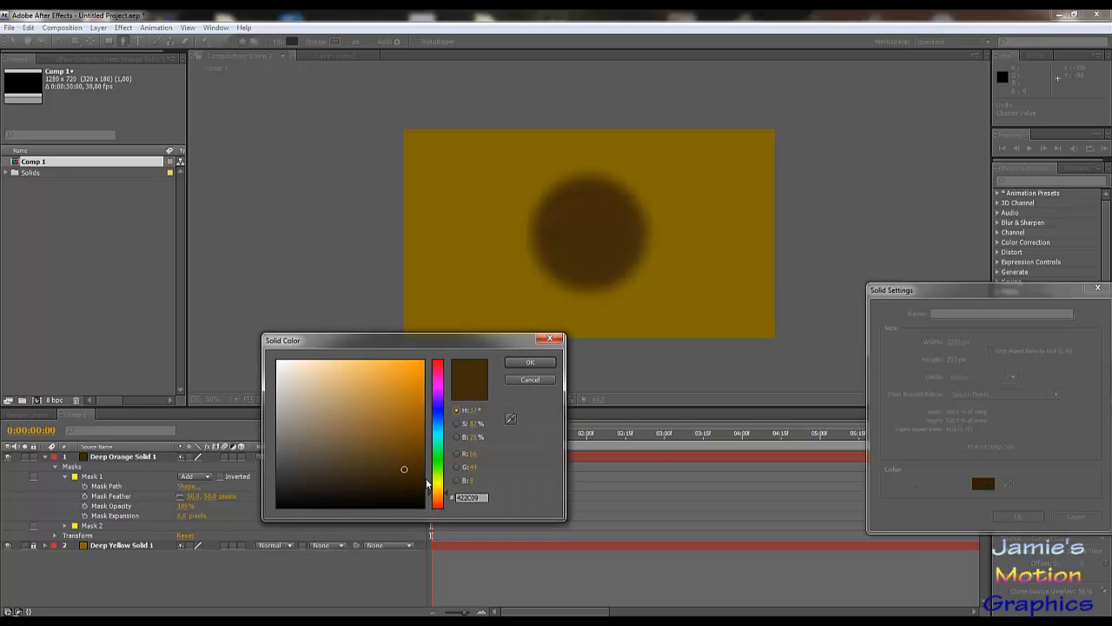
click(439, 489)
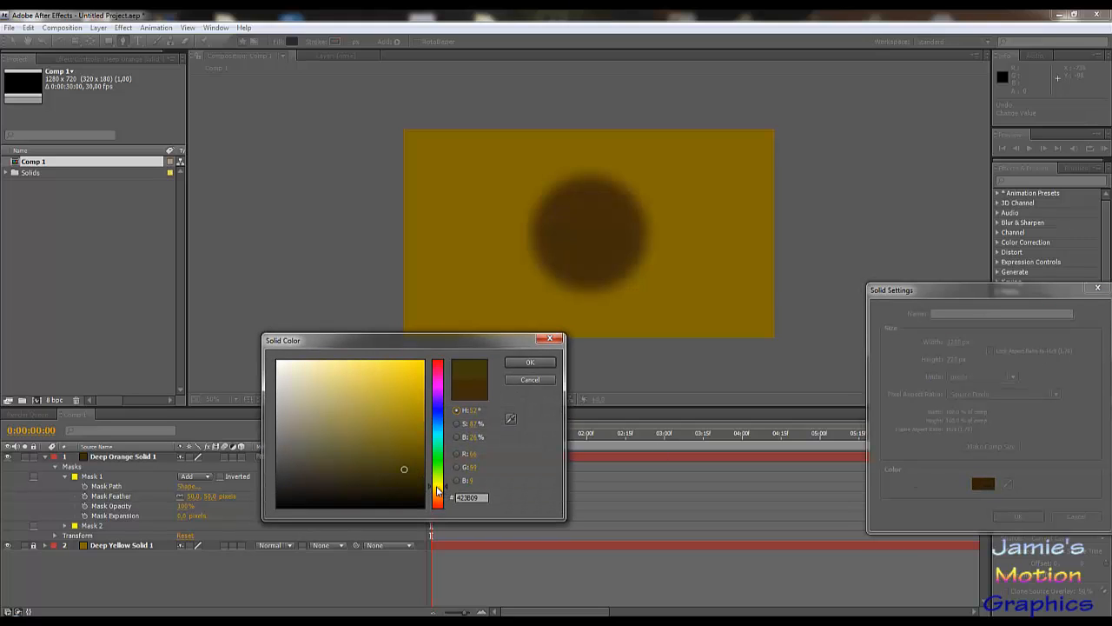
drag(438, 491, 438, 495)
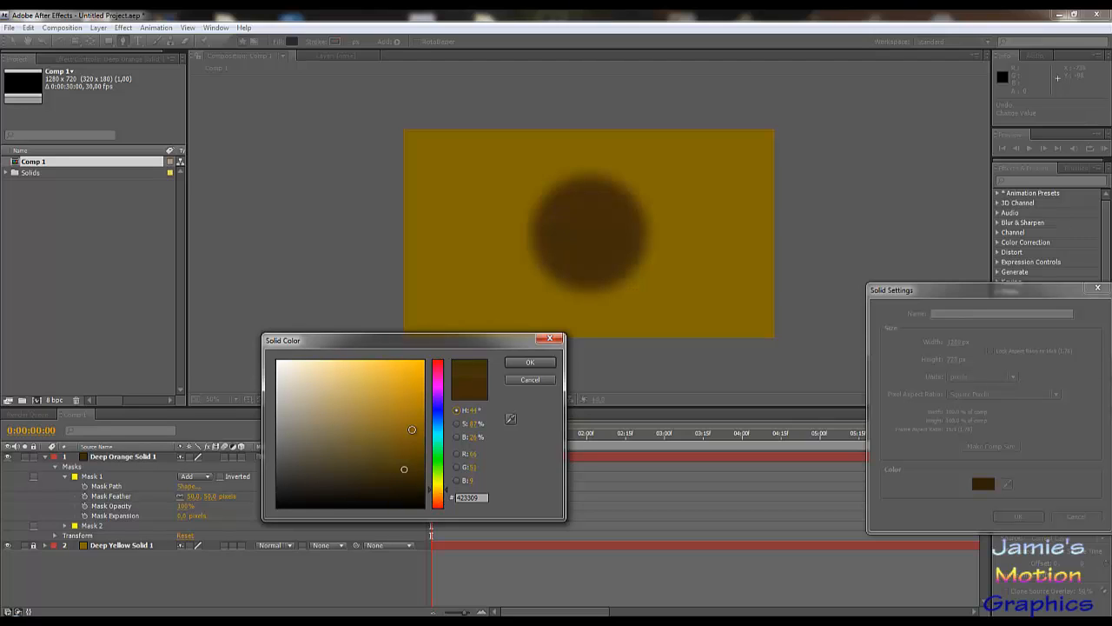
drag(420, 417, 445, 359)
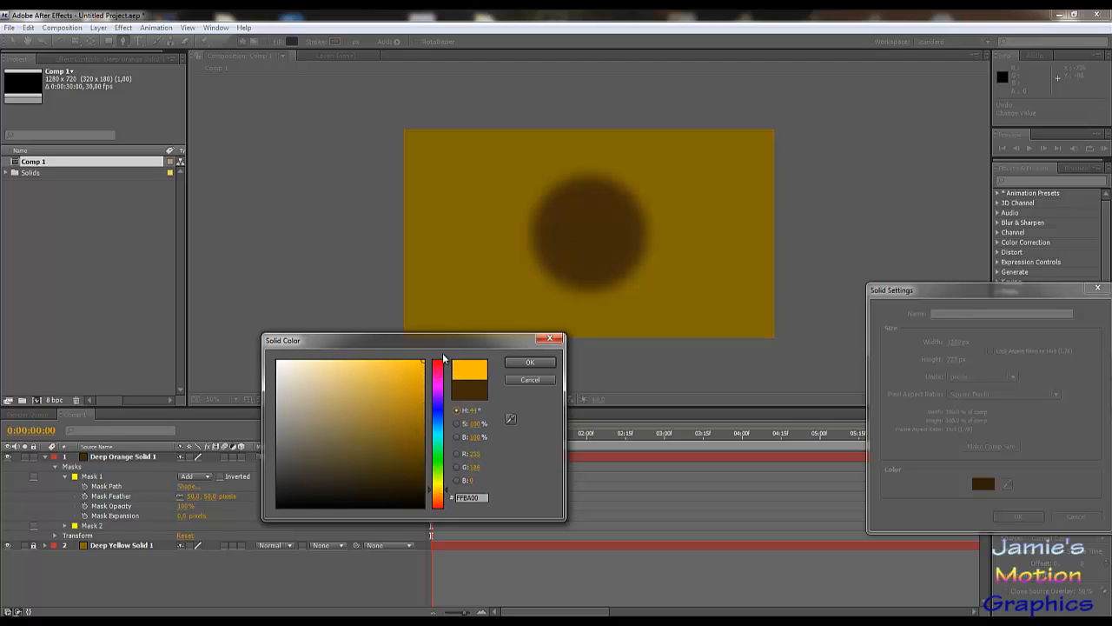
click(530, 362)
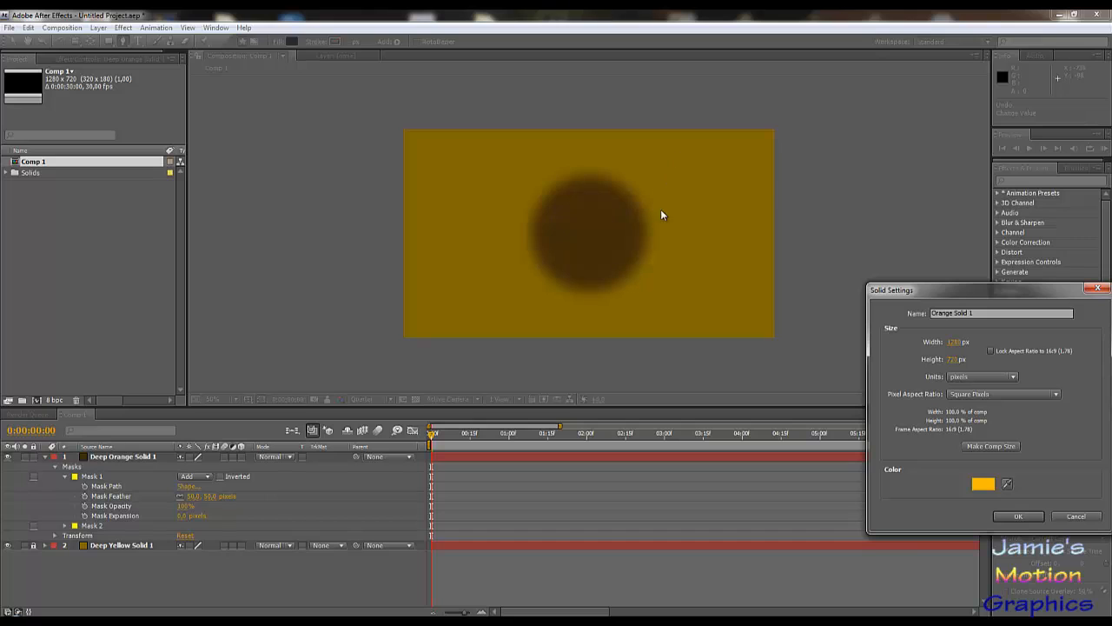
key(Return)
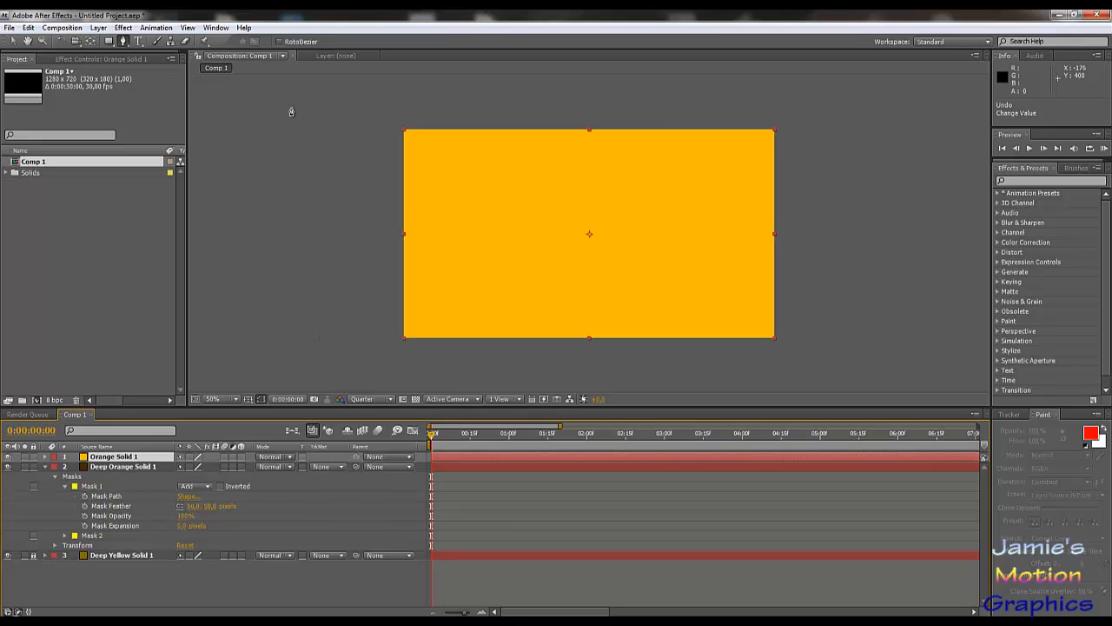
- Copy Mask 1 from the dark brown solid onto the orange solid
click(92, 485)
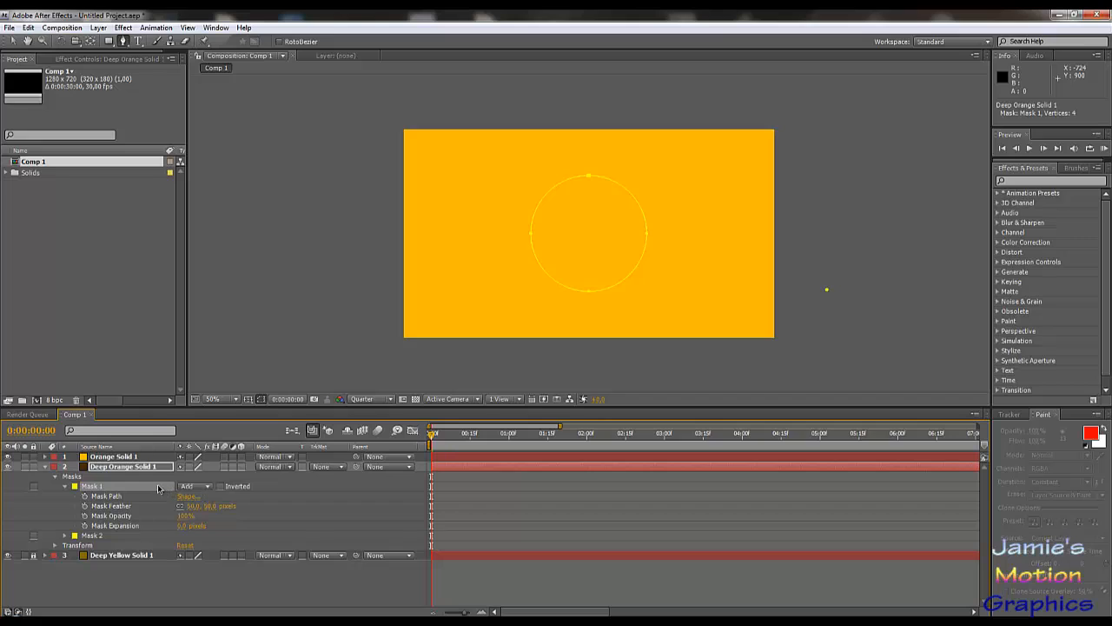
click(109, 458)
key(ctrl+v)
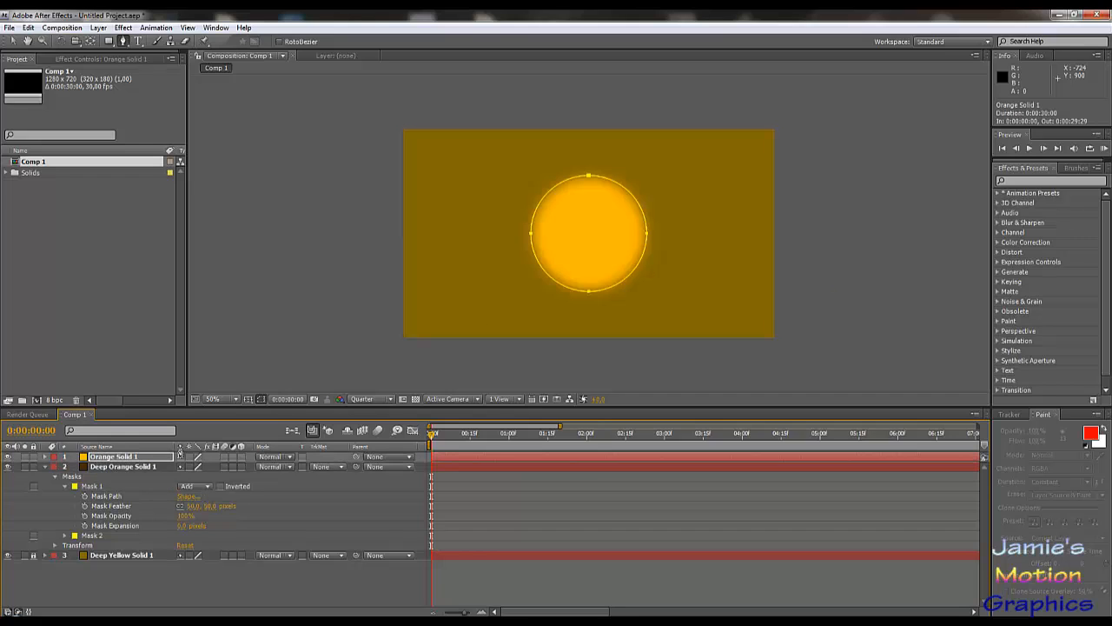
- Set the mask feather of the orange solid's circle to 0 pixels
click(45, 457)
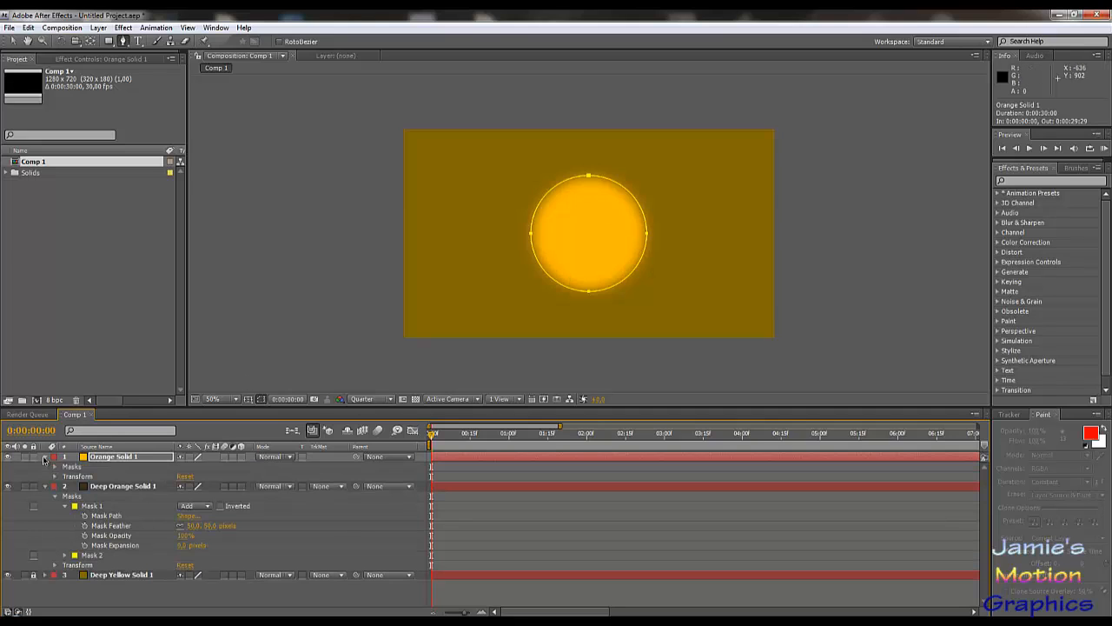
key(m)
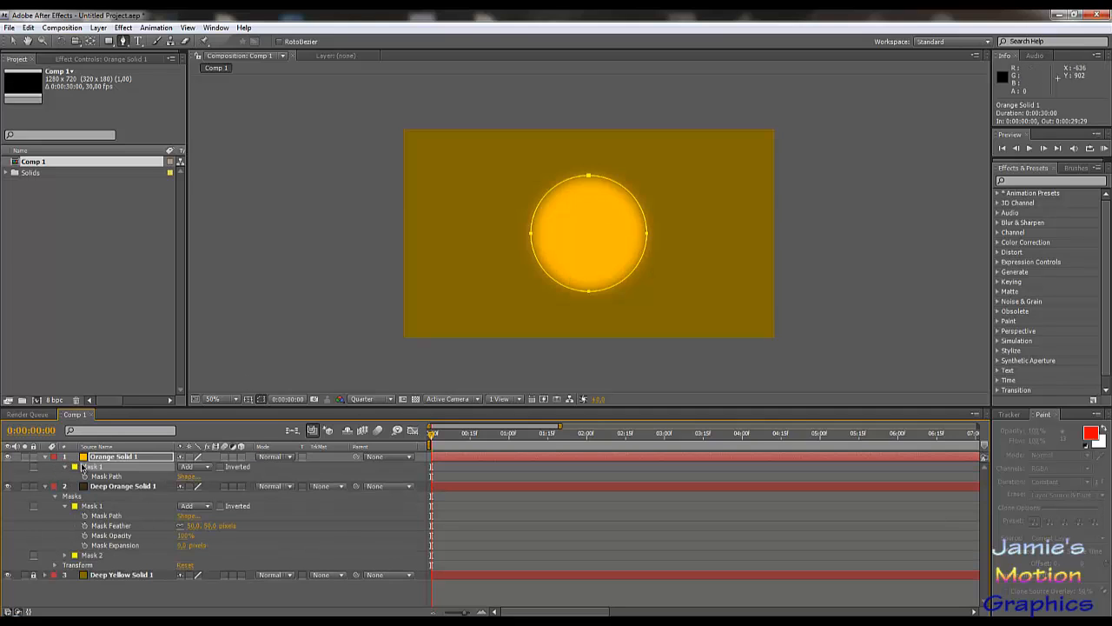
click(186, 478)
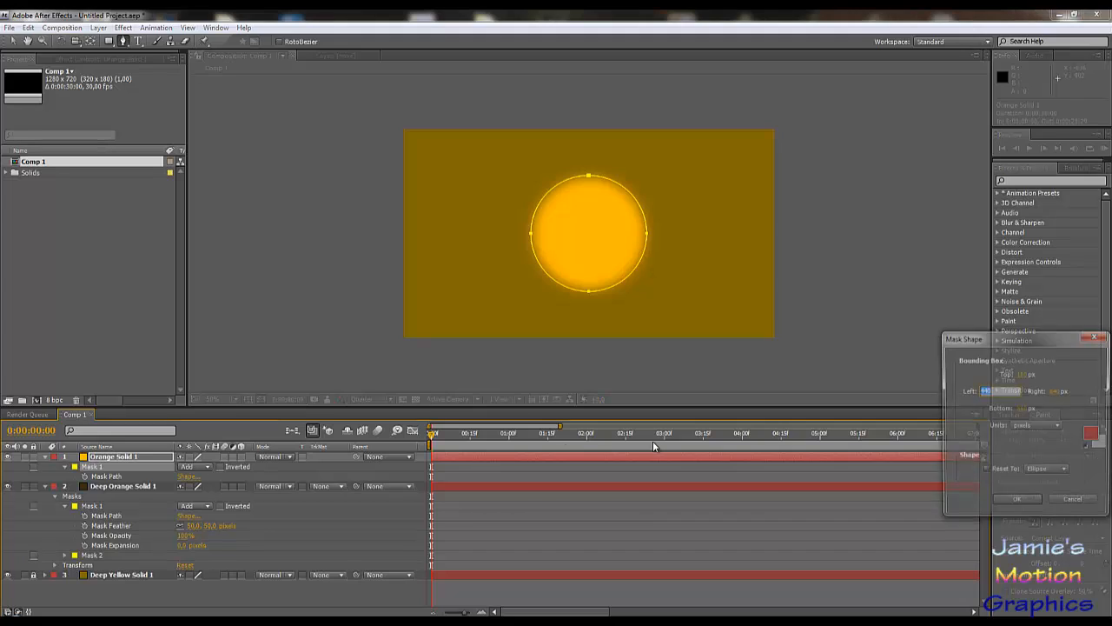
click(1075, 502)
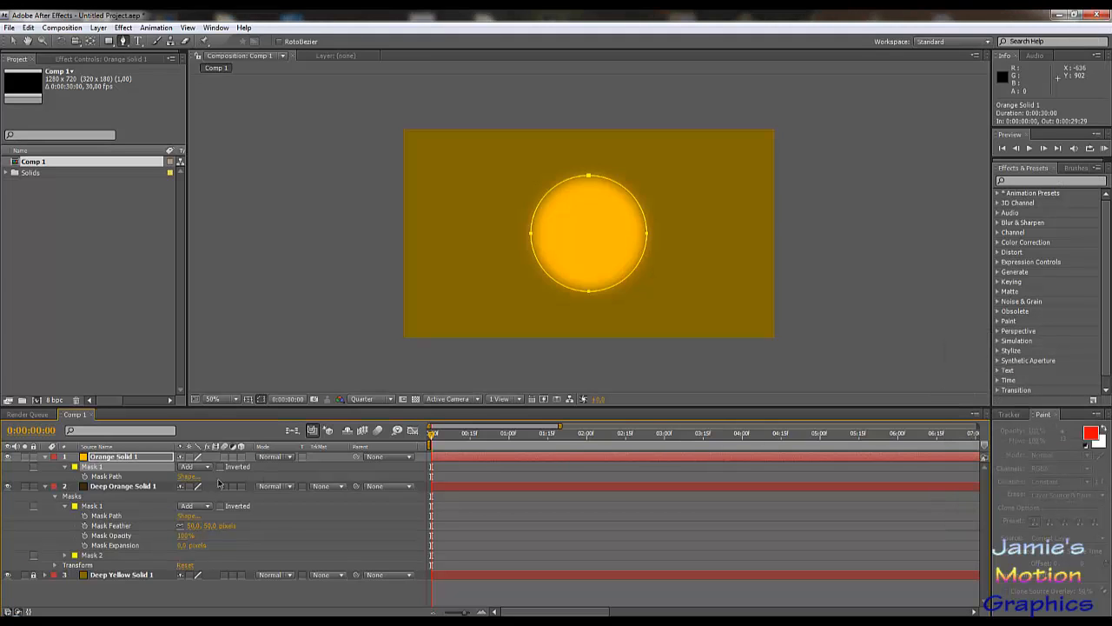
click(189, 476)
text(0)
key(Return)
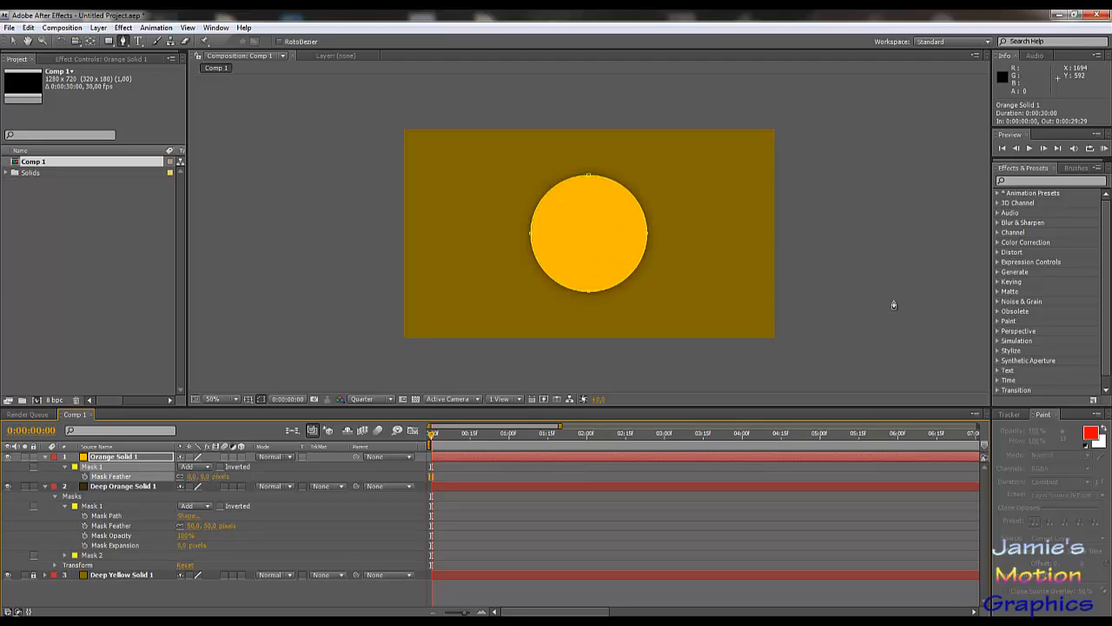
click(853, 319)
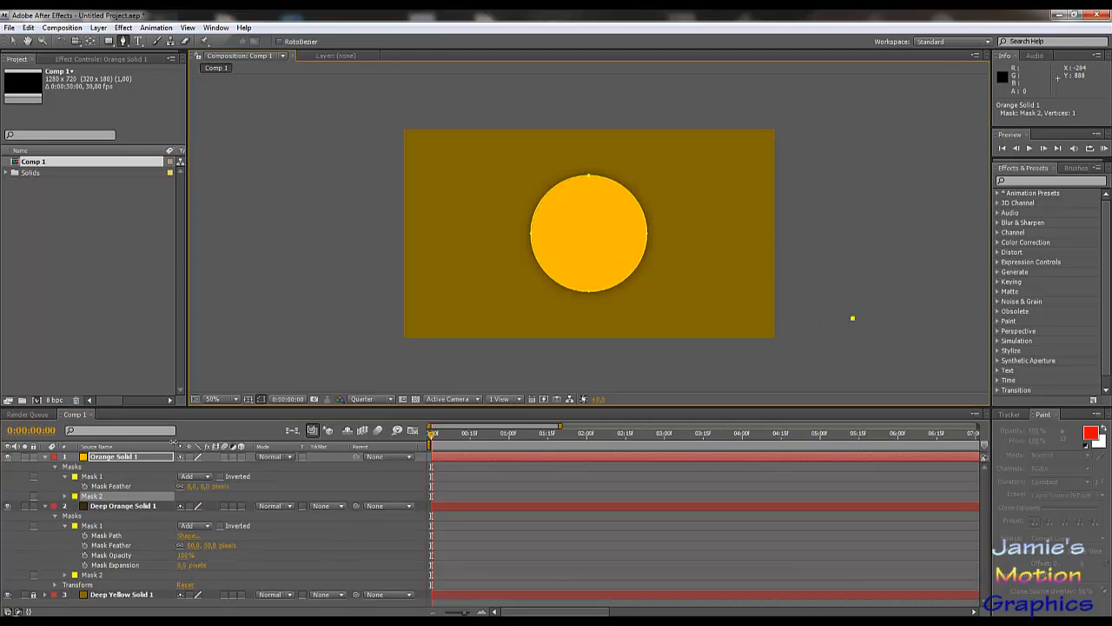
- Set the bounding box of the orange solid's Mask 1 path to top 260 and bottom 460 px
click(87, 477)
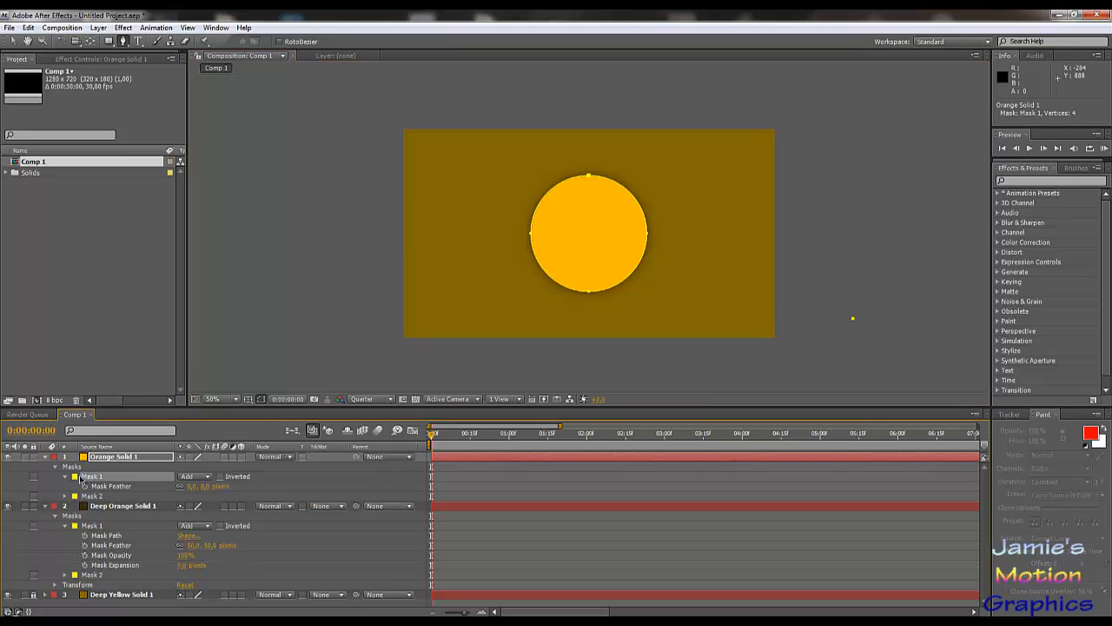
key(m)
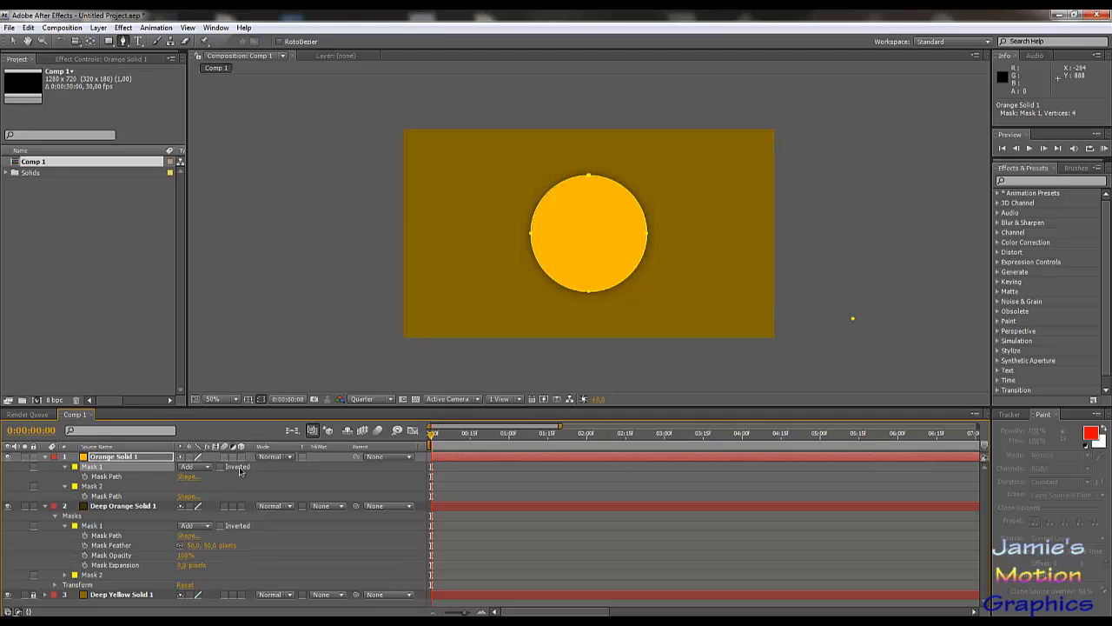
click(187, 477)
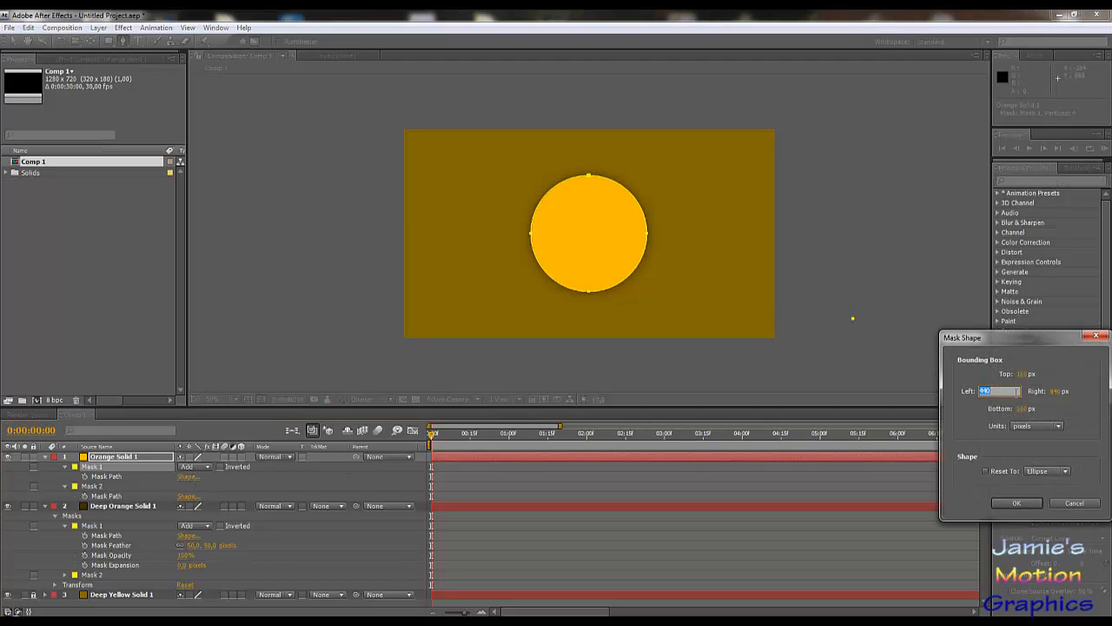
click(1022, 374)
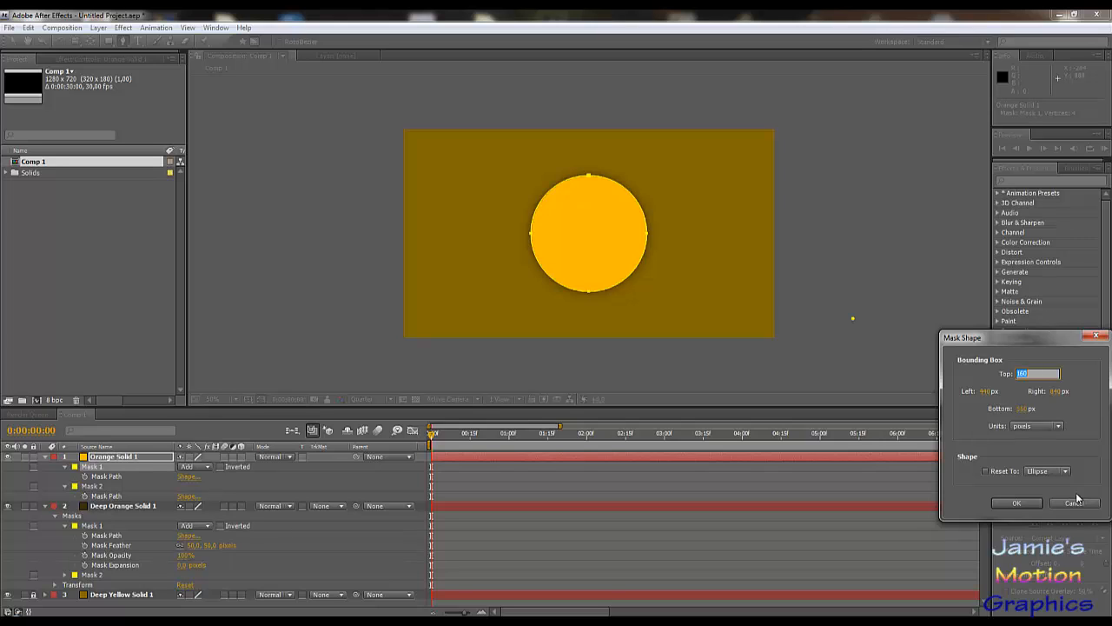
key(Tab)
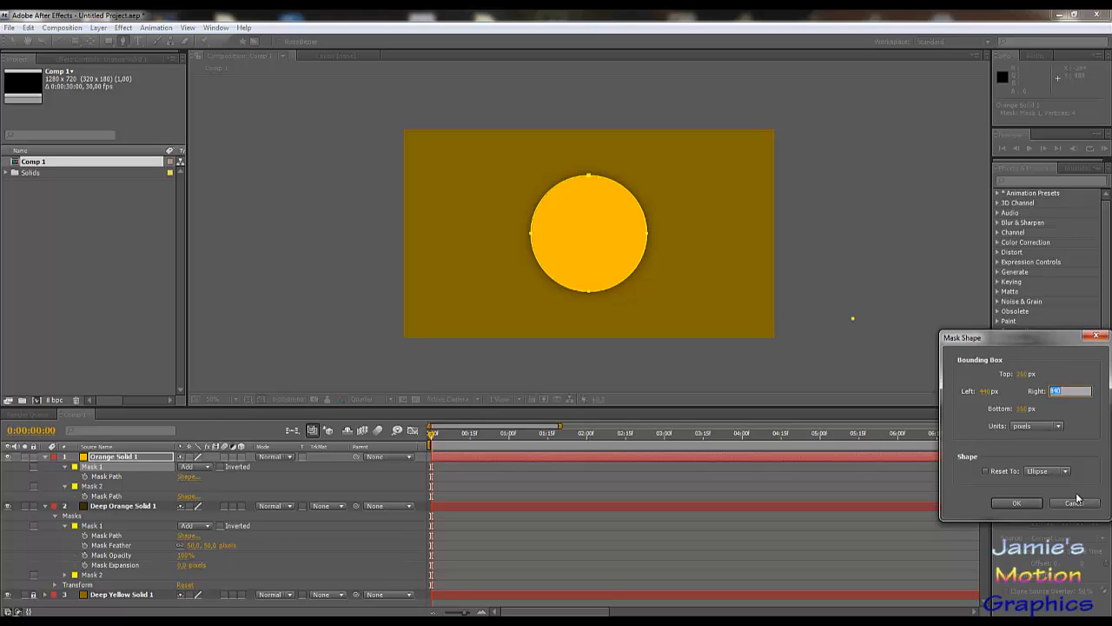
key(Tab)
text(460)
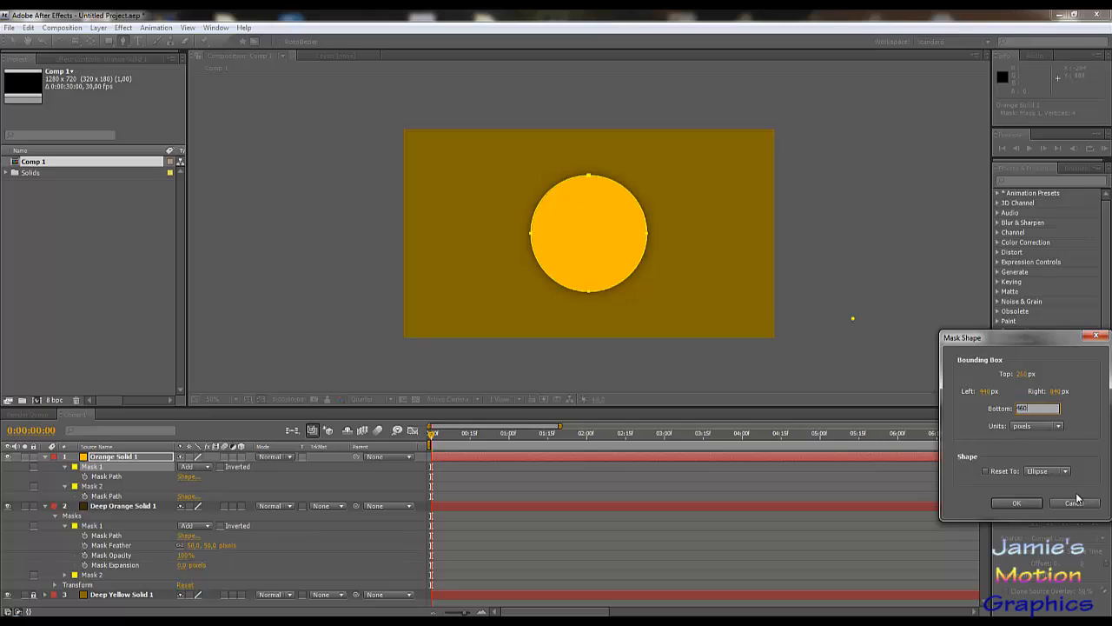
- Set the same mask's bounding box to left 540 and right 740 px and apply the smaller circle
click(991, 392)
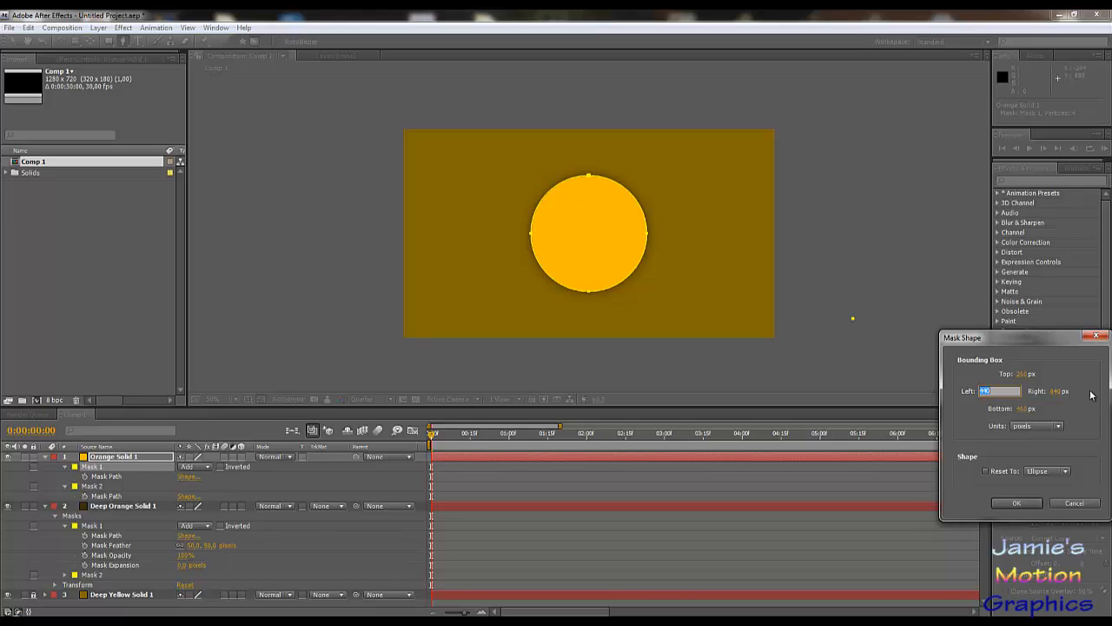
text(540)
key(Tab)
key(Tab)
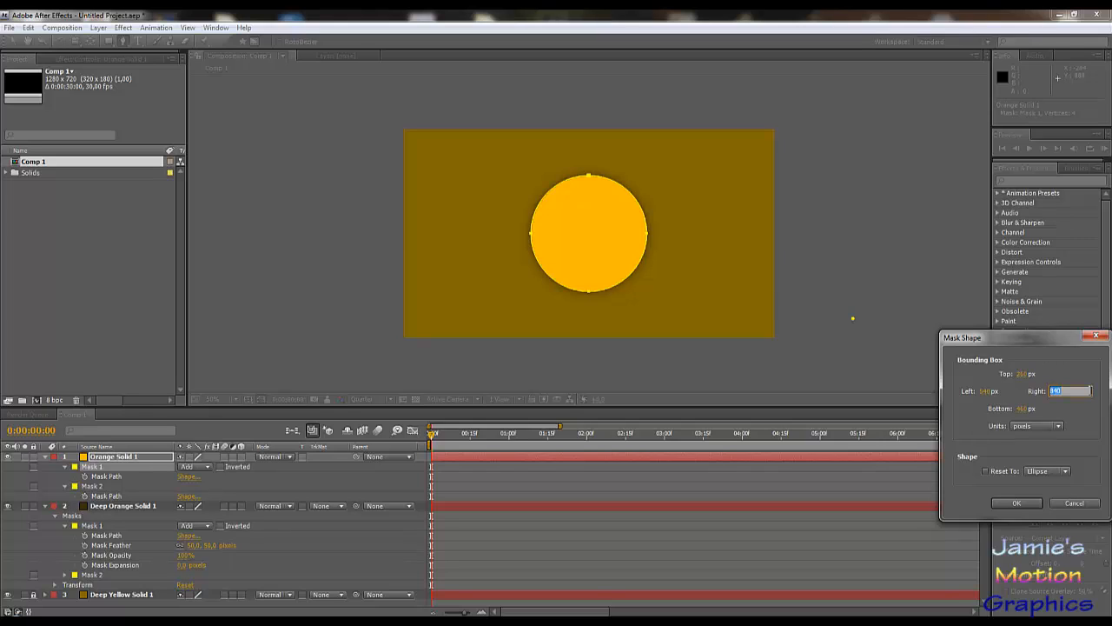
text(740)
key(Return)
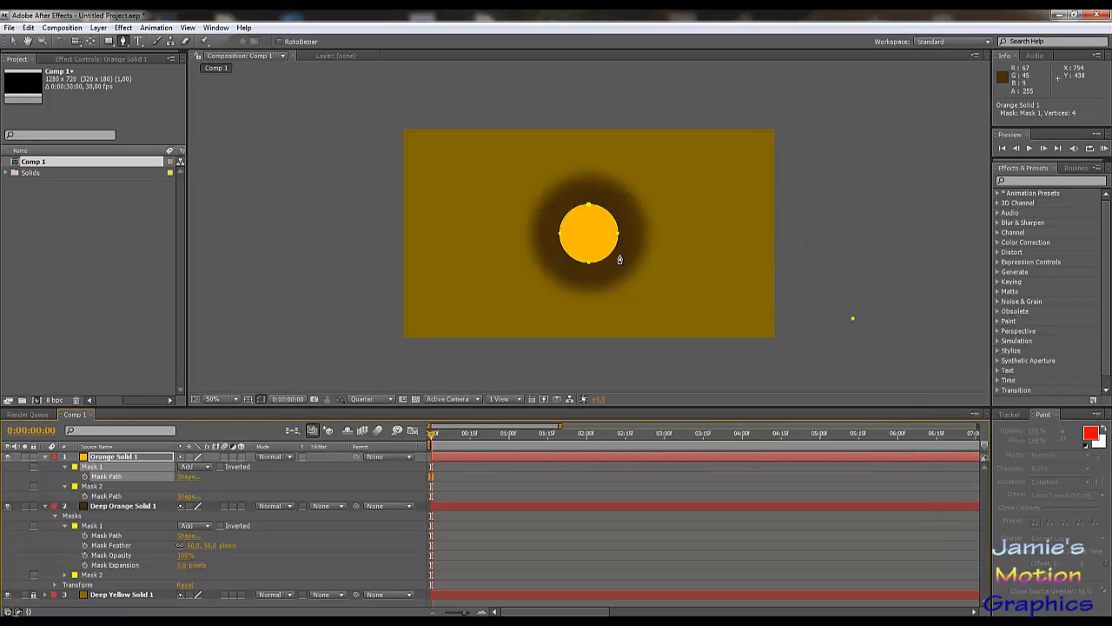
scroll(583, 255, up, 1)
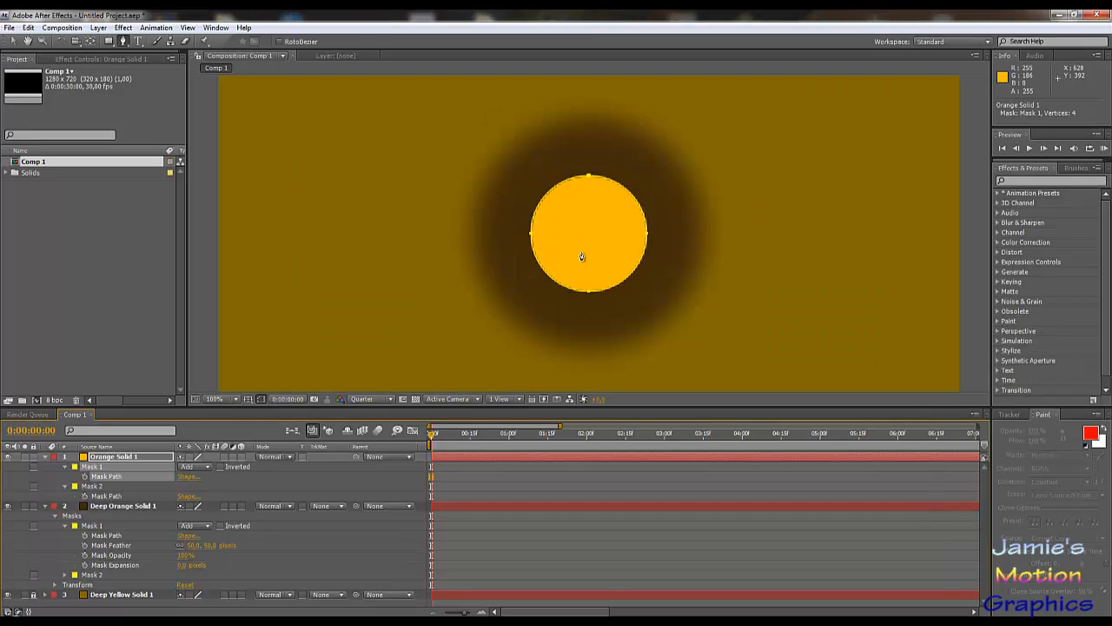
scroll(583, 255, up, 1)
scroll(578, 258, down, 2)
scroll(578, 258, up, 1)
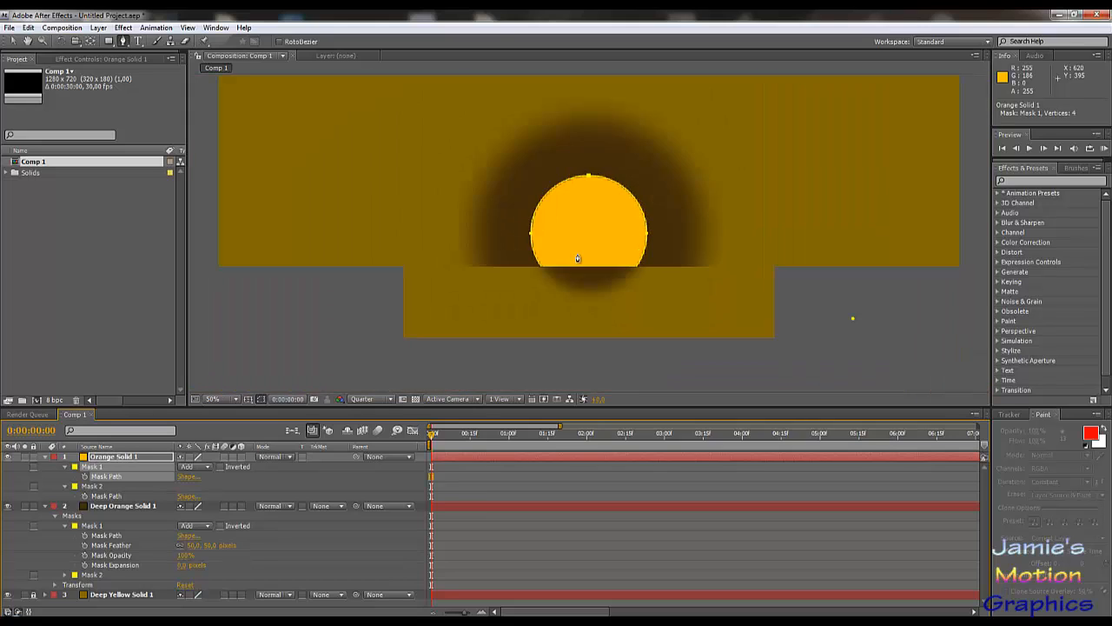
scroll(578, 248, down, 1)
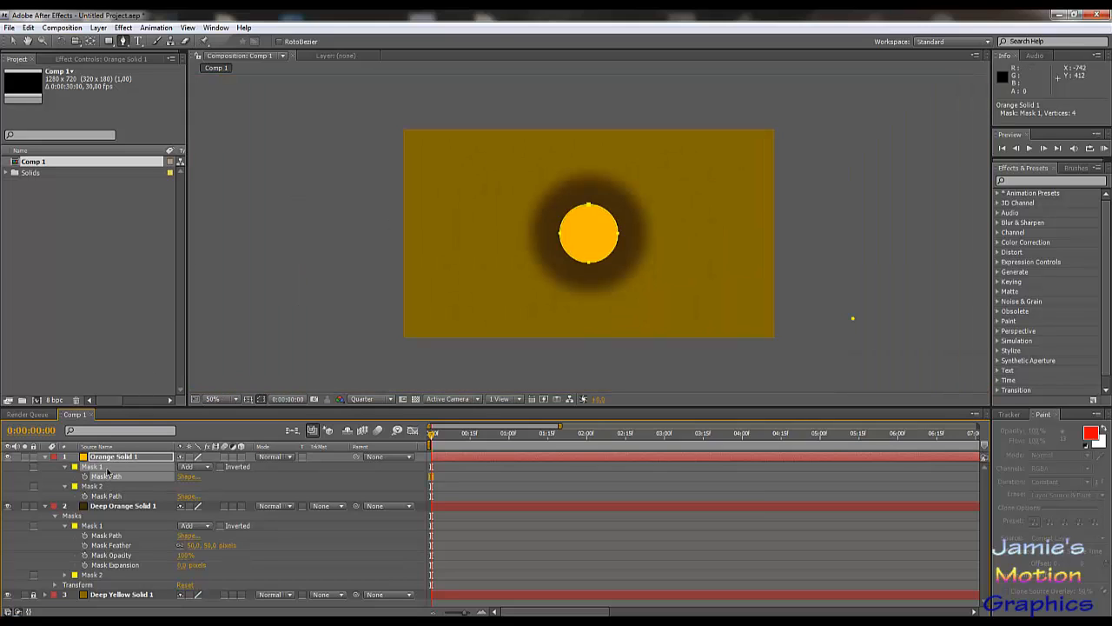
click(254, 478)
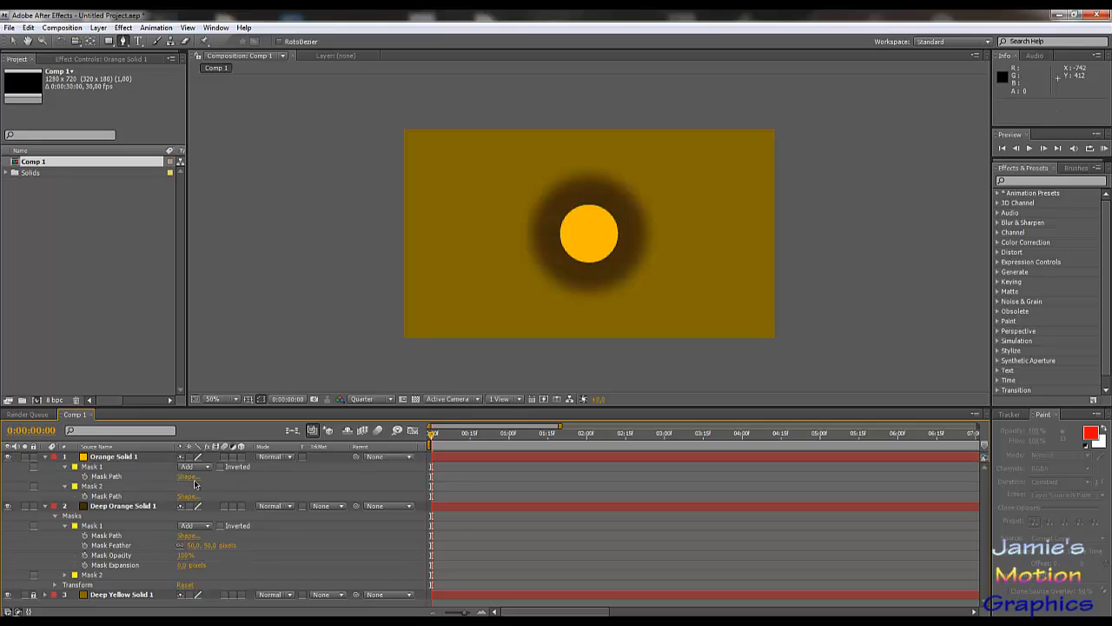
- Duplicate Mask 1 on the orange solid and set the original mask path's bounding box to left 490 and right 790 px
click(106, 467)
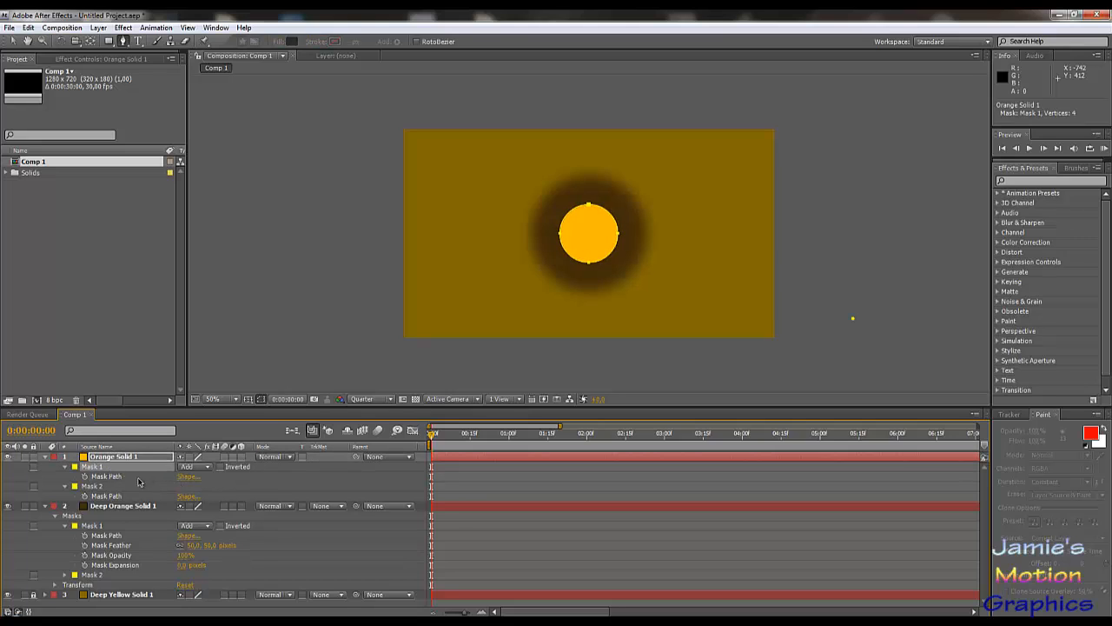
key(ctrl+d)
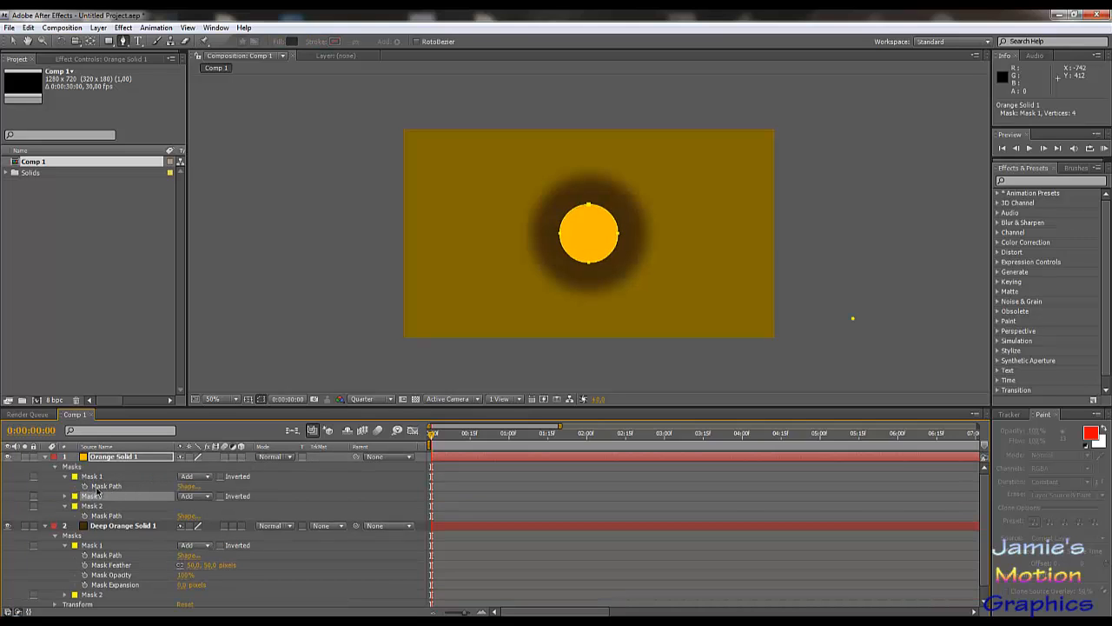
click(109, 486)
click(197, 487)
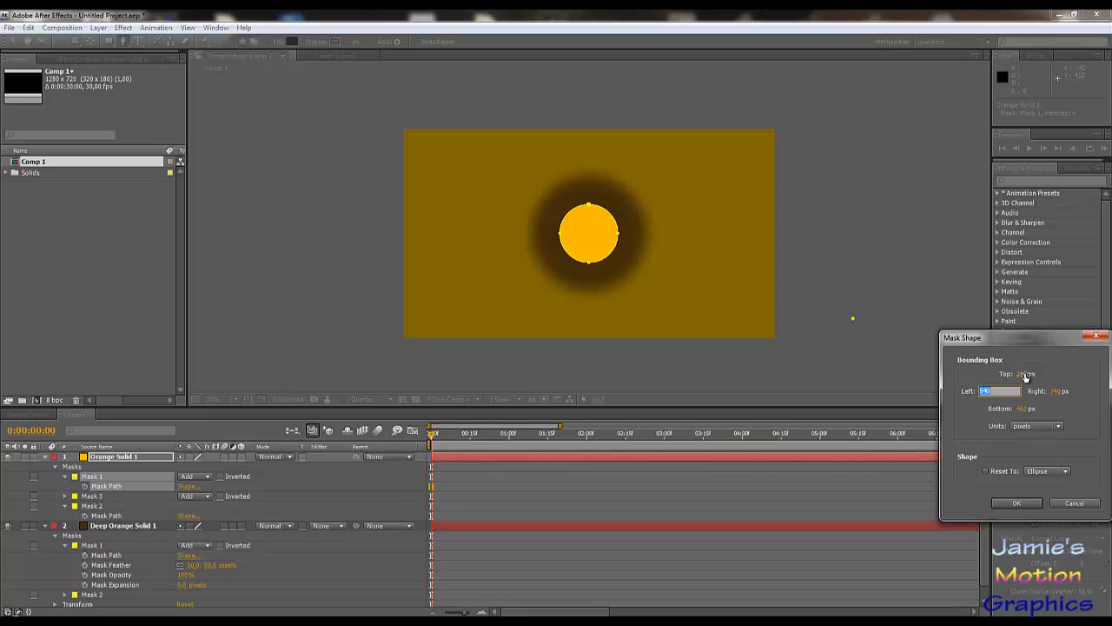
click(985, 391)
drag(983, 391, 987, 391)
key(shift+Left)
key(shift+Left)
text(49)
click(1054, 391)
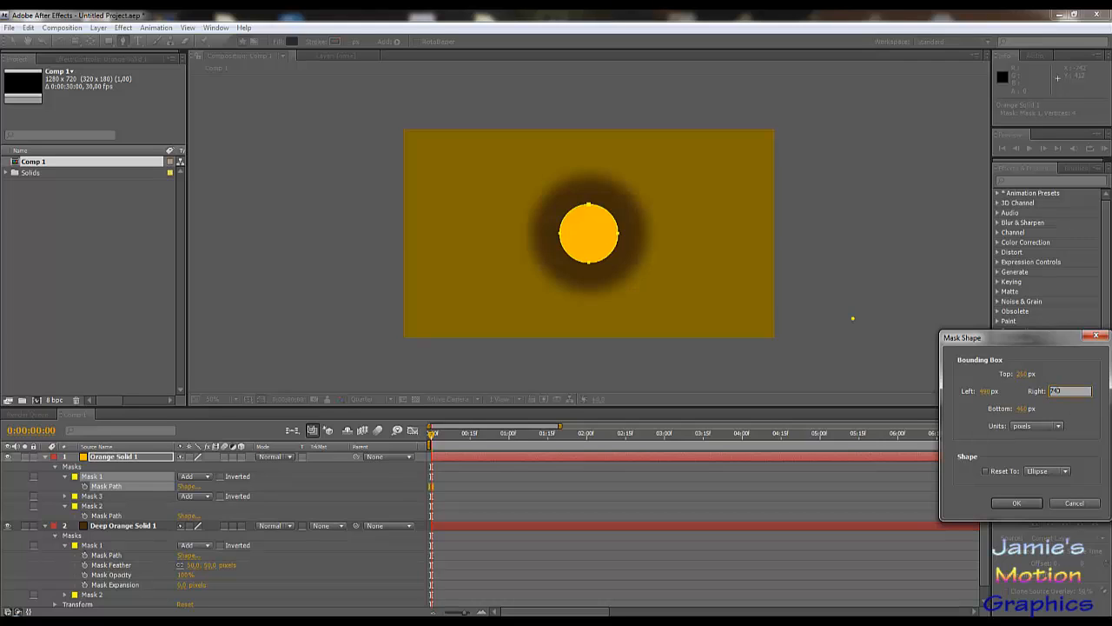
- Set the bounding box of Mask 1's path to top 210 and bottom 510 px and apply the larger circle
click(1022, 374)
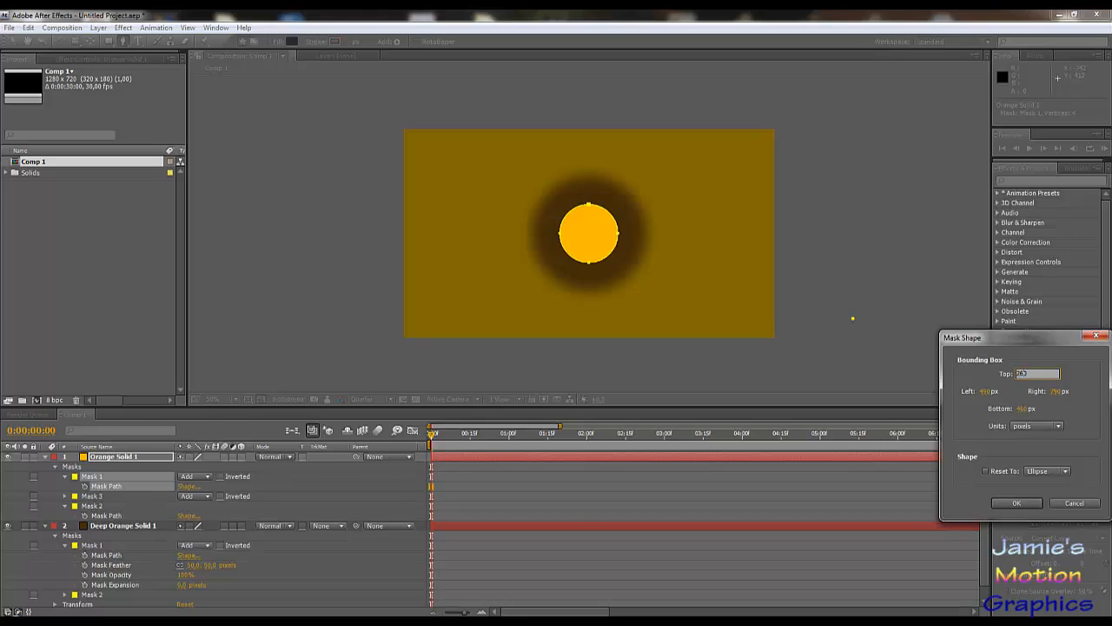
key(BackSpace)
text(1)
click(1022, 409)
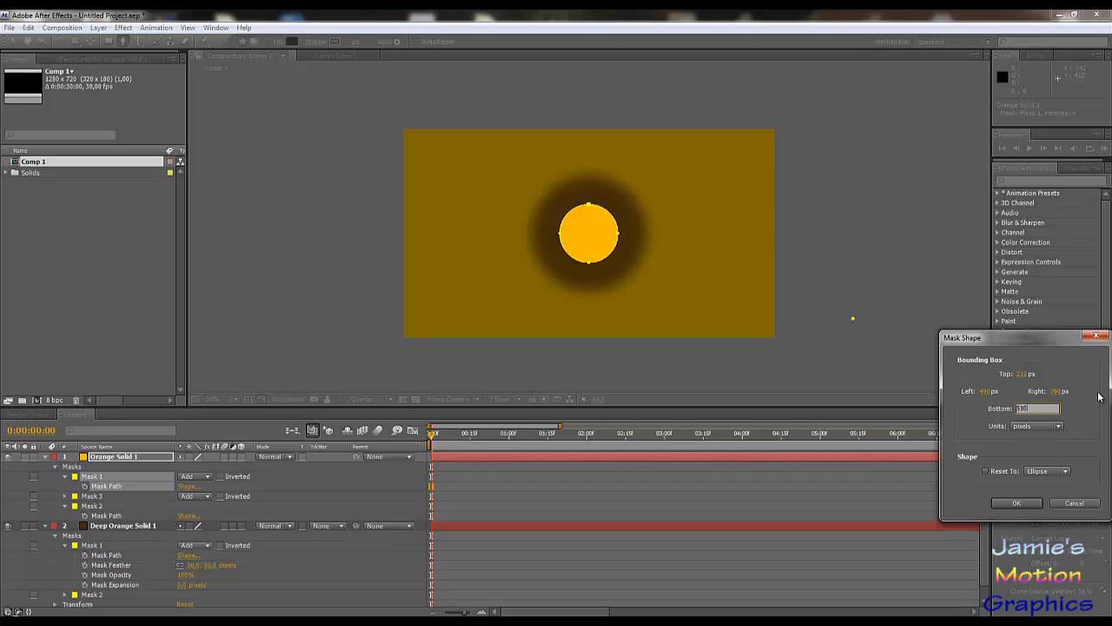
key(Return)
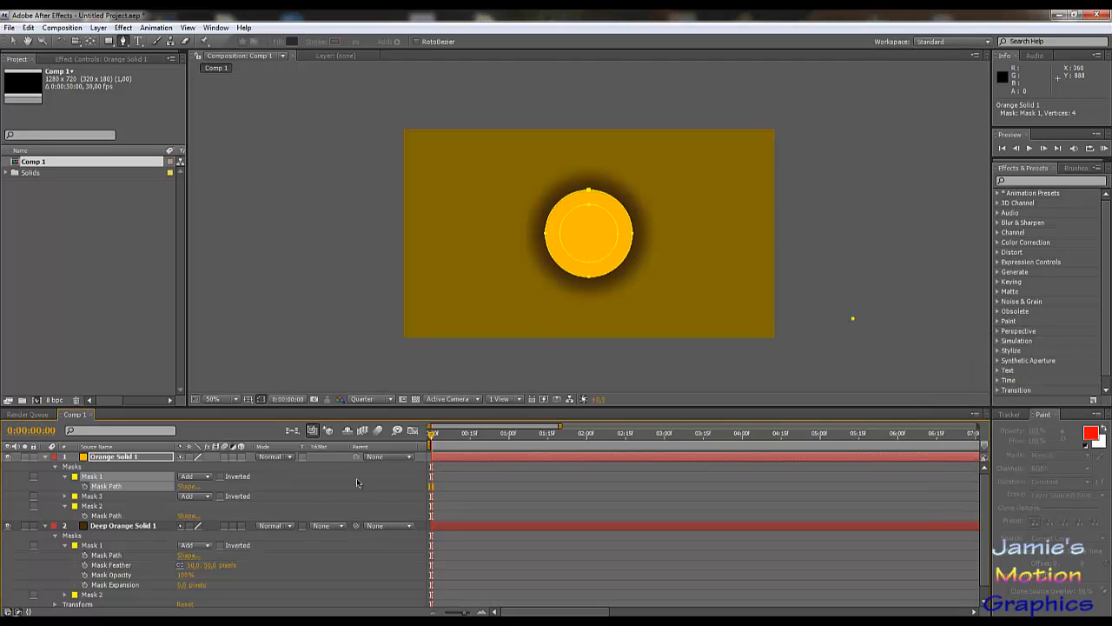
- Set the orange solid's Mask 3 to Subtract to cut out a ring, and collapse the layer's properties
click(194, 497)
click(203, 508)
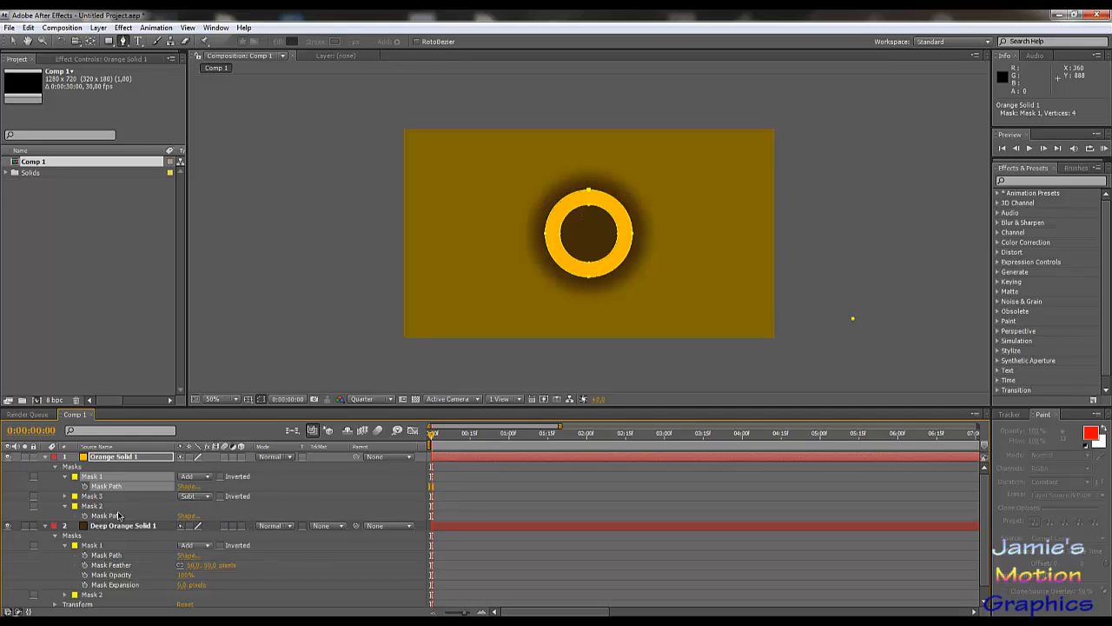
click(66, 477)
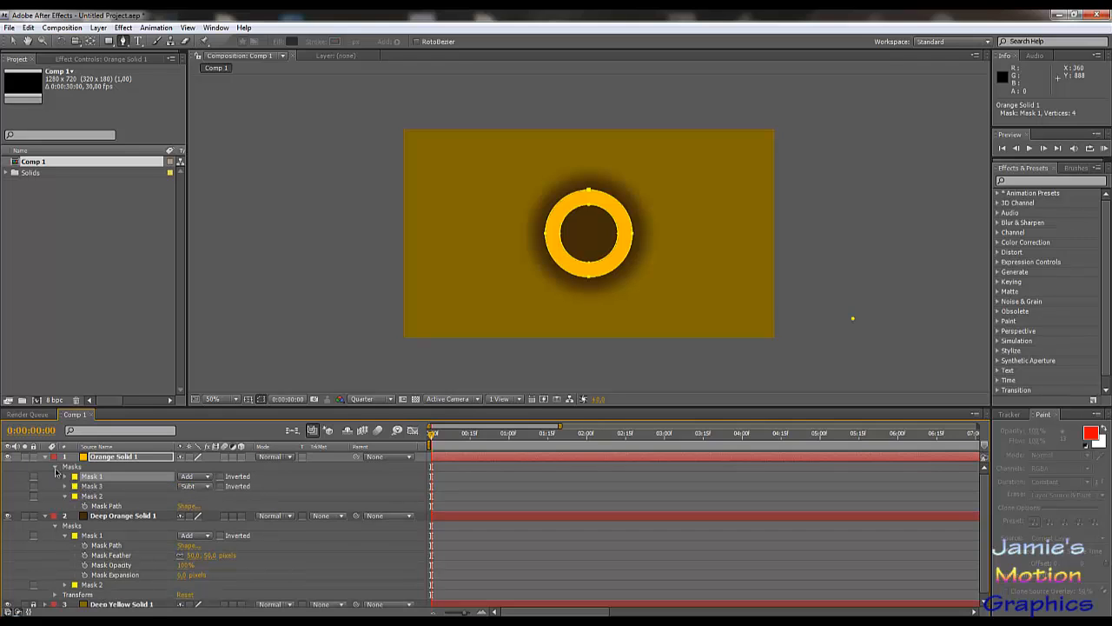
click(55, 467)
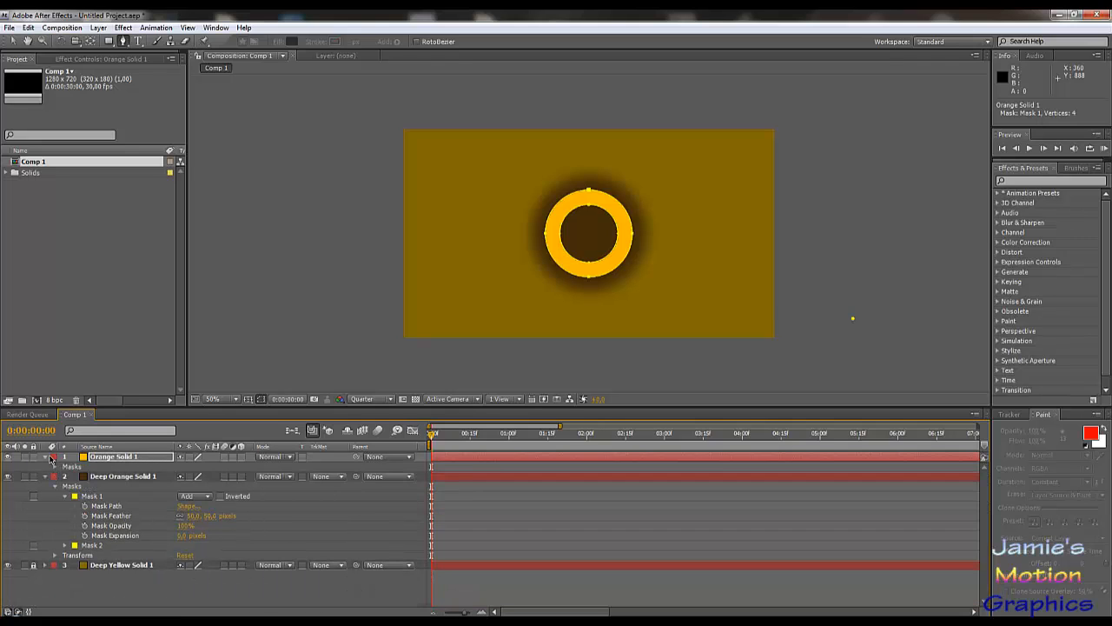
click(45, 456)
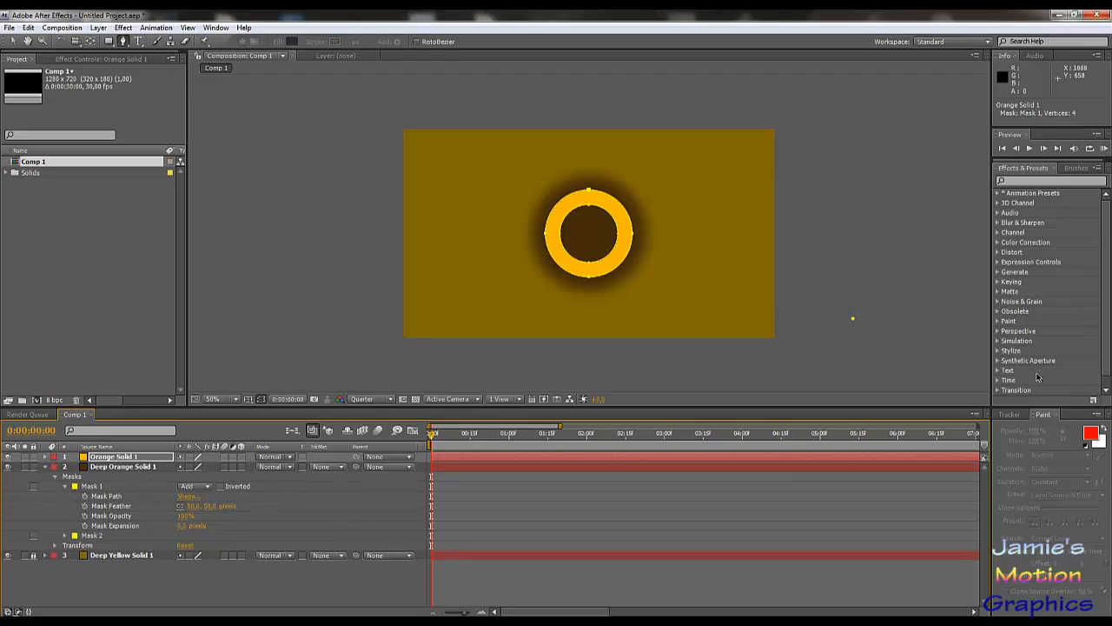
- Search the effects for "radial" and apply the Radial Wipe transition effect to the orange solid
click(1014, 181)
text(w)
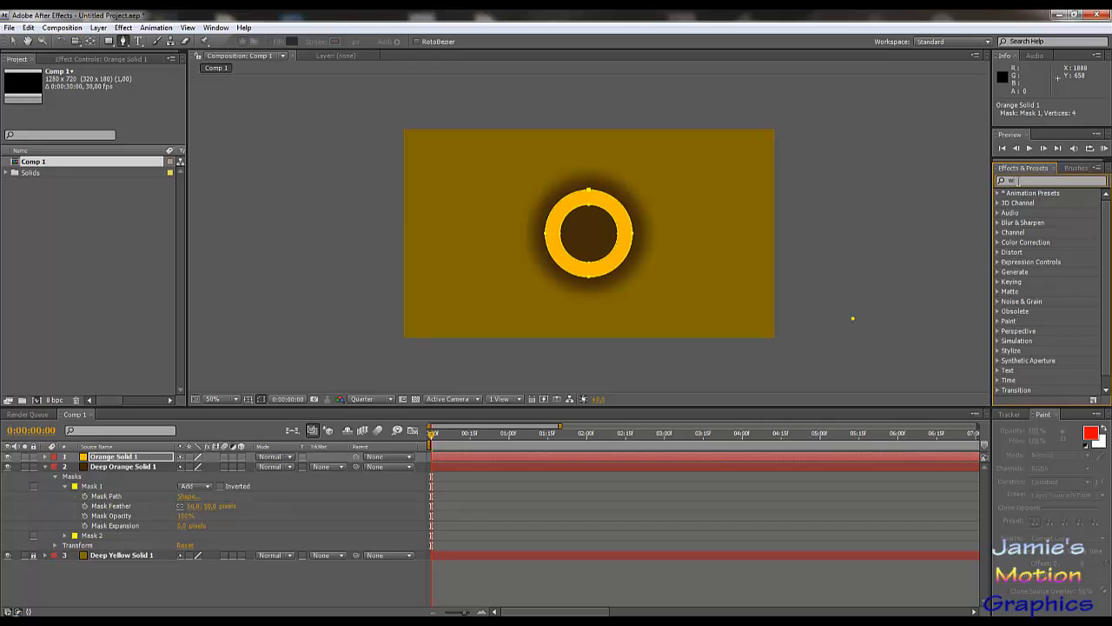
text(ipe)
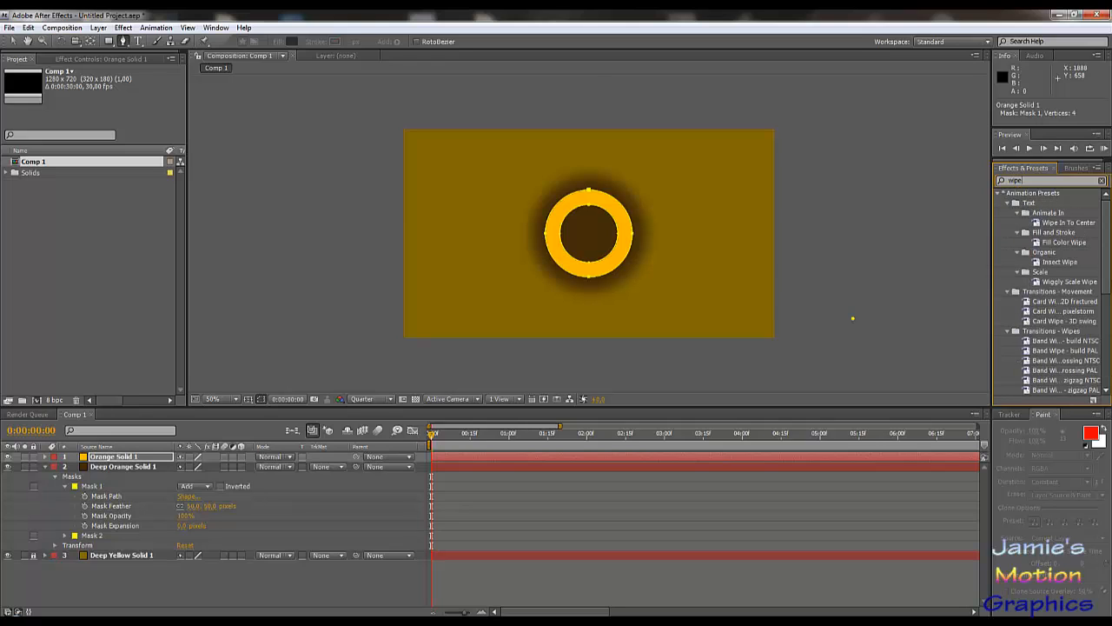
drag(1030, 181, 986, 181)
text(ria)
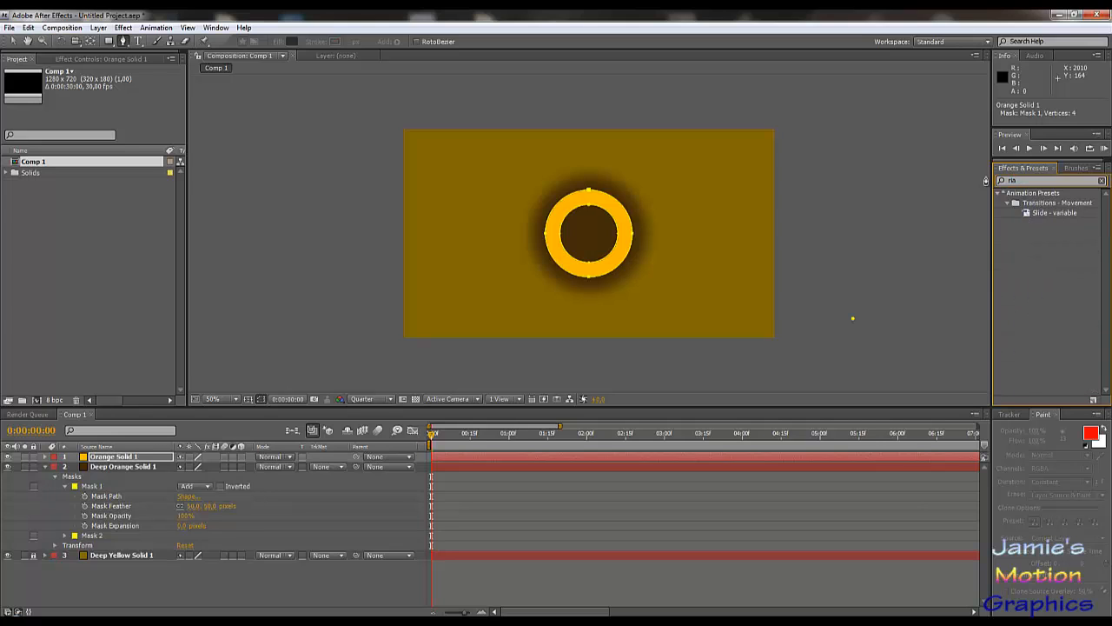
text(ial)
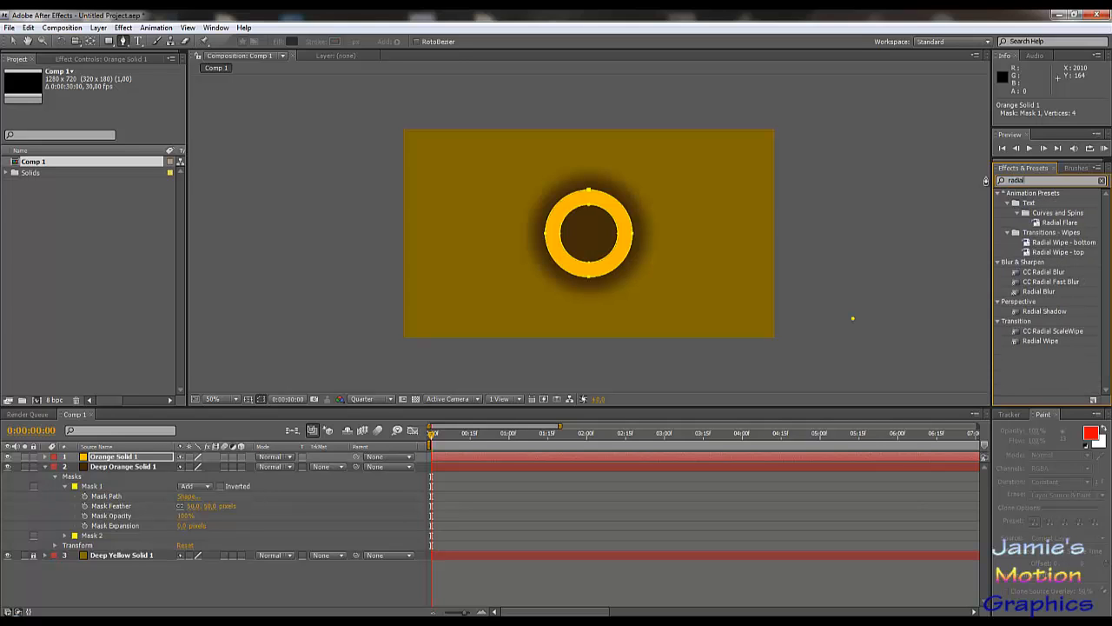
drag(1031, 341, 104, 458)
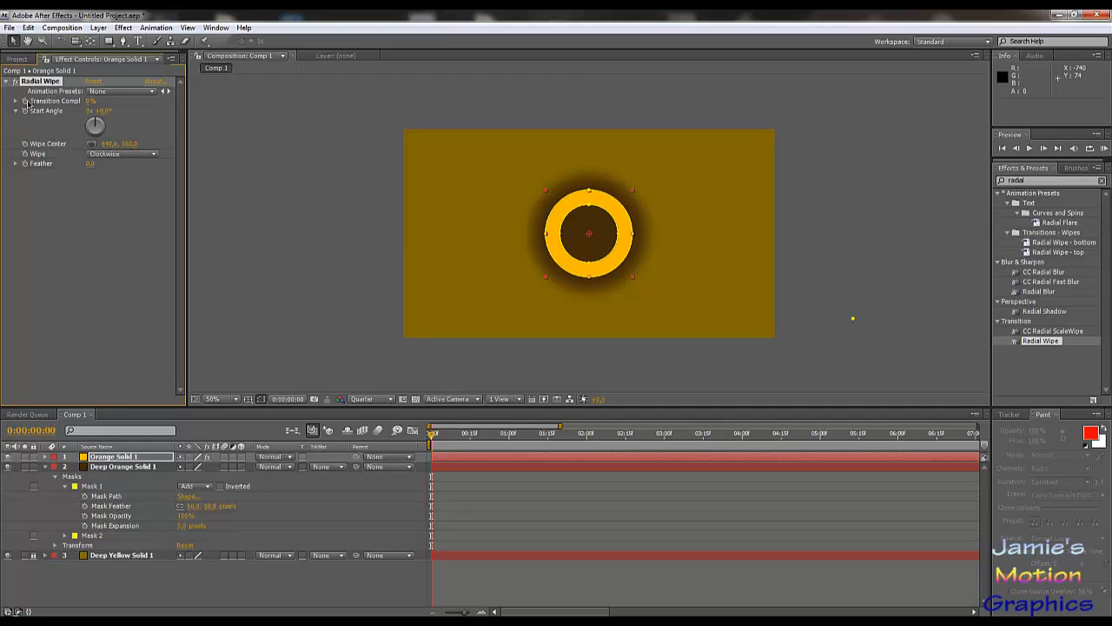
- Set the Radial Wipe's Transition Completion to 95% so only a small segment of the ring remains
drag(86, 104, 165, 126)
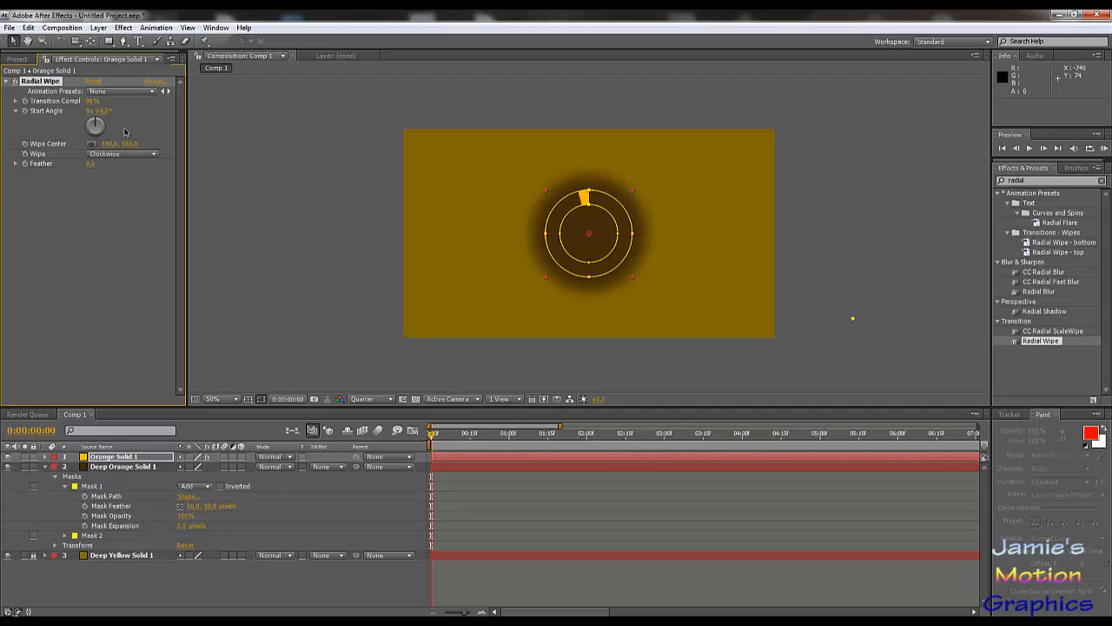
click(91, 101)
text(95)
key(Return)
- Set the Radial Wipe's Start Angle to -342°
drag(103, 114, 3, 206)
click(105, 111)
text(-341)
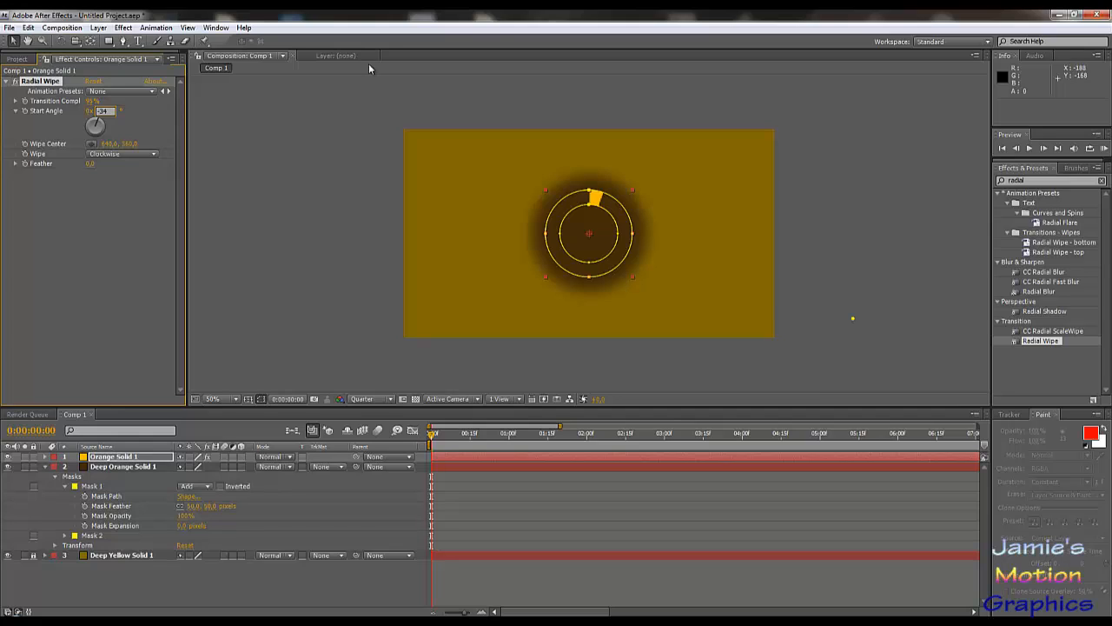
key(Return)
key(Return)
- Enable keyframing of the Radial Wipe's Start Angle, place its keyframe at 0:00:00:15 and collapse the dark brown solid's properties
click(25, 111)
drag(432, 443, 472, 442)
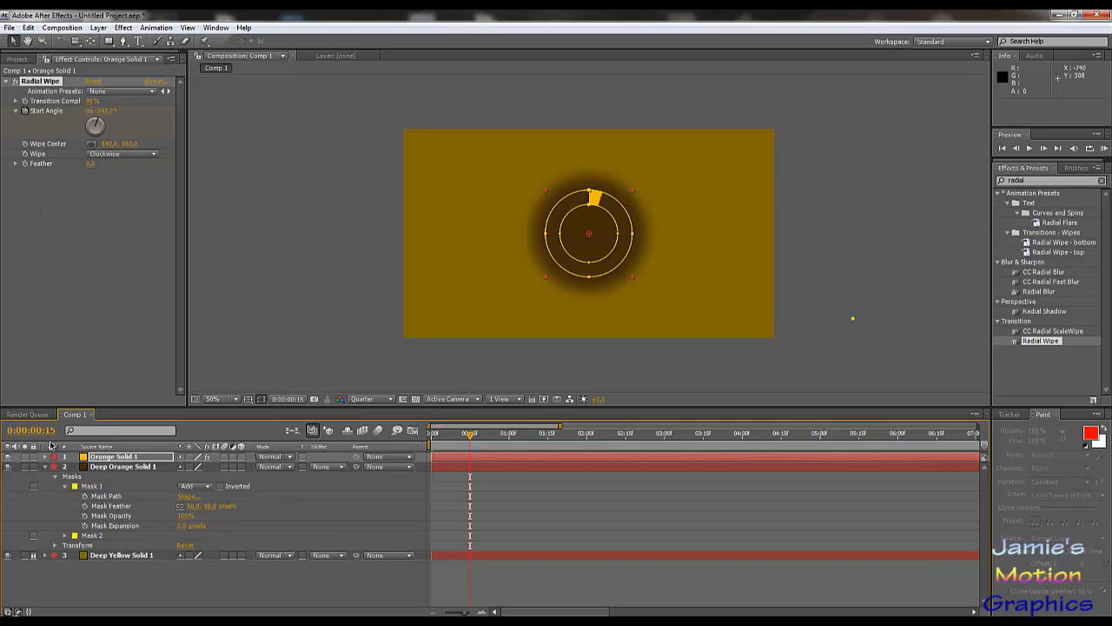
key(u)
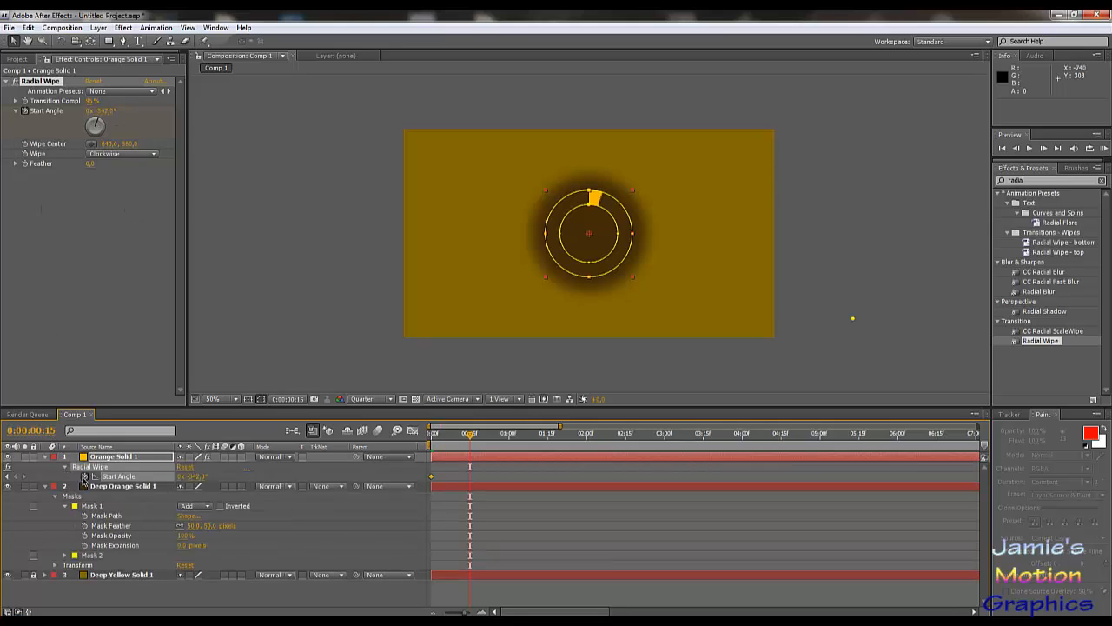
click(16, 478)
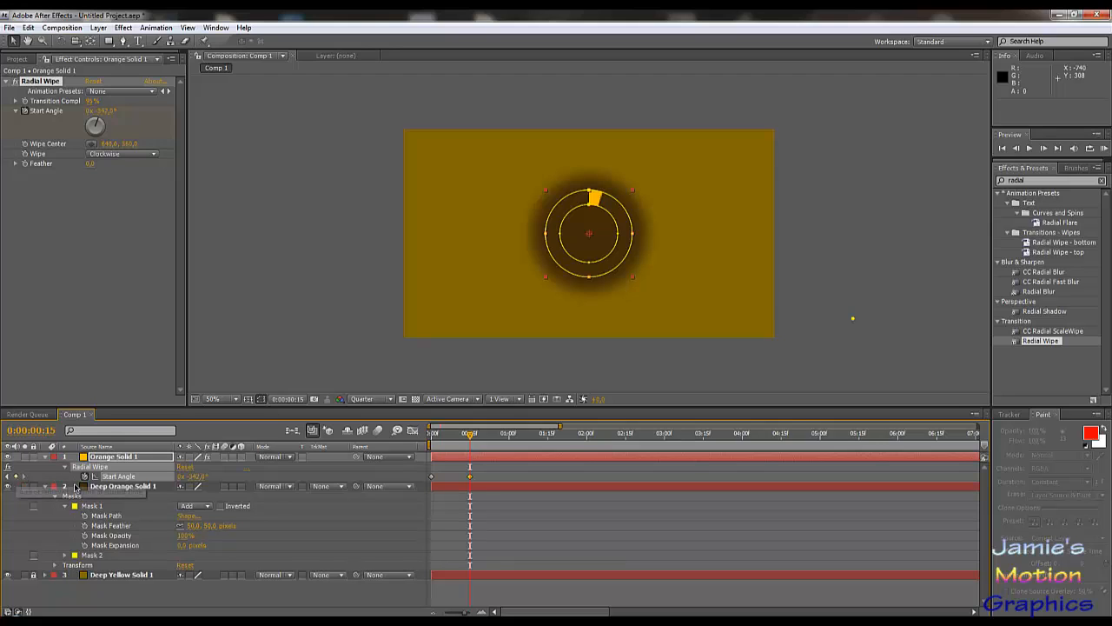
drag(432, 477, 468, 482)
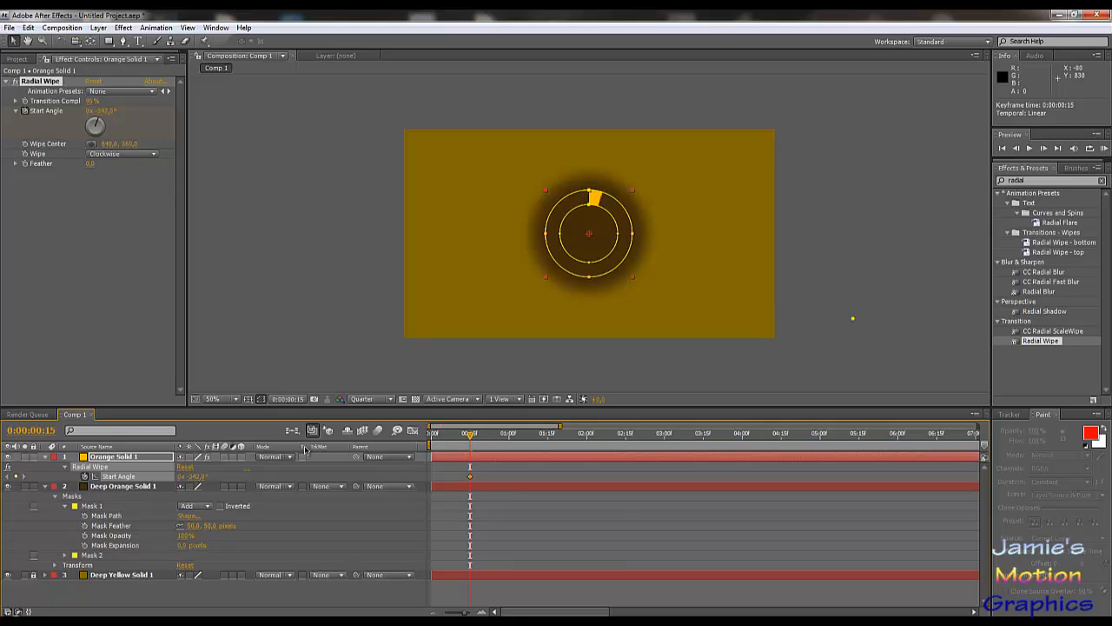
click(46, 486)
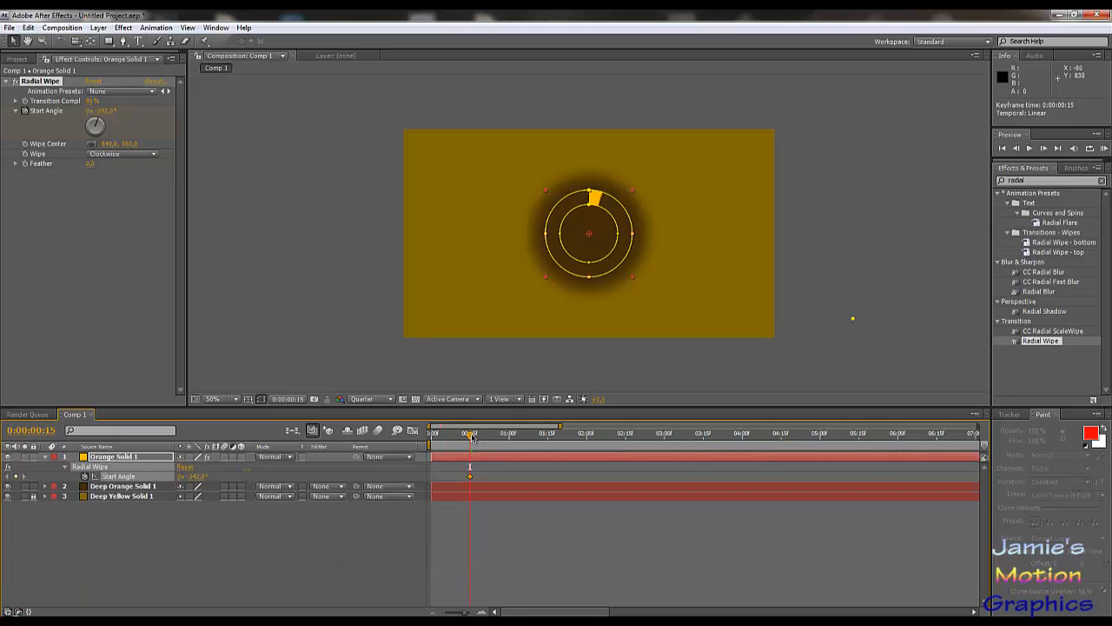
- Add a second Start Angle keyframe of 0x +0.0° at 0:00:01:15 for the orange solid's Radial Wipe
drag(472, 437, 548, 454)
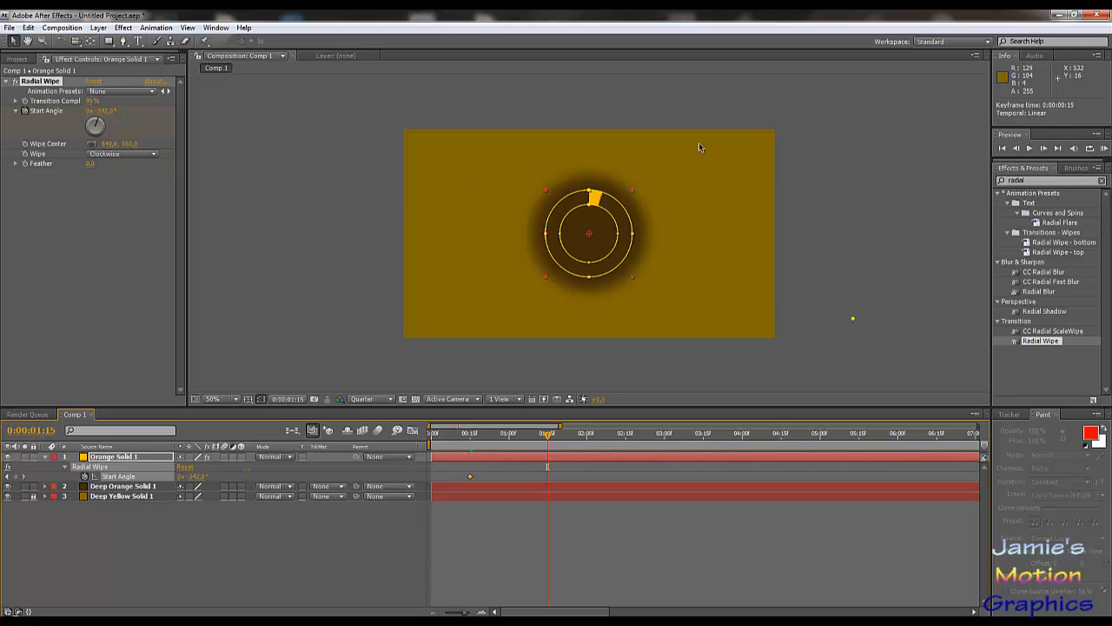
click(91, 112)
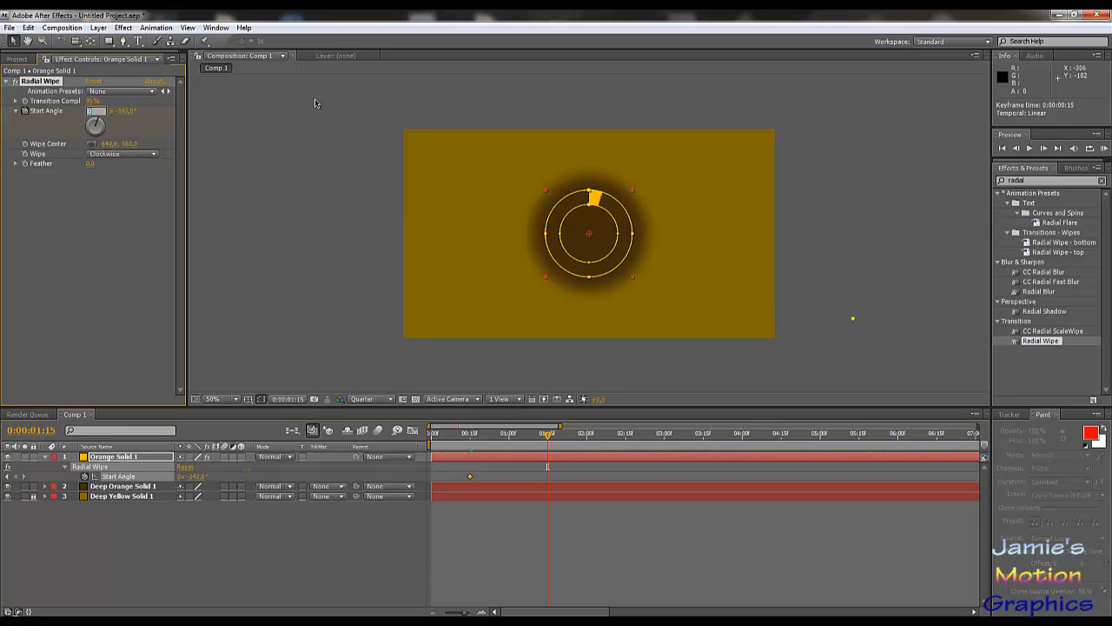
key(Return)
drag(547, 439, 544, 442)
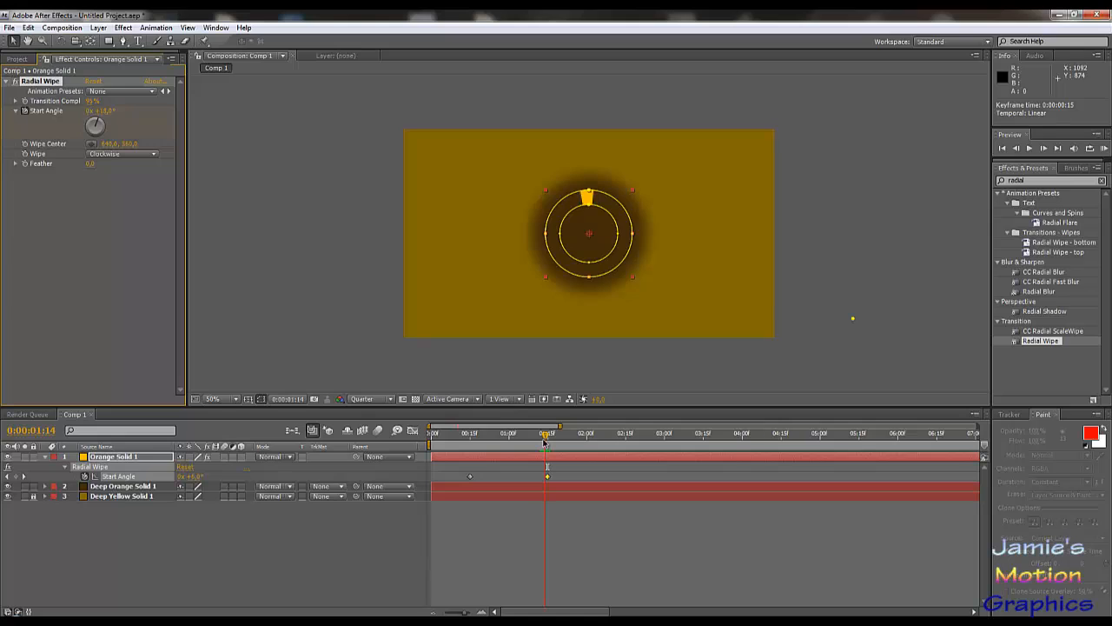
click(105, 117)
text(0)
key(Return)
drag(547, 478, 554, 488)
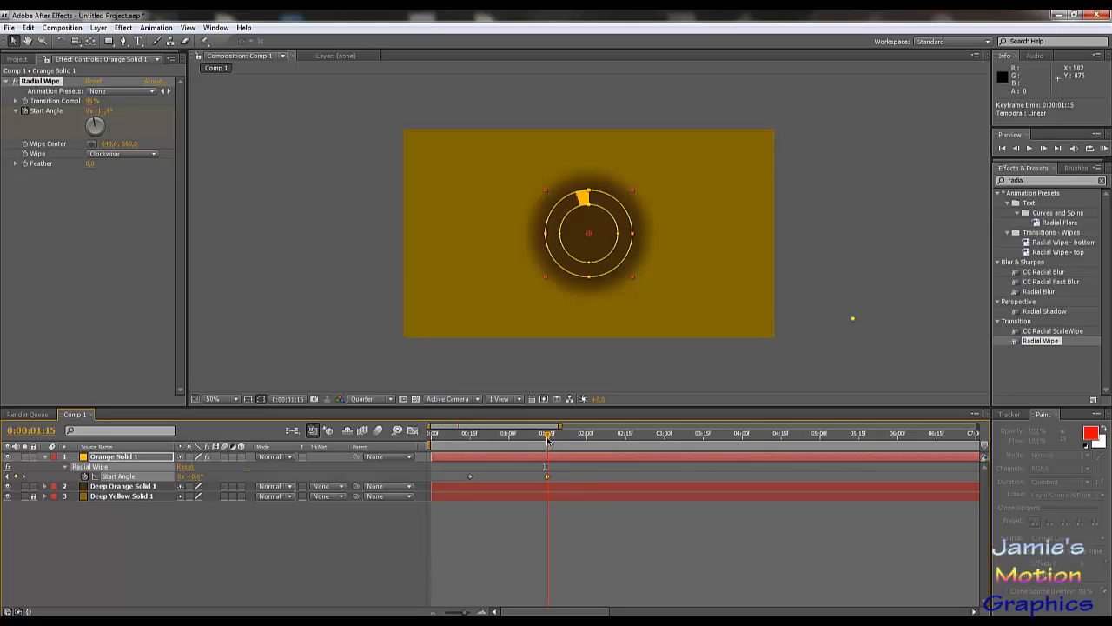
- Preview the orange segment's rotation from the first Start Angle keyframe at 0:00:00:15
drag(546, 441, 469, 434)
key(space)
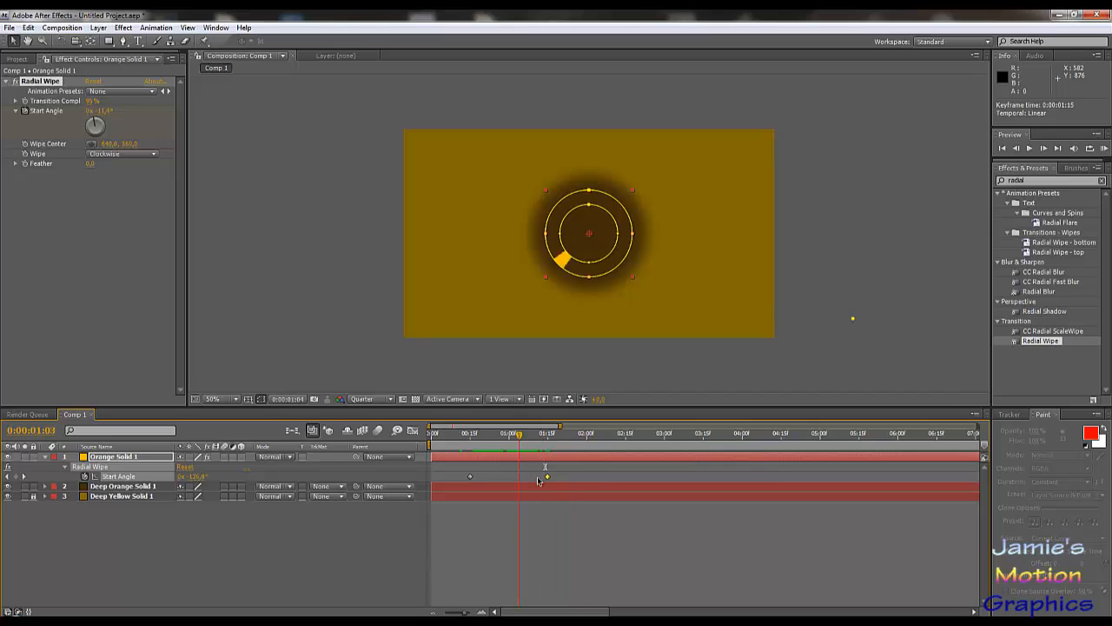
drag(553, 479, 548, 479)
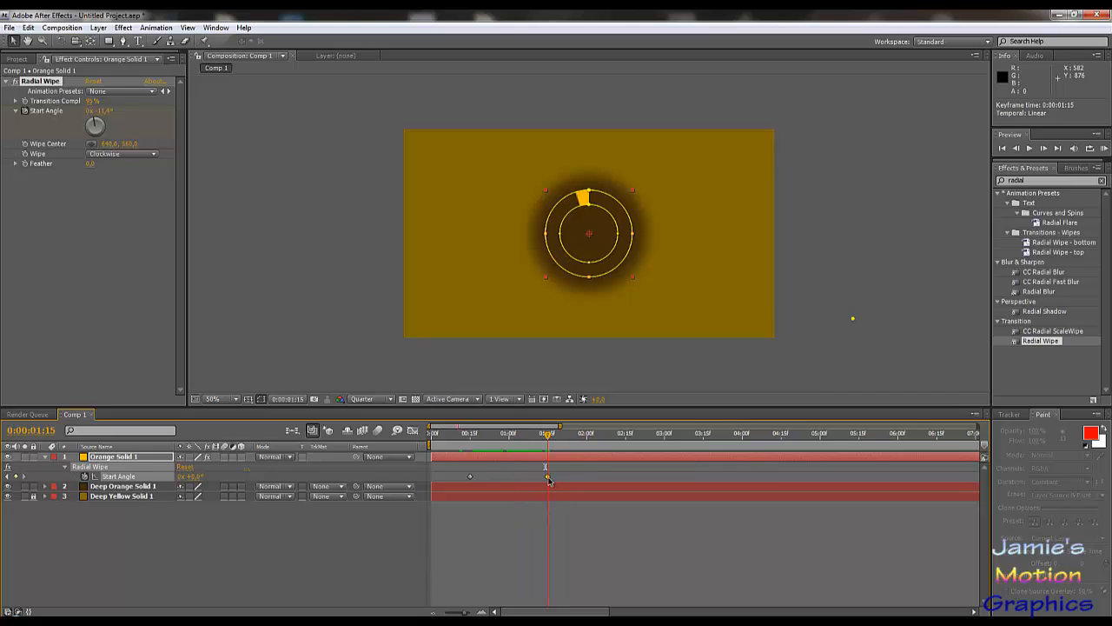
- Trim the start of the orange solid layer to 0:00:00:15, in line with the first Start Angle keyframe
click(557, 460)
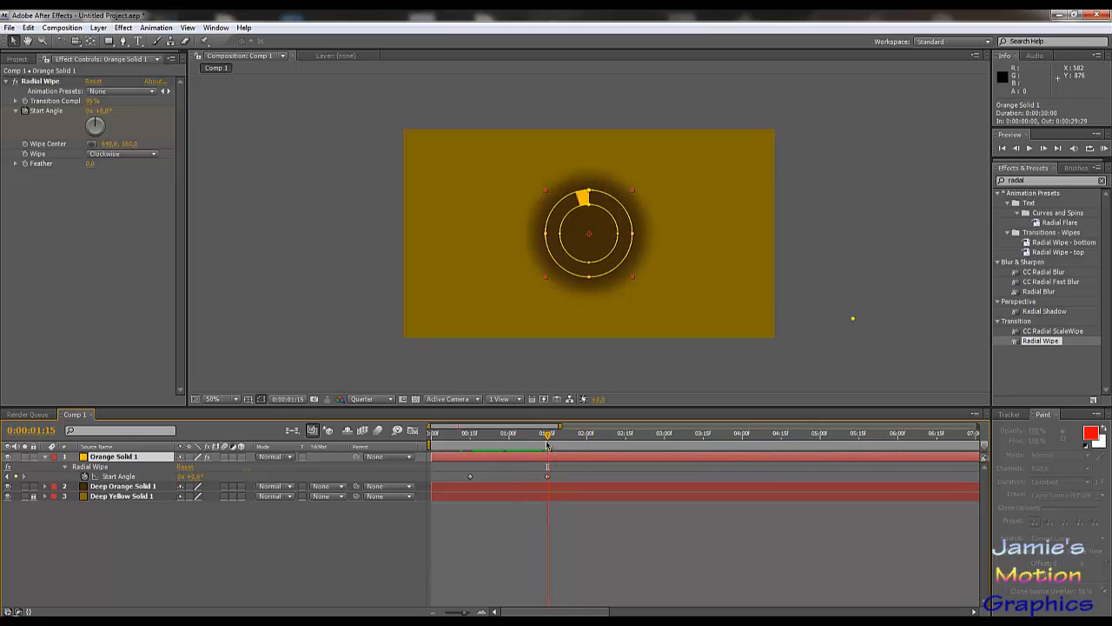
drag(547, 439, 467, 462)
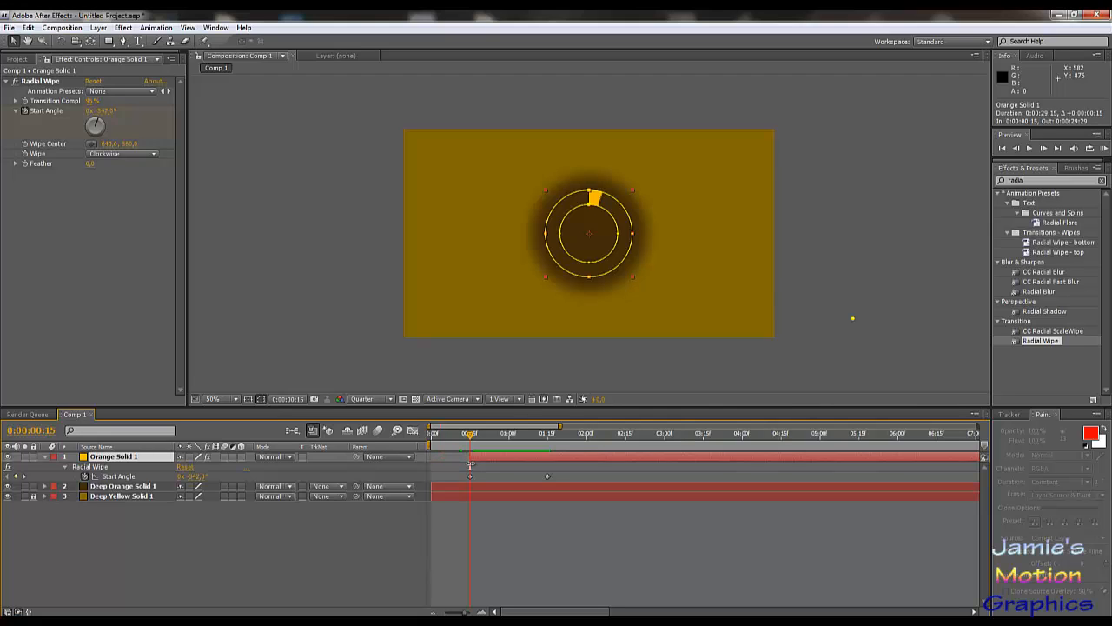
drag(470, 437, 469, 460)
click(354, 579)
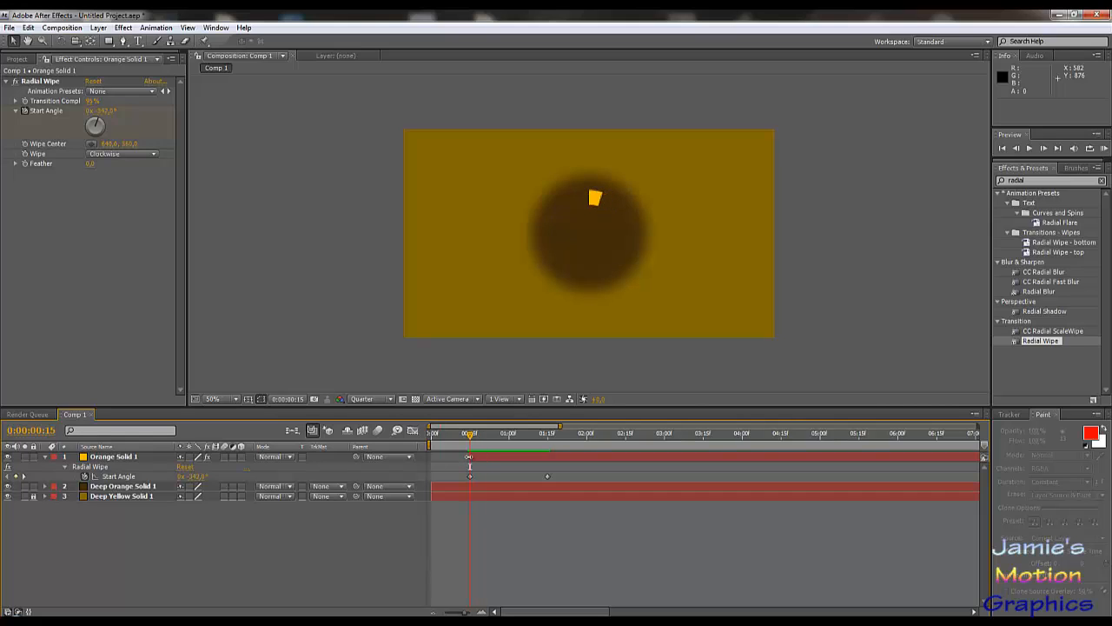
- Set the Start Angle keyframe at 0:00:00:15 to 0°
click(105, 111)
text(0)
key(Return)
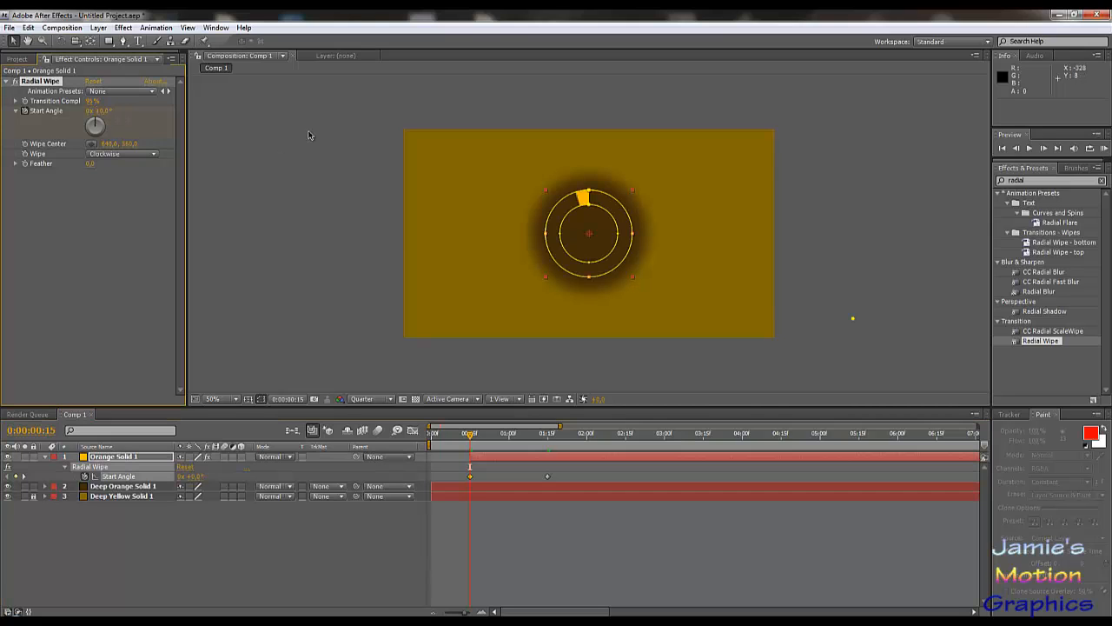
- Set the Start Angle keyframe at 0:00:01:15 to about 1x +17° for a full turn of the orange segment
drag(471, 437, 549, 450)
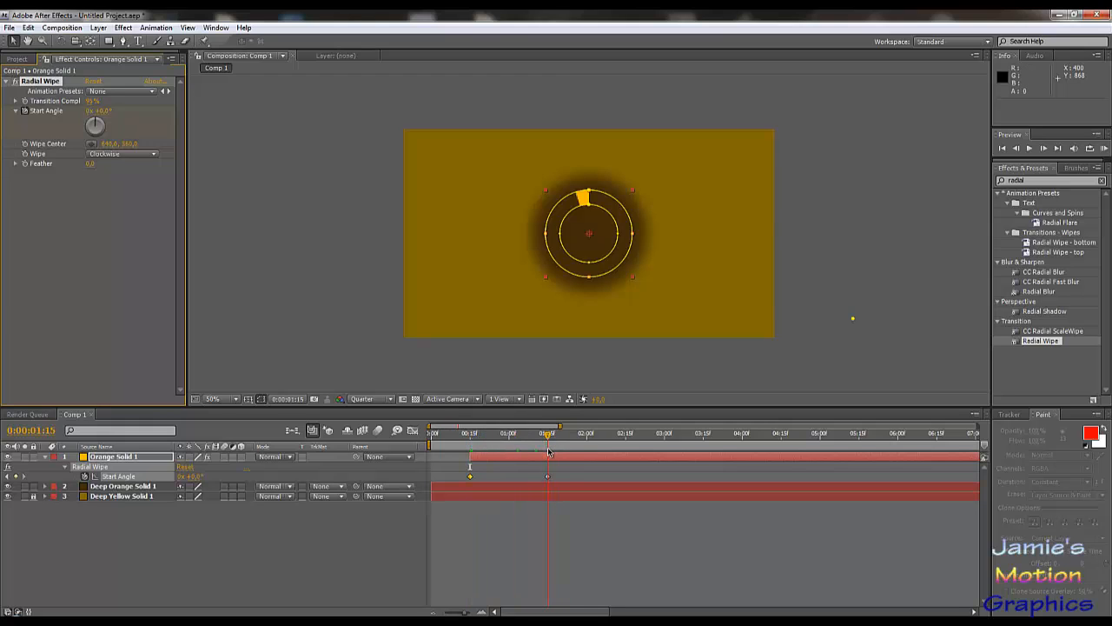
click(101, 112)
mouse_move(547, 439)
mouse_down()
mouse_move(473, 439)
mouse_move(548, 452)
mouse_up()
drag(100, 113, 373, 165)
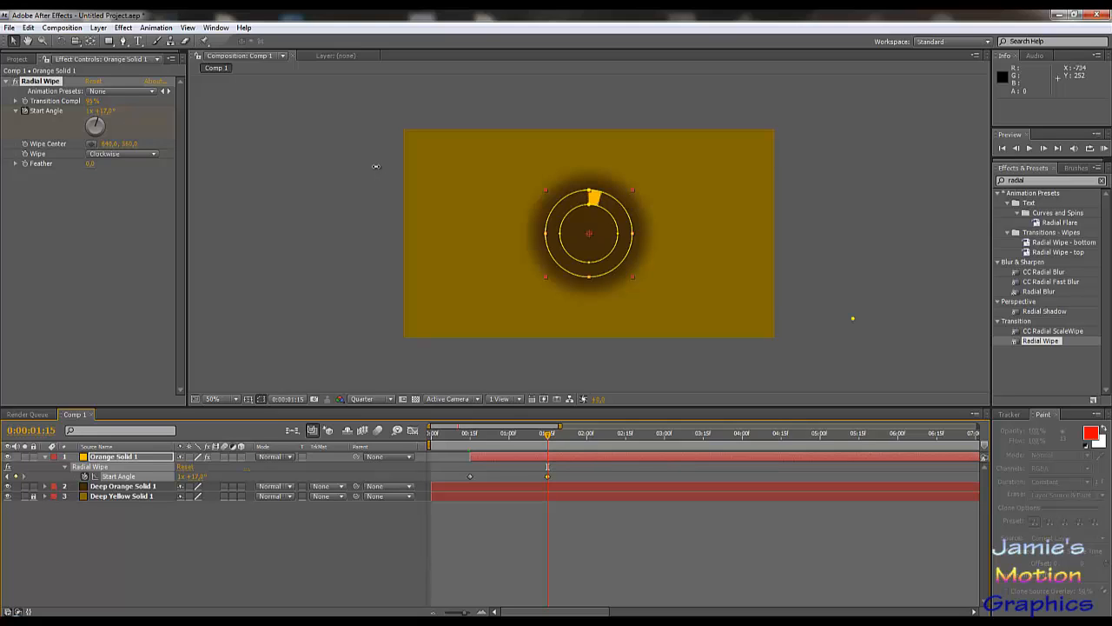
- Set the Start Angle keyframe at 0:00:01:15 to 1x +18°
click(104, 111)
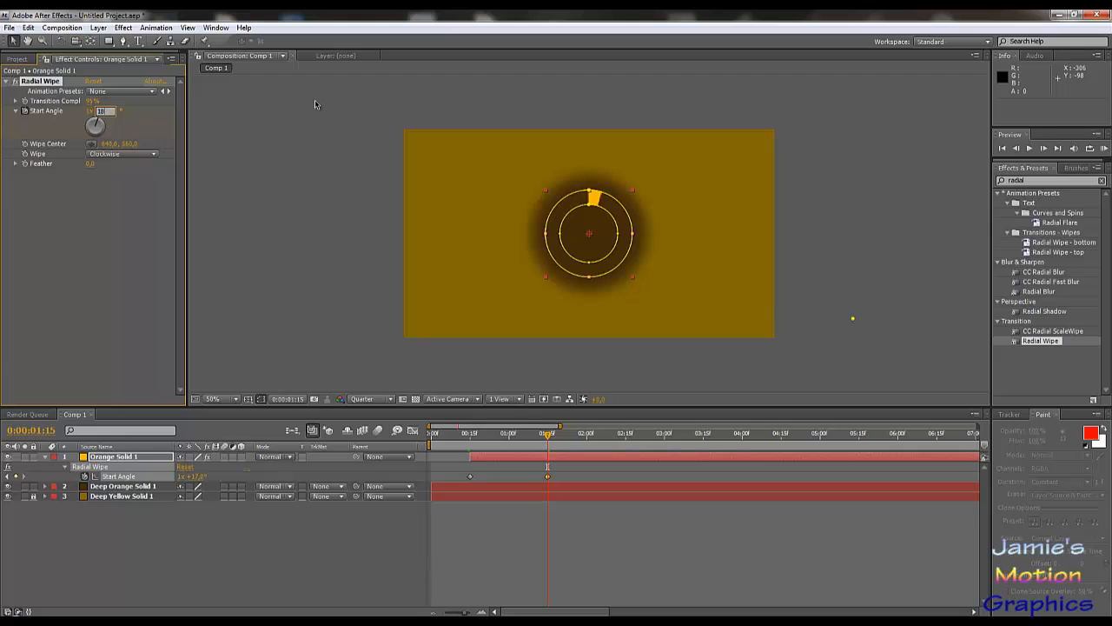
text(18)
key(Return)
- At 0:00:00:15, draw a closed four-point Pen mask on the orange solid, covering the left half of the ring from above to below it
drag(548, 435, 469, 481)
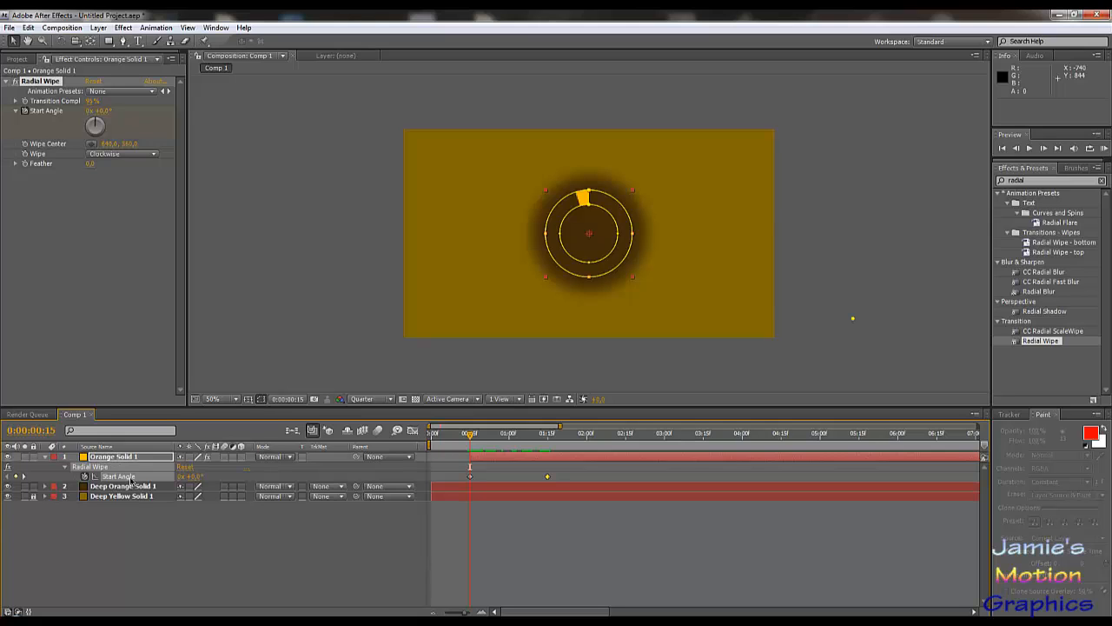
key(m)
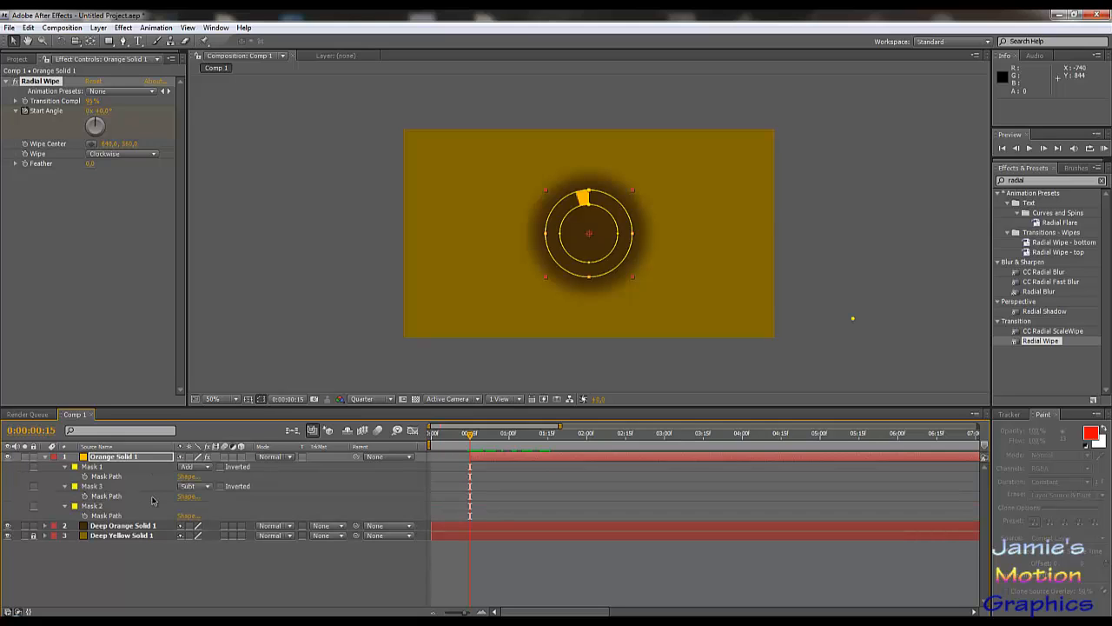
click(93, 487)
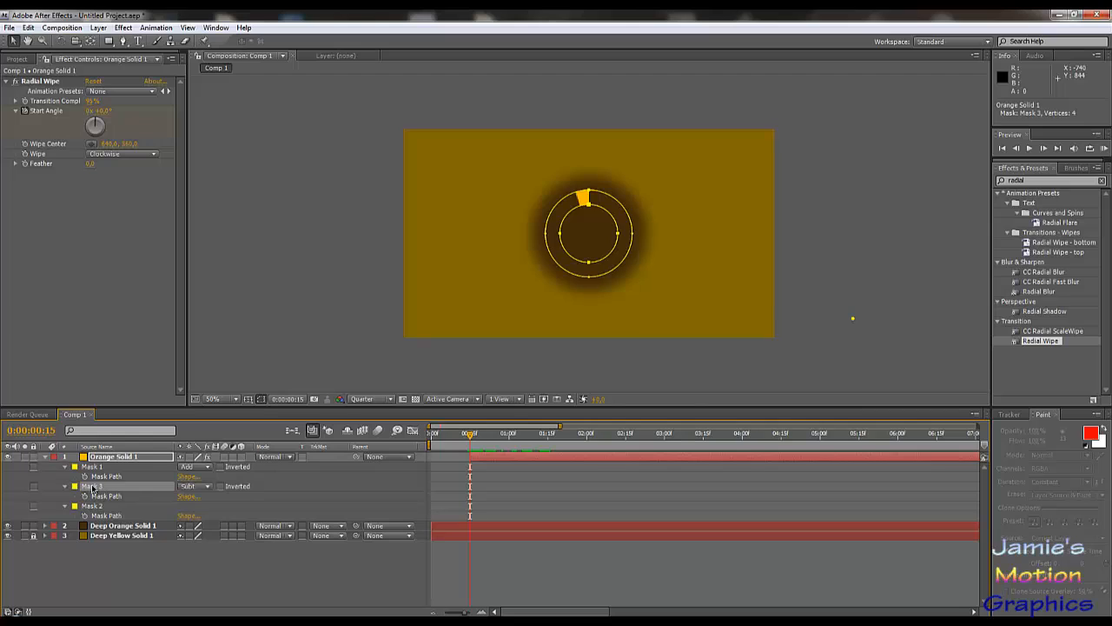
mouse_move(92, 488)
mouse_down()
mouse_move(97, 513)
mouse_move(96, 489)
mouse_up()
click(102, 456)
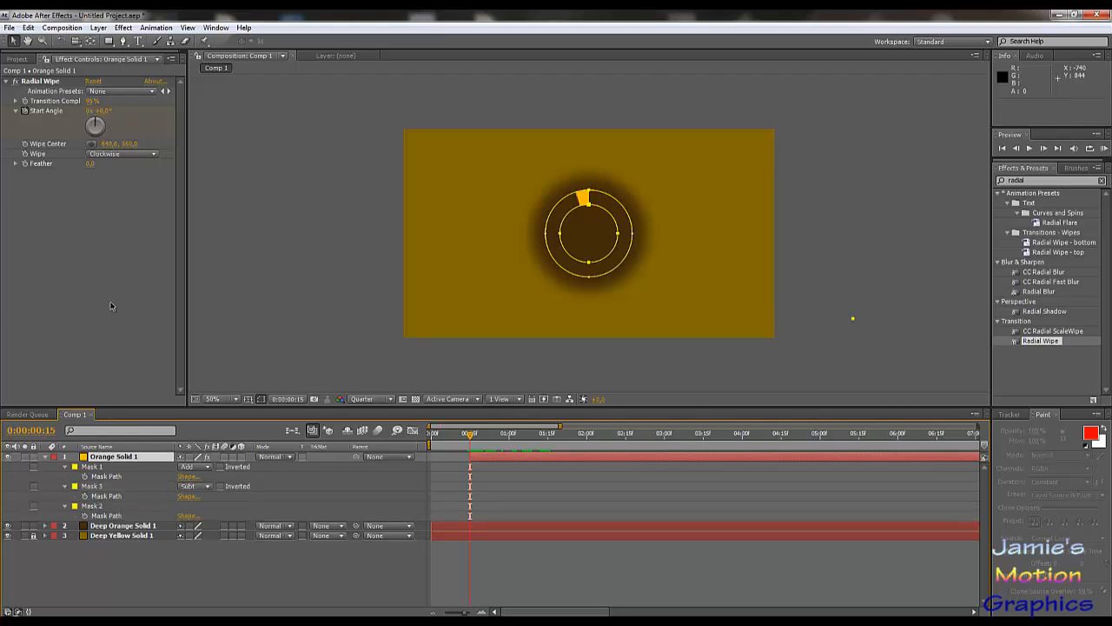
click(123, 41)
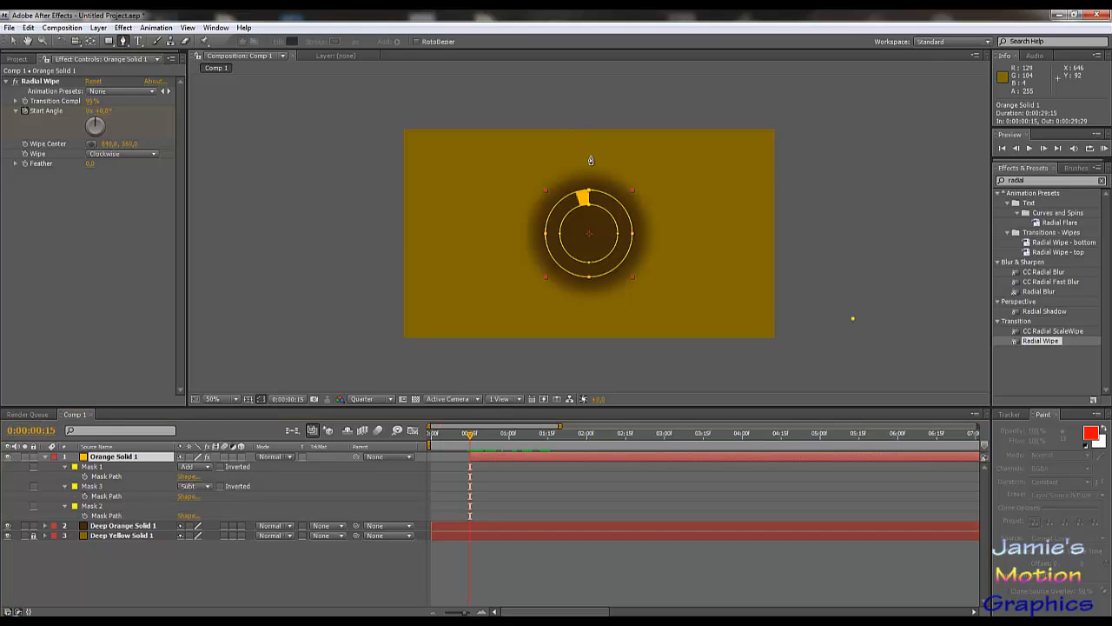
click(590, 158)
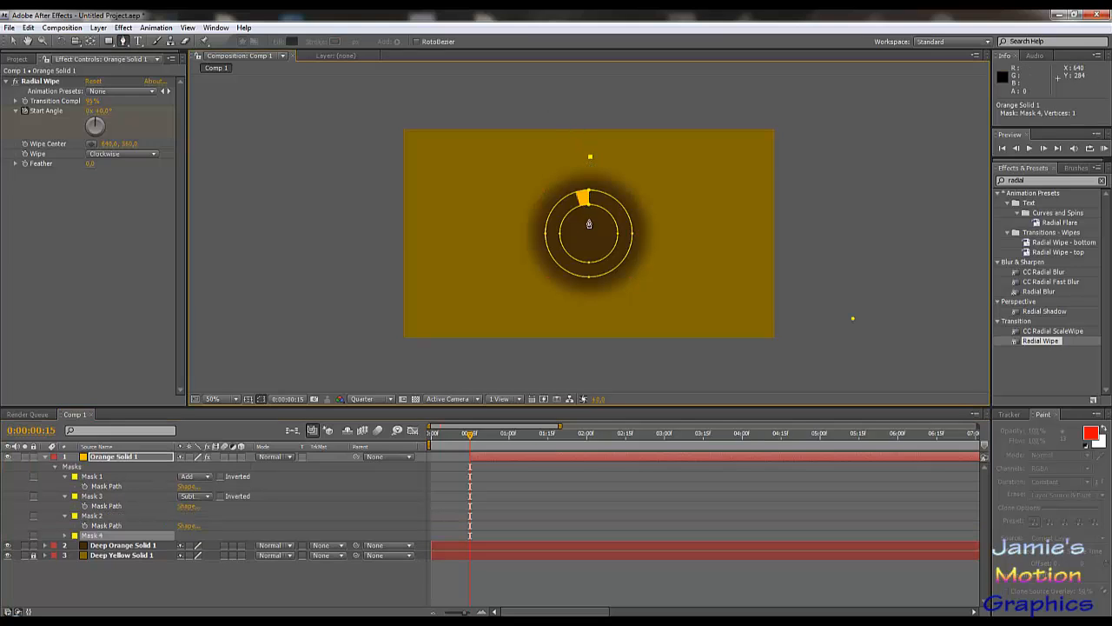
click(587, 309)
click(510, 306)
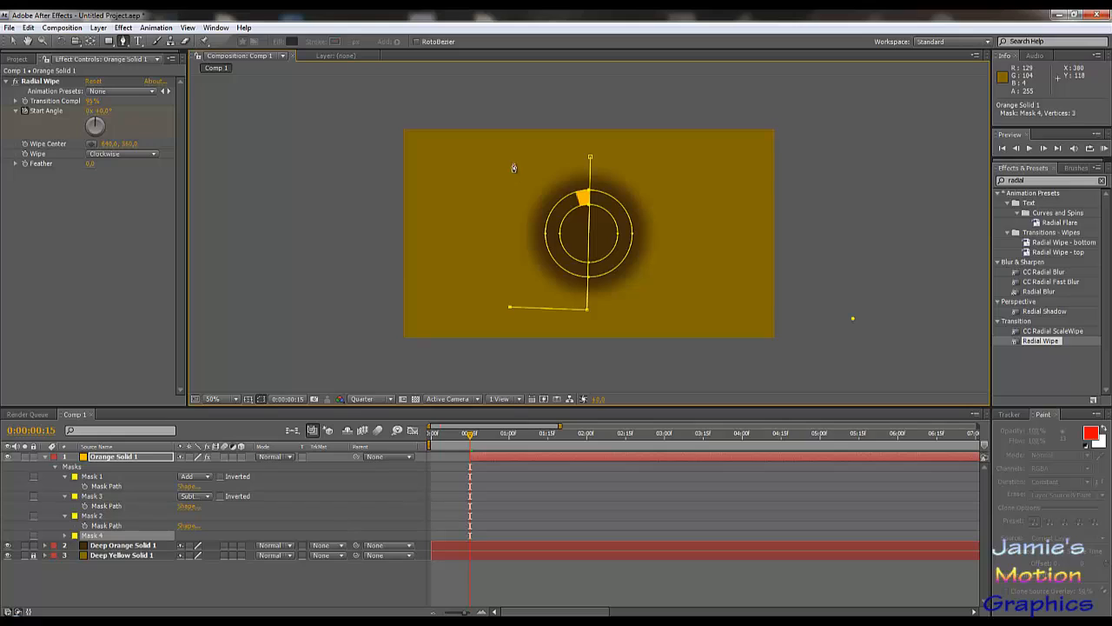
click(514, 163)
click(590, 159)
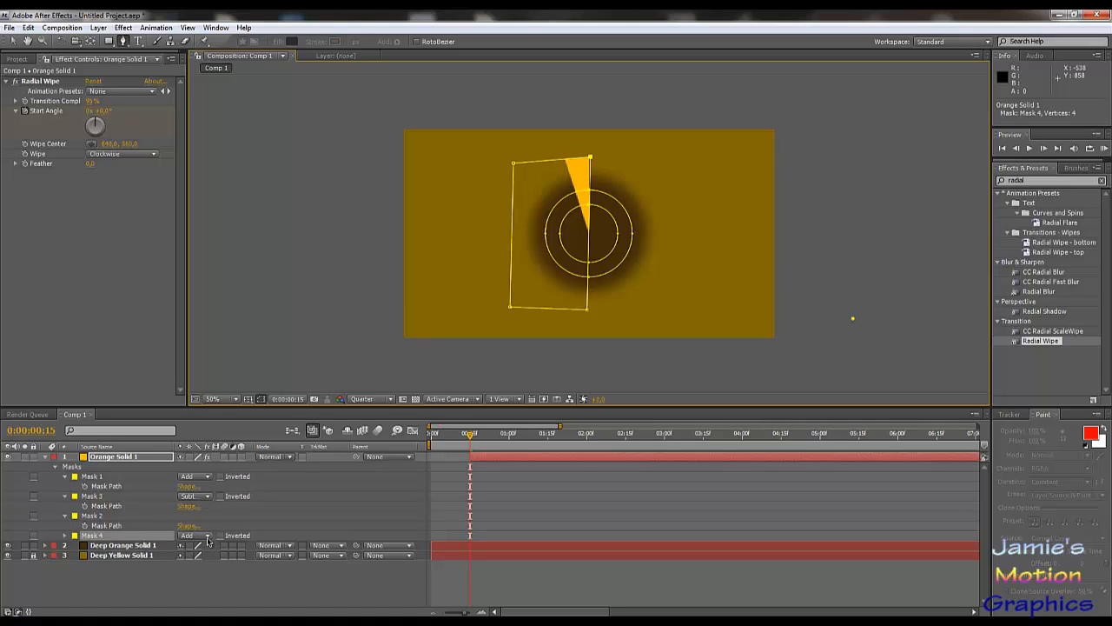
- Reset Mask 4's shape to Rectangle with the right edge of its bounding box at 640 px
click(67, 537)
click(65, 536)
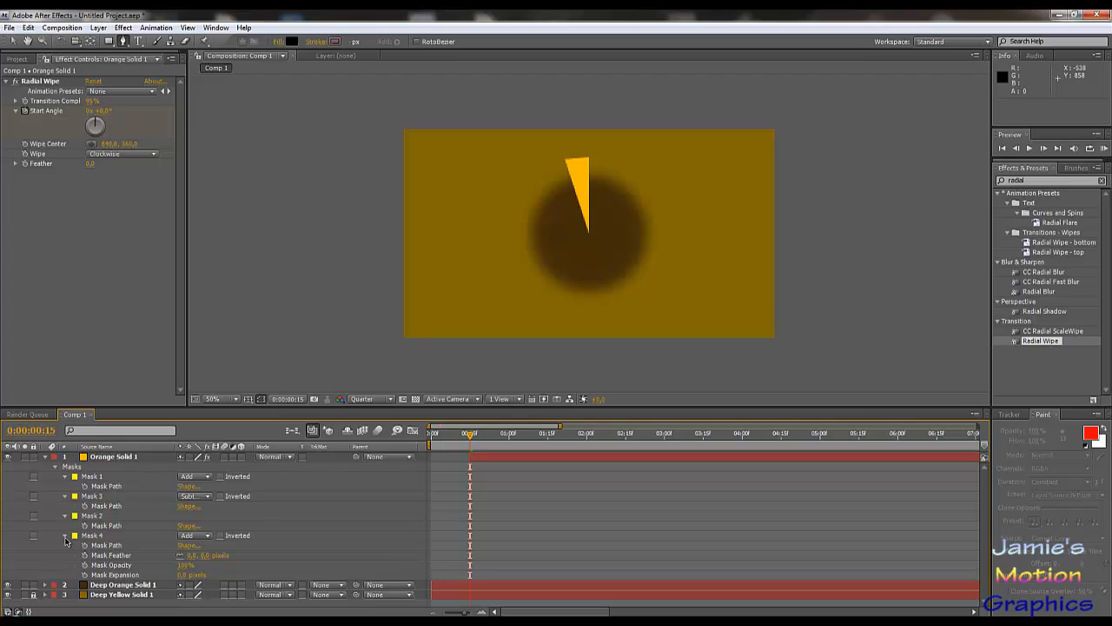
click(186, 545)
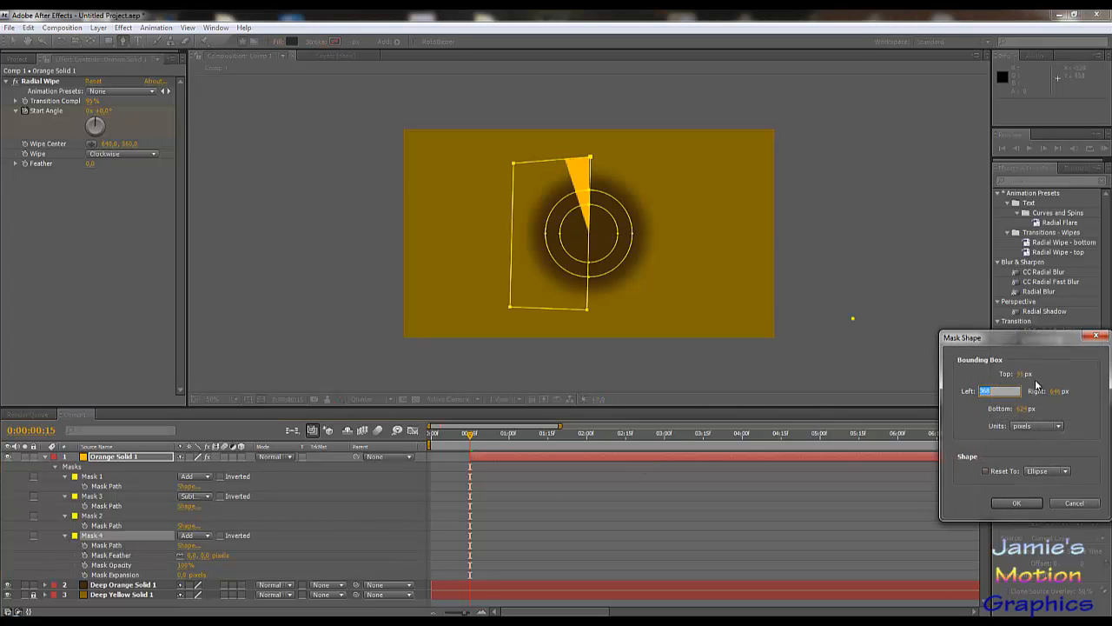
click(1056, 391)
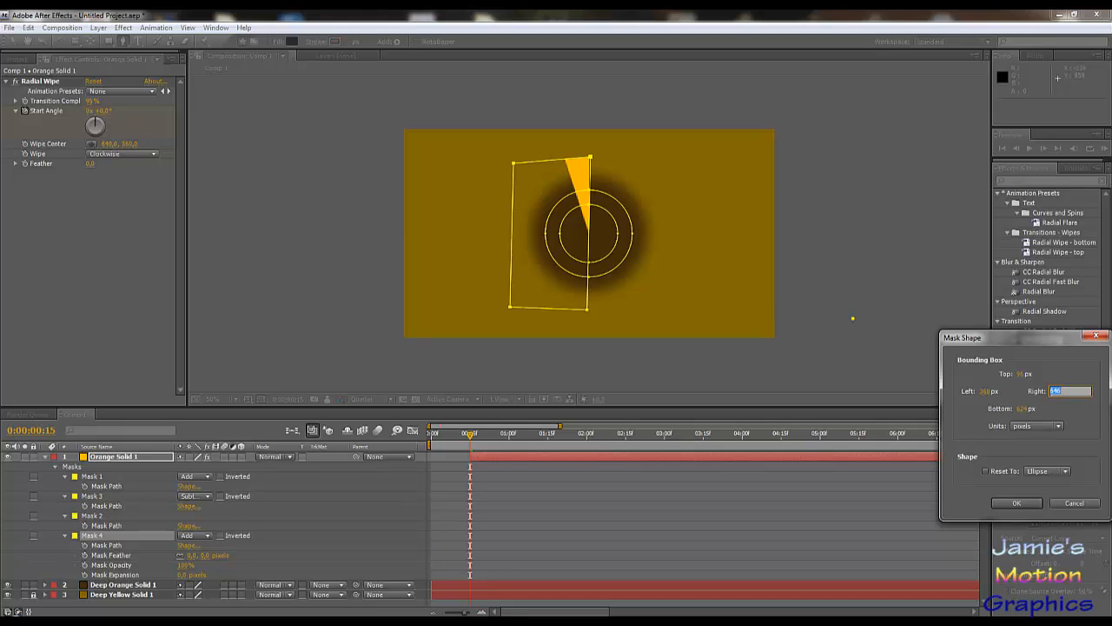
click(1045, 471)
click(1055, 485)
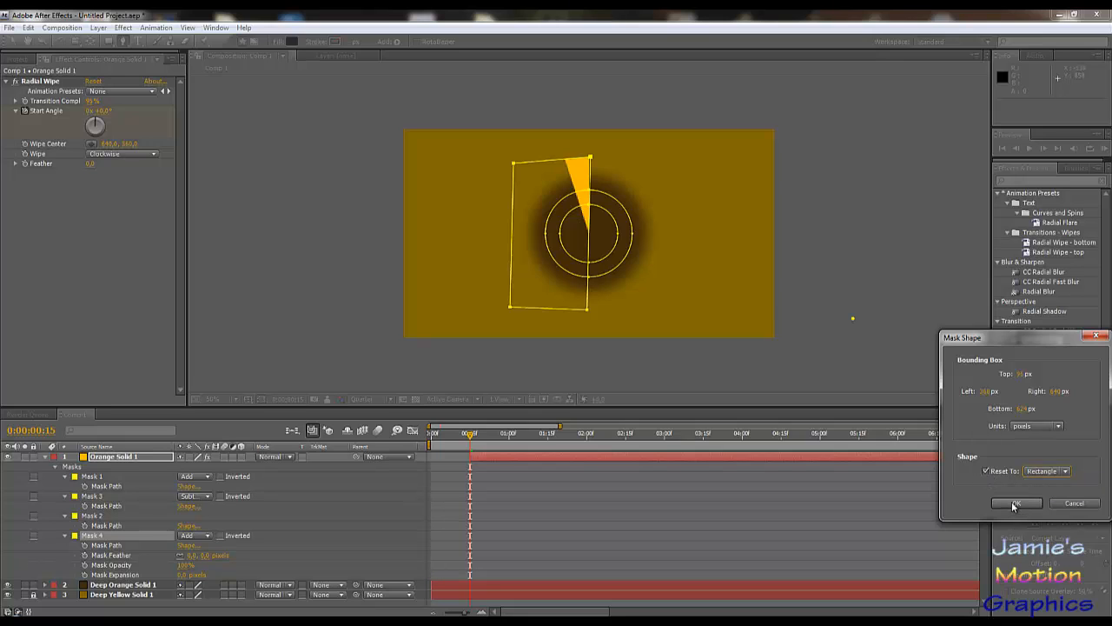
click(1013, 504)
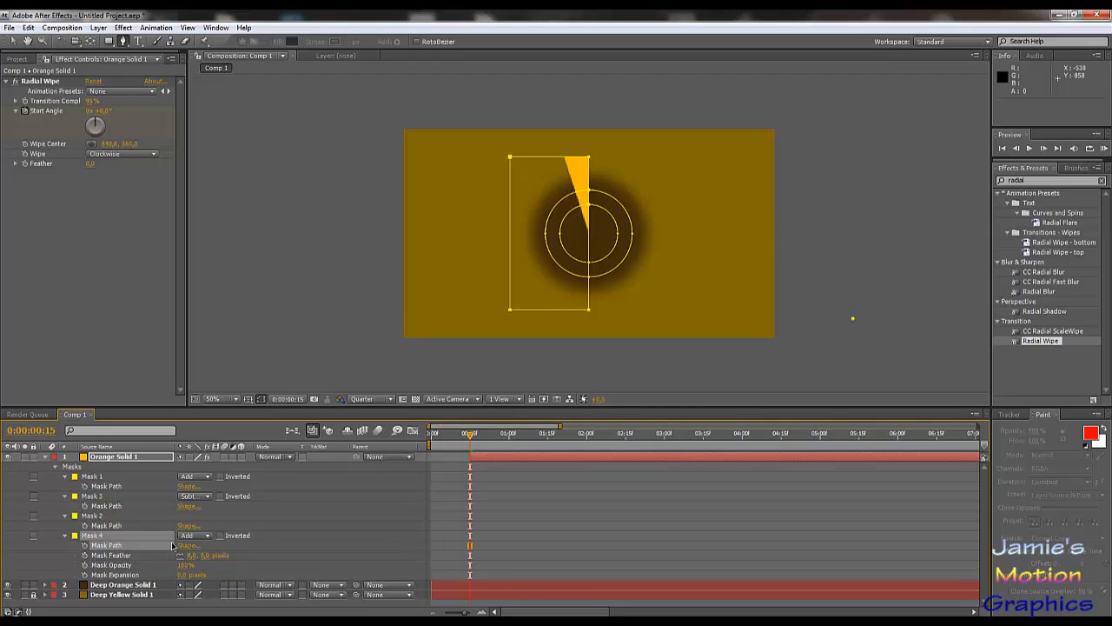
- Set Mask 4's mode to Subtract and the bottom edge of its bounding box to 360 px
click(198, 536)
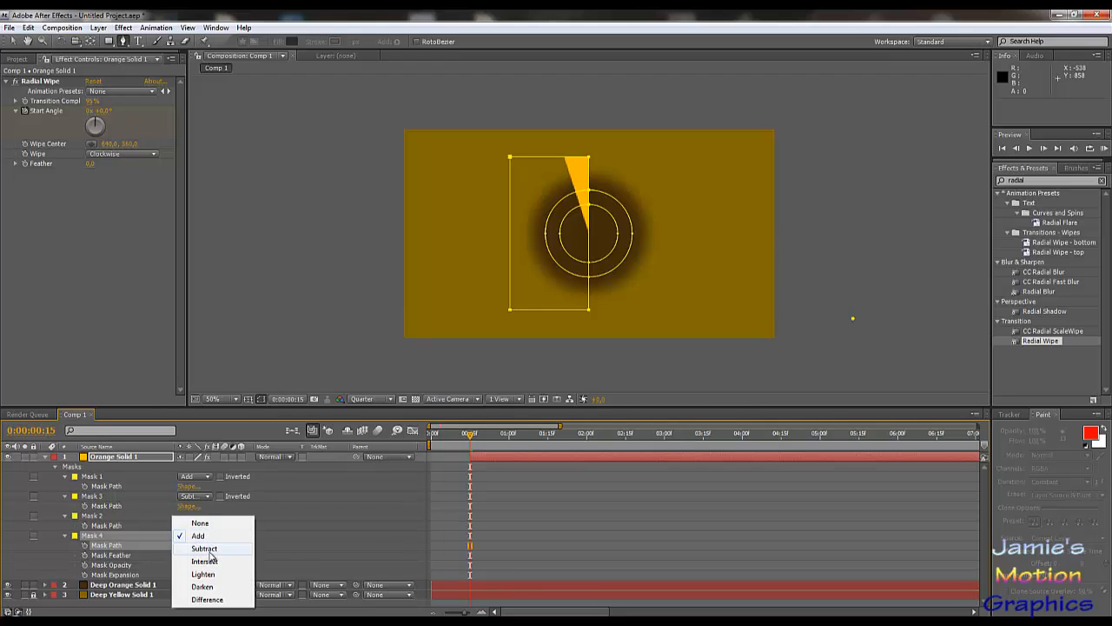
click(205, 549)
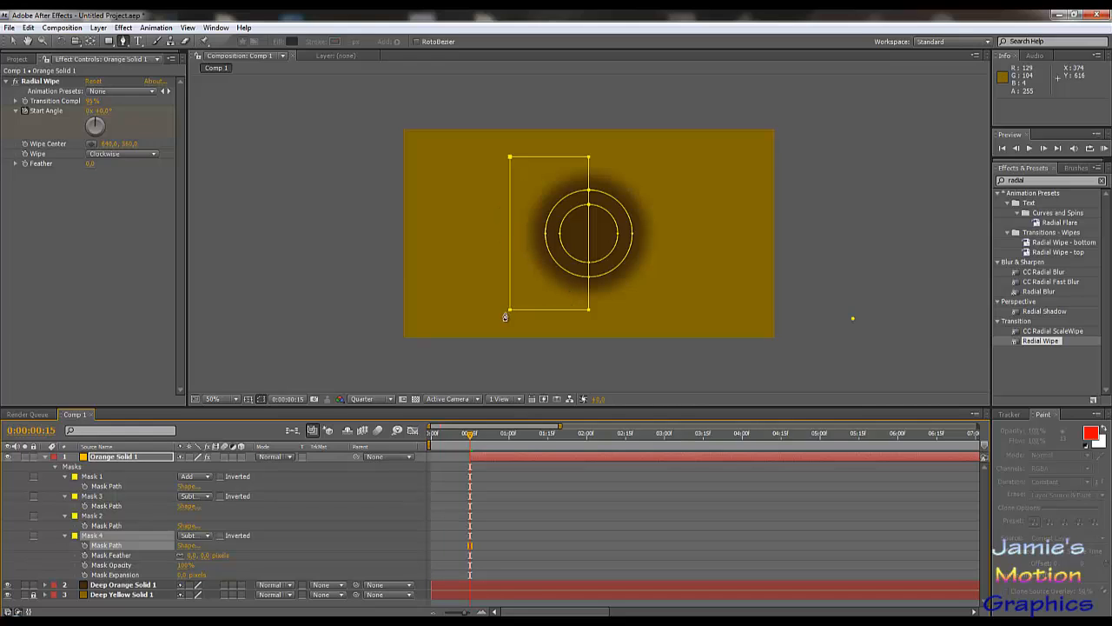
key(v)
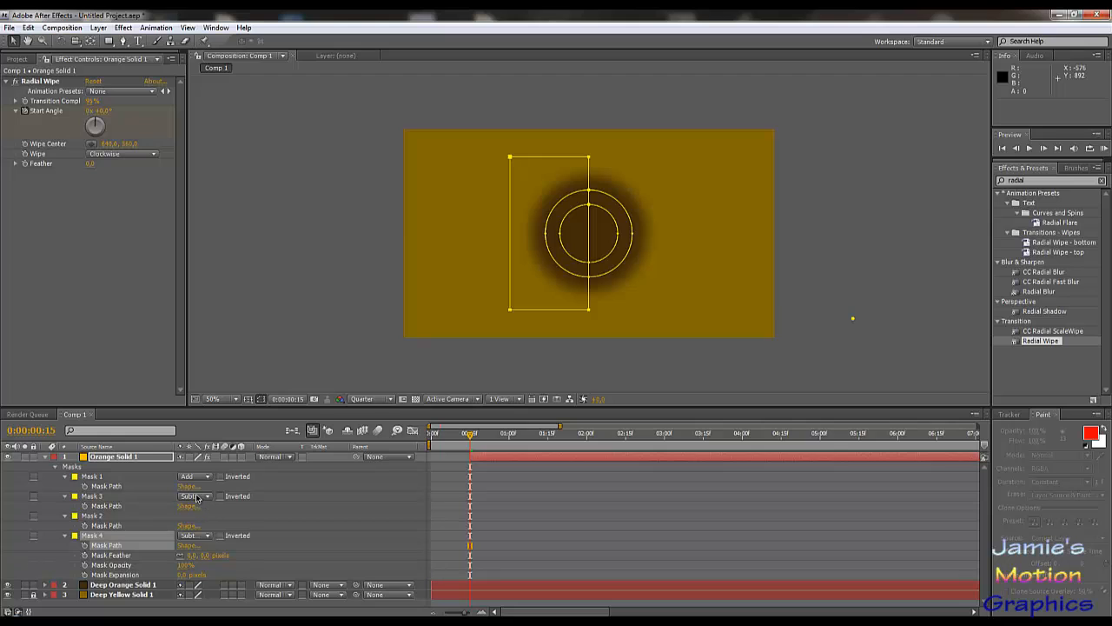
click(188, 546)
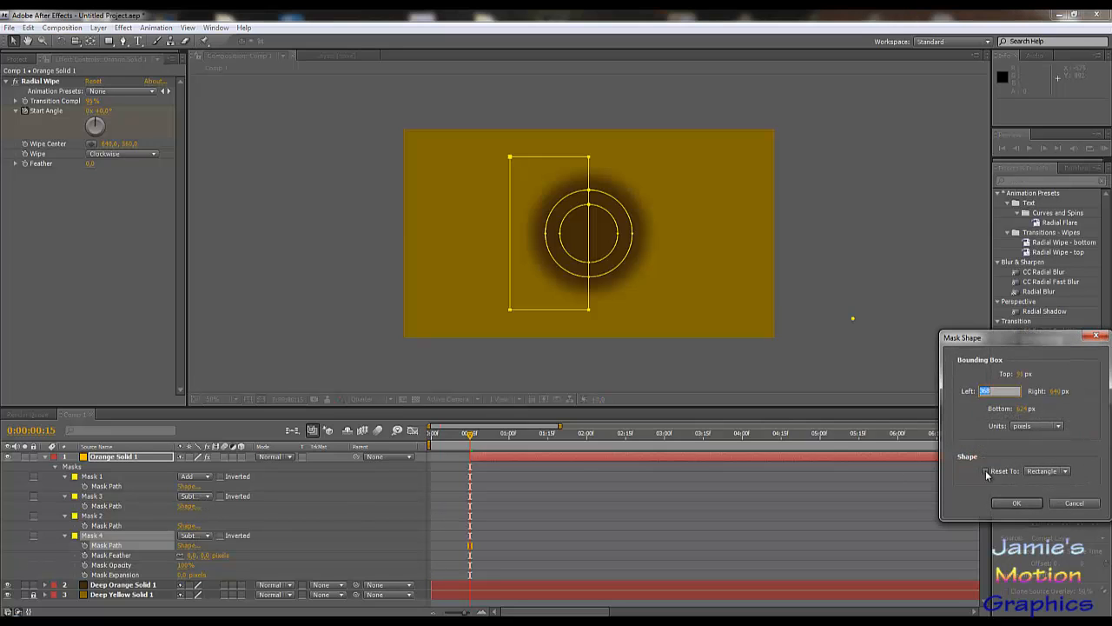
double_click(1022, 409)
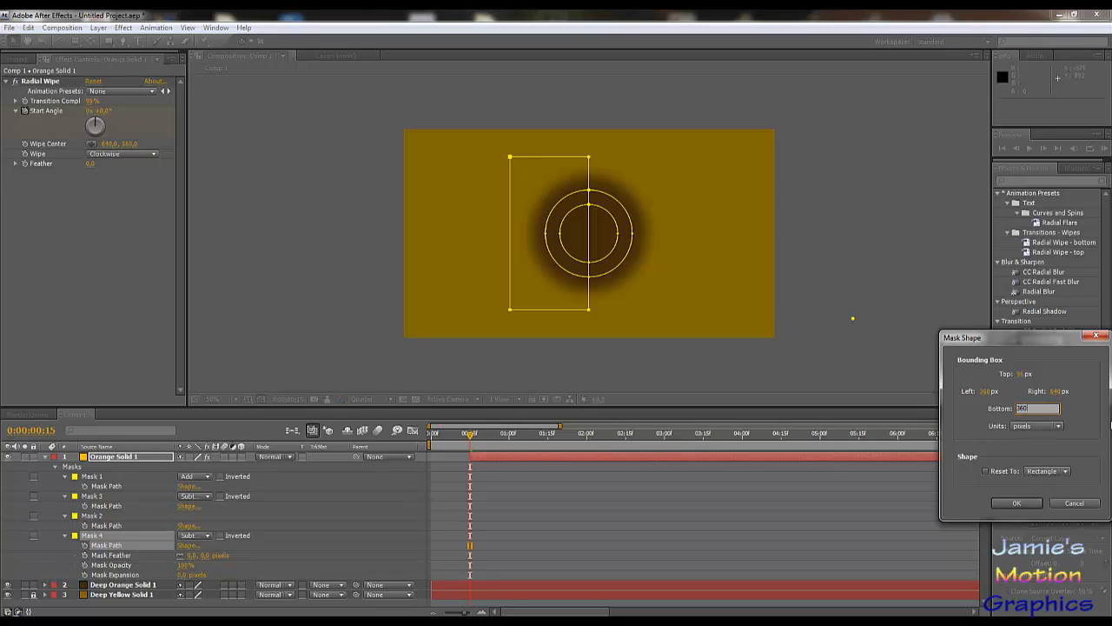
key(Return)
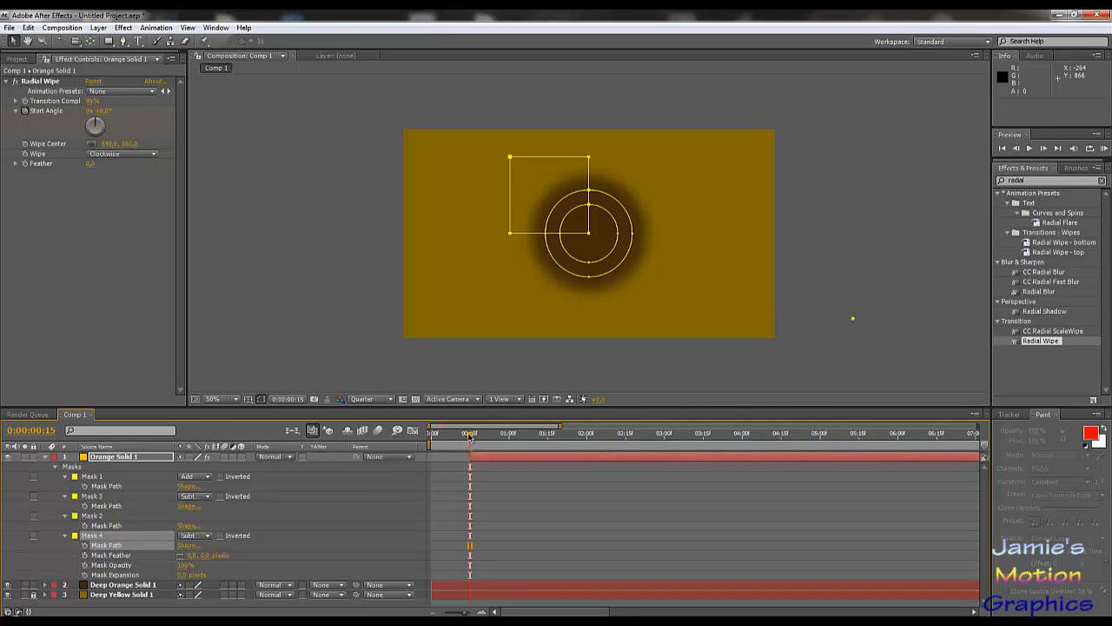
- Keyframe Mask 4's path at 0:00:01:00, and at 0:00:01:01 set its bounding box to left 640 px and right 1000 px
drag(470, 436, 509, 470)
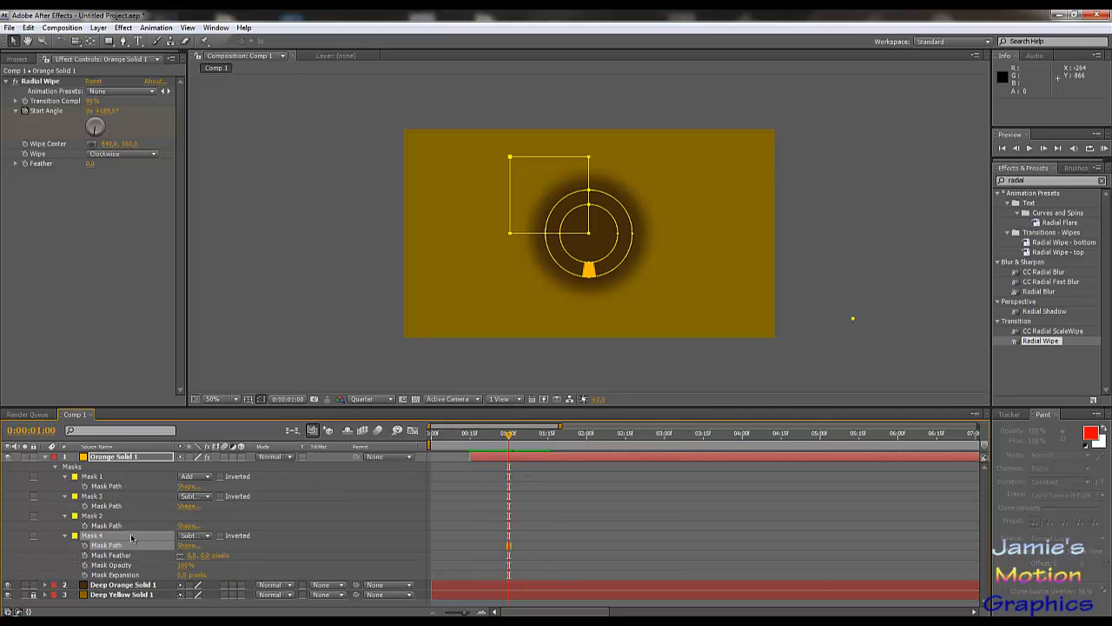
click(85, 545)
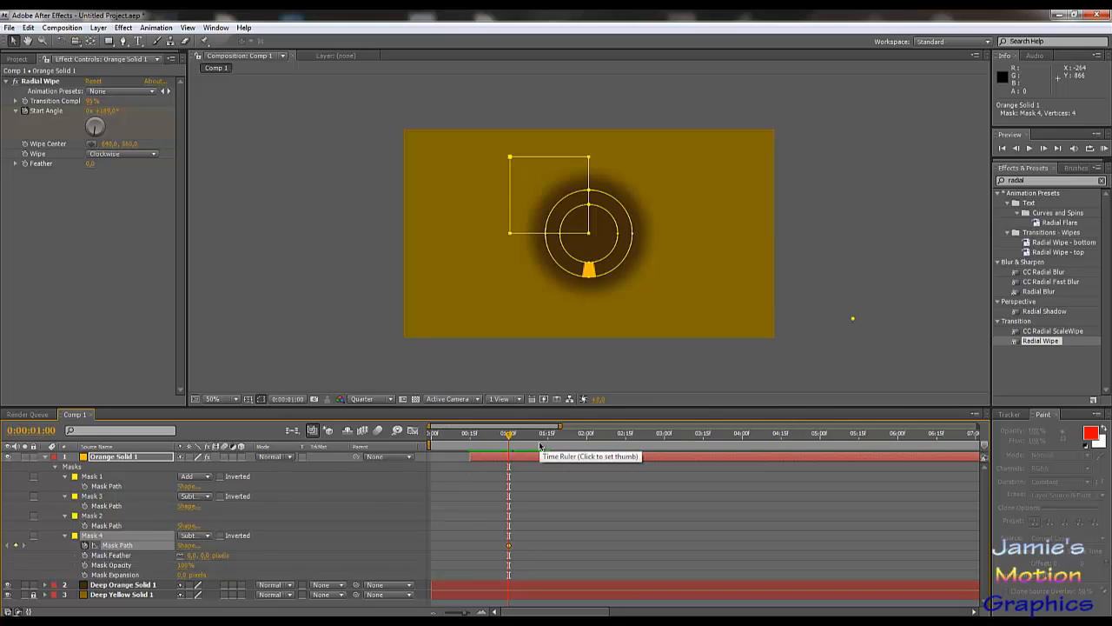
key(Page_Down)
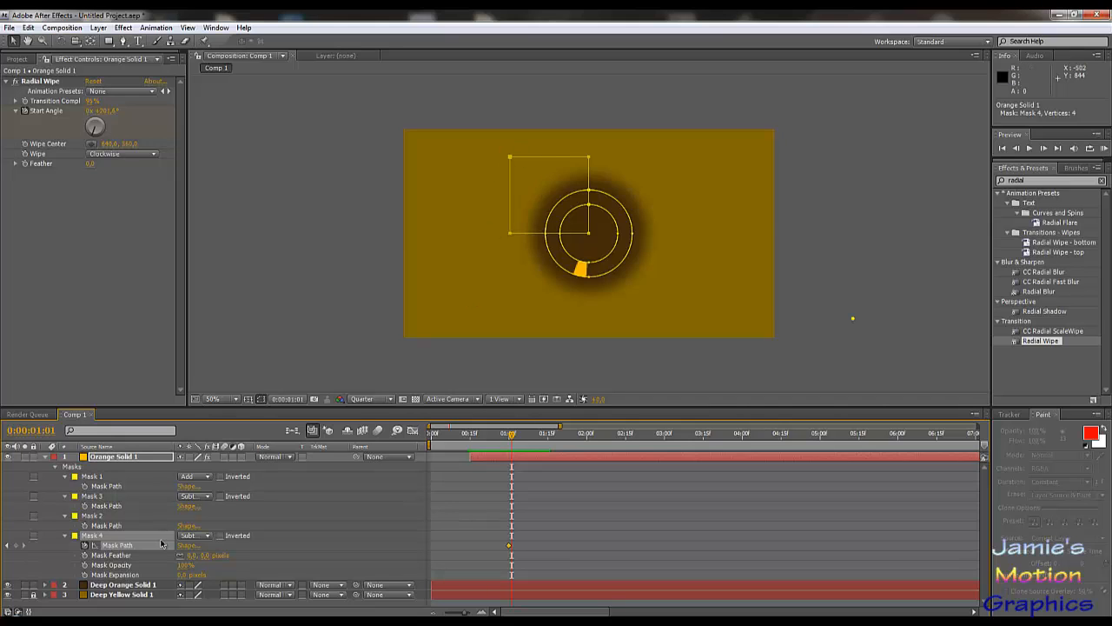
click(188, 546)
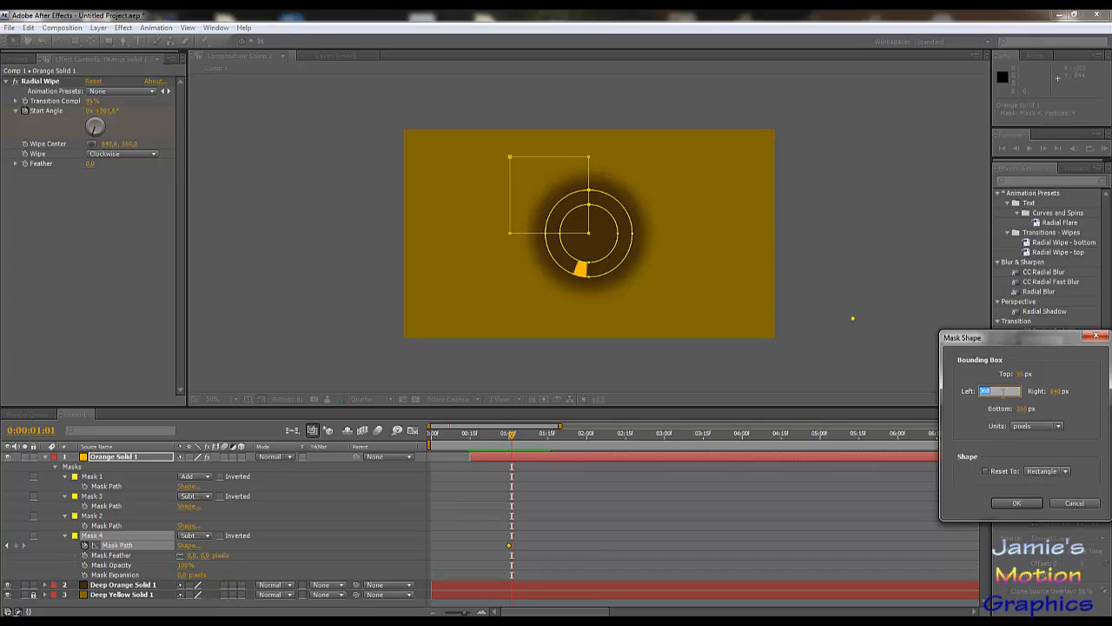
text(640)
key(Tab)
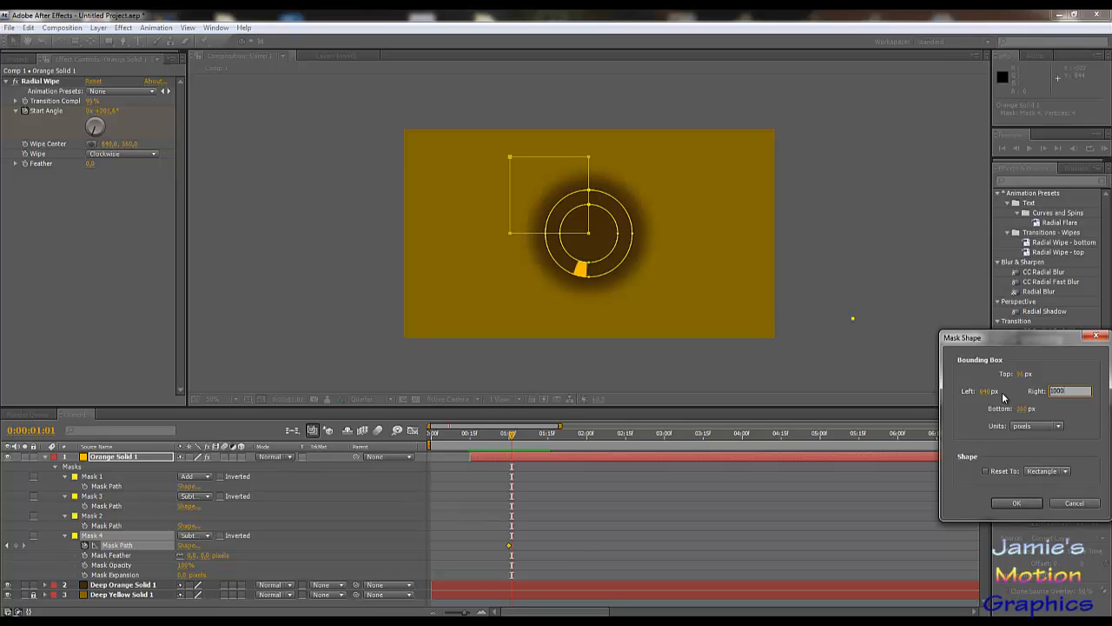
text(1000)
click(1015, 502)
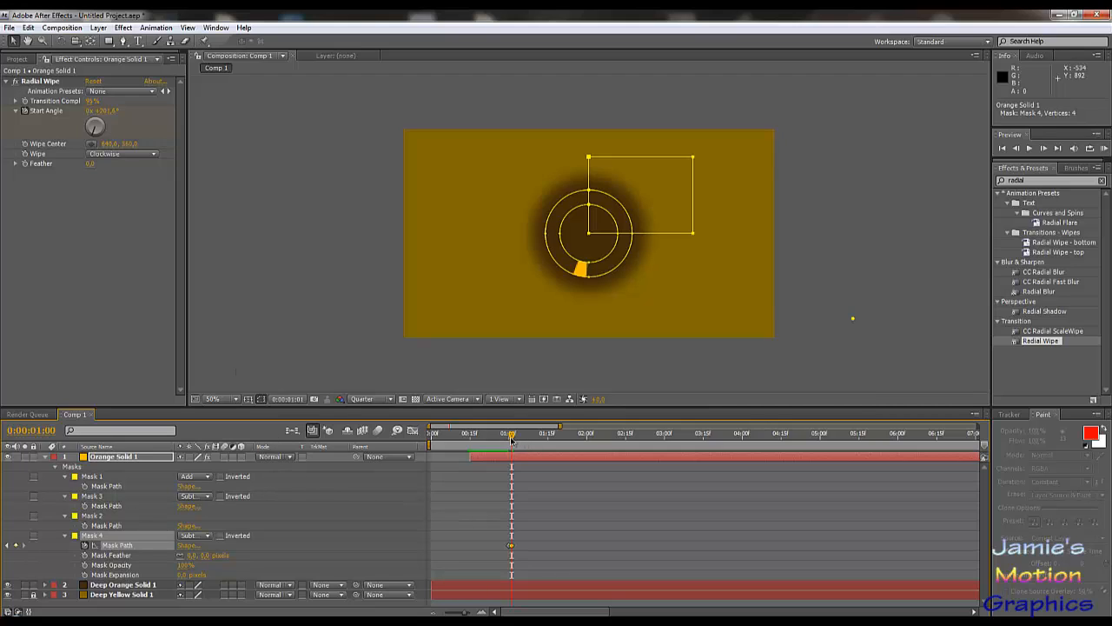
- Check the masked orange segment's rotation up to 0:00:01:24, and collapse the orange solid's properties
drag(511, 438, 547, 460)
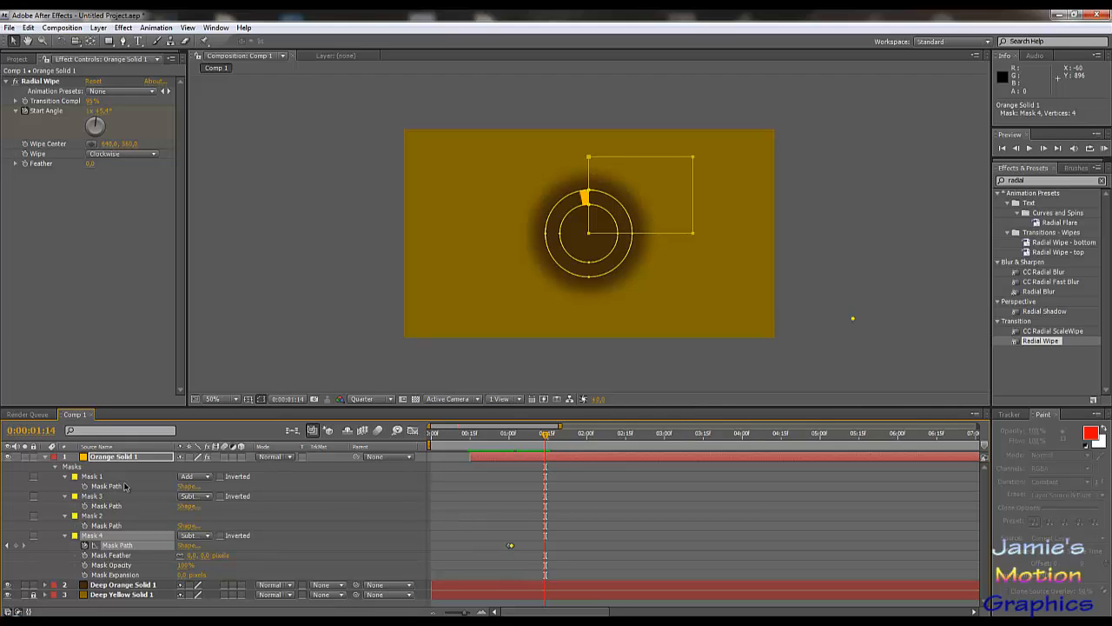
click(138, 459)
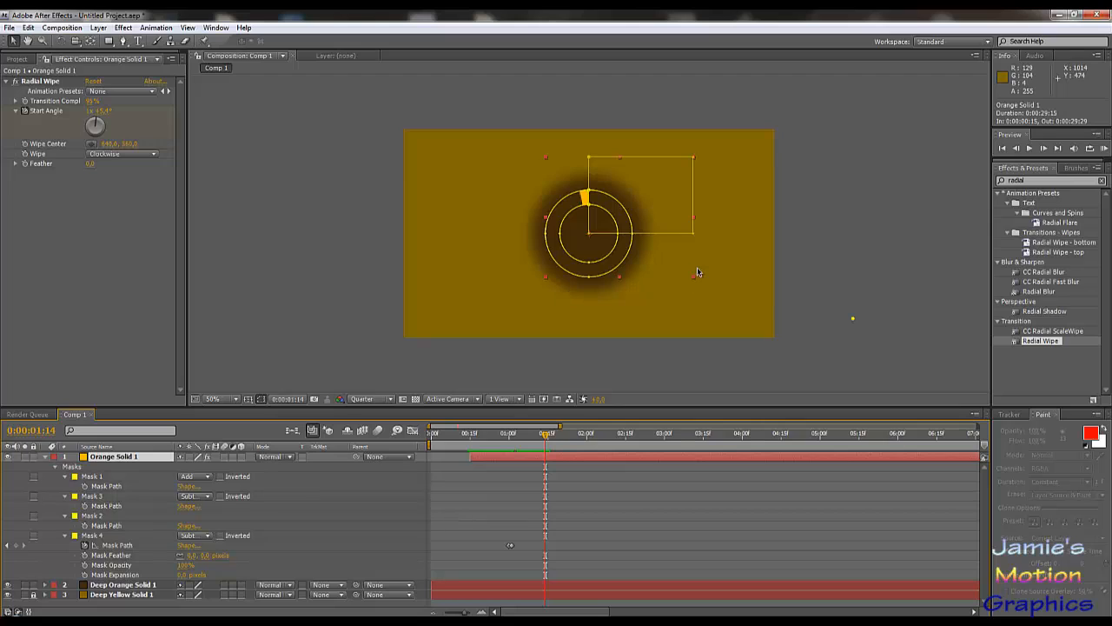
drag(545, 438, 571, 436)
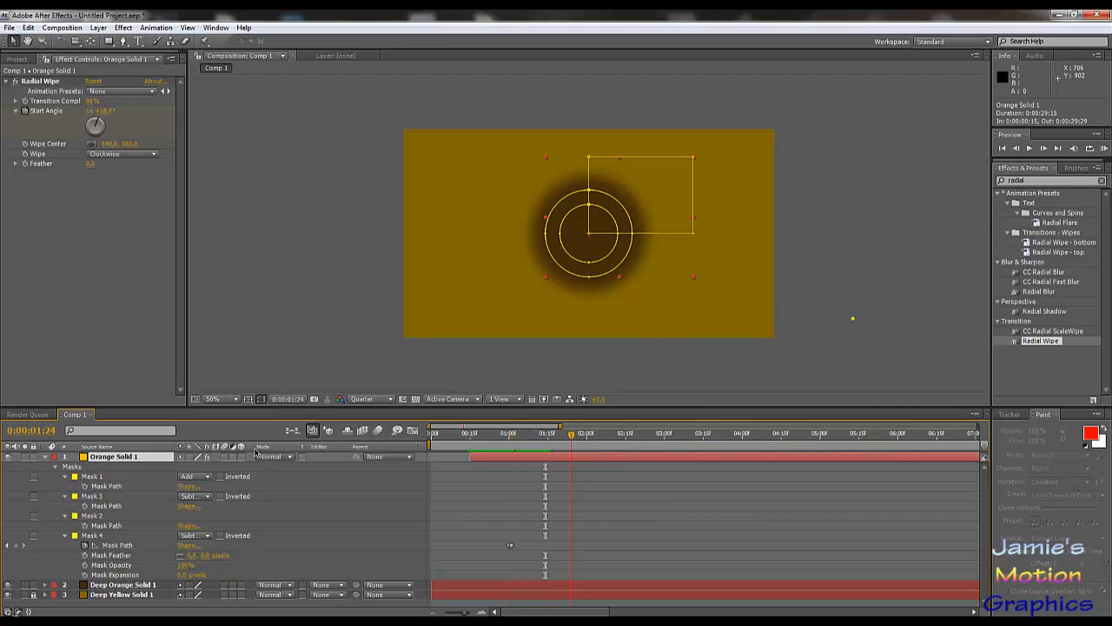
click(45, 457)
click(114, 503)
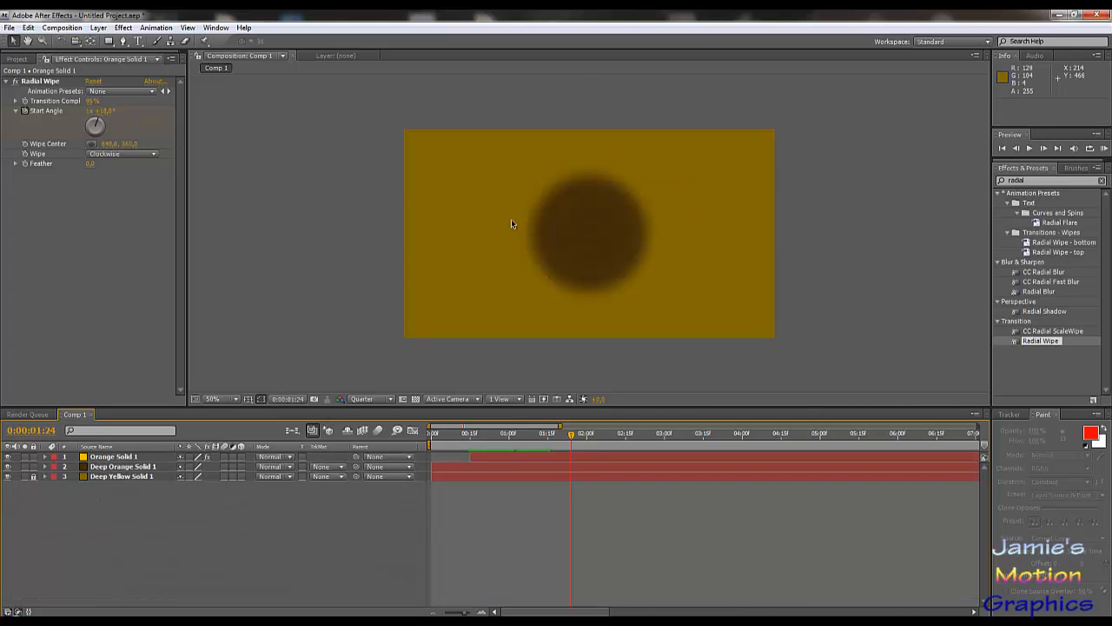
- Add a new shape layer above the orange solid and activate the Rectangle tool
click(100, 30)
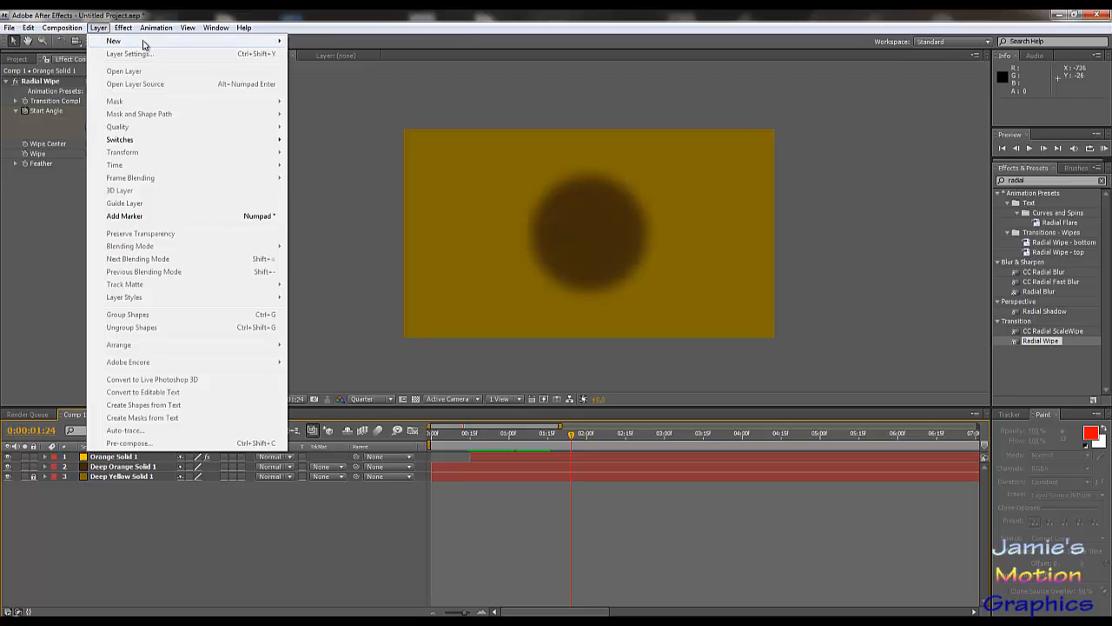
mouse_move(145, 45)
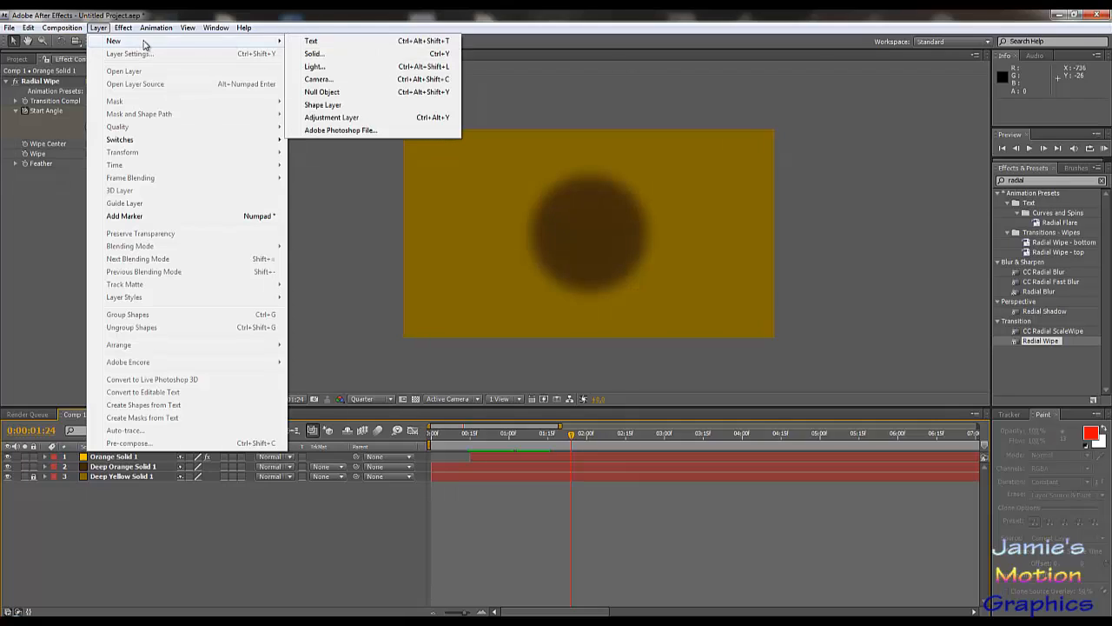
click(334, 105)
key(q)
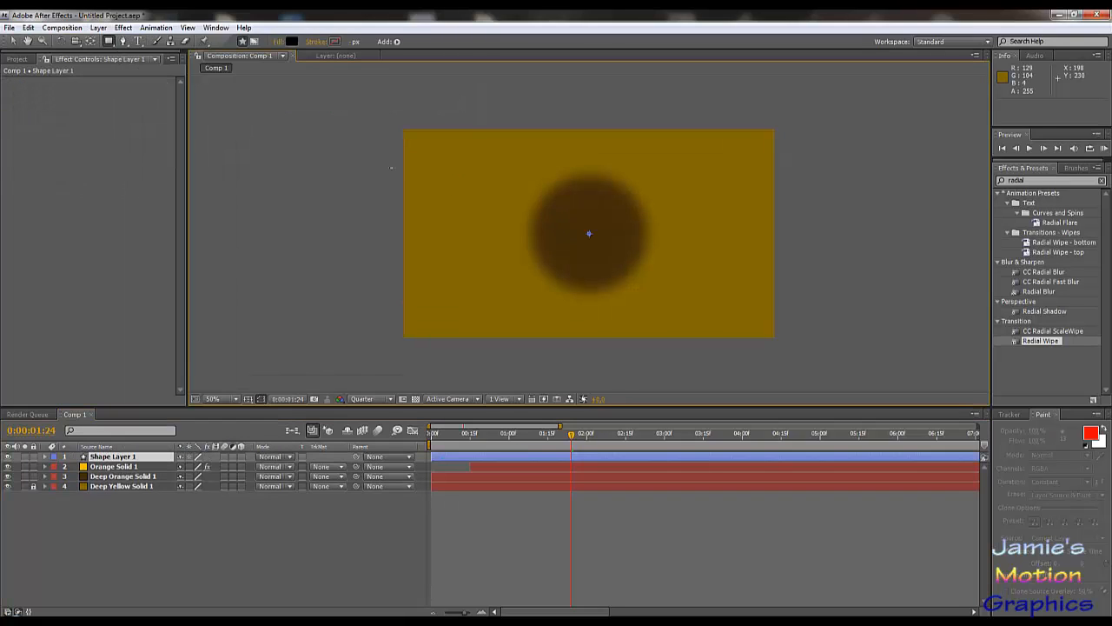
- Set the shape fill colour to dark reddish brown, hex 52230E
click(292, 40)
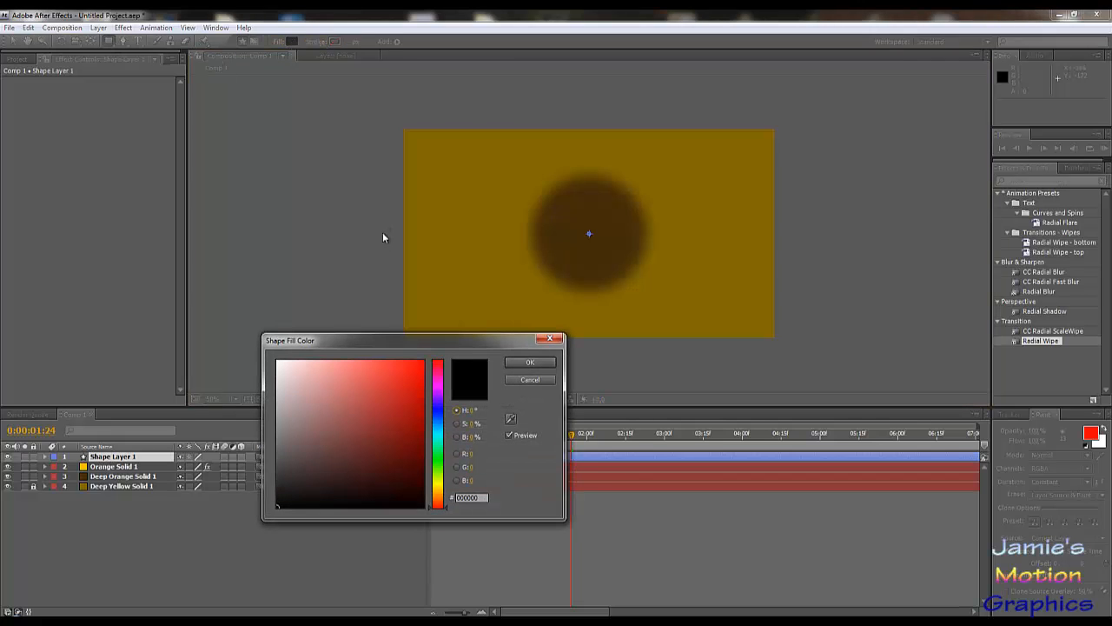
drag(443, 504, 442, 503)
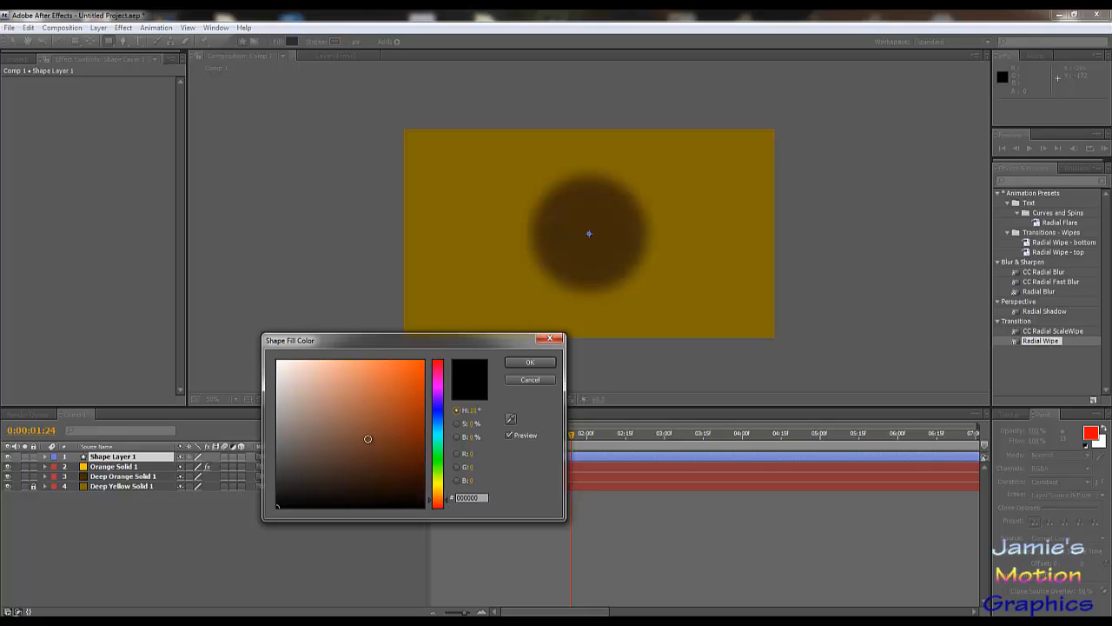
drag(369, 440, 445, 356)
mouse_move(444, 397)
mouse_down()
mouse_move(452, 444)
mouse_move(385, 457)
mouse_move(399, 460)
mouse_up()
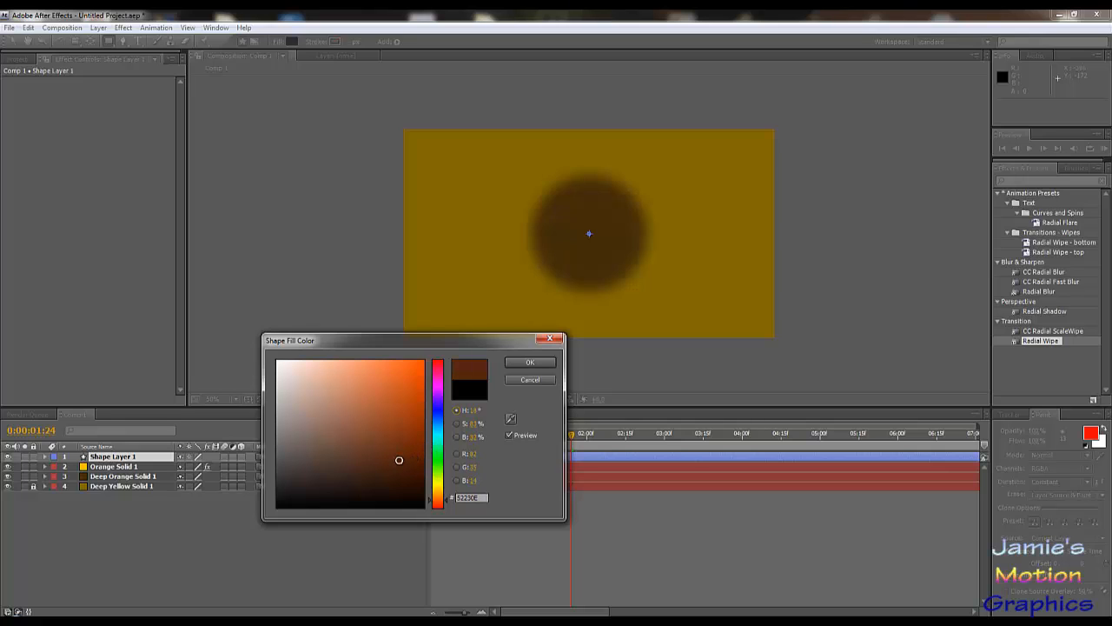
click(530, 362)
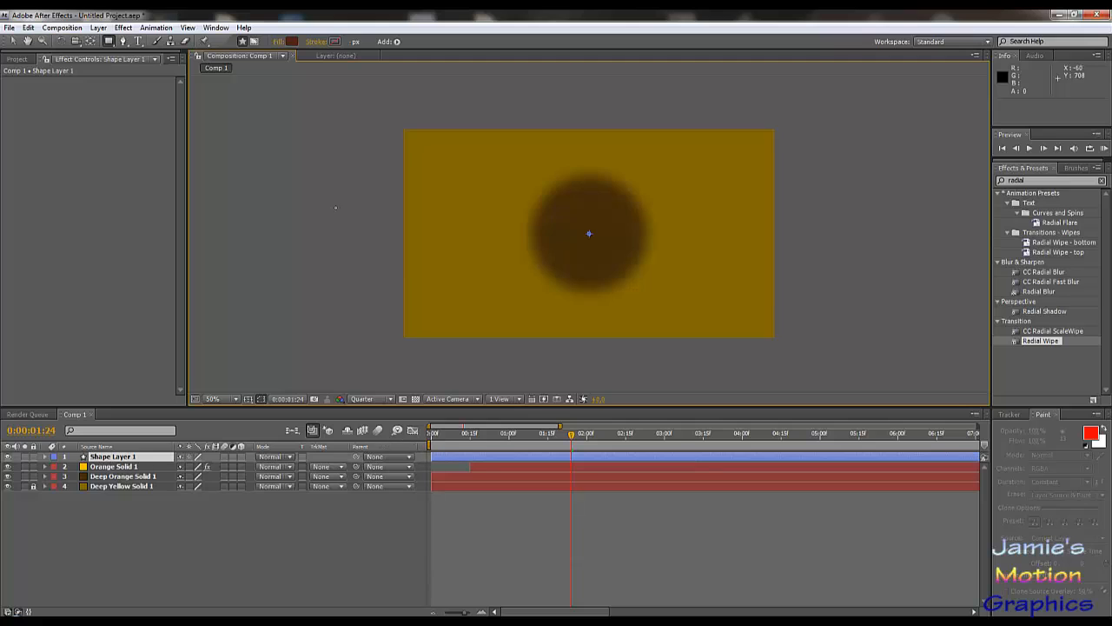
- Draw a small ellipse about 40 by 42 px on the shape layer, just outside the brown circle's upper-right edge
click(108, 40)
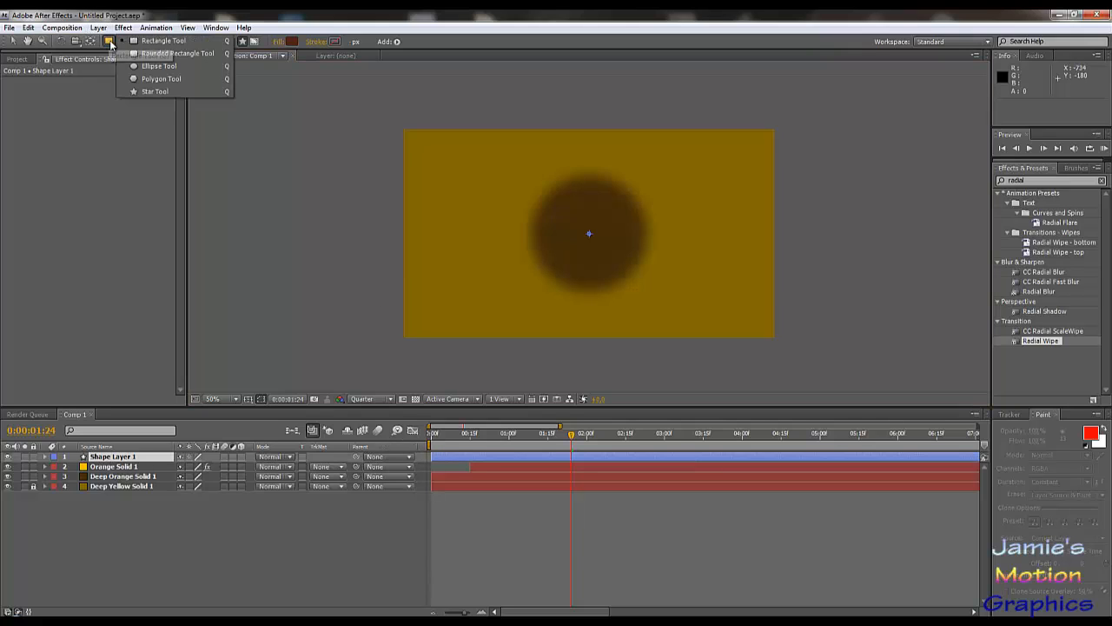
click(149, 66)
drag(649, 190, 662, 205)
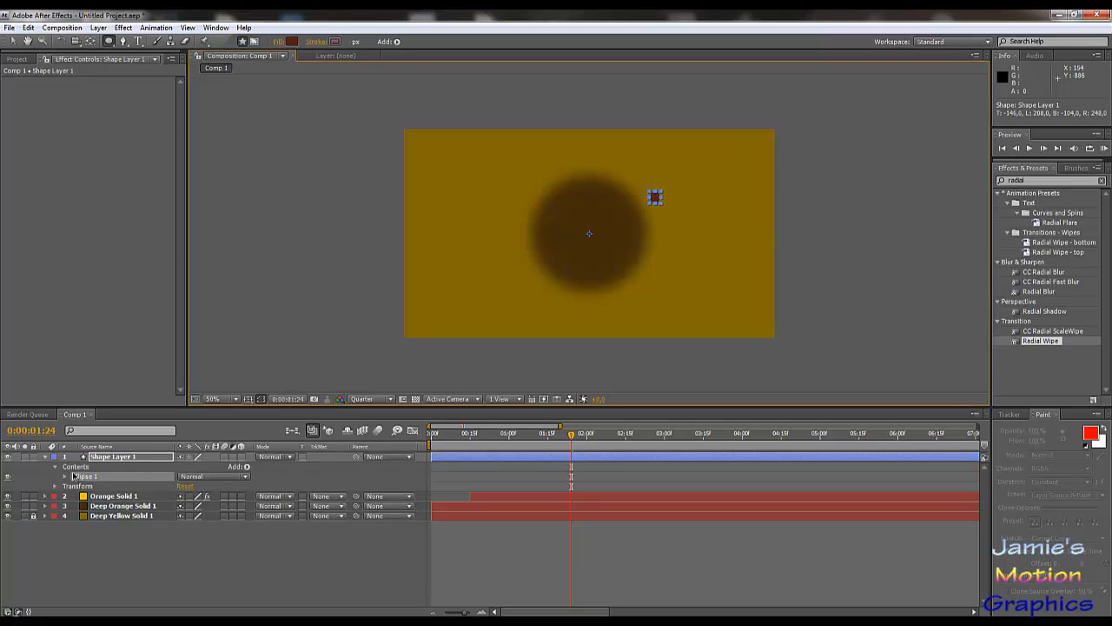
- Set the new ellipse path's size to 20 by 20
click(65, 480)
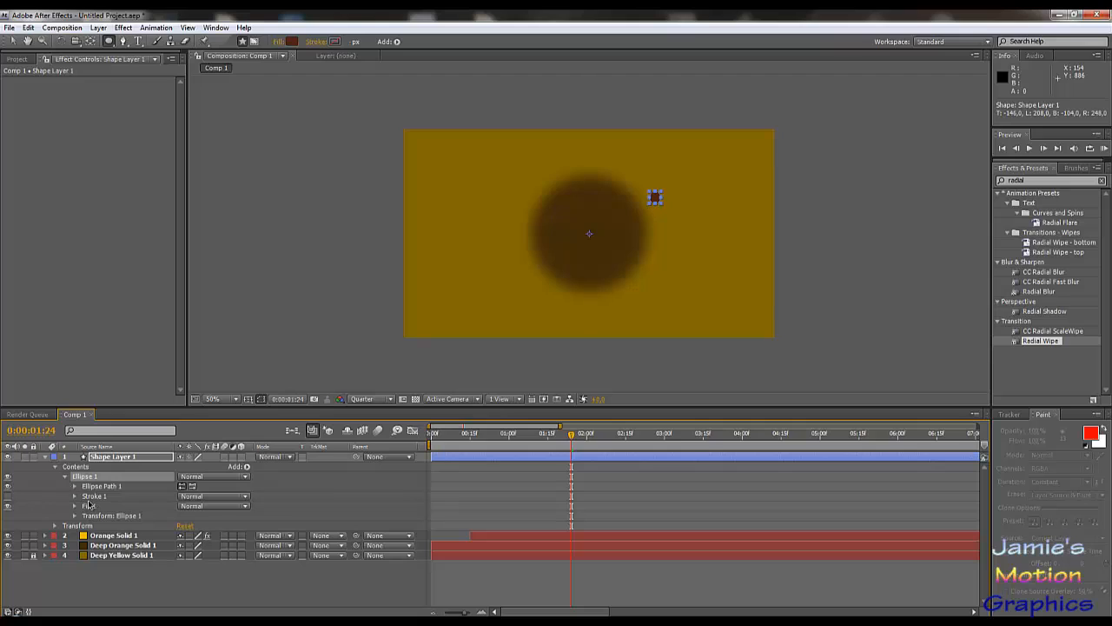
click(75, 490)
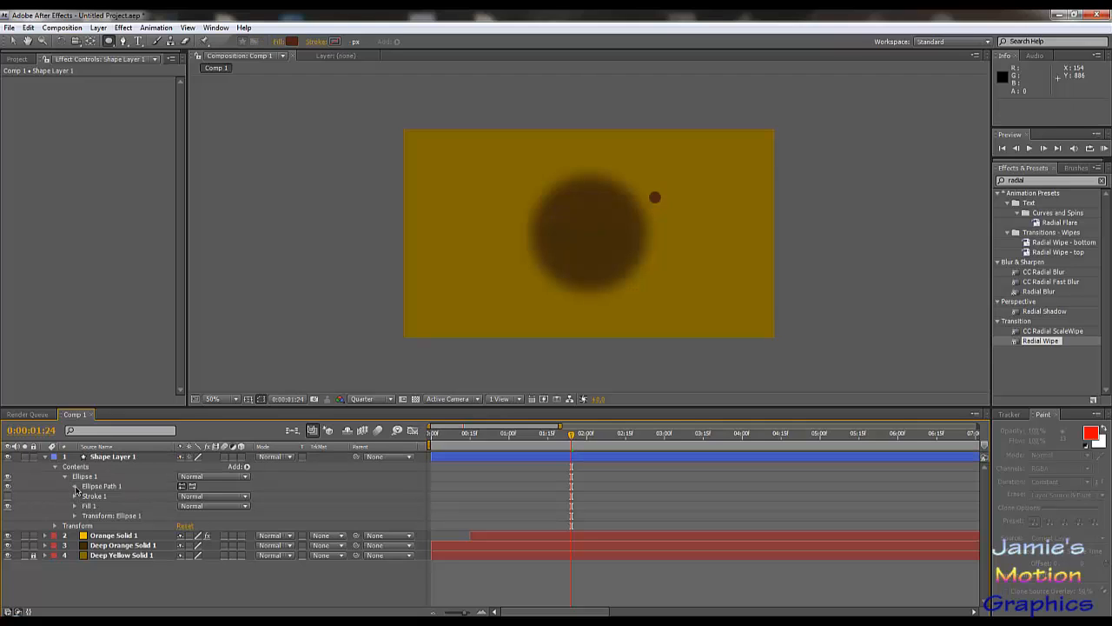
click(75, 487)
click(198, 497)
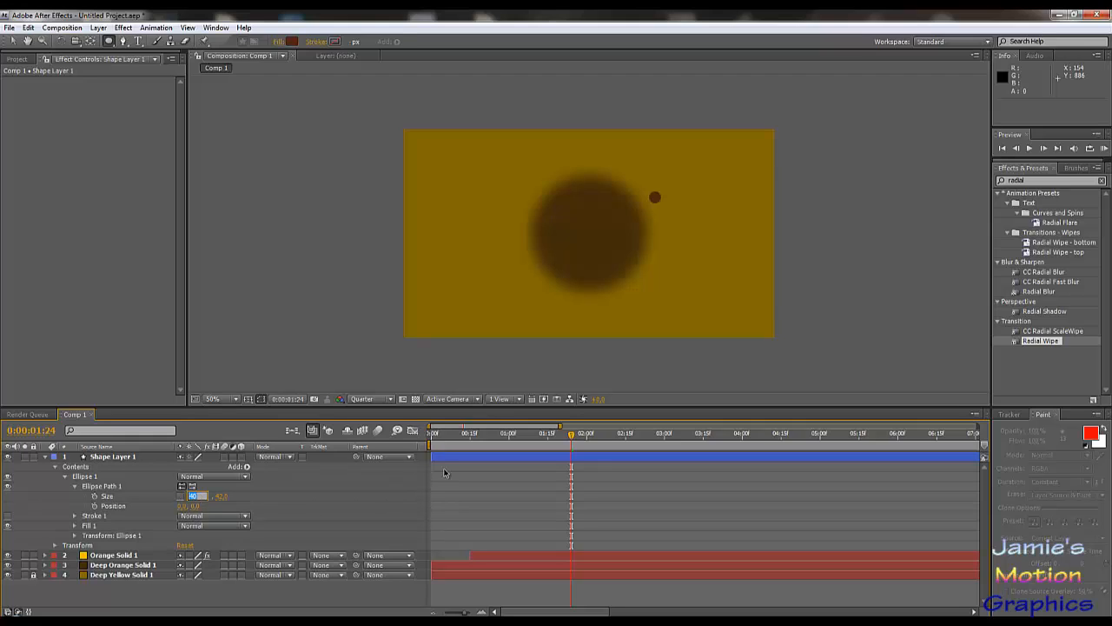
key(Tab)
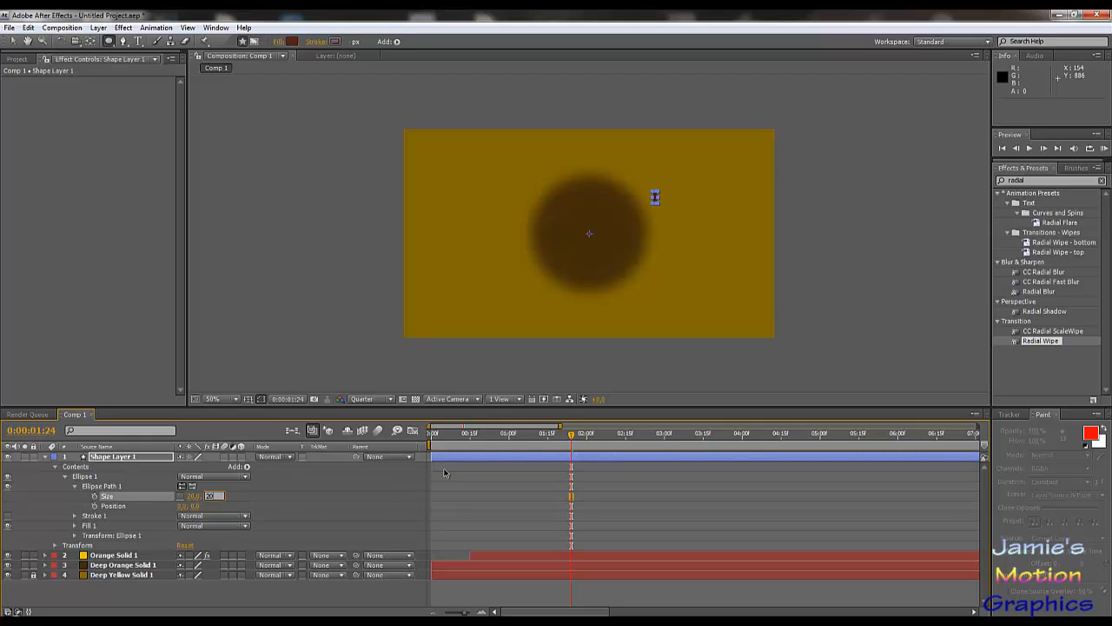
key(Return)
- Move the small ellipse to the top centre of the feathered brown circle with the Selection tool
click(12, 41)
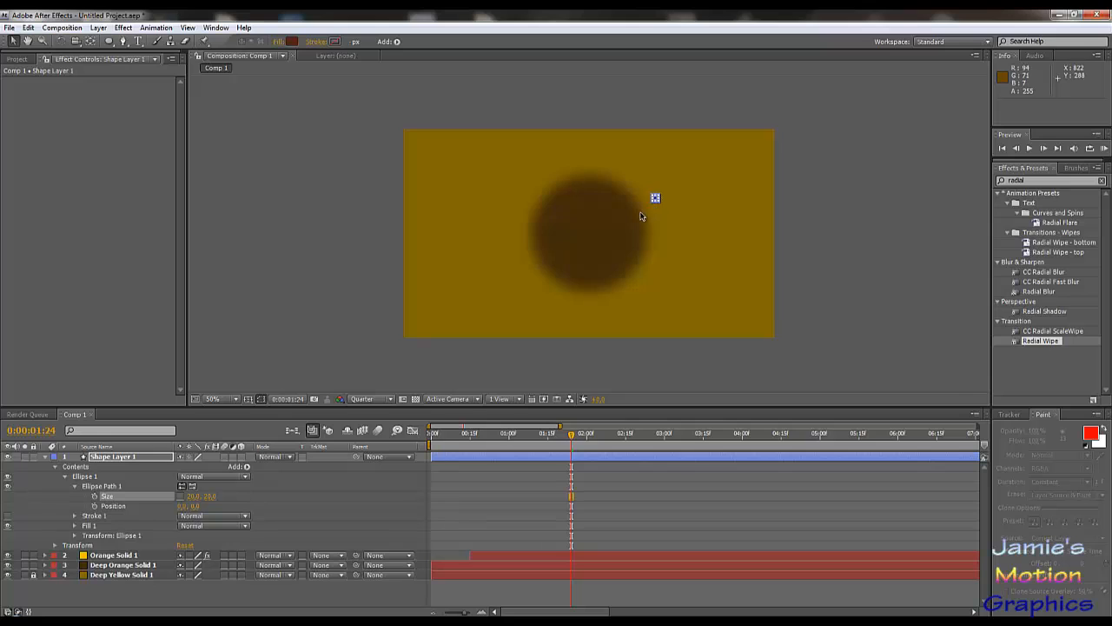
scroll(640, 216, up, 3)
scroll(703, 186, down, 1)
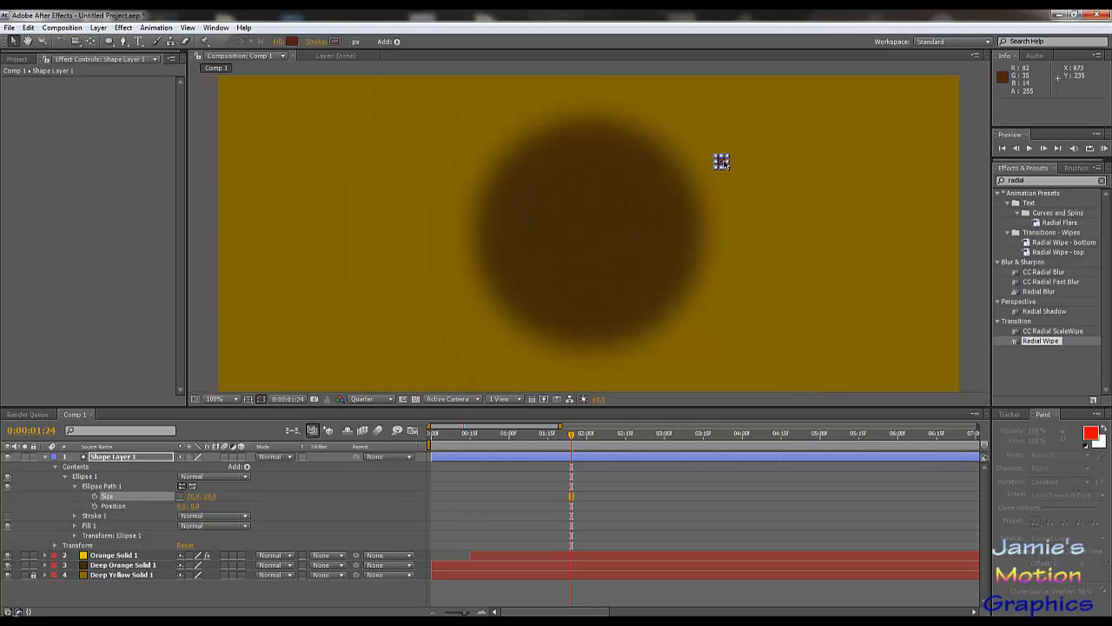
click(722, 162)
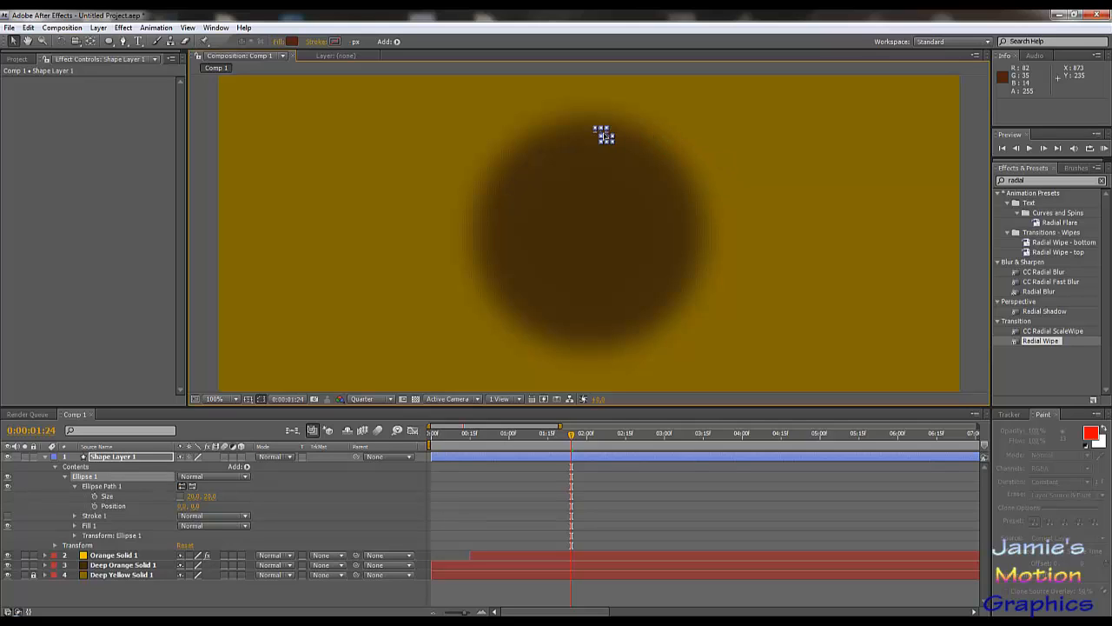
drag(606, 136, 595, 133)
- Set the position in the ellipse's transform group to 0, -180
click(74, 536)
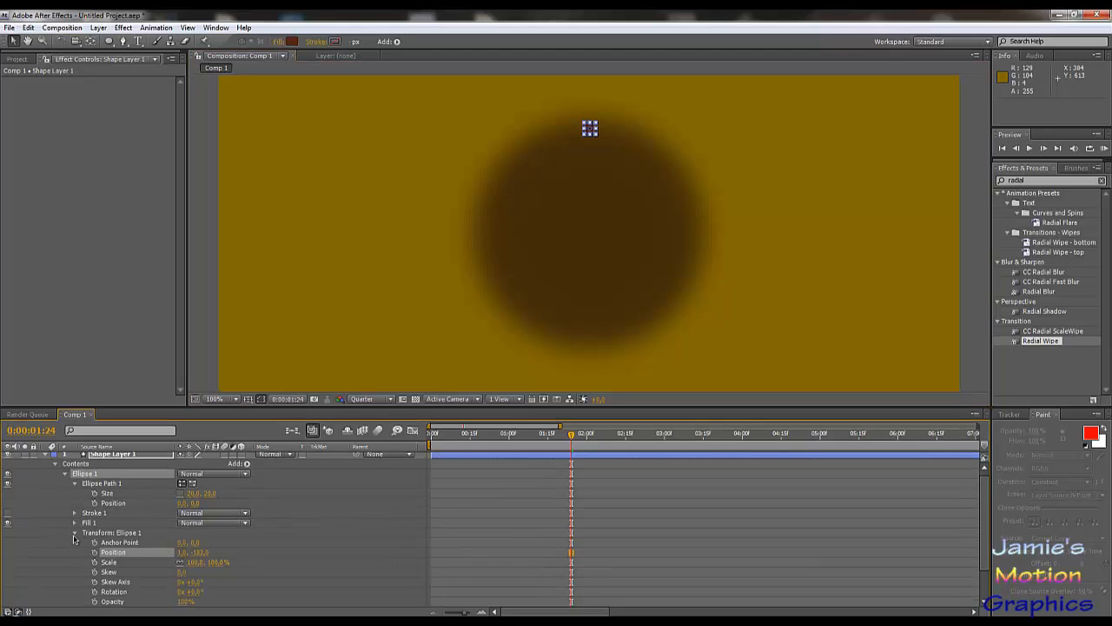
click(182, 553)
key(Tab)
key(BackSpace)
text(-155)
key(Return)
key(KP_Subtract)
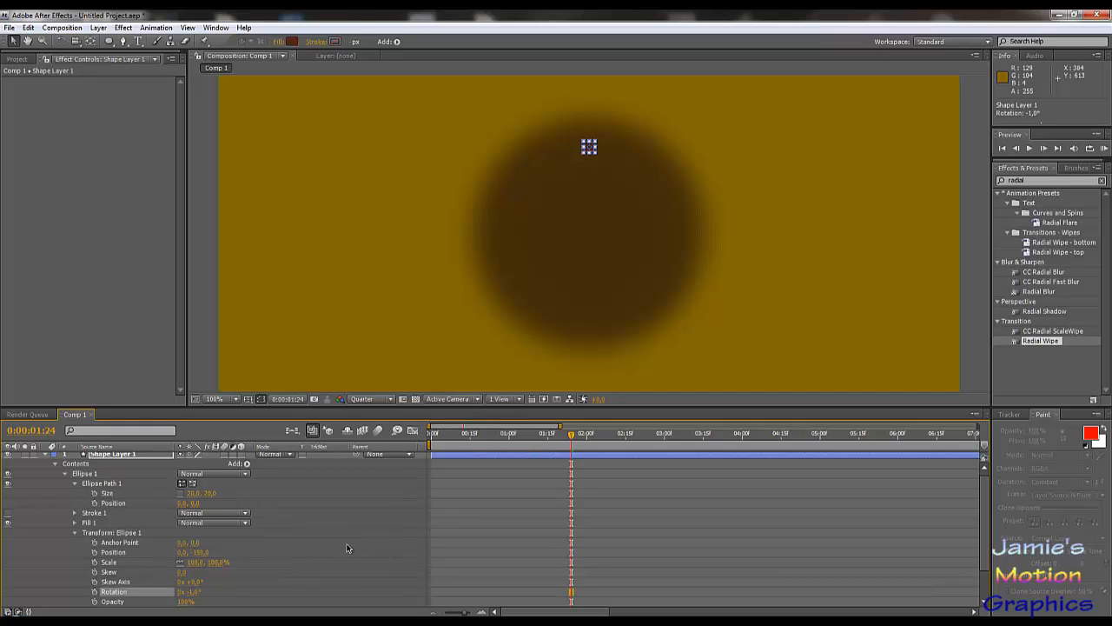
key(ctrl+z)
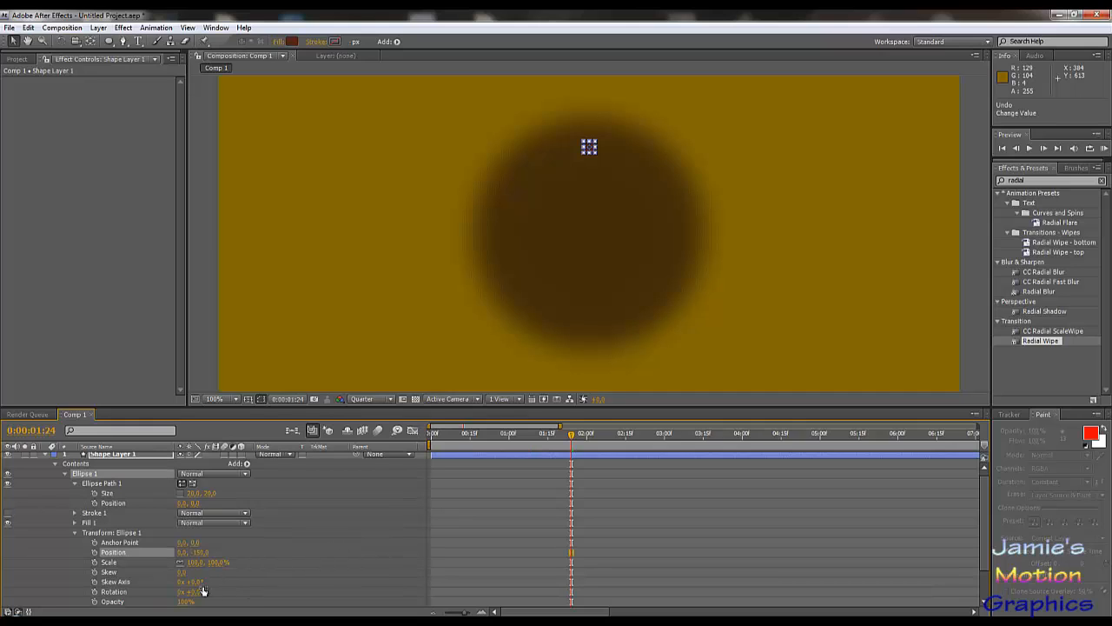
click(200, 553)
click(303, 593)
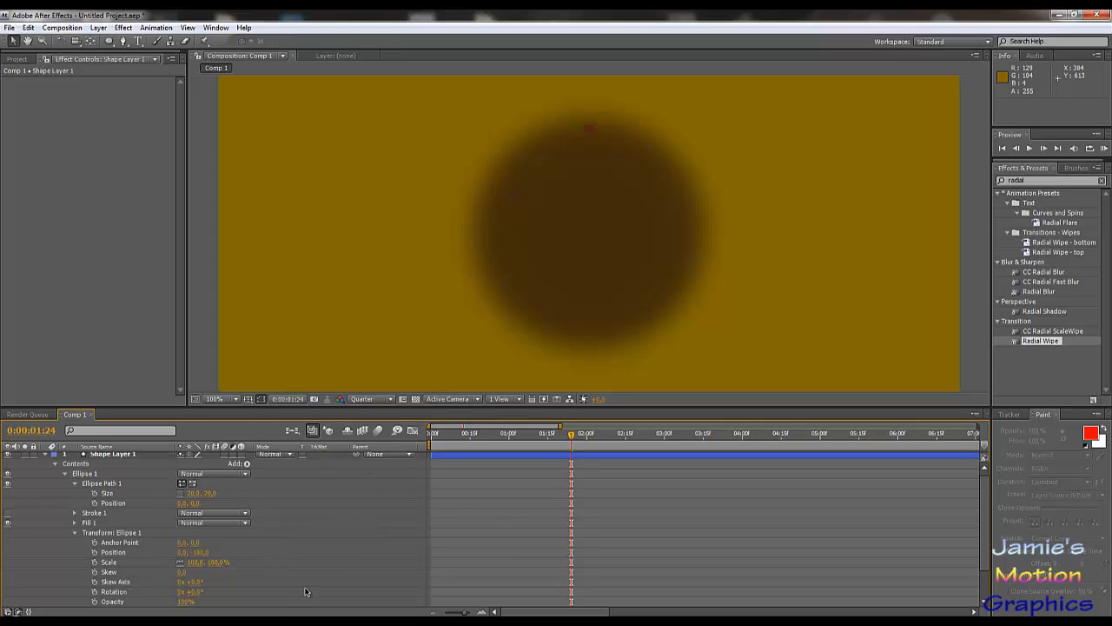
- Give the small ellipse a light-coloured stroke 1 px wide
click(247, 465)
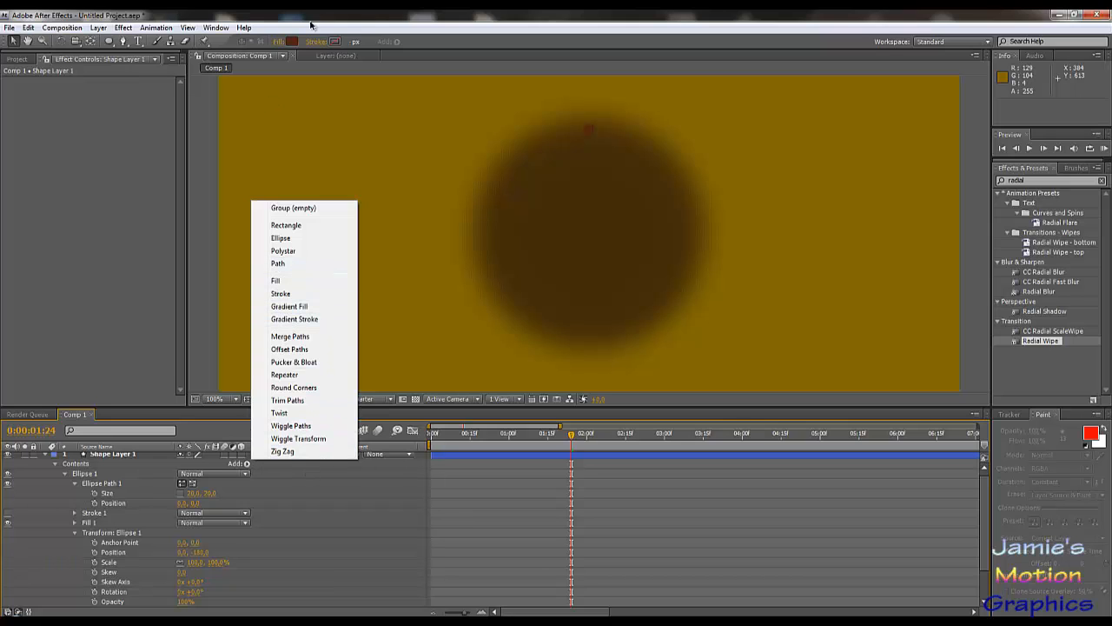
click(334, 41)
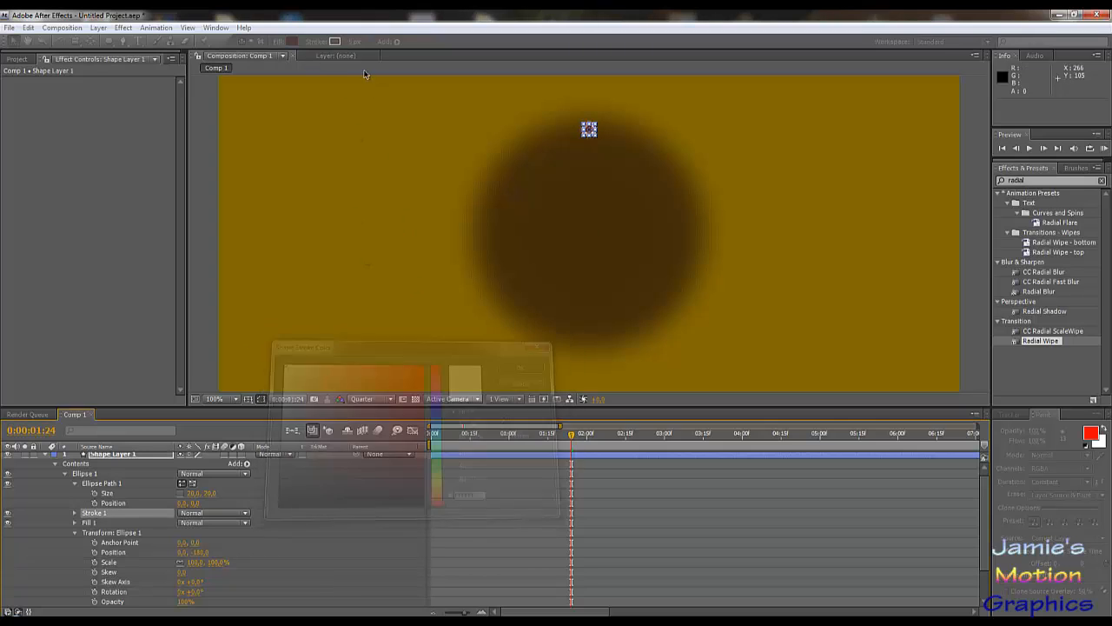
click(530, 362)
click(348, 42)
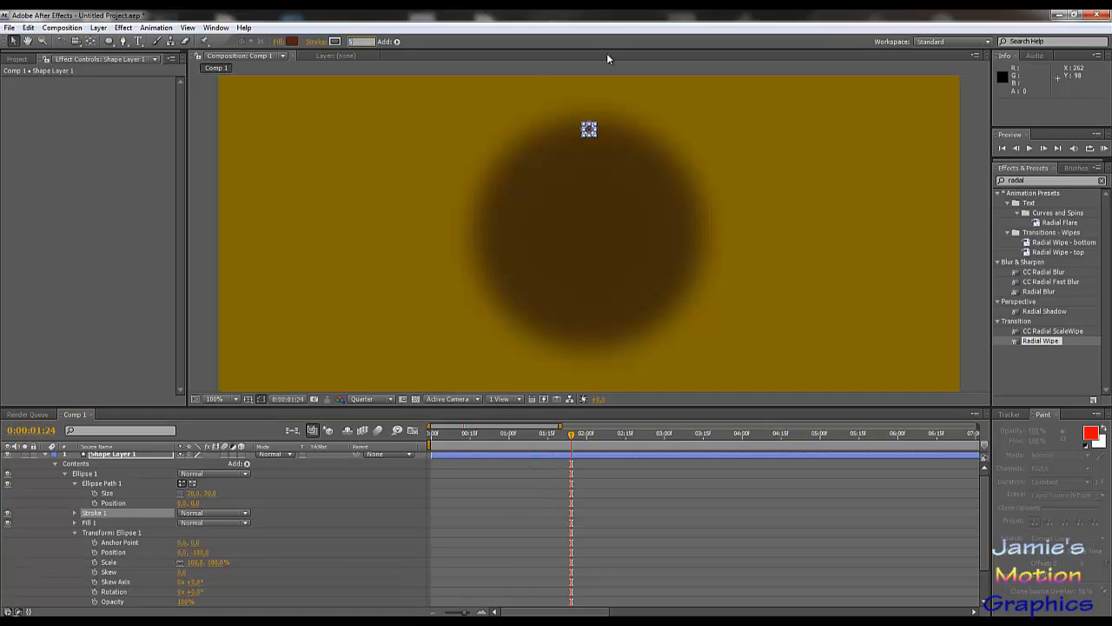
key(Return)
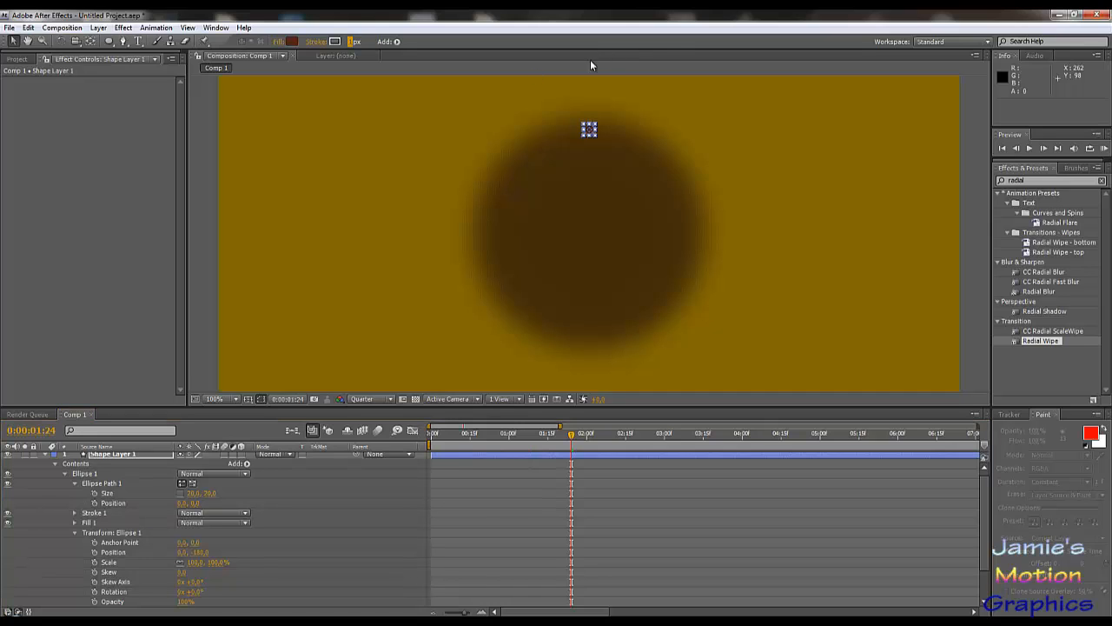
click(593, 202)
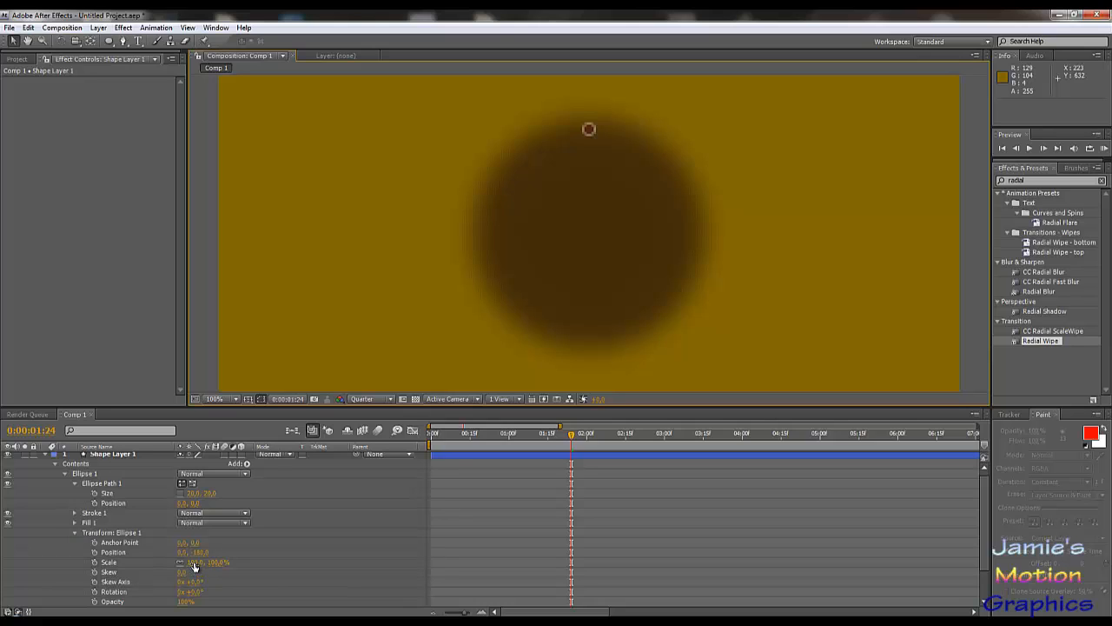
- Add a Repeater to the shape layer's contents and set its copies to 12
click(246, 465)
click(282, 384)
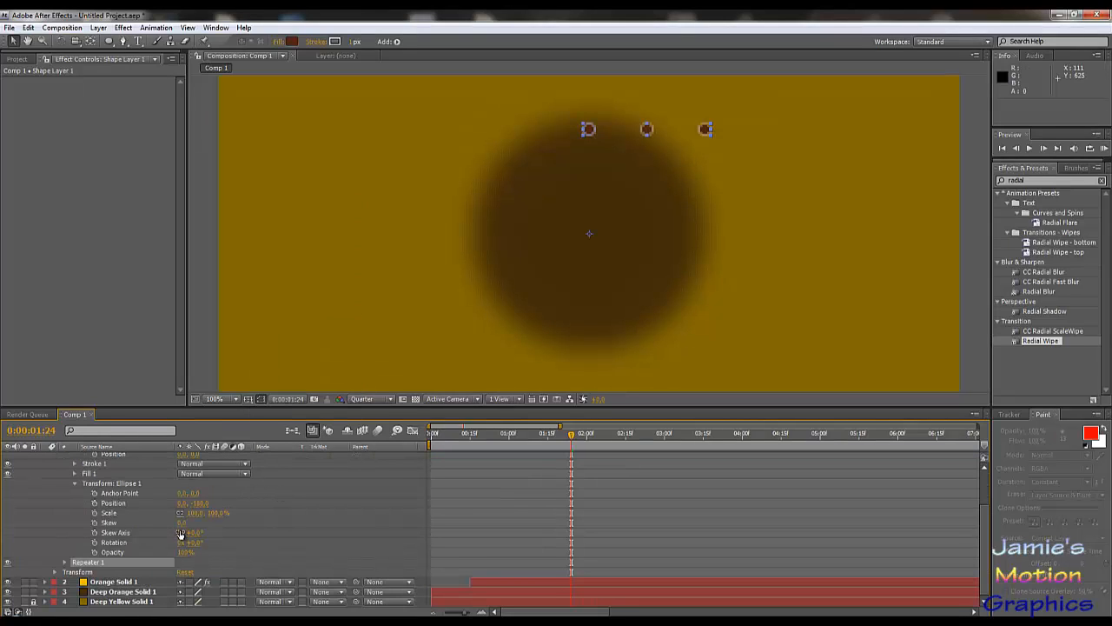
click(64, 564)
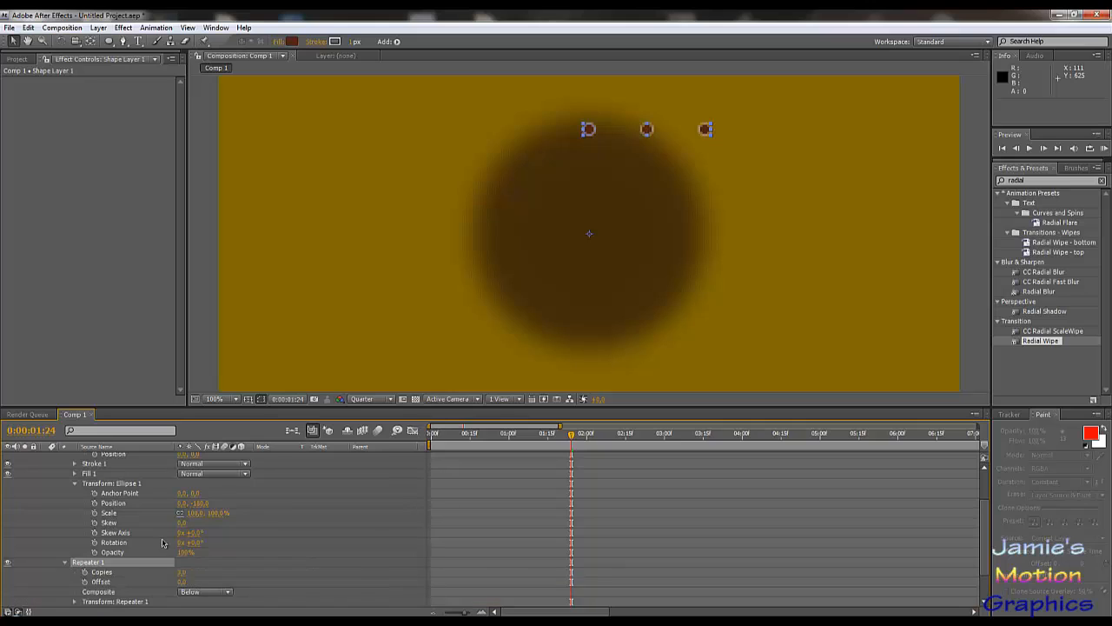
scroll(183, 536, down, 2)
click(182, 533)
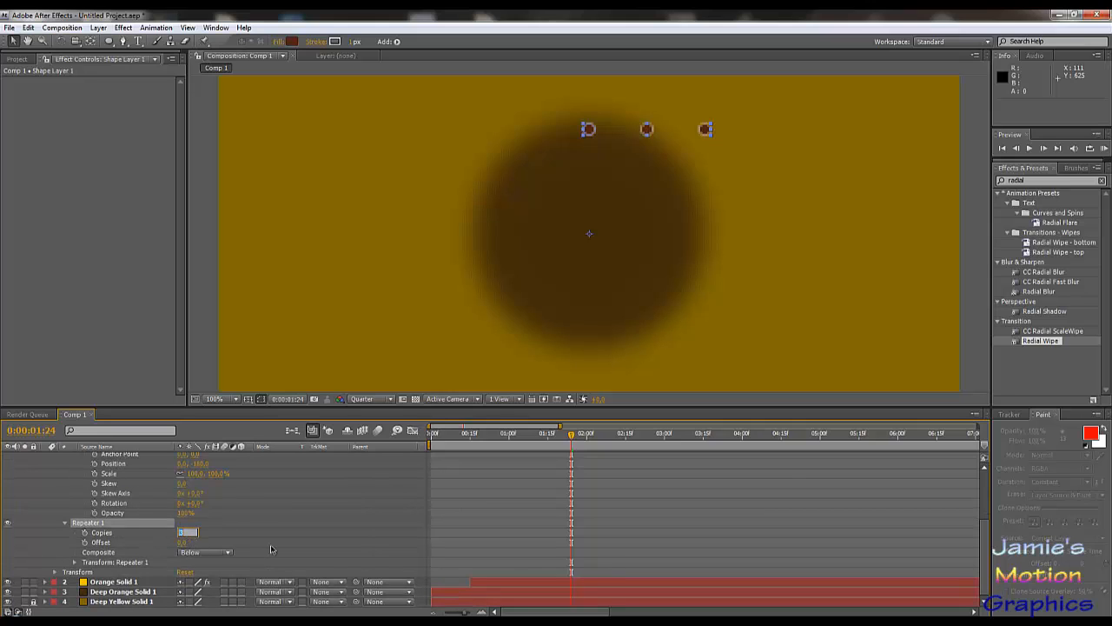
key(Return)
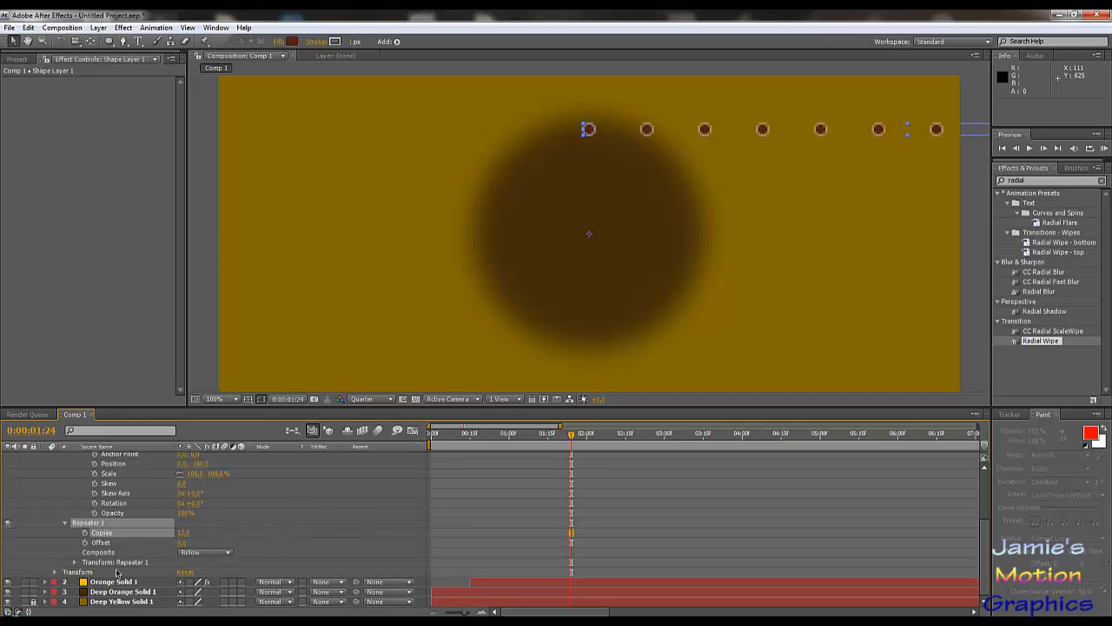
- Set the Repeater's transform rotation to 30° and its position to 0, 0 to arrange the copies in a ring
click(75, 562)
scroll(130, 560, down, 3)
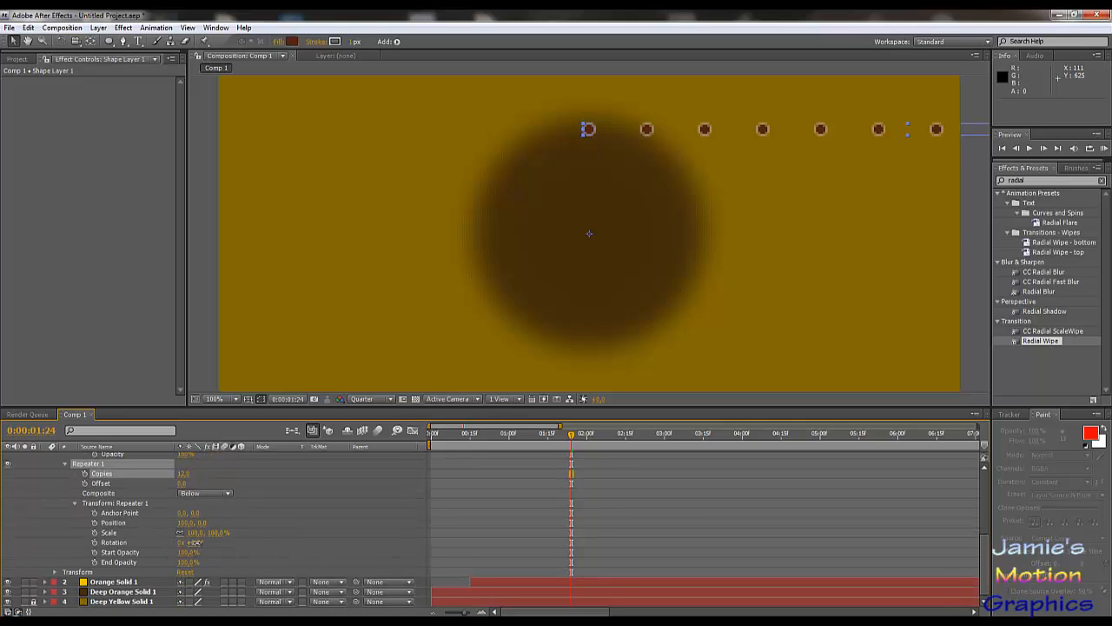
mouse_move(193, 545)
mouse_down()
mouse_move(255, 553)
mouse_move(175, 541)
mouse_move(188, 543)
mouse_up()
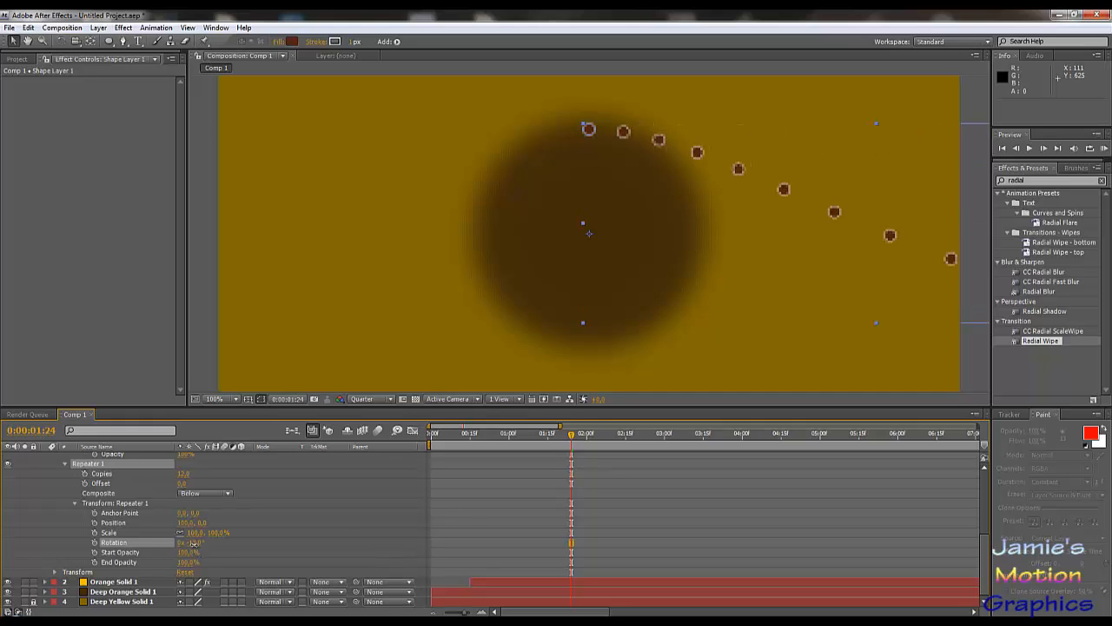
click(192, 543)
text(30)
key(Return)
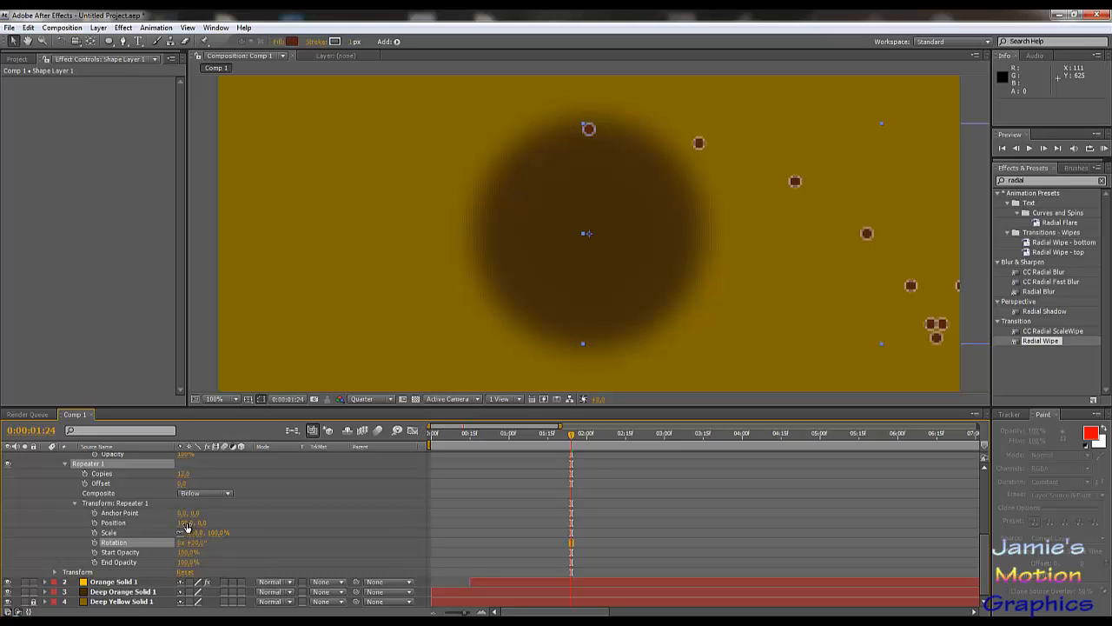
drag(185, 523, 119, 512)
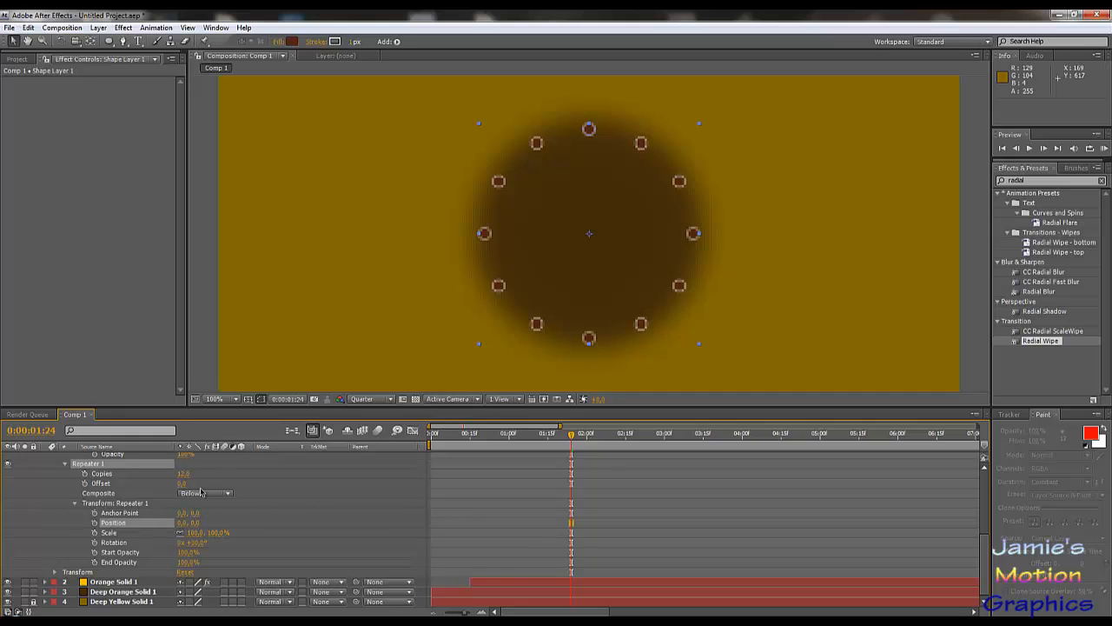
click(223, 356)
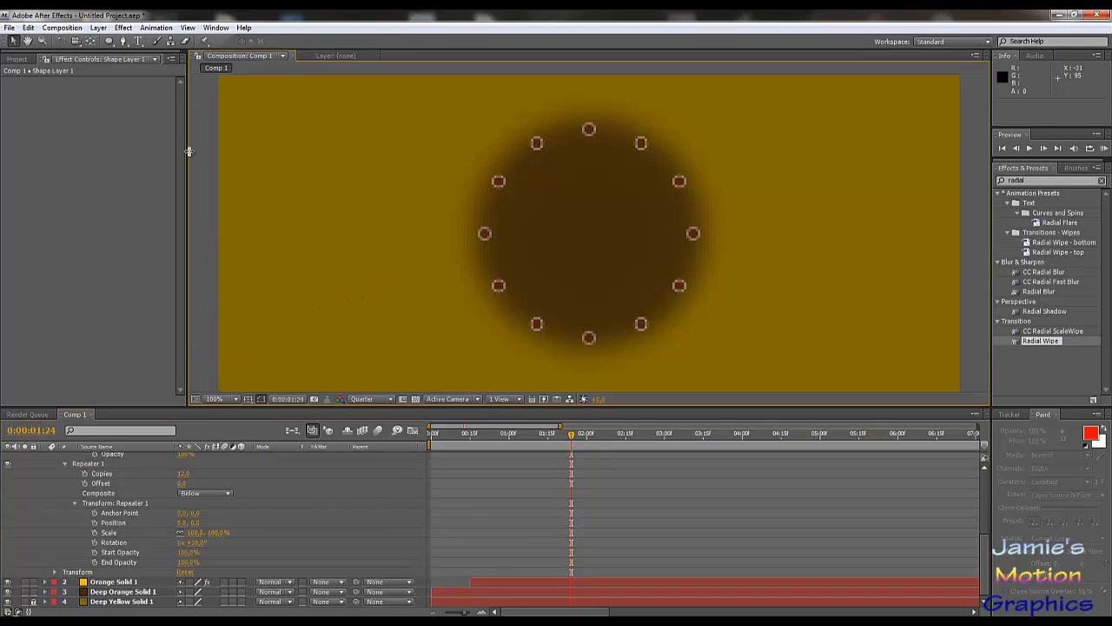
- Set the fill colour of the repeated dots in Shape Layer 1 to bright yellow, FFF600
scroll(191, 535, up, 5)
scroll(193, 537, down, 4)
scroll(198, 538, up, 3)
scroll(180, 514, up, 3)
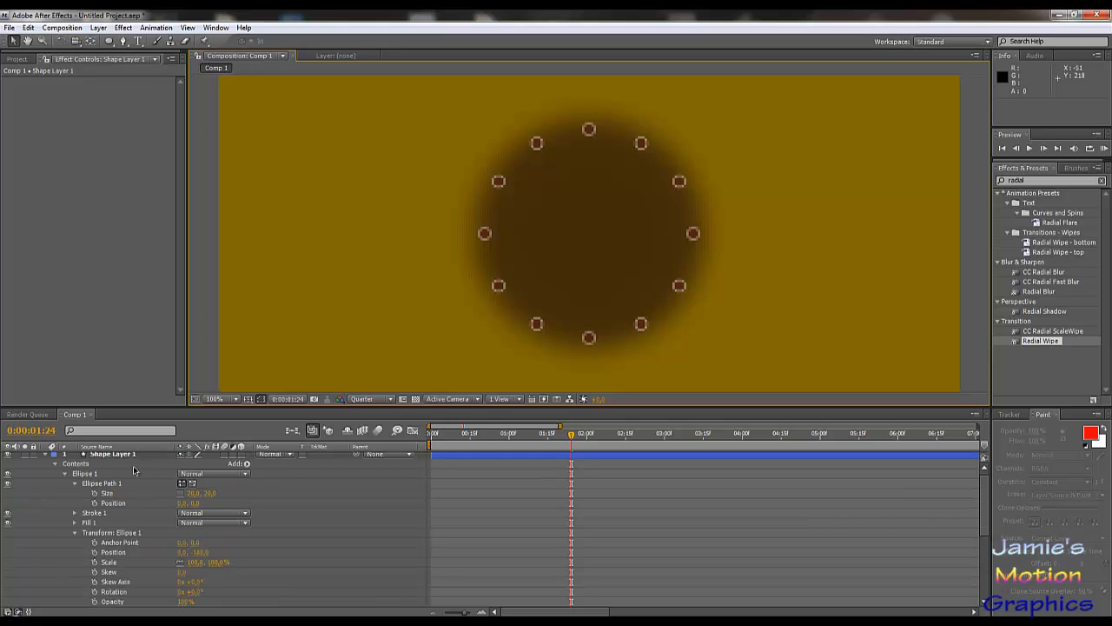
click(124, 458)
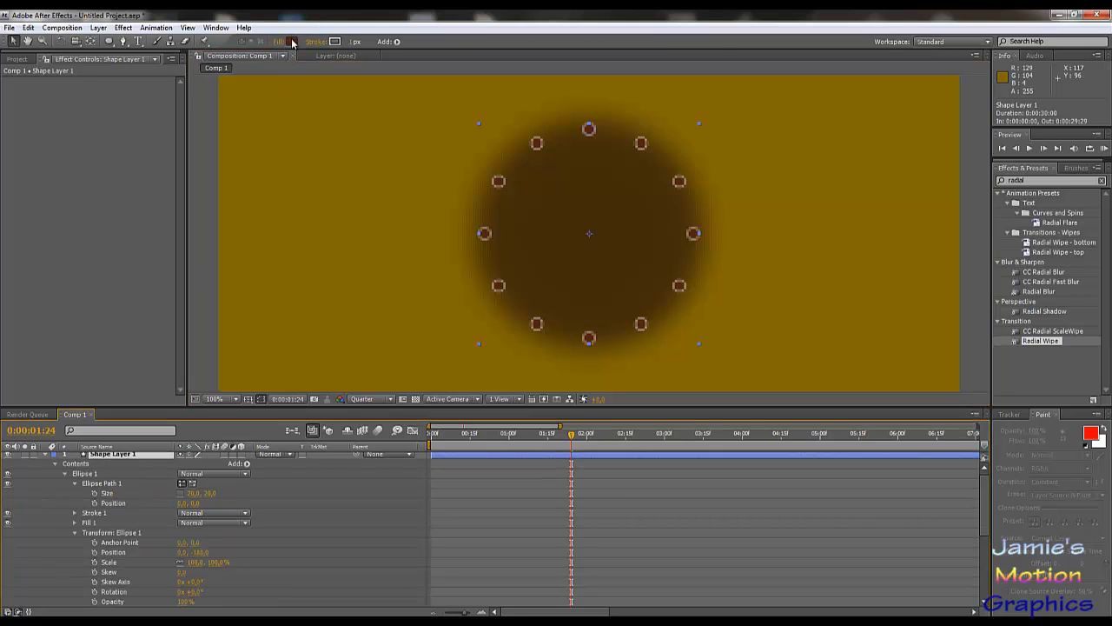
click(291, 41)
drag(287, 373, 131, 323)
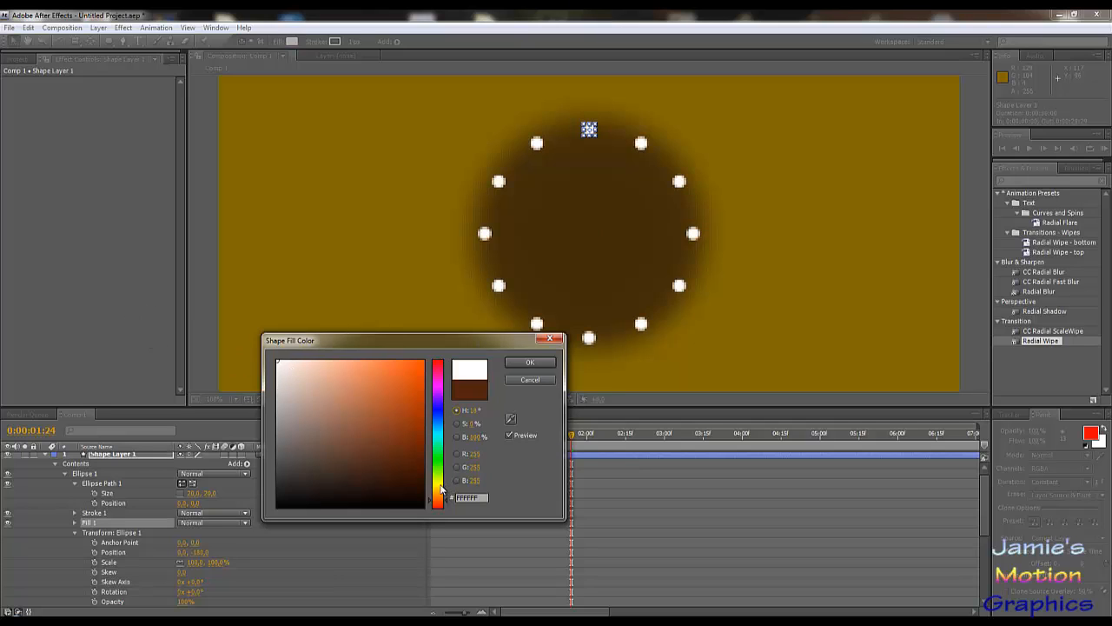
drag(442, 491, 442, 484)
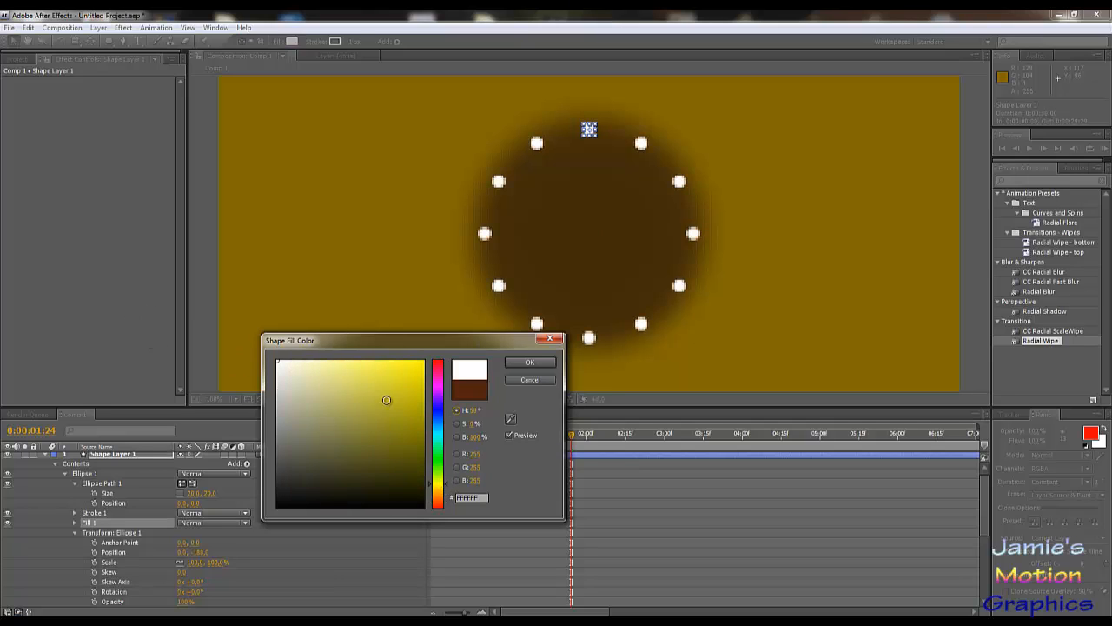
drag(385, 398, 477, 335)
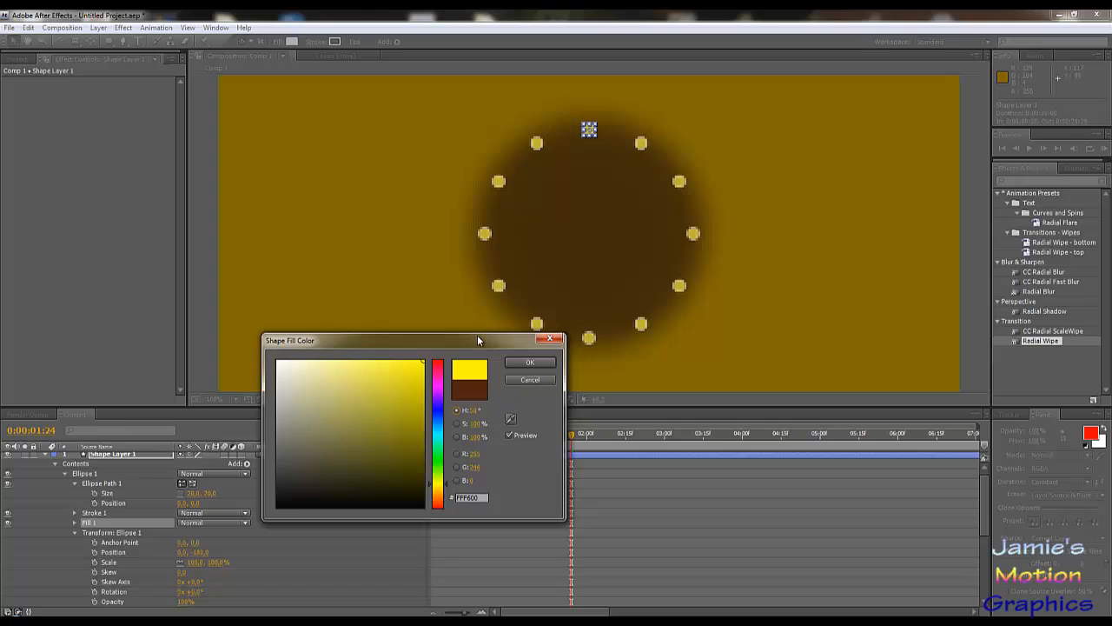
click(528, 363)
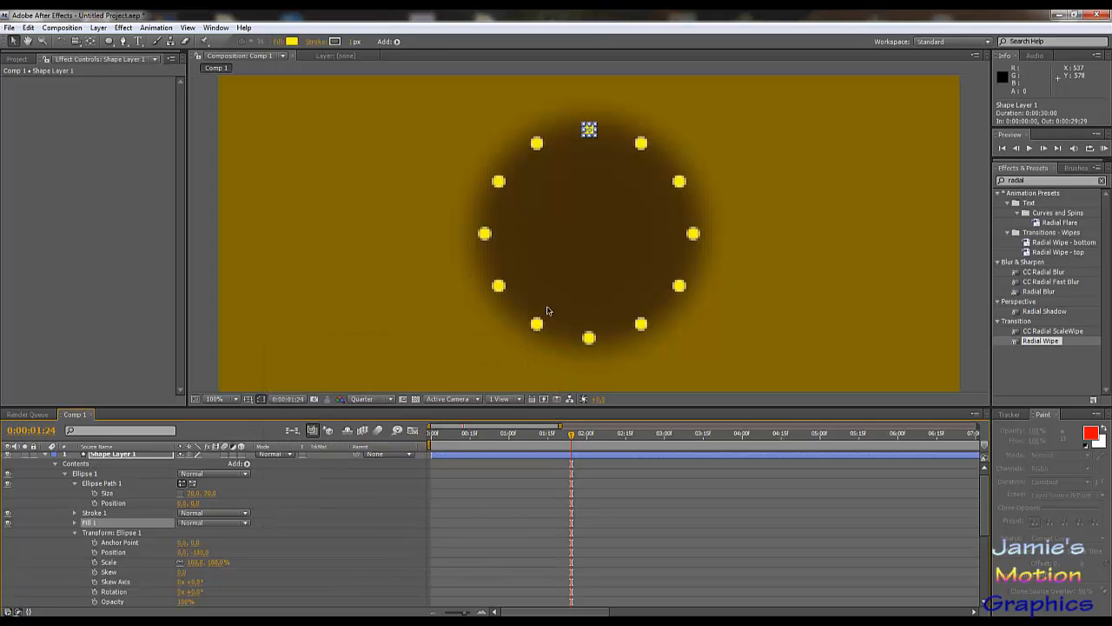
- Scrub back through the orange segment's rotation and set the current time to 0:00:00:18
click(659, 274)
click(754, 313)
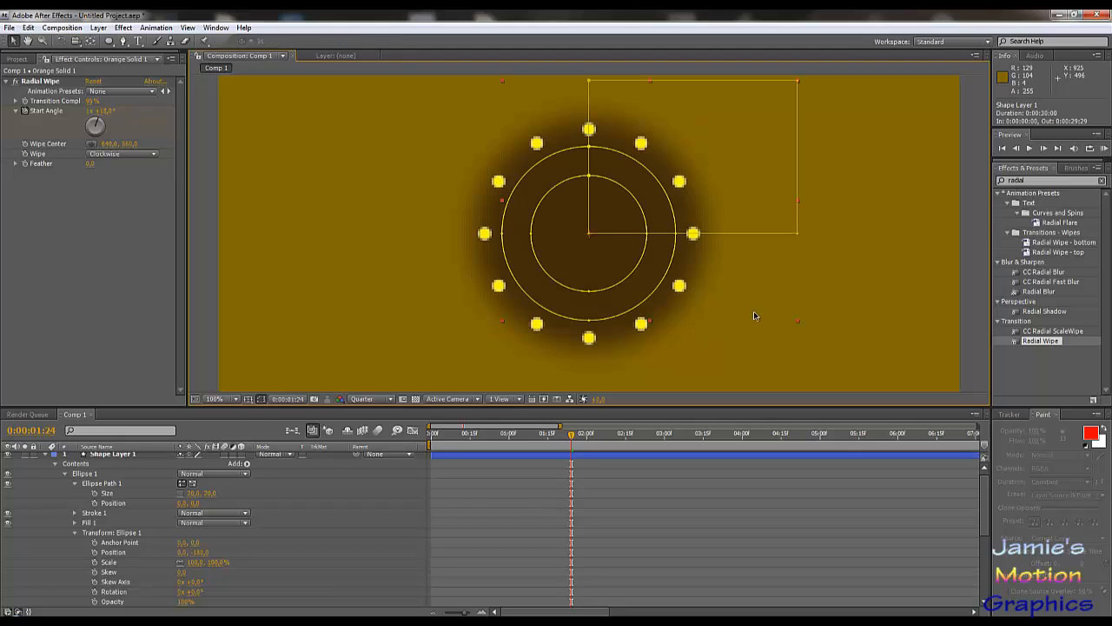
click(257, 437)
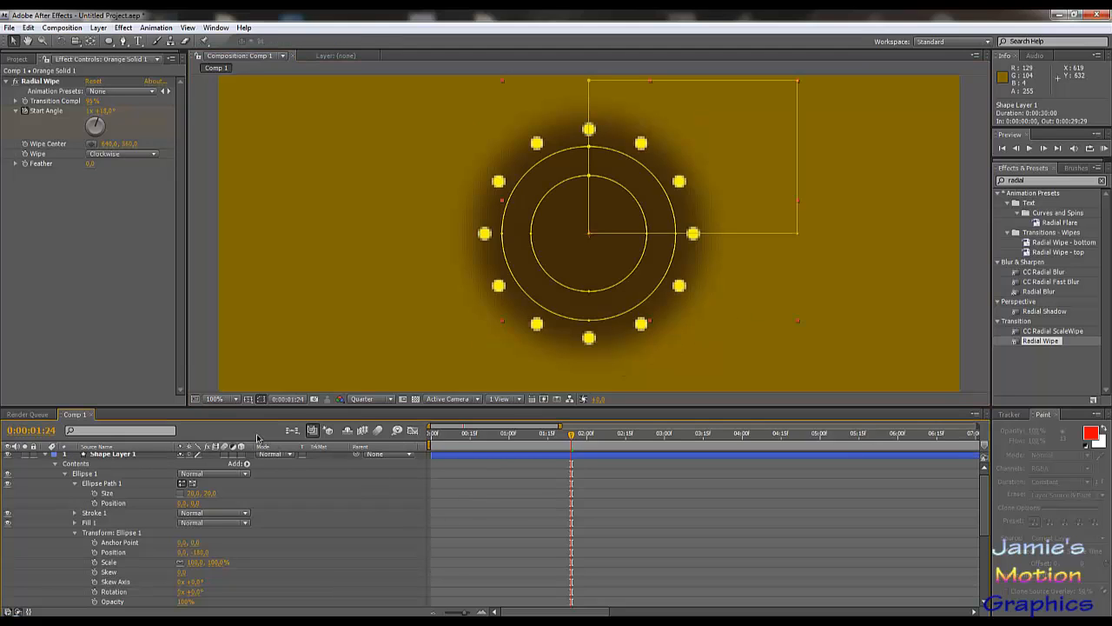
drag(572, 439, 539, 459)
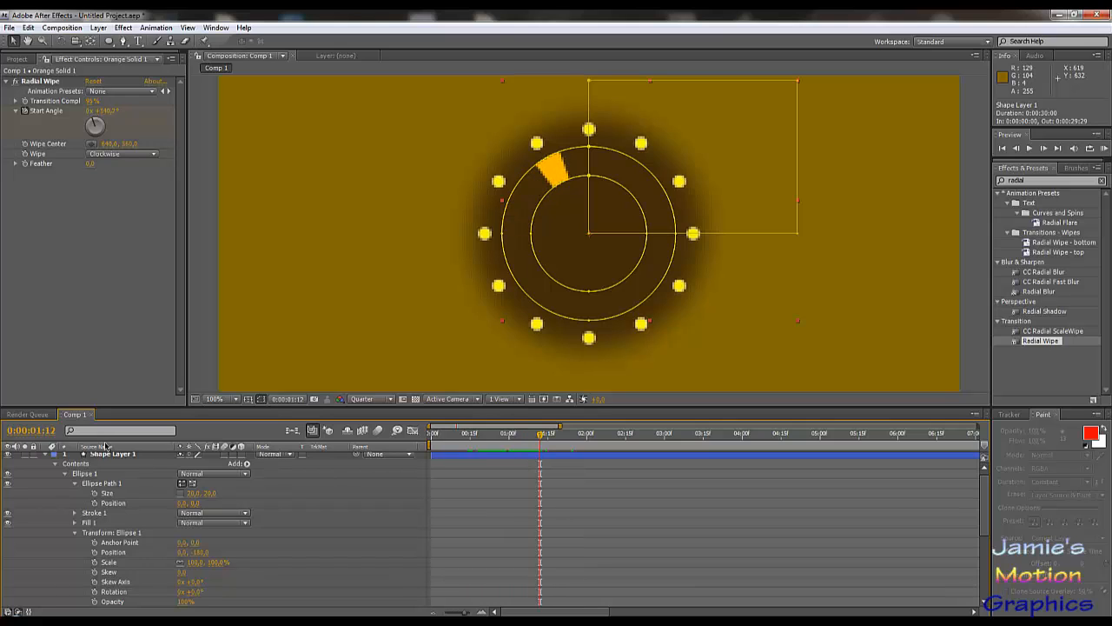
click(45, 454)
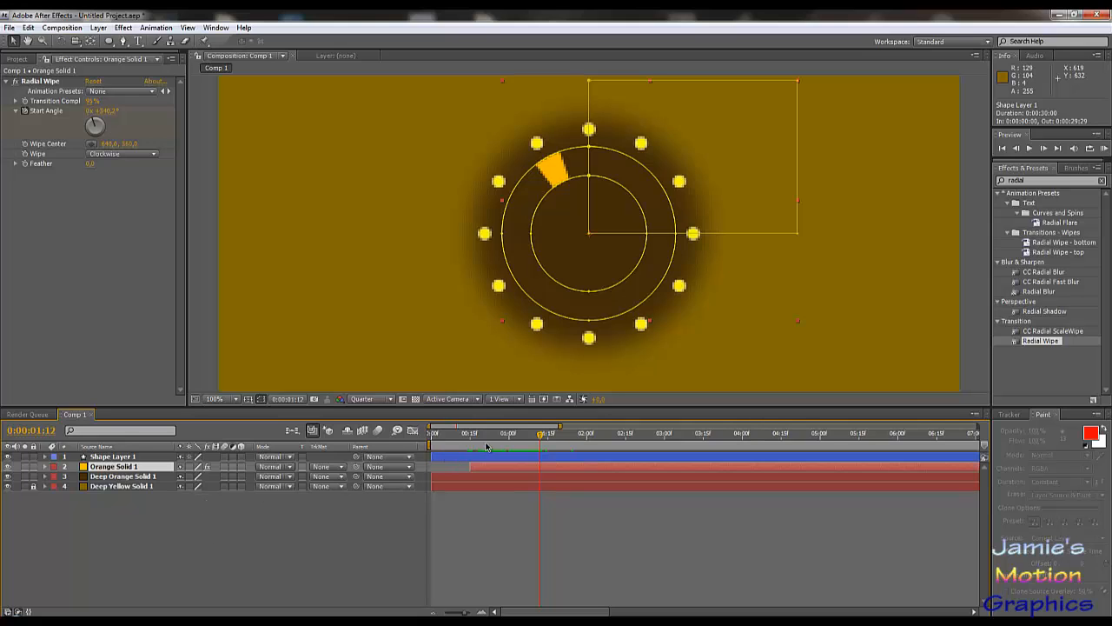
drag(488, 434, 470, 441)
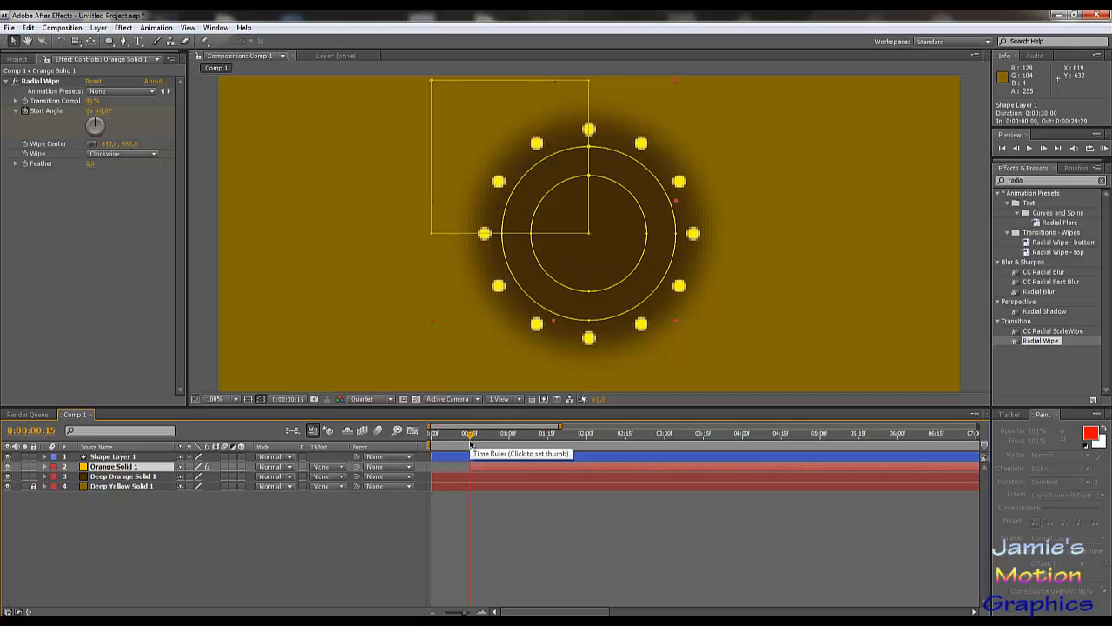
click(45, 456)
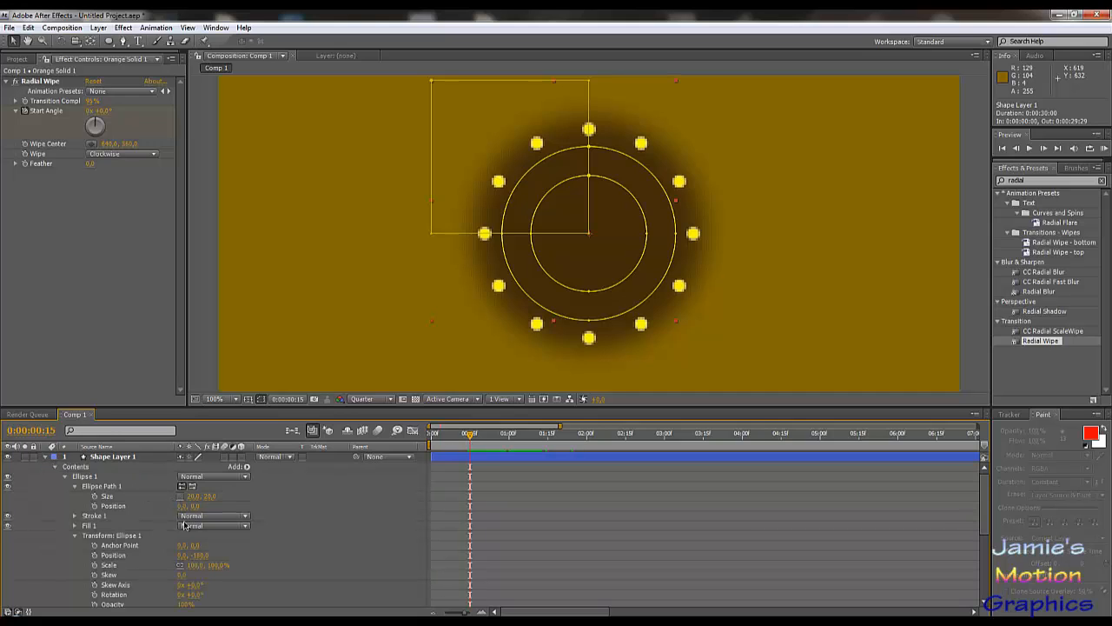
scroll(222, 543, down, 1)
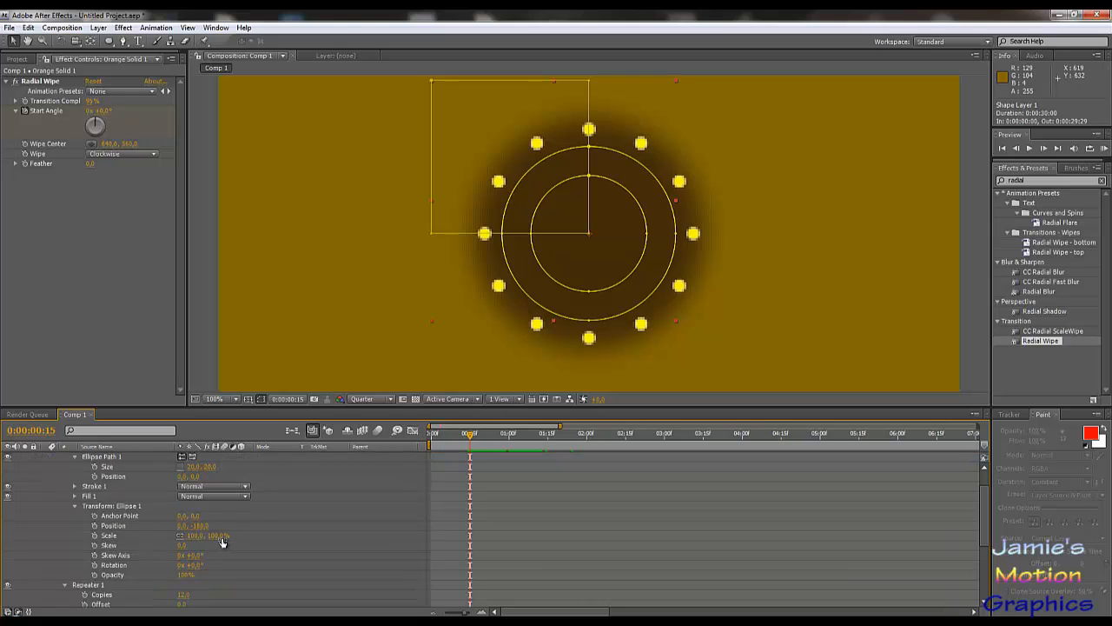
scroll(222, 541, up, 1)
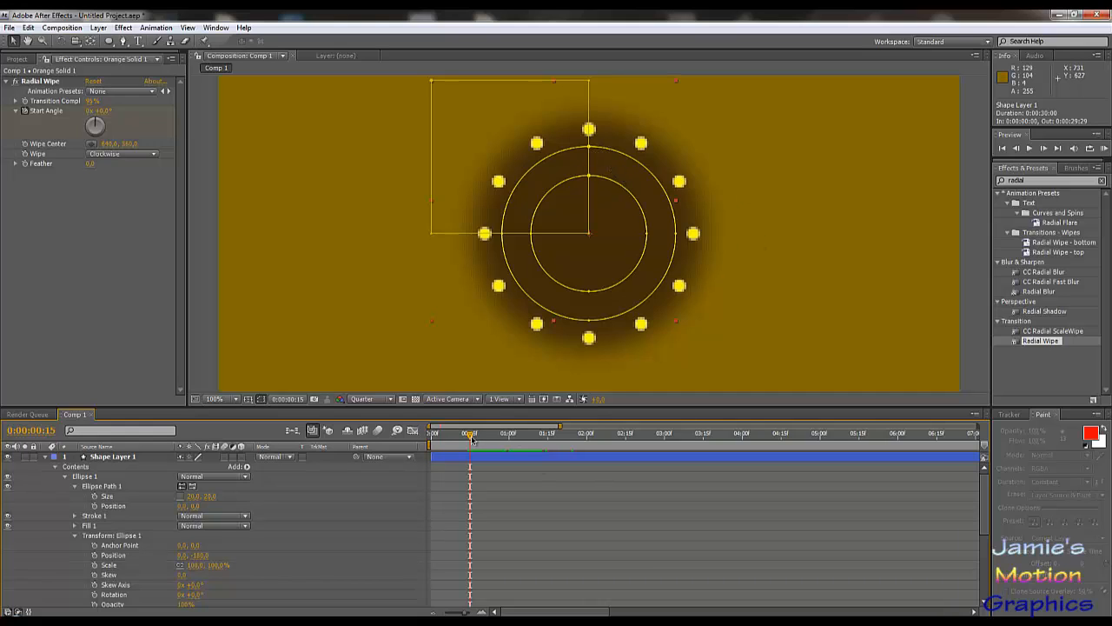
drag(471, 438, 479, 440)
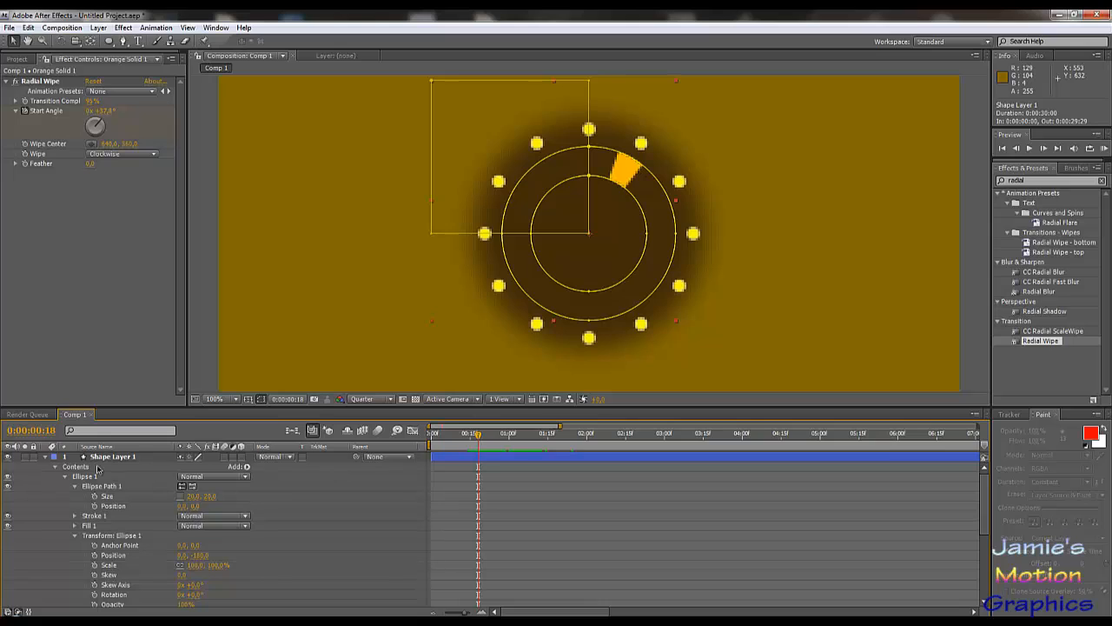
- Collapse Shape Layer 1's properties, select the layer and activate the Pen tool
click(55, 467)
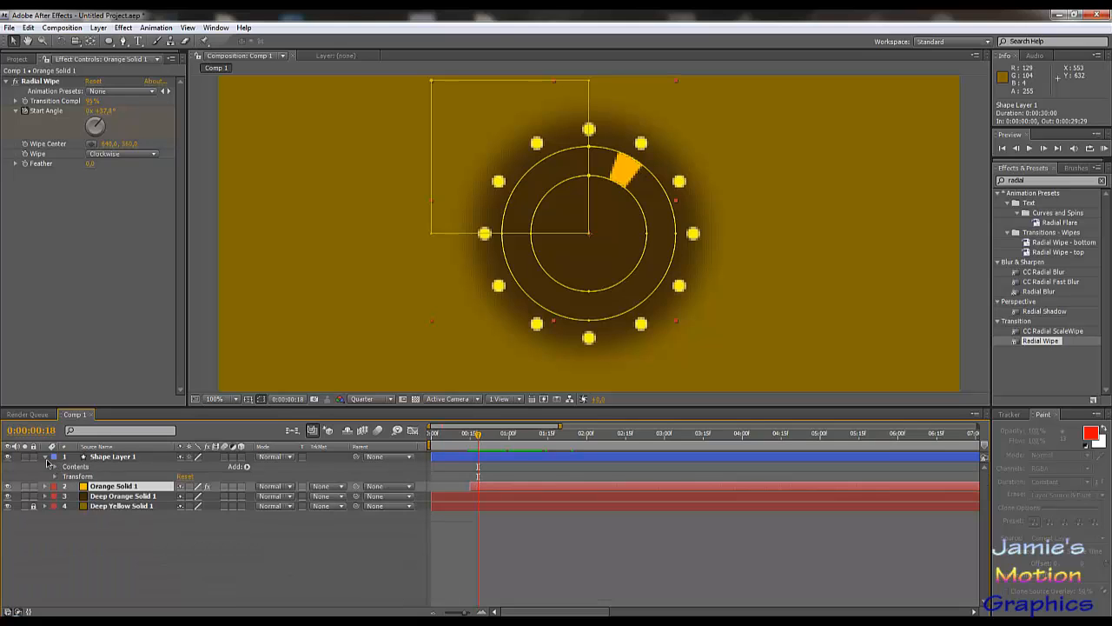
click(46, 458)
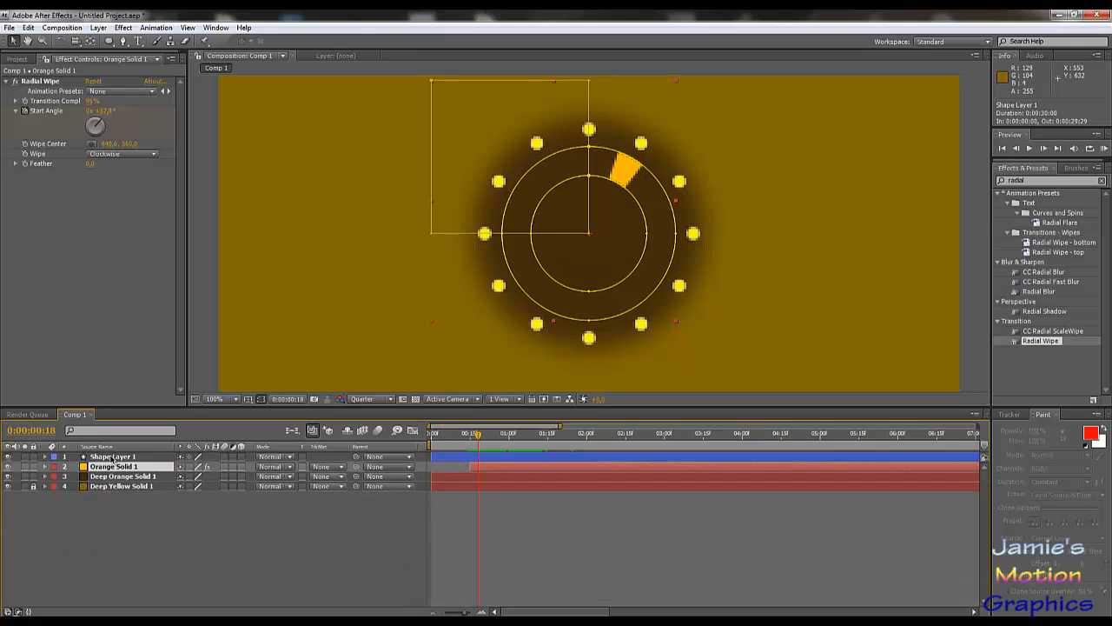
click(113, 458)
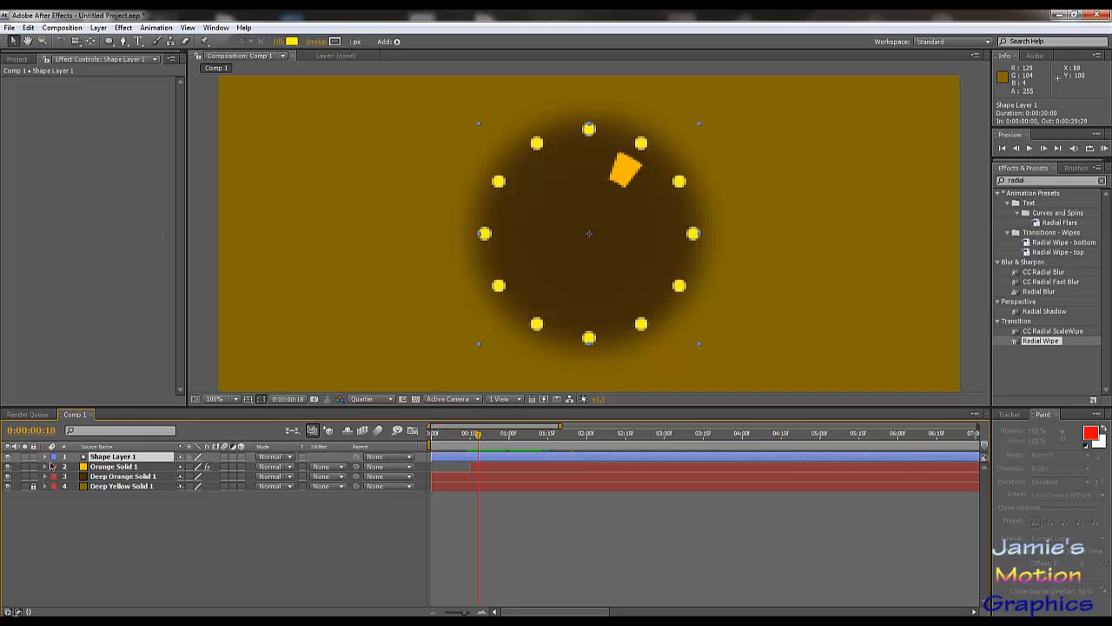
click(125, 42)
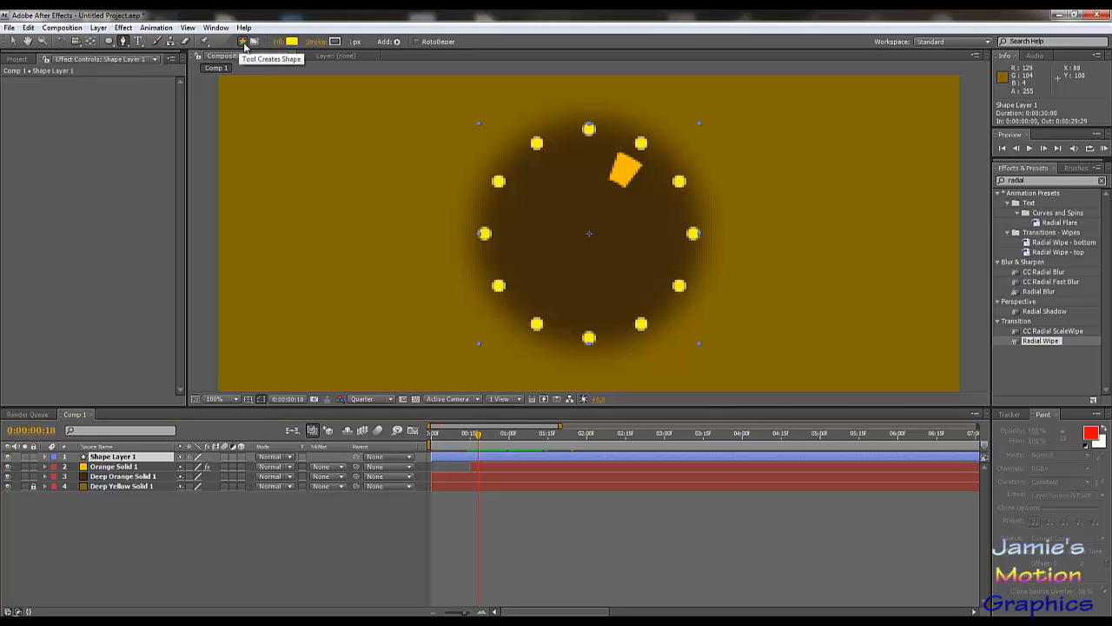
- Try drawing a small triangle with the Pen tool in shape mode beside the ring of dots, and undo it
click(320, 192)
click(369, 191)
click(343, 244)
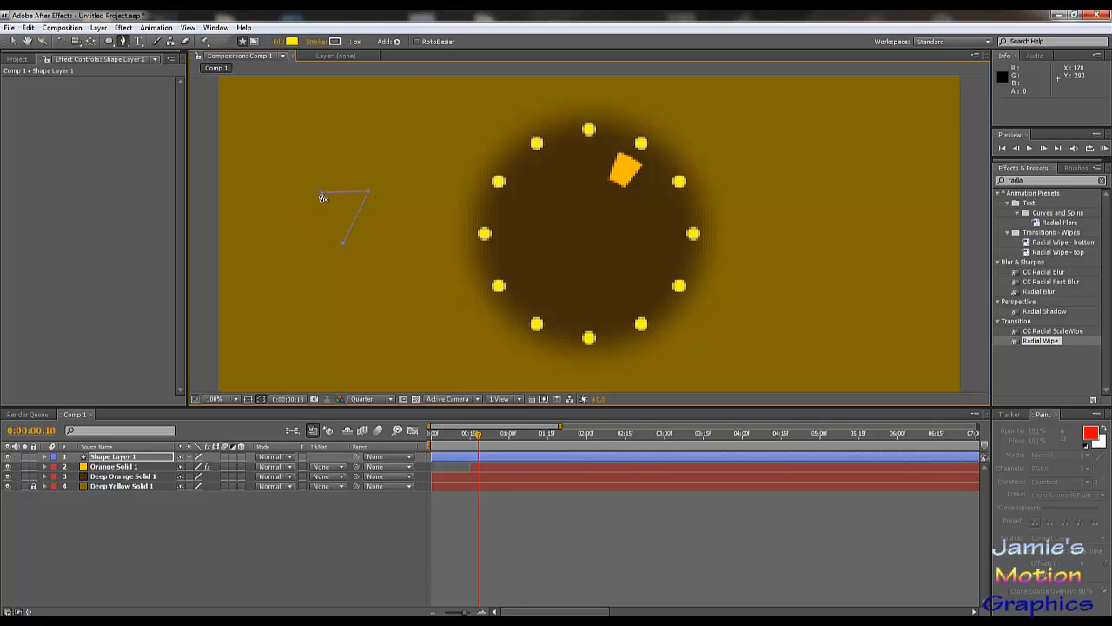
click(320, 194)
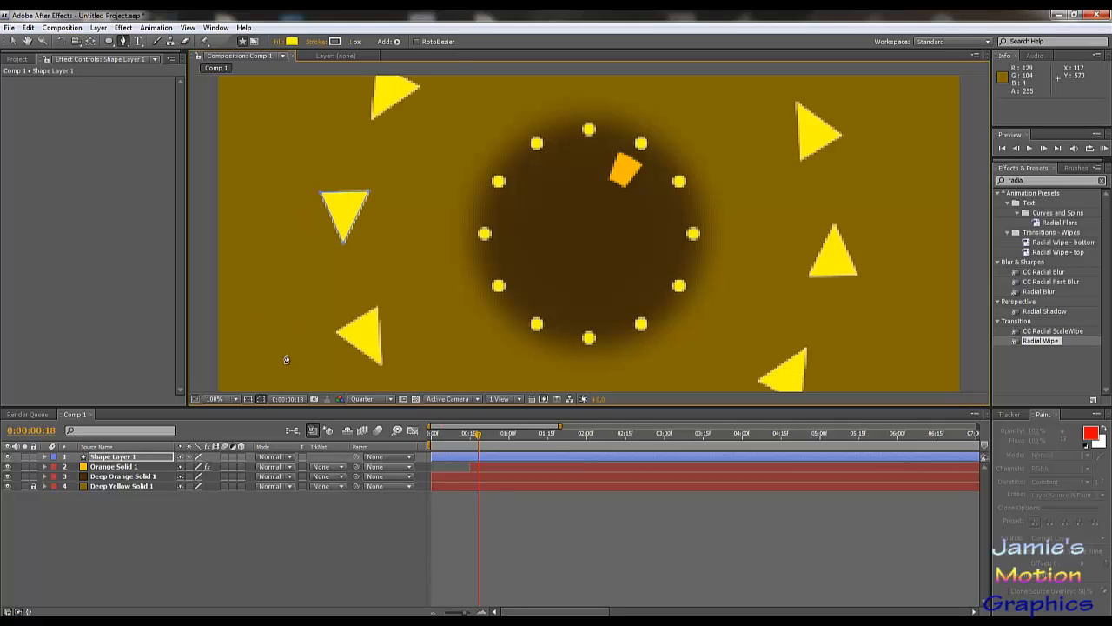
key(ctrl+z)
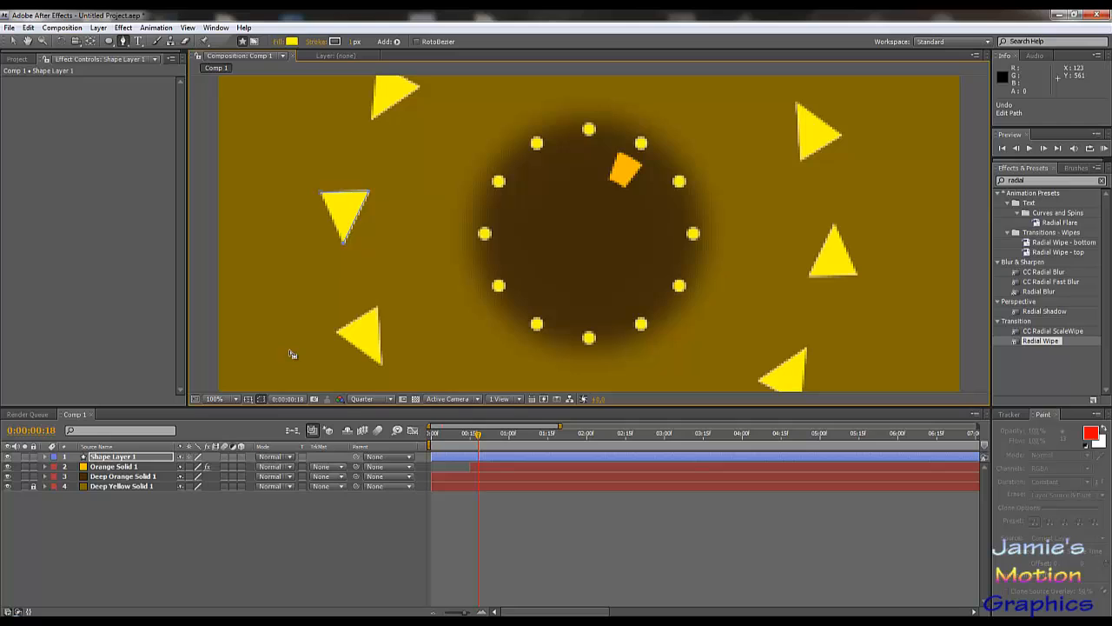
key(ctrl+z)
key(ctrl+z)
key(ctrl+z)
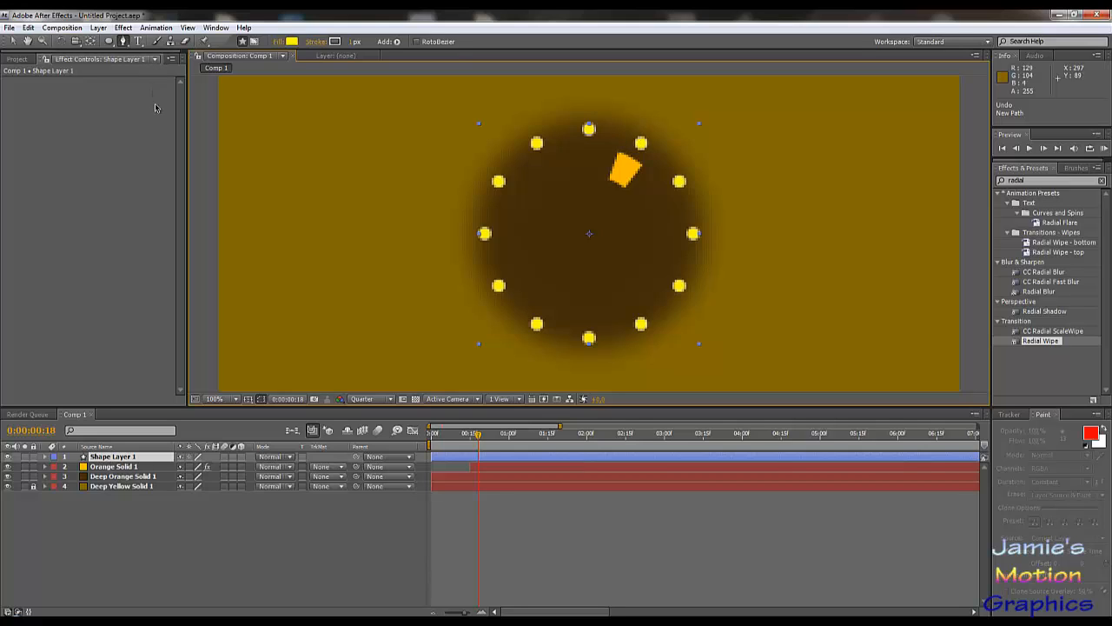
- Switch the Pen tool from creating shapes to creating masks
click(255, 41)
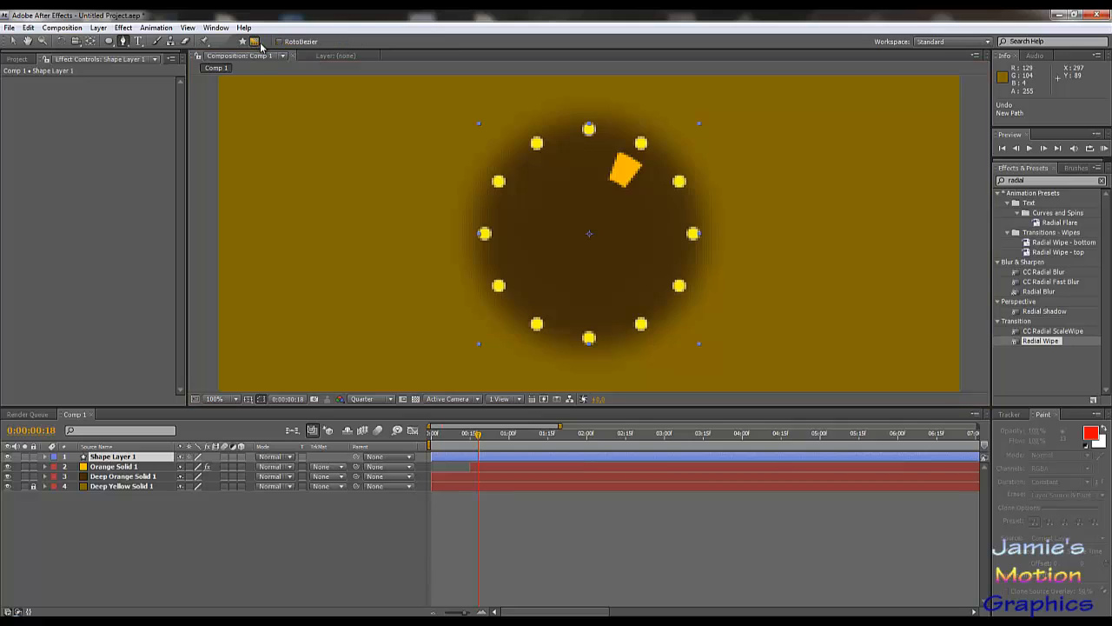
- Try a straight-sided mask path inside the ring, starting near the orange segment, and undo all its vertices
click(624, 124)
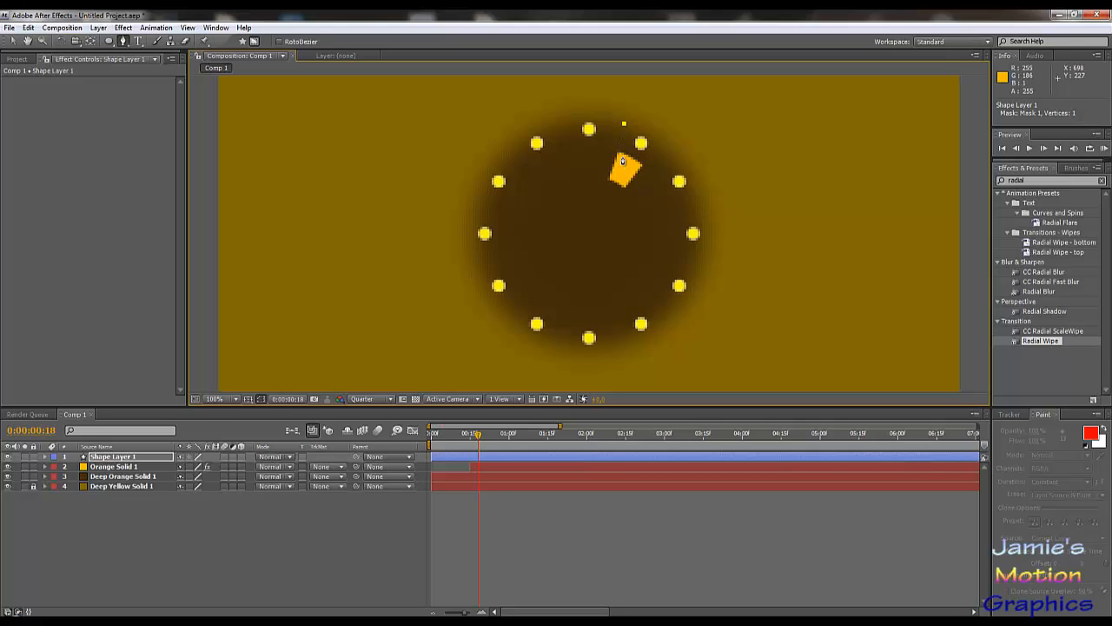
click(623, 159)
click(542, 170)
click(518, 230)
click(565, 305)
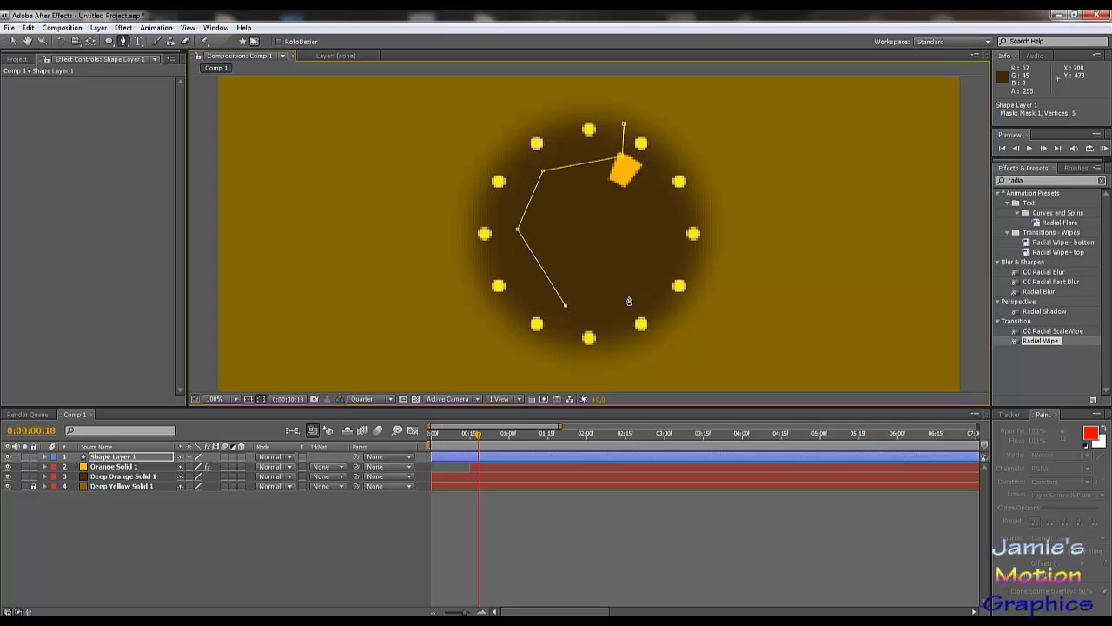
key(ctrl+z)
key(ctrl+z)
key(ctrl+z)
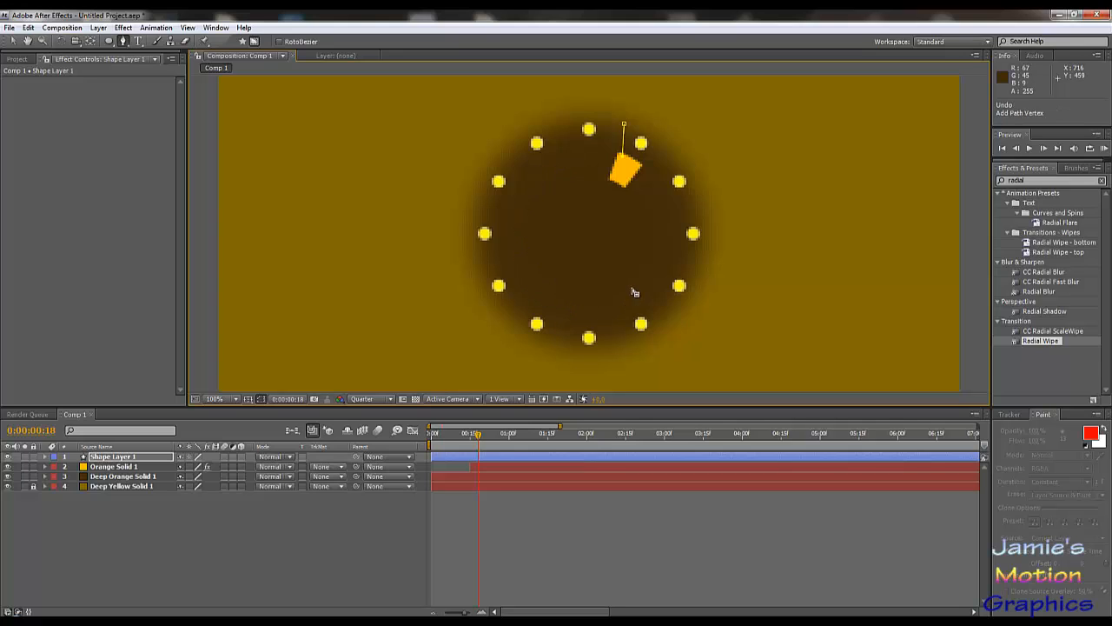
key(ctrl+z)
key(ctrl+z)
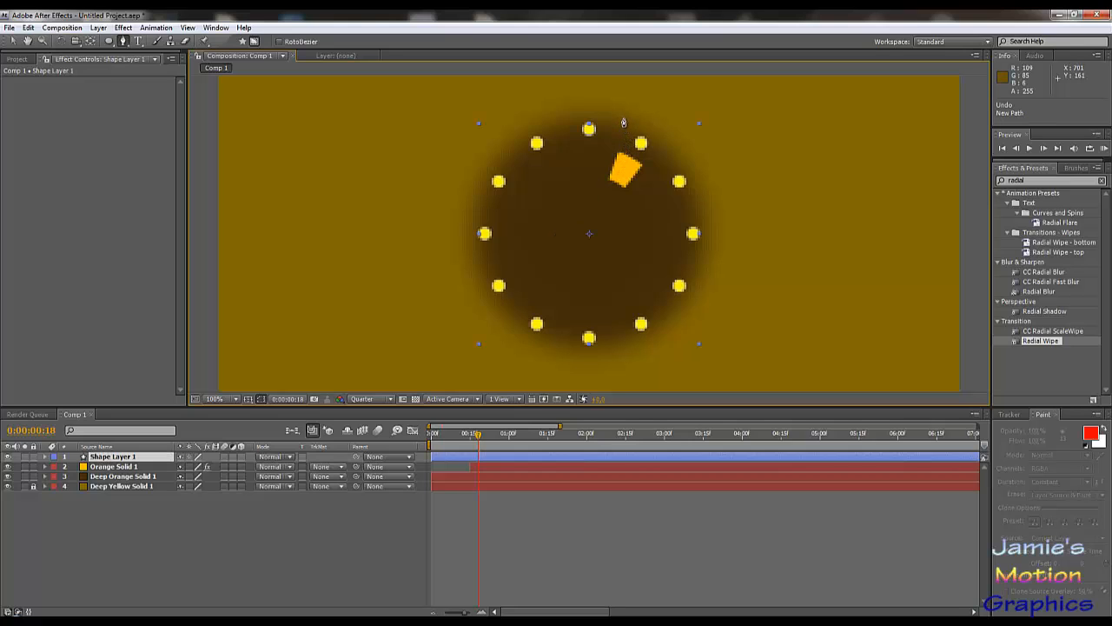
- Draw a closed, curved seven-vertex mask on Shape Layer 1 around the dots, leaving out the dot beside the orange segment
drag(622, 118, 610, 111)
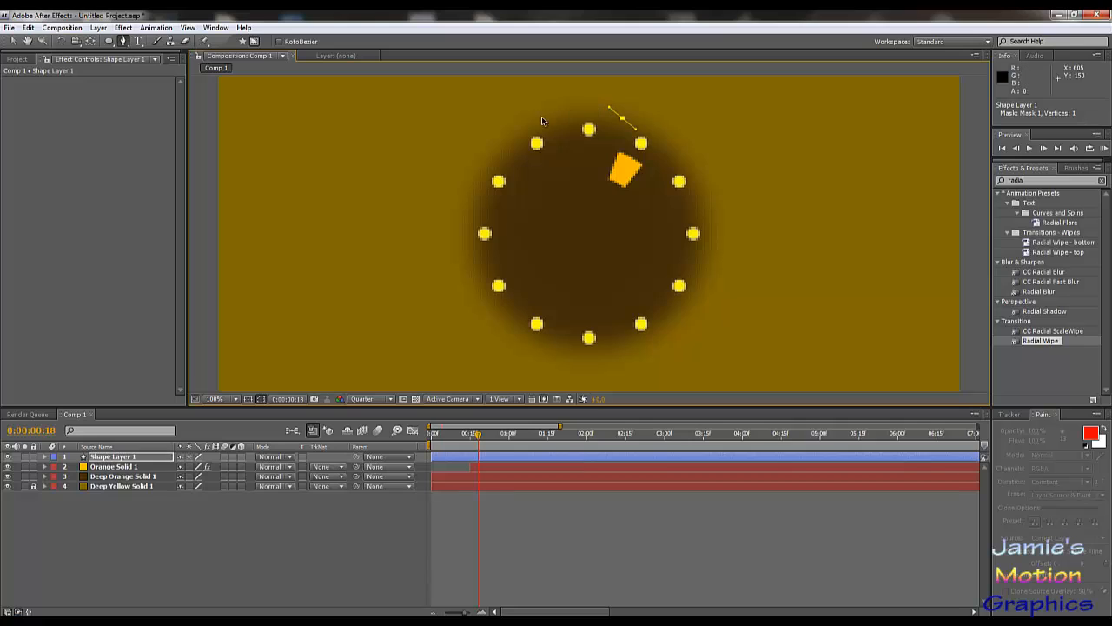
drag(615, 148, 601, 157)
drag(587, 310, 755, 359)
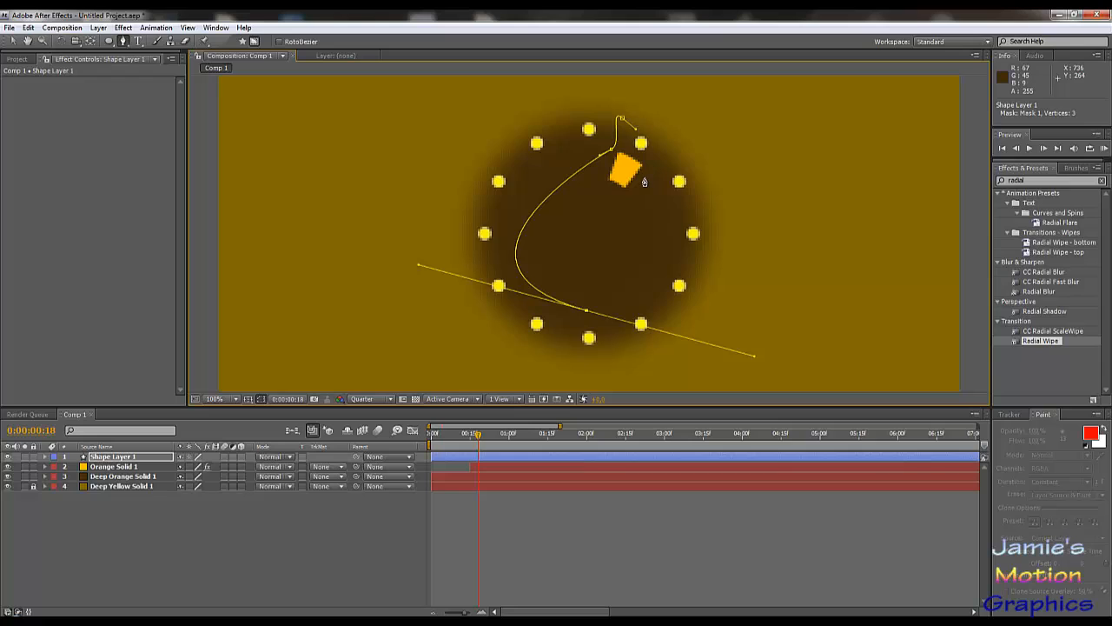
drag(644, 181, 647, 191)
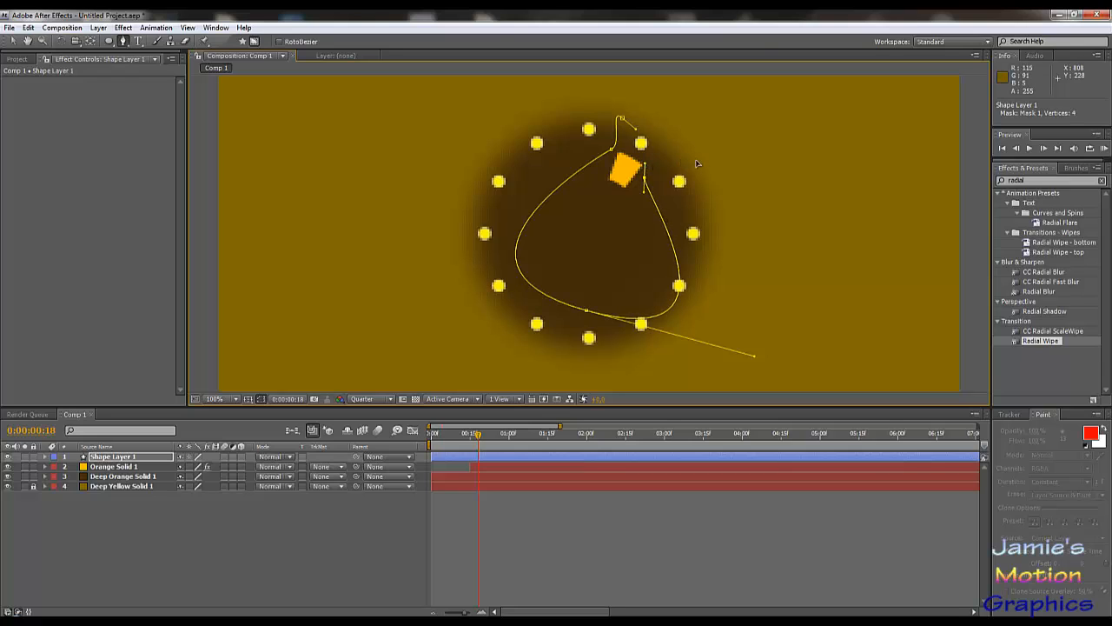
drag(686, 157, 700, 160)
drag(707, 325, 650, 367)
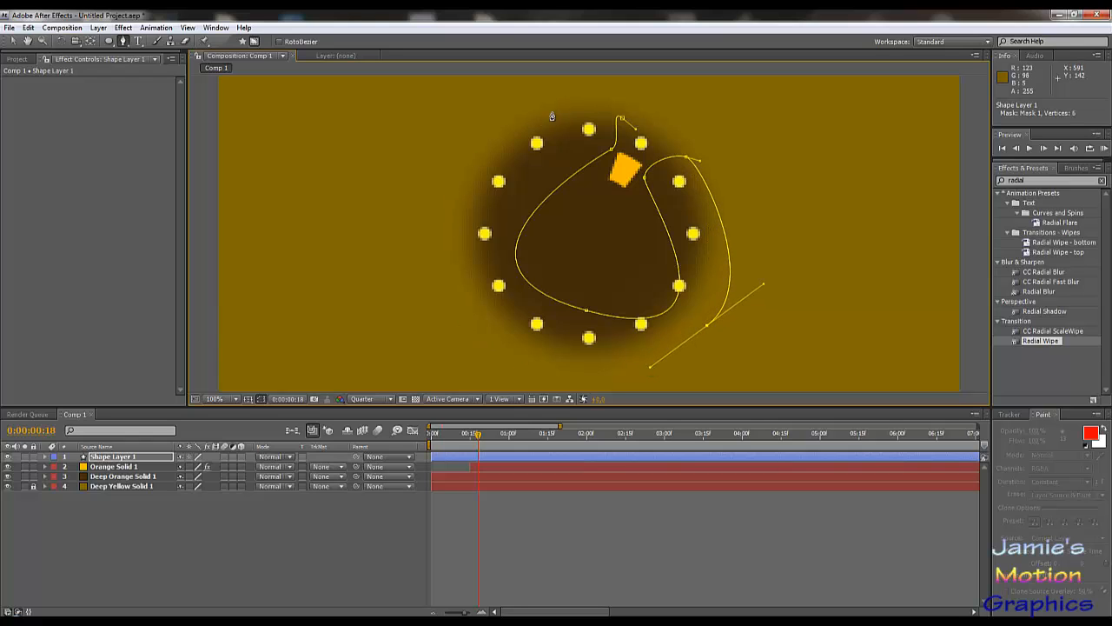
drag(458, 229, 475, 76)
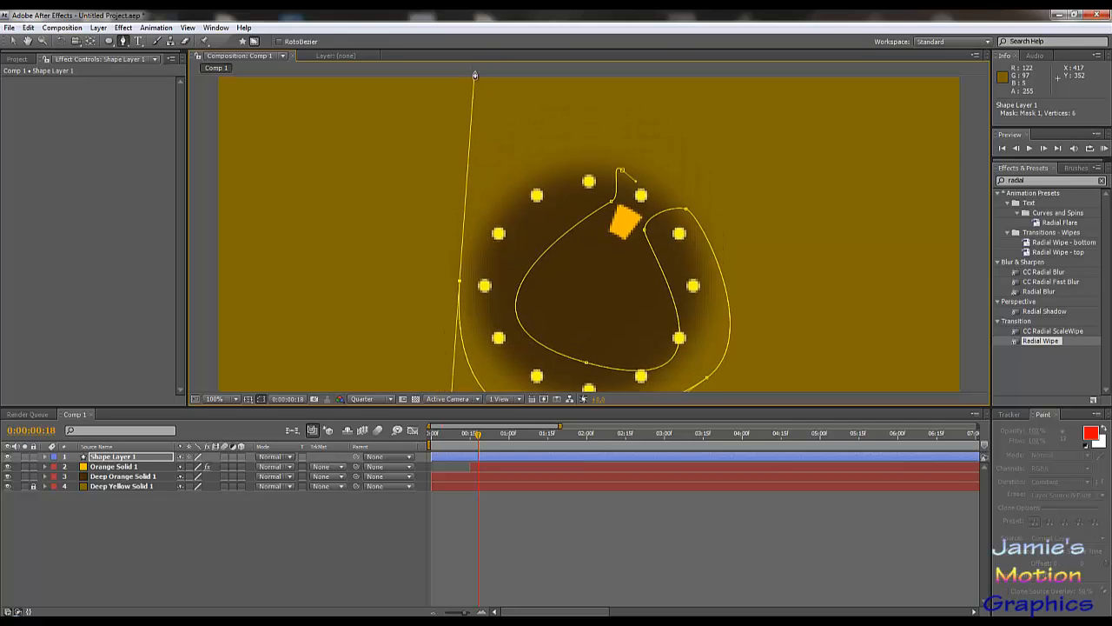
click(621, 171)
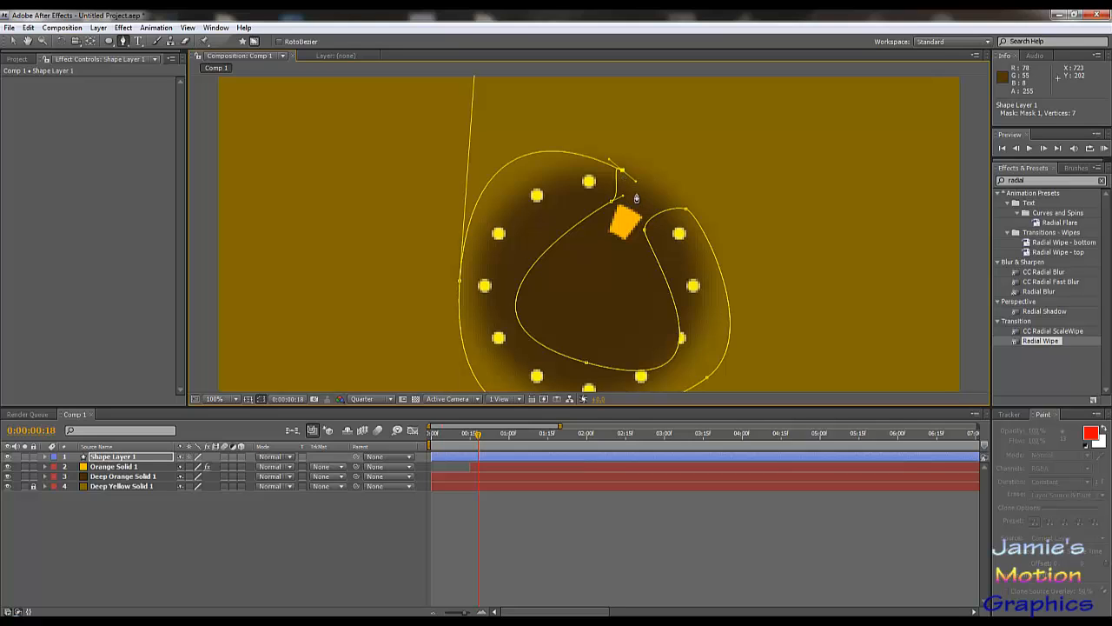
click(12, 41)
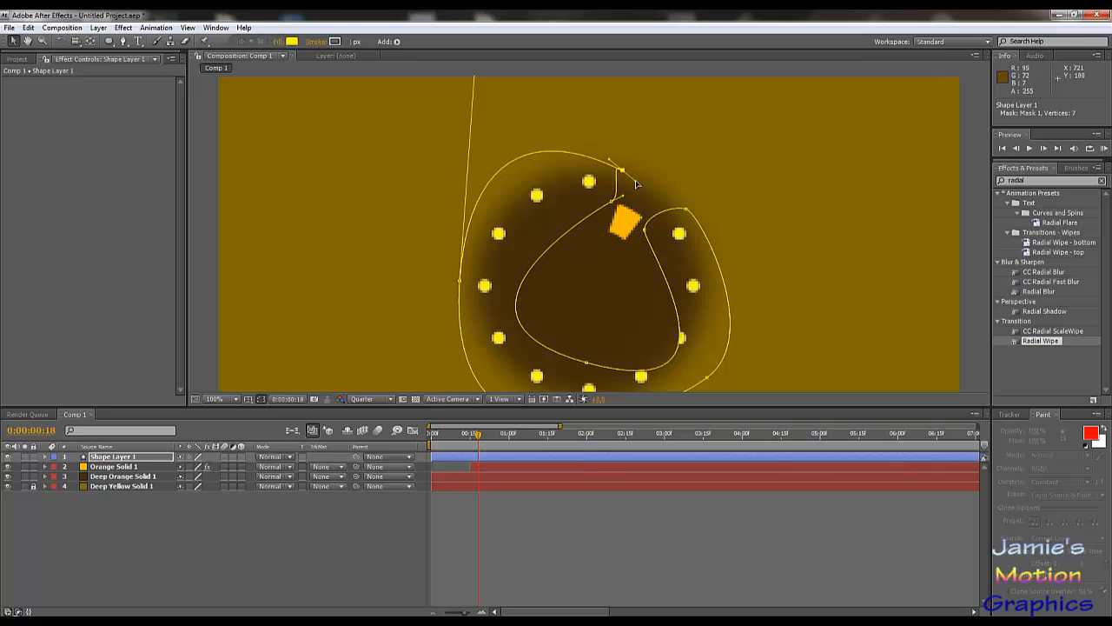
- Reshape the mask's outer curve with the direction handles of its upper gap vertex and left vertex, fitting it closer around the dots
drag(635, 180, 601, 161)
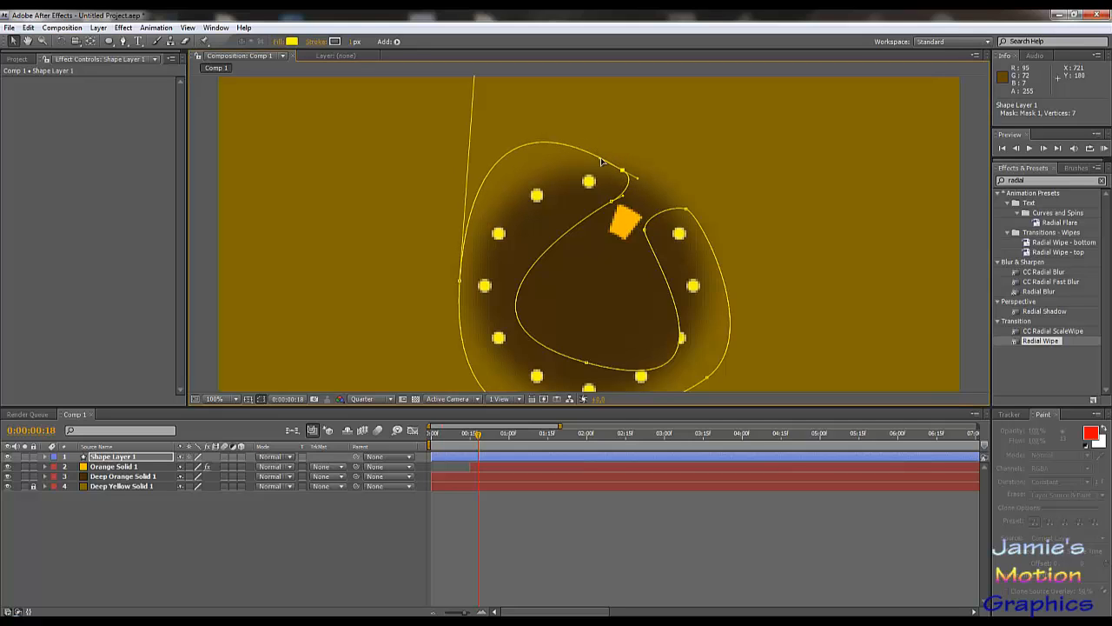
key(comma)
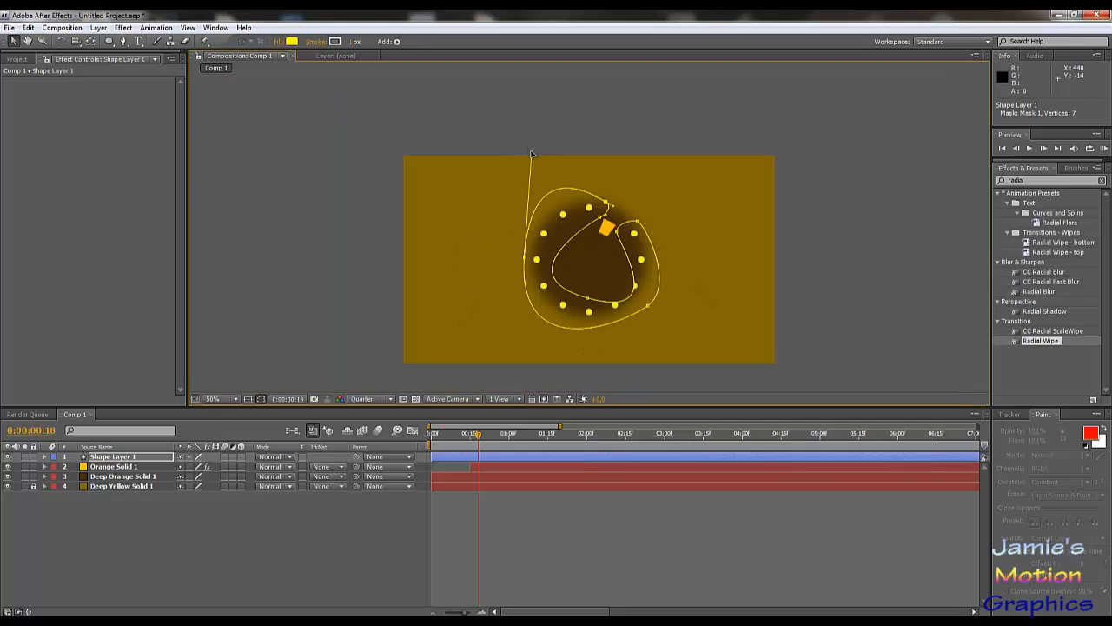
drag(532, 154, 531, 190)
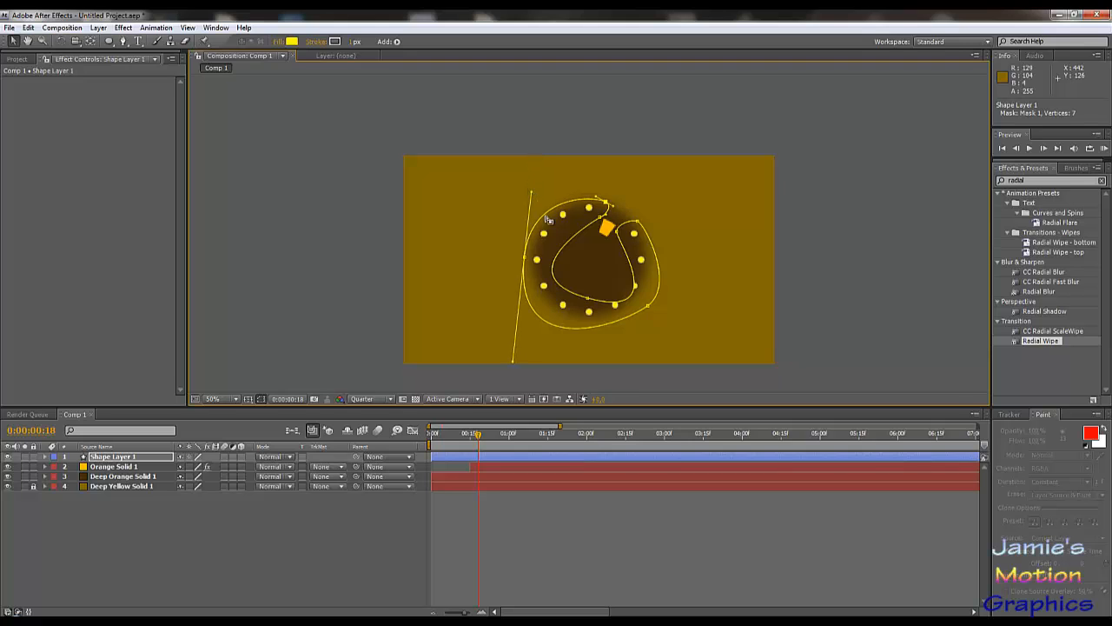
- Reshape the mask's inner curve with the handles of its gap vertices and bottom vertex so it runs inside the ring of dots
key(period)
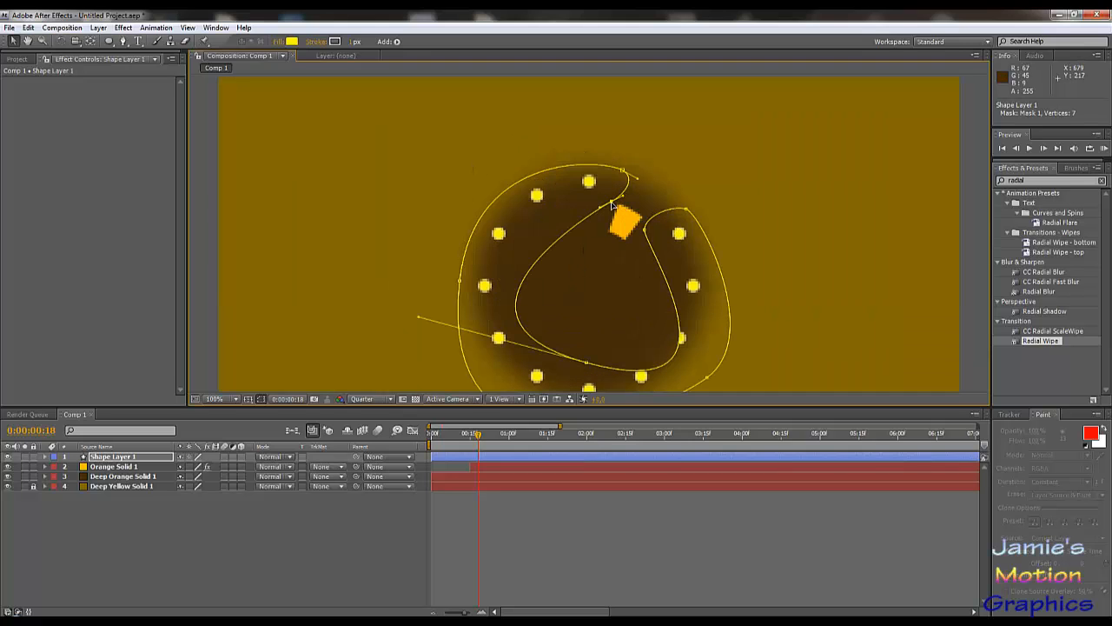
drag(602, 211, 551, 182)
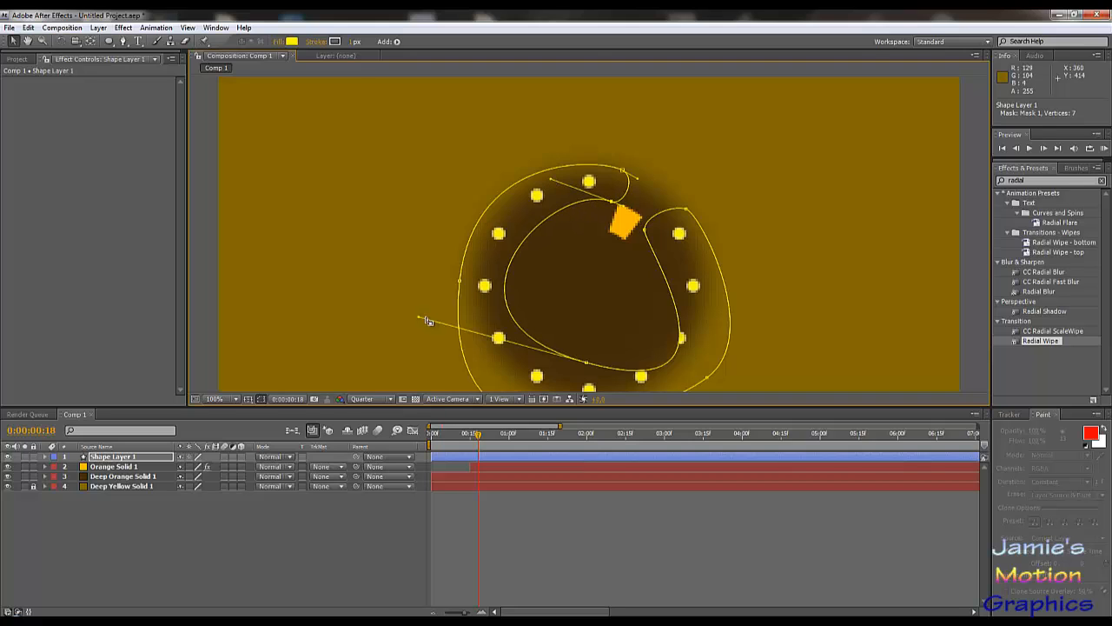
drag(419, 319, 467, 354)
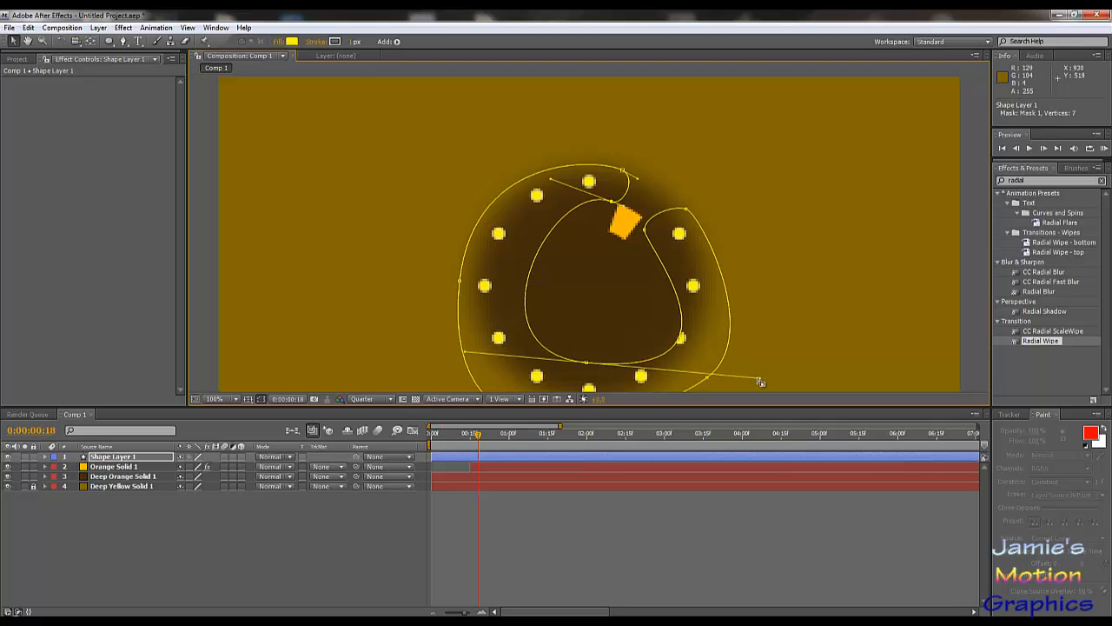
drag(759, 378, 562, 349)
drag(759, 380, 691, 367)
drag(671, 305, 674, 221)
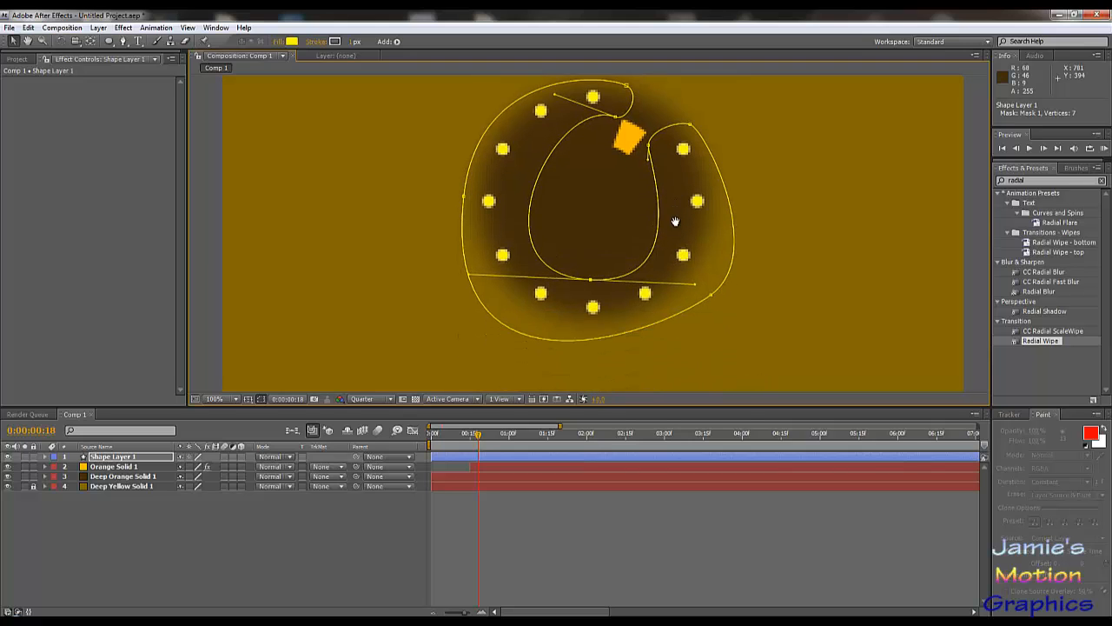
scroll(676, 224, down, 1)
scroll(632, 191, up, 1)
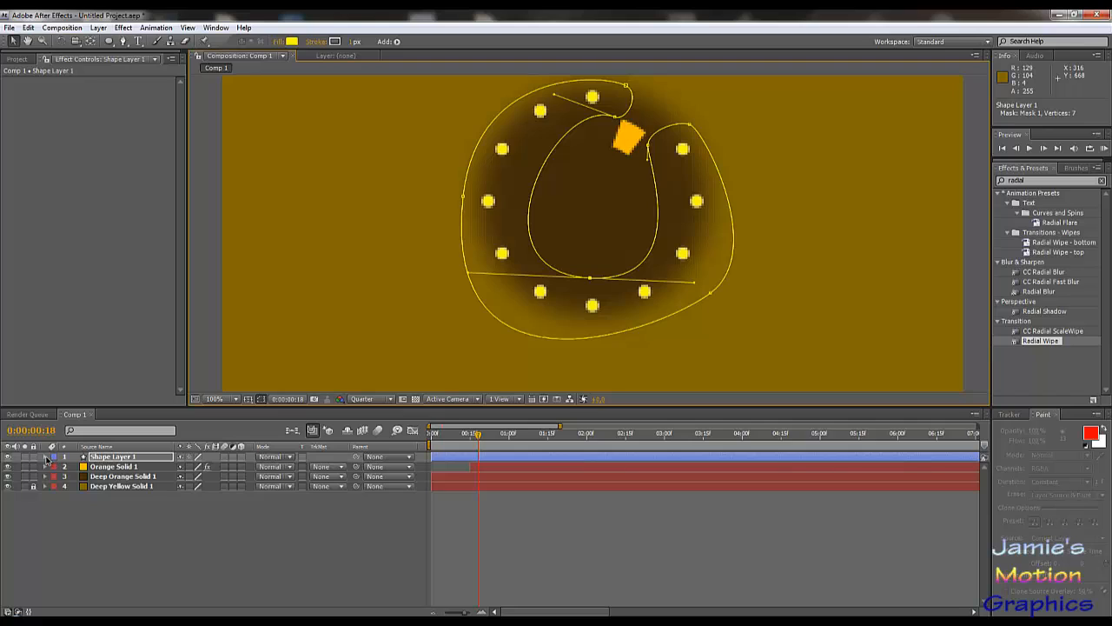
- Set Mask 1 of Shape Layer 1 to Subtract mode
click(47, 457)
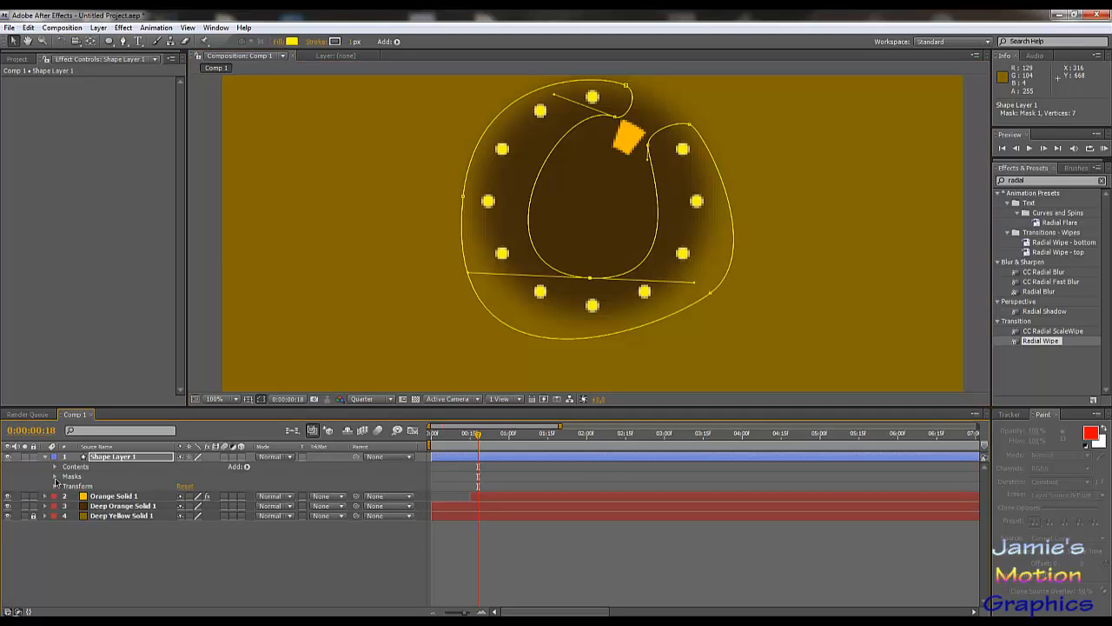
click(55, 476)
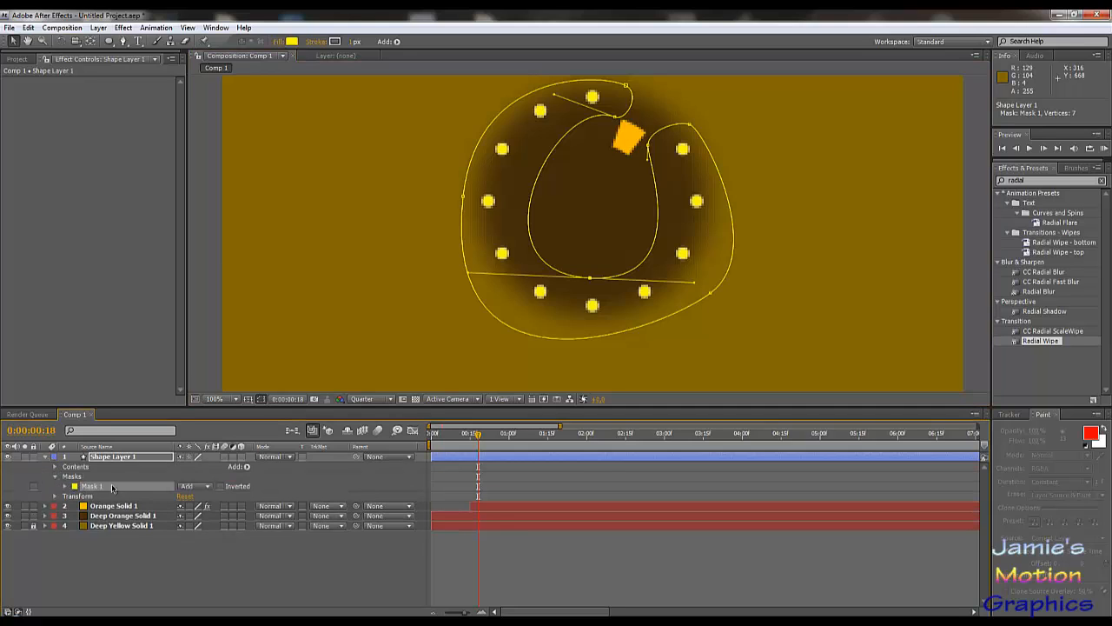
click(202, 488)
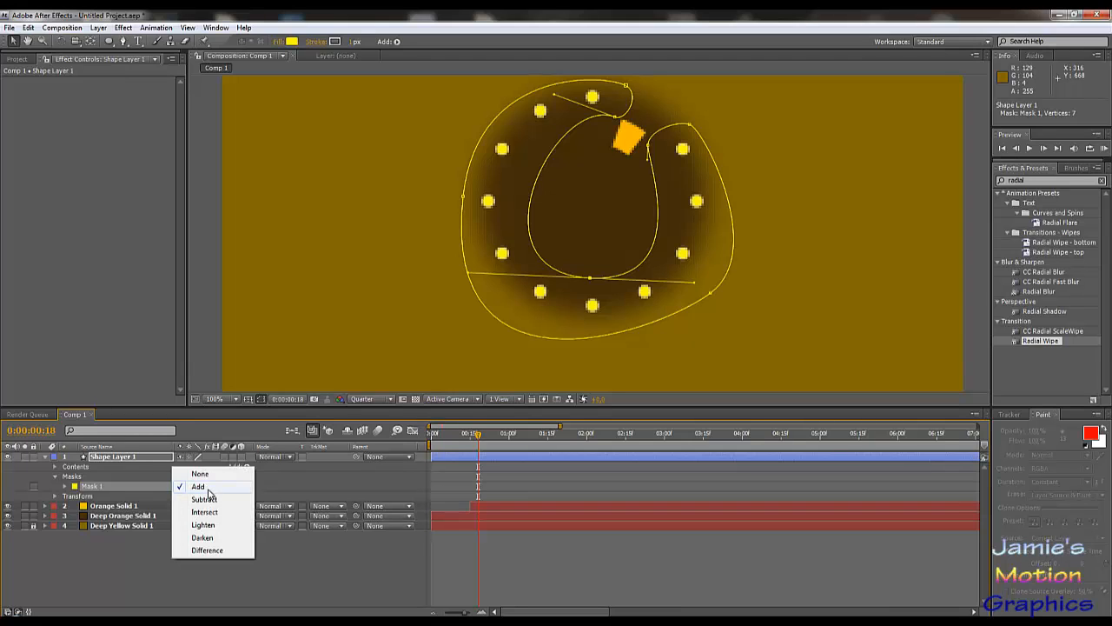
click(211, 501)
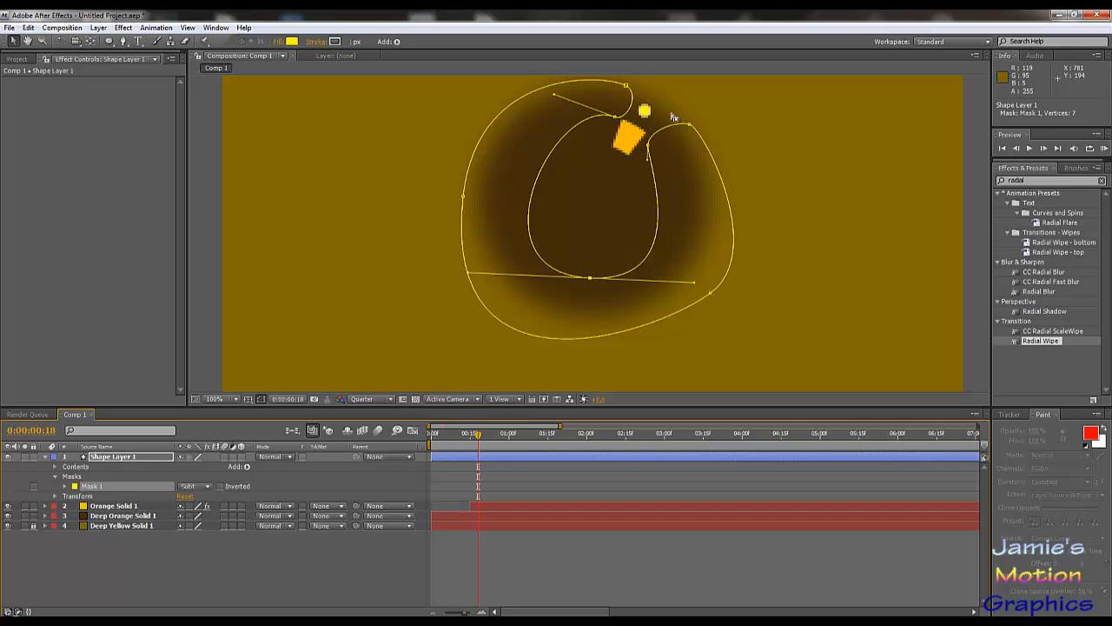
- Delete the bottom vertex of the mask's inner curve with the Pen tool
scroll(617, 176, up, 1)
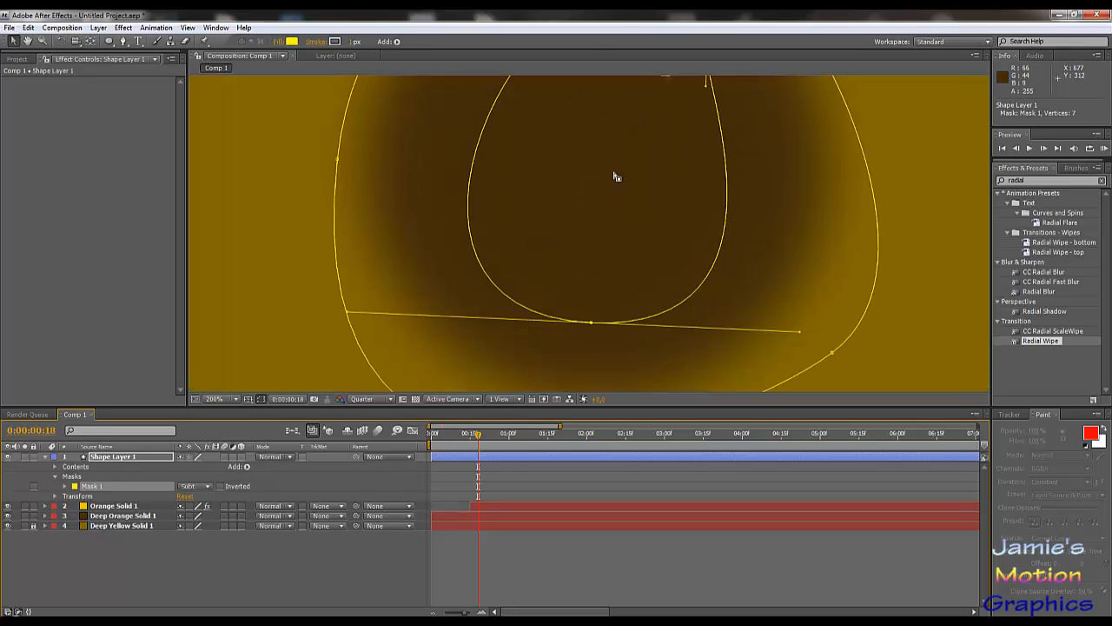
scroll(617, 173, down, 1)
drag(633, 120, 641, 224)
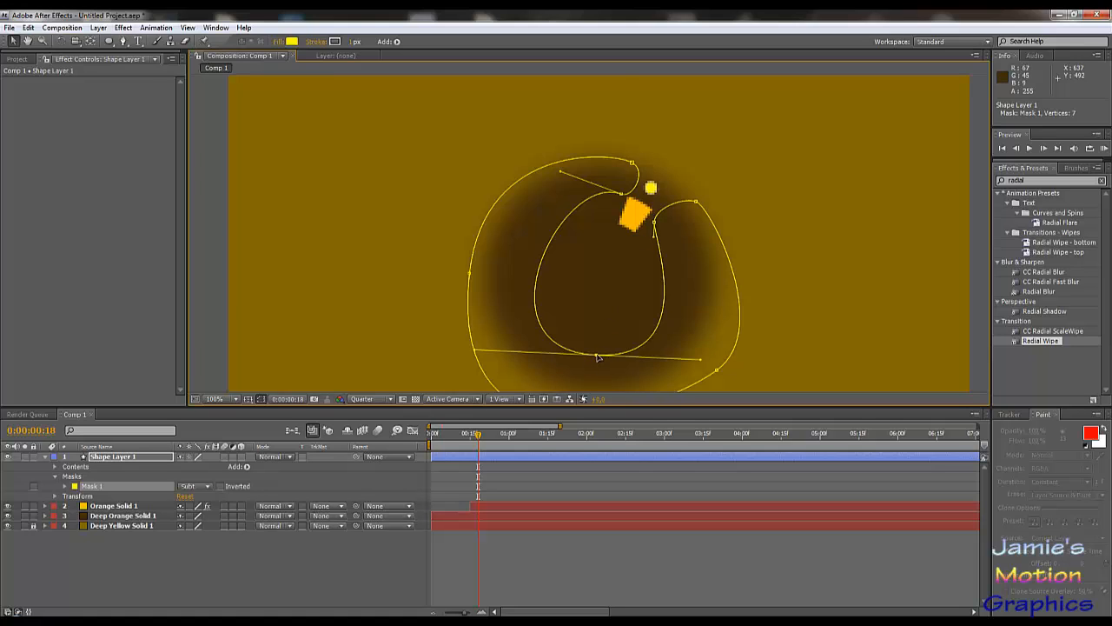
click(124, 42)
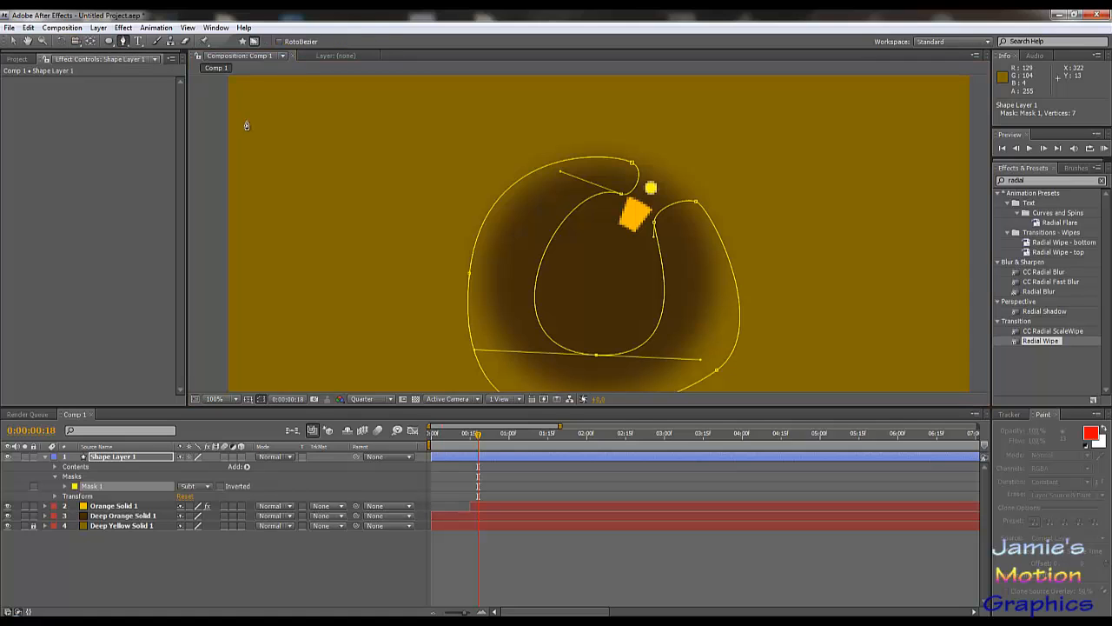
click(598, 359)
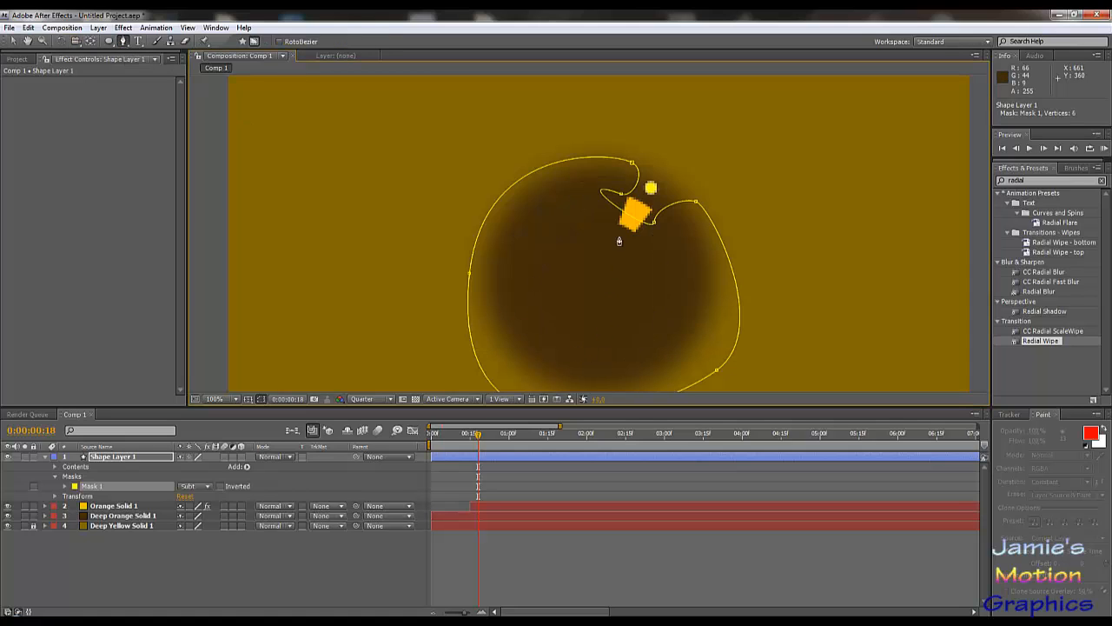
- Shorten the handles of the two inner gap vertices so the mask forms a small notch around the single exposed dot
click(12, 44)
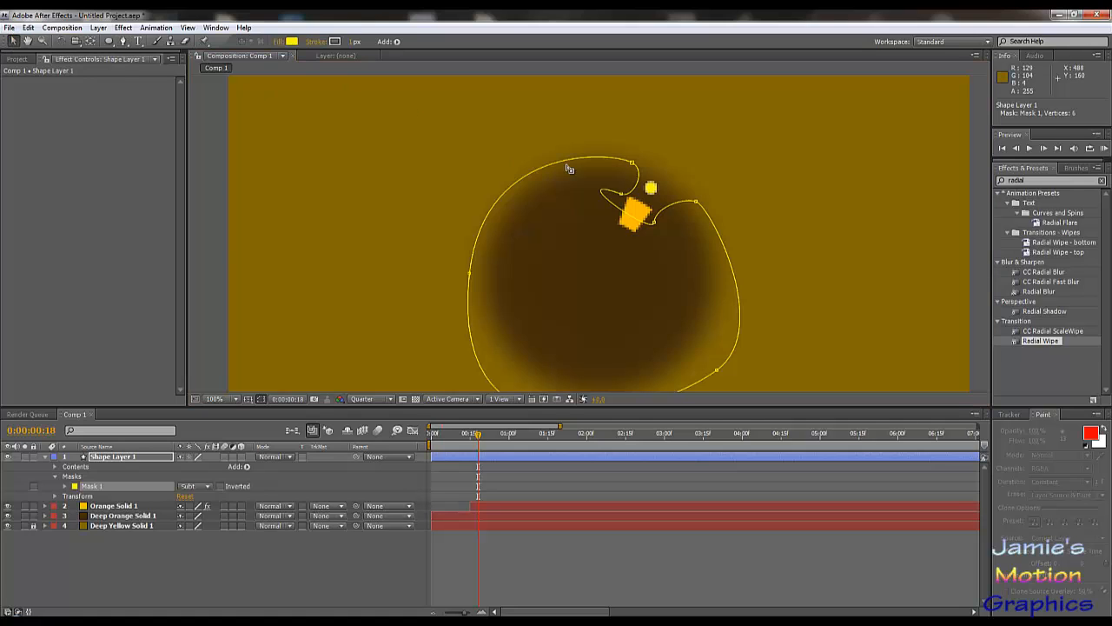
mouse_move(621, 196)
mouse_down()
mouse_move(563, 173)
mouse_move(608, 207)
mouse_move(613, 185)
mouse_up()
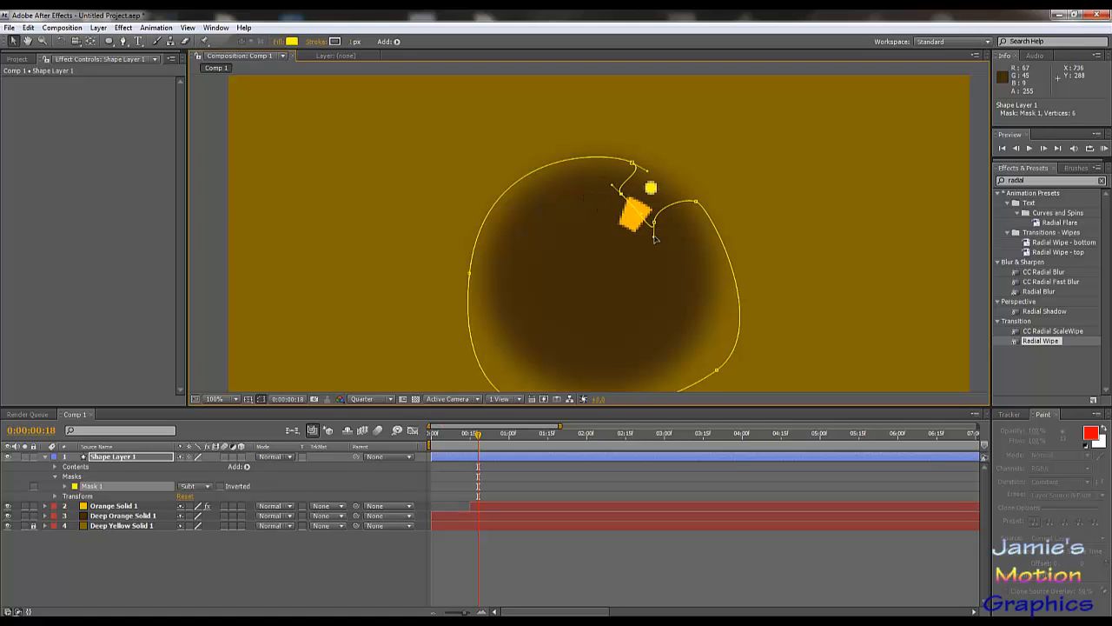
key(comma)
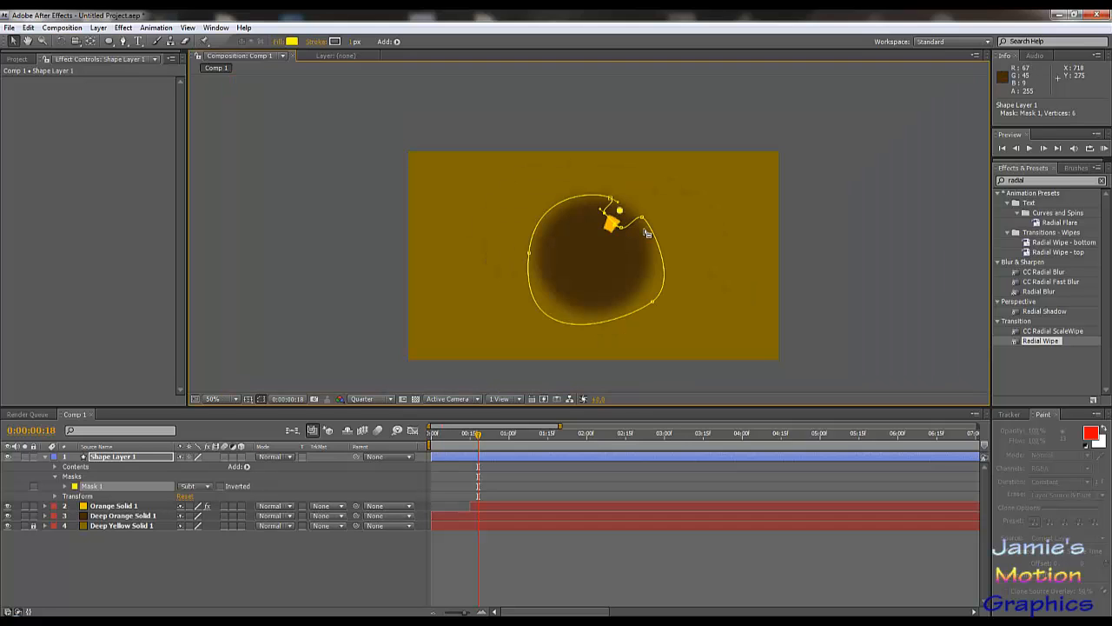
scroll(624, 265, up, 1)
drag(624, 271, 627, 216)
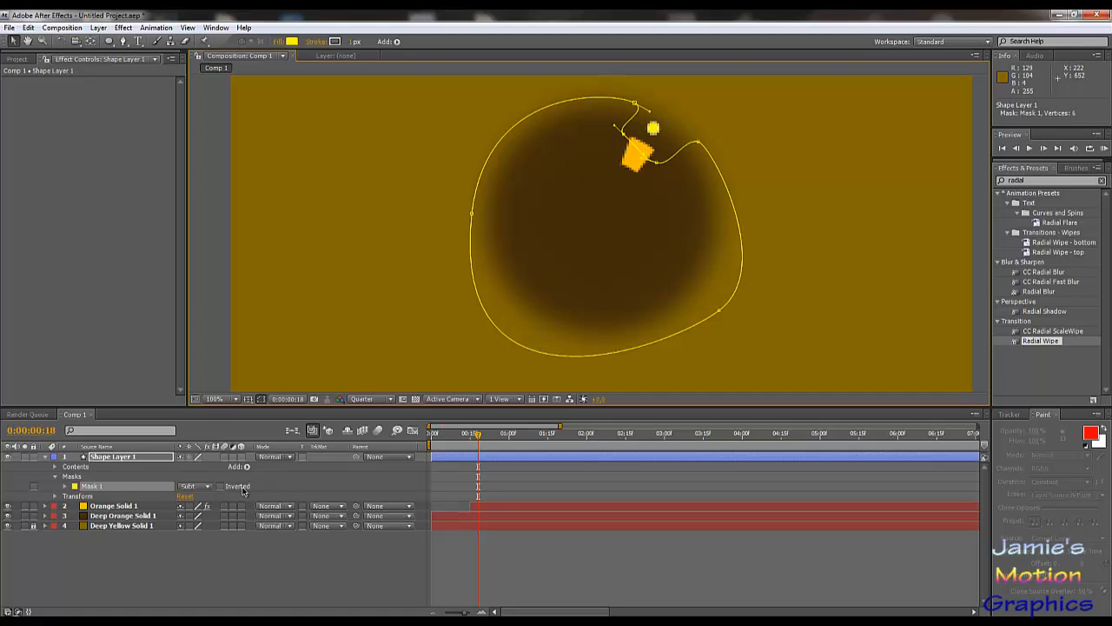
- Turn on Mask Path keyframing for Mask 1 at 0:00:00:18
drag(484, 438, 479, 435)
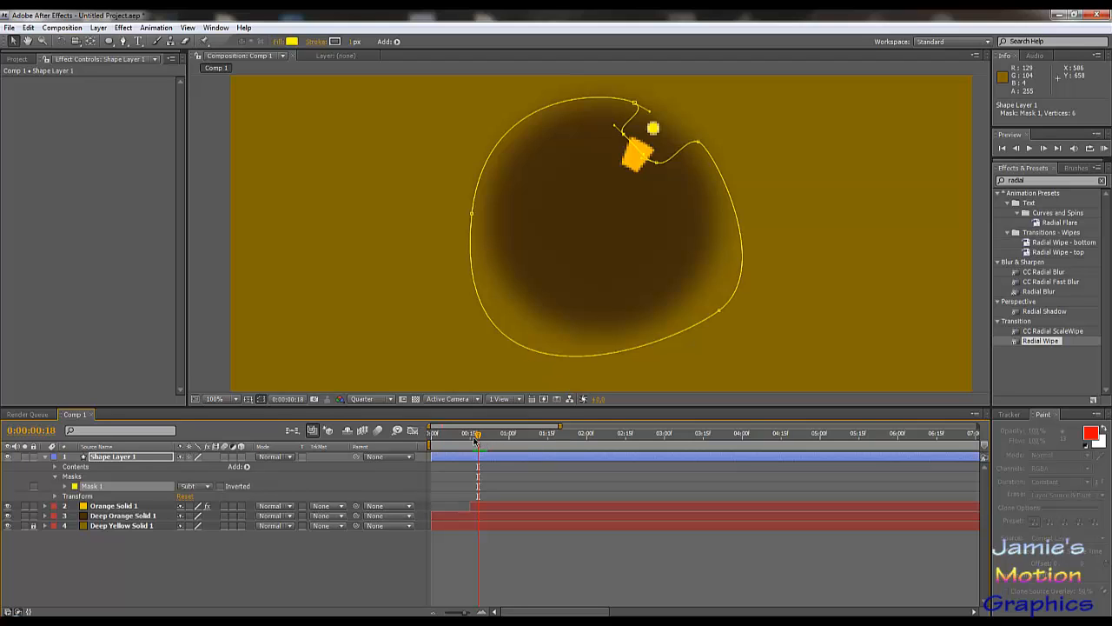
mouse_move(475, 441)
mouse_down()
mouse_move(436, 440)
mouse_move(477, 448)
mouse_up()
click(65, 487)
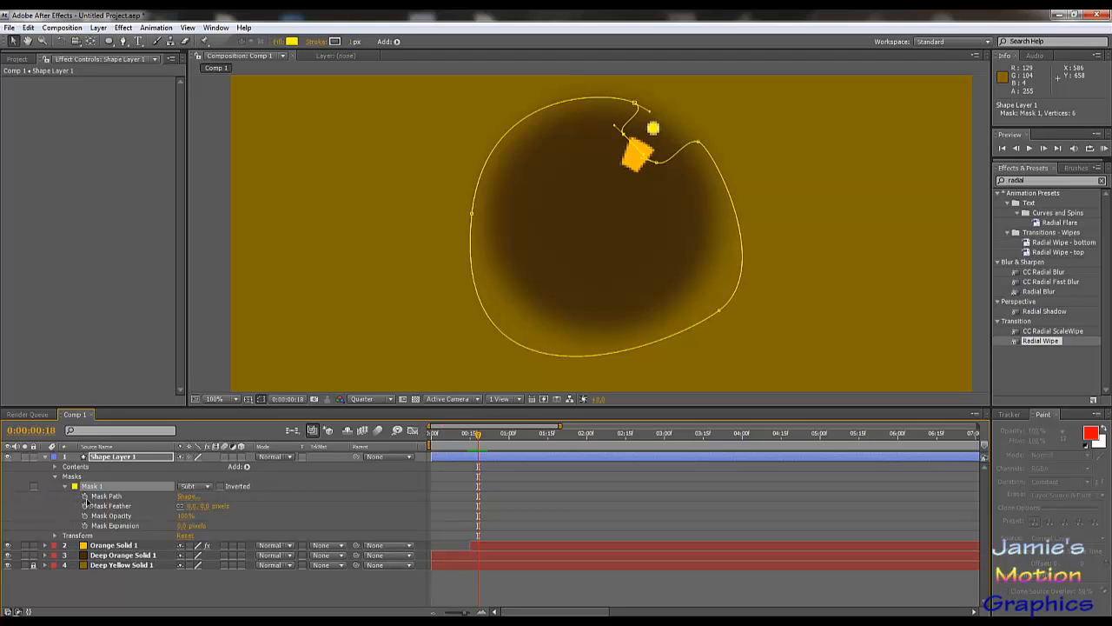
click(84, 496)
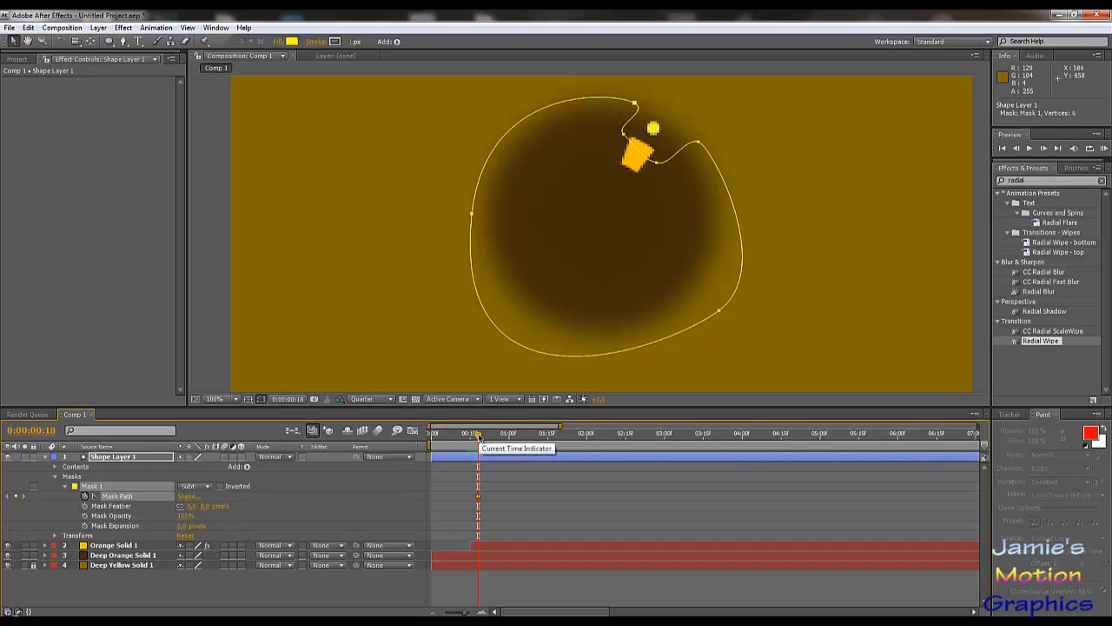
- Add a Mask Path keyframe at 0:00:00:17 and move the 0:00:00:18 keyframe to 0:00:00:19
drag(478, 435, 476, 436)
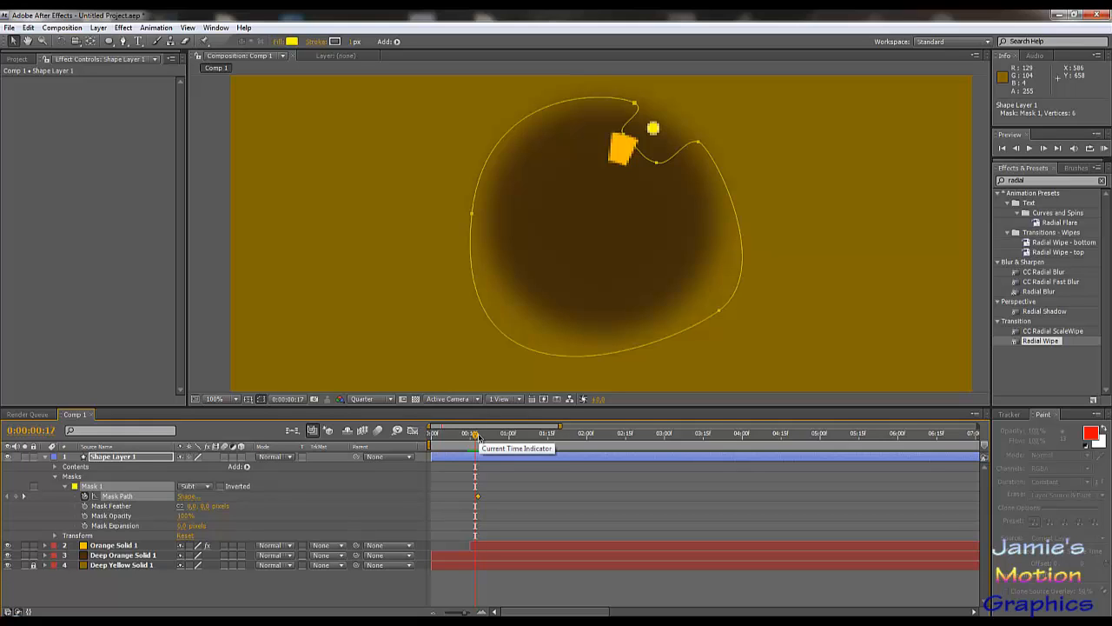
key(Page_Up)
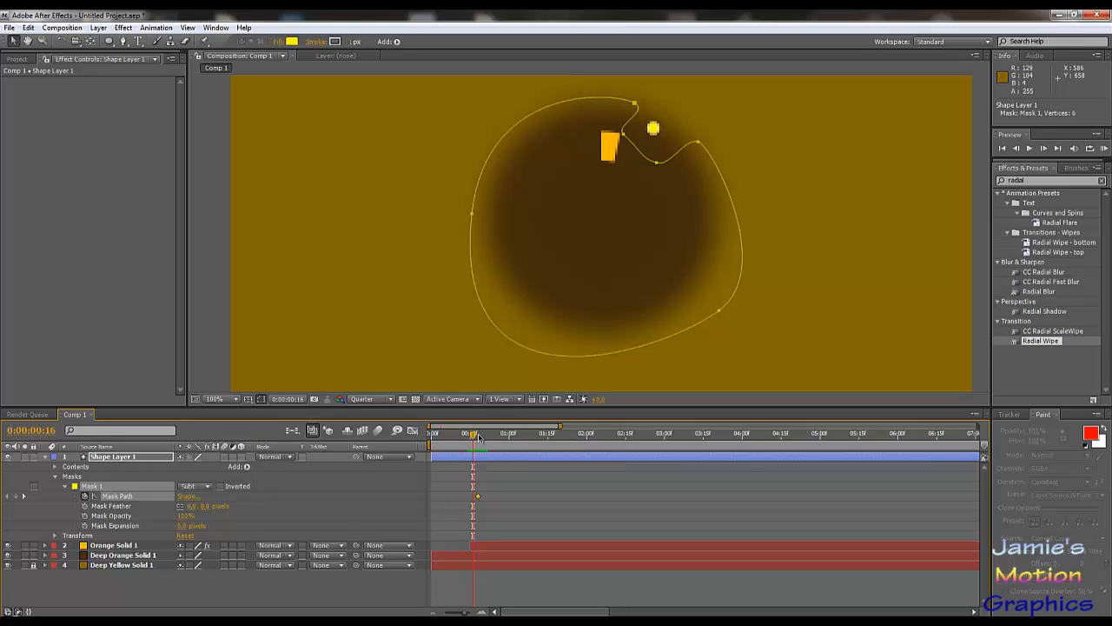
key(Page_Down)
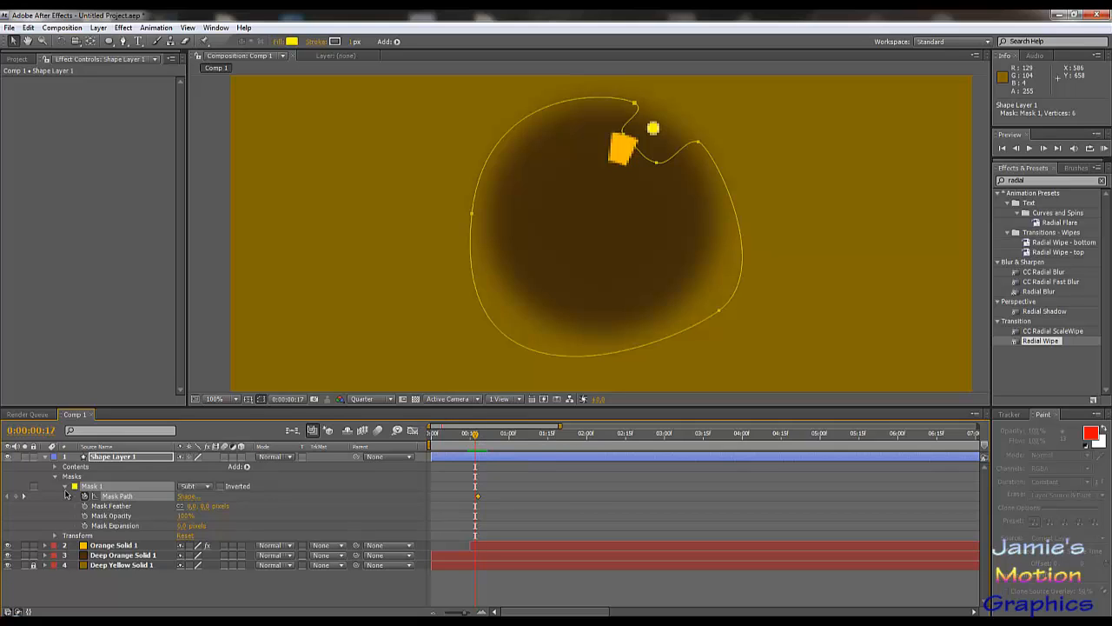
click(18, 497)
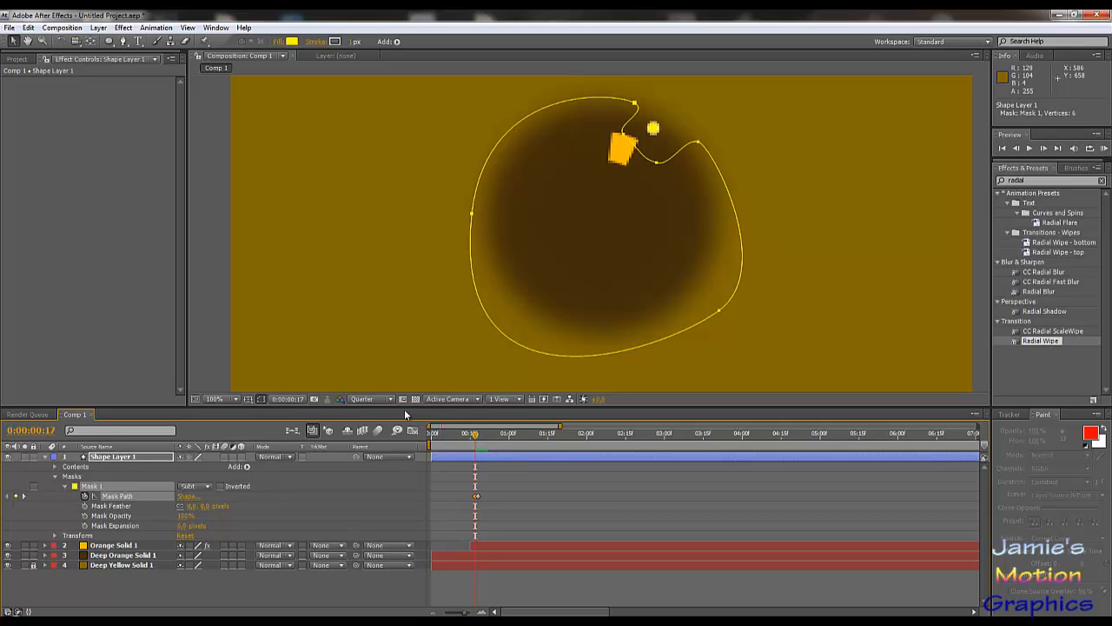
key(Page_Down)
key(Page_Down)
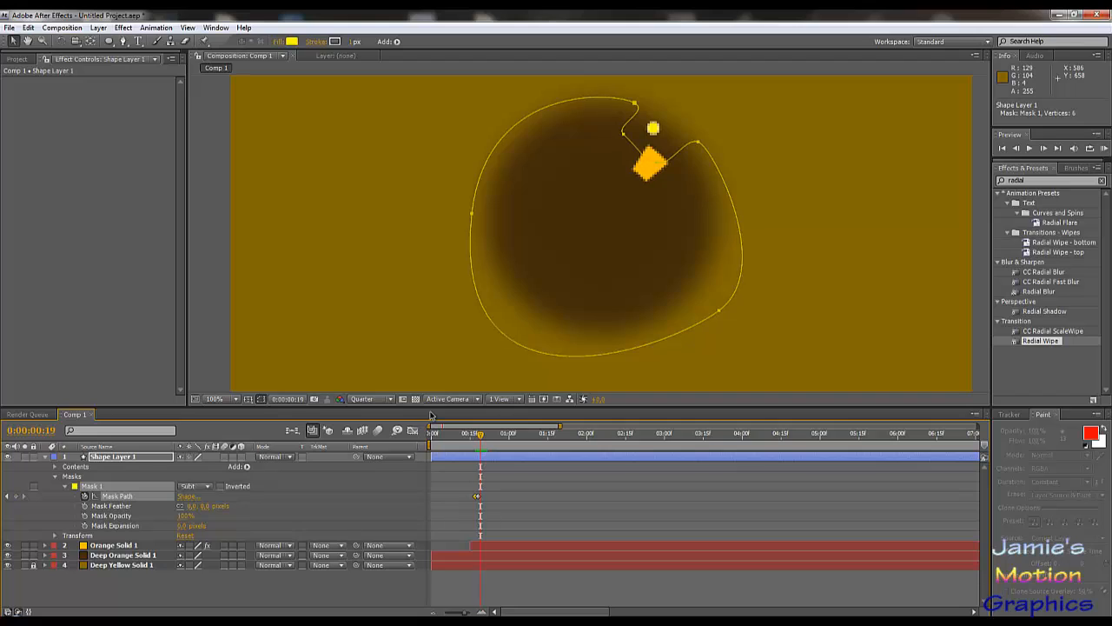
click(478, 498)
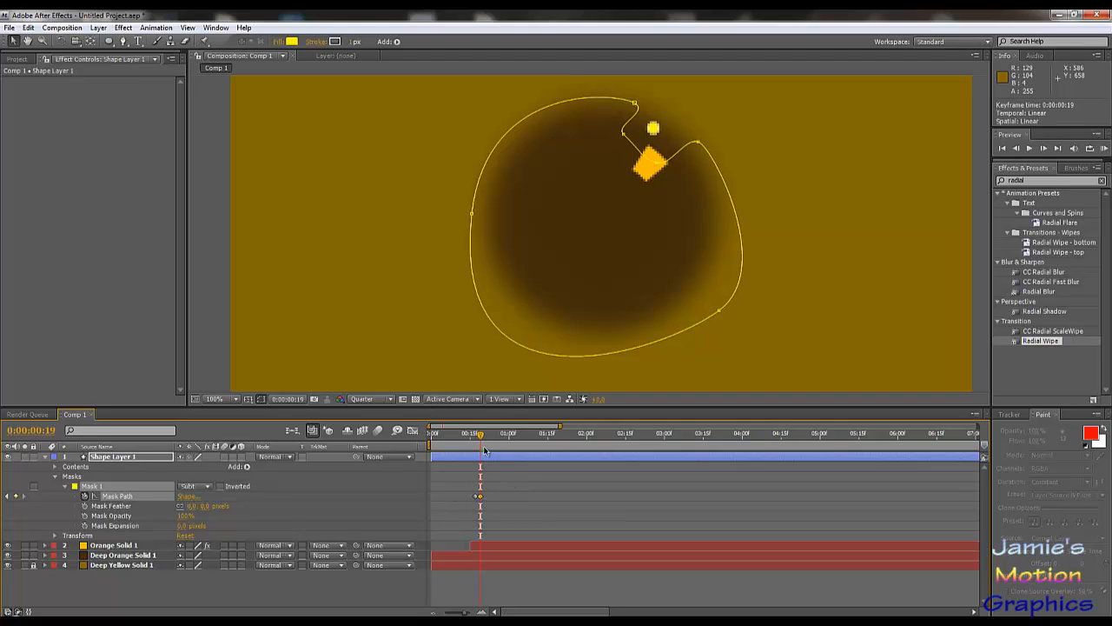
- Step through frames 16 to 19 to examine how the orange segment passes the exposed dot between the Mask Path keyframes
drag(480, 441, 476, 443)
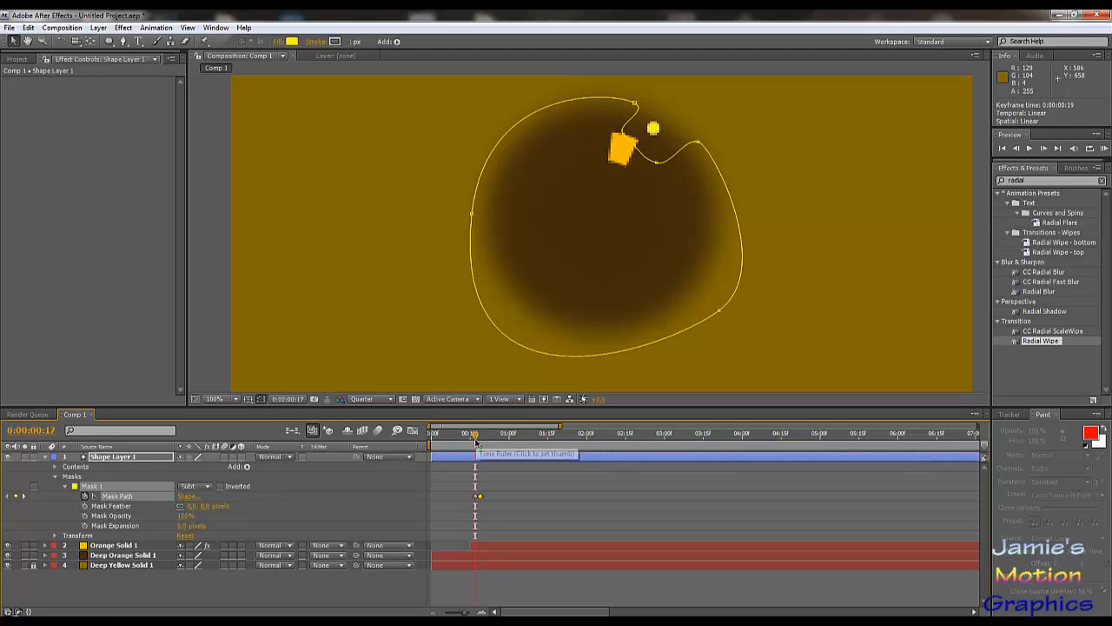
key(Page_Down)
key(Page_Up)
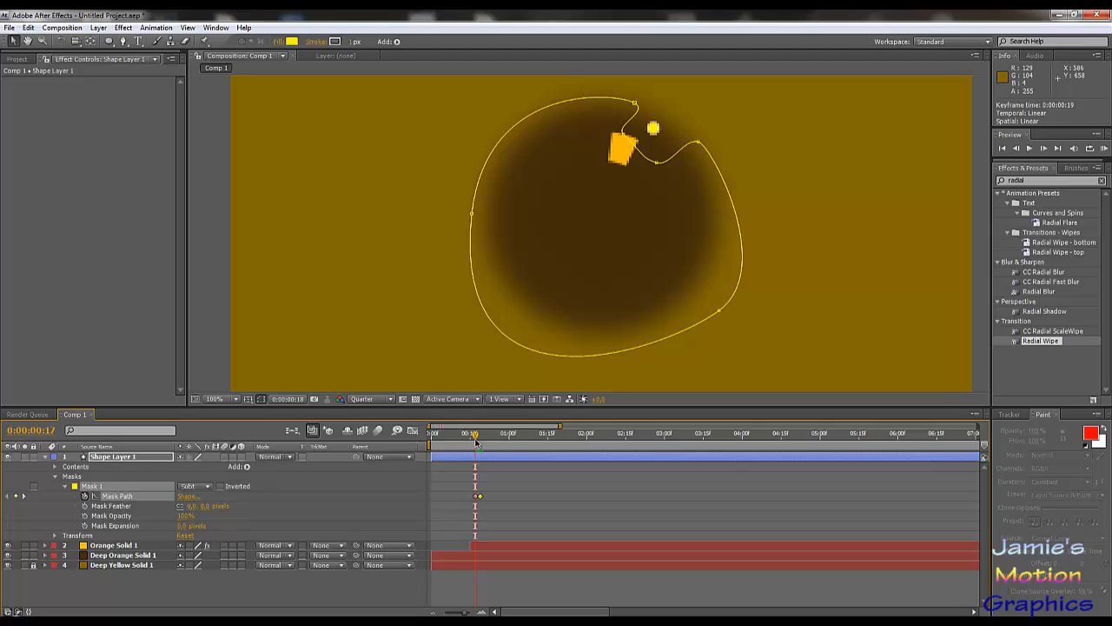
key(Page_Down)
key(Page_Down)
key(Page_Up)
key(Page_Up)
key(Page_Up)
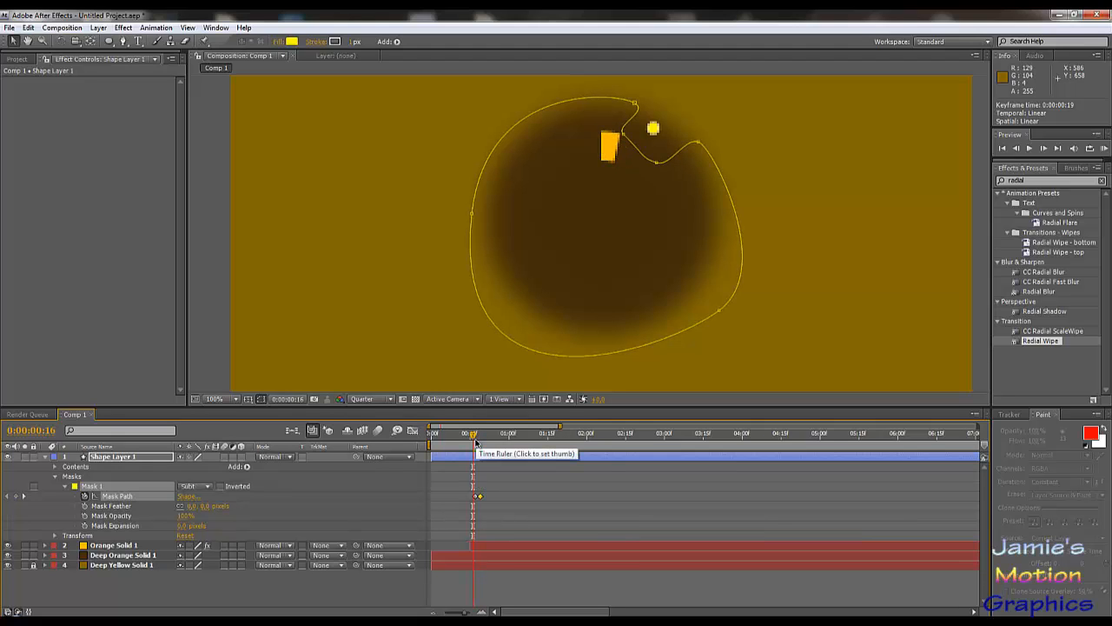
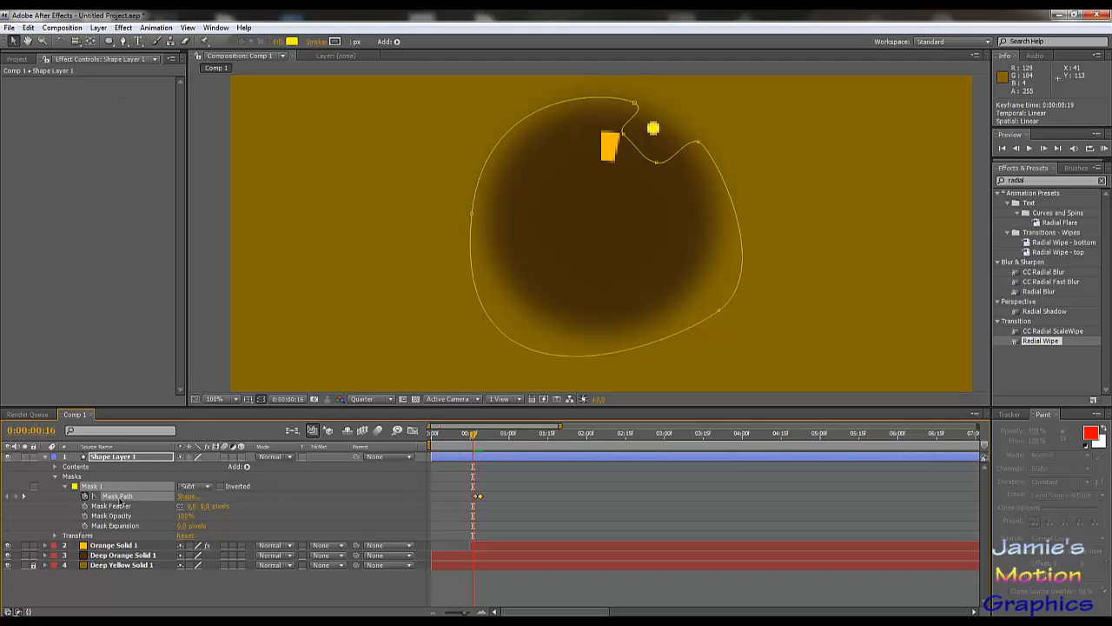
- At 0:00:00:16, reshape Mask 1 so its notch surrounds only the 12 o'clock dot, lengthening the outer handle to keep the other dots covered
click(121, 498)
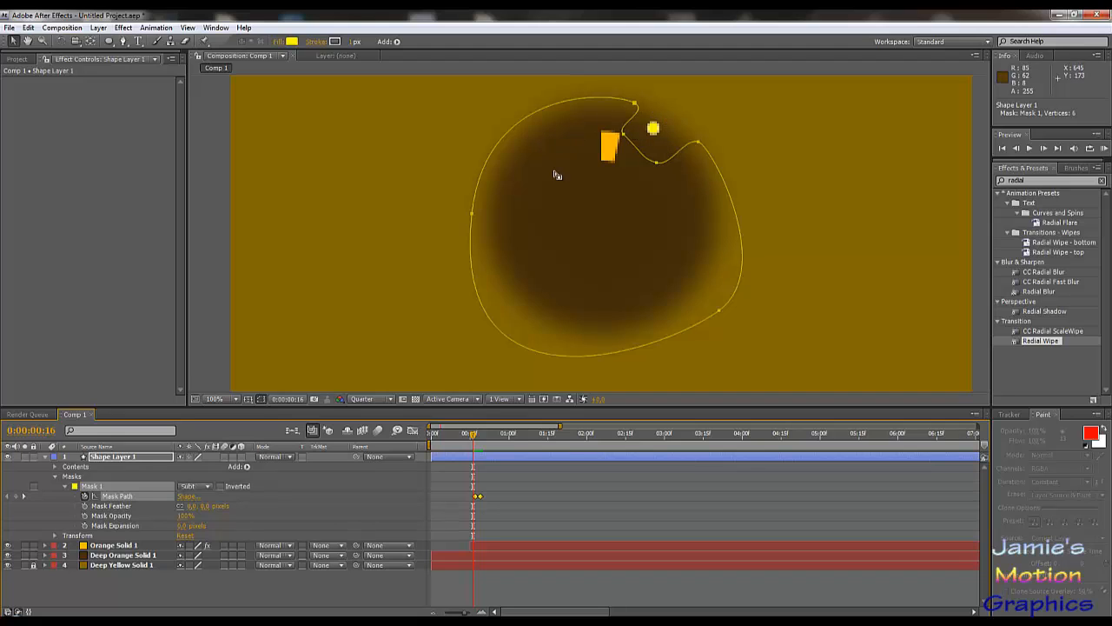
click(635, 104)
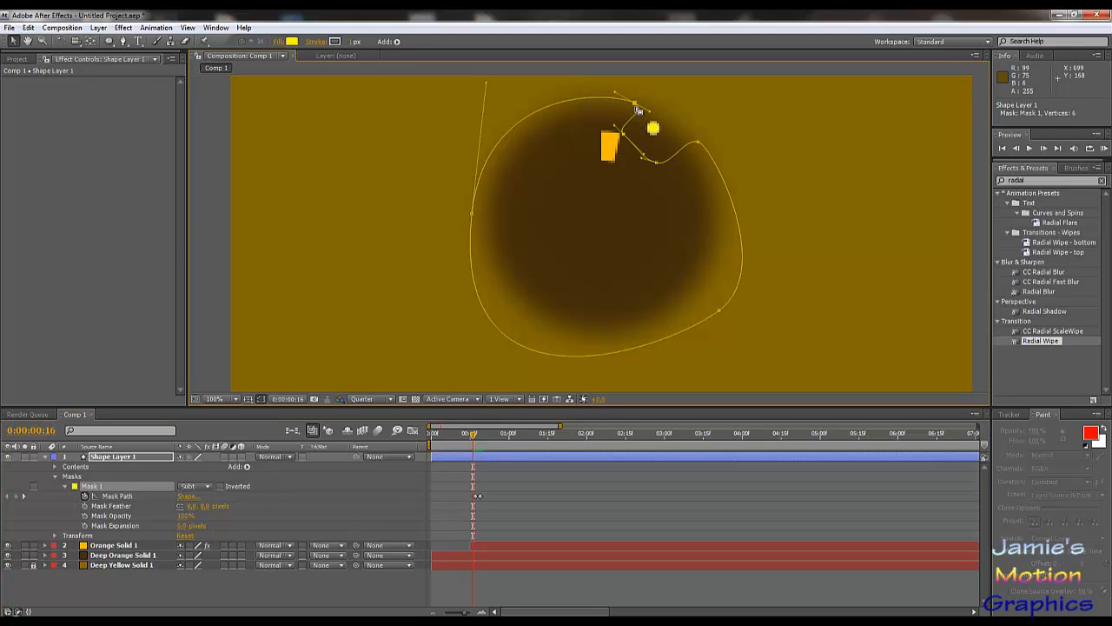
drag(638, 109, 589, 91)
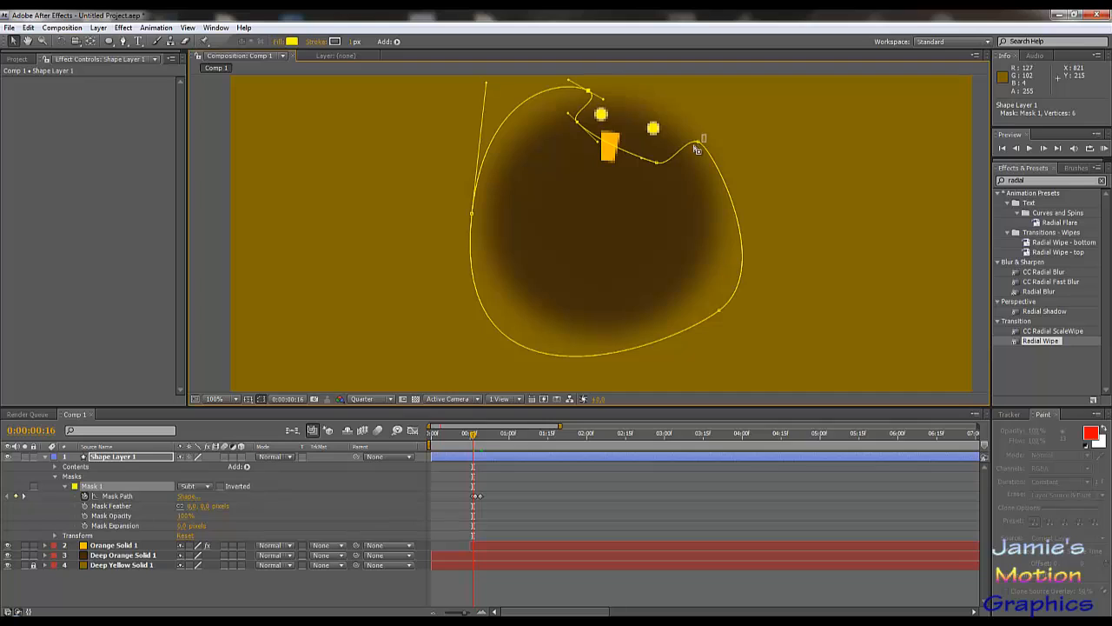
drag(700, 141, 653, 109)
drag(658, 163, 639, 142)
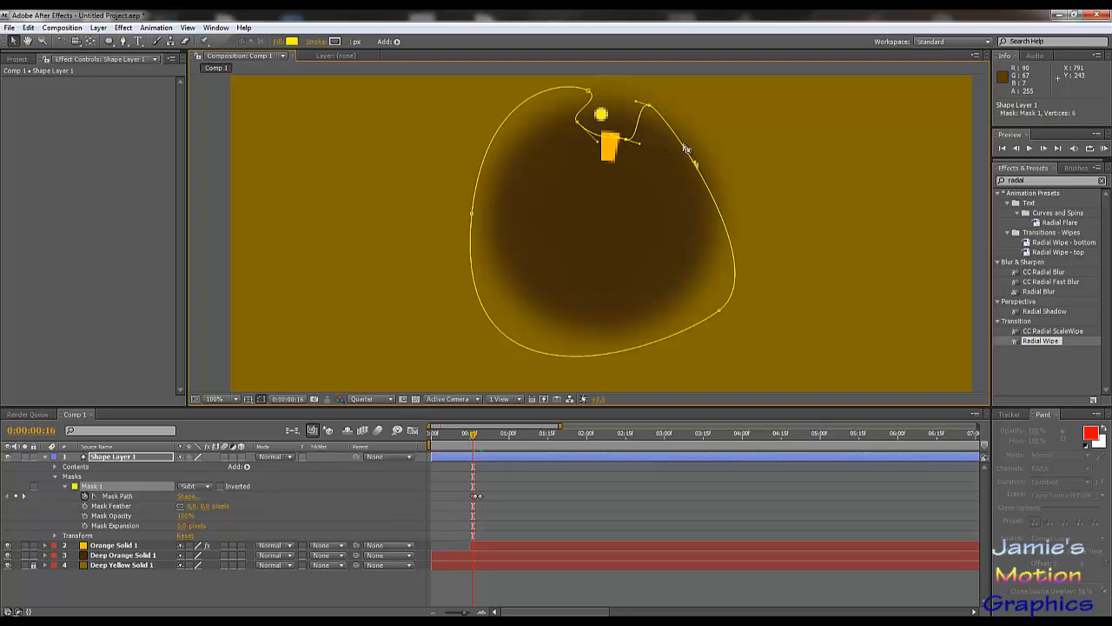
click(664, 111)
drag(665, 110, 706, 107)
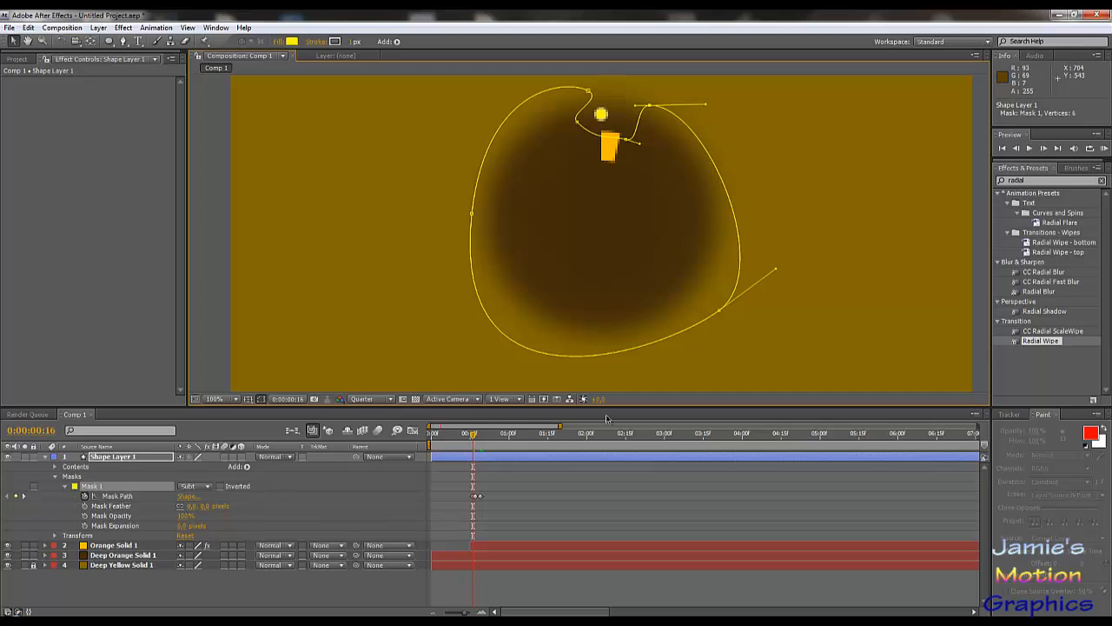
- At 0:00:00:15, pull the inner notch vertex up past the rim so Mask 1 hides every dot
drag(472, 439, 472, 440)
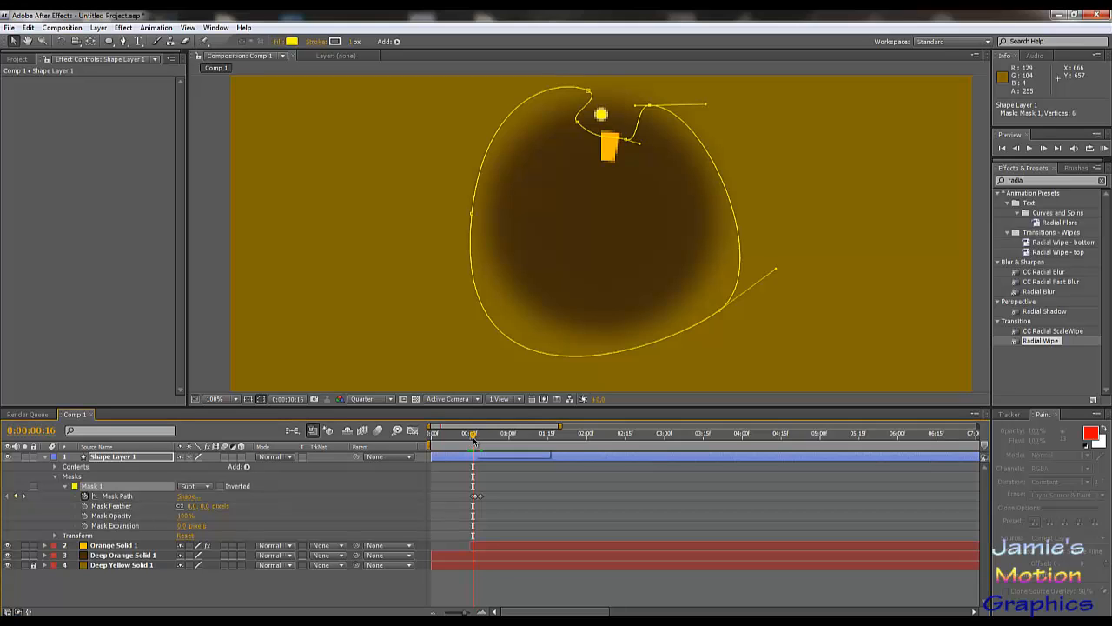
key(Page_Up)
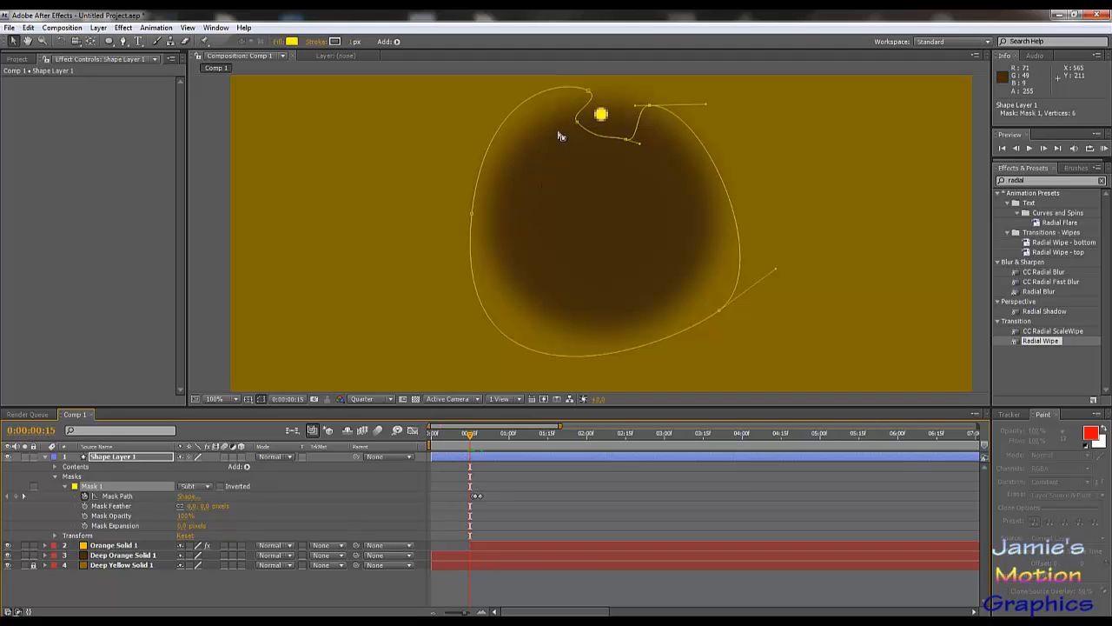
drag(560, 125, 609, 92)
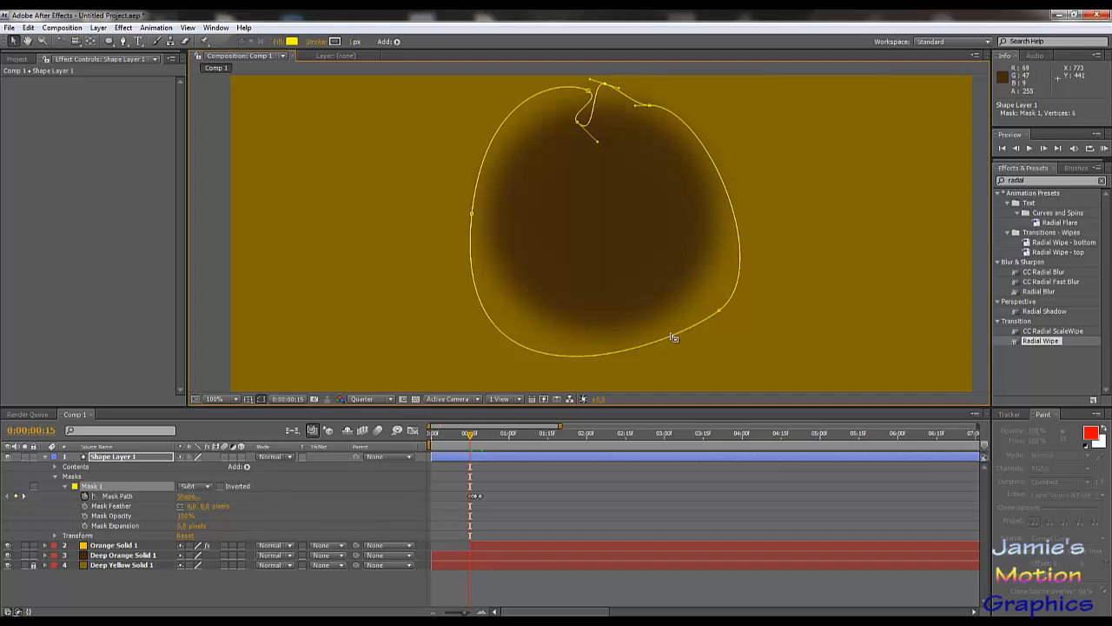
- At 0:00:00:20, shift the notch vertices of Mask 1 clockwise so only the 2 o'clock dot is exposed
key(Page_Down)
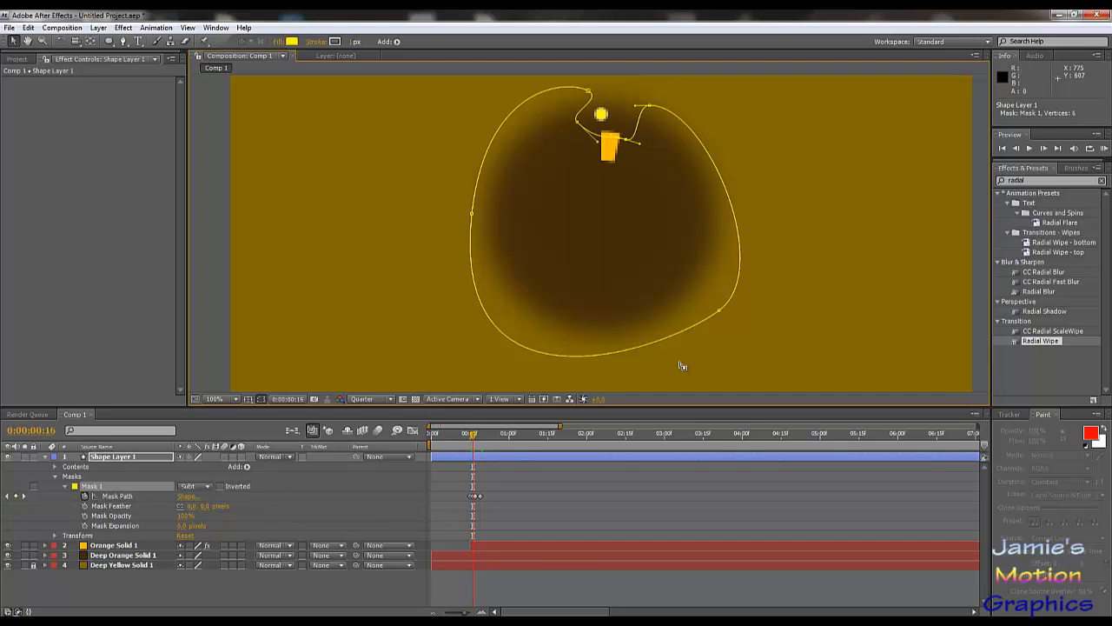
key(Page_Down)
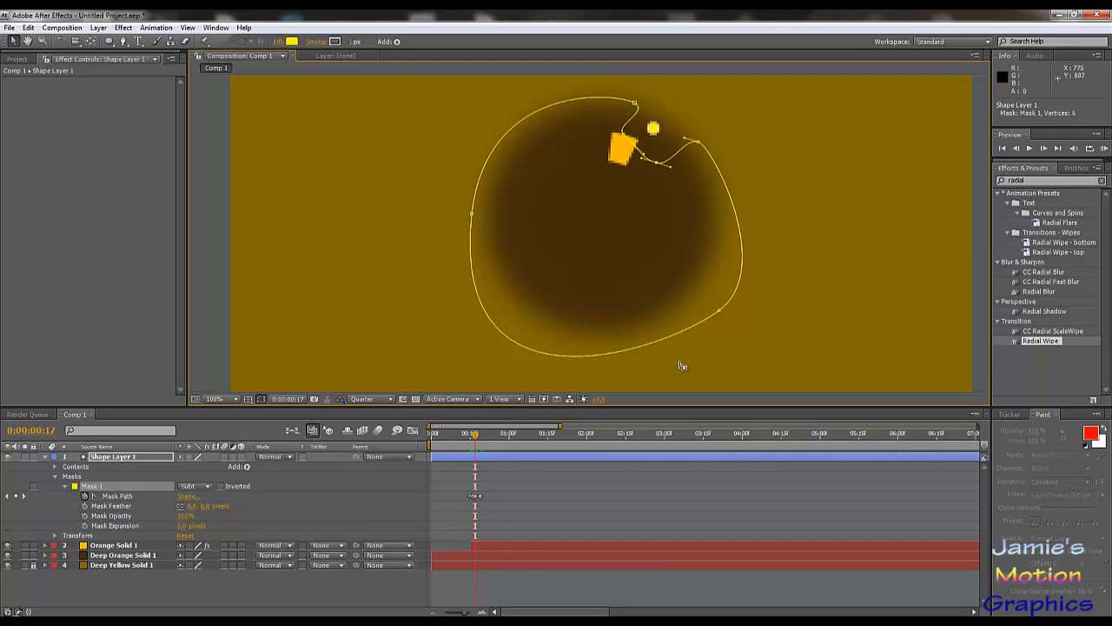
key(Page_Down)
key(Page_Down)
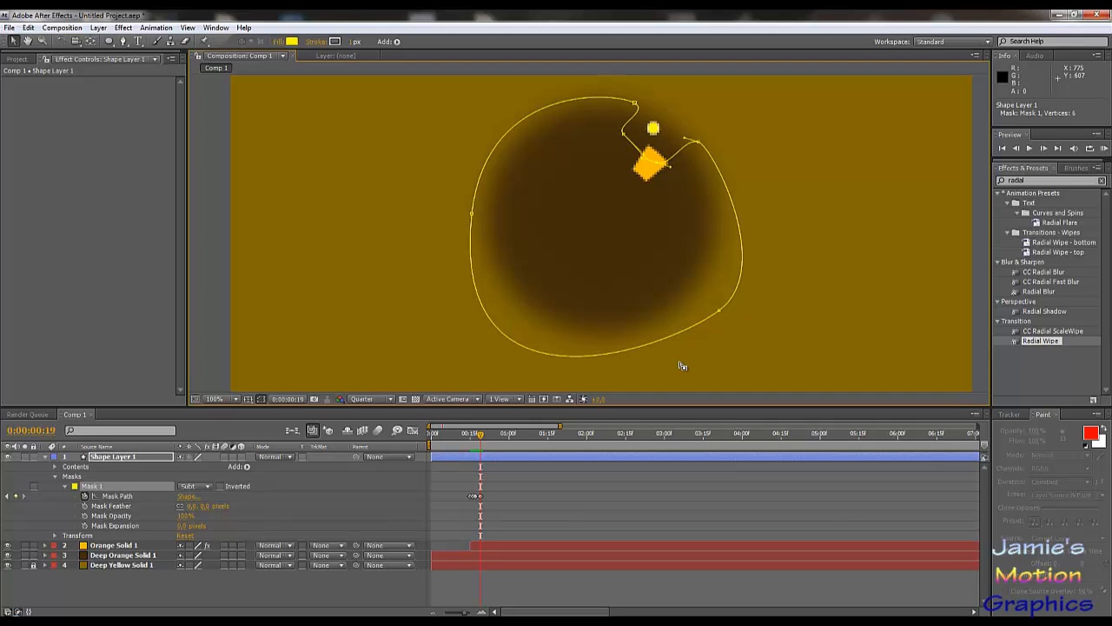
key(Page_Down)
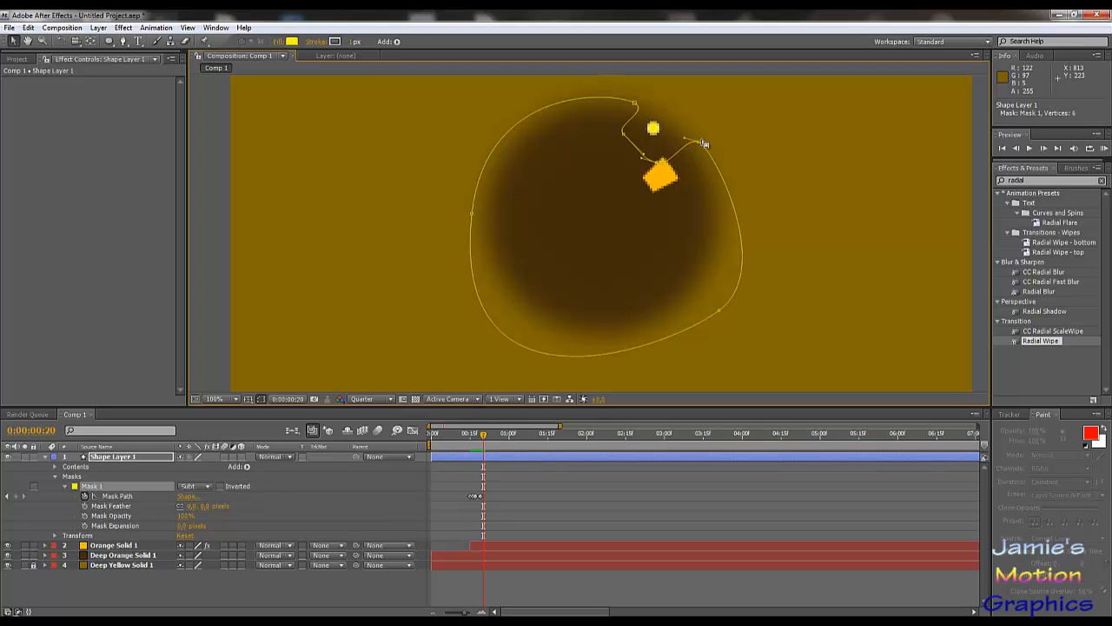
drag(700, 146, 719, 181)
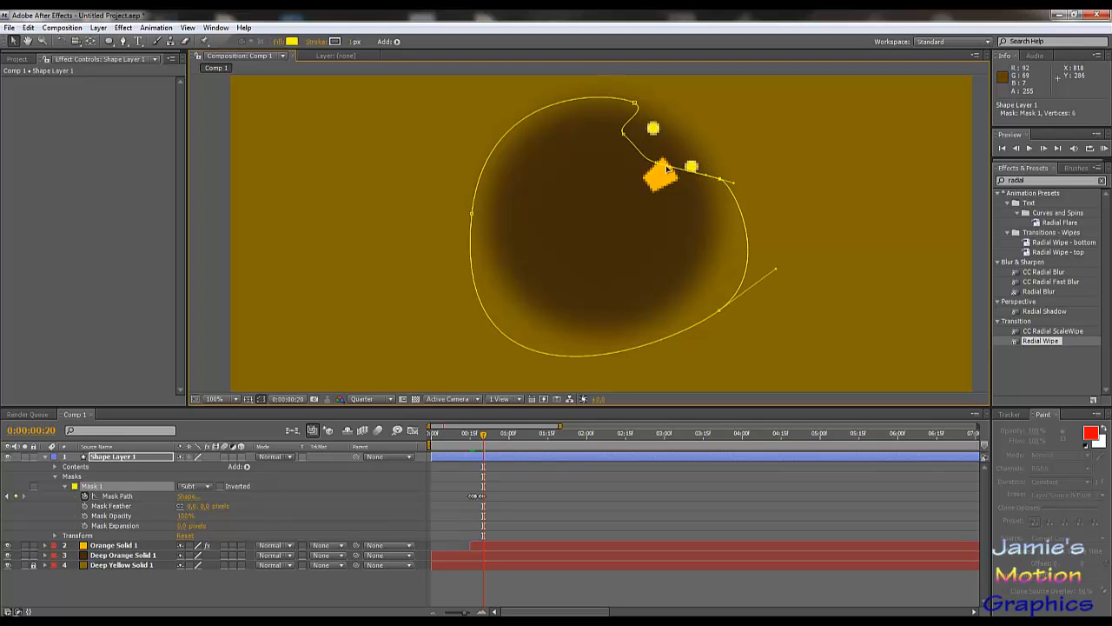
drag(656, 165, 673, 187)
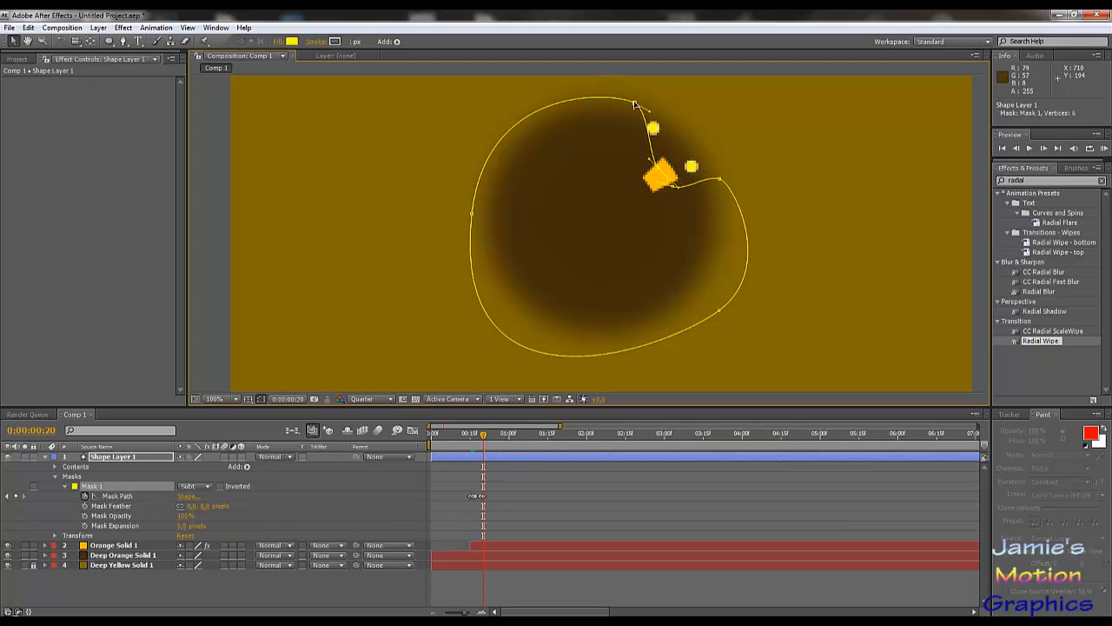
drag(636, 105, 659, 82)
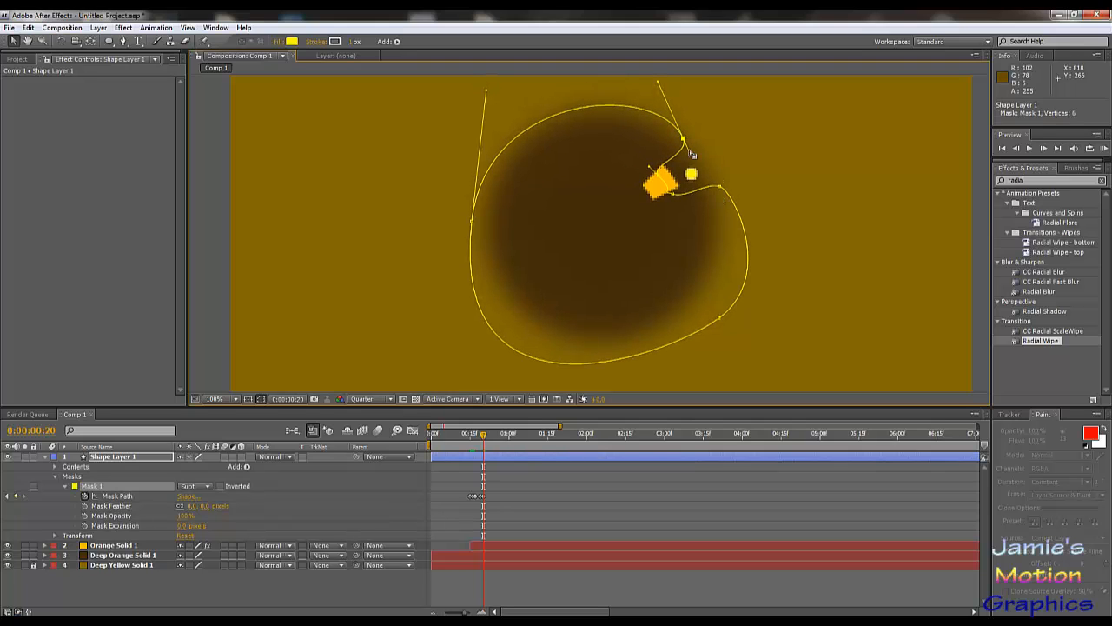
drag(689, 145, 695, 148)
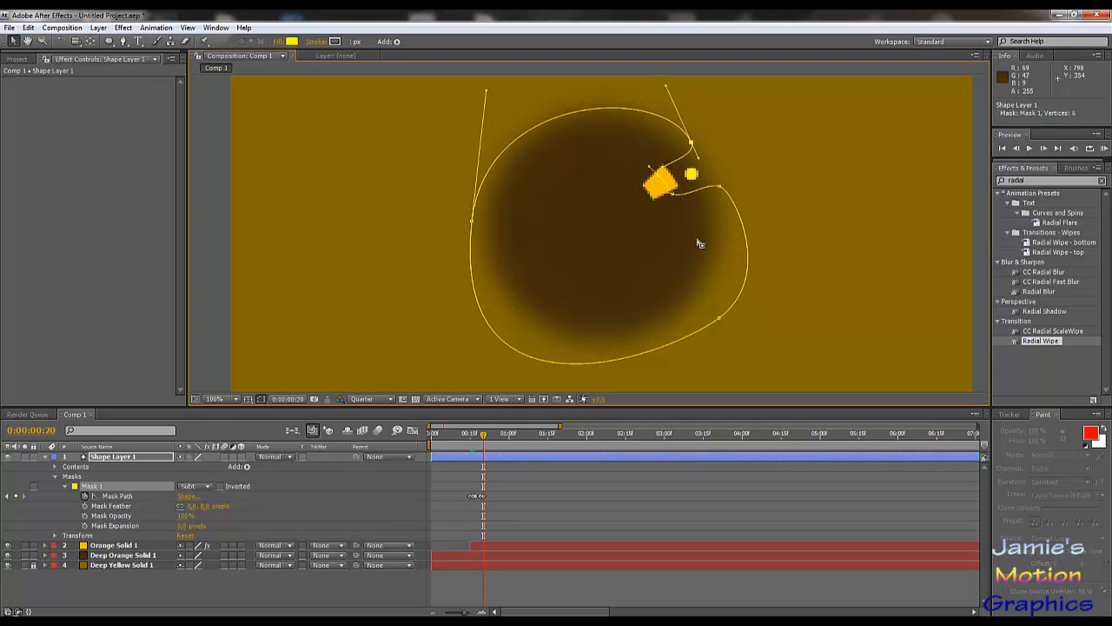
- At 0:00:00:23, move the notch vertices of Mask 1 clockwise to frame the 3 o'clock dot
key(Page_Down)
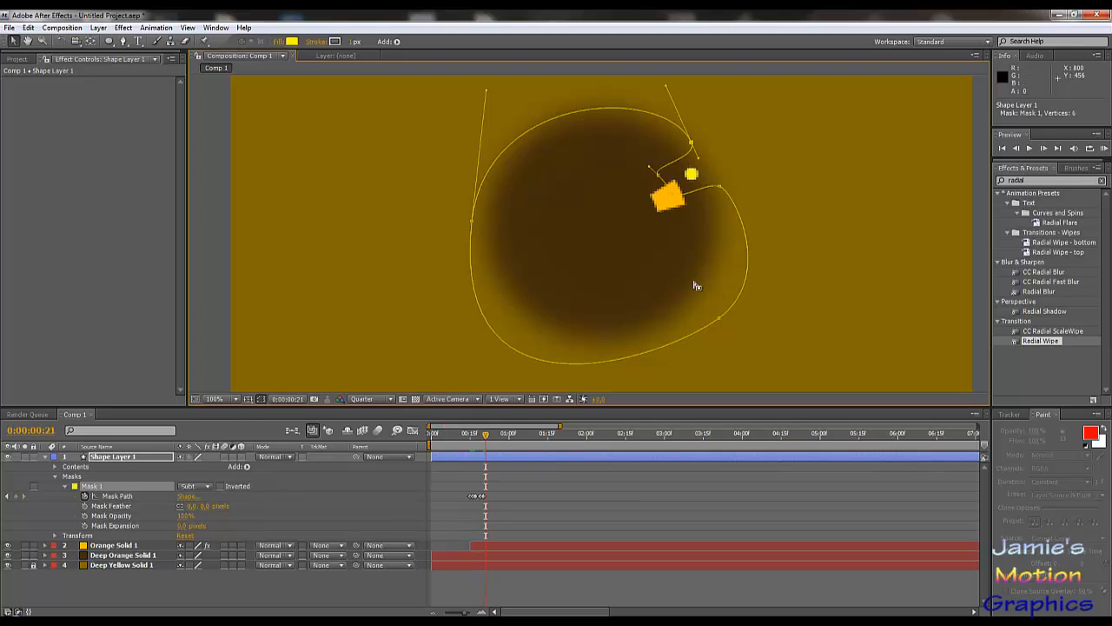
key(Page_Down)
key(Page_Down)
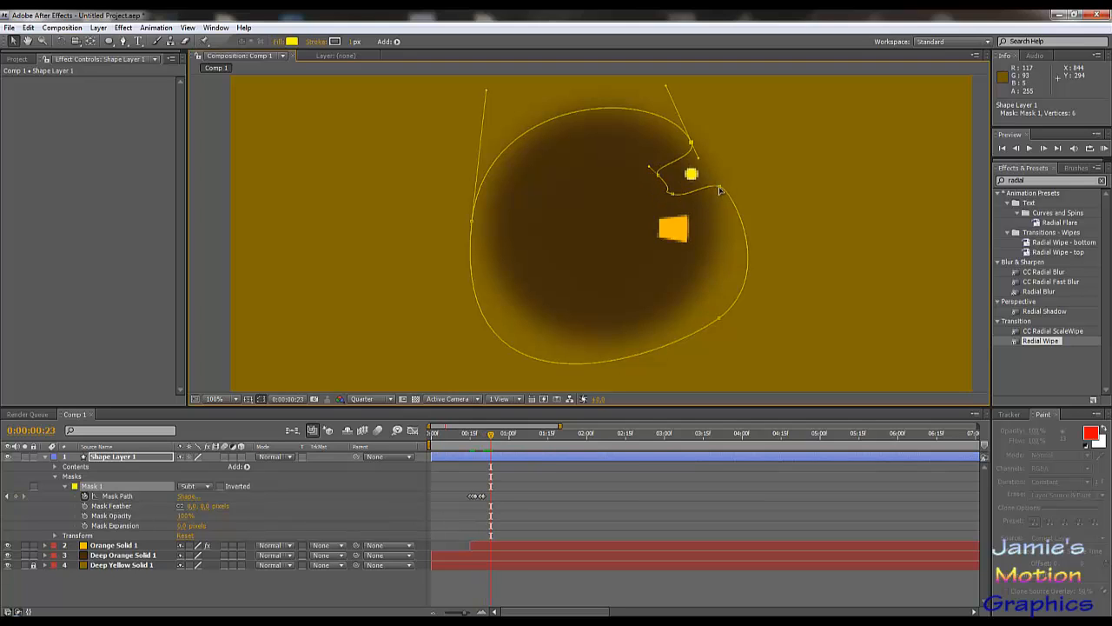
drag(719, 190, 720, 247)
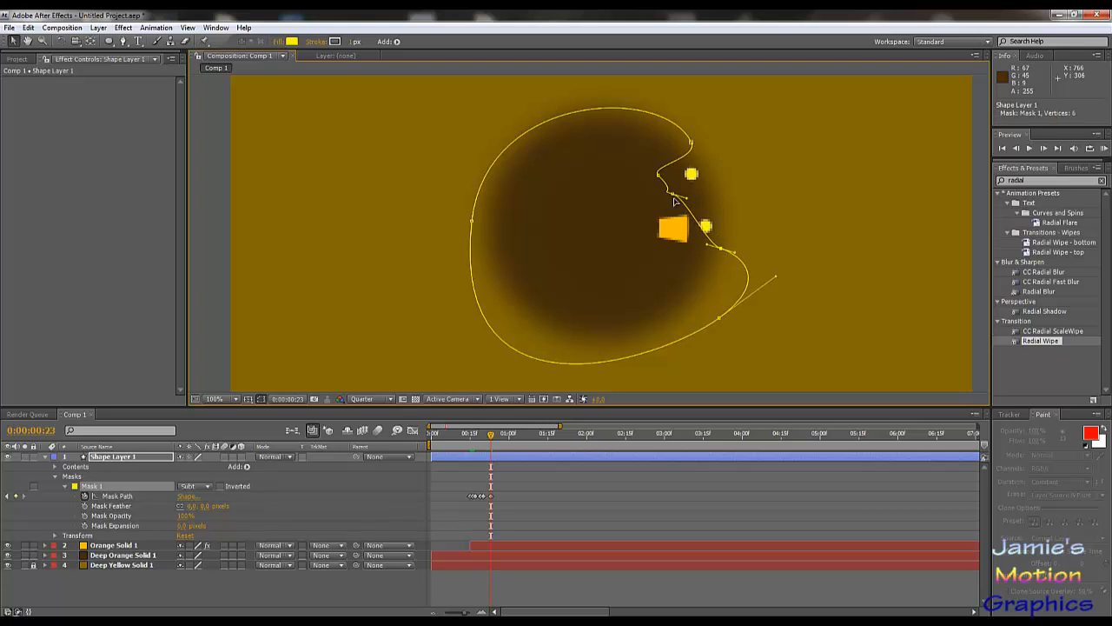
mouse_move(674, 201)
mouse_down()
mouse_move(660, 178)
mouse_move(693, 171)
mouse_move(681, 212)
mouse_up()
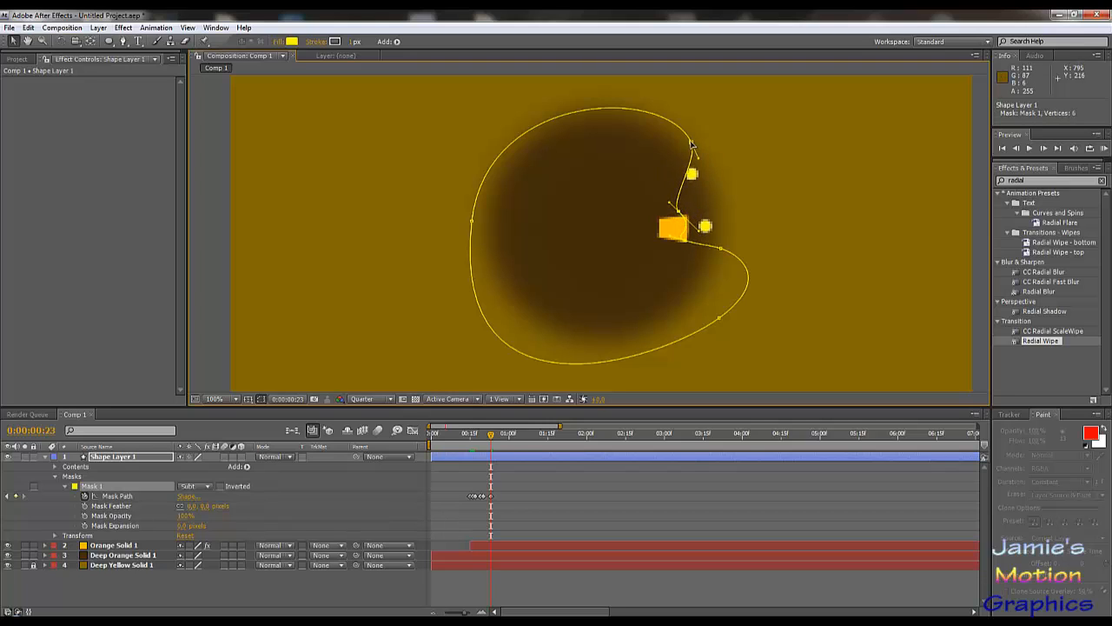
drag(693, 145, 720, 165)
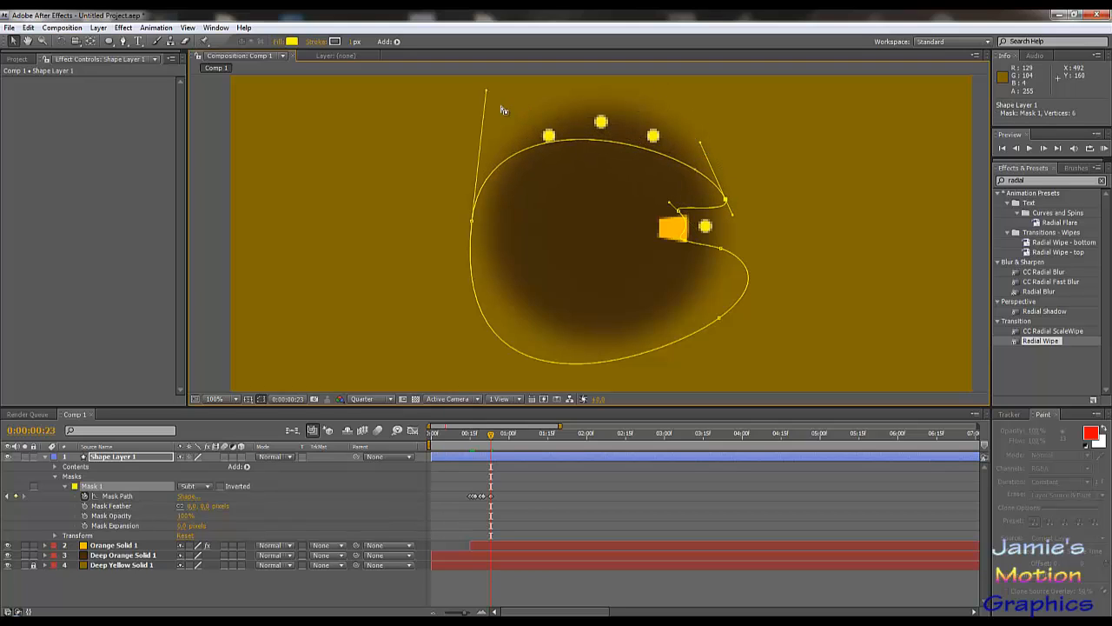
- Extend the upper handle of the mask's left vertex so the curve covers the dots along the circle's top again
drag(487, 93, 557, 76)
scroll(644, 187, down, 2)
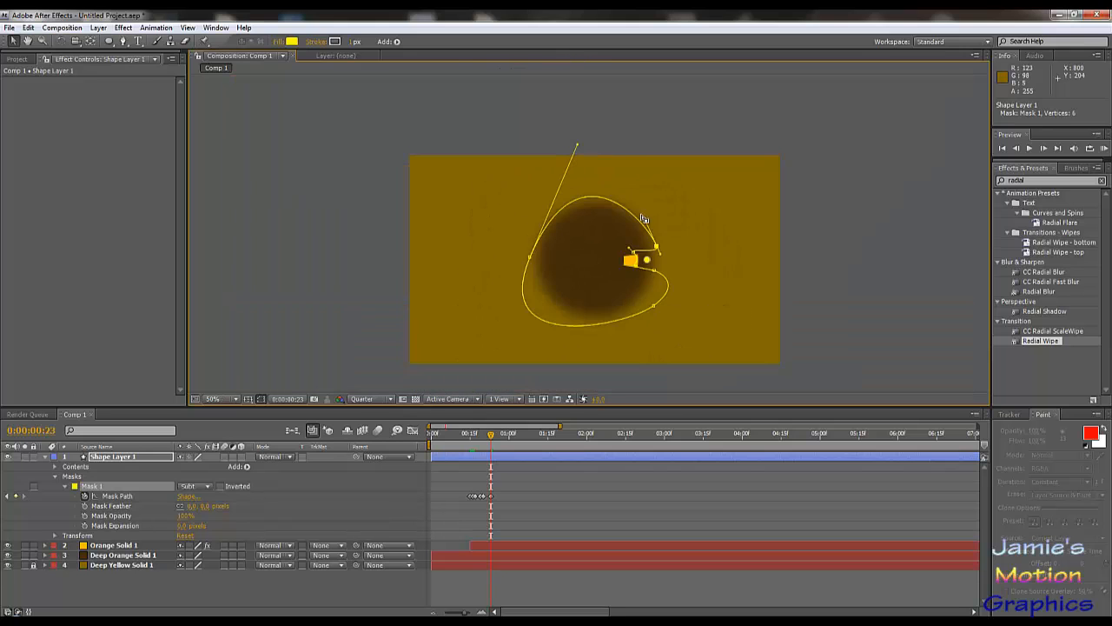
scroll(652, 254, up, 2)
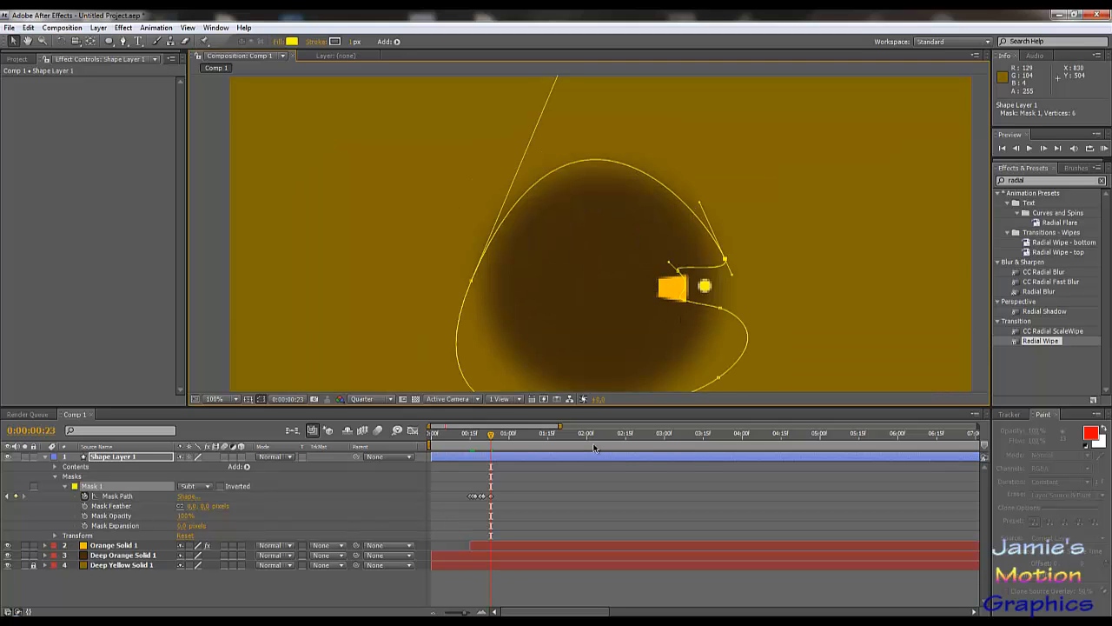
- Move the 0:00:00:23 Mask Path keyframe one frame earlier to 0:00:00:22
key(Page_Up)
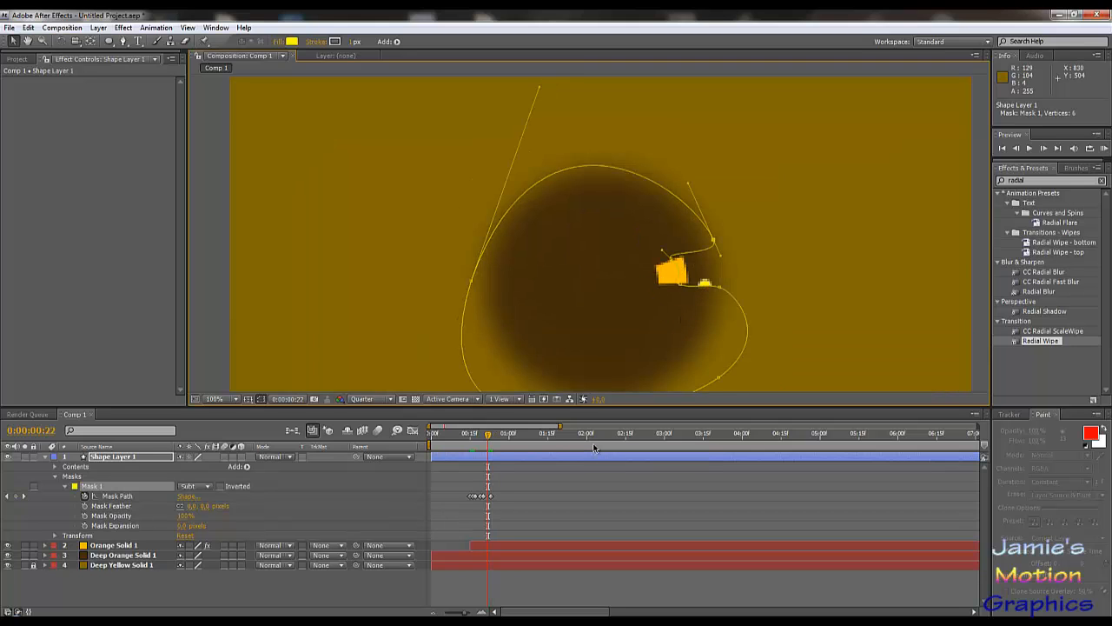
key(Page_Up)
key(Page_Down)
click(489, 496)
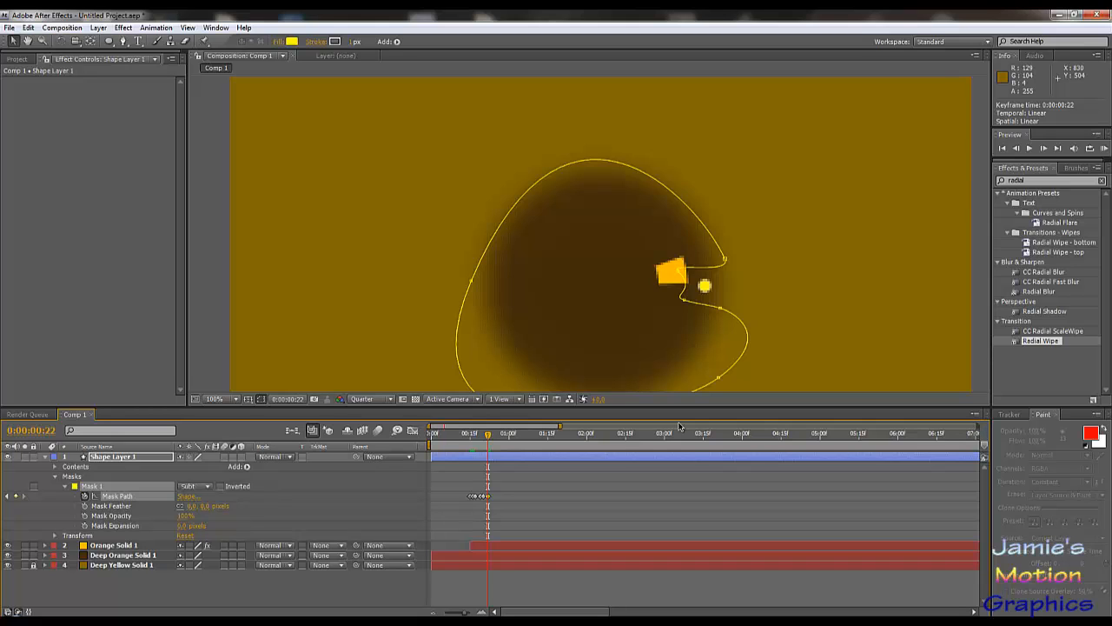
- Paste a copy of the 0:00:00:22 Mask Path keyframe at 0:00:00:24 to hold the 3 o'clock notch
drag(561, 427, 460, 429)
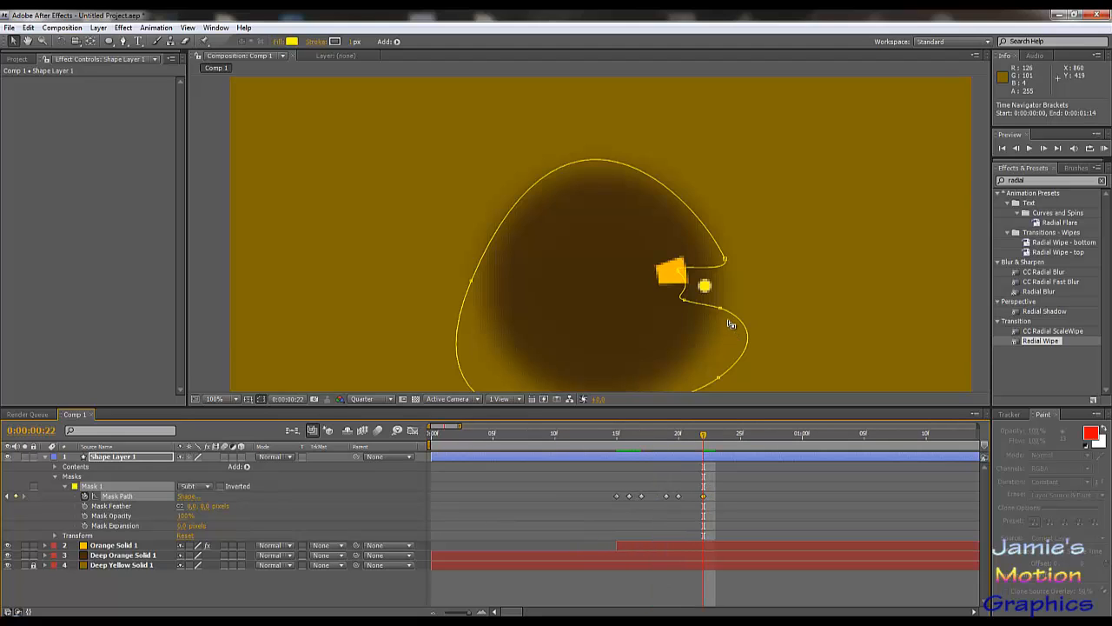
key(Page_Down)
key(Page_Down)
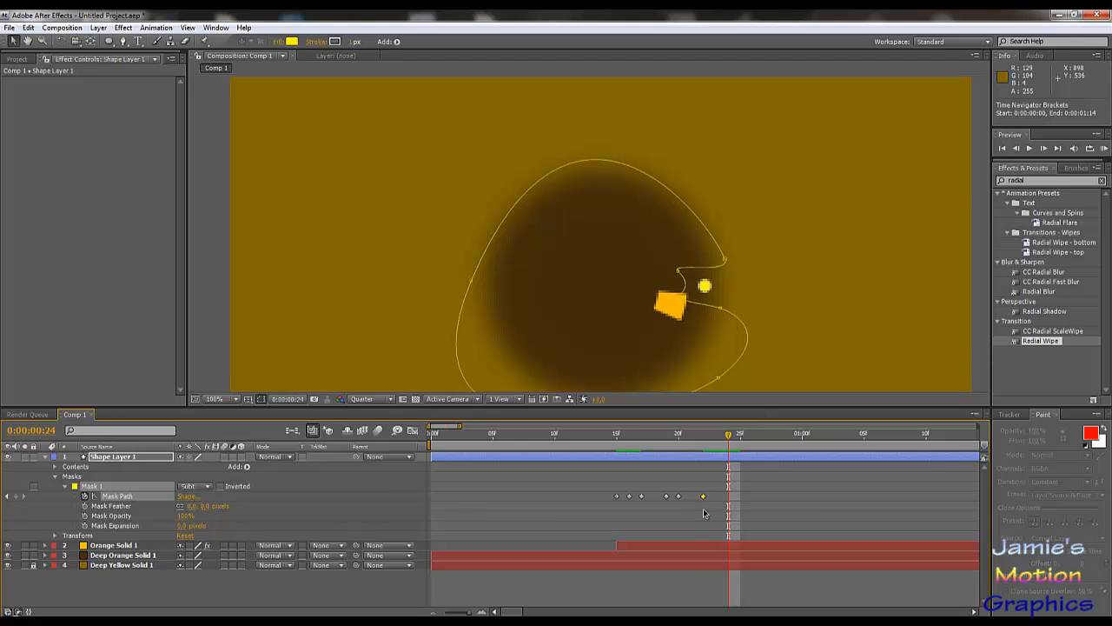
key(ctrl+v)
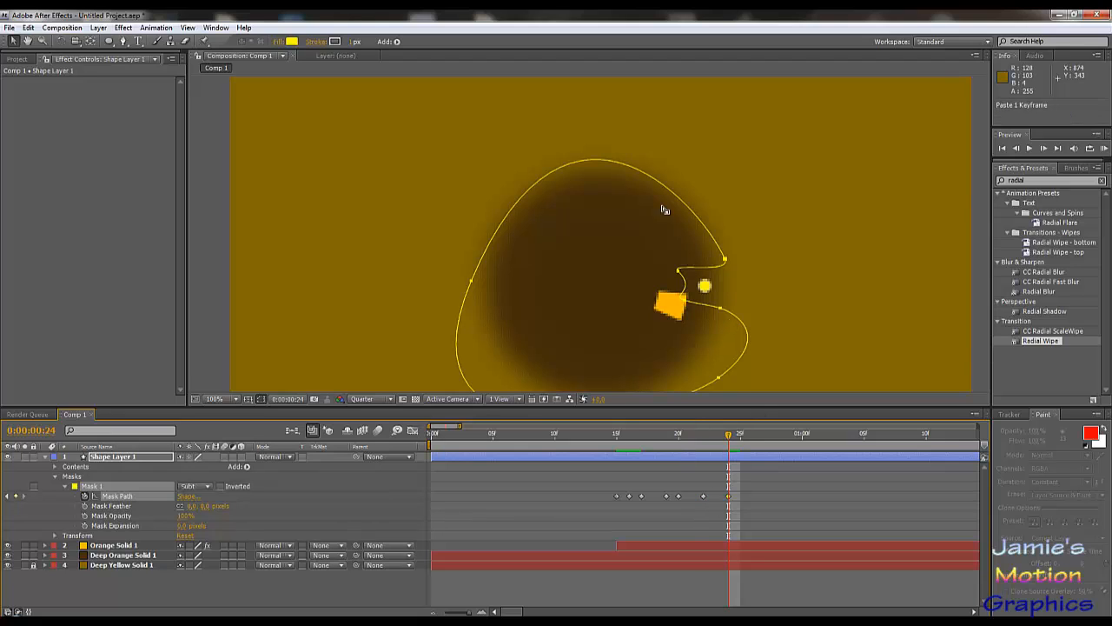
- Check the mask between frames 20 and 25, and move the 0:00:00:20 Mask Path keyframe to 0:00:00:21
click(703, 496)
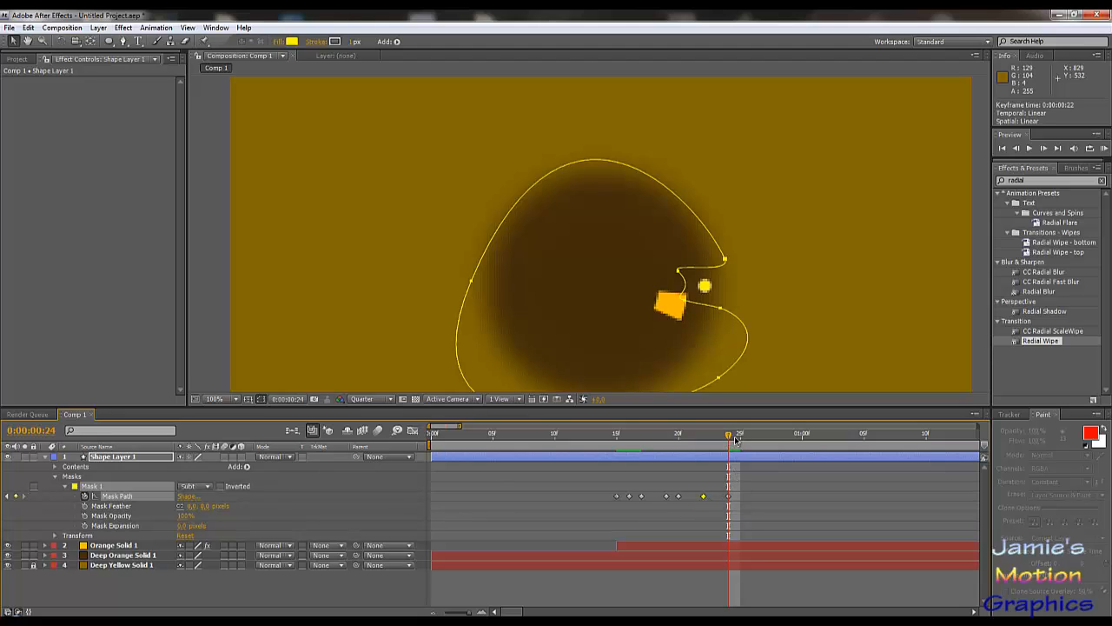
drag(735, 440, 737, 441)
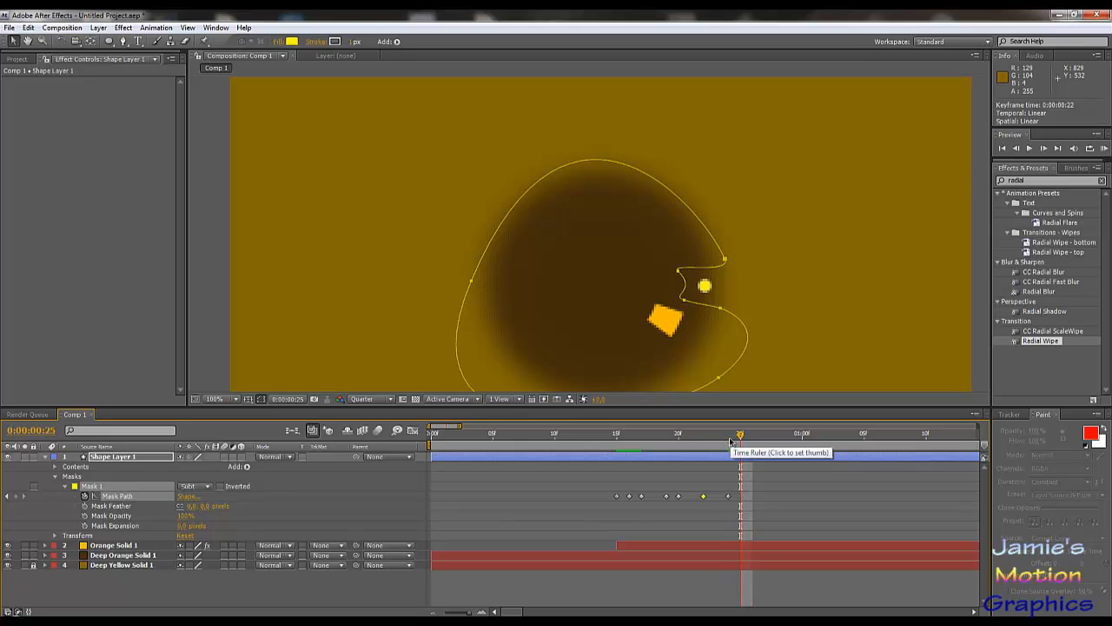
drag(724, 440, 691, 441)
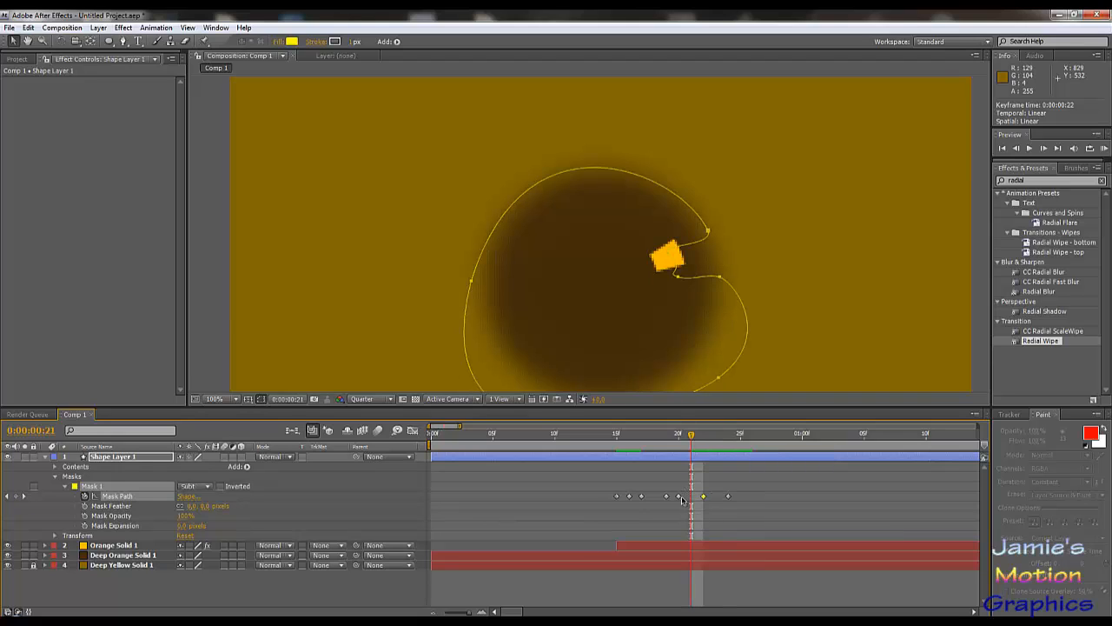
mouse_move(693, 437)
mouse_down()
mouse_move(683, 439)
mouse_move(705, 449)
mouse_move(681, 452)
mouse_up()
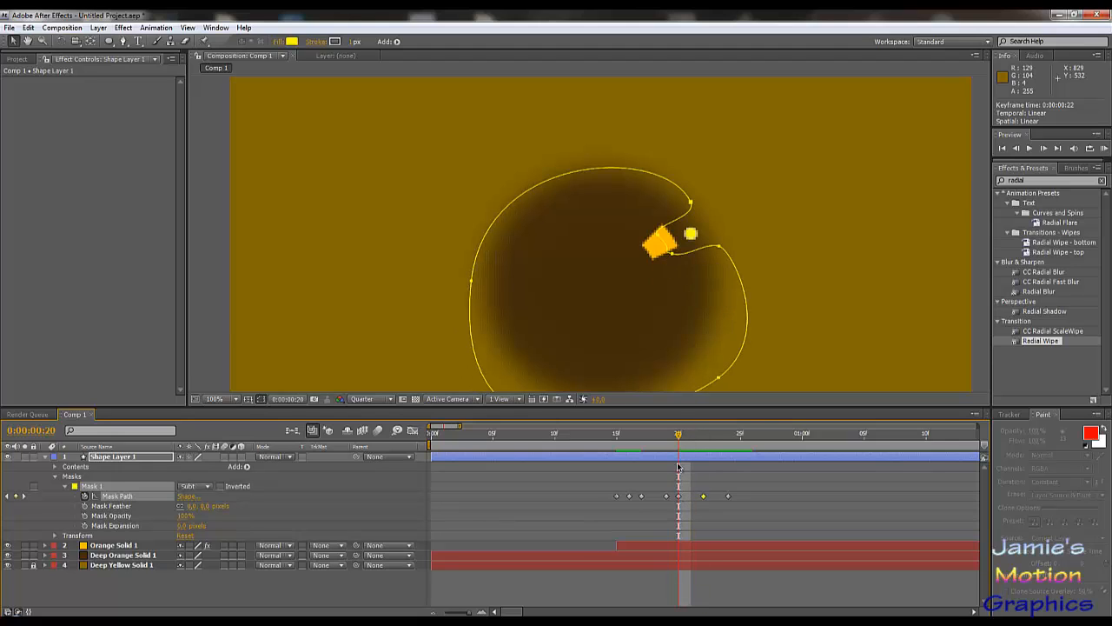
key(k)
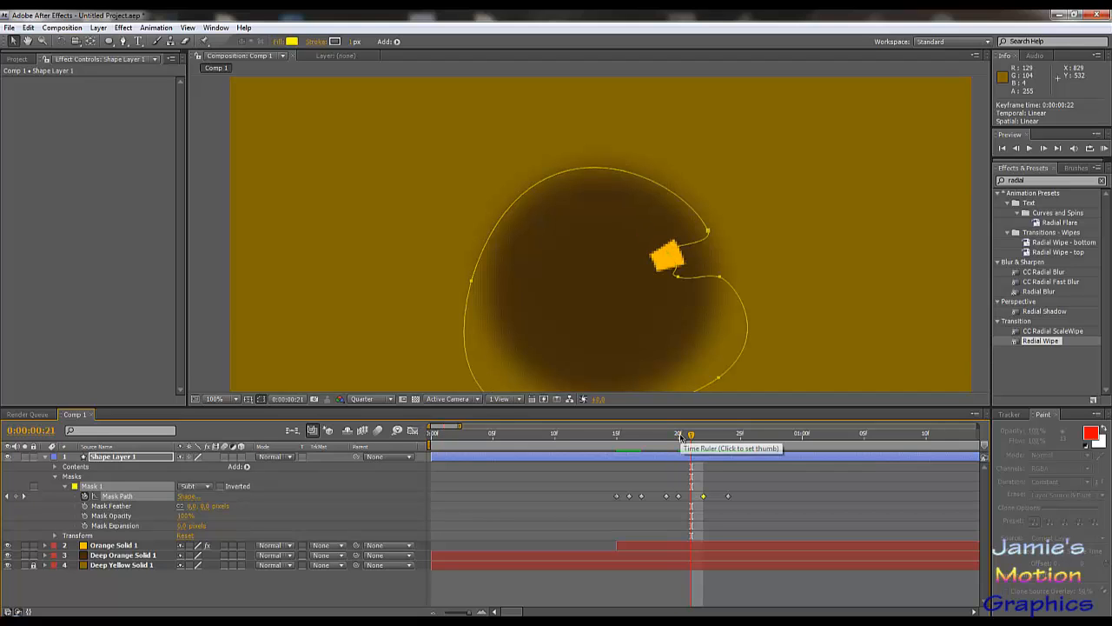
key(Page_Up)
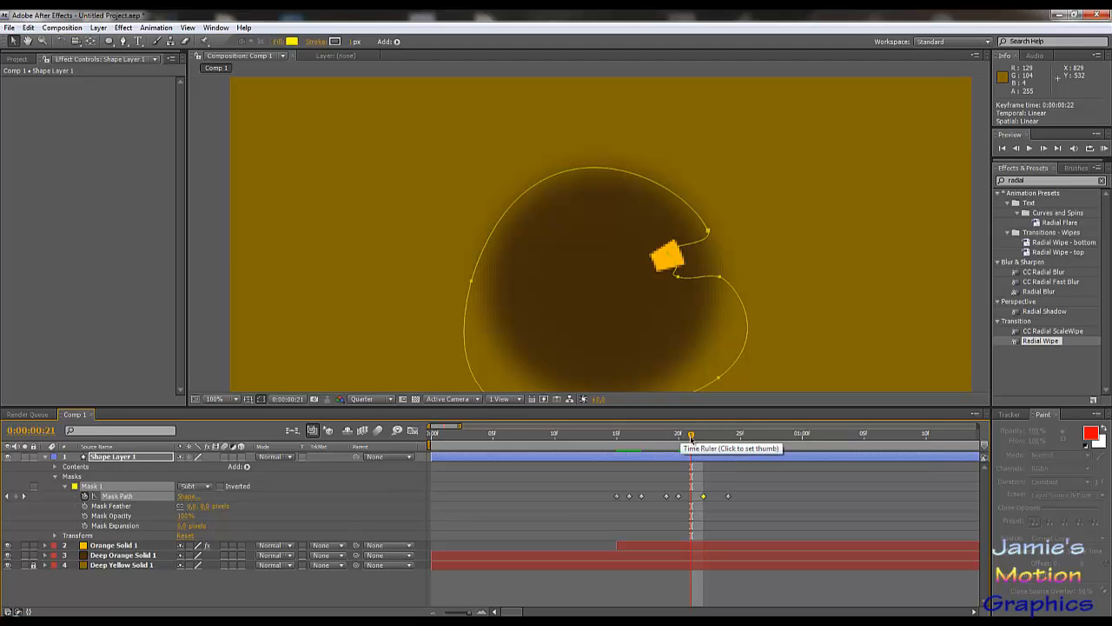
drag(679, 496, 690, 501)
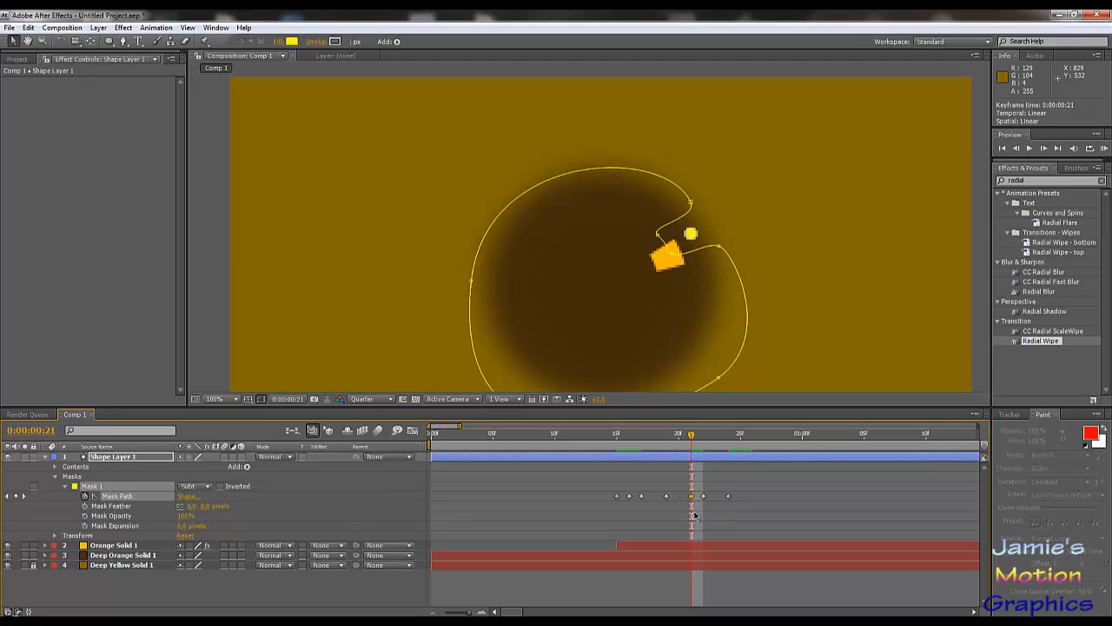
- Step through frames 19 to 22 to check how the mask notch moves between the 1 o'clock, 2 o'clock and 3 o'clock dots
key(Page_Up)
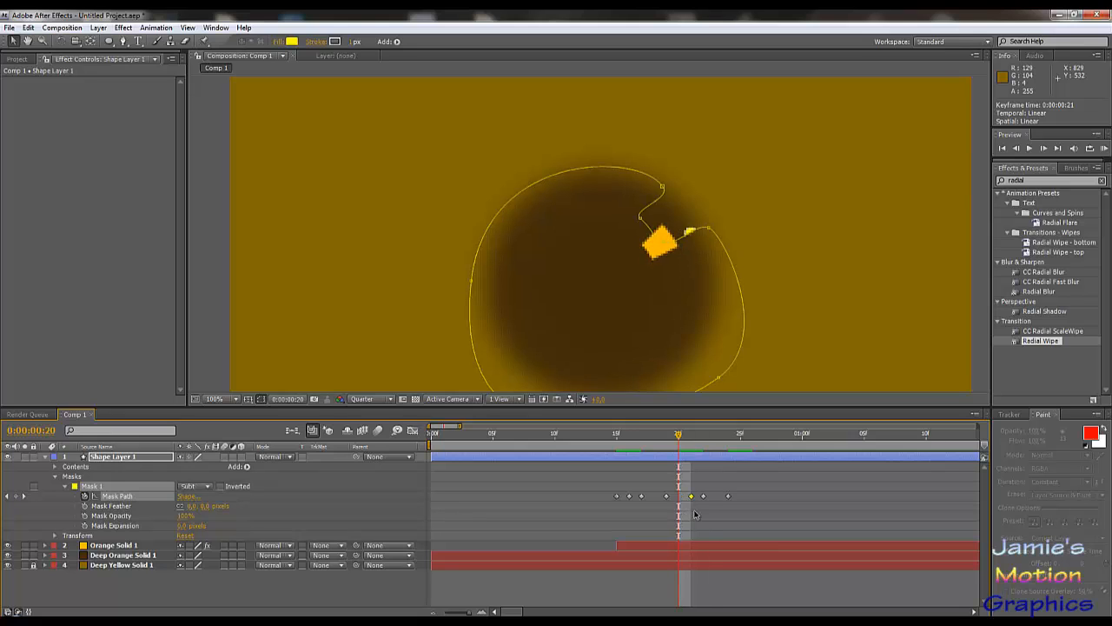
key(Page_Down)
key(Page_Up)
key(Page_Up)
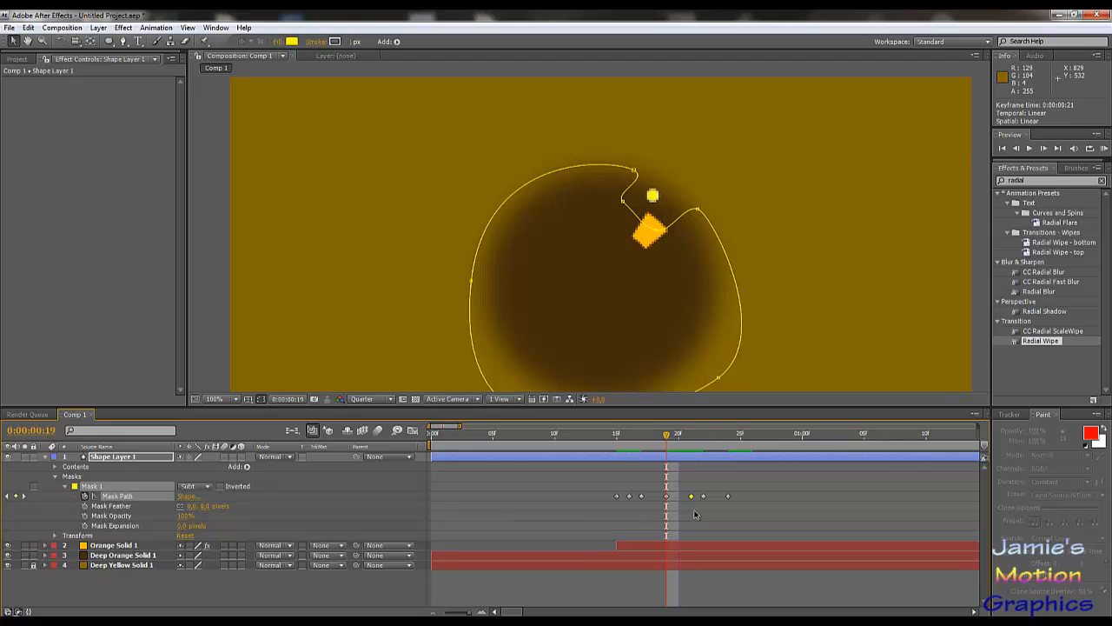
key(Page_Down)
key(Page_Down)
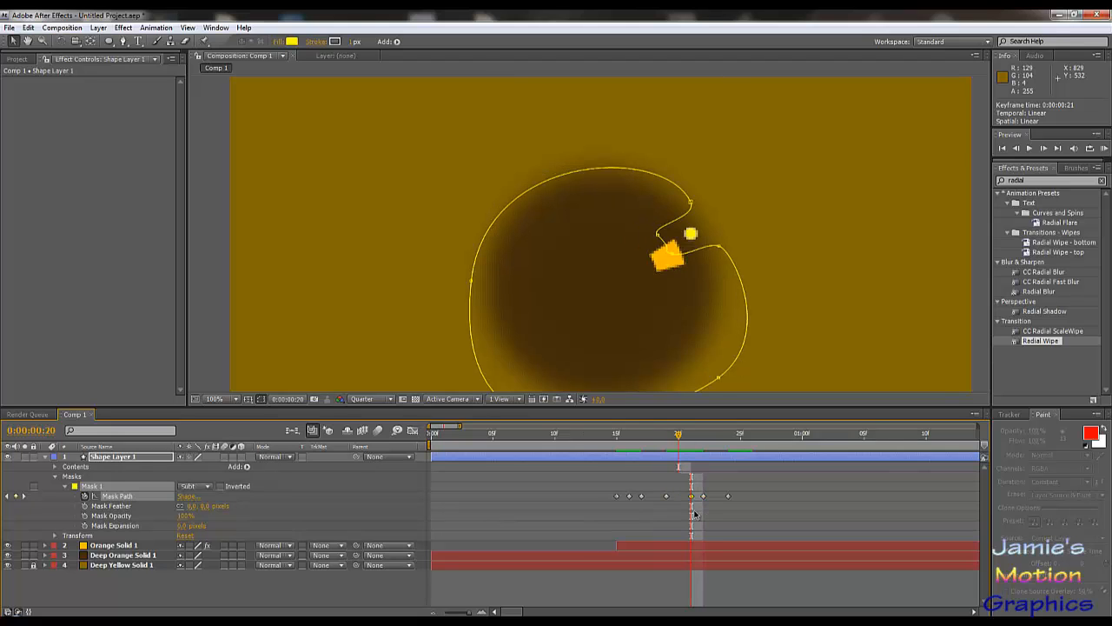
key(Page_Up)
key(Page_Down)
key(Page_Down)
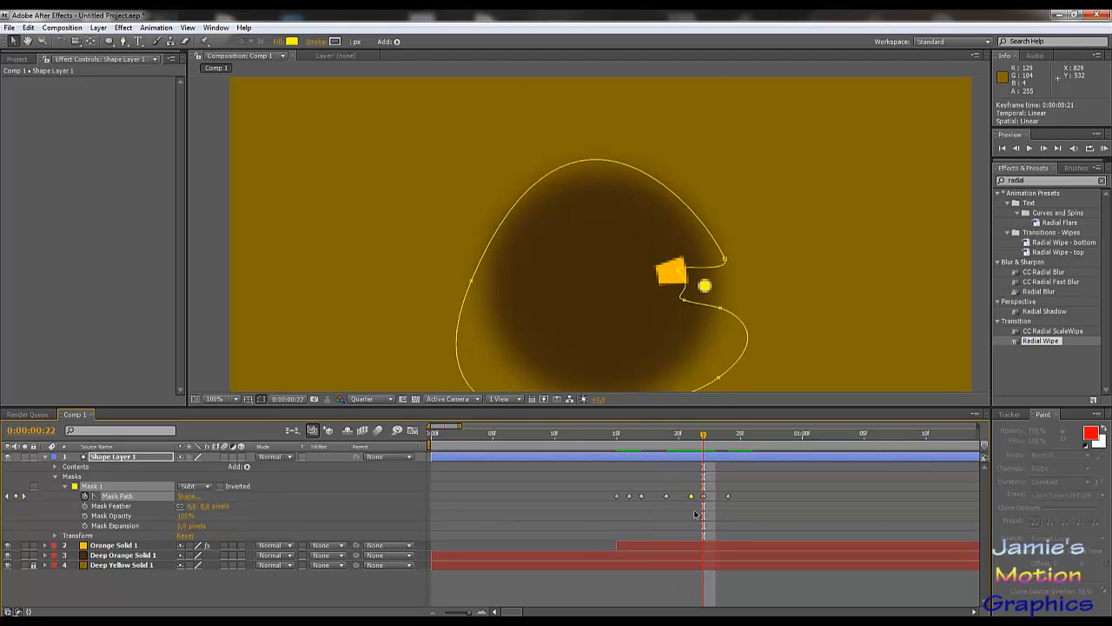
key(Page_Up)
key(Page_Up)
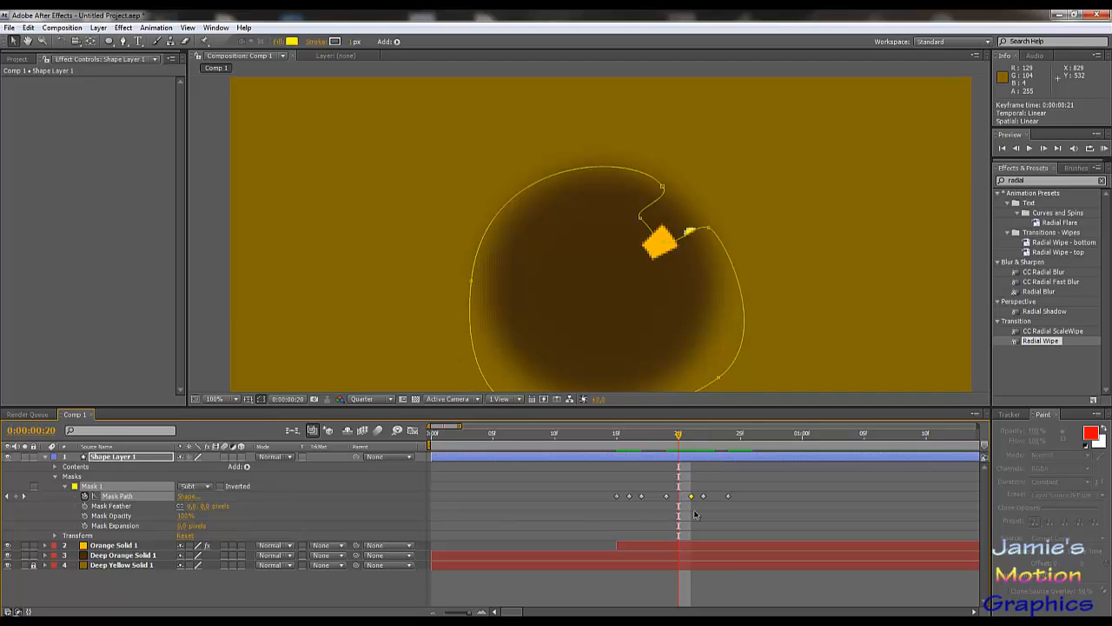
- Paste a copy of the 0:00:00:21 Mask Path keyframe at 0:00:00:20 so the 2 o'clock notch starts one frame earlier
key(Page_Up)
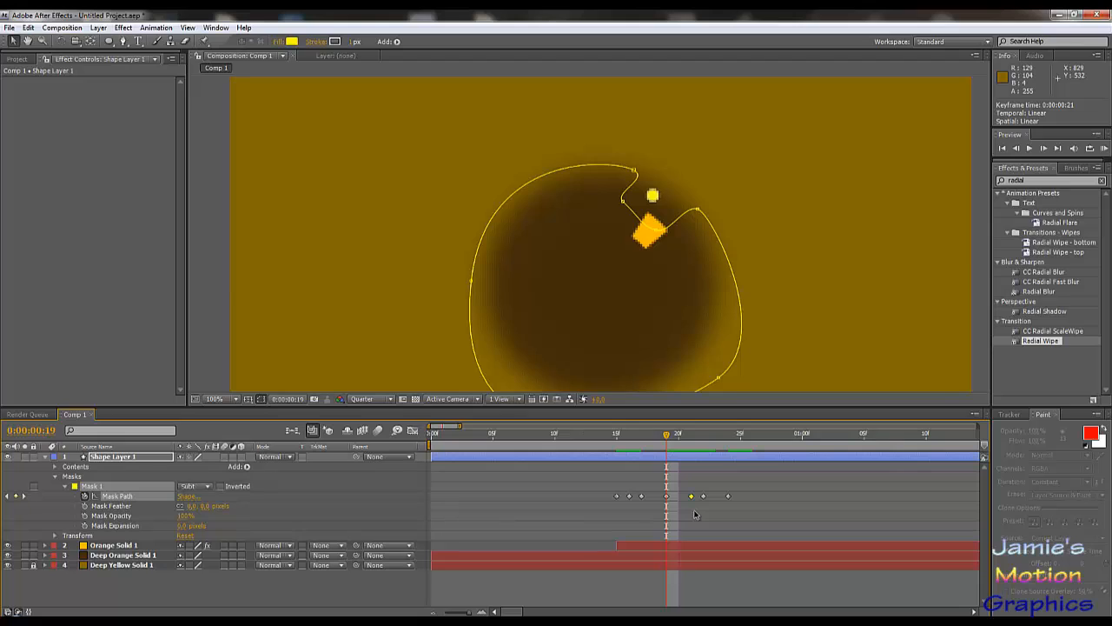
key(Page_Down)
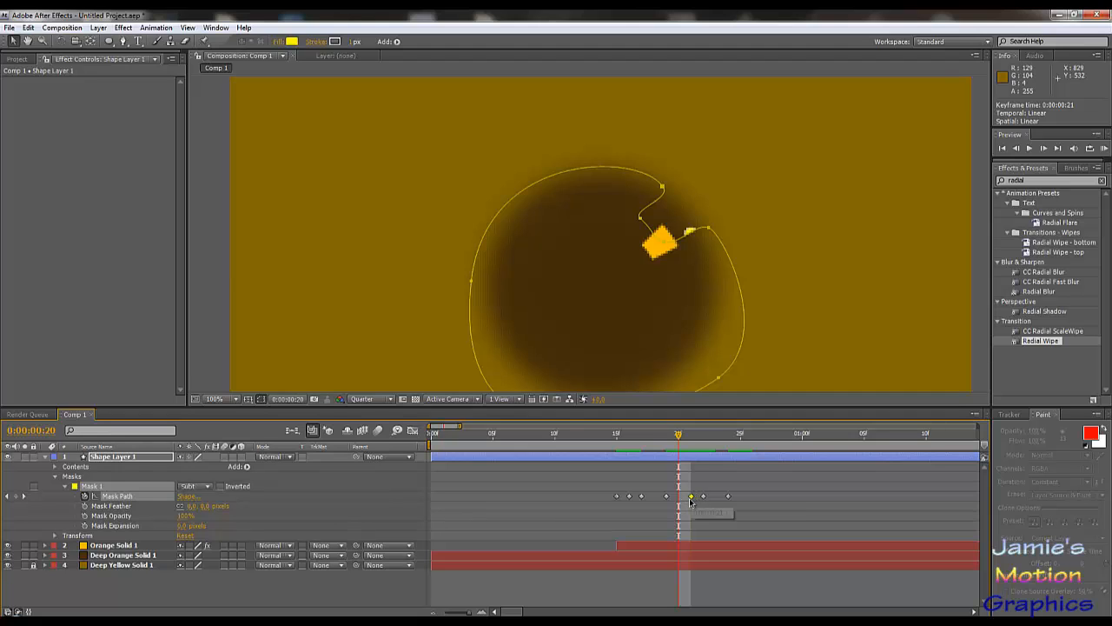
key(ctrl+v)
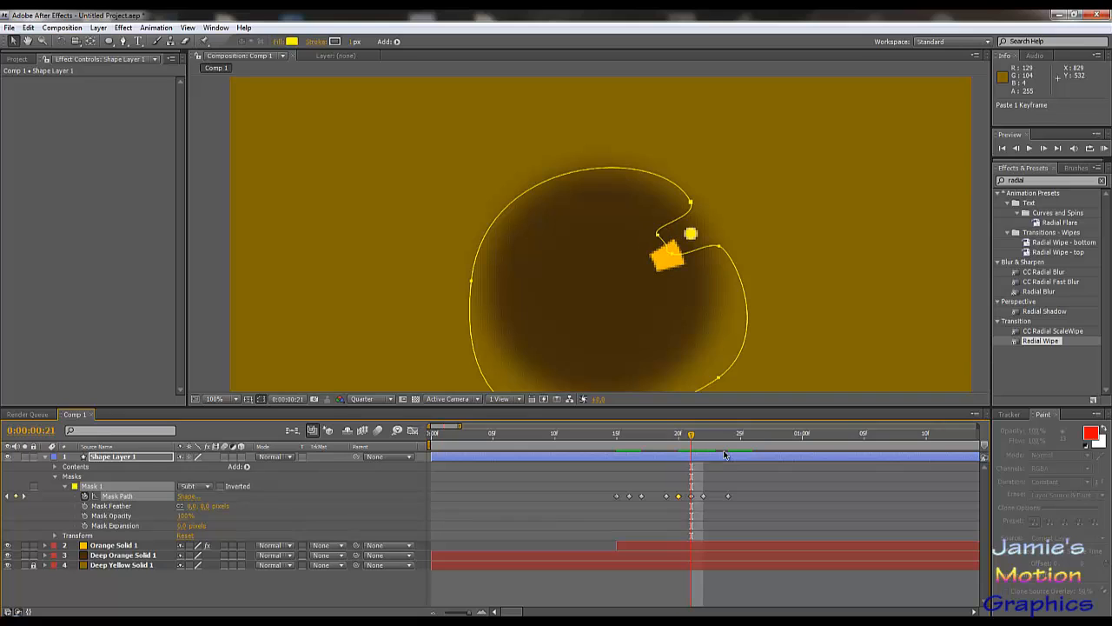
- Step through frames 16 to 24 to check that the mask reveals one dot at a time beside the rotating orange segment
key(Page_Up)
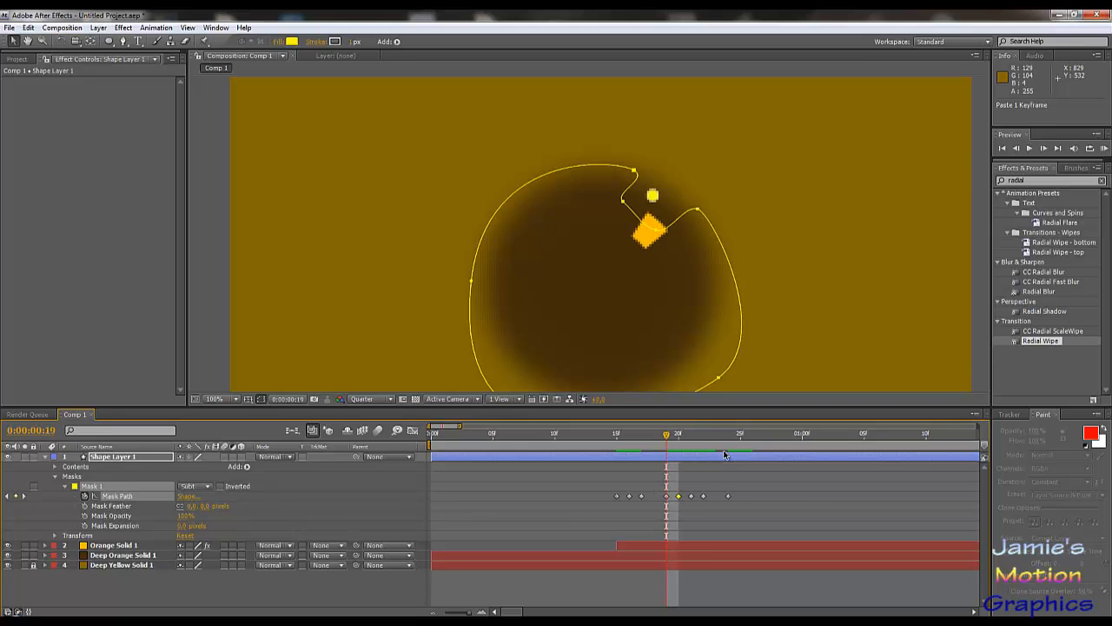
key(Page_Up)
key(Page_Up)
key(Page_Up)
key(Page_Up)
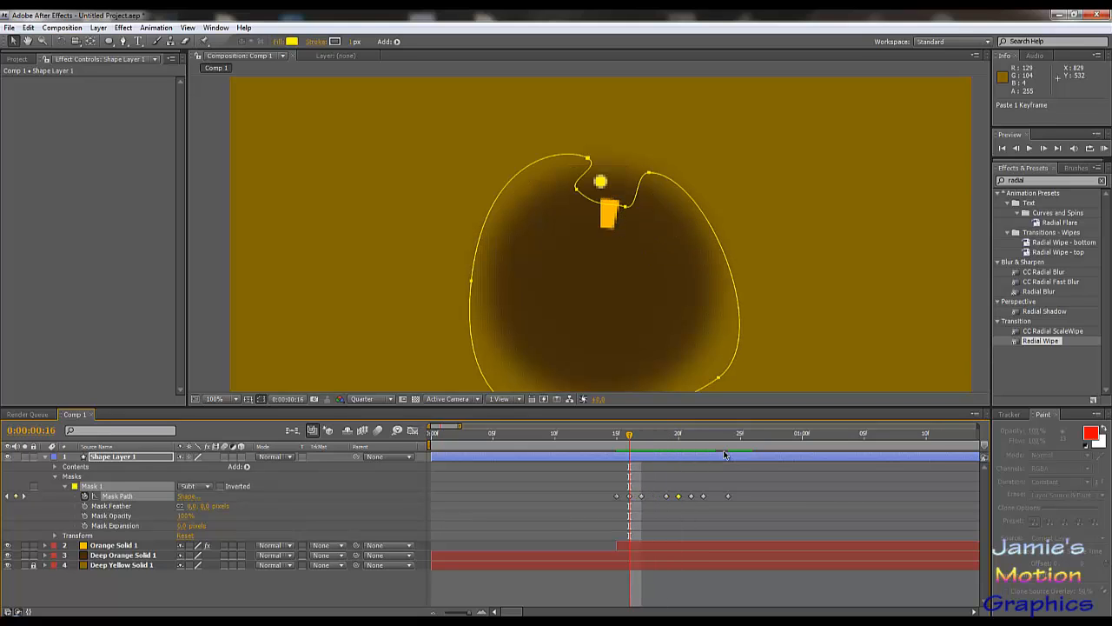
key(Page_Down)
key(Page_Down)
key(Page_Down)
key(Page_Down)
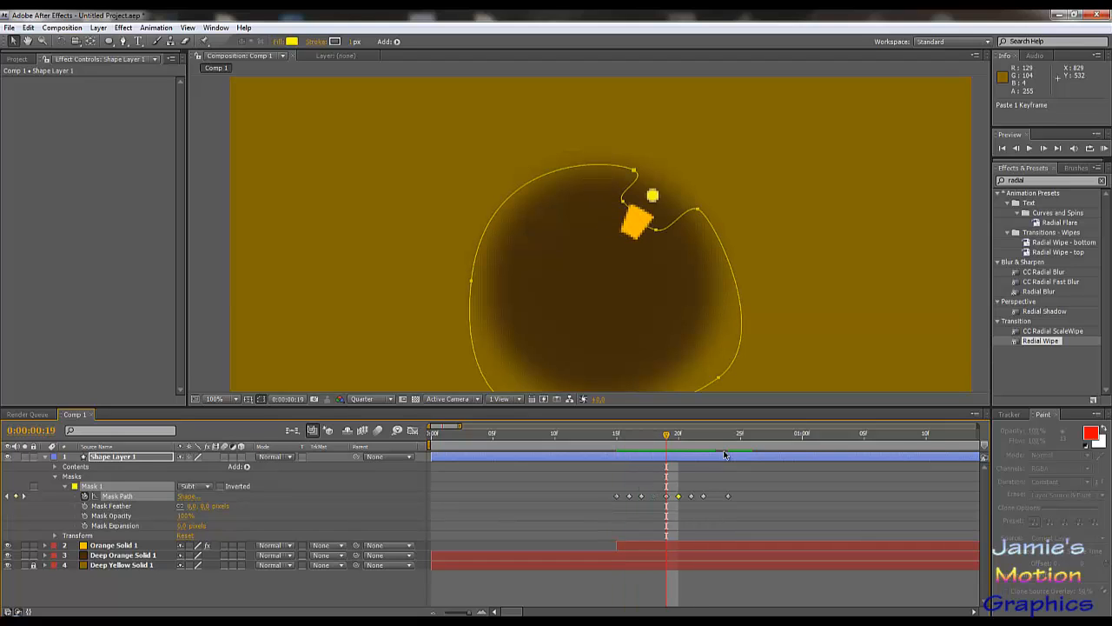
key(Page_Down)
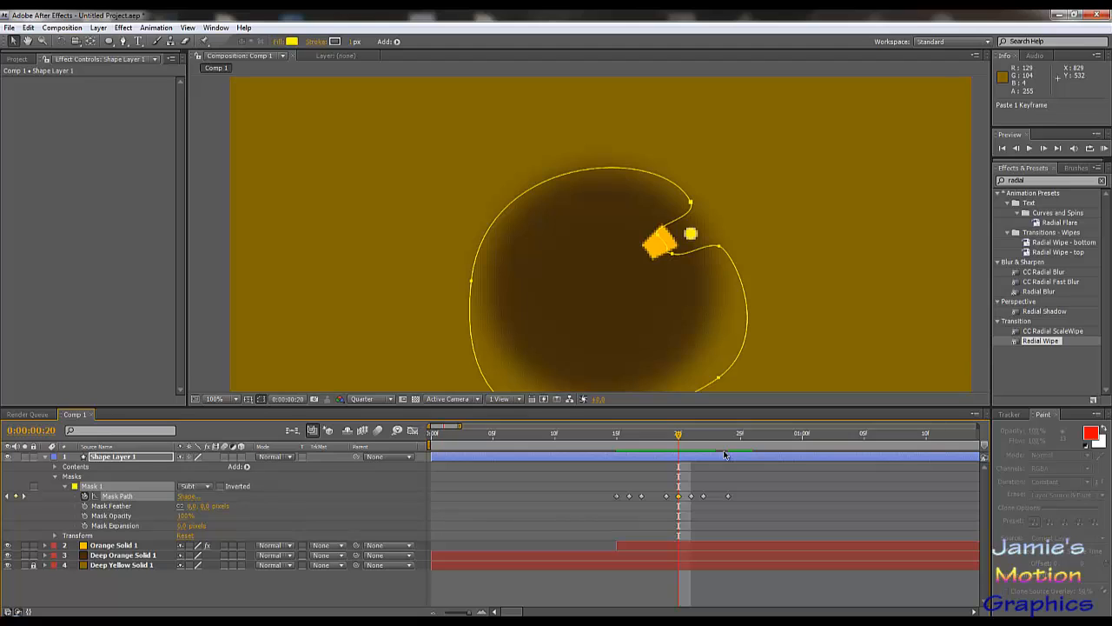
key(Page_Down)
key(Page_Down)
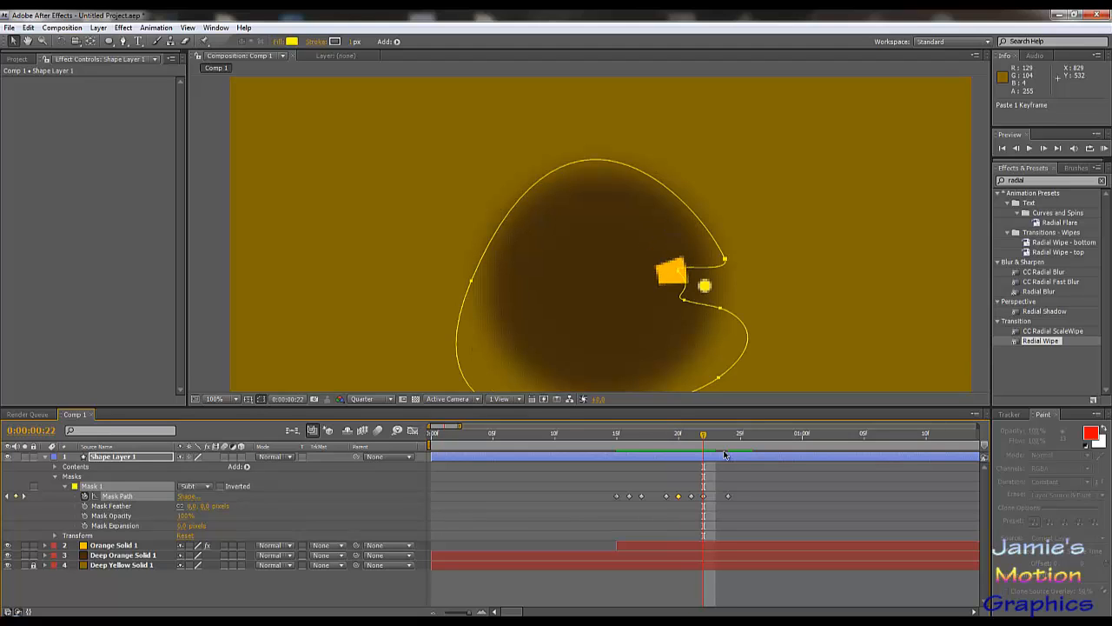
key(Page_Down)
key(Page_Down)
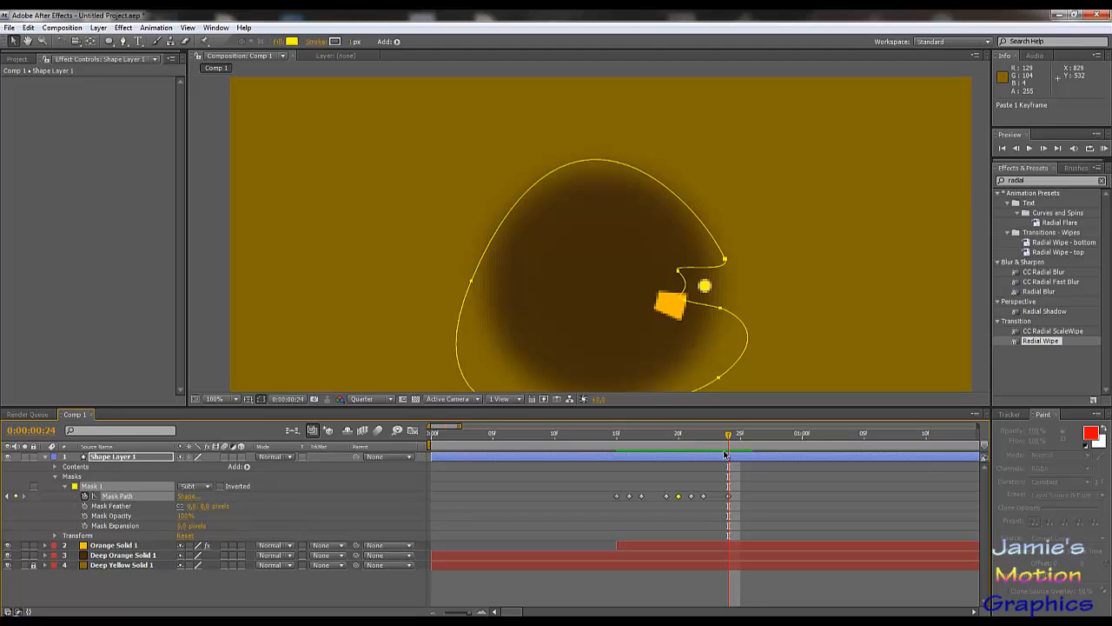
- At 0:00:00:25, move the notch's vertices around the 4 o'clock dot and shift the mask's lower-right vertex along below the circle
key(Page_Down)
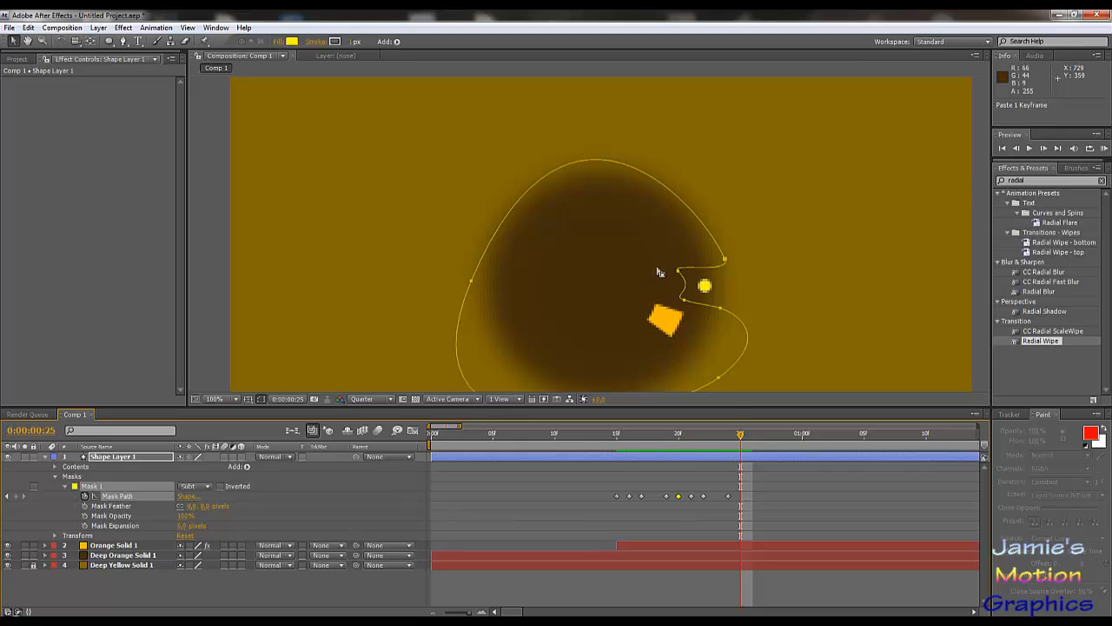
drag(663, 256, 675, 353)
drag(720, 309, 697, 371)
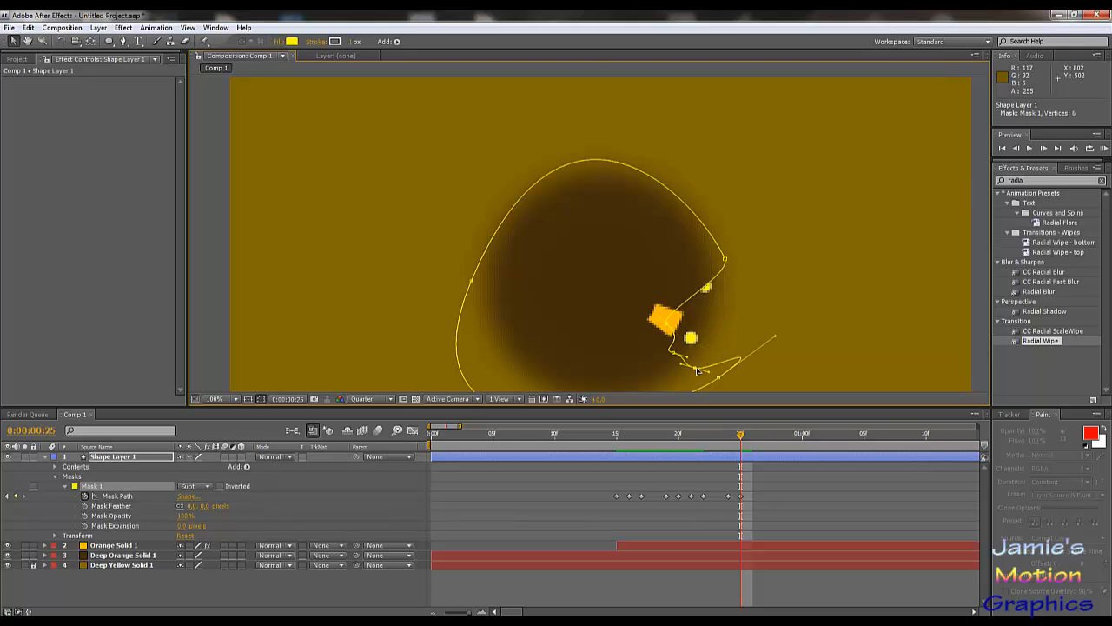
key(comma)
key(period)
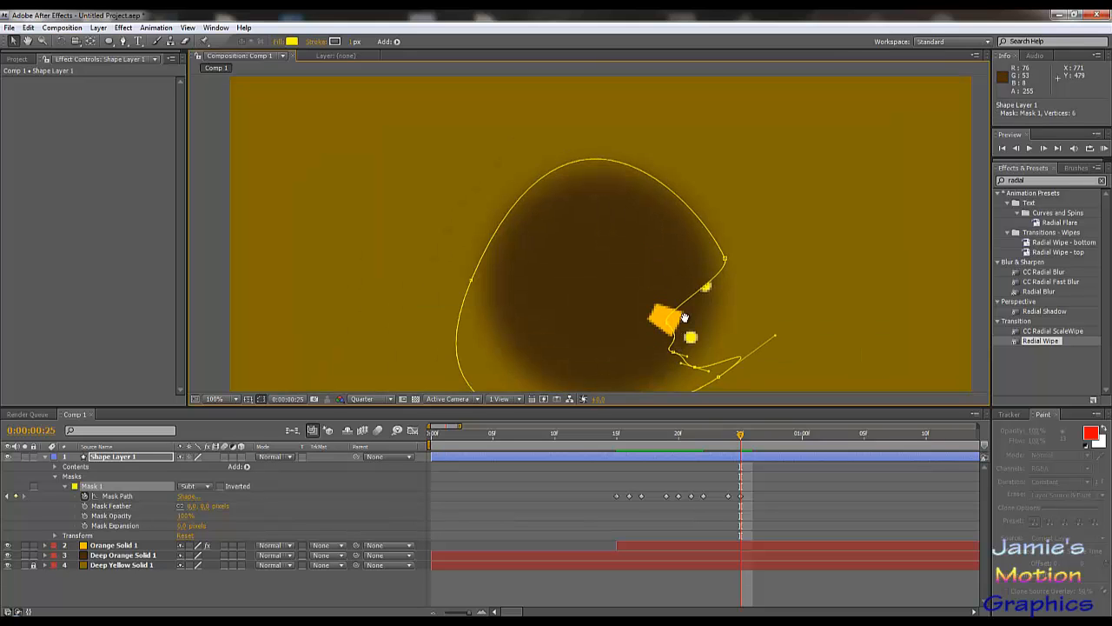
drag(685, 318, 646, 339)
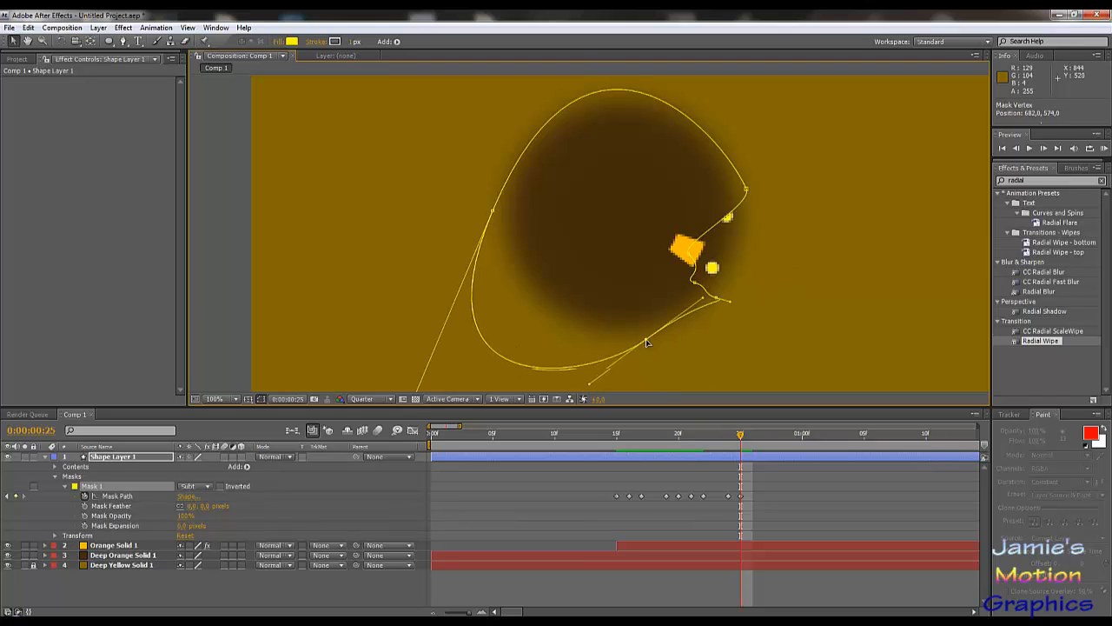
- Raise the mask's left vertex and move the upper notch vertex outward, adjusting its handle so the mask covers the 3 o'clock dot
click(497, 193)
drag(494, 209, 514, 129)
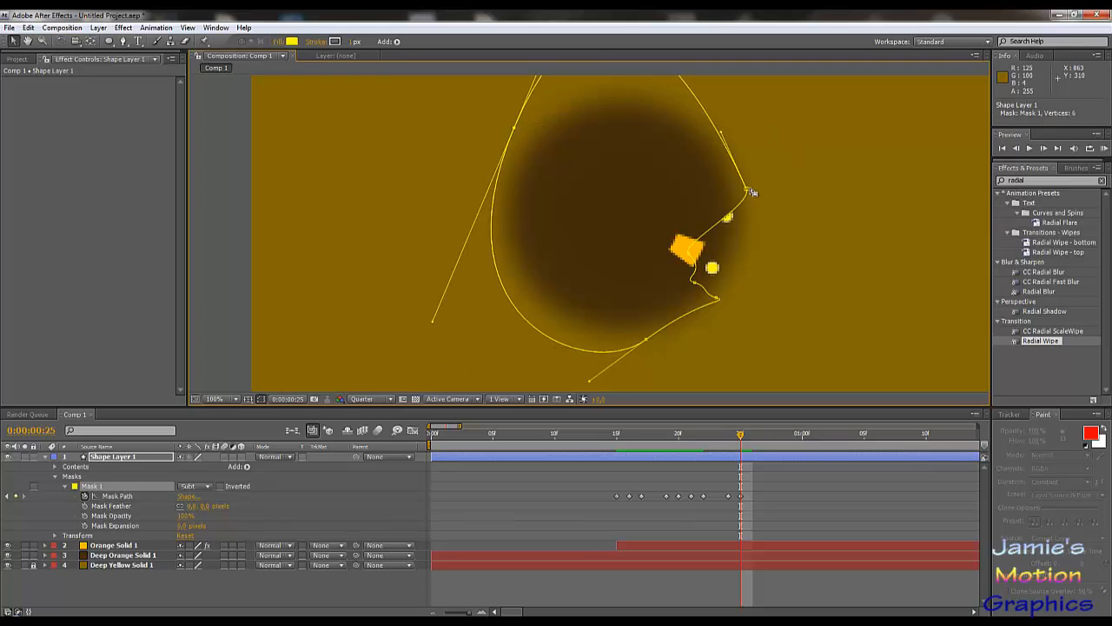
drag(747, 192, 774, 224)
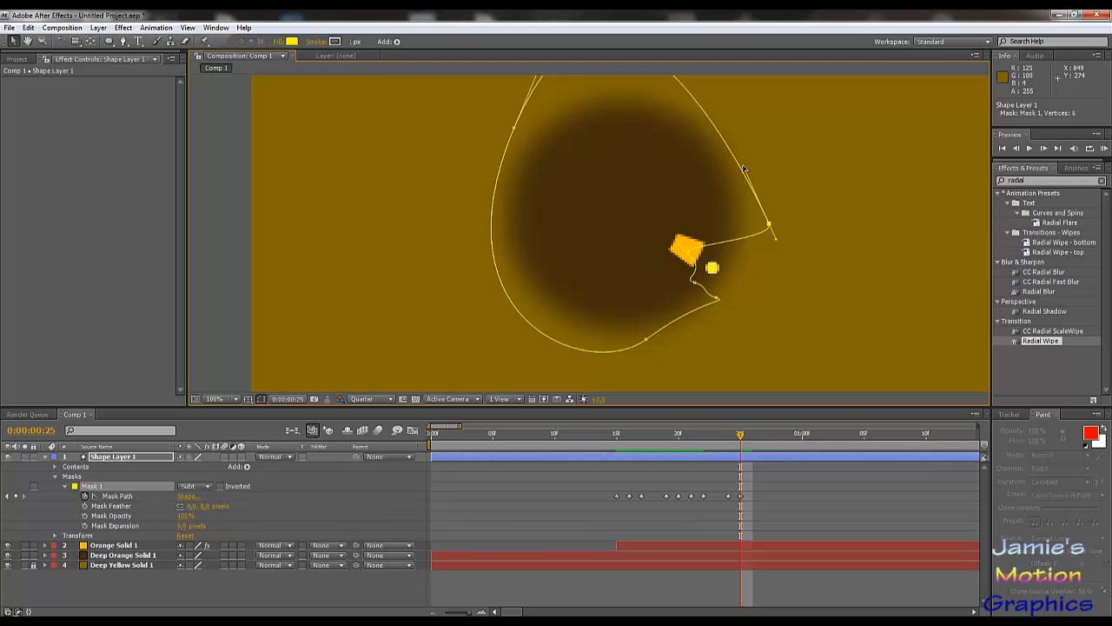
drag(743, 169, 780, 159)
- Shorten and tilt the left vertex's upper handle so the mask curve wraps evenly around the circle's top and left side
drag(658, 181, 663, 238)
key(comma)
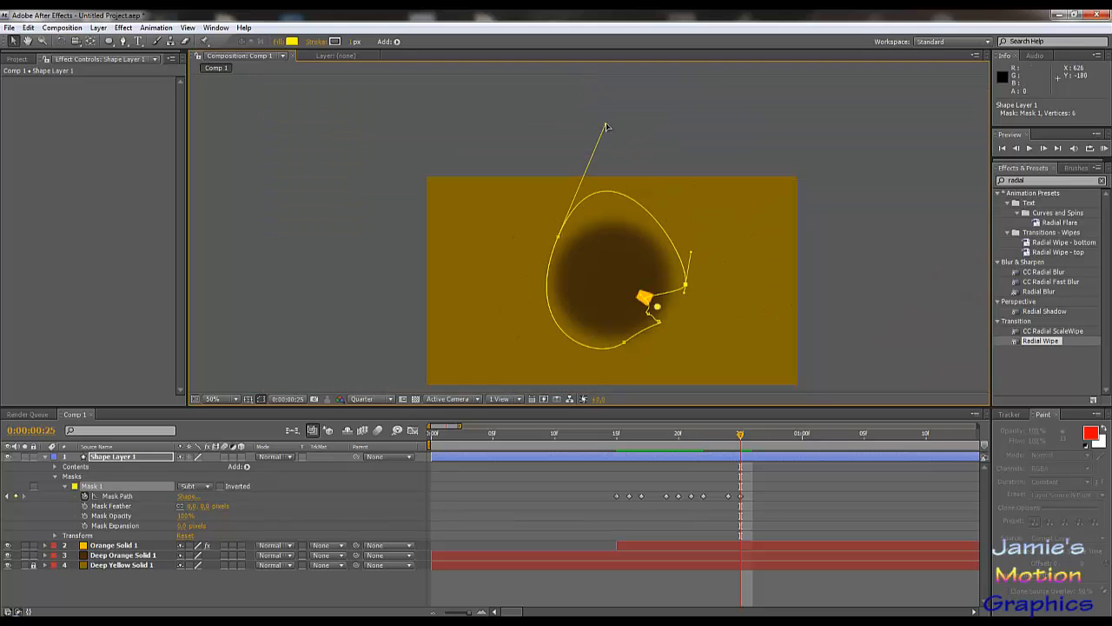
drag(605, 127, 639, 168)
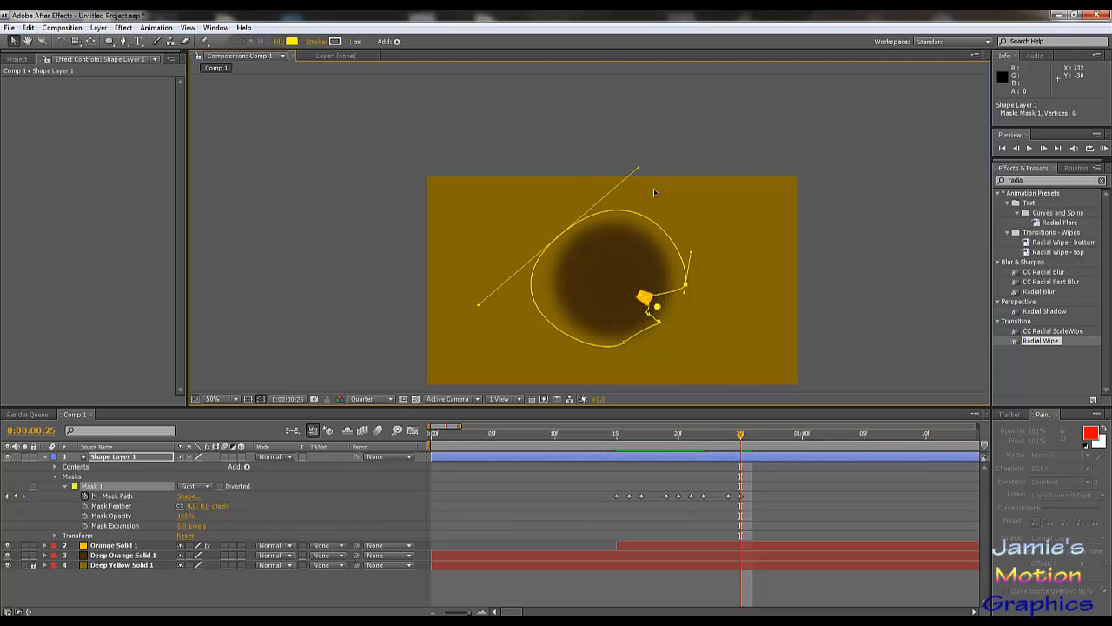
key(period)
drag(690, 318, 679, 199)
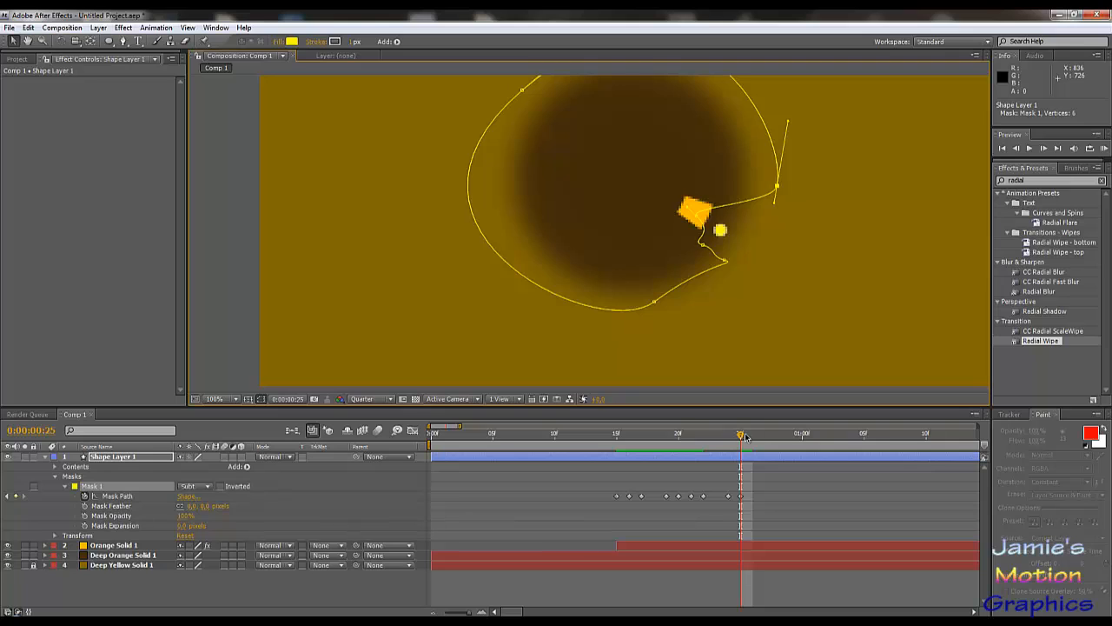
- Step back and forth between frames 23 and 29 to check the 4 o'clock notch against the orange segment's rotation
drag(743, 436, 732, 439)
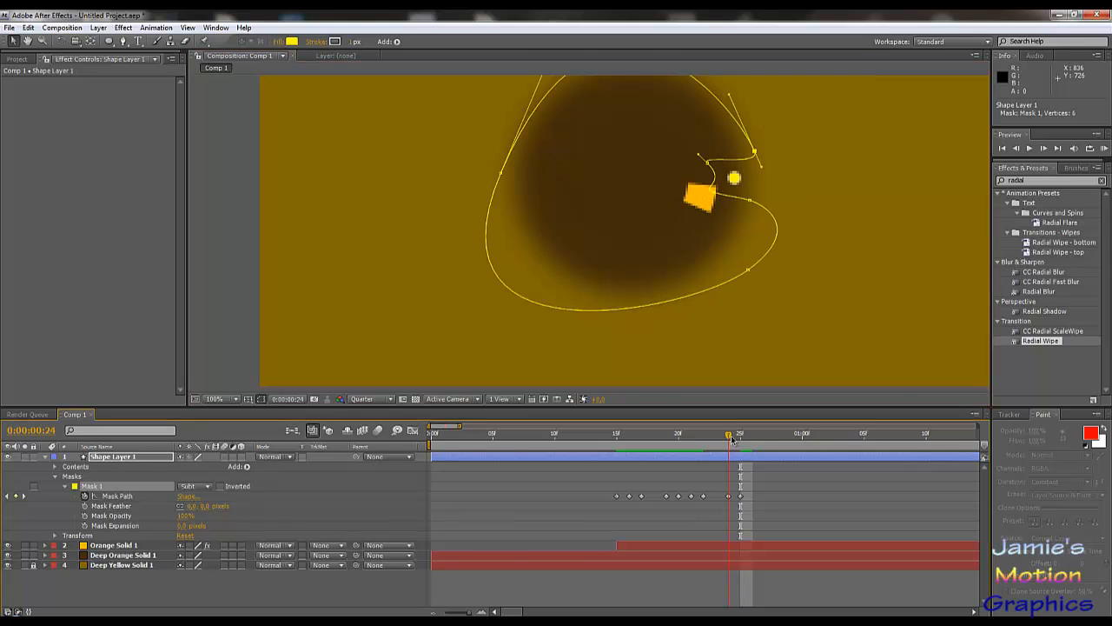
key(Page_Down)
key(Page_Up)
key(Page_Up)
key(Page_Up)
key(Page_Up)
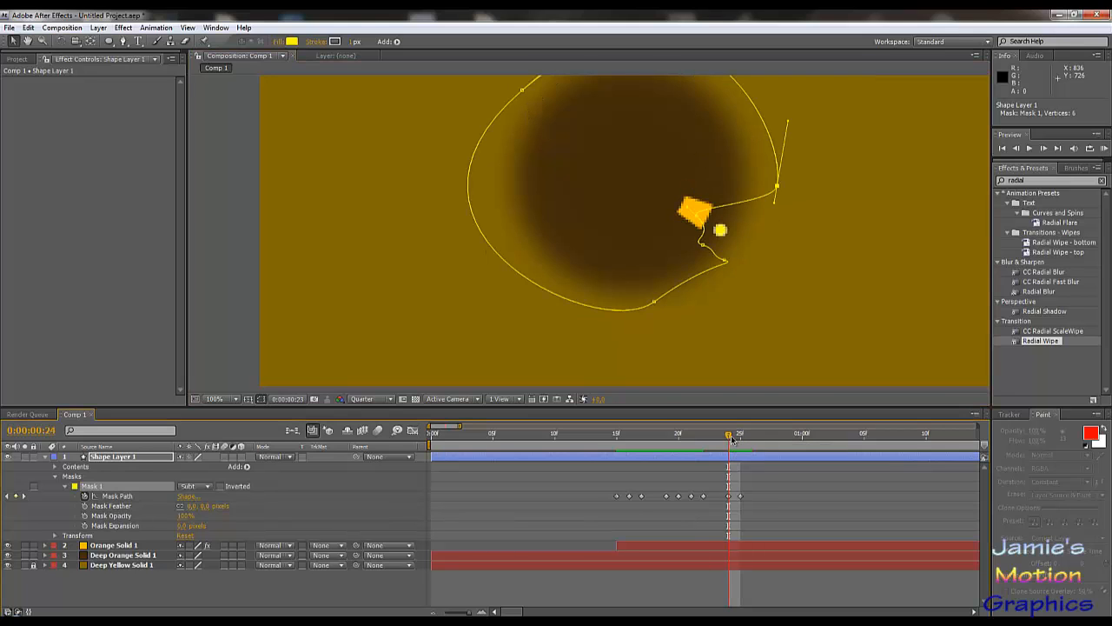
key(Page_Down)
key(Page_Down)
key(Page_Down)
key(Page_Down)
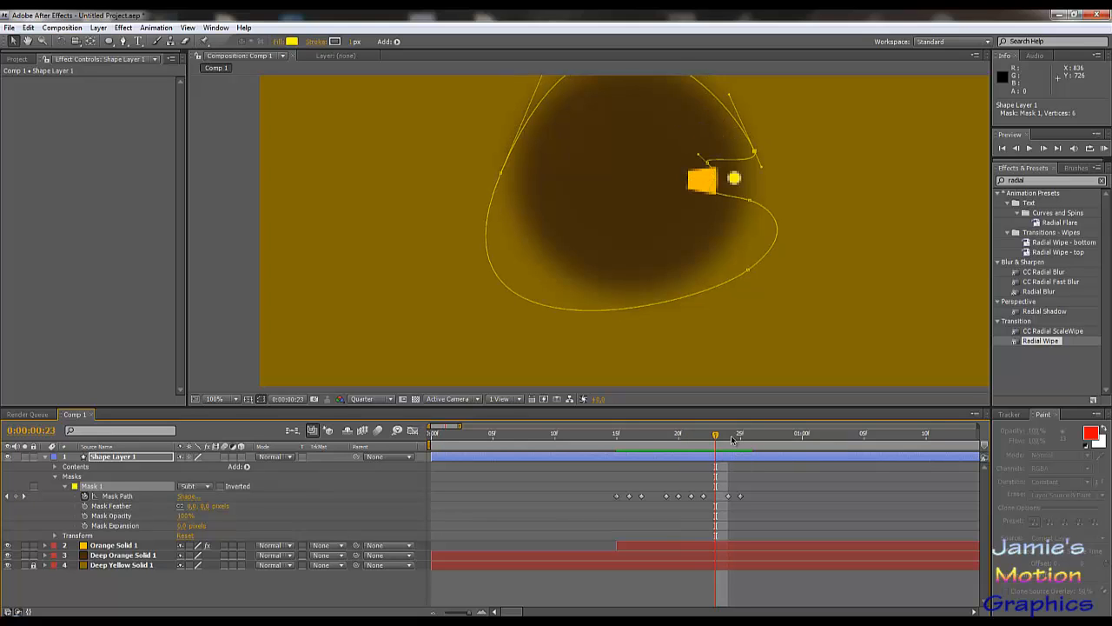
key(Page_Down)
key(Page_Down)
key(Page_Down)
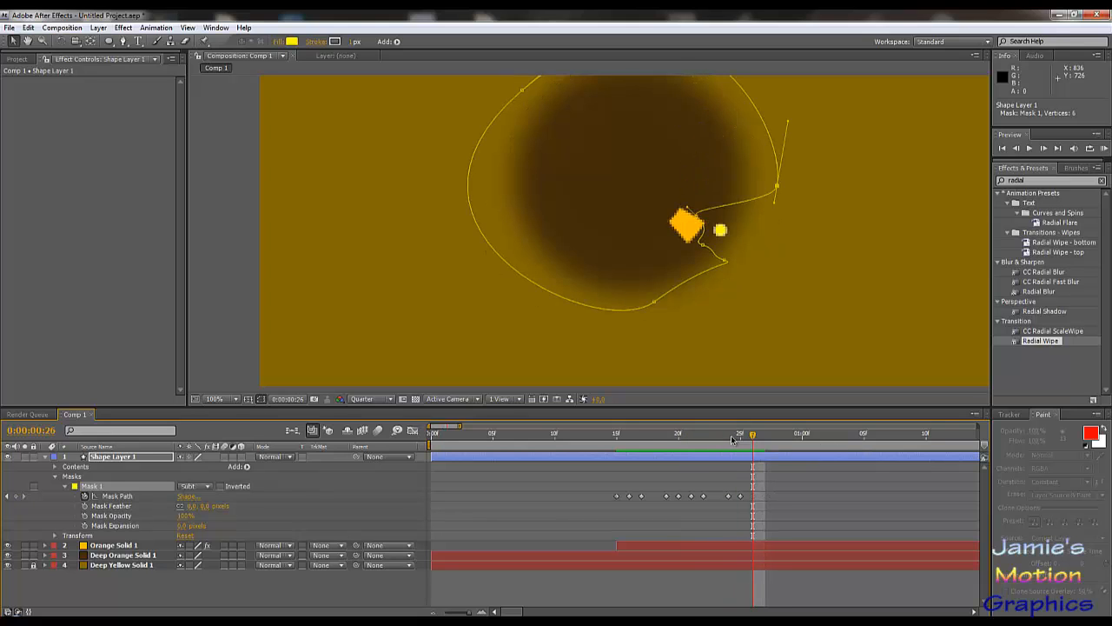
key(Page_Down)
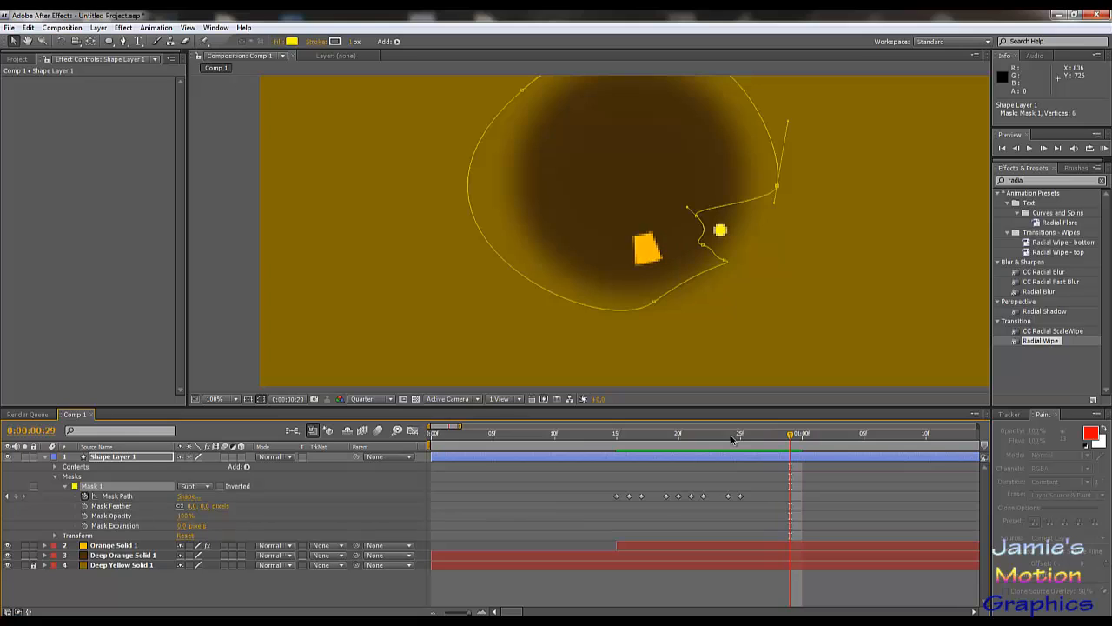
key(Page_Up)
key(Page_Up)
key(Page_Up)
key(Page_Up)
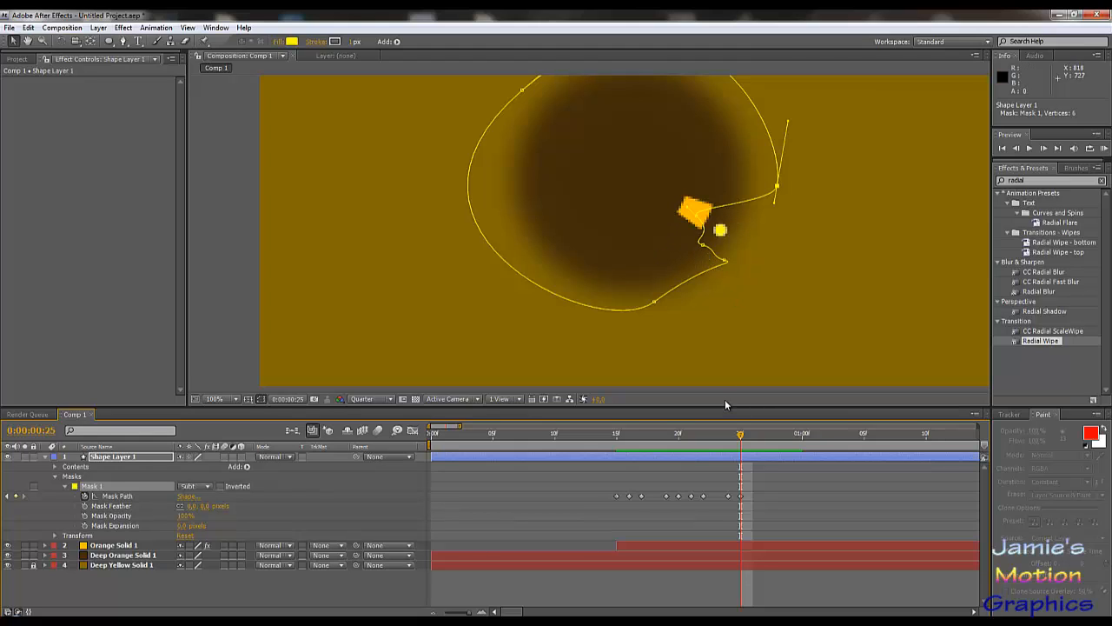
- Add a Mask Path keyframe at 0:00:00:26 to hold the 4 o'clock notch
key(Page_Down)
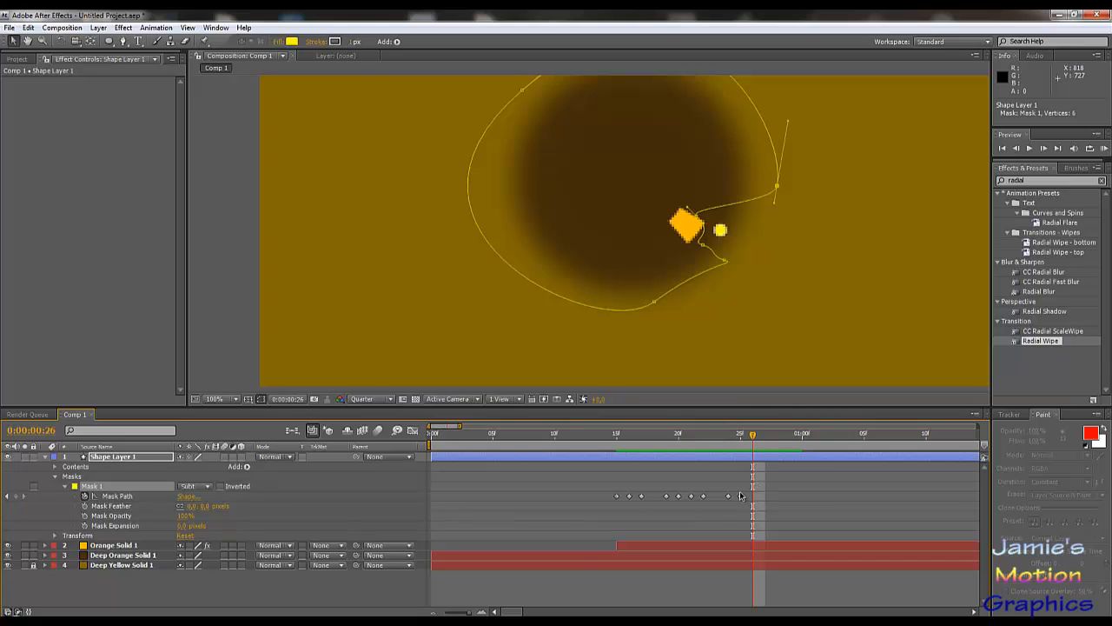
click(16, 496)
click(129, 495)
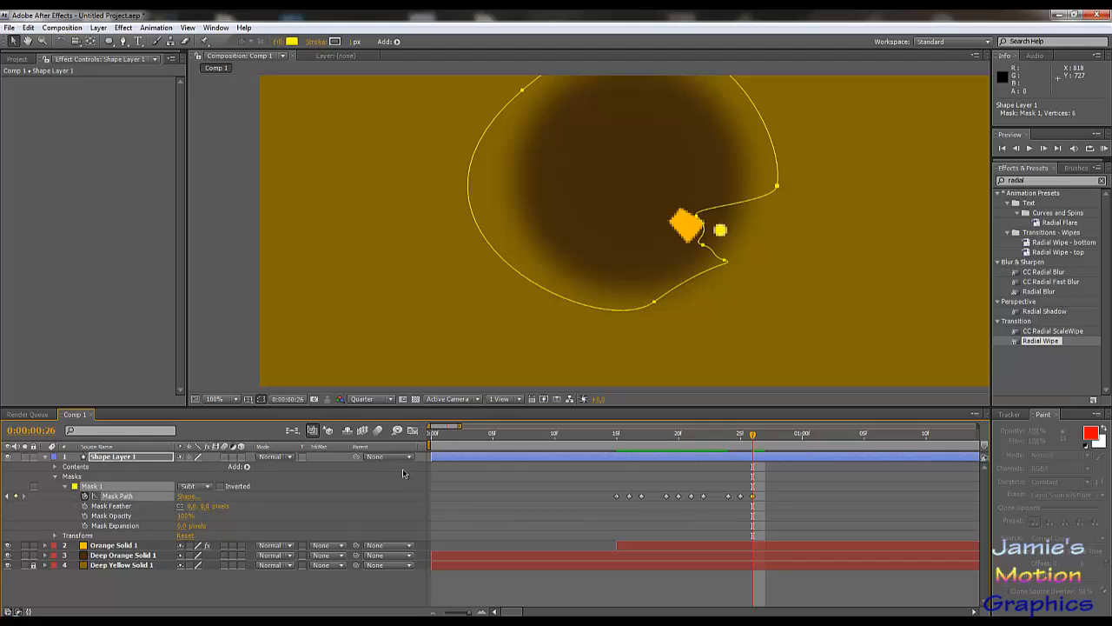
- At 0:00:00:27, reshape the mask so its notch reveals only the 5 o'clock dot, and hold that shape with a keyframe at 0:00:00:28
key(Page_Down)
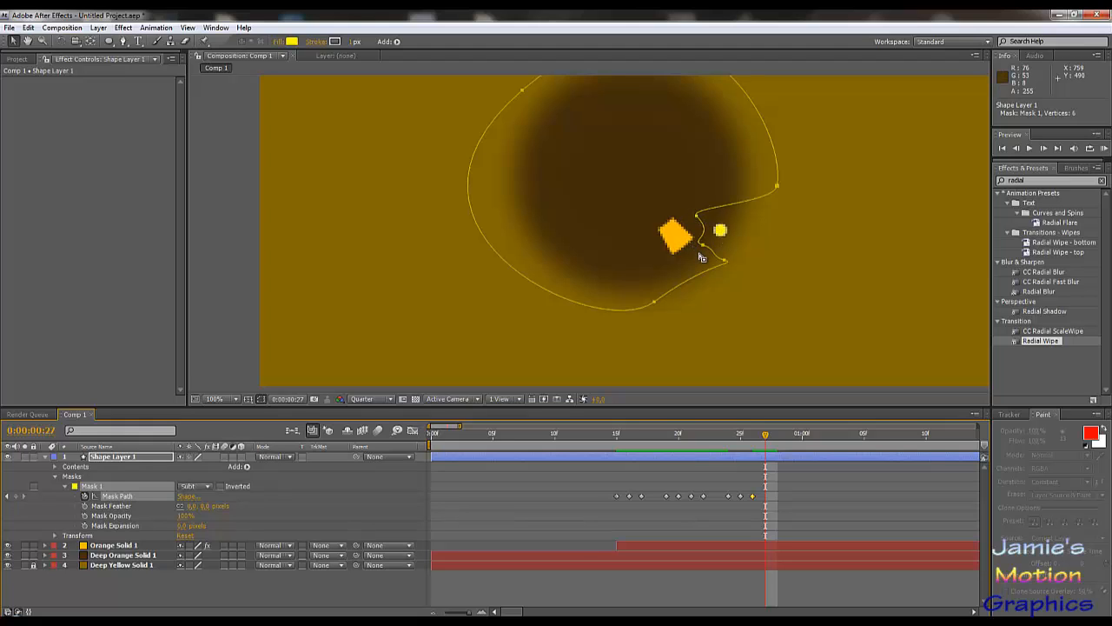
drag(690, 208, 735, 272)
click(778, 434)
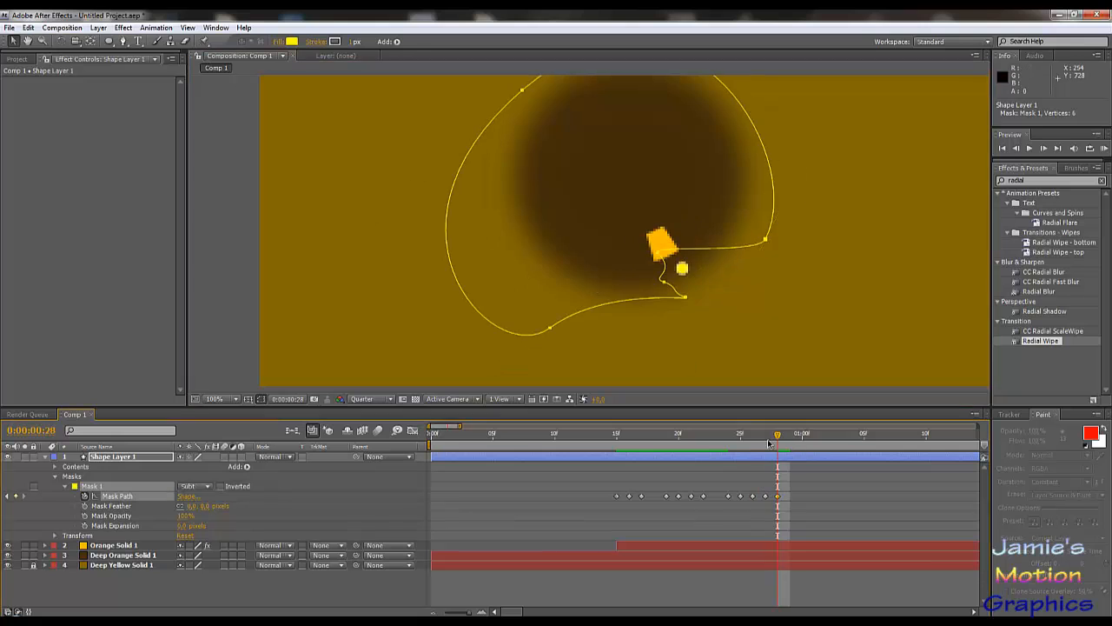
- Keyframe the mask notch onto the 6 o'clock dot from 0:00:00:29 and on around the remaining dots back to 12 o'clock
click(790, 435)
drag(687, 296, 602, 309)
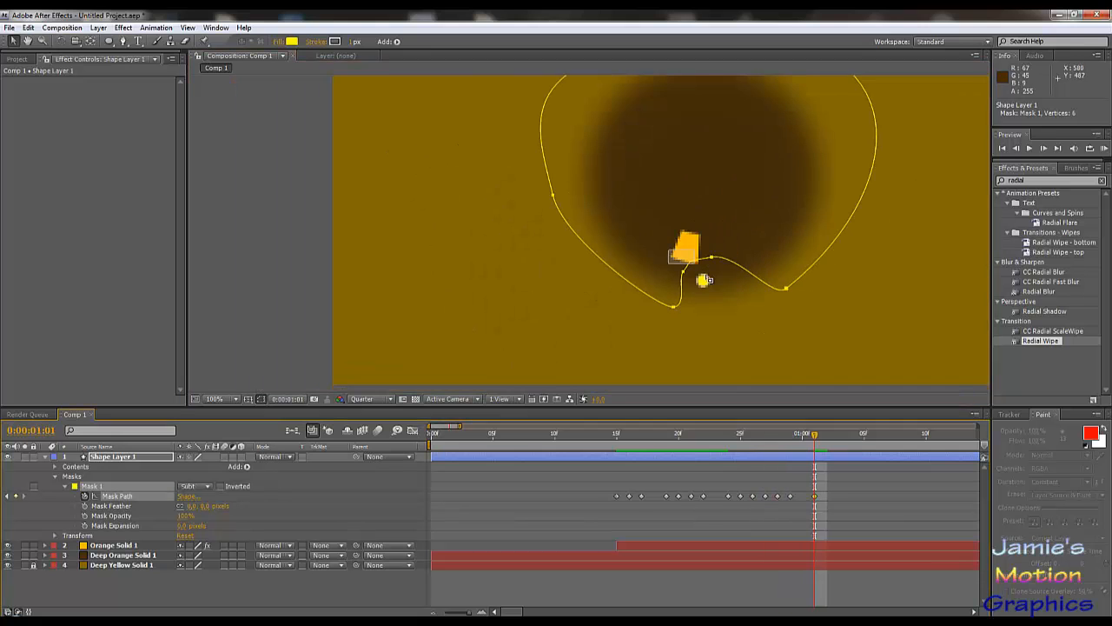
drag(782, 330, 857, 335)
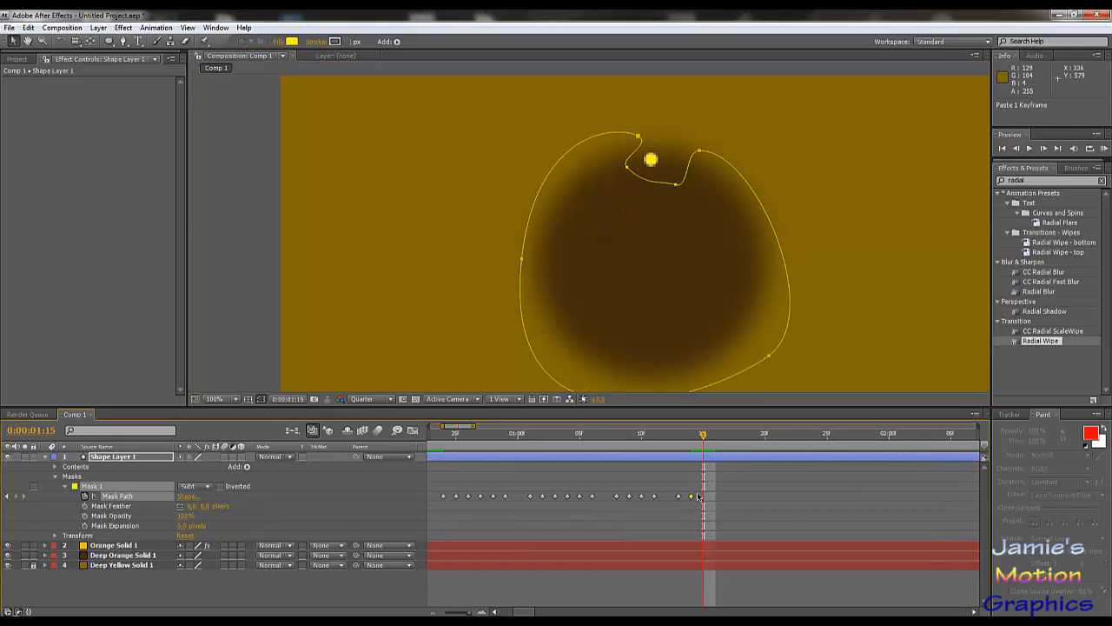
- Play back the dot animation from about 0:00:00:14 to check how the dots appear around the circle
scroll(652, 270, down, 1)
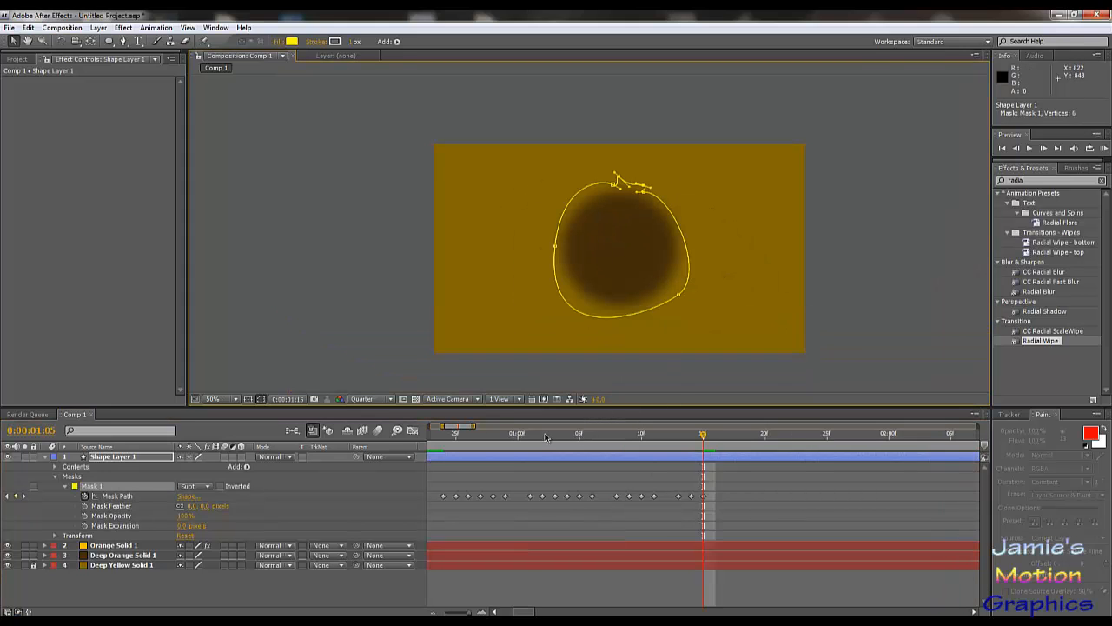
drag(546, 438, 446, 449)
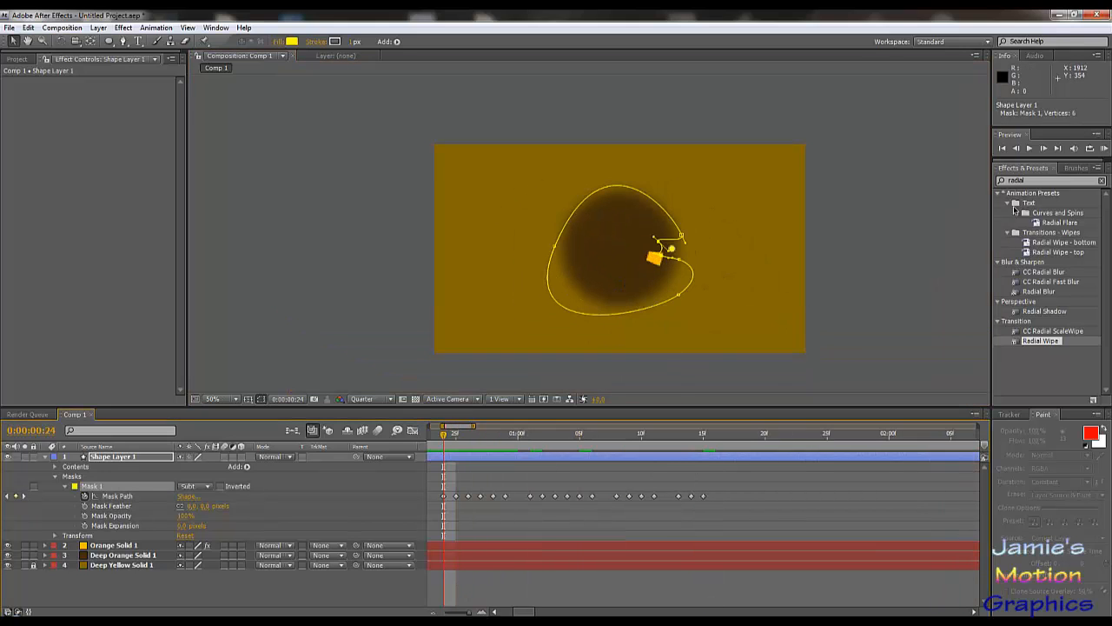
click(358, 597)
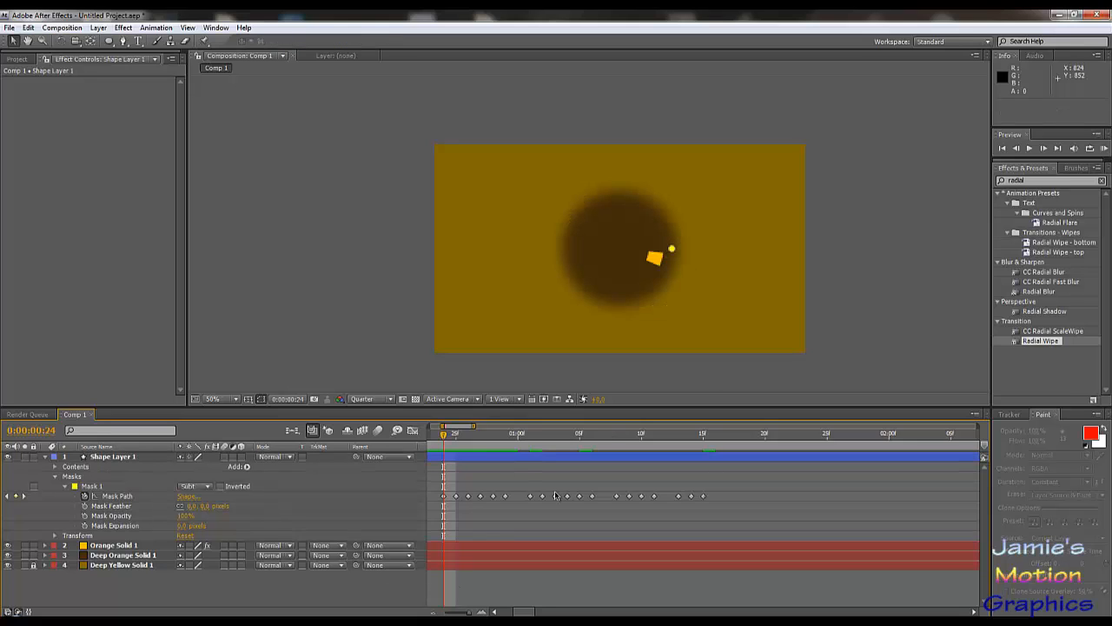
drag(437, 440, 456, 445)
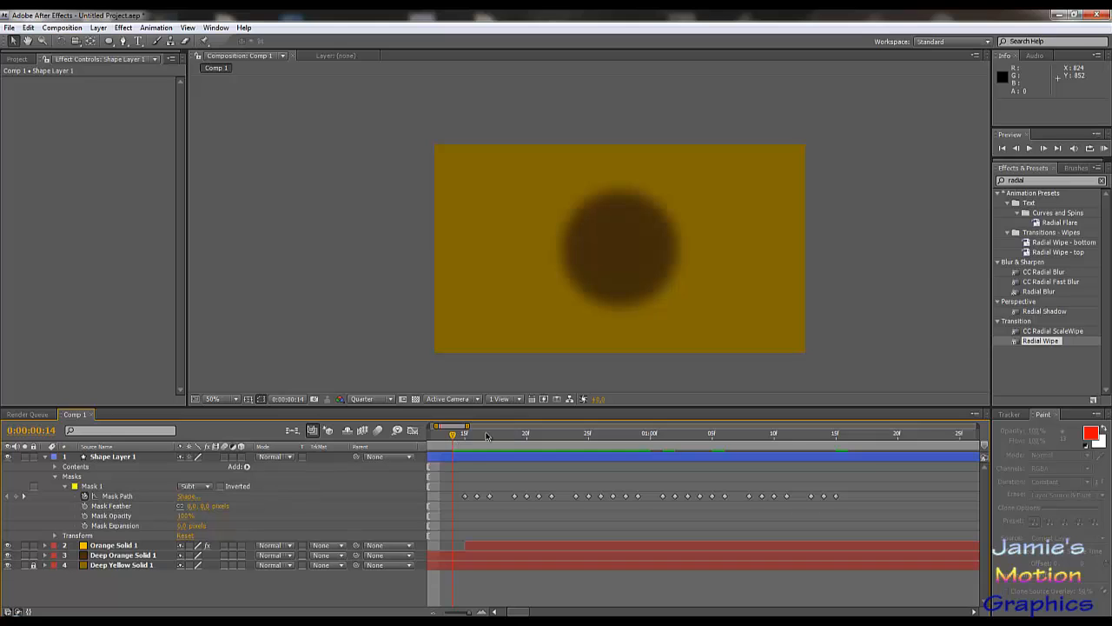
click(1030, 149)
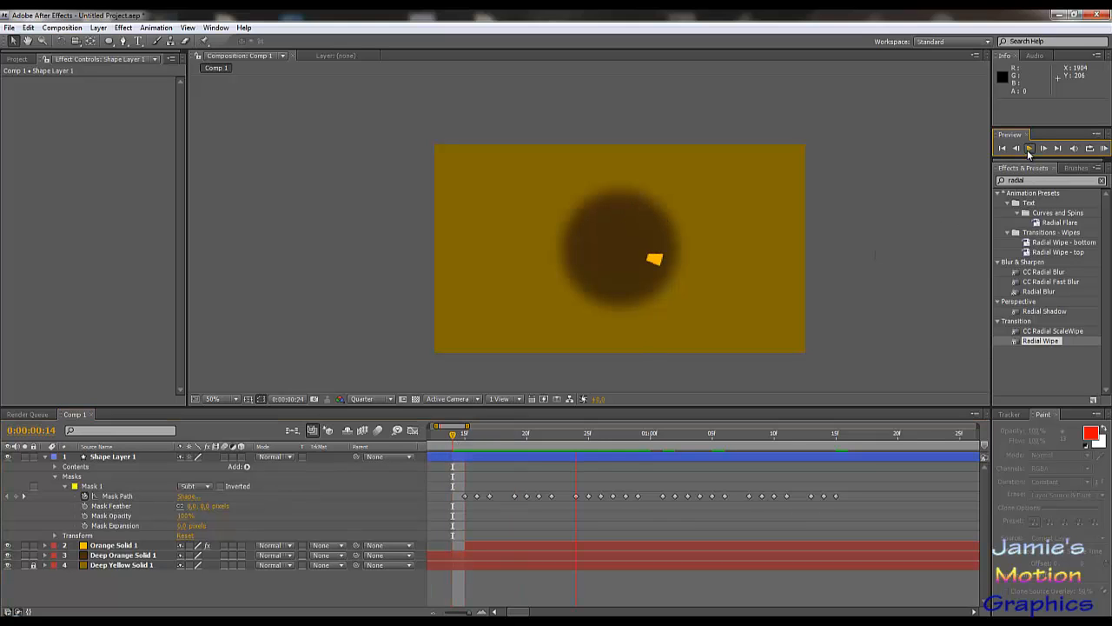
click(1029, 151)
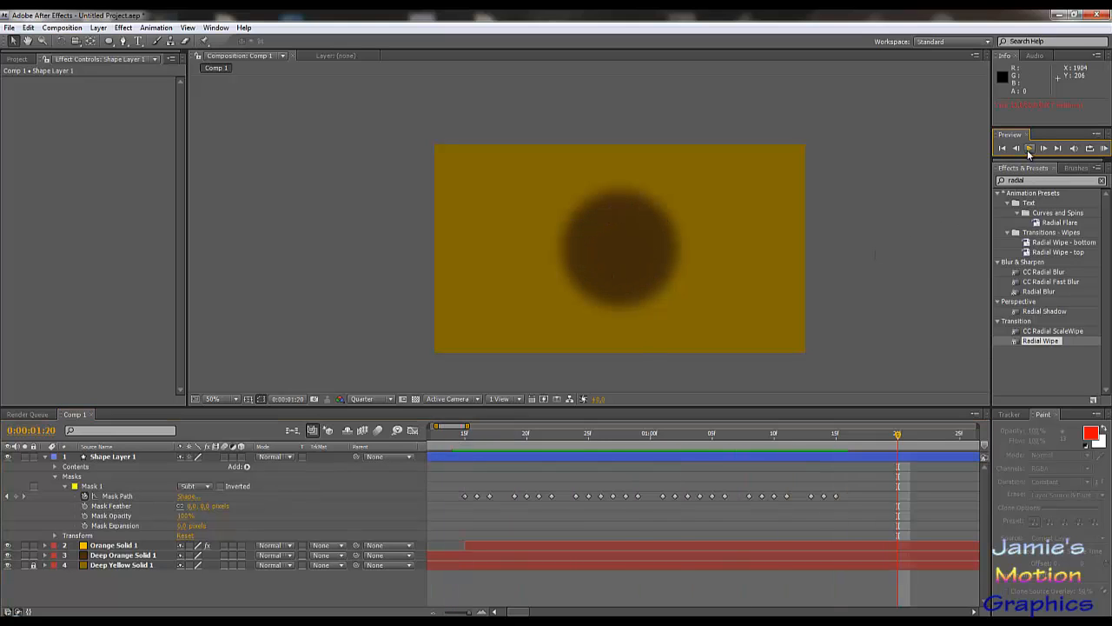
drag(471, 443, 438, 435)
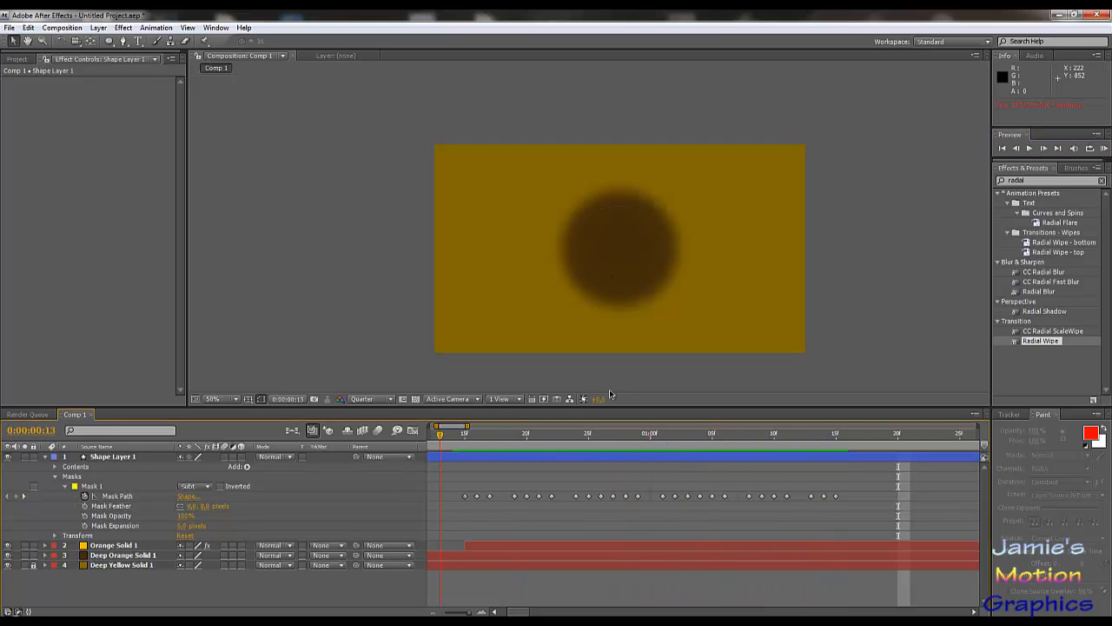
click(1030, 149)
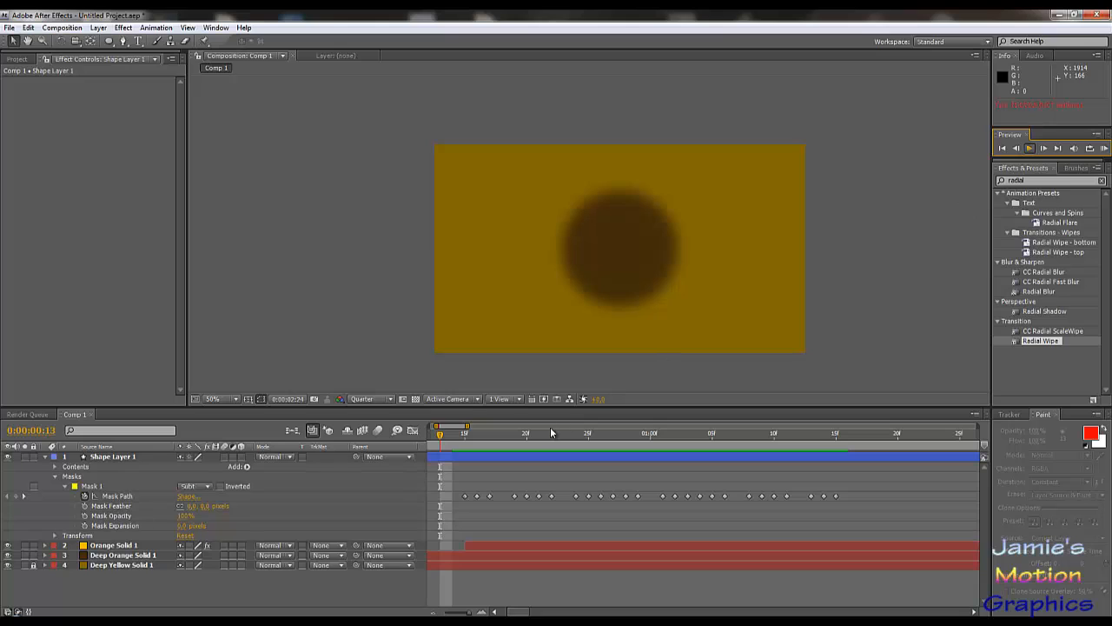
key(space)
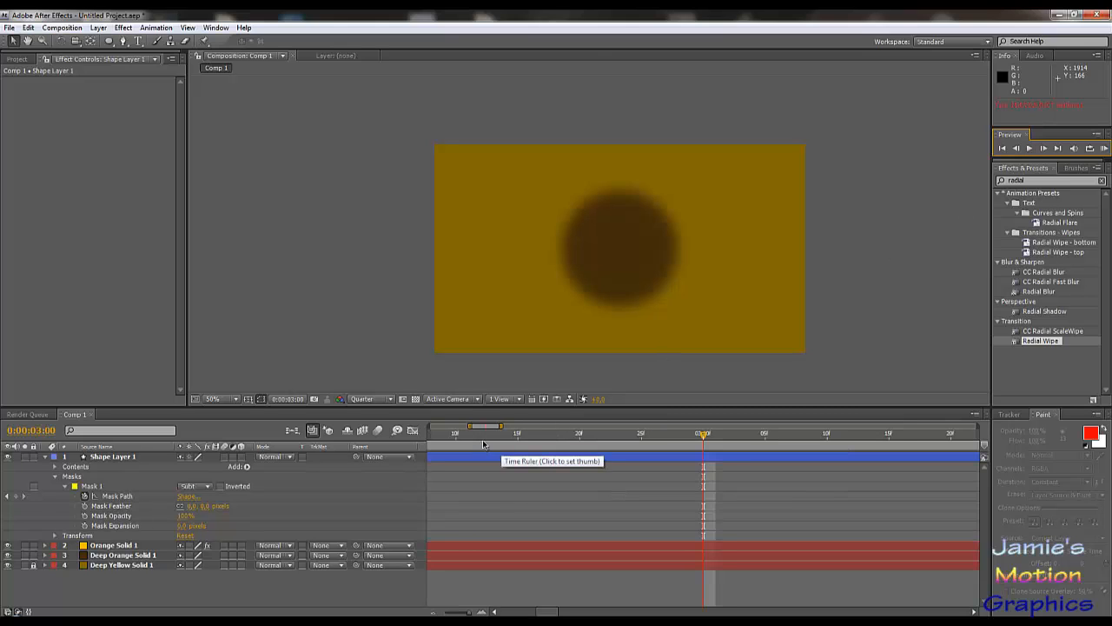
- Set the mode of Mask 1 on Shape Layer 1 to Add
drag(482, 428, 448, 426)
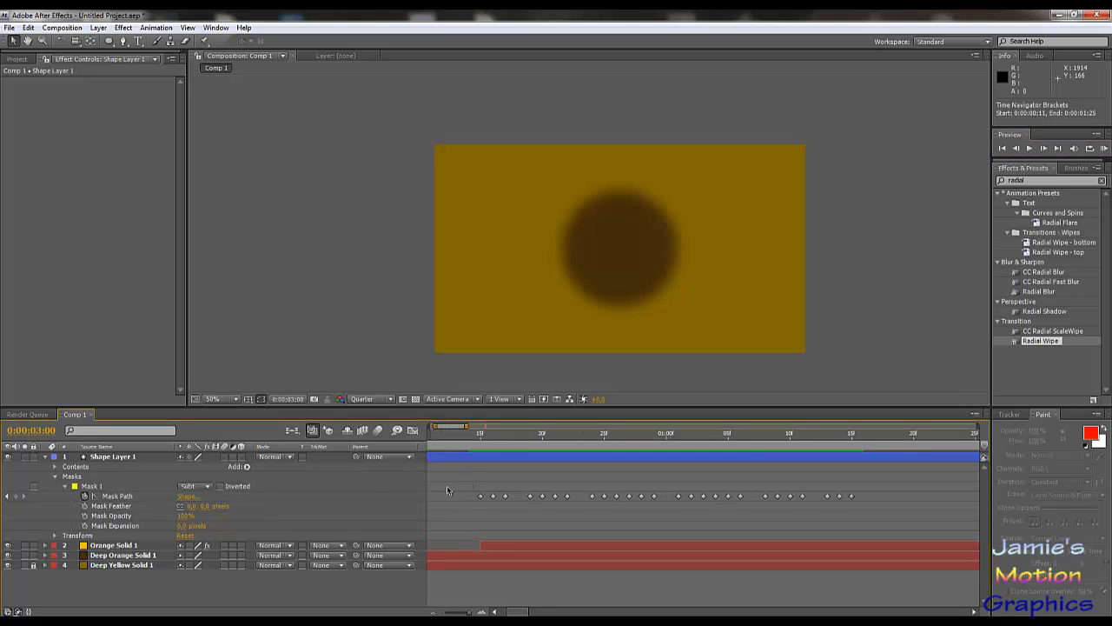
click(191, 487)
click(197, 474)
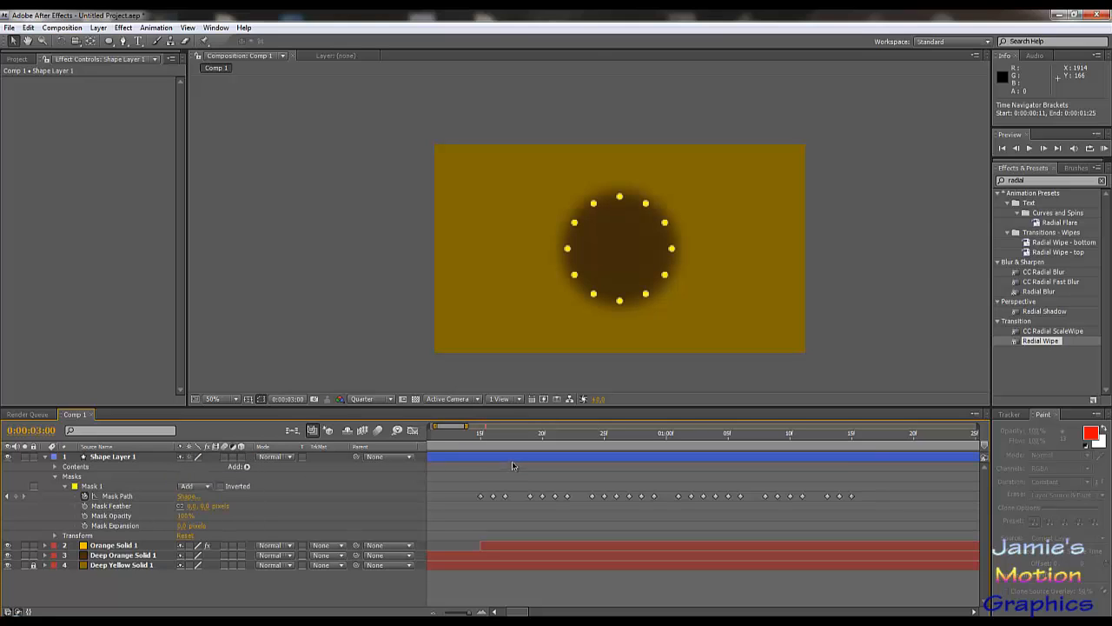
- Play back the animation with the mask in Add mode to check the dots against the rotating orange segment
drag(517, 444, 470, 462)
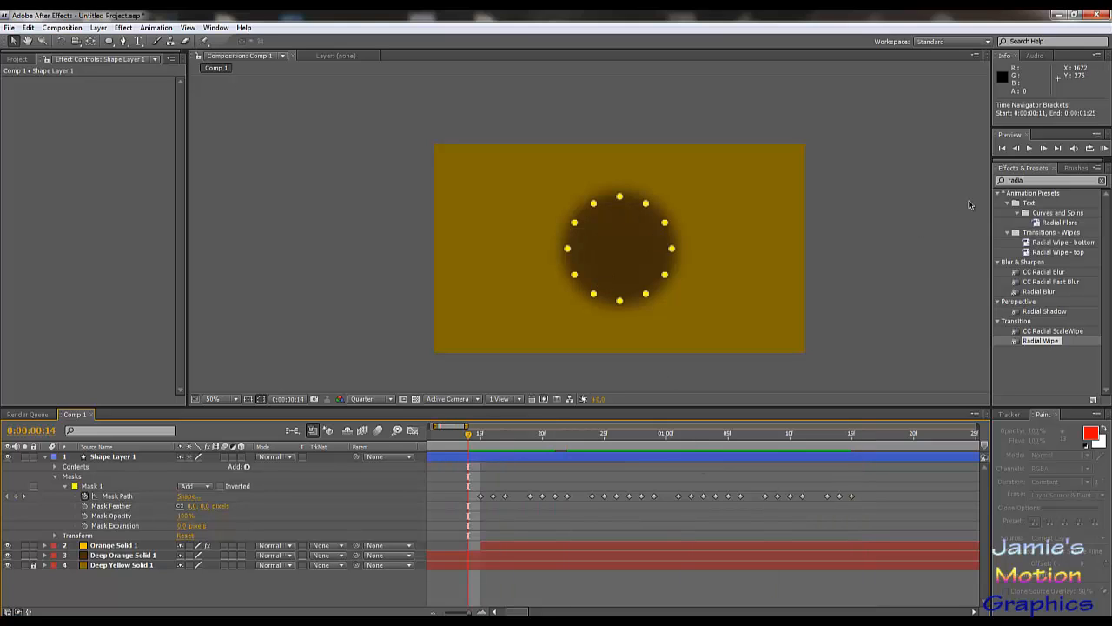
click(1029, 149)
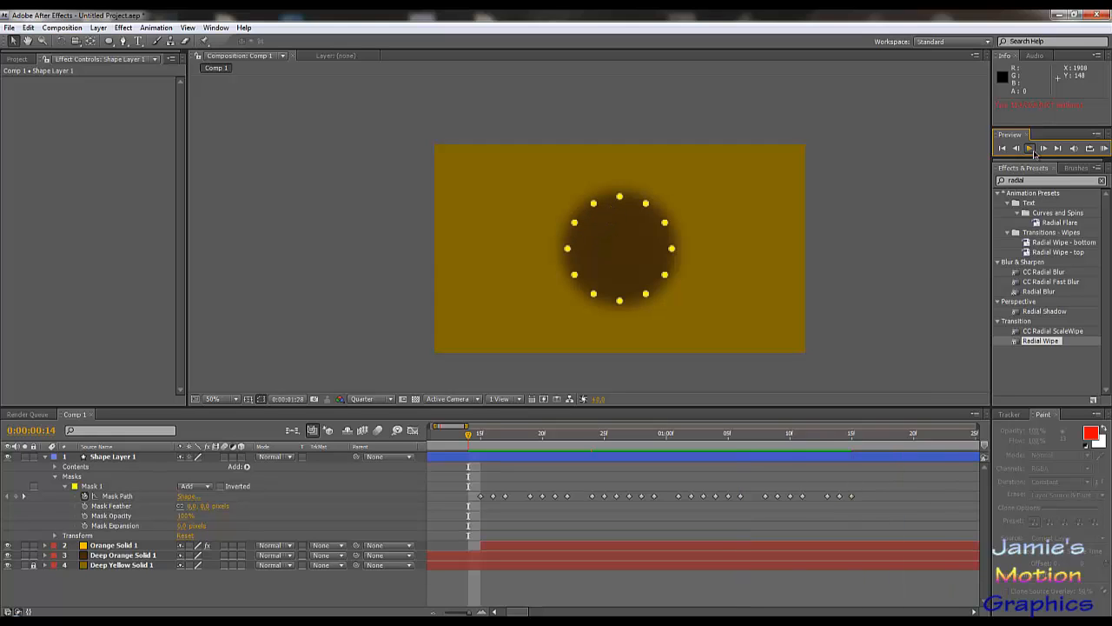
click(1034, 152)
drag(545, 437, 307, 447)
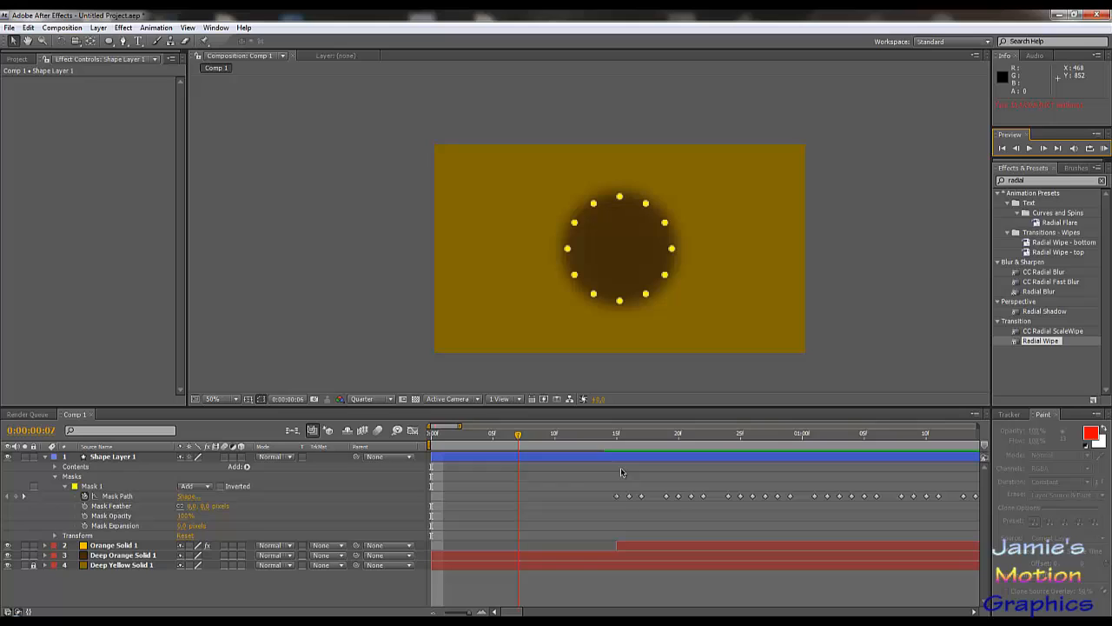
key(k)
click(619, 473)
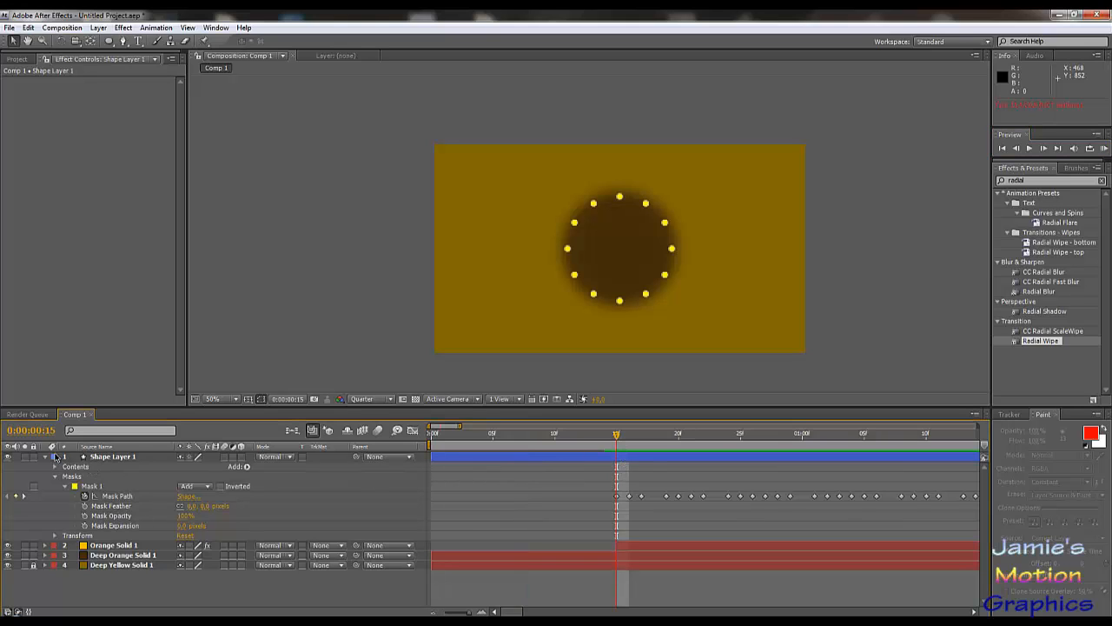
- Create a second 30-second composition, Comp 2, with the same settings and place Comp 1 in it as a layer
click(47, 457)
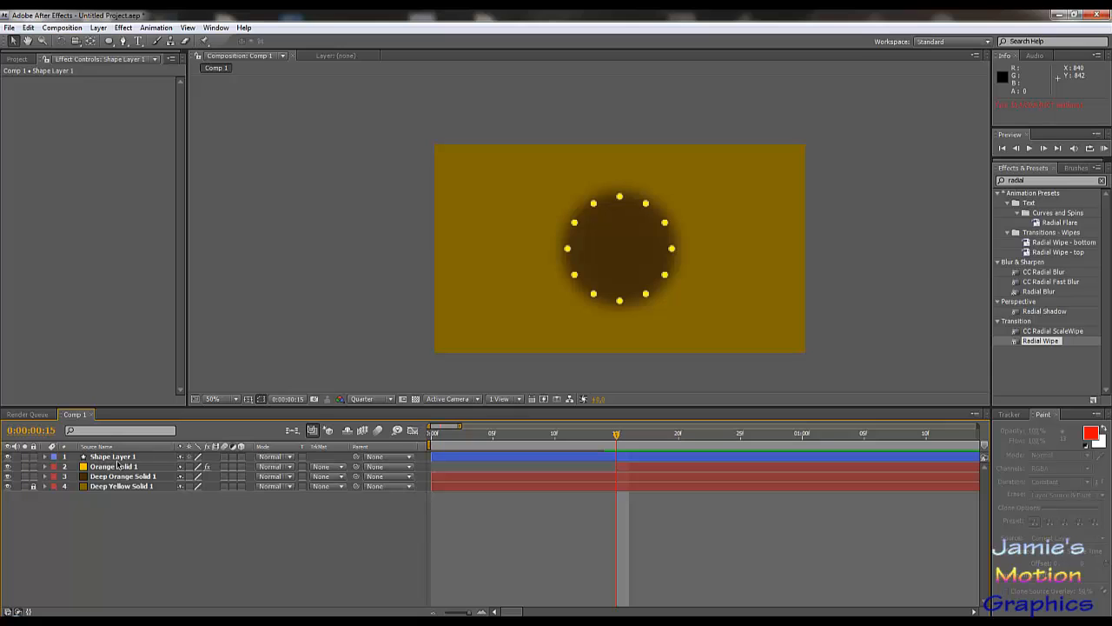
click(57, 27)
click(79, 40)
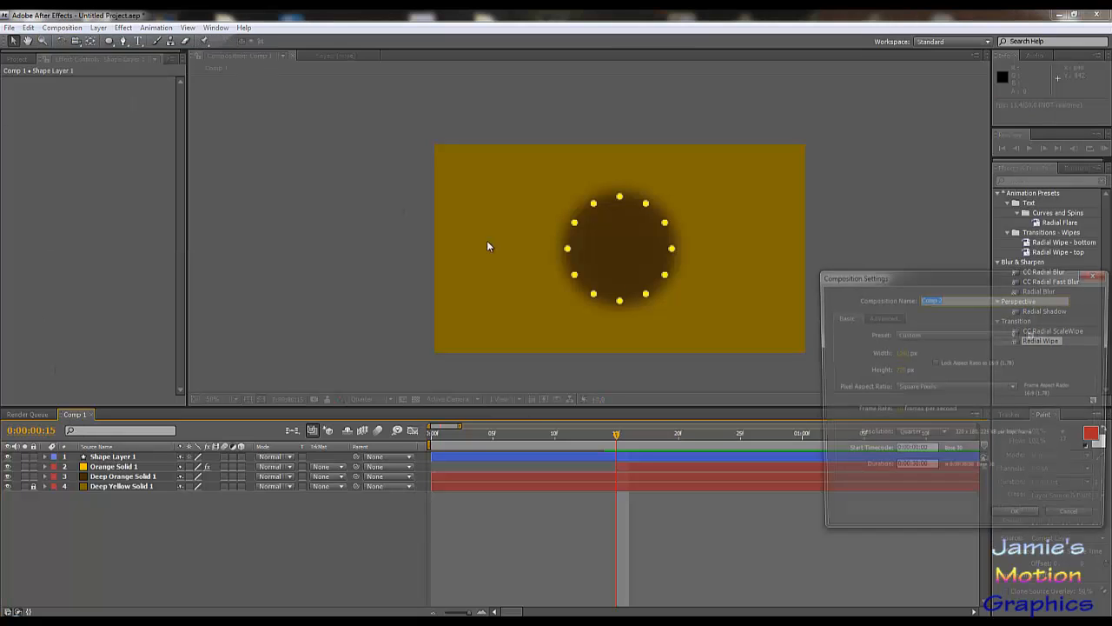
click(1009, 520)
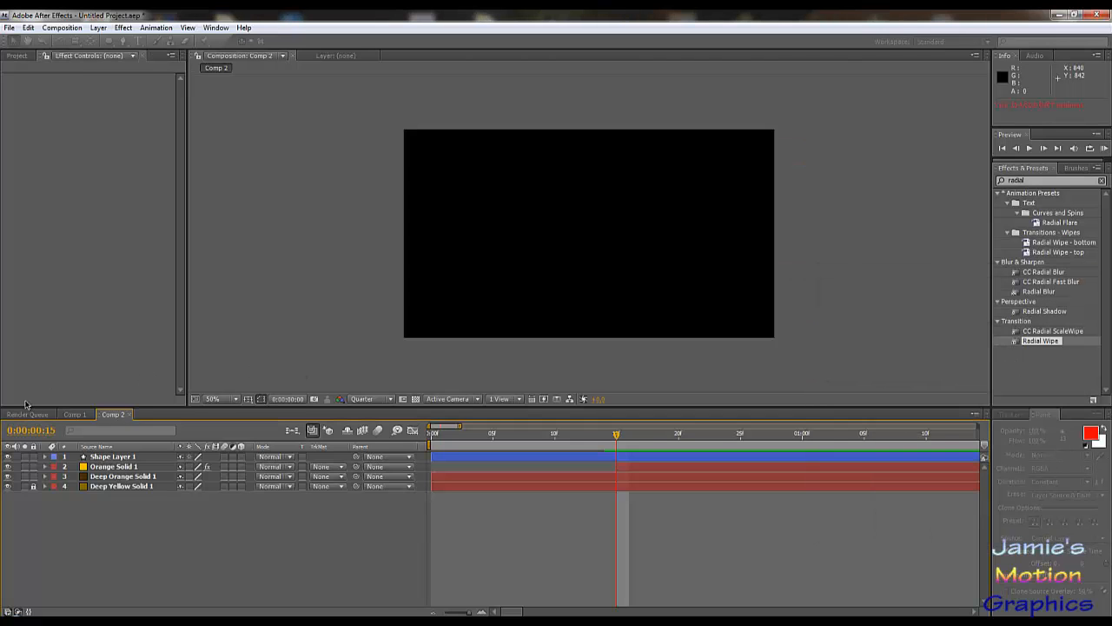
click(16, 54)
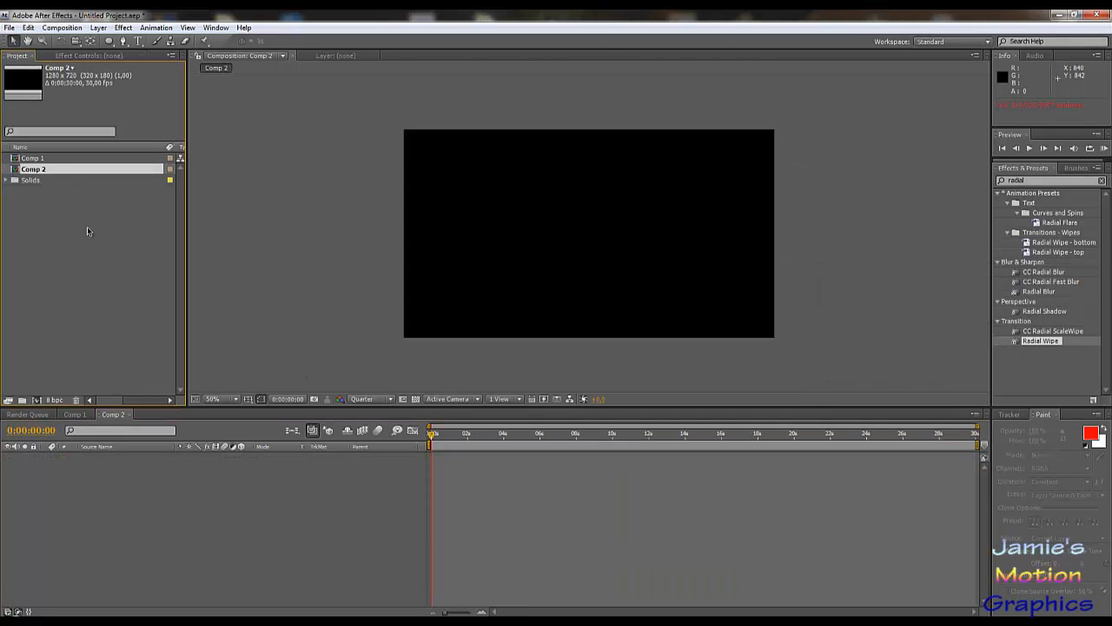
drag(37, 161, 131, 492)
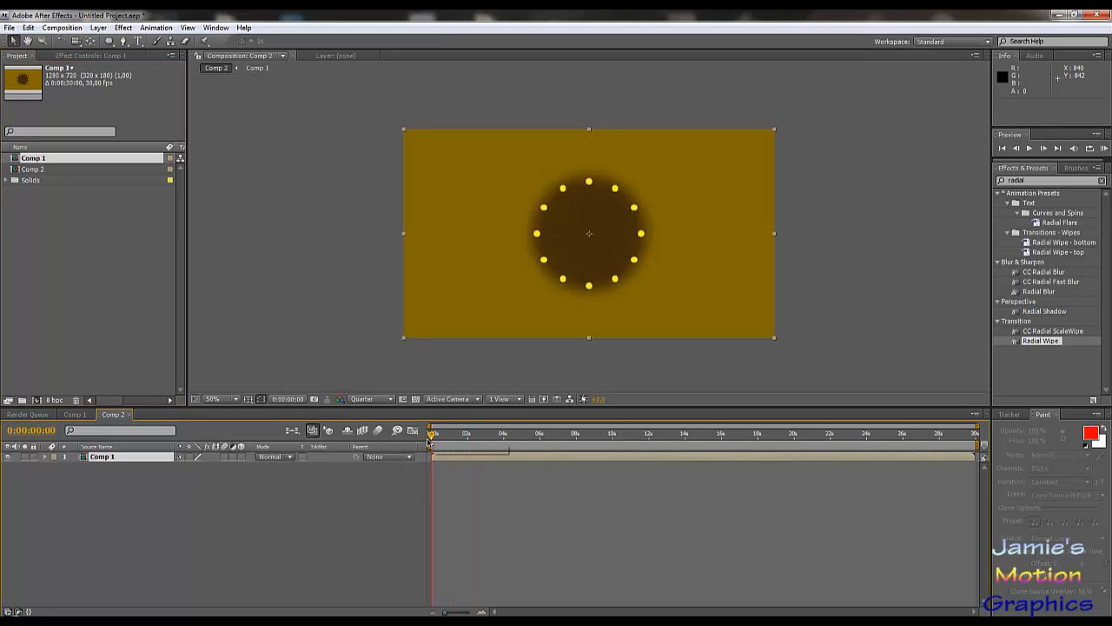
- Shift the Comp 1 layer to start at 0:00:01:00 and set the current time to 0:00:00:15
drag(427, 439, 449, 452)
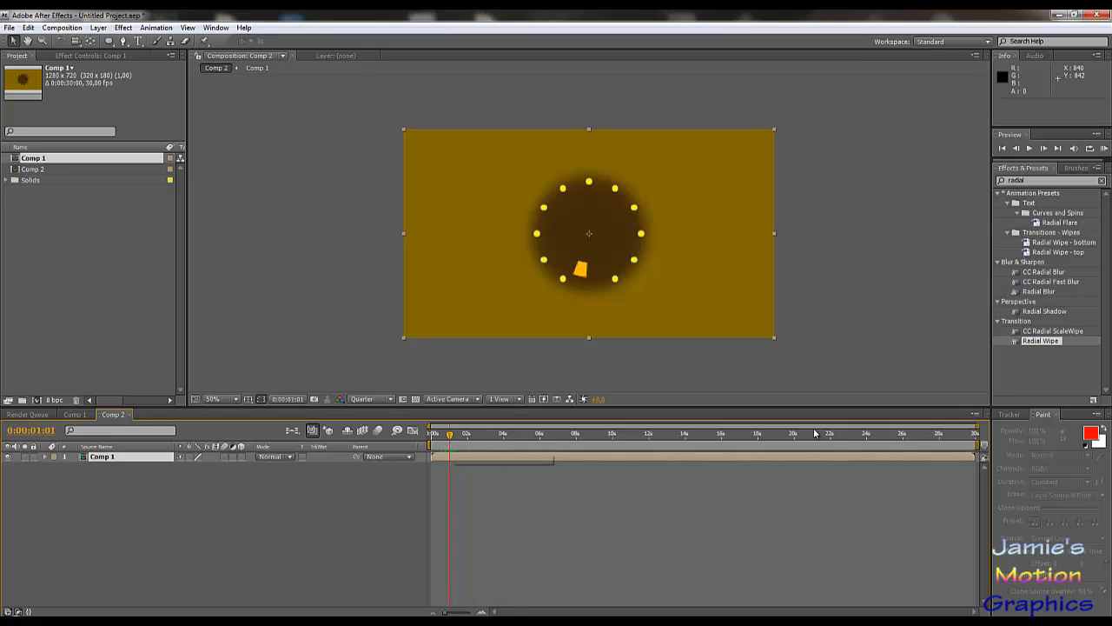
drag(977, 425, 506, 416)
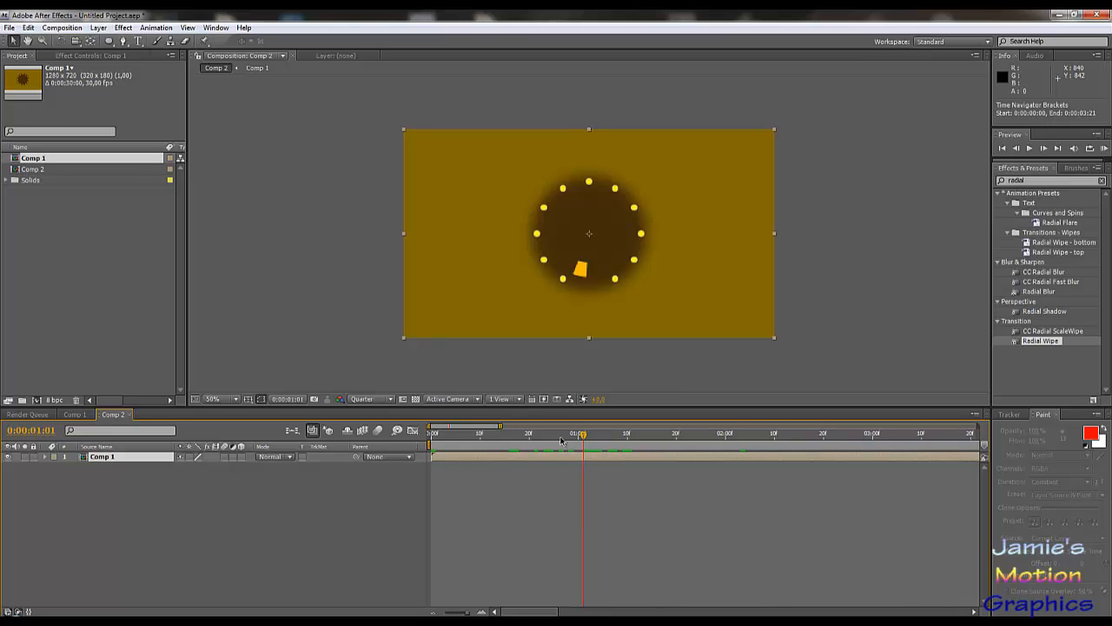
drag(587, 442, 582, 443)
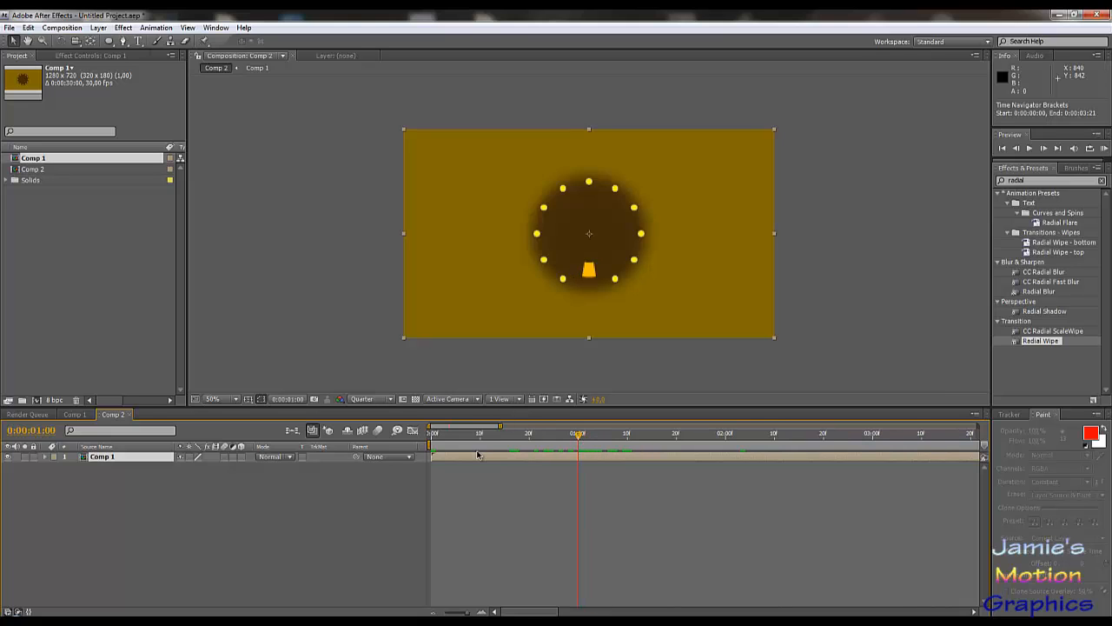
drag(470, 460, 617, 462)
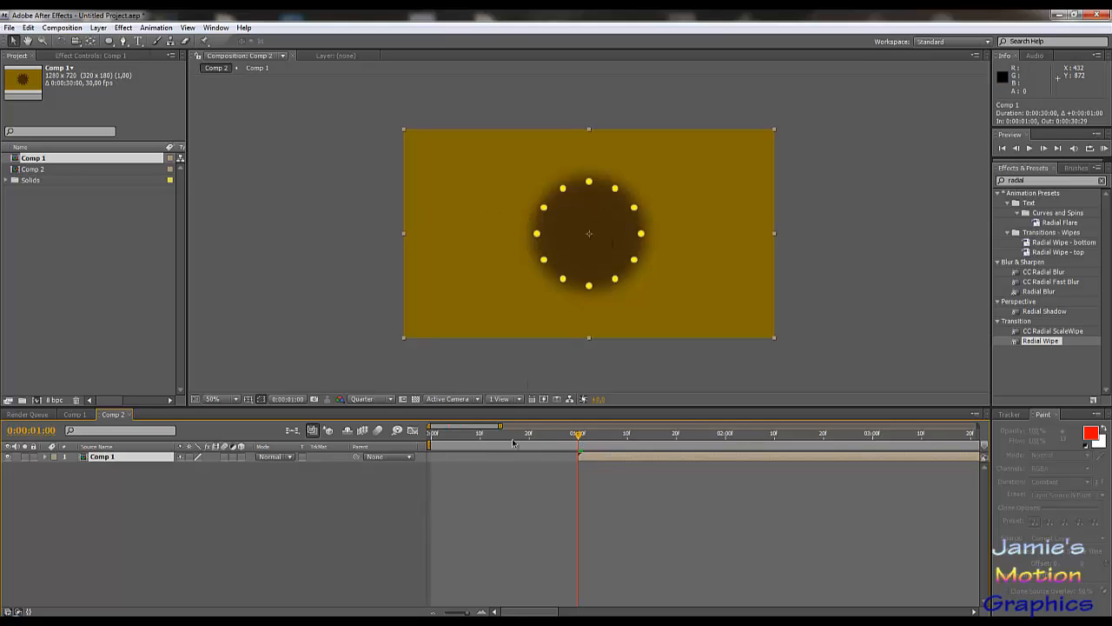
drag(513, 438, 504, 438)
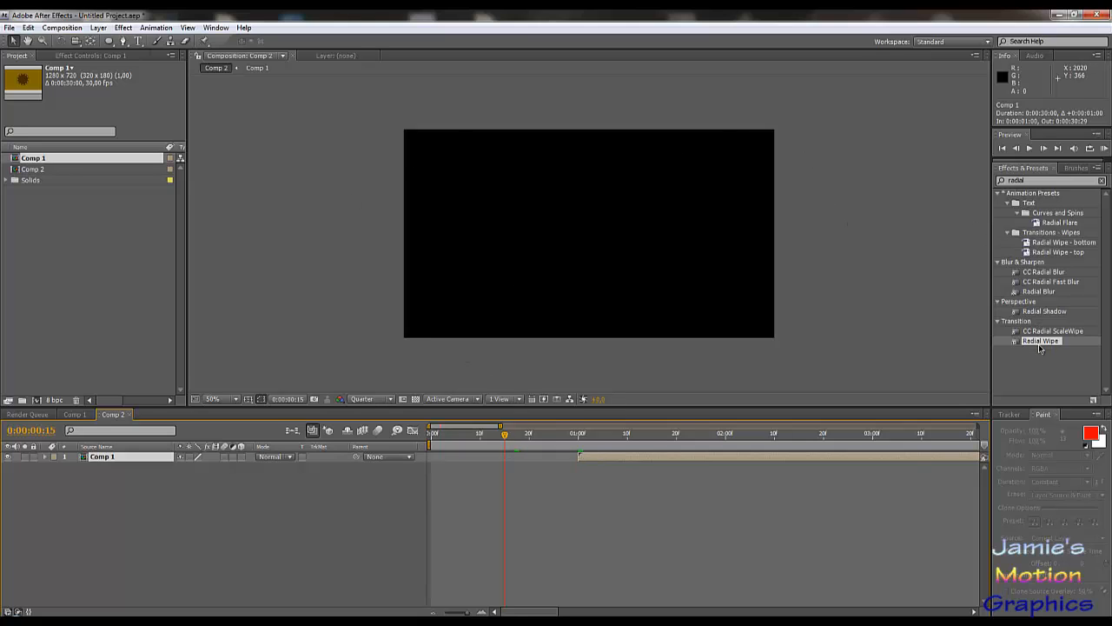
click(98, 27)
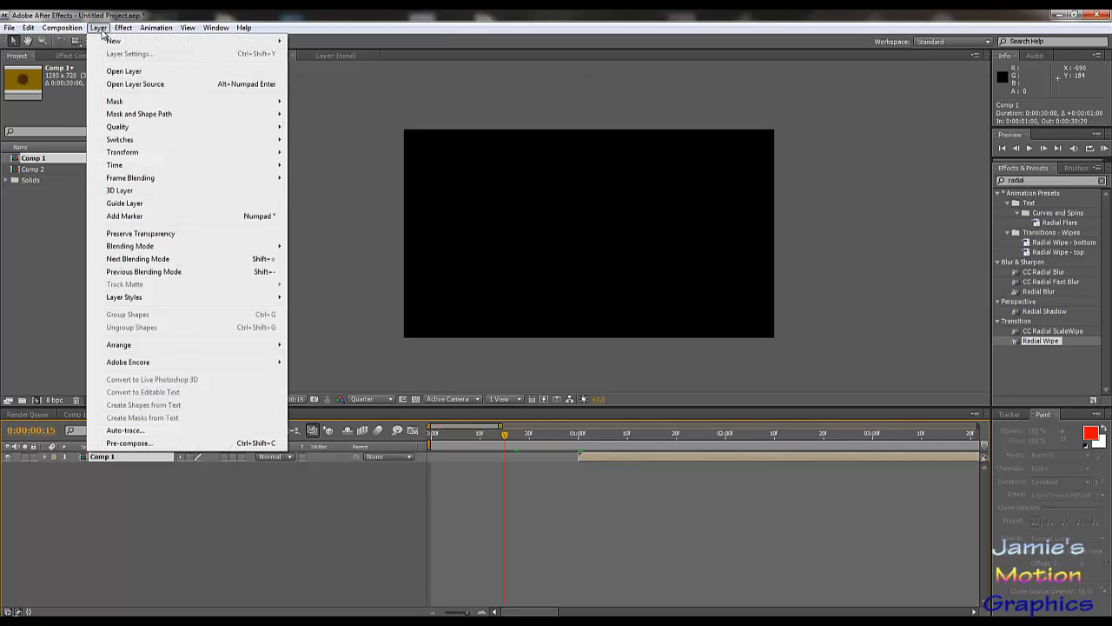
mouse_move(111, 41)
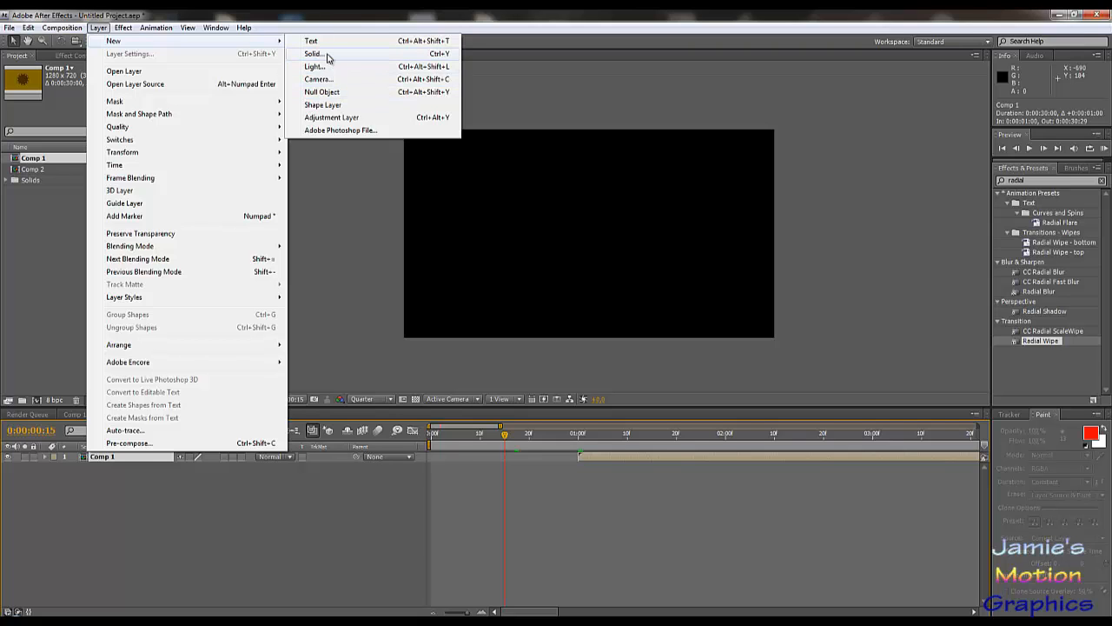
click(324, 53)
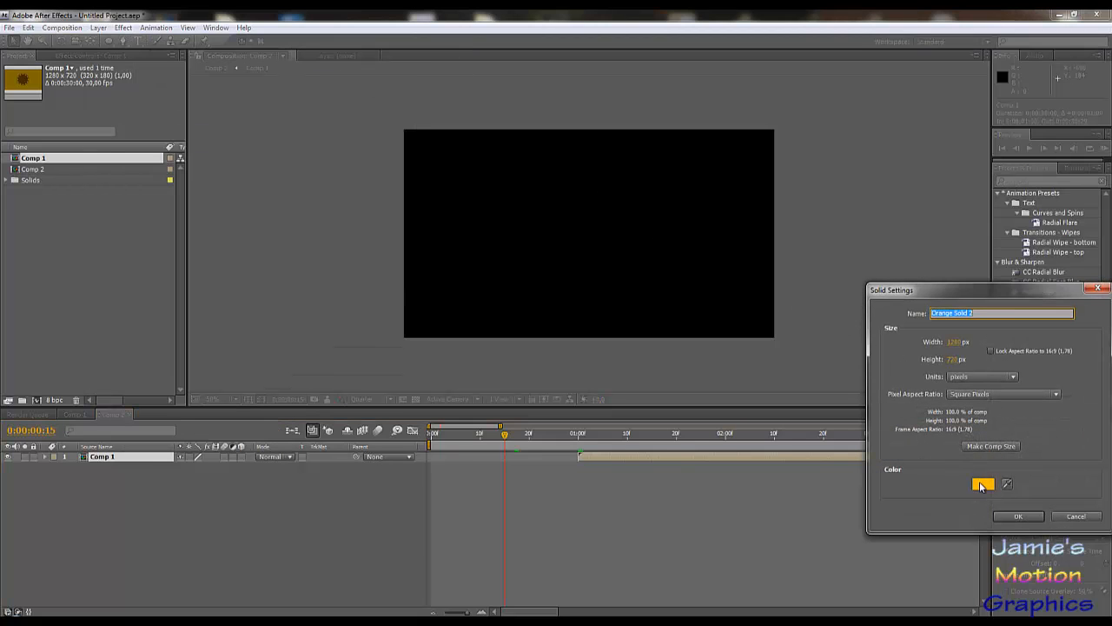
click(991, 491)
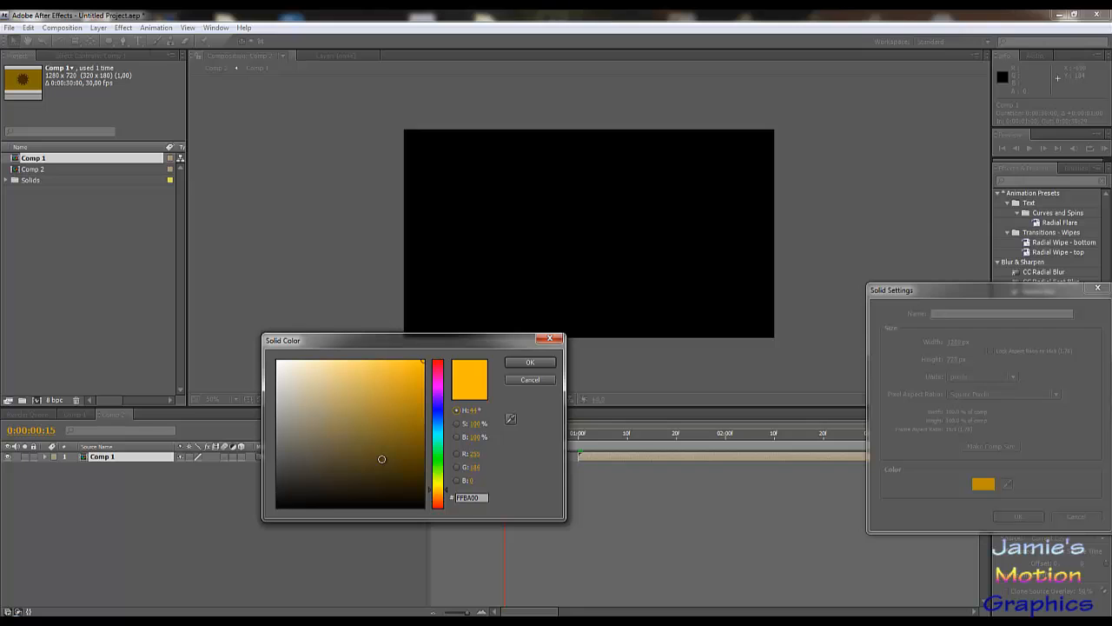
click(532, 362)
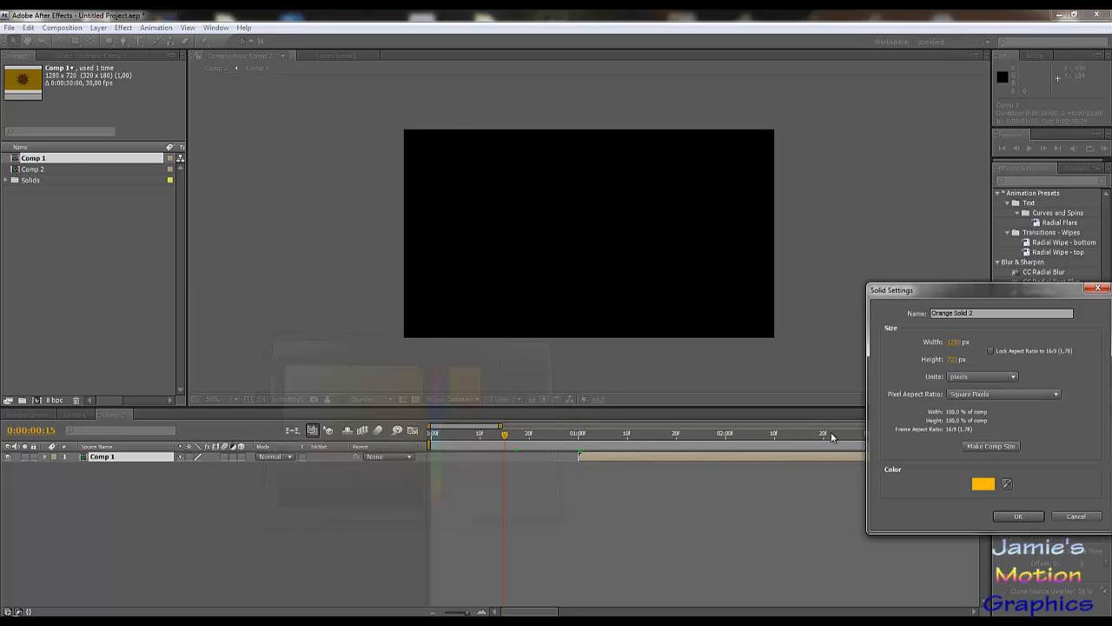
click(1074, 516)
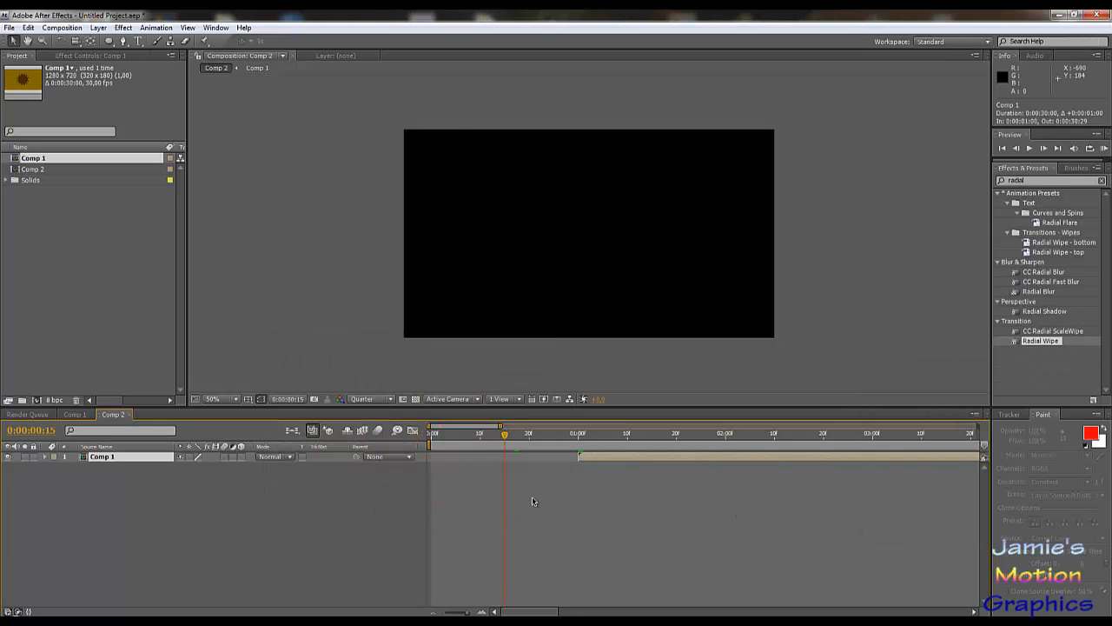
- Create a 1280 x 720 black (000000) solid above Comp 1 and apply the Radial Wipe effect to it
click(100, 28)
mouse_move(162, 44)
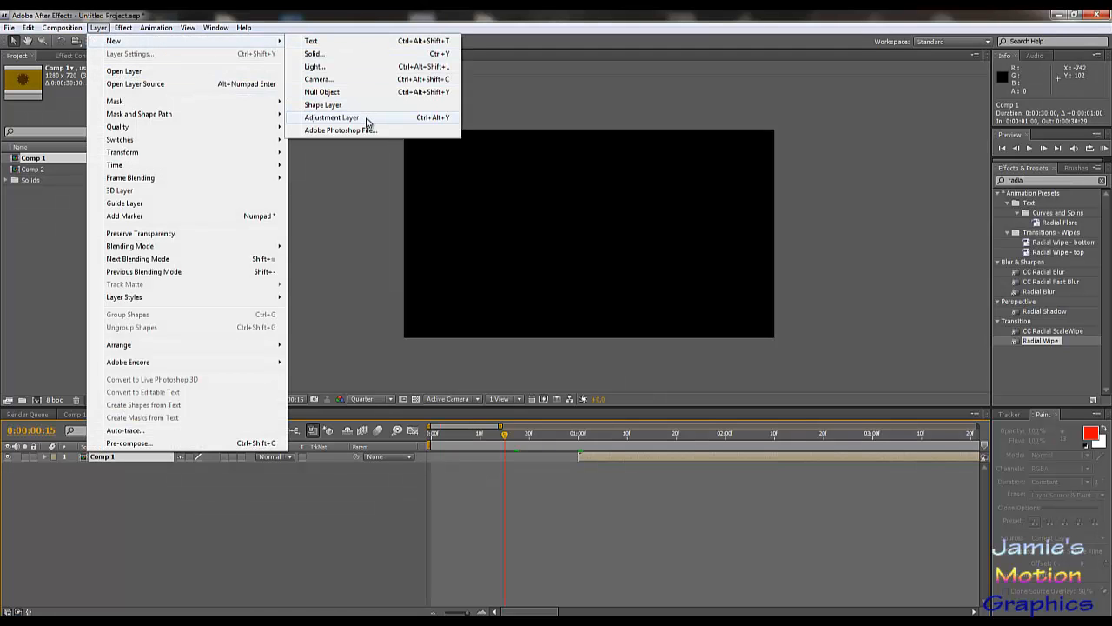
click(358, 54)
click(982, 483)
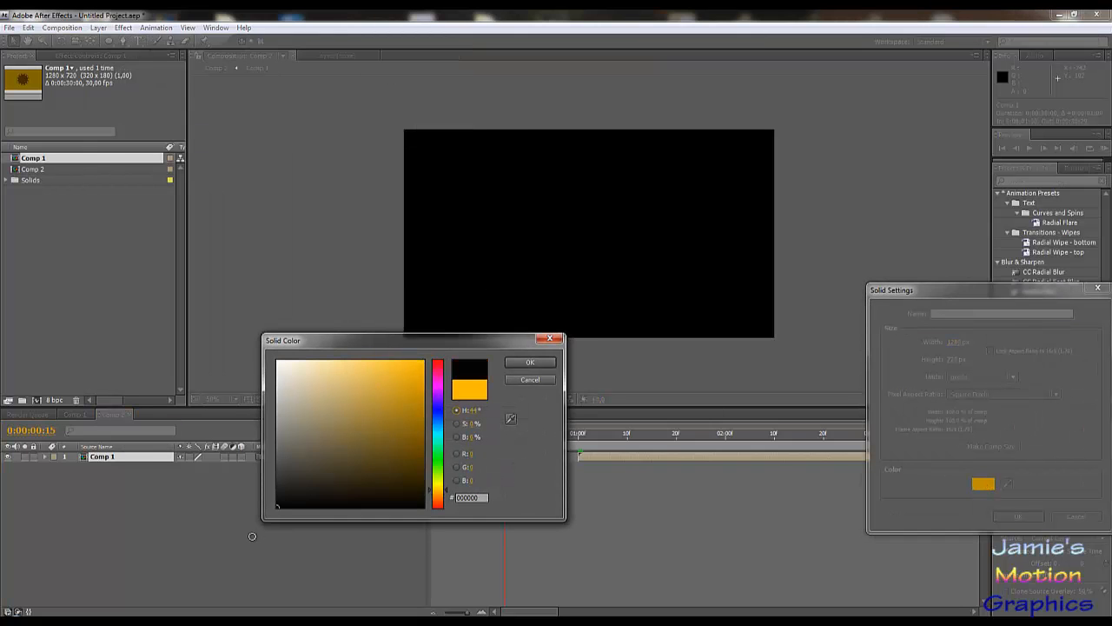
click(530, 361)
click(1016, 516)
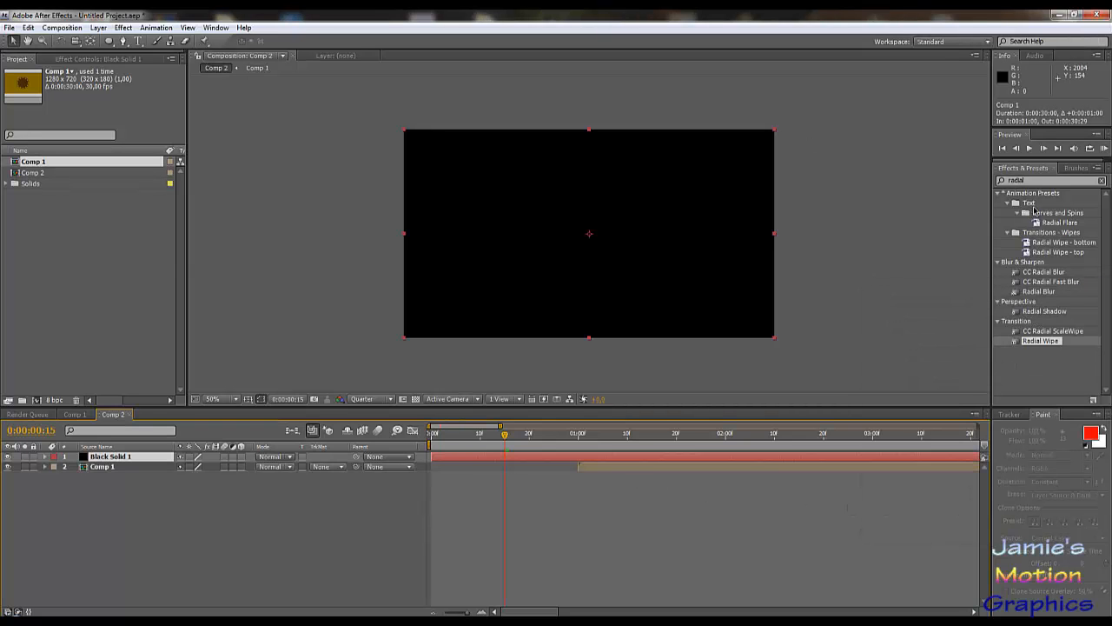
drag(1039, 343, 108, 457)
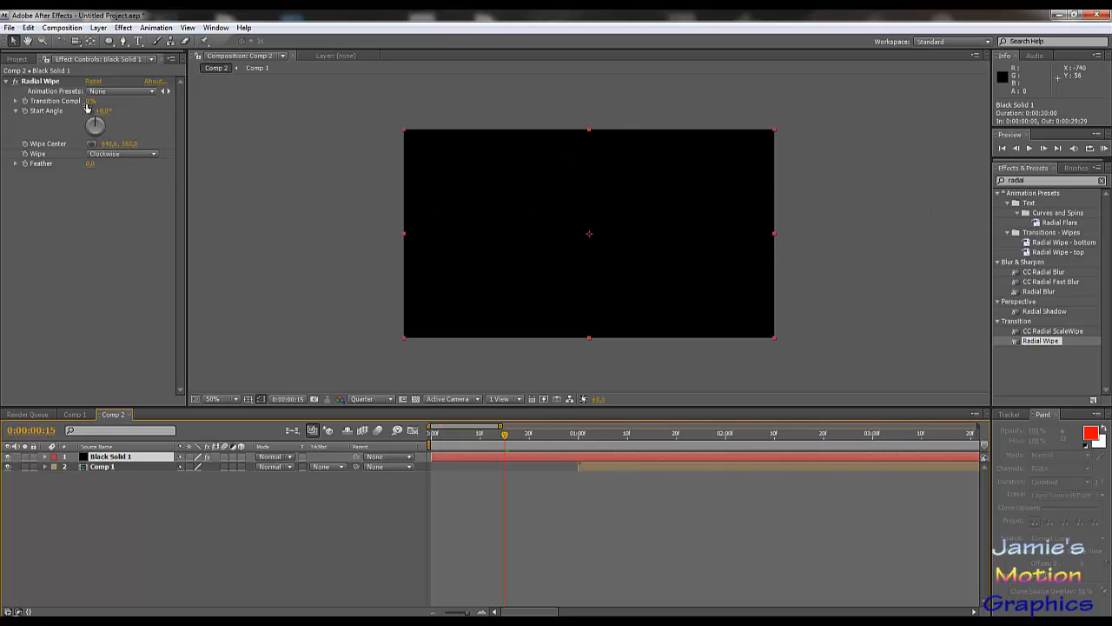
- Try raising the Radial Wipe's Transition Completion on the black solid to 100% and view Comp 1 at 0:00:01:00
drag(89, 102, 159, 114)
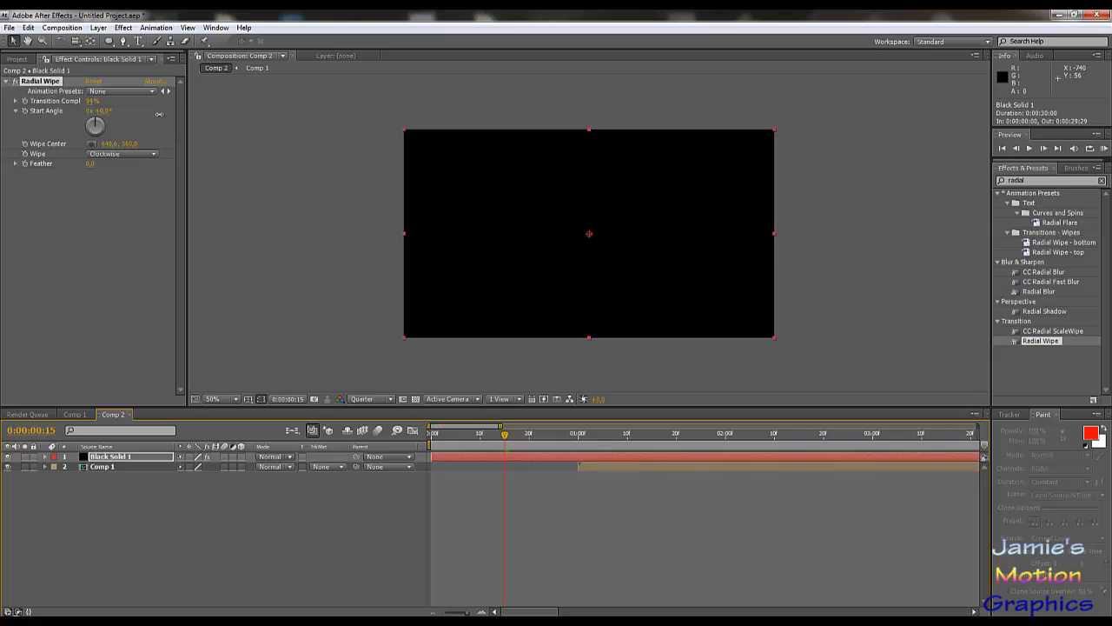
drag(88, 112, 44, 104)
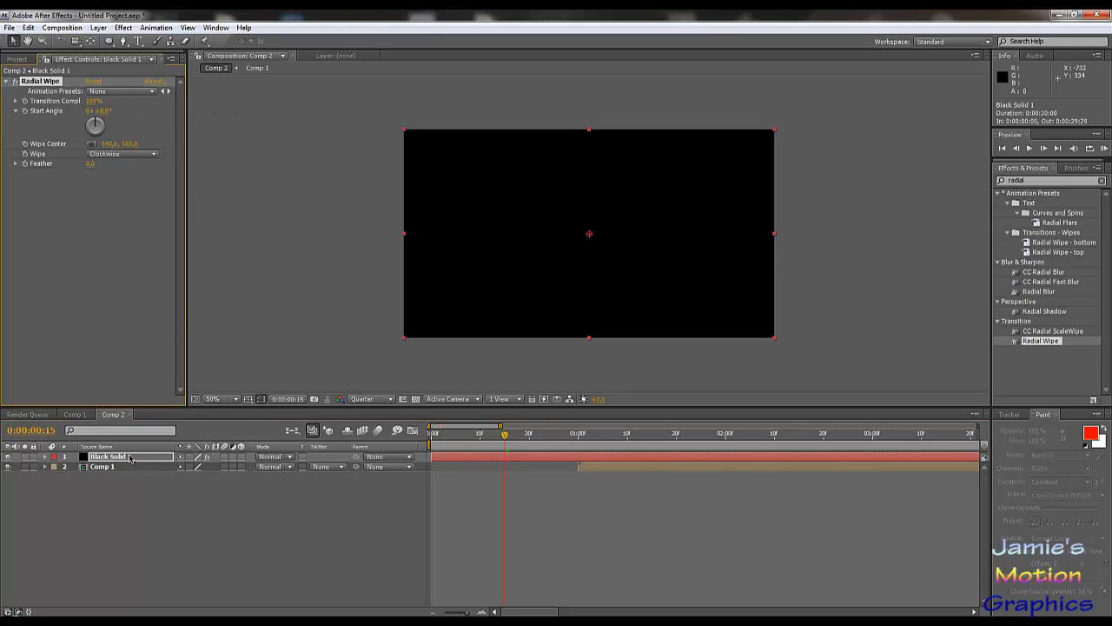
mouse_move(130, 457)
mouse_down()
mouse_move(130, 474)
mouse_move(129, 458)
mouse_up()
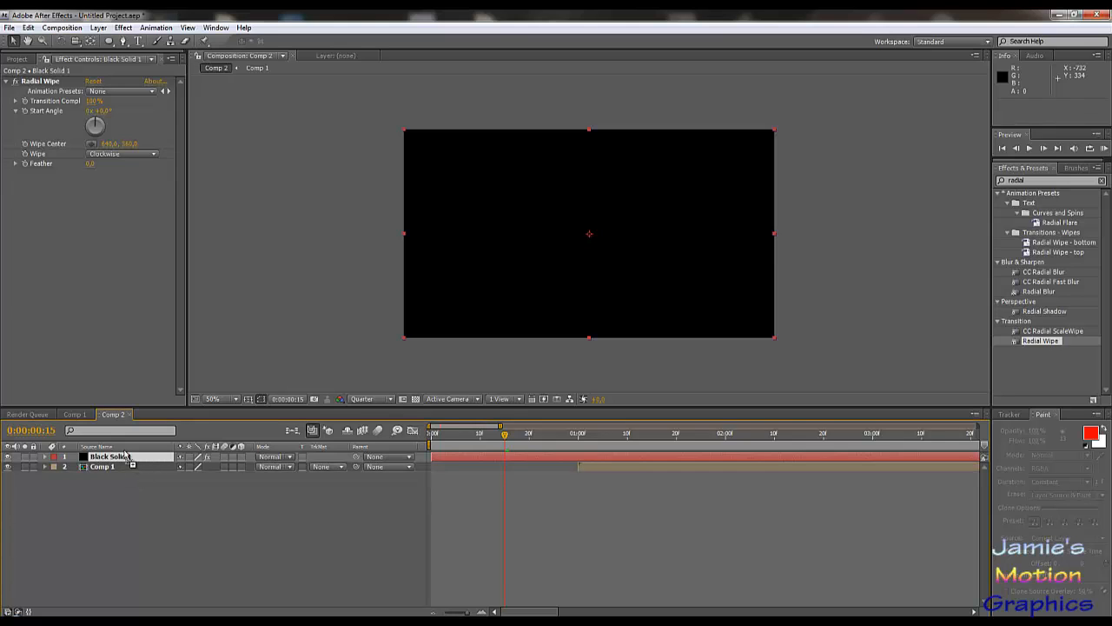
drag(571, 436, 579, 437)
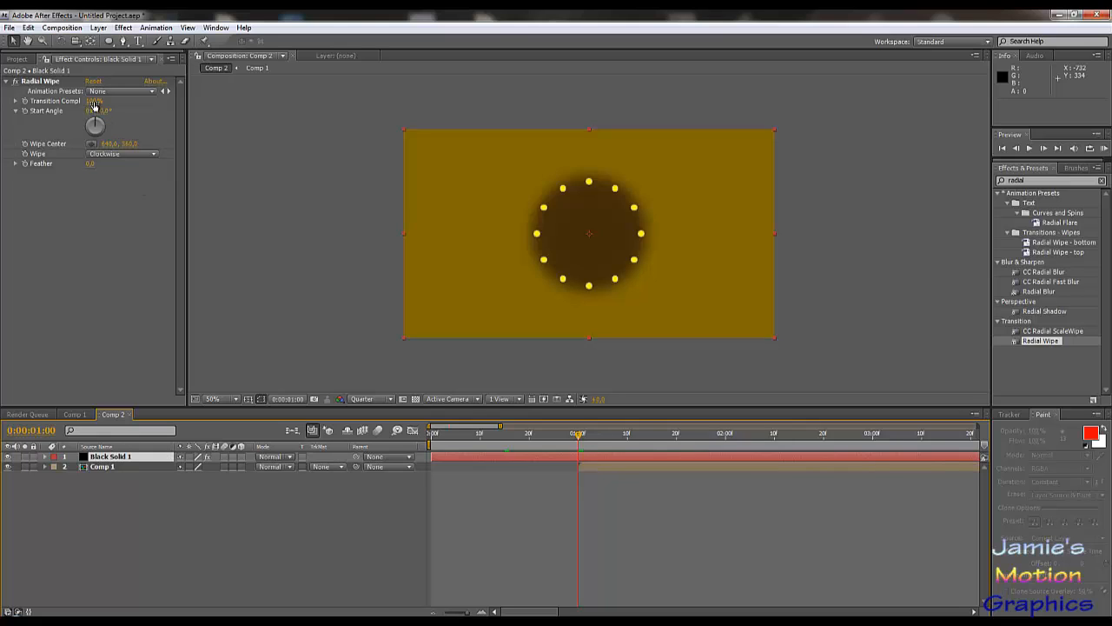
drag(93, 101, 107, 119)
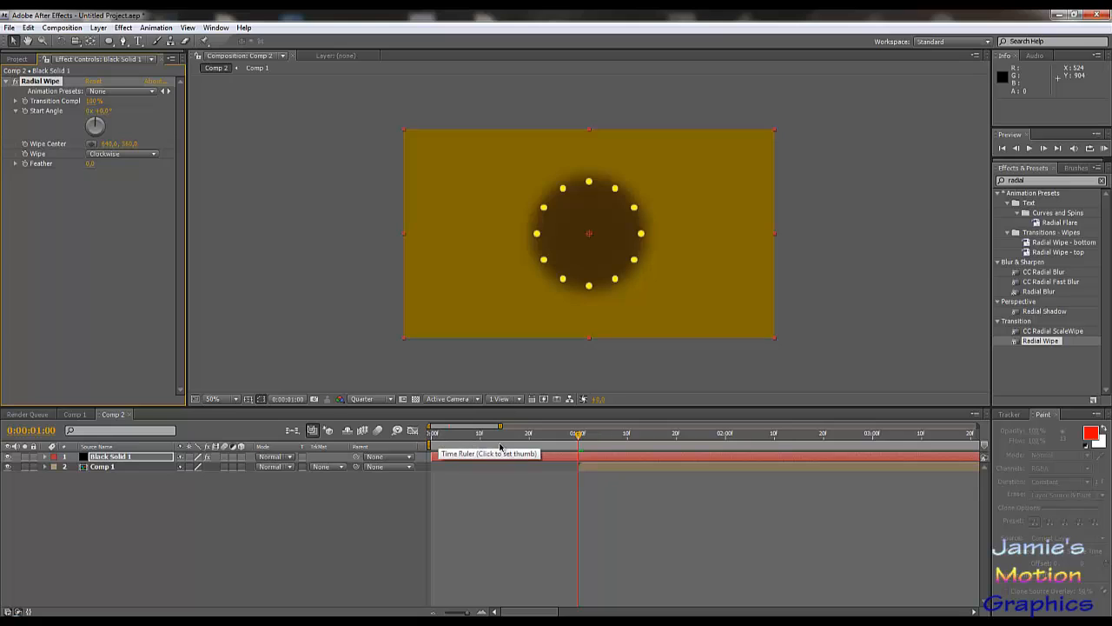
- Duplicate the Comp 1 layer twice and shift the bottommost copy to start at 0:00:00:15
click(582, 470)
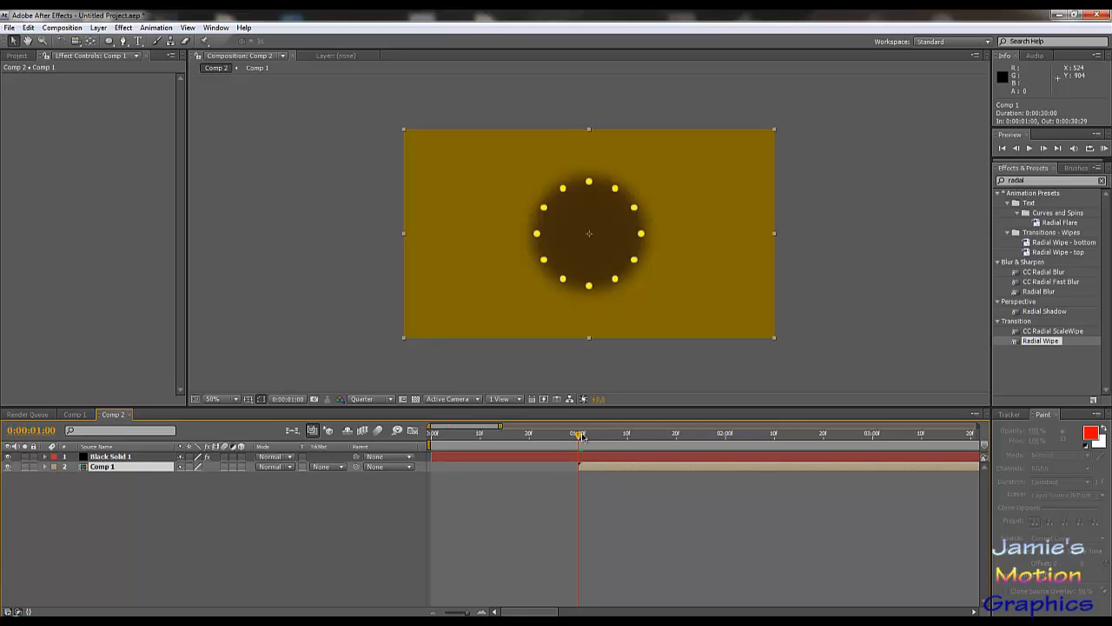
mouse_move(580, 436)
mouse_down()
mouse_move(656, 440)
mouse_move(569, 439)
mouse_move(578, 436)
mouse_up()
key(ctrl+d)
key(ctrl+d)
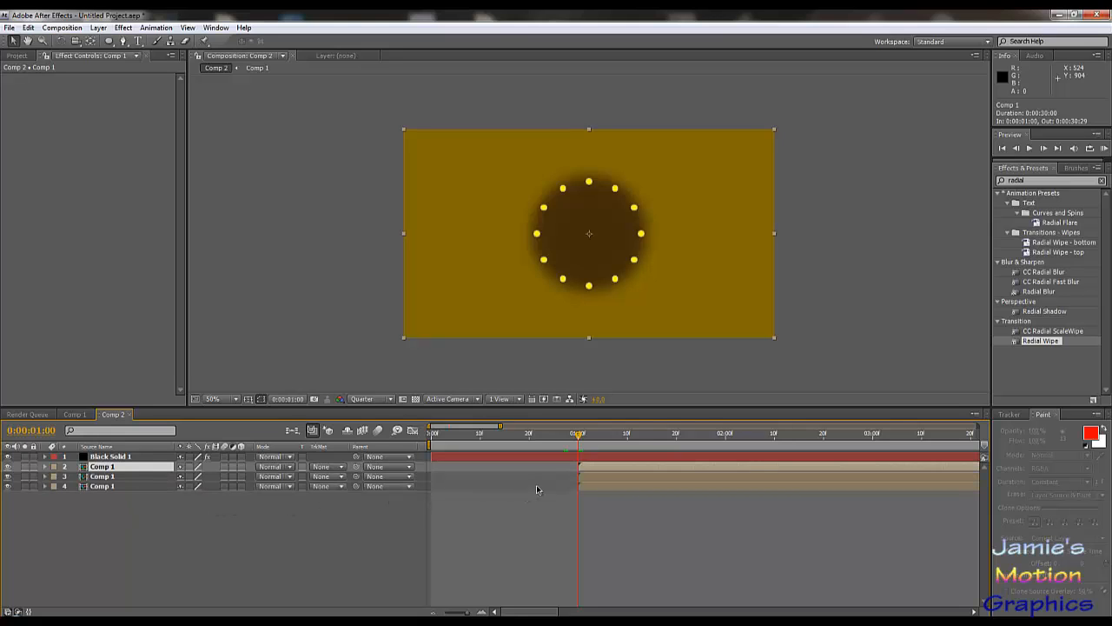
drag(620, 490, 543, 485)
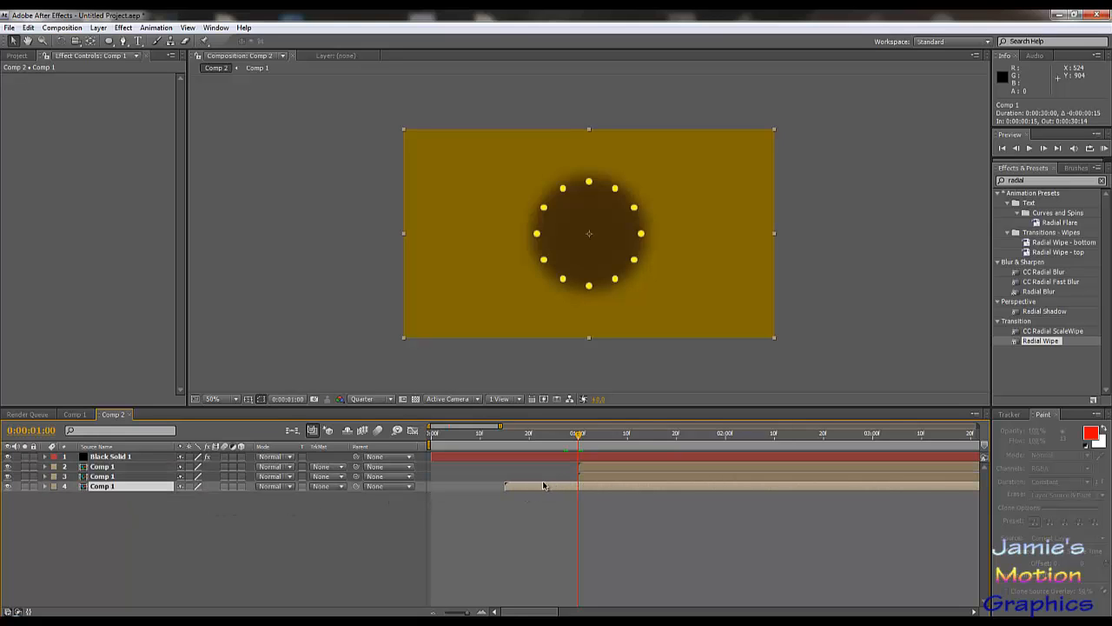
drag(516, 443, 506, 442)
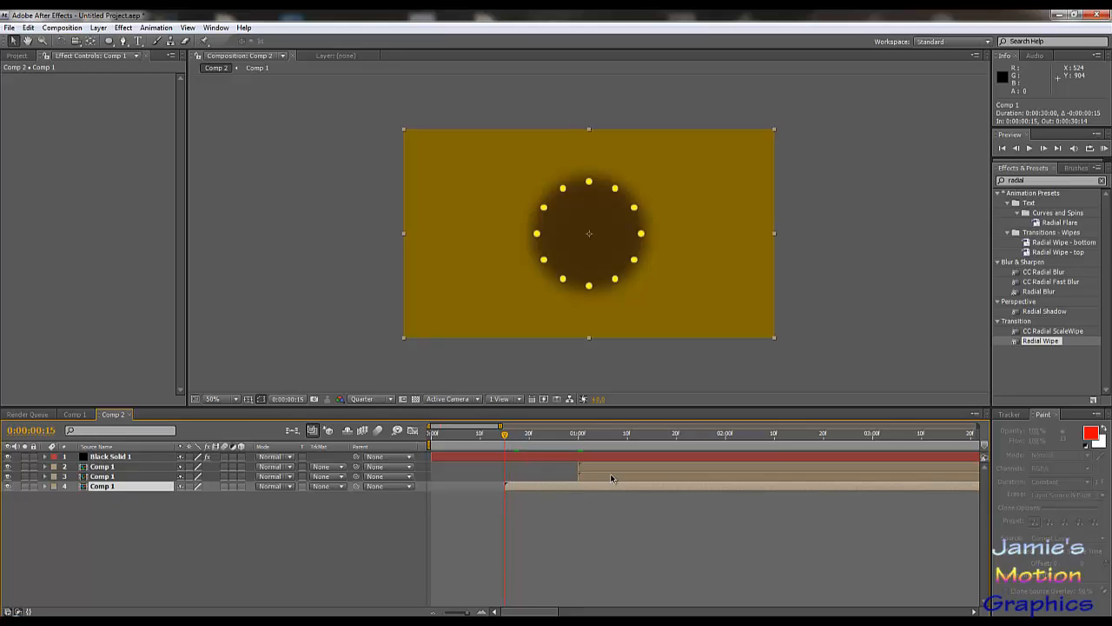
- Shift the two lower Comp 1 layers 15 frames earlier, so they start at 0:00:00:15 and 0:00:00:00
drag(613, 513, 583, 480)
click(122, 477)
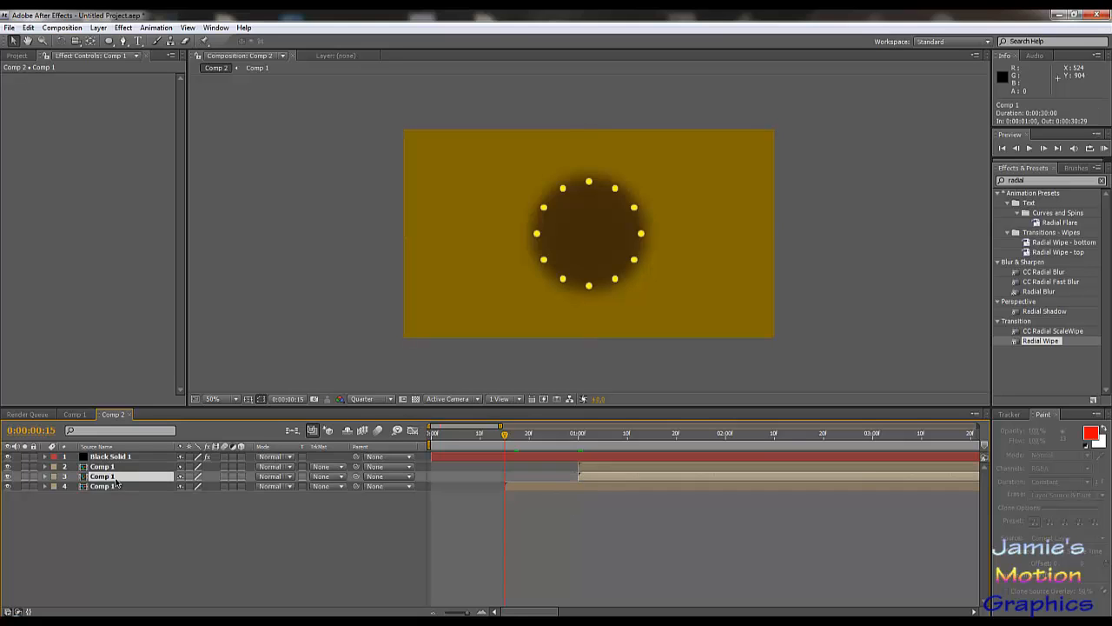
shift+click(130, 489)
drag(607, 482, 534, 483)
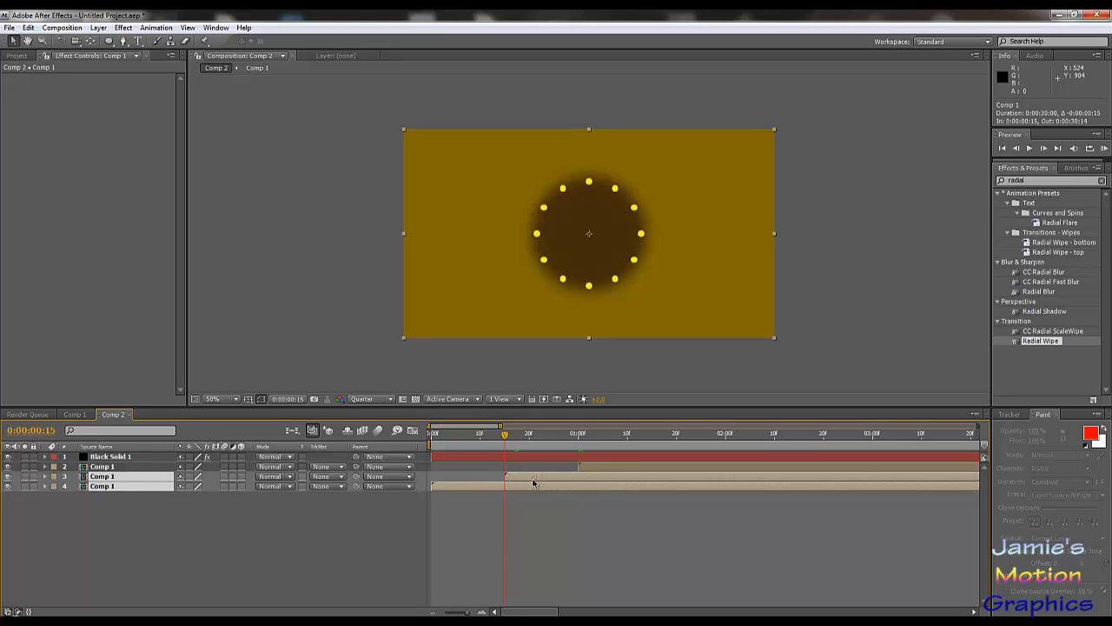
- Scrub through the staggered Comp 1 copies and delete the two lower ones
click(435, 438)
drag(433, 441, 603, 462)
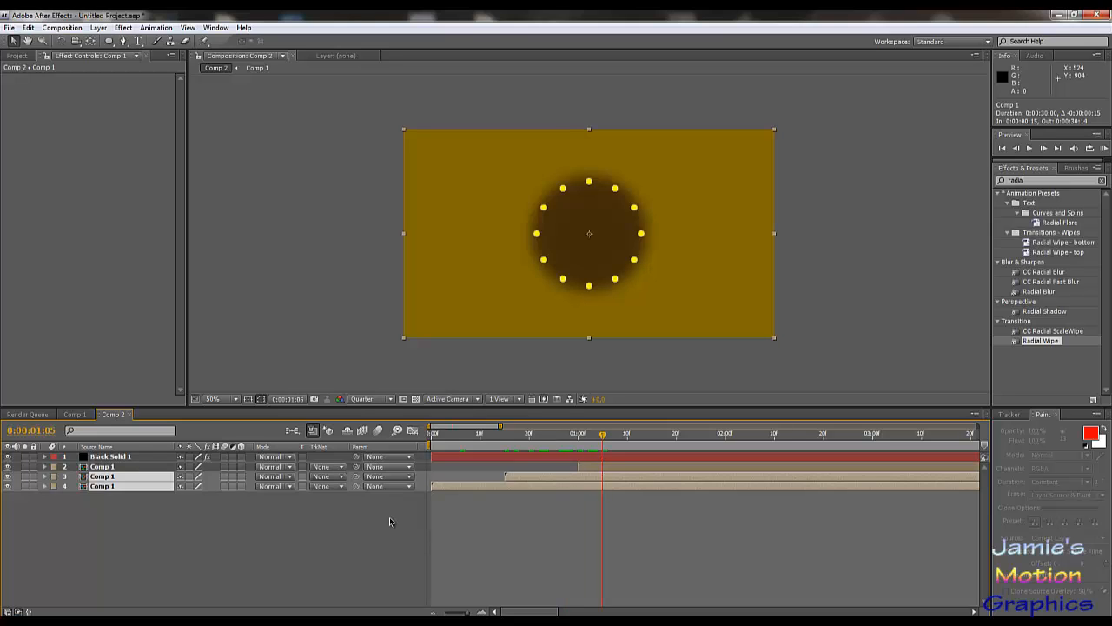
key(Delete)
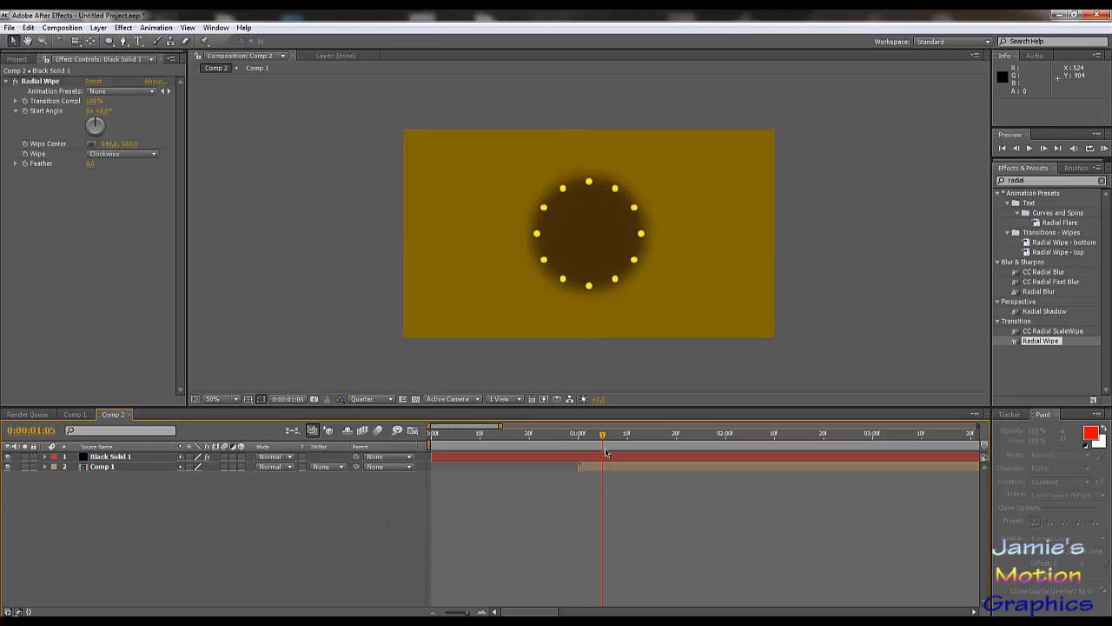
- Set the current time to 0:00:01:00 and enable time remapping on the Comp 1 layer
drag(604, 439, 580, 446)
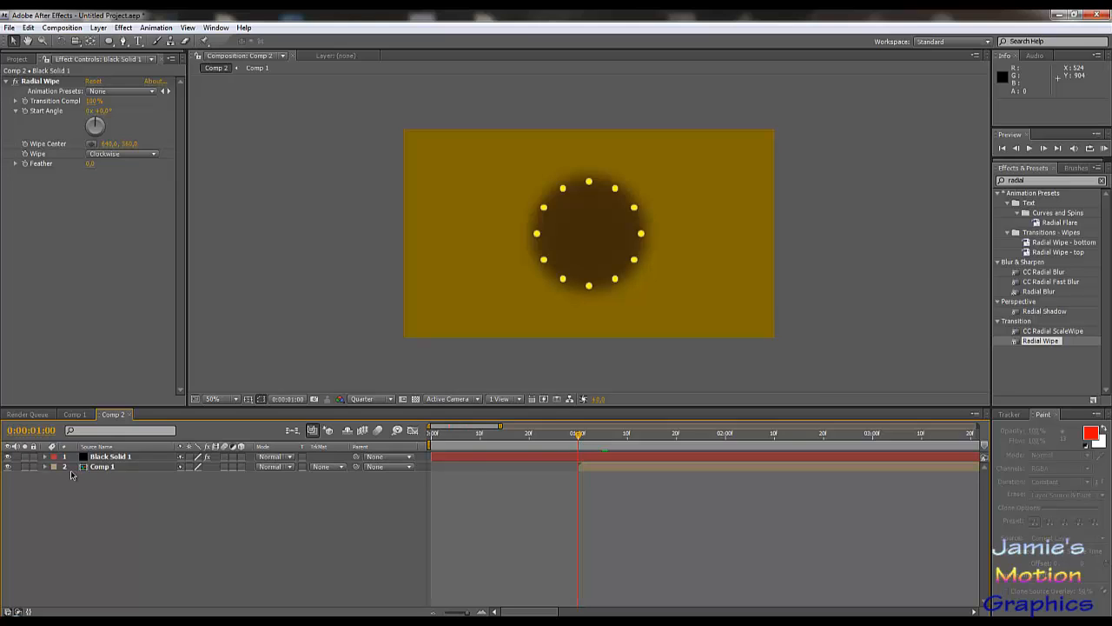
click(101, 469)
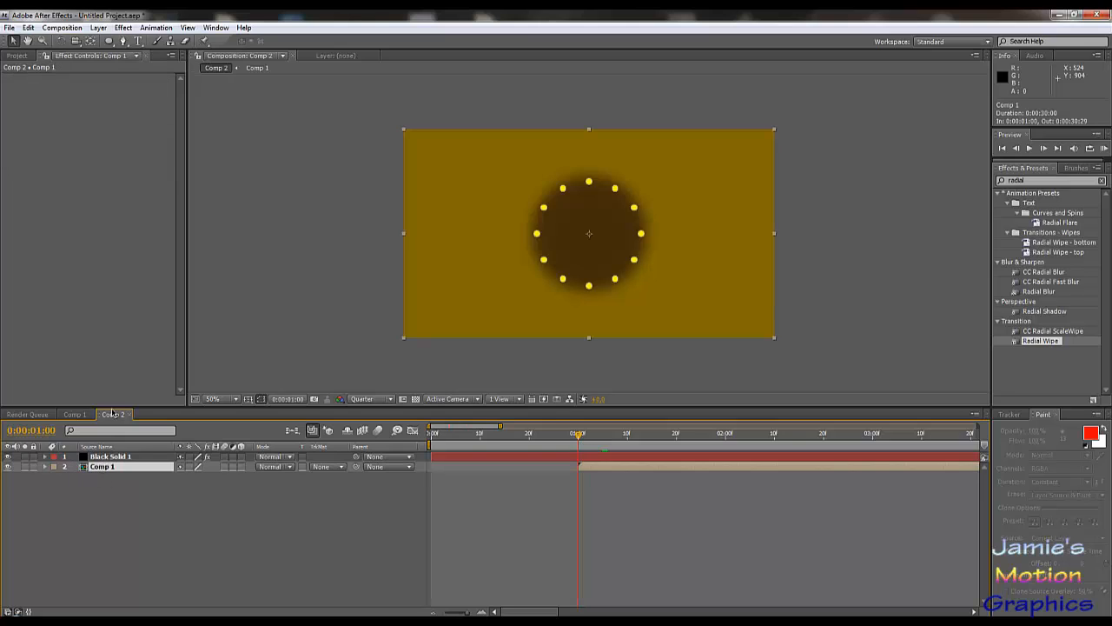
click(100, 29)
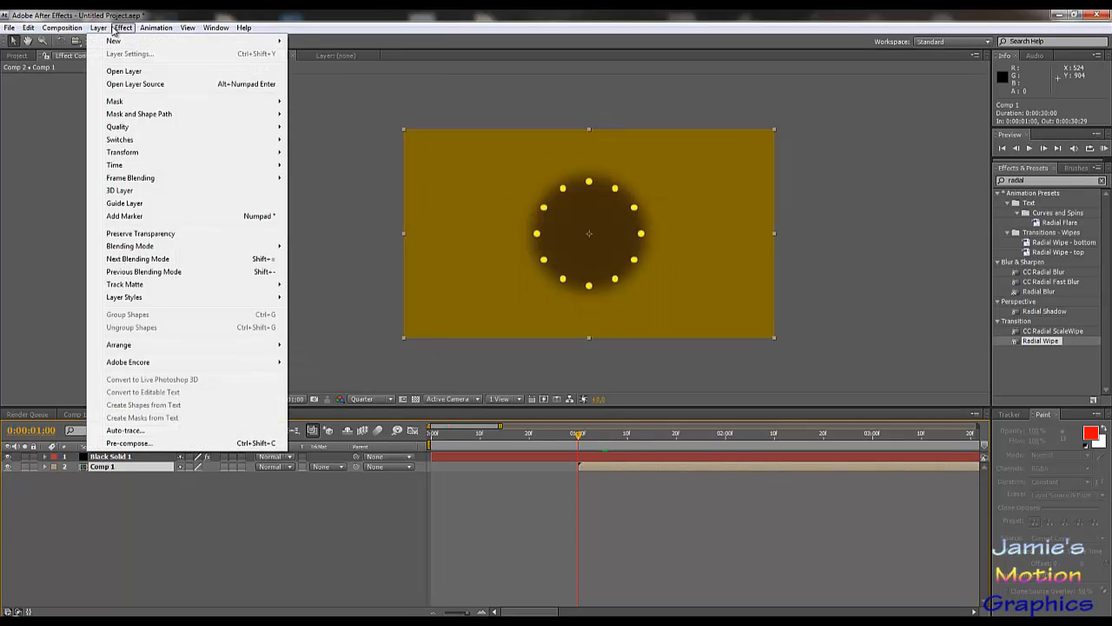
mouse_move(123, 28)
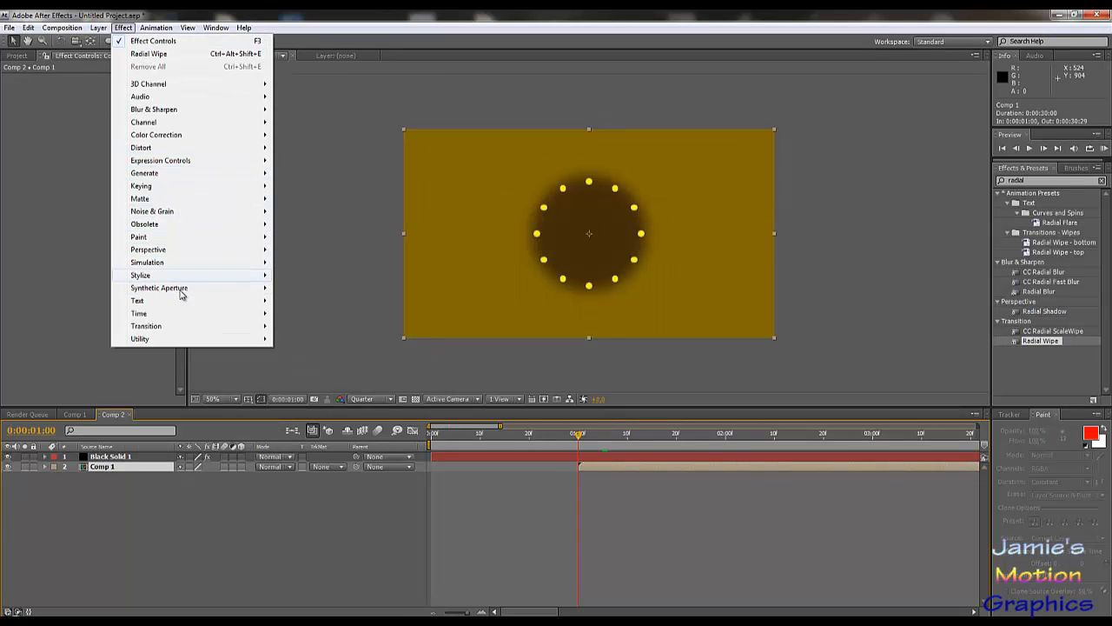
mouse_move(184, 313)
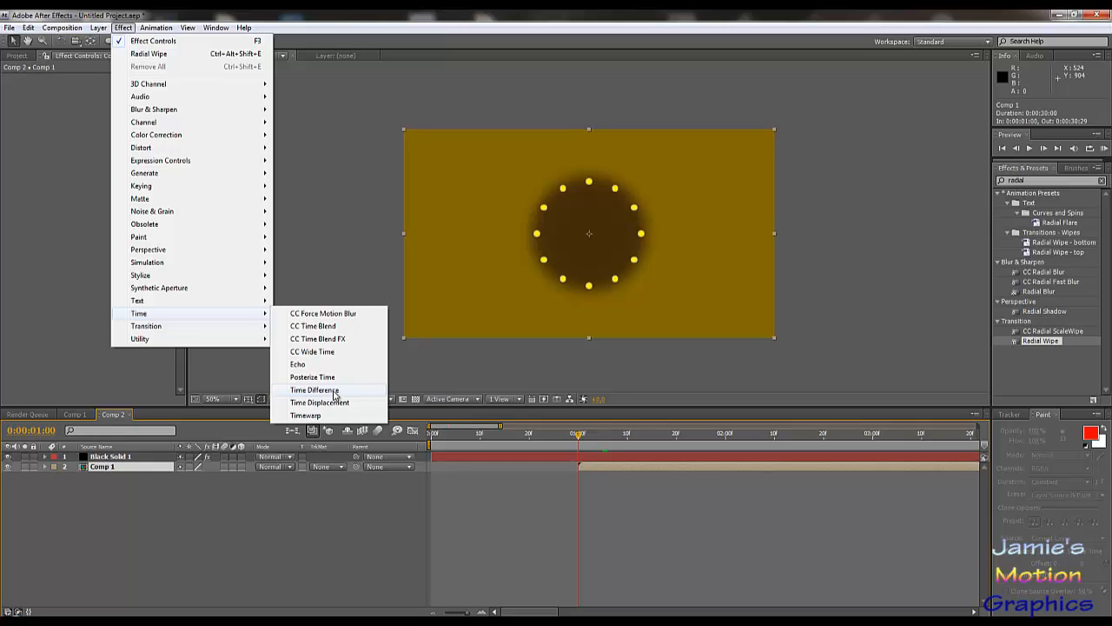
click(148, 465)
right_click(148, 464)
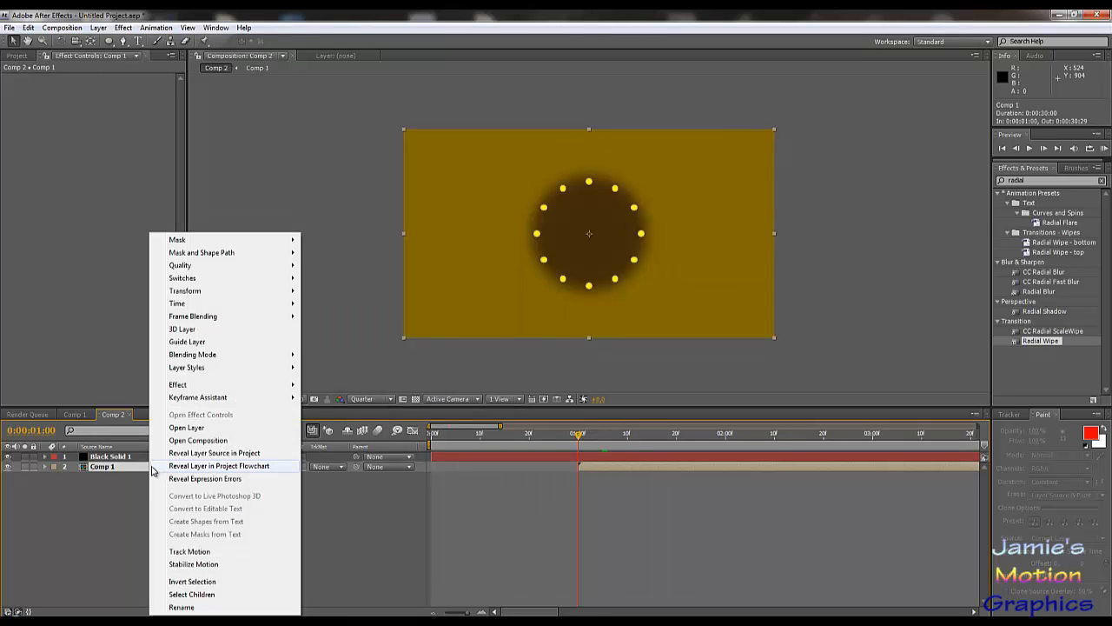
mouse_move(251, 307)
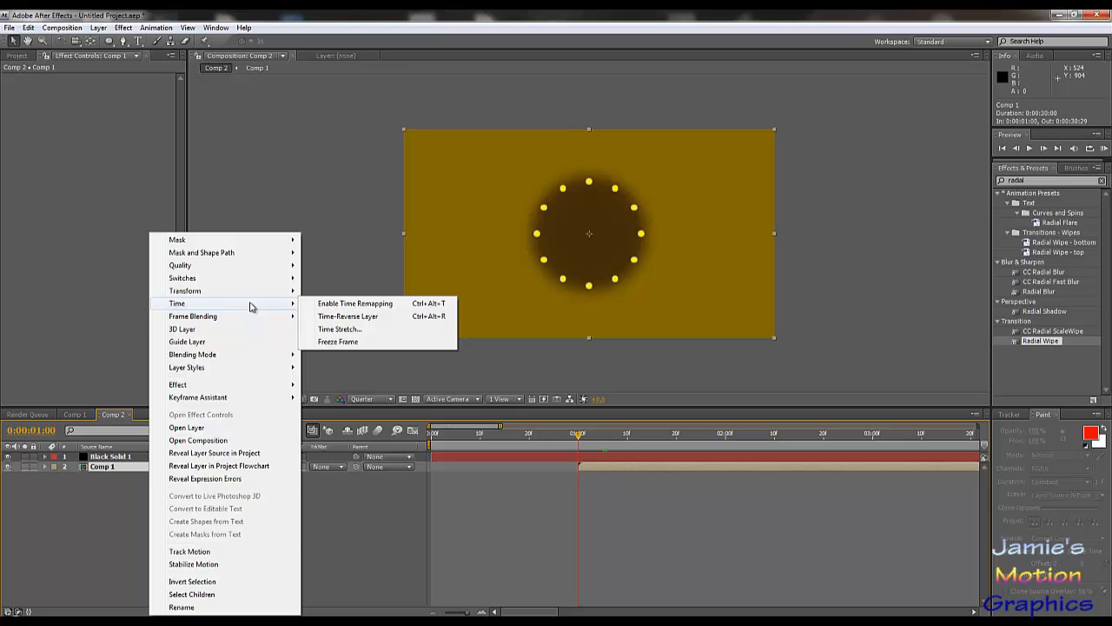
click(330, 303)
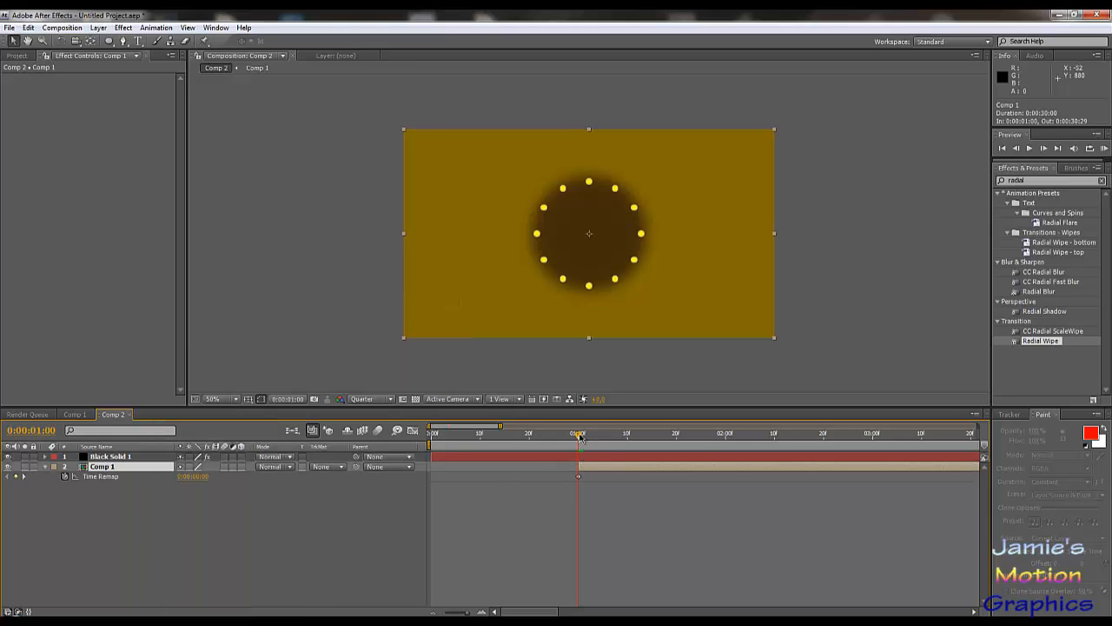
- Freeze Comp 1's opening by keyframing Time Remap at 0:00:01:01 and moving the first keyframe and layer start to 0:00:00:00
drag(580, 434, 586, 445)
click(16, 476)
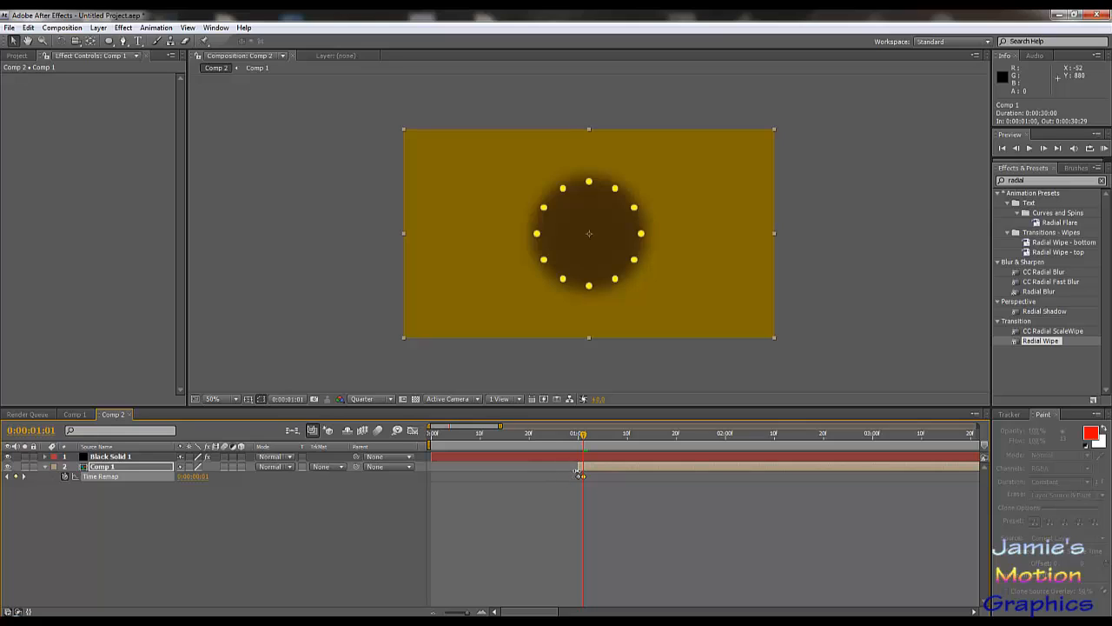
drag(581, 479, 432, 482)
mouse_move(578, 467)
mouse_down()
mouse_move(437, 474)
mouse_move(441, 440)
mouse_move(432, 440)
mouse_move(583, 451)
mouse_up()
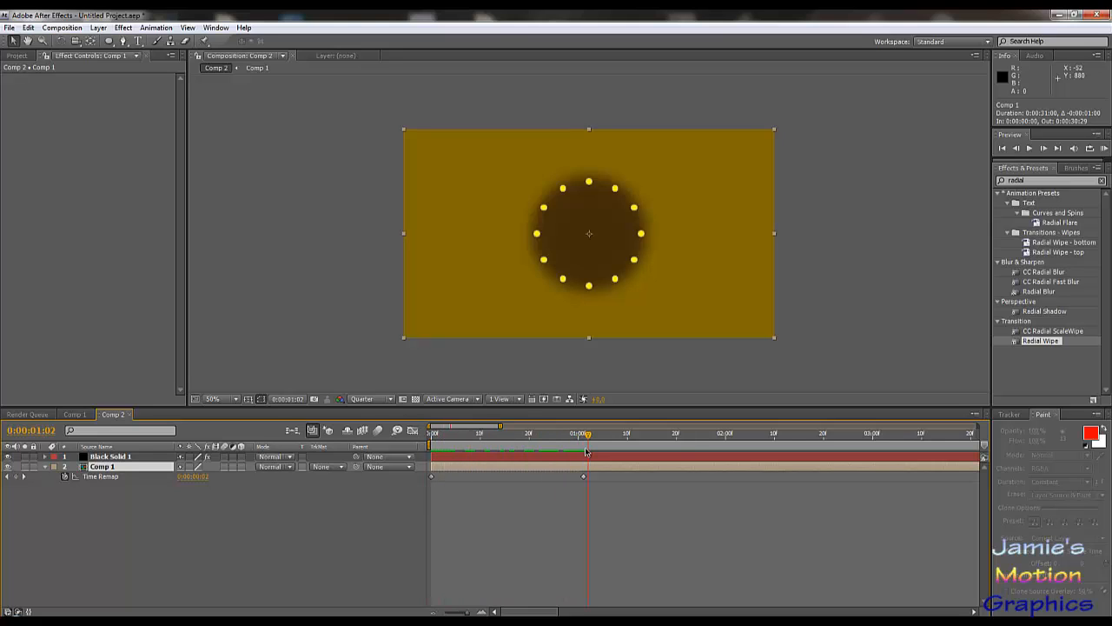
drag(583, 451, 637, 461)
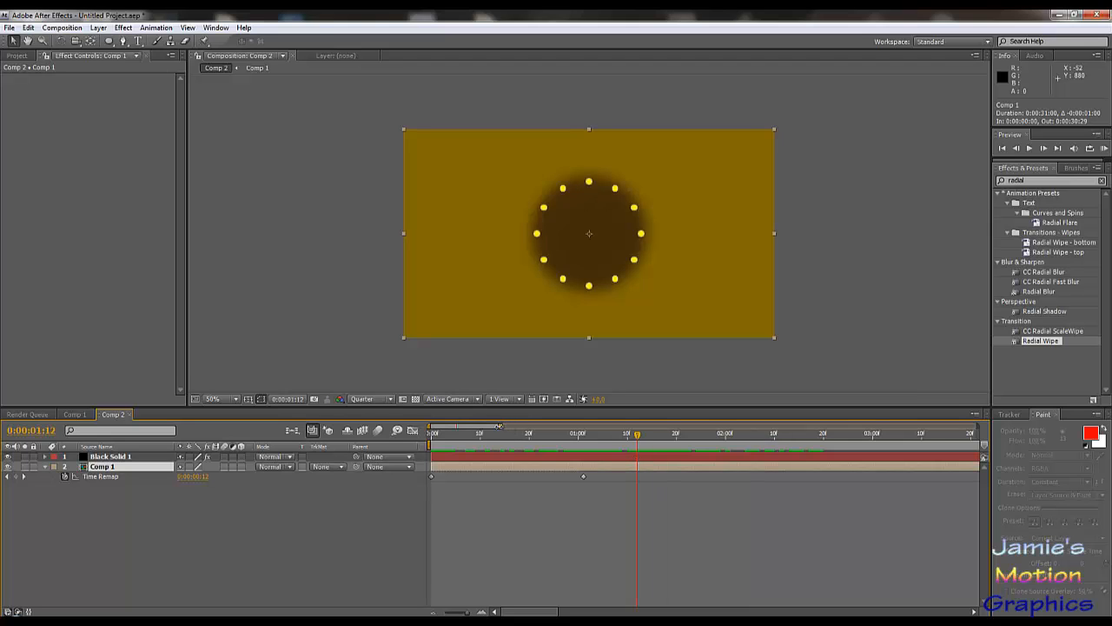
- Keyframe the black solid's Radial Wipe Transition Completion at 0% at 0:00:00:00
drag(500, 426, 463, 441)
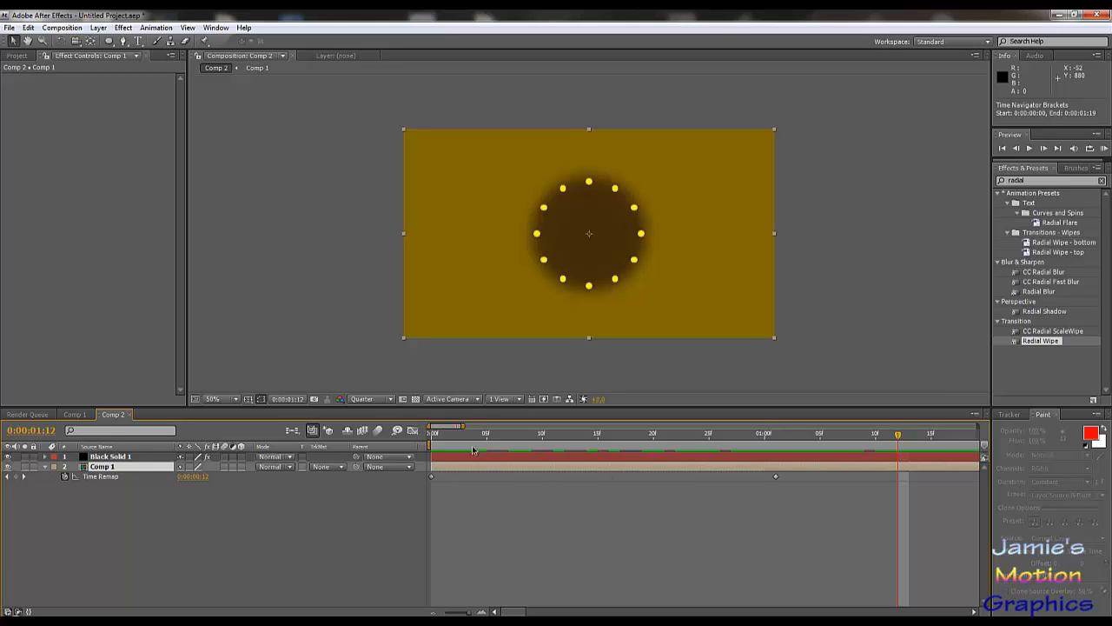
drag(463, 441, 432, 450)
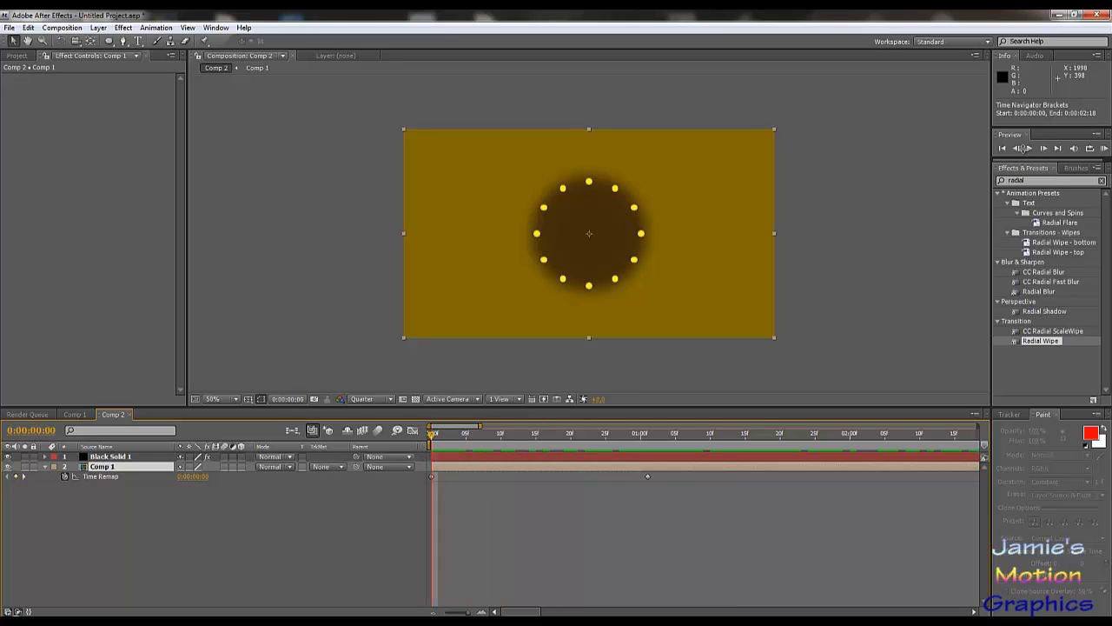
click(131, 456)
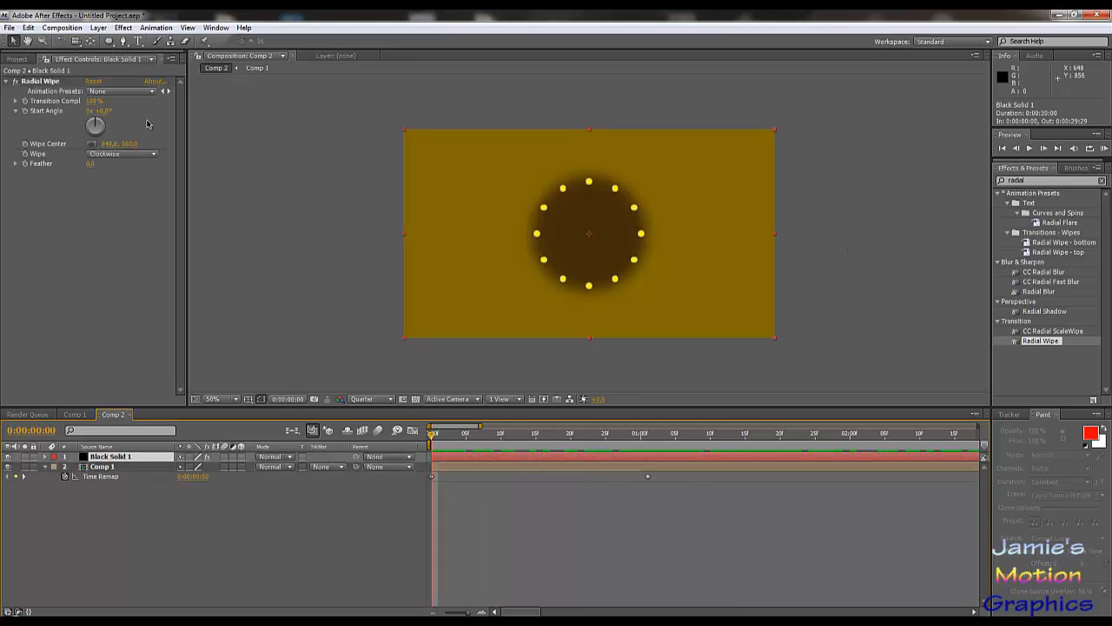
click(25, 102)
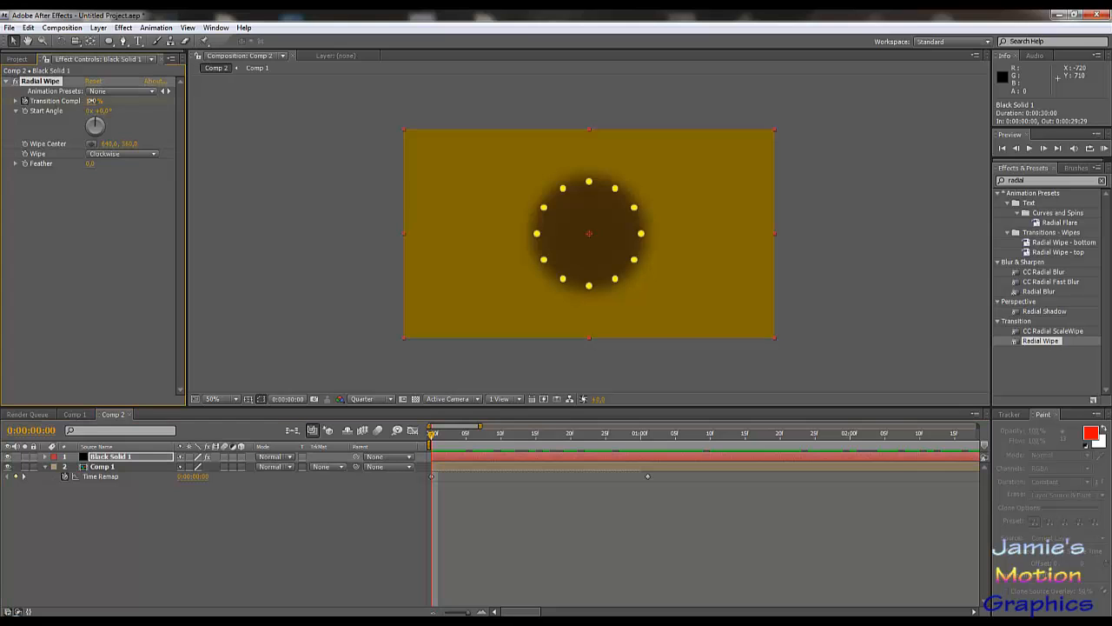
drag(91, 101, 26, 100)
- Keyframe the Transition Completion at 100% at 0:00:01:00
click(472, 434)
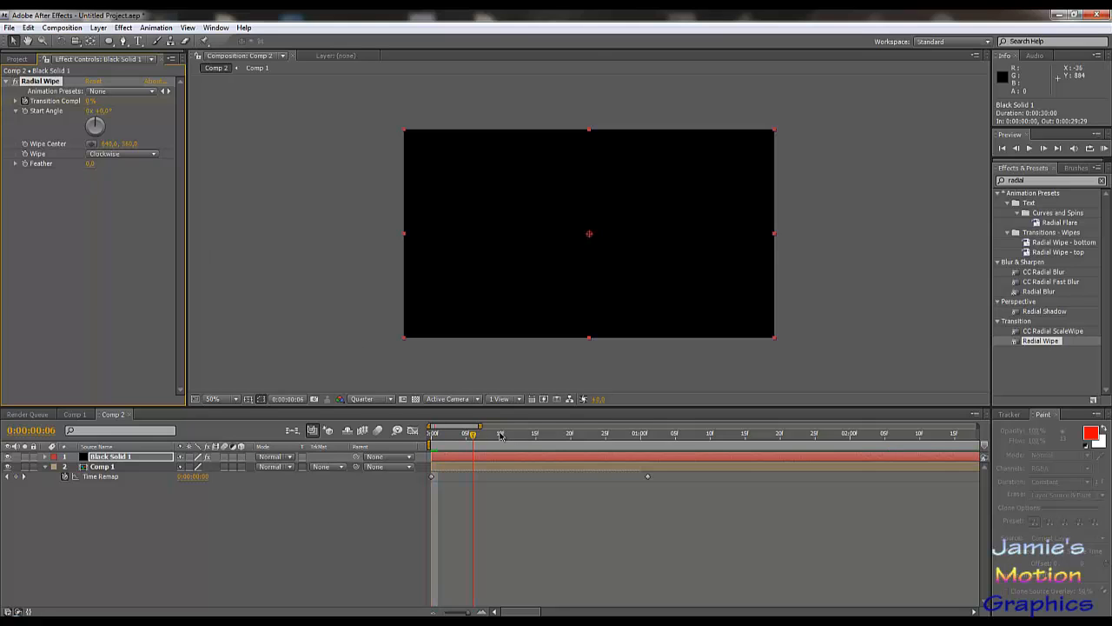
key(space)
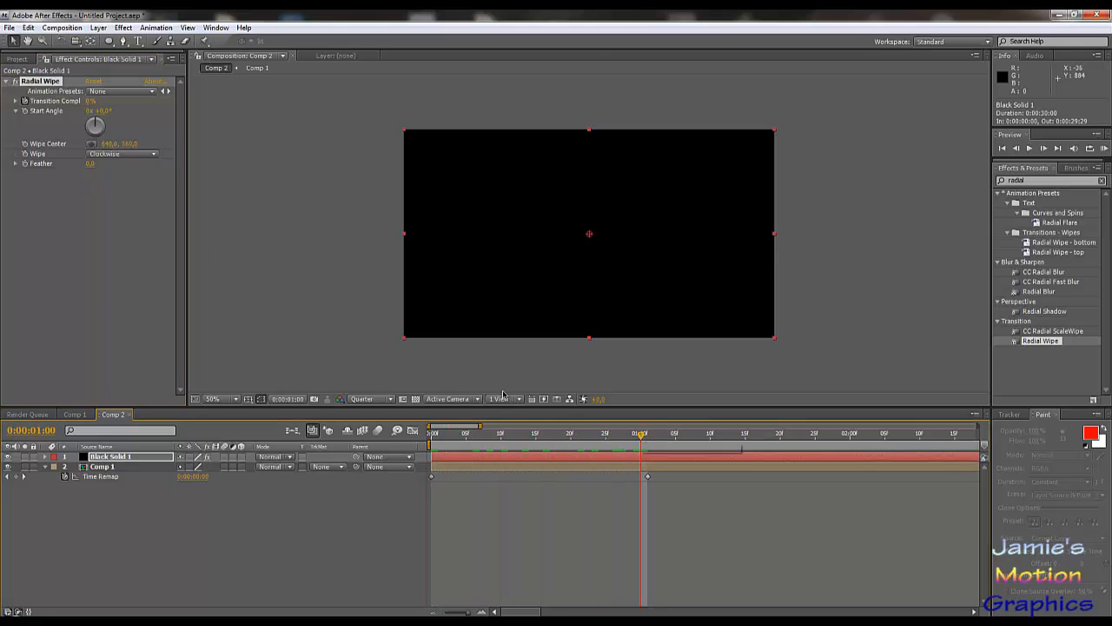
drag(163, 108, 207, 115)
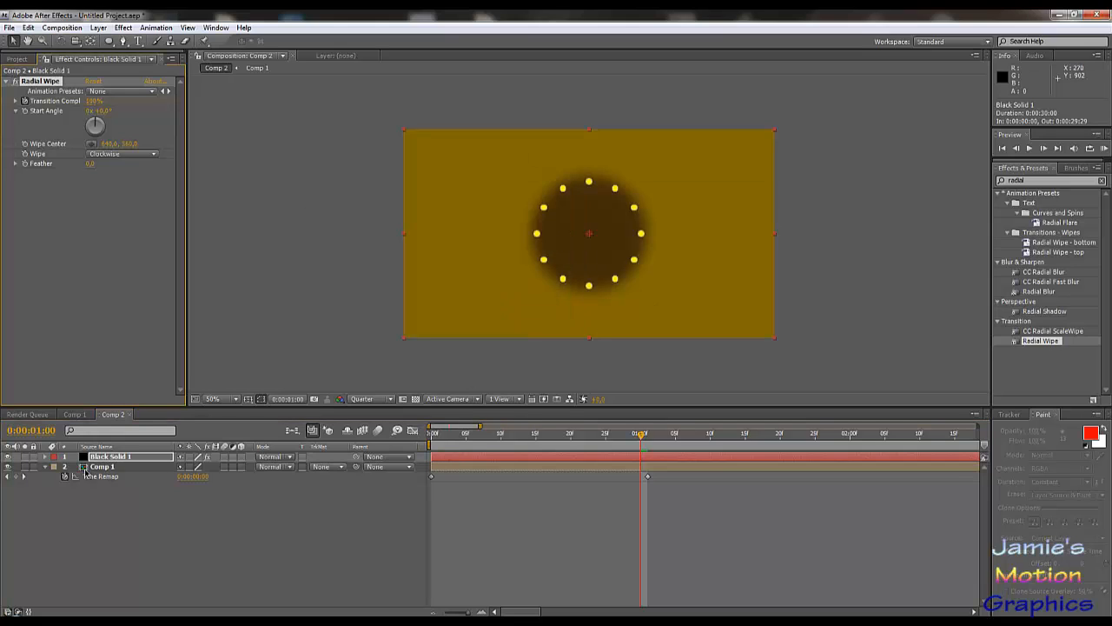
- Move the 0% Transition Completion keyframe to 0:00:00:15 and play back Comp 2 from the start
key(u)
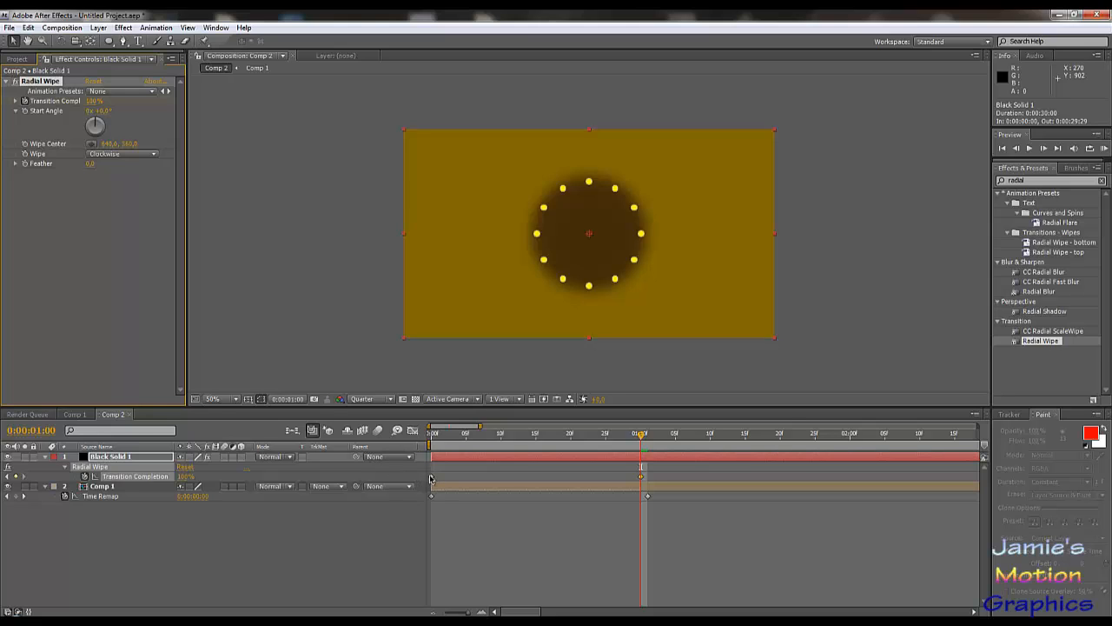
drag(433, 480, 535, 478)
drag(537, 435, 432, 434)
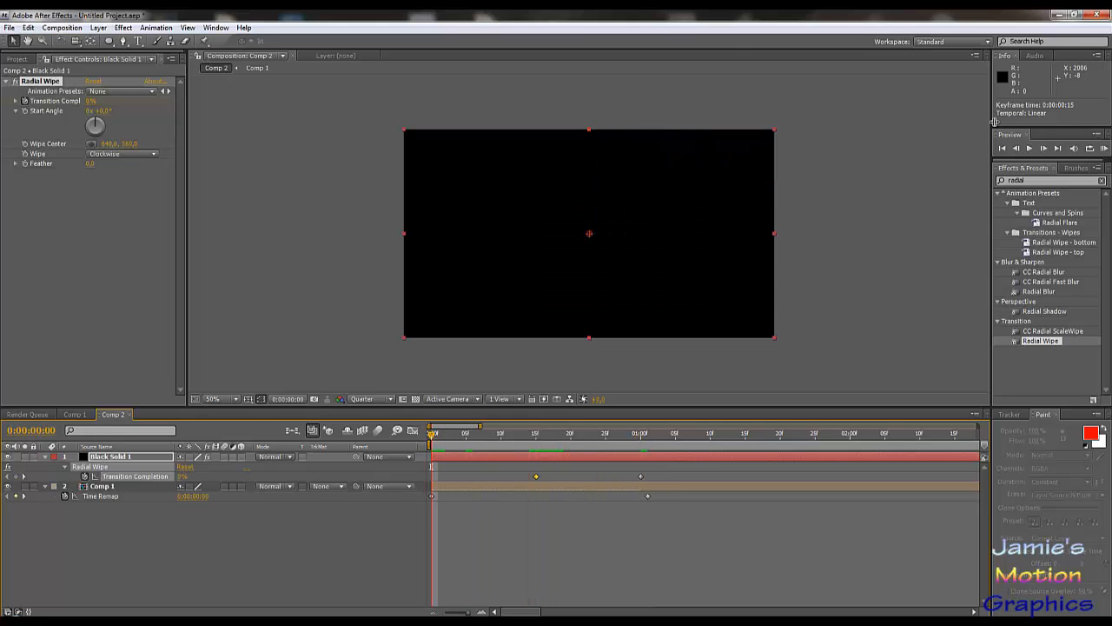
click(1028, 150)
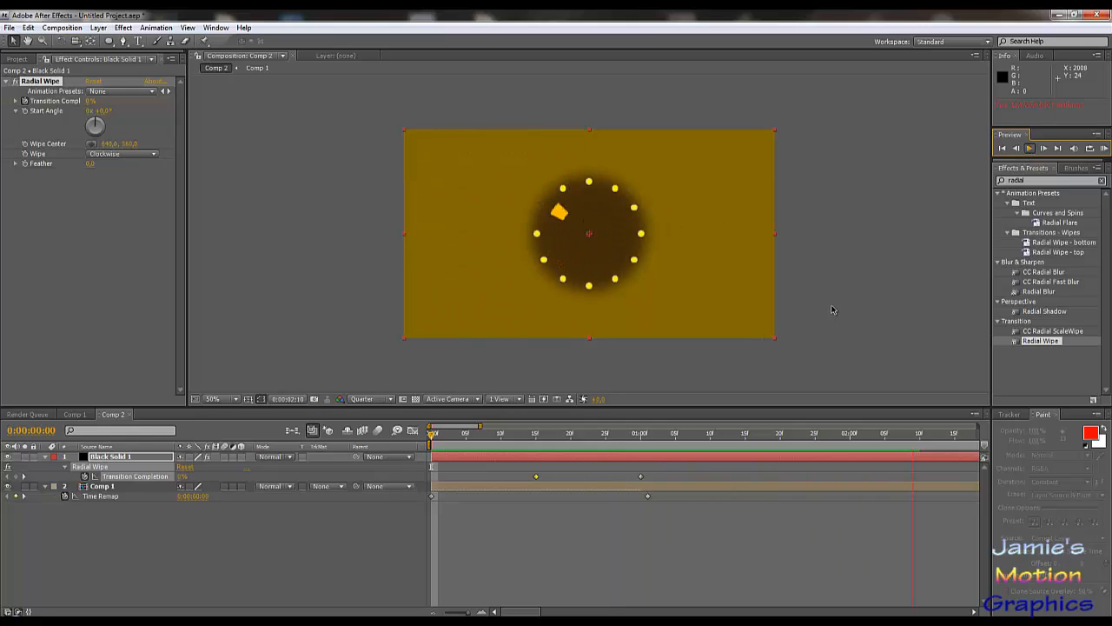
click(1031, 149)
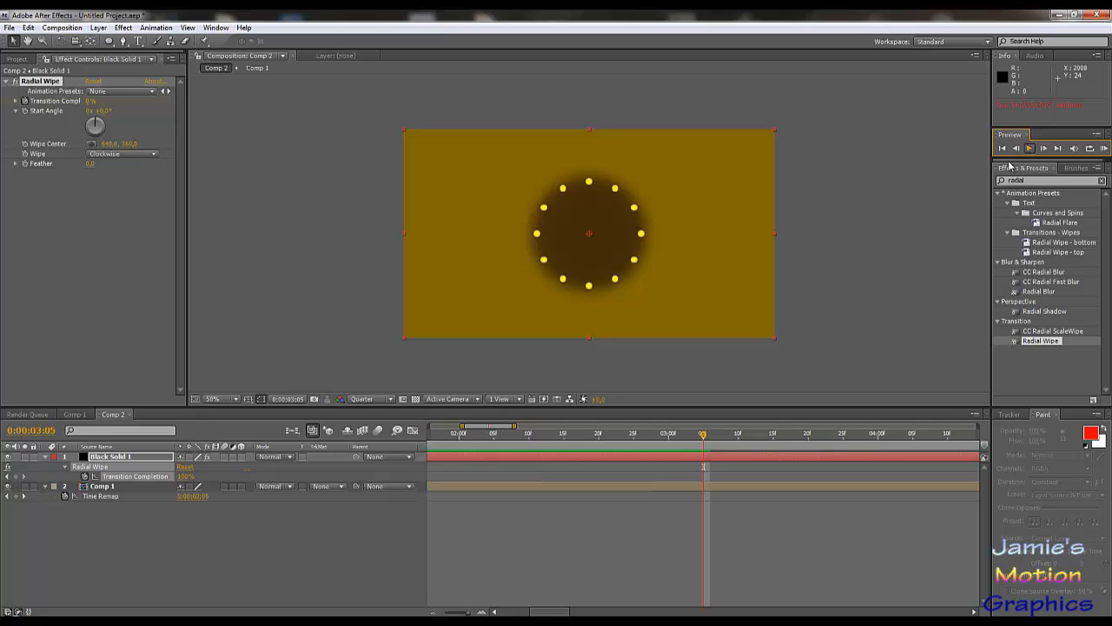
- Review Comp 2 around 0:00:01:03 and compare its timeline with the layers in Comp 1
drag(547, 438, 662, 476)
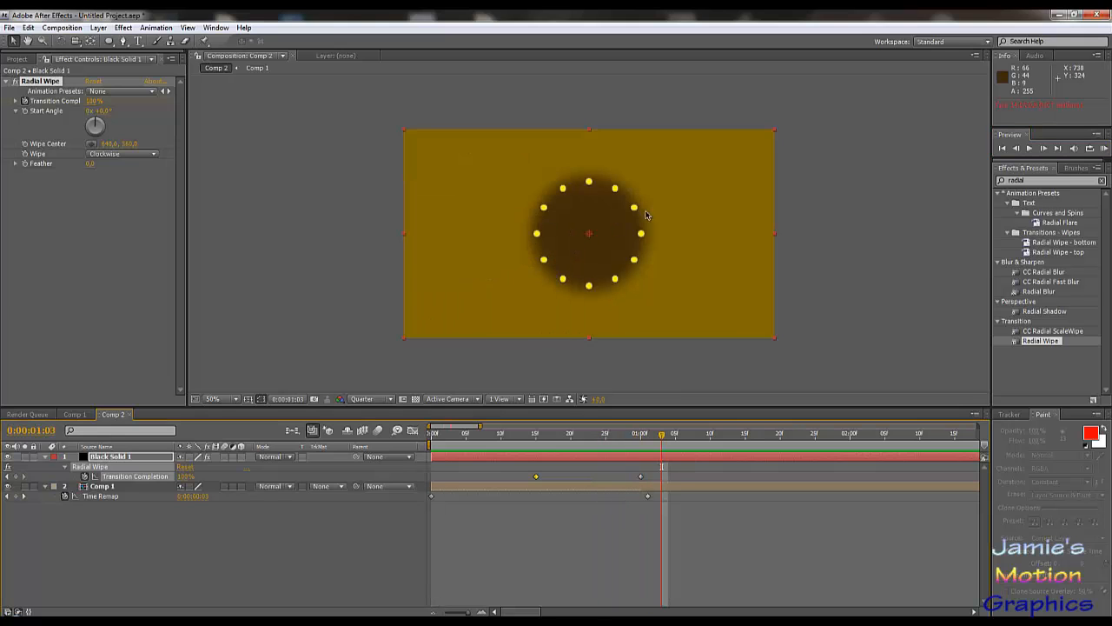
click(79, 415)
click(112, 414)
click(75, 413)
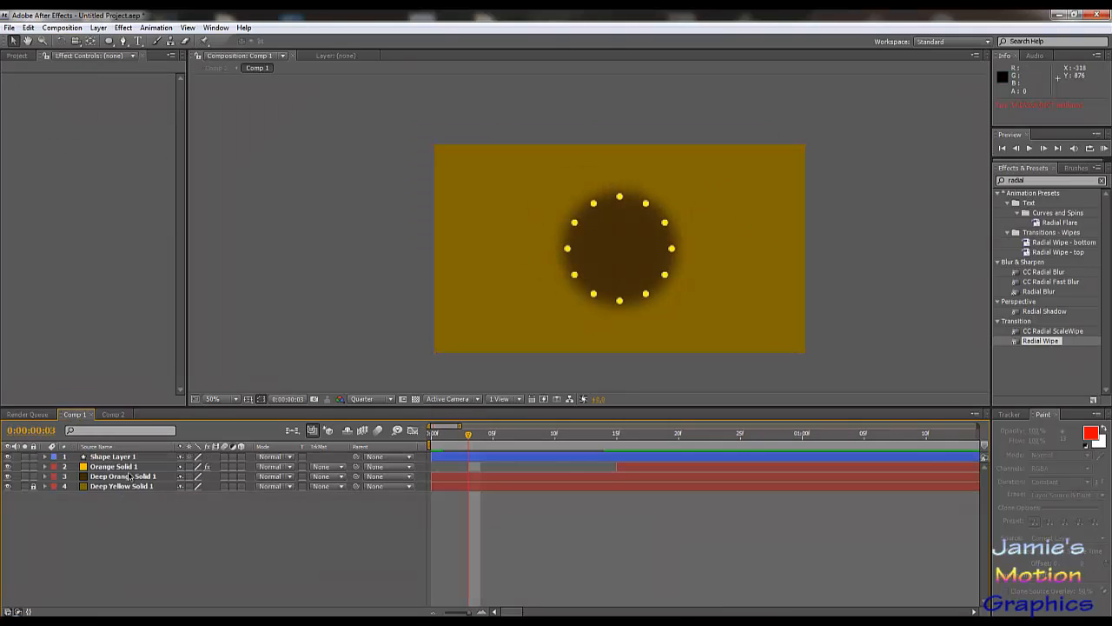
click(113, 414)
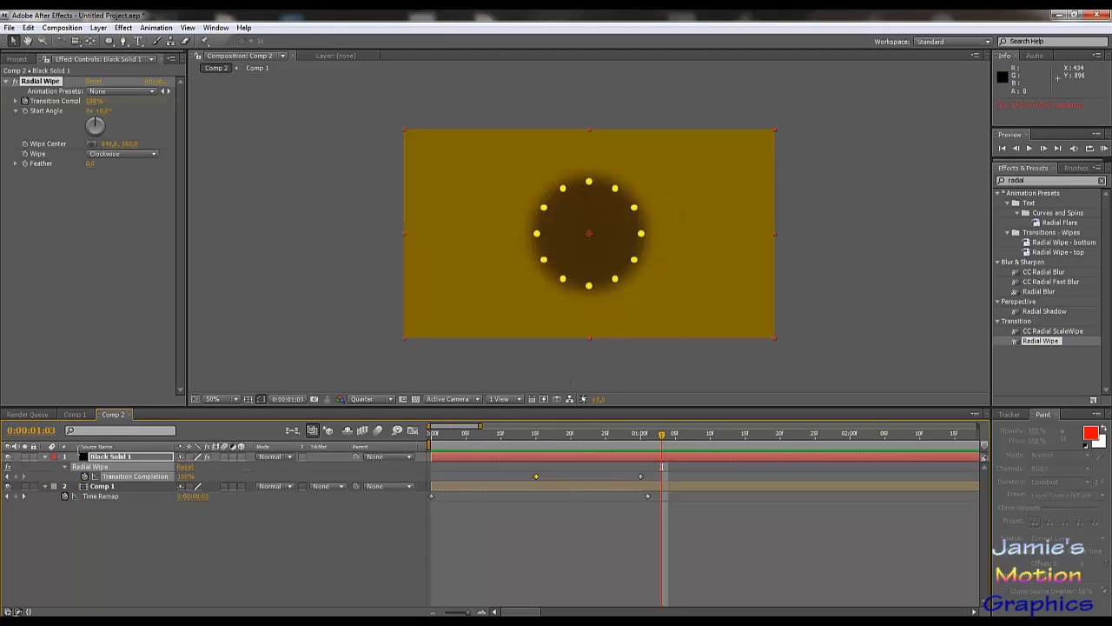
click(77, 414)
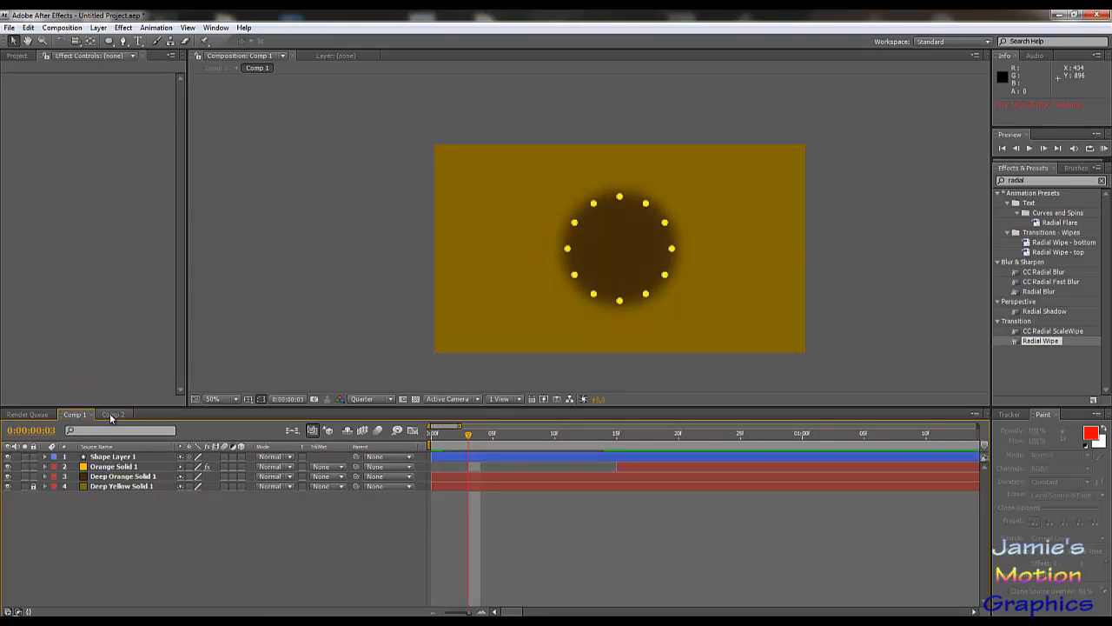
click(113, 414)
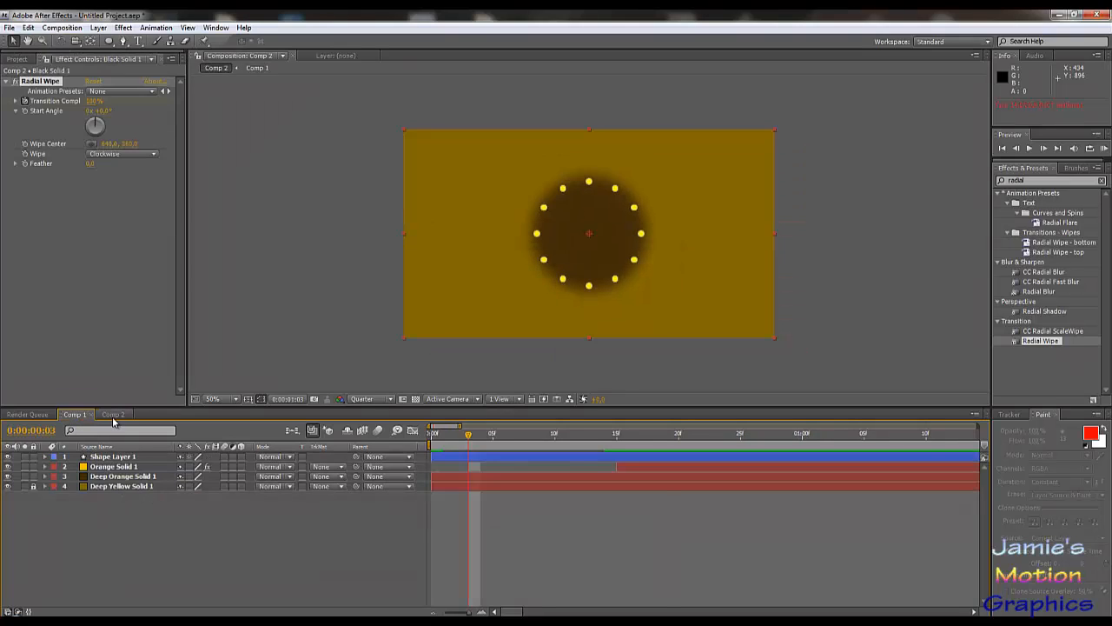
- Collapse the black solid's properties in Comp 2 and move the current time to 0:00:02:15
click(45, 457)
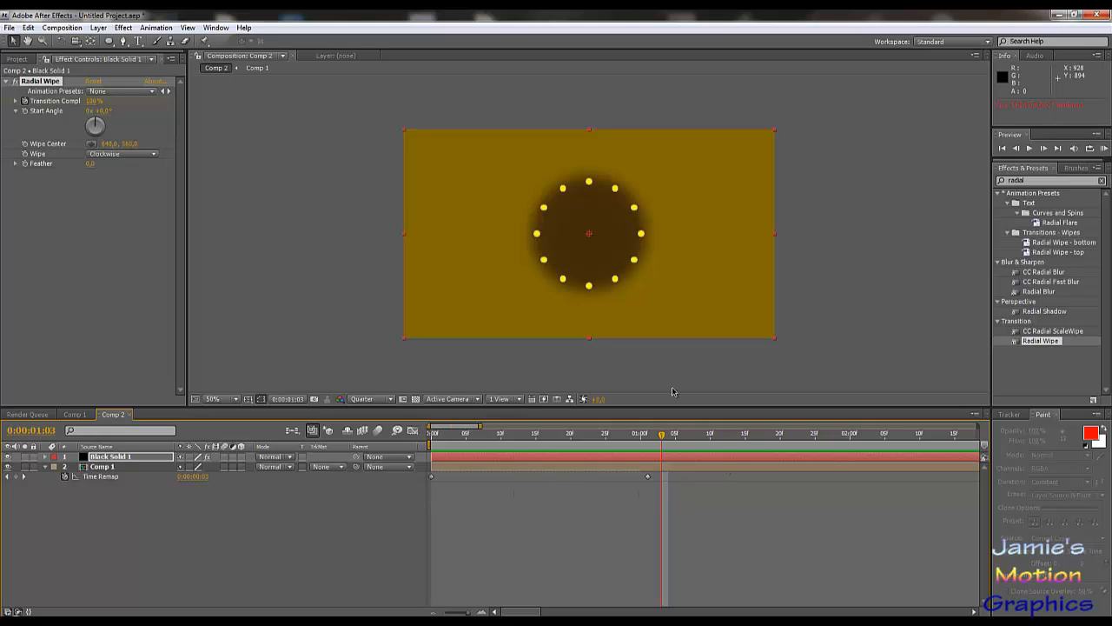
drag(487, 435, 956, 454)
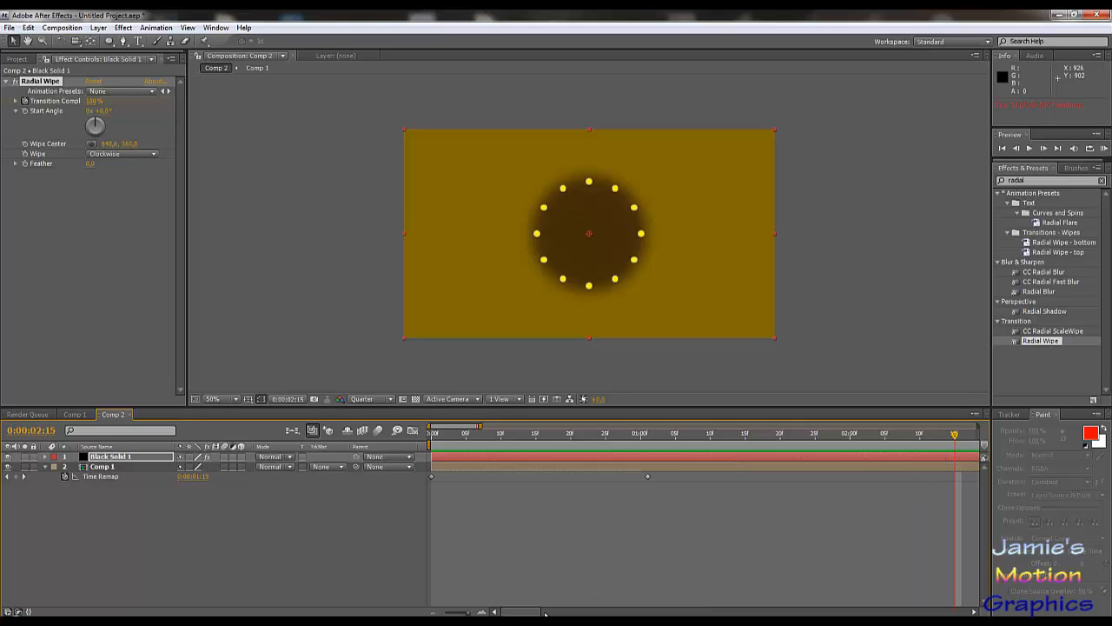
drag(545, 614, 569, 613)
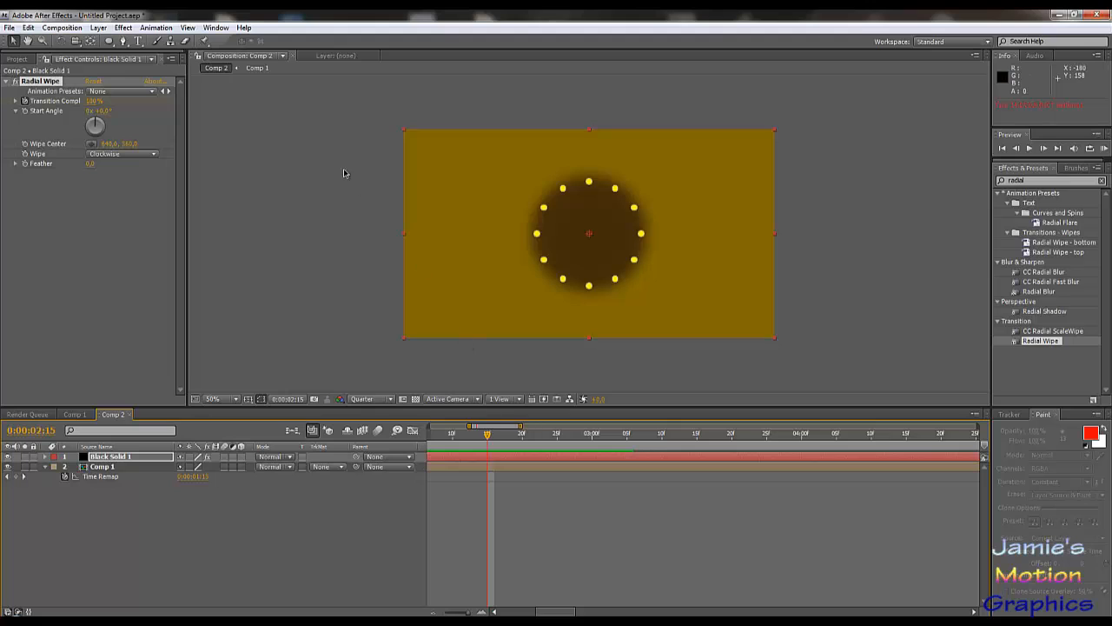
- Split the dots' Shape Layer 1 in Comp 1 at 0:00:02:15, delete the second part and check the frame before the cut
click(75, 414)
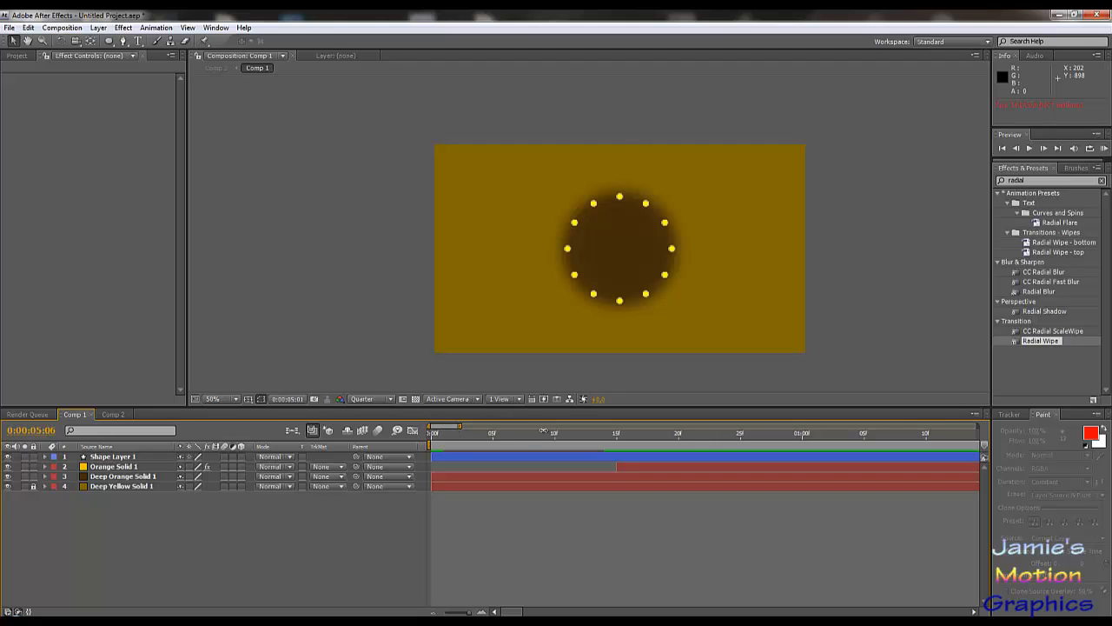
drag(460, 426, 576, 441)
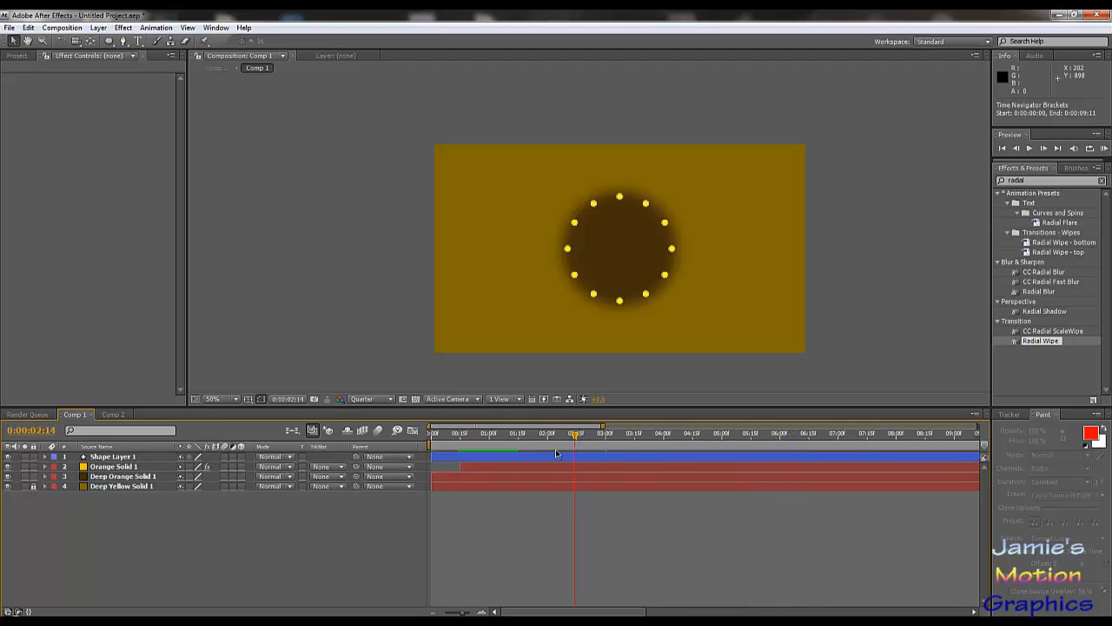
key(Page_Down)
click(589, 458)
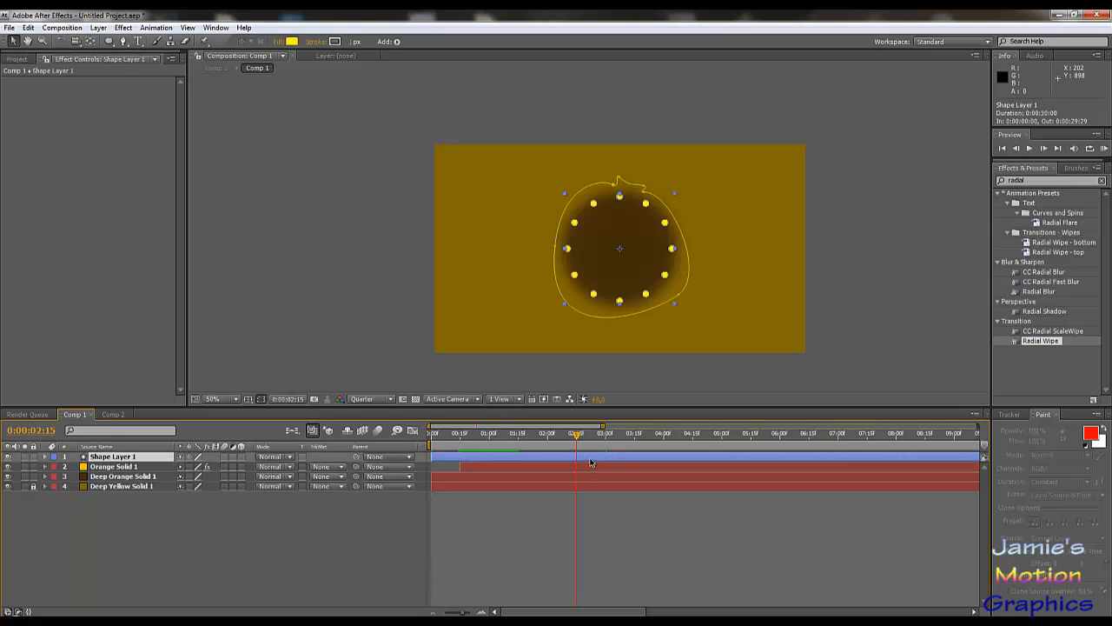
click(29, 27)
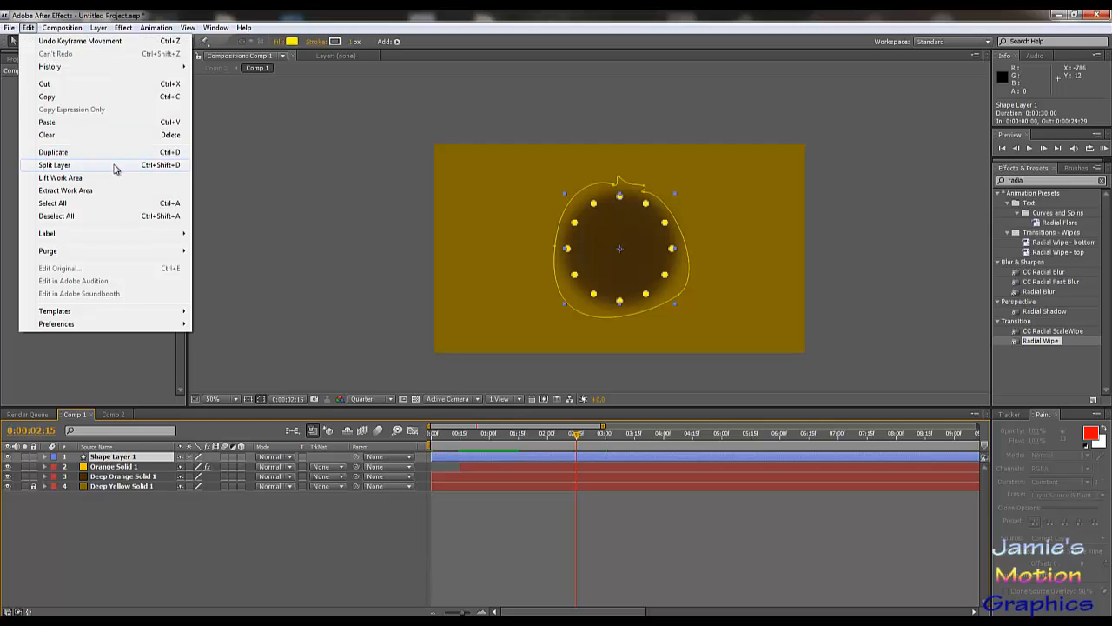
click(115, 166)
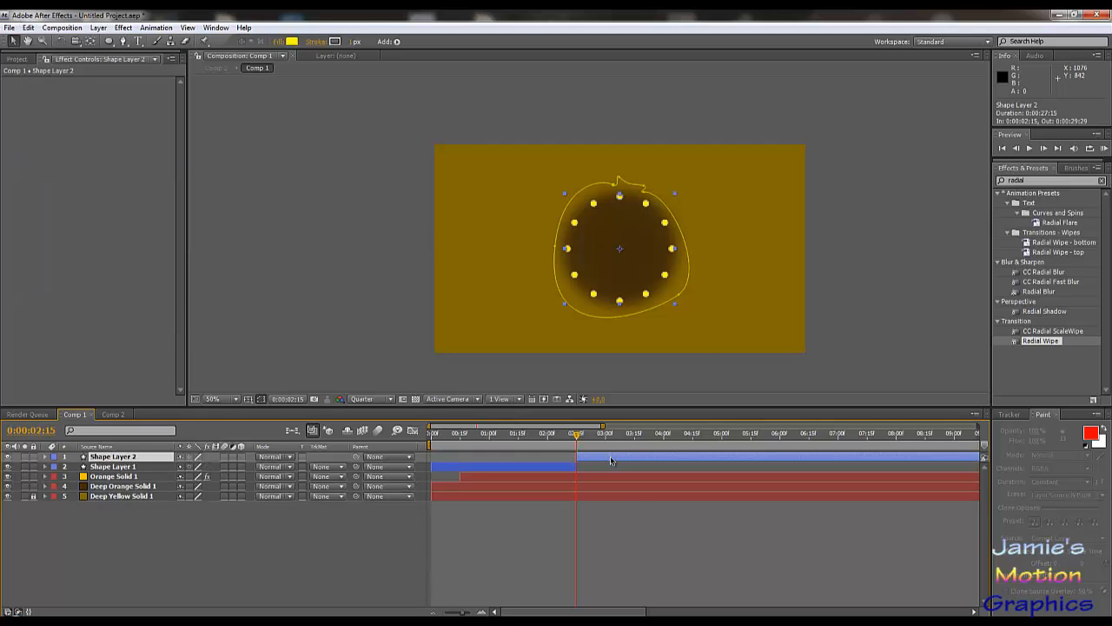
key(Delete)
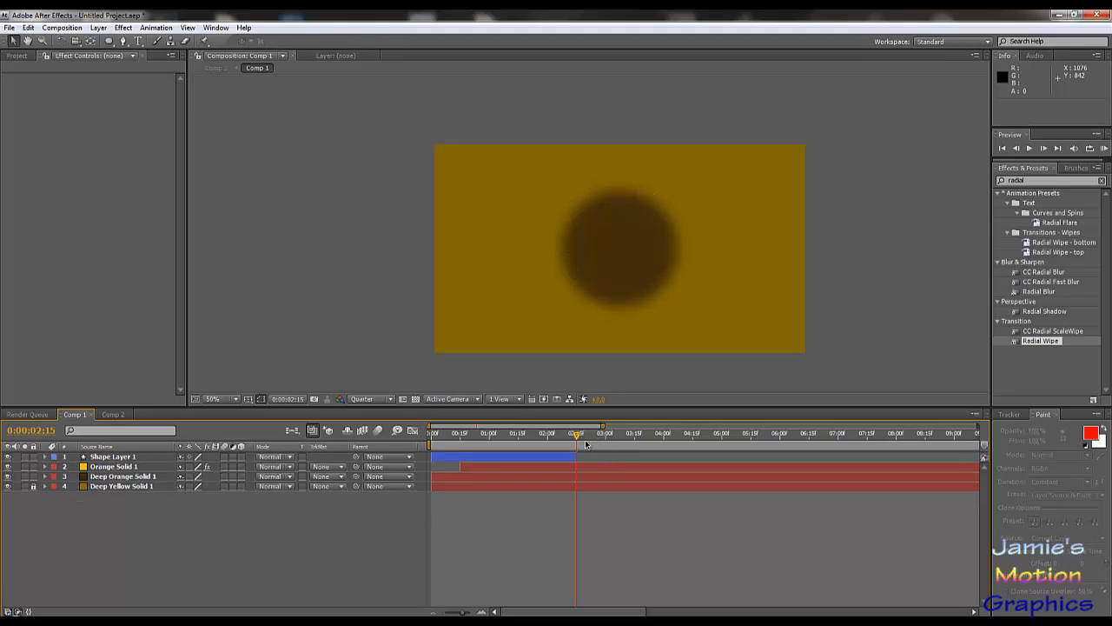
mouse_move(577, 437)
mouse_down()
mouse_move(471, 449)
mouse_move(587, 454)
mouse_move(574, 456)
mouse_up()
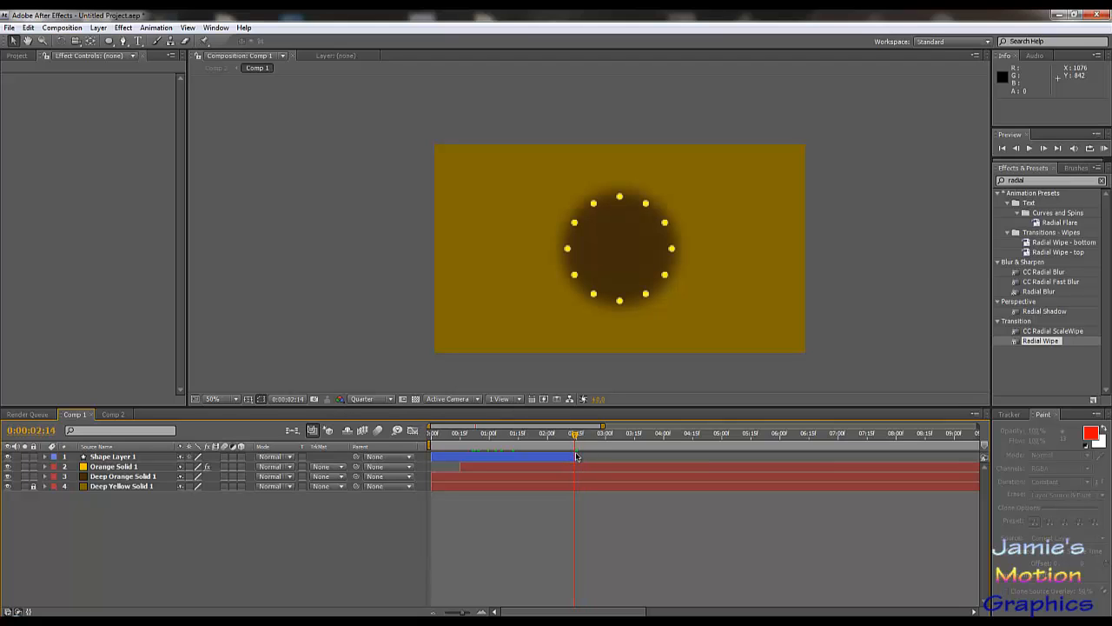
- Set Comp 2's current time to 0:00:03:15 and start adding a new layer
click(113, 415)
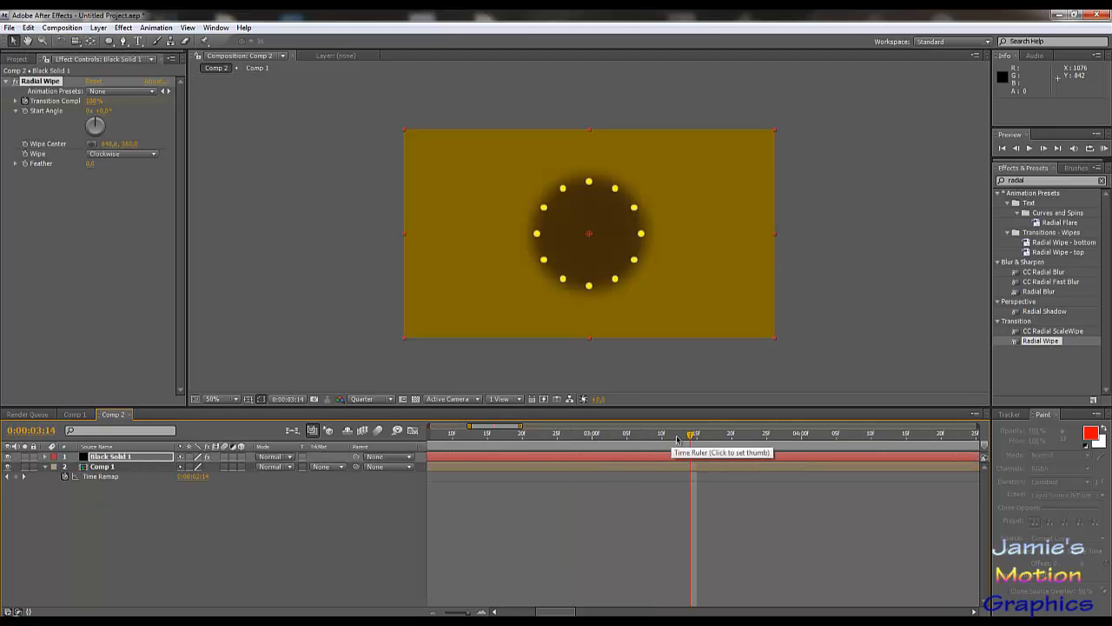
drag(691, 434, 696, 440)
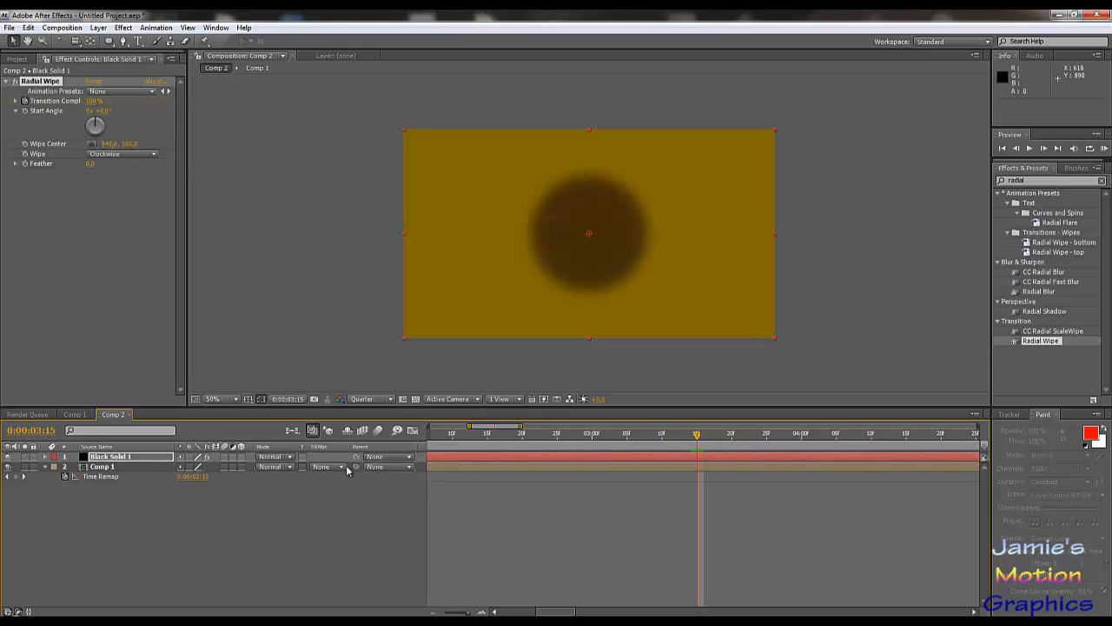
click(130, 29)
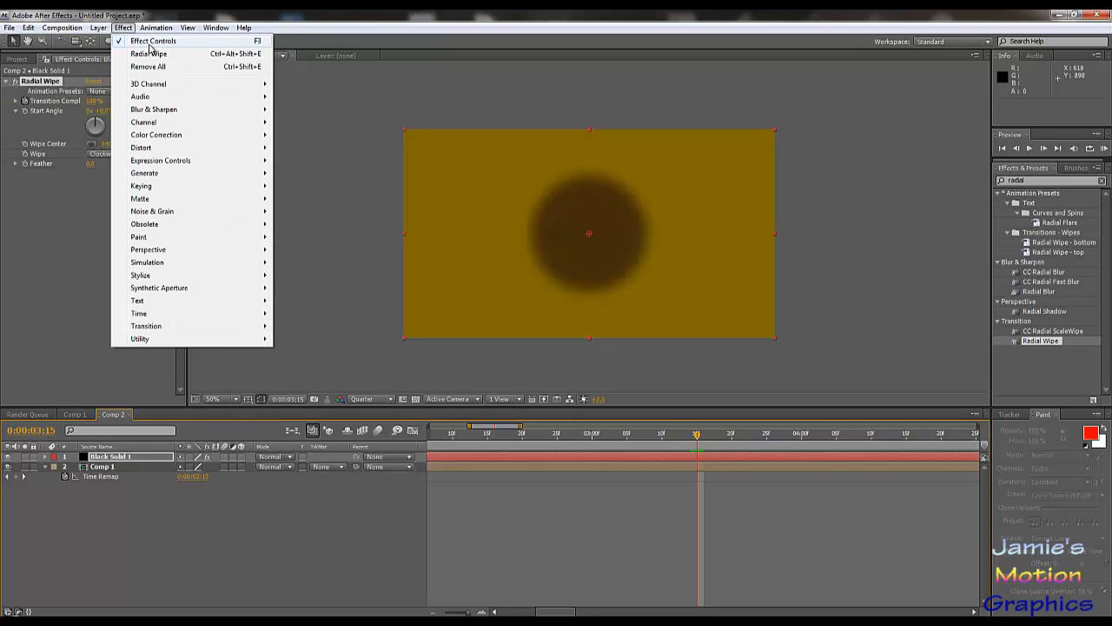
mouse_move(103, 28)
mouse_move(191, 42)
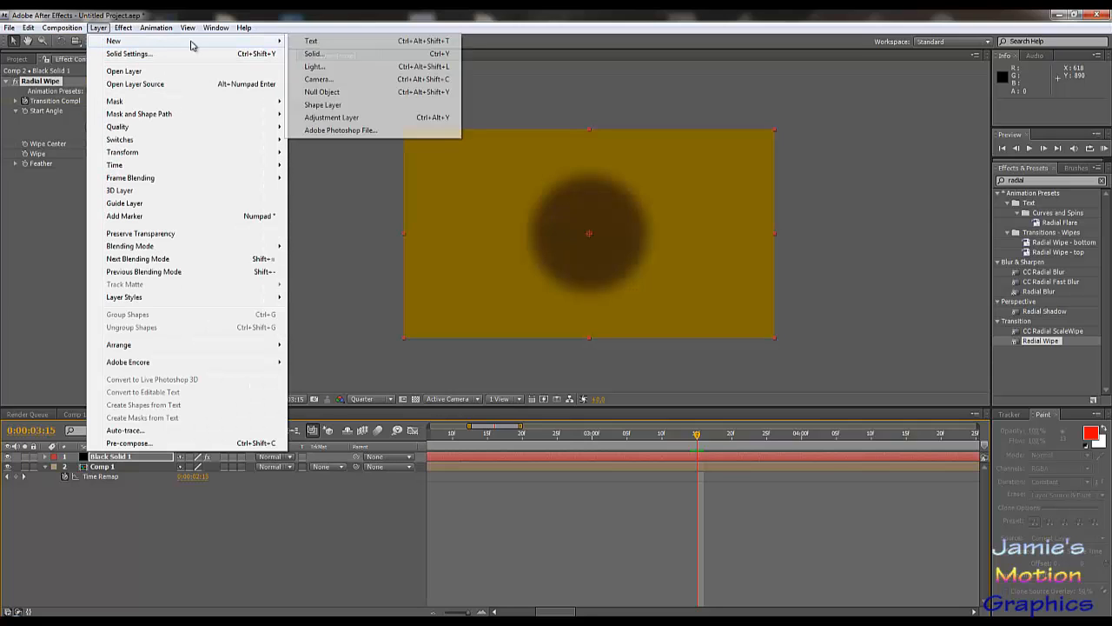
- Create a new comp-size solid layer in orange, colour DA6201, above the other layers in Comp 2
click(343, 54)
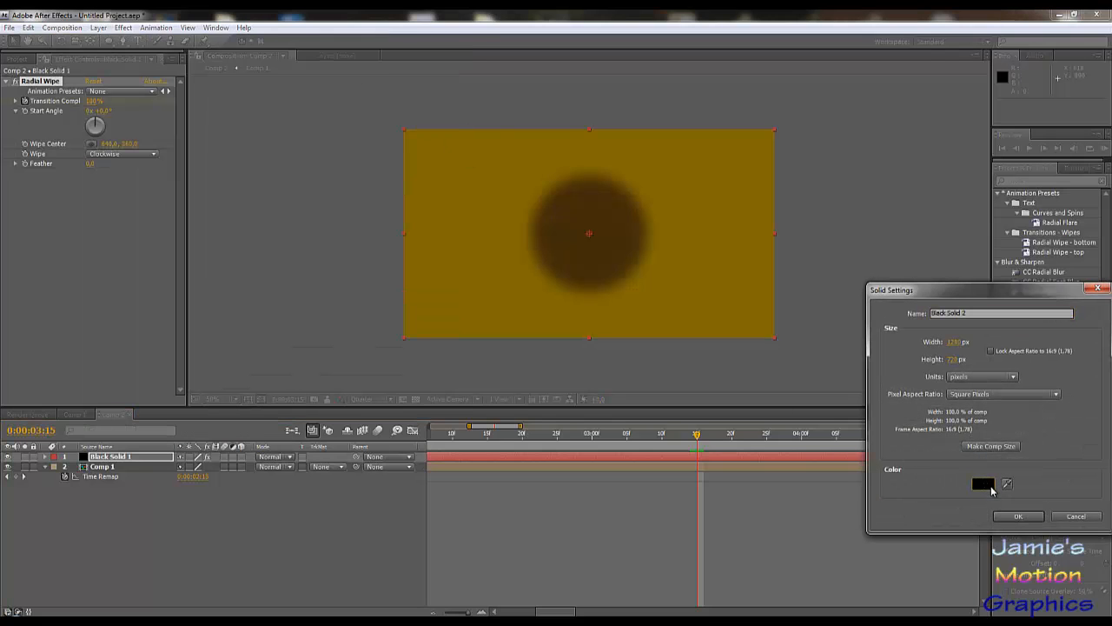
click(991, 486)
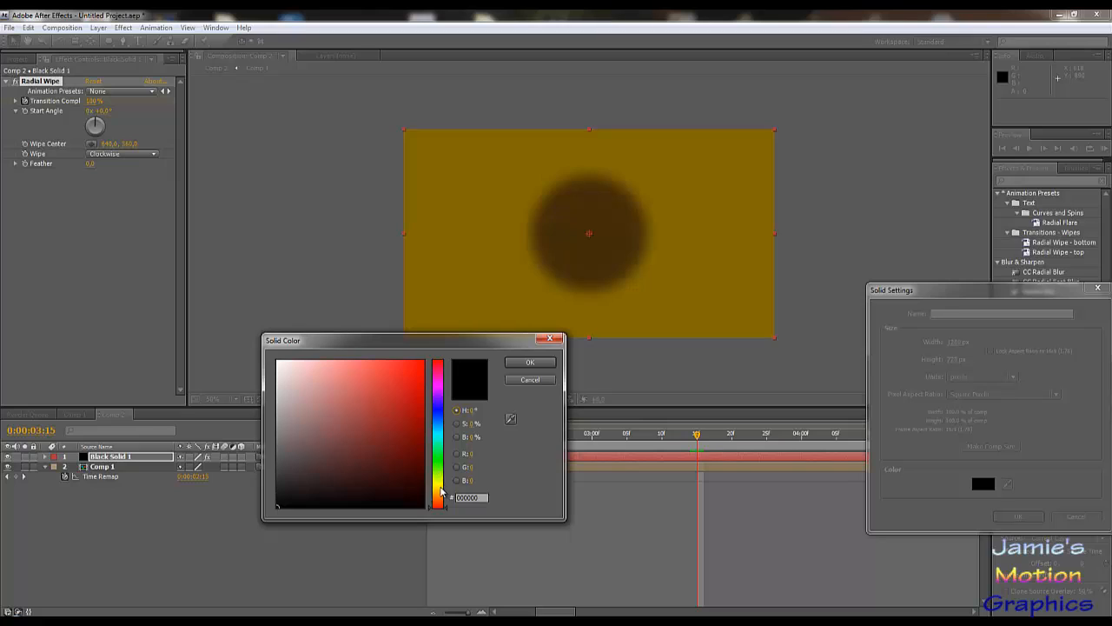
click(440, 491)
mouse_move(440, 491)
mouse_down()
mouse_move(441, 481)
mouse_move(441, 495)
mouse_up()
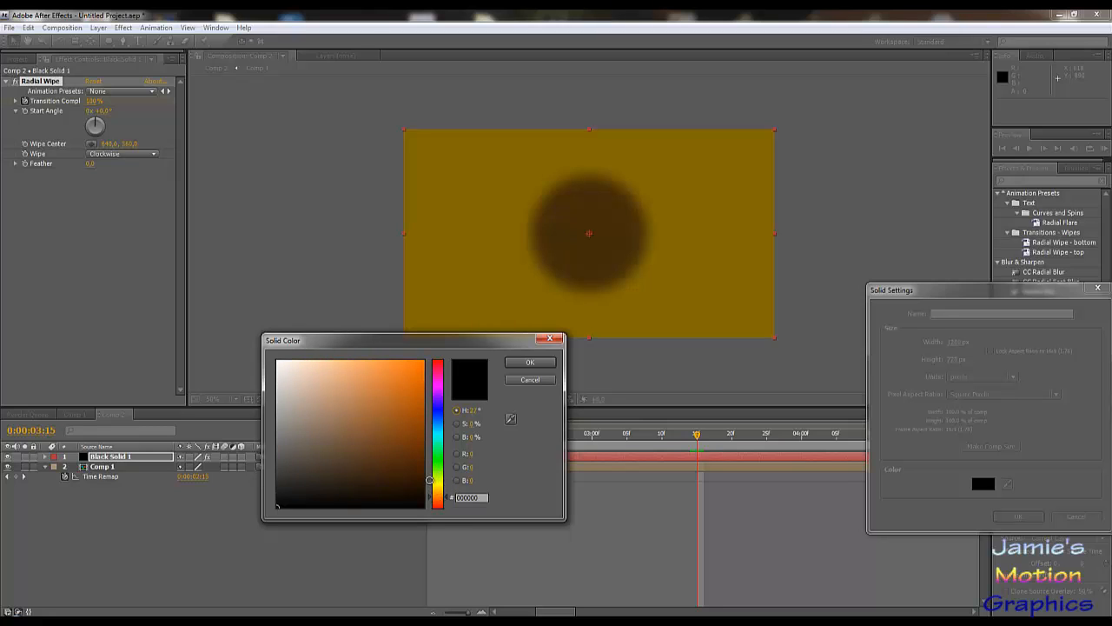
click(417, 386)
click(420, 416)
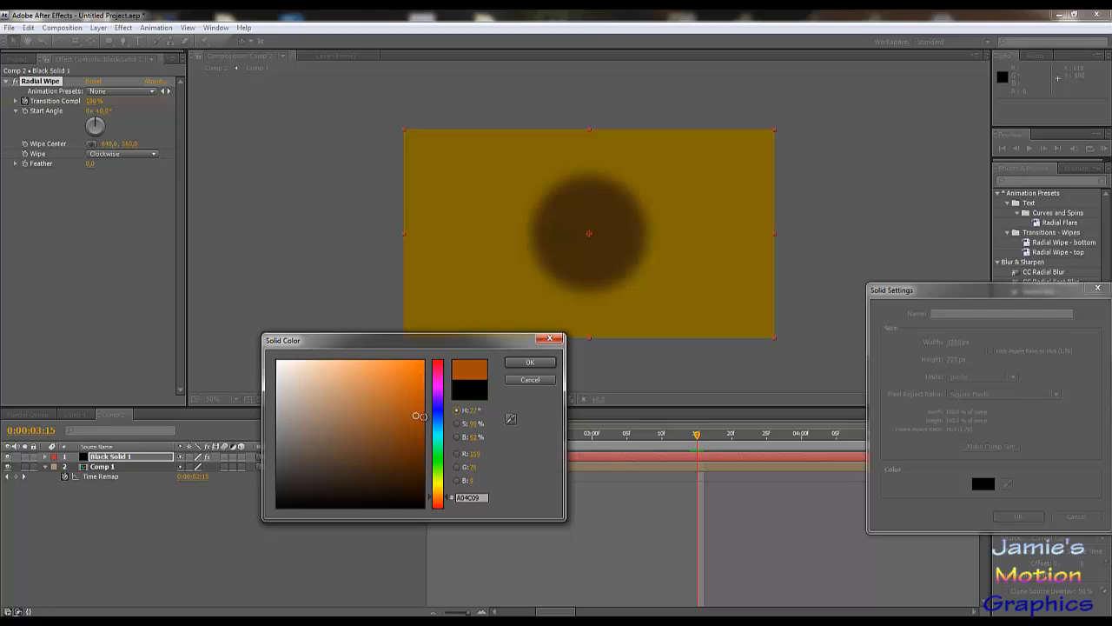
mouse_move(420, 417)
mouse_down()
mouse_move(425, 355)
mouse_move(425, 380)
mouse_up()
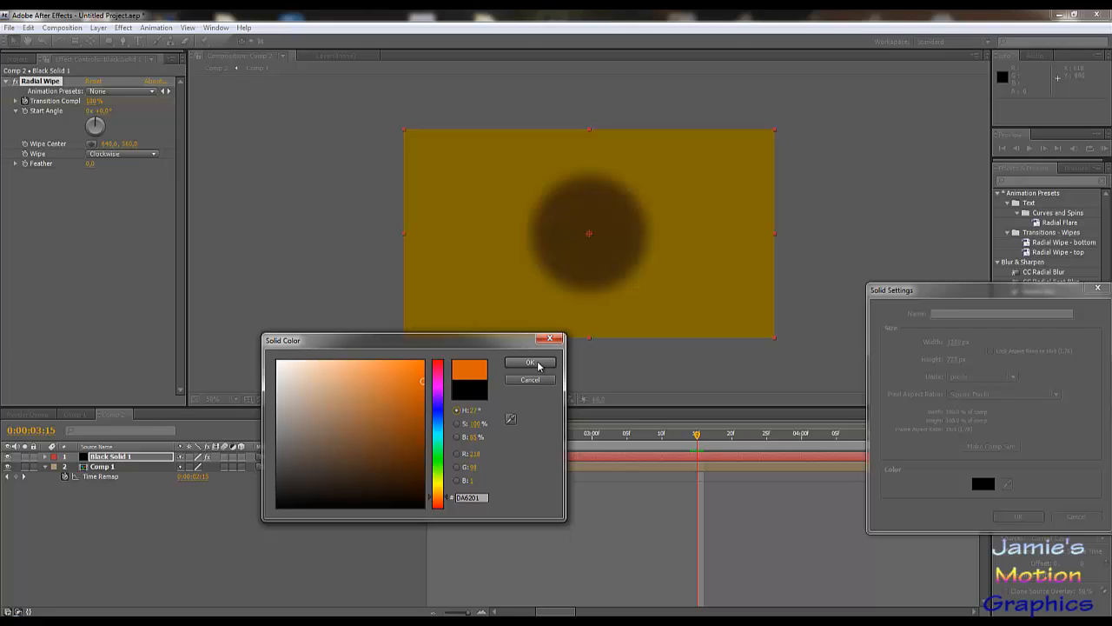
click(538, 366)
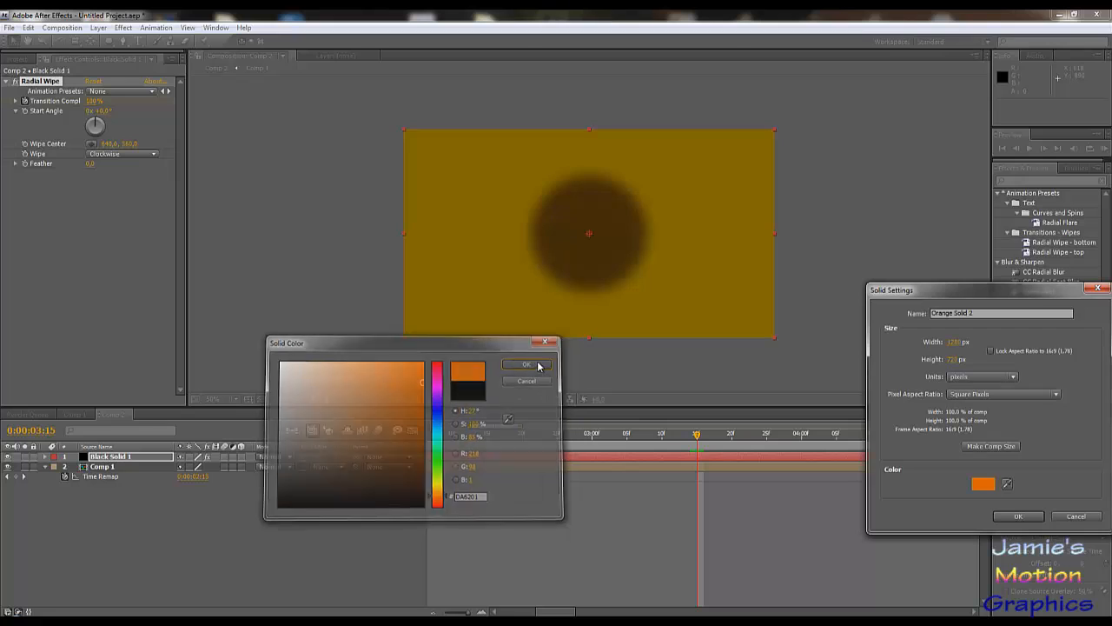
click(1019, 516)
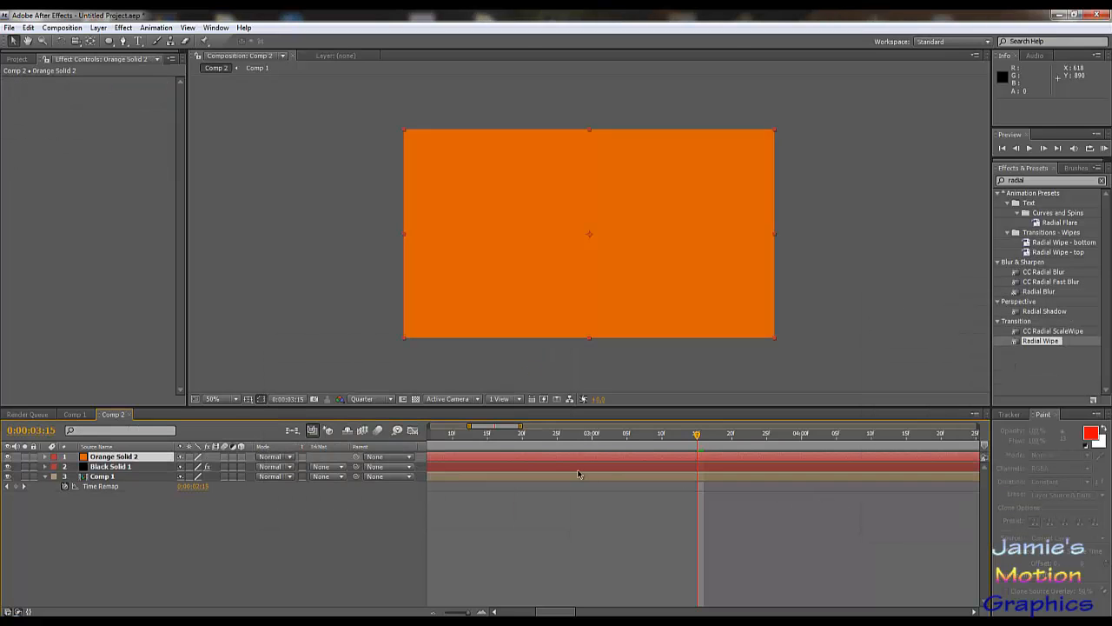
click(108, 42)
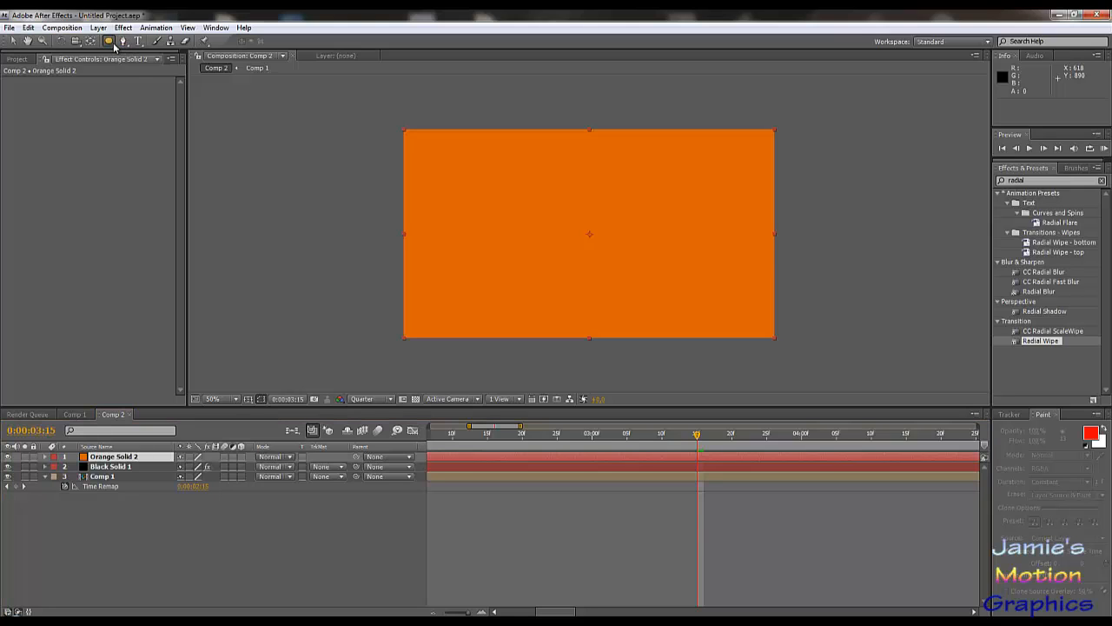
drag(114, 45, 140, 92)
drag(606, 218, 614, 228)
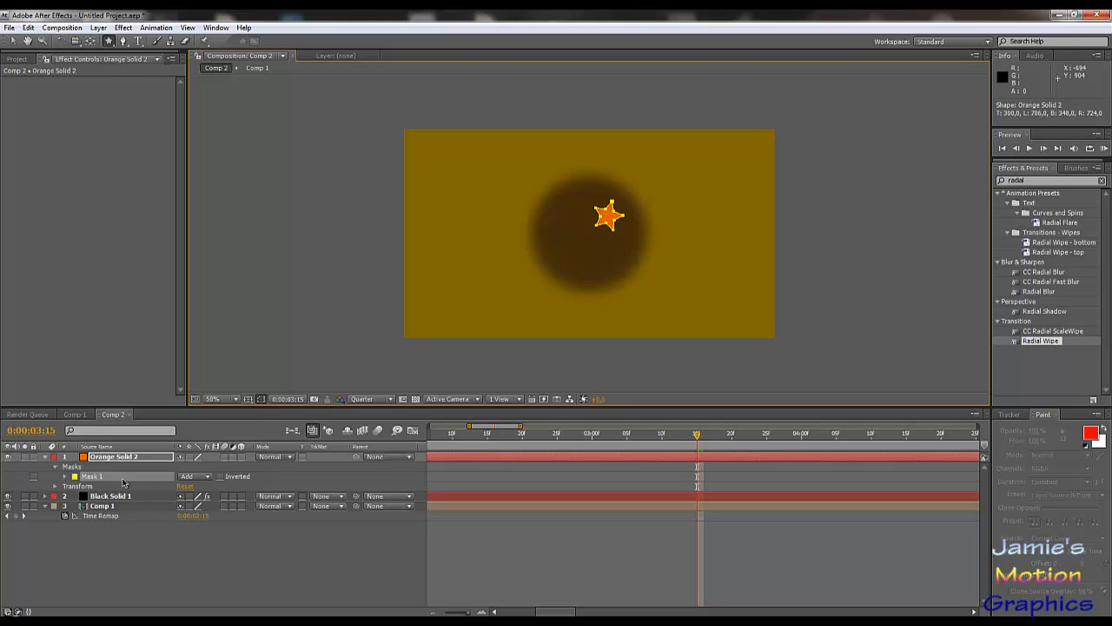
click(66, 477)
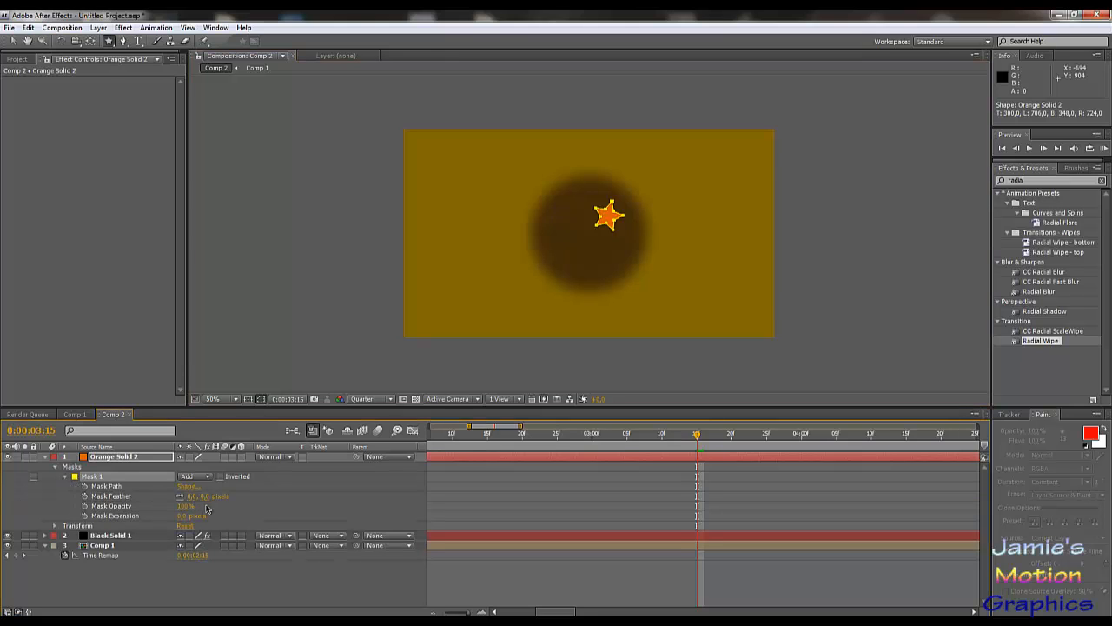
click(13, 42)
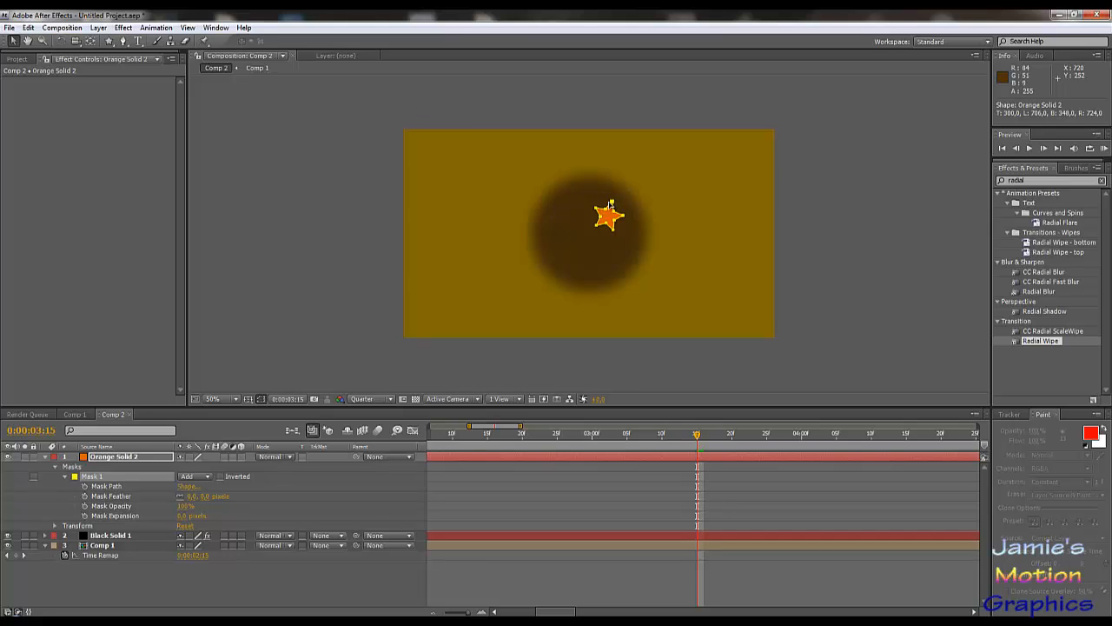
scroll(601, 226, up, 4)
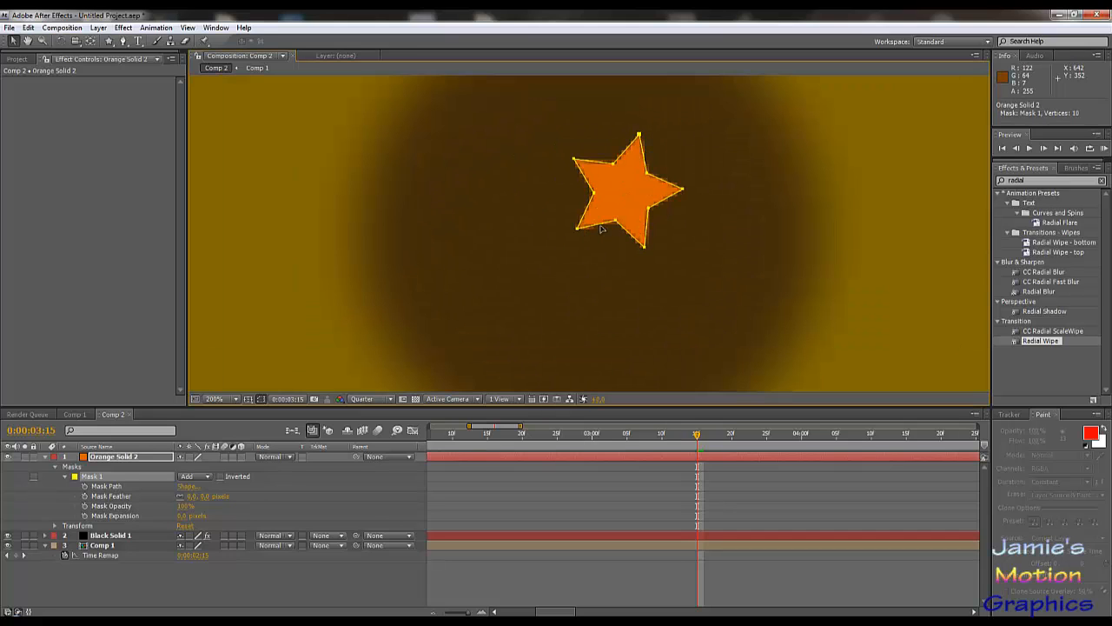
scroll(624, 219, down, 2)
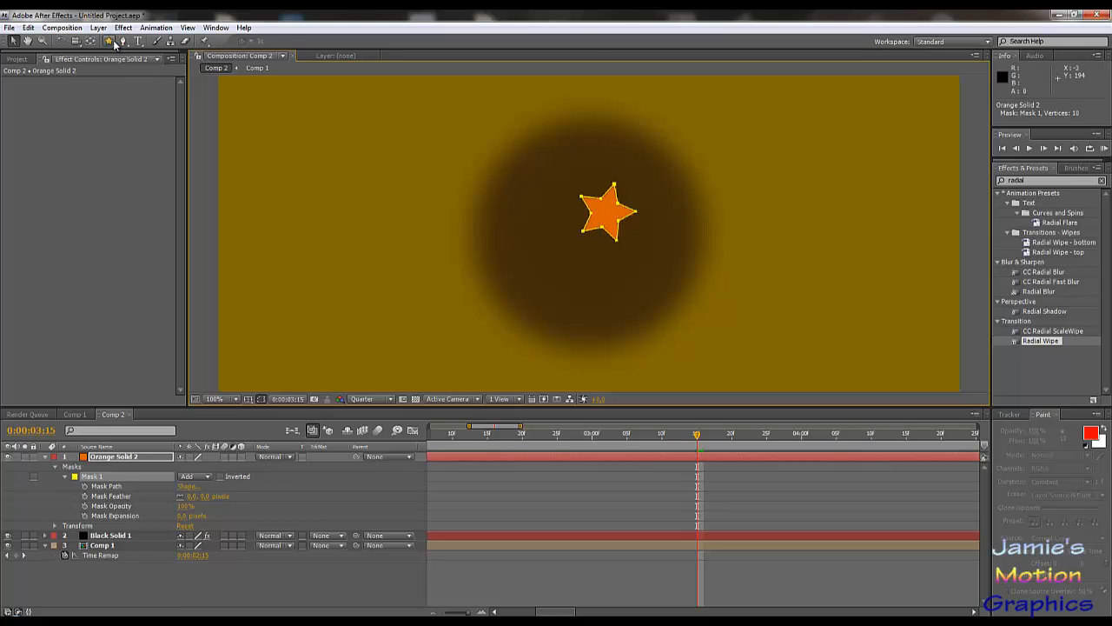
key(ctrl+z)
key(ctrl+z)
key(ctrl+z)
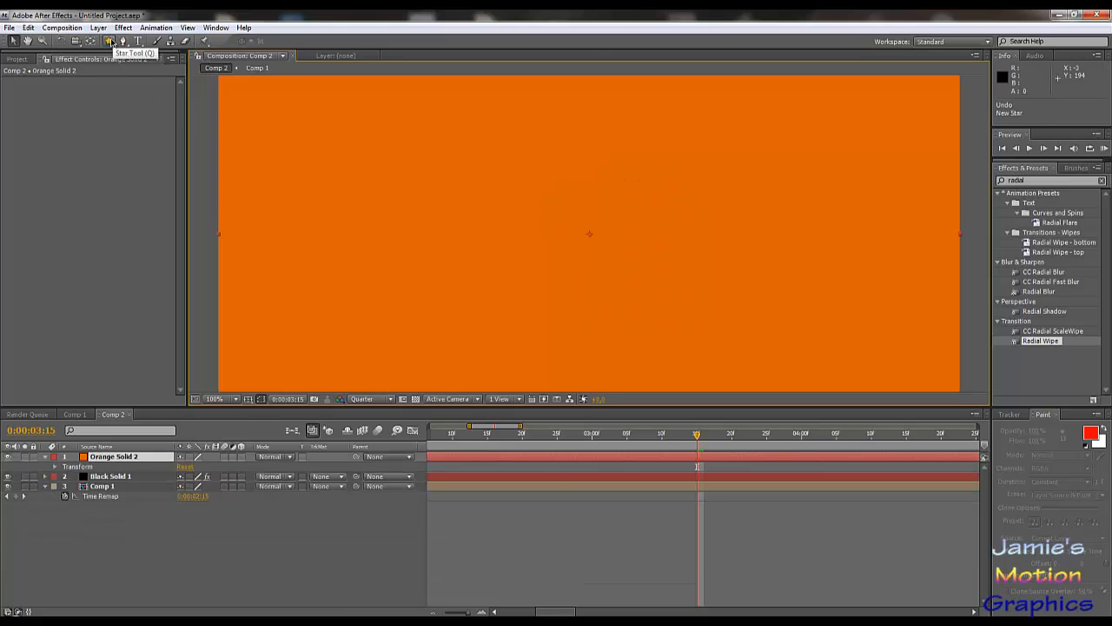
- Draw an upright five-pointed star mask with an outer radius of about 58 px near the centre of the orange solid
click(111, 42)
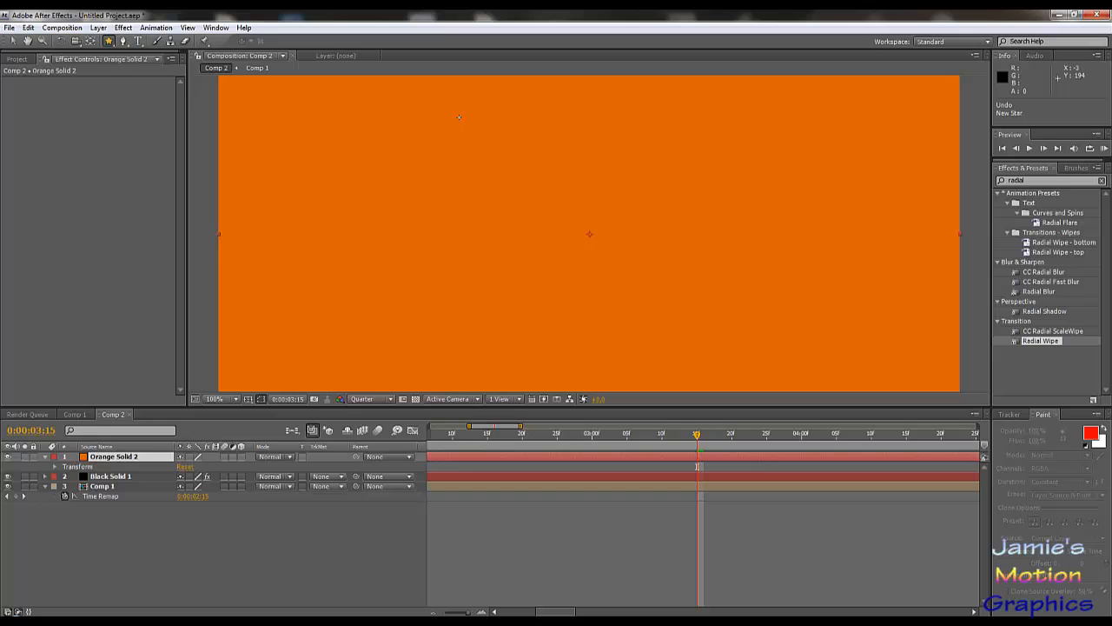
click(592, 227)
key(ctrl+z)
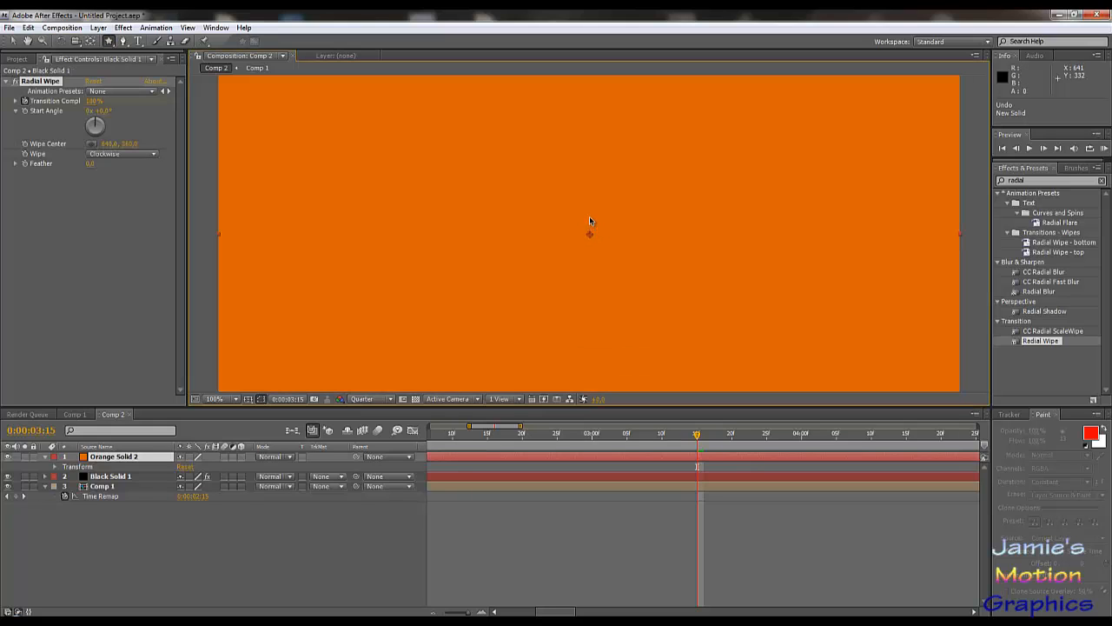
click(29, 27)
click(56, 57)
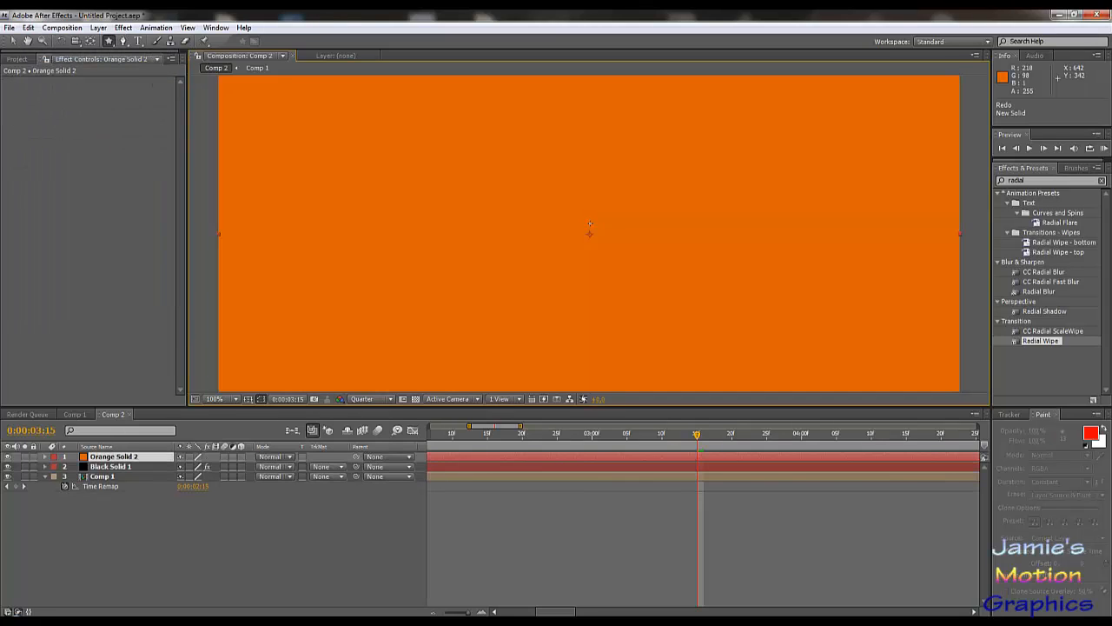
drag(590, 224, 588, 188)
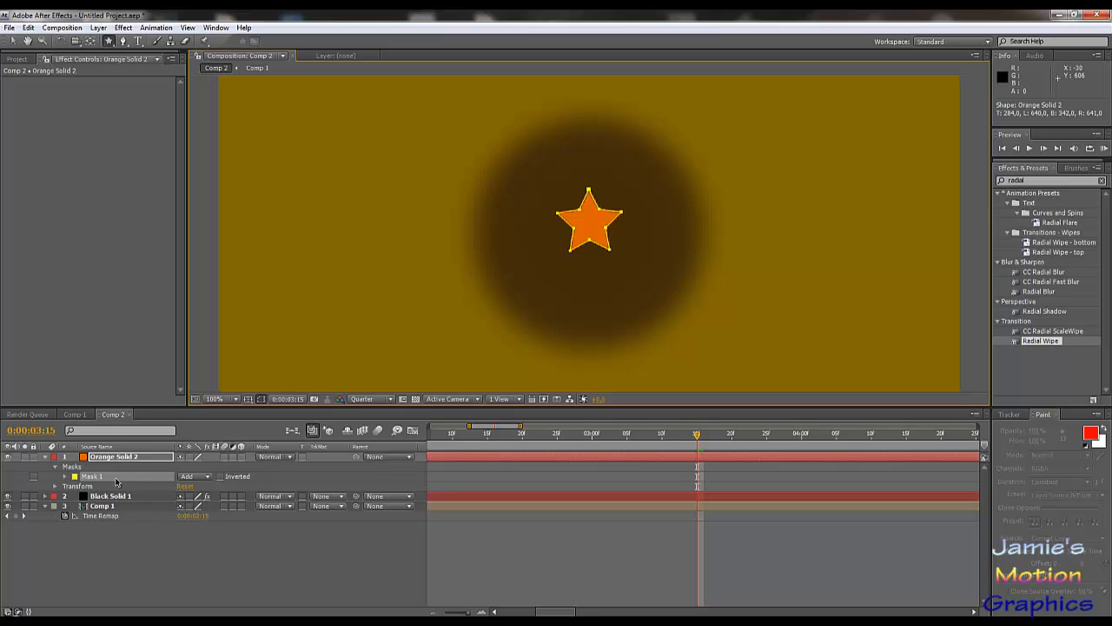
- Set the orange star layer's vertical anchor point value to 338
click(65, 477)
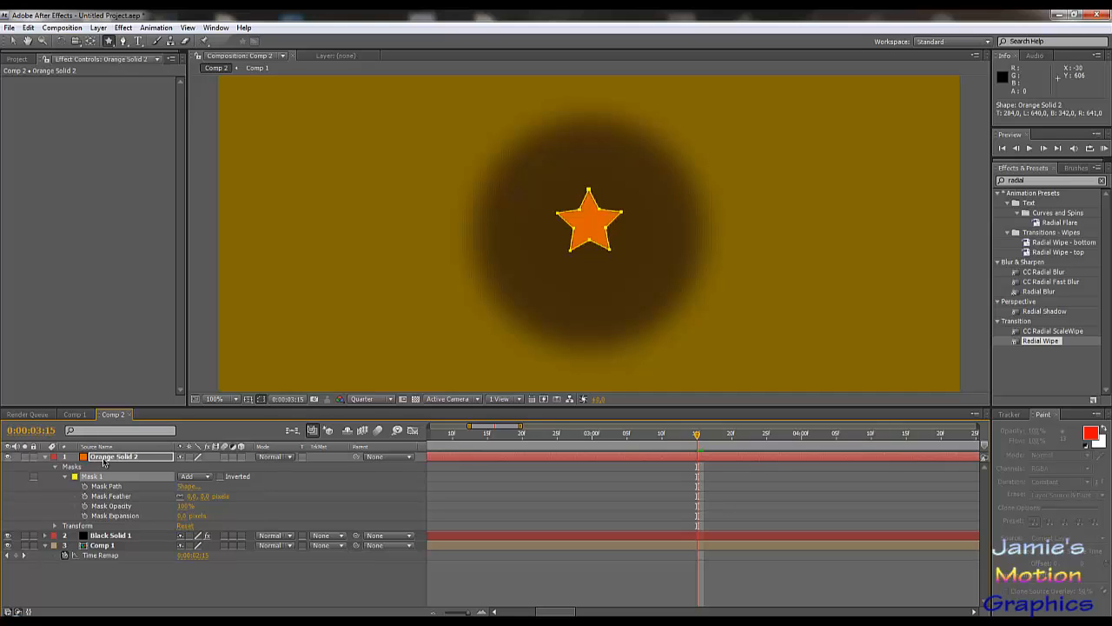
key(a)
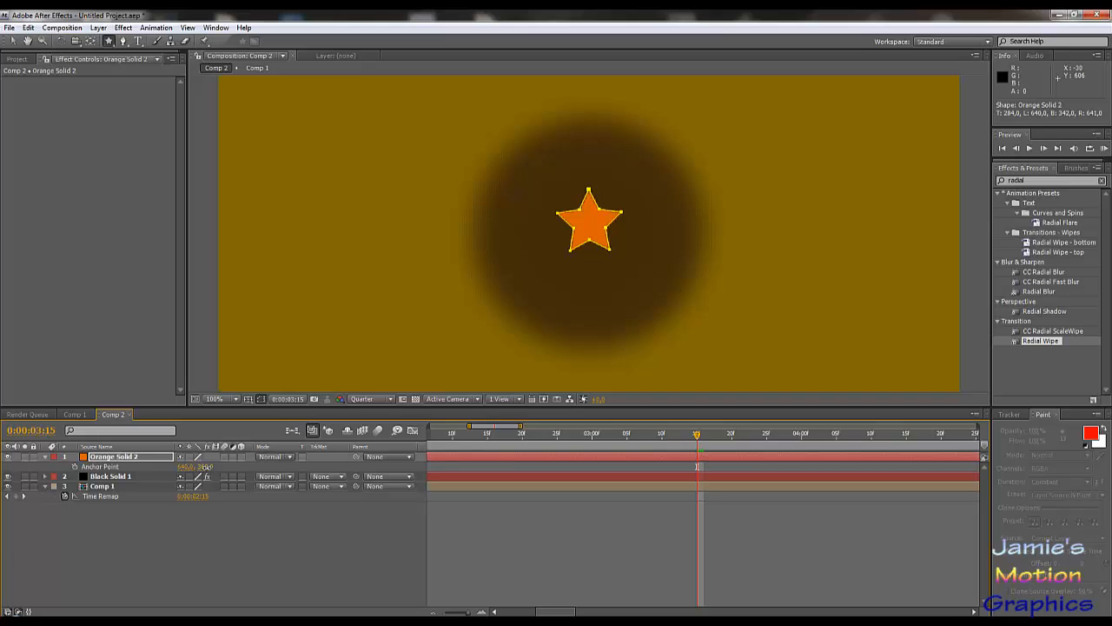
drag(206, 467, 191, 472)
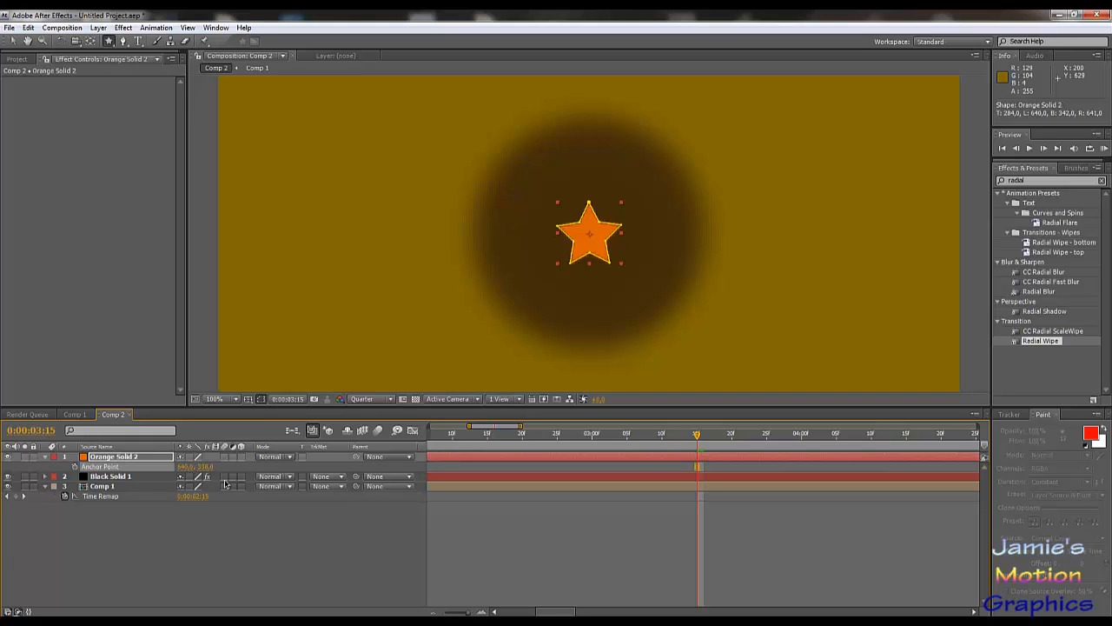
- Rotate the star layer to test its pivot, and reset its rotation to 0°
key(r)
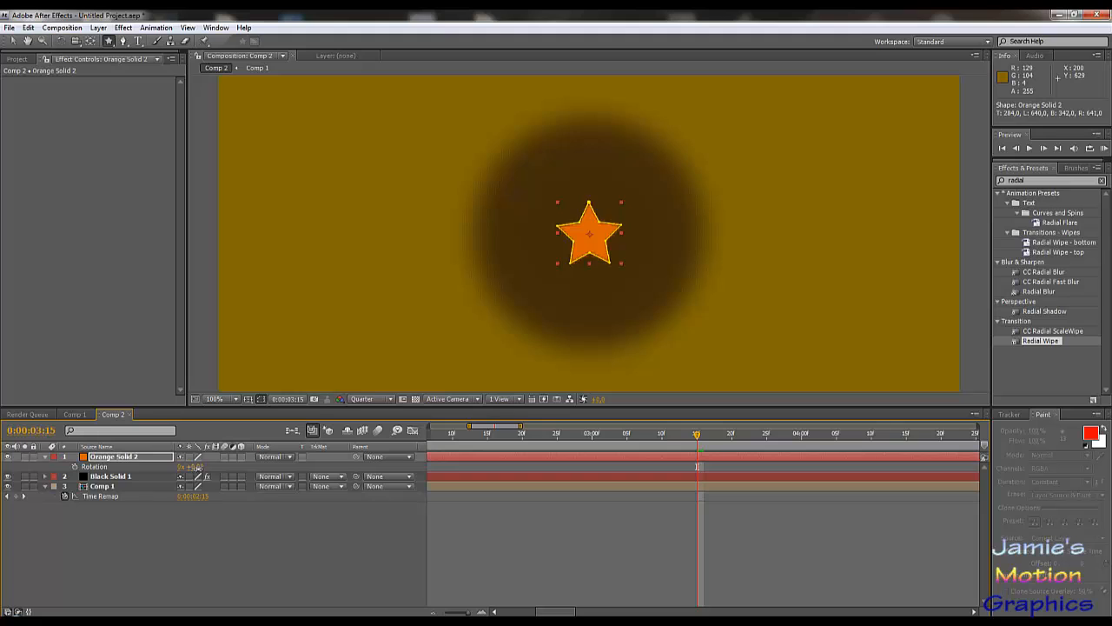
drag(196, 466, 396, 467)
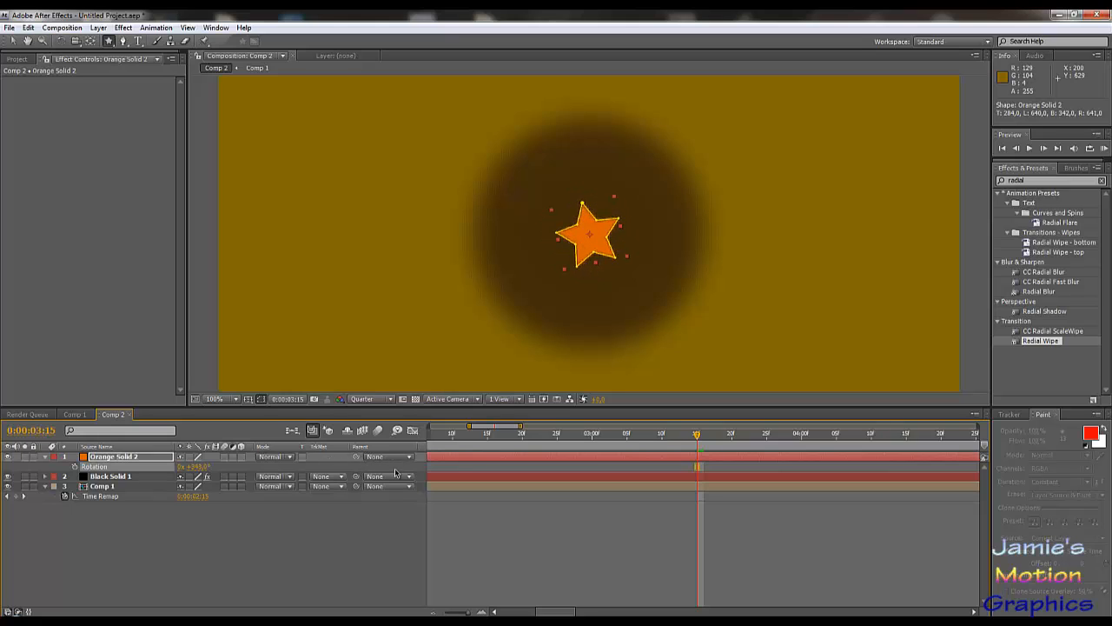
click(196, 466)
text(0)
key(Return)
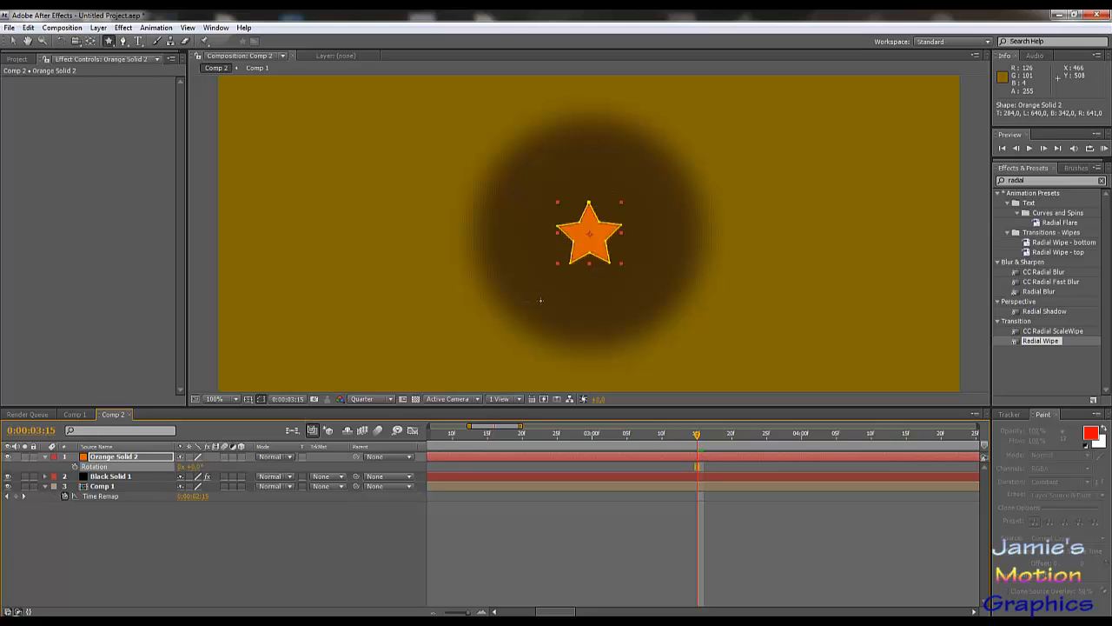
- Set the star layer's vertical anchor point value to 340 to refine its centring
key(a)
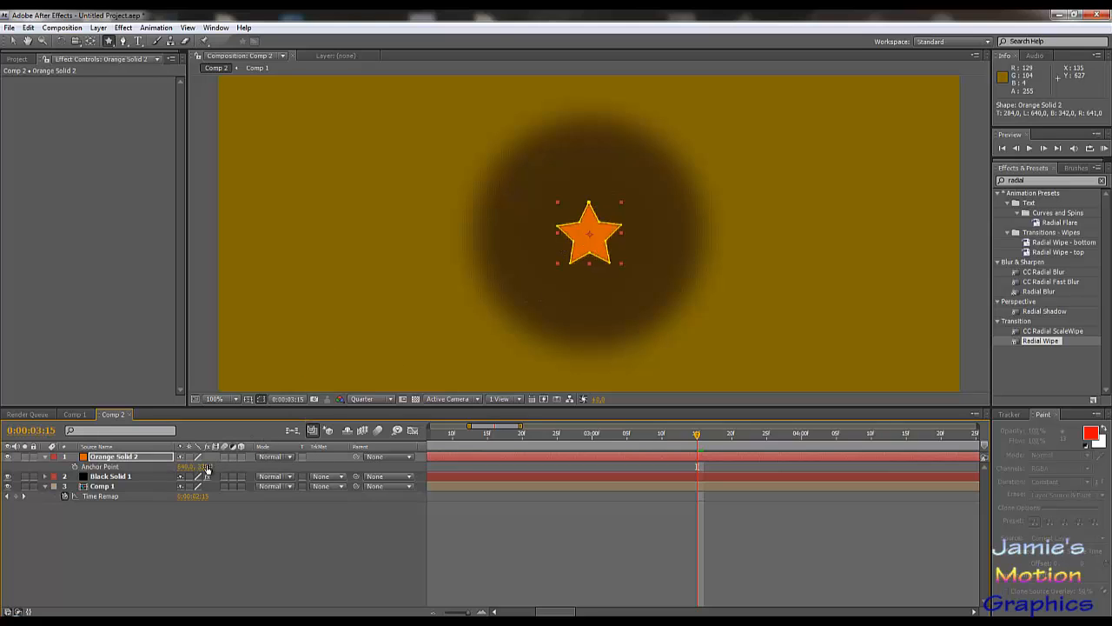
drag(202, 467, 205, 467)
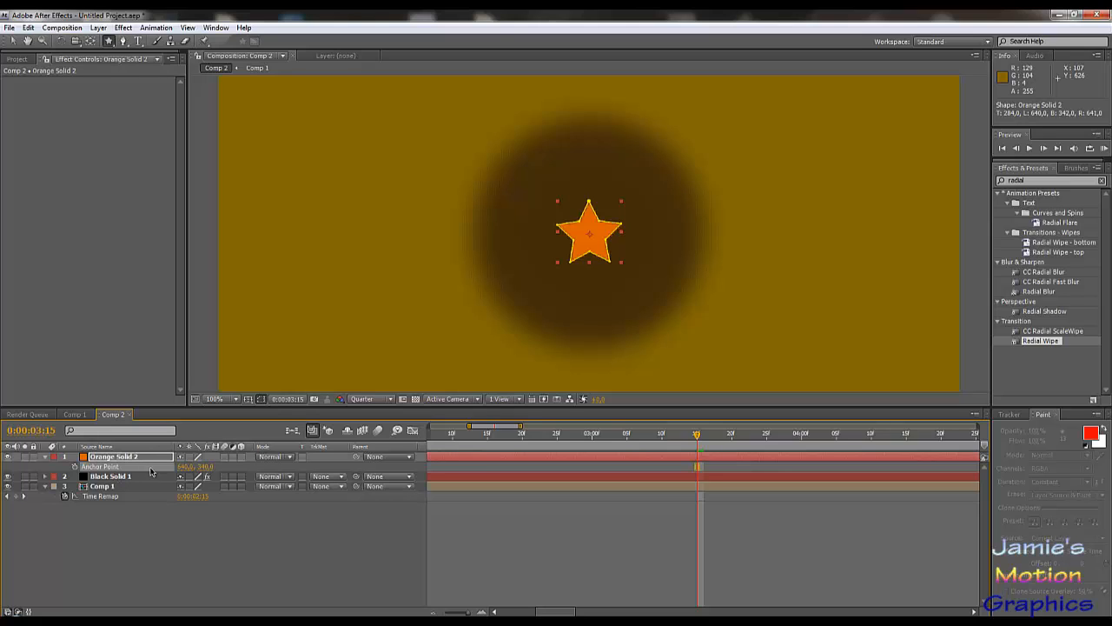
- Start position keyframing for the star layer with a keyframe at 0:00:03:15
key(p)
key(comma)
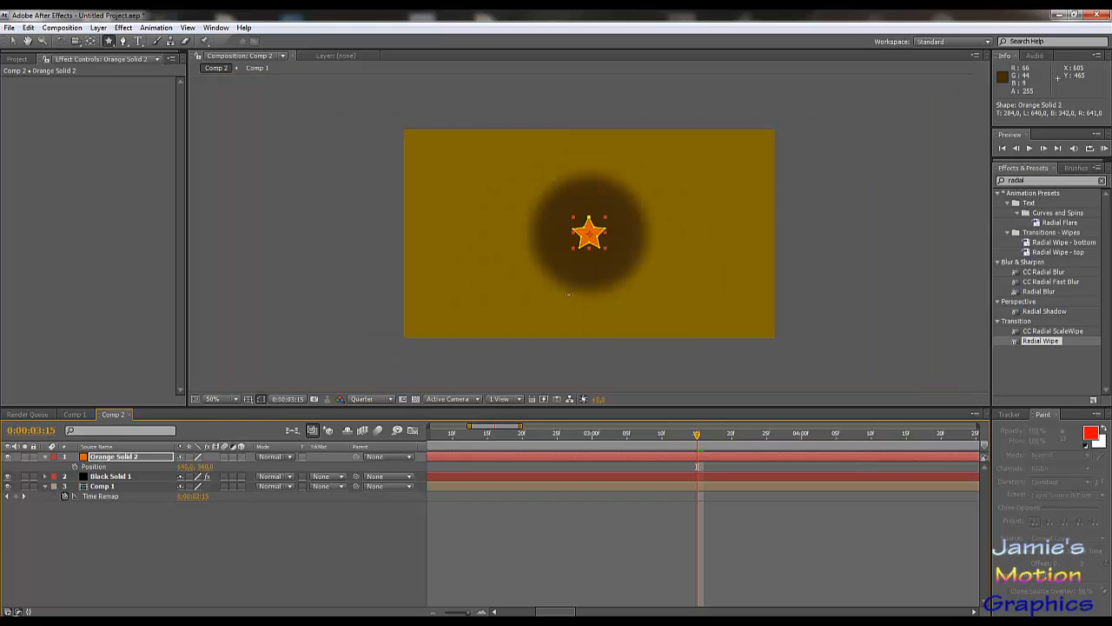
key(period)
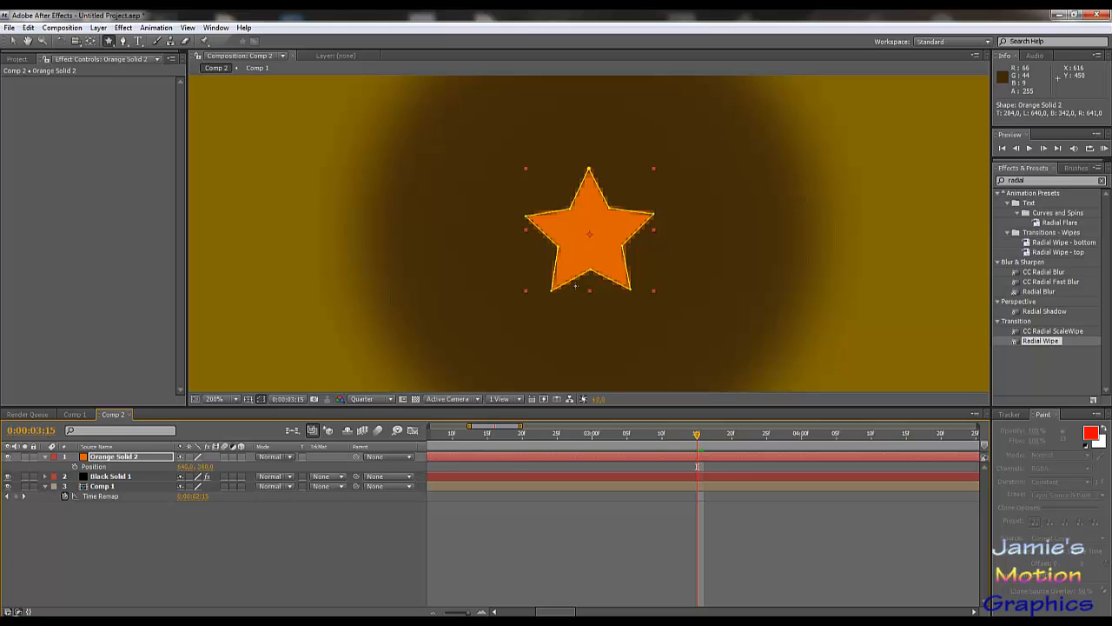
key(comma)
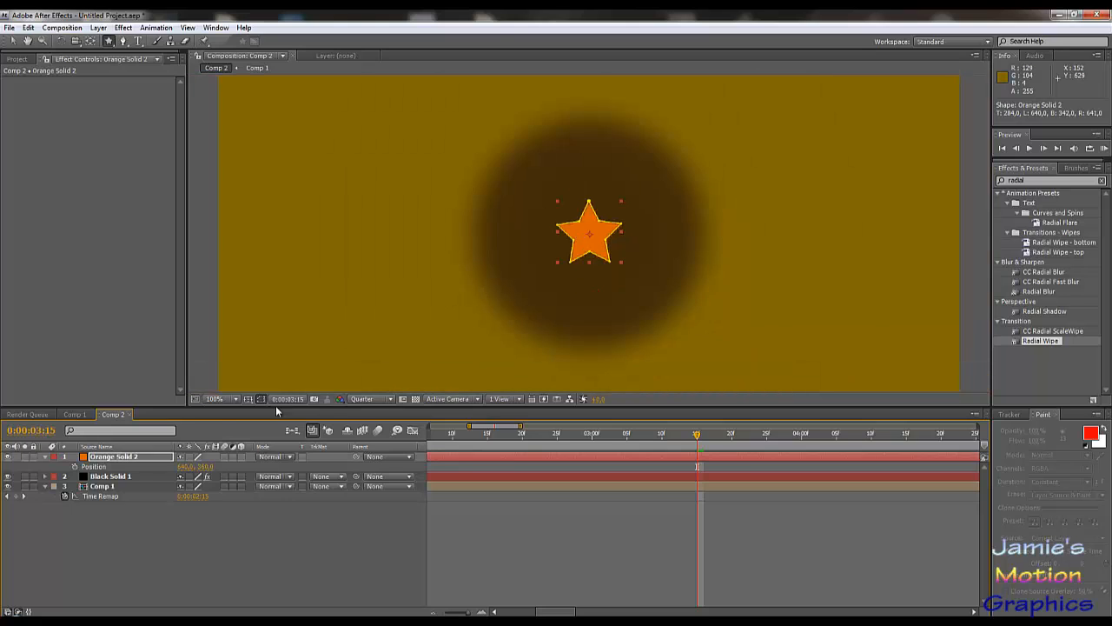
click(74, 467)
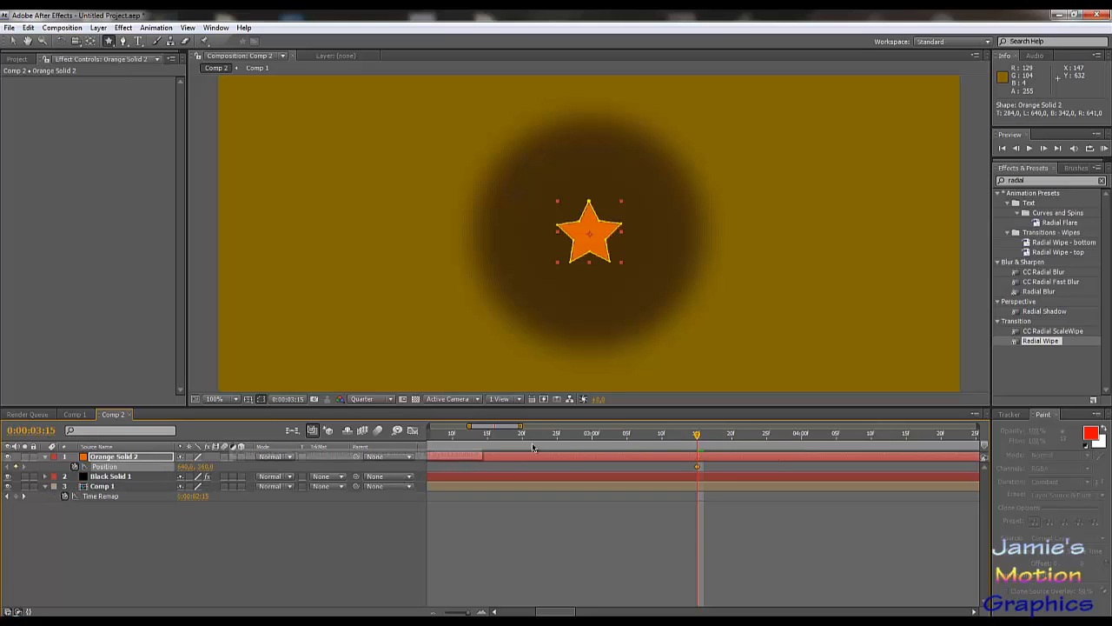
- Scrub Comp 2 between 0:00:02:15 and 0:00:03:15 to compare the star with the ring of dots, and open Comp 1
drag(699, 440, 540, 470)
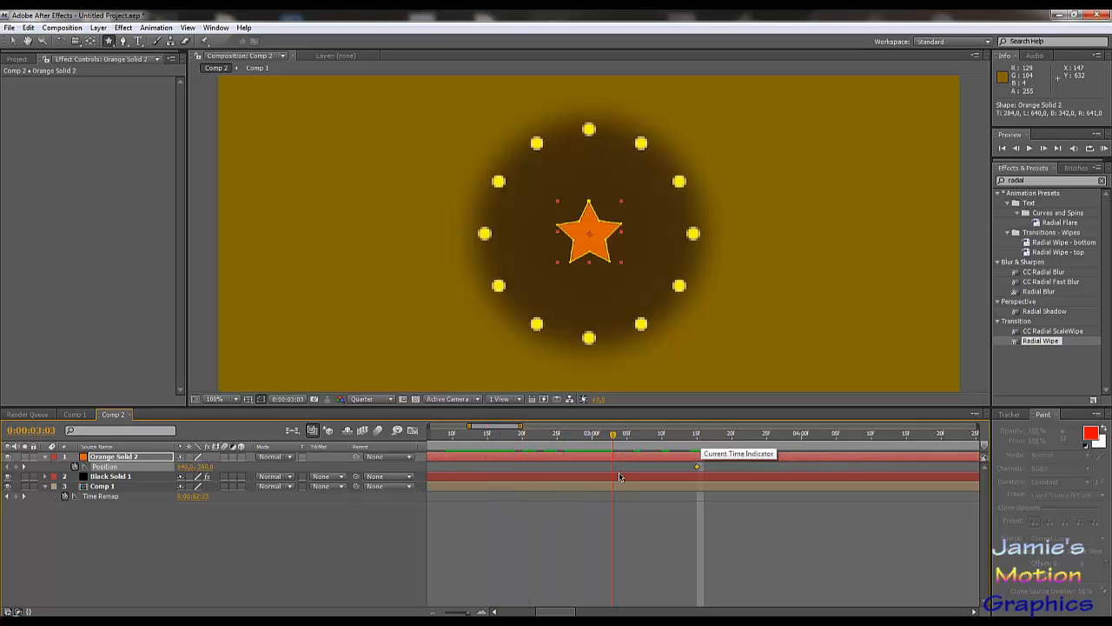
drag(619, 477, 488, 467)
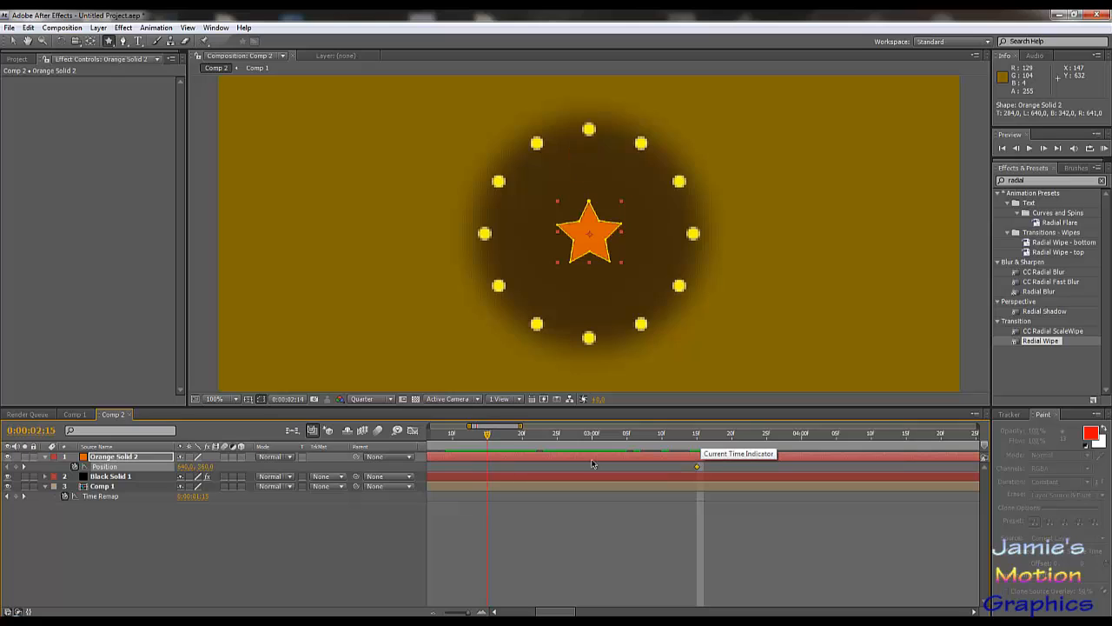
drag(592, 464, 699, 474)
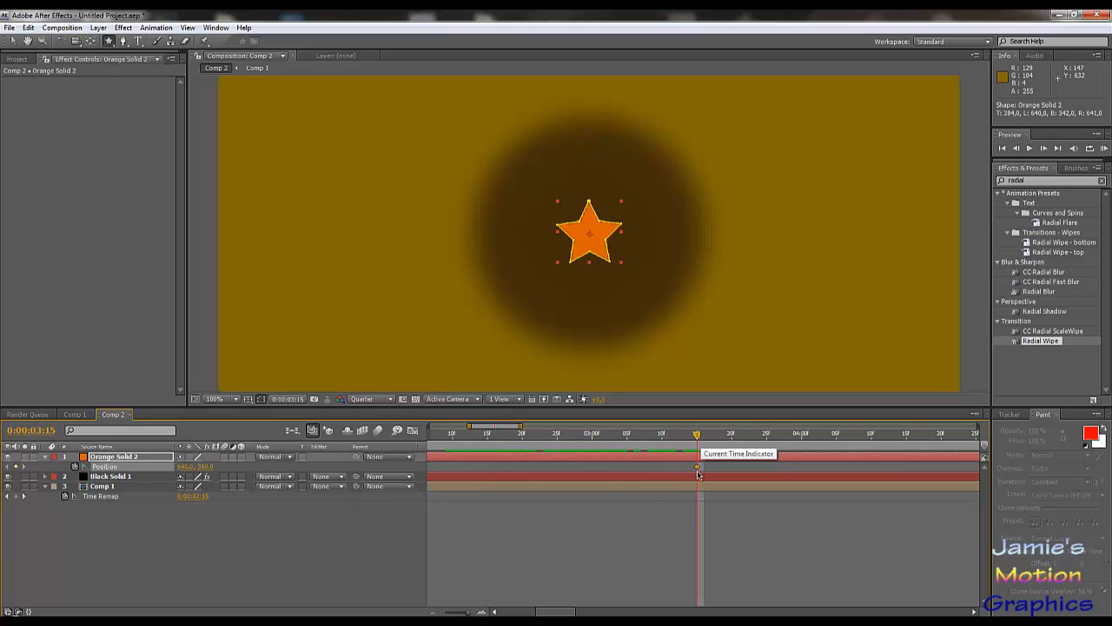
drag(698, 473, 521, 470)
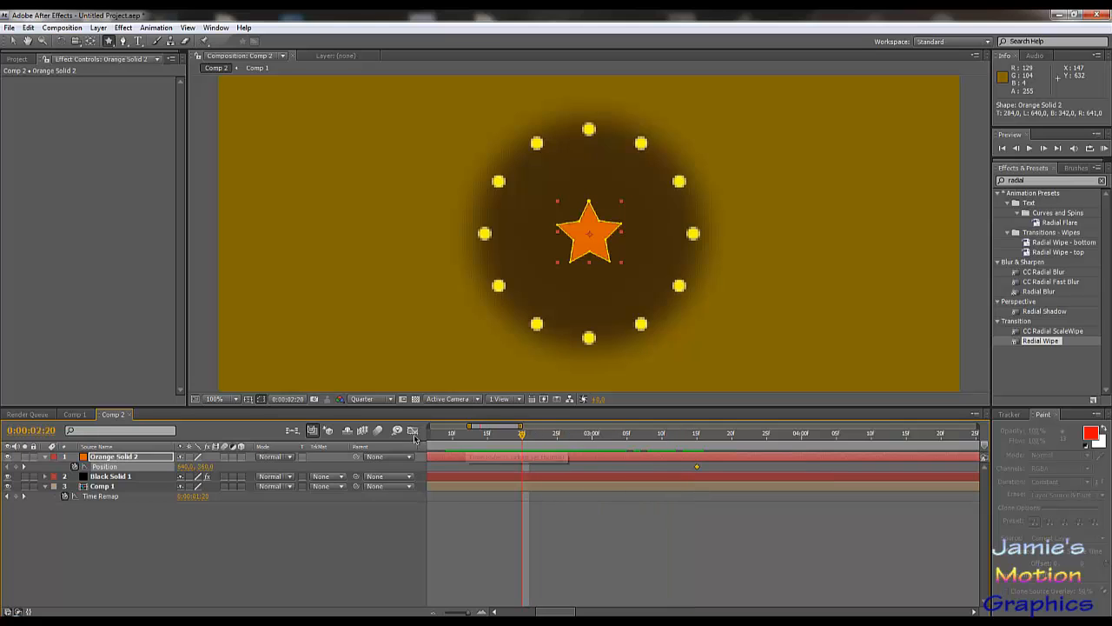
click(76, 415)
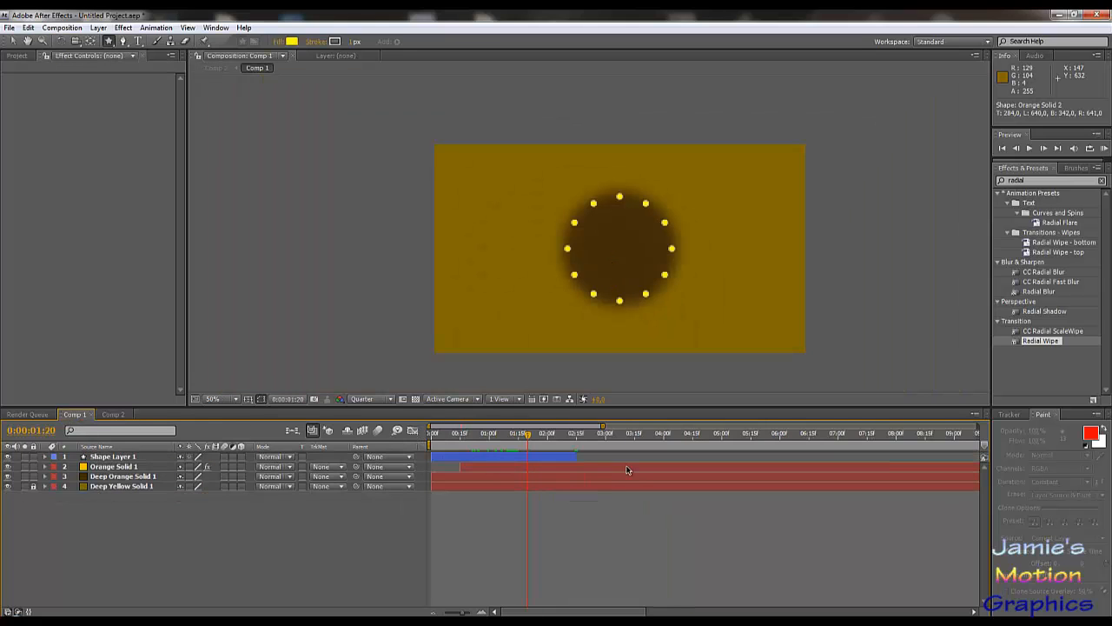
- Scrub Comp 1 to check the ring of dots, and return to Comp 2 at 0:00:03:15
mouse_move(561, 437)
mouse_down()
mouse_move(619, 443)
mouse_move(578, 445)
mouse_up()
click(113, 415)
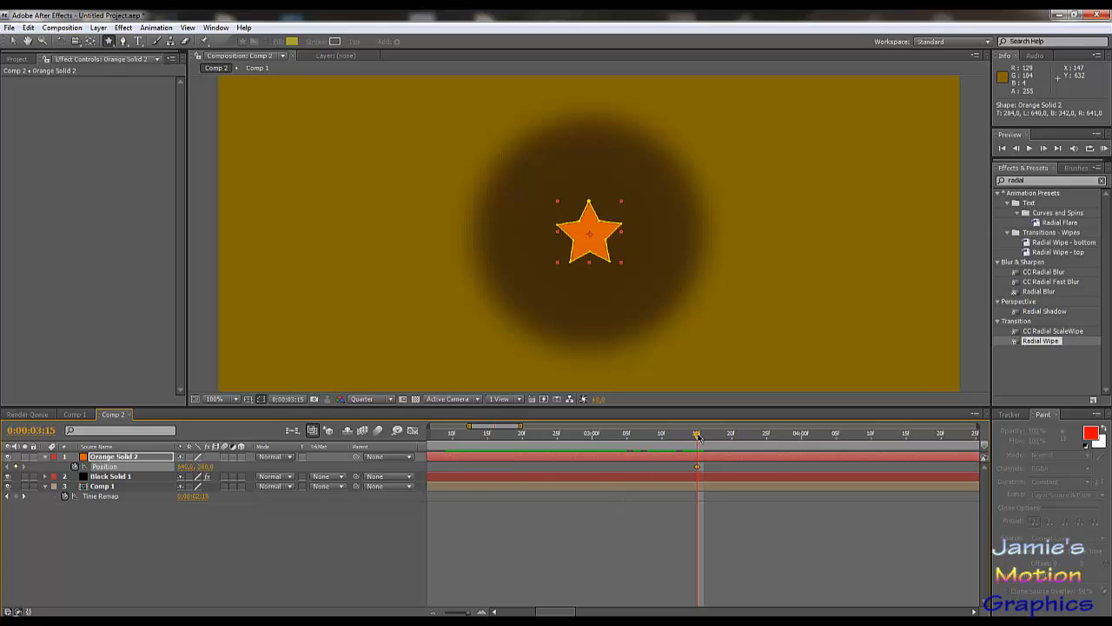
mouse_move(698, 436)
mouse_down()
mouse_move(707, 439)
mouse_move(697, 437)
mouse_up()
key(comma)
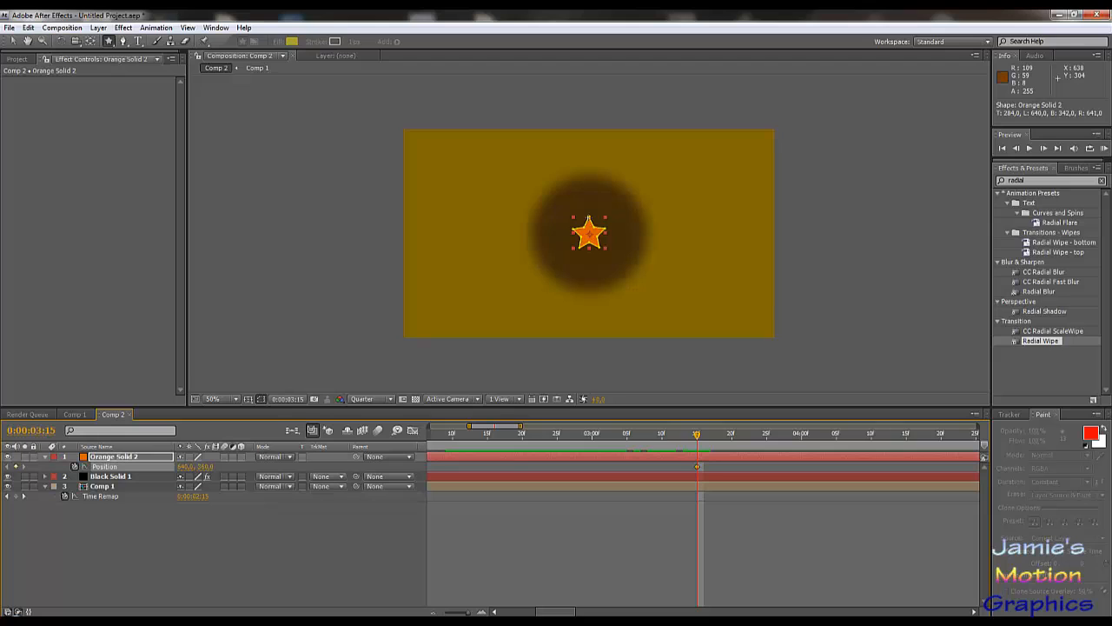
- Remove the accidental second star mask, try to move the star with the Selection tool, and undo that path edit
mouse_move(586, 216)
mouse_down()
mouse_move(608, 193)
mouse_move(600, 204)
mouse_up()
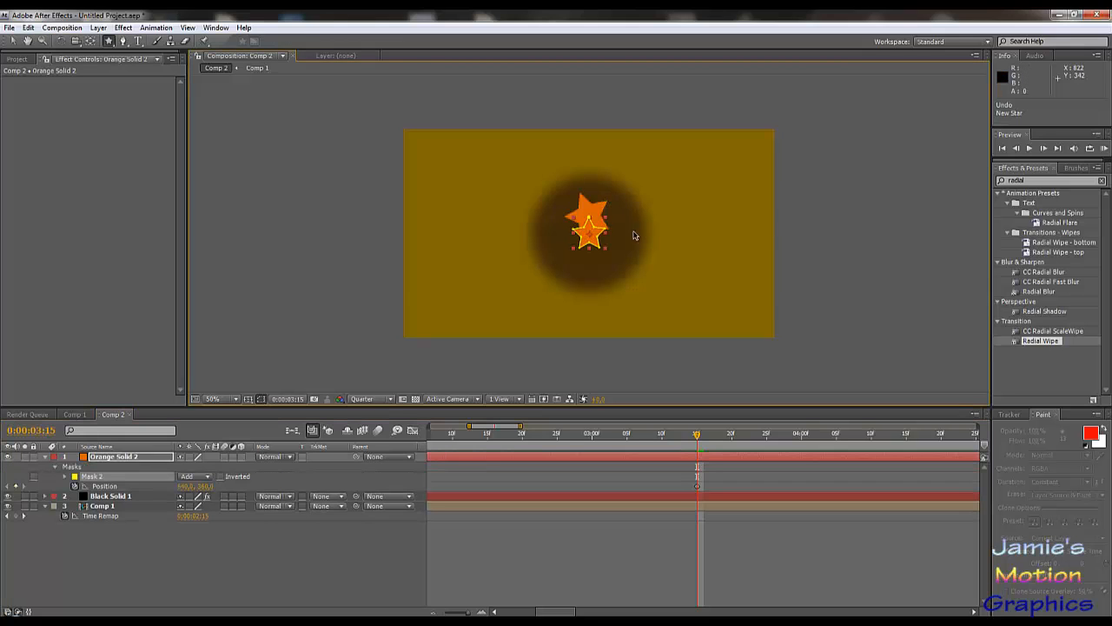
key(Delete)
click(13, 41)
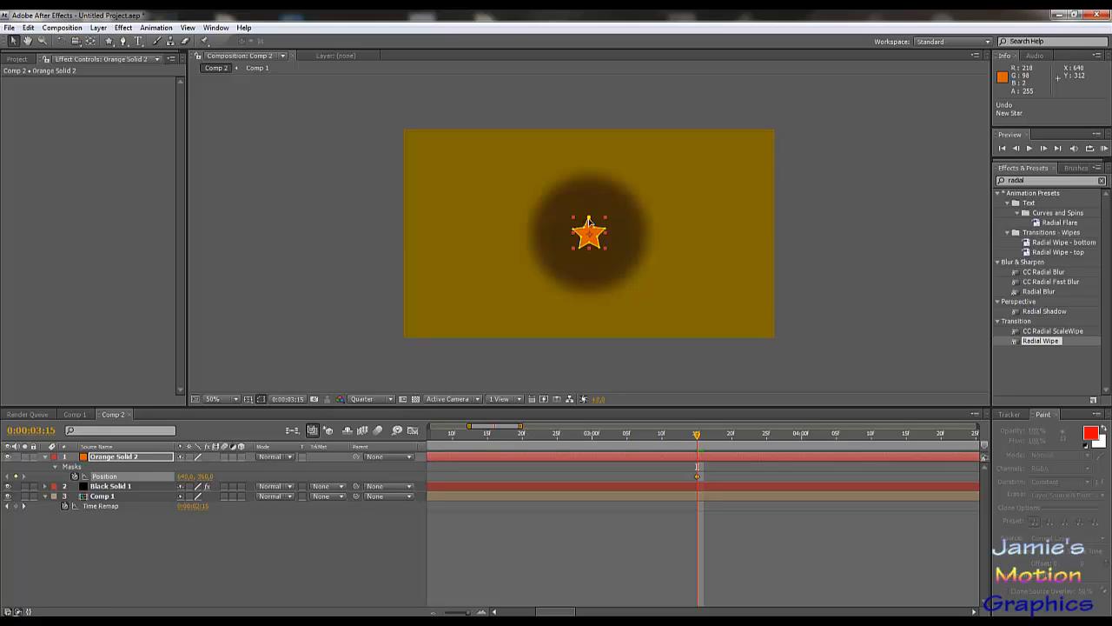
drag(588, 222, 634, 203)
key(ctrl+z)
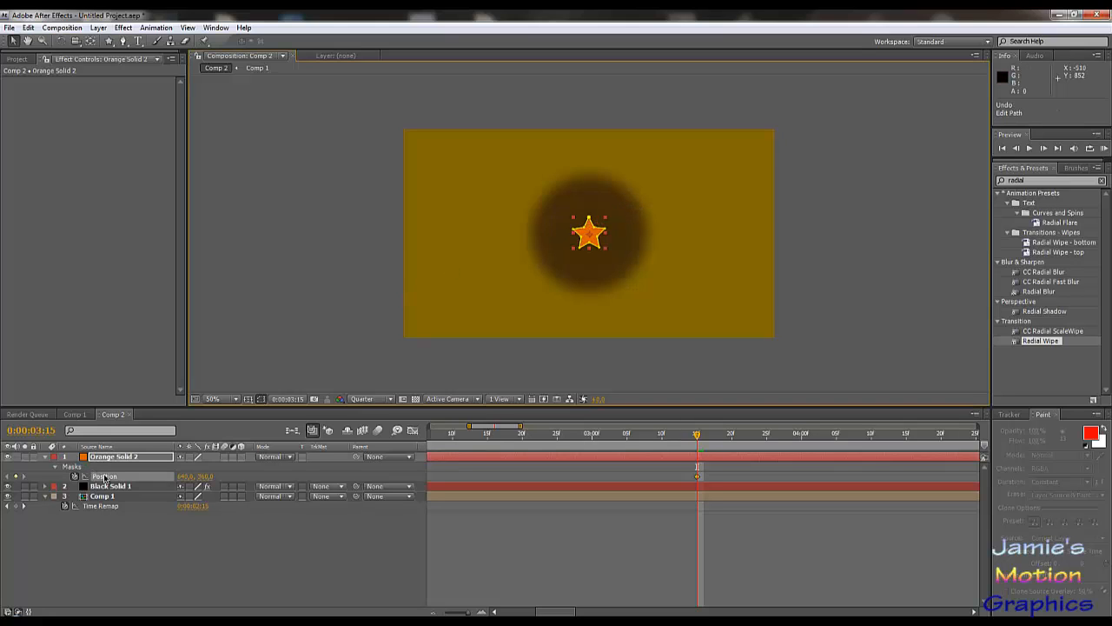
- Reveal the star layer's mask path, try to move the mask past the right edge of the frame, and undo it
click(111, 478)
click(74, 467)
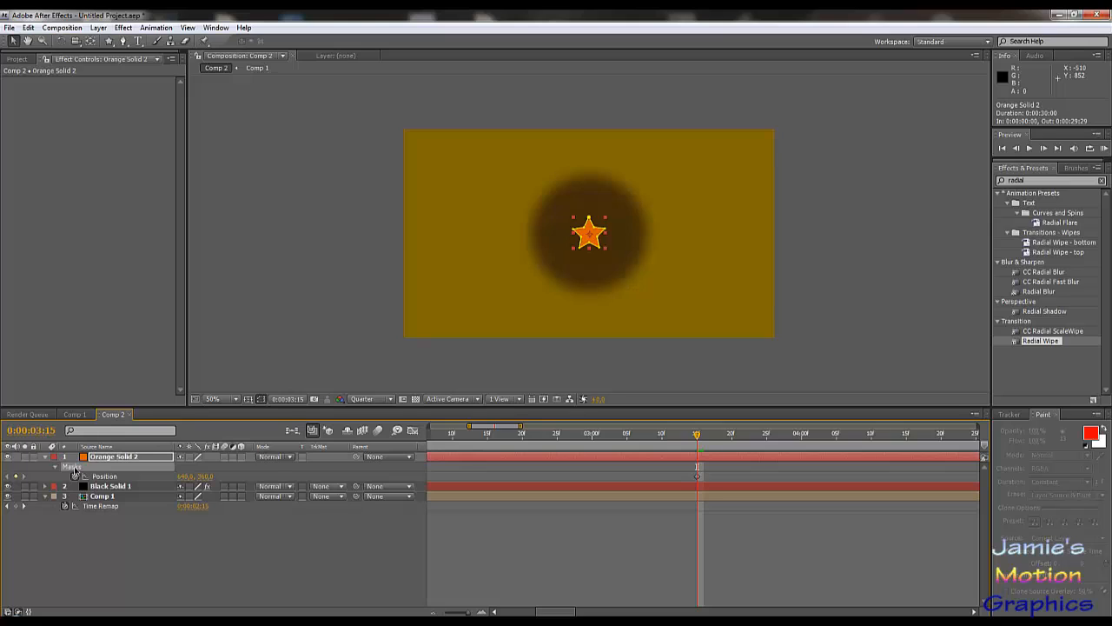
key(m)
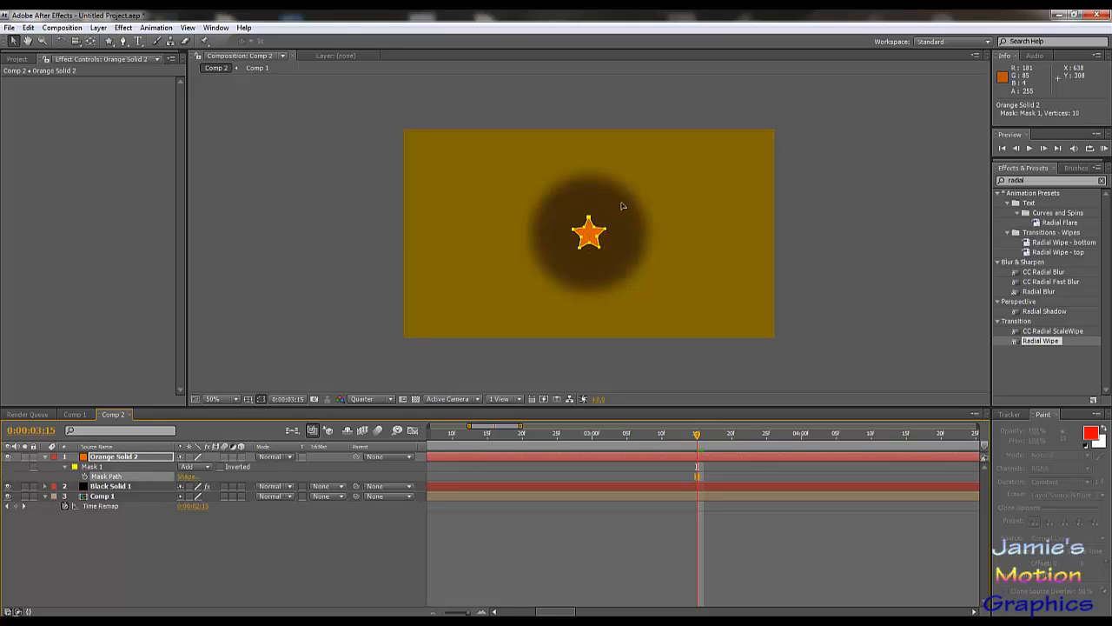
drag(614, 216, 814, 161)
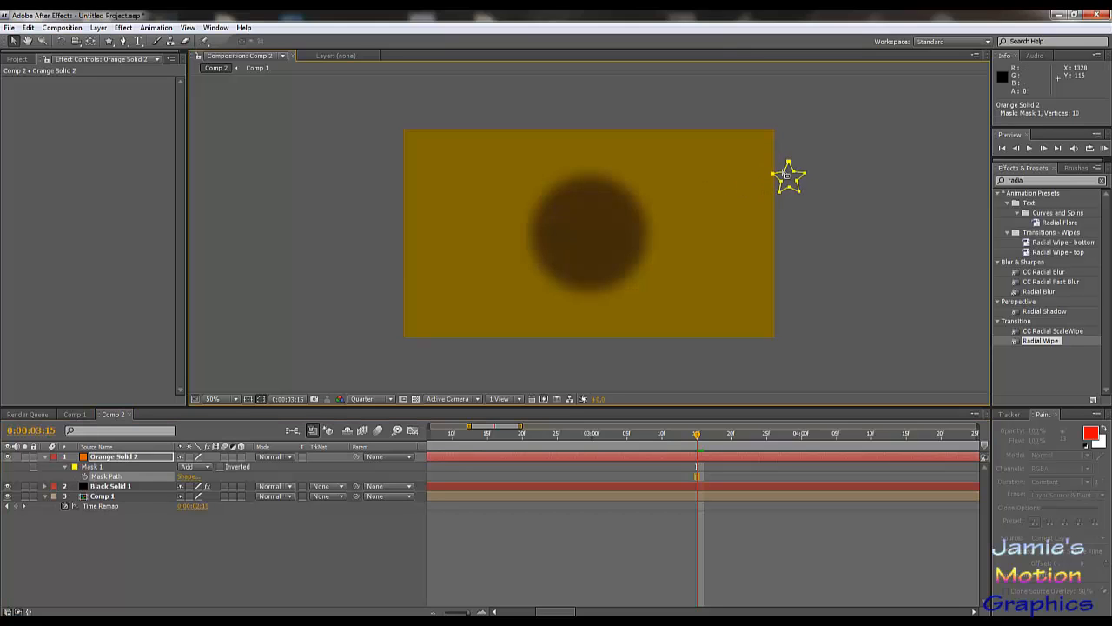
key(ctrl+z)
- Try moving the star off the frame's right side through its position values at 0:00:03:15, and undo both changes
key(p)
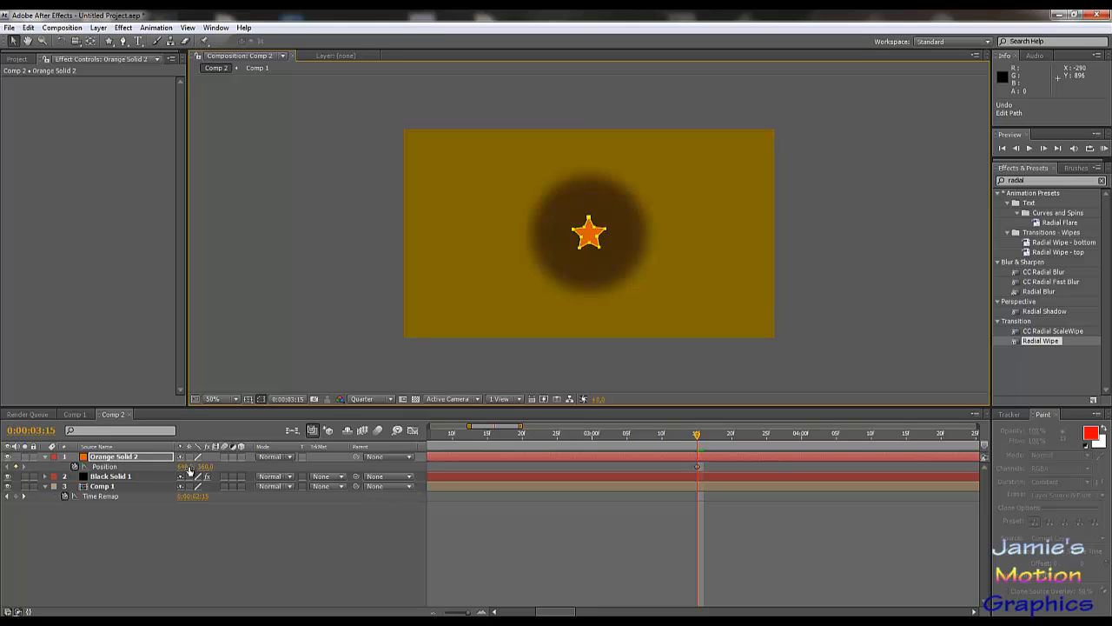
drag(185, 466, 570, 446)
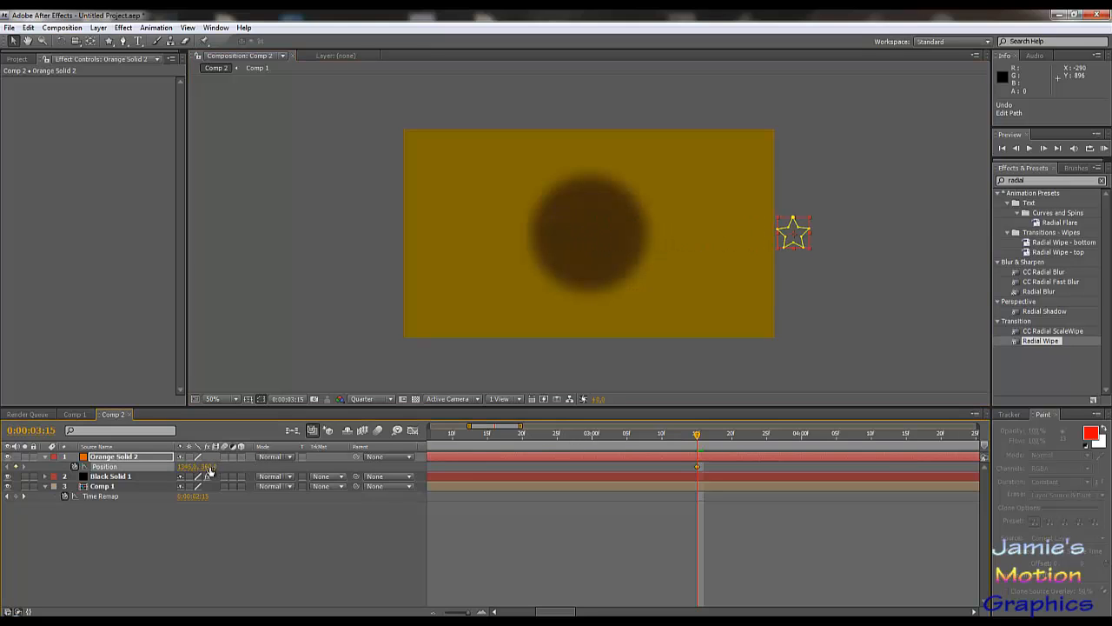
drag(210, 467, 214, 342)
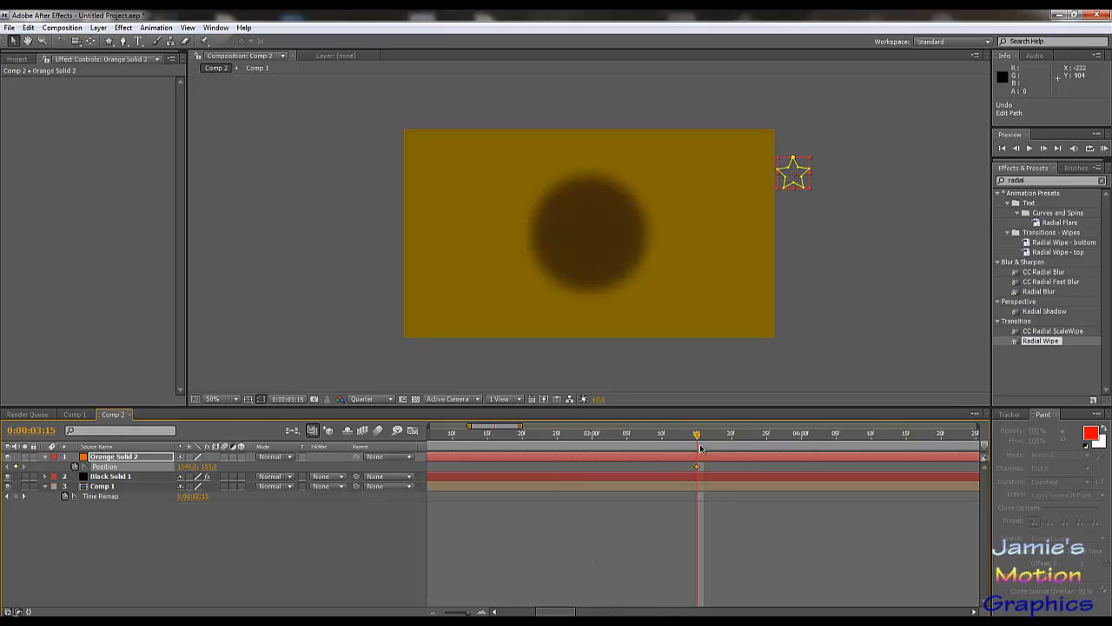
key(ctrl+z)
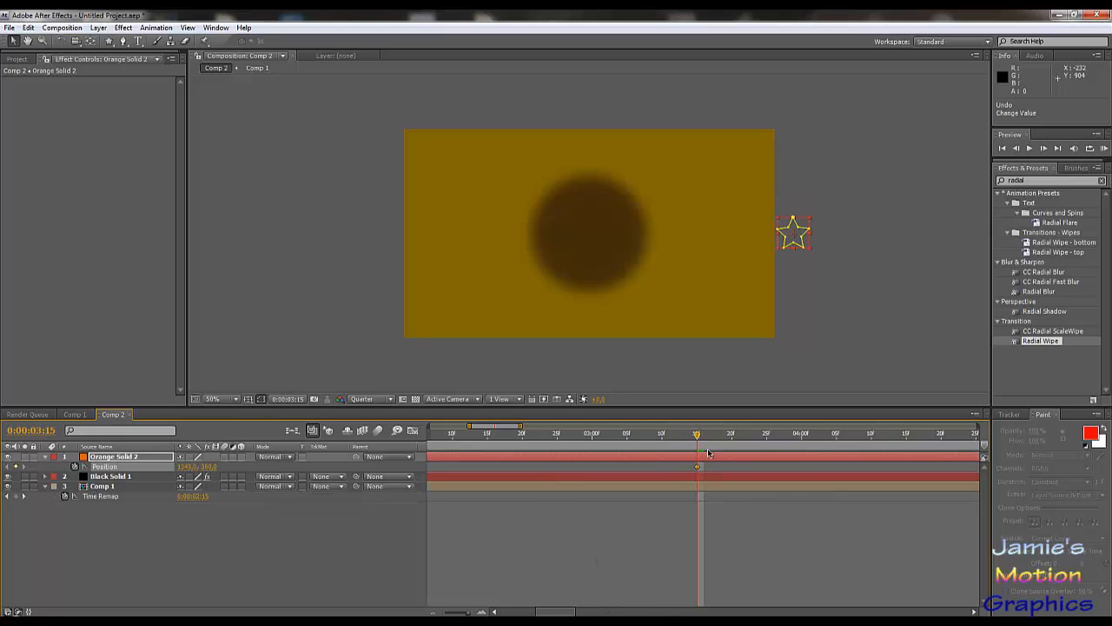
key(ctrl+z)
- Add a star position keyframe at 0:00:04:15 with values of about 1343, 93, beyond the frame's upper right edge
drag(705, 436, 906, 442)
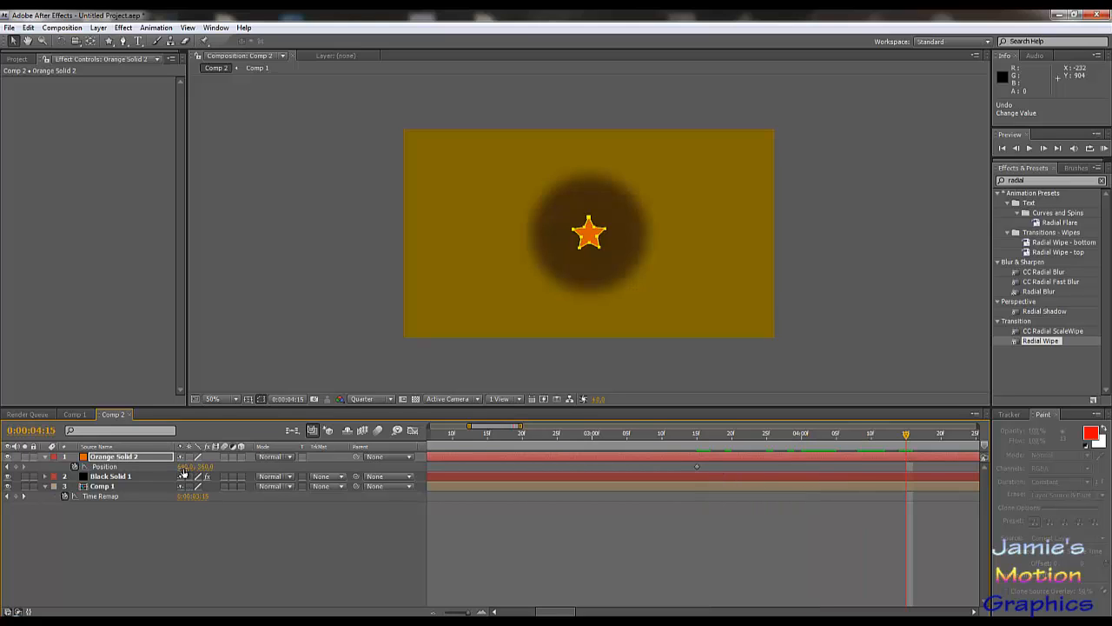
drag(184, 469, 607, 480)
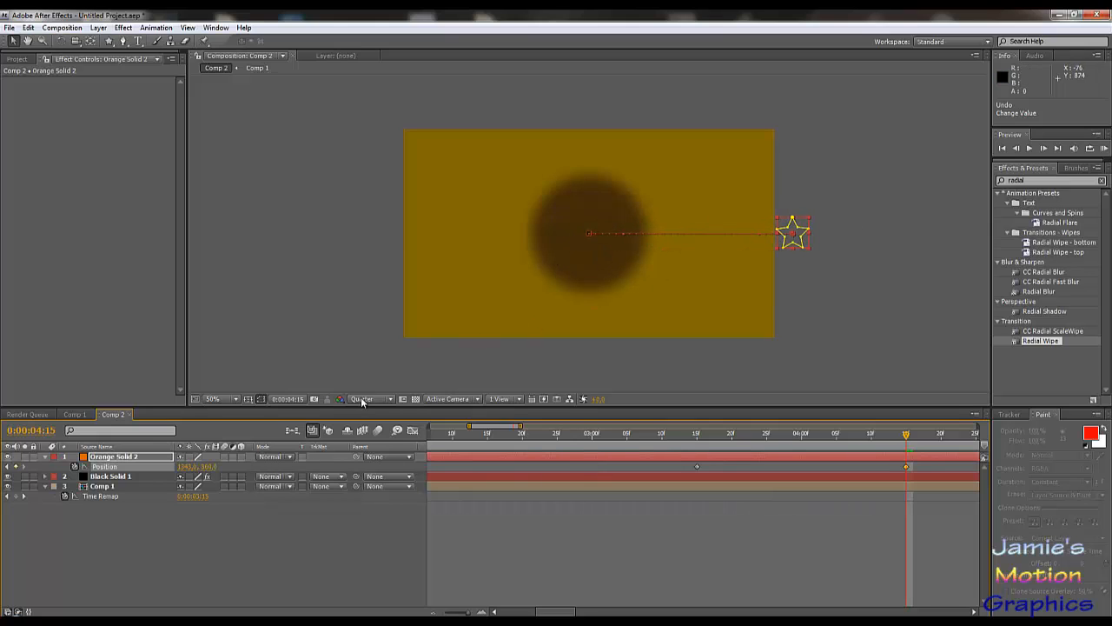
drag(210, 467, 55, 452)
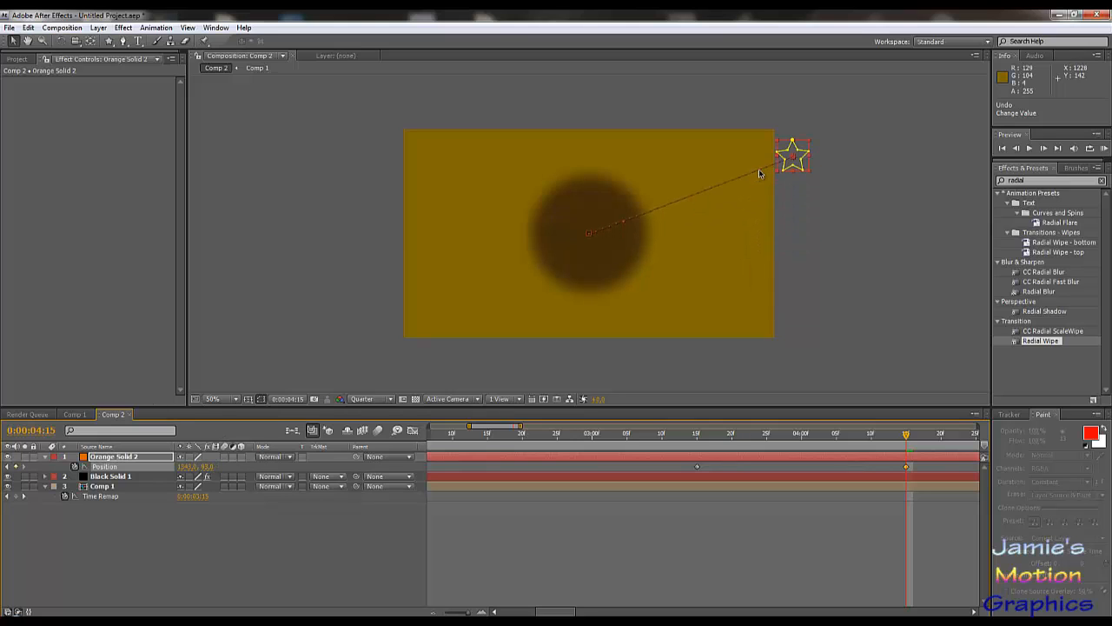
- Bend the star's motion path into an upward arc by adjusting the direction handles at both position keyframes
drag(778, 157, 690, 135)
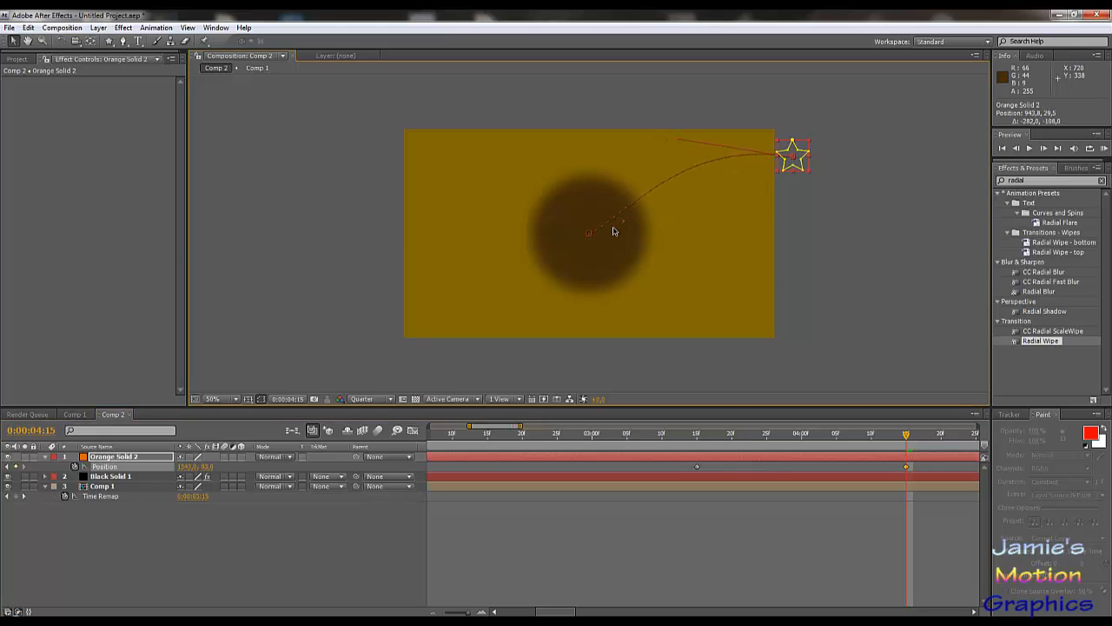
drag(620, 226, 598, 184)
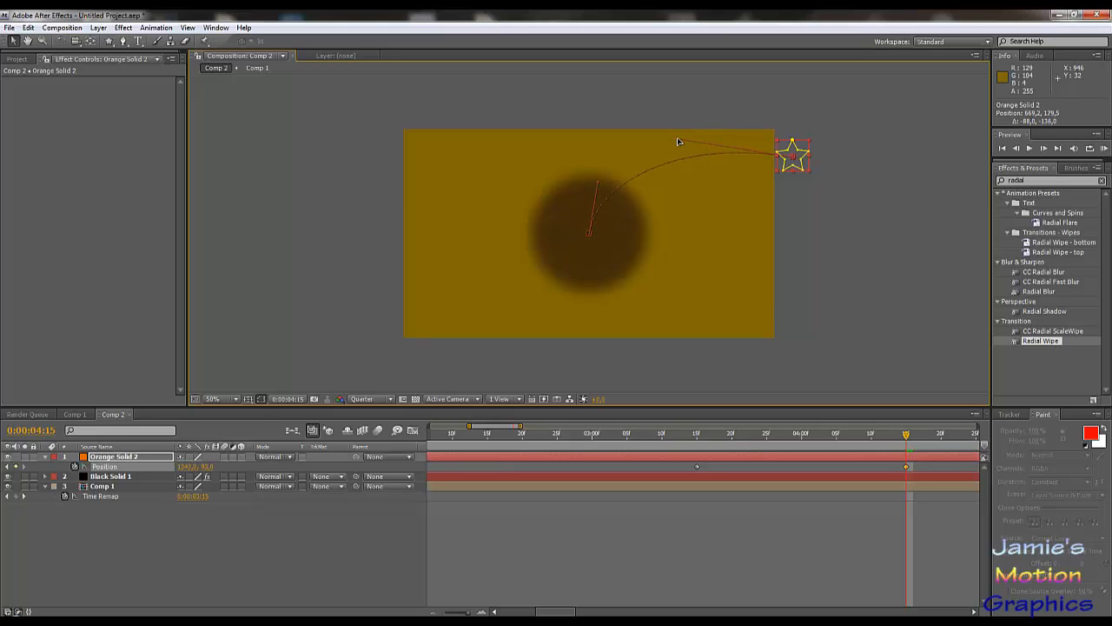
drag(679, 140, 702, 116)
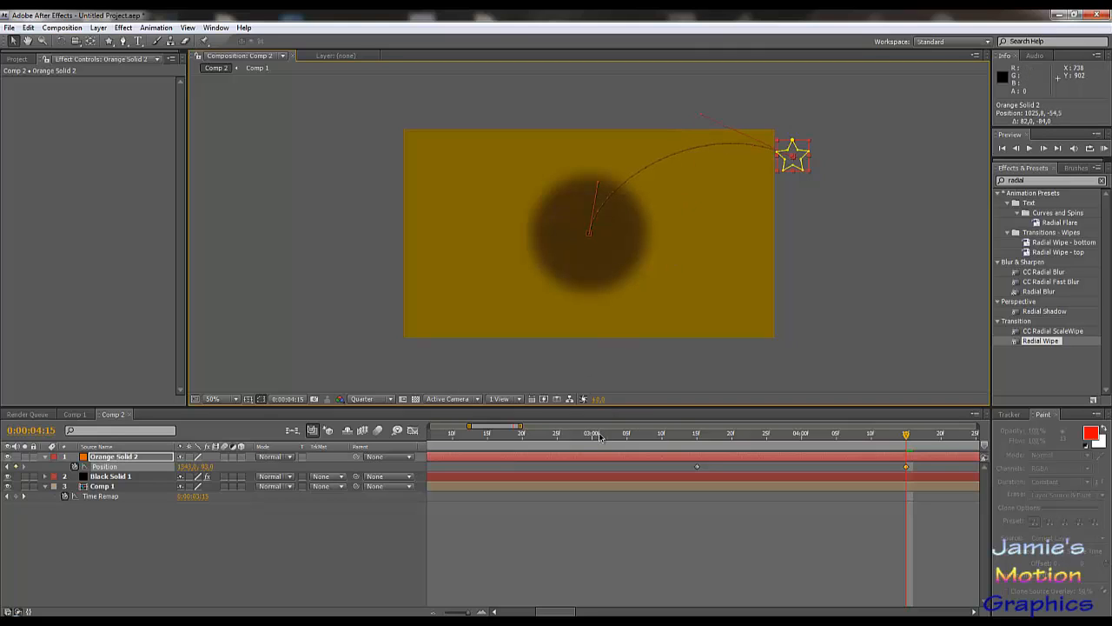
- Start scale keyframing for the star layer at 0:00:03:15 with a scale of 0%
drag(600, 436, 697, 477)
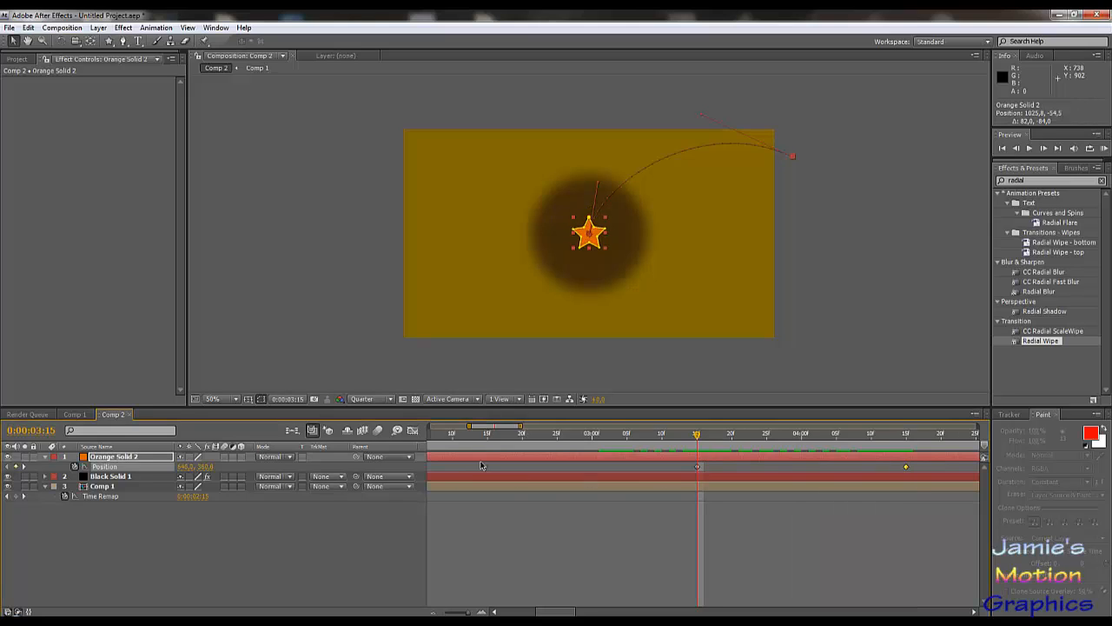
key(s)
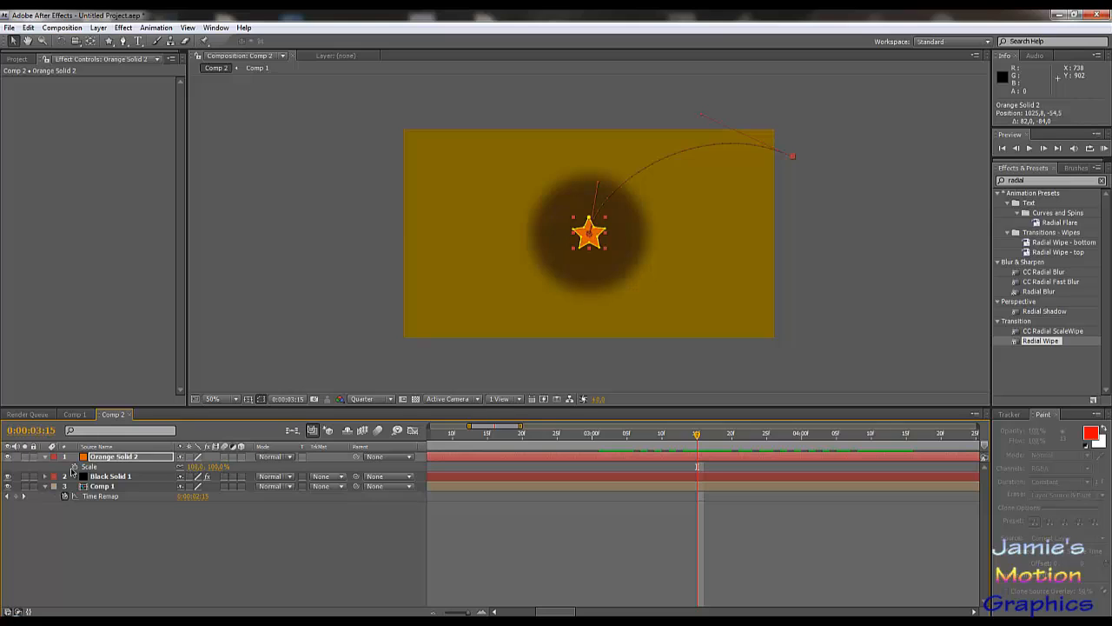
click(75, 467)
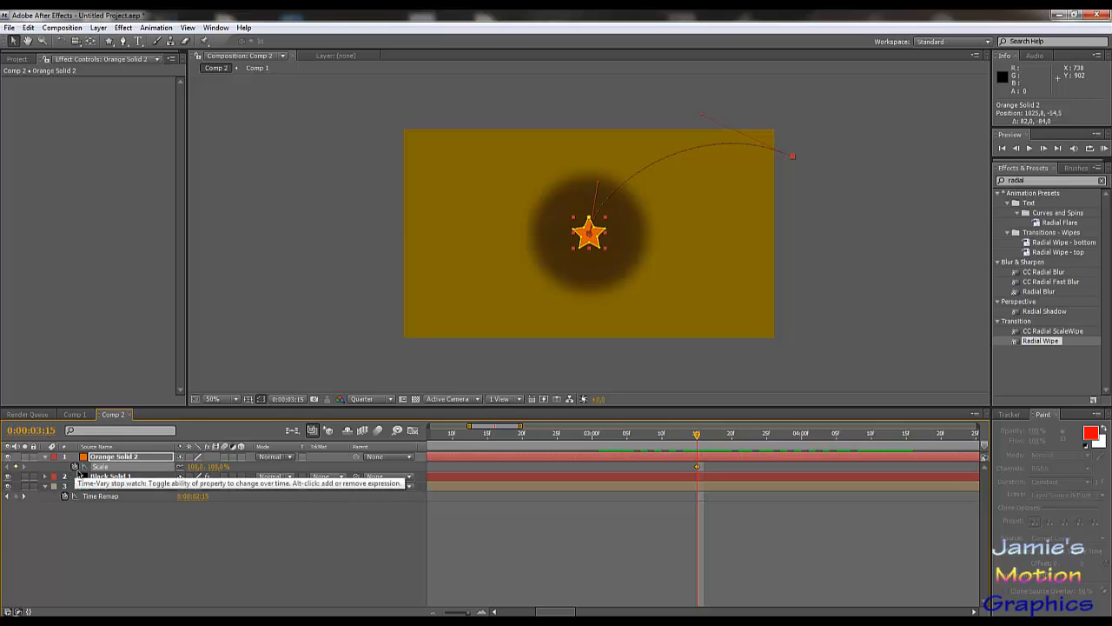
click(196, 466)
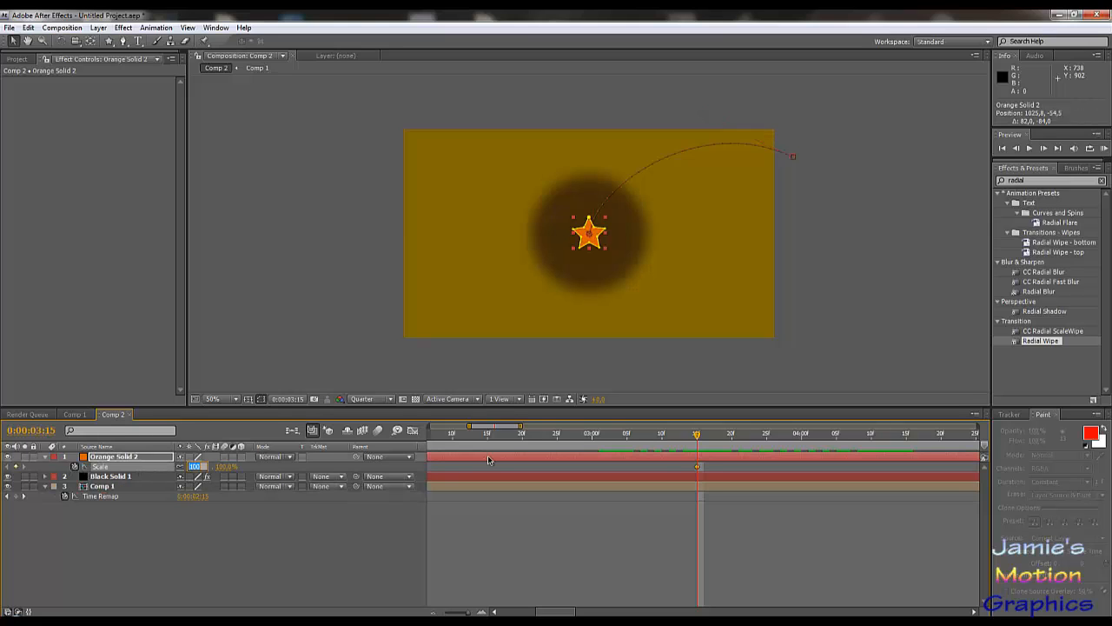
text(0)
key(Return)
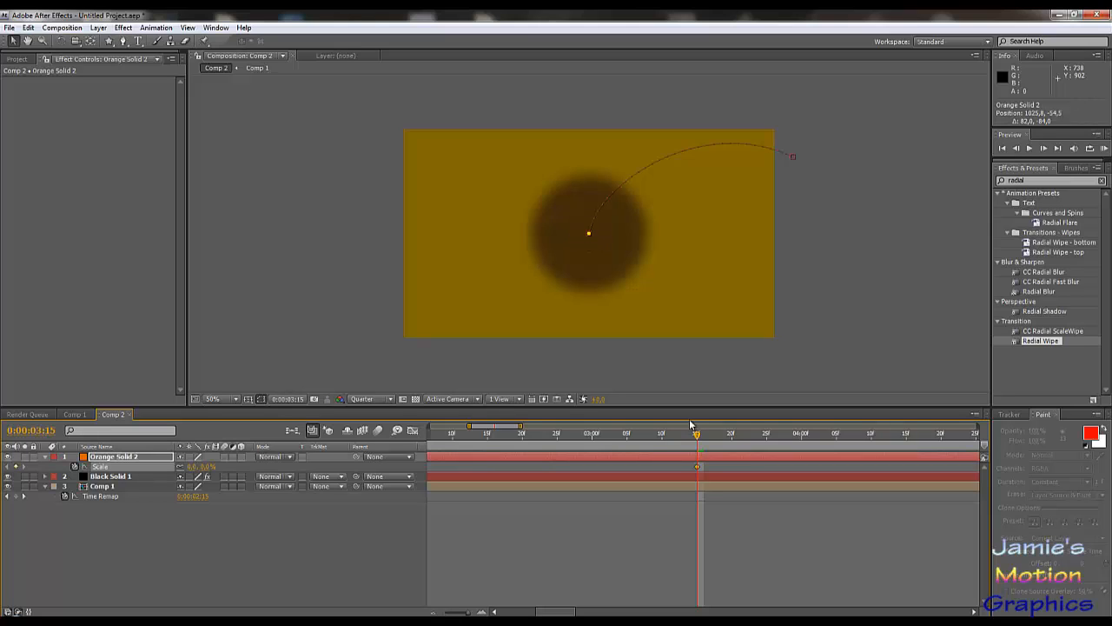
- Add a scale keyframe of 100% for the star layer at 0:00:04:15
drag(700, 437, 908, 458)
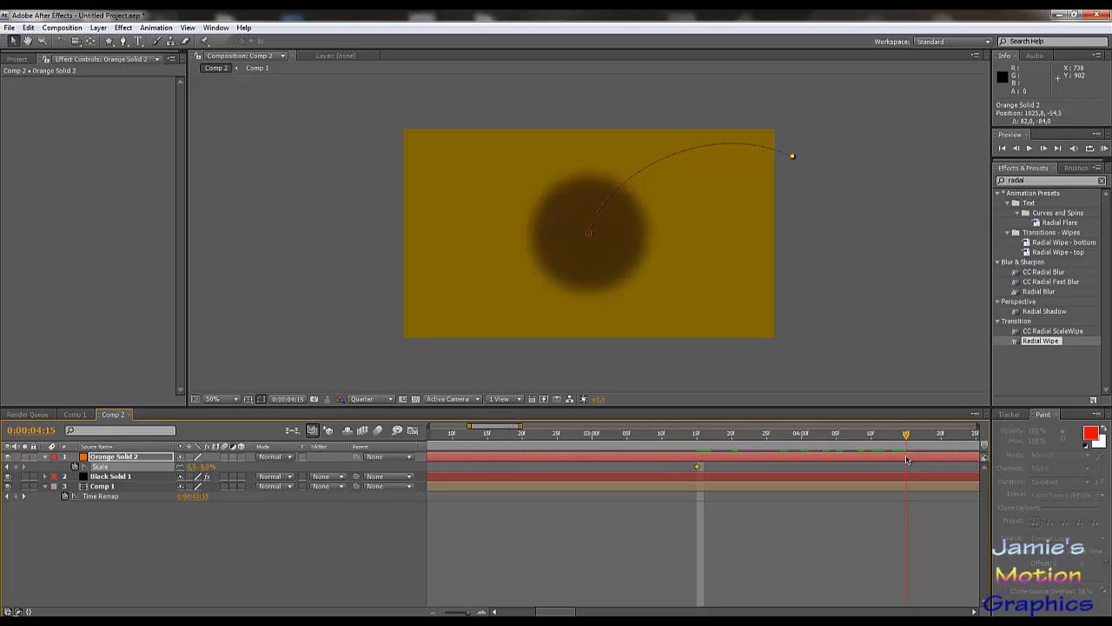
click(195, 466)
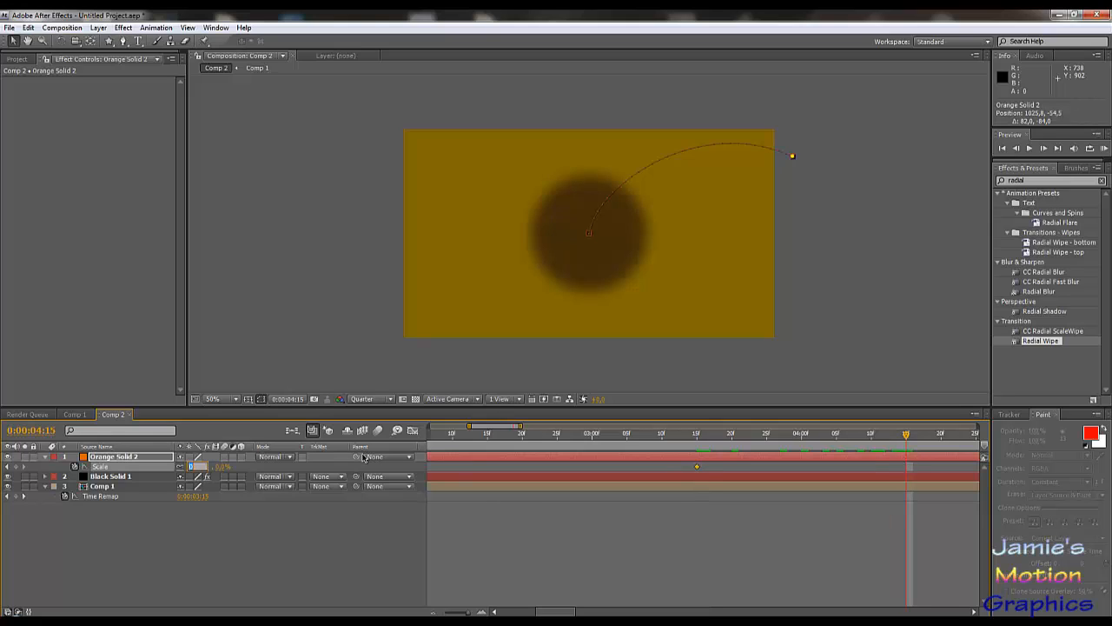
key(Return)
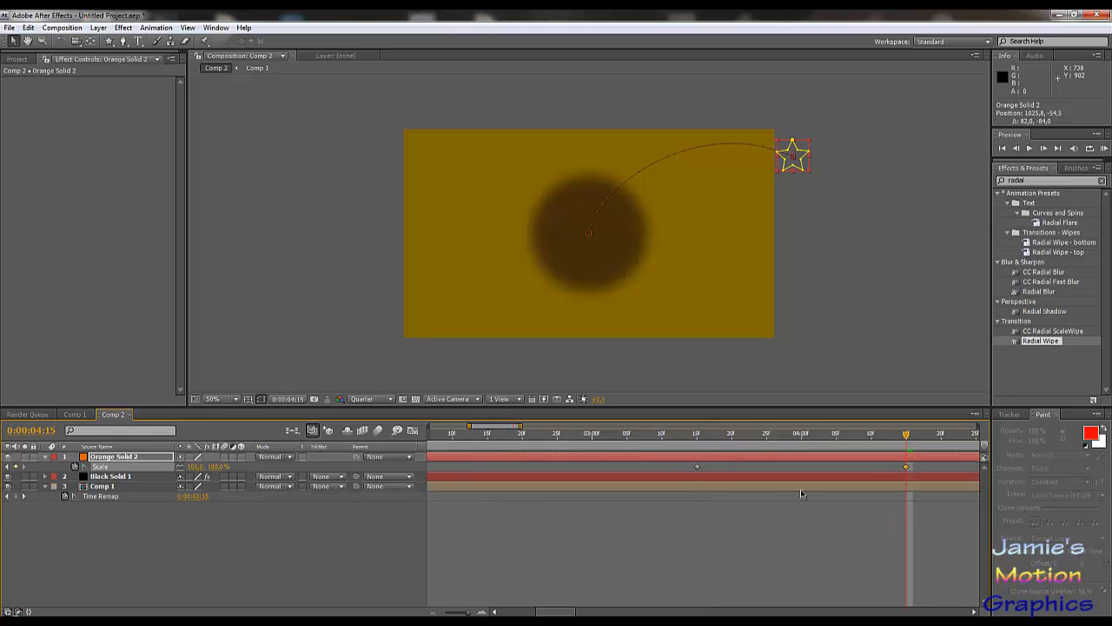
- Set the star layer's scale keyframe at 0:00:03:15 to 10%
drag(684, 439, 698, 456)
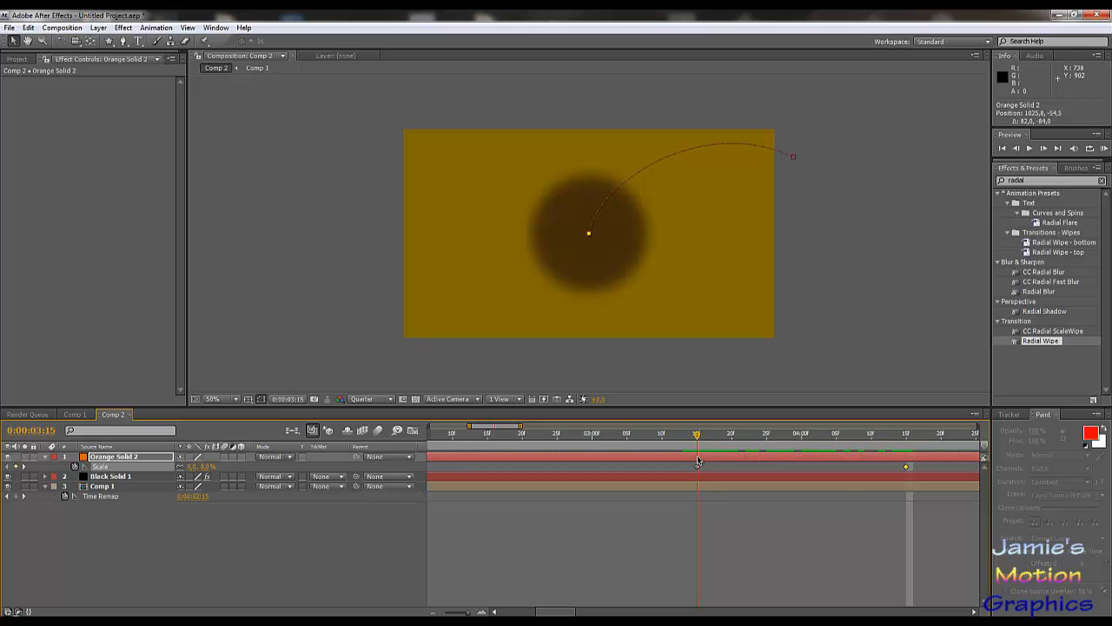
click(196, 466)
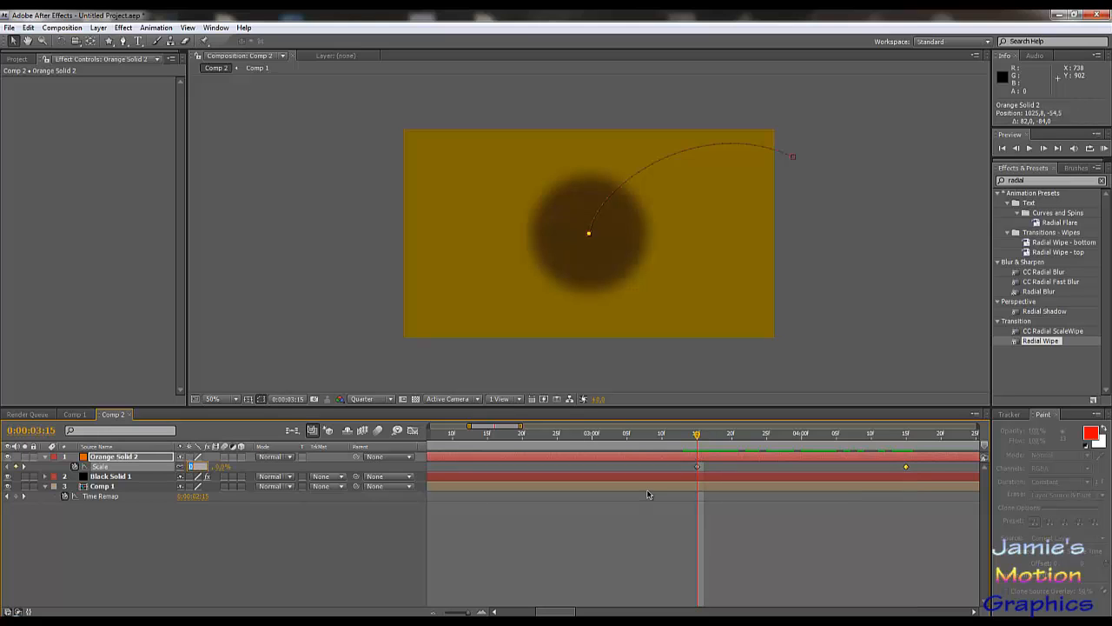
key(Return)
- Add a 50% scale keyframe for the star layer at 0:00:03:24, and shift it earlier to 0:00:03:22
drag(699, 439, 762, 471)
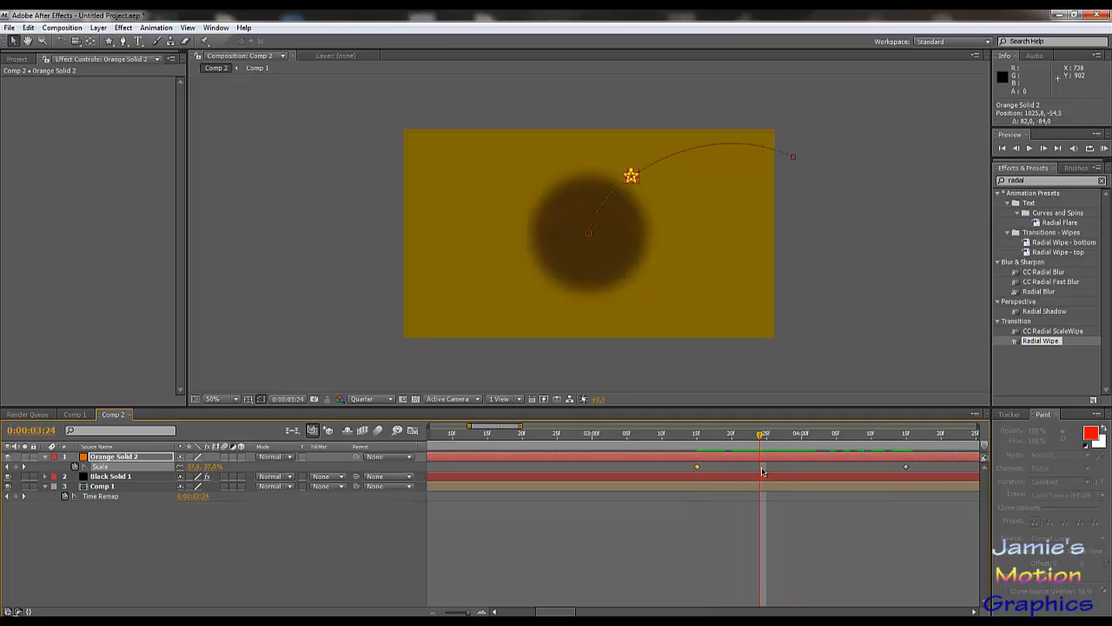
click(193, 466)
key(Return)
click(760, 468)
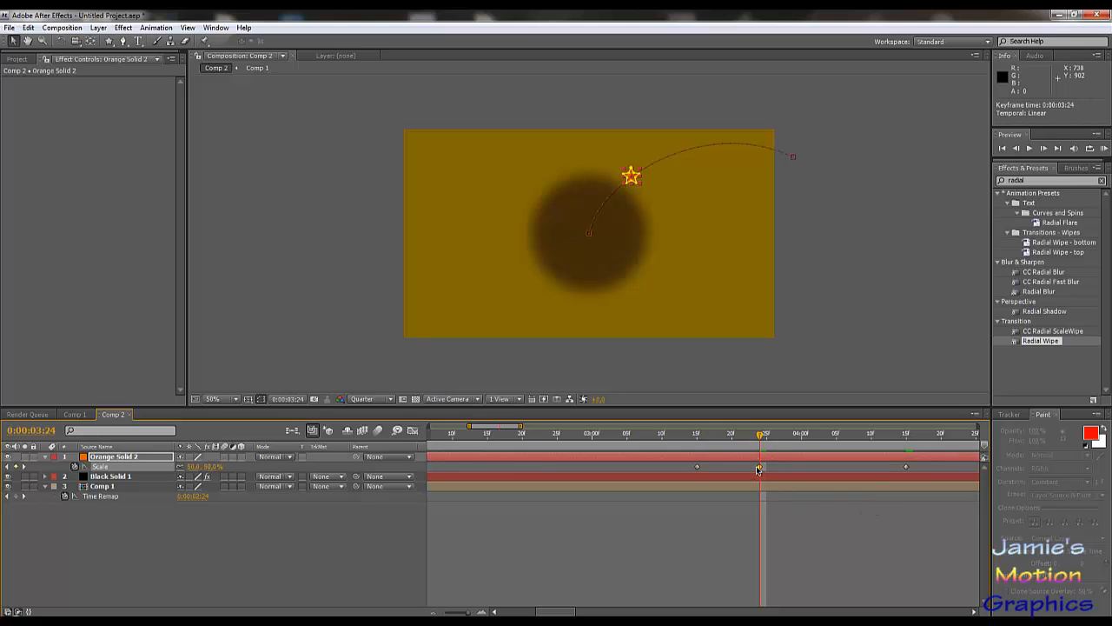
key(Page_Up)
key(Page_Up)
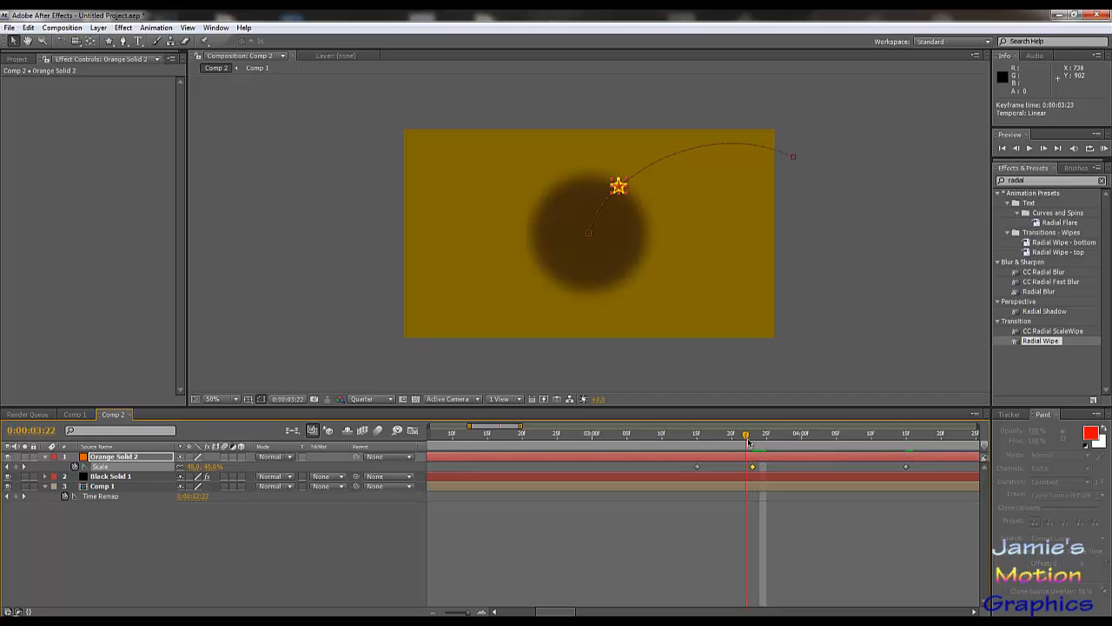
drag(753, 467, 753, 501)
- Apply Easy Ease to the star layer's 50% scale keyframe
right_click(746, 469)
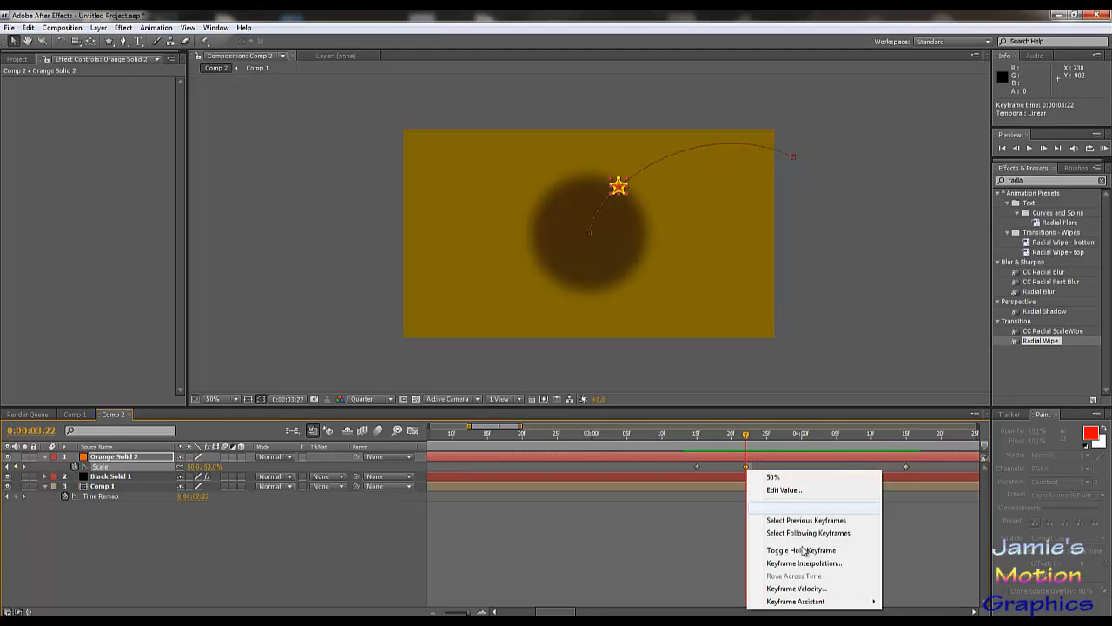
mouse_move(820, 601)
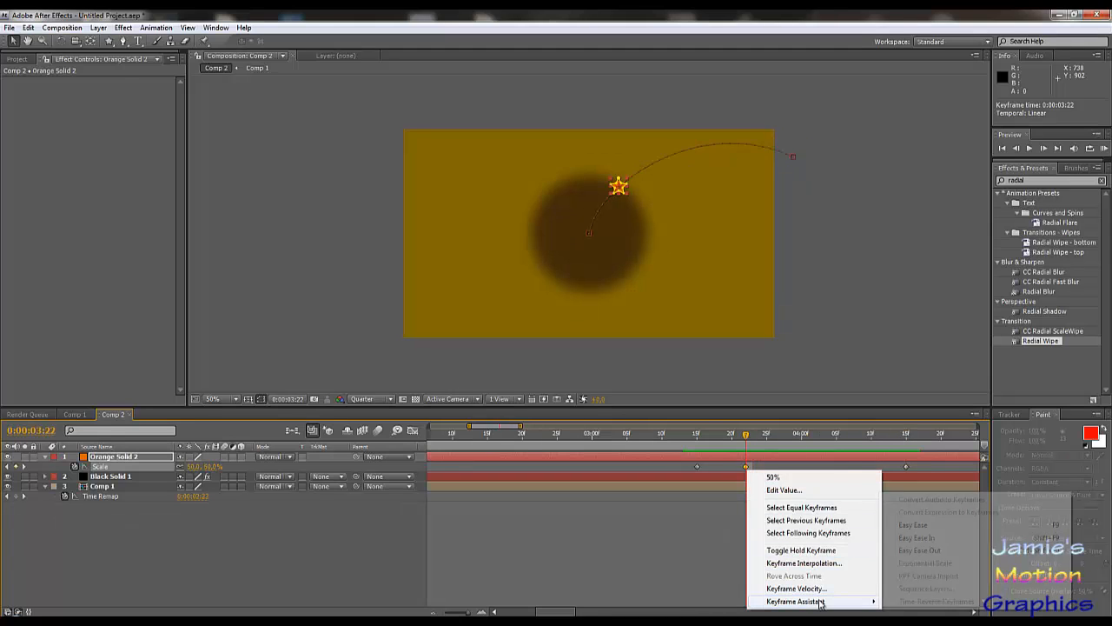
click(910, 524)
- Split the star layer Orange Solid 2 at 0:00:03:15 and delete the part before that time
drag(743, 437, 704, 470)
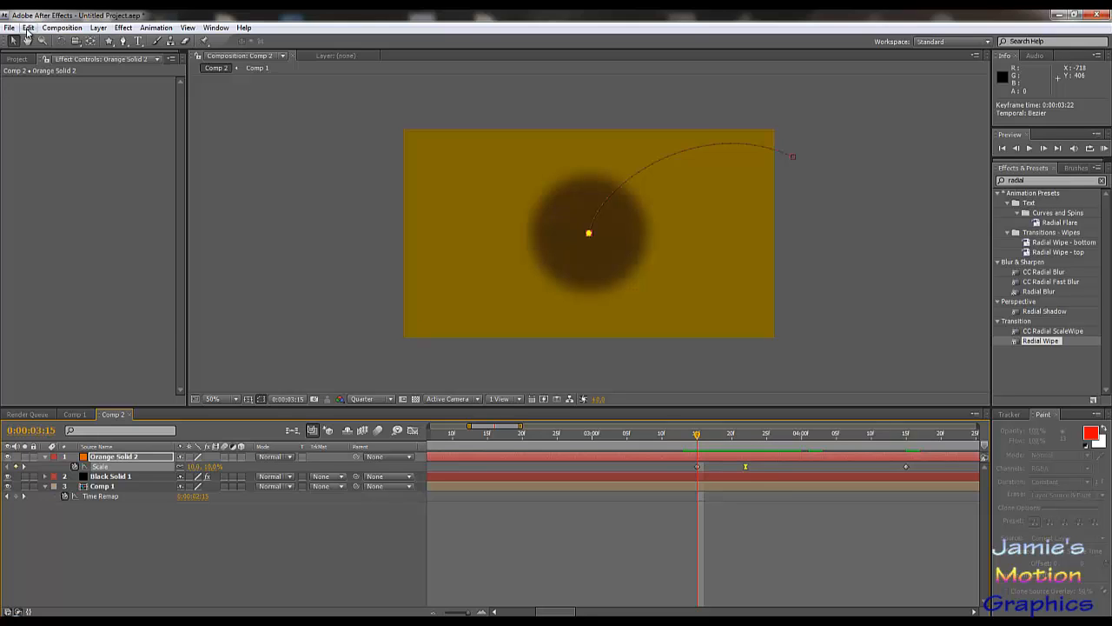
click(28, 27)
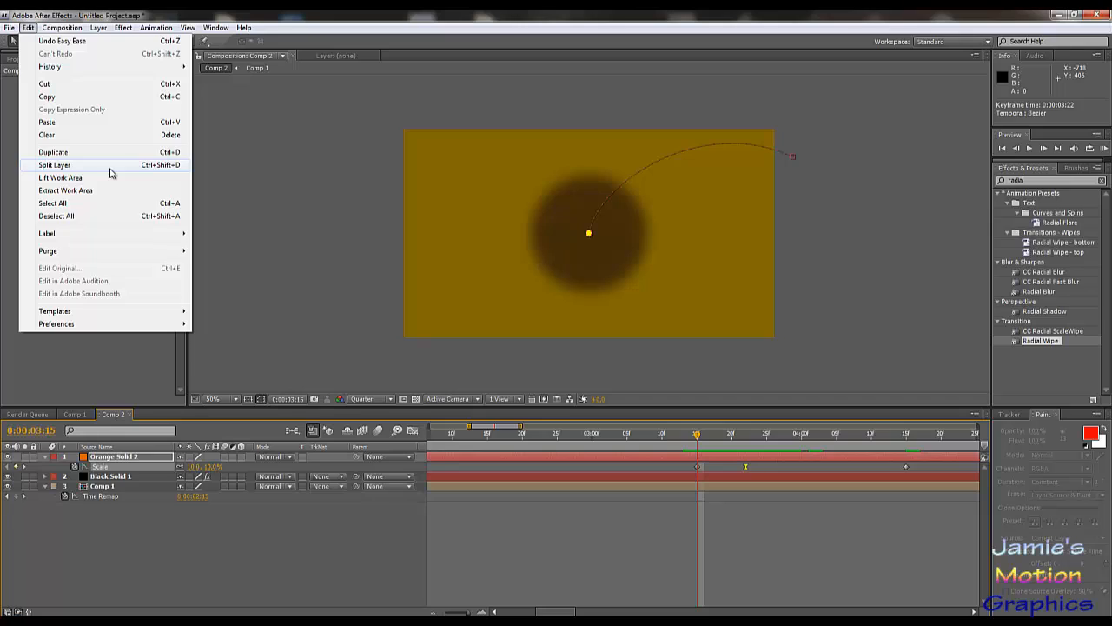
click(54, 164)
click(668, 469)
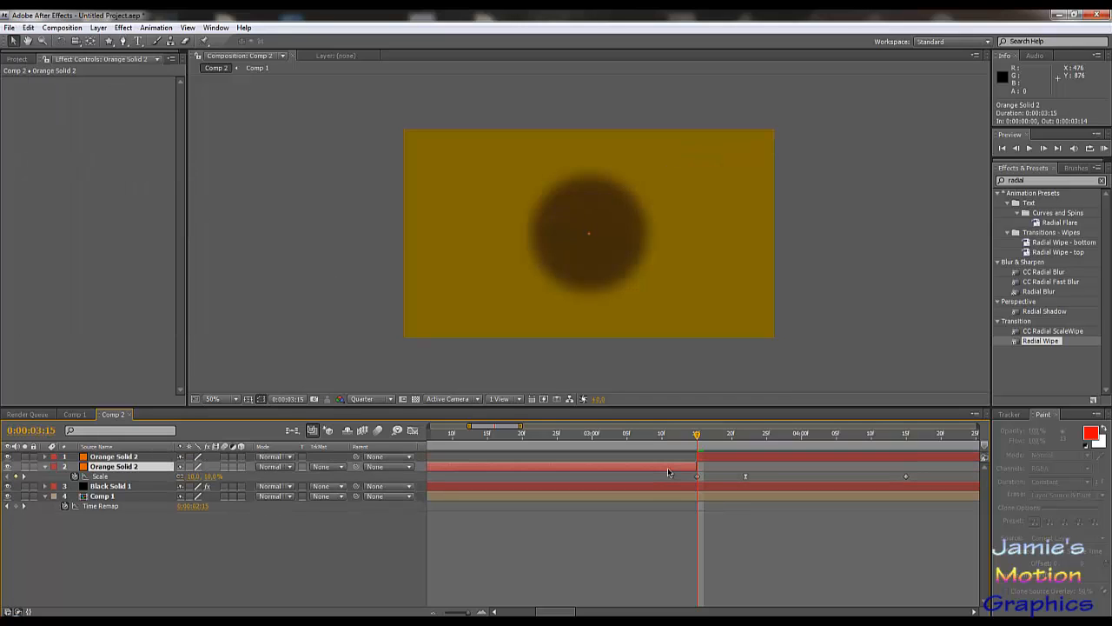
key(Delete)
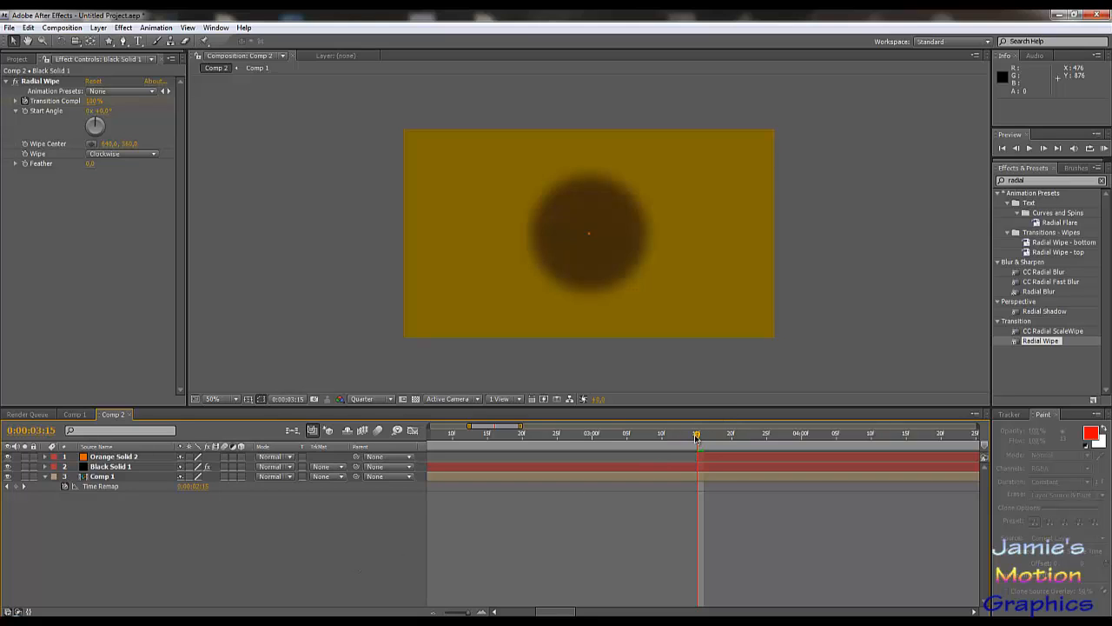
drag(697, 437, 697, 474)
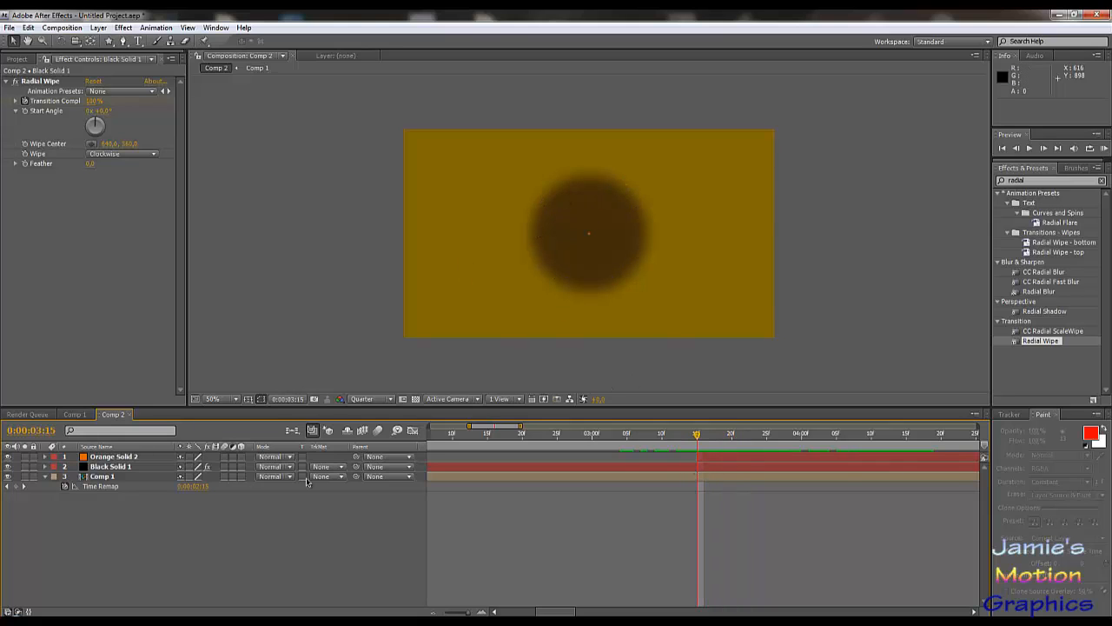
- Copy the Orange Solid 1 layer from Comp 1 and paste it into Comp 2 above the star layer
click(75, 413)
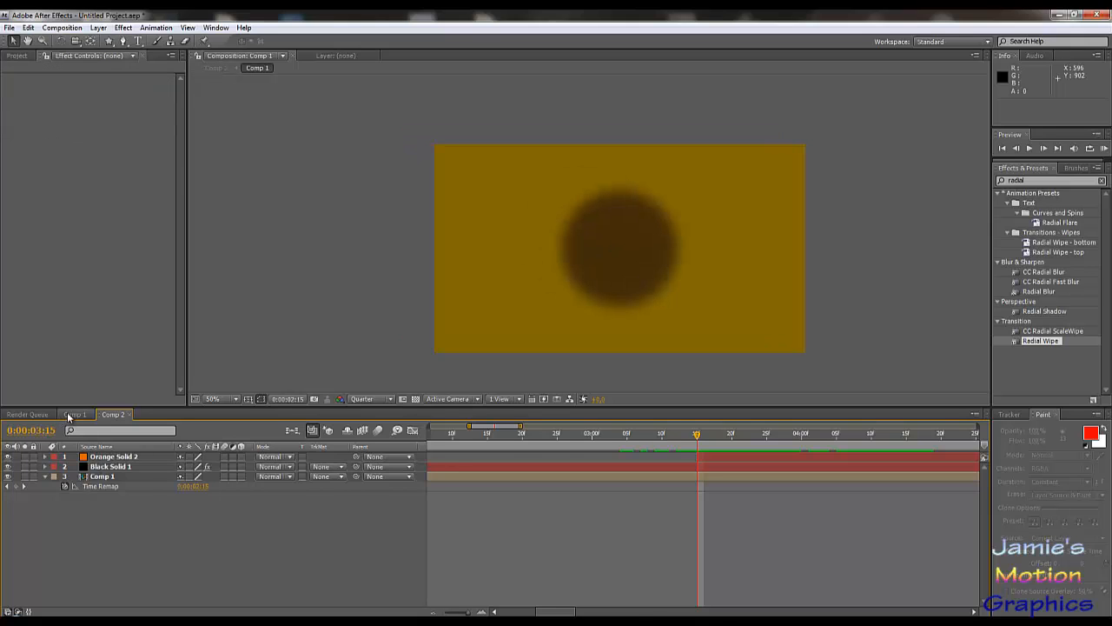
click(116, 468)
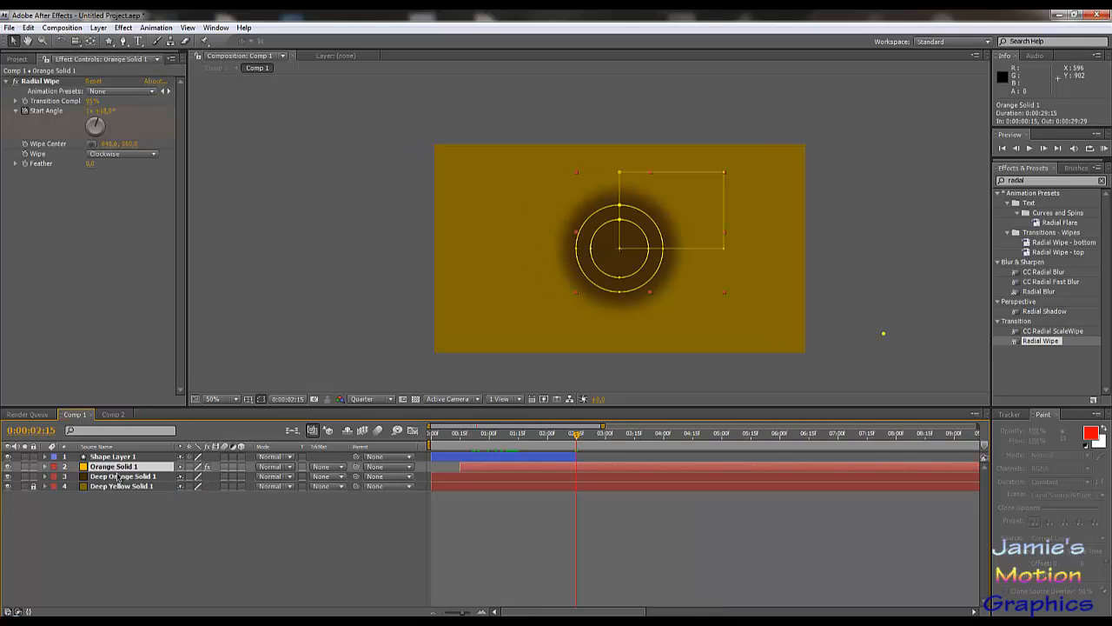
click(119, 477)
click(117, 469)
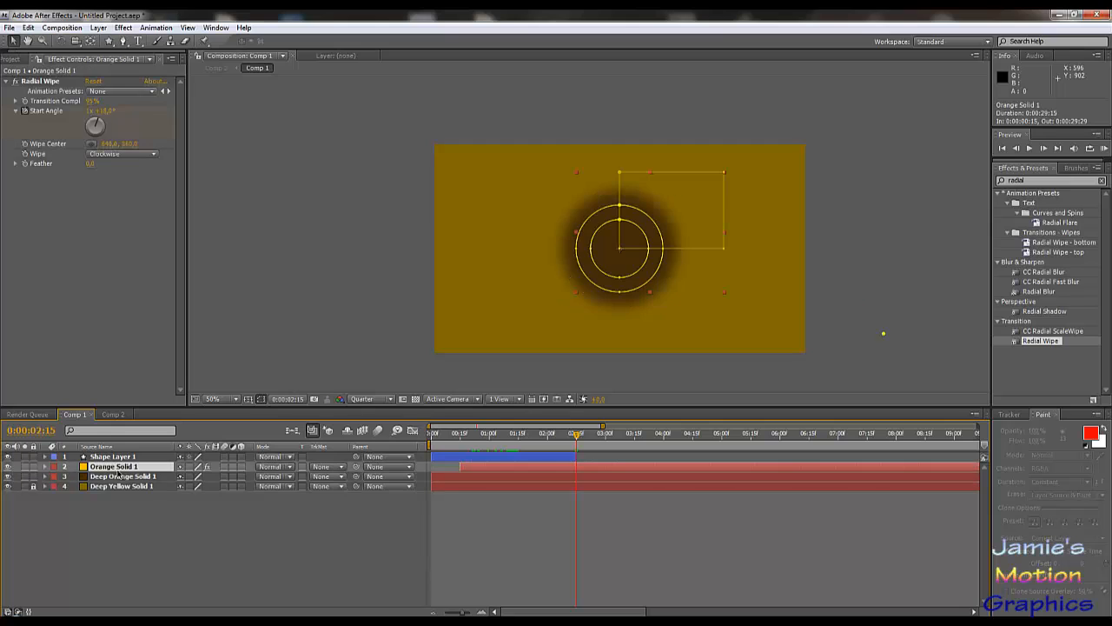
key(ctrl+c)
click(113, 413)
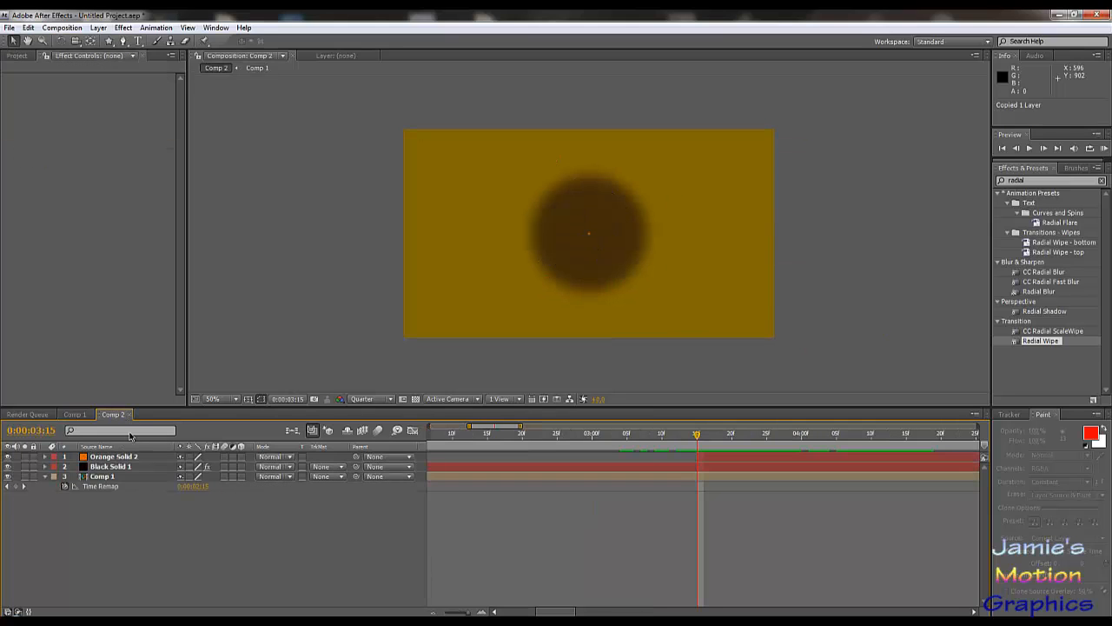
click(118, 458)
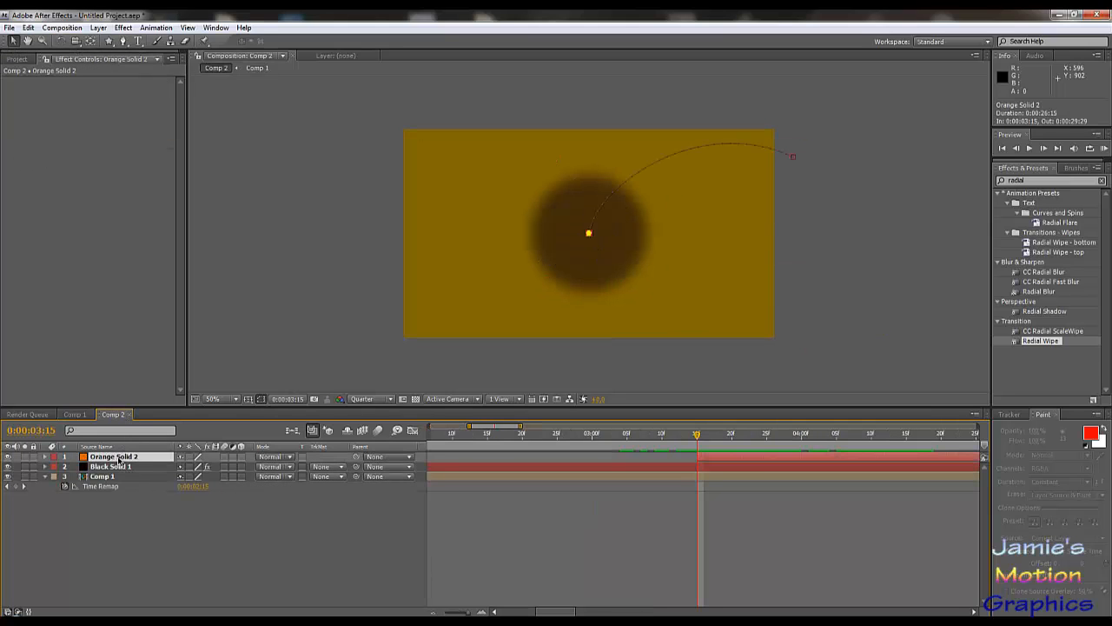
key(ctrl+v)
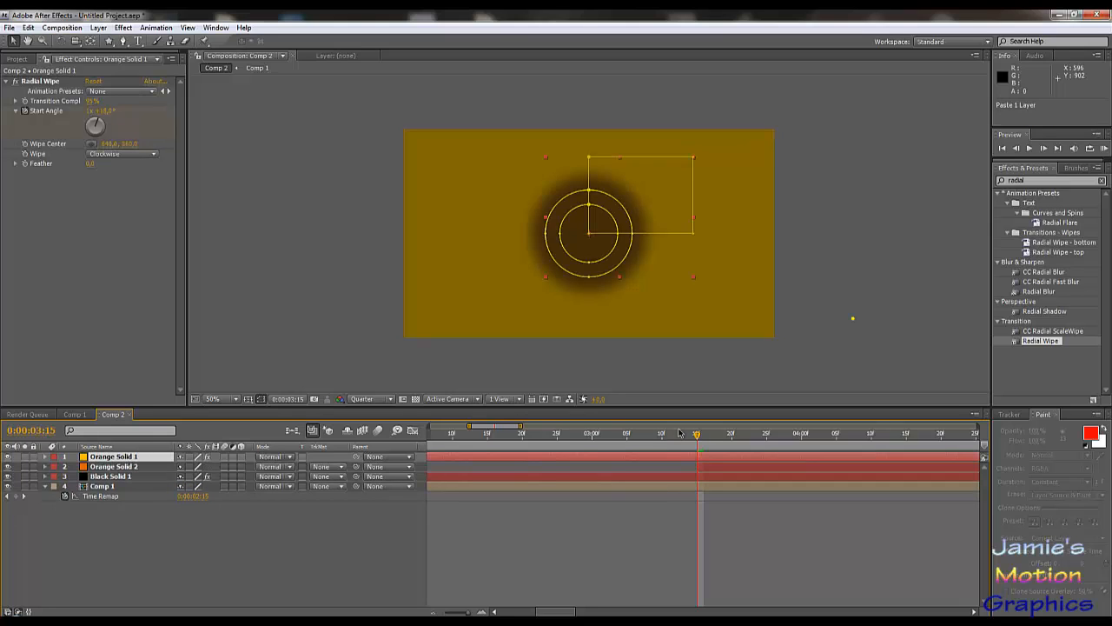
- Shift the pasted Orange Solid 1 layer in time so that it starts at 0:00:03:15
mouse_move(697, 437)
mouse_down()
mouse_move(746, 450)
mouse_move(697, 449)
mouse_up()
drag(455, 460, 682, 454)
drag(614, 459, 740, 462)
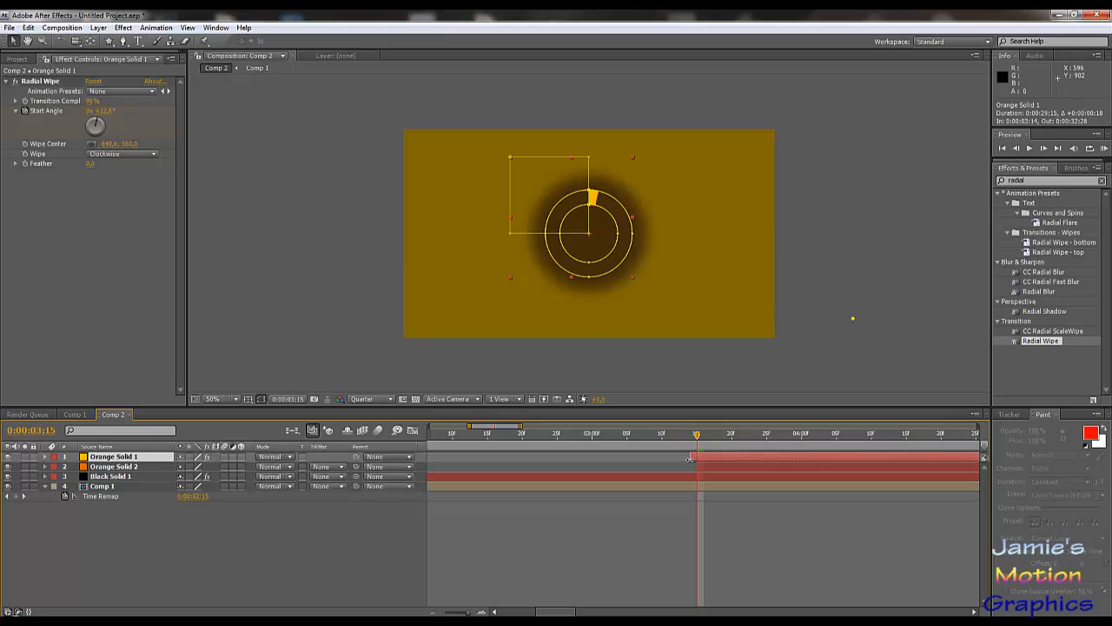
mouse_move(708, 459)
mouse_down()
mouse_move(704, 440)
mouse_move(909, 466)
mouse_move(706, 476)
mouse_up()
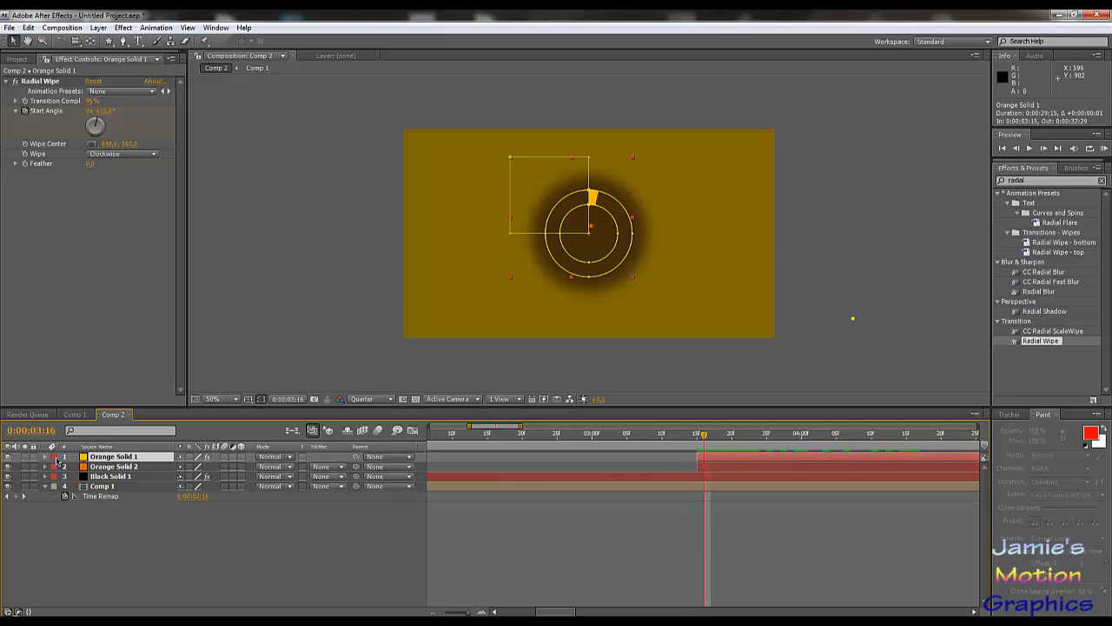
- Reveal the masks of the Orange Solid 1 layer and delete the inner circle mask, Mask 3
key(m)
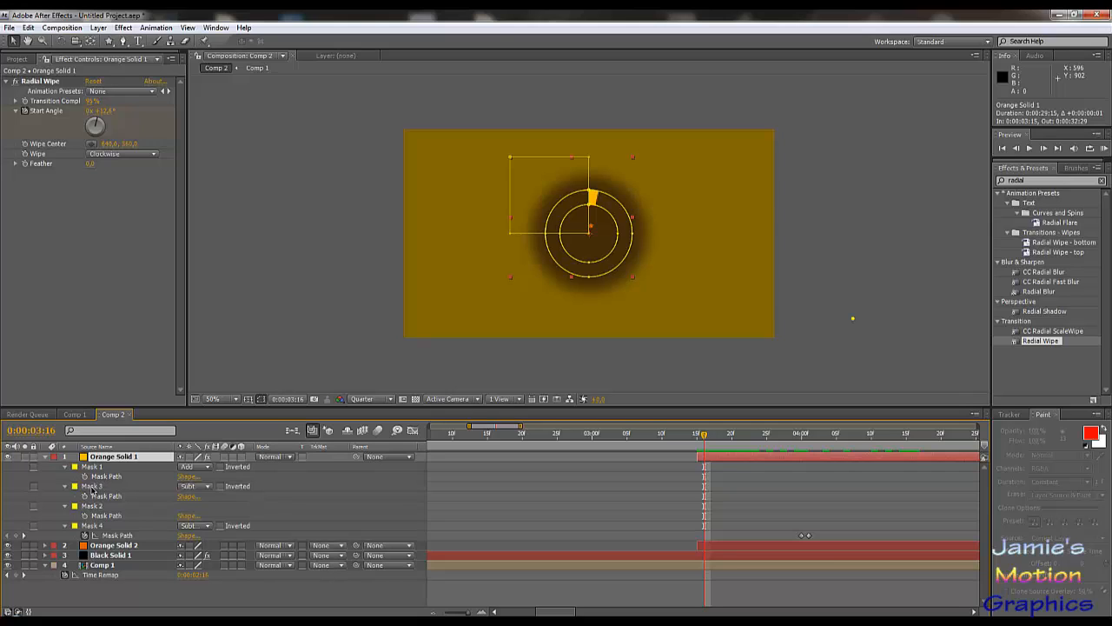
click(92, 486)
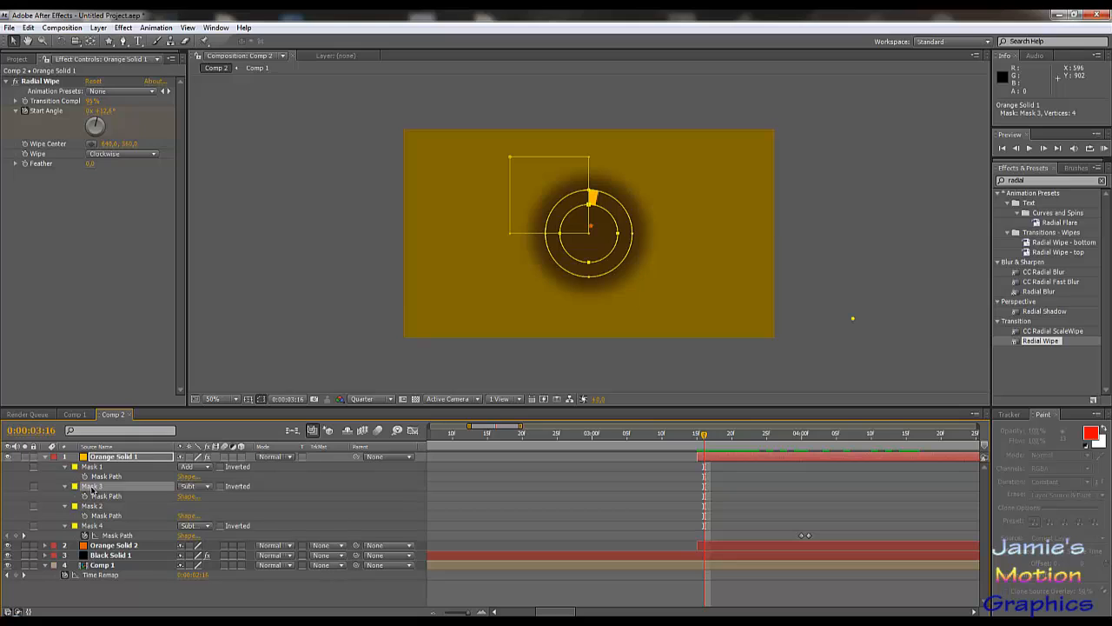
key(Delete)
click(100, 506)
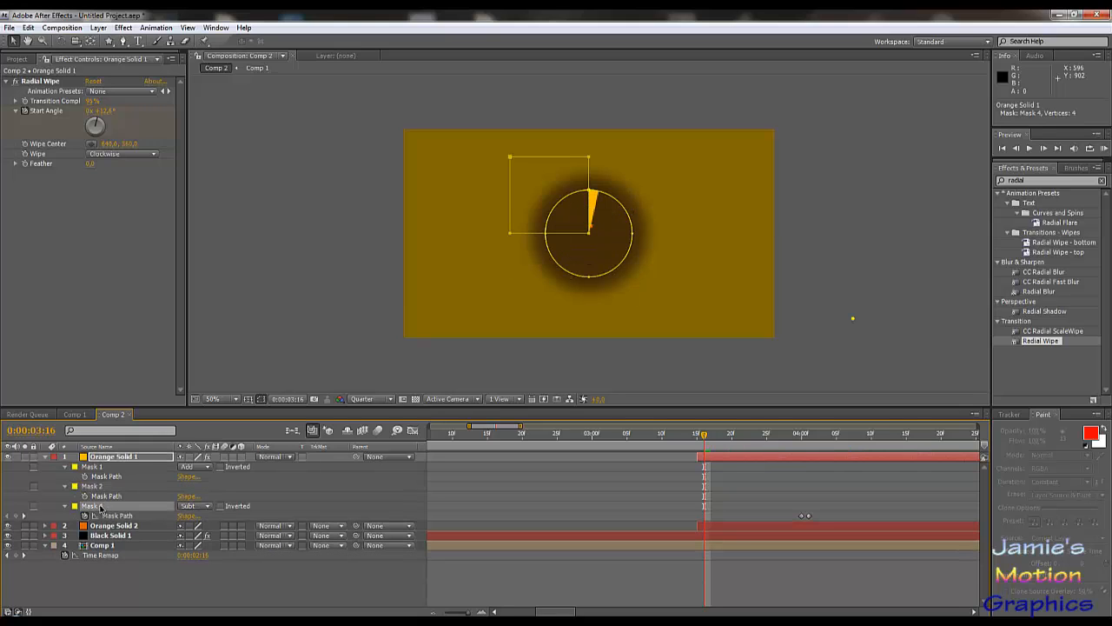
key(Delete)
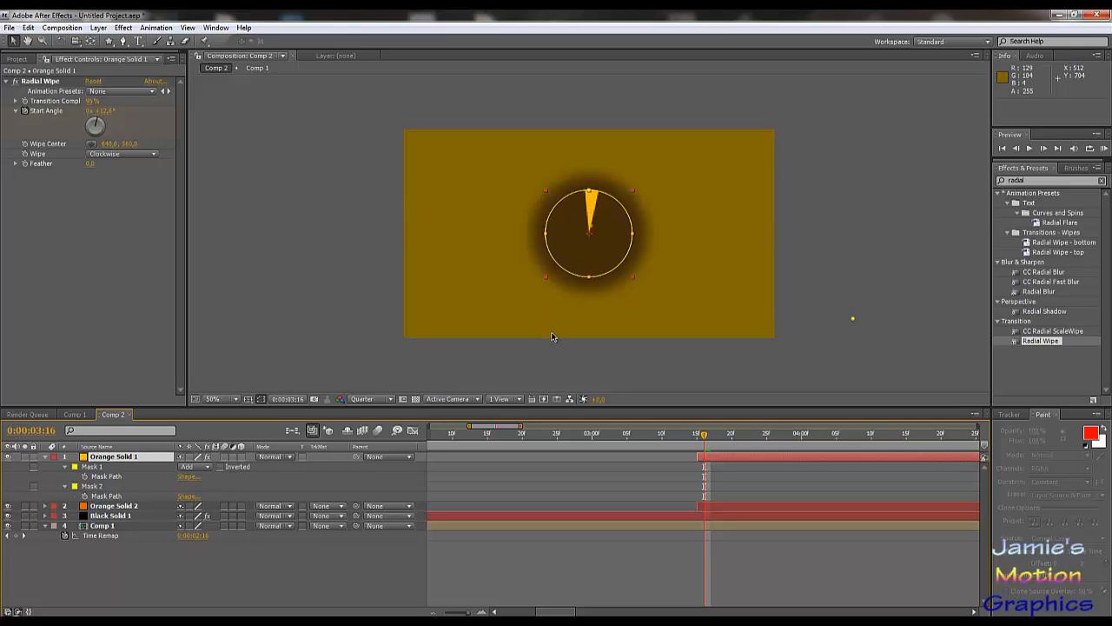
key(ctrl+z)
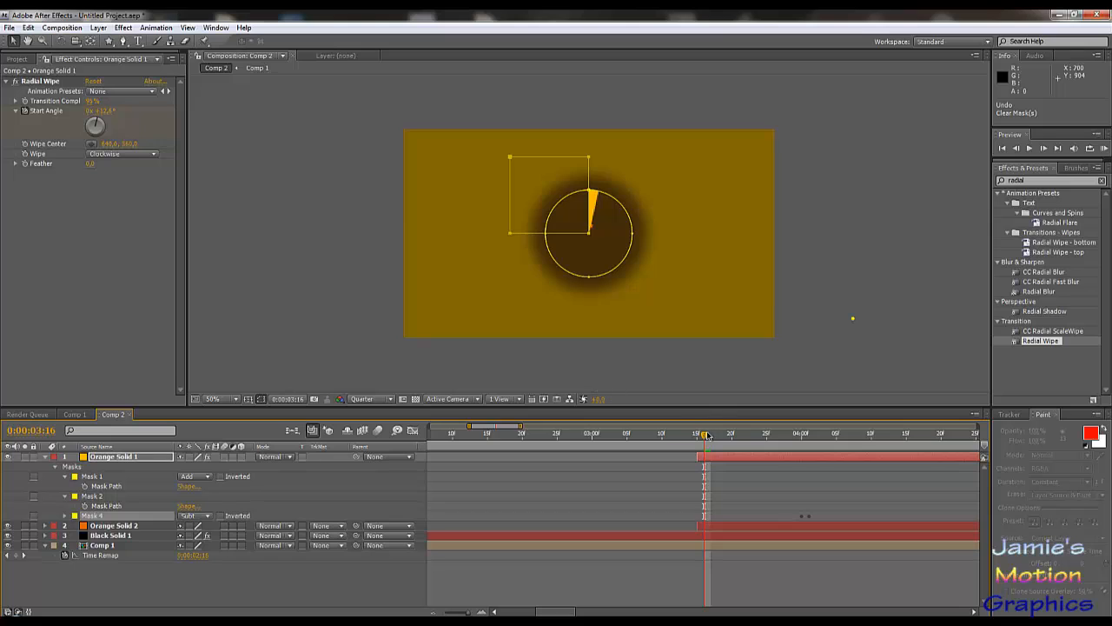
- Preview the wedge animation from 0:00:03:15 and delete the stray single-point Mask 2 from the Orange Solid 1 layer
key(space)
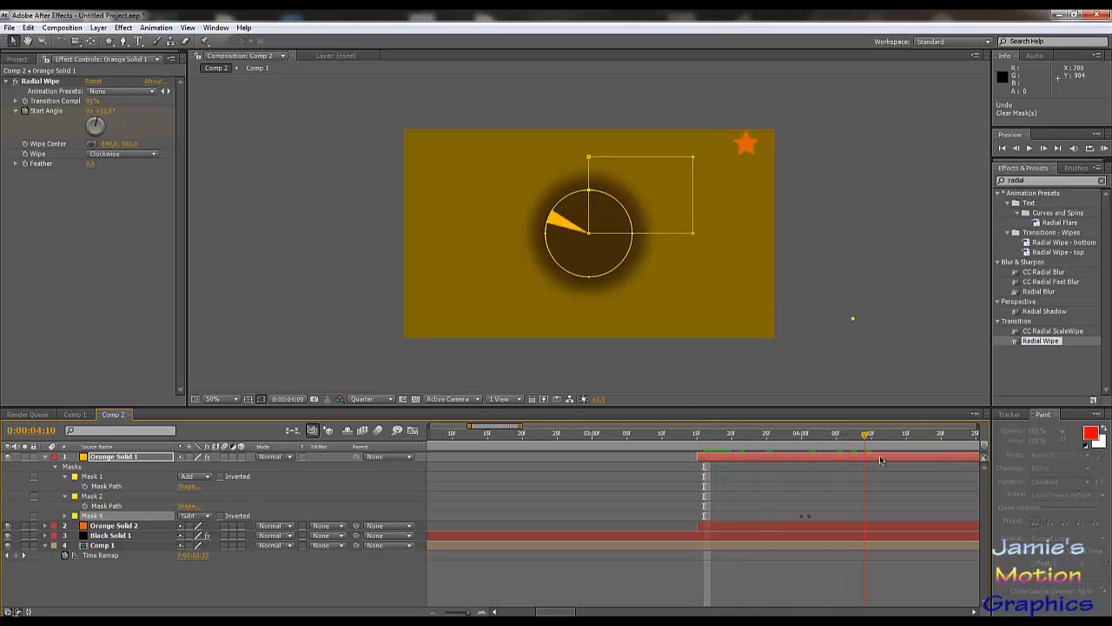
drag(903, 466, 698, 492)
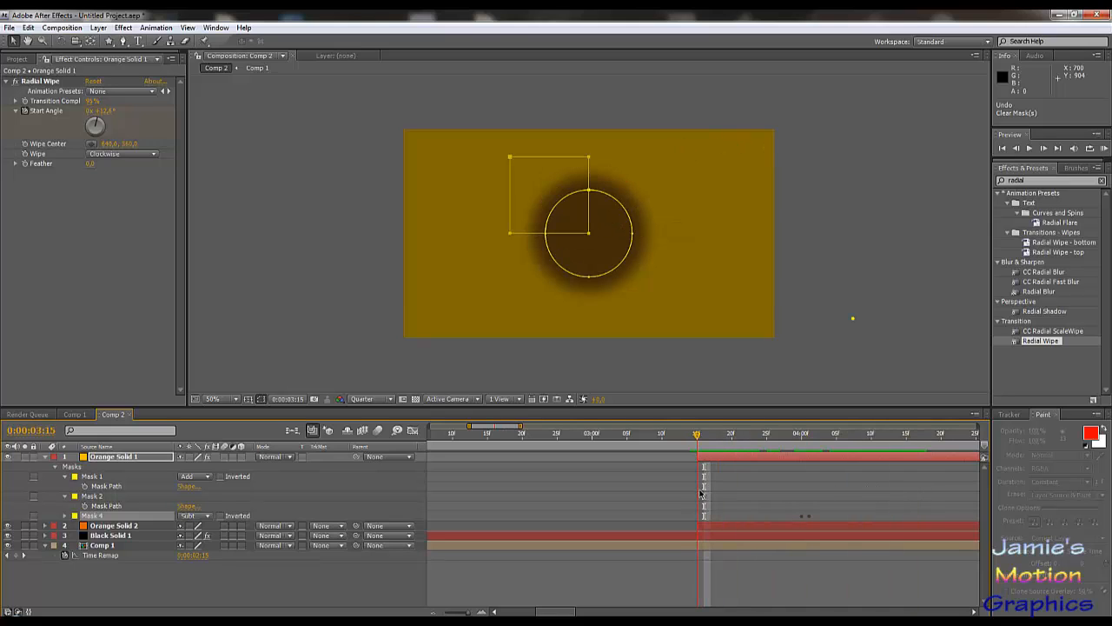
click(96, 500)
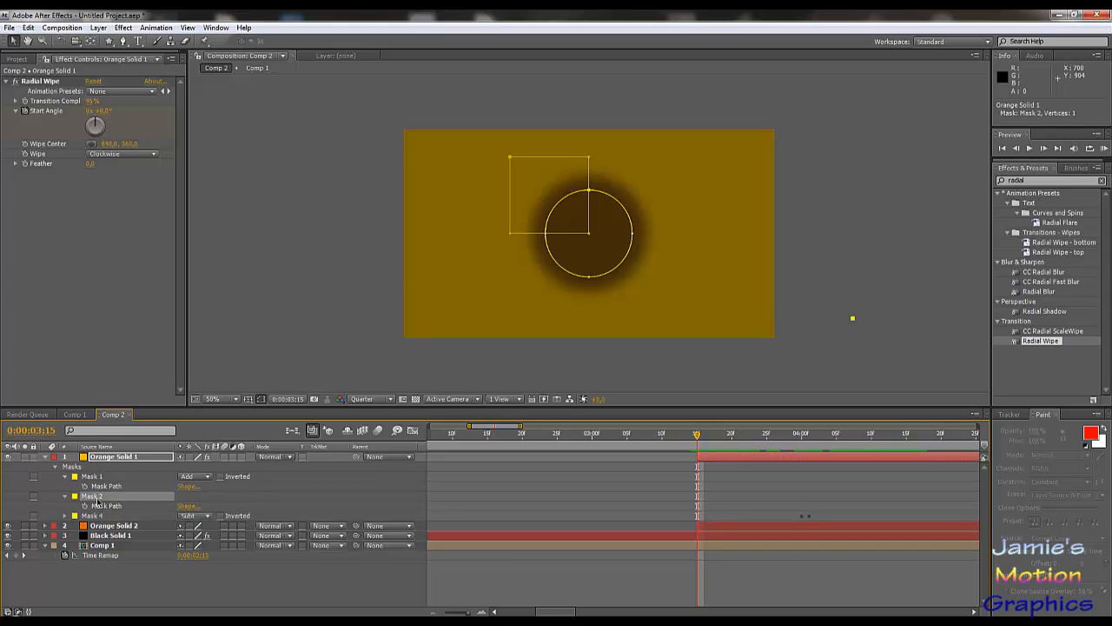
click(100, 477)
key(Delete)
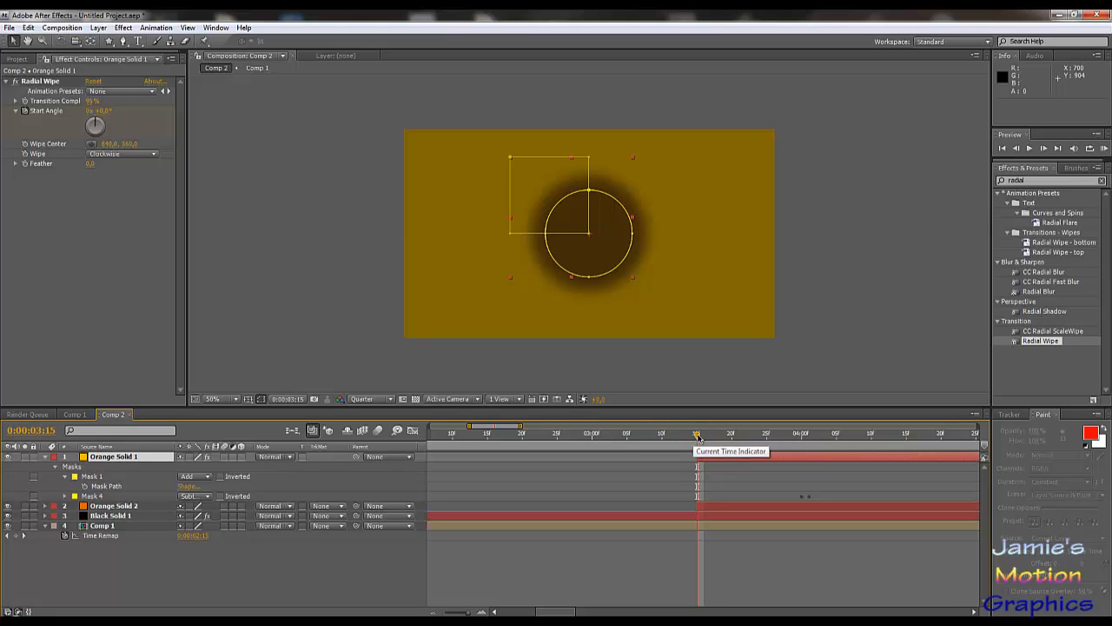
drag(697, 435, 698, 470)
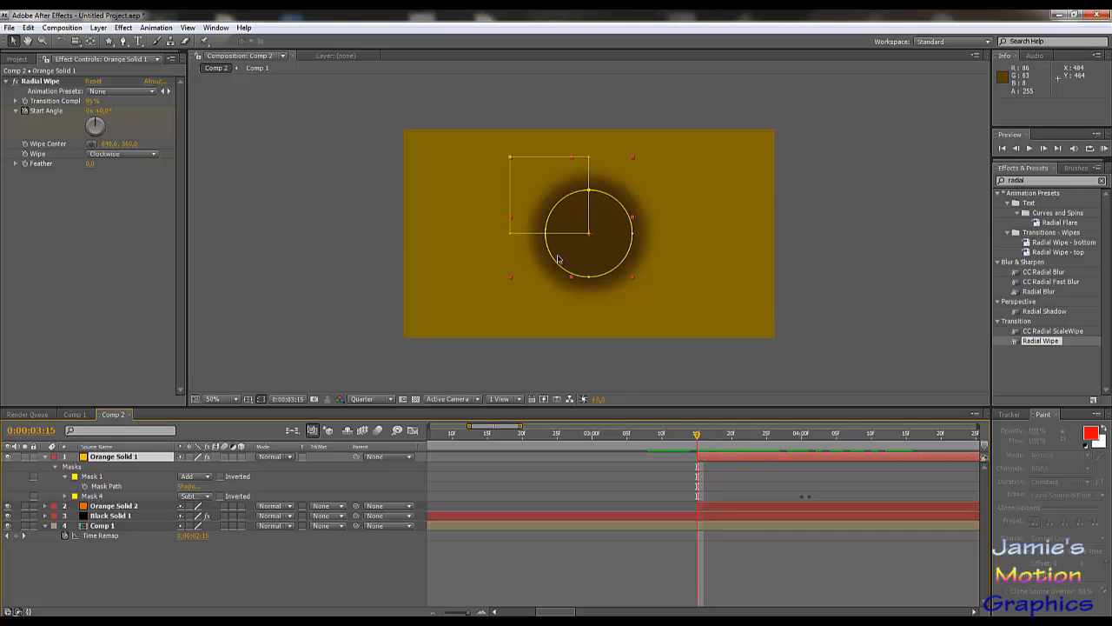
- Collapse the Orange Solid 1 layer and move the star layer Orange Solid 2 above it in the layer stack
scroll(589, 233, up, 3)
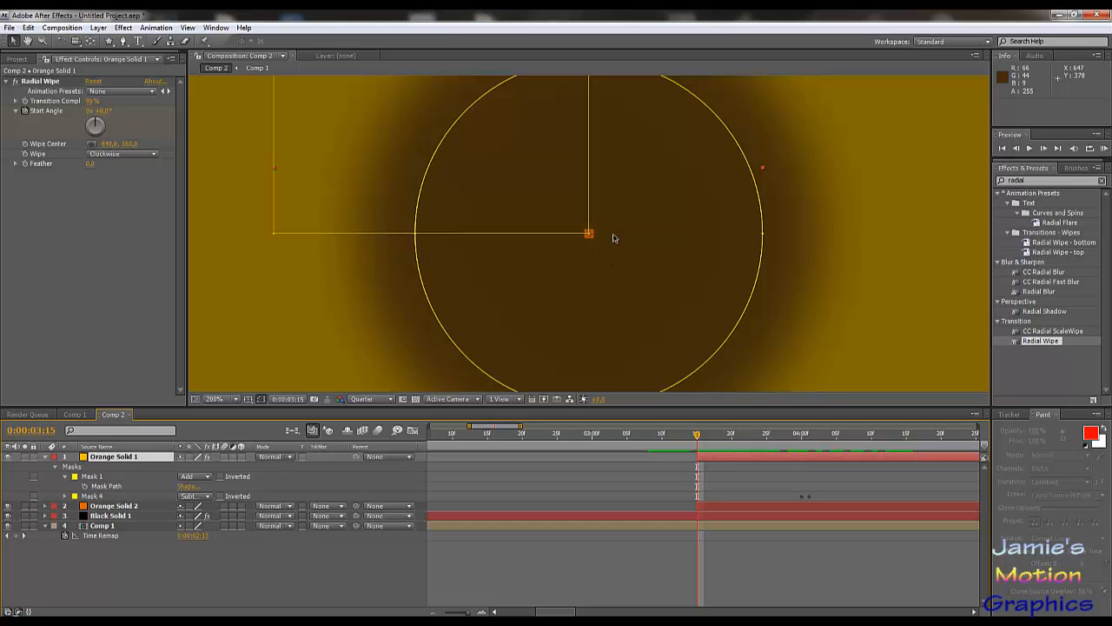
scroll(598, 245, down, 2)
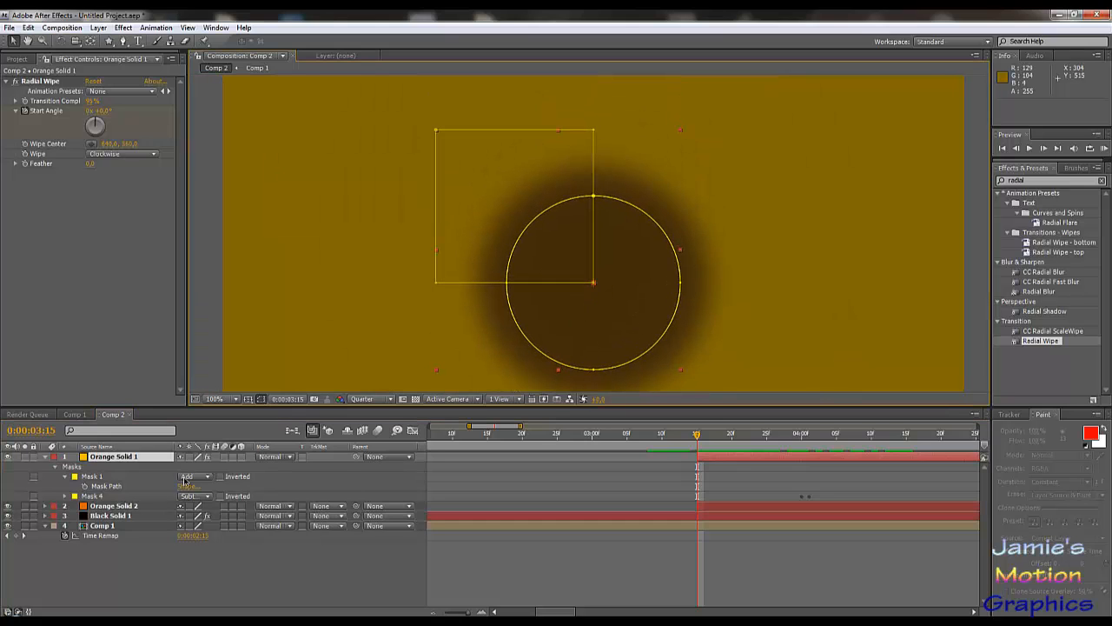
click(45, 457)
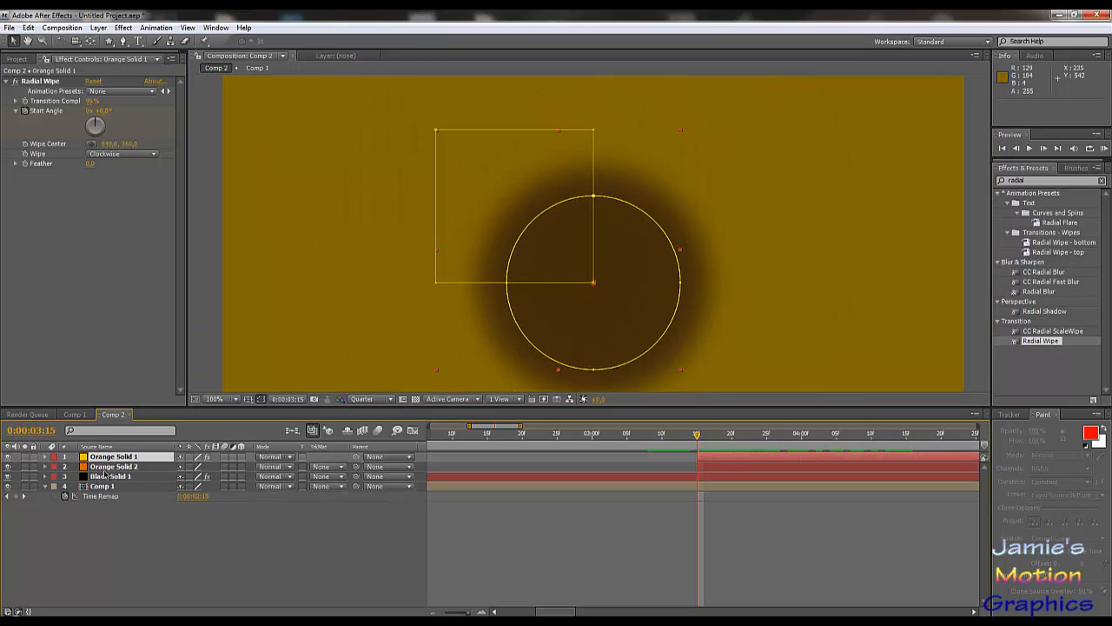
drag(105, 470, 107, 454)
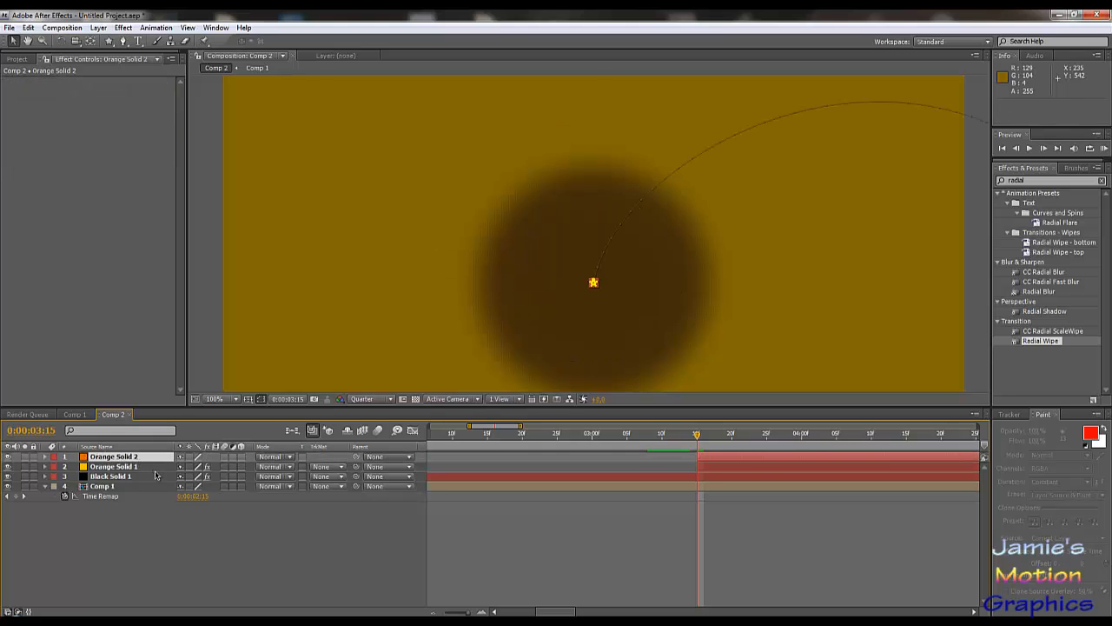
- Duplicate the star layer and shift the upper copy three frames later so that it starts at 0:00:03:18
key(ctrl+d)
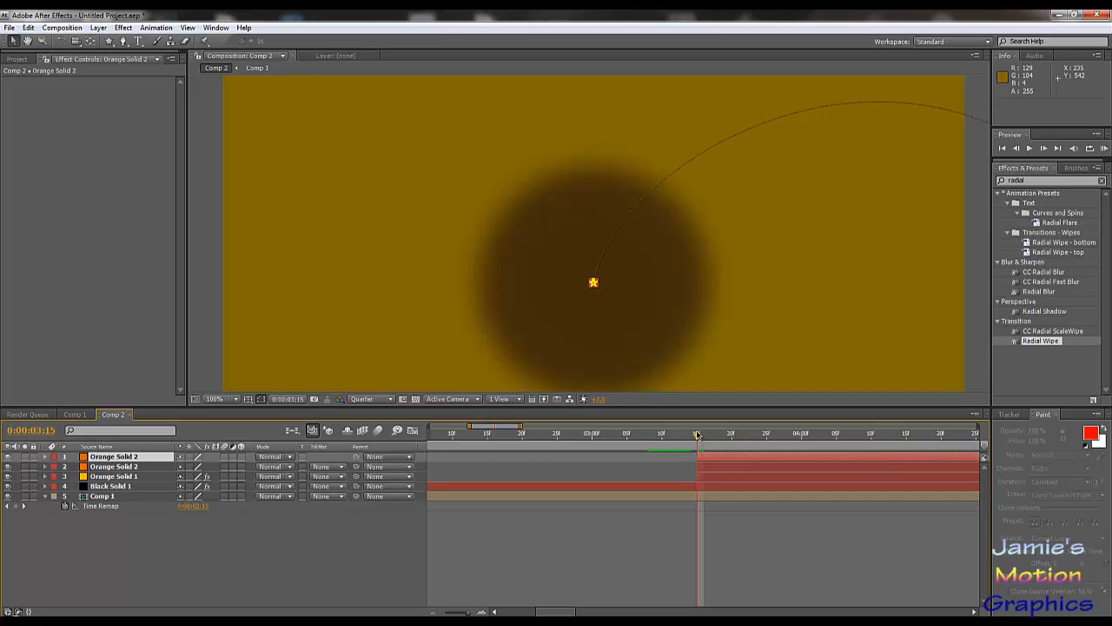
drag(698, 433, 695, 465)
key(Page_Down)
key(Page_Down)
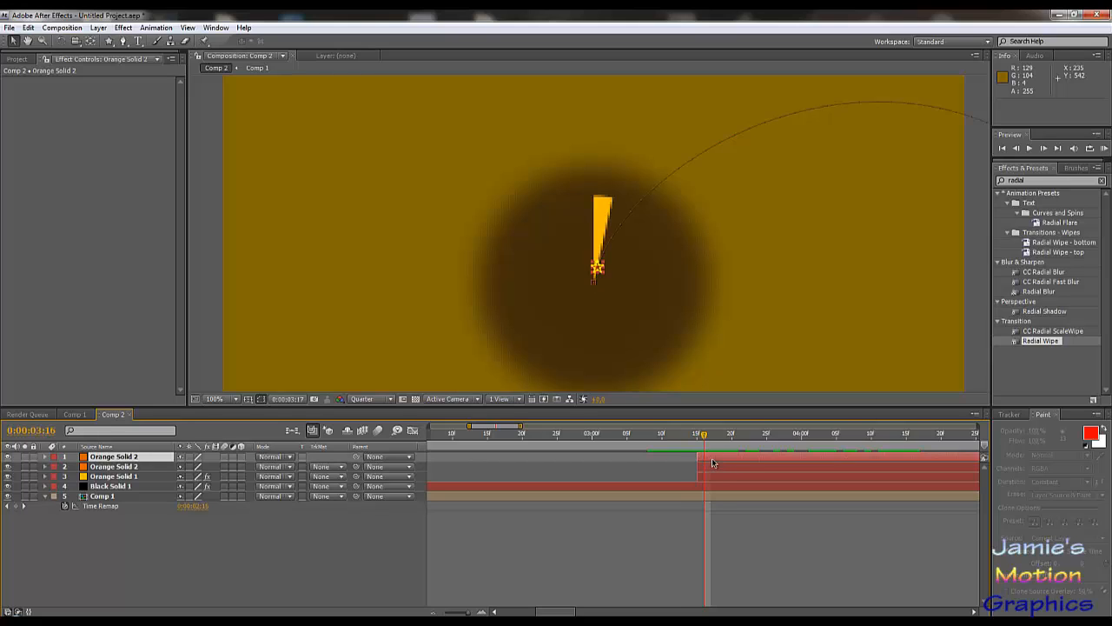
key(Page_Down)
drag(711, 461, 728, 461)
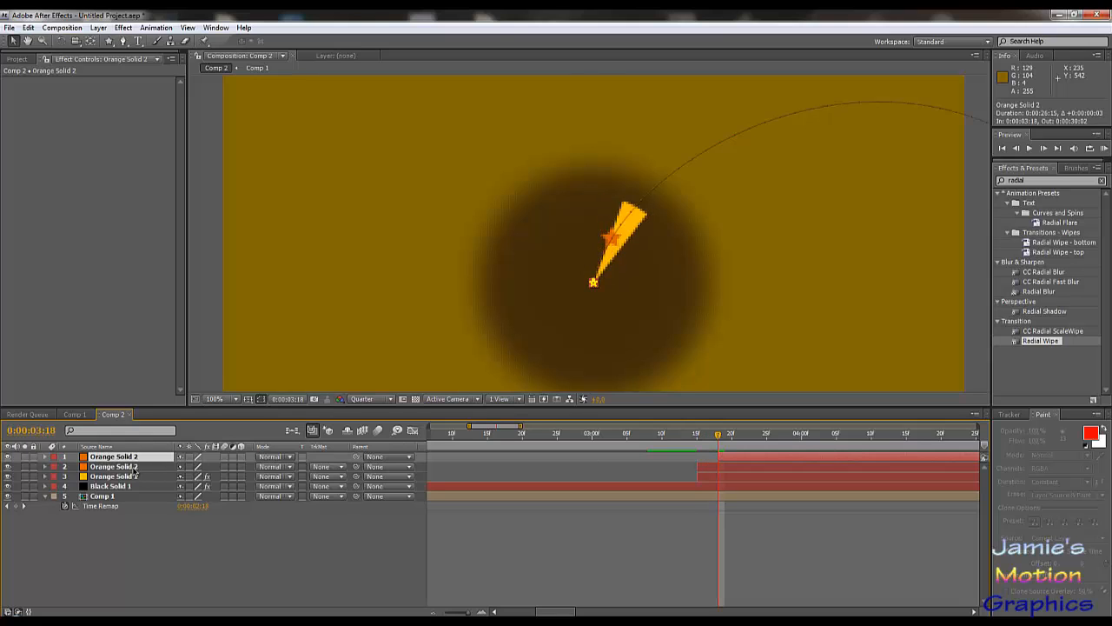
- Set the rotation of the duplicated star layer to 36°
key(r)
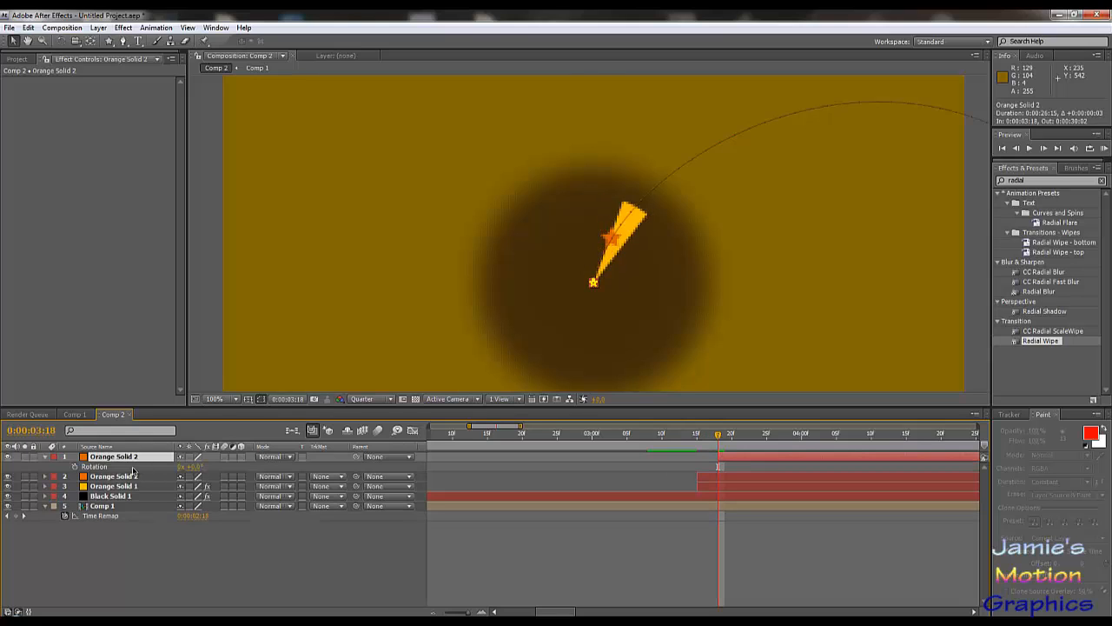
click(193, 468)
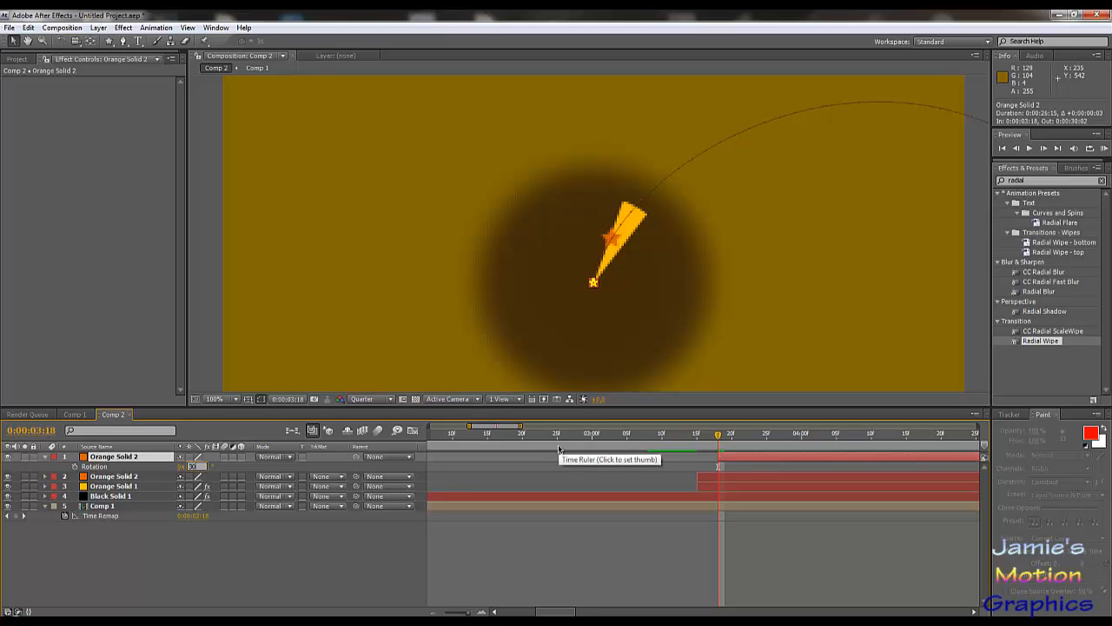
key(Return)
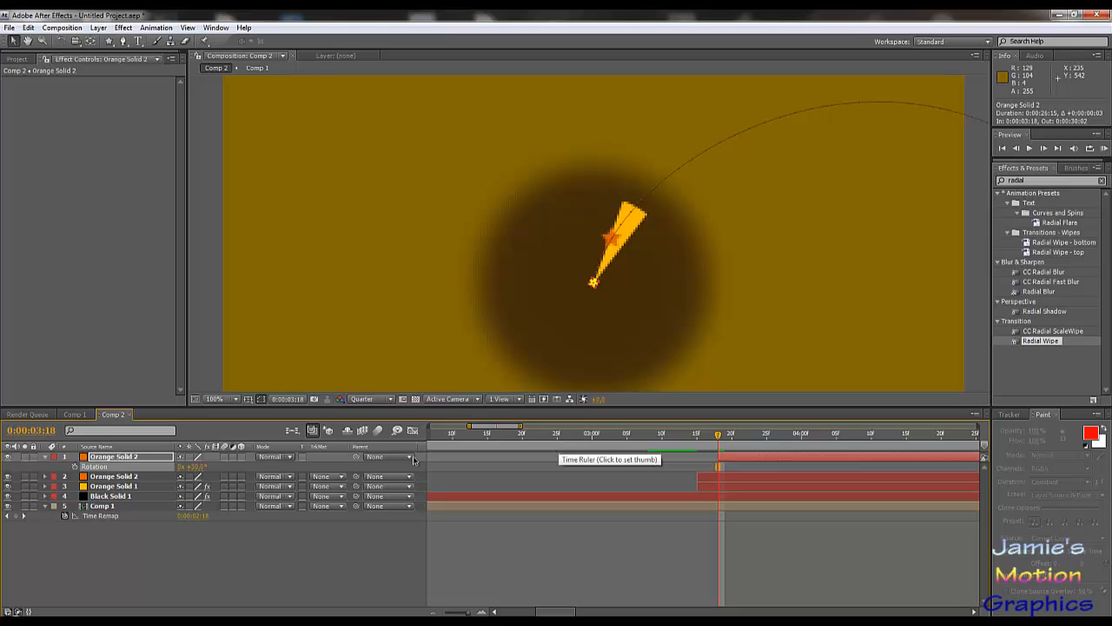
click(195, 469)
text(36)
key(Return)
mouse_move(721, 439)
mouse_down()
mouse_move(795, 451)
mouse_move(720, 450)
mouse_up()
key(comma)
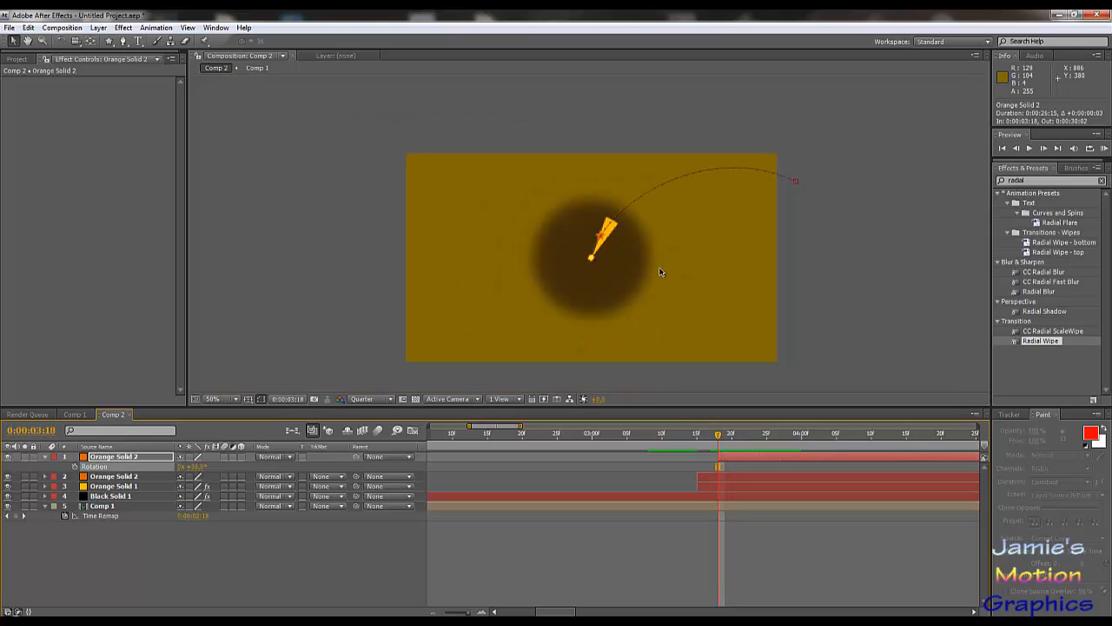
click(124, 458)
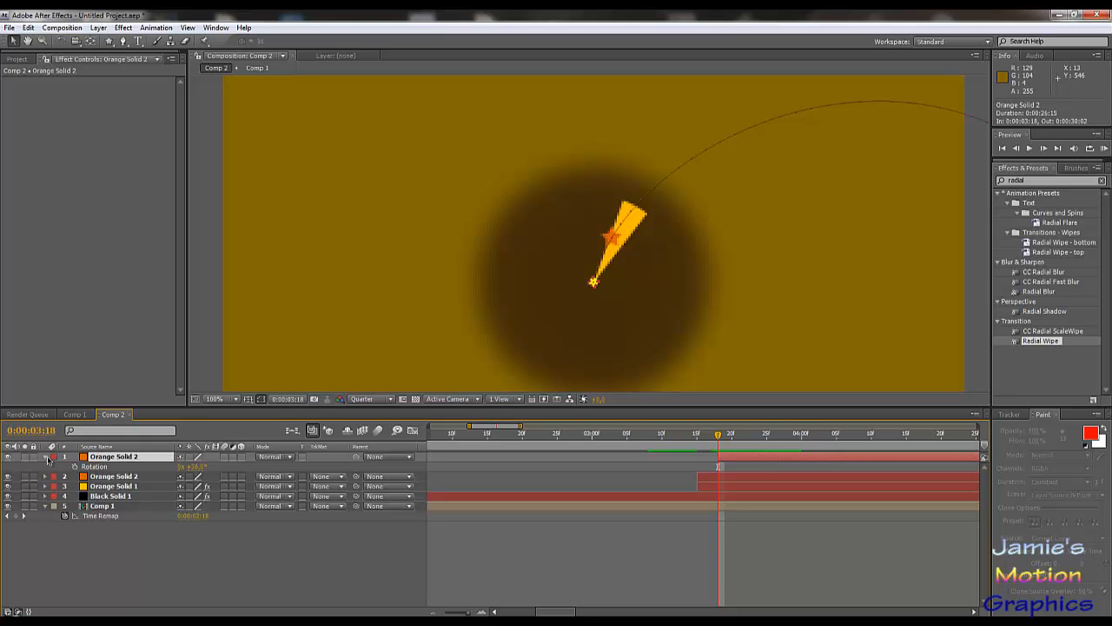
- Examine the upper star layer's full motion path and reveal its transform properties
click(46, 457)
scroll(723, 244, down, 1)
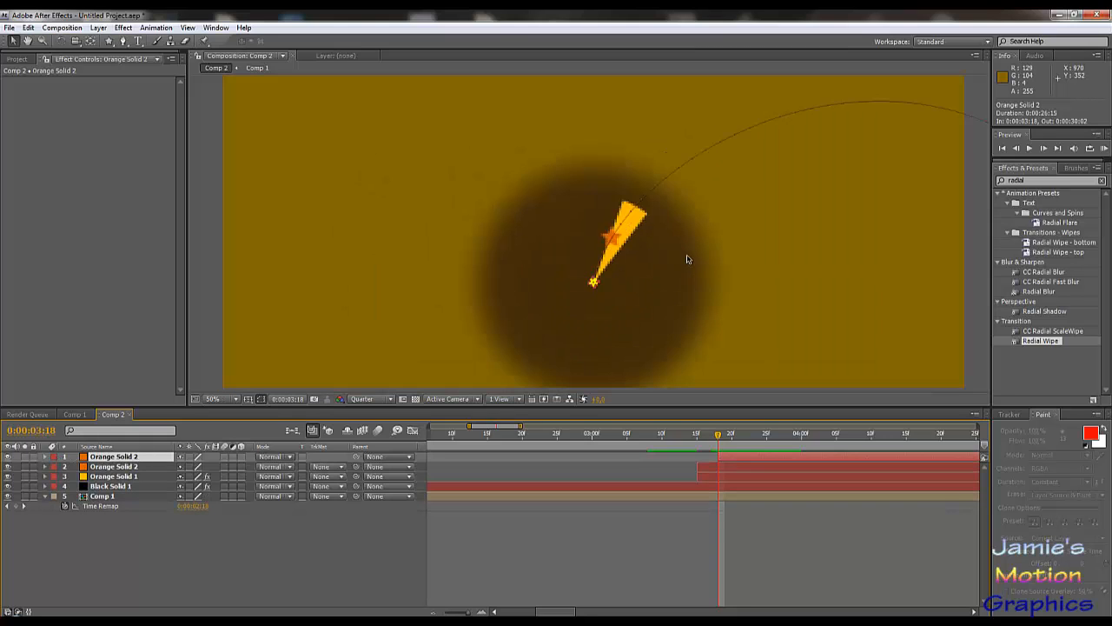
scroll(686, 259, up, 1)
scroll(686, 259, down, 1)
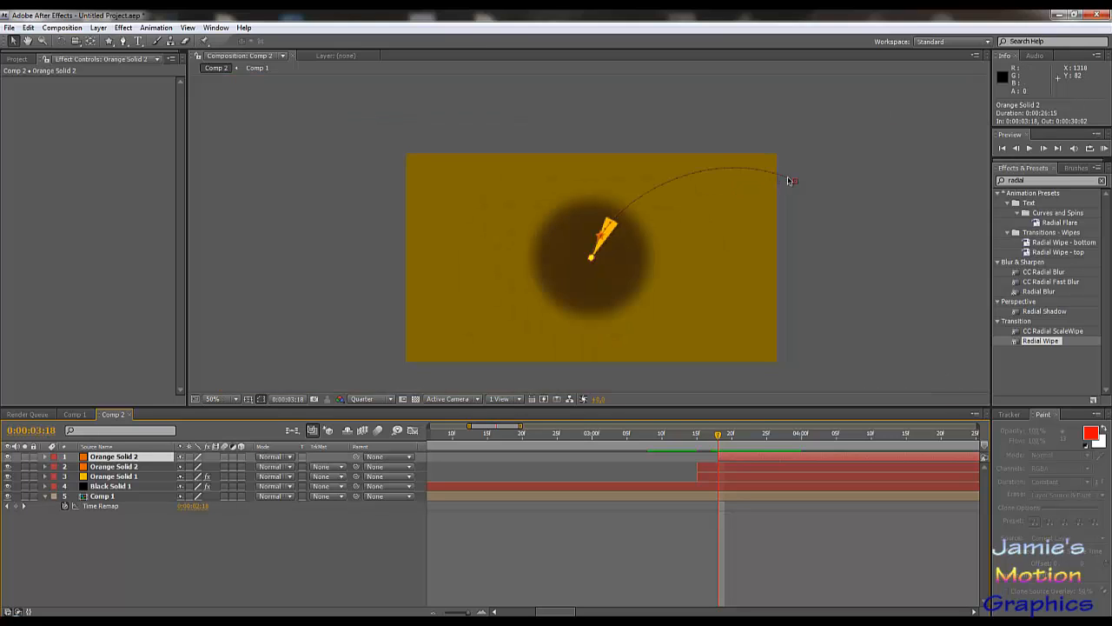
click(45, 456)
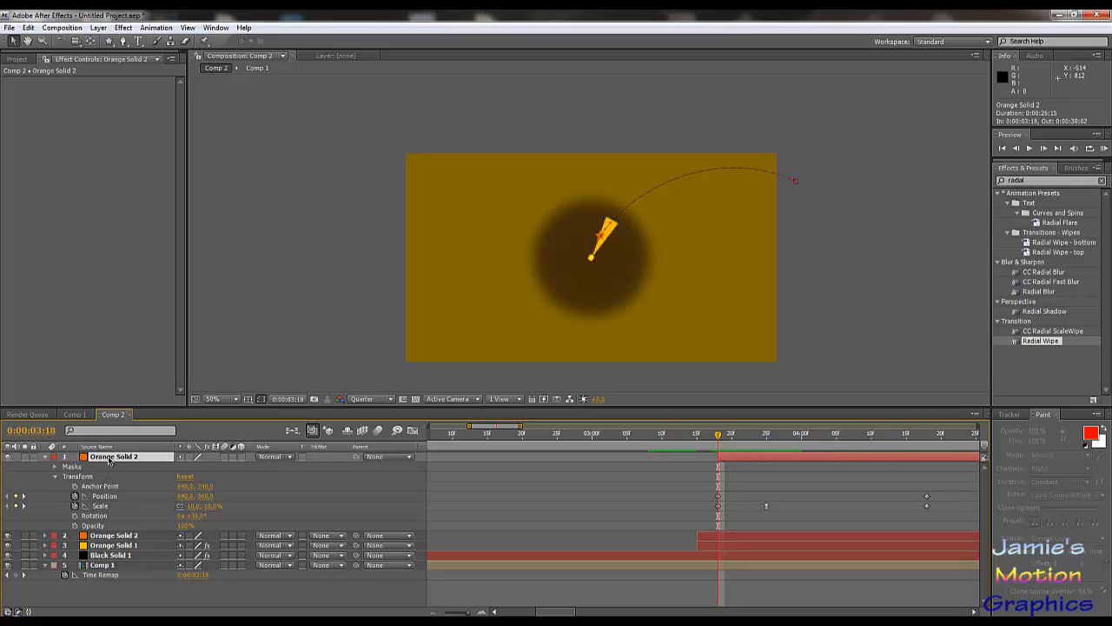
- Pre-compose the lower star layer Orange Solid 2 as Star, leaving its attributes in Comp 2
click(117, 538)
right_click(118, 540)
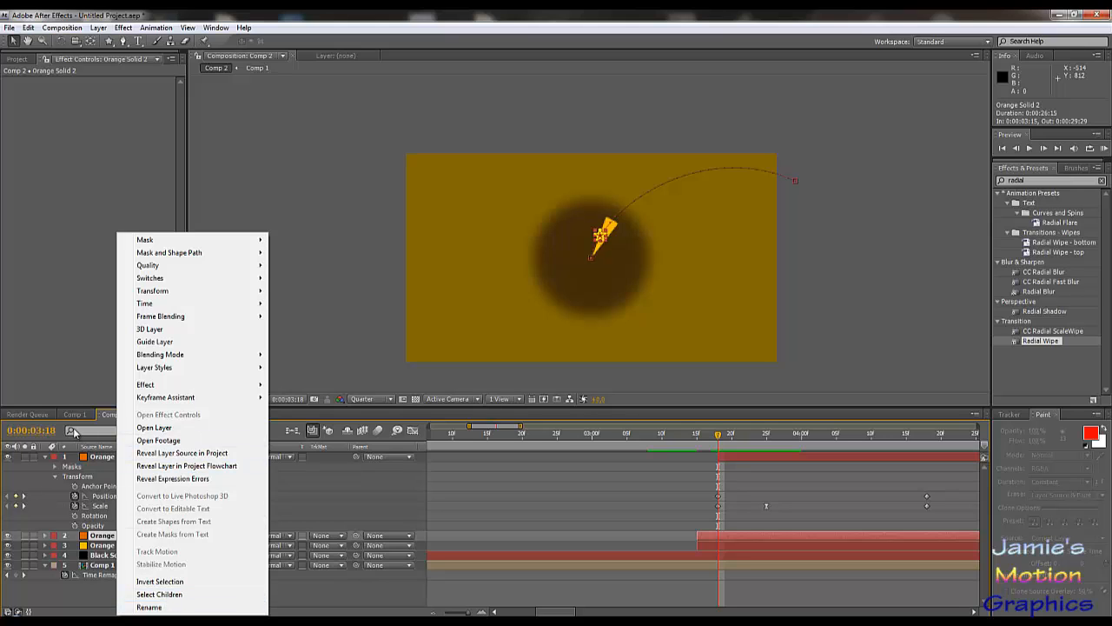
click(99, 27)
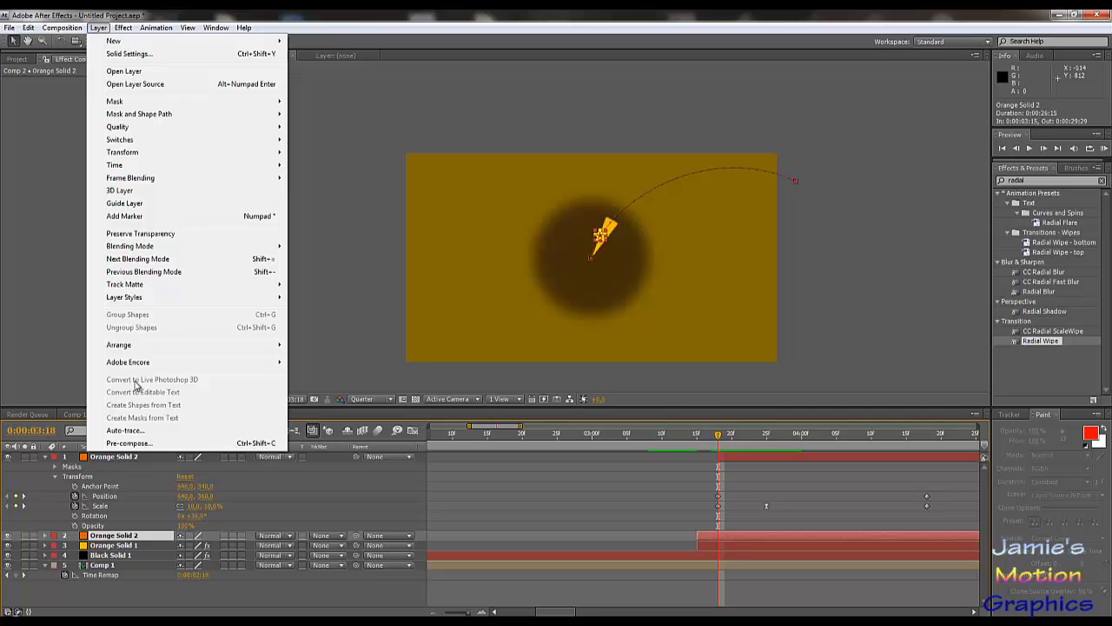
click(129, 442)
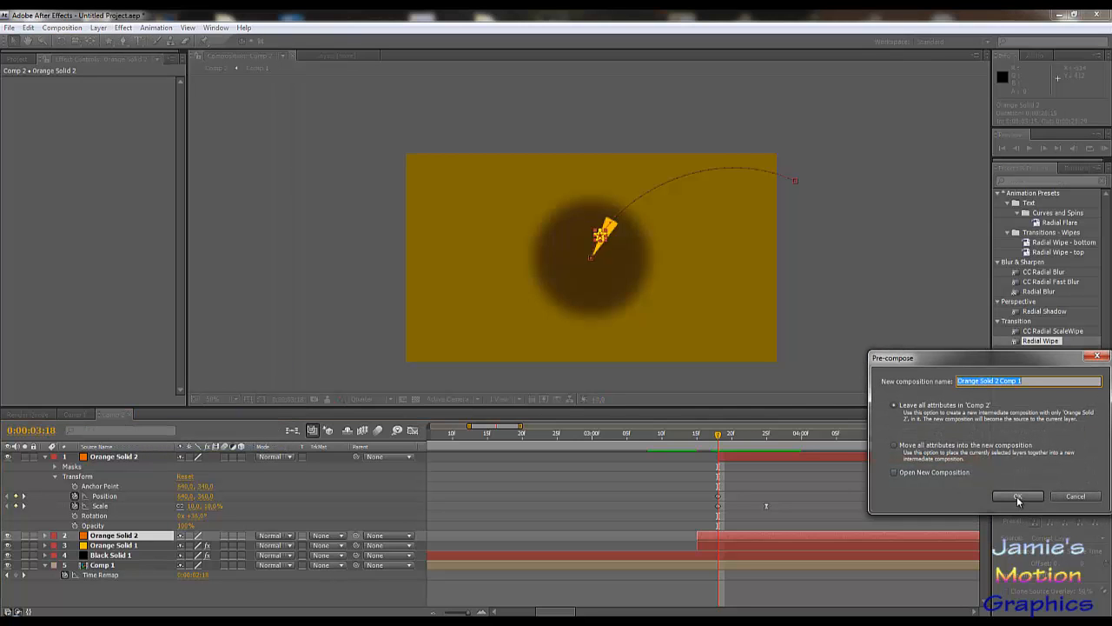
text(Slar)
key(Return)
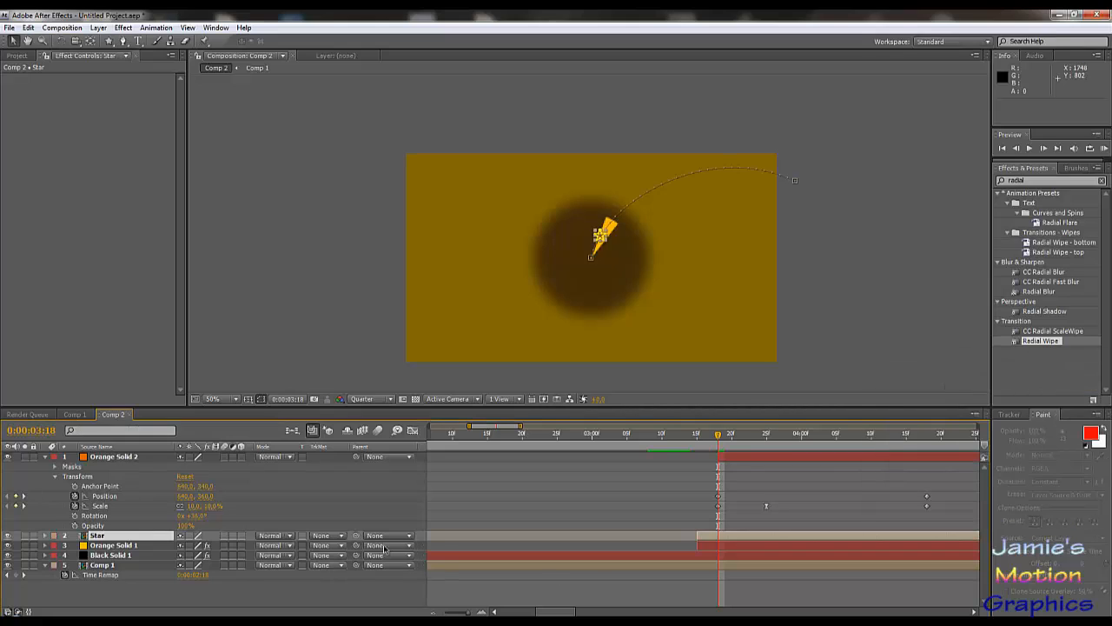
- Delete the upper Orange Solid 2 layer and duplicate the Star layer in its place
click(124, 459)
key(Delete)
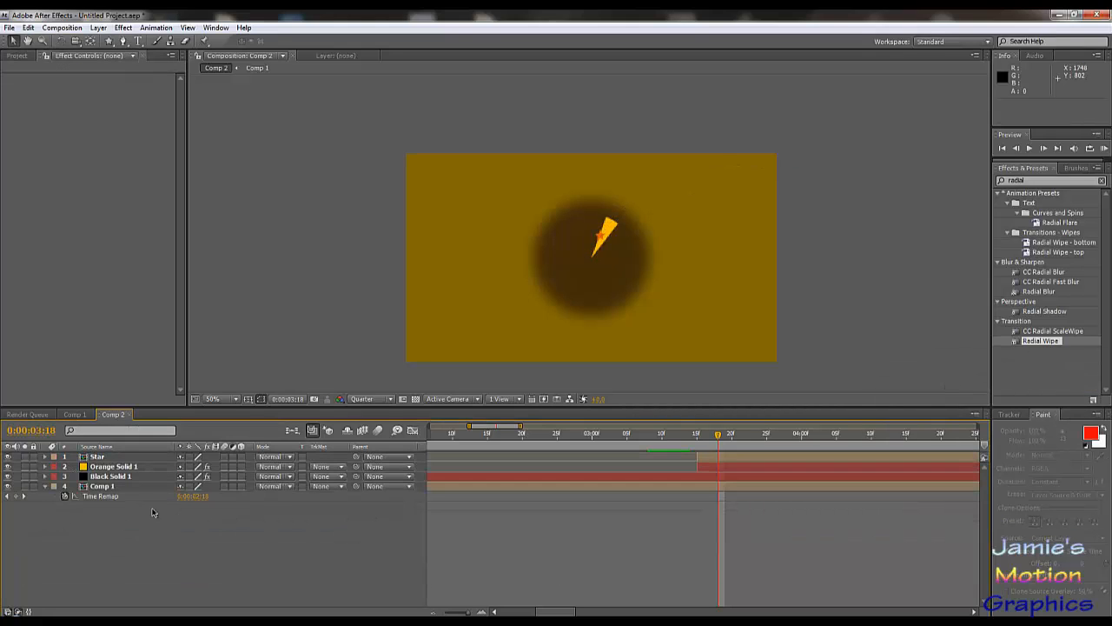
click(97, 457)
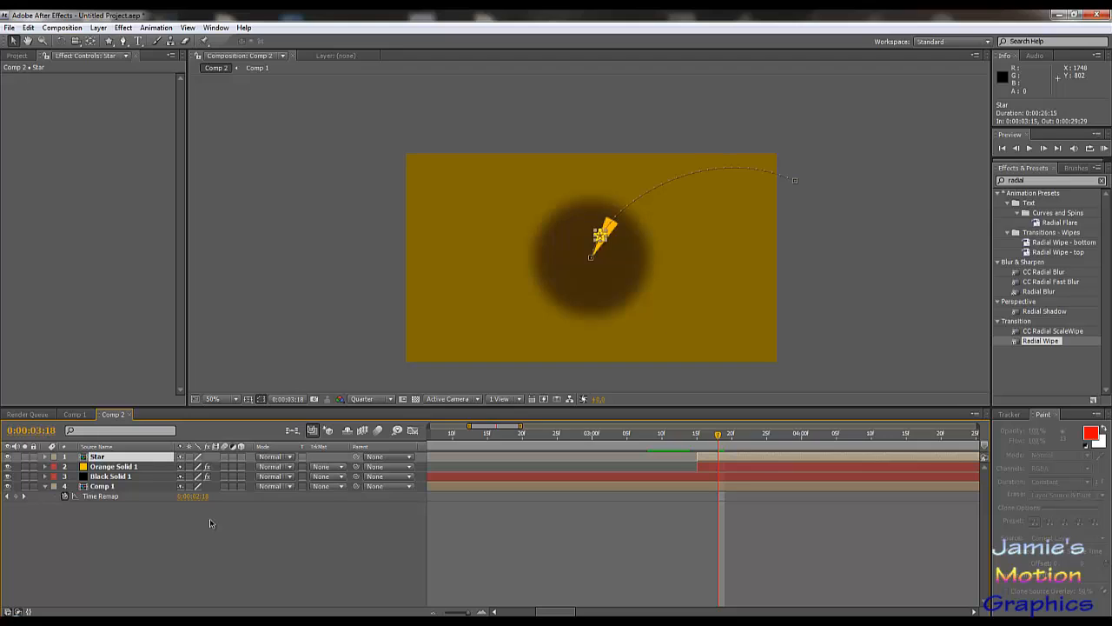
key(ctrl+d)
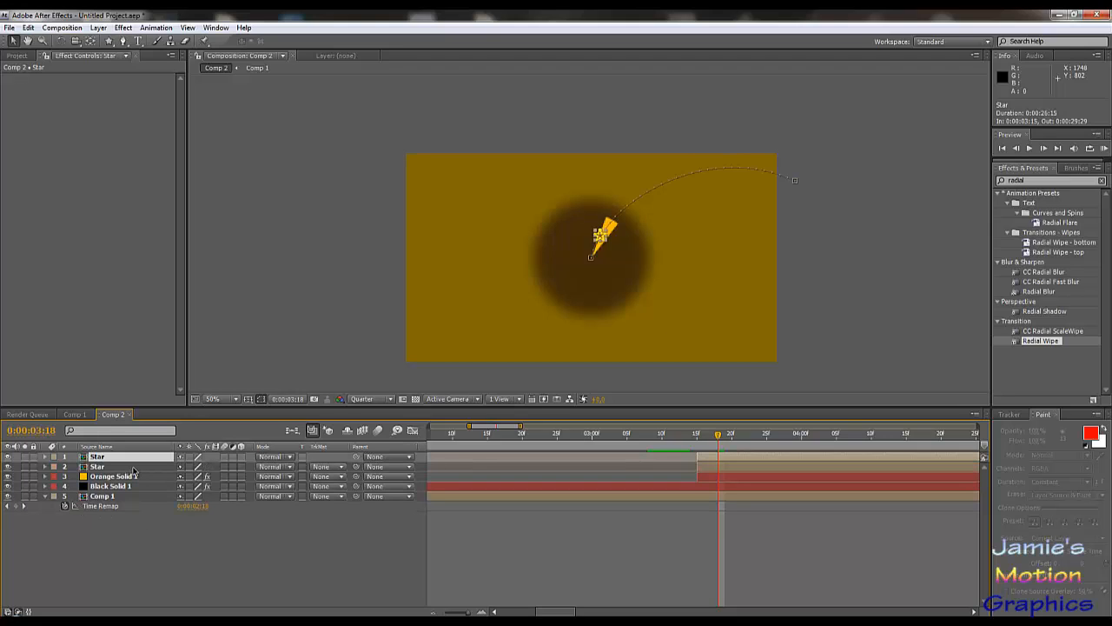
- Rotate the upper Star copy and check how it follows the motion path at 0:00:03:26
key(r)
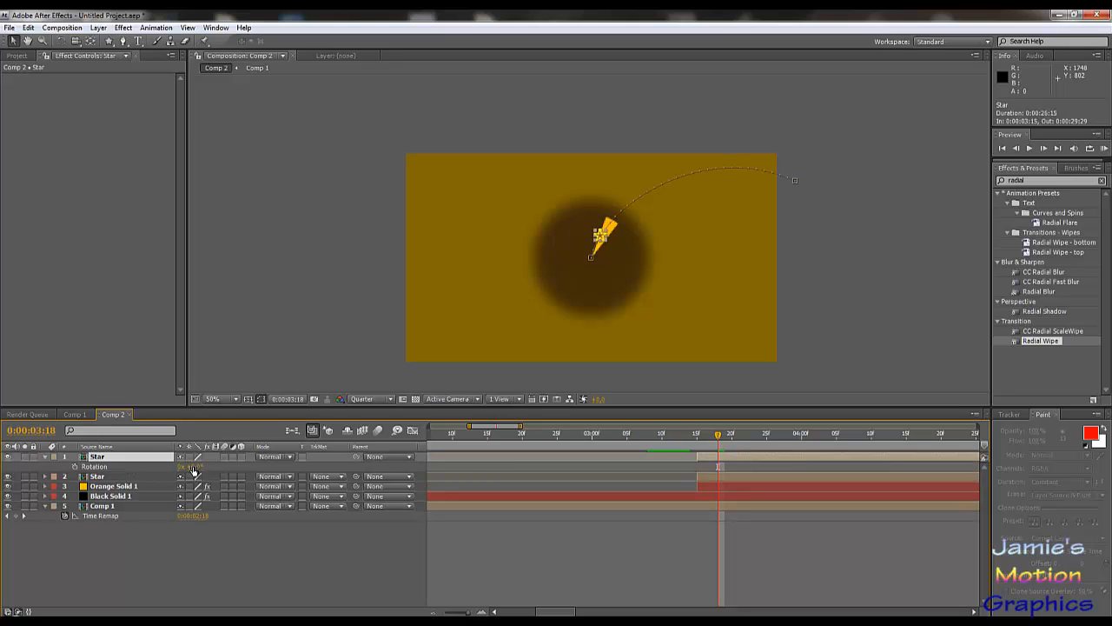
drag(194, 467, 219, 466)
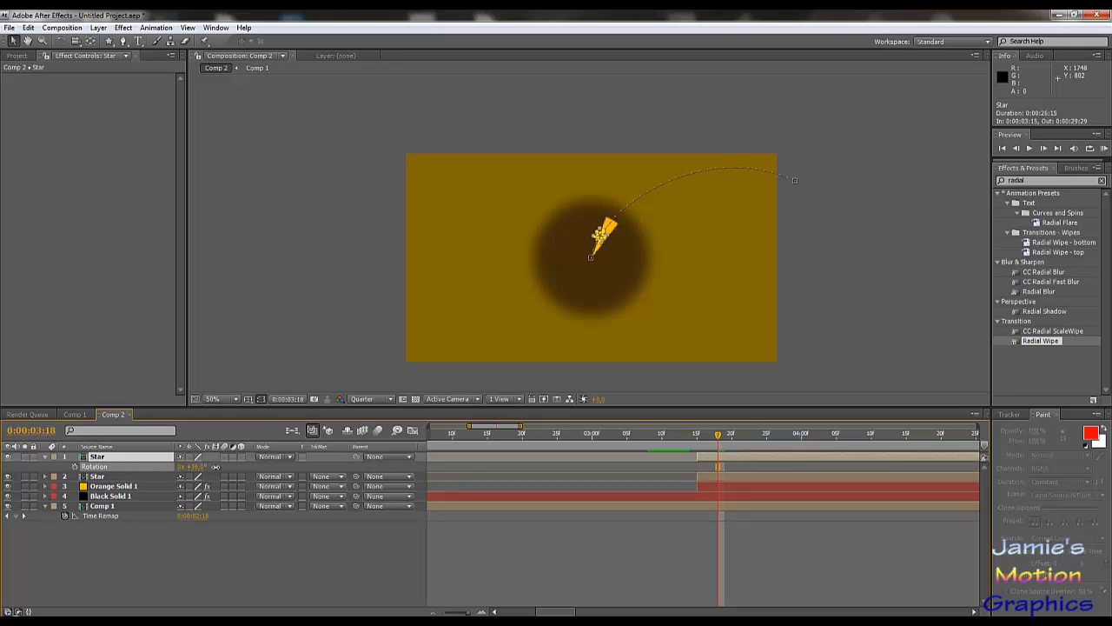
click(195, 467)
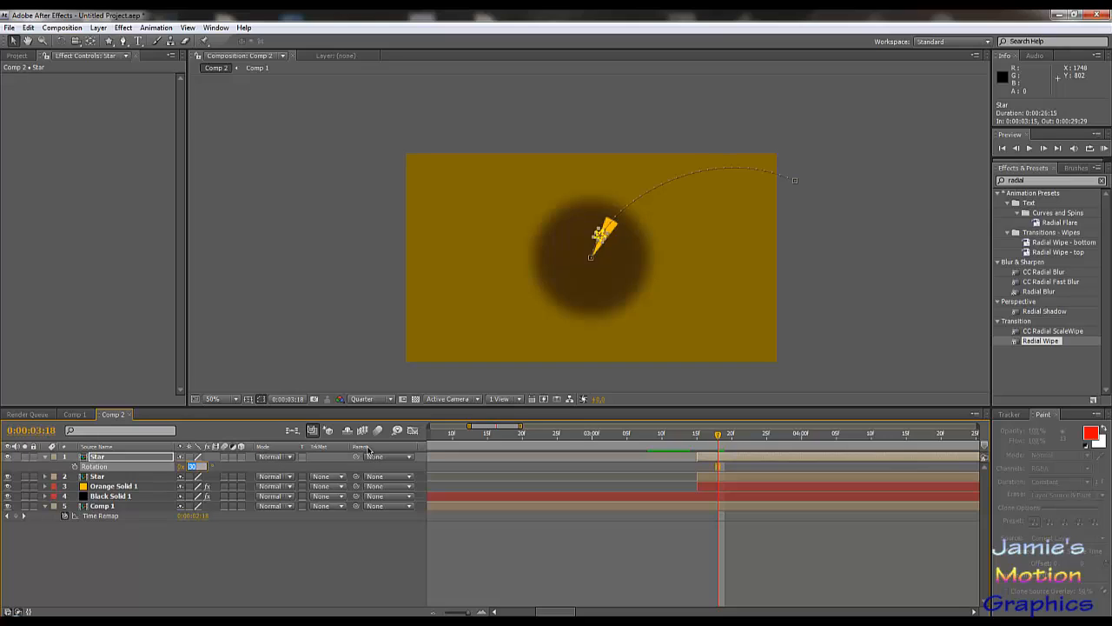
key(Return)
drag(720, 437, 776, 446)
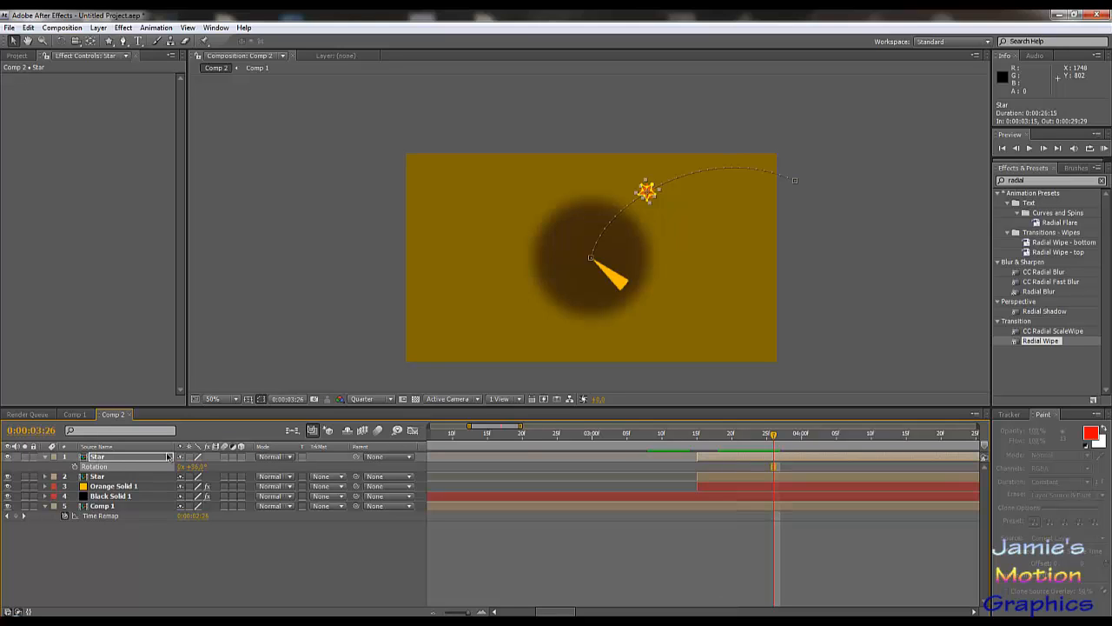
click(125, 460)
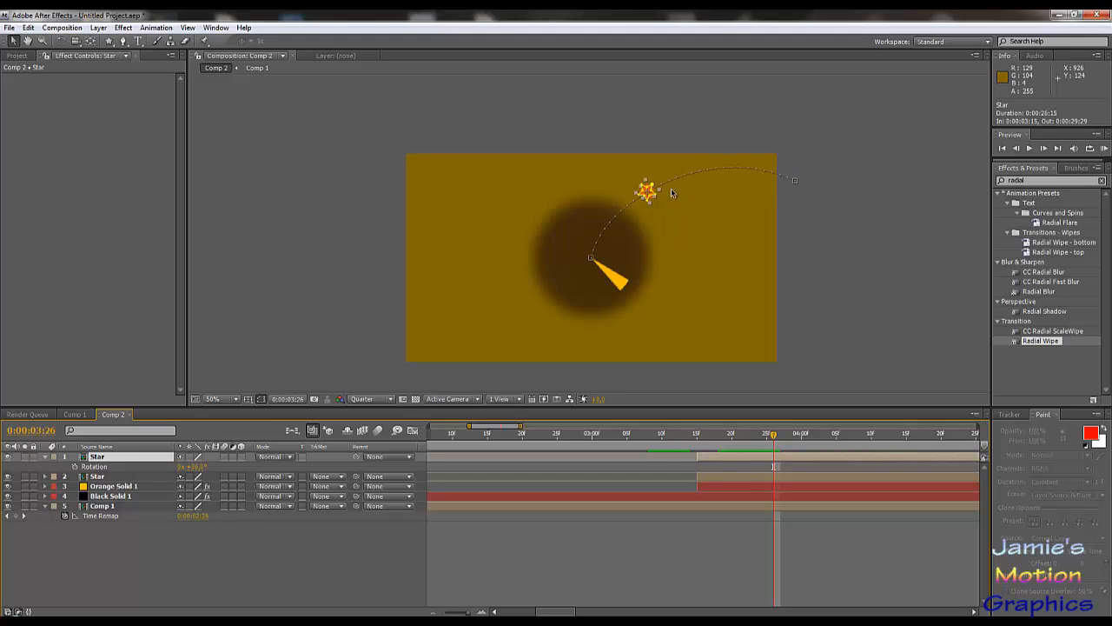
scroll(658, 188, up, 1)
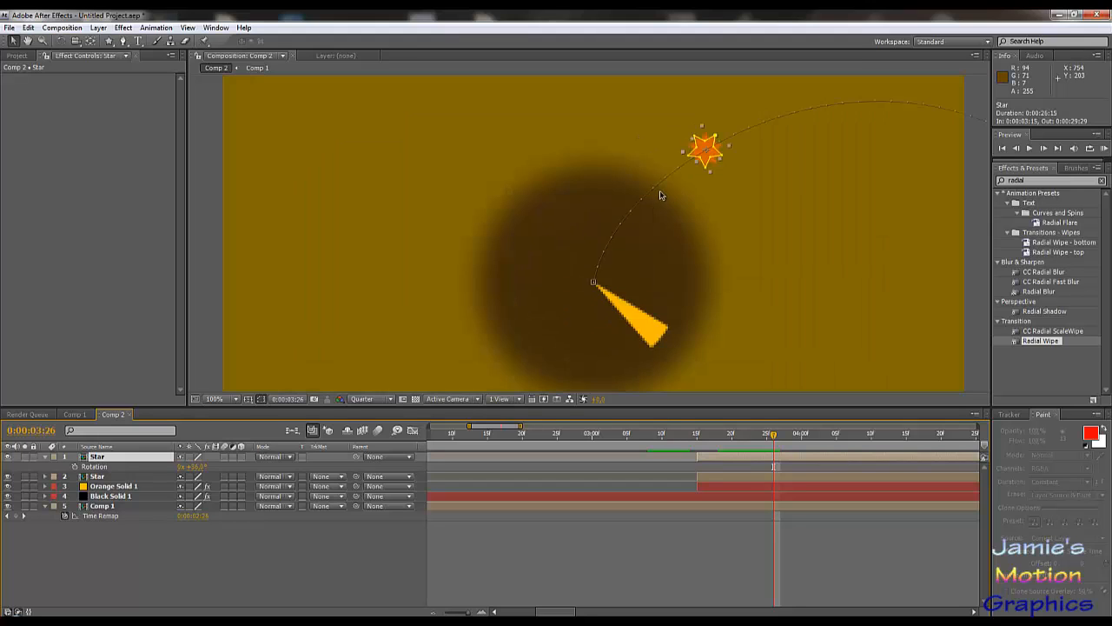
scroll(674, 197, down, 1)
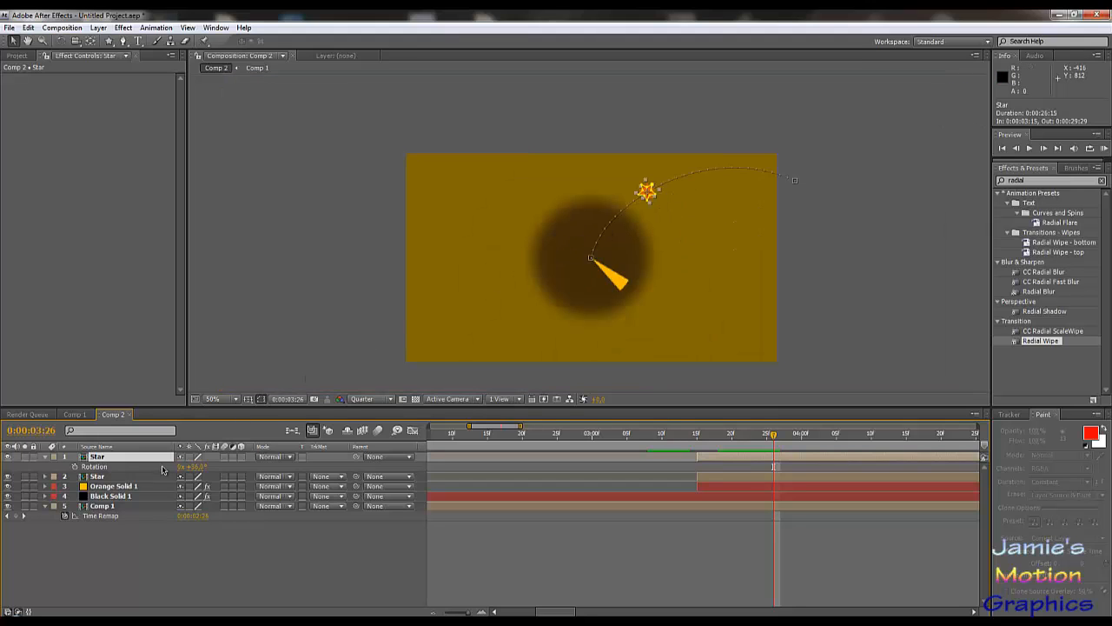
- Reveal the rotation of both Star layers, try rotating the upper one past a full turn, and undo that change
key(p)
key(r)
click(117, 479)
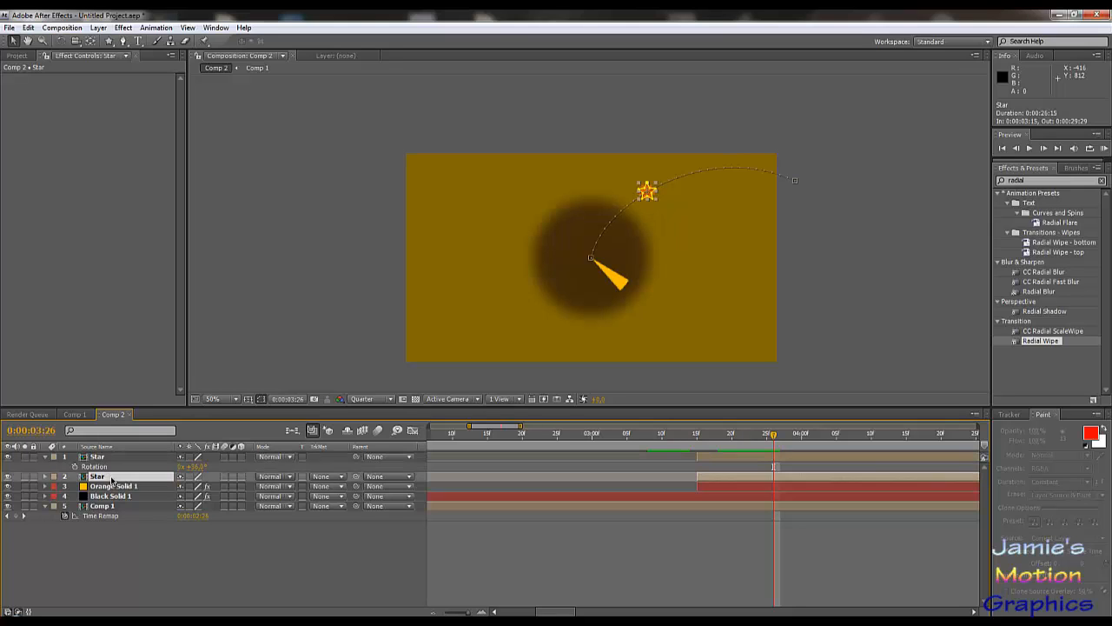
key(r)
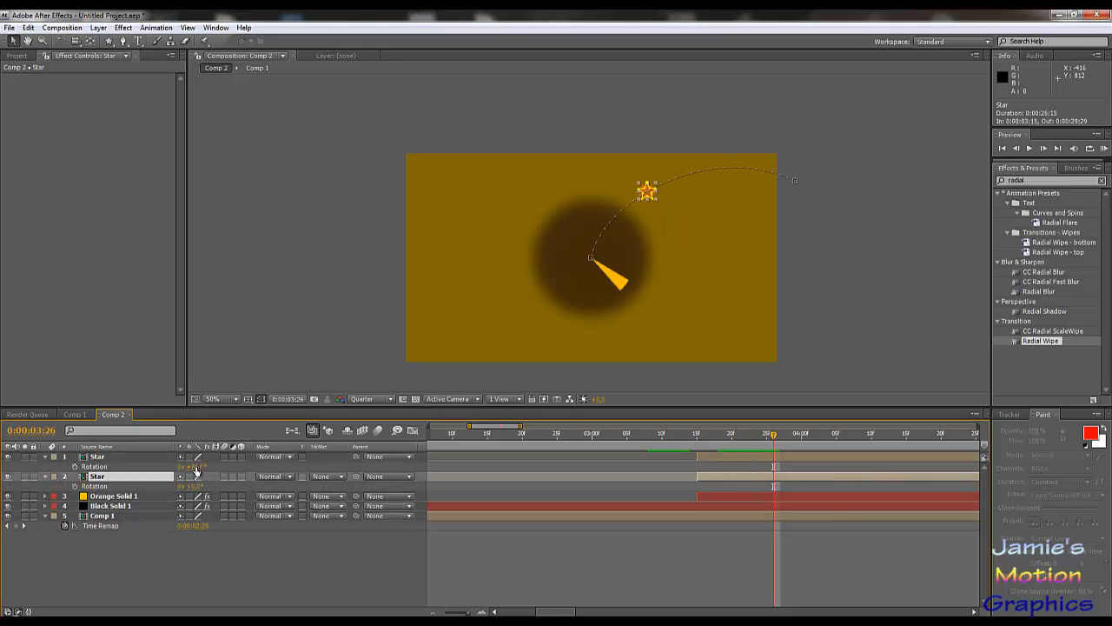
drag(193, 466, 375, 453)
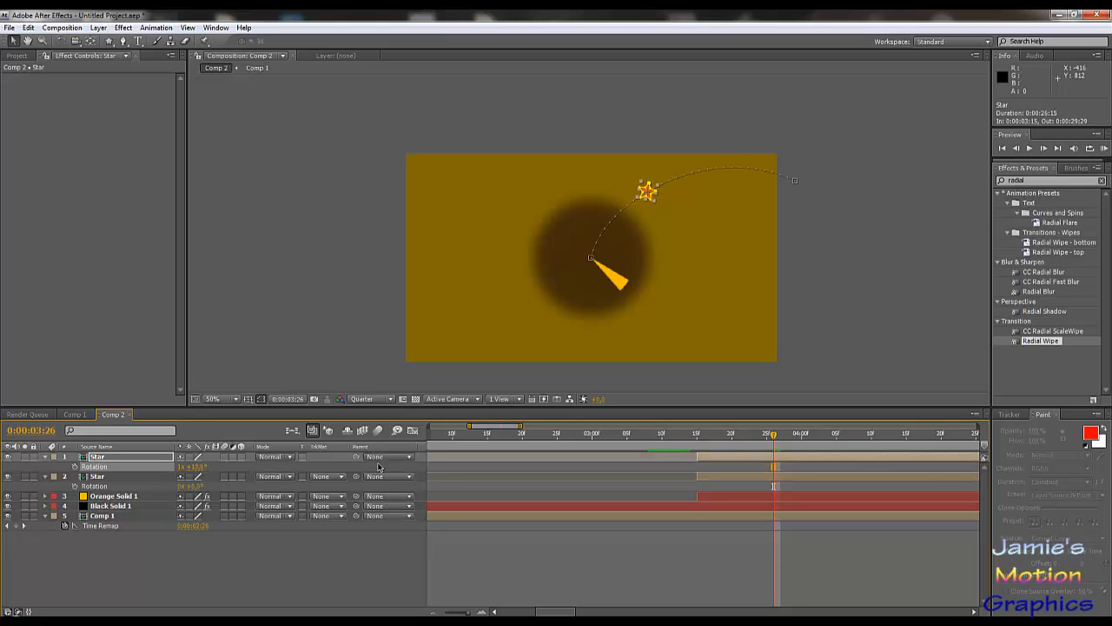
key(ctrl+z)
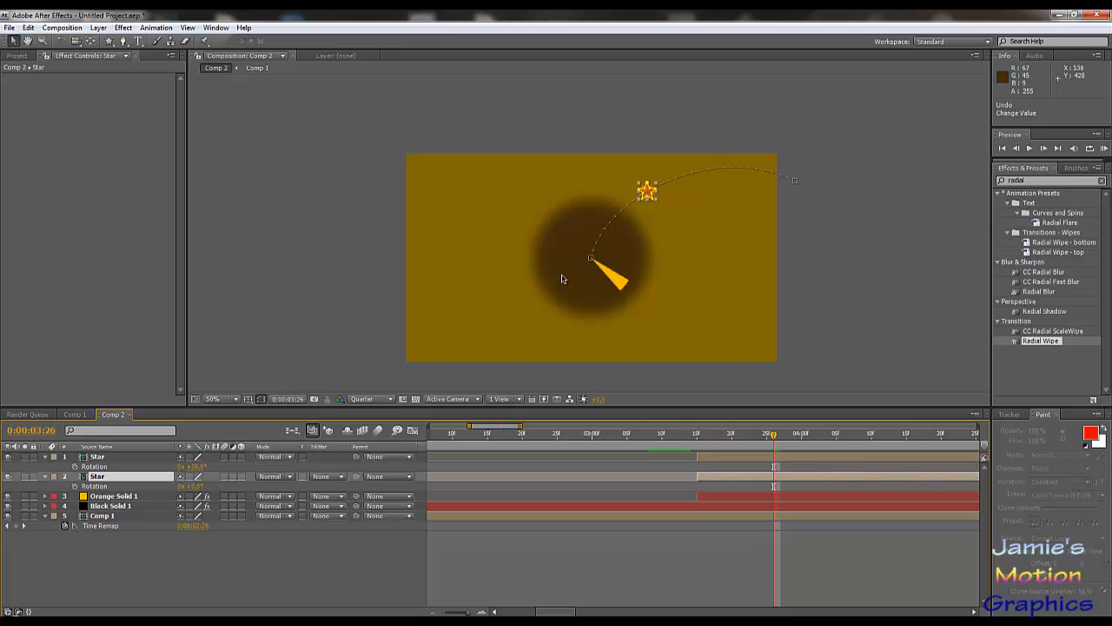
- Open the Star composition at 0:00:00:00 and compare its contents with Comp 2
double_click(97, 476)
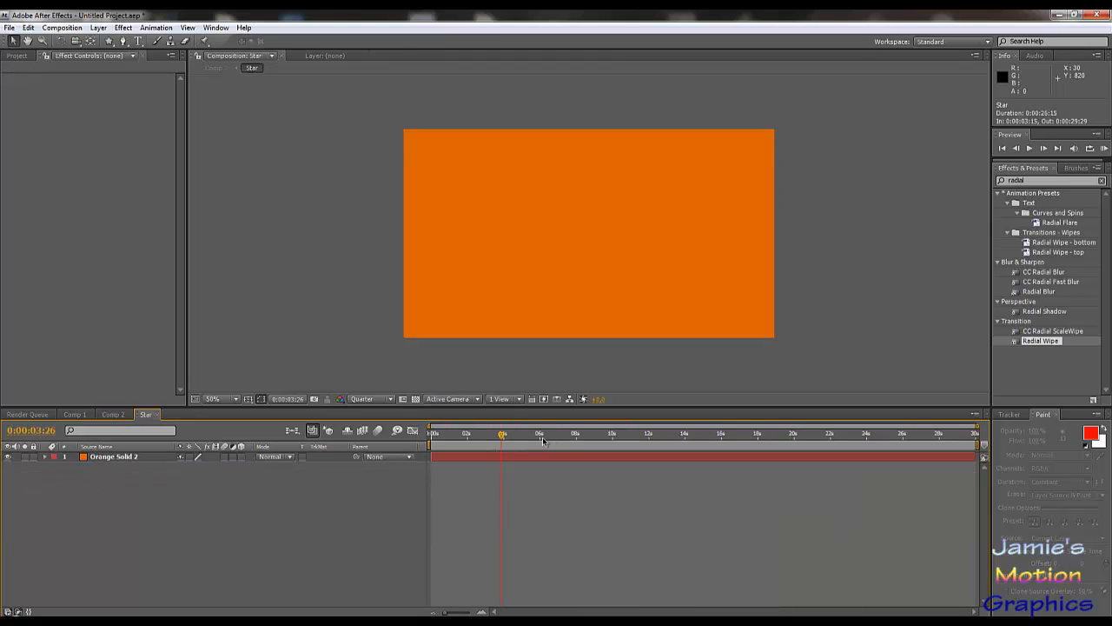
drag(503, 437, 497, 459)
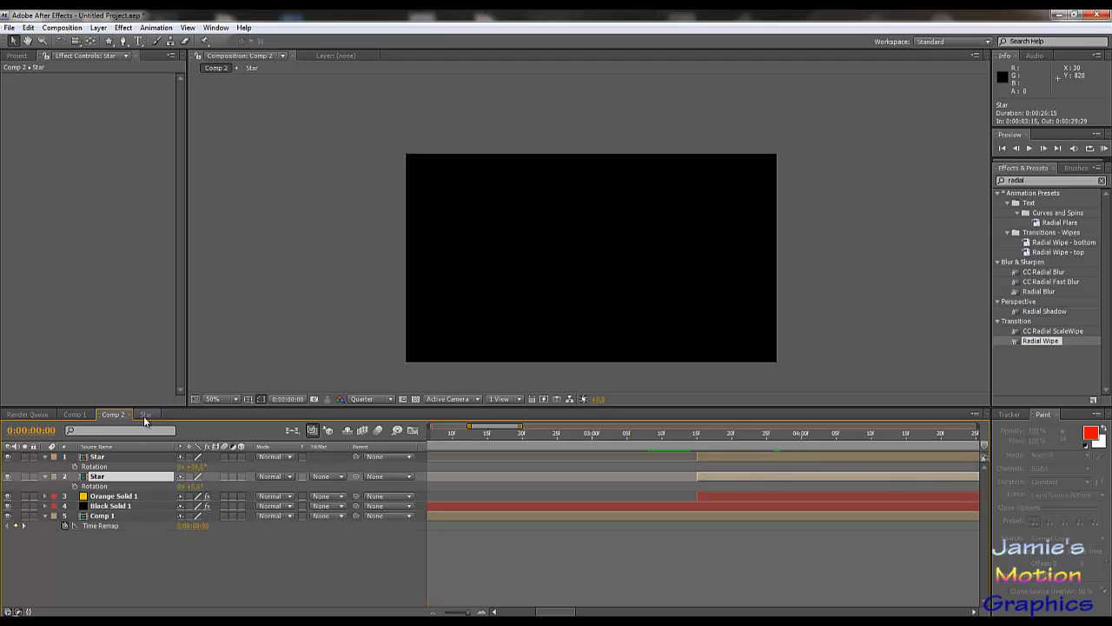
click(145, 414)
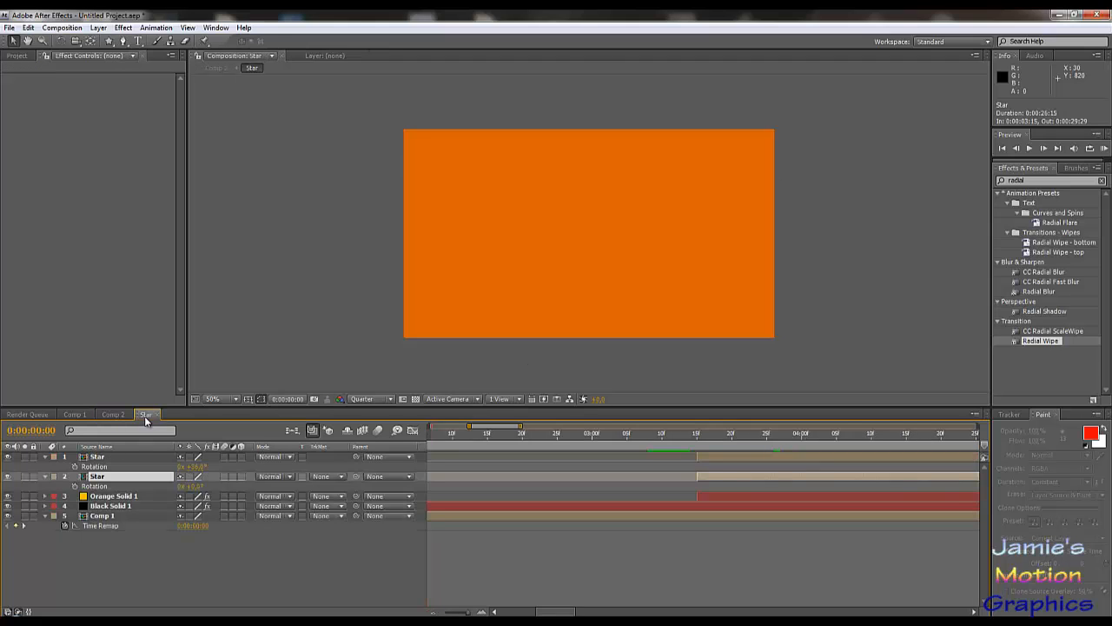
click(113, 415)
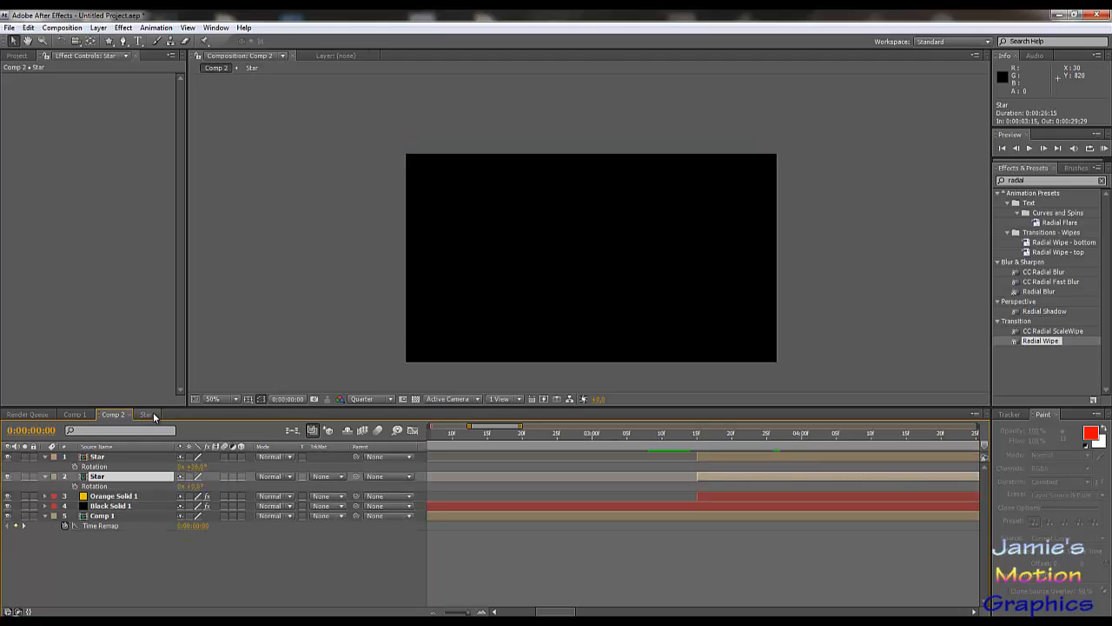
click(146, 415)
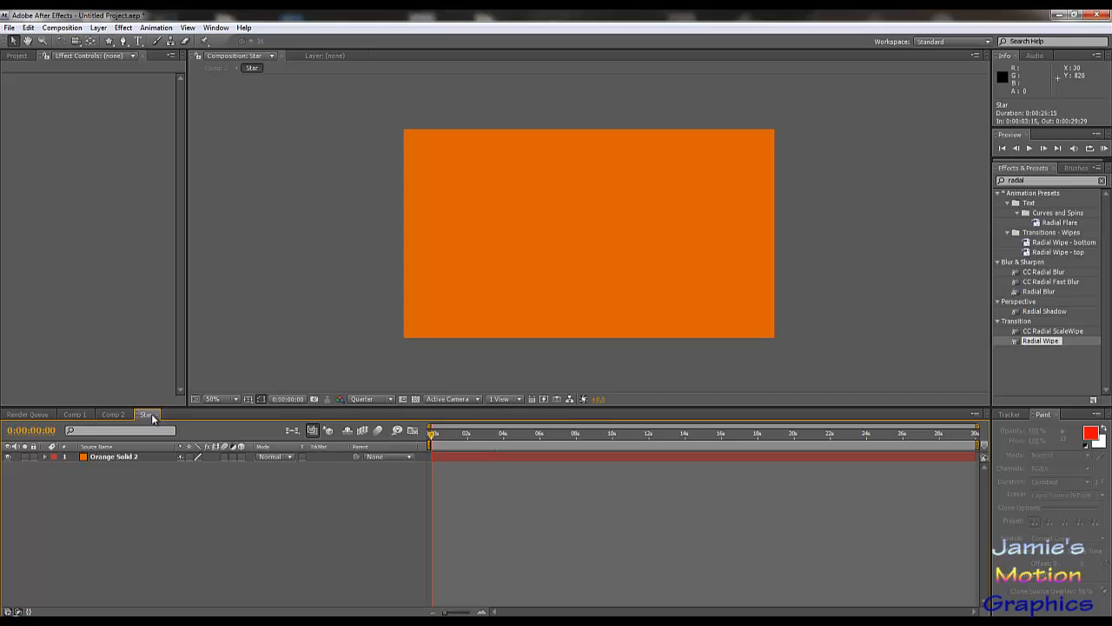
- Return to Comp 2 and undo the Star layer edits, the layer deletion and the pre-compose
click(121, 415)
key(ctrl+z)
key(ctrl+z)
key(ctrl+z)
key(ctrl+z)
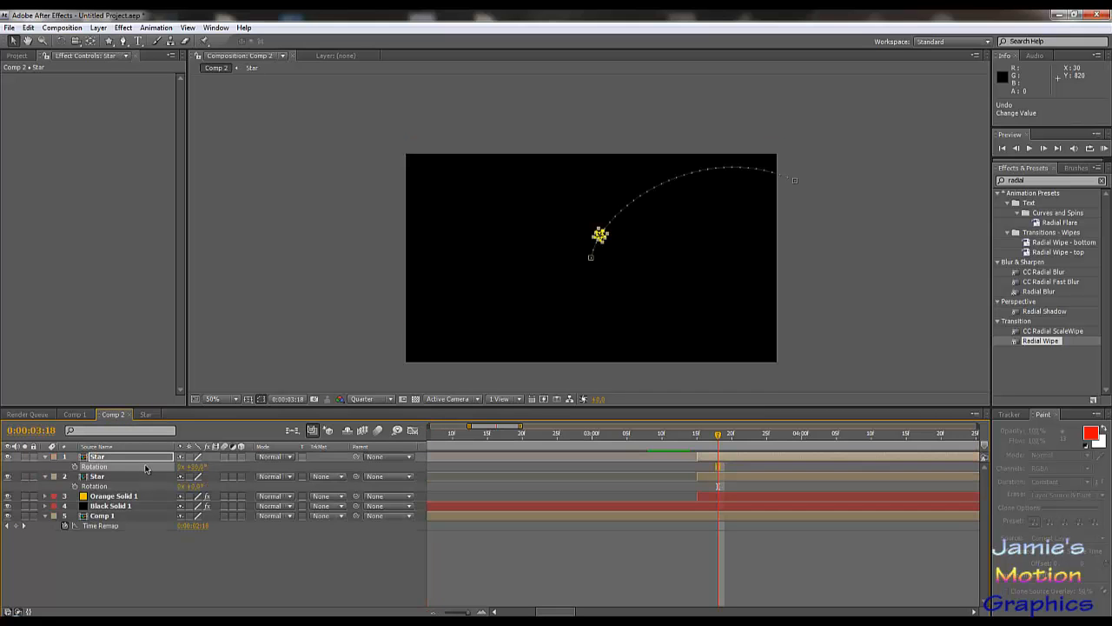
key(ctrl+z)
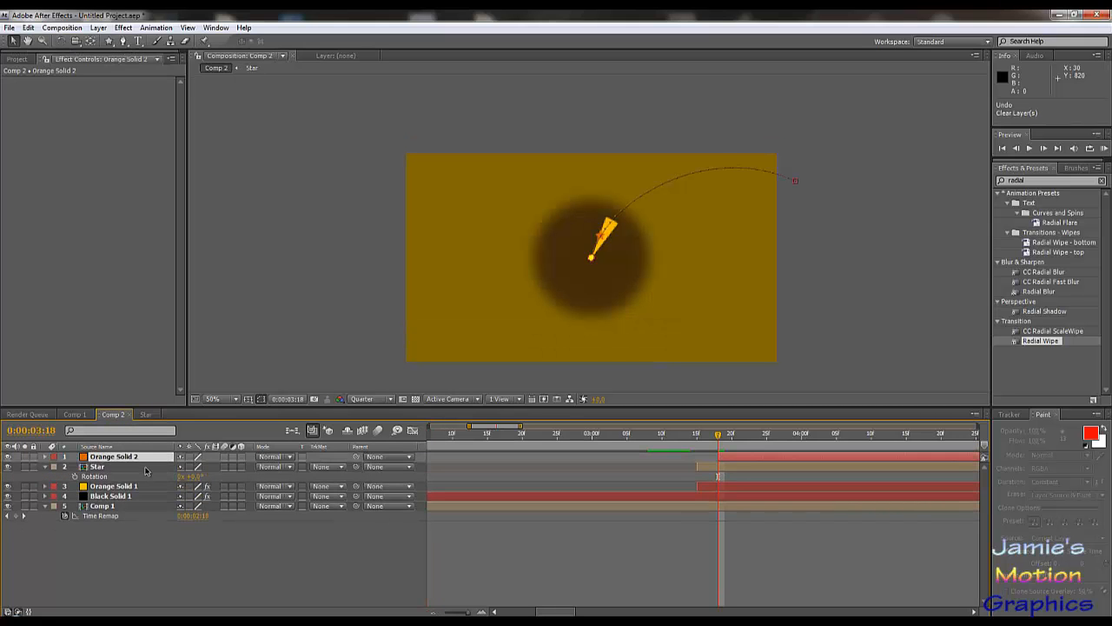
key(ctrl+z)
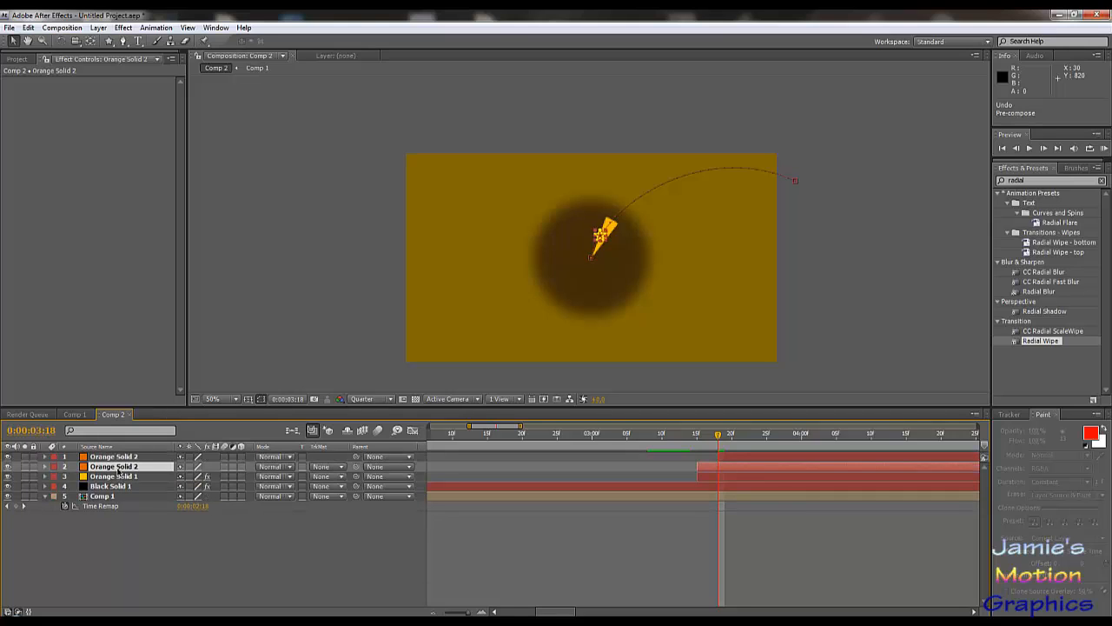
- Select the upper star layer and review the animation between 0:00:03:15 and 0:00:03:18, ending at 0:00:03:18
click(114, 458)
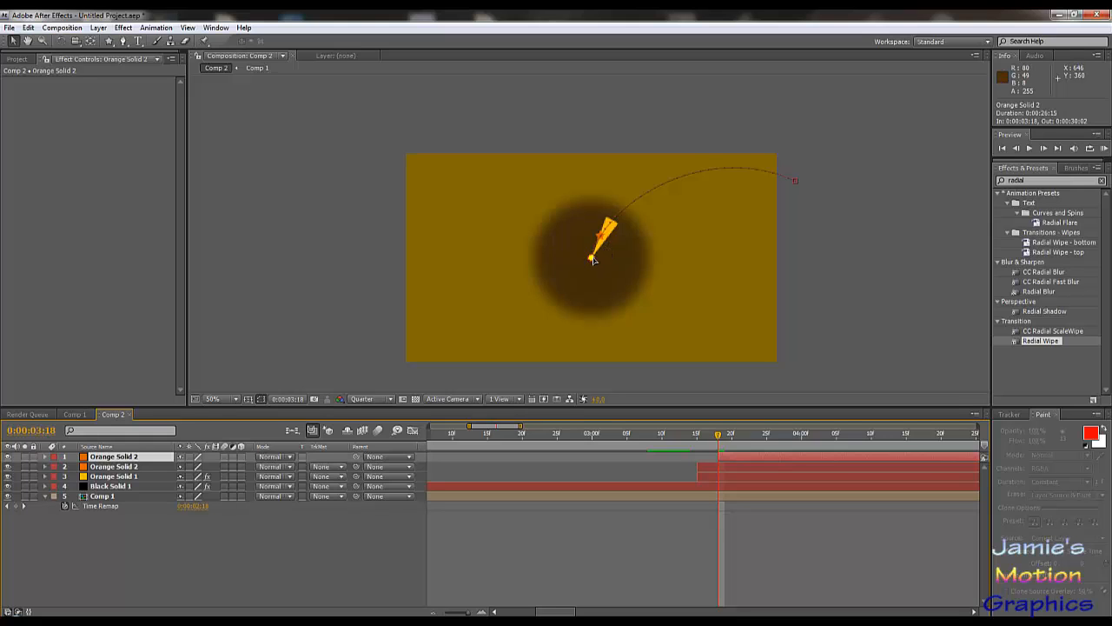
scroll(593, 260, up, 1)
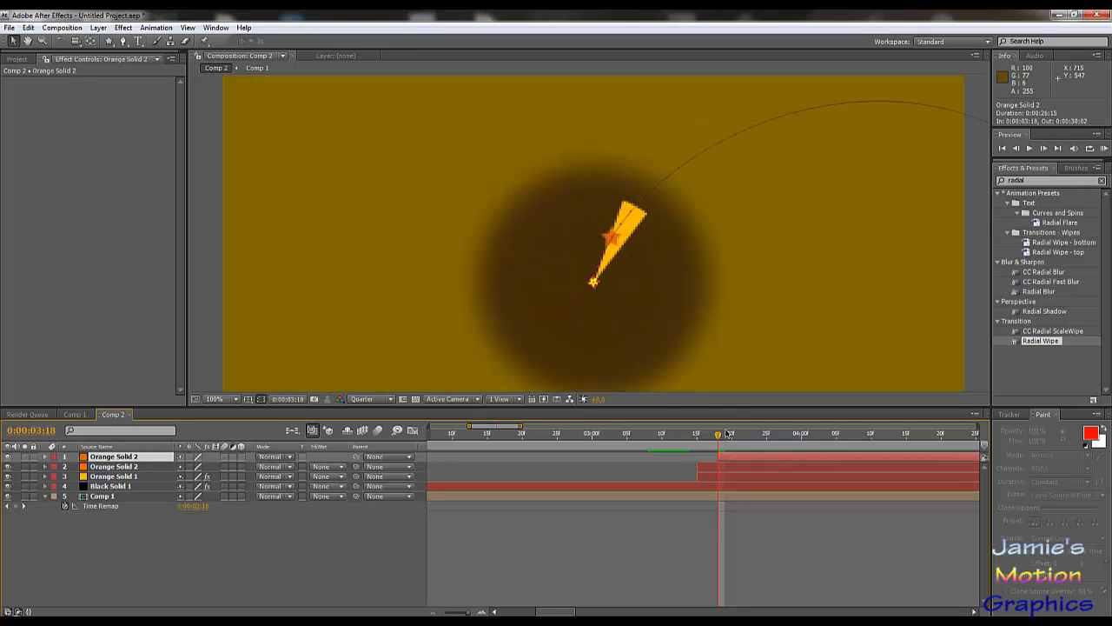
drag(720, 437, 712, 441)
drag(704, 443, 699, 444)
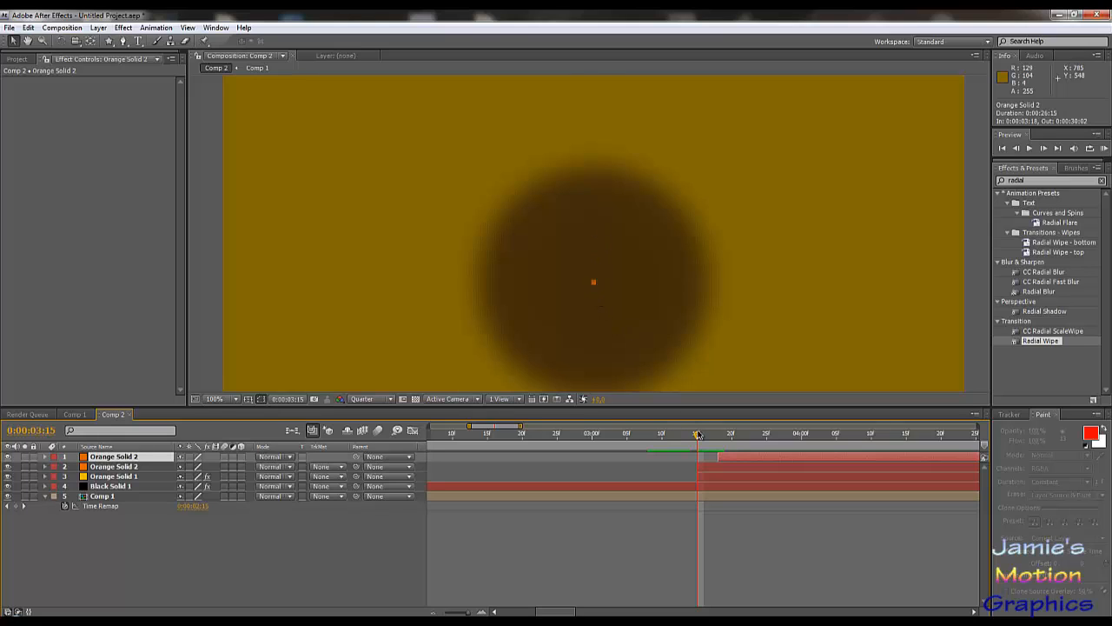
drag(698, 435, 719, 453)
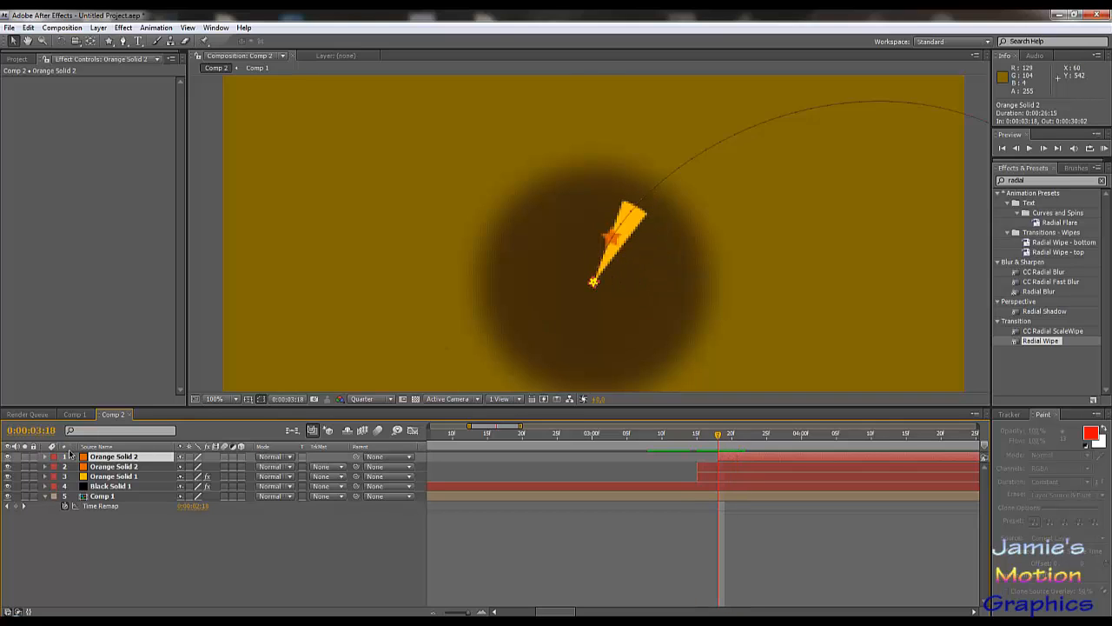
- Reveal the upper star layer's Position and bend the start of its motion path by moving the handle to about 698, 194
key(p)
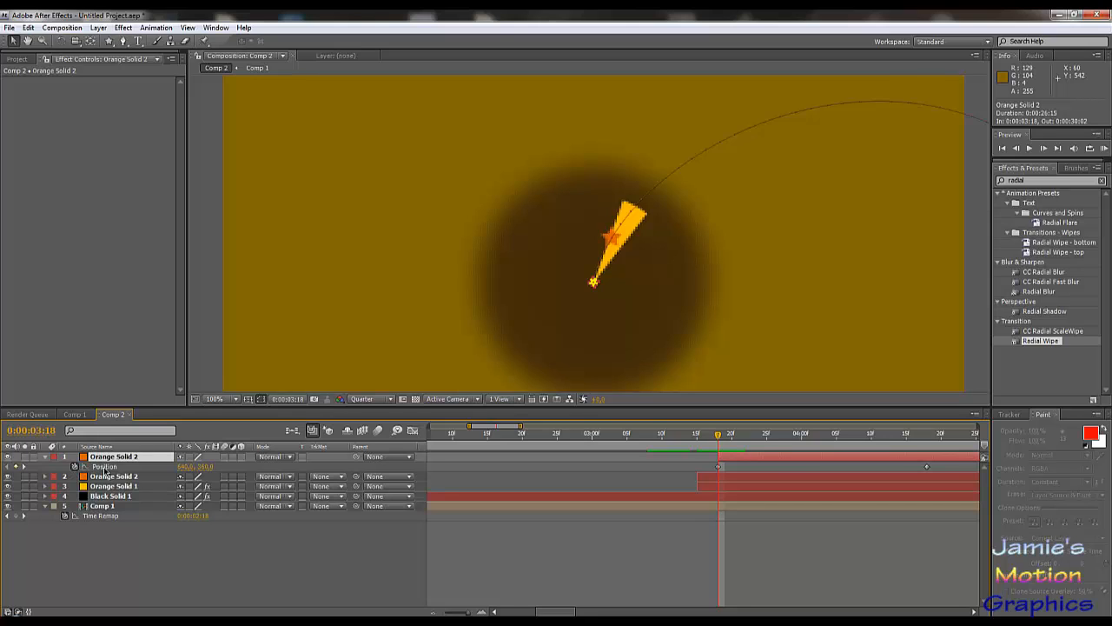
click(104, 467)
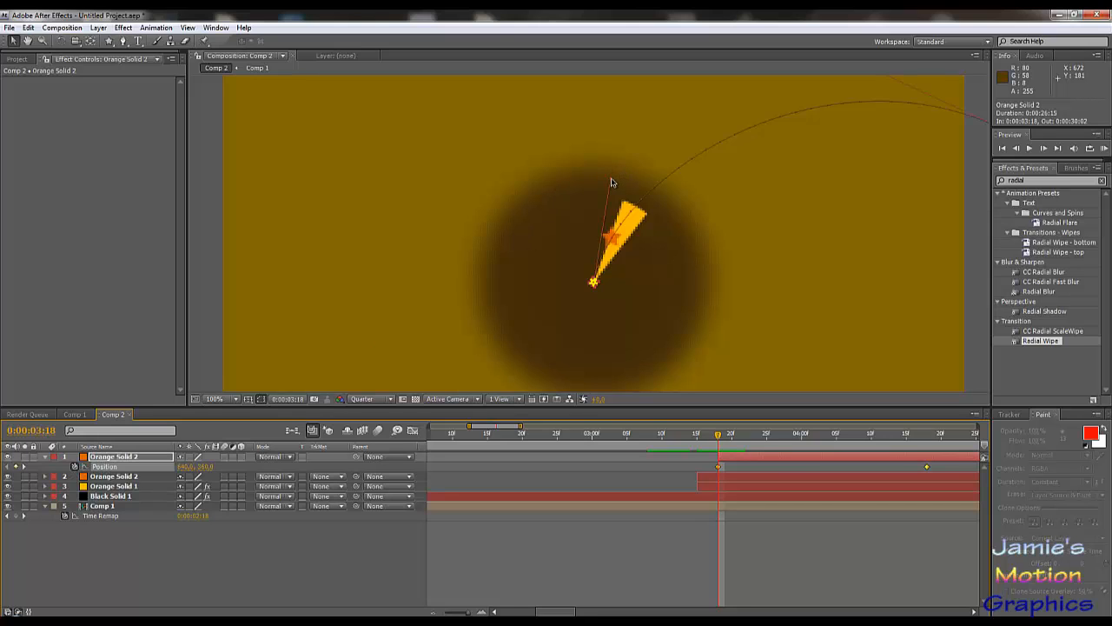
drag(611, 182, 627, 189)
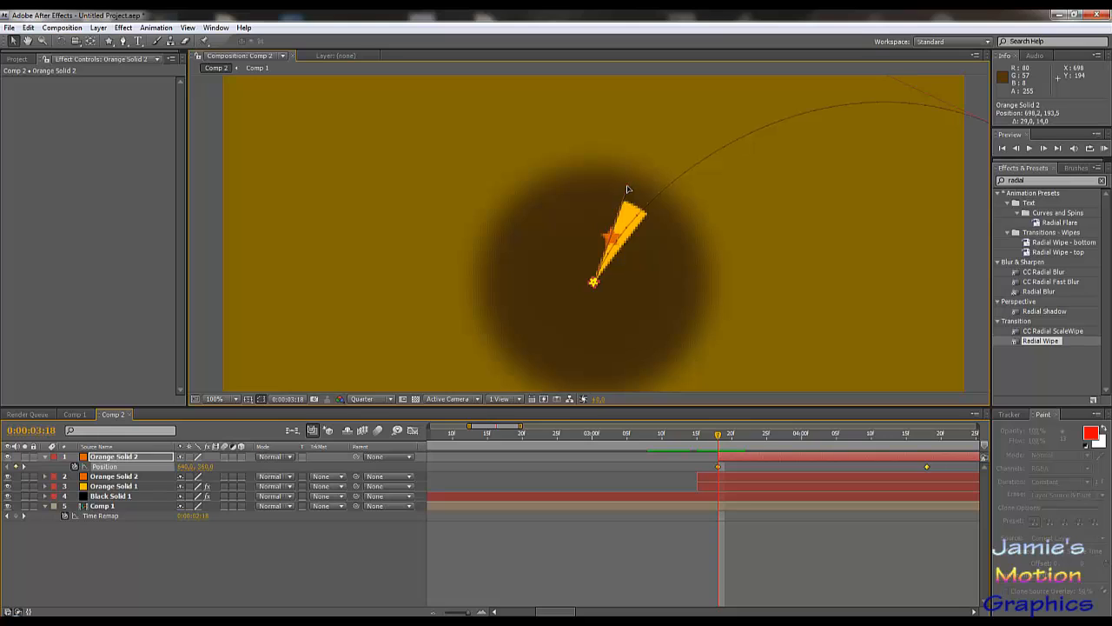
- Try to move the end point of the upper star's motion path beyond the frame edge, and undo it
key(comma)
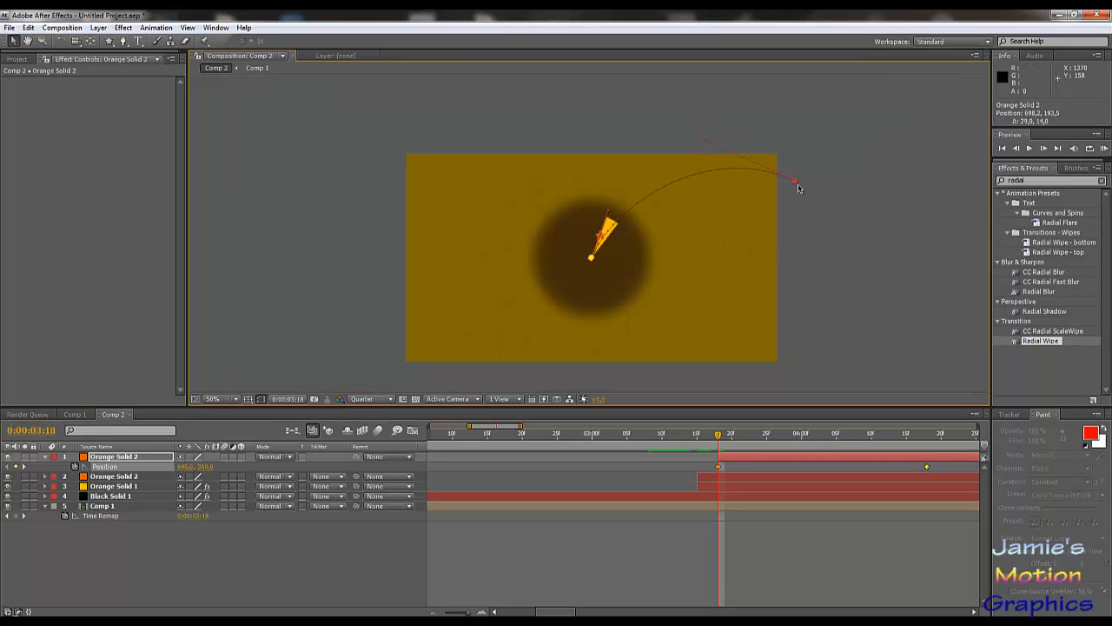
drag(797, 183, 801, 205)
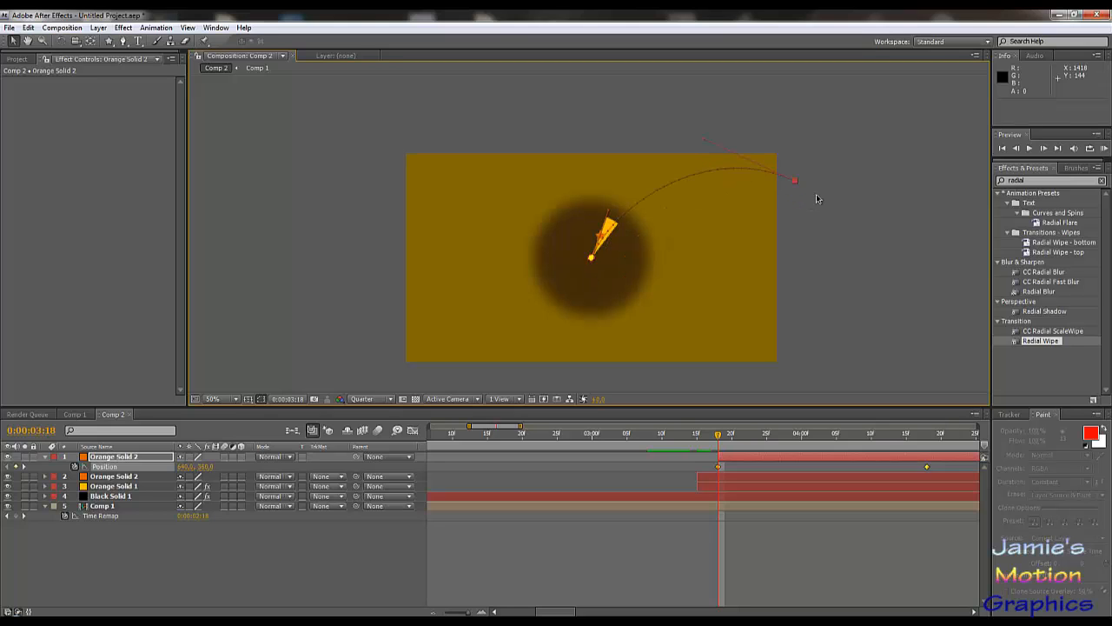
click(816, 194)
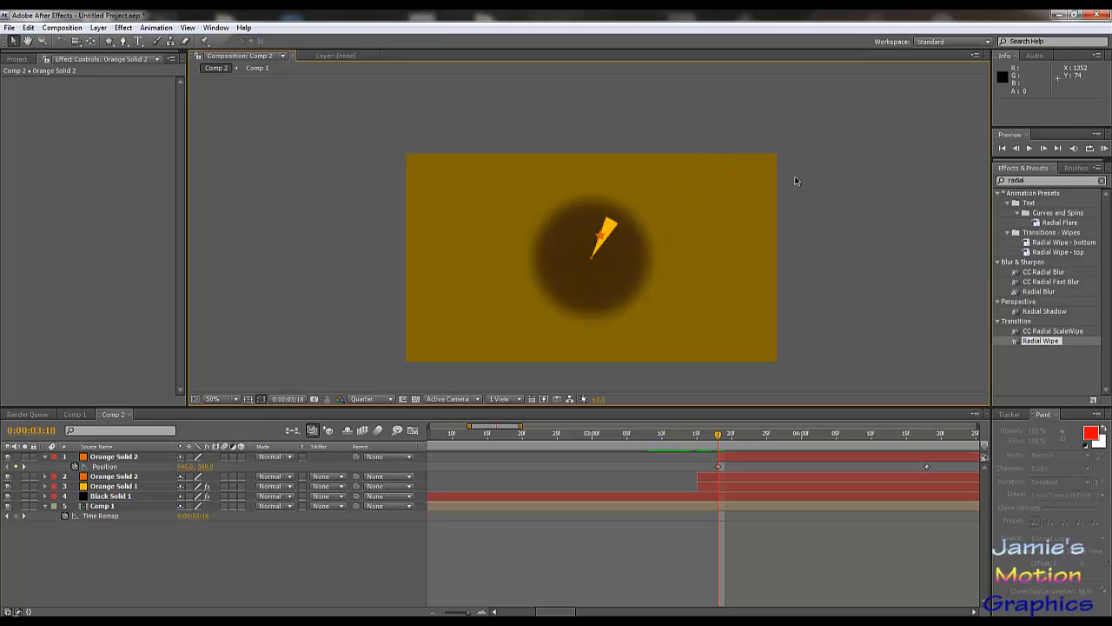
click(105, 467)
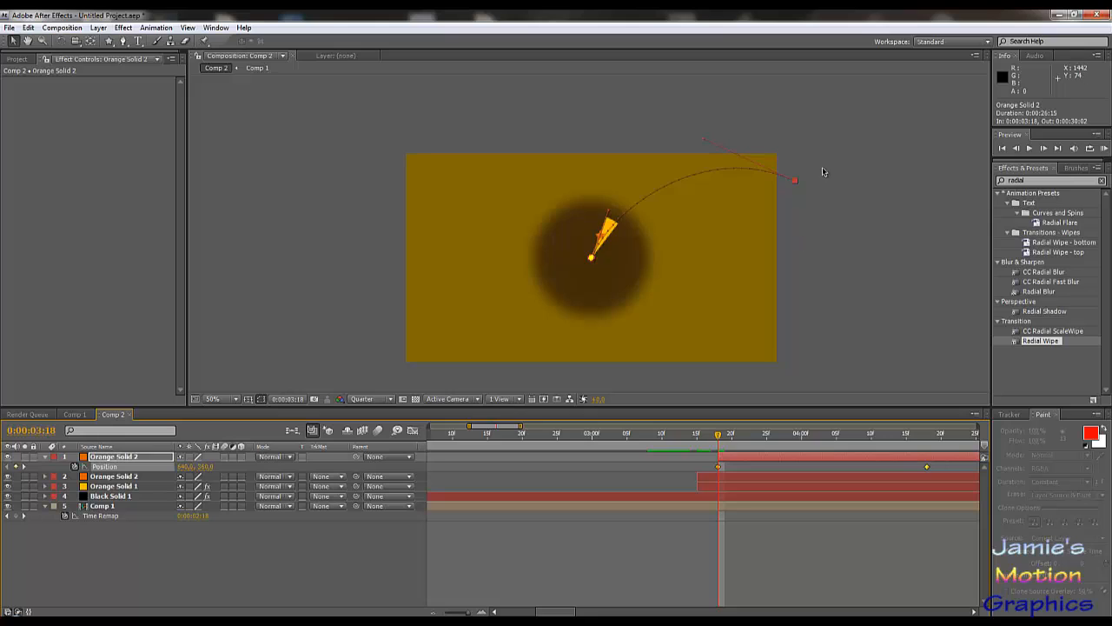
click(787, 199)
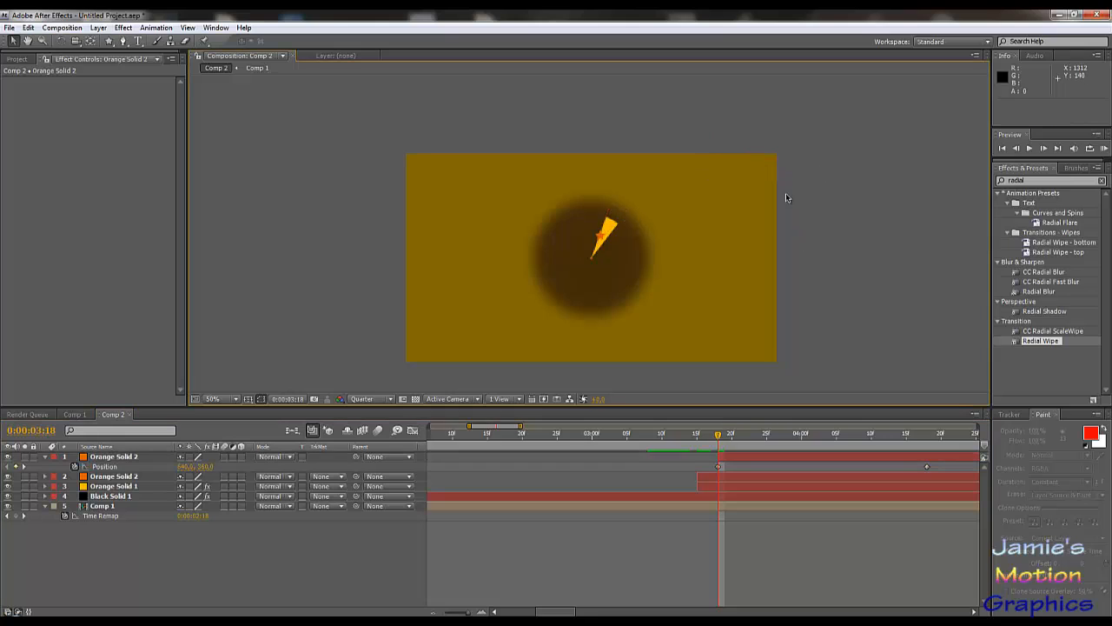
click(106, 468)
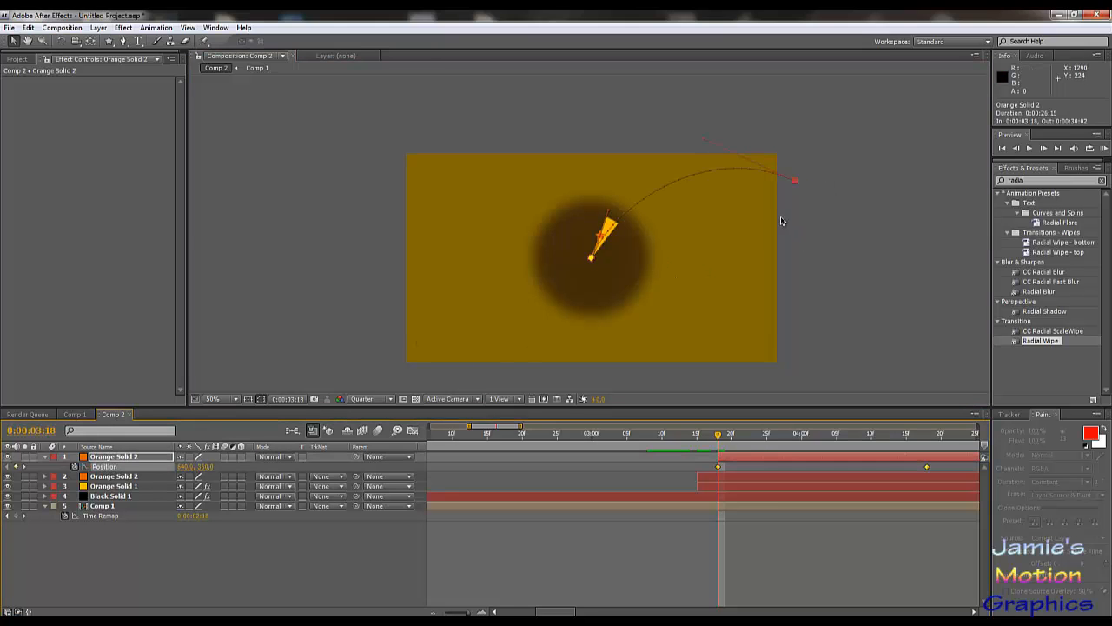
click(704, 143)
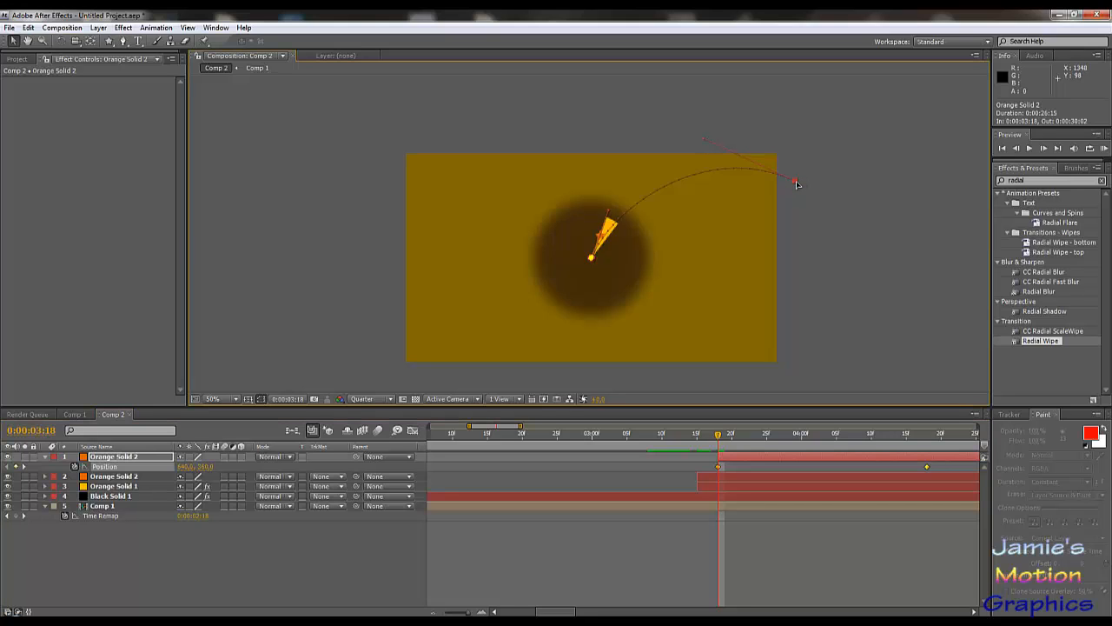
drag(797, 183, 611, 223)
key(ctrl+z)
- Shorten the end handle of the upper star's motion path, placing it at about 1104, -19
scroll(798, 188, up, 2)
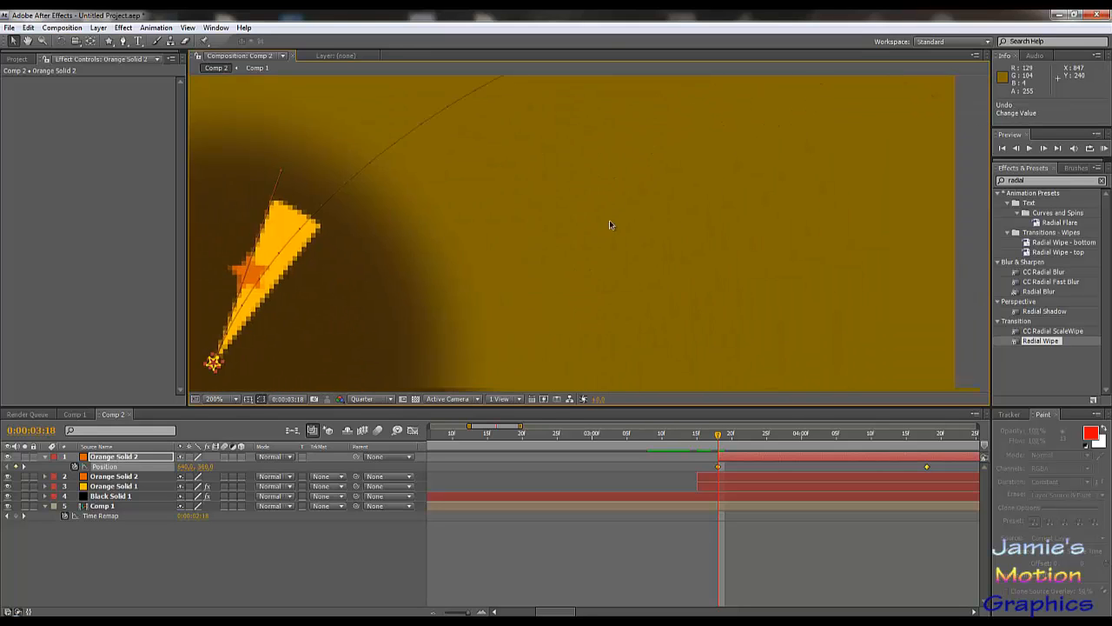
scroll(611, 222, down, 2)
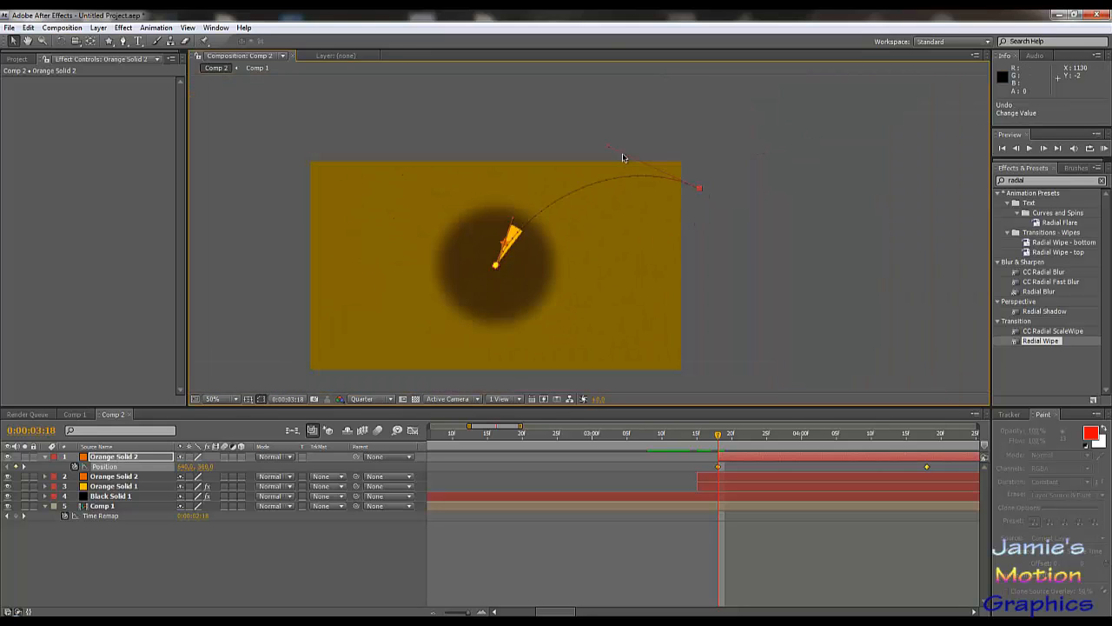
drag(607, 146, 632, 157)
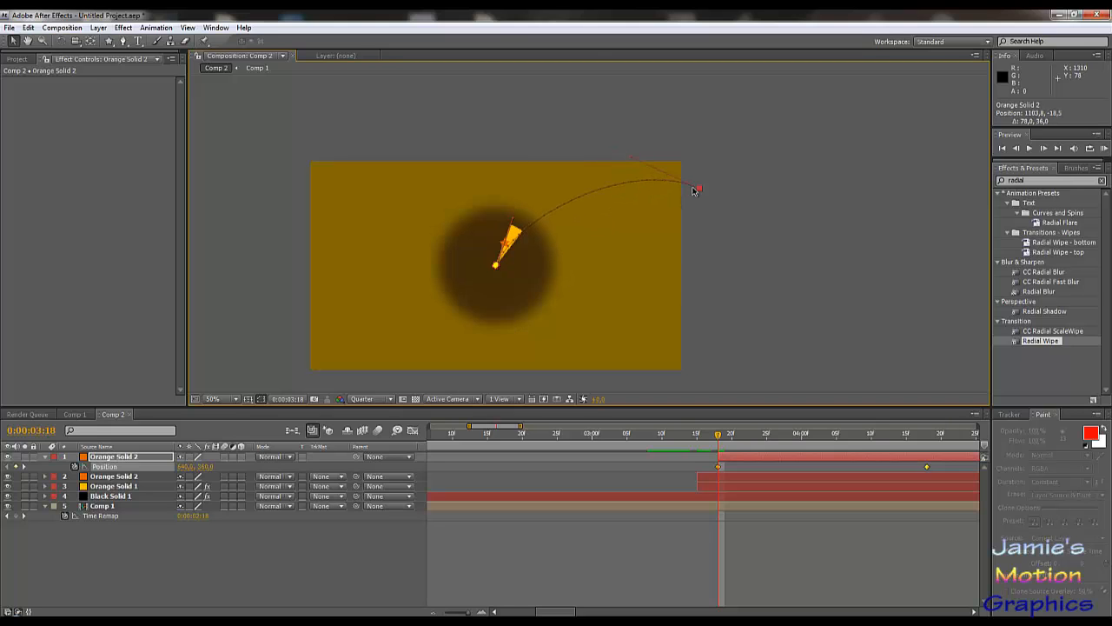
- Reselect the upper star's path, try again to lower its end point, and undo each move
drag(699, 188, 701, 210)
key(ctrl+z)
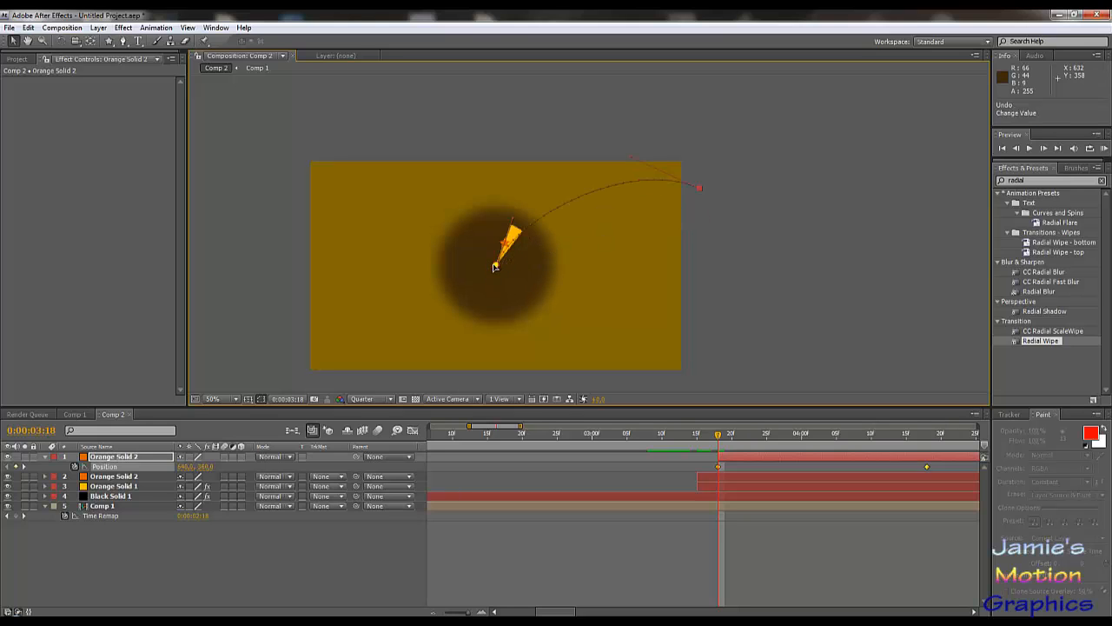
click(496, 264)
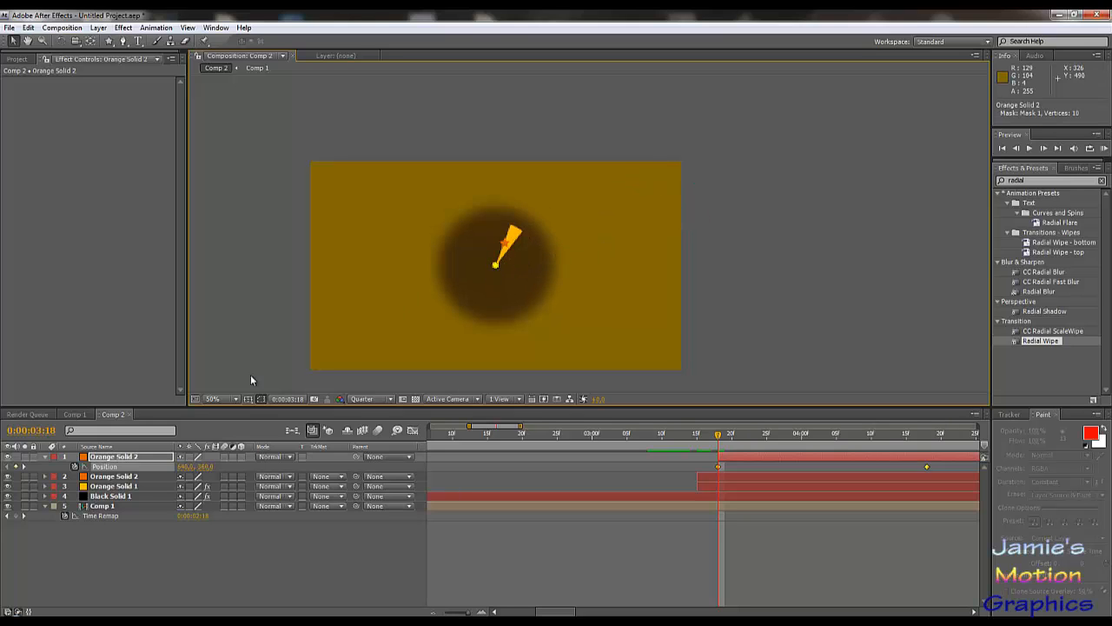
click(104, 469)
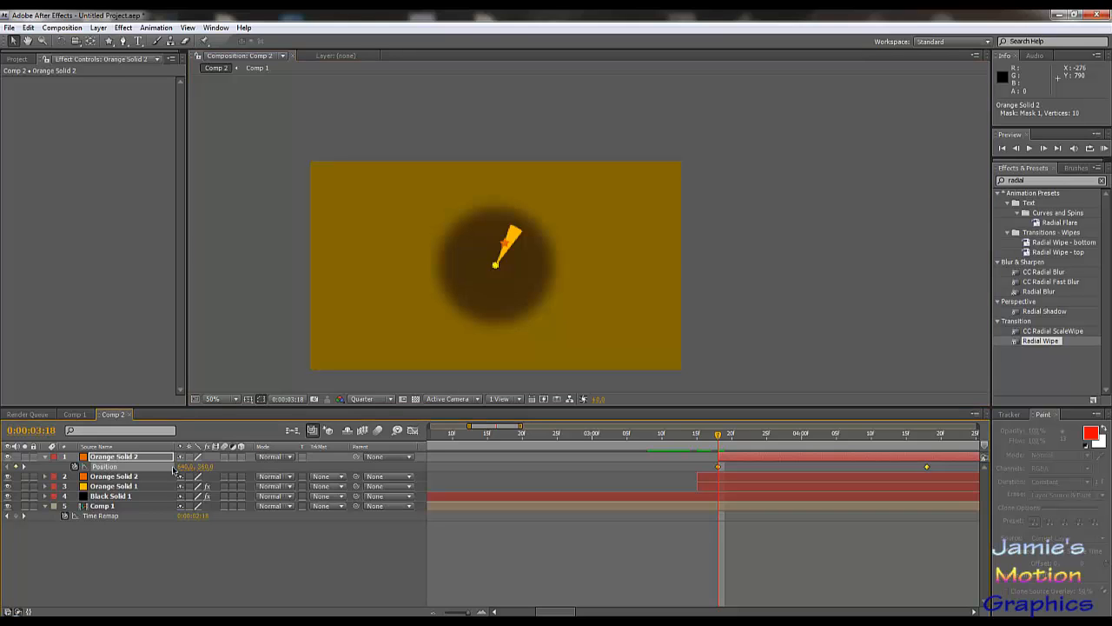
click(125, 459)
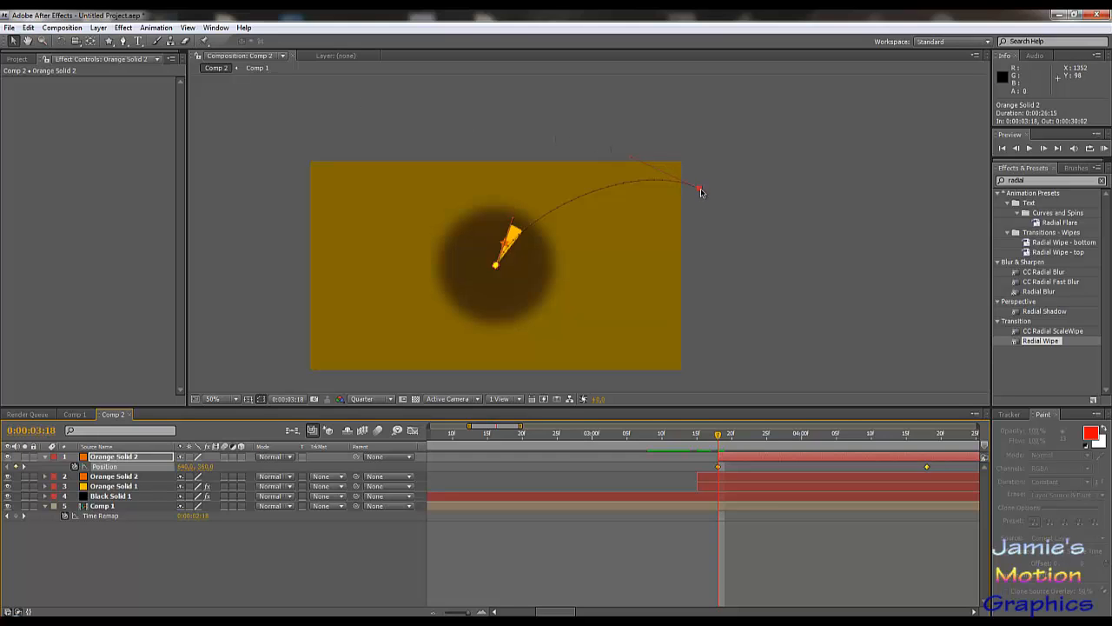
drag(702, 192, 713, 223)
key(ctrl+z)
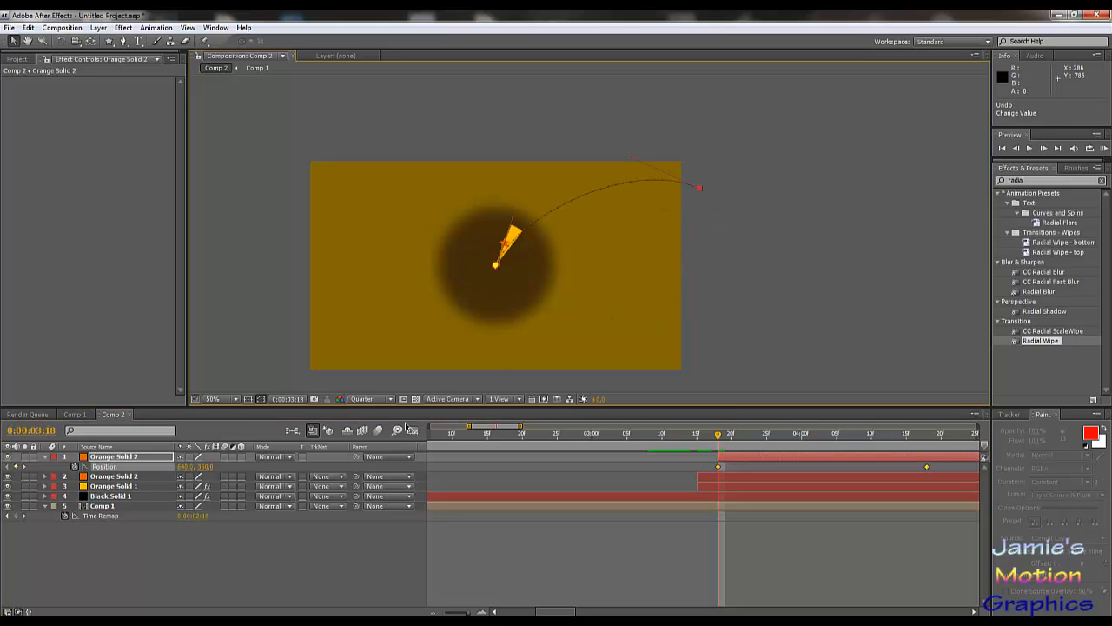
- At 0:00:04:18, set the upper star's end Position to 1343, 337 and reshape the arc with its handle at about 1228, 54
drag(719, 439, 925, 467)
click(920, 467)
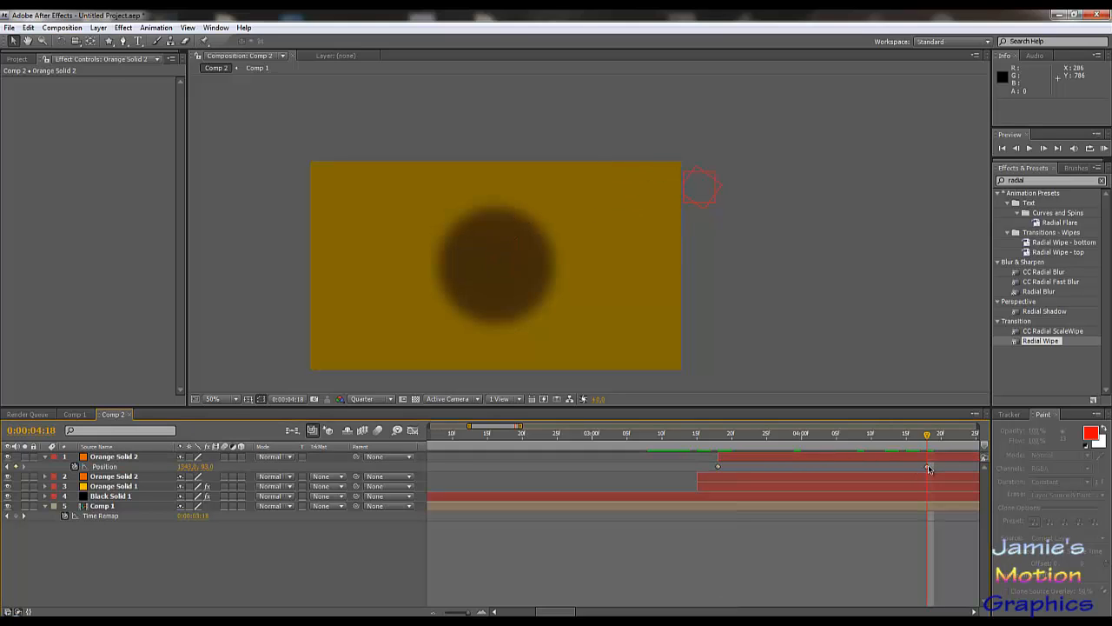
click(927, 467)
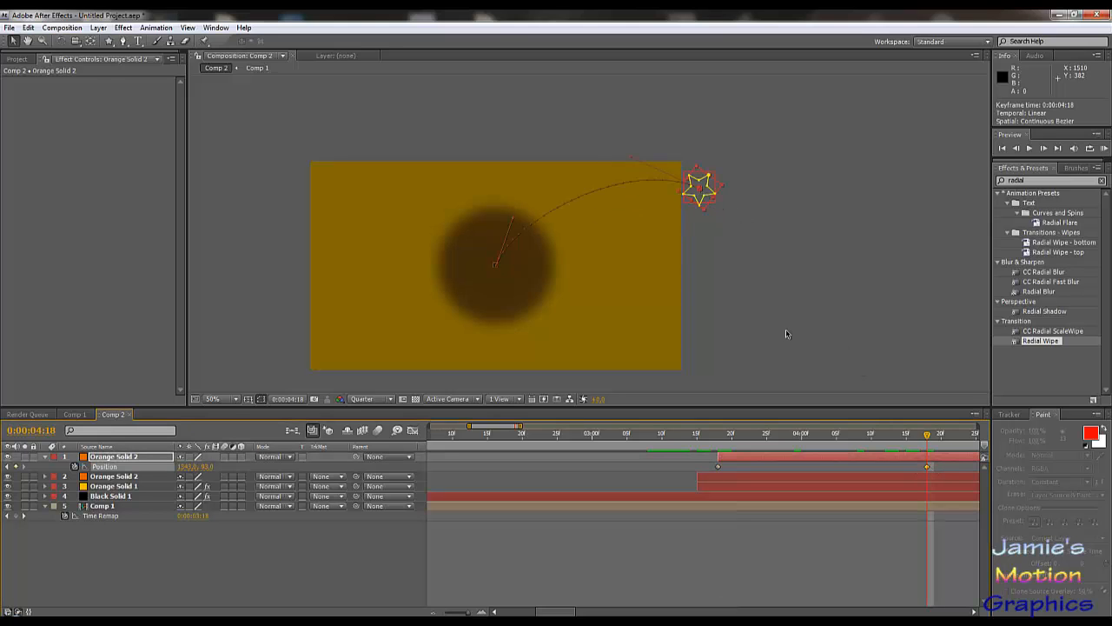
drag(207, 467, 336, 481)
drag(631, 230, 667, 179)
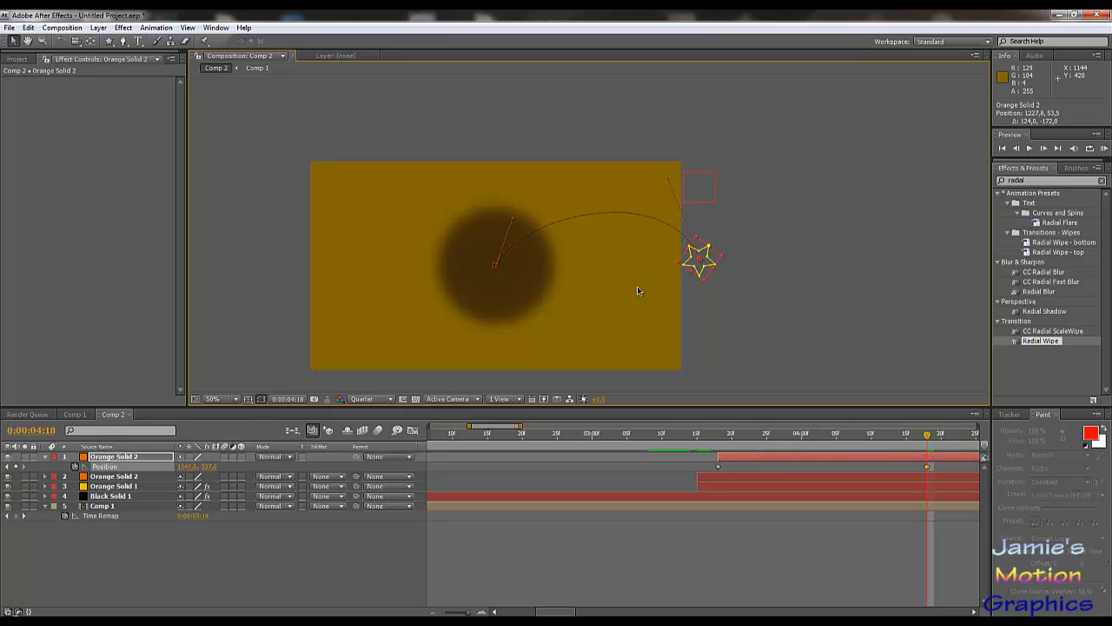
- Duplicate the upper star layer, start the copy at 0:00:03:21, and show only the copy's Position among the star layers
click(98, 458)
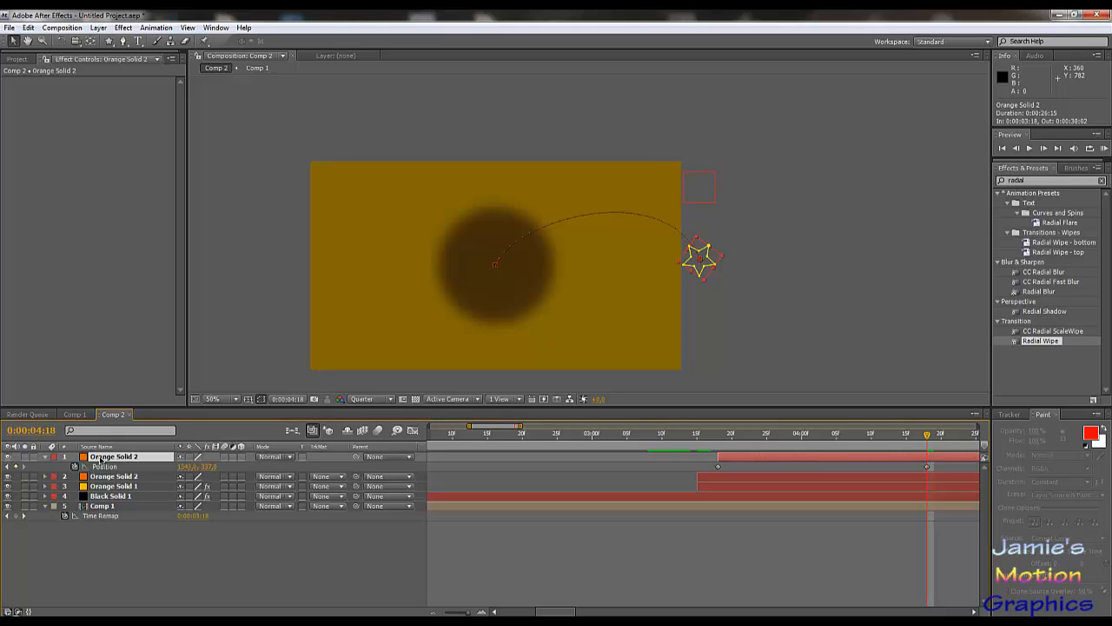
key(ctrl+d)
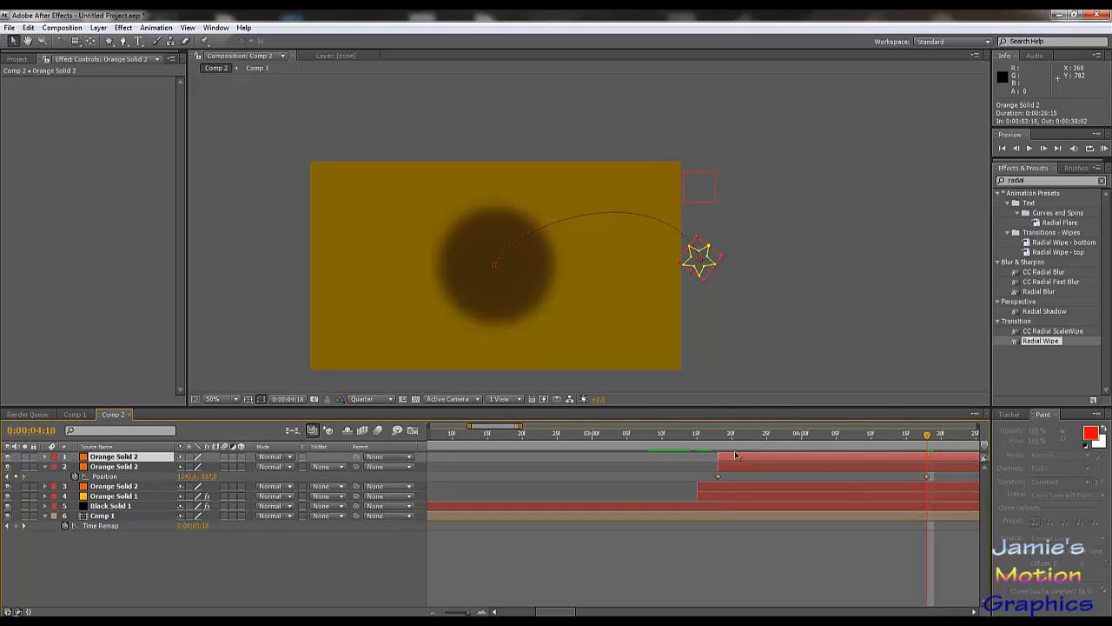
drag(736, 434, 750, 459)
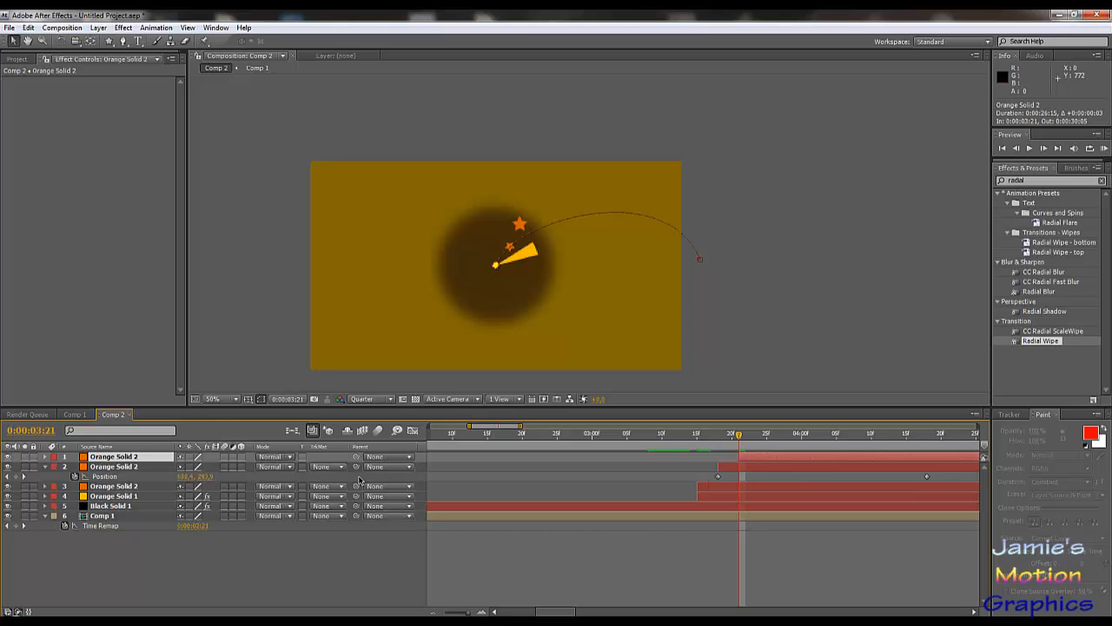
key(p)
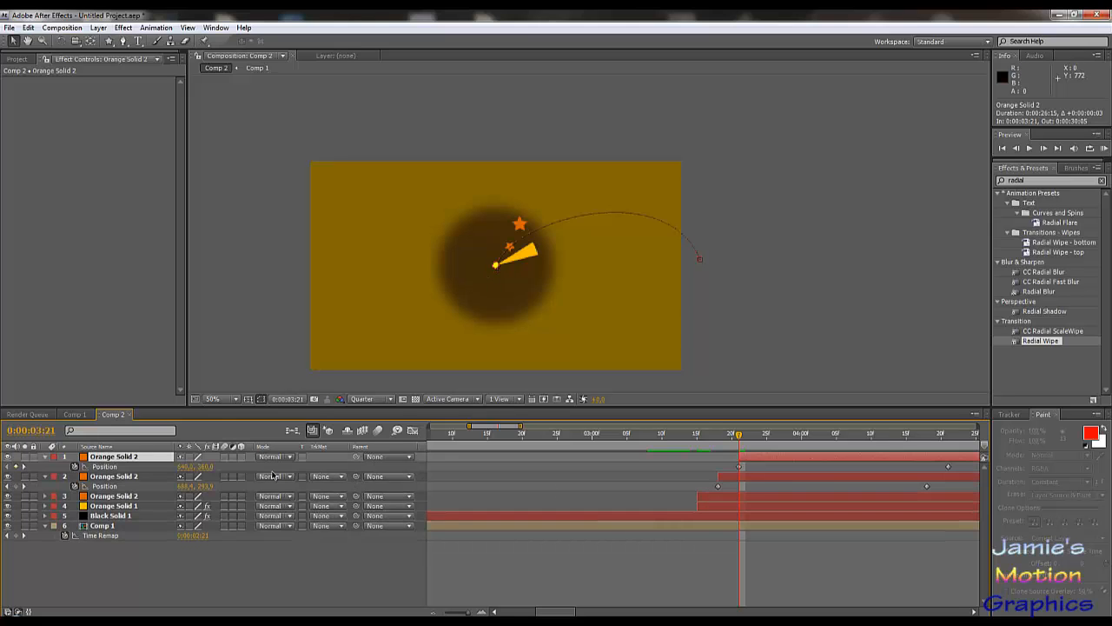
click(45, 476)
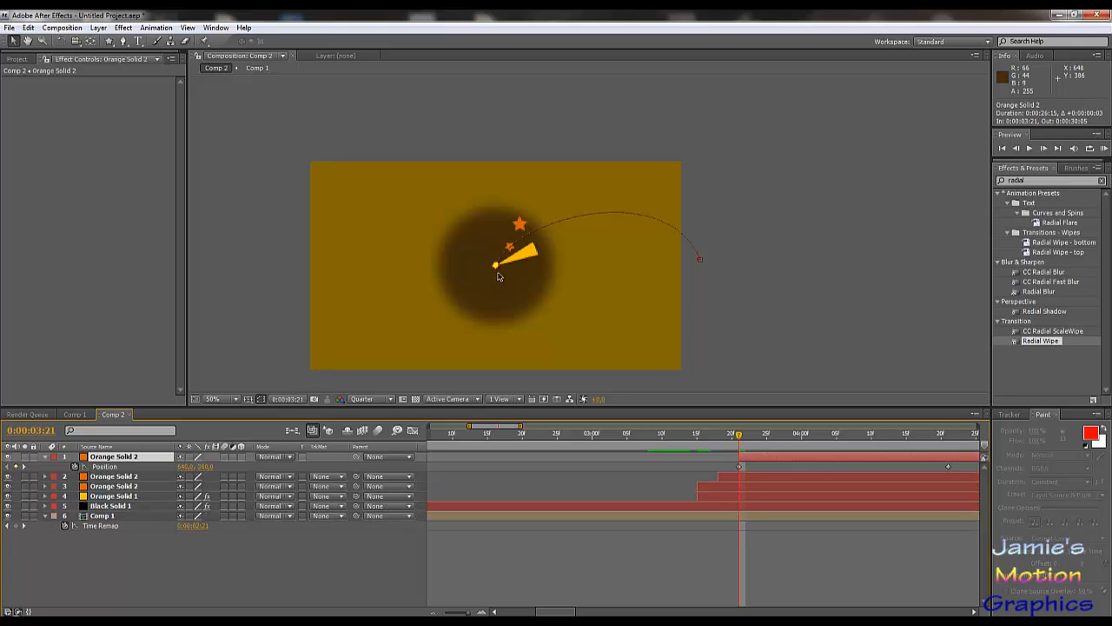
- Aim the start of the duplicate star's motion path along the wedge by moving its handle to about 818, 243
key(period)
scroll(398, 313, up, 1)
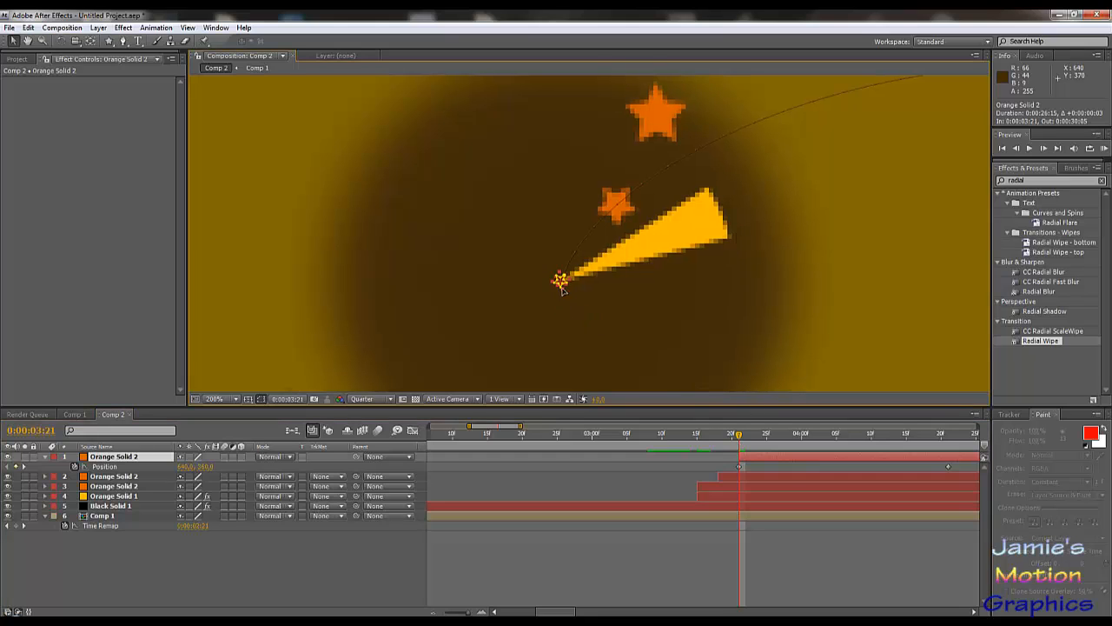
click(572, 261)
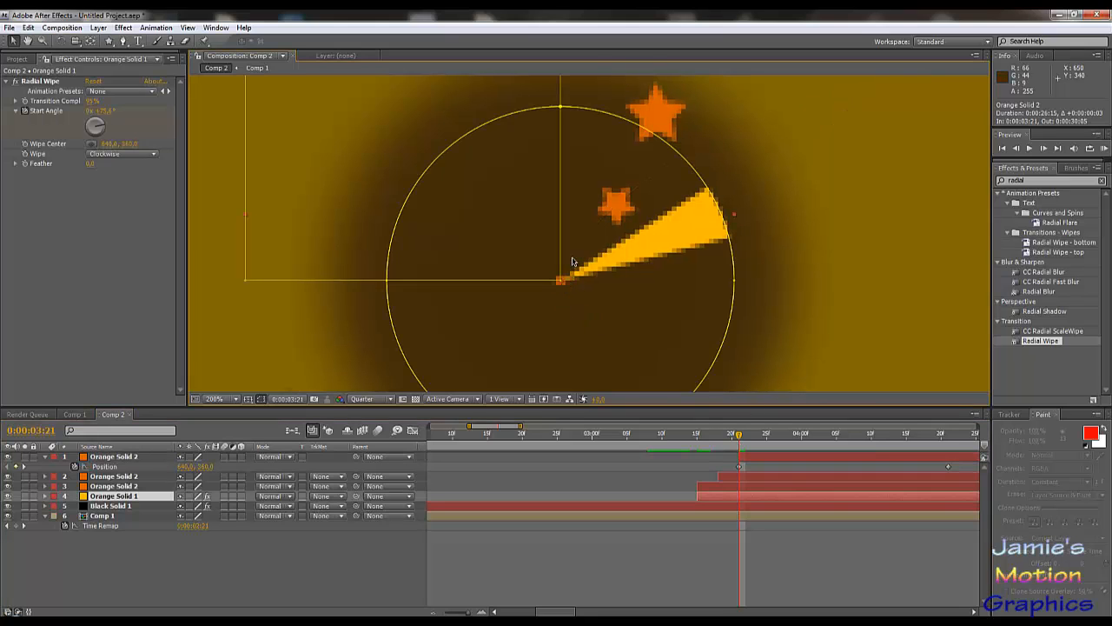
click(103, 466)
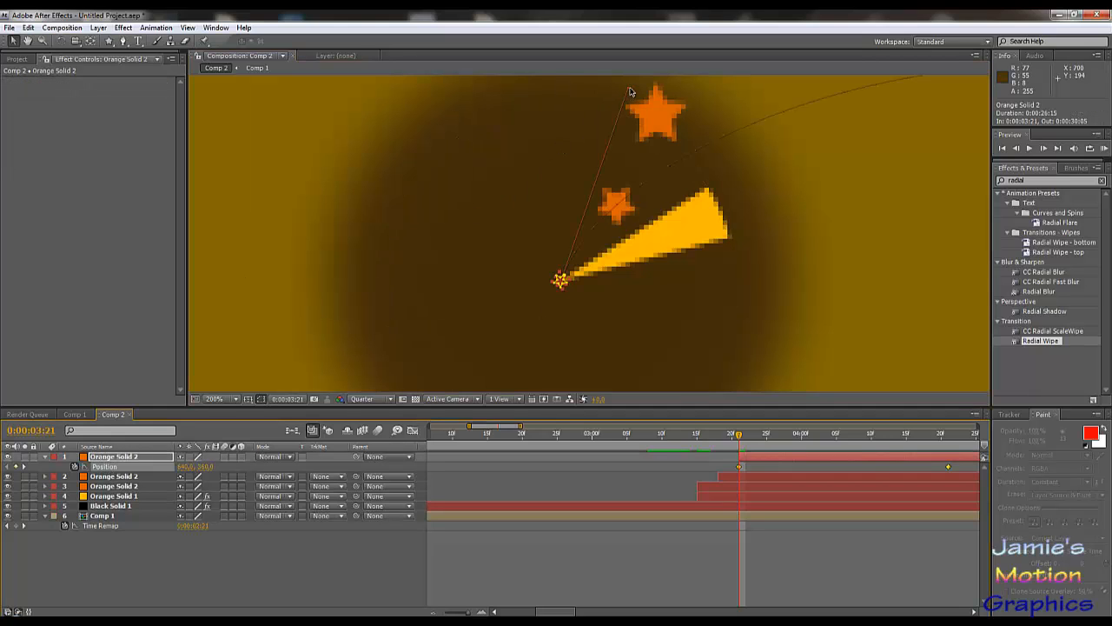
drag(636, 94, 766, 148)
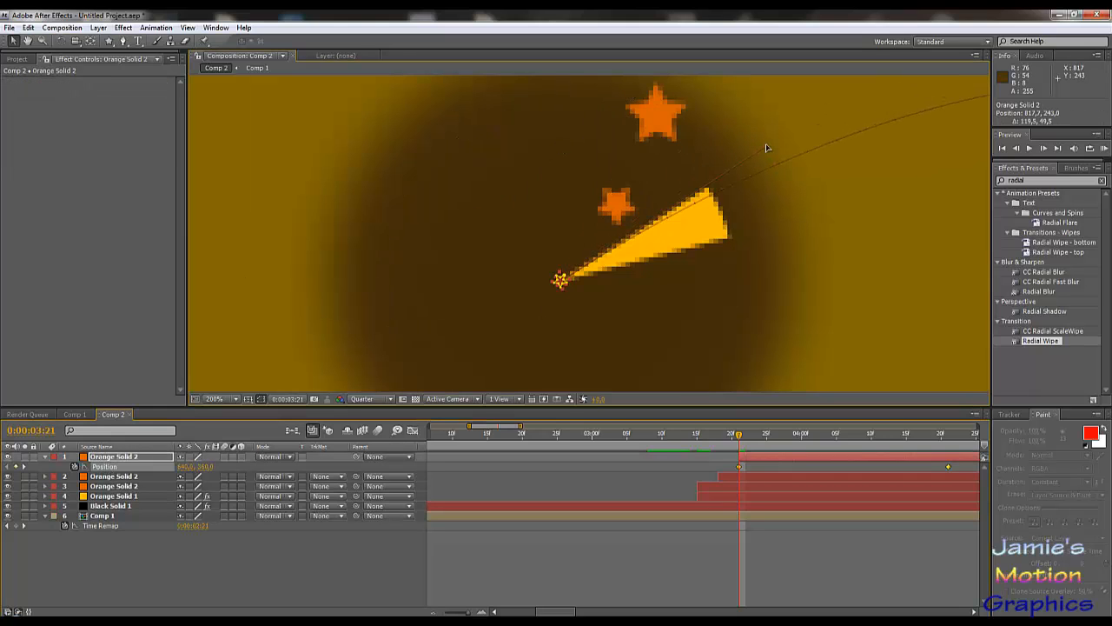
- Move the duplicate star's path end point to about 1365, 607 and reshape the arc with its handle at about 1292, 262
scroll(829, 209, down, 4)
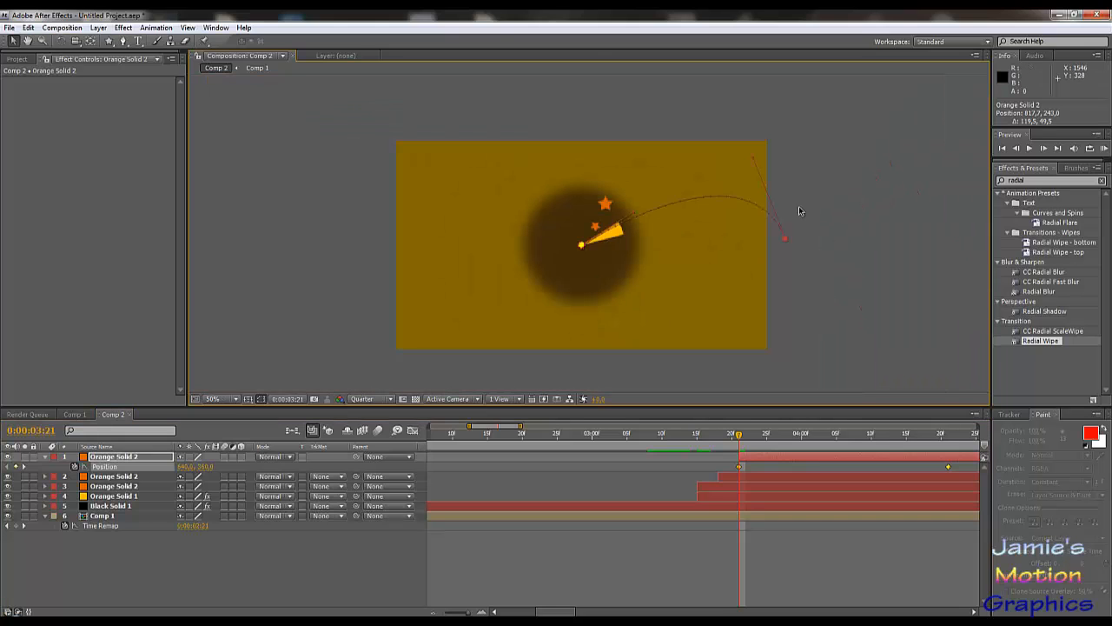
click(948, 467)
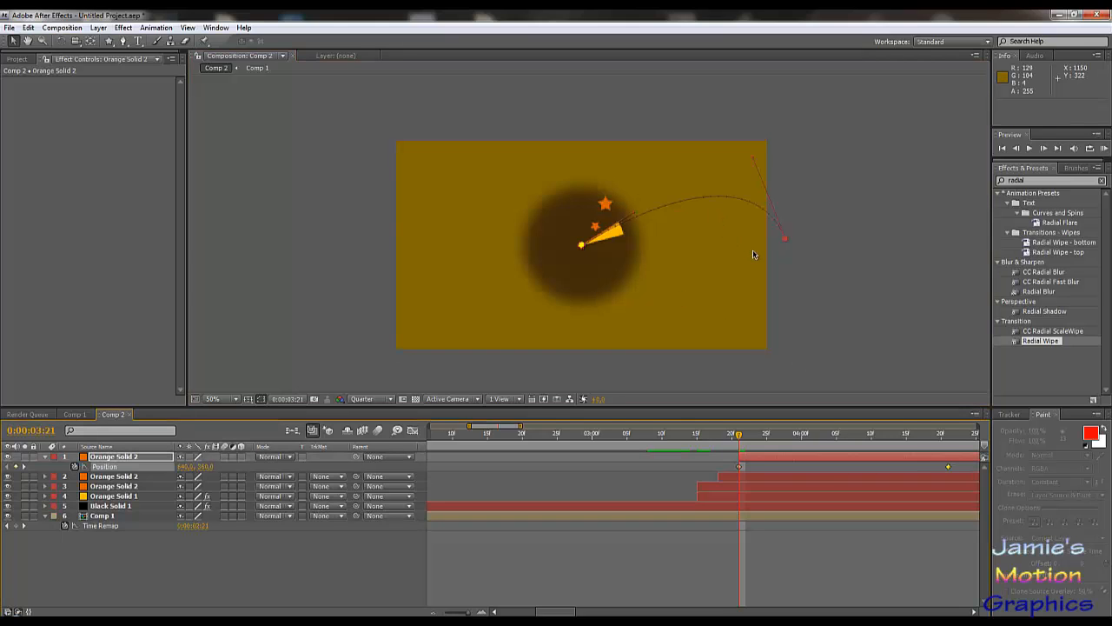
drag(785, 240, 790, 315)
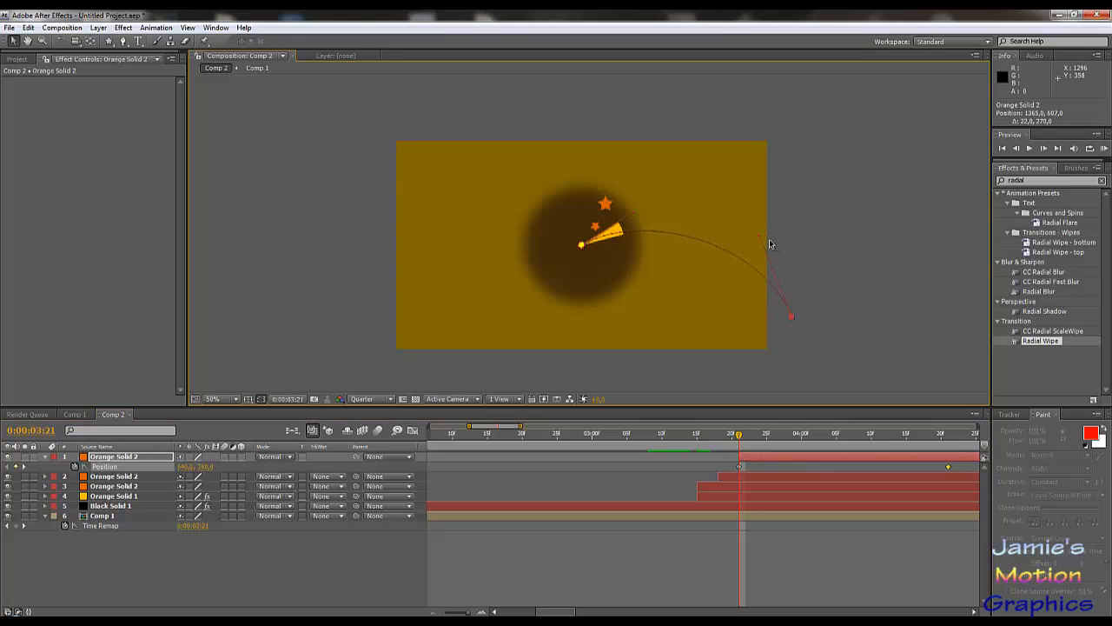
drag(763, 239, 767, 228)
- At 0:00:03:26, show the second star layer's Position and move its 0:00:04:18 path end point to 1343, 303
drag(738, 436, 772, 436)
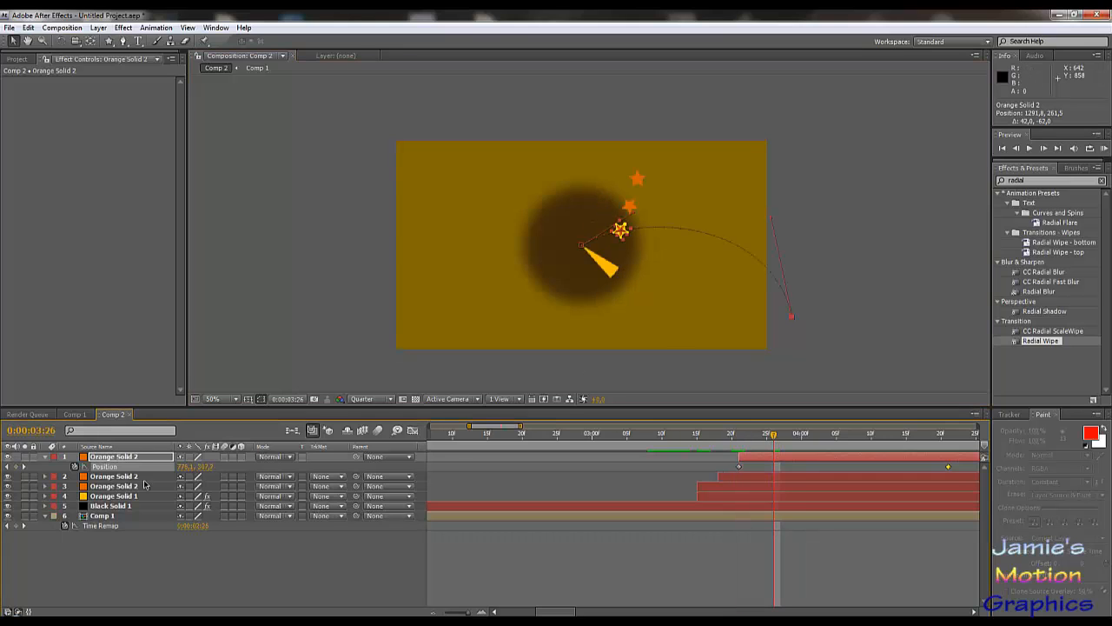
click(112, 478)
key(p)
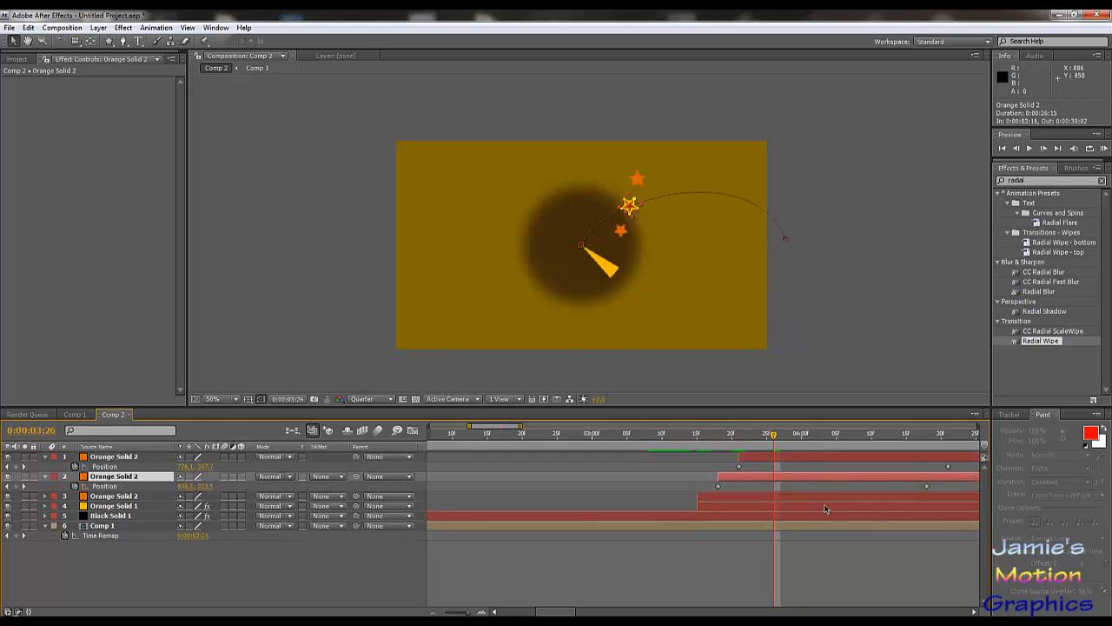
click(926, 487)
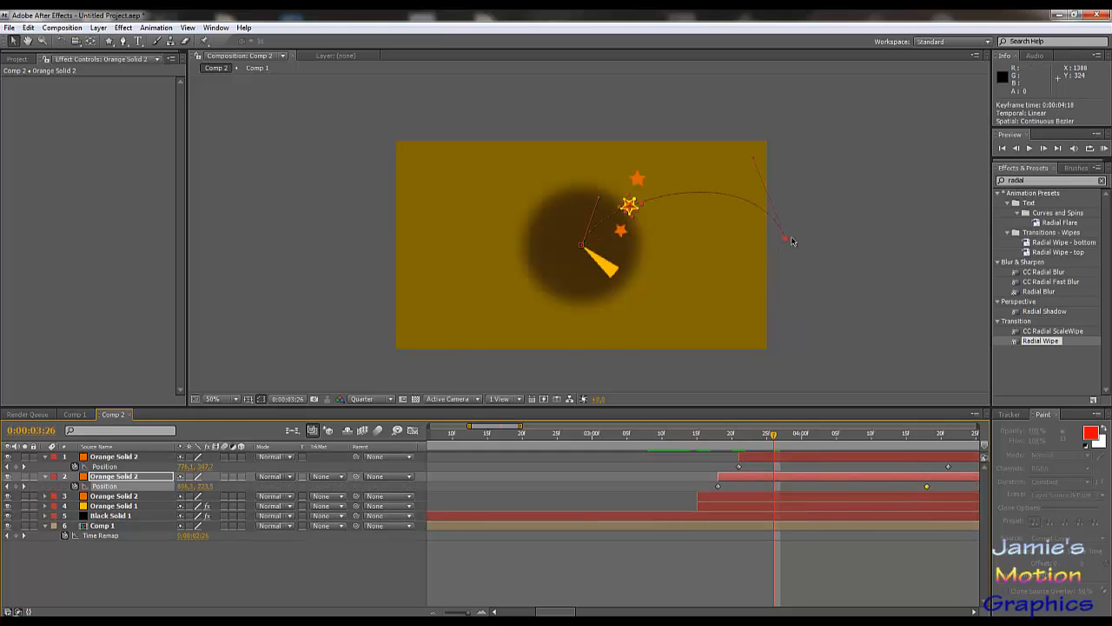
drag(785, 239, 784, 229)
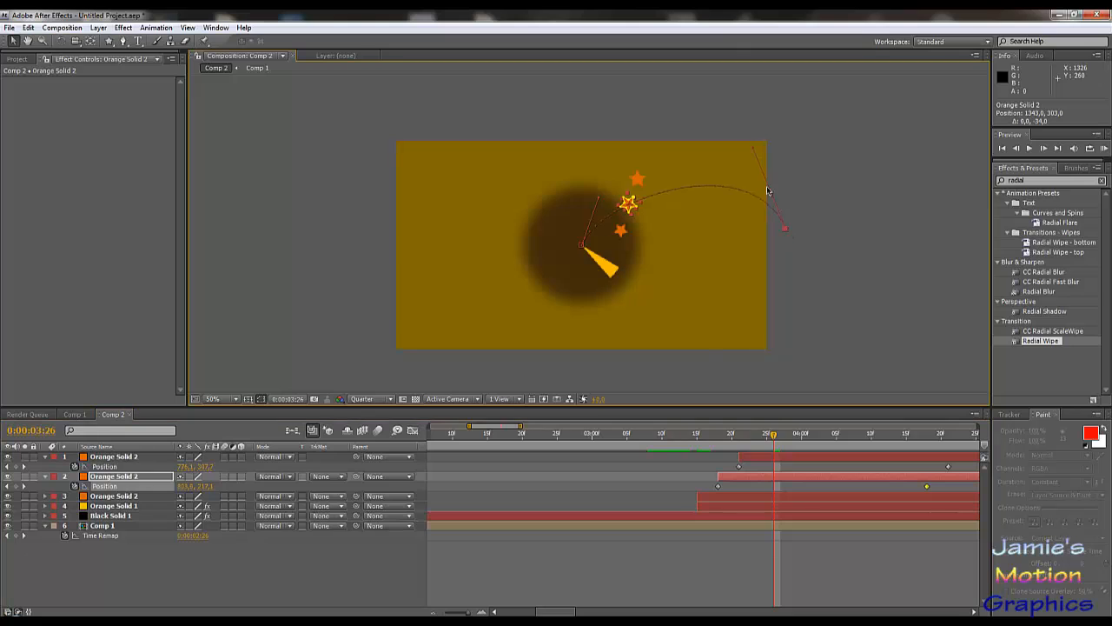
- Lock the Black Solid 1 and Comp 1 layers, and reshape the second star's arc by moving its end handle to about 1152, 78
click(750, 152)
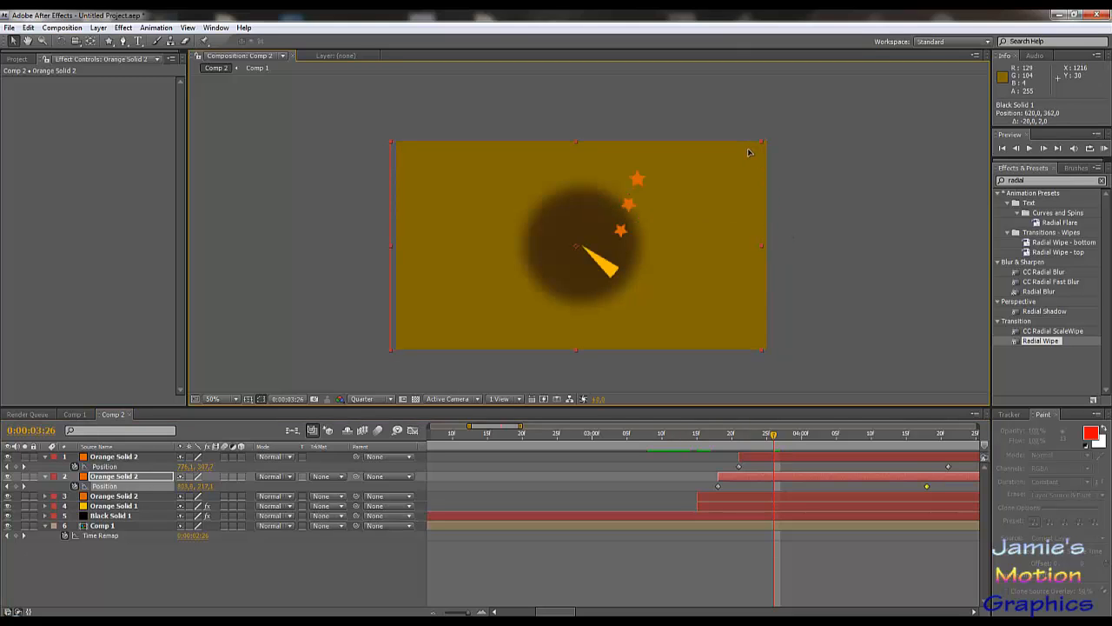
key(ctrl+z)
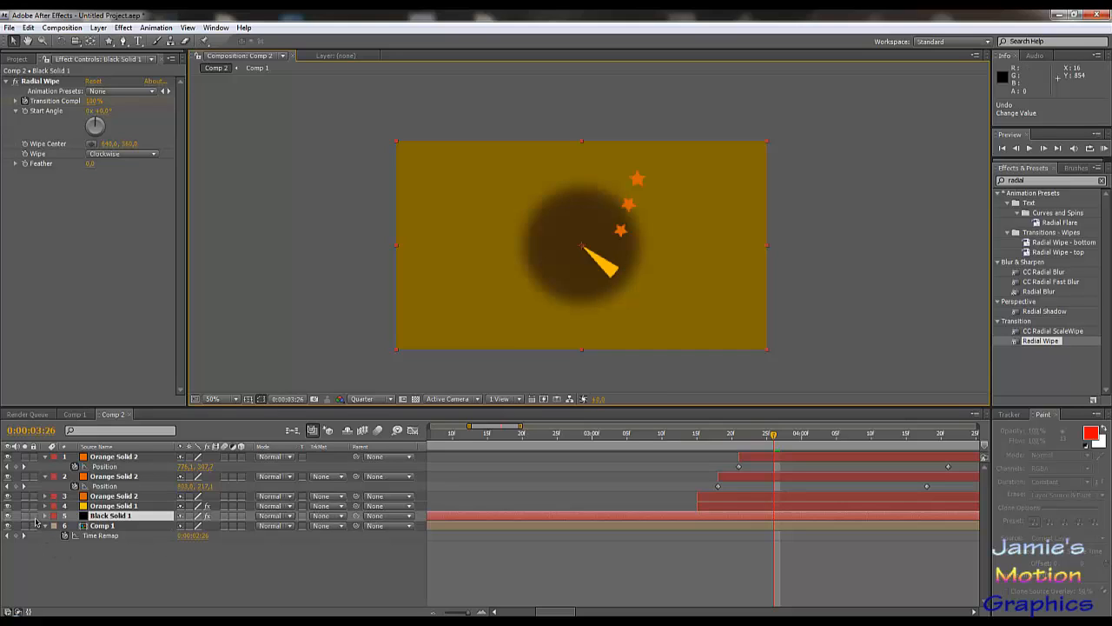
click(34, 518)
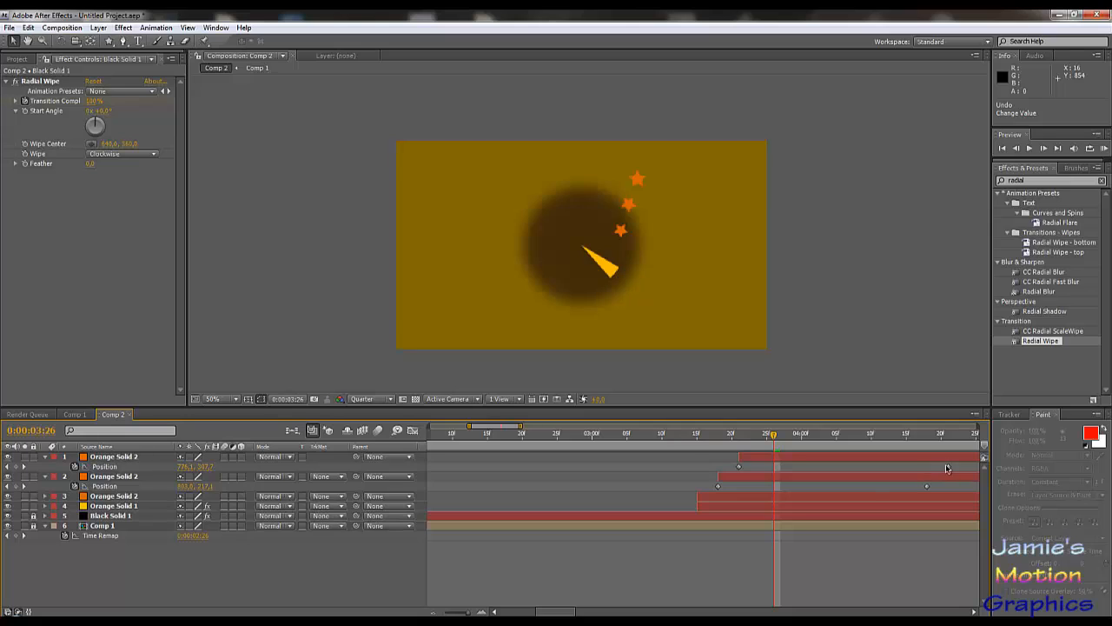
click(927, 487)
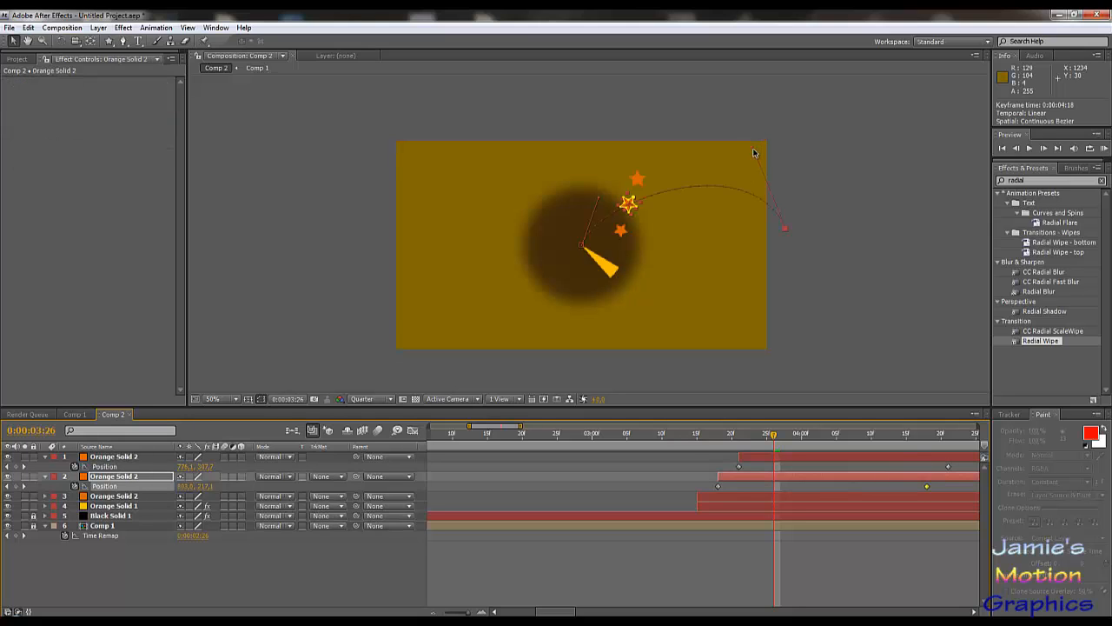
drag(754, 151, 730, 166)
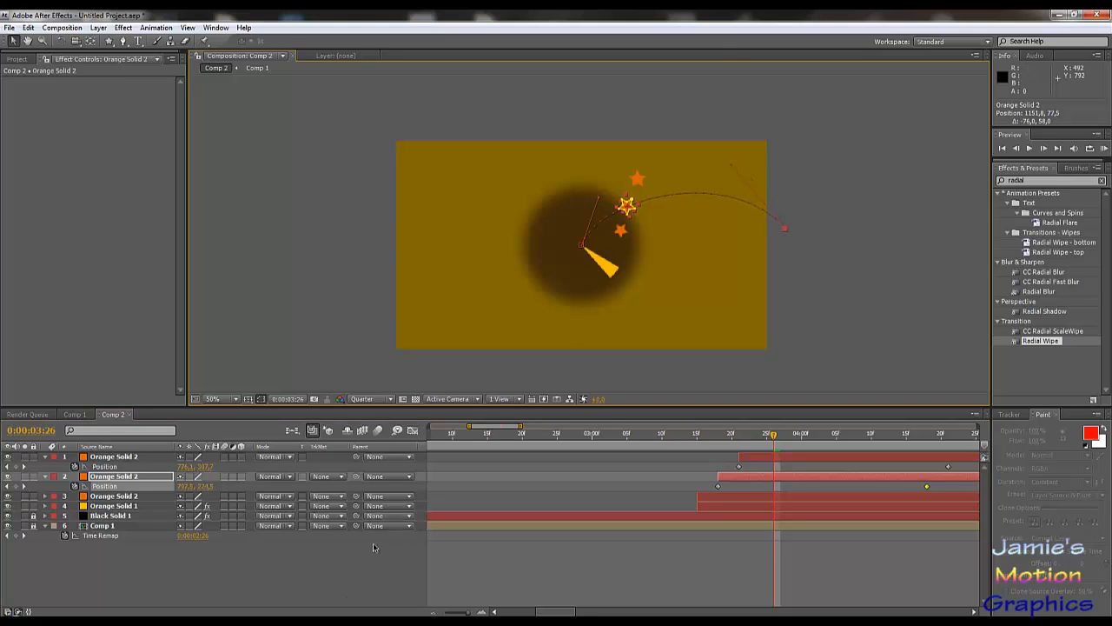
- Duplicate the uppermost star layer, start the copy at 0:00:03:24, and show the copy's Position
click(756, 464)
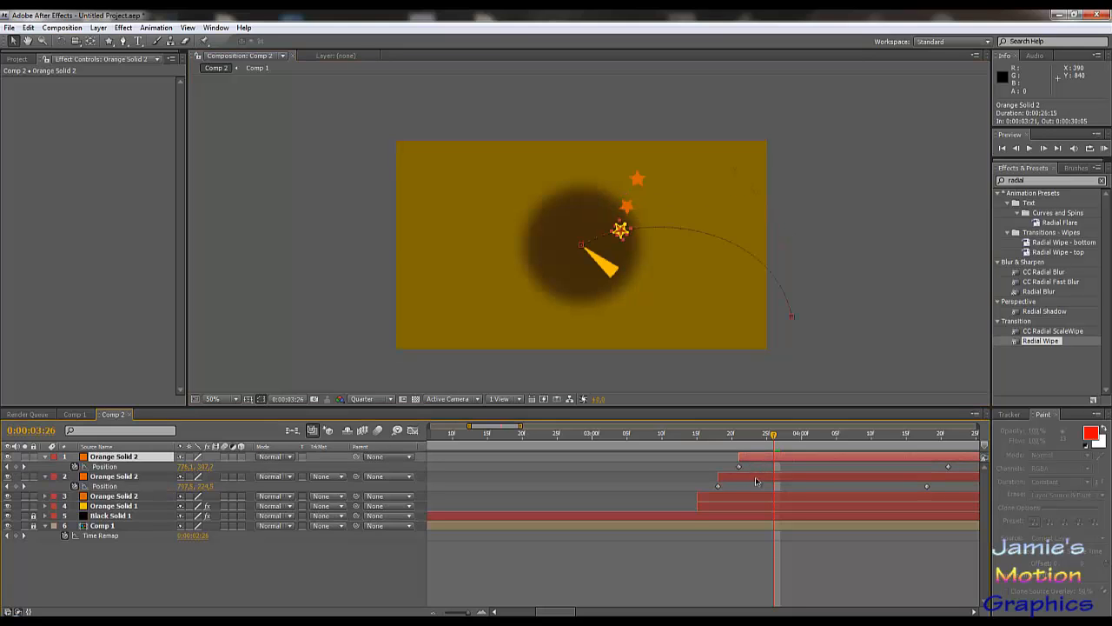
key(ctrl+d)
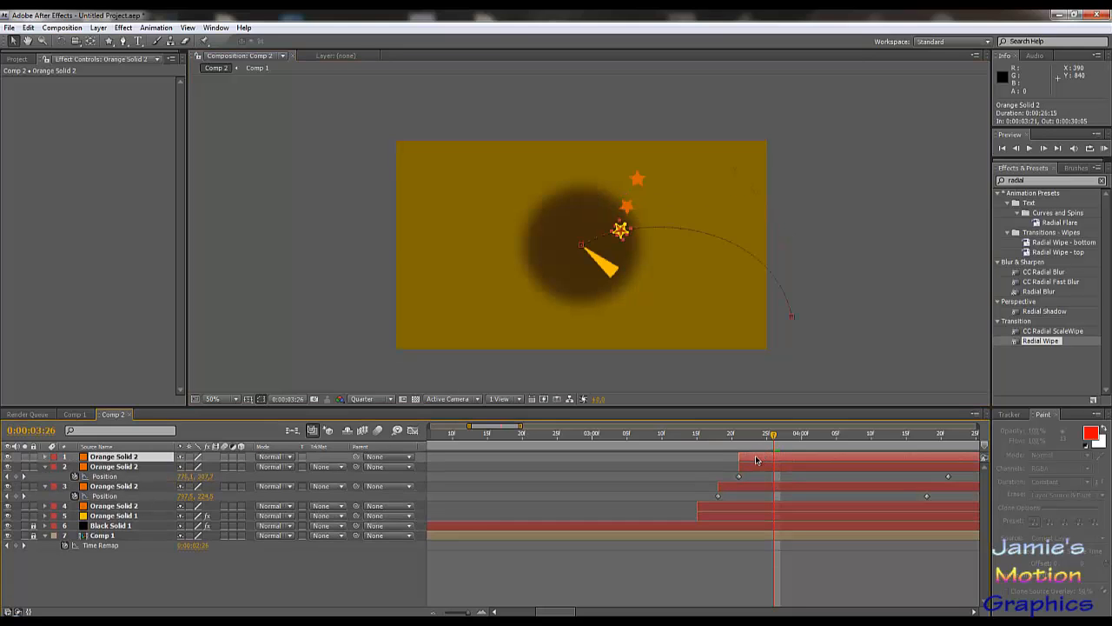
drag(756, 460, 761, 439)
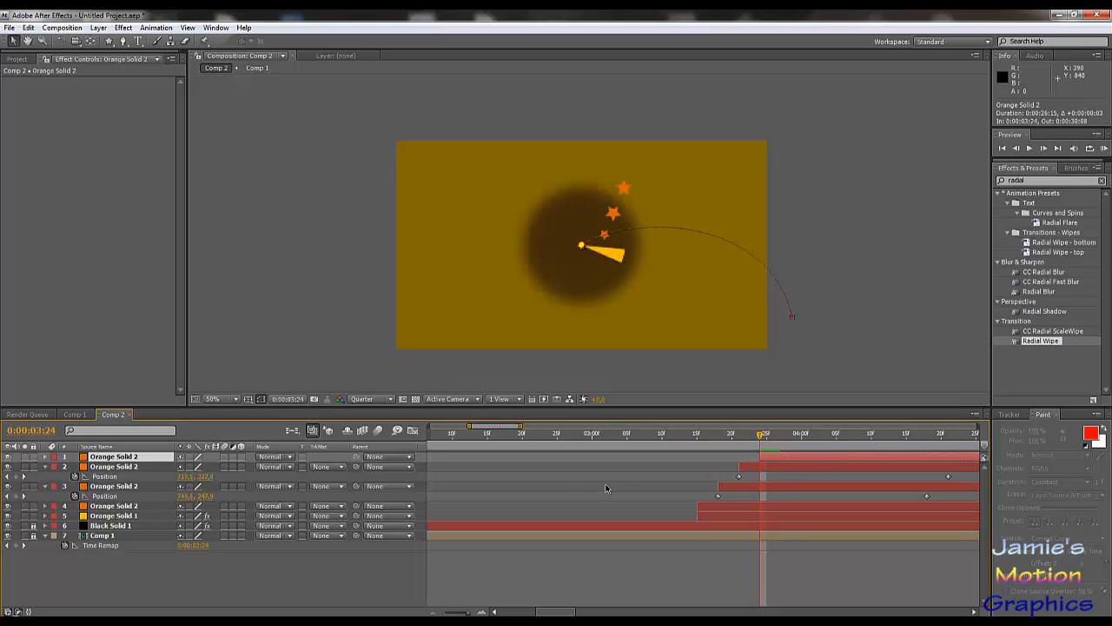
key(alt+shift+p)
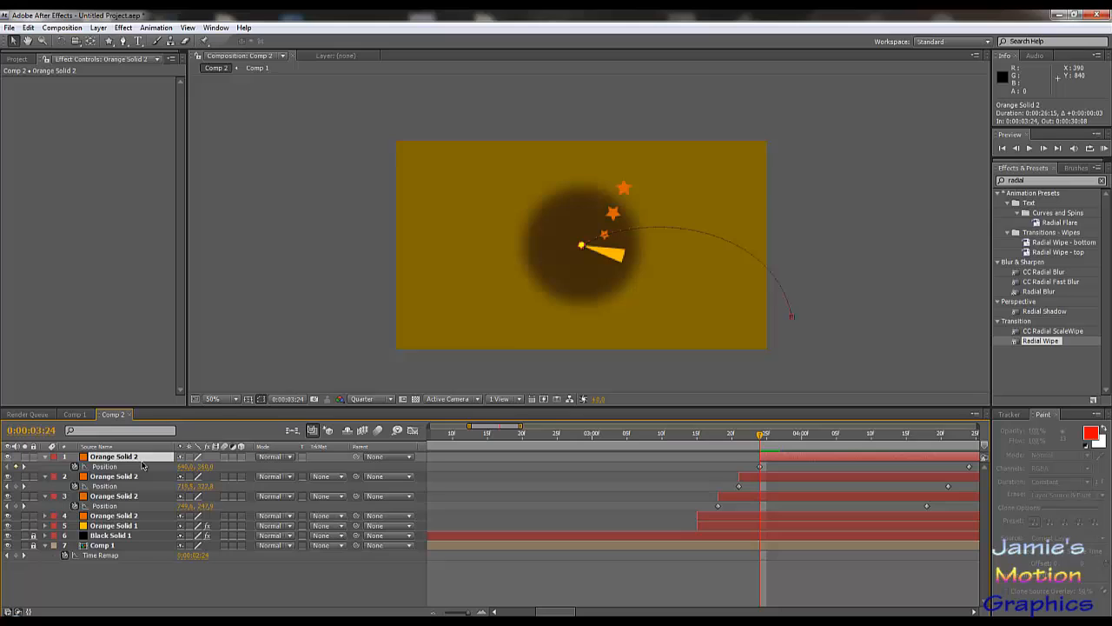
- Reshape the copy's motion path with its start handle at about 850, 377 and its end point at 1139, 823, rounding the arc's end
click(760, 467)
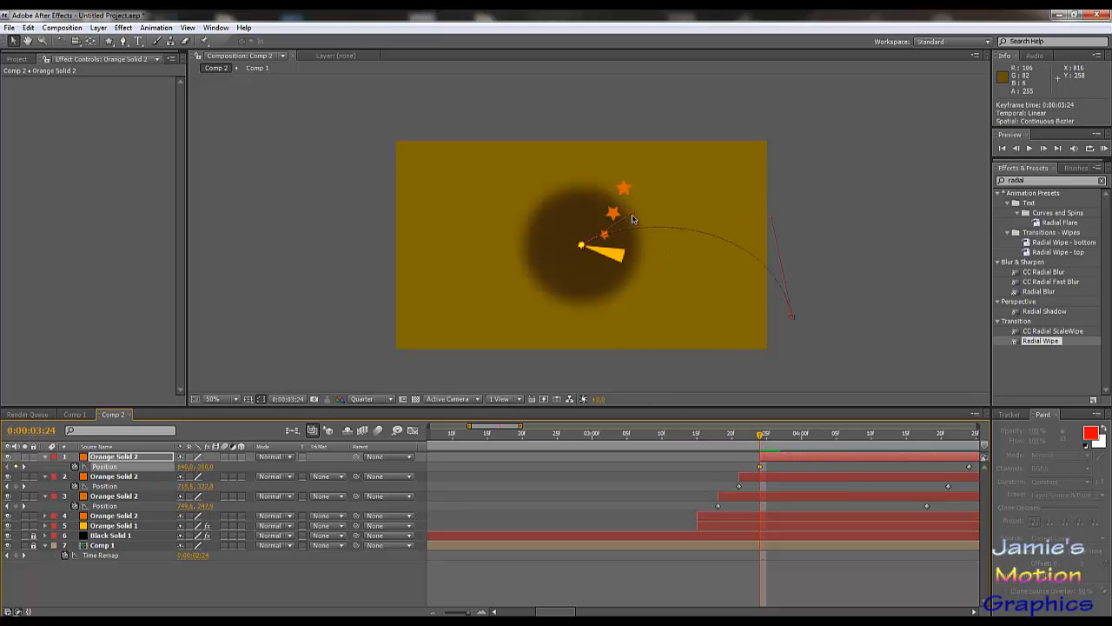
drag(632, 212, 643, 254)
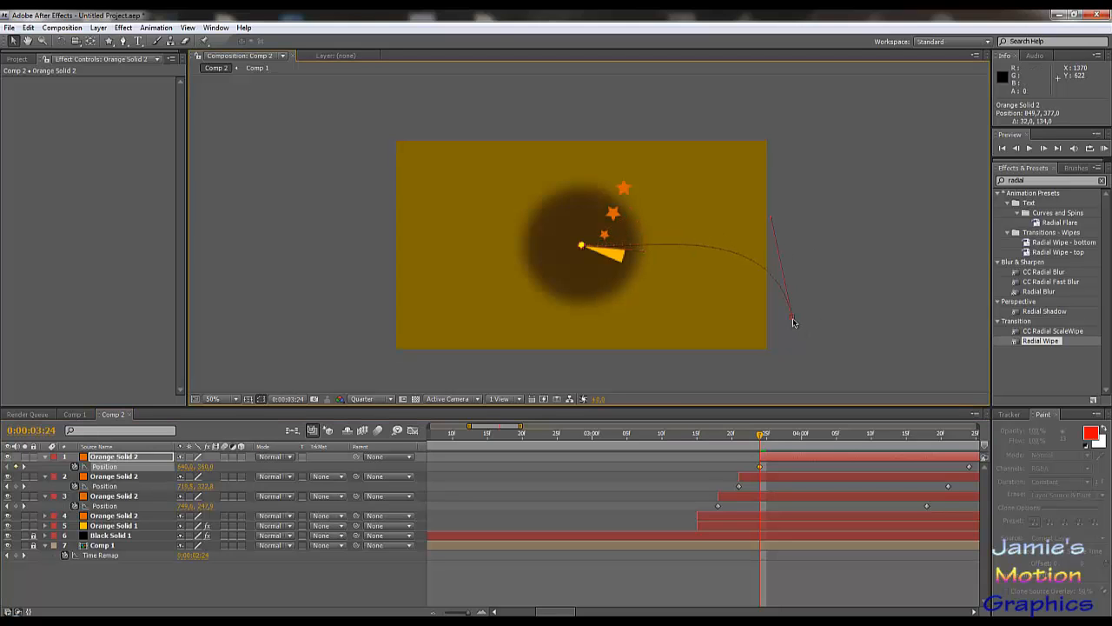
drag(793, 323, 729, 374)
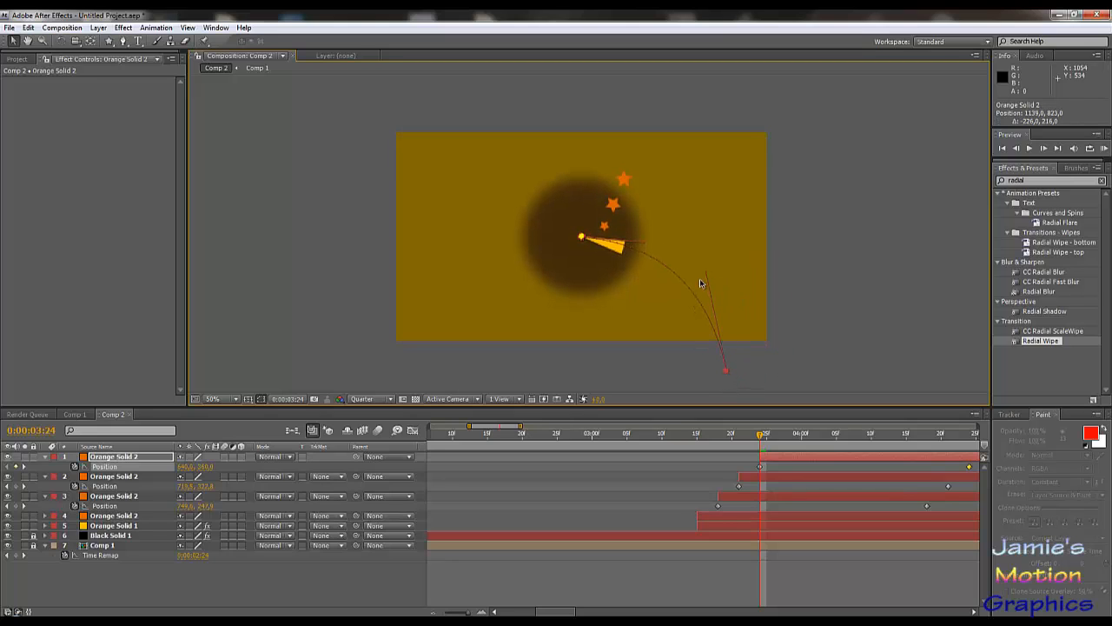
drag(700, 281, 733, 276)
- Duplicate the newest star layer, start the copy at 0:00:03:27, and show only the copy's Position
key(ctrl+d)
mouse_move(779, 459)
mouse_down()
mouse_move(796, 460)
mouse_move(781, 440)
mouse_up()
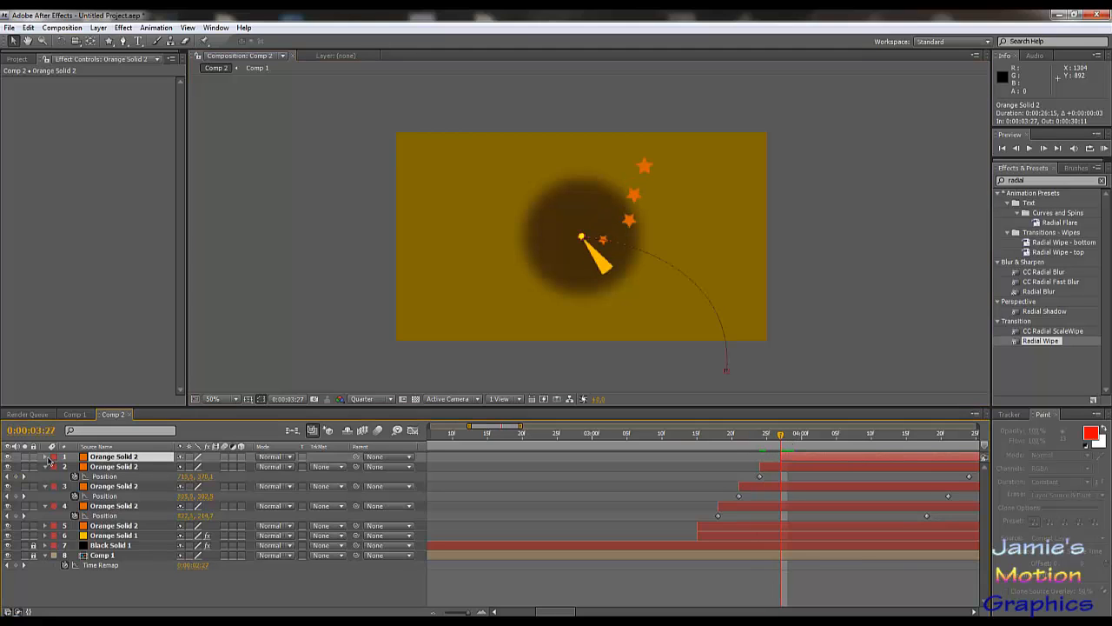
click(45, 458)
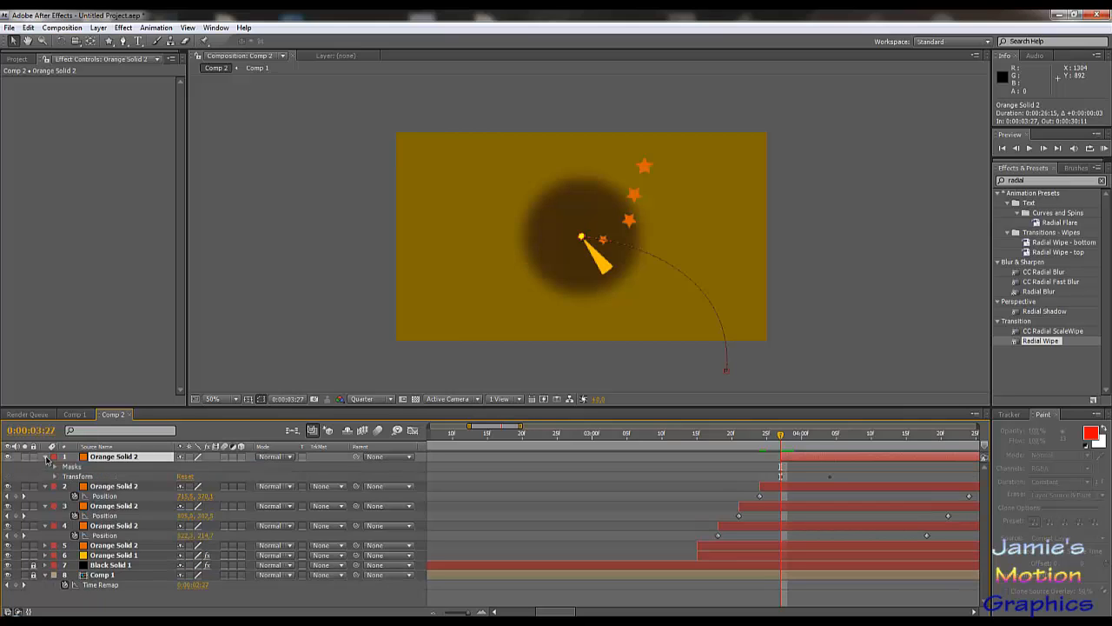
click(45, 457)
key(p)
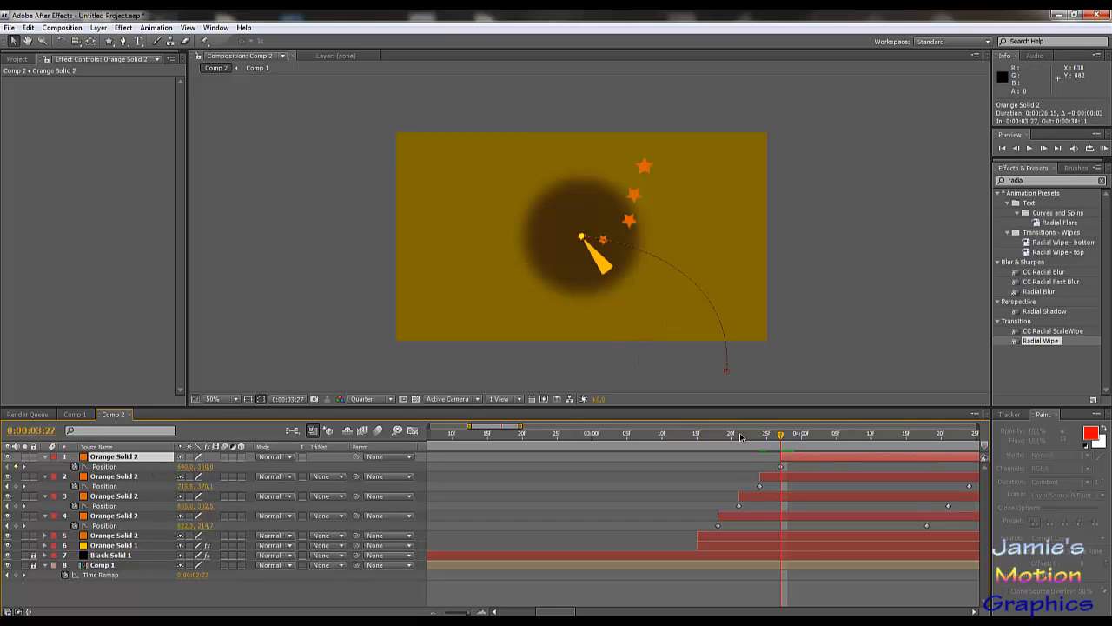
- Aim the newest star's path along the wedge with its start handle at about 788, 491, and curve it down to an end point at about 637, 745
click(782, 467)
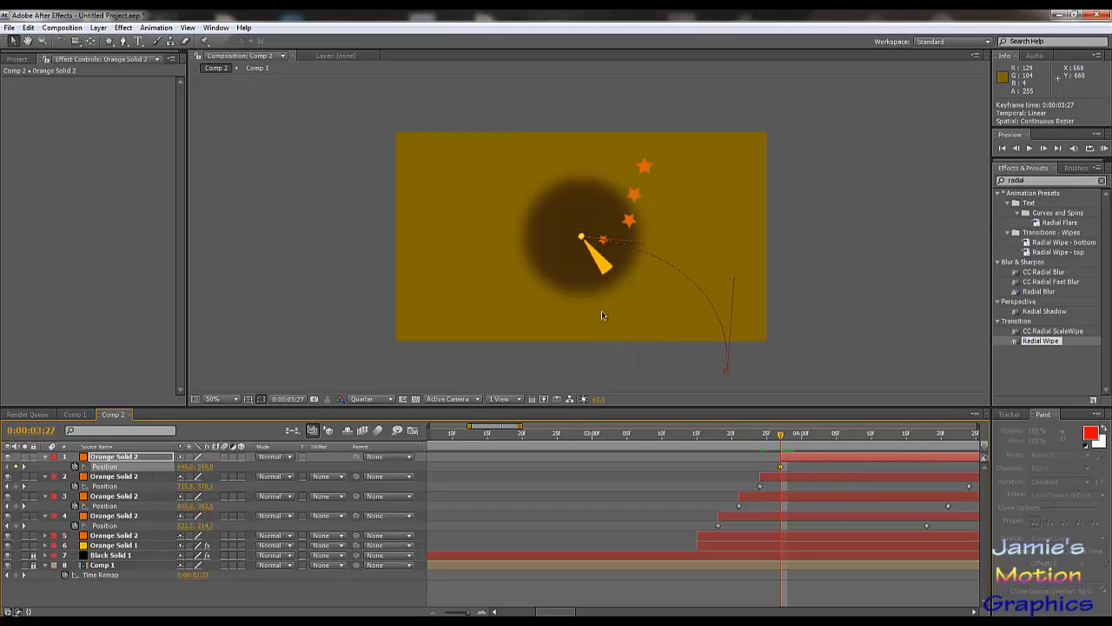
drag(643, 245, 625, 273)
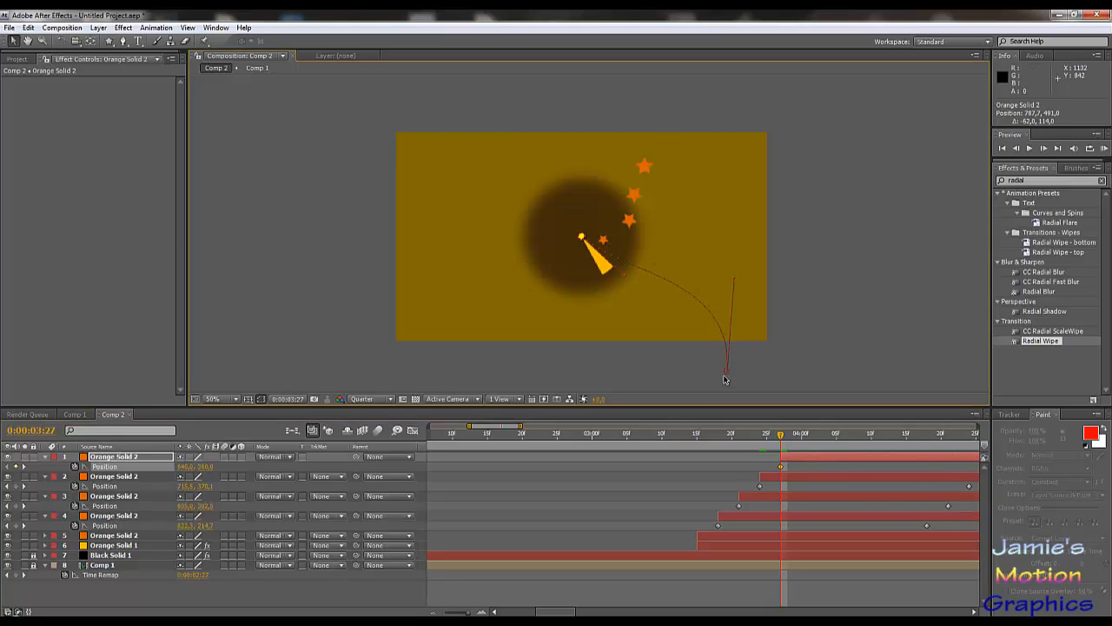
drag(727, 375, 576, 355)
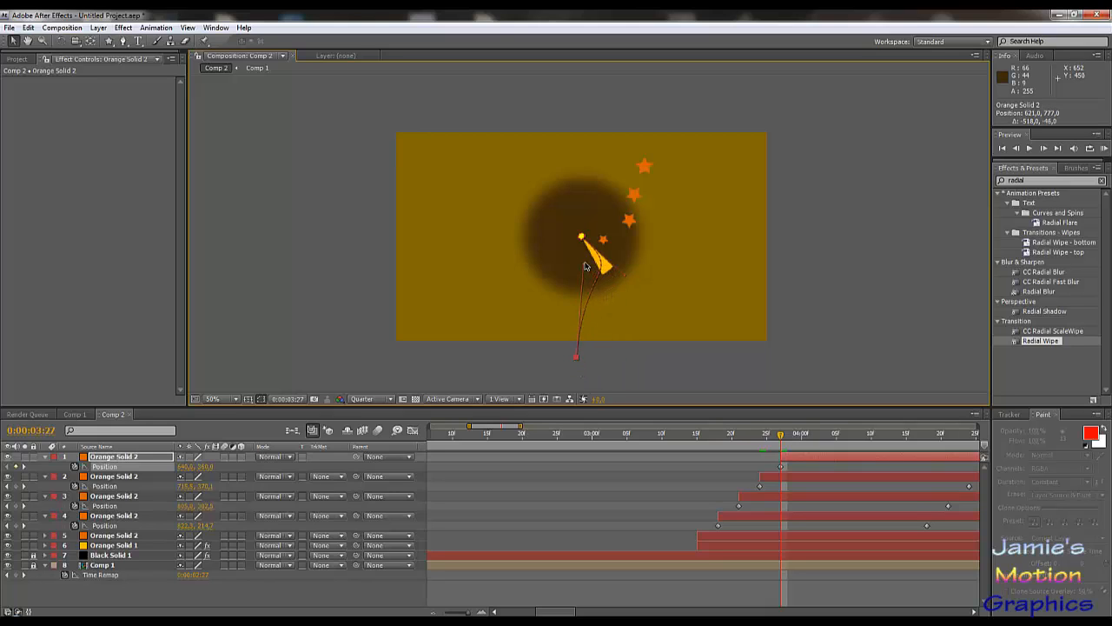
drag(585, 267, 629, 325)
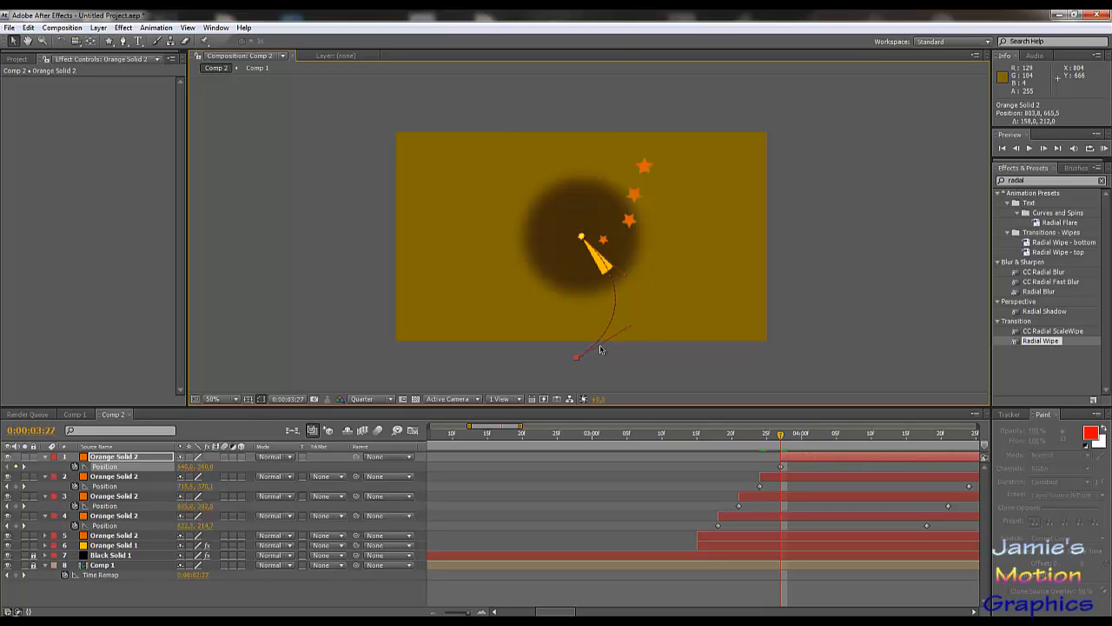
drag(579, 356, 583, 351)
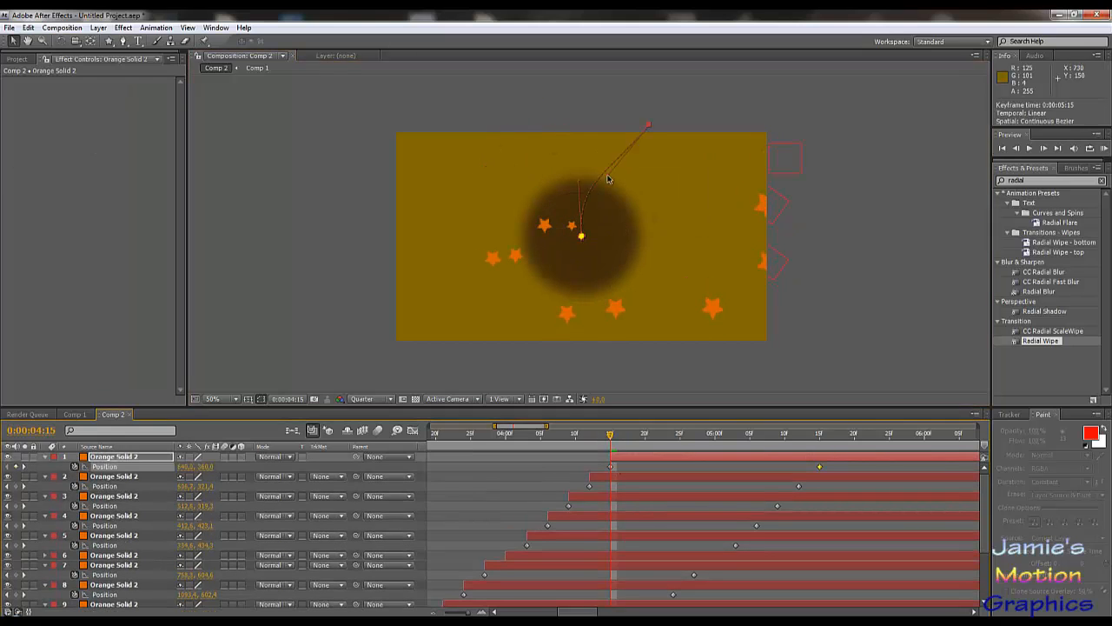
- Using the star spacing at 0:00:04:10, move star layer 10's path end point to 1431, 381 and layer 9's to 1341, 675
scroll(562, 486, down, 4)
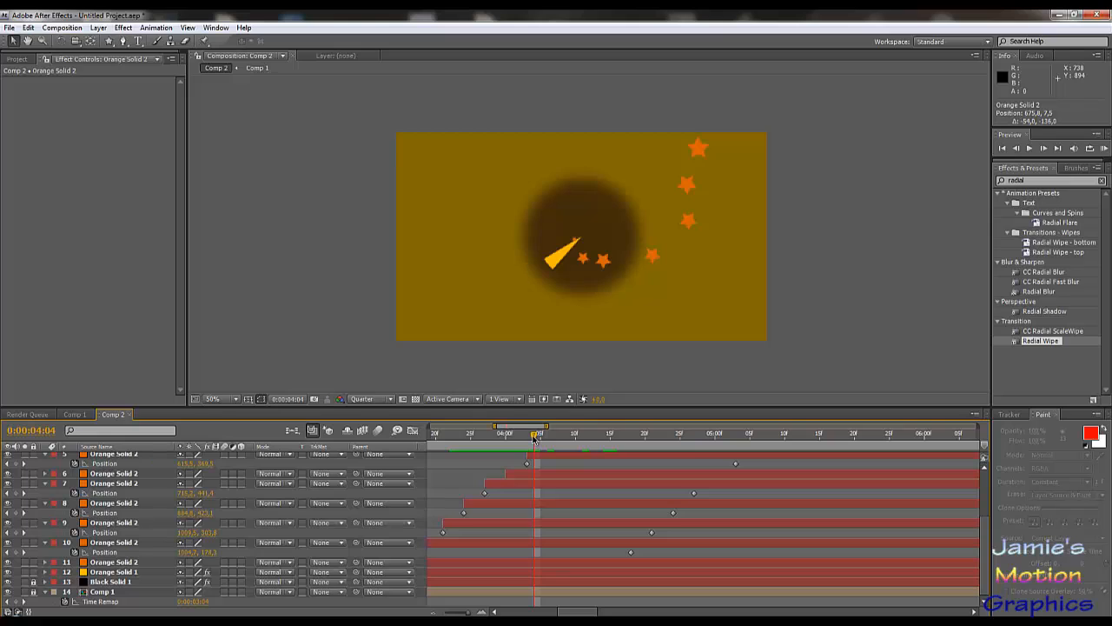
drag(534, 439, 571, 459)
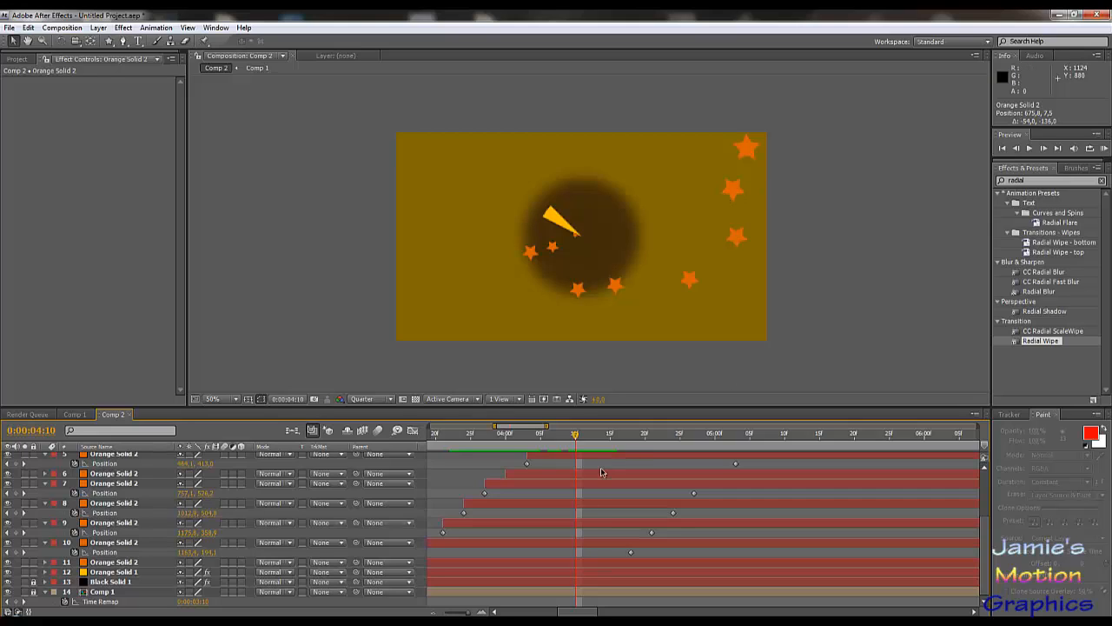
click(733, 191)
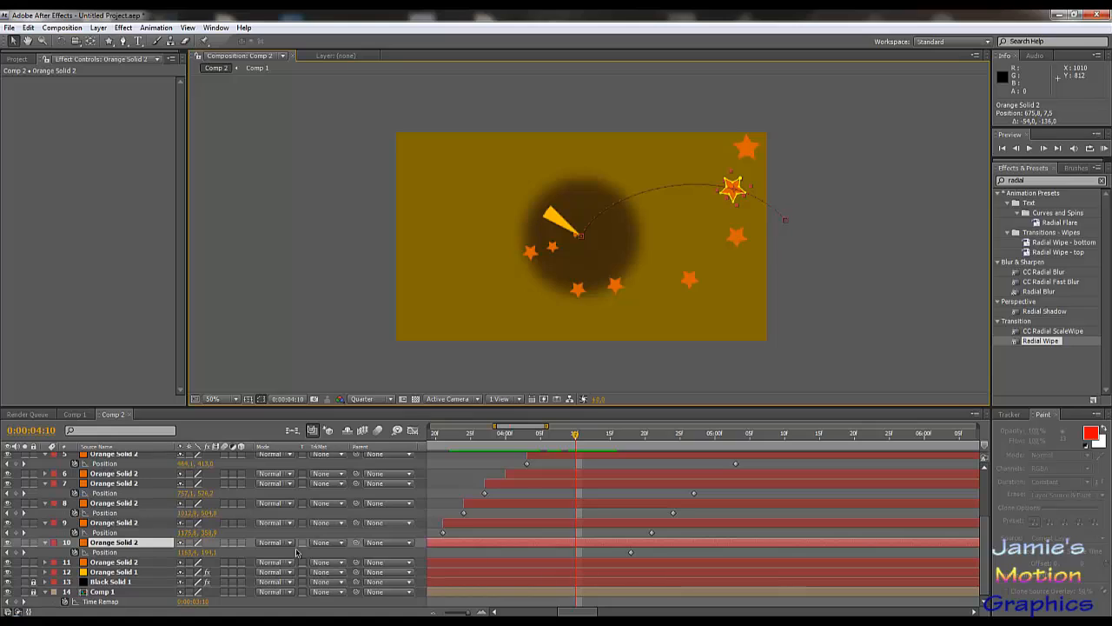
click(652, 533)
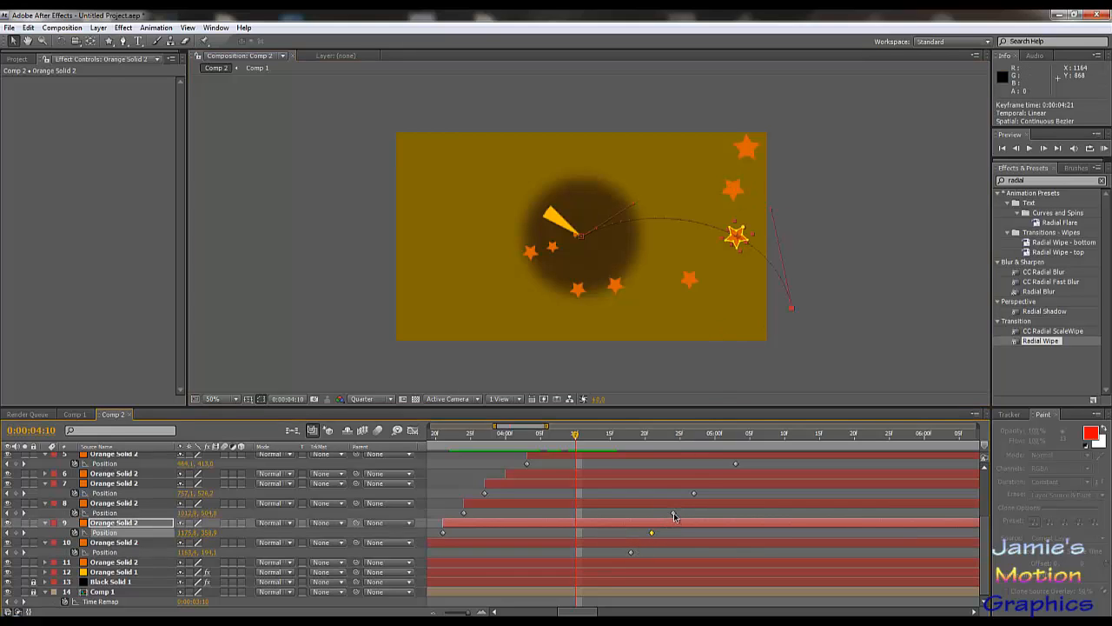
click(631, 553)
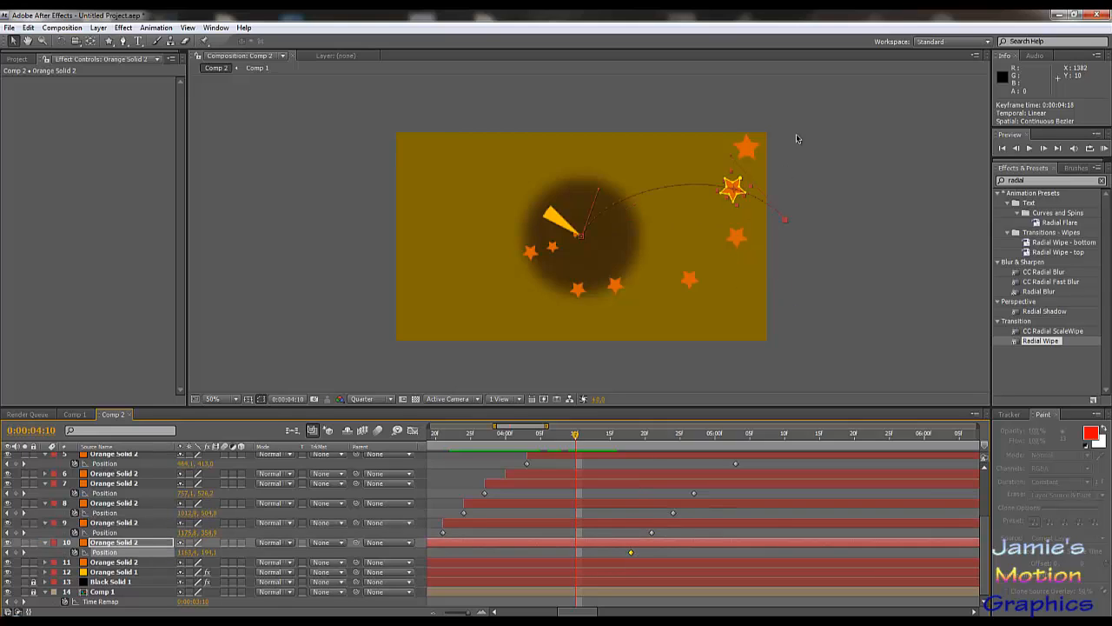
drag(785, 223, 815, 234)
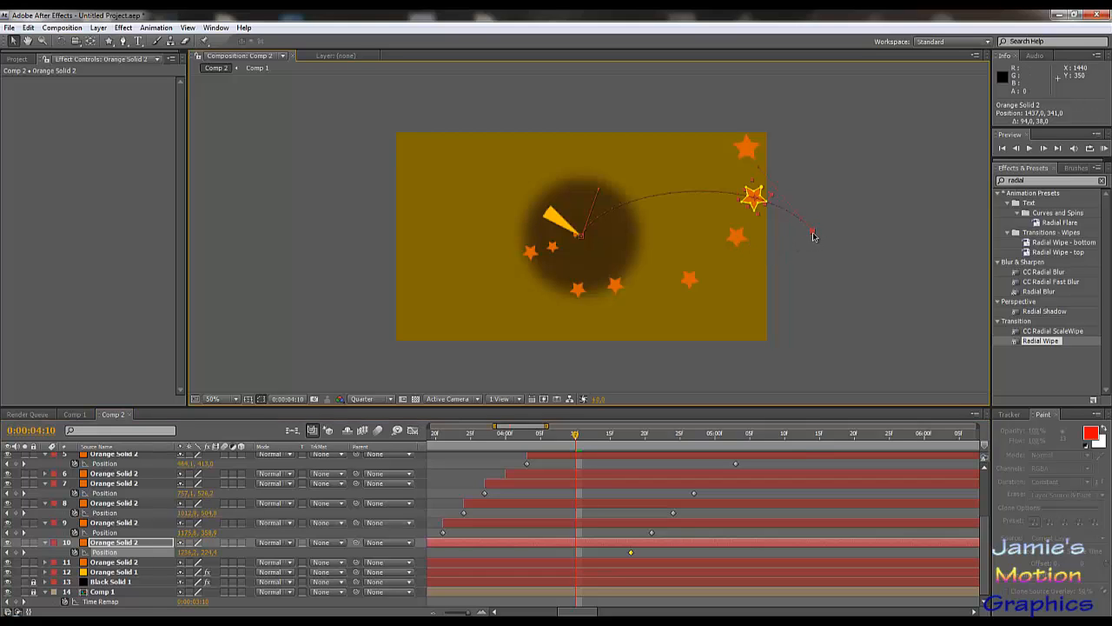
drag(814, 235, 813, 247)
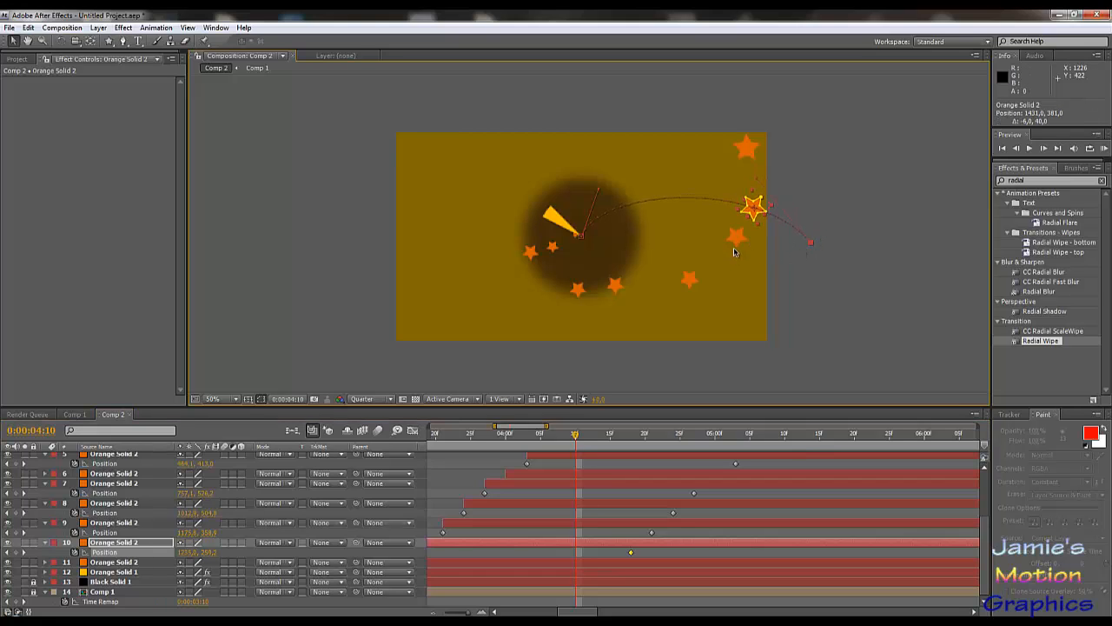
click(651, 533)
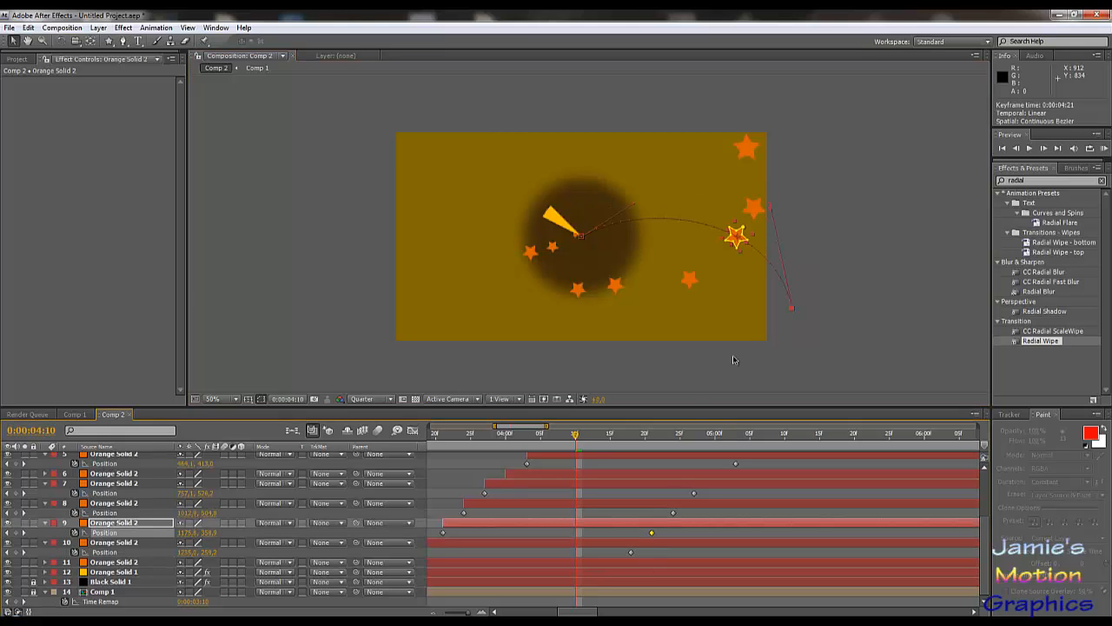
drag(793, 310, 785, 329)
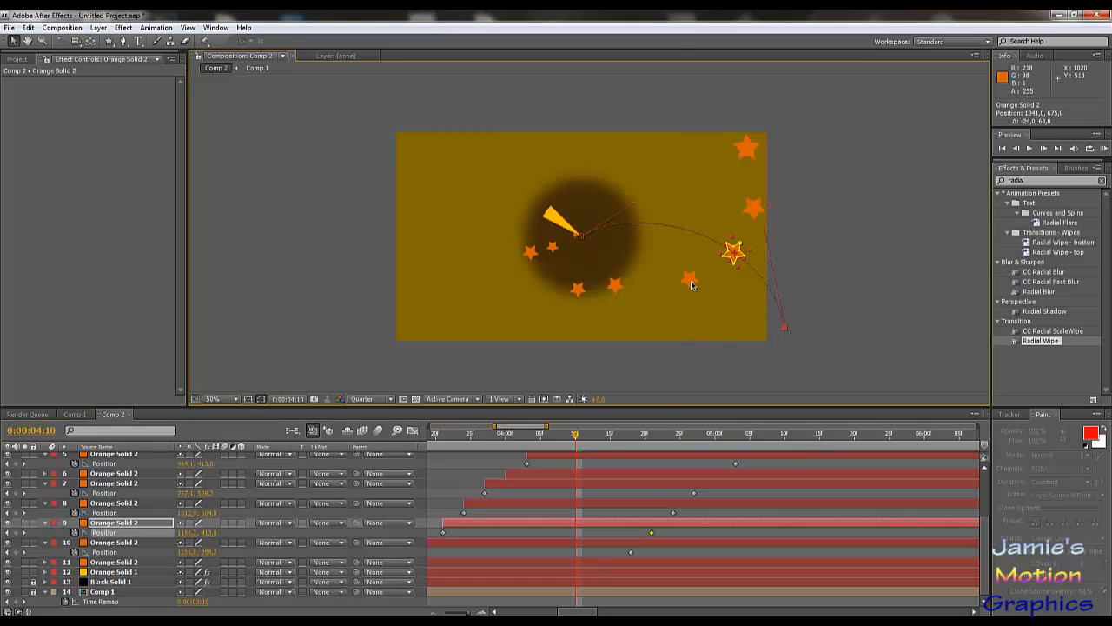
- Using the star spacing at 0:00:04:12, move star layer 7's motion path end point to 811, 863
drag(574, 437, 588, 437)
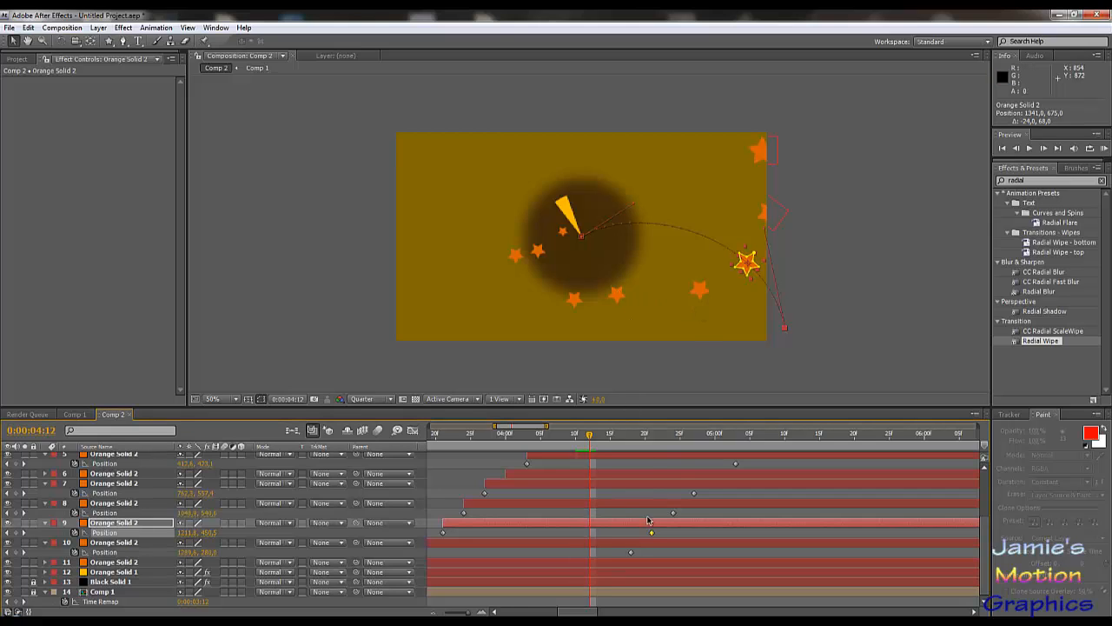
click(693, 493)
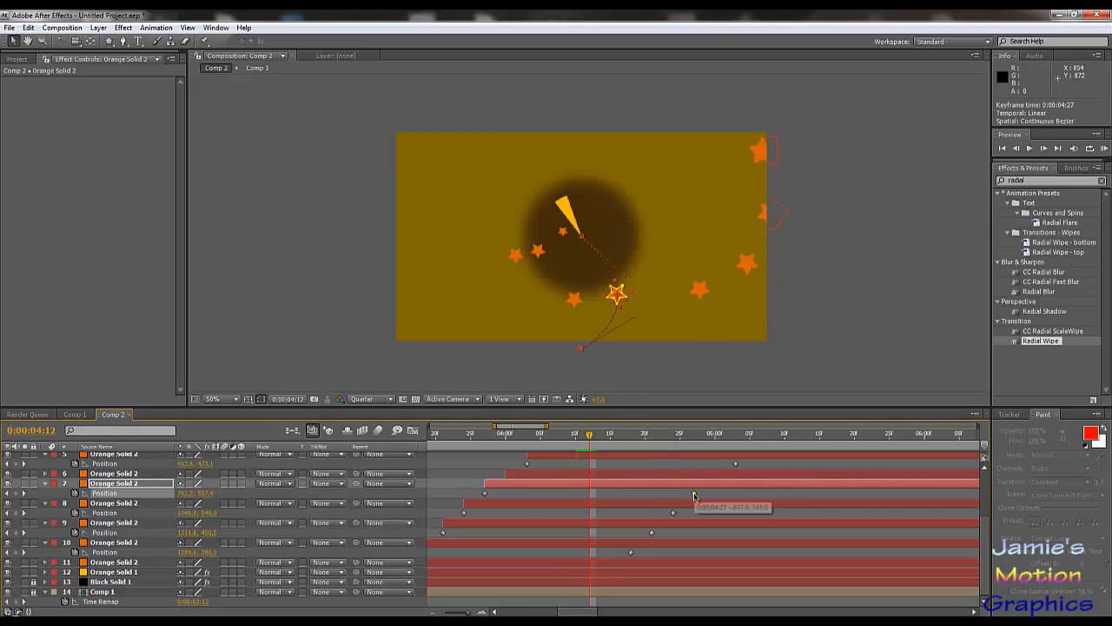
click(584, 351)
drag(582, 350, 633, 385)
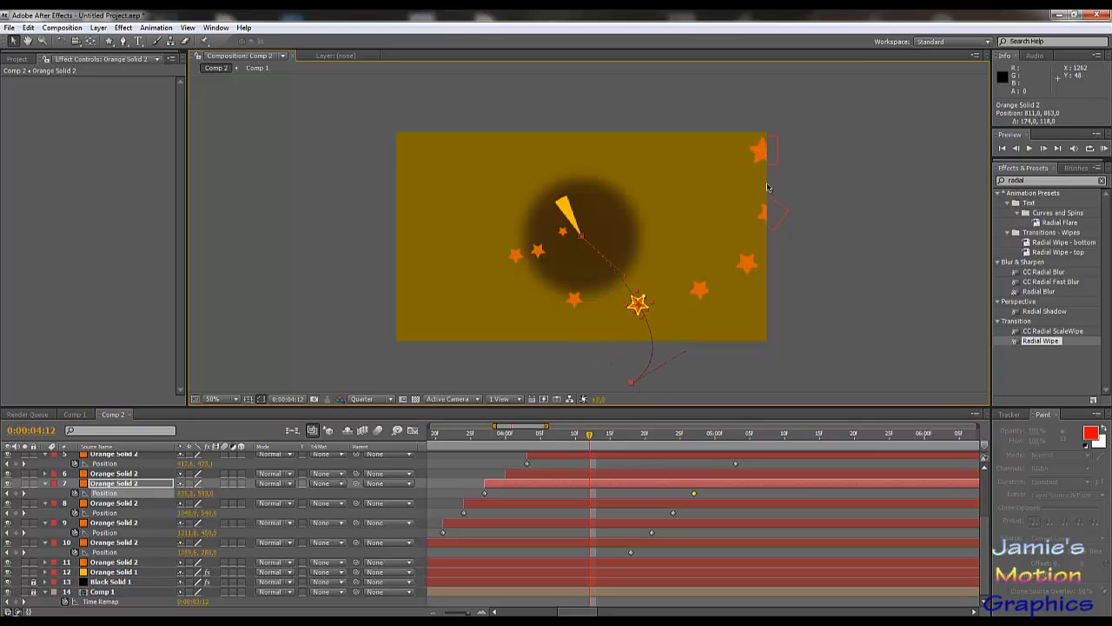
- At 0:00:04:14, show star layer 6's Position and move its motion path end point to 429, 855
click(604, 437)
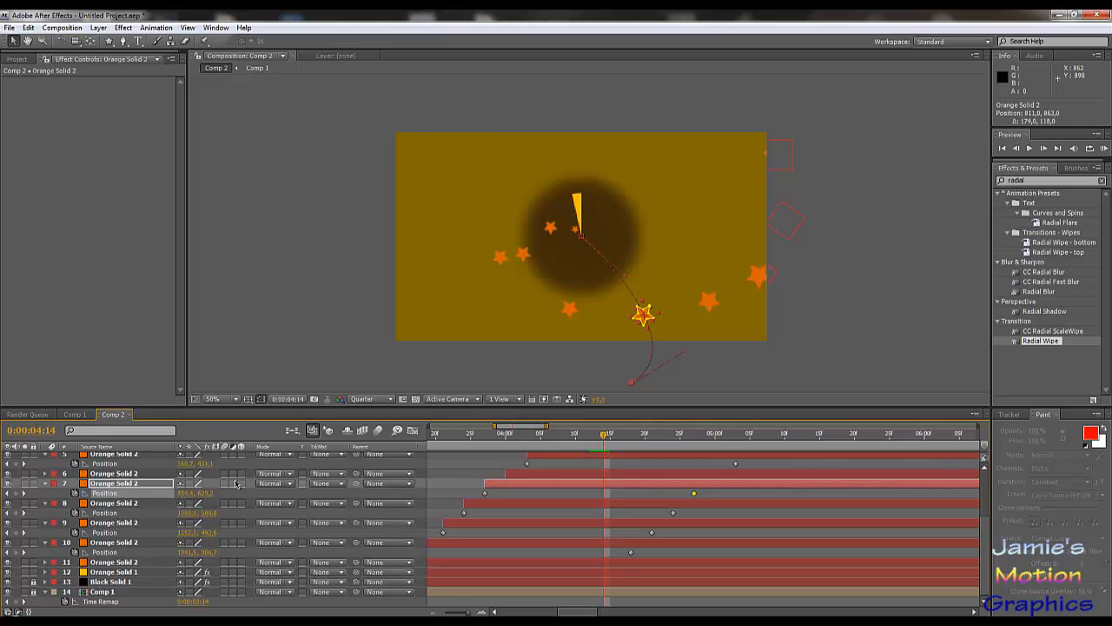
click(147, 474)
key(p)
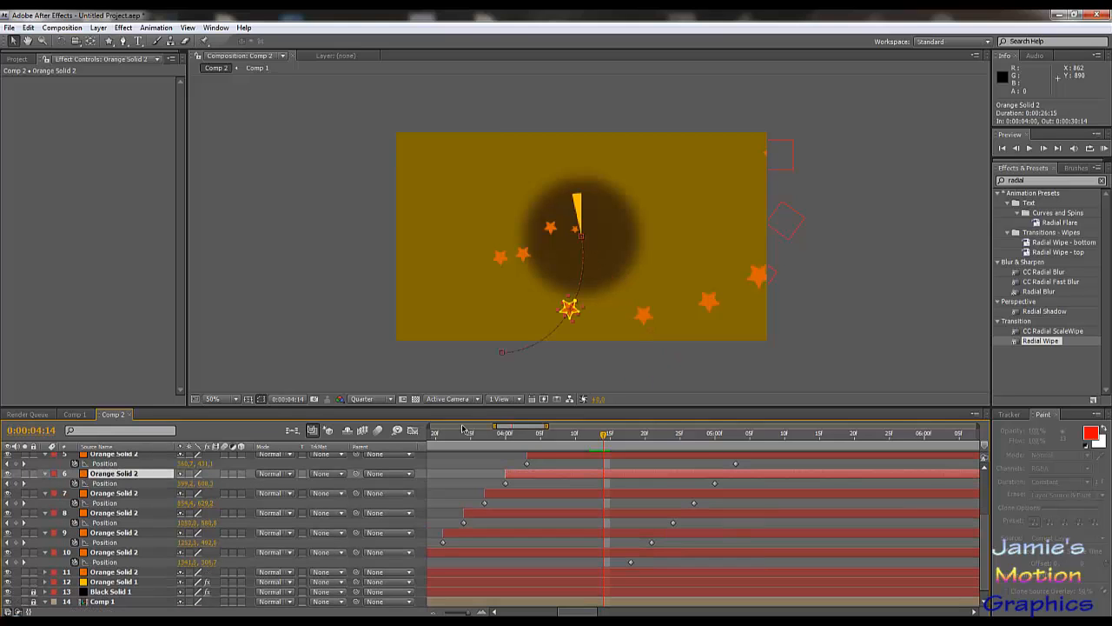
click(715, 484)
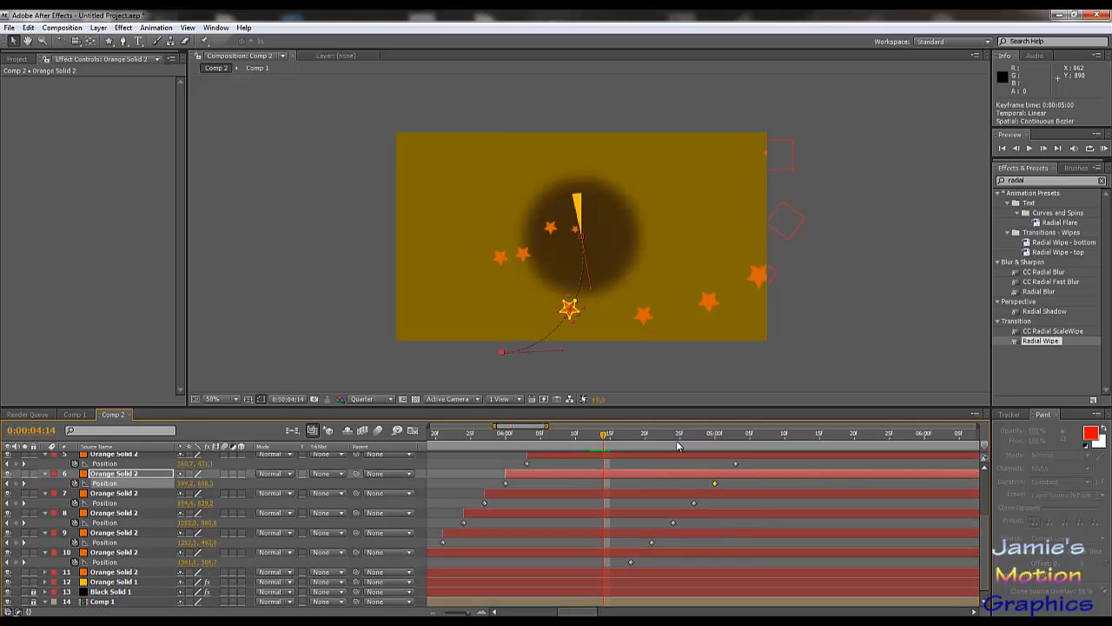
click(504, 354)
drag(504, 353, 520, 381)
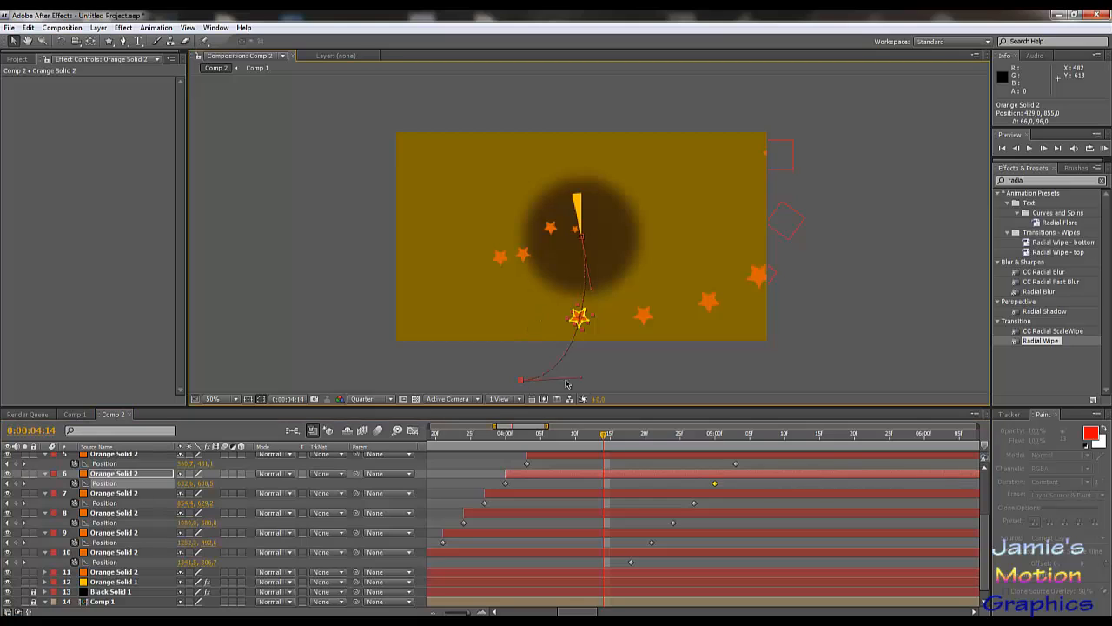
- Move star layer 5's motion path end point to -95, 793 and swing its end handle to about 500, 816
click(735, 465)
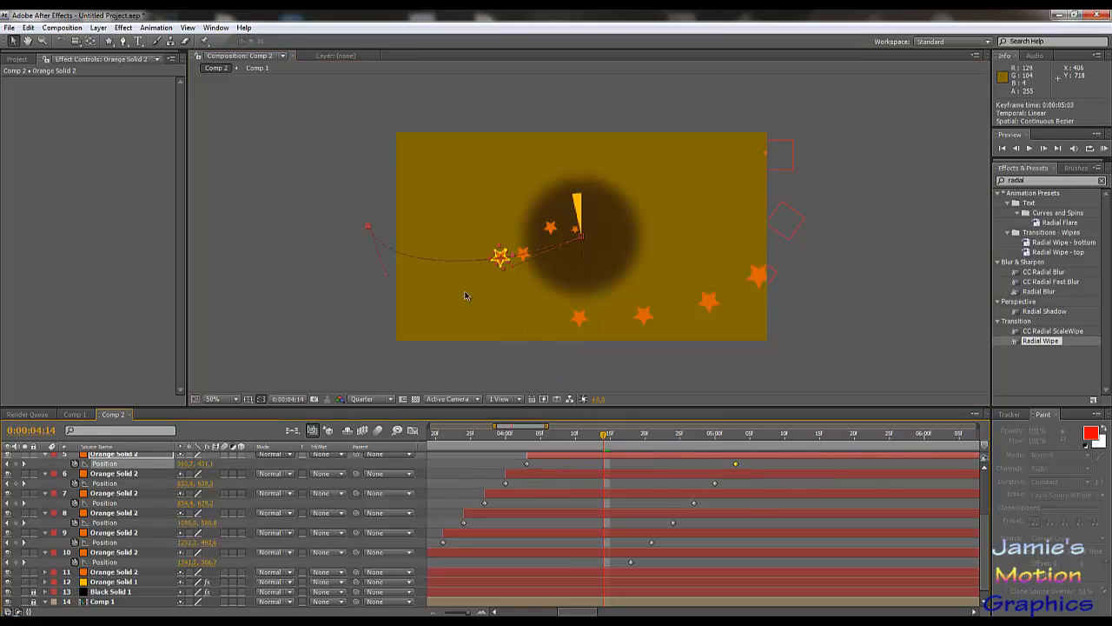
drag(369, 229, 333, 304)
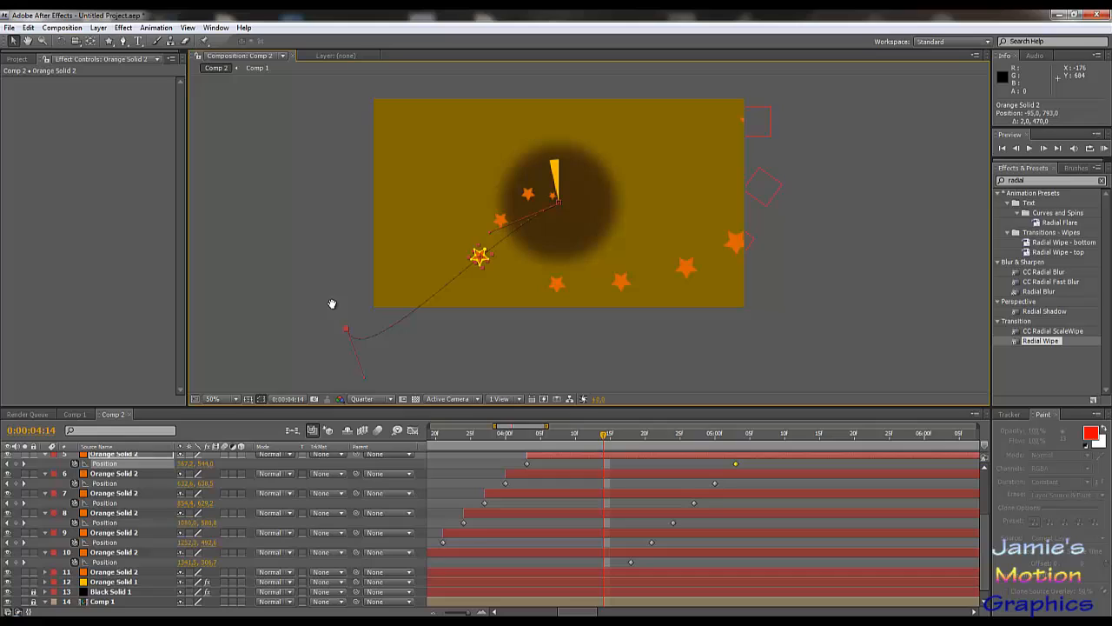
click(373, 381)
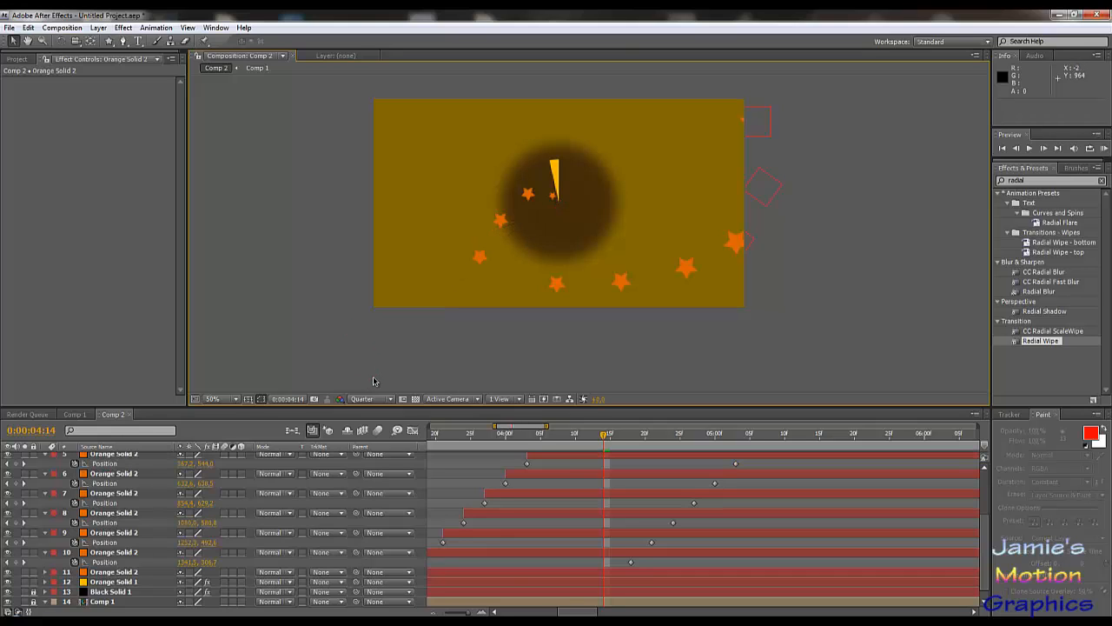
click(480, 255)
drag(349, 331, 520, 338)
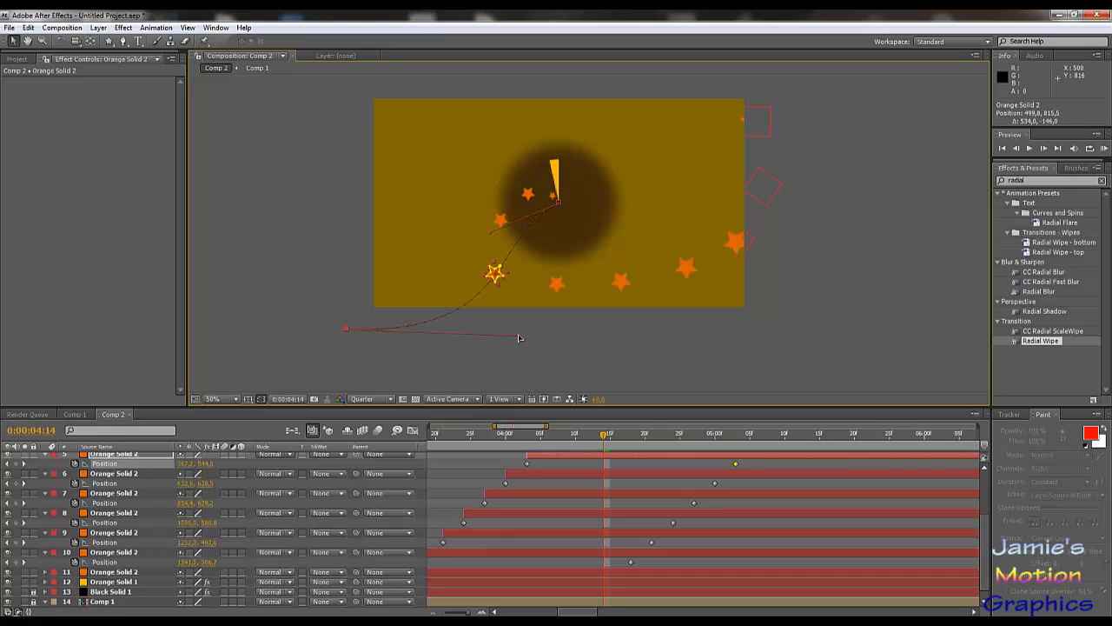
- At 0:00:04:16, reshape star layer 4's motion path with its end point at -85, 569 and its end handle at about 232, 680
click(500, 224)
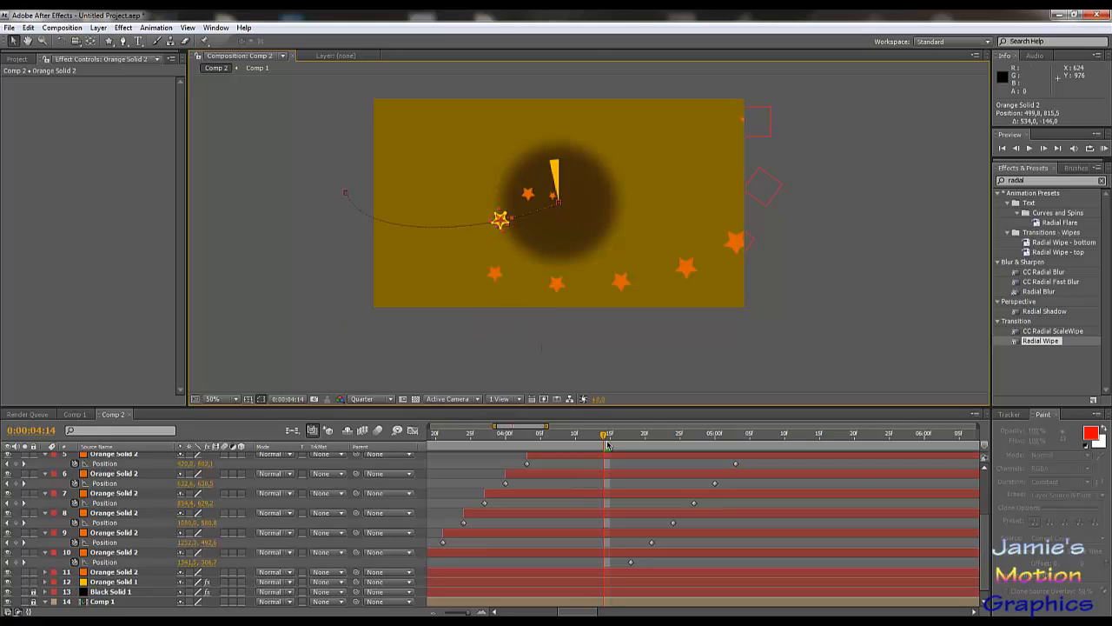
drag(603, 439, 618, 441)
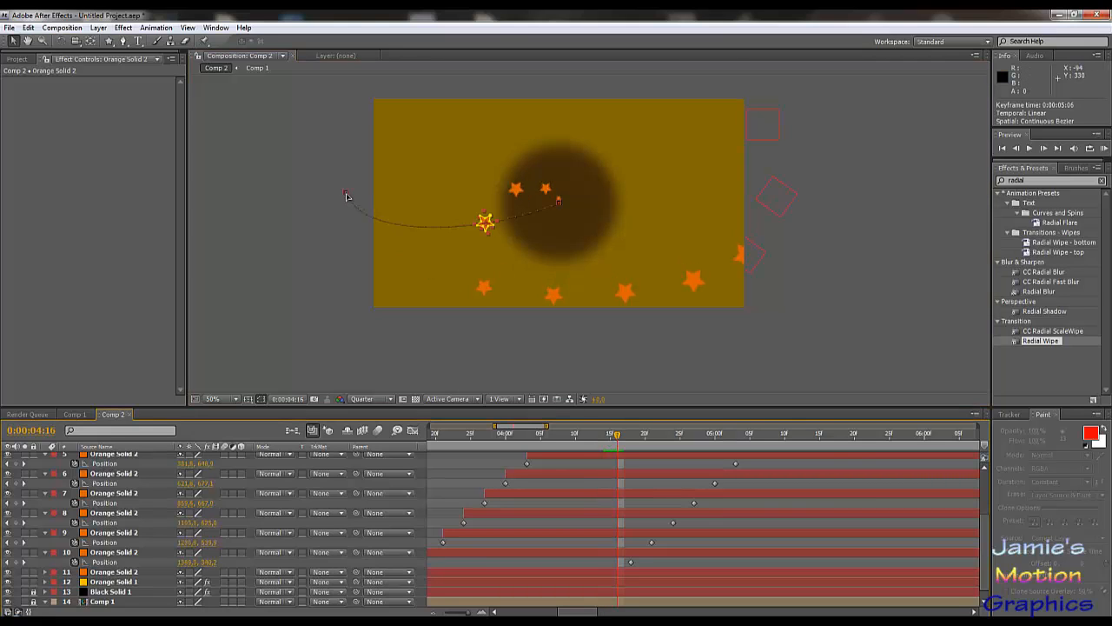
drag(347, 198, 206, 272)
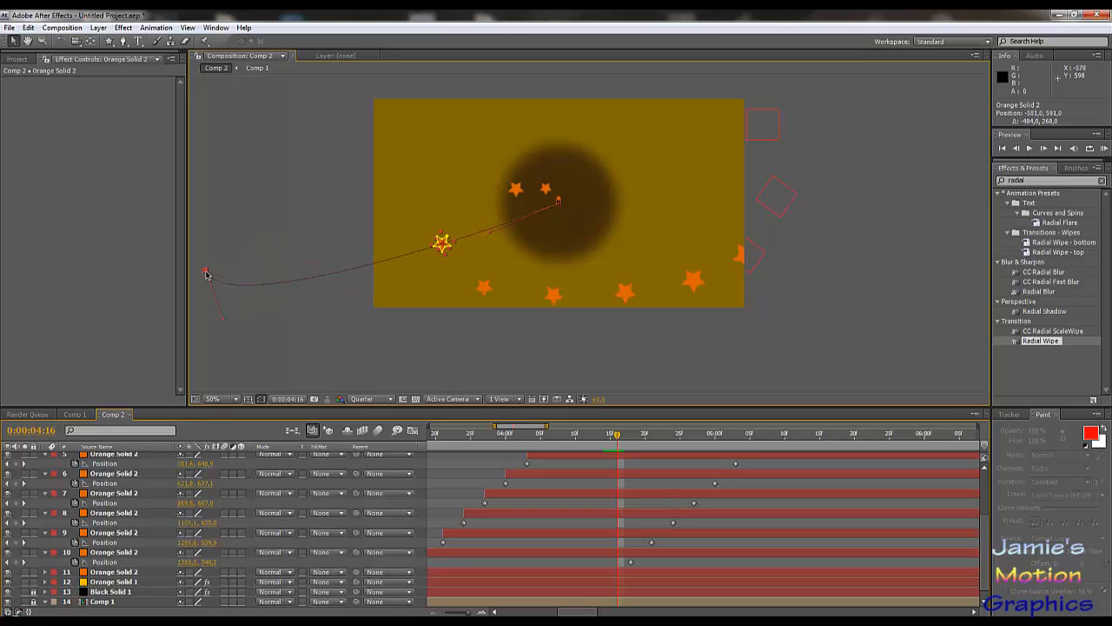
drag(223, 323, 343, 327)
drag(206, 274, 235, 202)
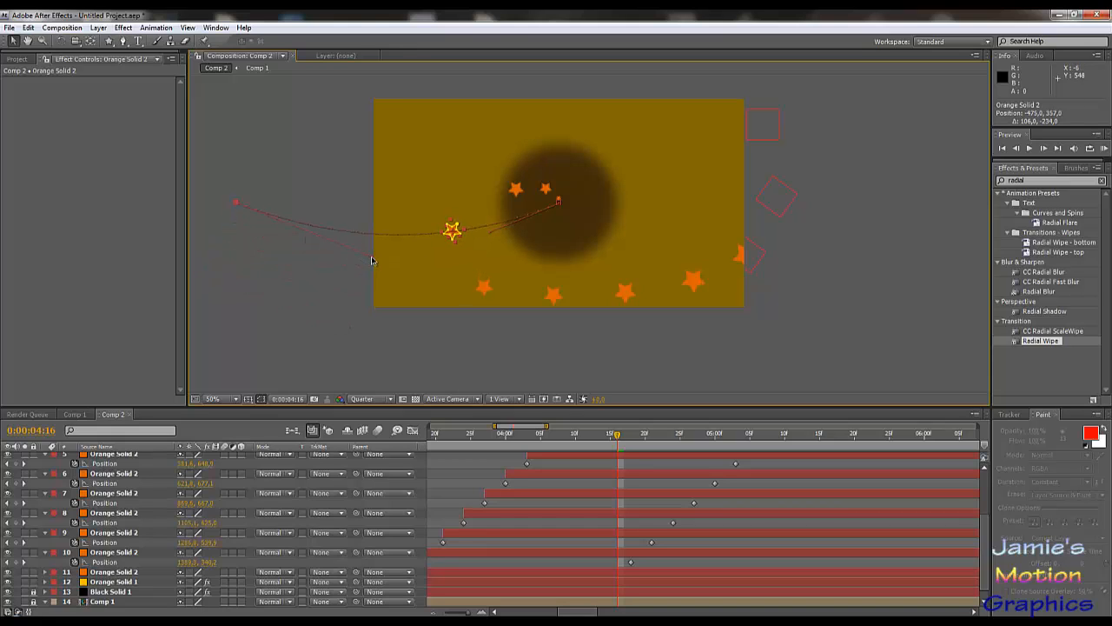
drag(371, 260, 236, 355)
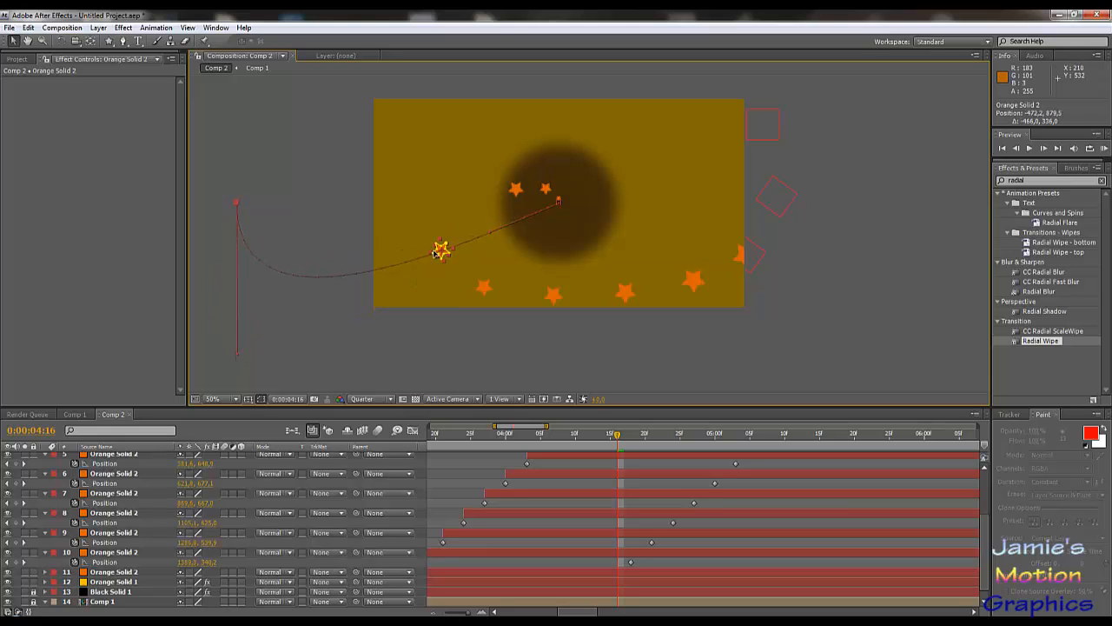
drag(236, 203, 303, 198)
drag(296, 348, 325, 258)
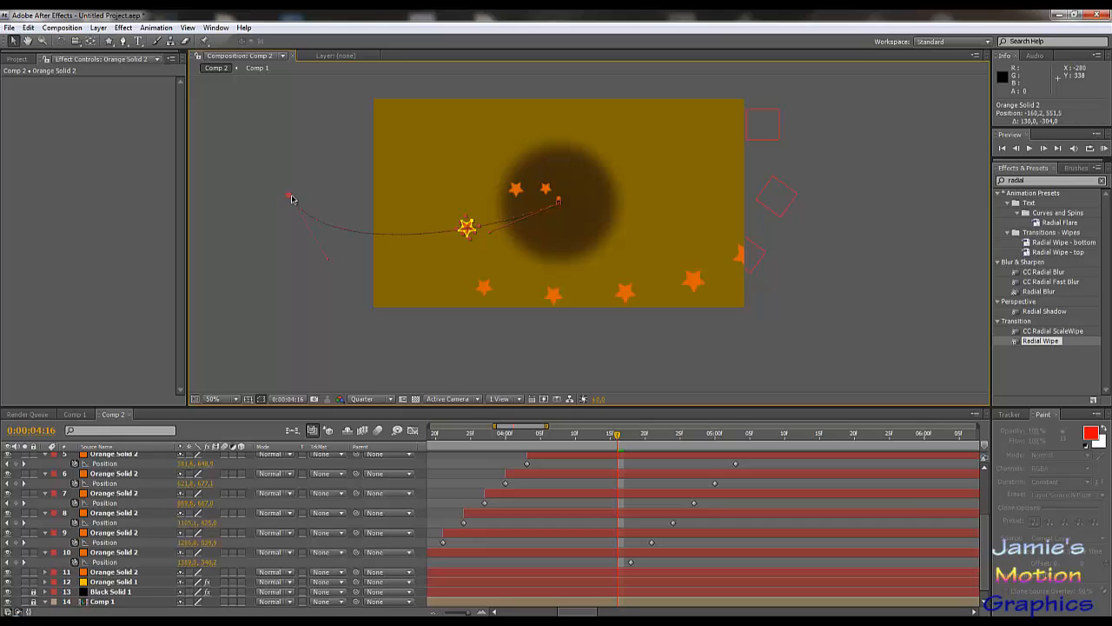
drag(292, 199, 349, 264)
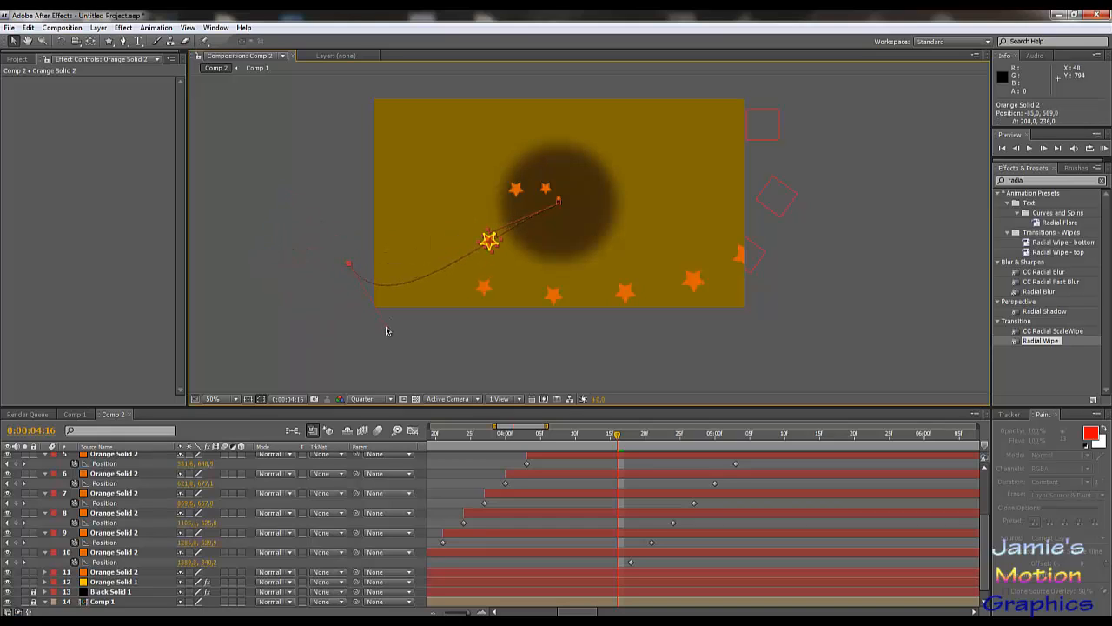
drag(389, 331, 442, 298)
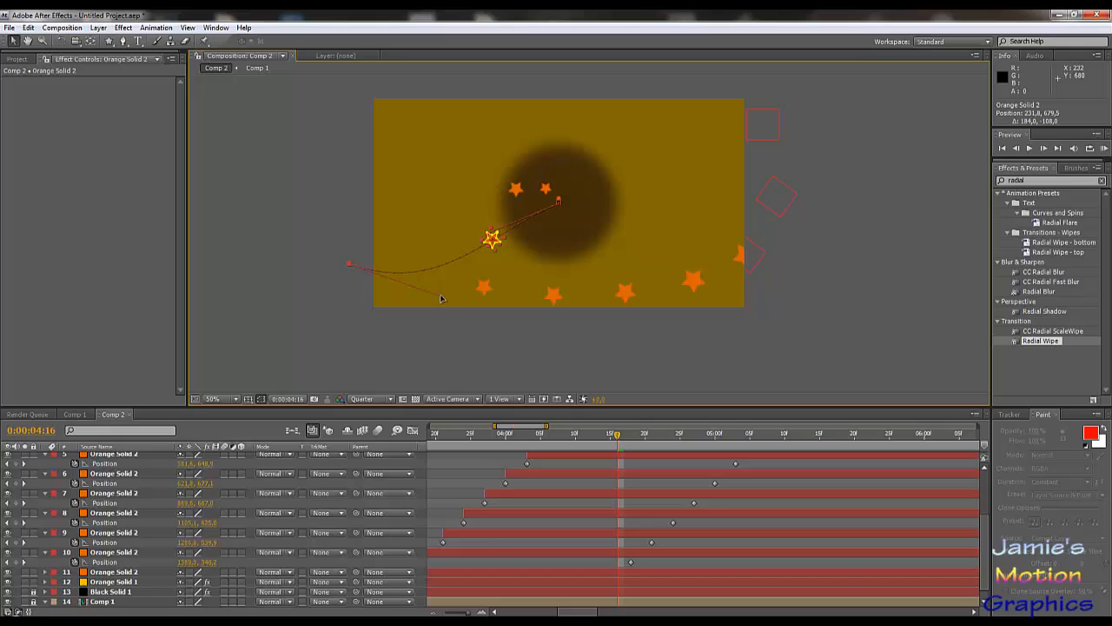
- Reshape star layer 5's motion path, tilting its end handle upward and placing its end point at 247, 881
click(484, 290)
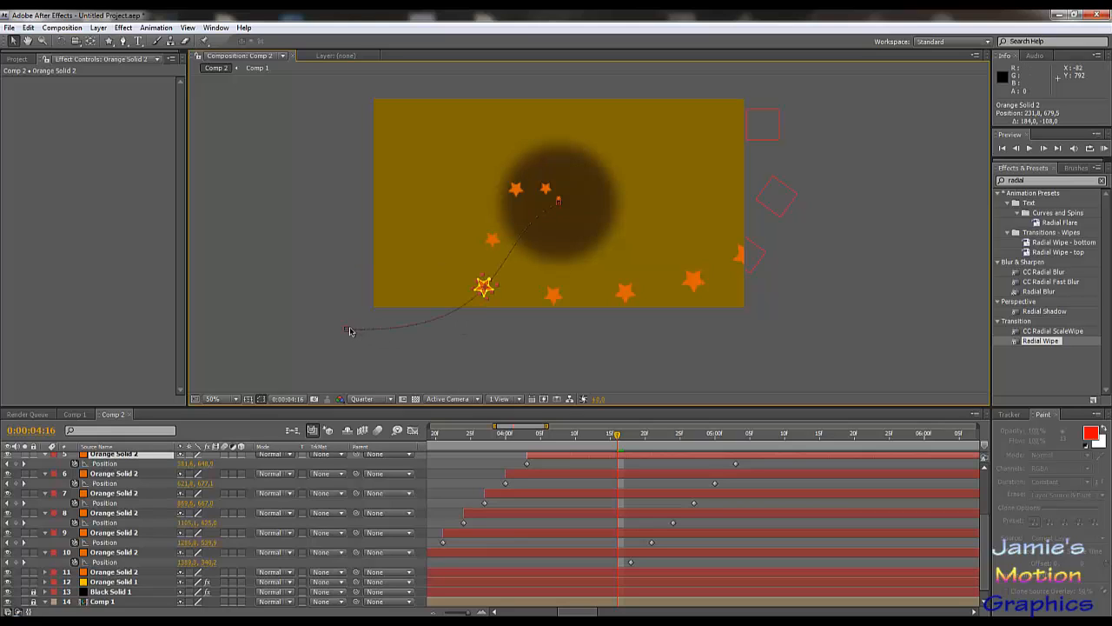
drag(346, 330, 579, 326)
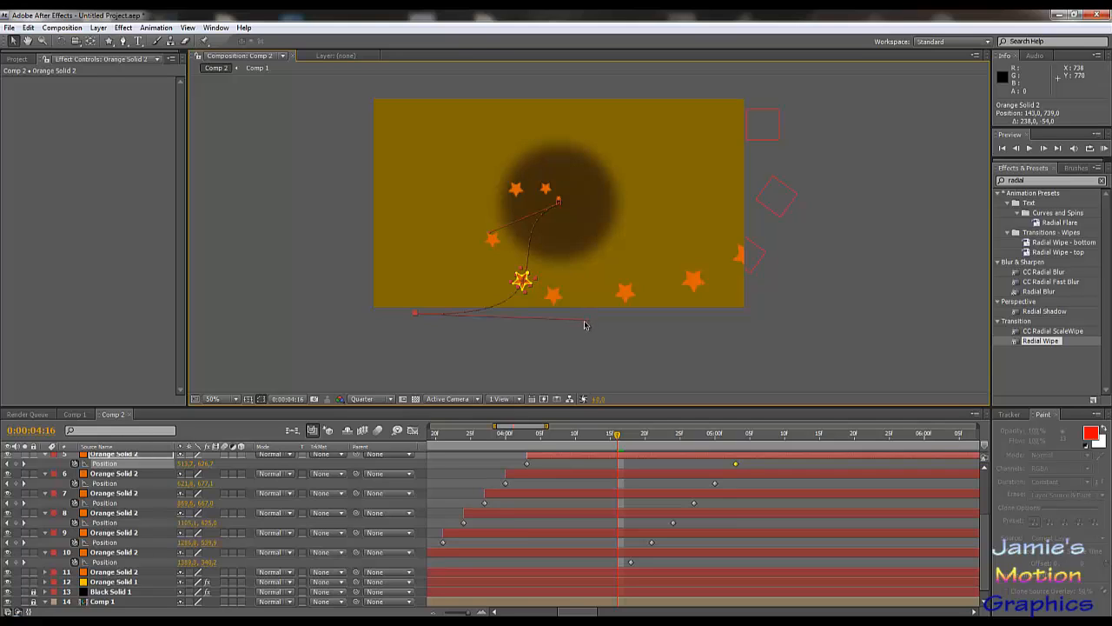
click(578, 320)
click(524, 282)
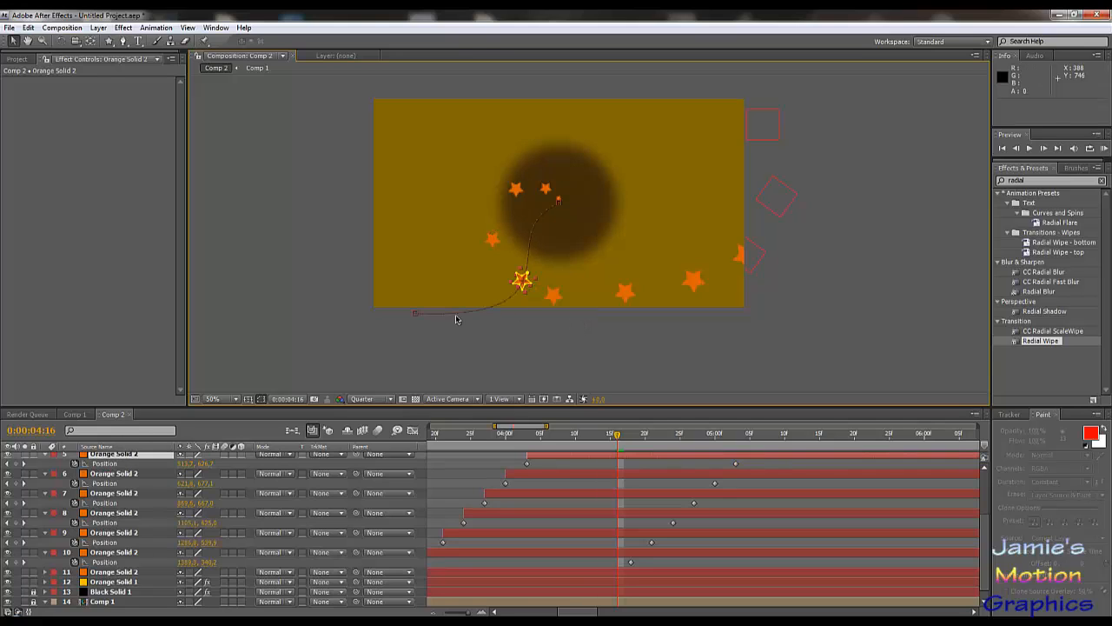
drag(415, 314, 537, 315)
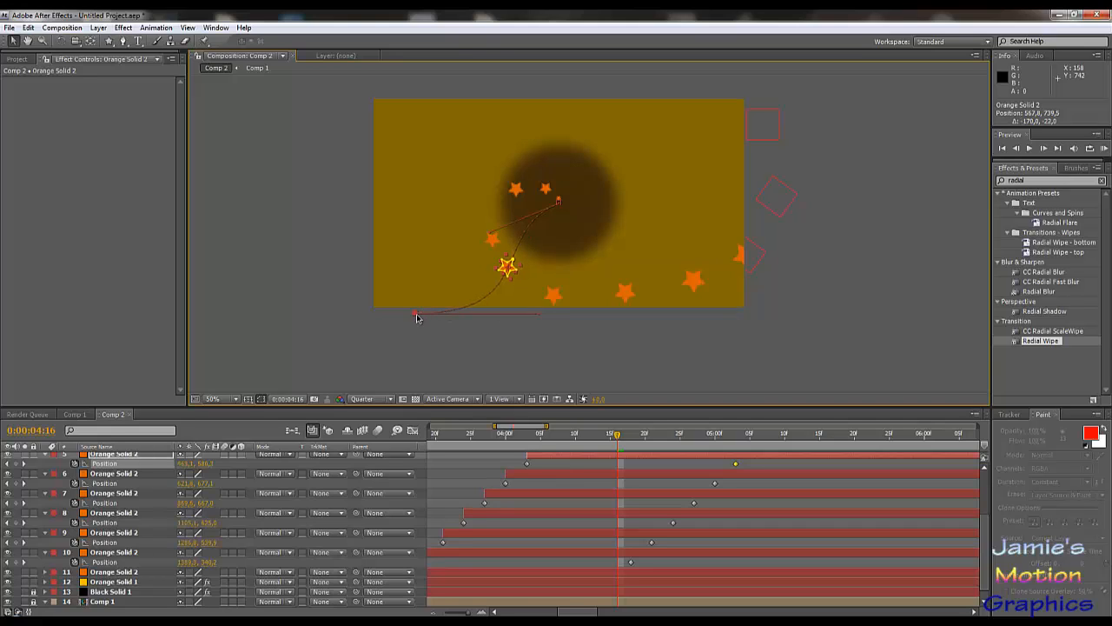
drag(415, 316, 419, 322)
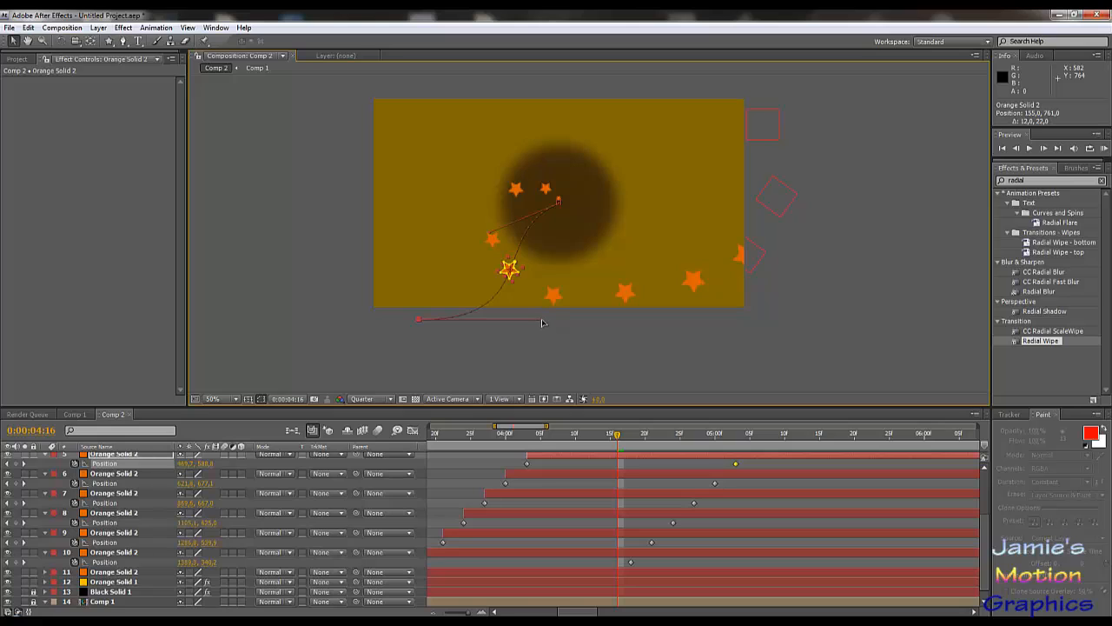
drag(542, 322, 500, 294)
drag(418, 324, 445, 356)
- Check the star spacing at 0:00:04:15 and move star layer 4's motion path end point to -201, 445
mouse_move(618, 437)
mouse_down()
mouse_move(652, 437)
mouse_move(445, 441)
mouse_move(614, 458)
mouse_up()
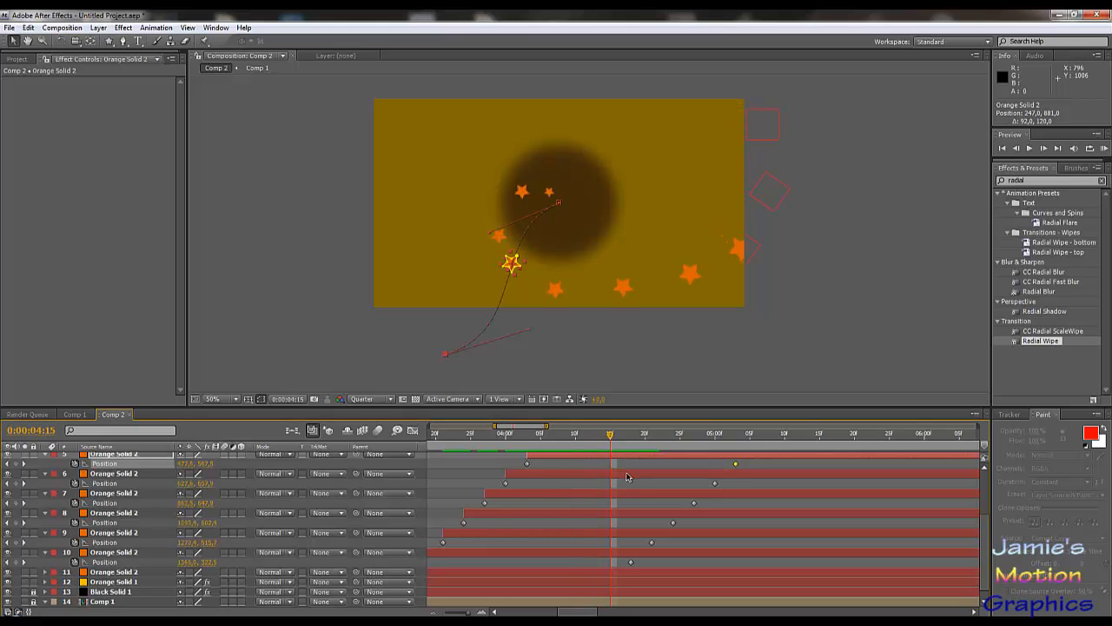
scroll(629, 478, up, 3)
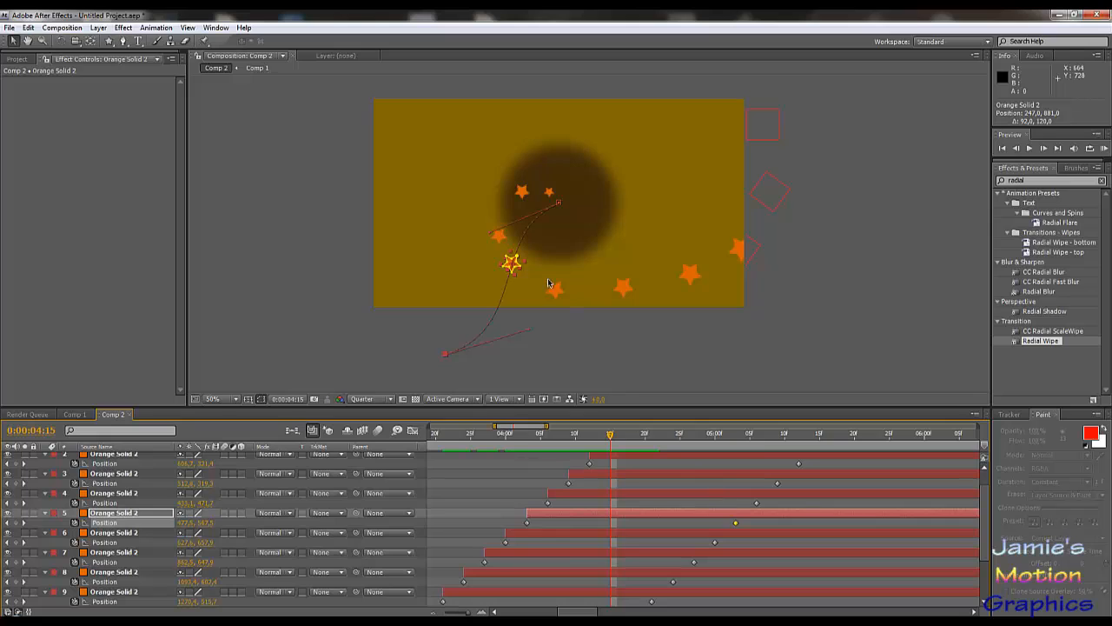
click(522, 193)
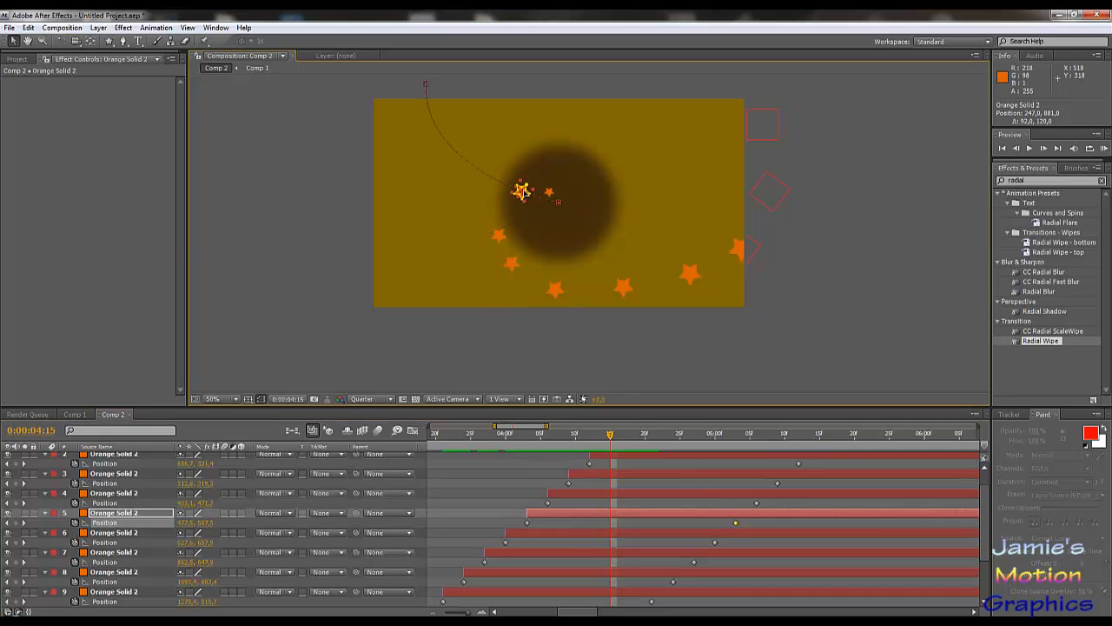
click(424, 85)
click(500, 237)
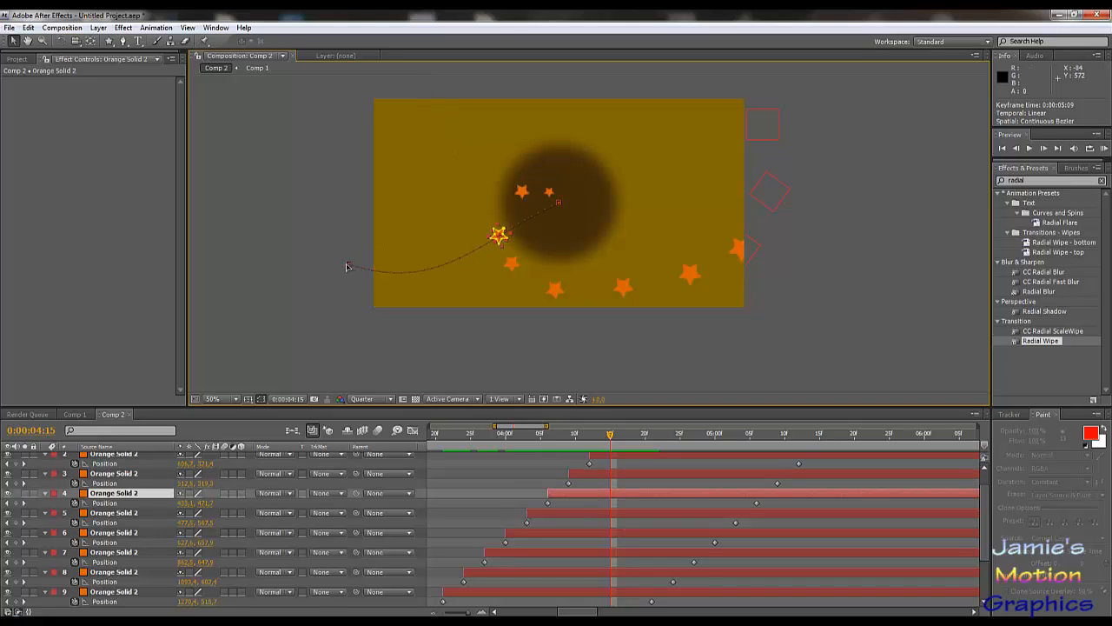
drag(346, 267, 316, 230)
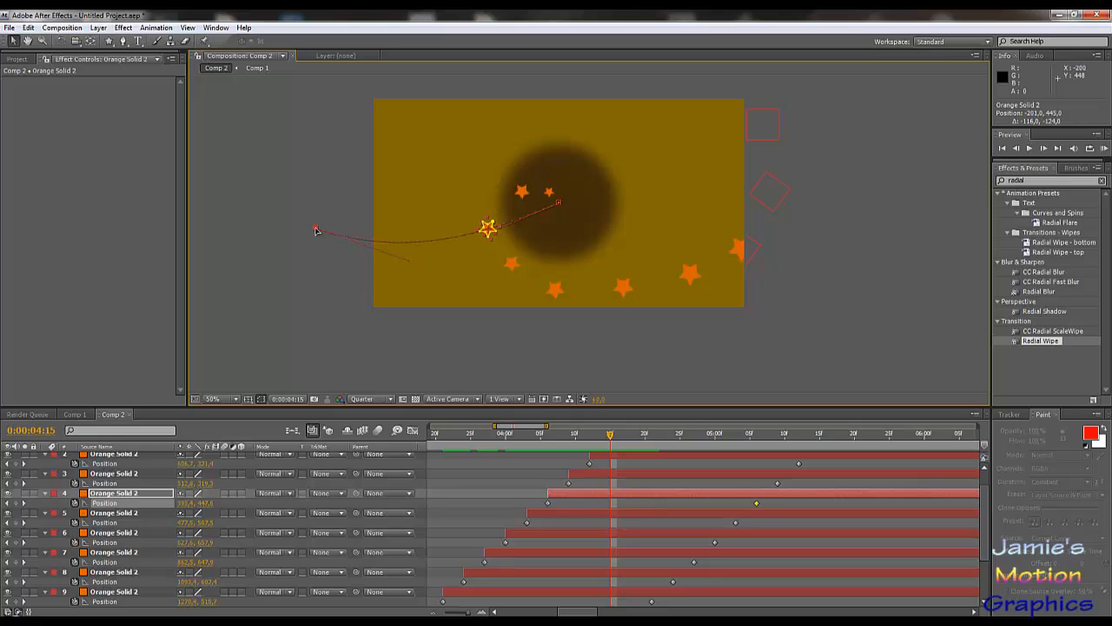
- Using the star spacing at 0:00:04:18, move star layer 4's path end point to -39, 455 and layer 5's to 257, 785
click(522, 190)
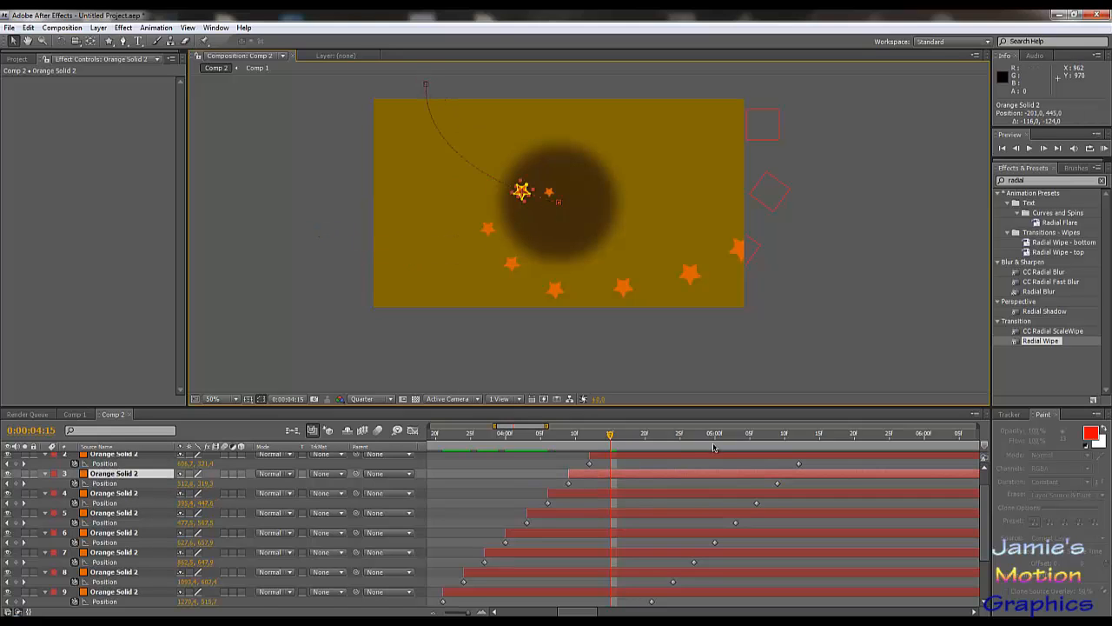
drag(612, 438, 631, 437)
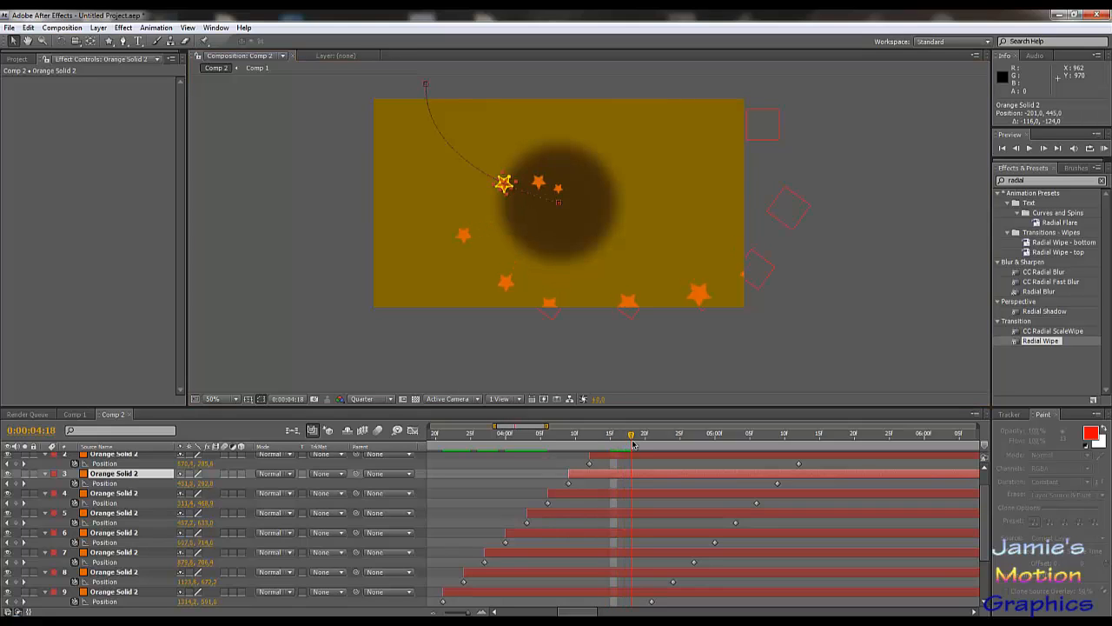
click(465, 236)
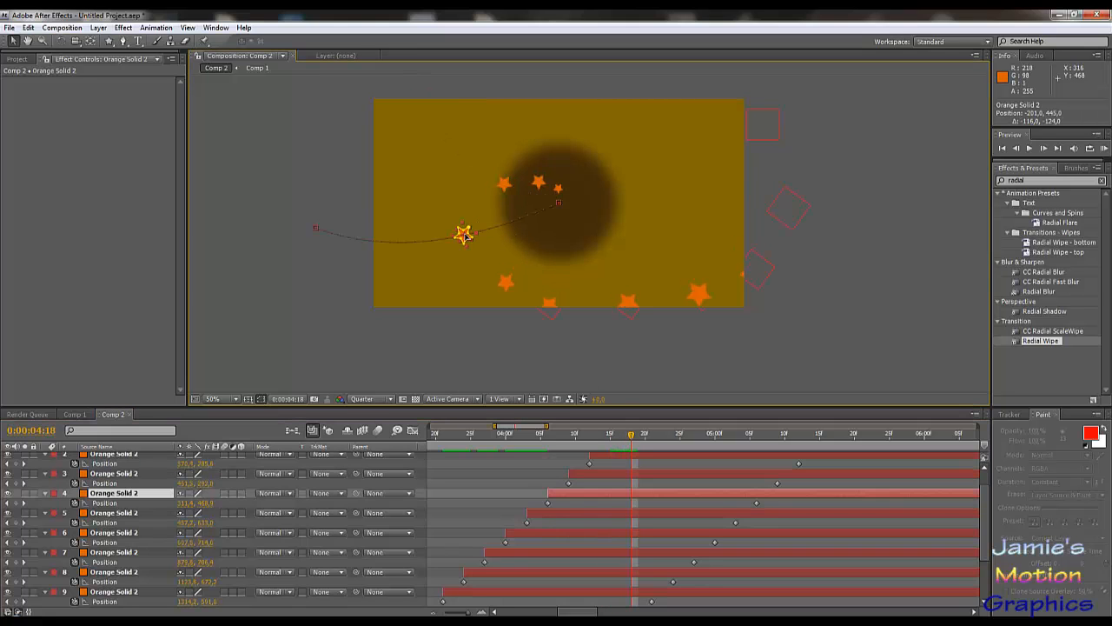
drag(316, 231, 363, 233)
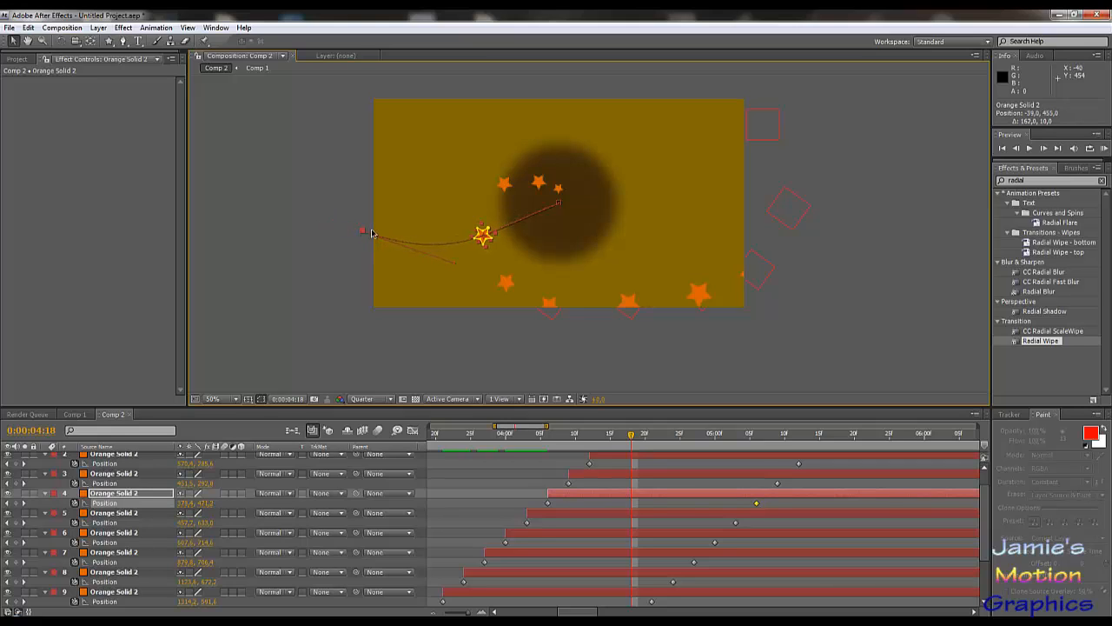
click(507, 282)
drag(445, 359, 448, 331)
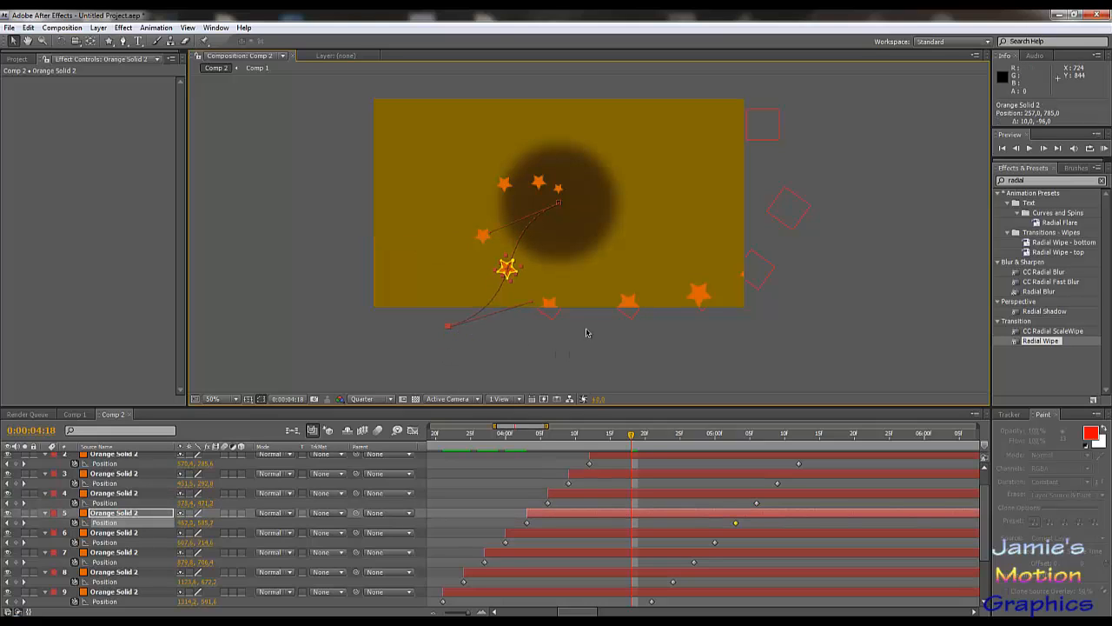
- Reshape star layer 6's motion path with its end point near 453, 795 and its end handle at about 688, 718
click(550, 303)
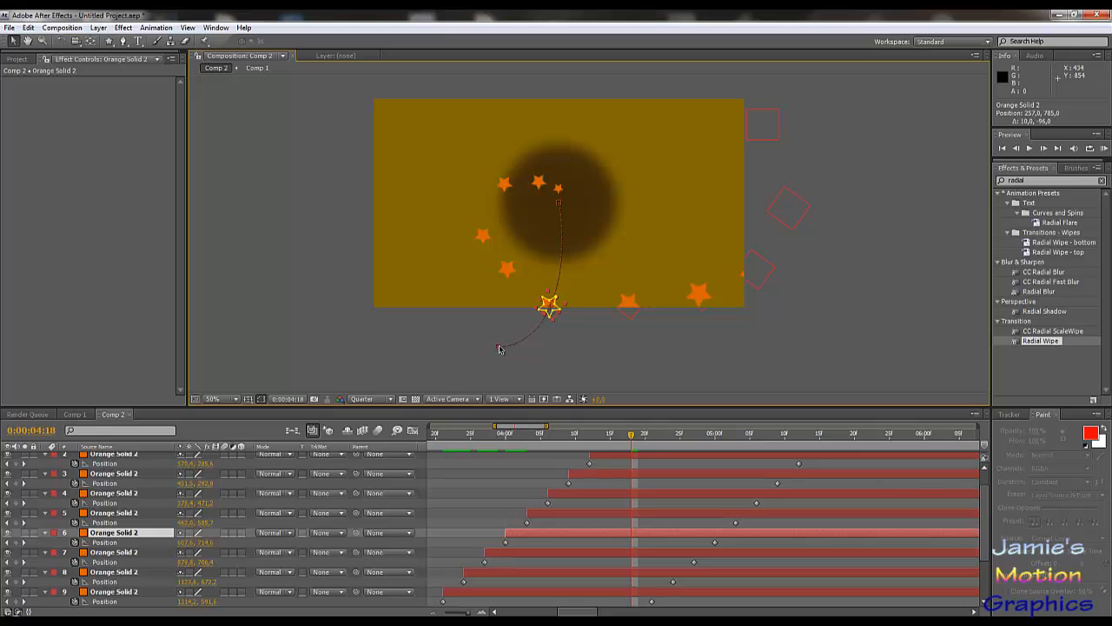
drag(500, 349, 574, 309)
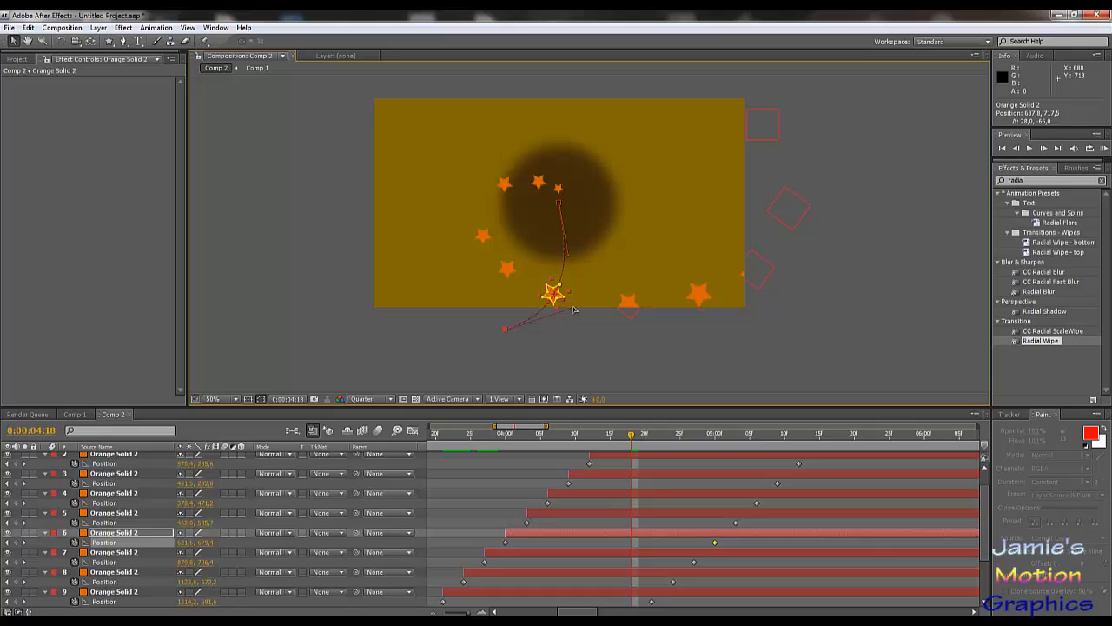
- Move star layer 3's motion path end point to 53, -43 and its end handle to about -30, 348
click(504, 184)
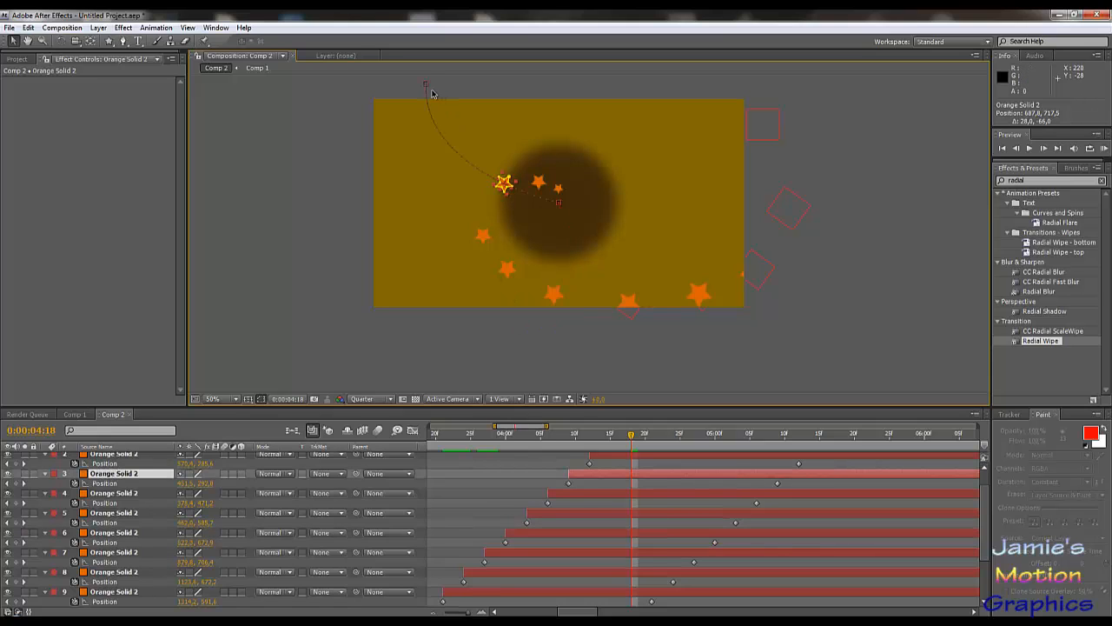
drag(425, 87, 389, 90)
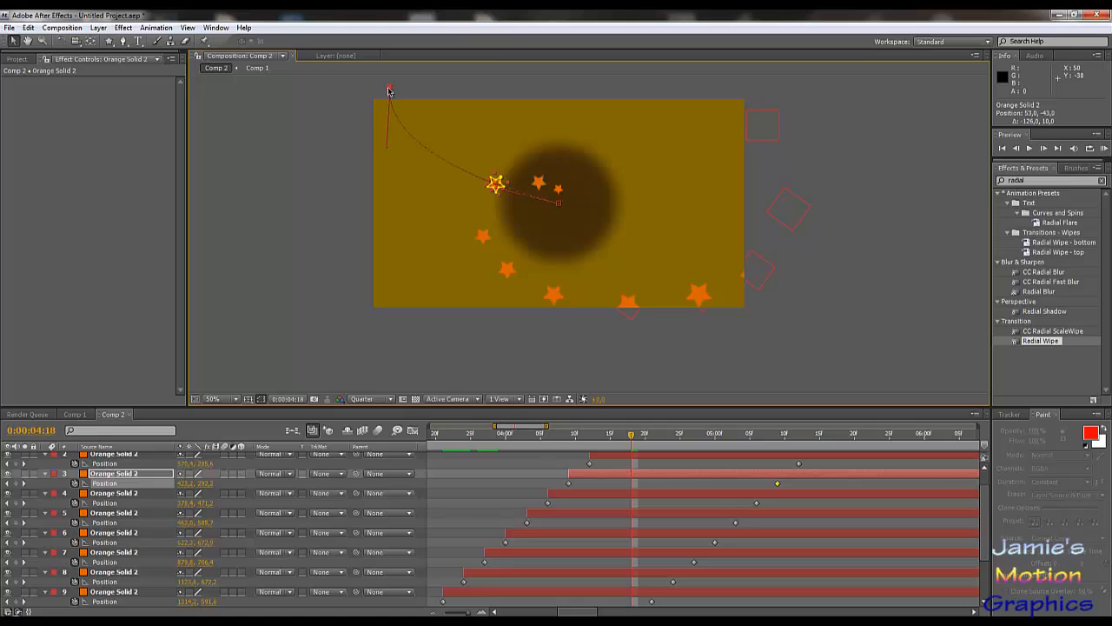
drag(387, 151, 364, 199)
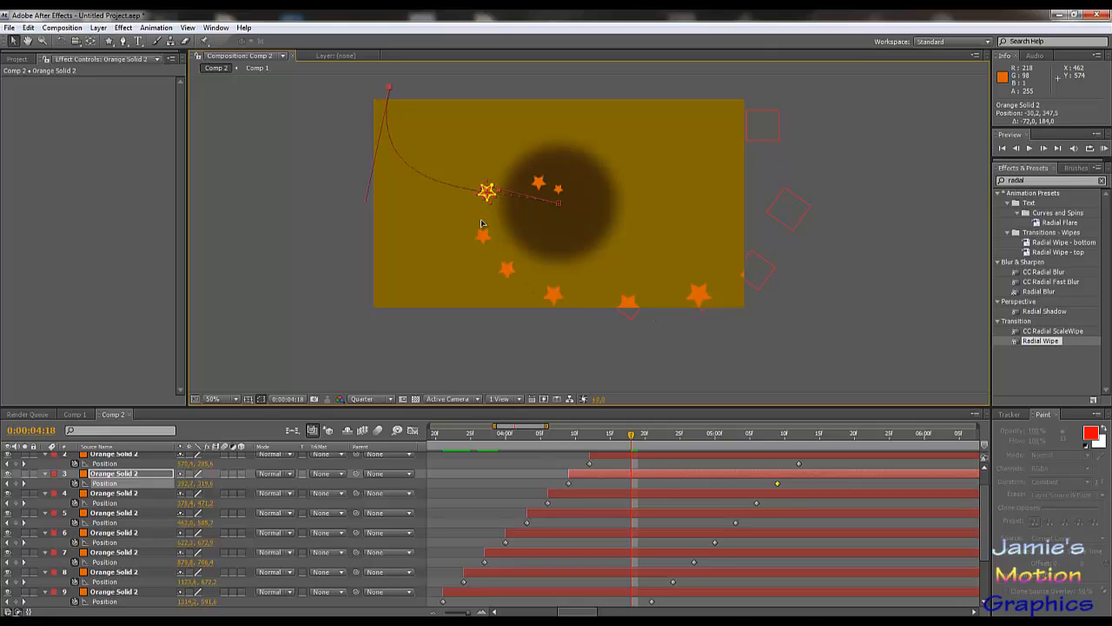
- Move star layer 2's motion path end point to 363, -61 and its end handle to about 220, 140
click(539, 182)
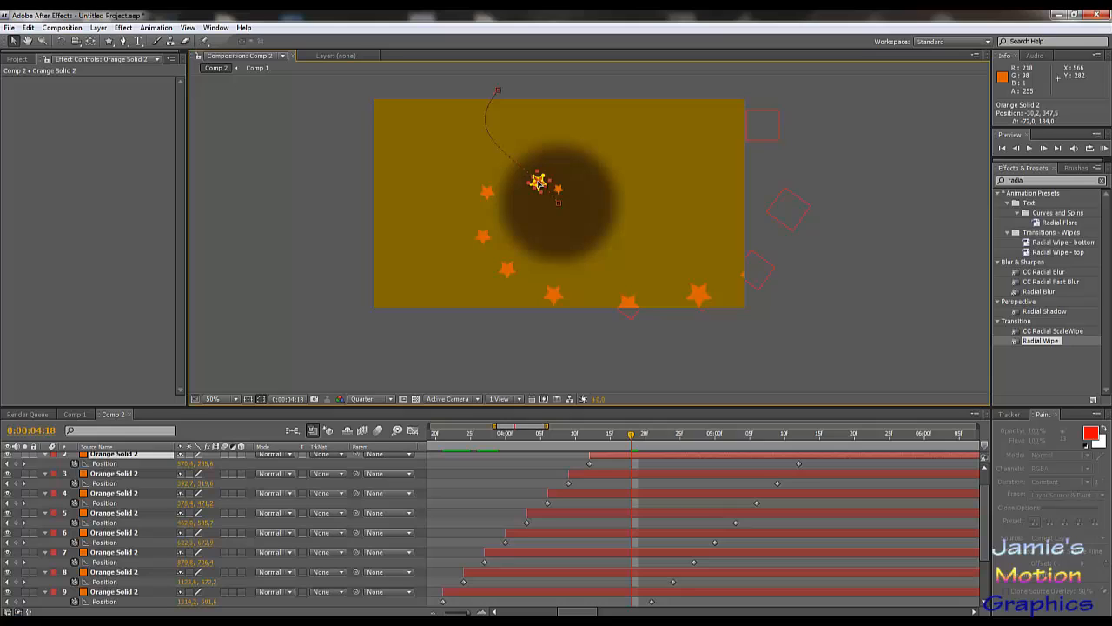
click(491, 91)
drag(491, 91, 479, 85)
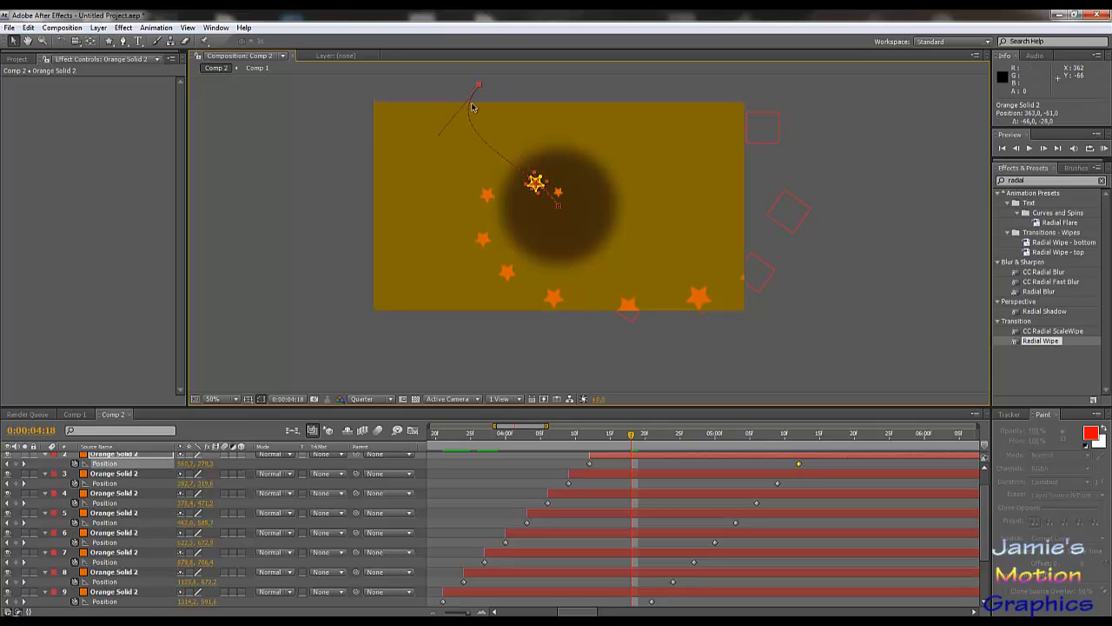
mouse_move(439, 140)
mouse_down()
mouse_move(450, 126)
mouse_move(438, 143)
mouse_up()
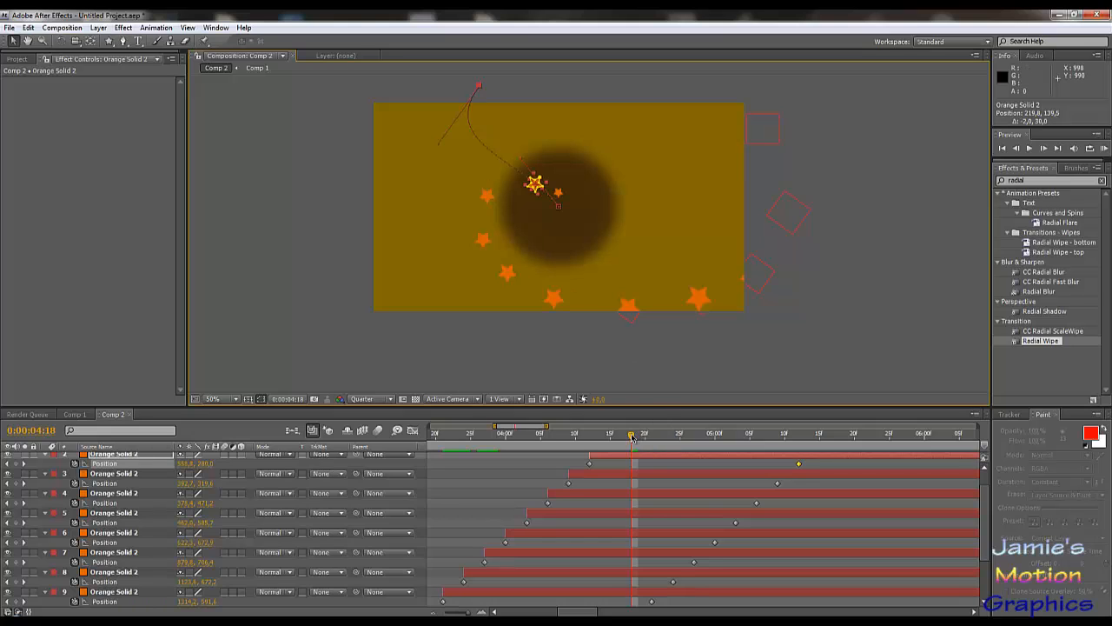
- Using the star spacing at 0:00:04:22, place star layer 2's path end point at 435, -149 and its end handle at about -104, -151
drag(631, 437, 660, 437)
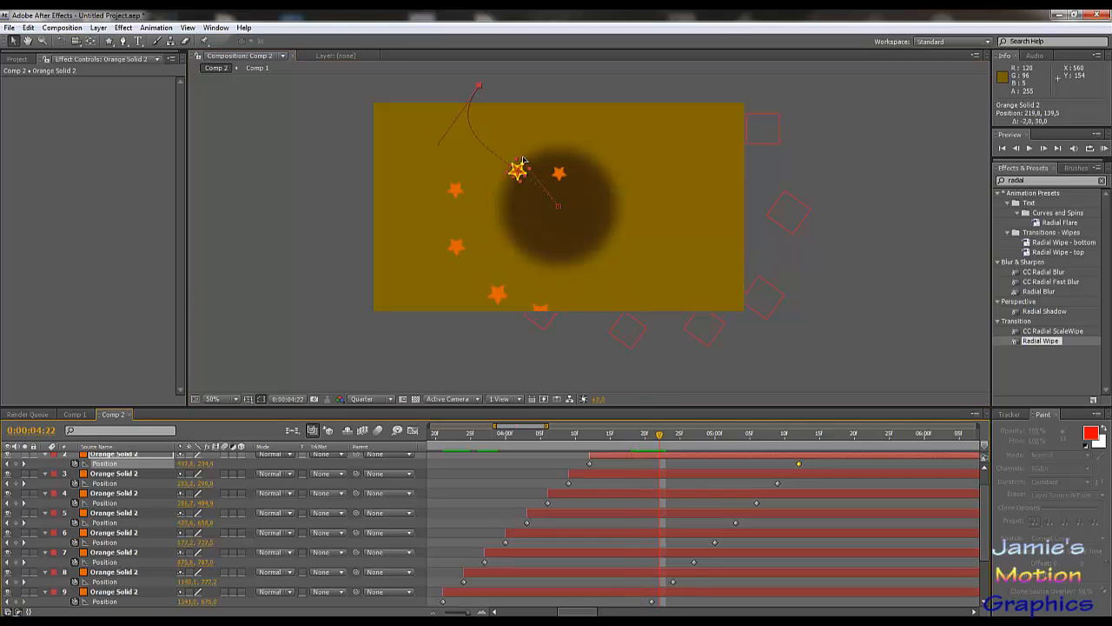
drag(539, 101, 507, 93)
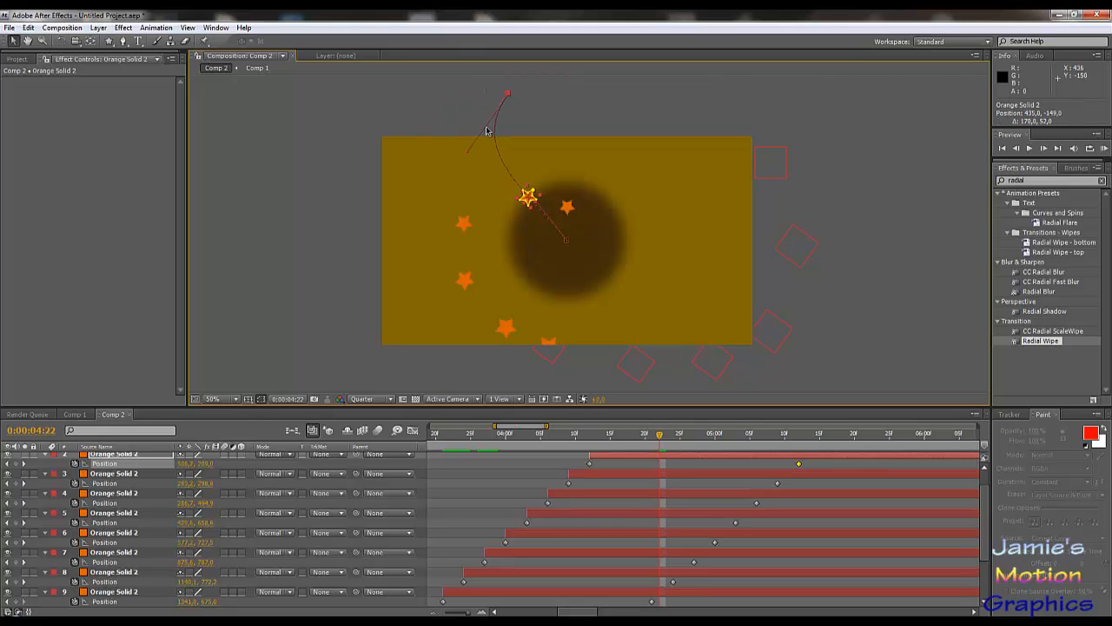
click(449, 145)
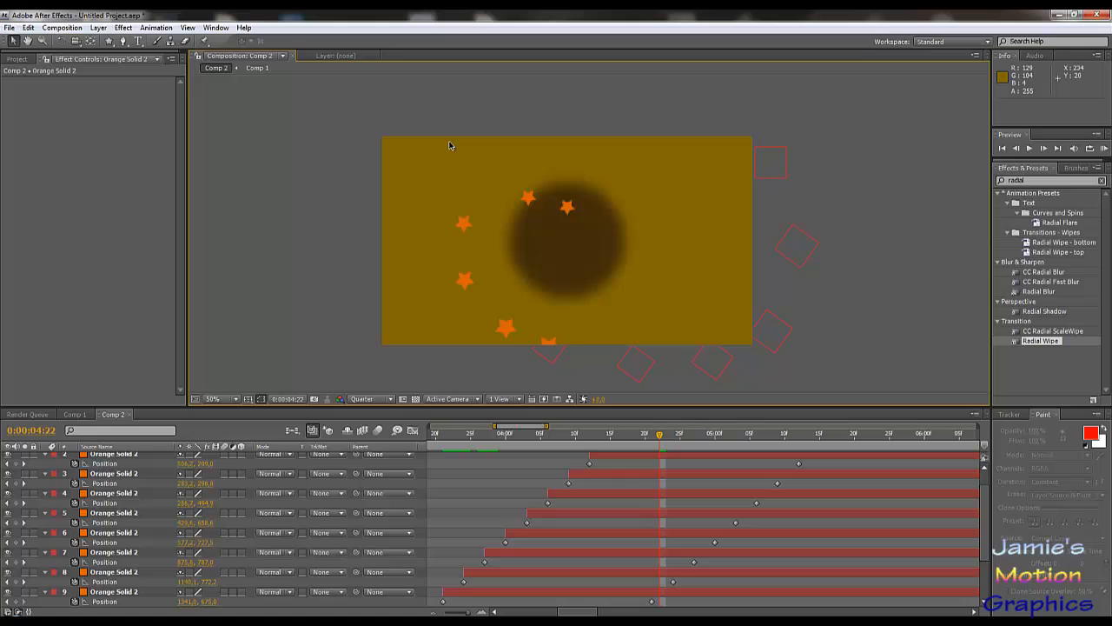
click(526, 196)
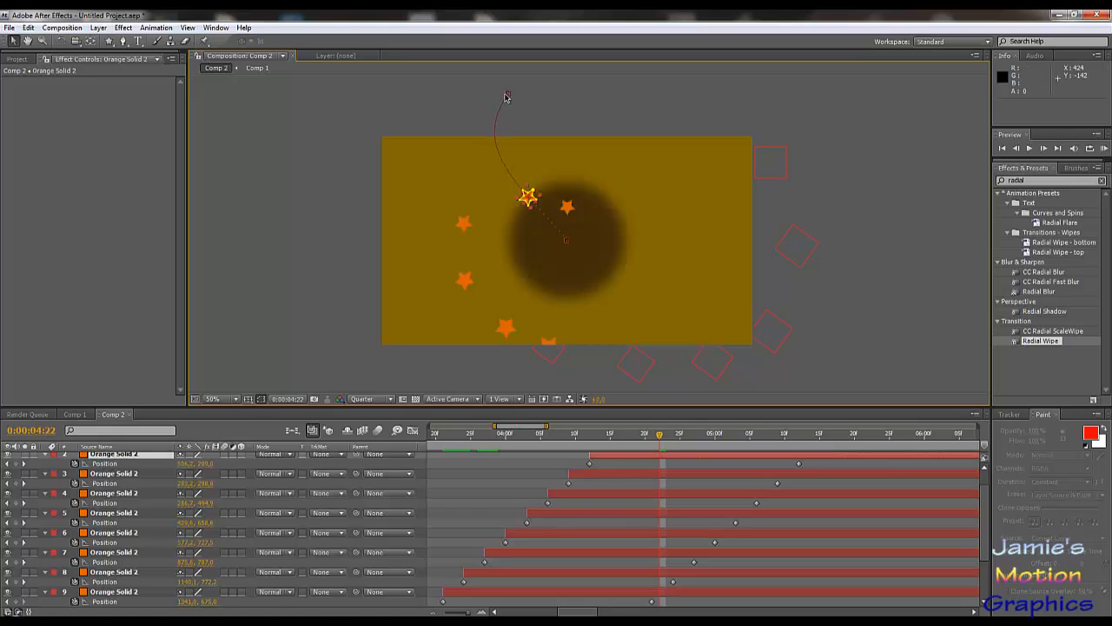
drag(507, 95, 478, 148)
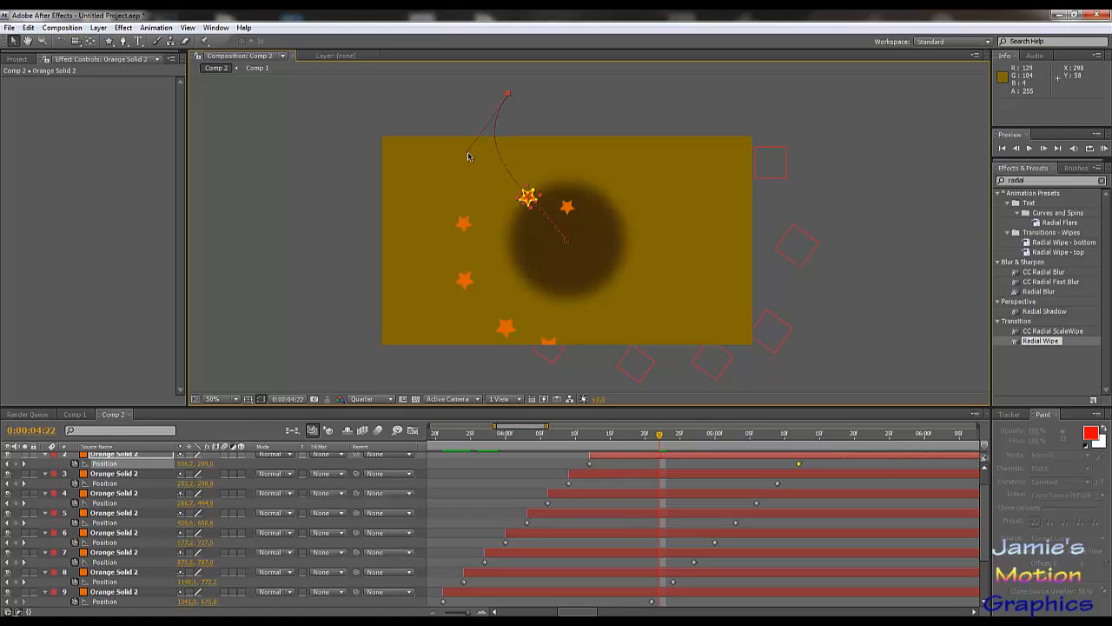
click(466, 155)
click(531, 199)
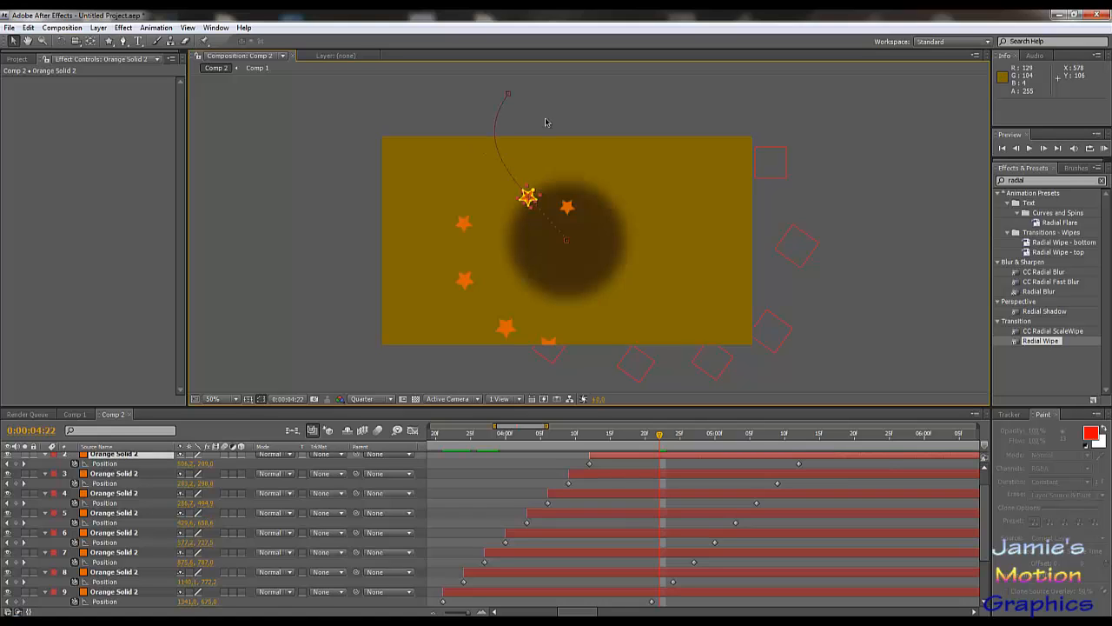
drag(508, 97, 352, 96)
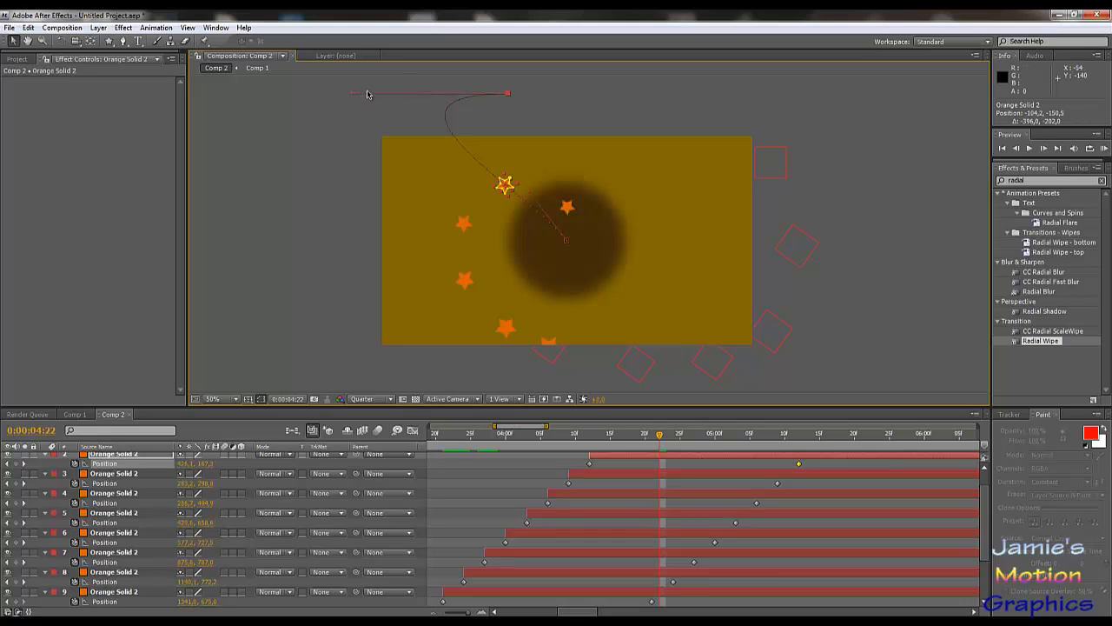
- Reshape the topmost star's motion path, pulling its end handle to about 430, -439 and moving its end point to 843, -189
click(567, 206)
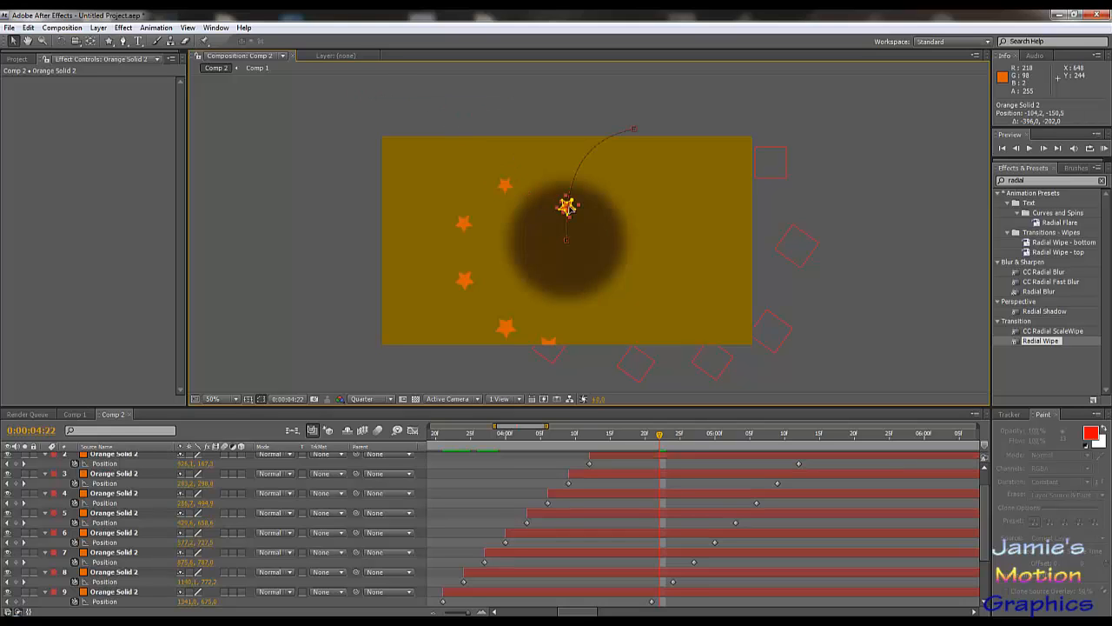
click(634, 130)
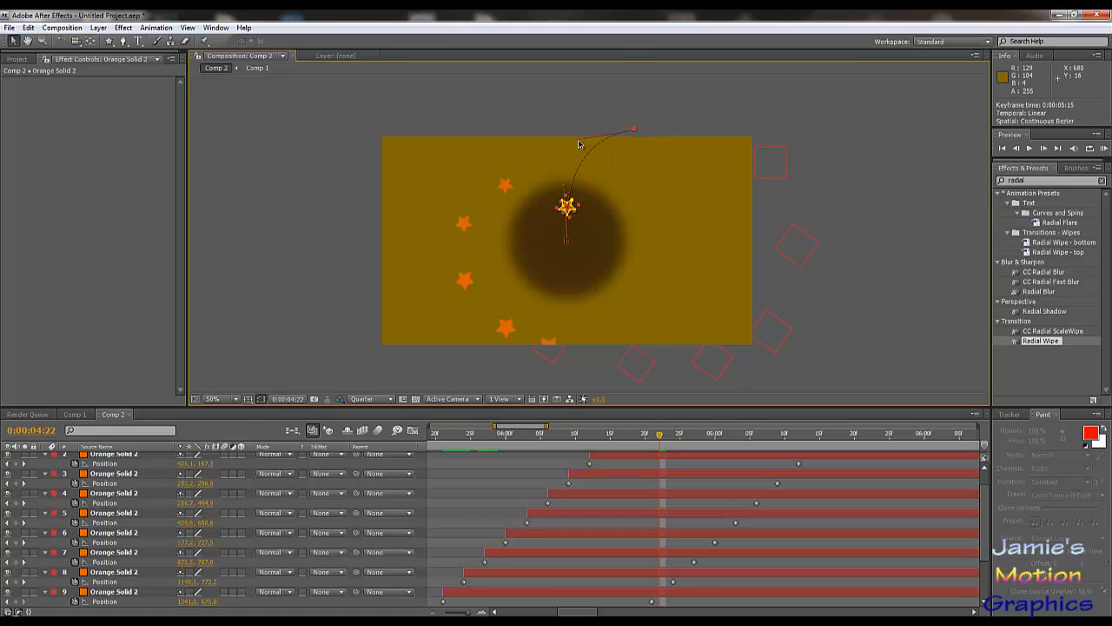
drag(574, 133, 514, 26)
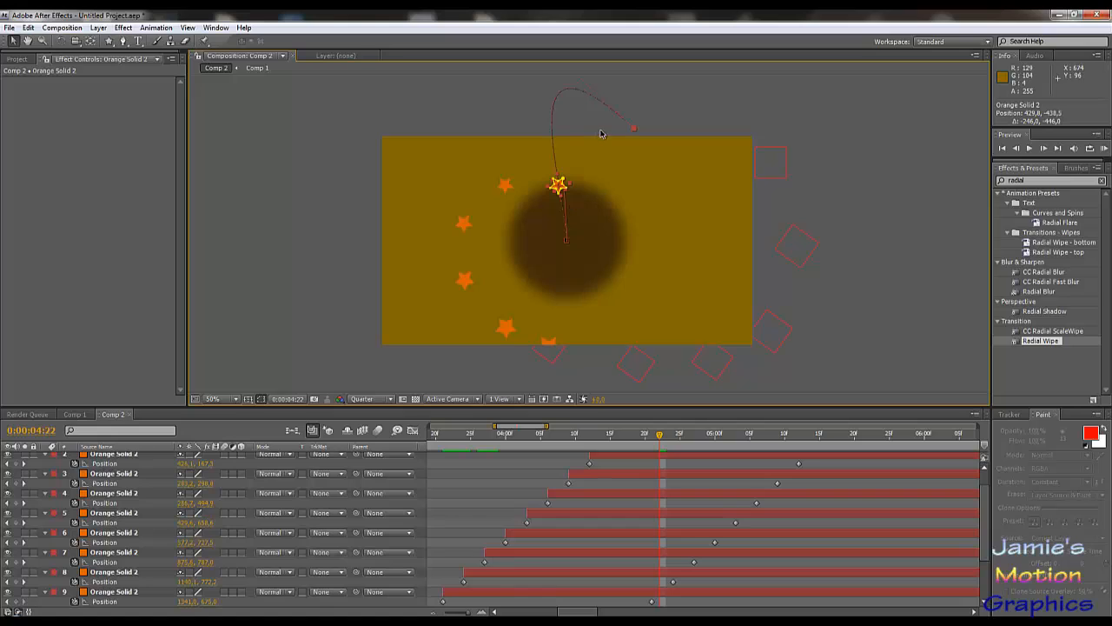
drag(634, 131, 625, 84)
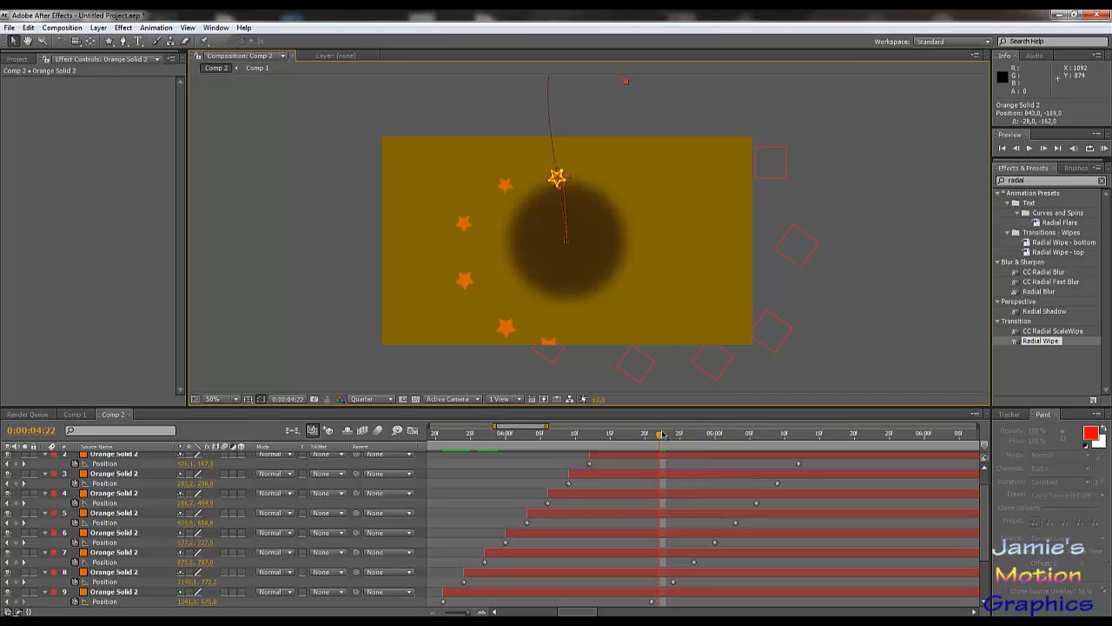
- Preview the star animation from 0:00:03:01 and check the outer star positions around the frame at 0:00:05:19
drag(634, 446, 497, 461)
click(1031, 150)
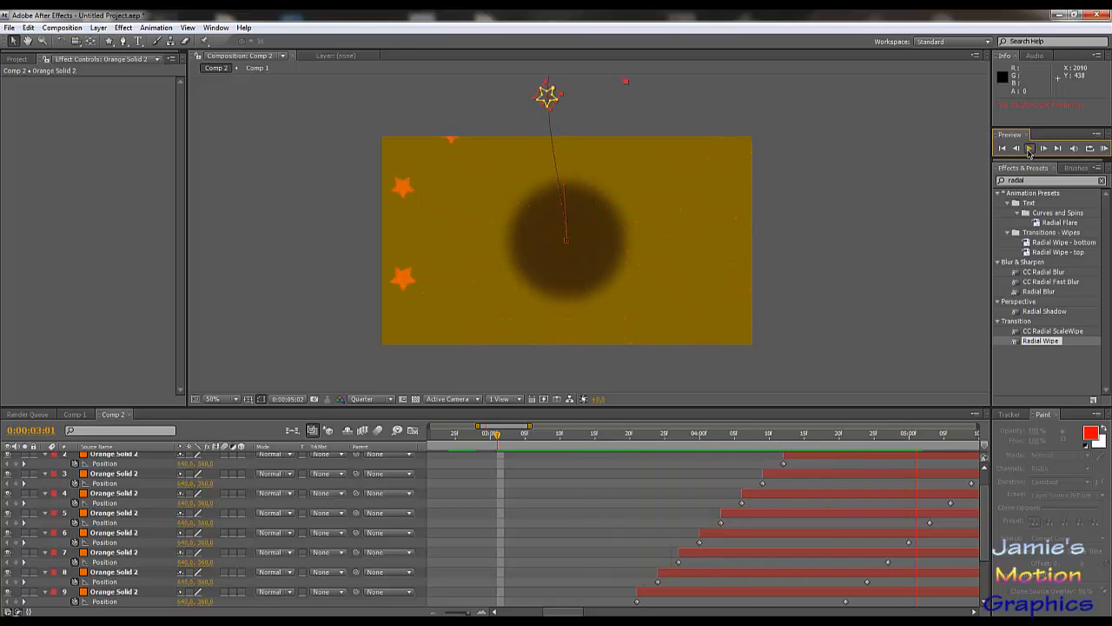
click(1031, 149)
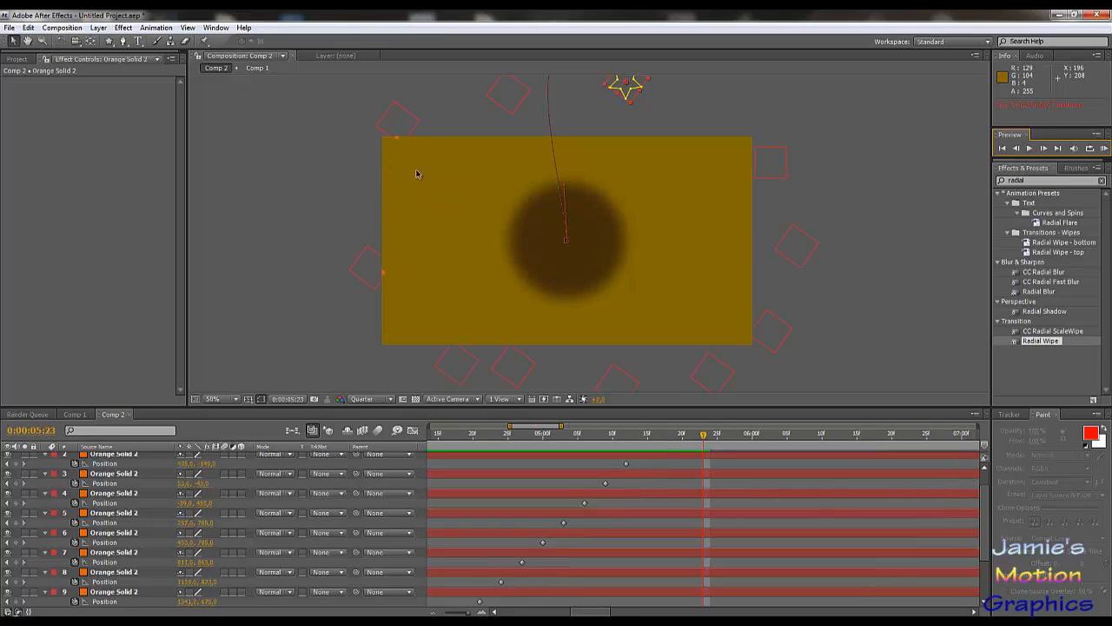
key(comma)
key(period)
key(period)
key(comma)
drag(705, 439, 677, 438)
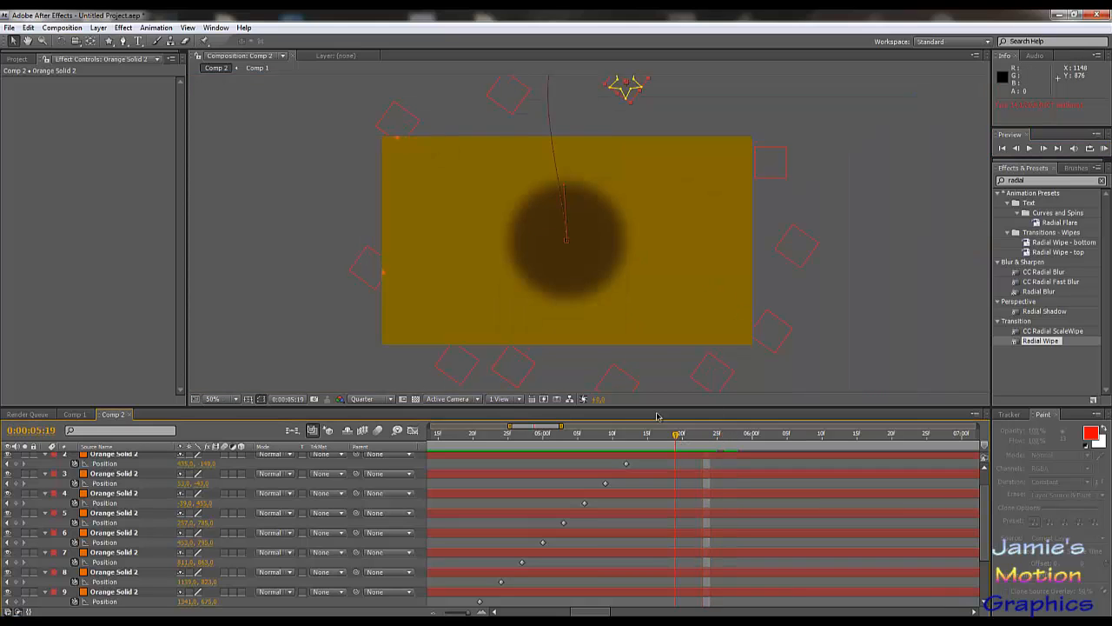
click(370, 271)
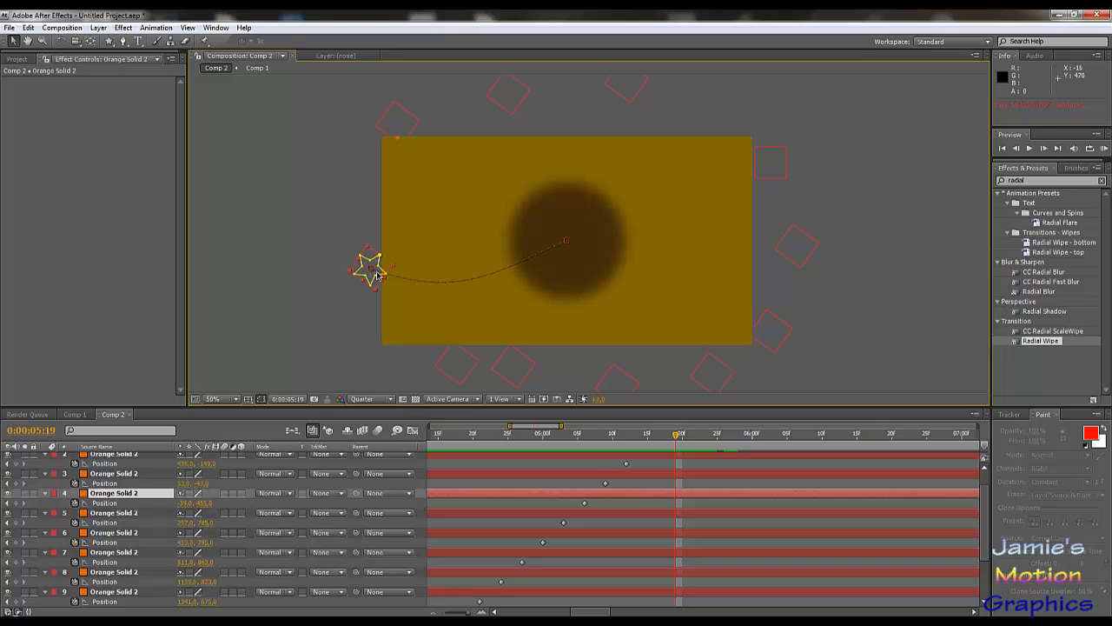
drag(371, 271, 357, 270)
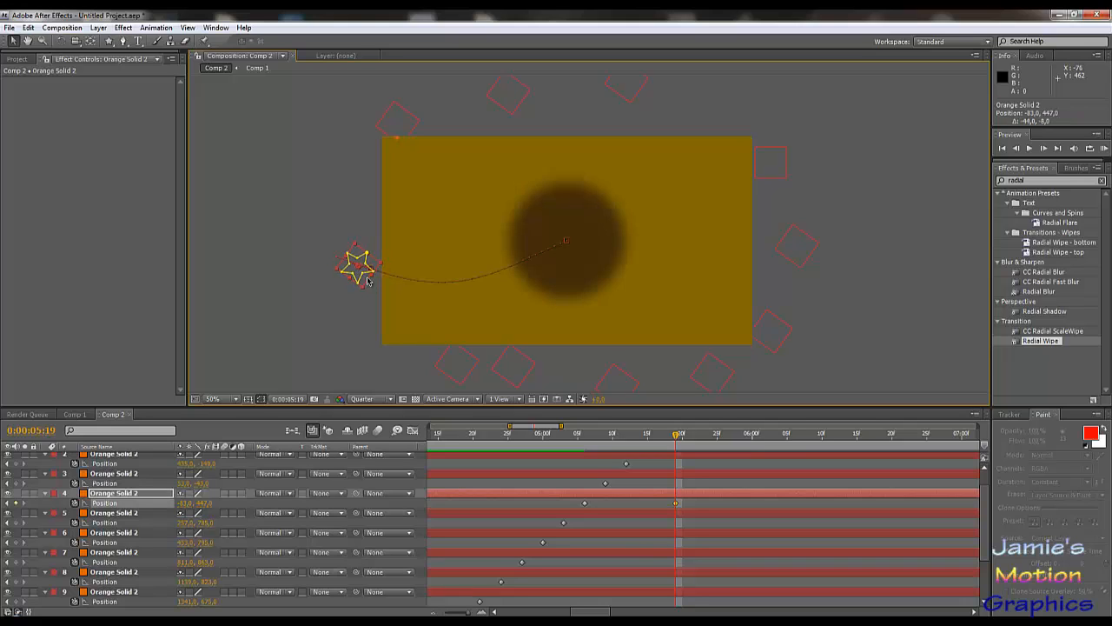
key(ctrl+z)
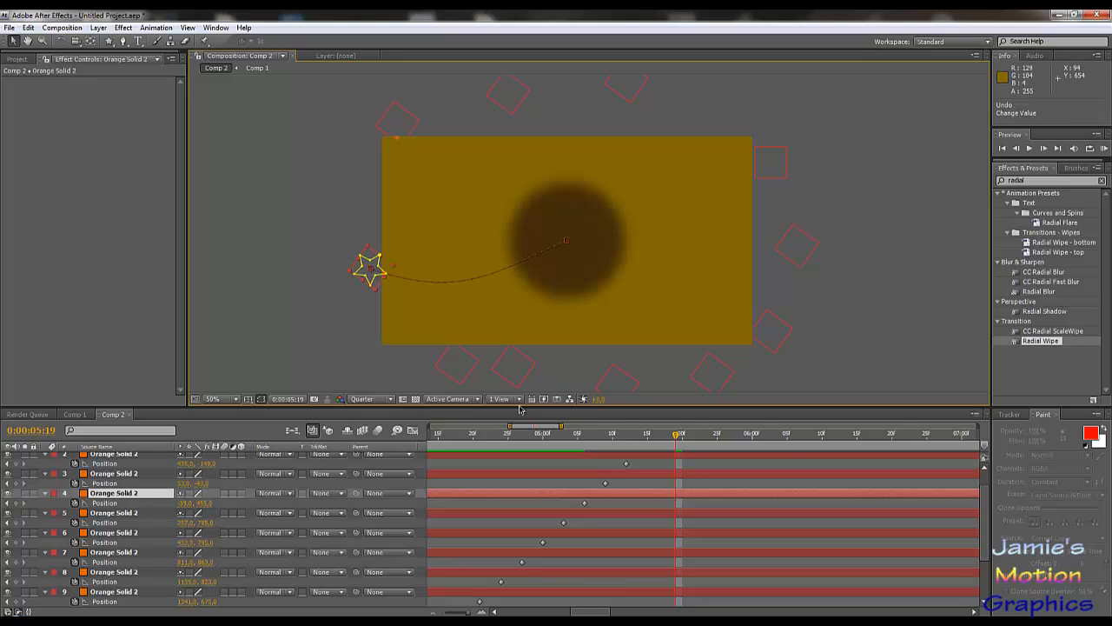
- At 0:00:05:19, set star layer 4's X position to -81 and star layer 3's Y position to -69
click(585, 504)
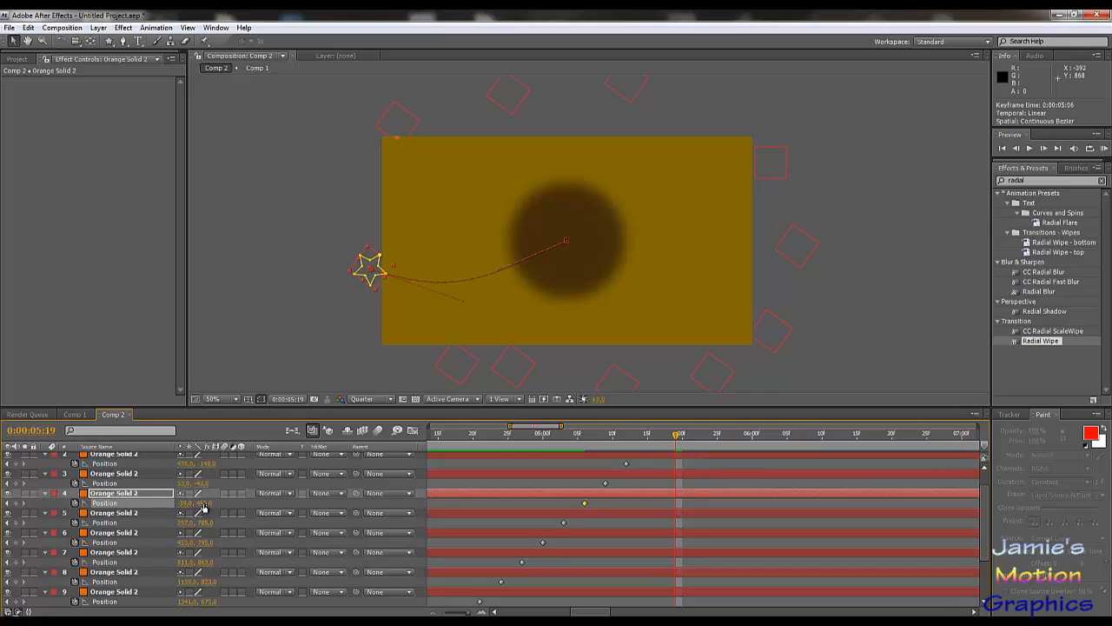
drag(184, 503, 164, 503)
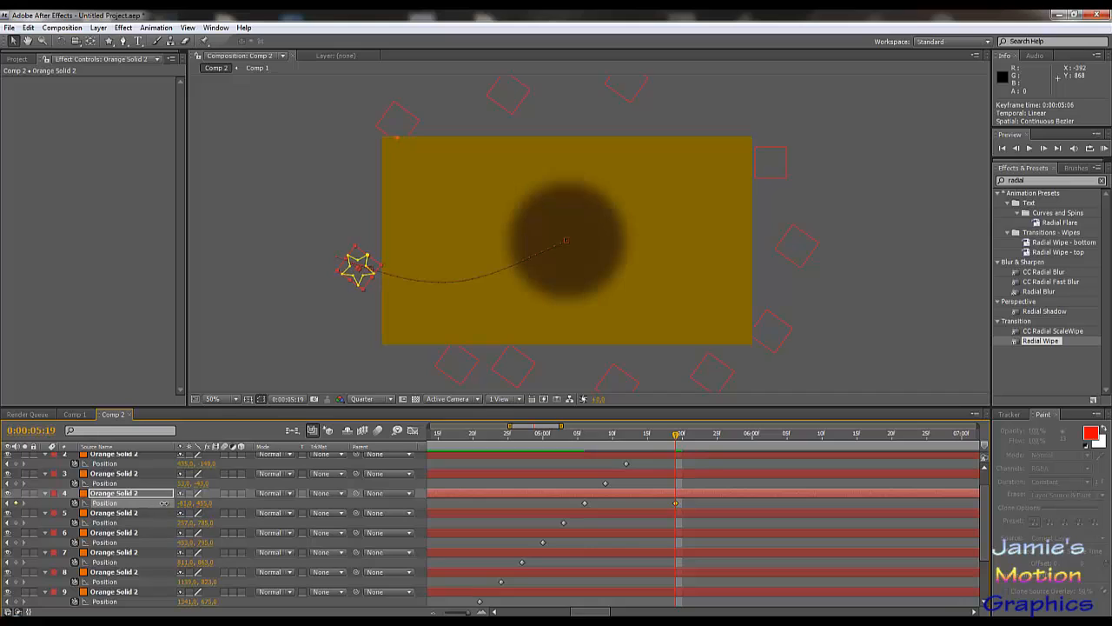
click(398, 125)
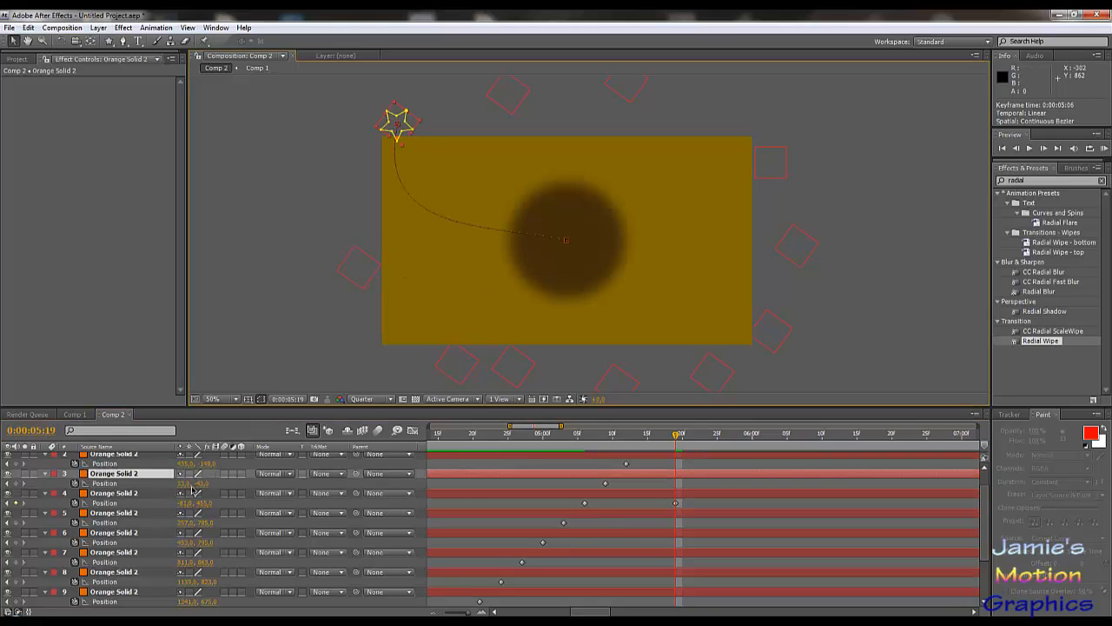
drag(201, 483, 185, 483)
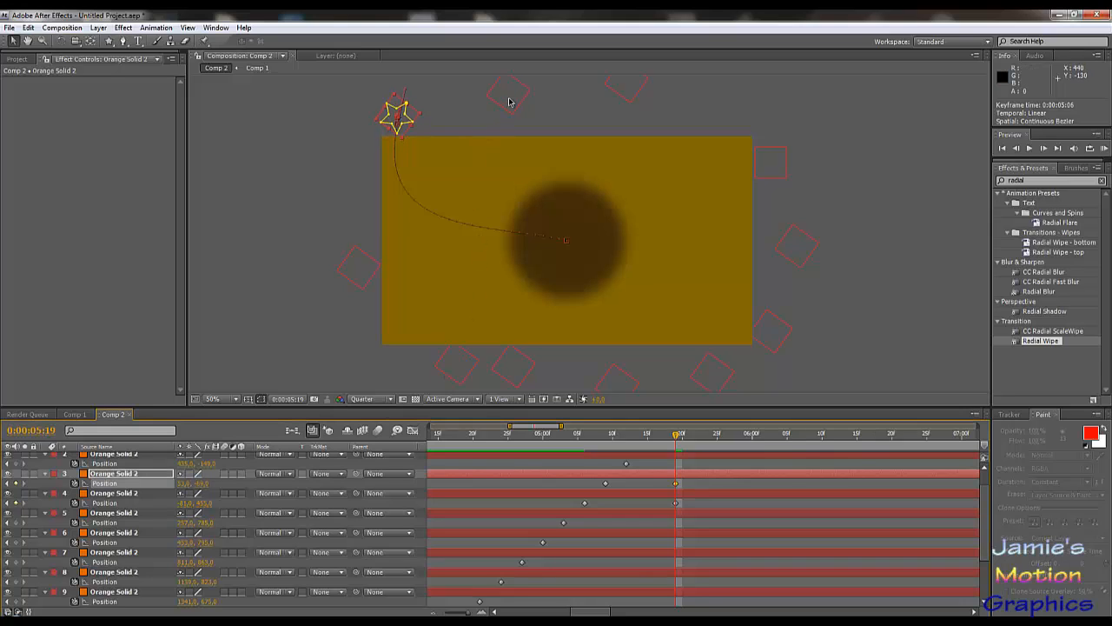
- Move the path handle of star layer 3's 0:00:05:09 keyframe to about 126, 264 and set its Y position at 0:00:05:19 to -81
click(397, 125)
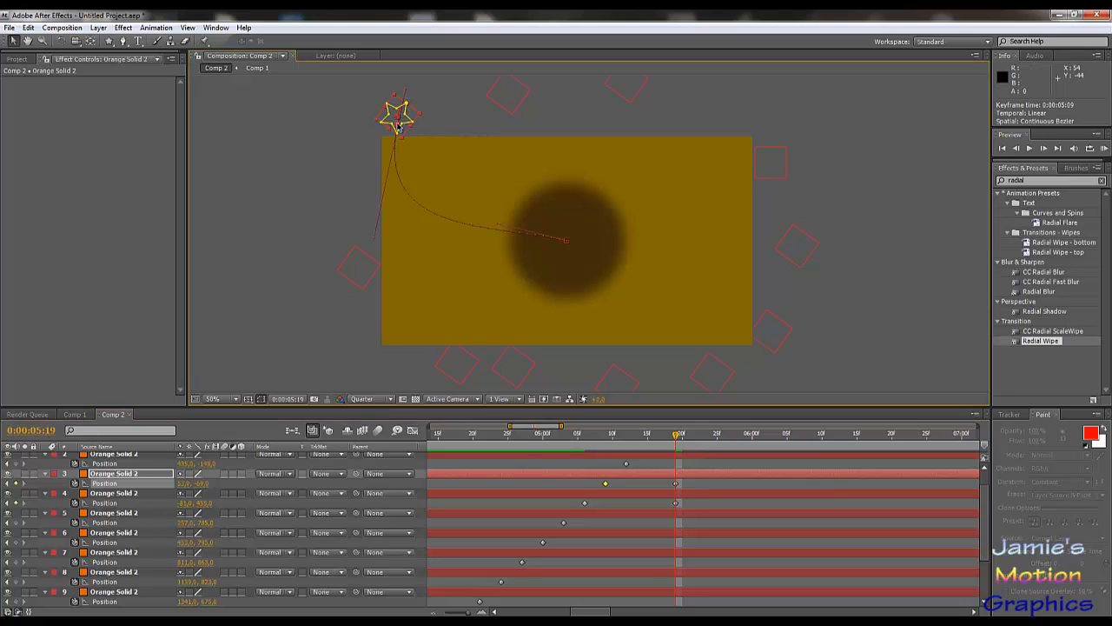
drag(374, 242, 418, 216)
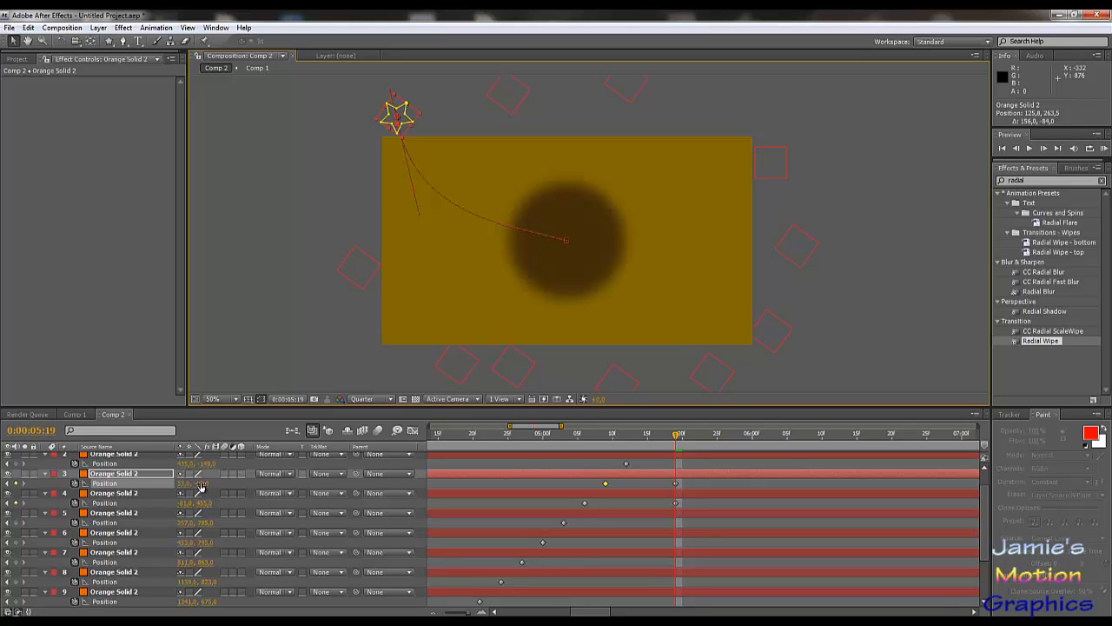
drag(200, 487, 201, 484)
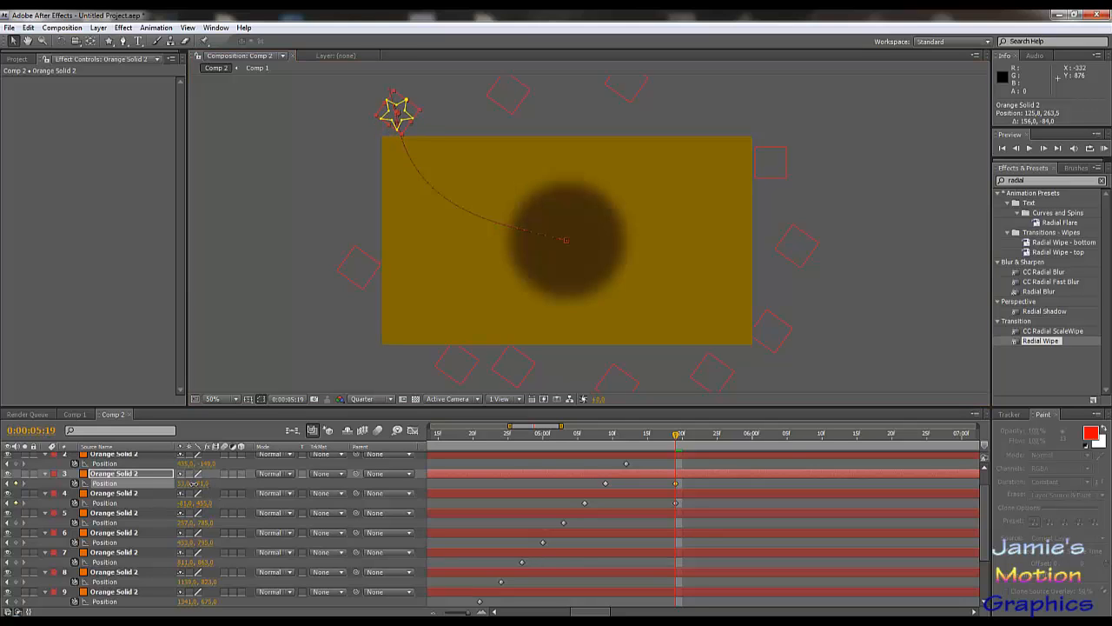
scroll(583, 236, down, 2)
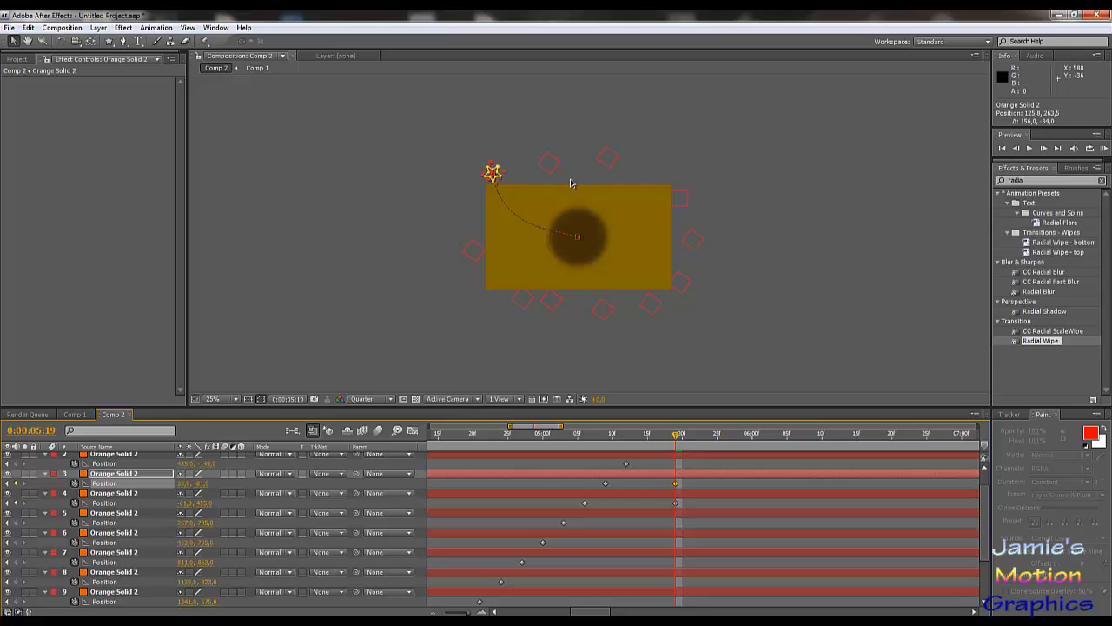
scroll(570, 182, up, 2)
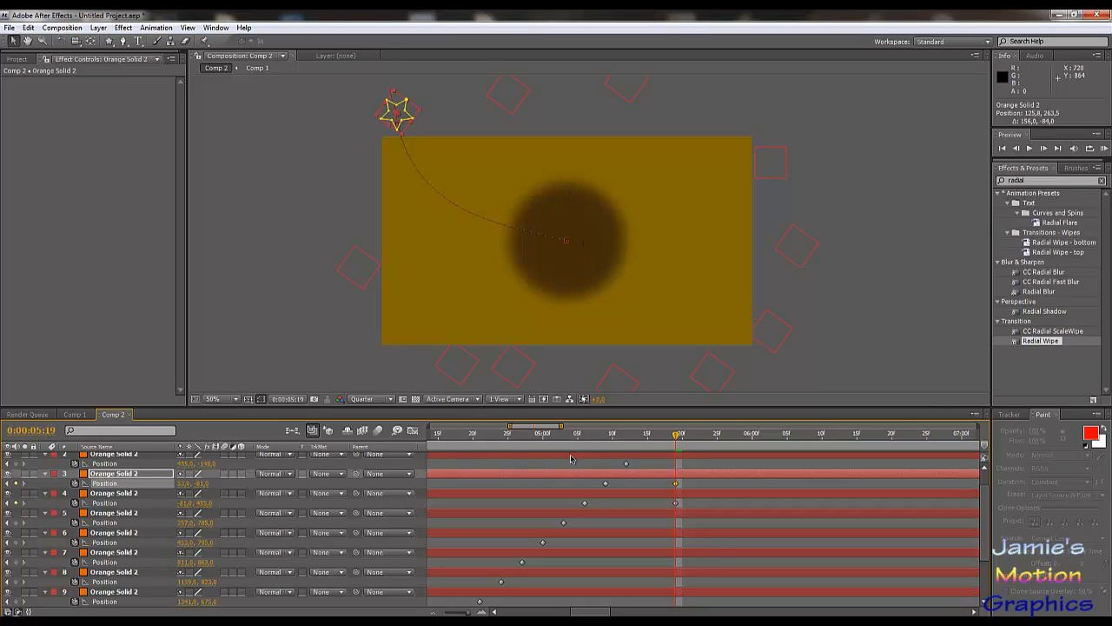
- Pre-compose all eleven Orange Solid 2 star layers into a new composition named Stars, moving all attributes into it
drag(677, 437, 557, 437)
drag(593, 475, 445, 488)
click(102, 455)
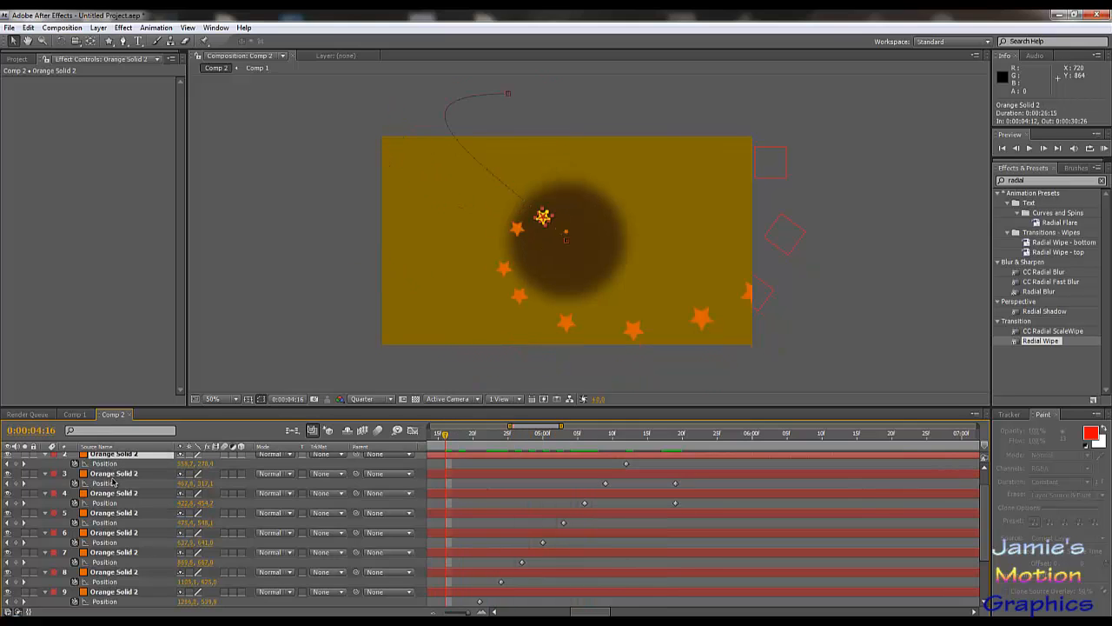
scroll(120, 485, up, 1)
scroll(121, 483, down, 4)
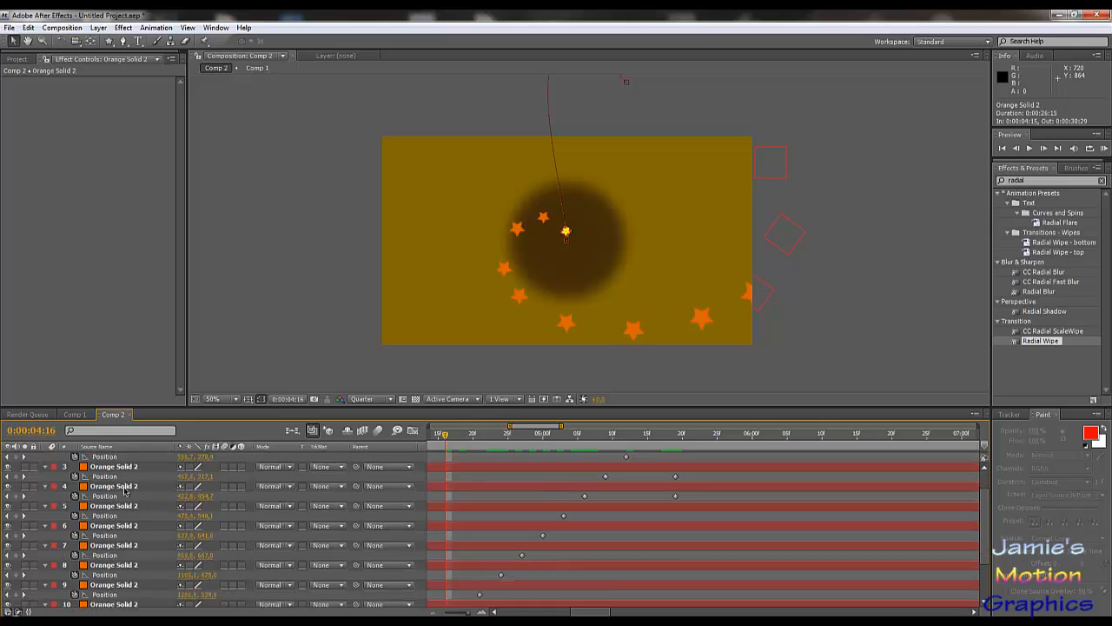
shift+click(105, 565)
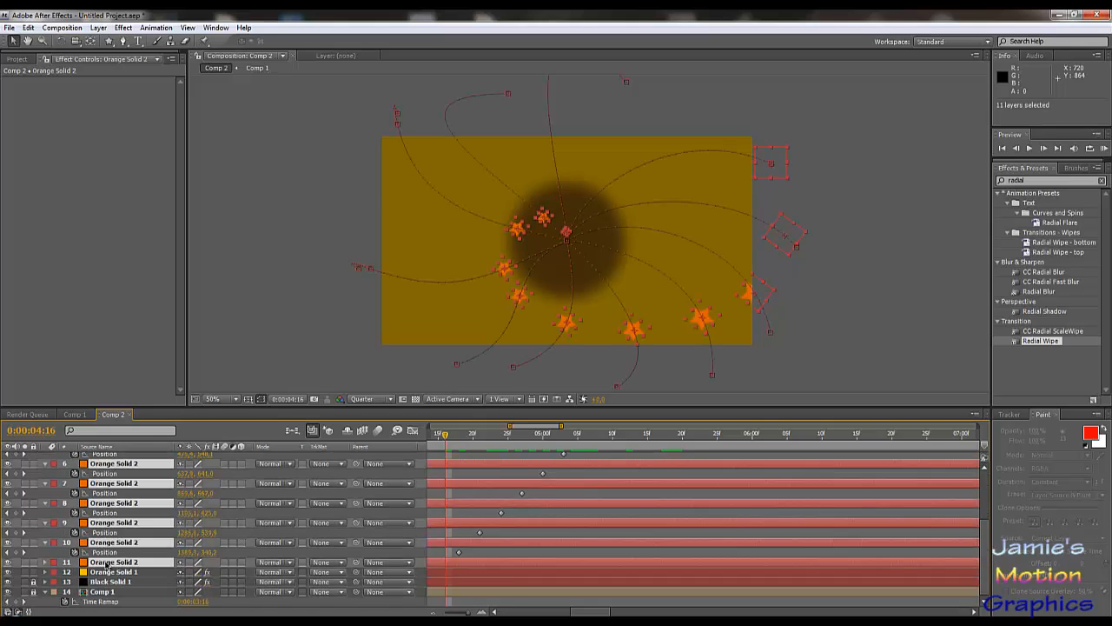
right_click(105, 563)
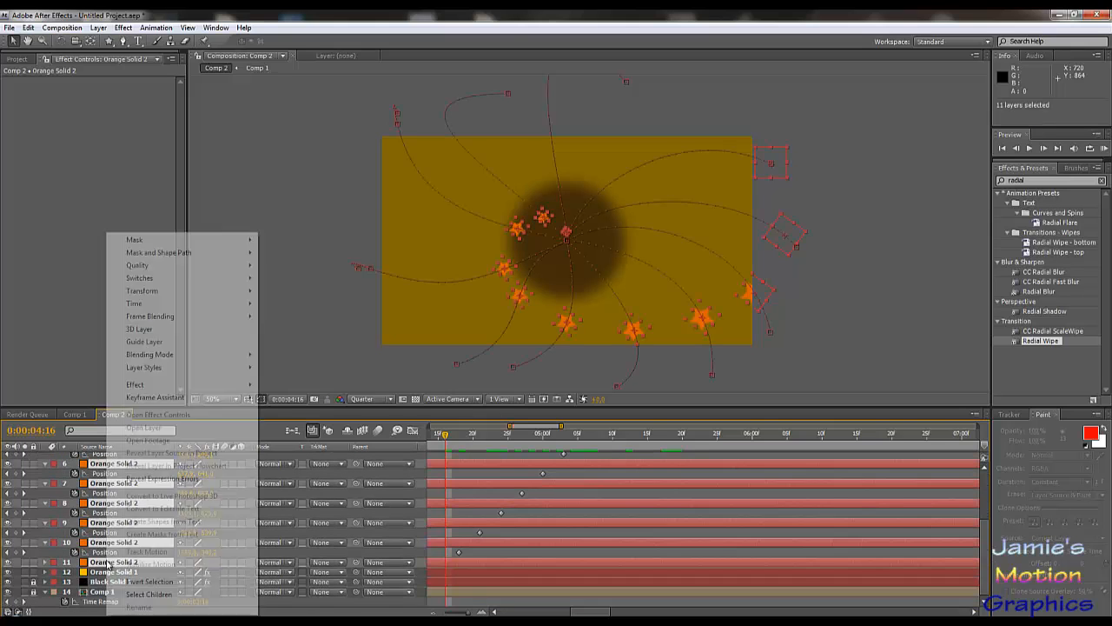
click(75, 31)
click(74, 32)
mouse_move(99, 27)
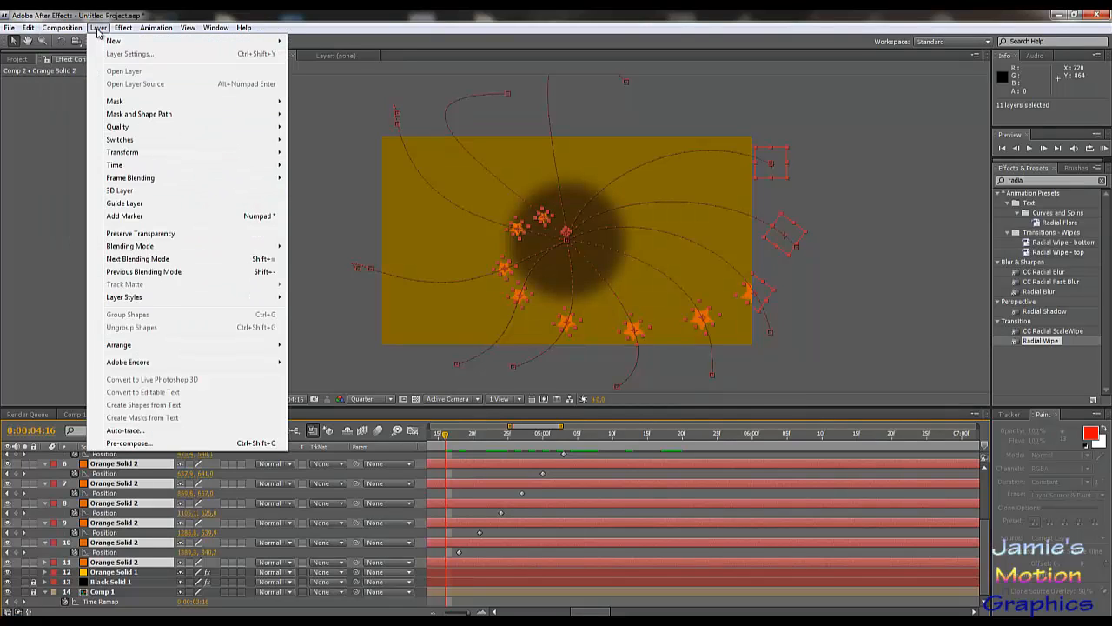
click(130, 444)
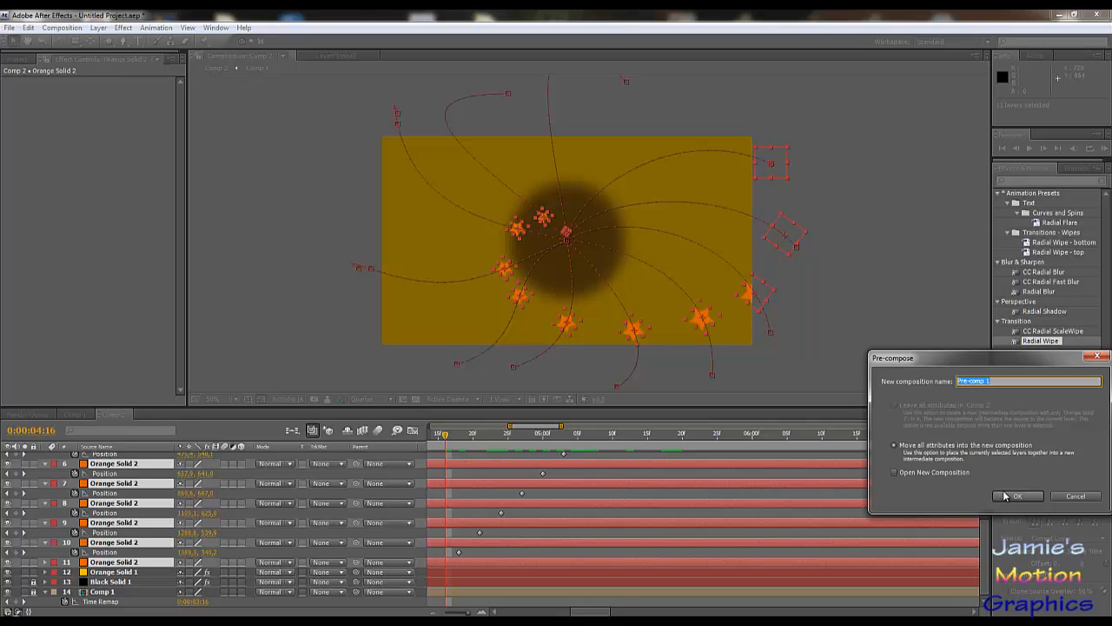
text(Stars)
click(1013, 496)
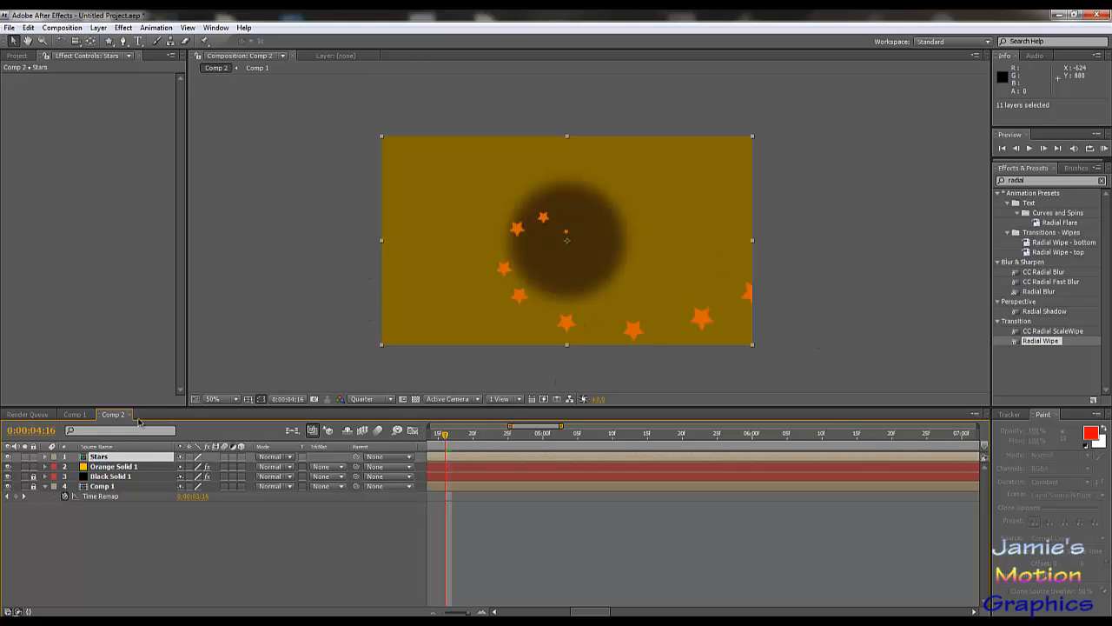
- Duplicate the Stars layer, shift the copy to start at 0:00:01:01, and preview both star waves up to 0:00:05:11
click(103, 459)
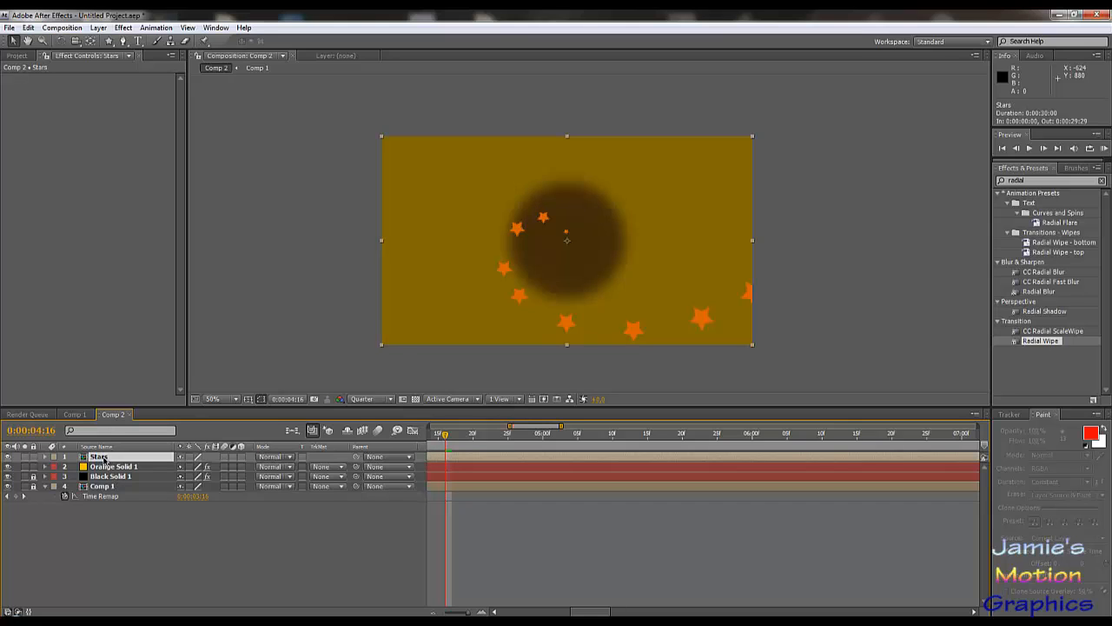
key(ctrl+d)
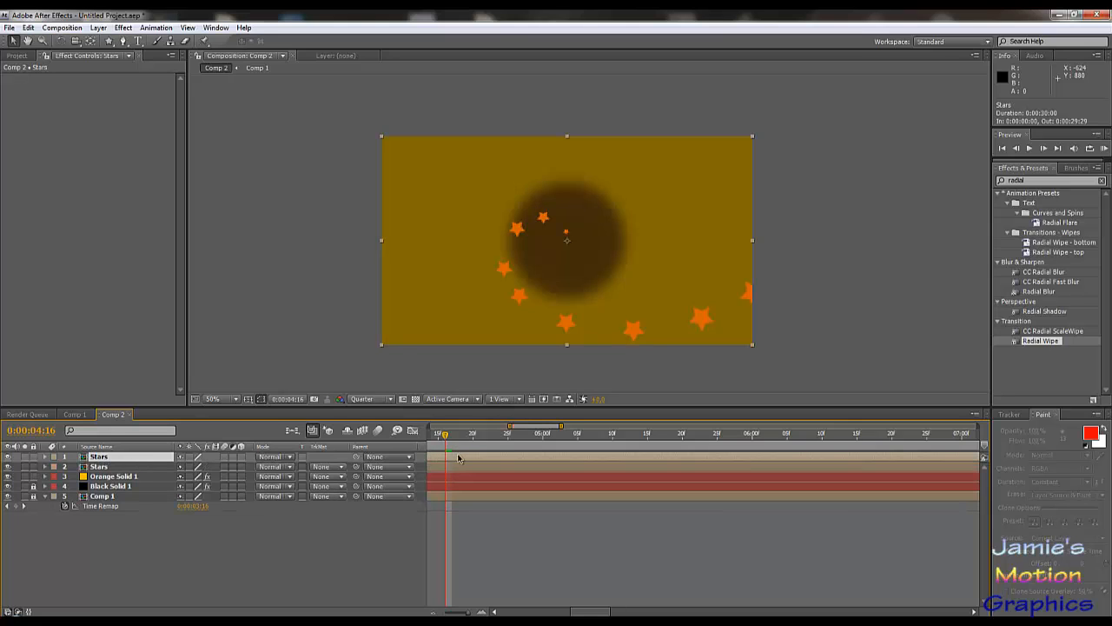
drag(459, 458, 668, 467)
mouse_move(445, 436)
mouse_down()
mouse_move(561, 447)
mouse_move(447, 446)
mouse_move(465, 447)
mouse_up()
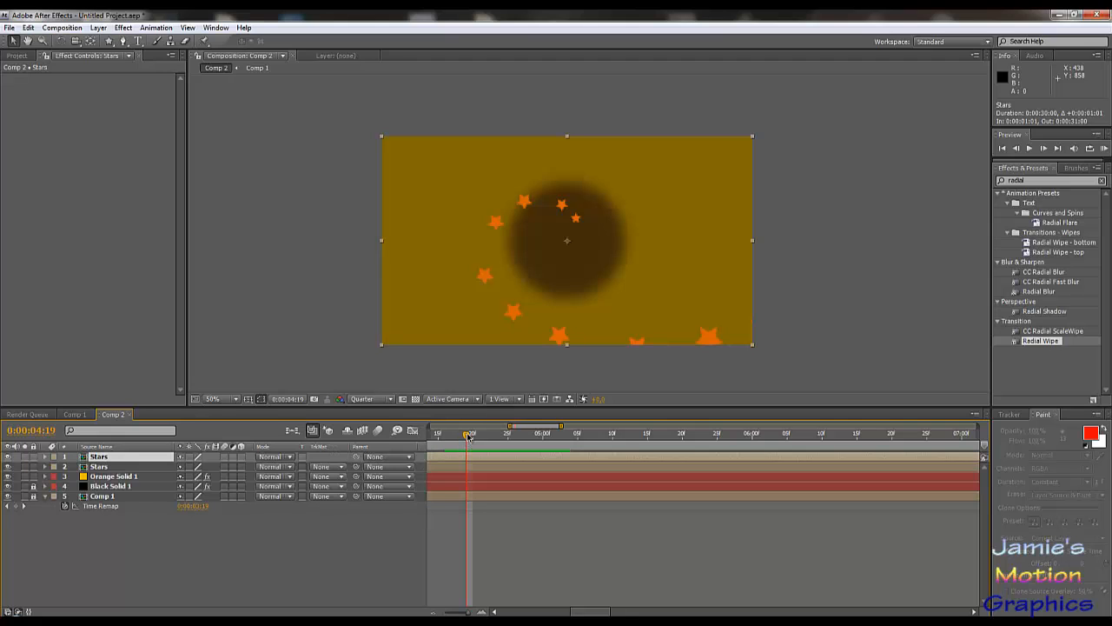
drag(471, 436, 619, 445)
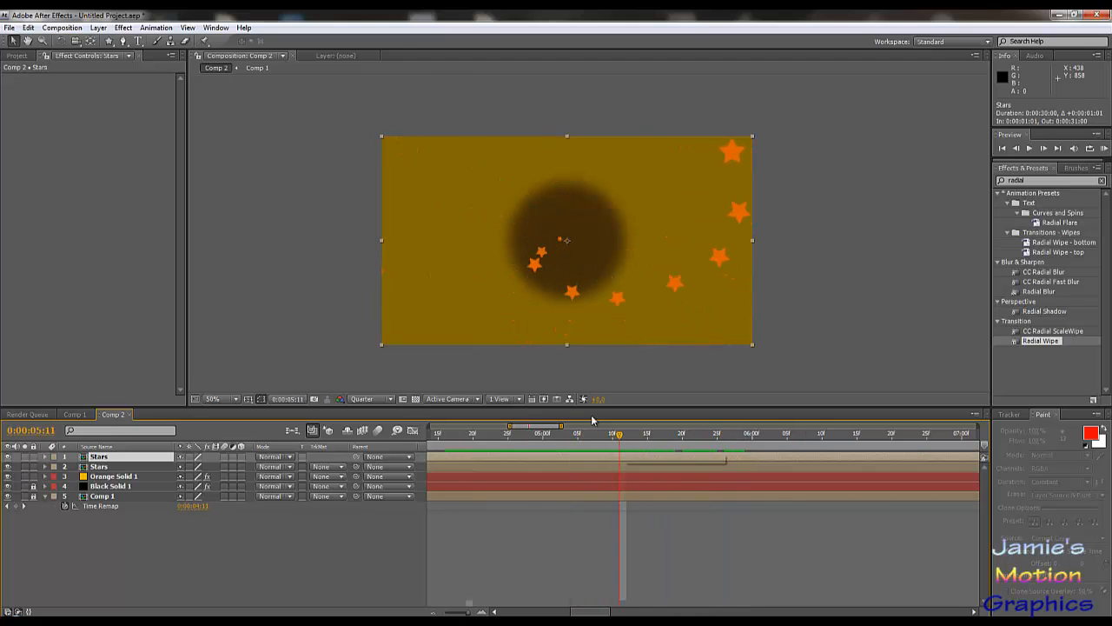
- In the Stars composition, reshape layer 5's motion path with handles at about 492, 537 and 556, 698 and its end point at 29, 785
click(536, 267)
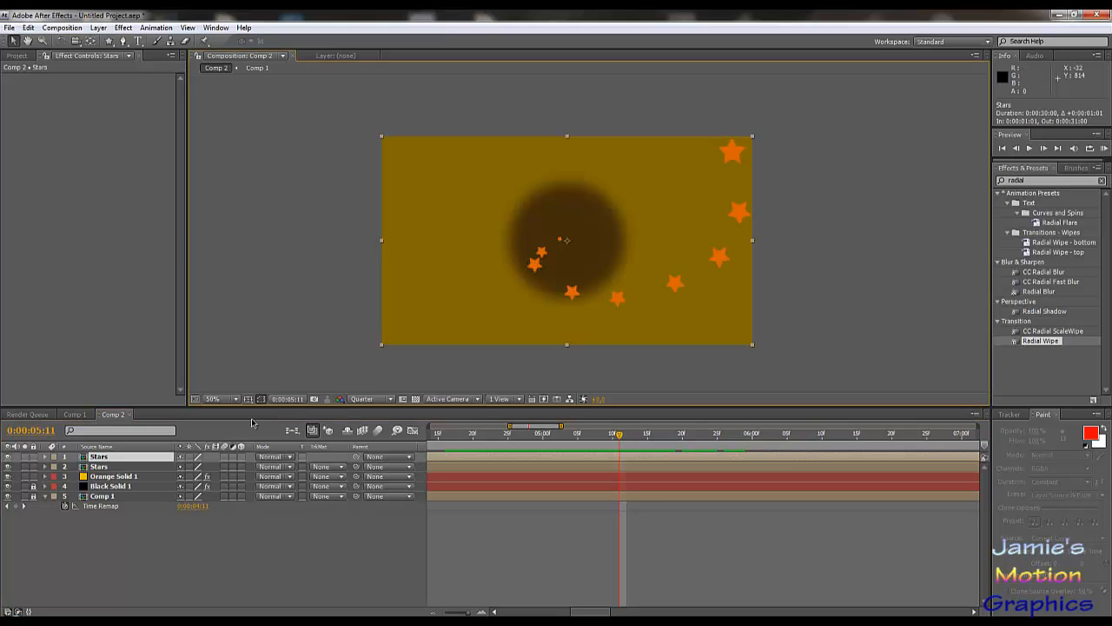
double_click(101, 458)
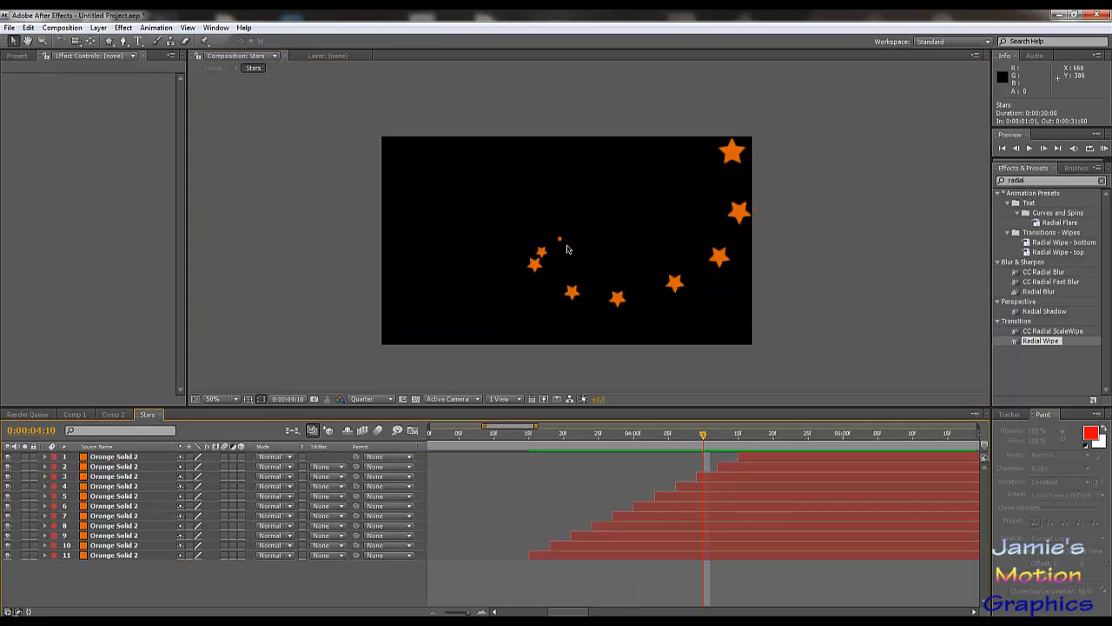
click(534, 265)
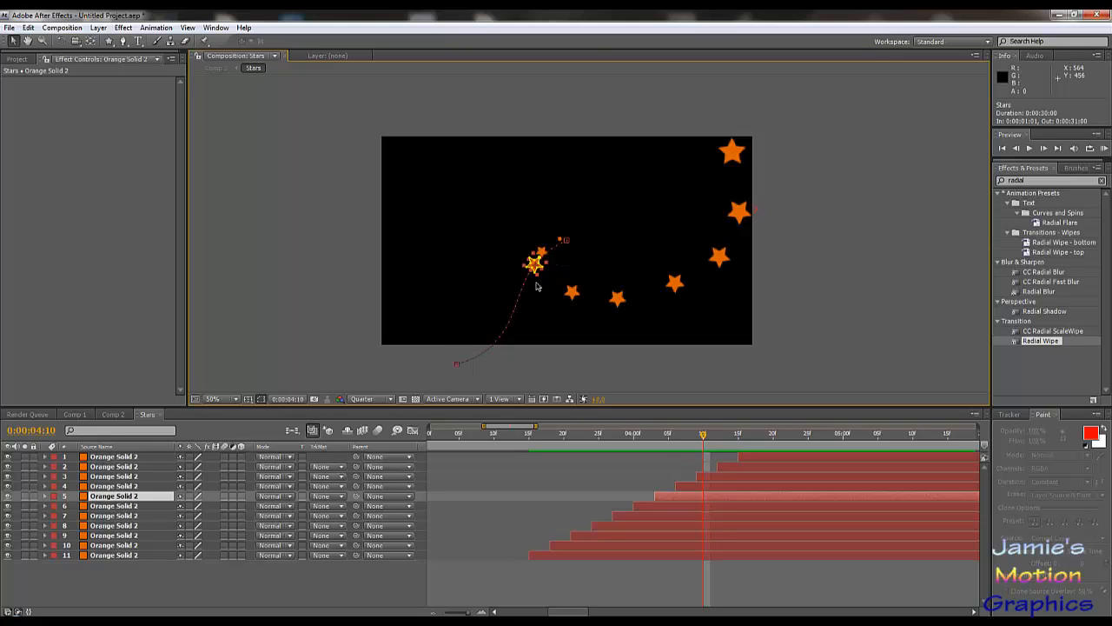
click(565, 240)
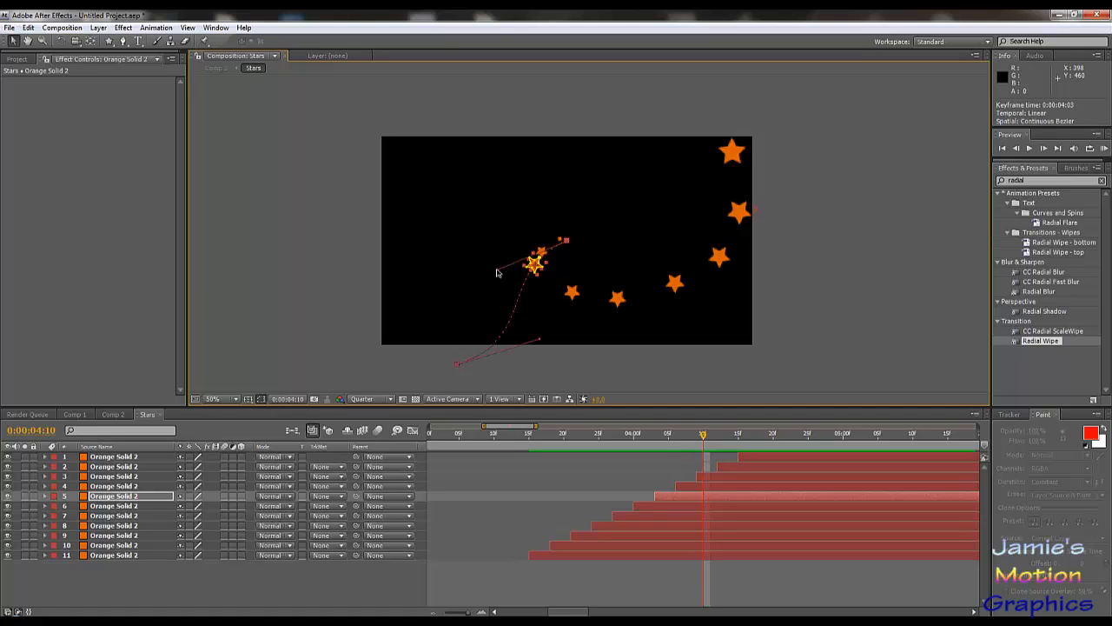
drag(496, 273, 527, 298)
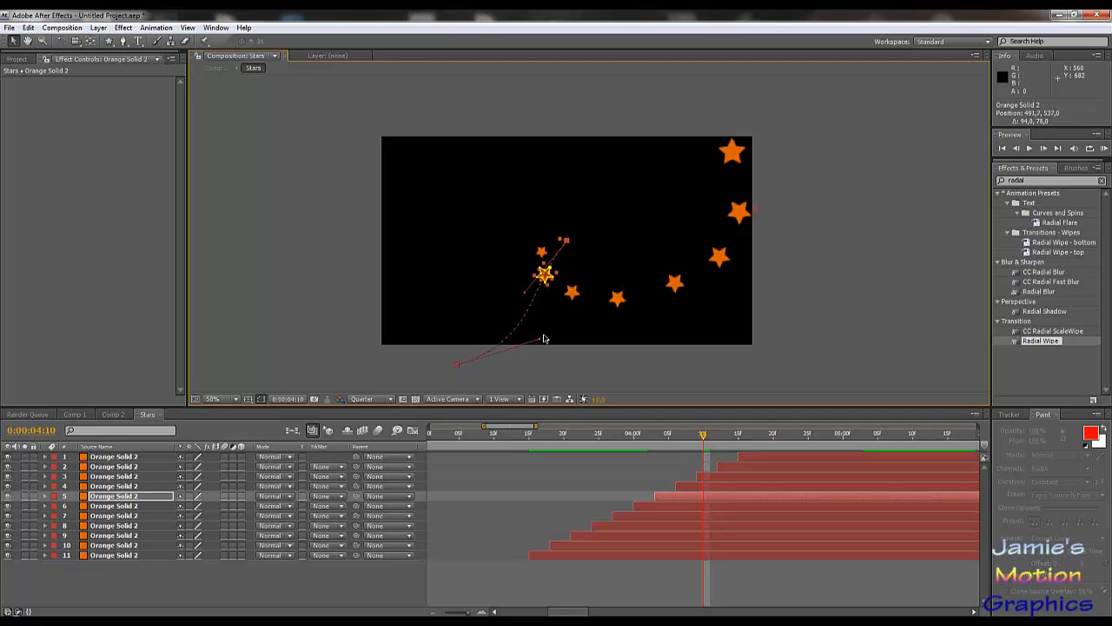
drag(456, 365, 390, 364)
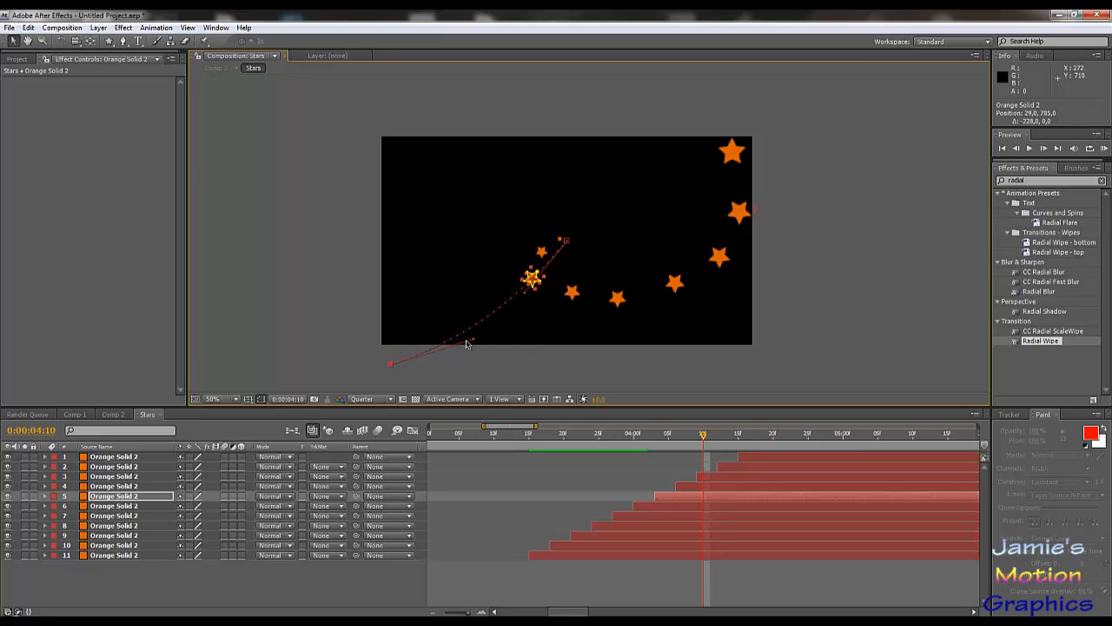
drag(474, 343, 542, 342)
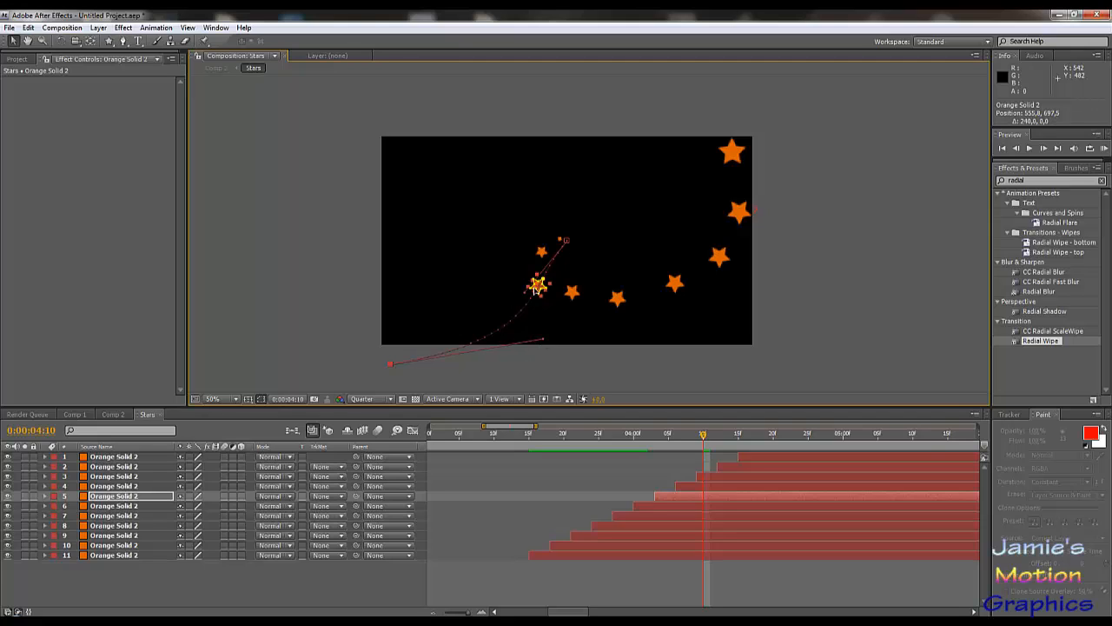
click(523, 292)
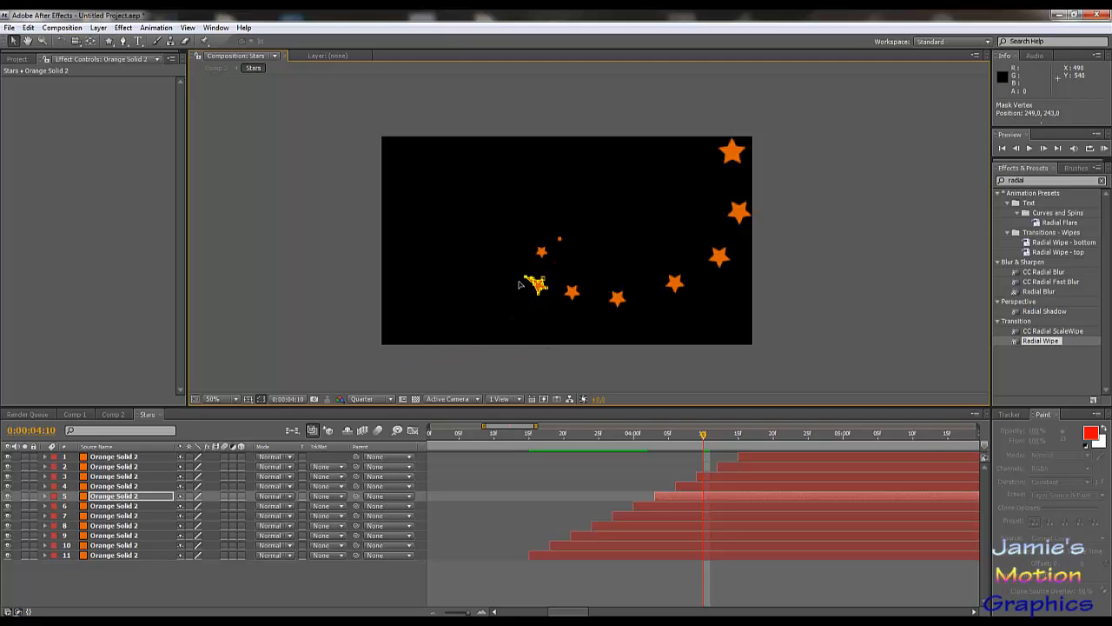
key(ctrl+z)
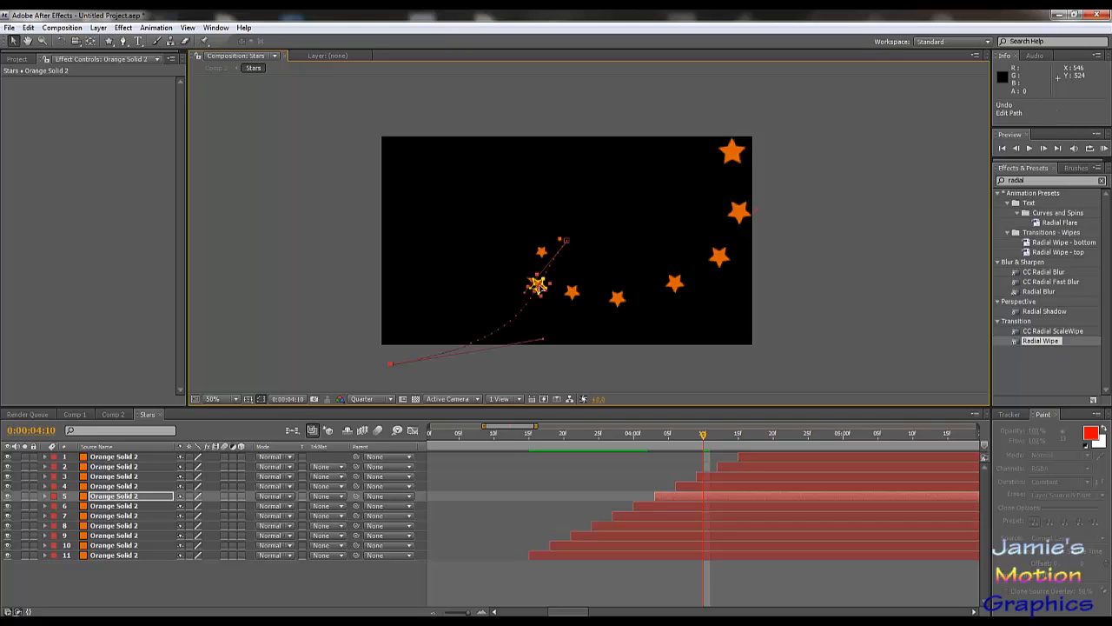
click(531, 287)
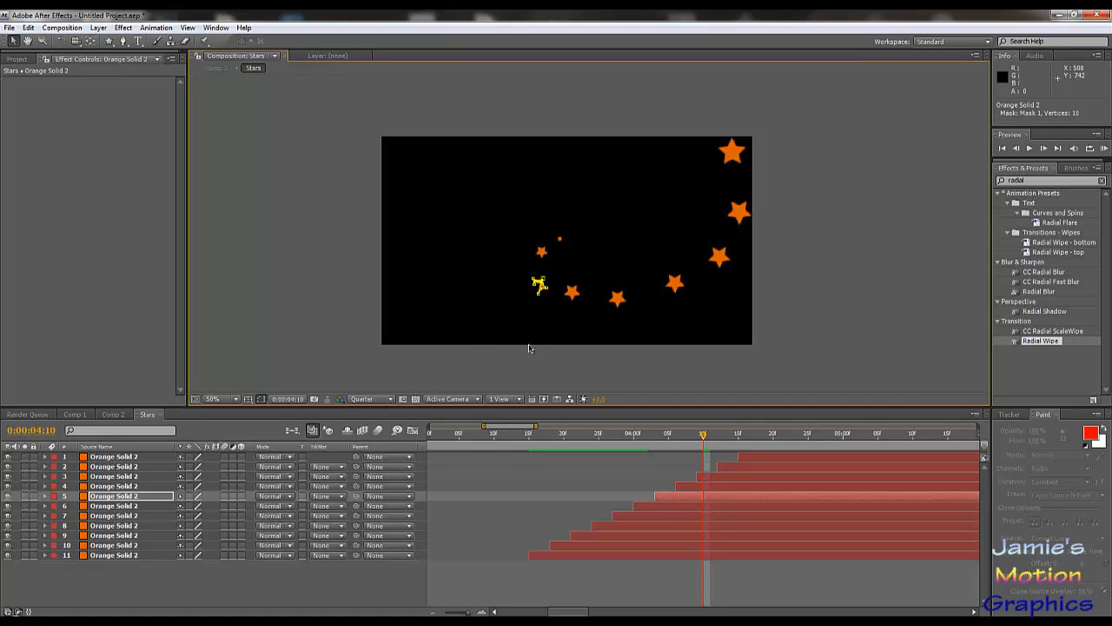
key(ctrl+z)
- Refine star layer 5's path, moving its start handle to about 534, 457, end point to 205, 789 and end handle to about 634, 592
key(period)
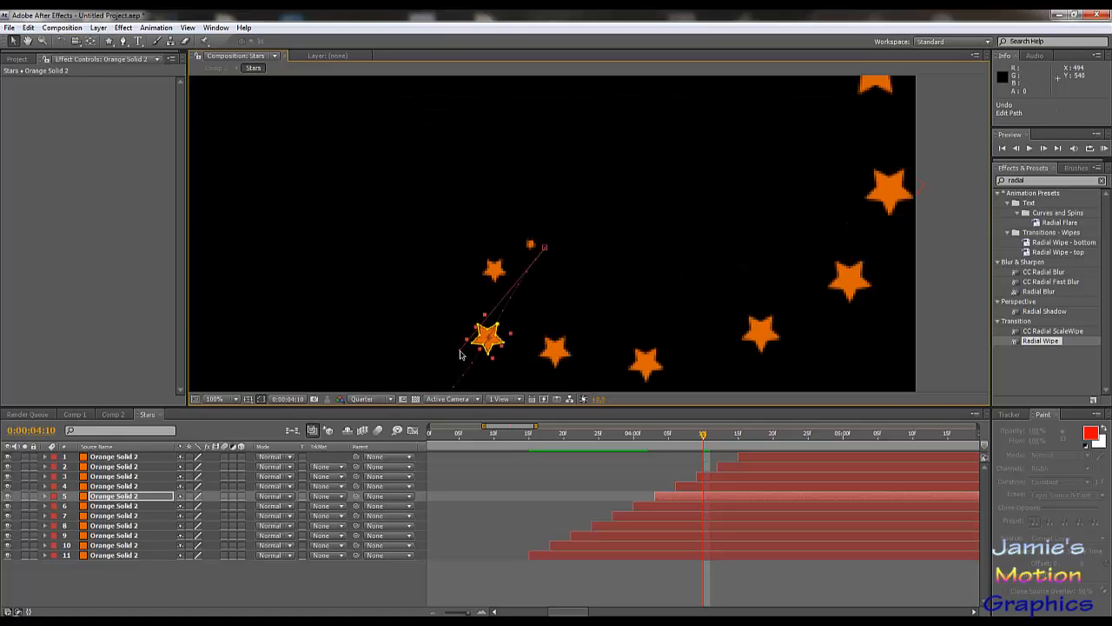
drag(461, 352, 538, 253)
key(comma)
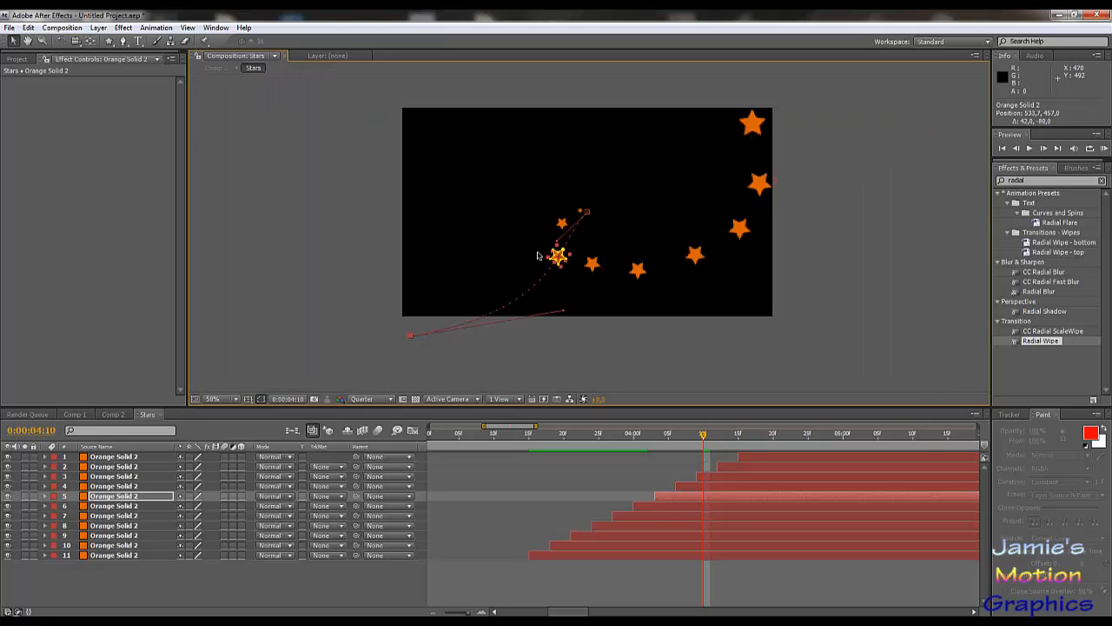
drag(412, 337, 462, 339)
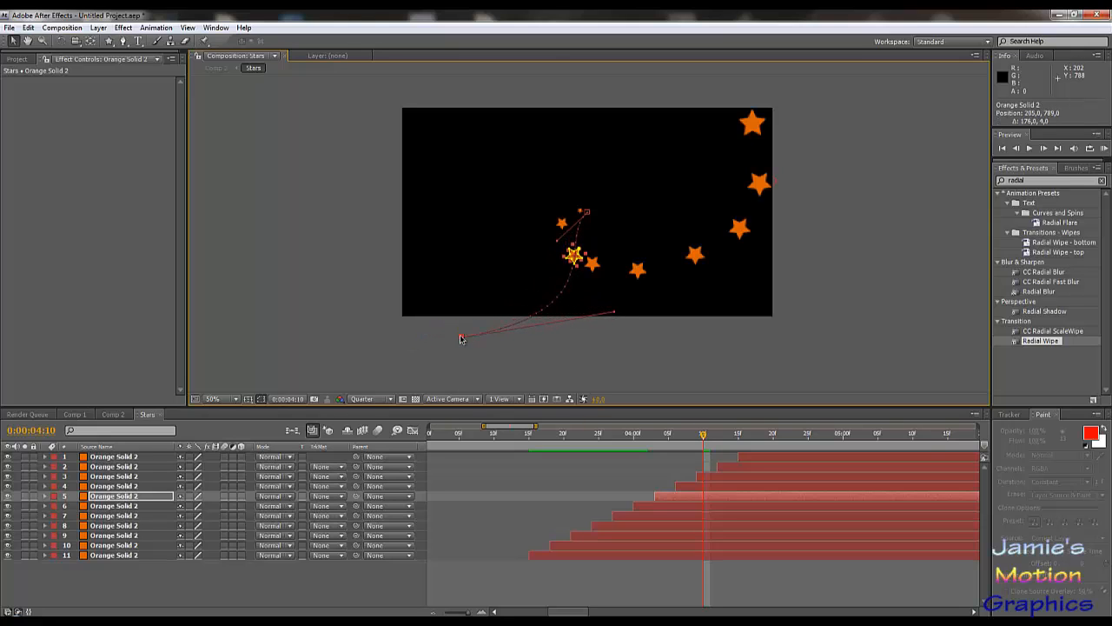
drag(615, 314, 587, 280)
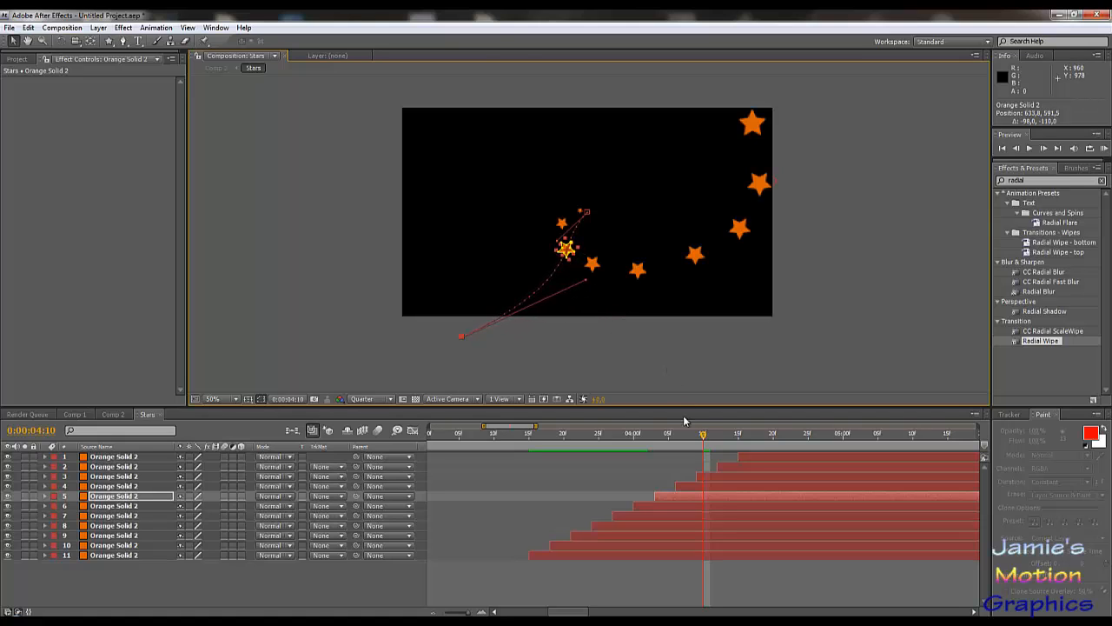
- Preview the adjusted star motion in the Stars composition and in Comp 2, stopping at 0:00:06:15
drag(699, 443, 700, 508)
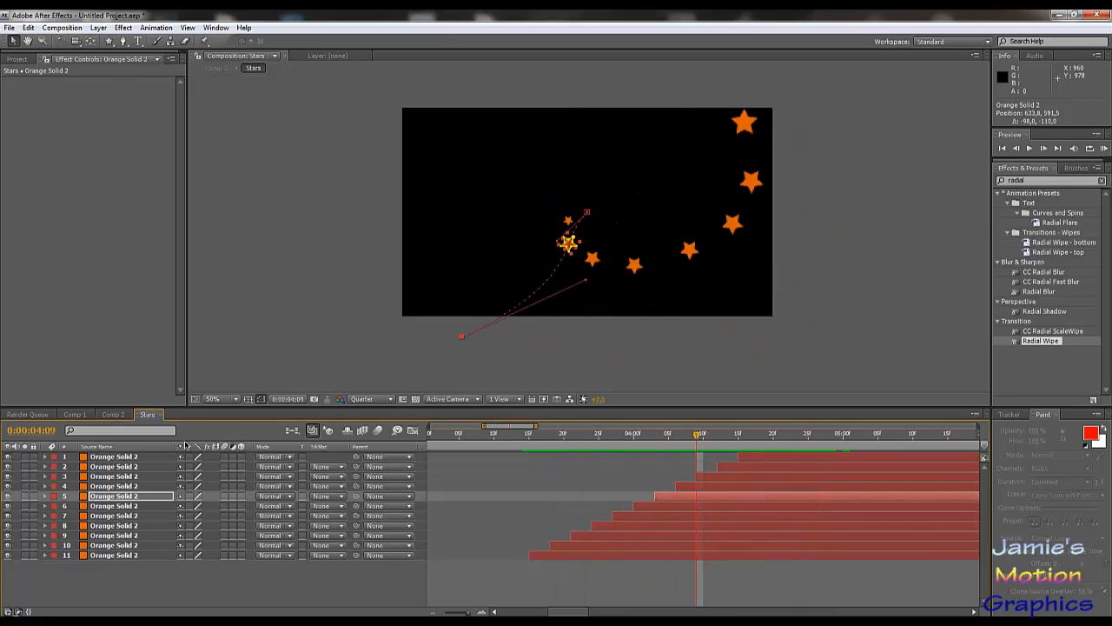
click(113, 414)
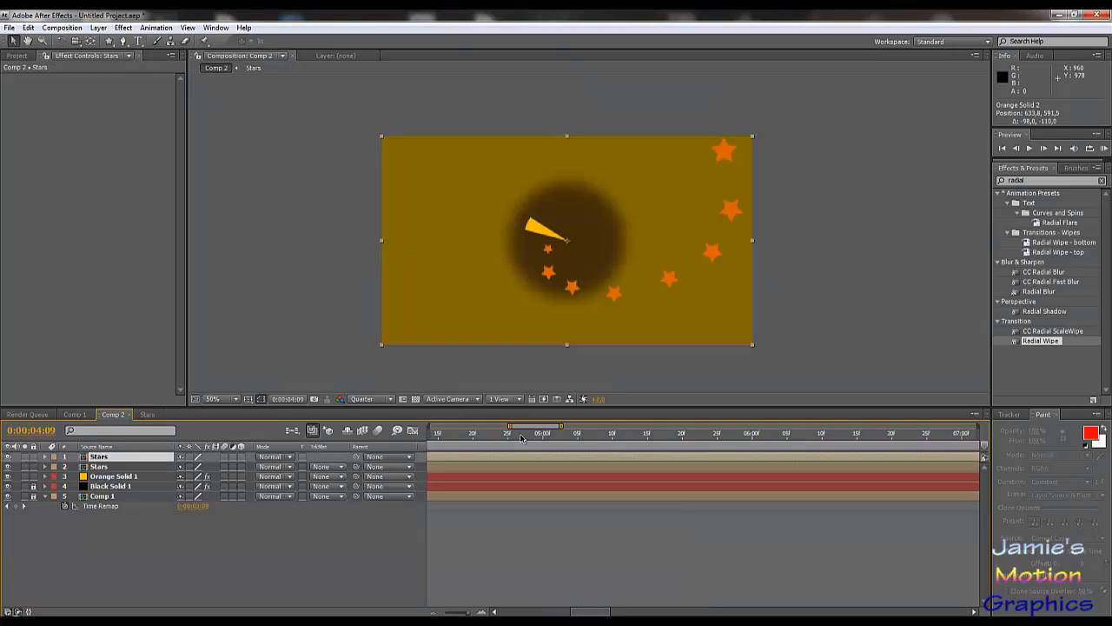
drag(491, 435, 838, 472)
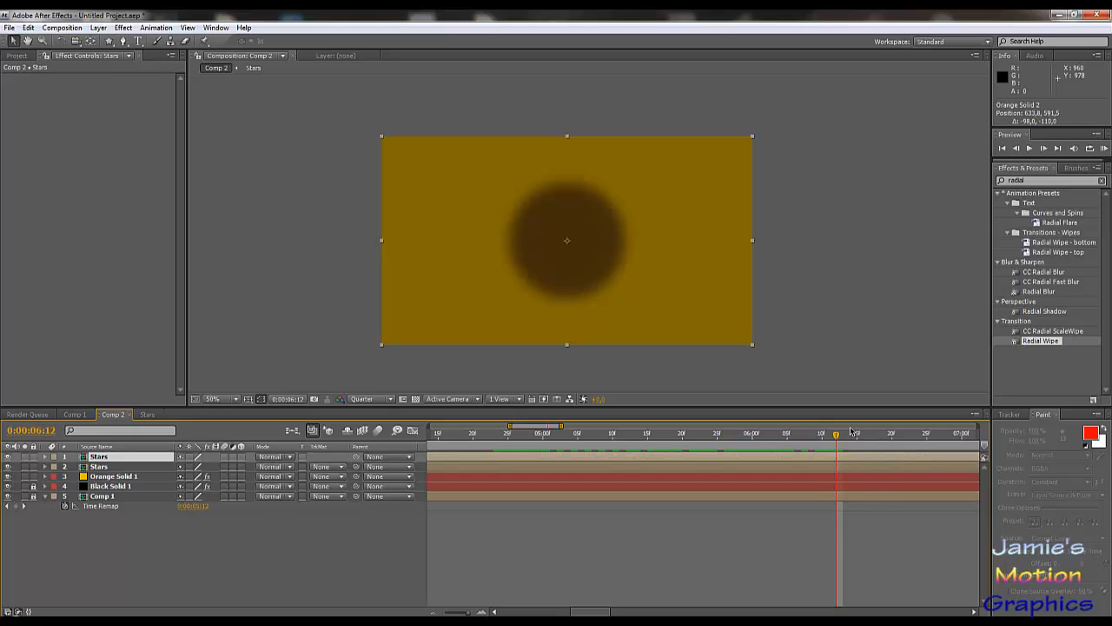
drag(836, 439, 859, 445)
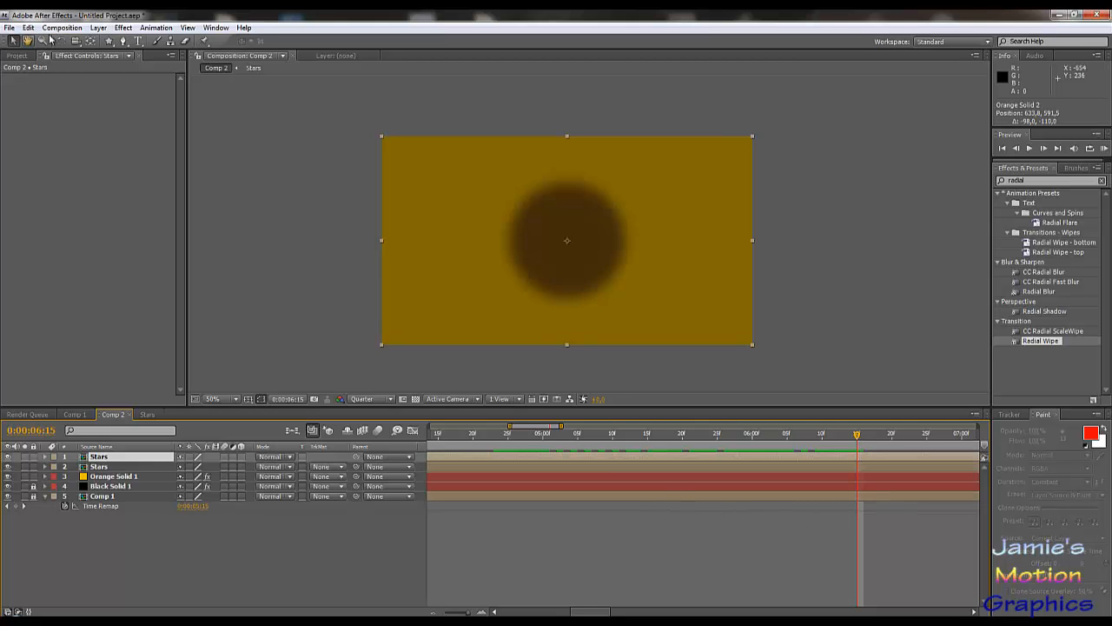
- Add a dark green solid with colour 497104 at the top of Comp 2
click(99, 28)
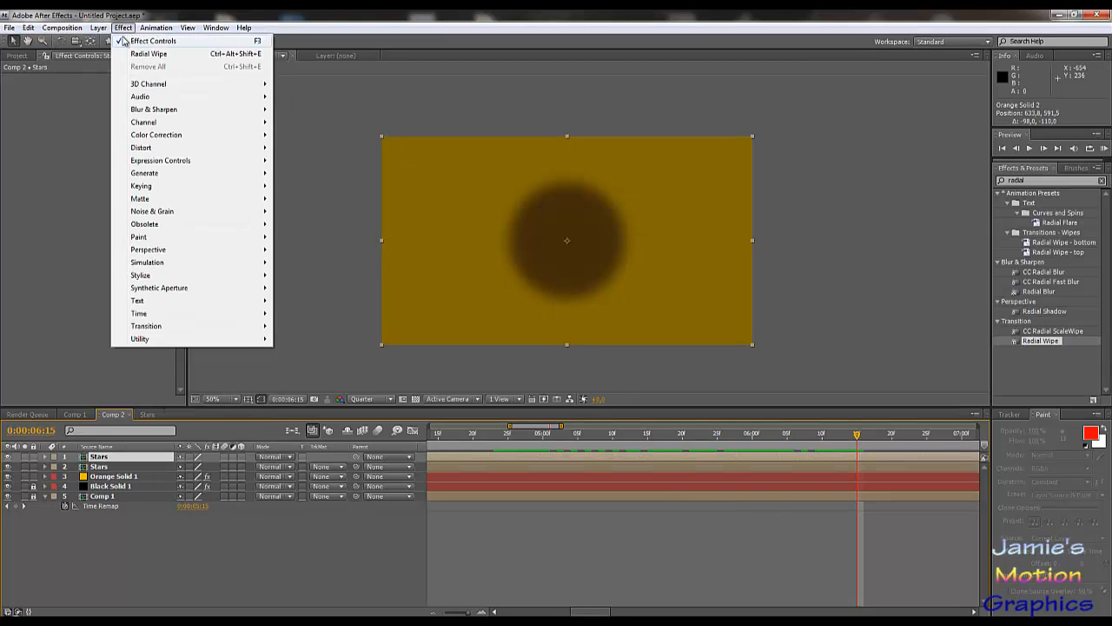
mouse_move(114, 47)
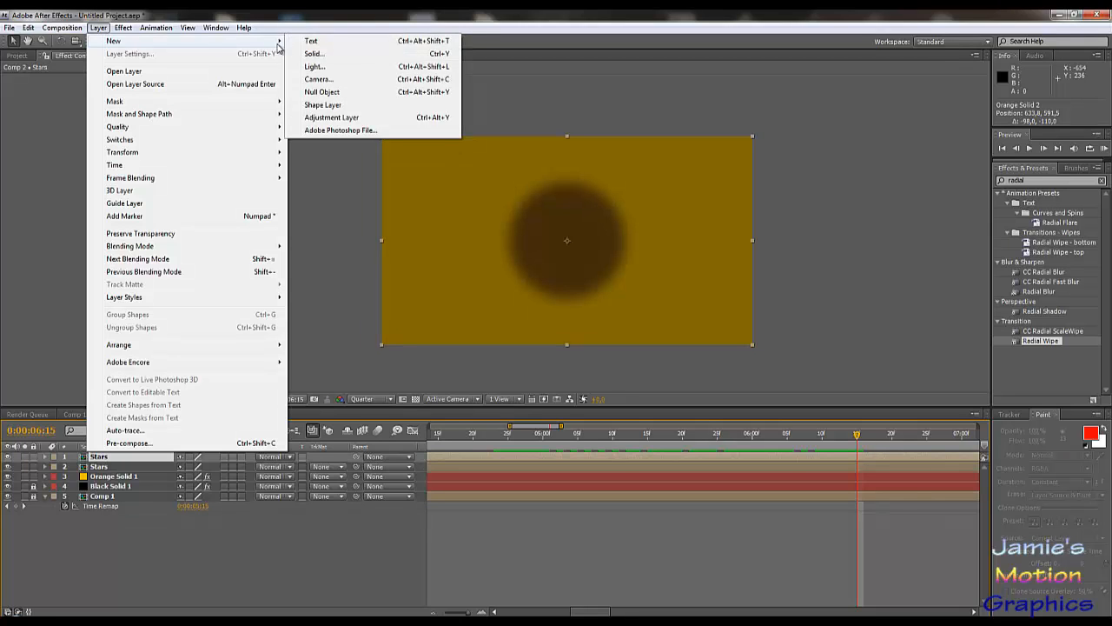
click(313, 53)
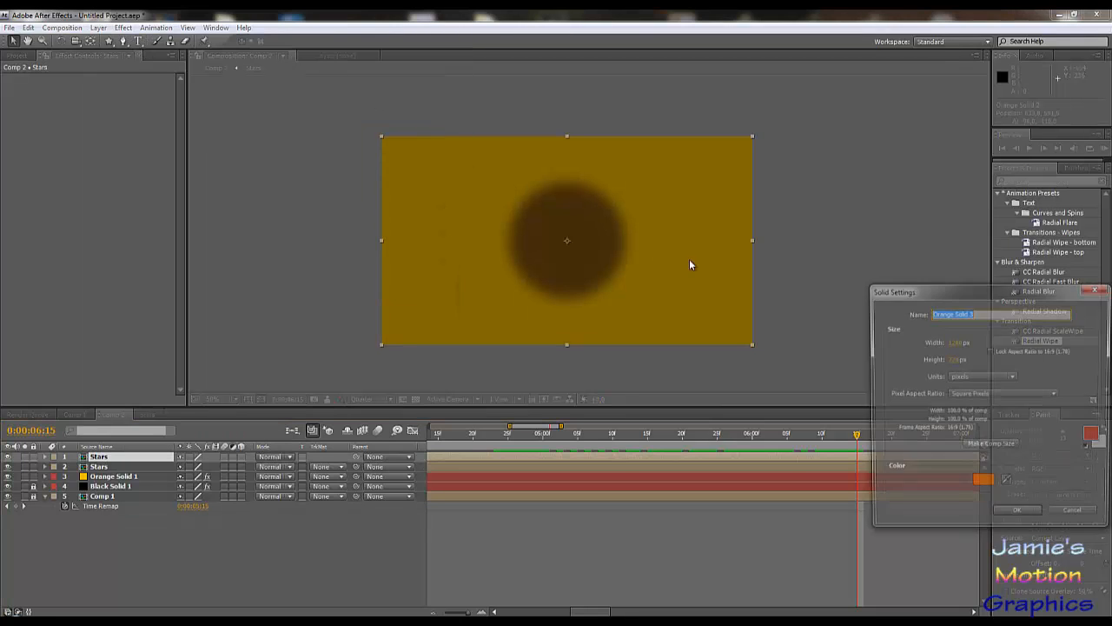
click(983, 484)
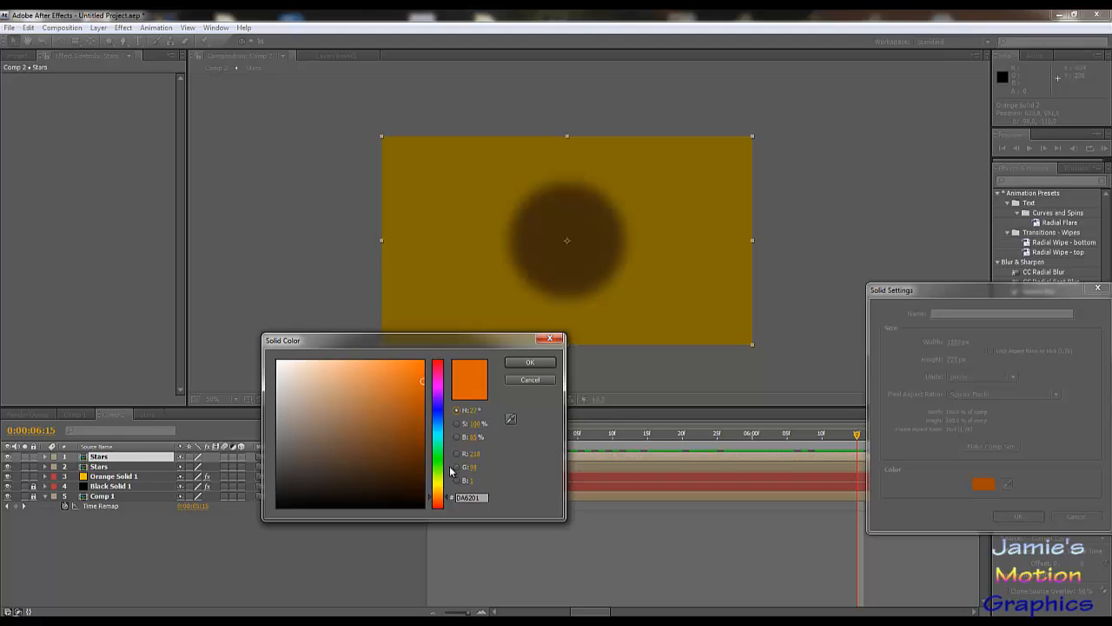
click(440, 484)
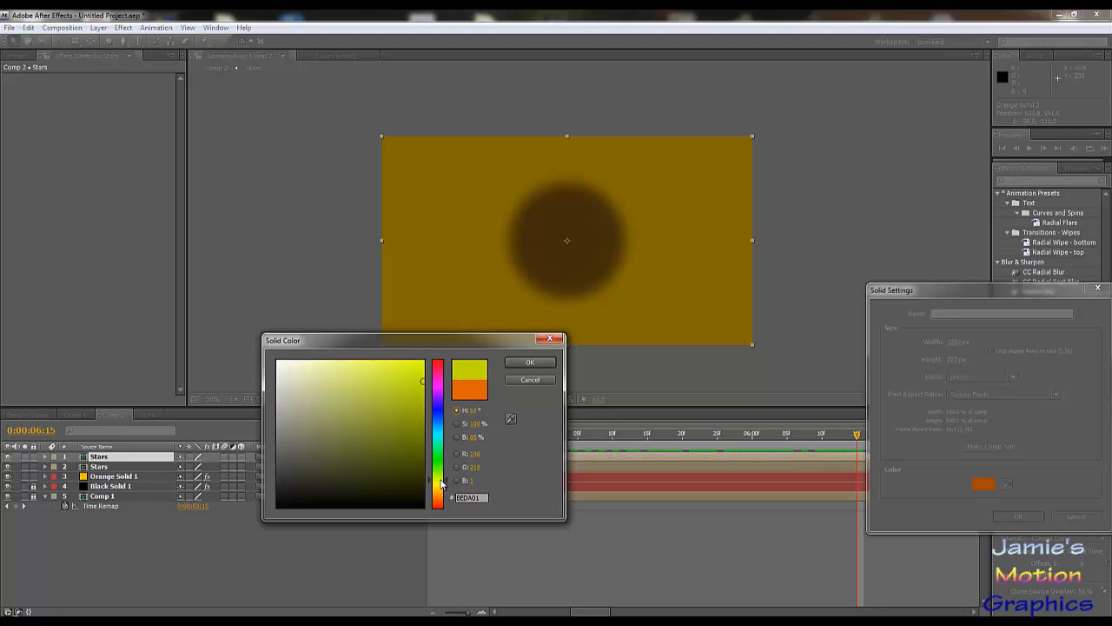
drag(440, 484, 443, 478)
drag(404, 431, 419, 442)
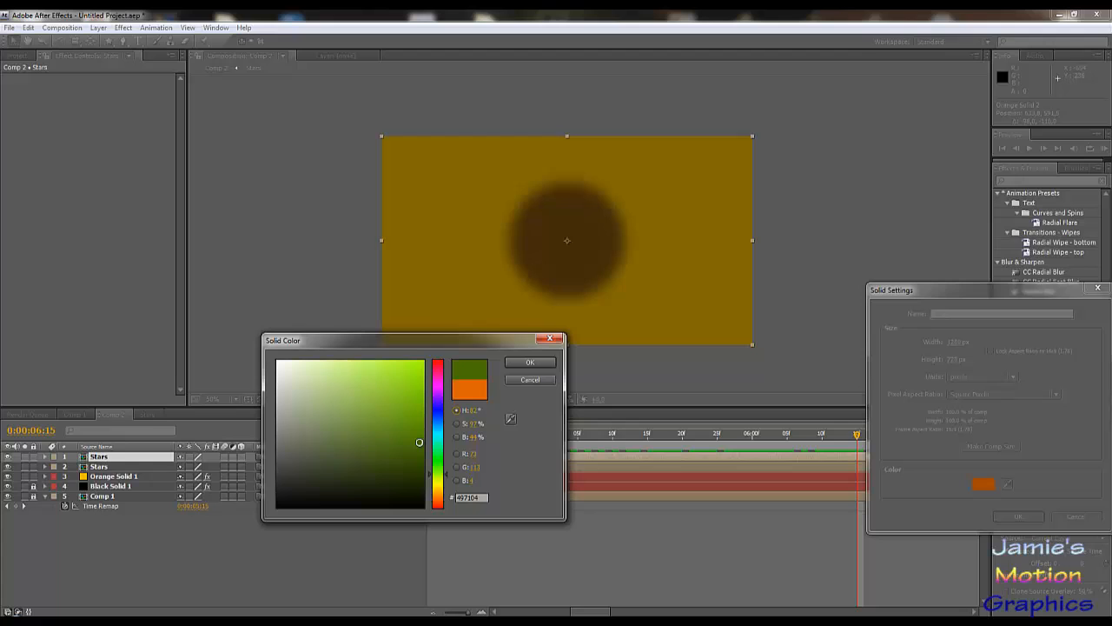
click(530, 362)
click(1015, 517)
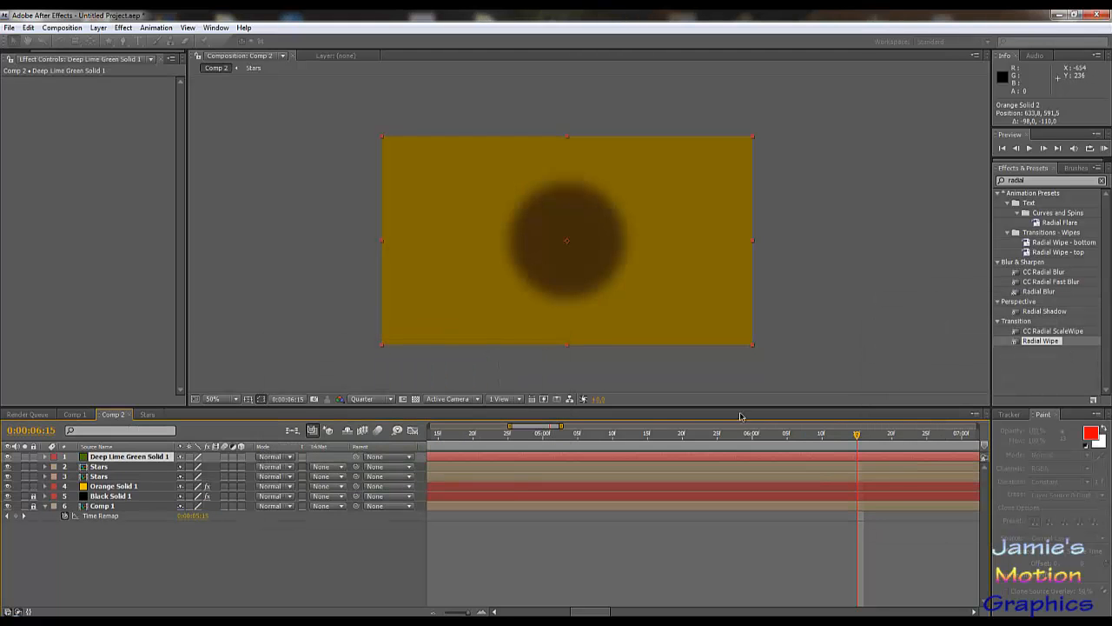
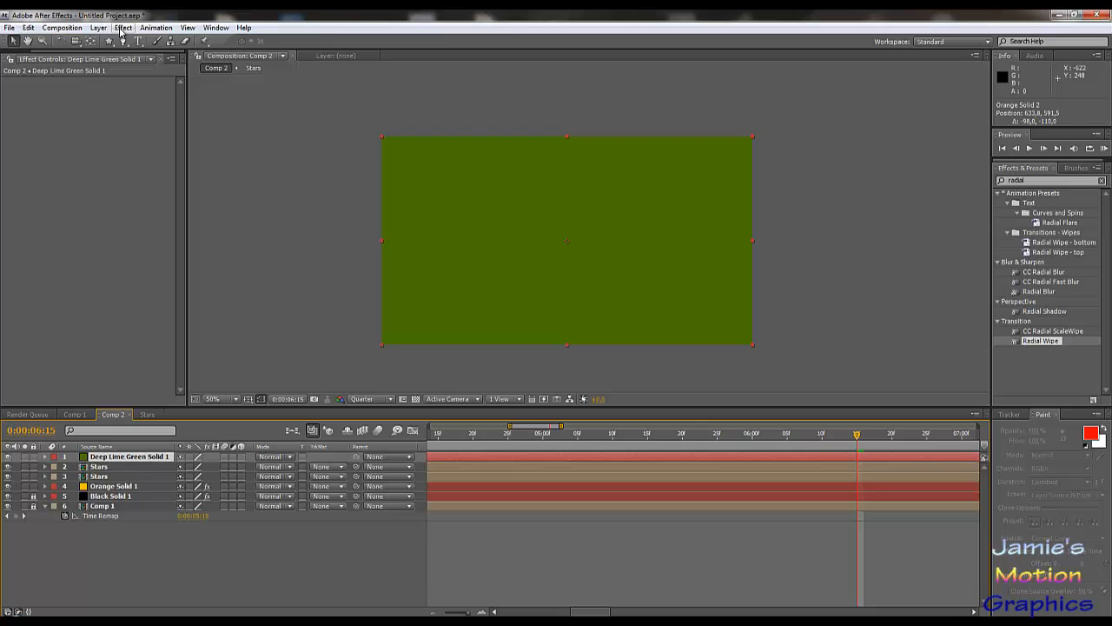
click(122, 29)
mouse_move(101, 29)
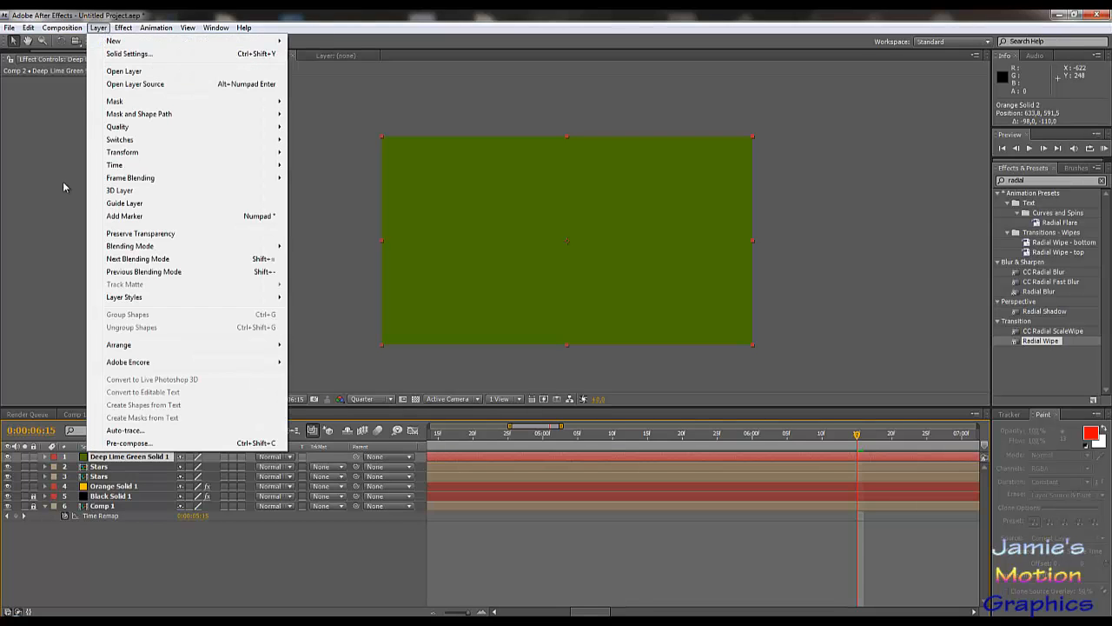
click(35, 311)
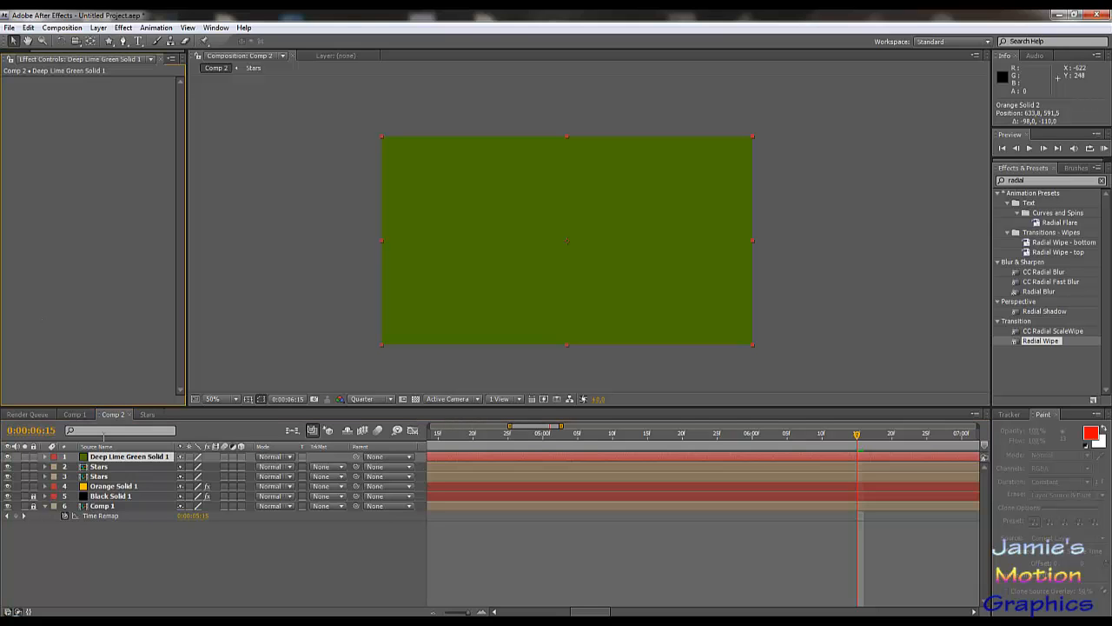
- Draw a closed four-point diamond mask around the centre of the green solid with the Pen tool
click(123, 41)
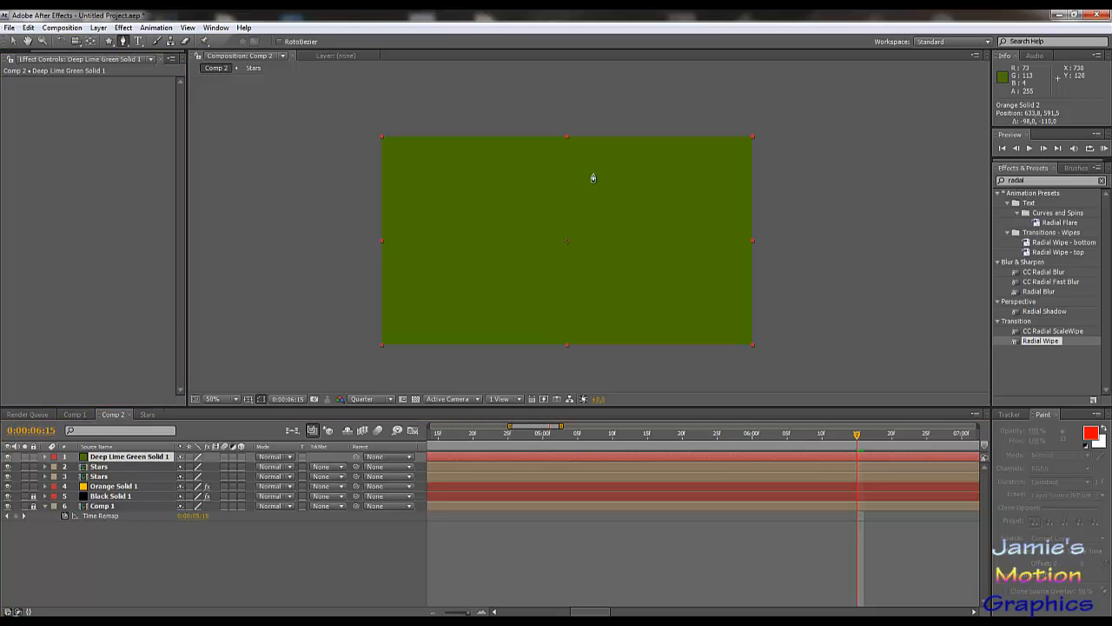
click(571, 164)
click(675, 250)
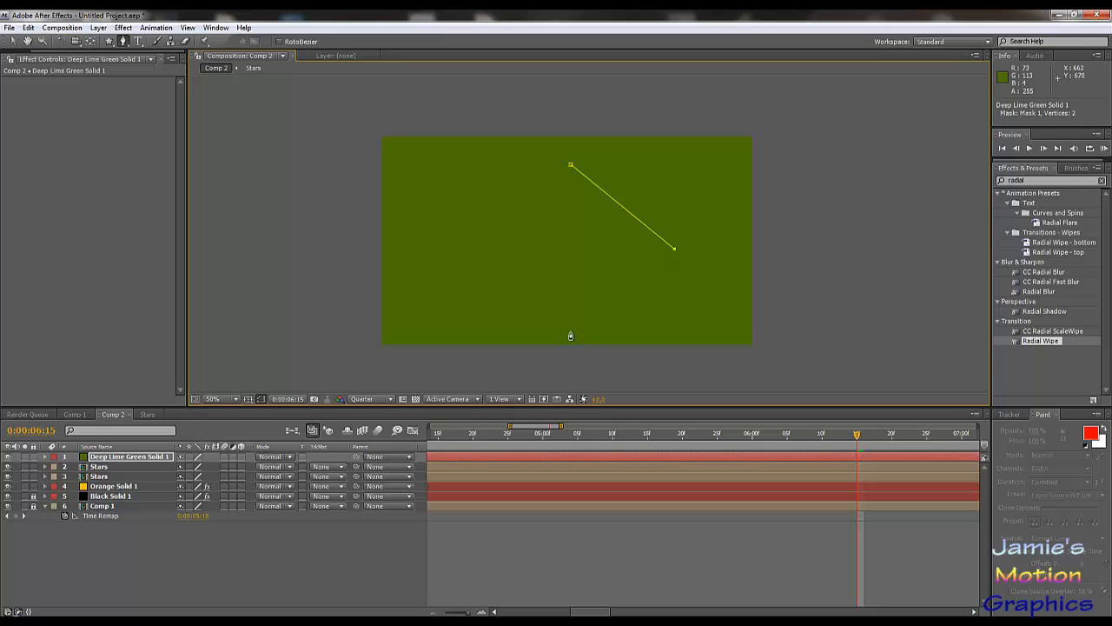
click(563, 330)
click(468, 238)
click(572, 164)
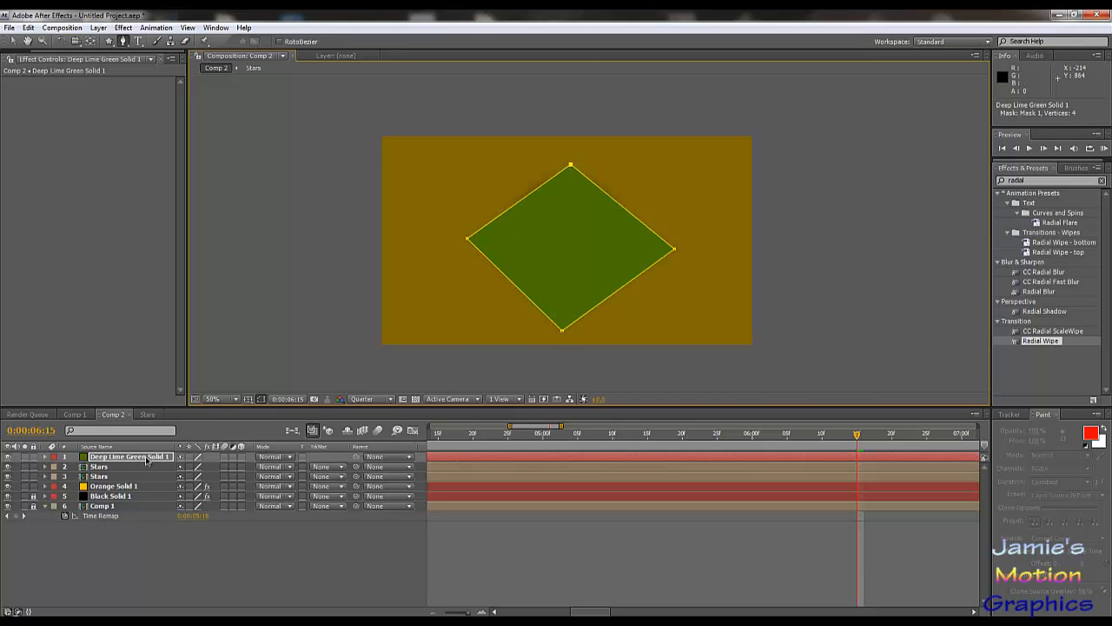
- Set the green solid's mask shape bounding box to top 60, bottom 660, left 340 and right 940 px
click(46, 457)
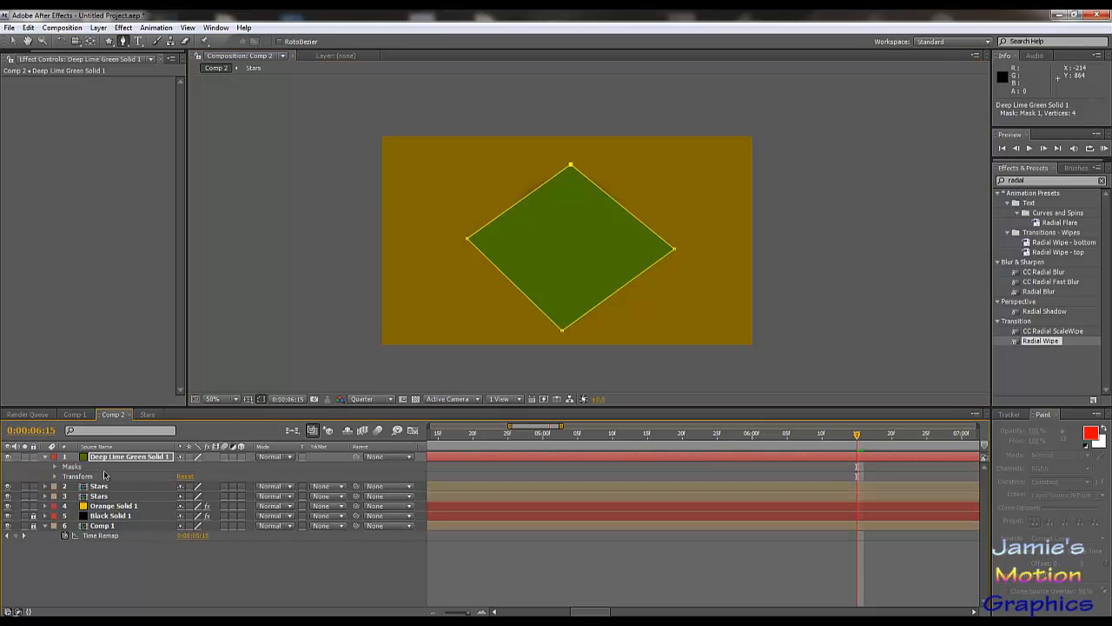
click(56, 467)
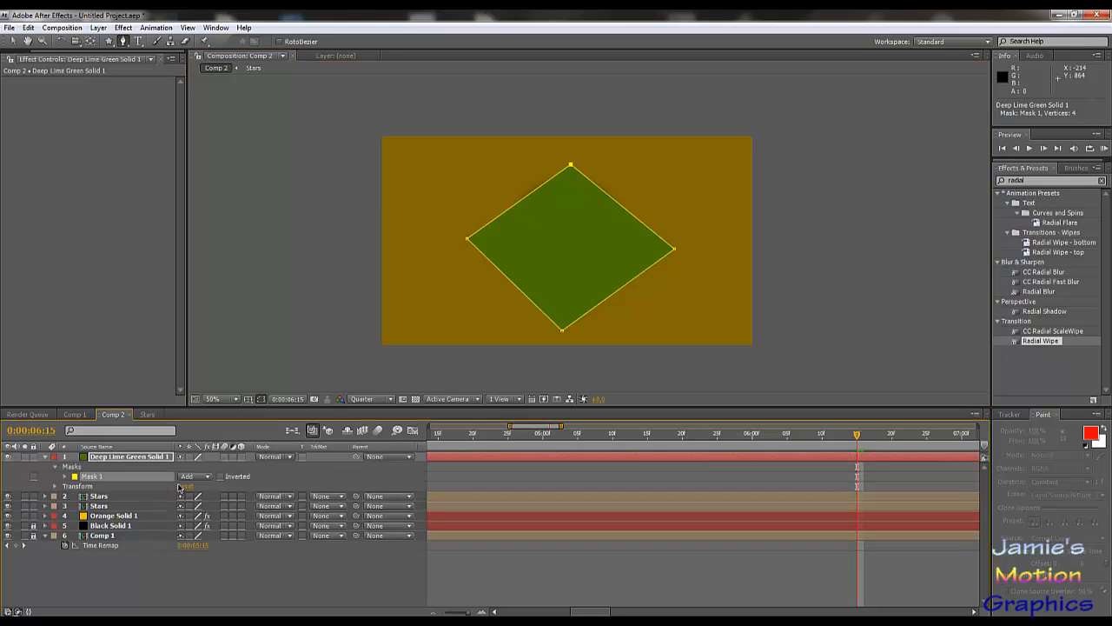
click(65, 477)
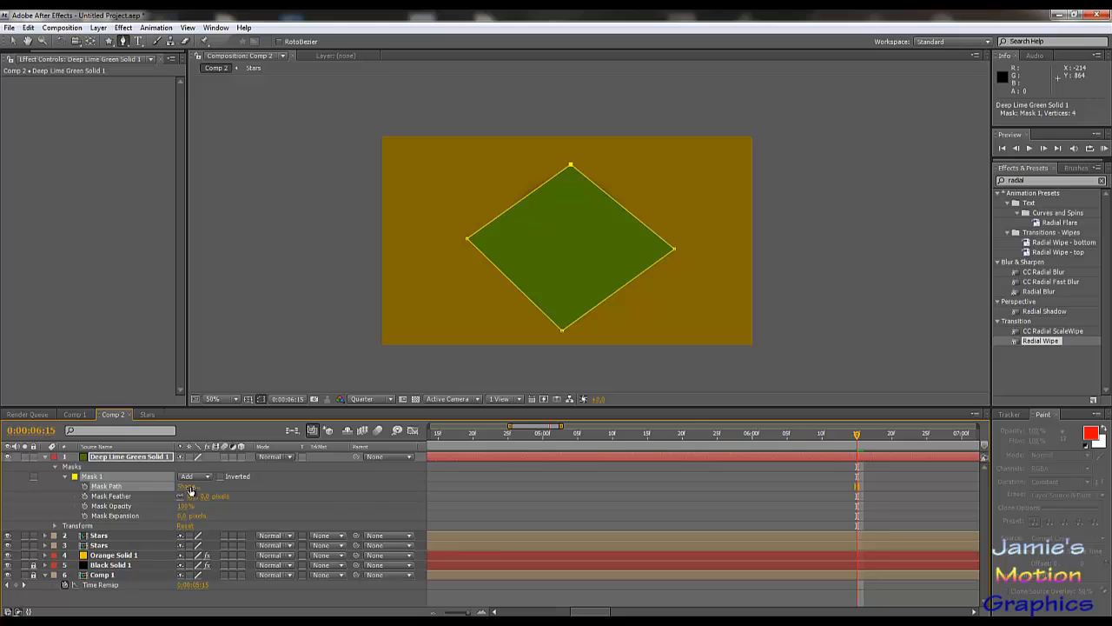
click(186, 486)
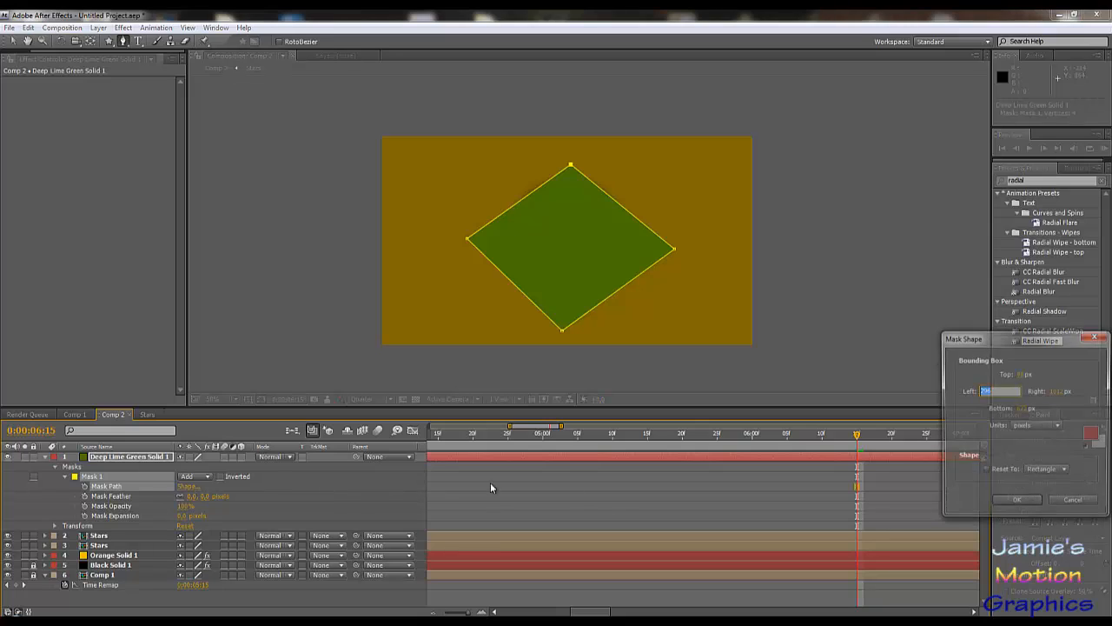
click(1020, 373)
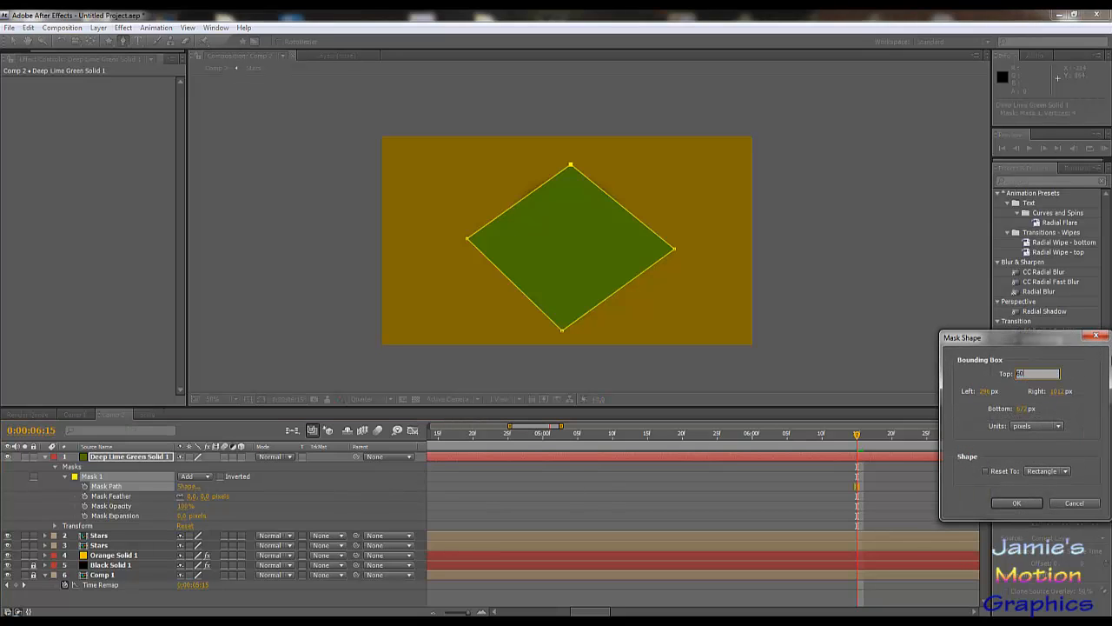
key(Tab)
key(Tab)
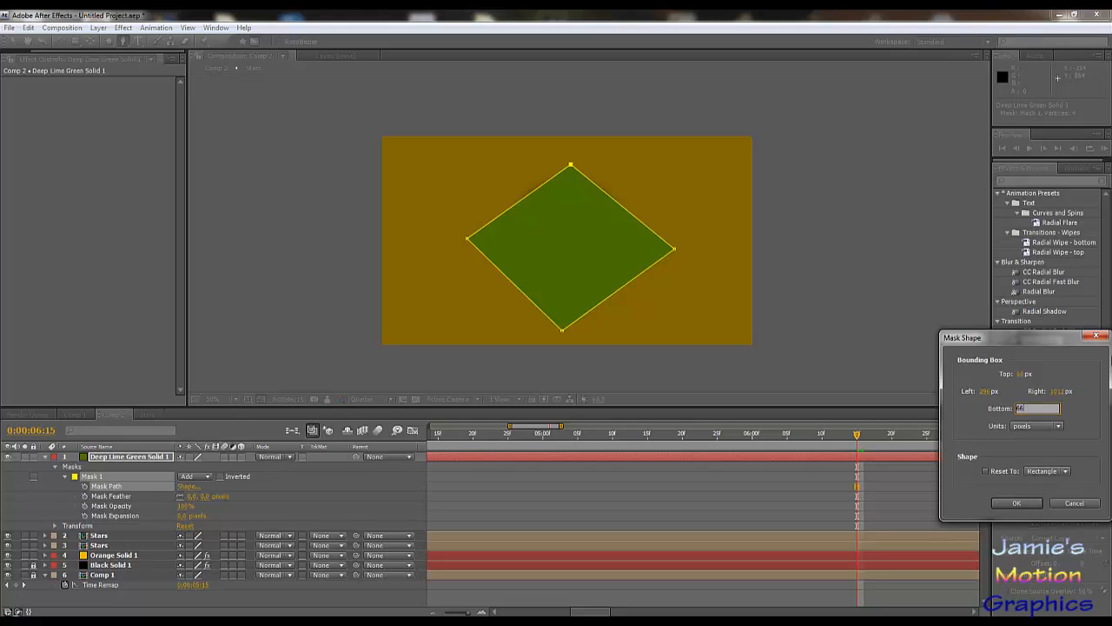
text(660)
key(Tab)
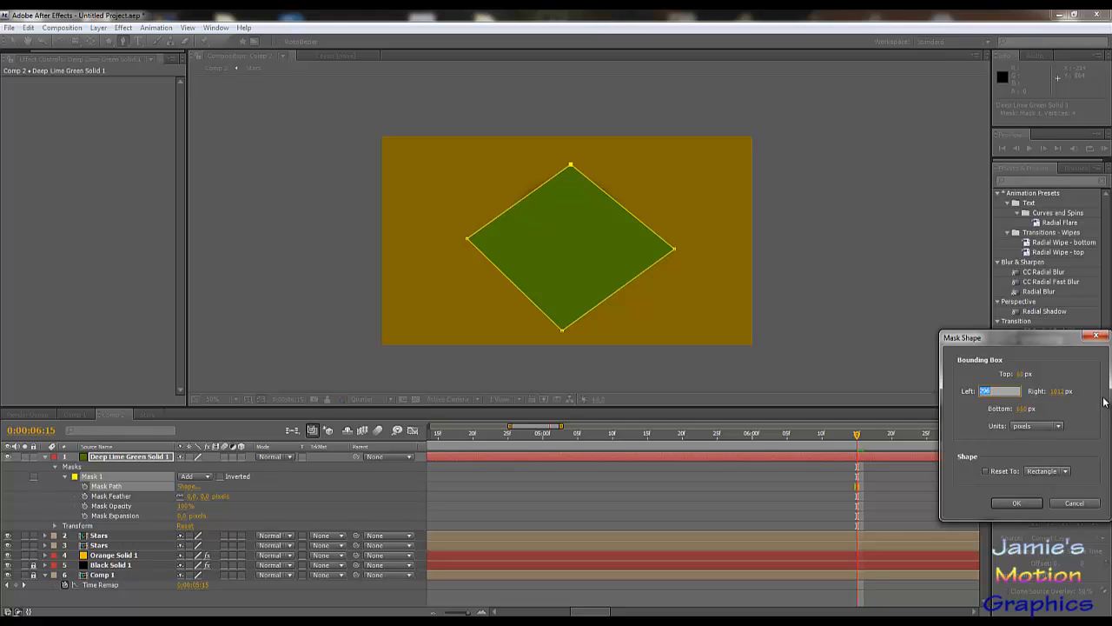
text(340)
key(Tab)
key(Tab)
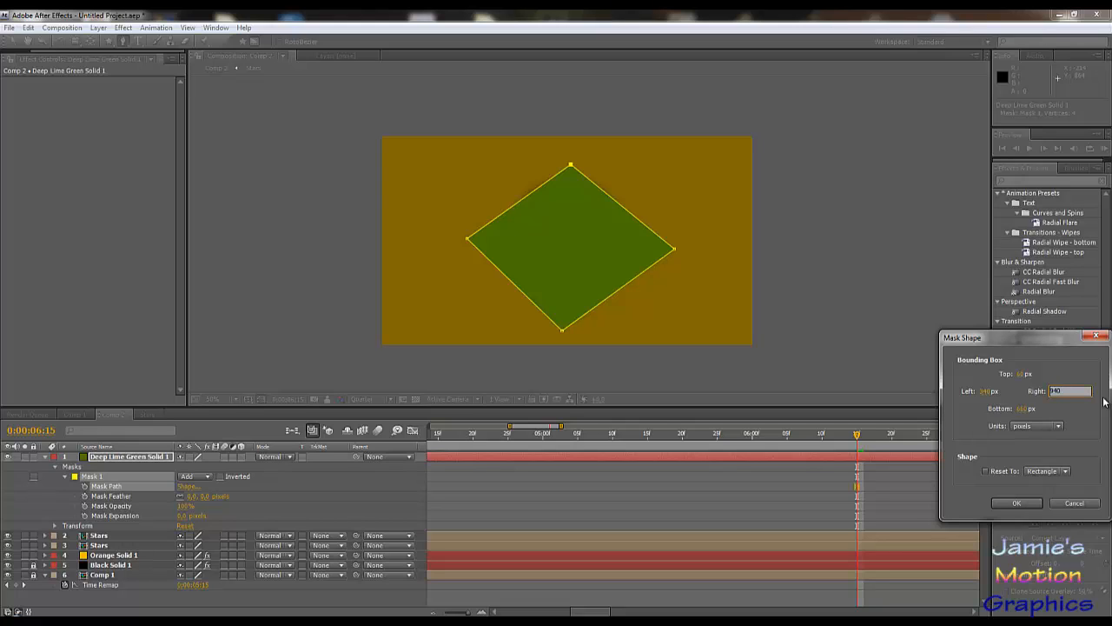
- Reset the green solid's mask shape to an ellipse and apply the mask settings
click(1050, 472)
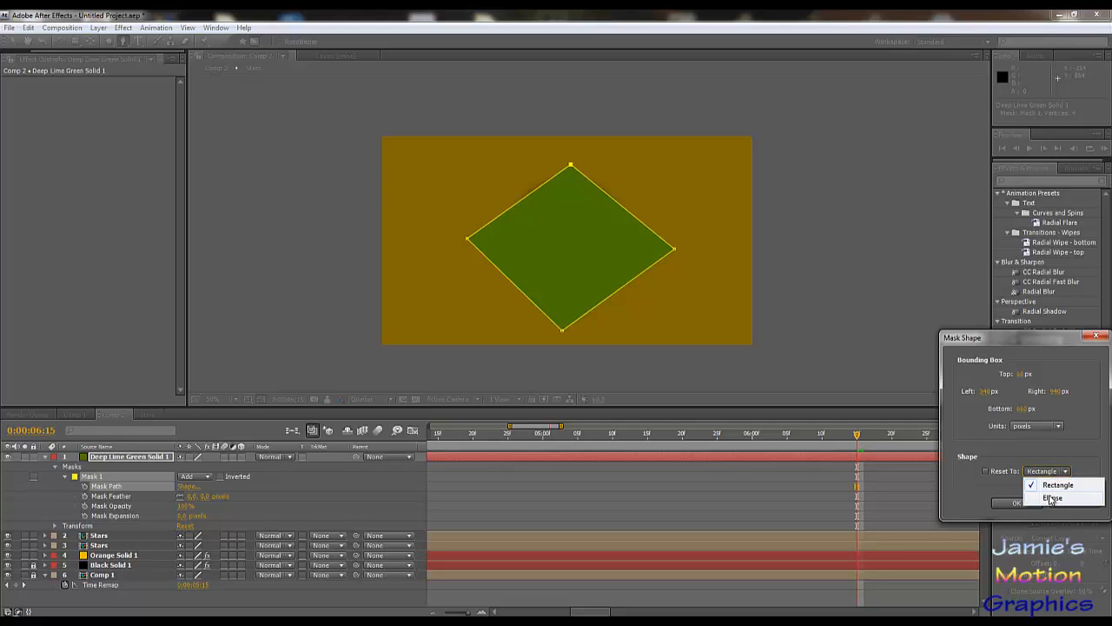
click(1051, 498)
click(1013, 502)
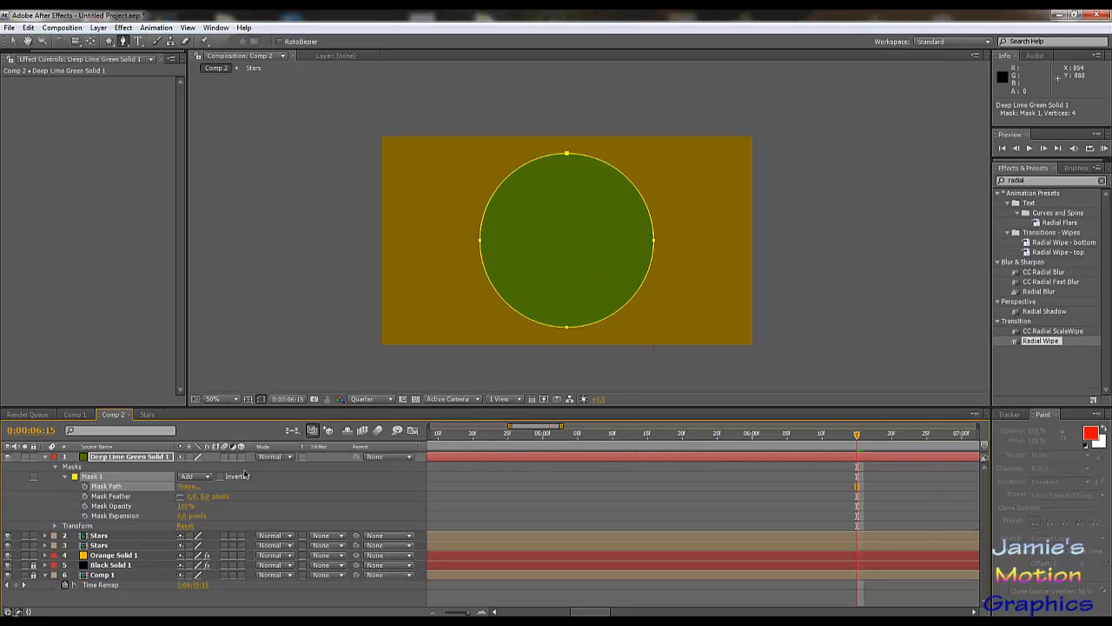
- Lower the green solid's opacity so the dark circle shows through it
key(t)
drag(184, 467, 183, 466)
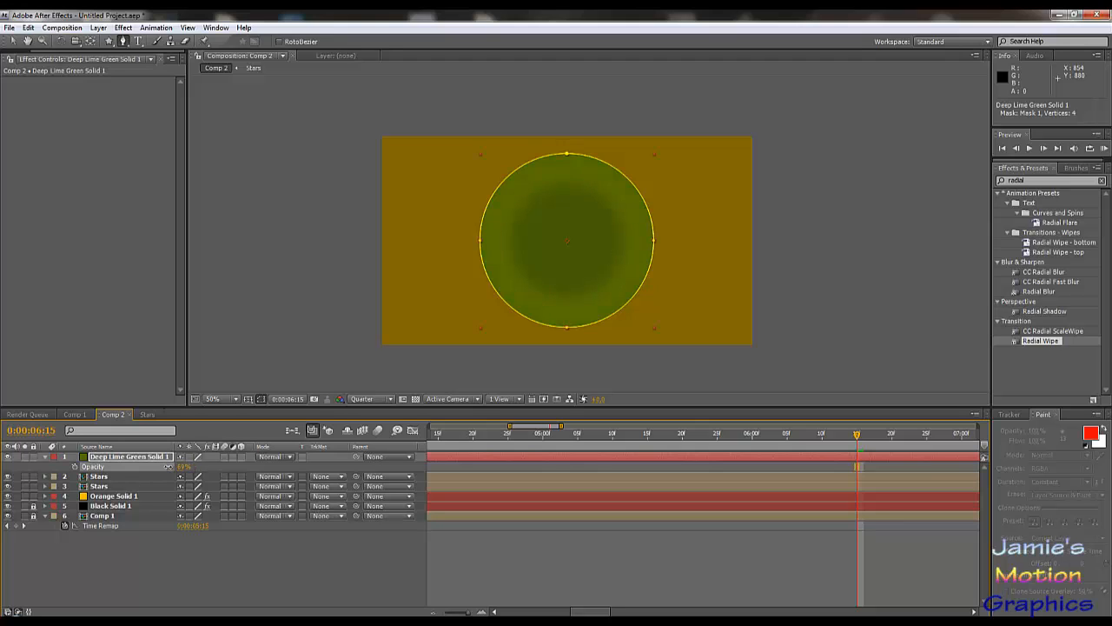
drag(154, 464, 148, 462)
- Transfer the green solid from Comp 2 into Comp 1 and place it between Deep Orange Solid 1 and Deep Yellow Solid 1
drag(115, 458, 119, 530)
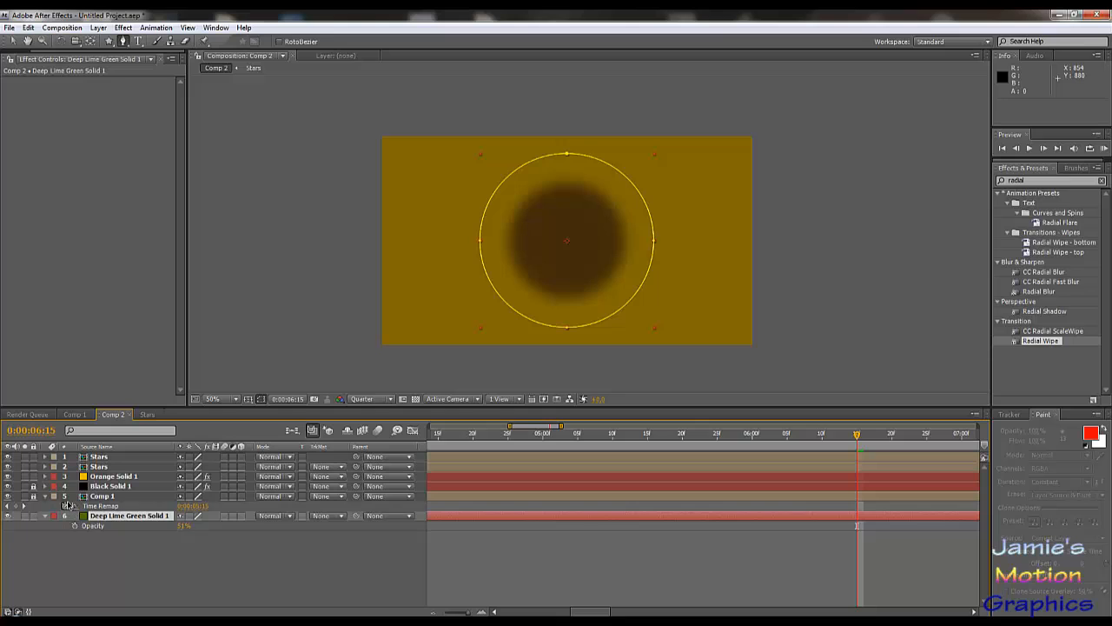
drag(108, 518, 109, 458)
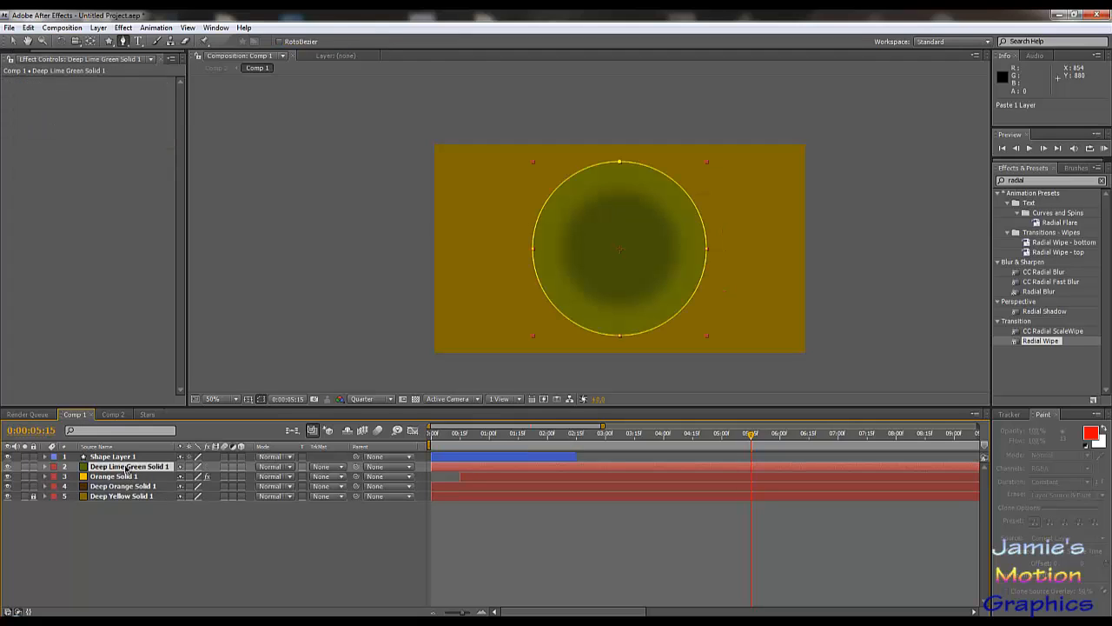
drag(129, 469, 126, 503)
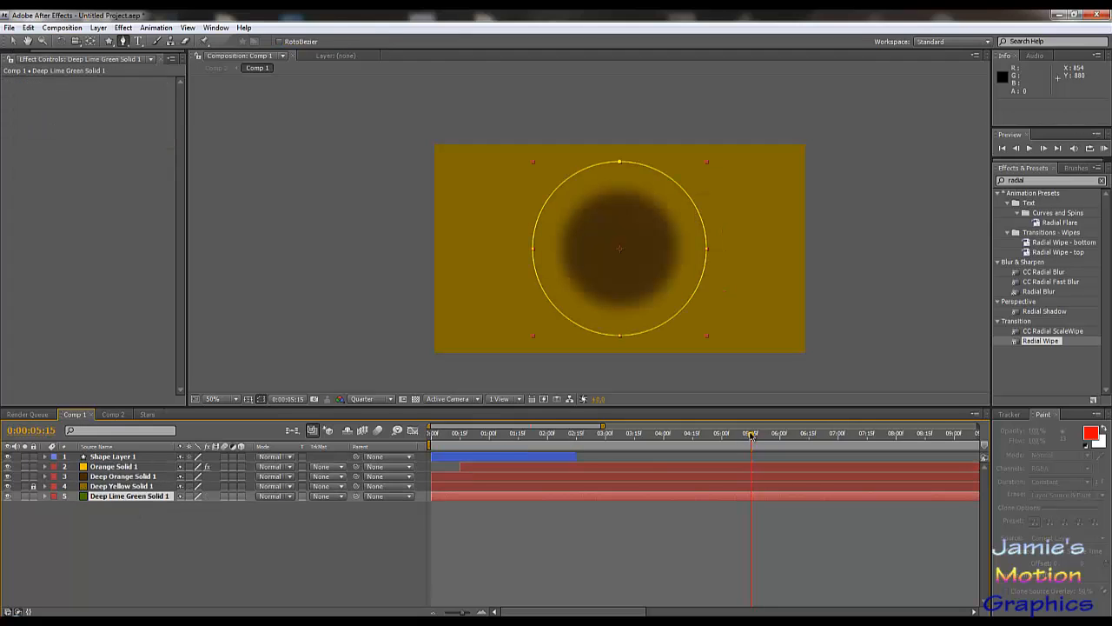
drag(752, 434, 525, 435)
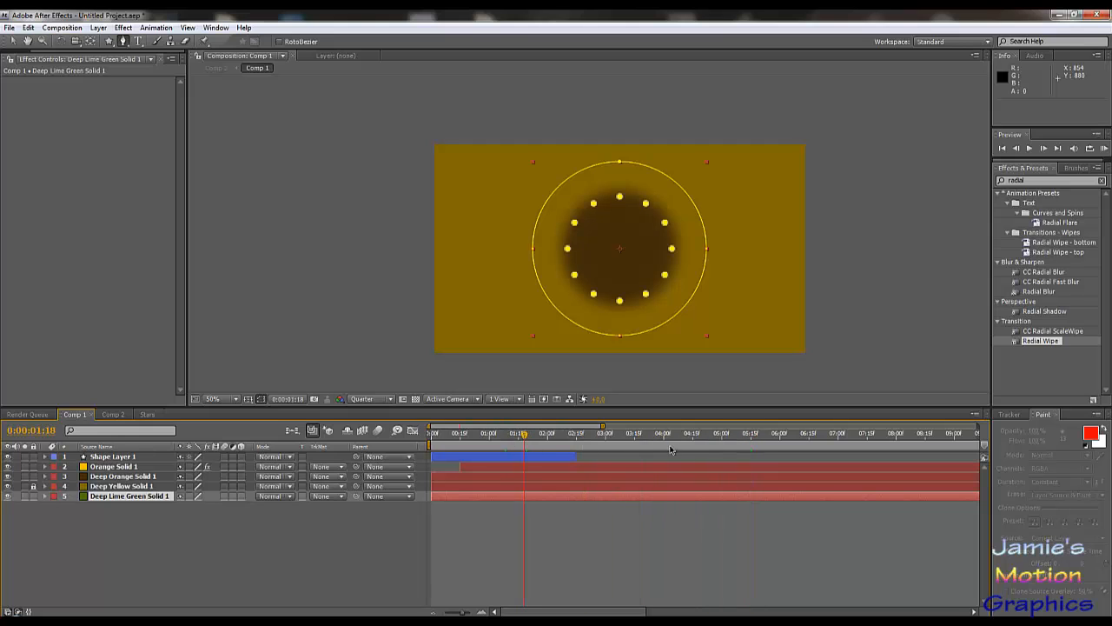
drag(670, 447, 776, 463)
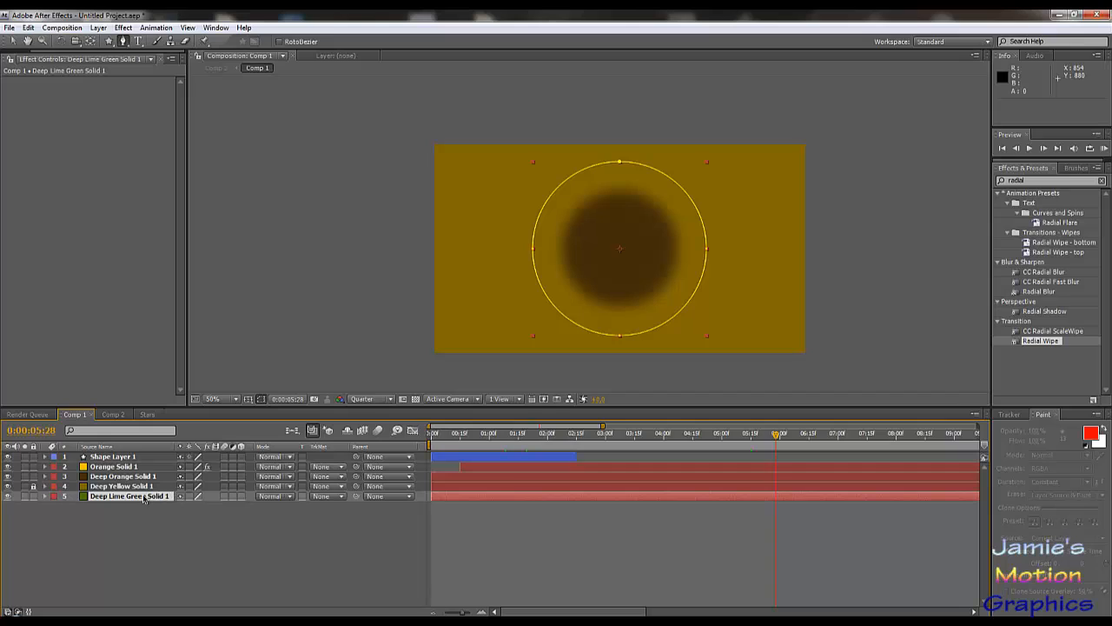
drag(145, 499, 146, 489)
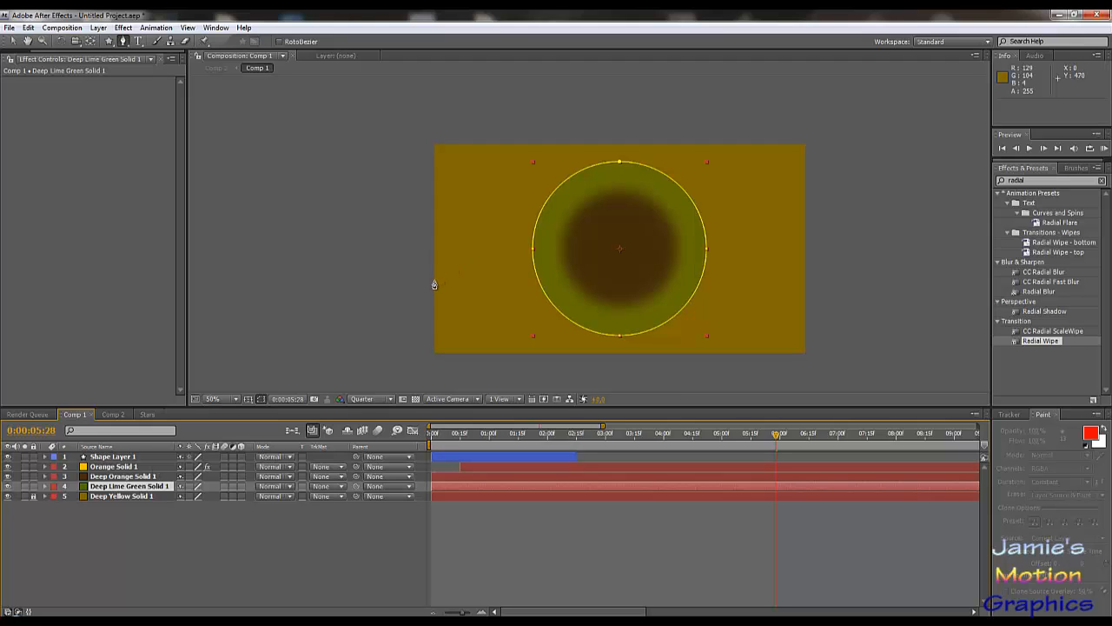
- Feather the green solid's circular mask into a soft glow and raise the layer's opacity to 82%
key(f)
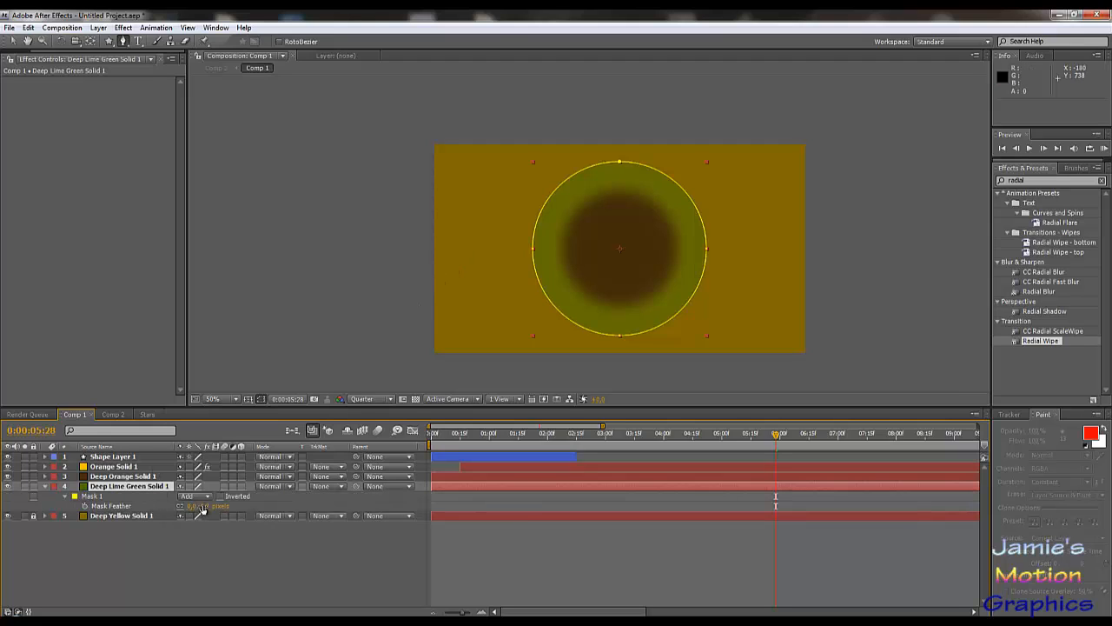
drag(201, 507, 236, 512)
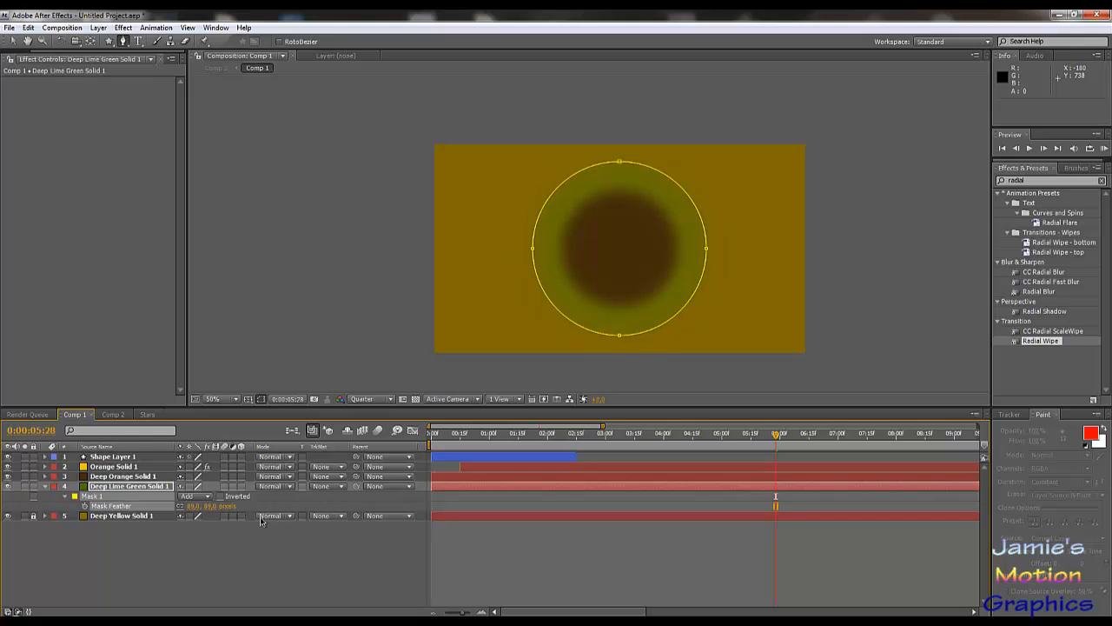
key(t)
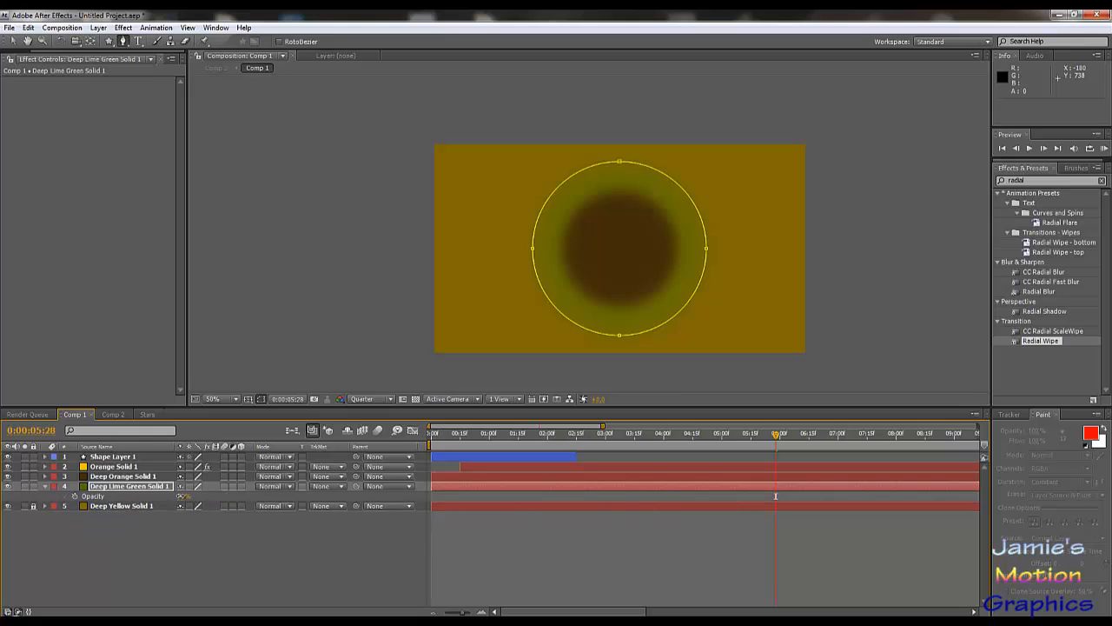
drag(184, 499, 194, 499)
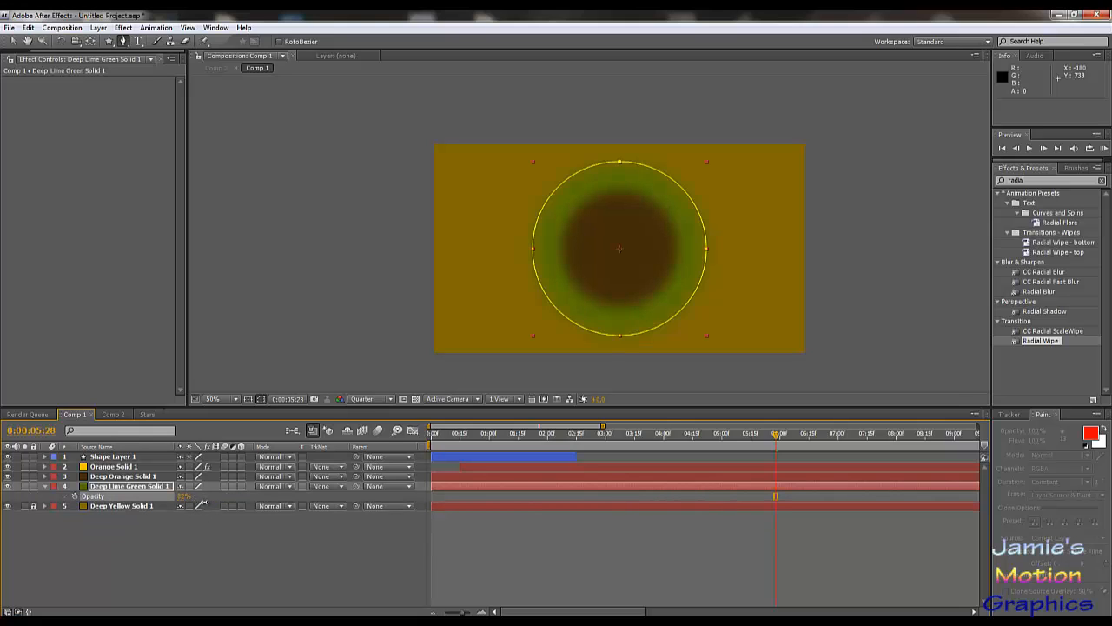
click(386, 565)
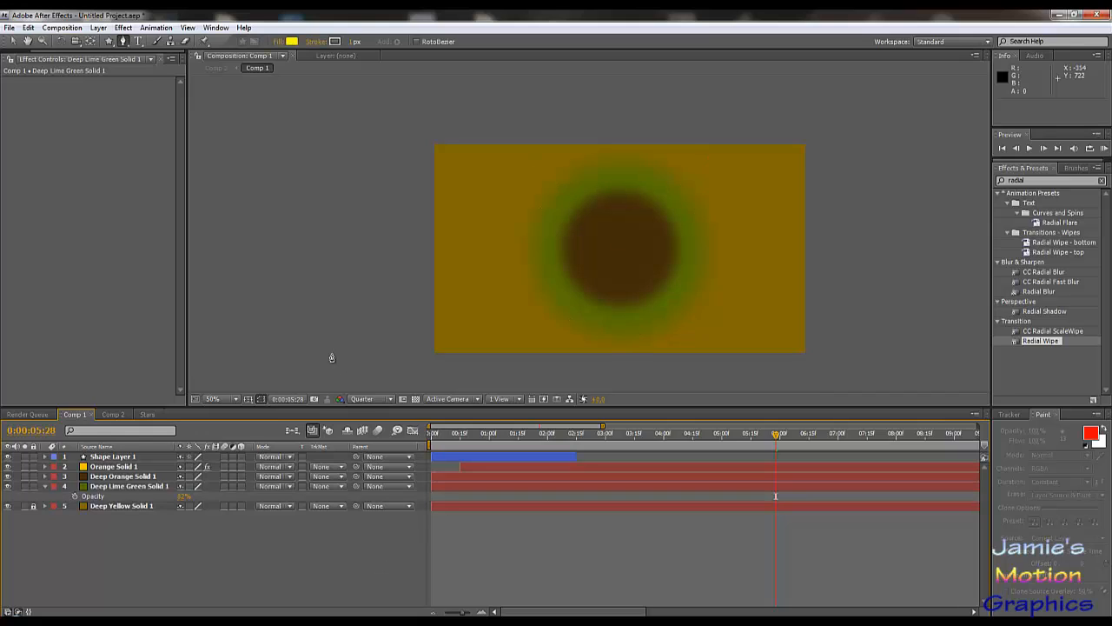
- Recolour the Deep Lime Green solid in Comp 1 to the darker green 283E02
click(111, 489)
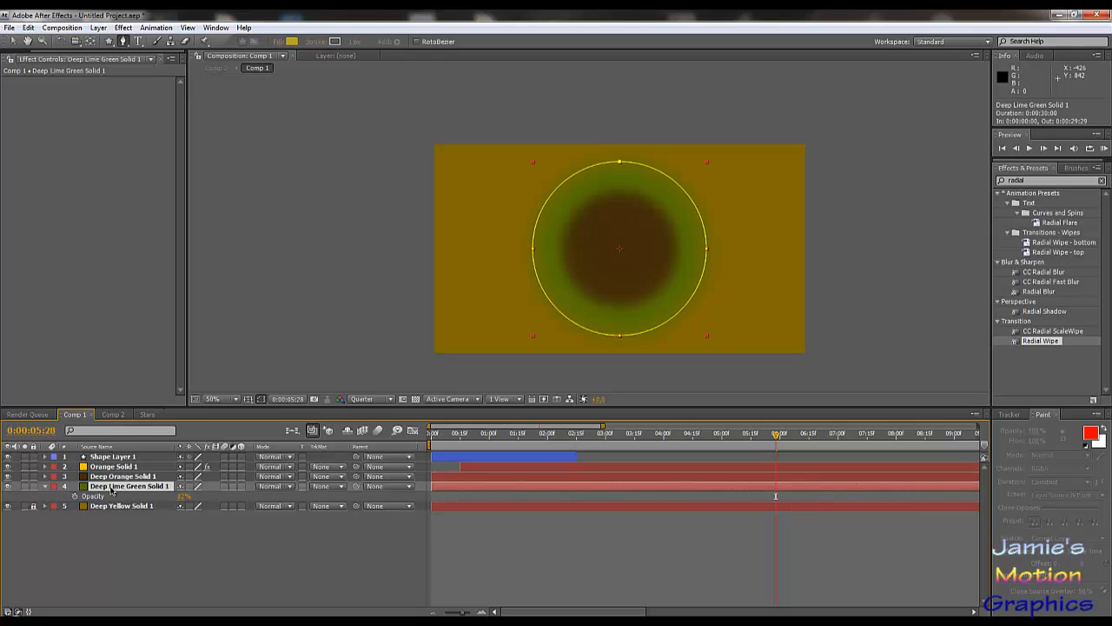
click(98, 26)
click(131, 55)
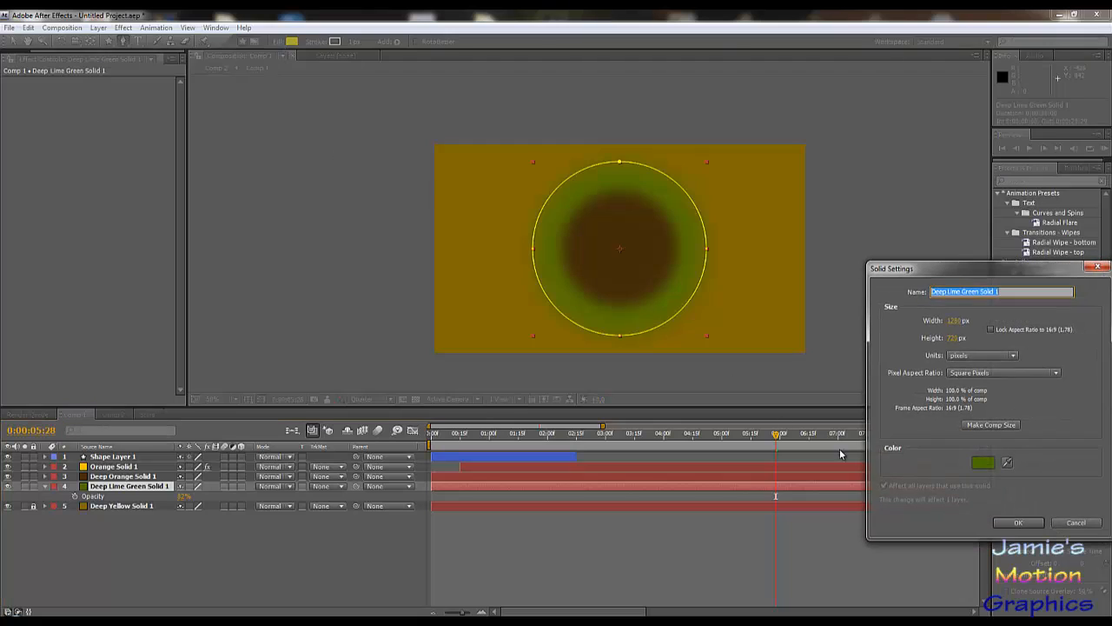
click(982, 461)
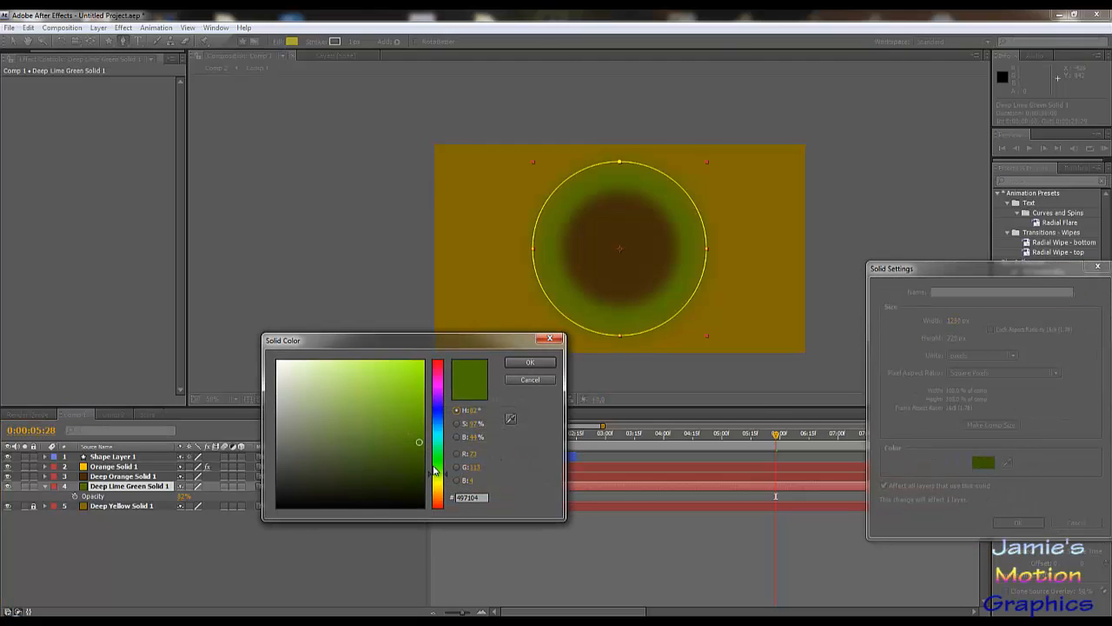
click(420, 471)
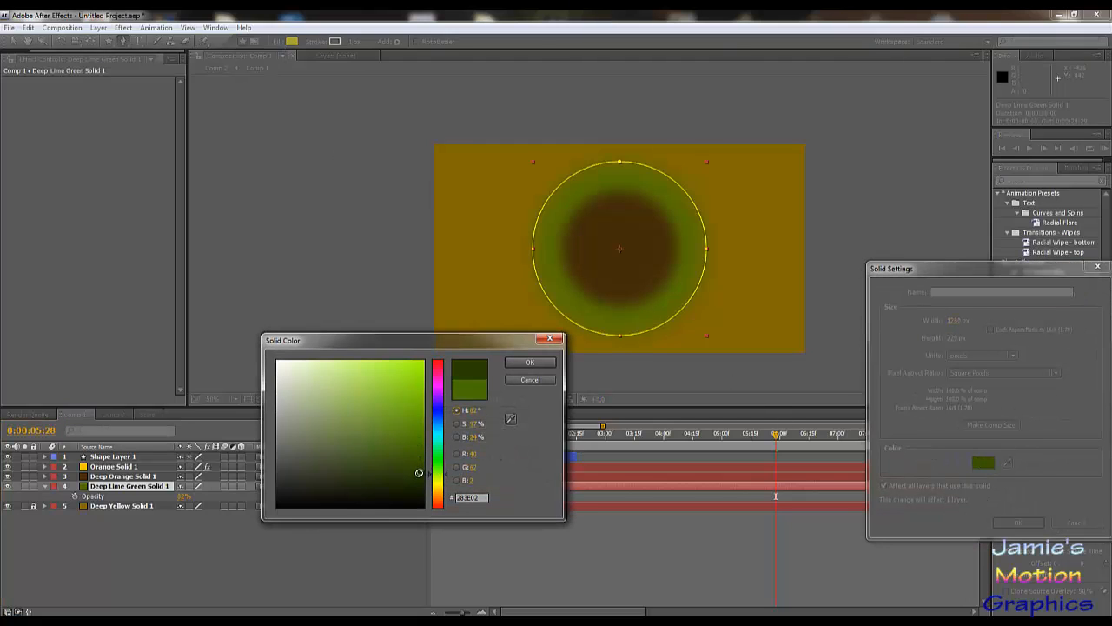
click(532, 365)
click(1018, 522)
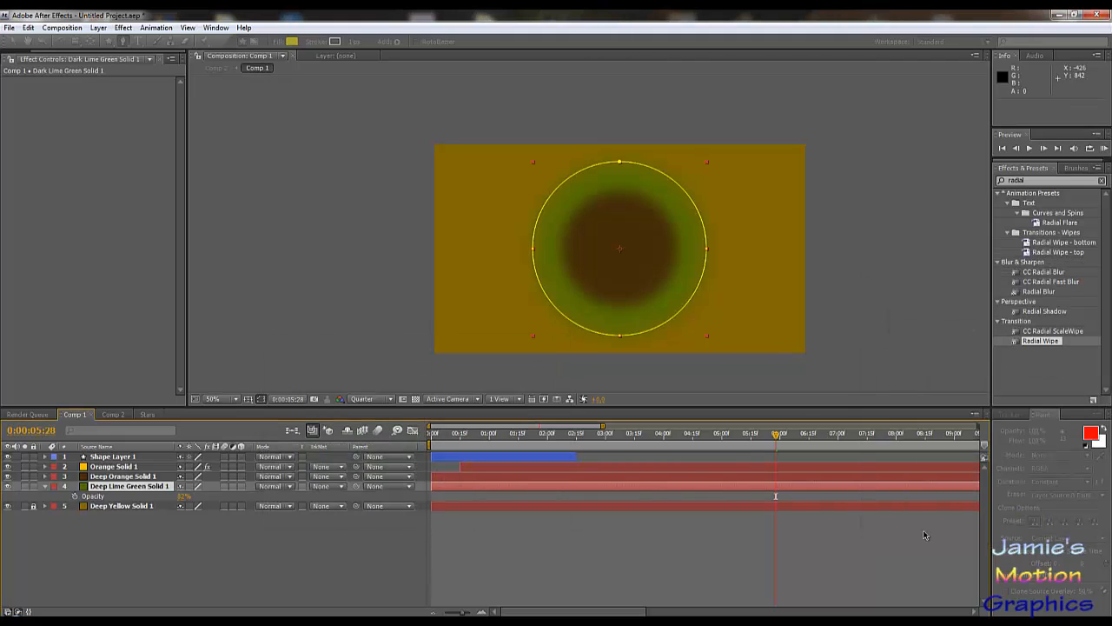
- Lower the opacity of the Dark Lime Green solid
click(186, 497)
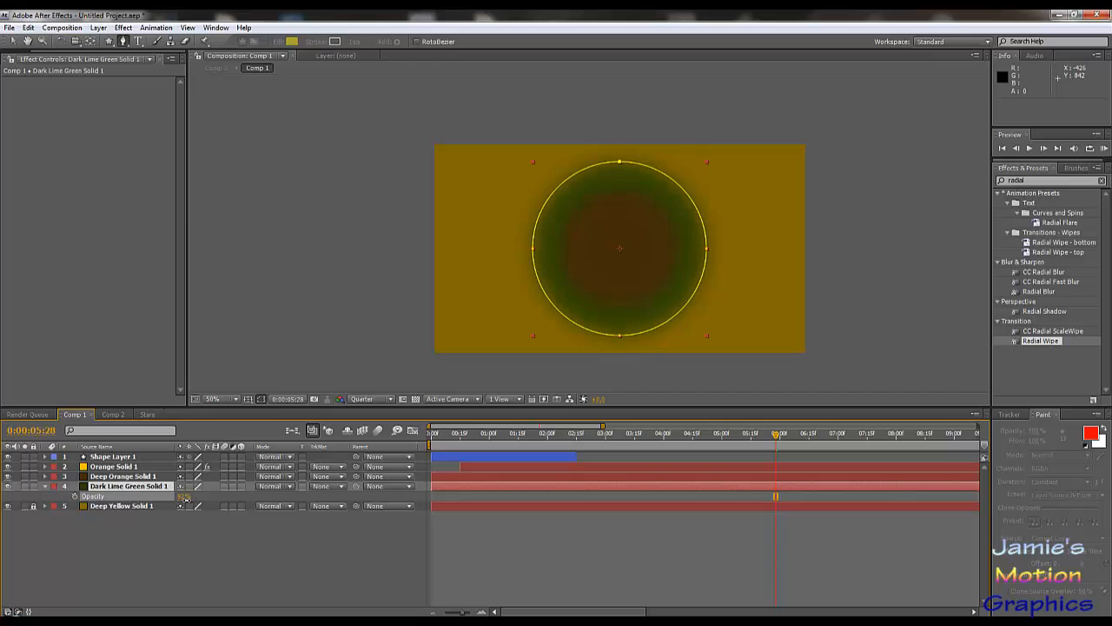
drag(185, 497, 177, 498)
click(188, 551)
click(181, 498)
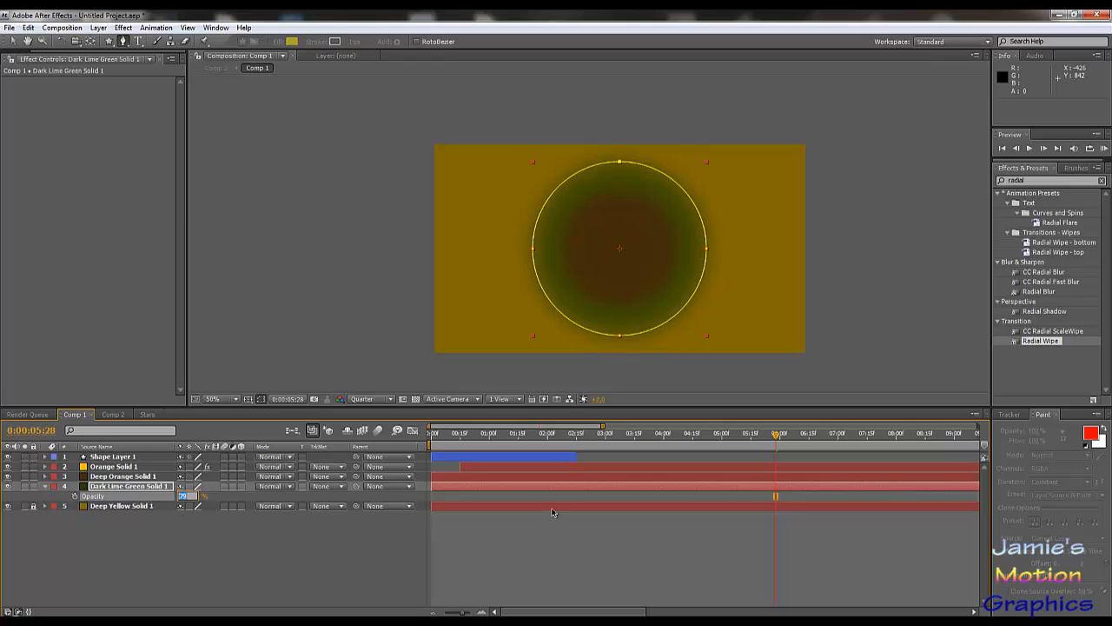
text(50)
key(Return)
- Set the Mask 1 feather of the Dark Lime Green solid to 100 pixels
key(f)
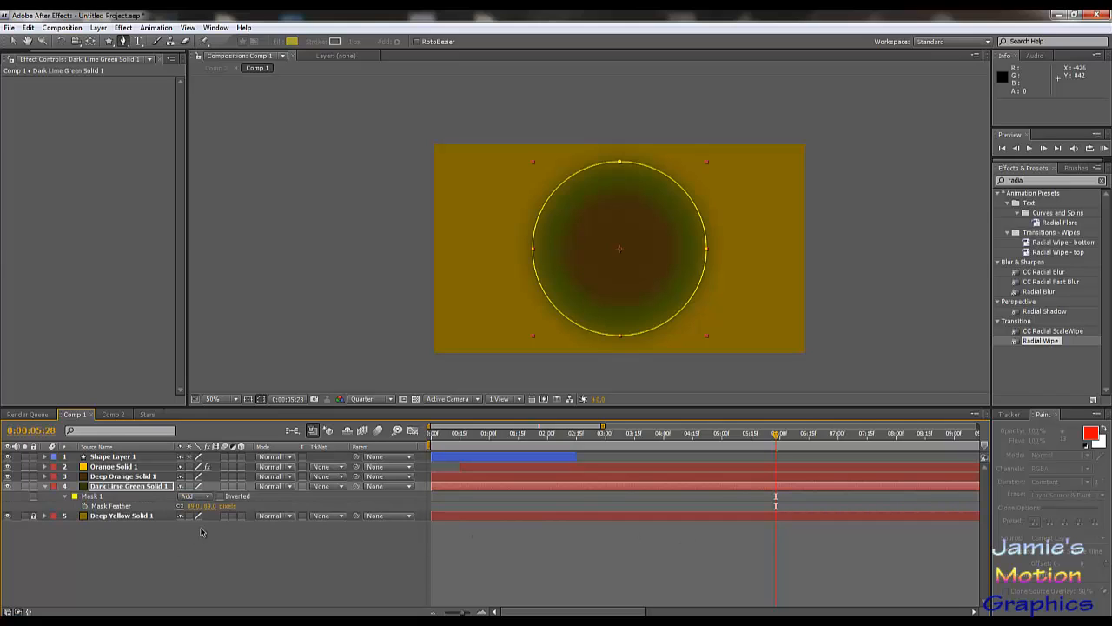
click(192, 505)
key(Return)
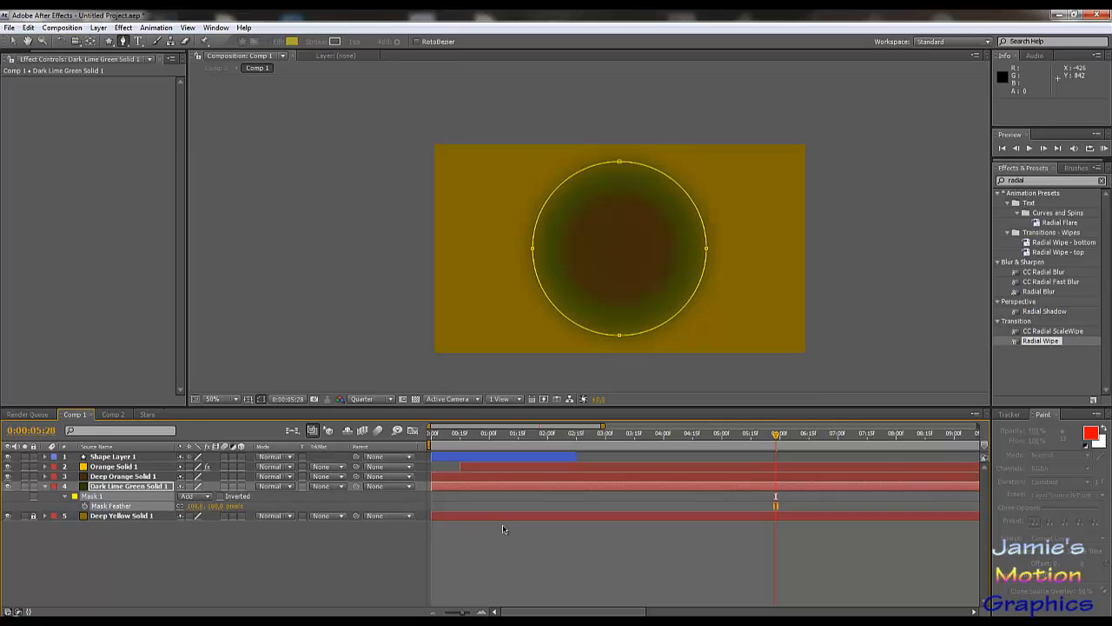
click(373, 551)
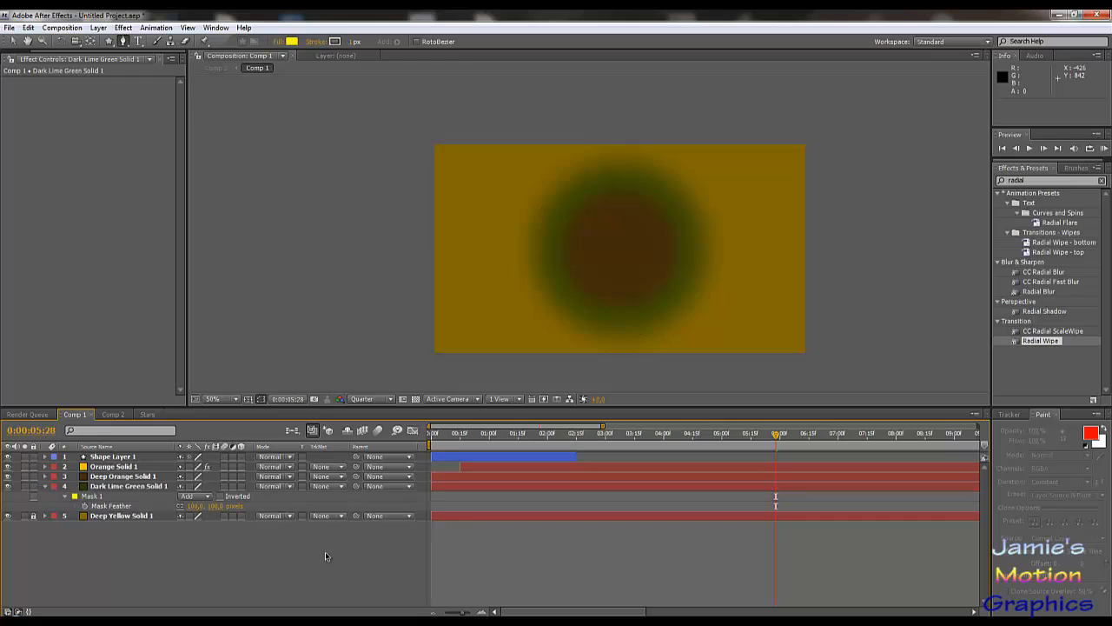
click(116, 486)
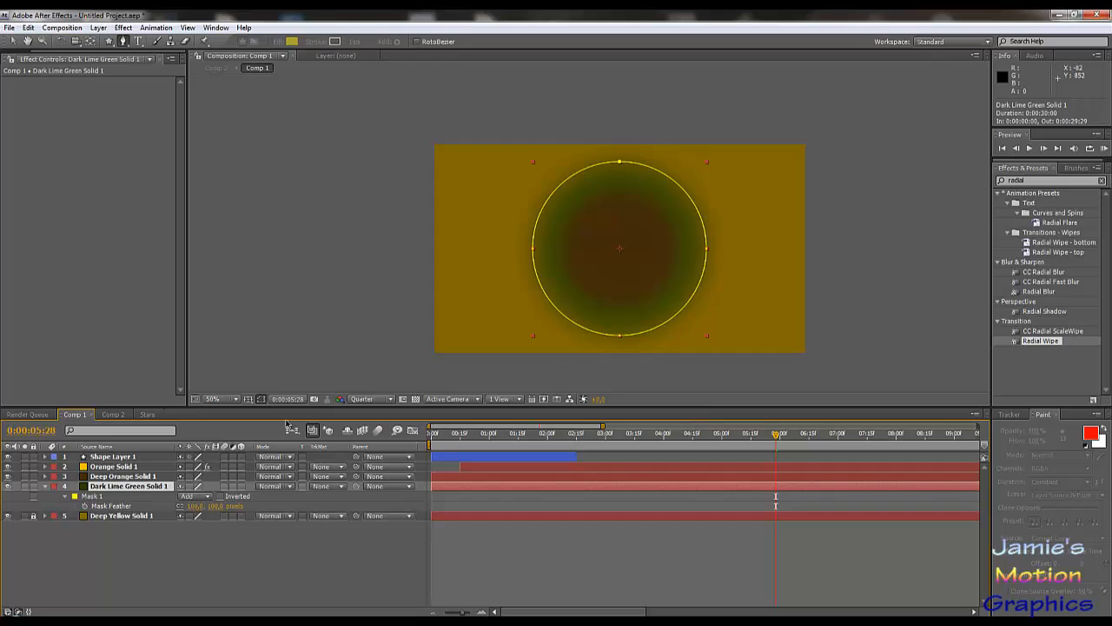
- Find the glow's start in Comp 2 at 0:00:06:15, then in Comp 1 apply Radial Wipe to the green solid with Transition Completion keyframed at 100%
click(115, 414)
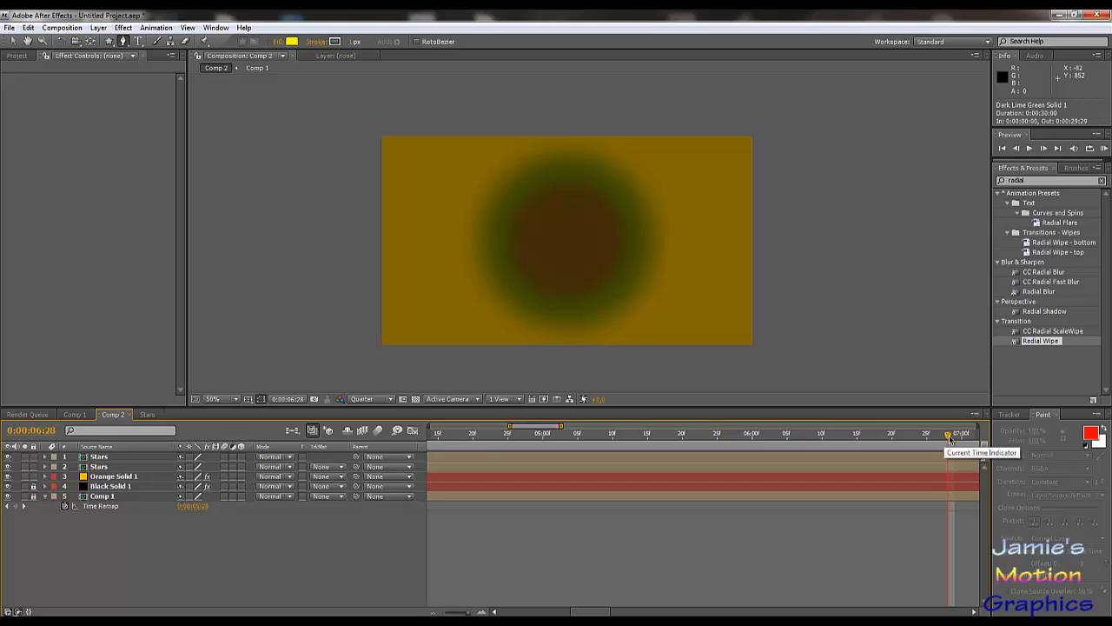
drag(949, 438, 862, 448)
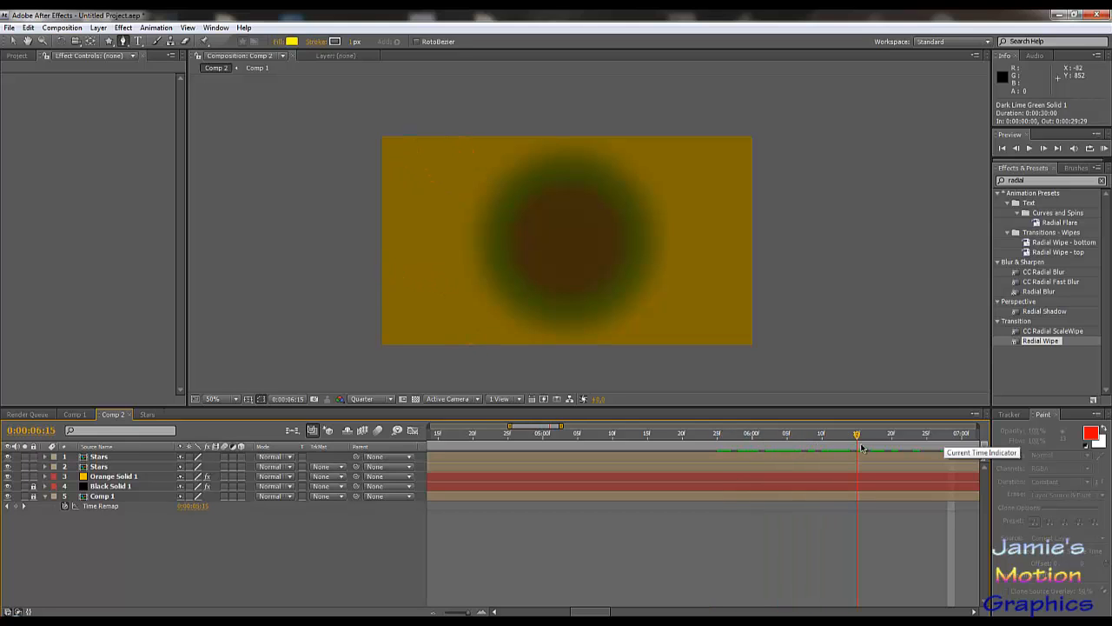
click(71, 415)
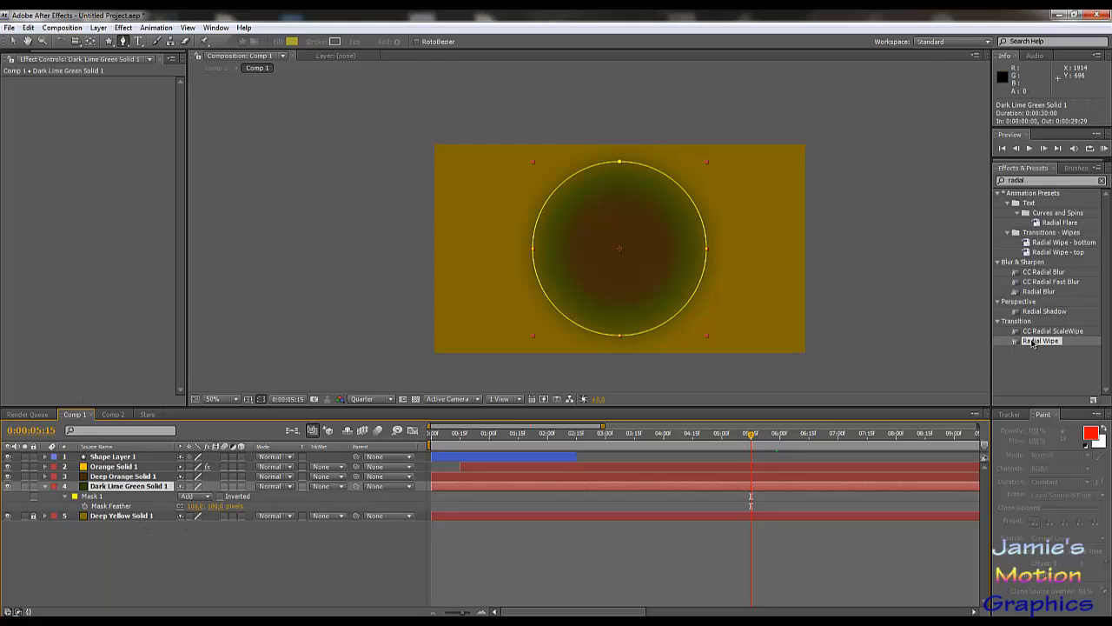
drag(1033, 342, 110, 489)
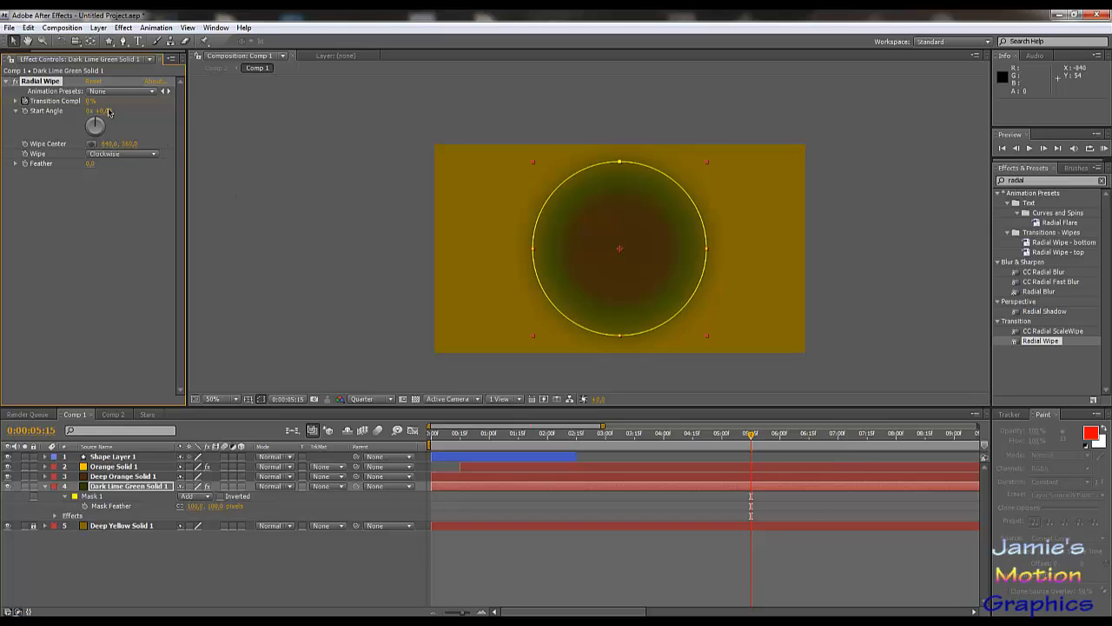
drag(88, 101, 316, 111)
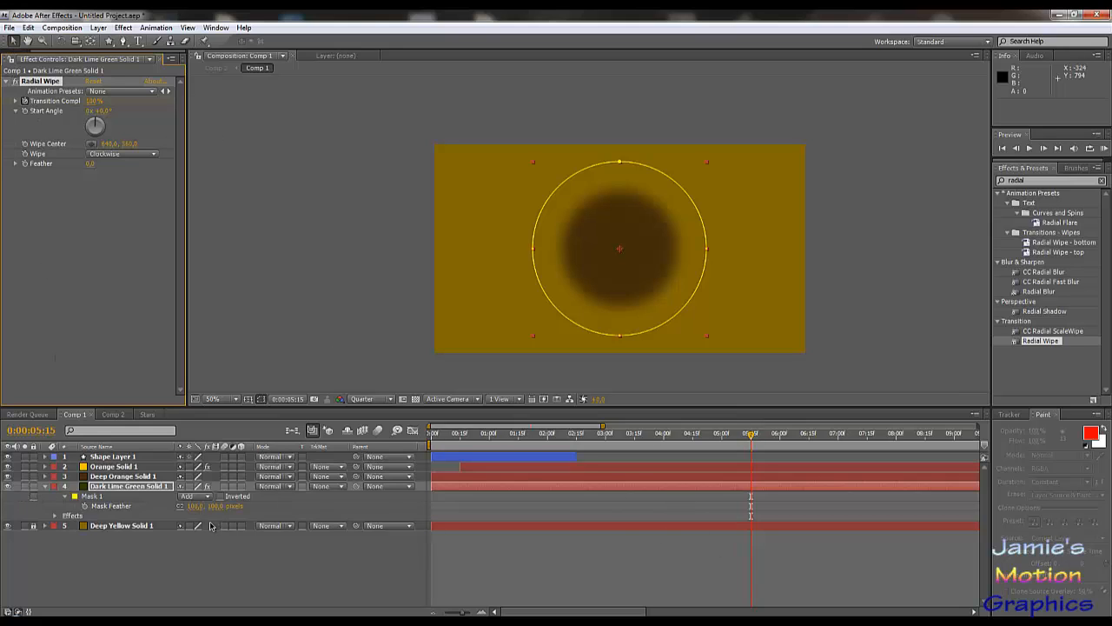
- Show the green solid's keyframes and keyframe its Radial Wipe Transition Completion at 0% at 0:00:06:00
key(u)
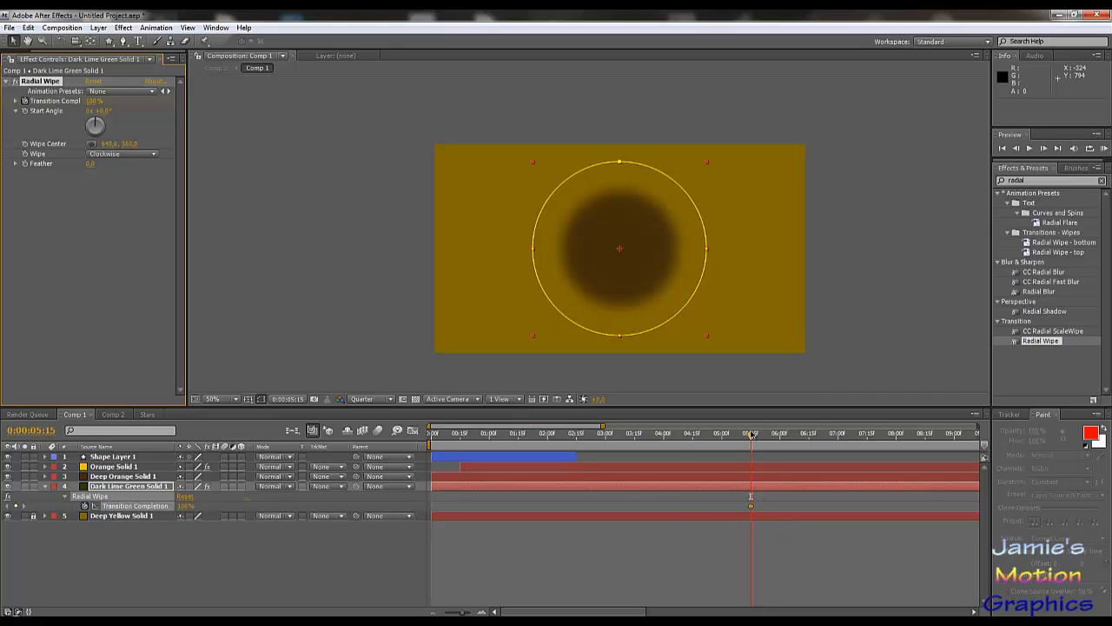
drag(753, 441, 783, 455)
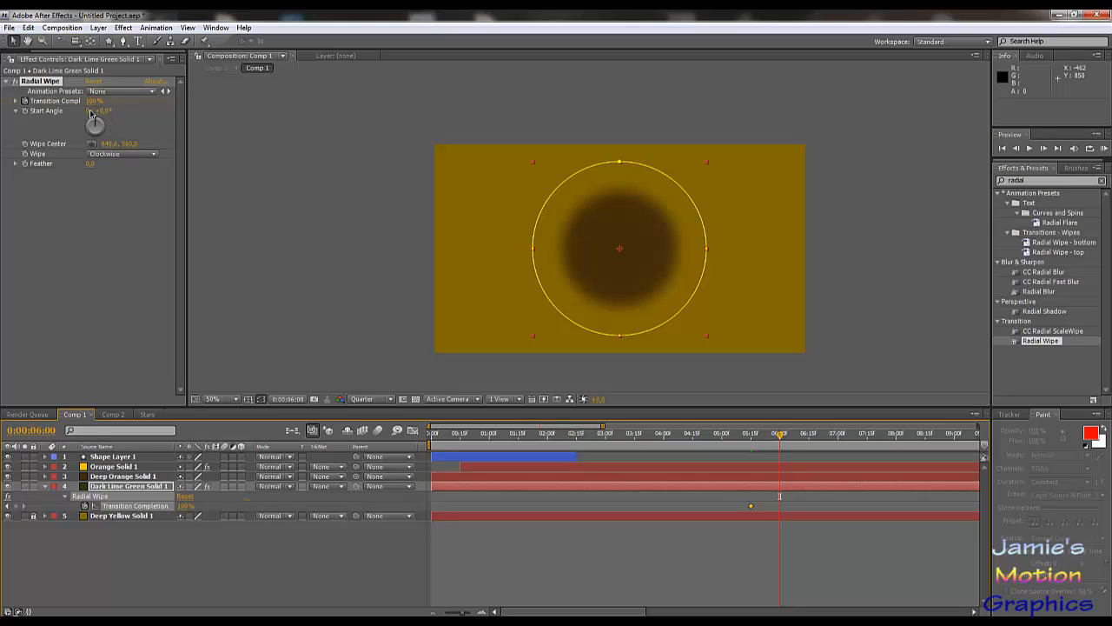
drag(89, 104, 4, 103)
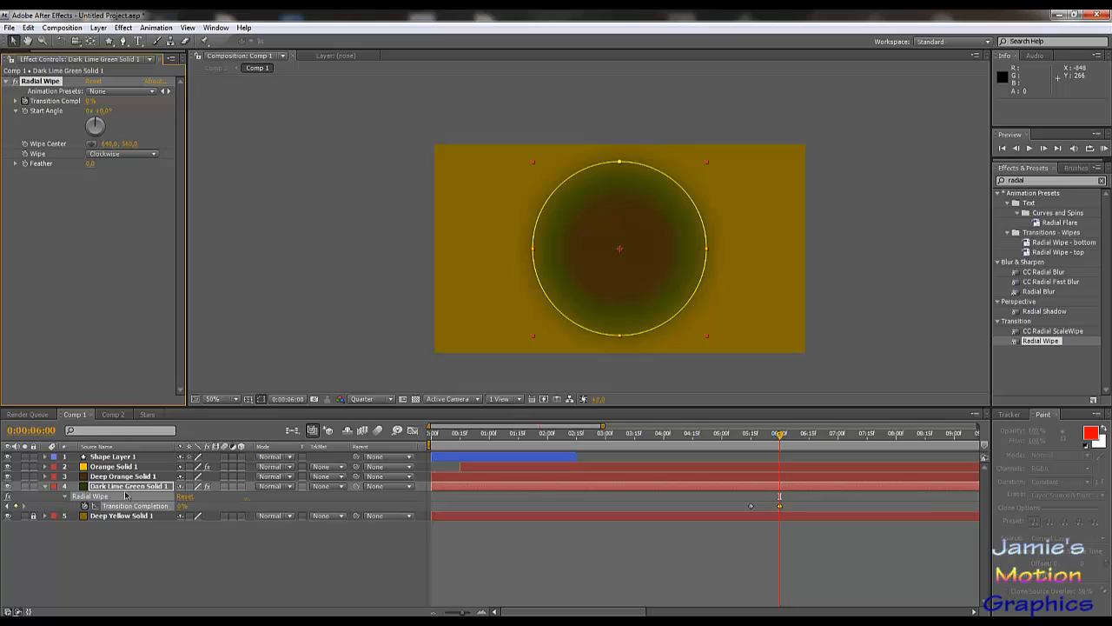
- Make the Dark Lime Green solid a 3D layer and set its Y Rotation to 180°
click(241, 487)
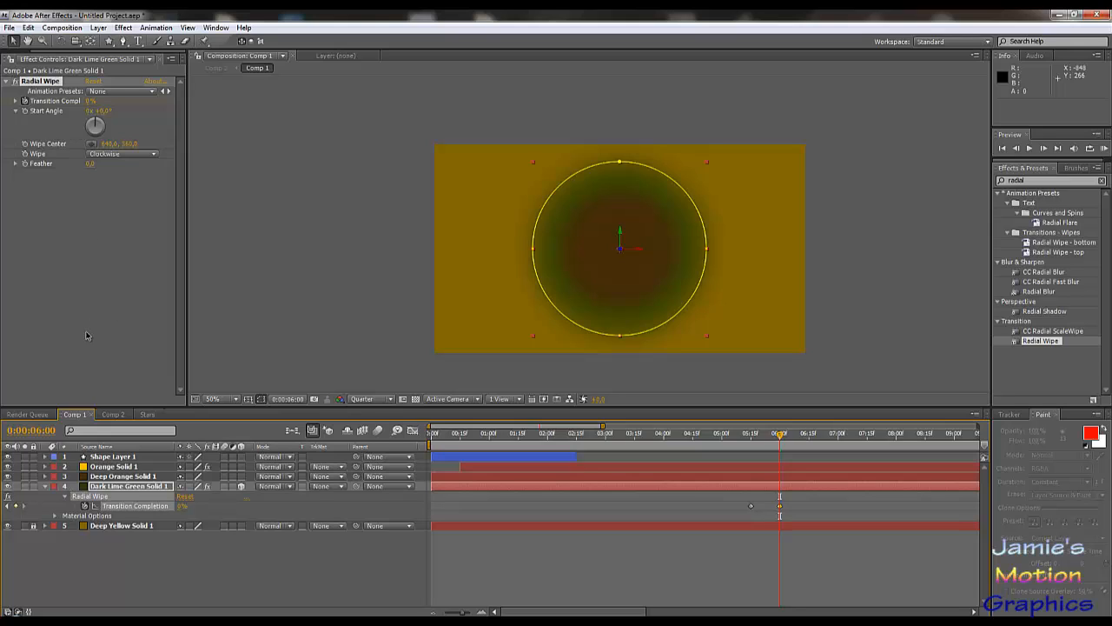
key(r)
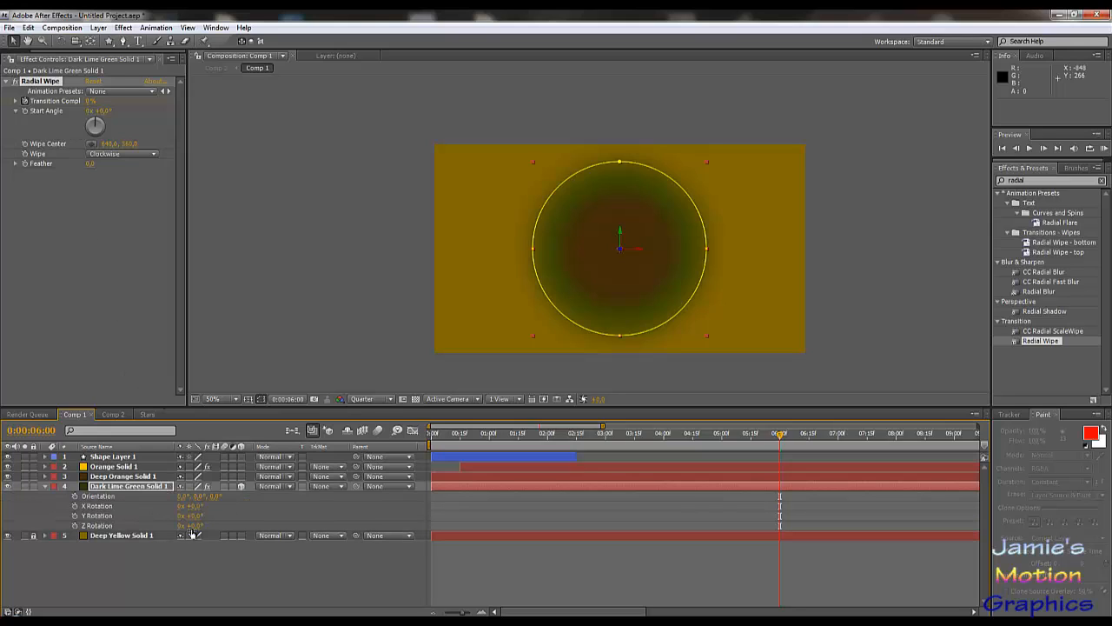
drag(195, 516, 289, 520)
click(200, 516)
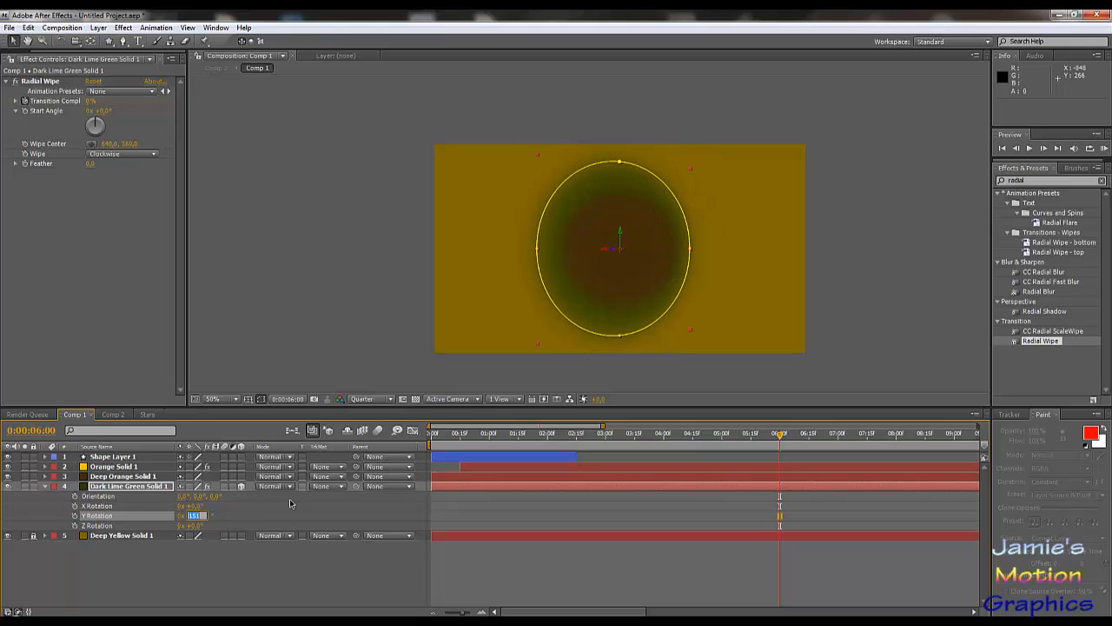
key(Return)
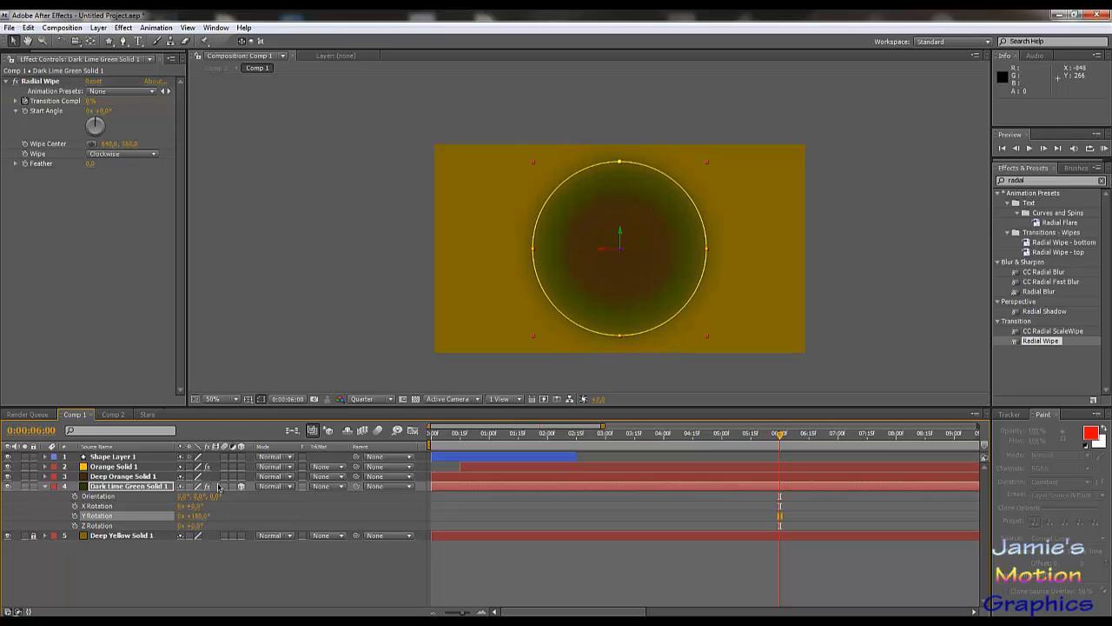
- Scrub through the wipe to 0:00:05:18, add a Transition Completion keyframe there, and turn on keyframing for Start Angle
drag(782, 439, 780, 469)
drag(779, 469, 810, 476)
mouse_move(806, 439)
mouse_down()
mouse_move(780, 439)
mouse_move(794, 441)
mouse_up()
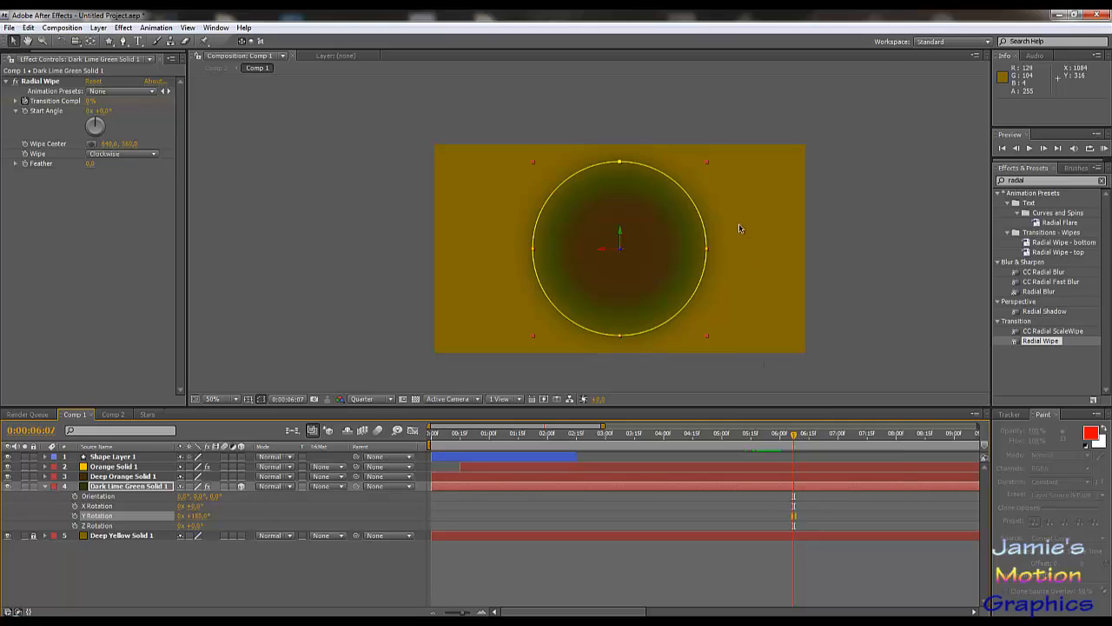
drag(795, 438, 762, 445)
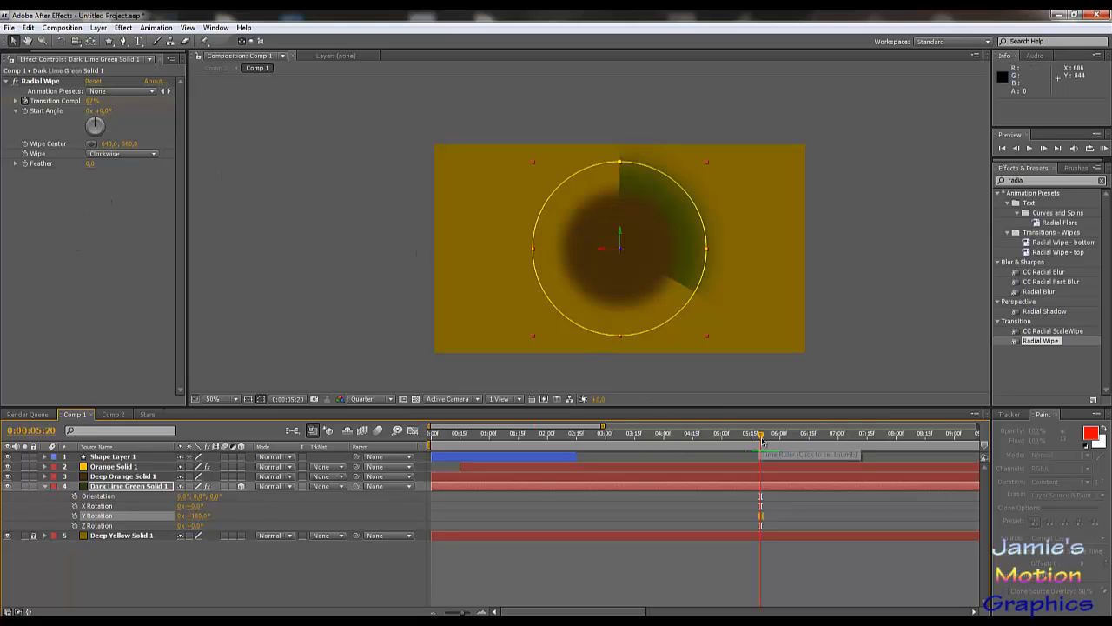
drag(759, 442, 756, 442)
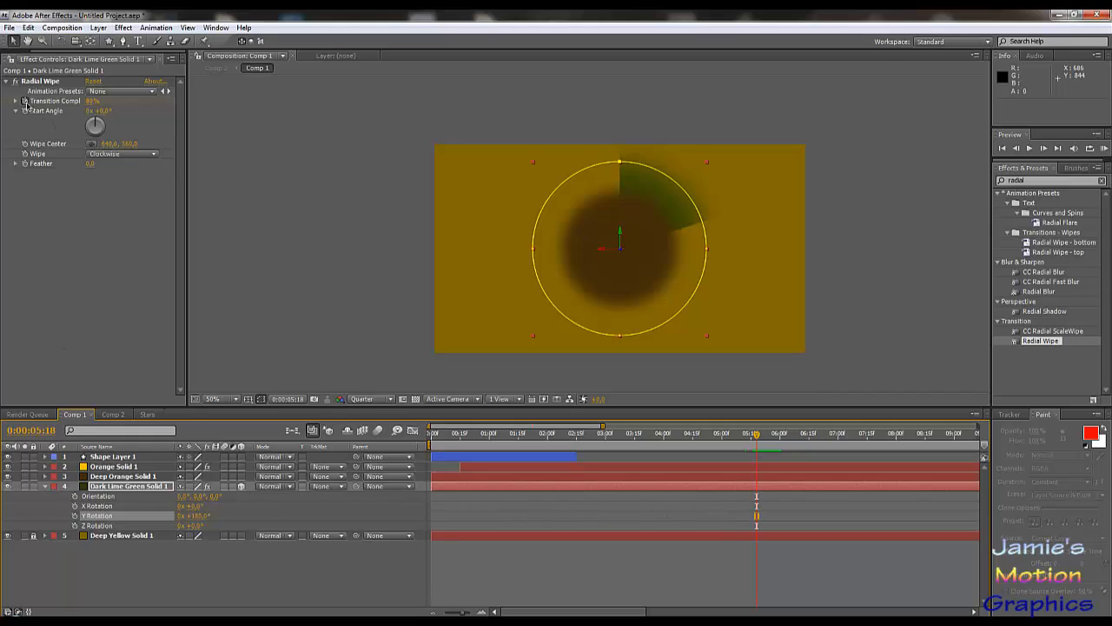
click(136, 488)
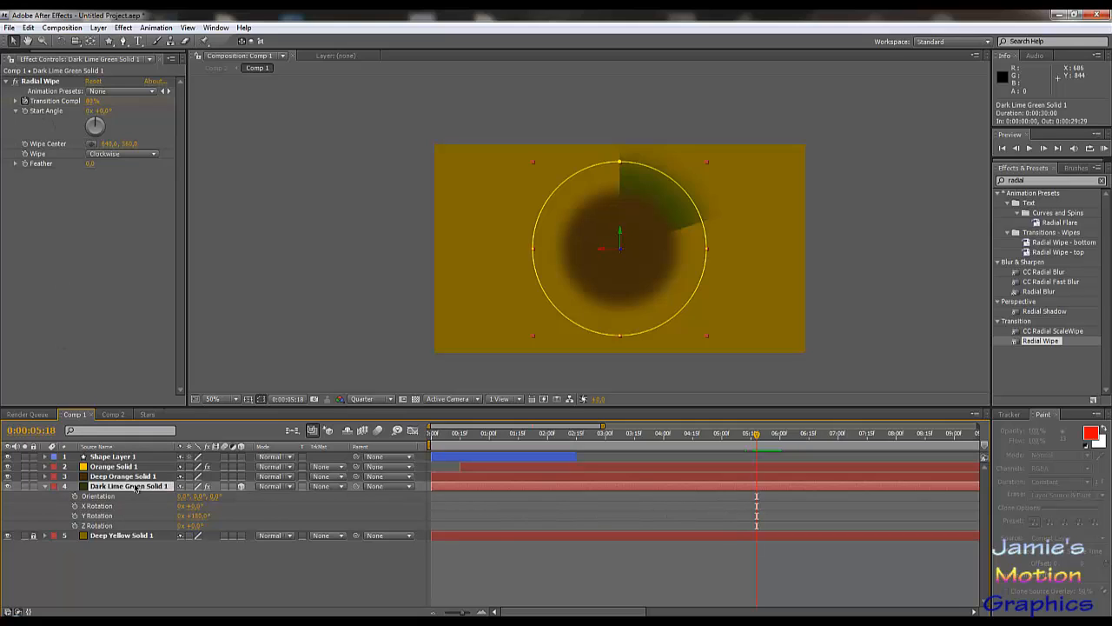
key(u)
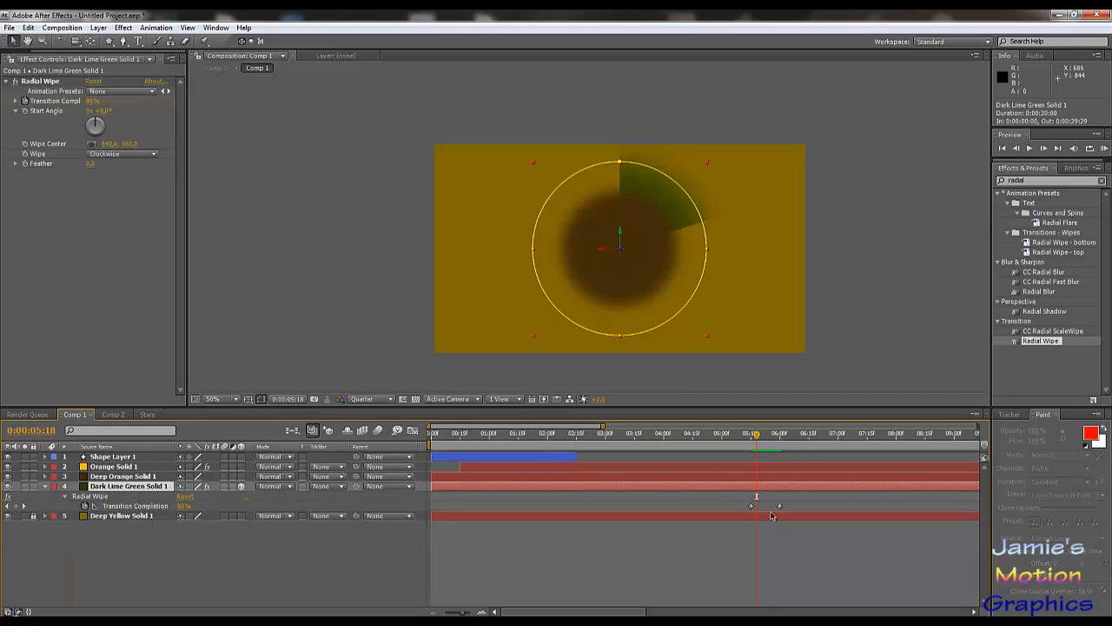
click(19, 506)
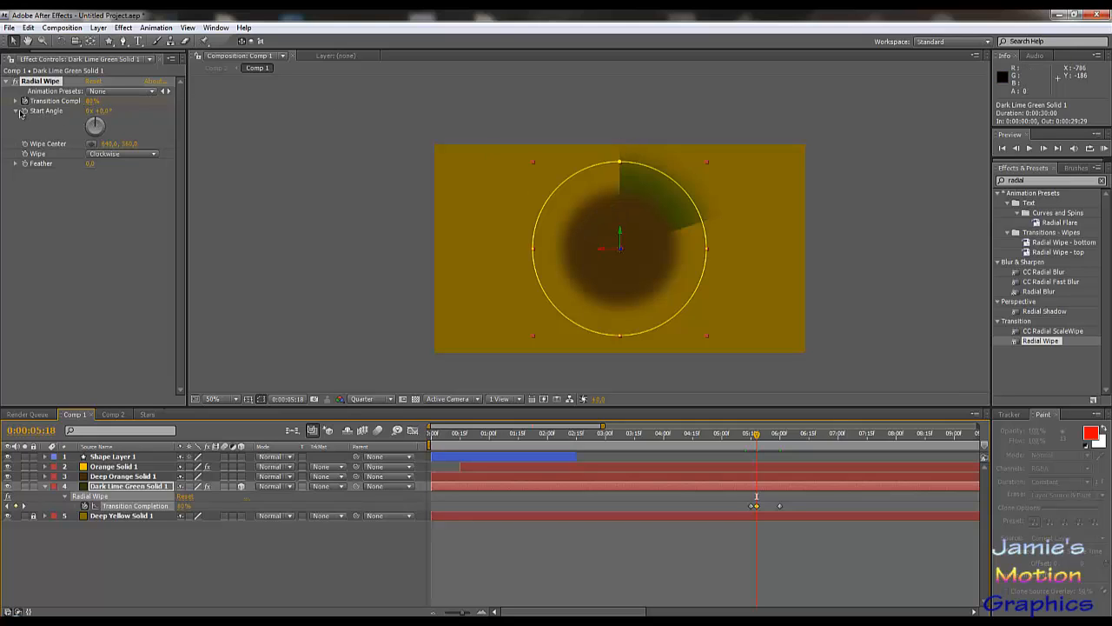
click(94, 127)
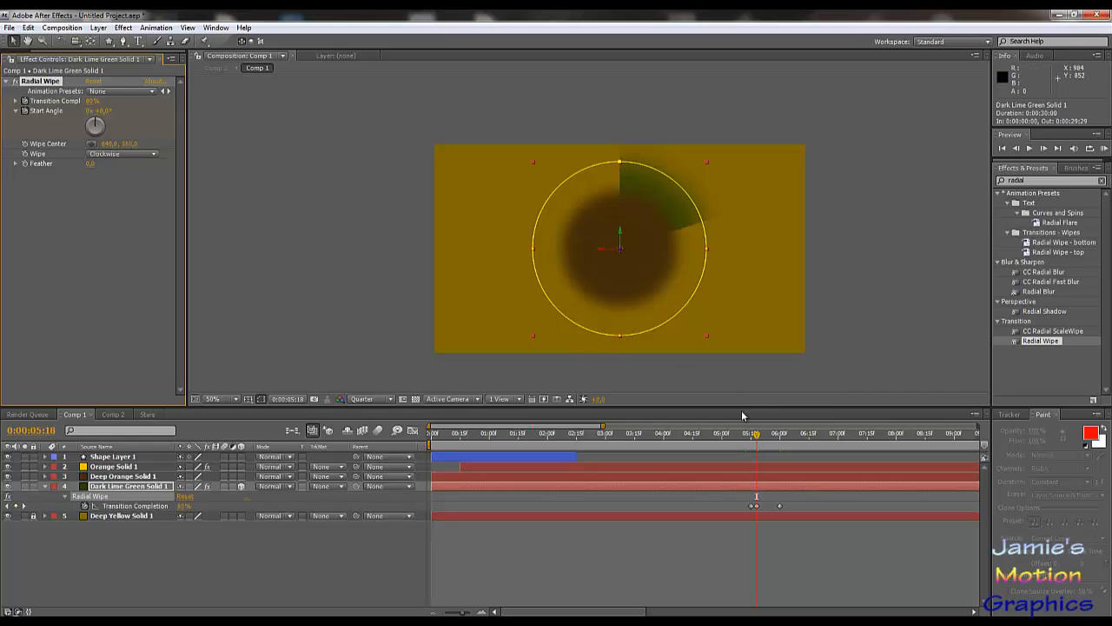
- At 0:00:06:00, set the wipe's Start Angle to about 167° and delete the Transition Completion keyframe
drag(758, 439, 781, 448)
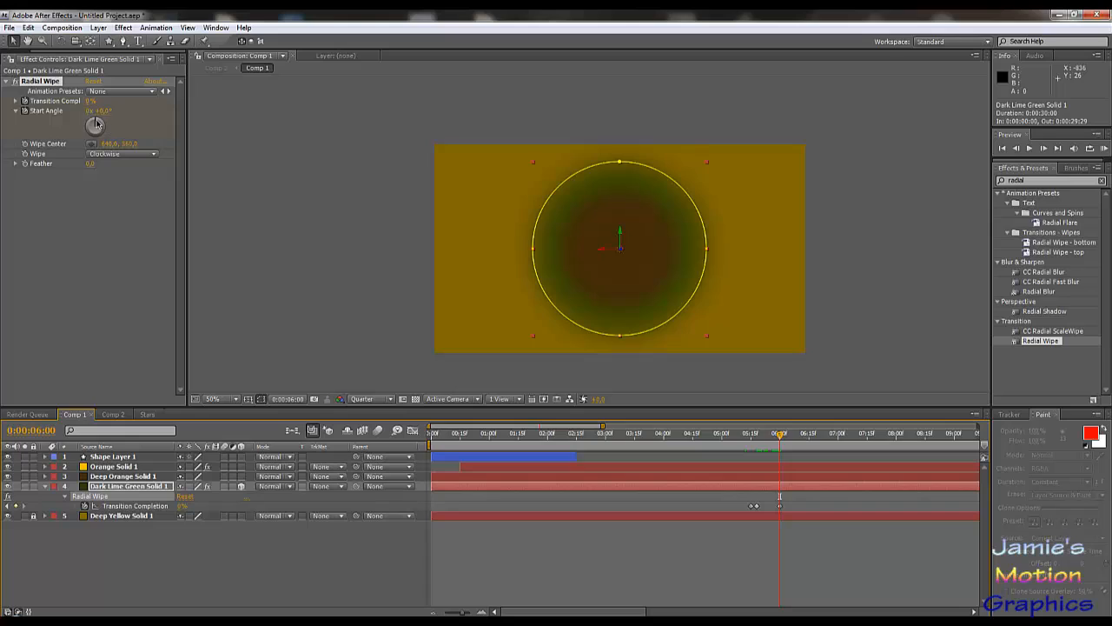
drag(97, 124, 101, 157)
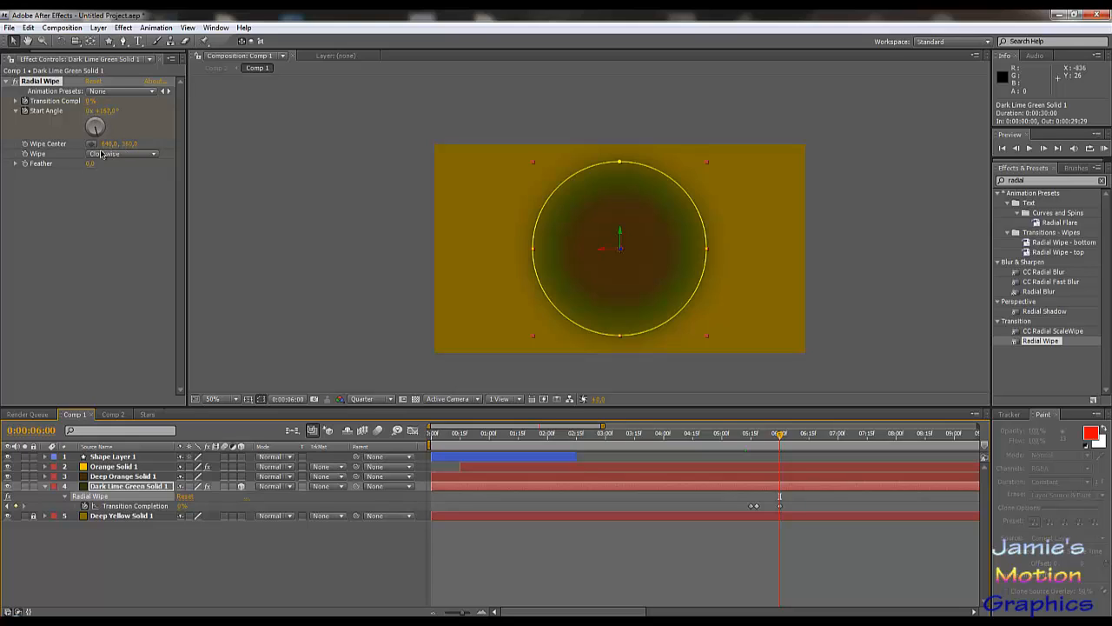
click(780, 506)
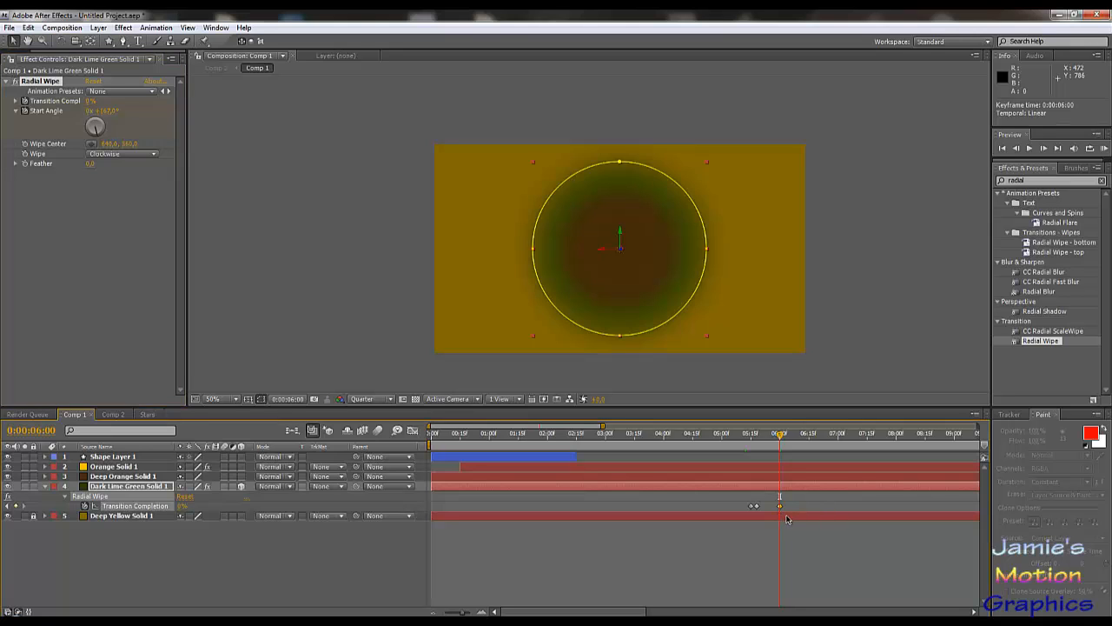
key(Delete)
- Preview the moving green wedge and change the Start Angle at 0:00:06:00 to -1x +0.0°
drag(781, 441, 782, 464)
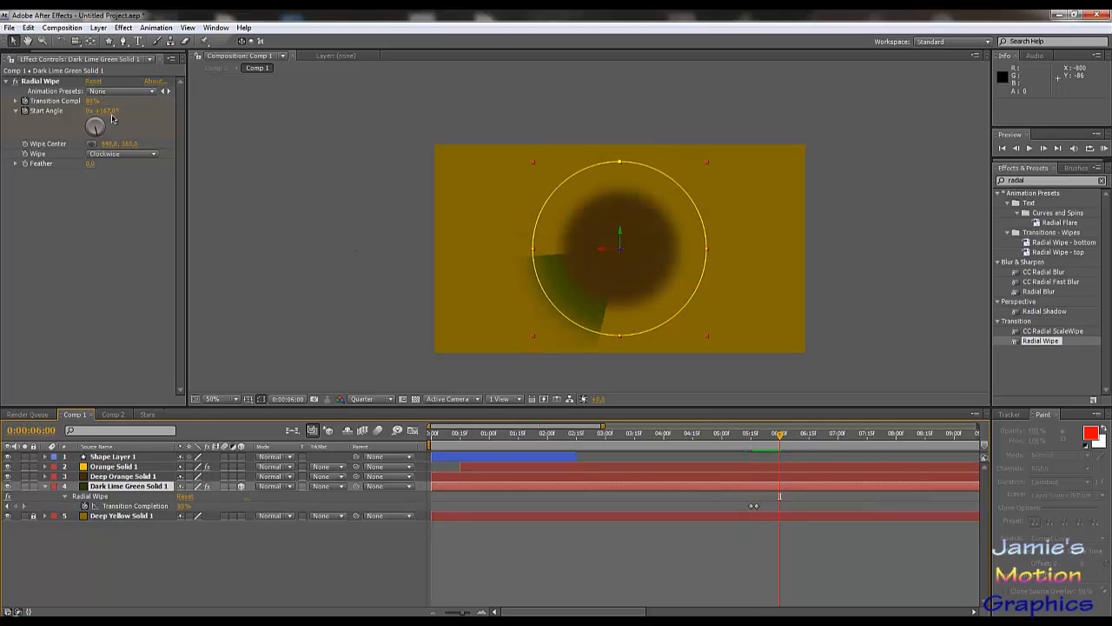
drag(98, 131, 97, 16)
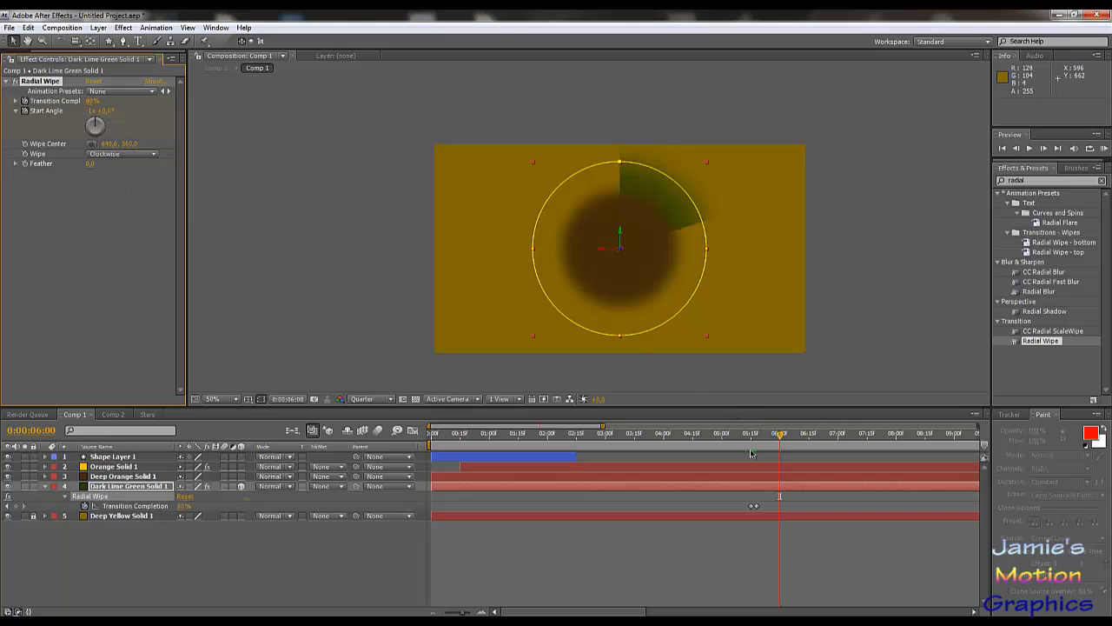
- Add a Transition Completion keyframe to the radial wipe at 0:00:05:27 and advance to 0:00:05:28
drag(779, 439, 777, 440)
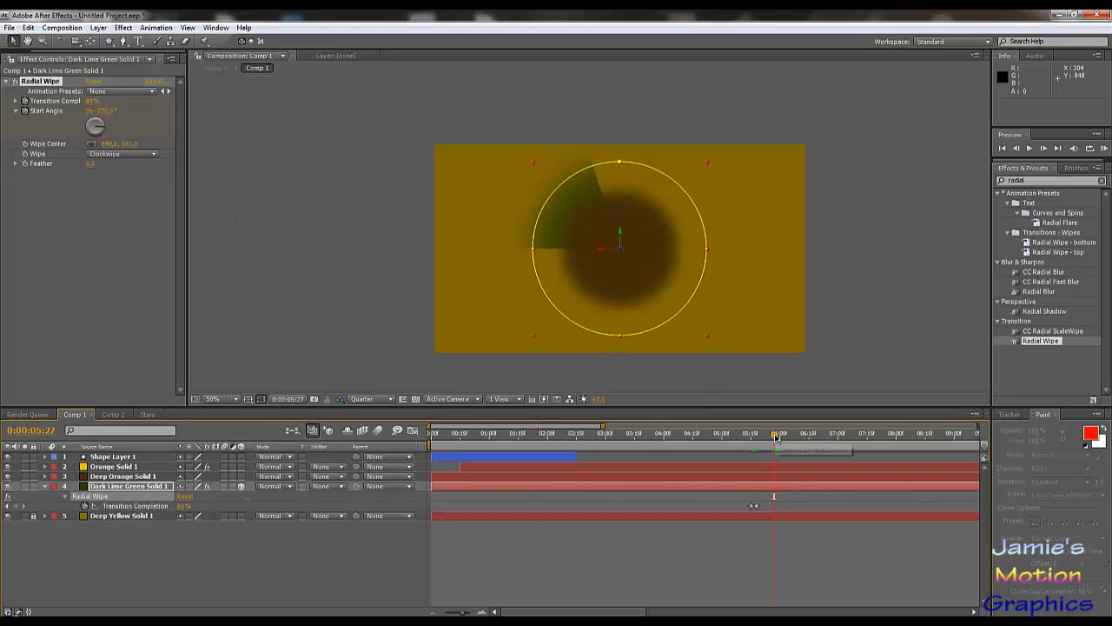
drag(776, 439, 776, 440)
key(Page_Up)
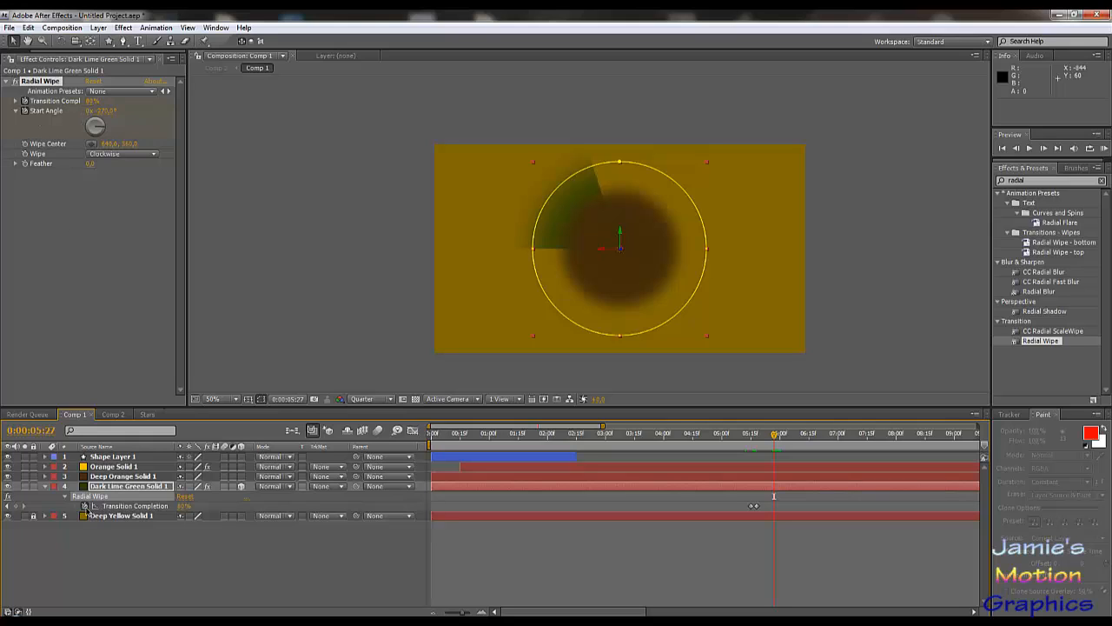
click(15, 506)
key(Page_Down)
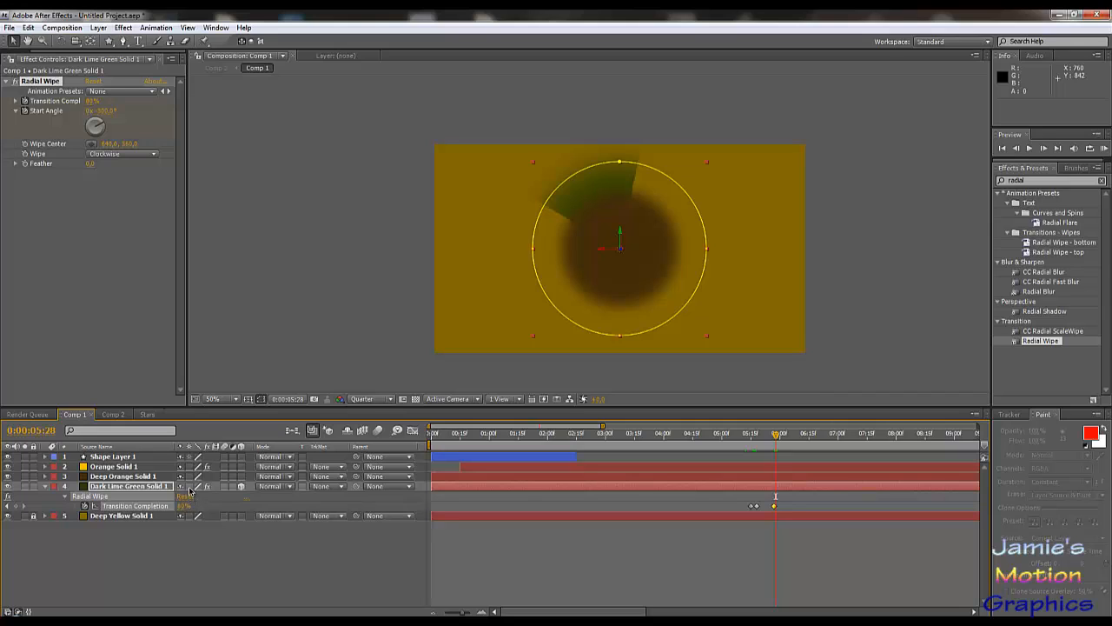
- Draw a second, four-point mask on the Dark Lime Green solid with the Pen tool, running from above the circle through its centre
key(m)
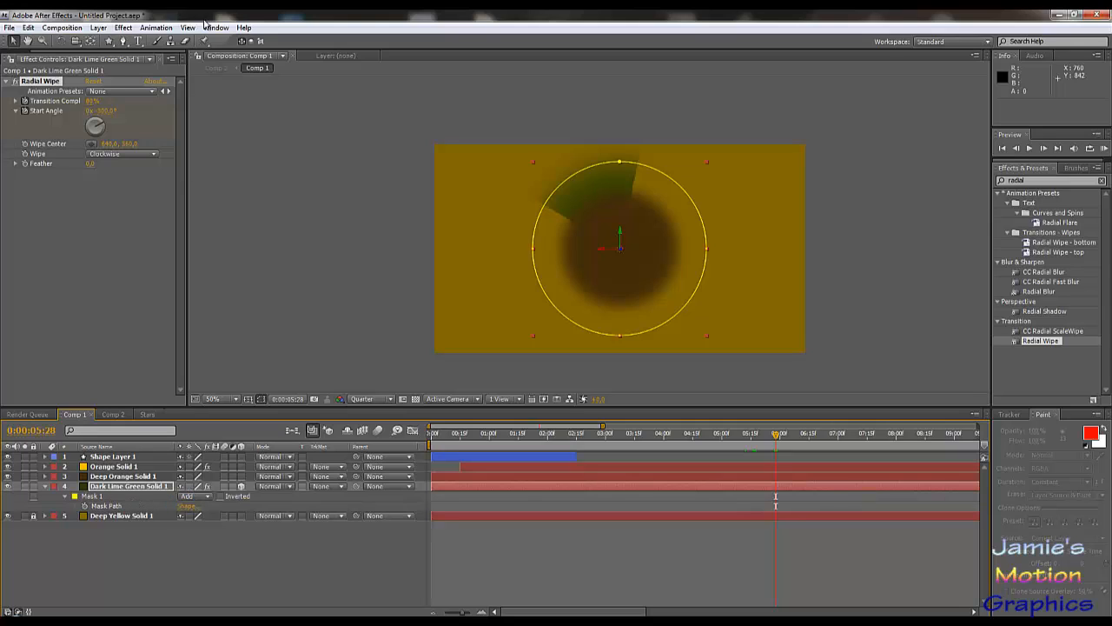
click(122, 41)
click(619, 121)
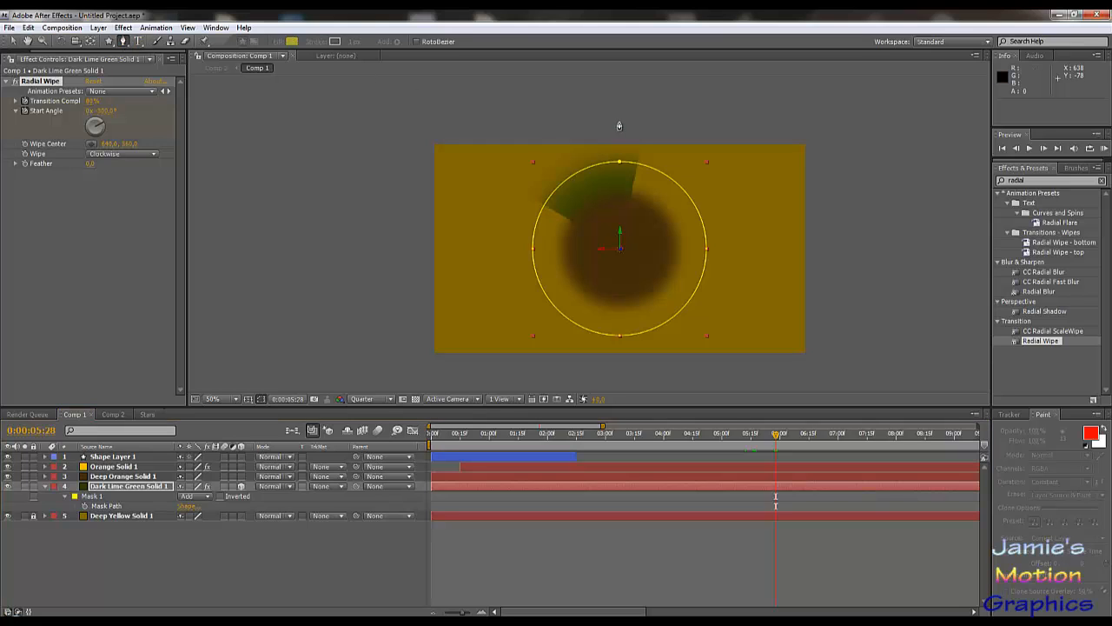
click(619, 241)
click(696, 240)
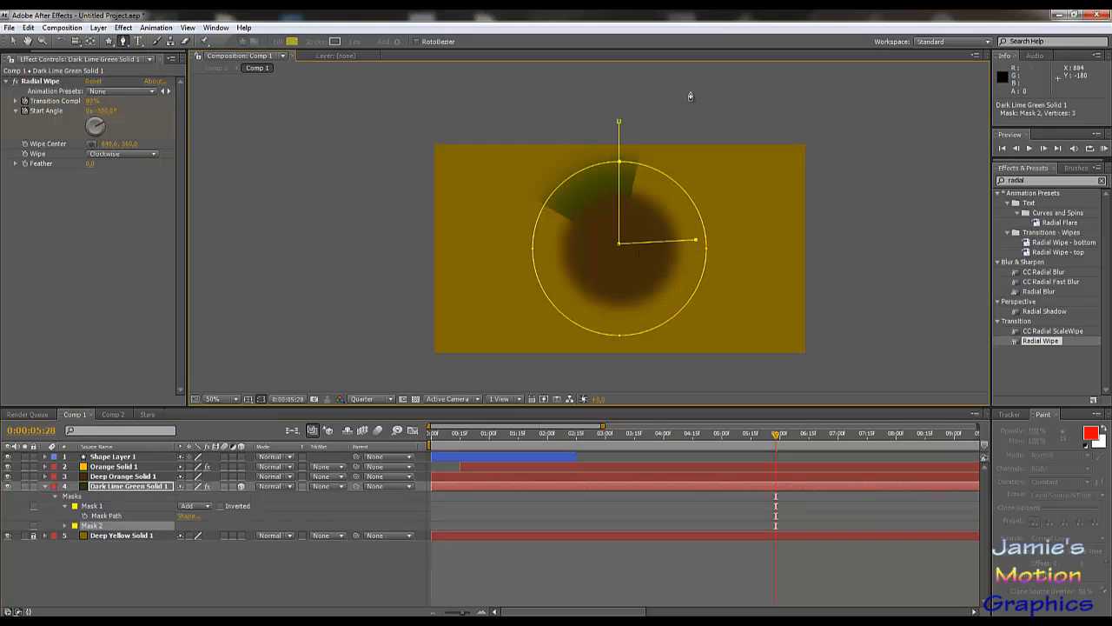
click(690, 92)
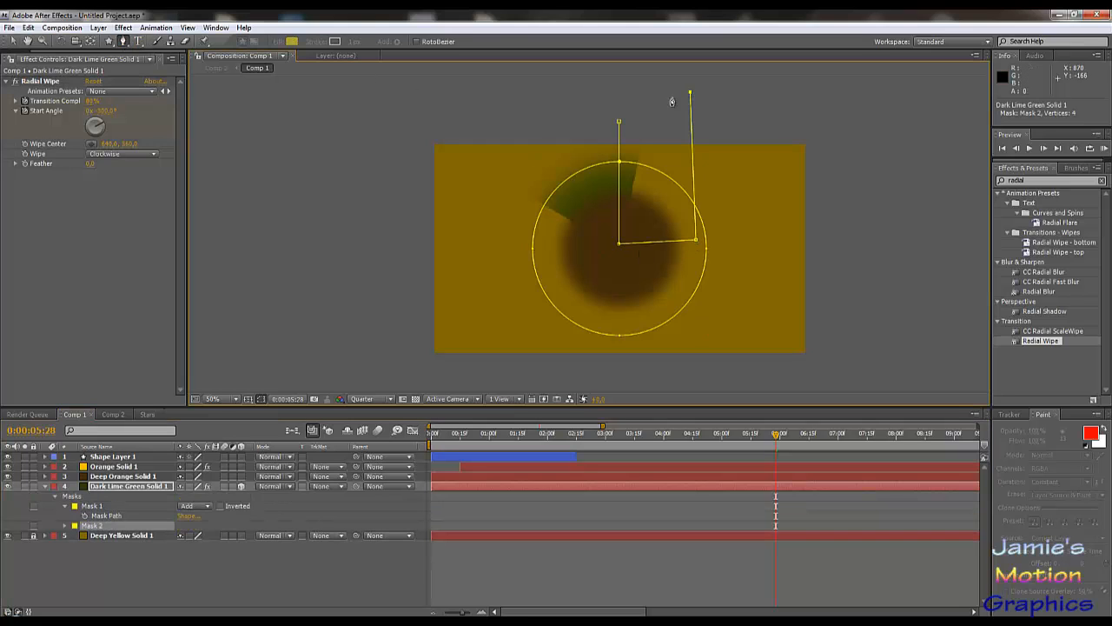
click(619, 123)
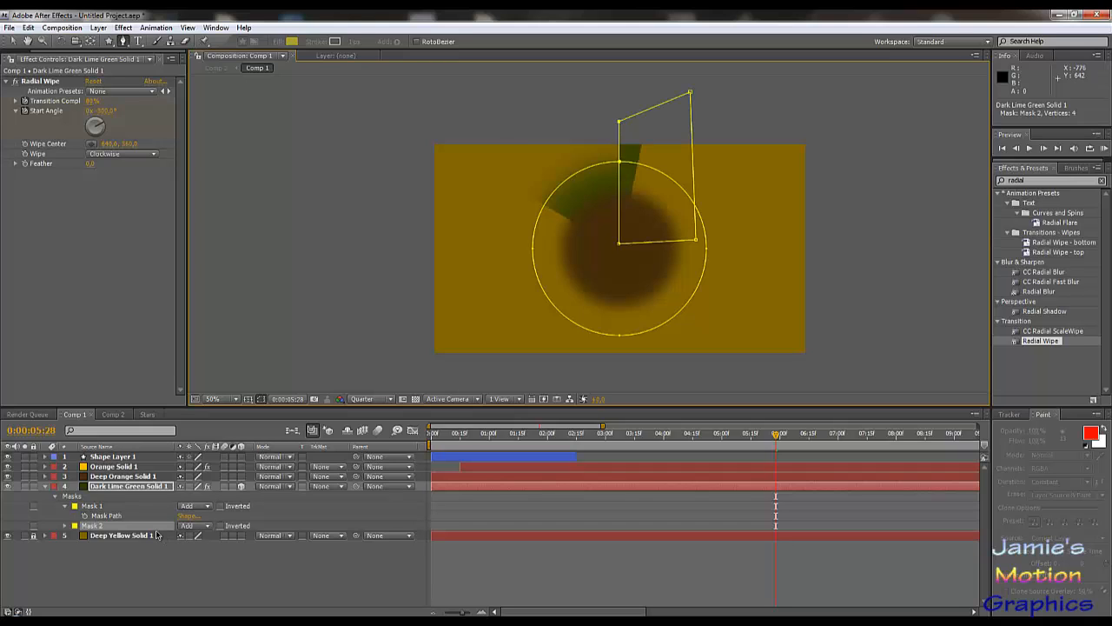
- Reset Mask 2's shape to a rectangle with its bounding box at 360 px left and 1000 px right
click(65, 526)
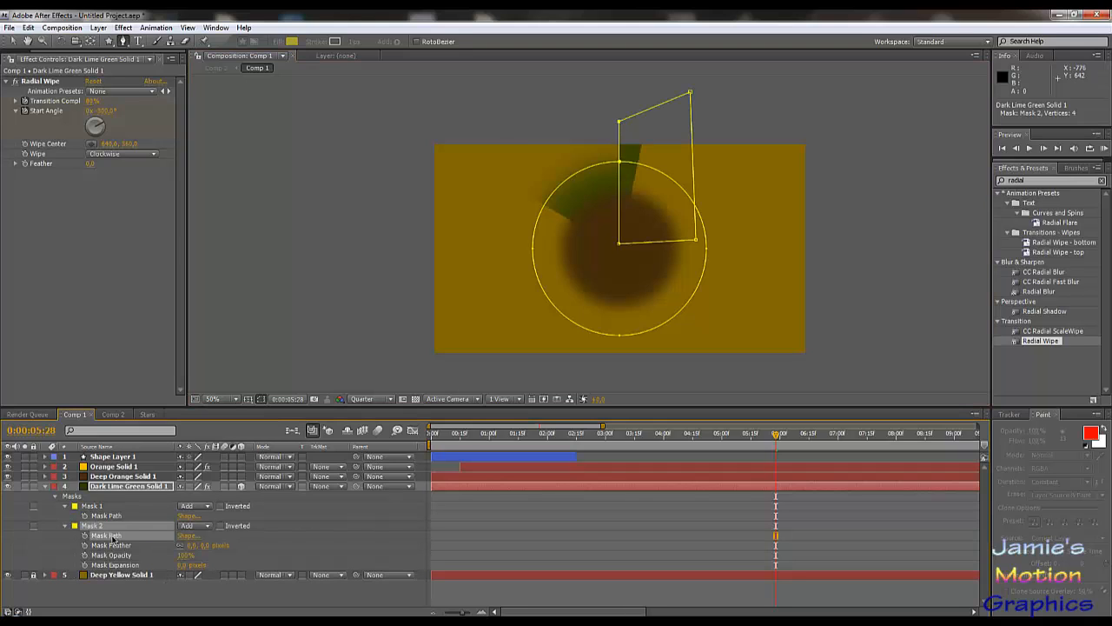
click(184, 536)
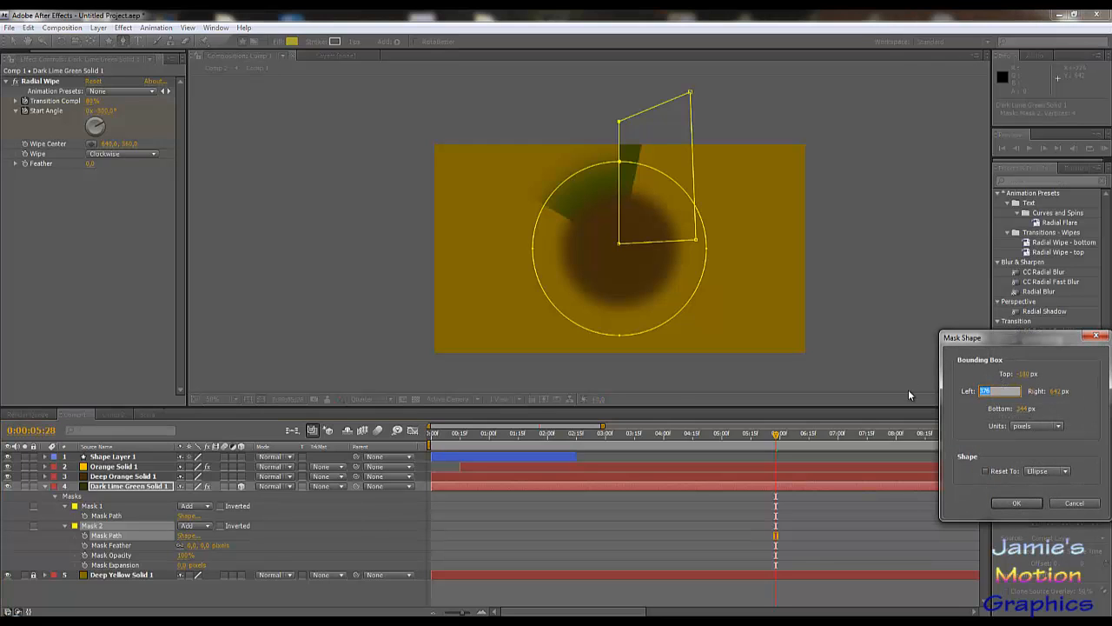
text(268)
key(shift+Tab)
key(Tab)
text(1000)
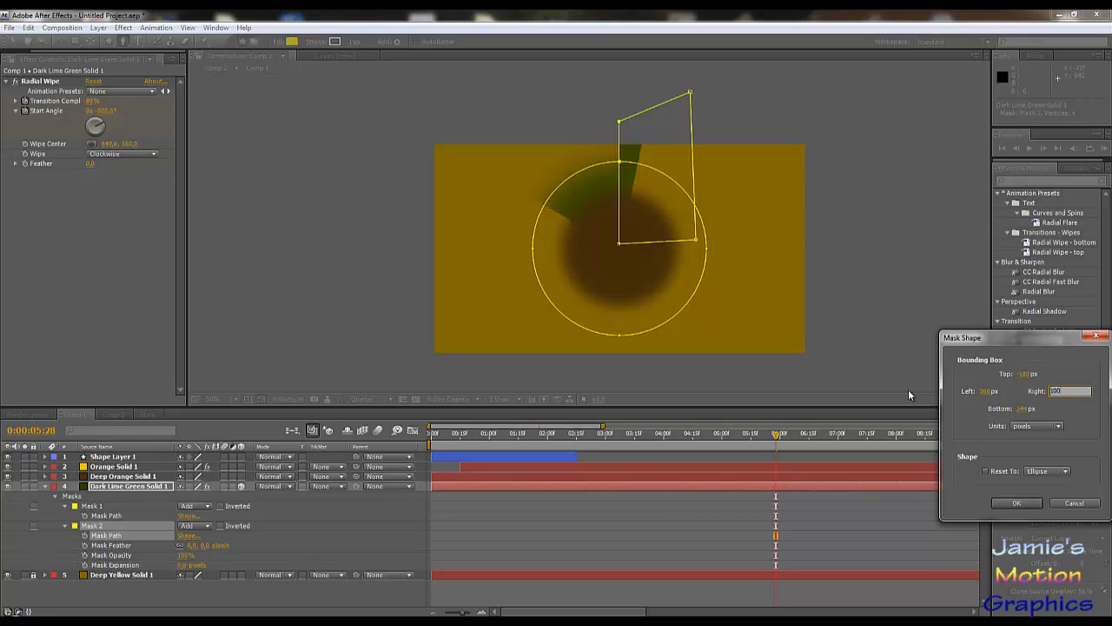
click(1027, 375)
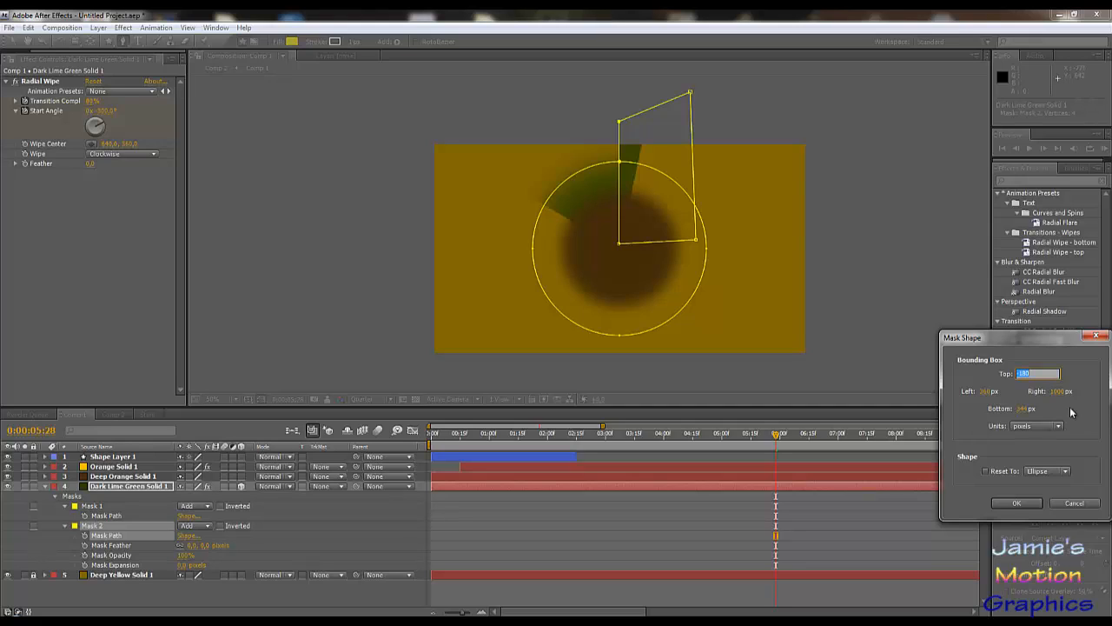
click(985, 471)
click(1057, 472)
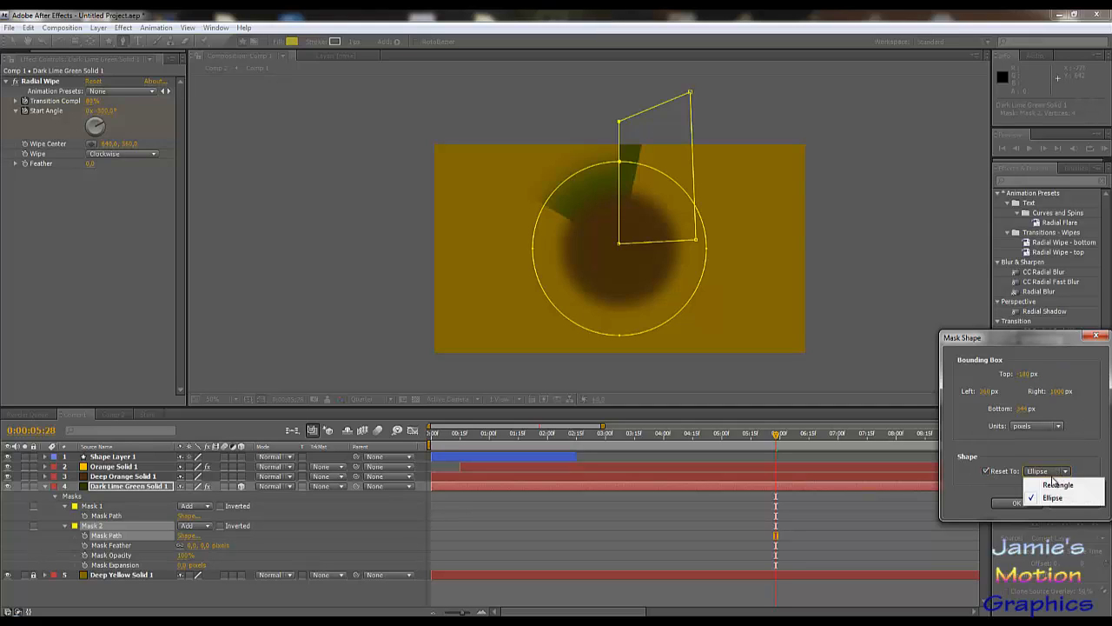
click(1050, 482)
click(1015, 504)
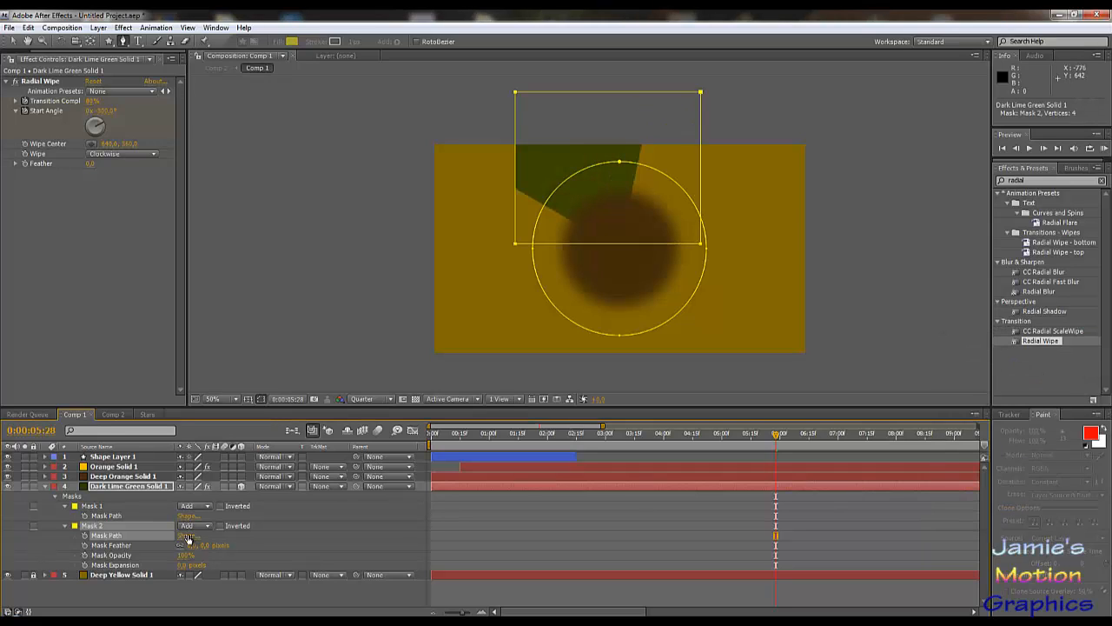
- Examine Mask 2's bounding box and the Dark Lime Green solid's position, transform and mask properties
click(188, 536)
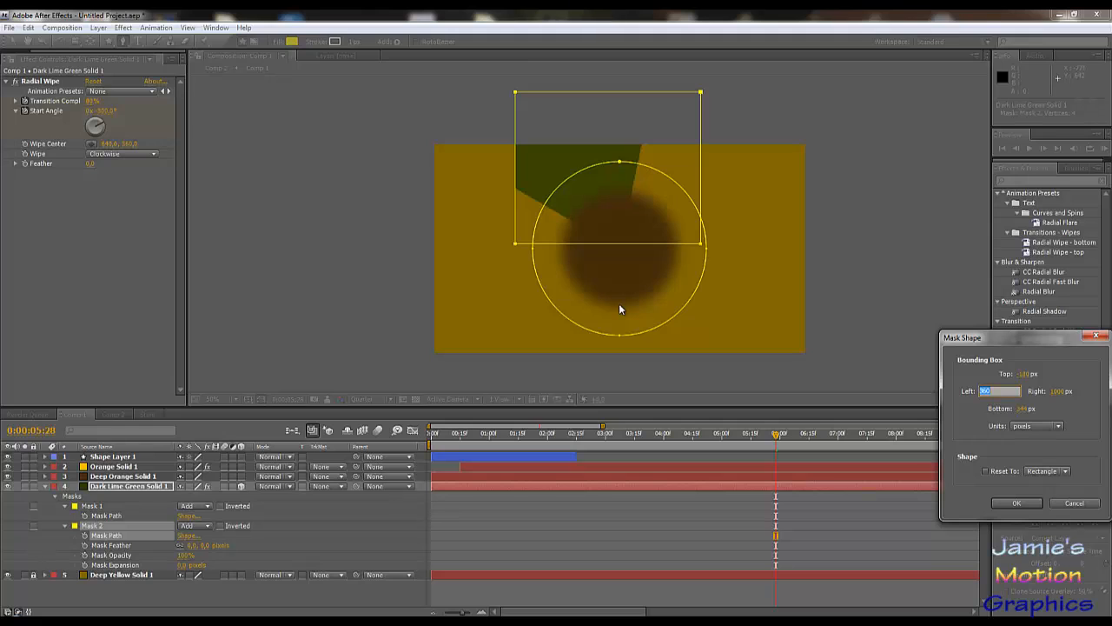
click(1075, 502)
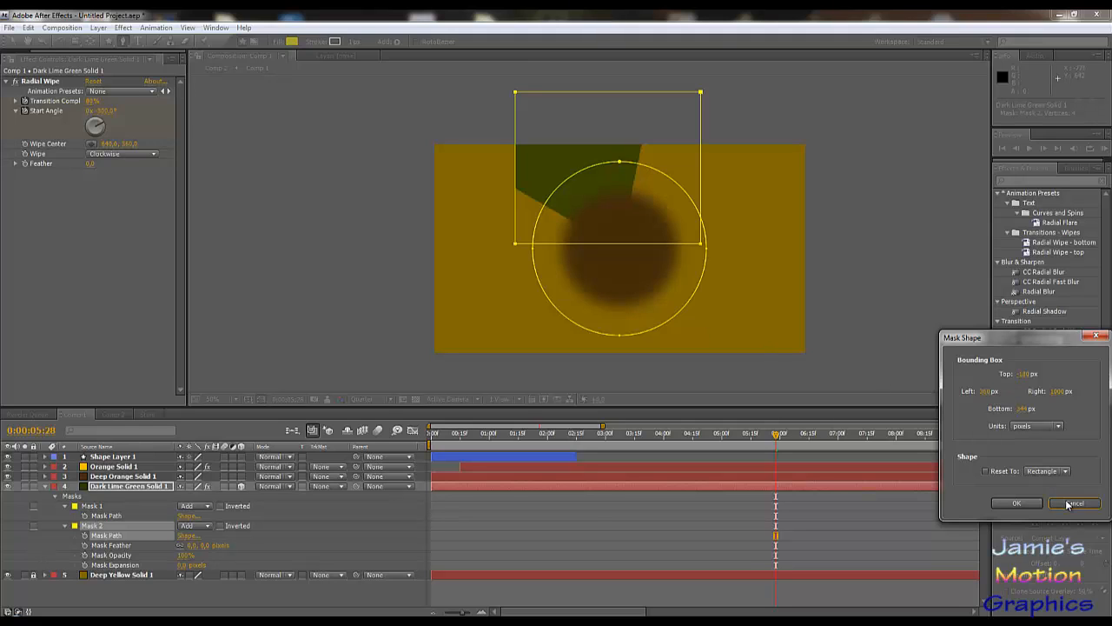
click(114, 490)
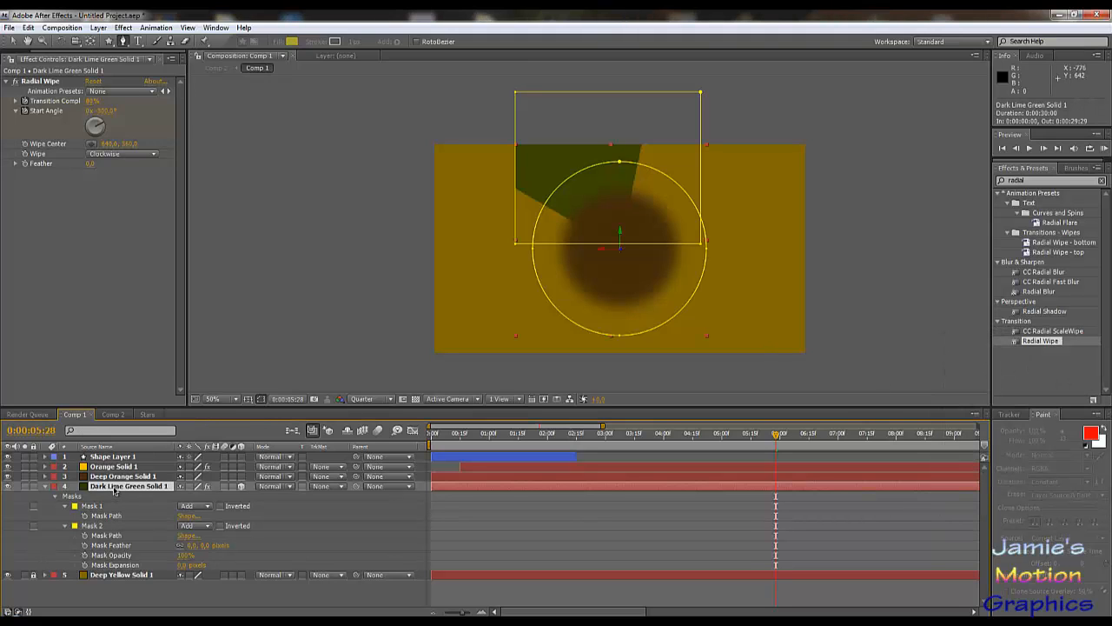
key(p)
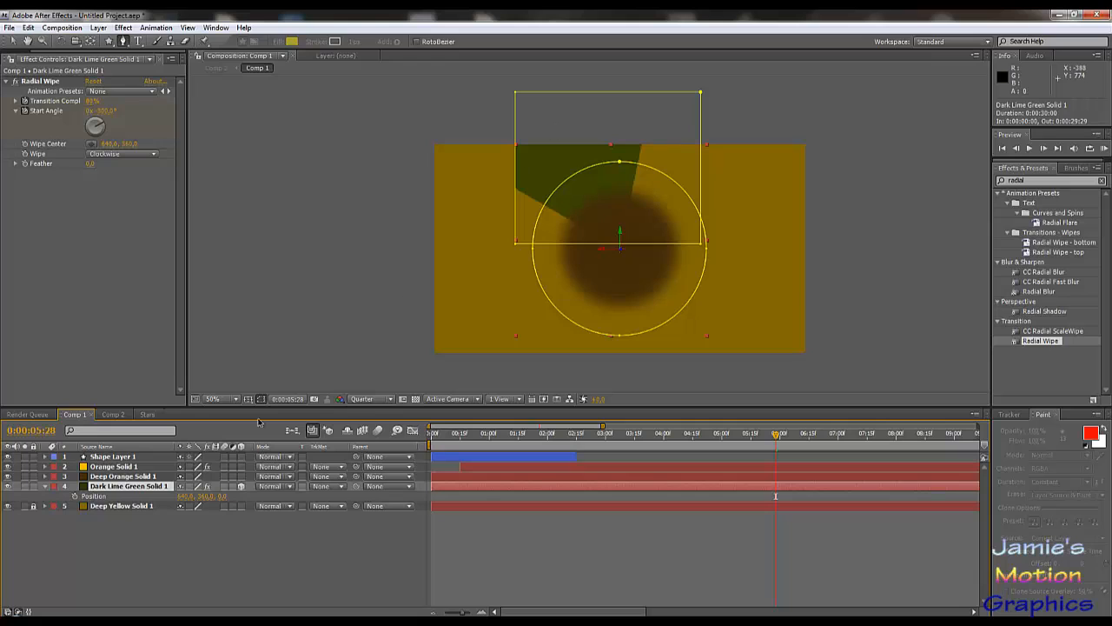
click(45, 486)
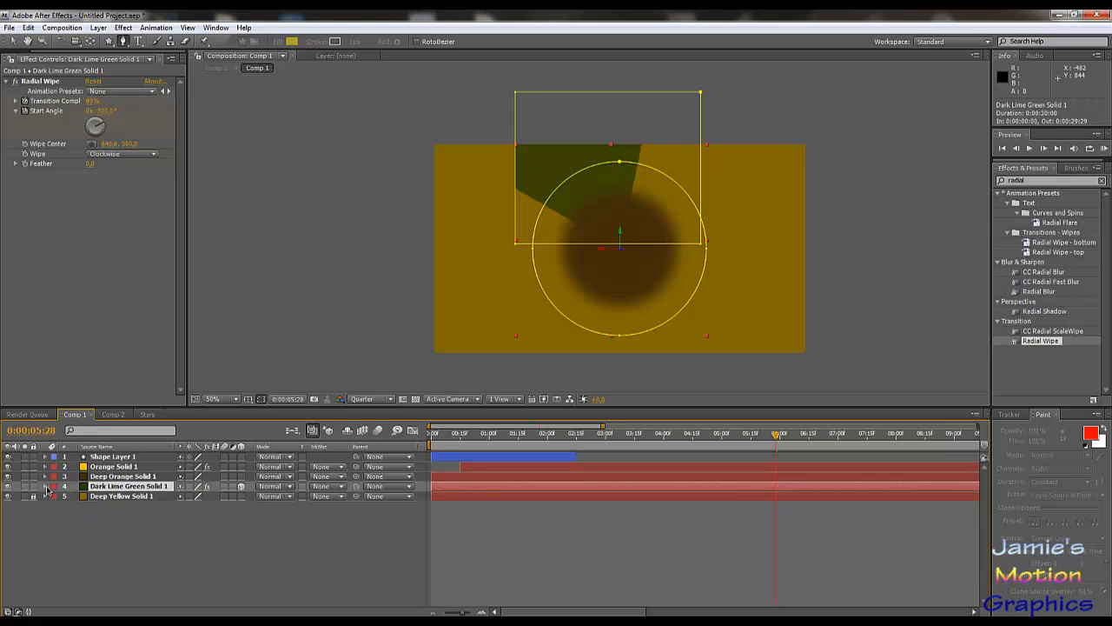
click(46, 486)
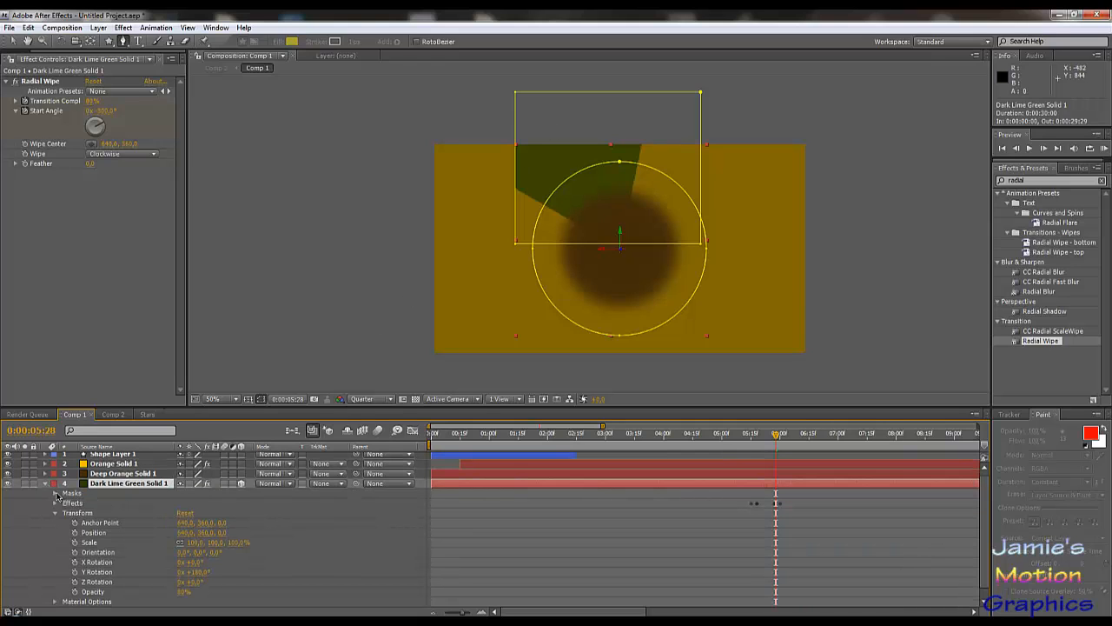
click(57, 493)
click(65, 503)
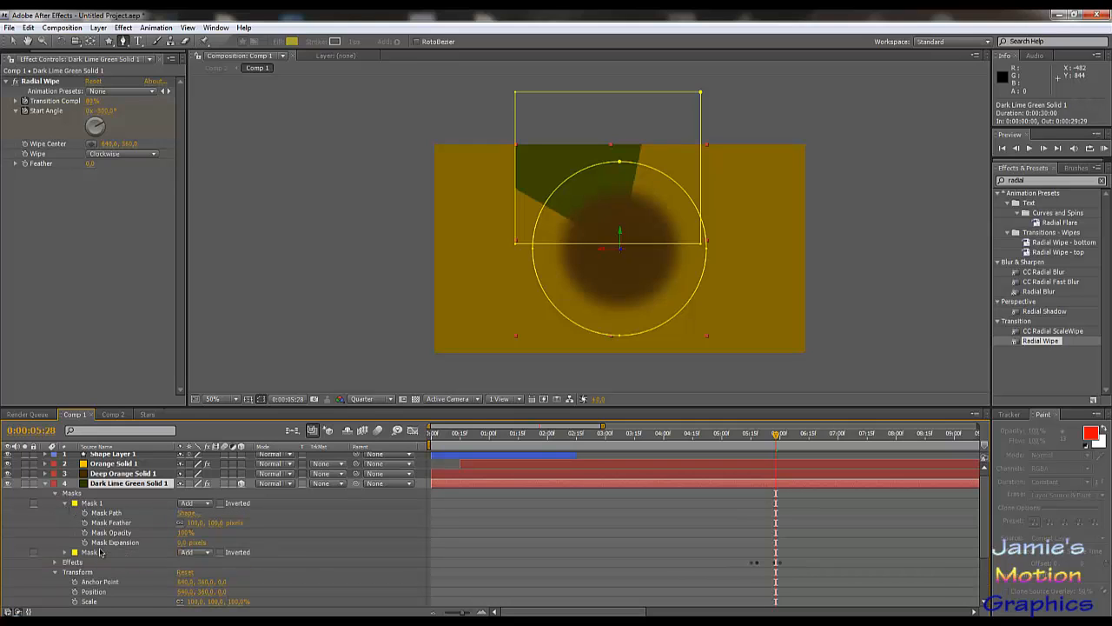
key(m)
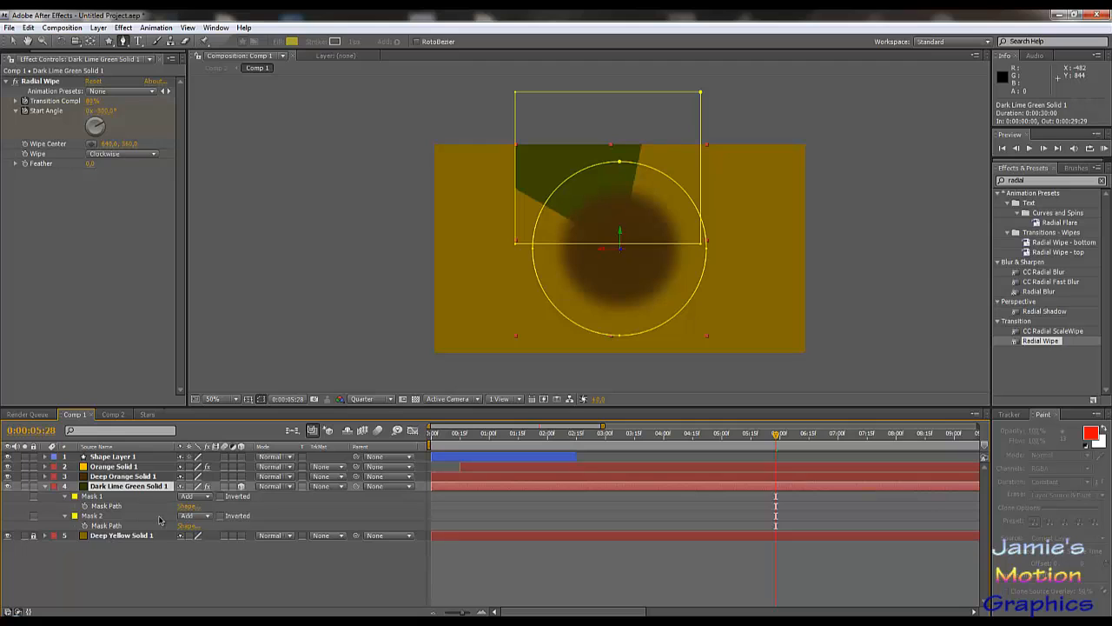
- Try a left bound of 0 px for Mask 2's bounding box, and replace it with 1000 px
click(190, 524)
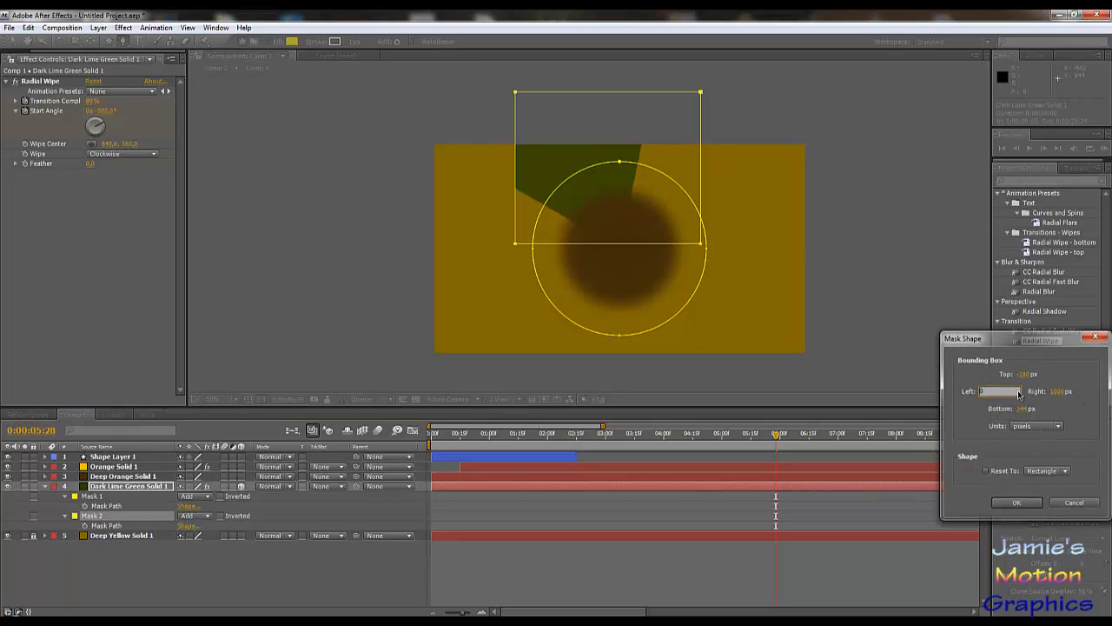
key(Return)
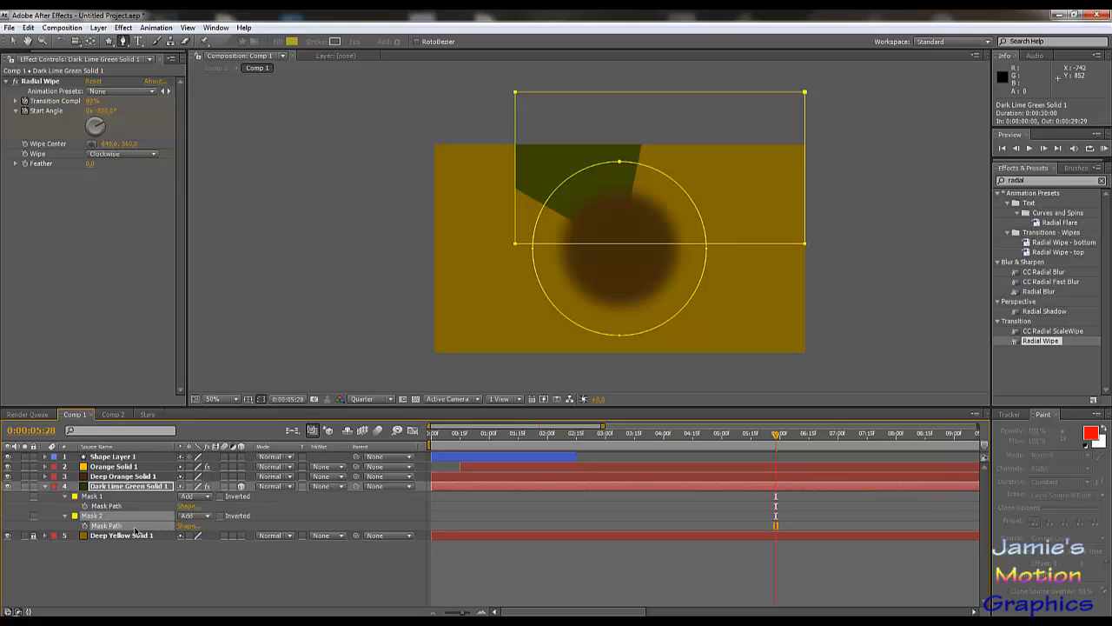
click(185, 526)
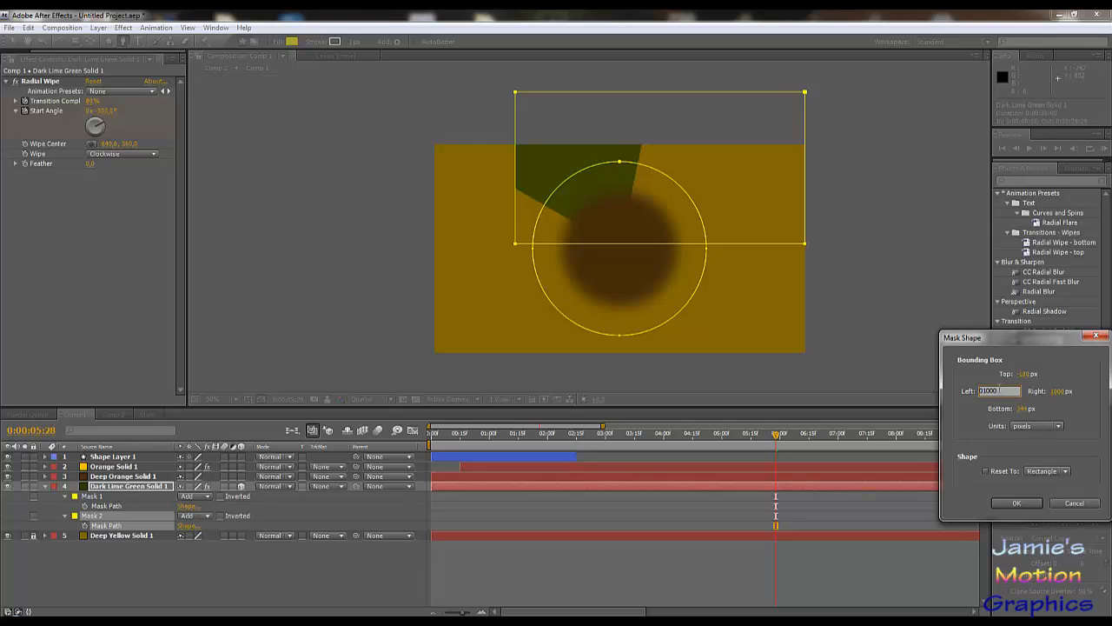
key(Return)
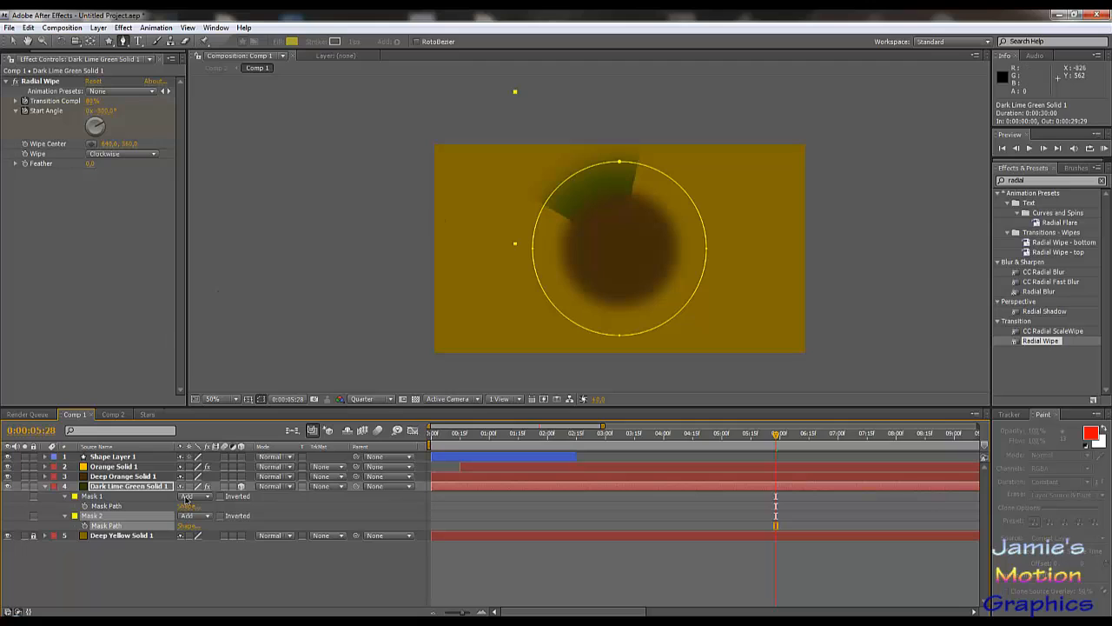
- Try to set Mask 2's bounding box to -1000 px for the left edge and 360 px for the right edge
click(188, 527)
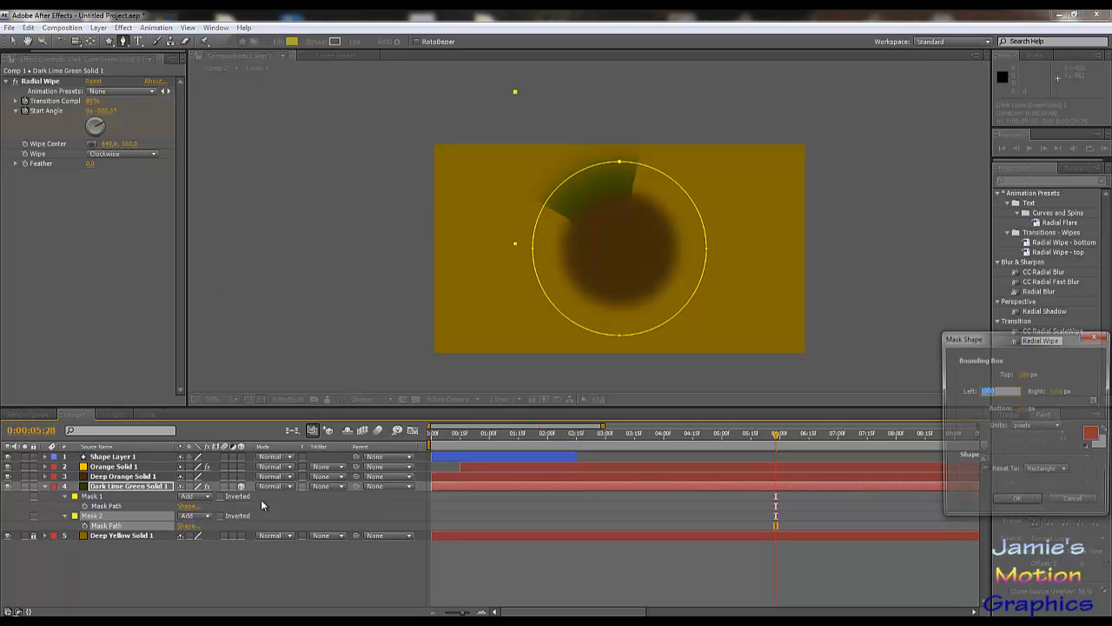
key(BackSpace)
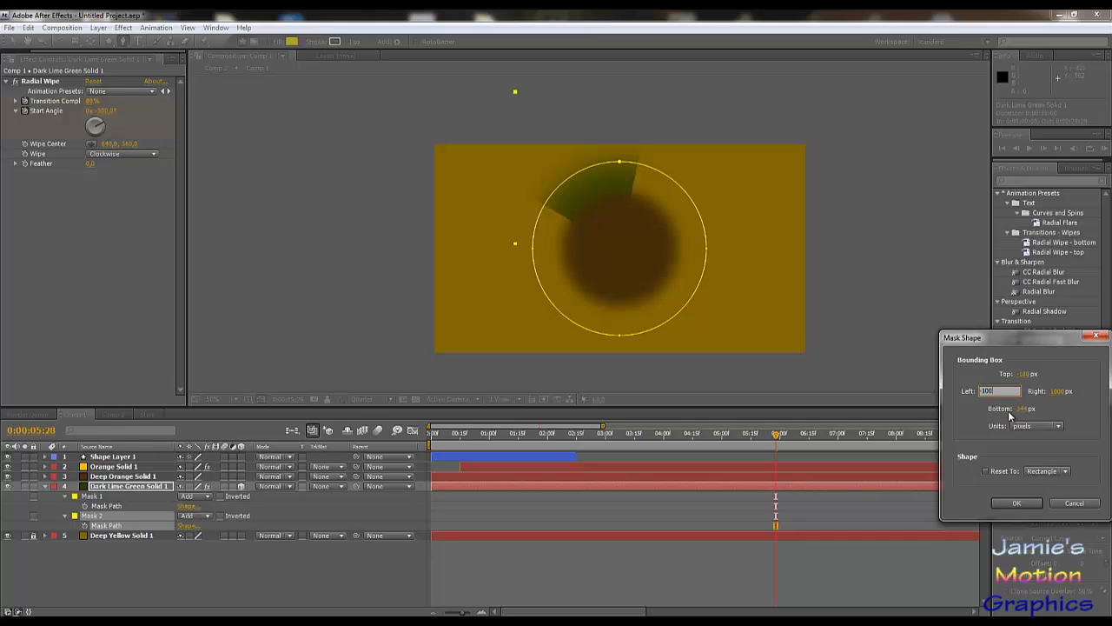
text(-1000)
key(Tab)
key(Tab)
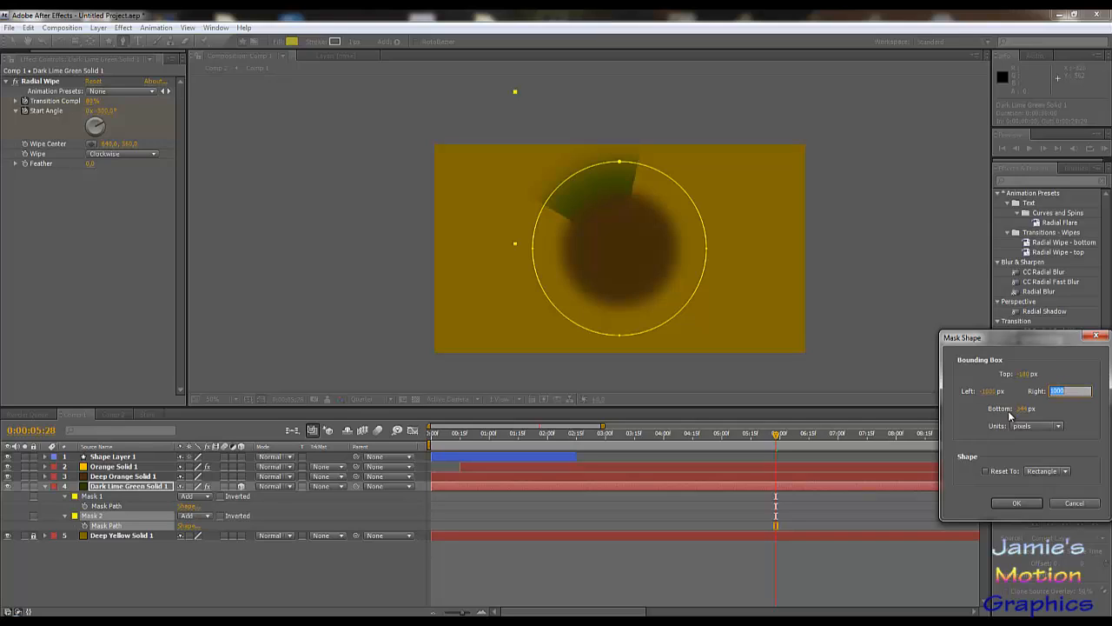
text(360)
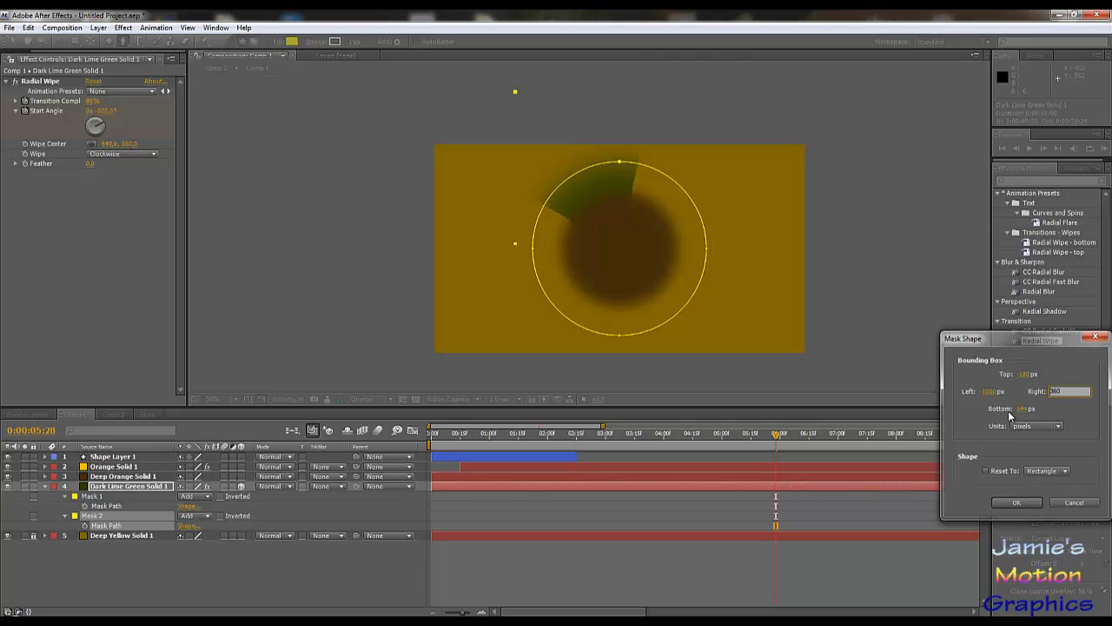
key(Return)
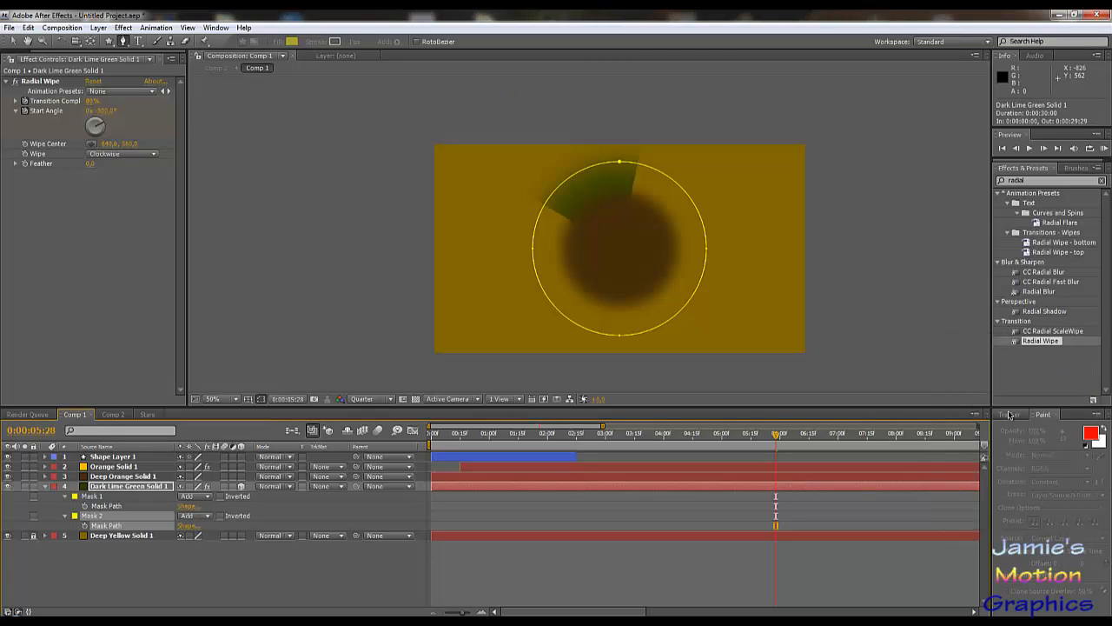
- Try to set Mask 2's bounding box to 1000 px for the left edge and 360 px for the right edge
click(187, 525)
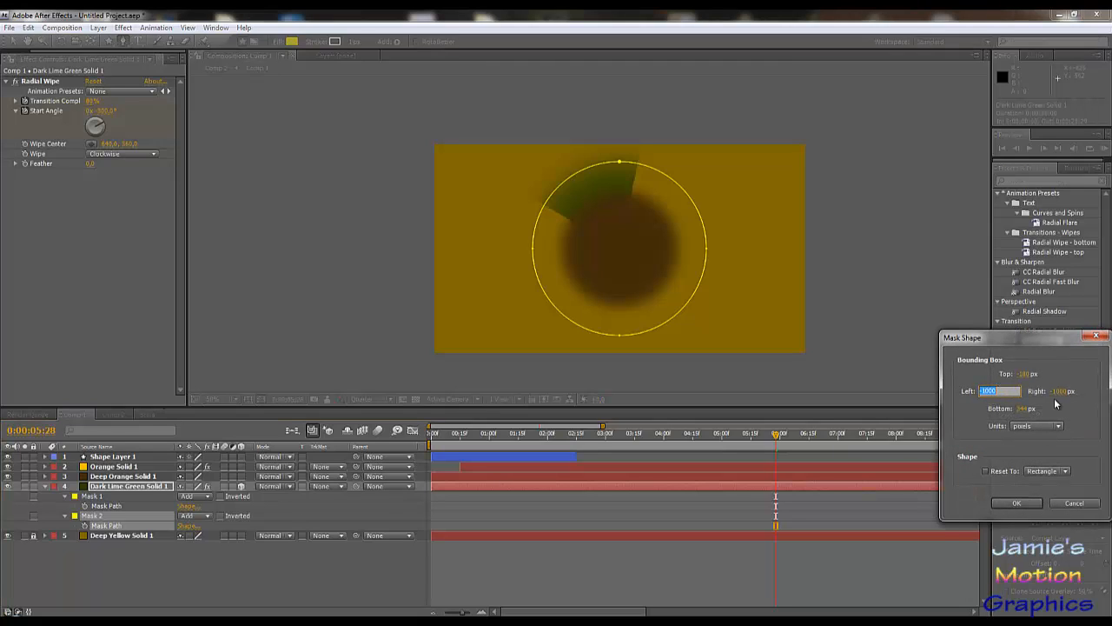
key(Tab)
key(Return)
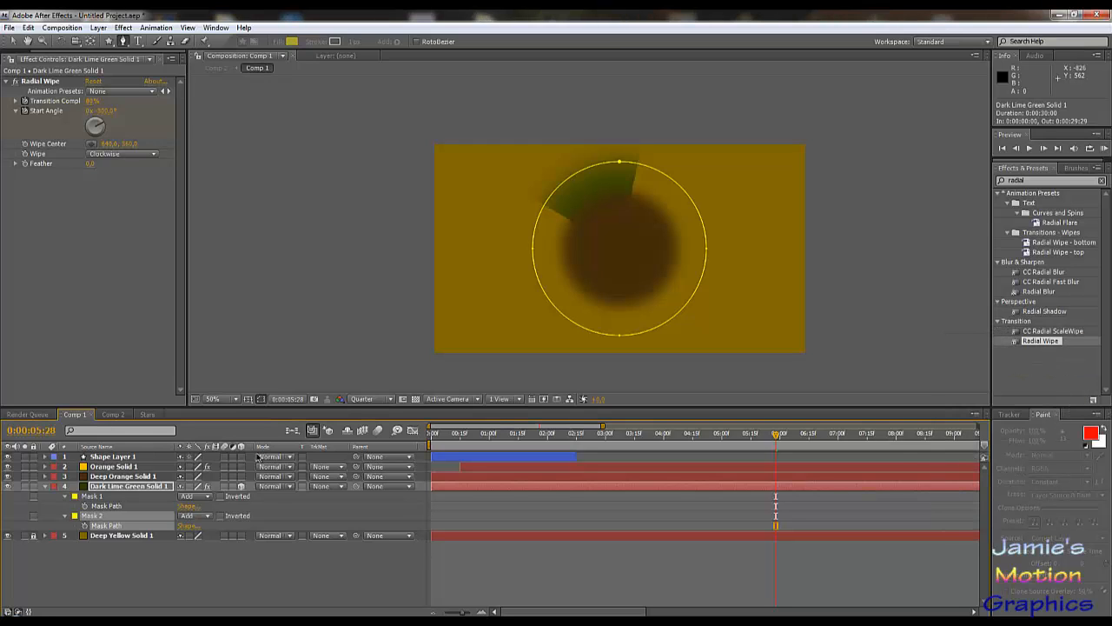
click(188, 526)
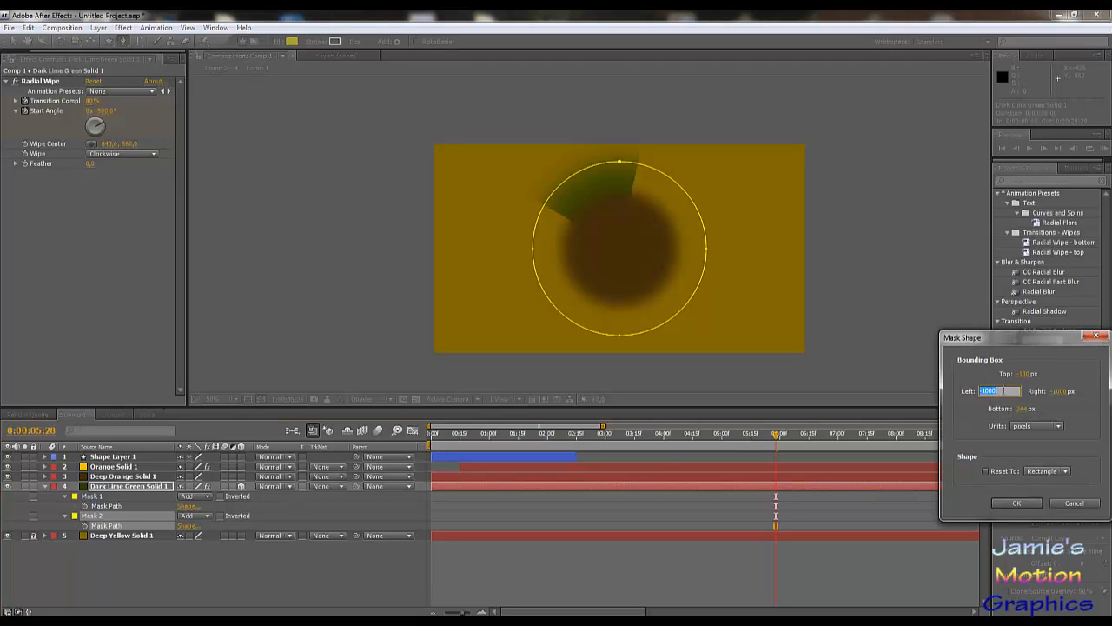
text(1)
key(Tab)
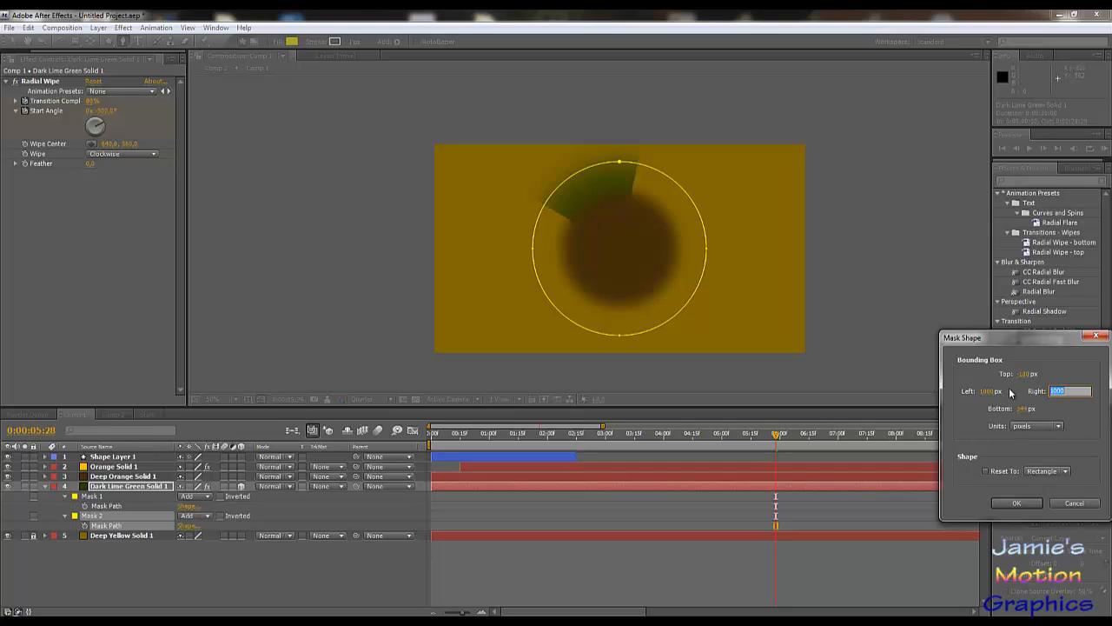
key(Return)
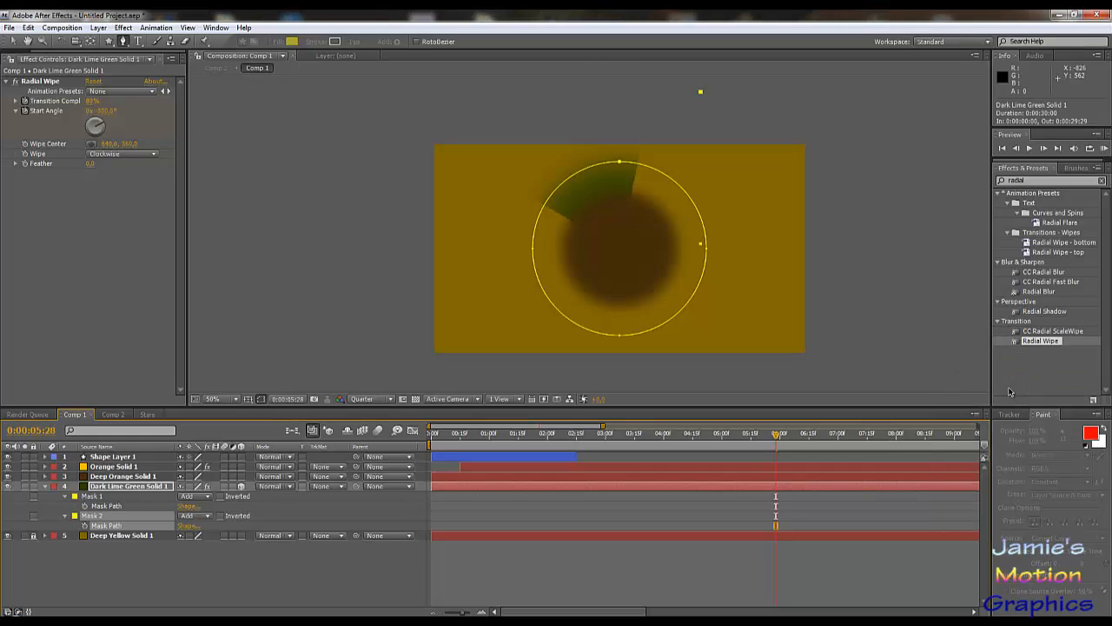
- Try to set the right edge of Mask 2's bounding box to 1000 px
click(187, 525)
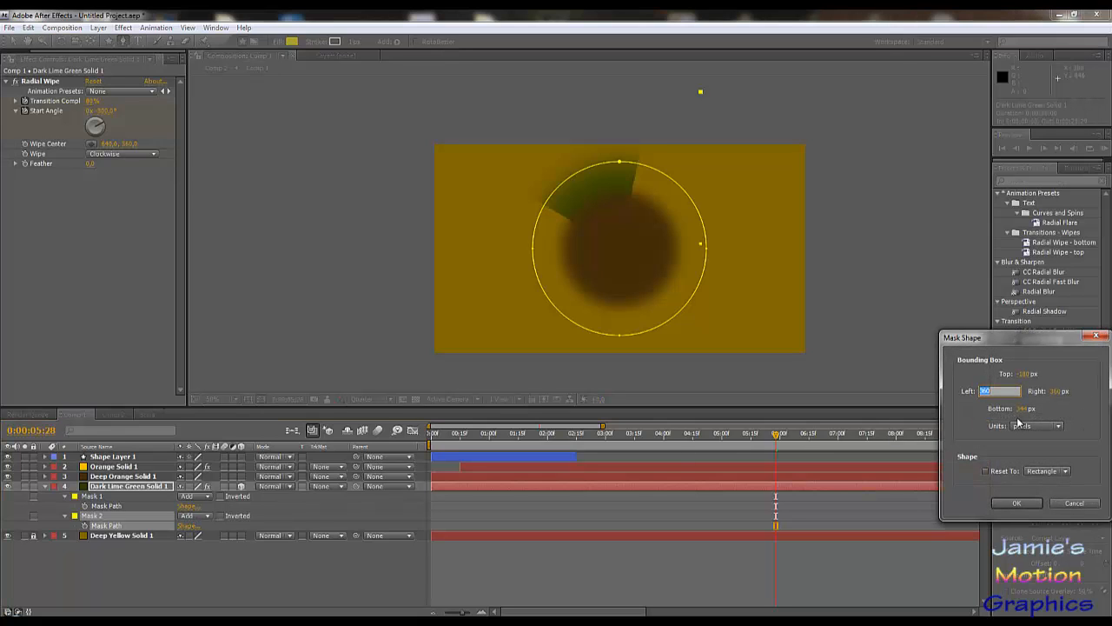
key(Tab)
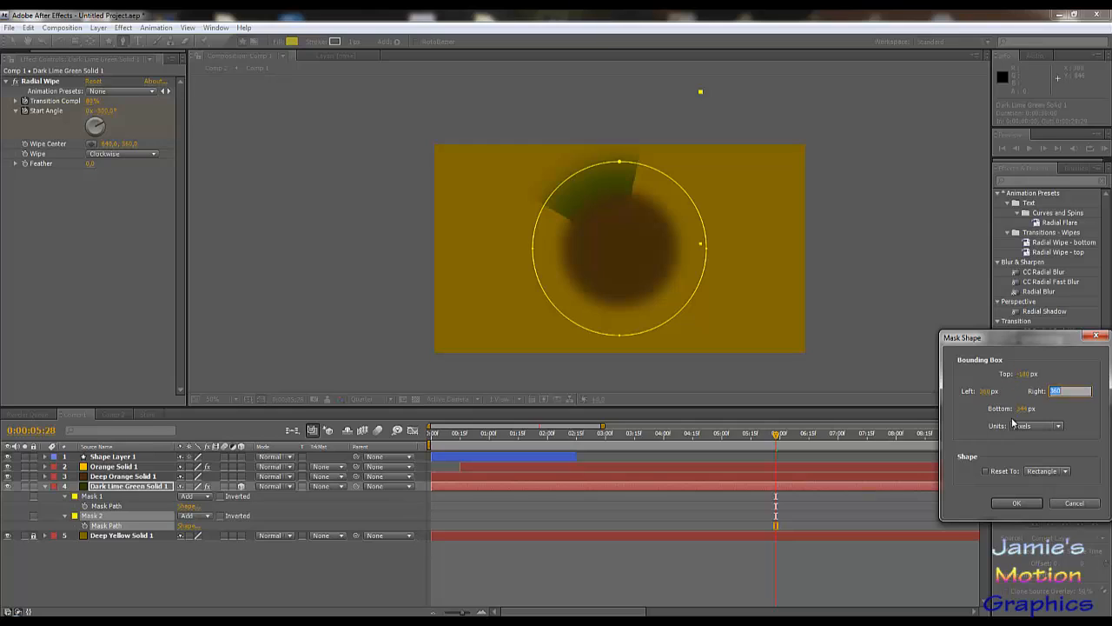
text(000)
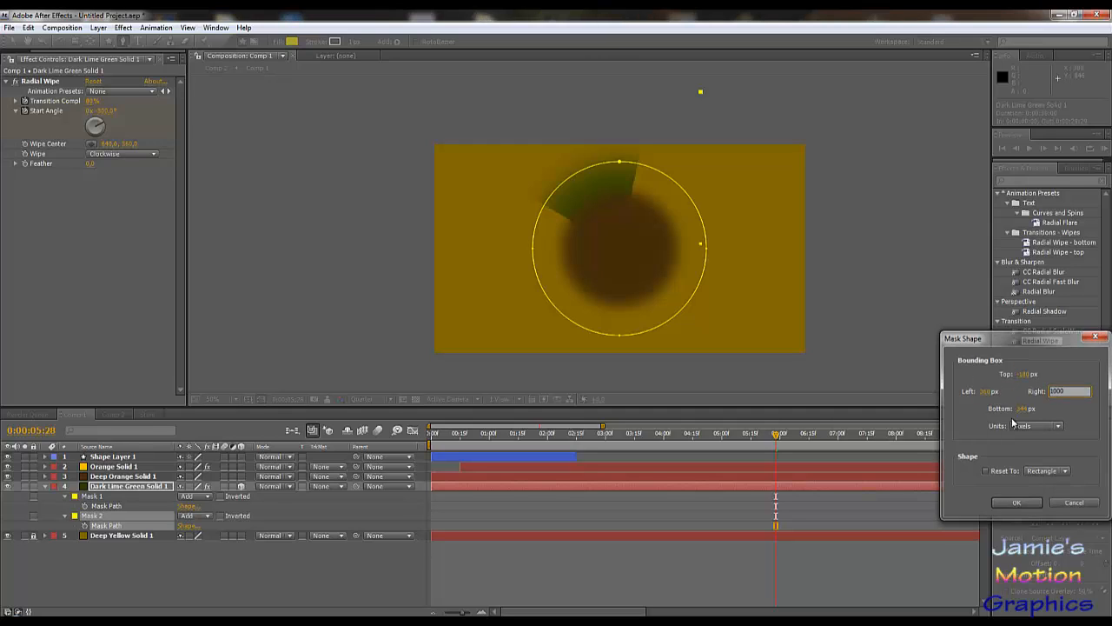
key(Return)
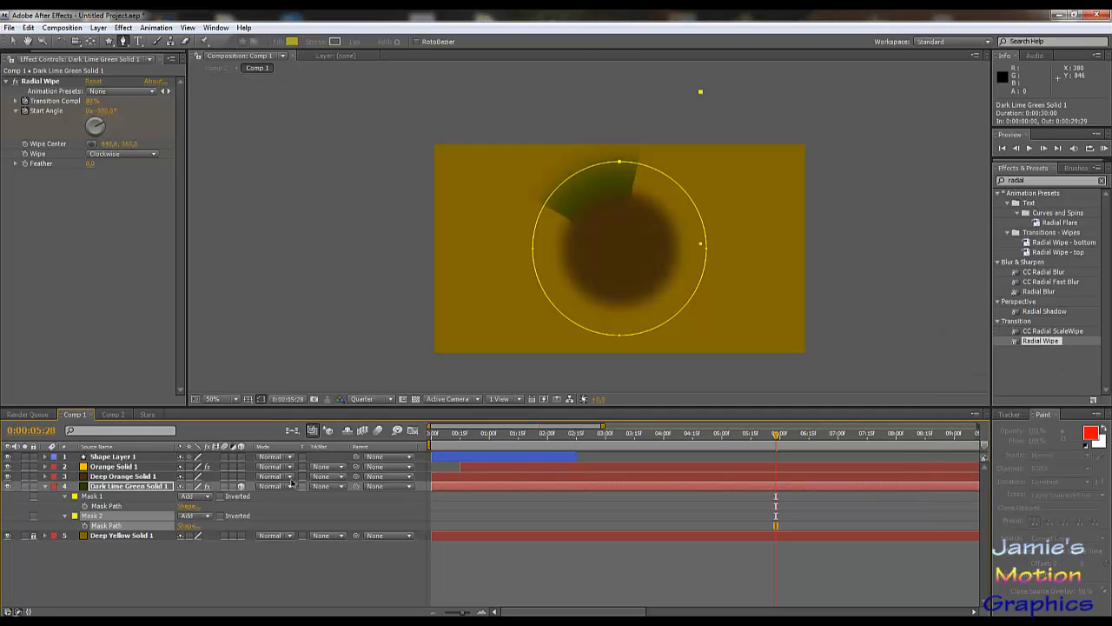
- Try to set Mask 2's left edge to 1000 px and reset its shape to a rectangle
key(ctrl+shift+m)
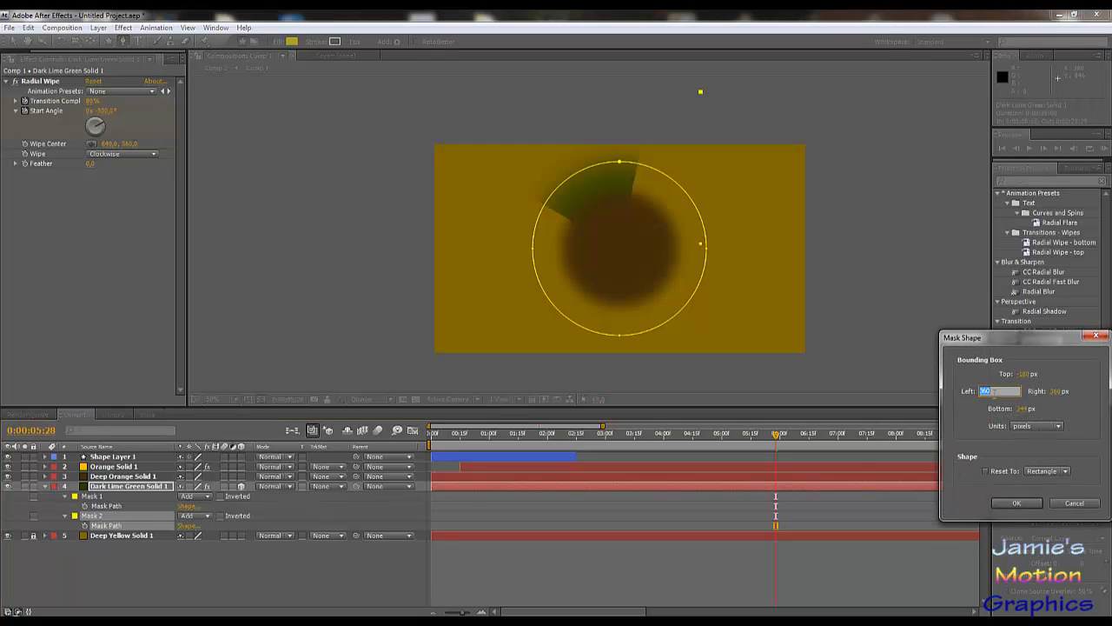
text(1000)
key(Return)
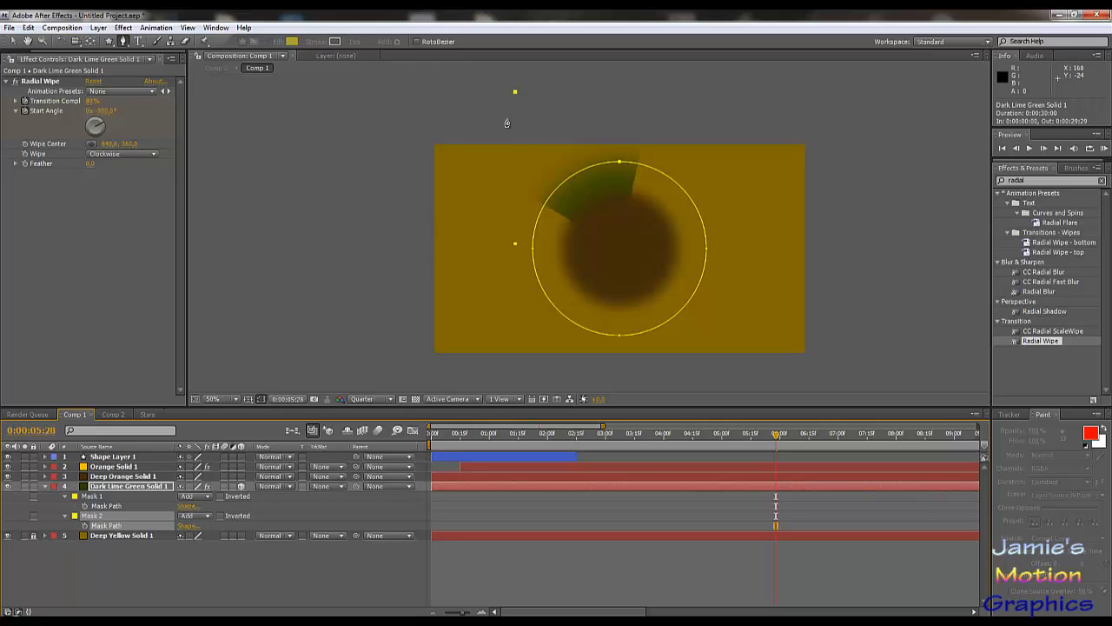
click(188, 527)
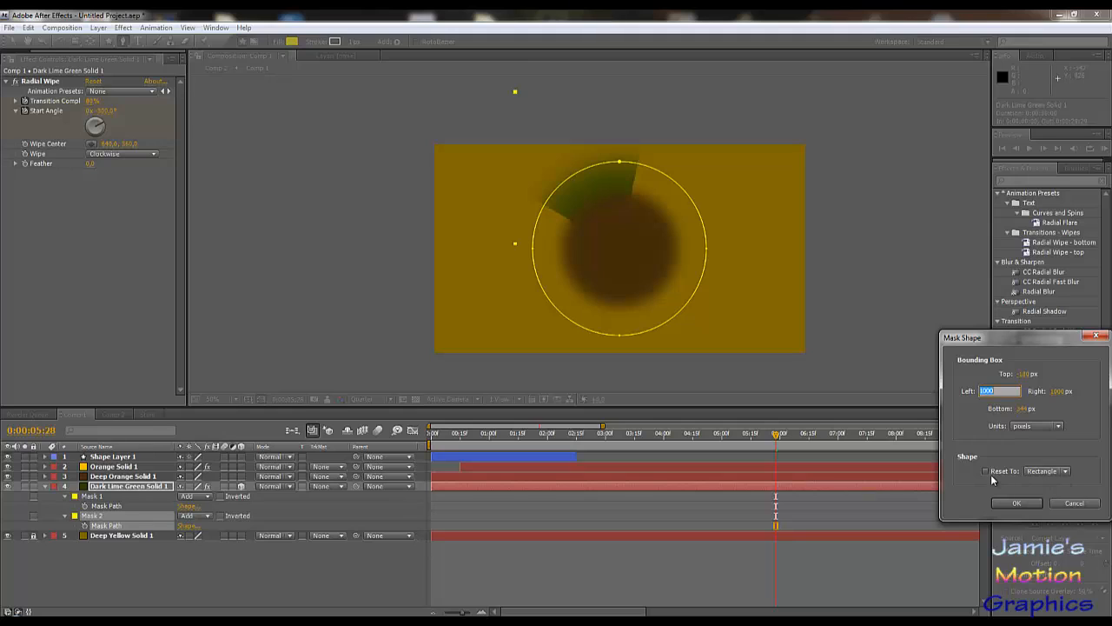
click(986, 471)
click(1005, 501)
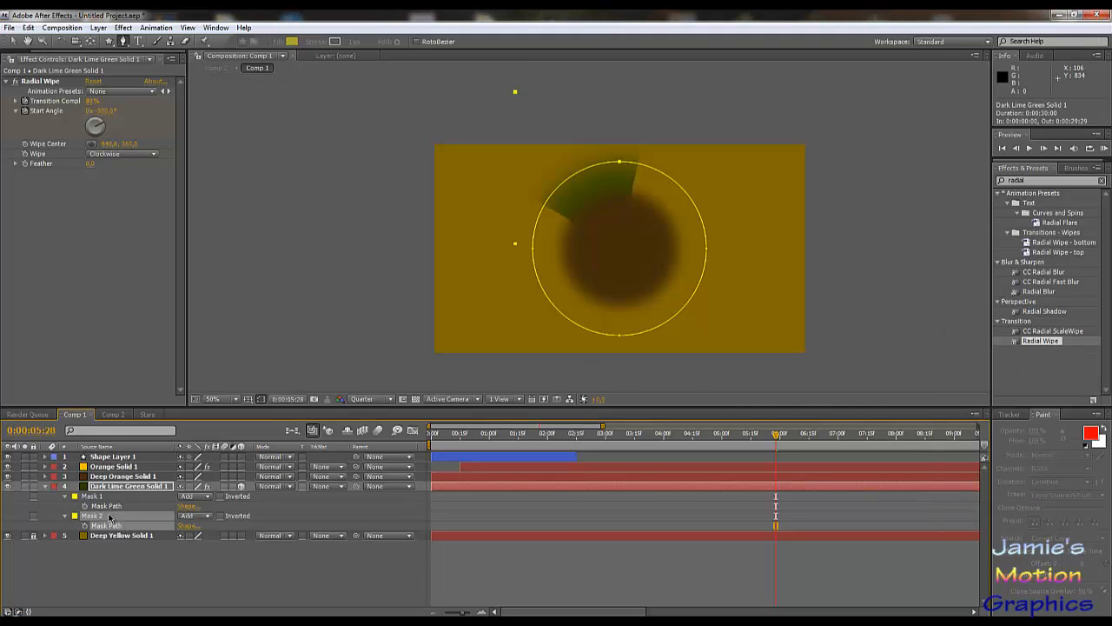
- Delete Mask 2 and draw a four-point replacement mask from the circle's centre around the upper-right quarter of the composition
click(108, 516)
key(Delete)
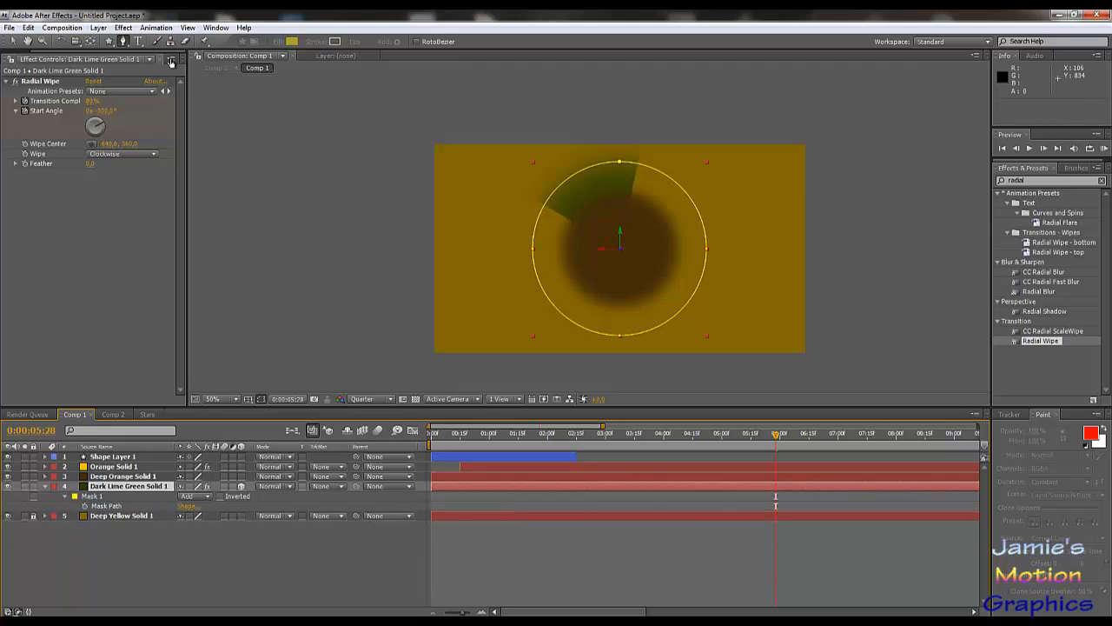
click(619, 129)
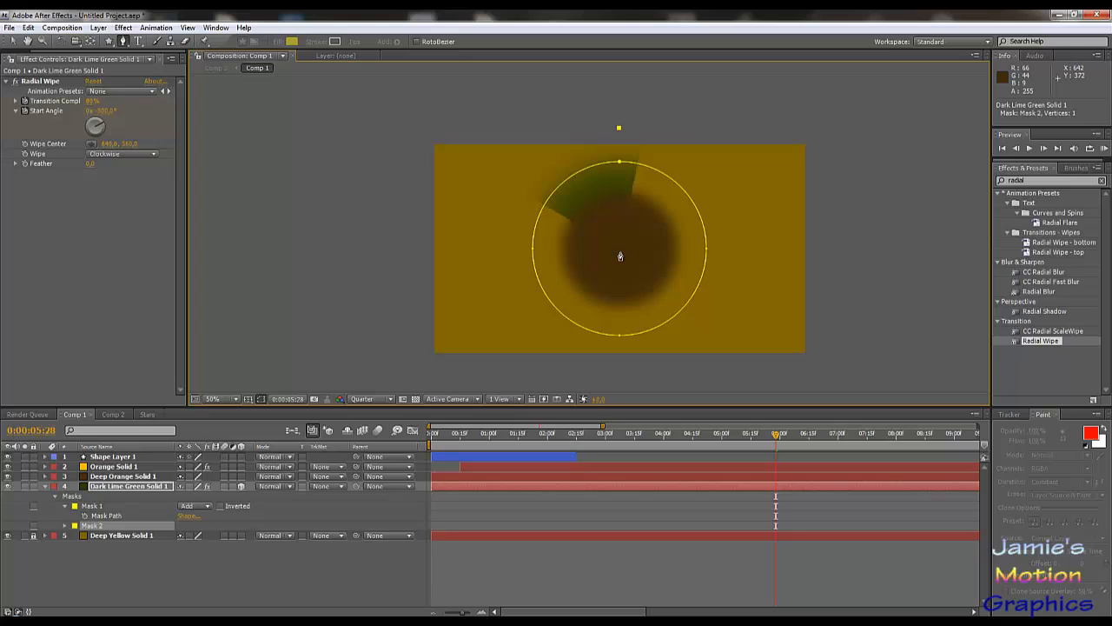
click(619, 252)
click(843, 254)
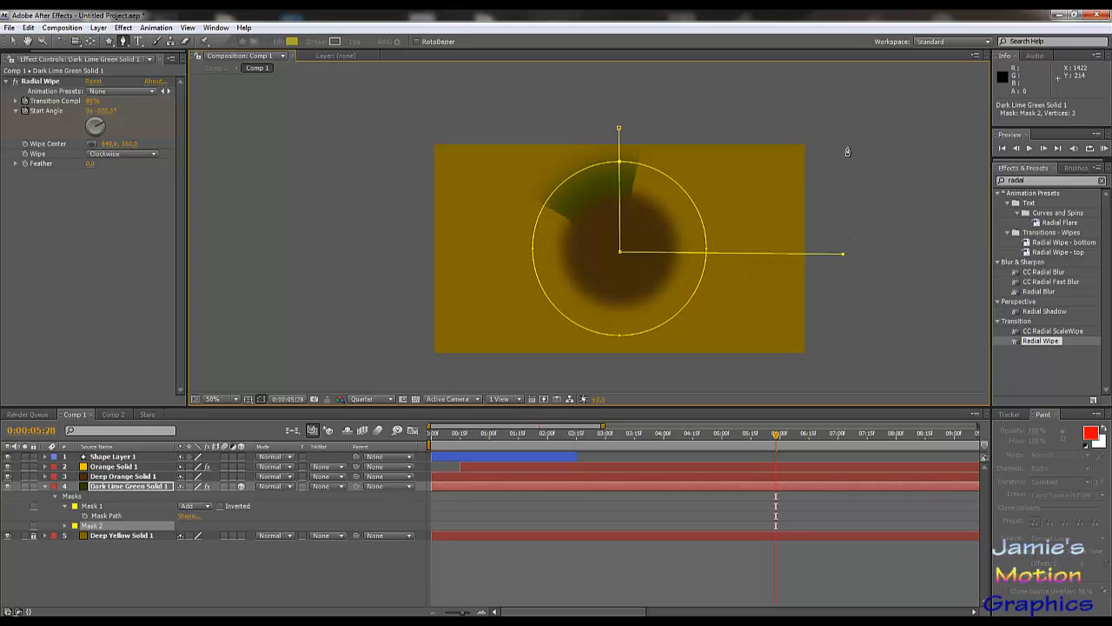
click(834, 123)
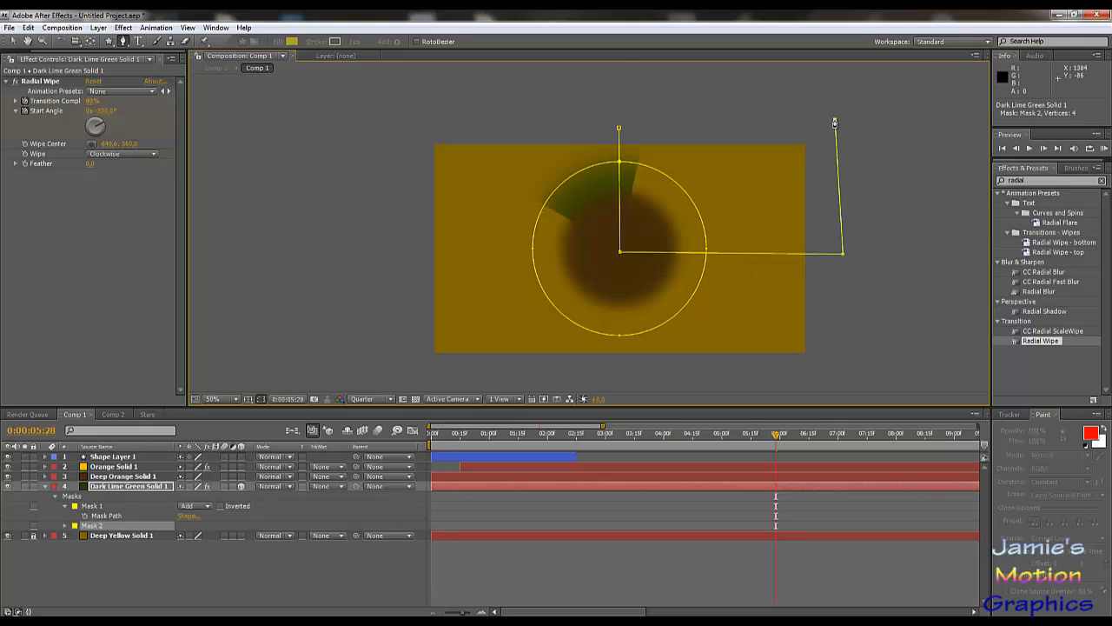
click(620, 130)
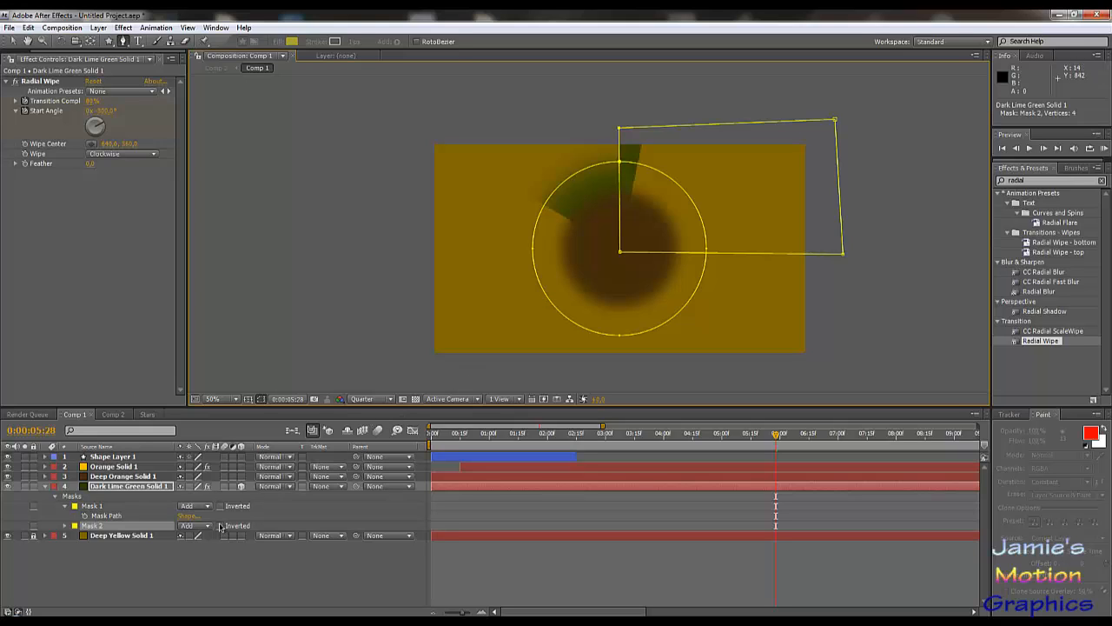
- Reset the new Mask 2 to a rectangle with its left edge at 0 px and right edge at 640 px
click(65, 526)
click(105, 535)
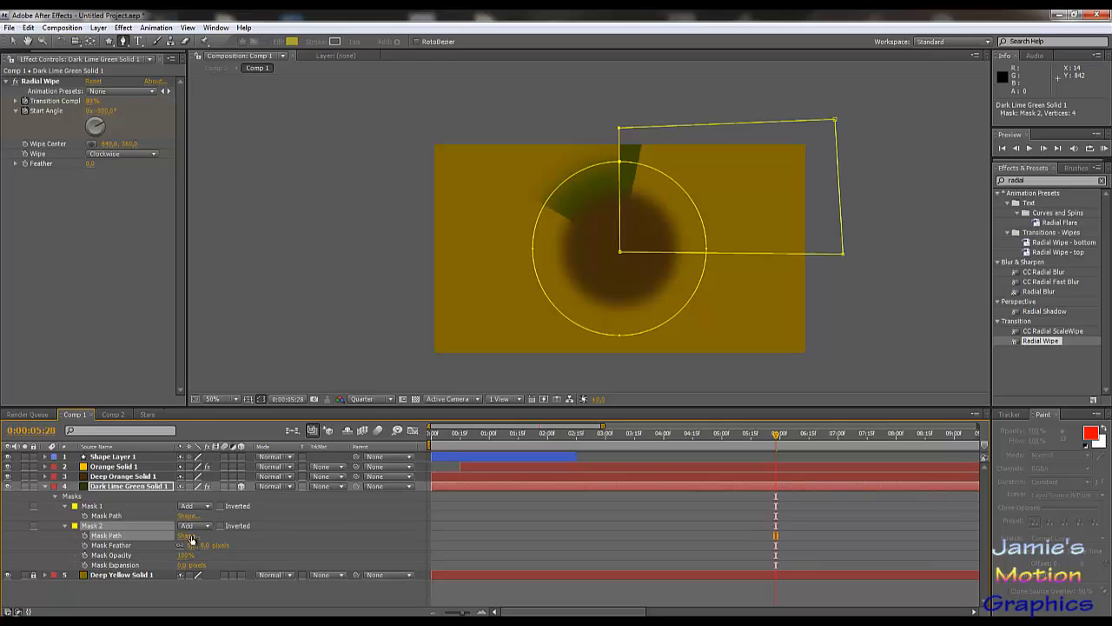
click(187, 536)
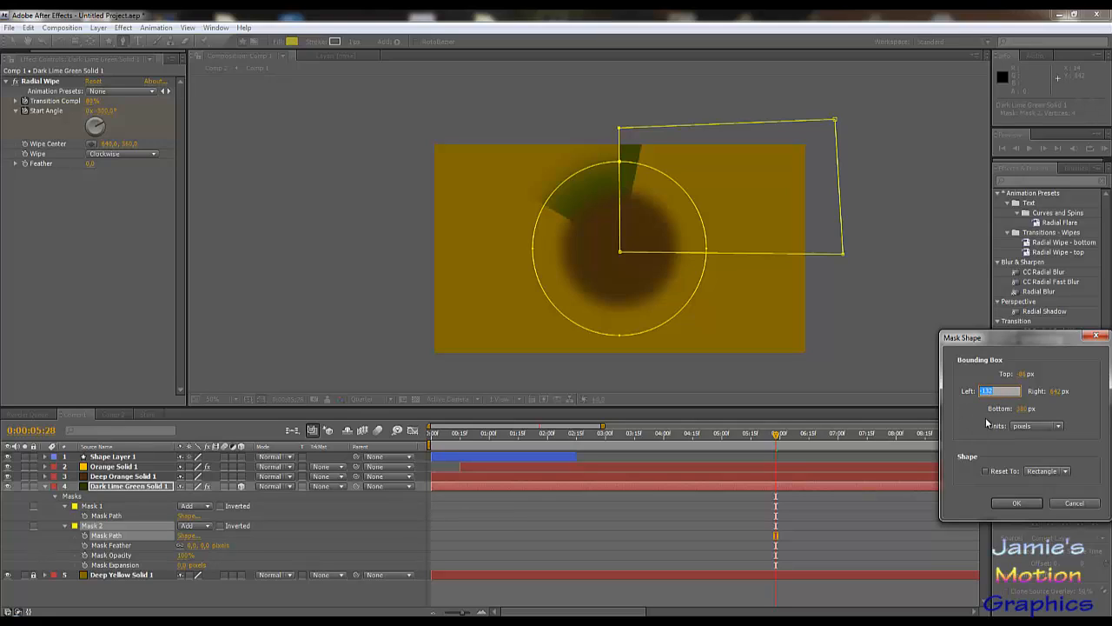
key(BackSpace)
key(Tab)
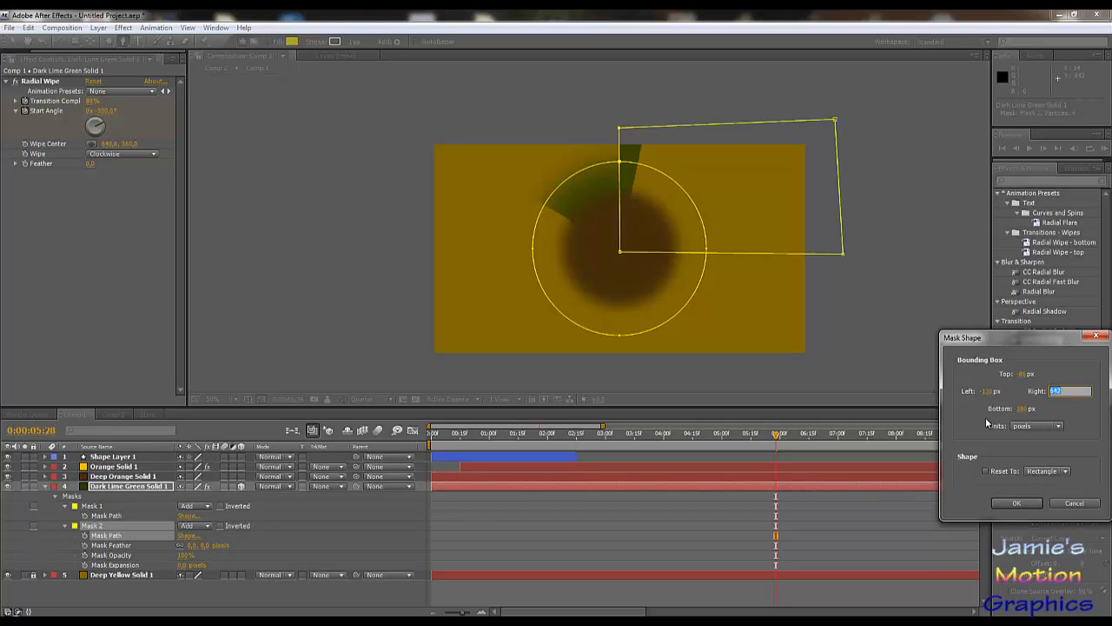
text(5)
click(987, 392)
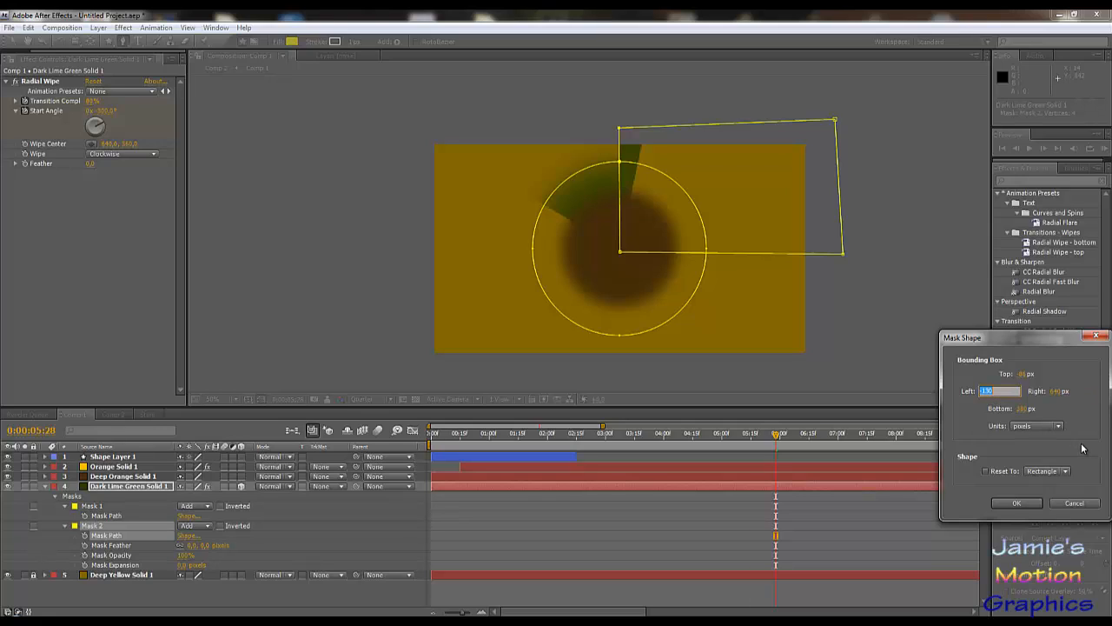
text(0)
click(985, 471)
click(1015, 504)
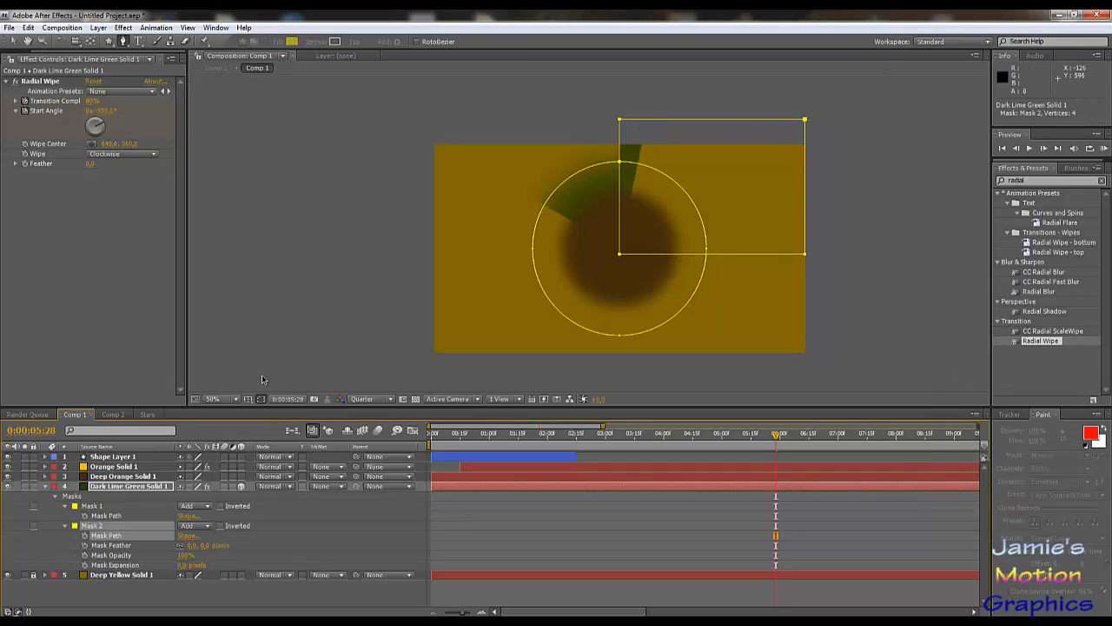
- Set Mask 2's mode to Subtract
click(186, 534)
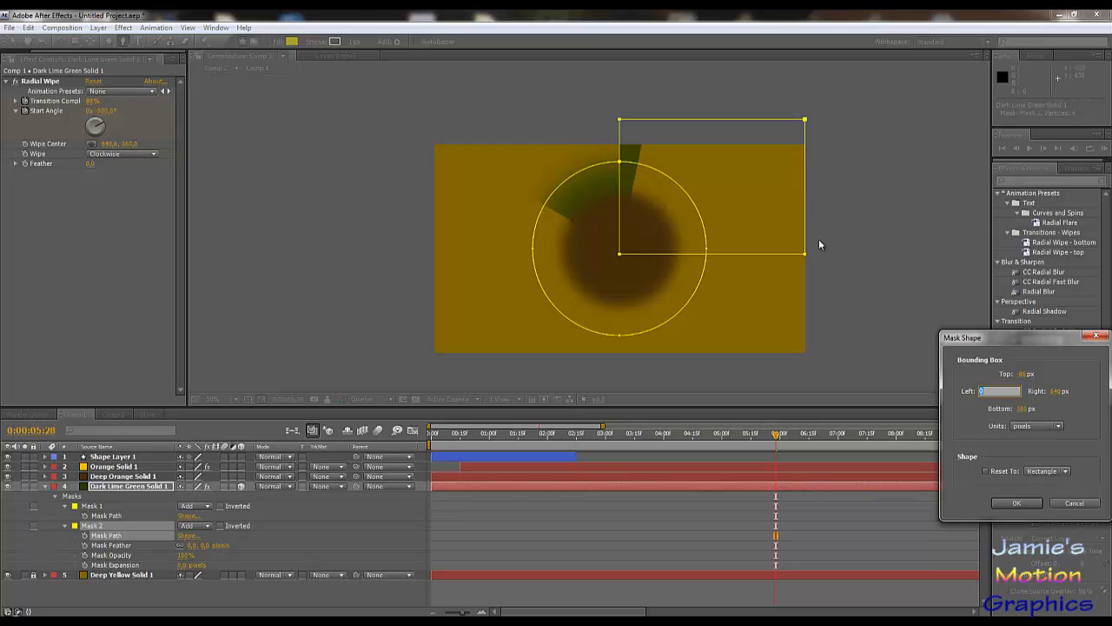
click(1075, 504)
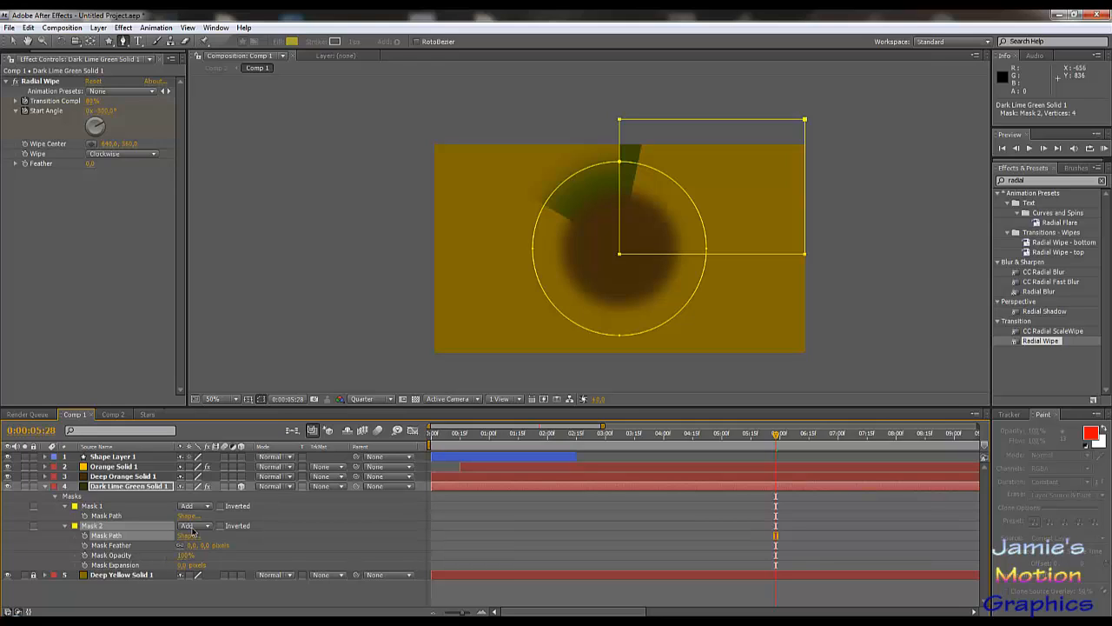
click(197, 528)
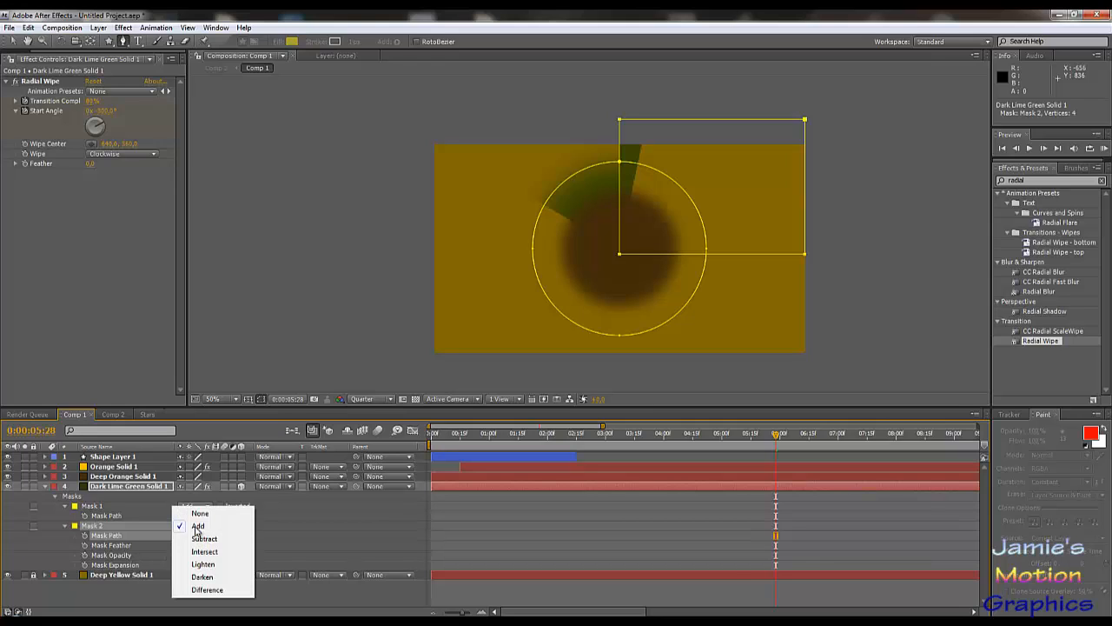
click(210, 539)
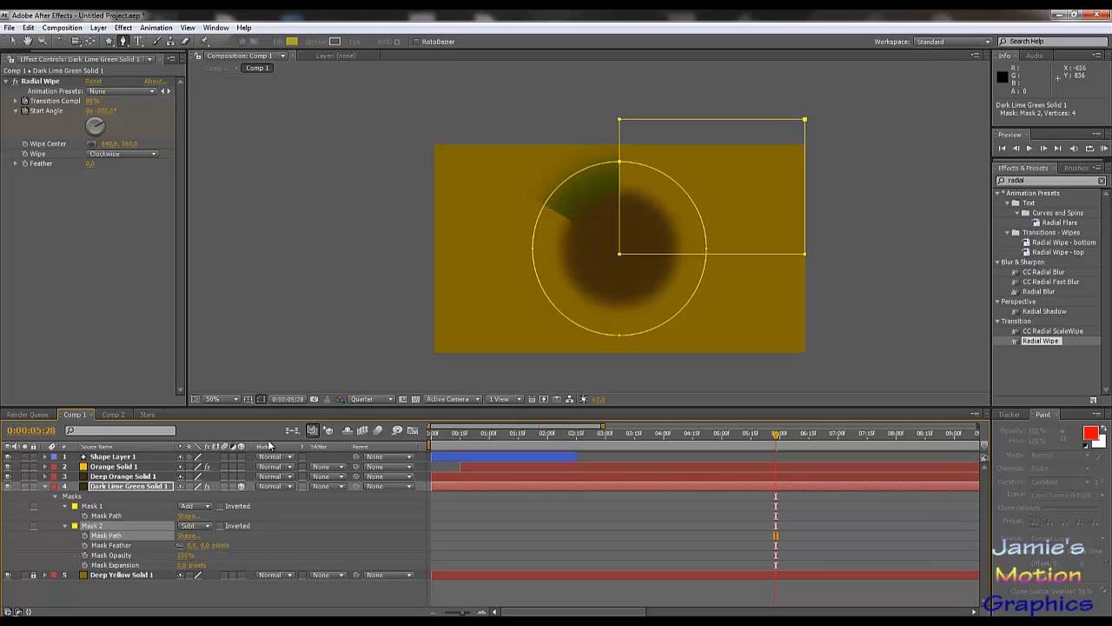
- Enable keyframing of Mask 2's Mask Path at 0:00:05:22 on the Dark Lime Green Solid 1 layer
mouse_move(776, 439)
mouse_down()
mouse_move(682, 439)
mouse_move(739, 441)
mouse_move(765, 456)
mouse_up()
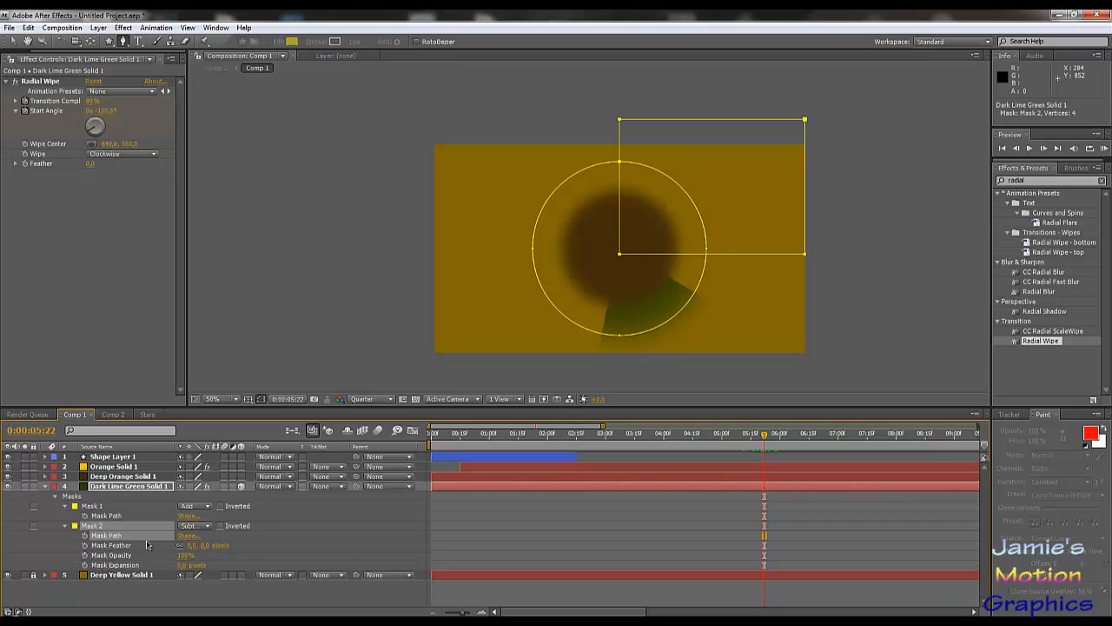
click(760, 488)
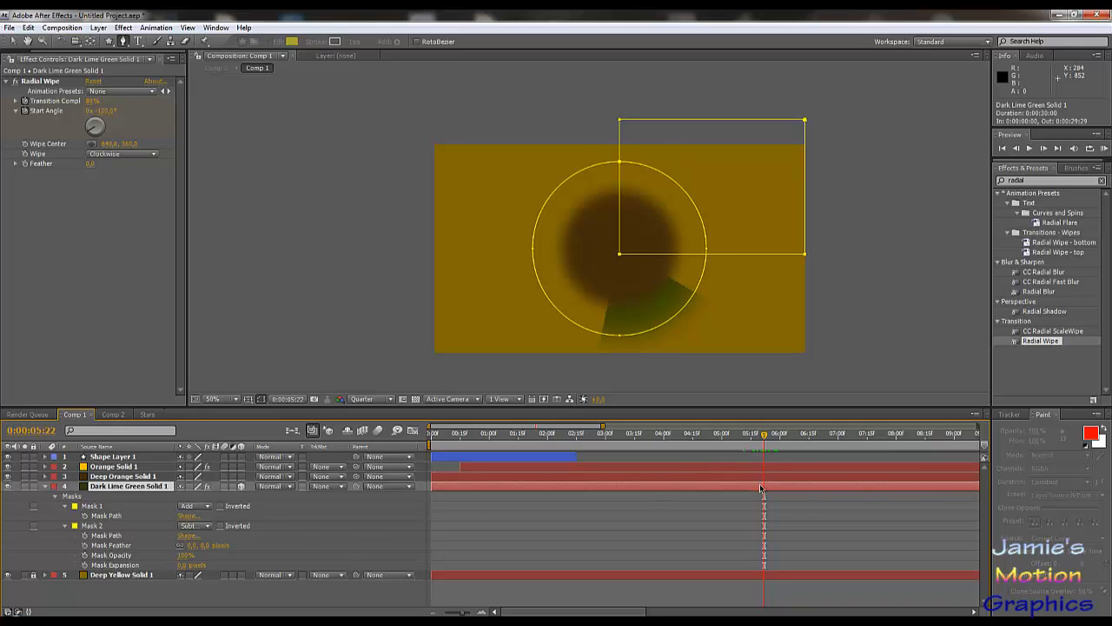
click(28, 27)
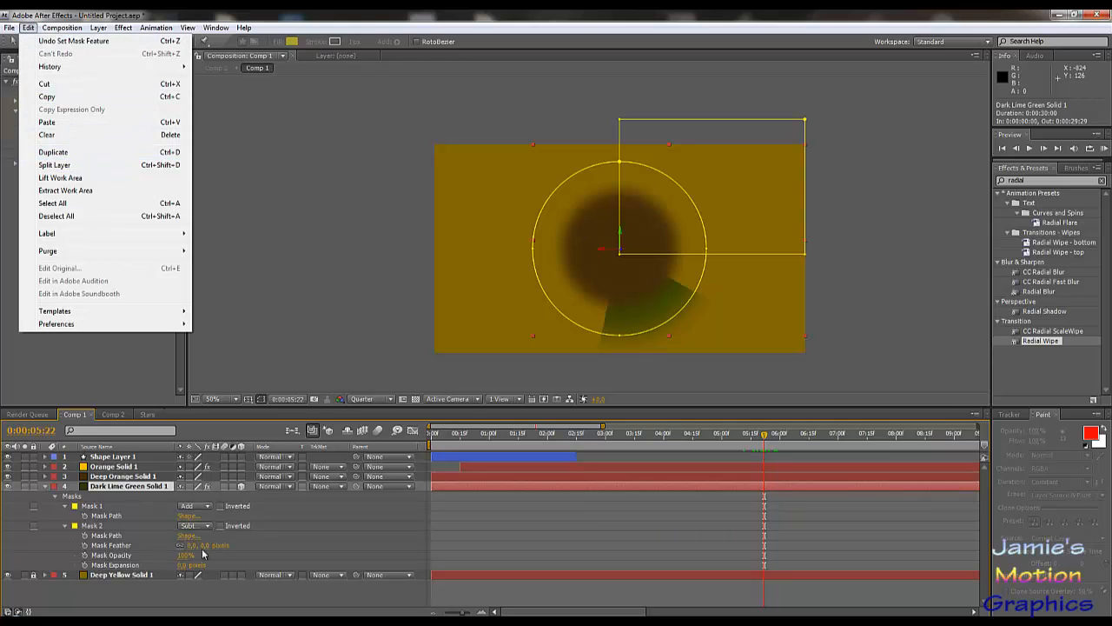
click(85, 536)
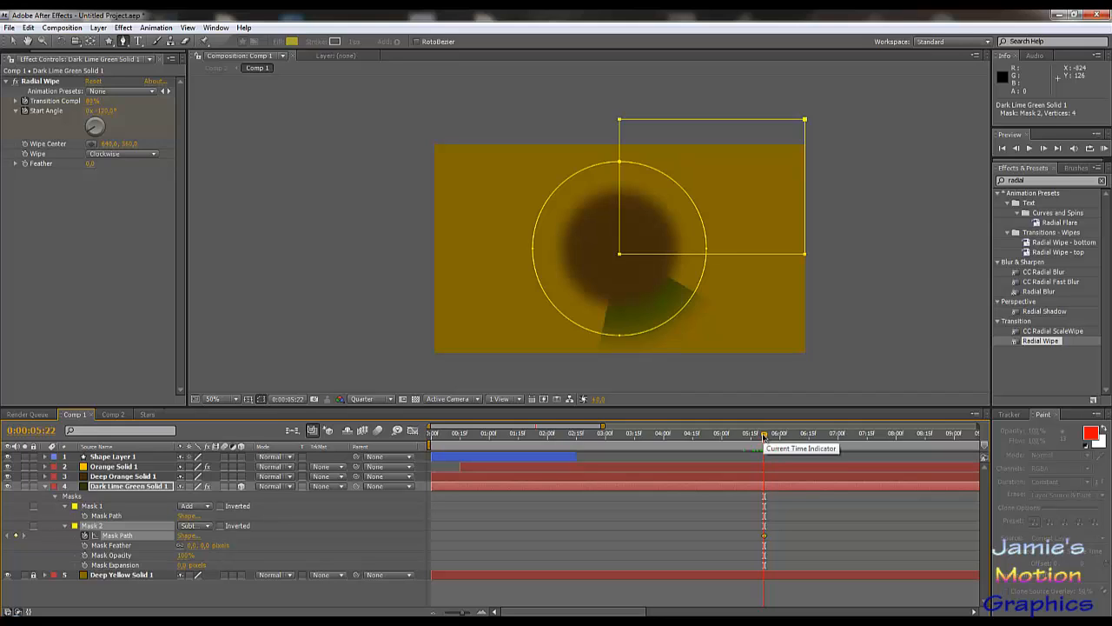
- Move Mask 2 entirely beyond the composition's right edge at 0:00:05:21
drag(763, 436, 762, 440)
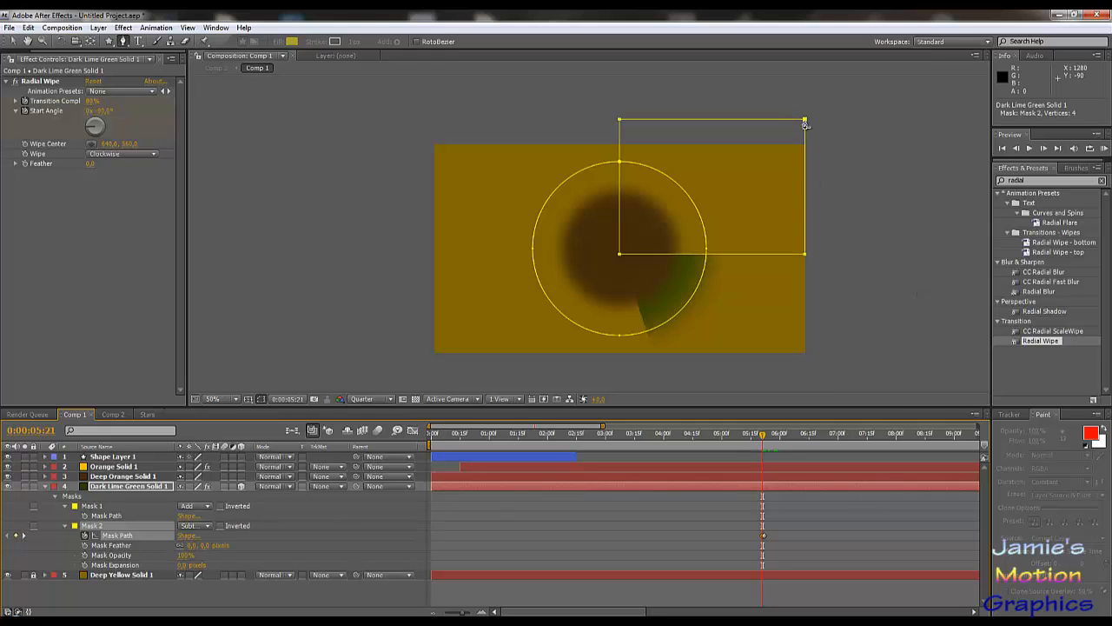
click(12, 41)
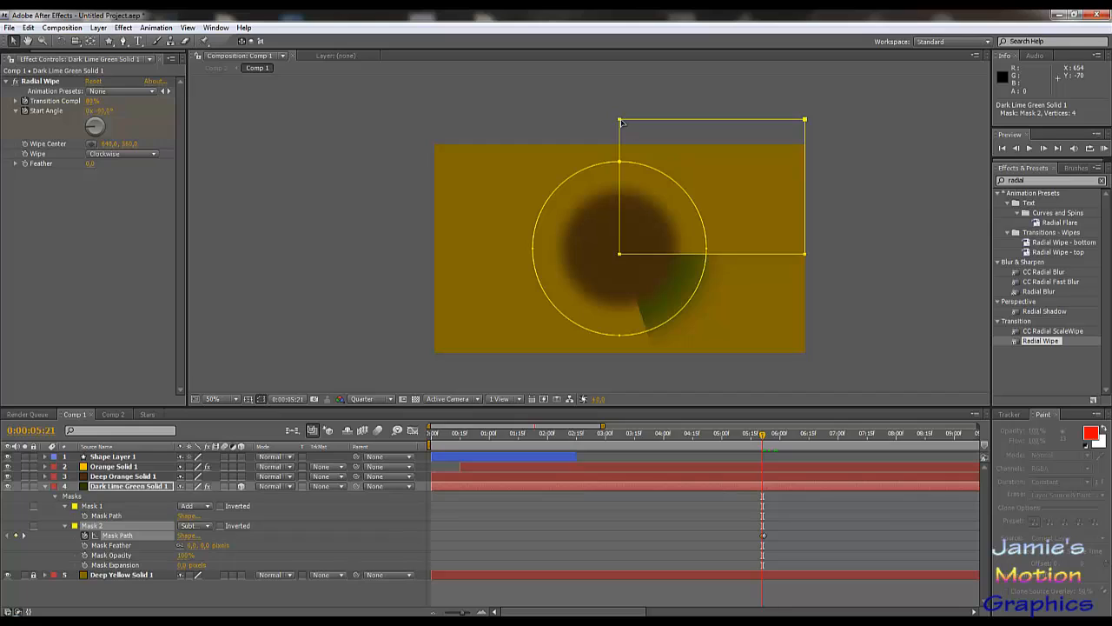
drag(620, 122, 832, 149)
- Add a Mask Path keyframe for Mask 2 at 0:00:06:00, and move the mask beyond the composition's right edge at 0:00:06:01
key(Page_Down)
key(Page_Down)
key(Page_Down)
key(Page_Down)
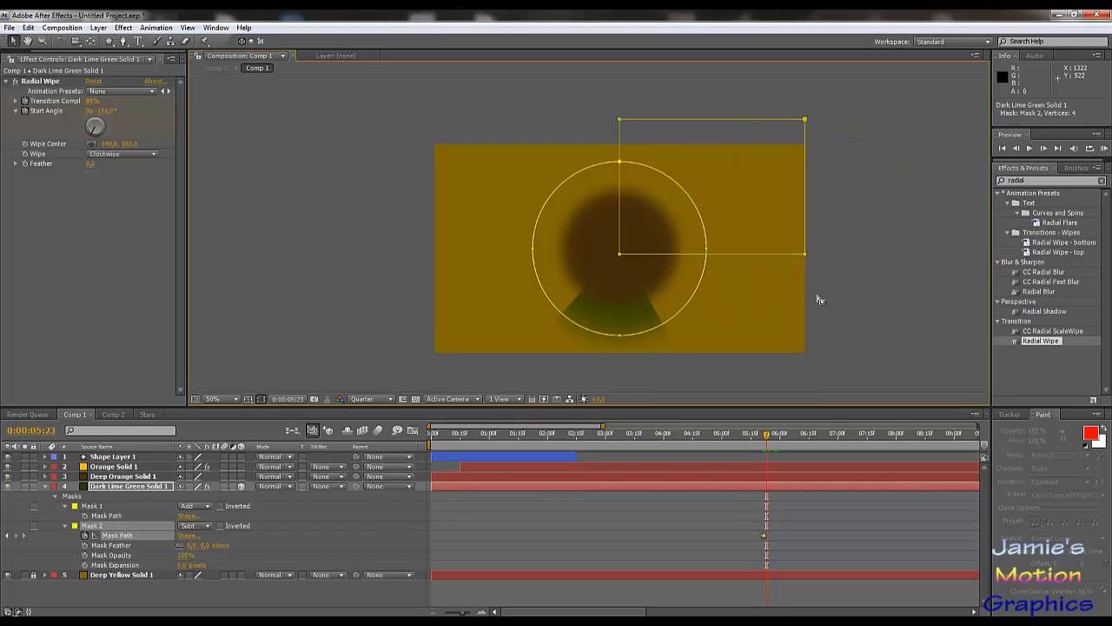
key(Page_Down)
key(Page_Down)
key(Page_Down)
key(Page_Down)
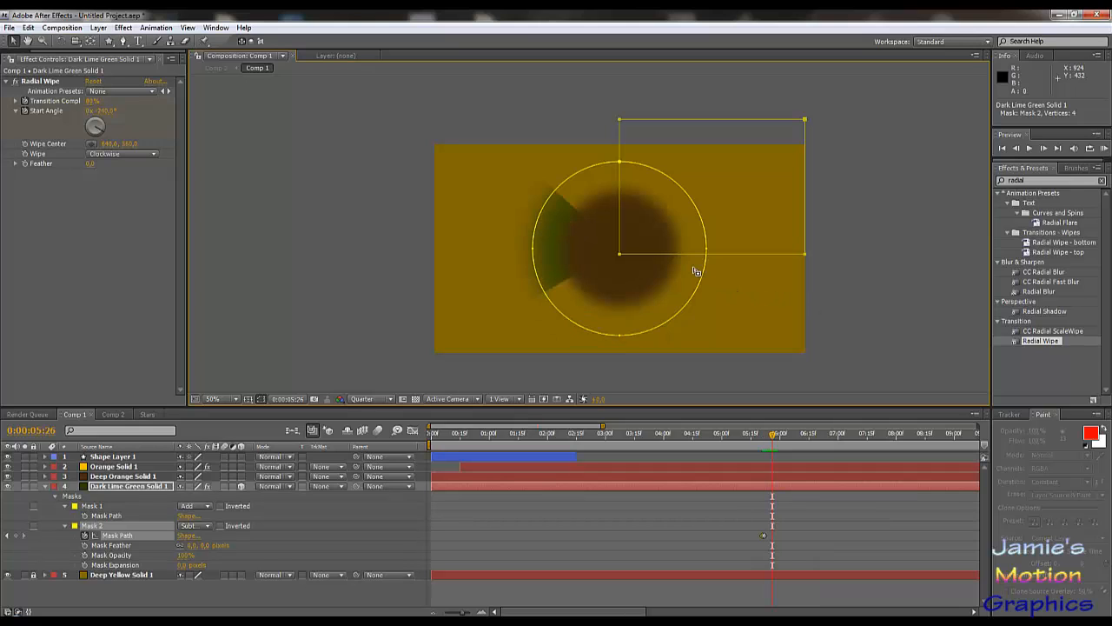
key(Page_Down)
key(Page_Down)
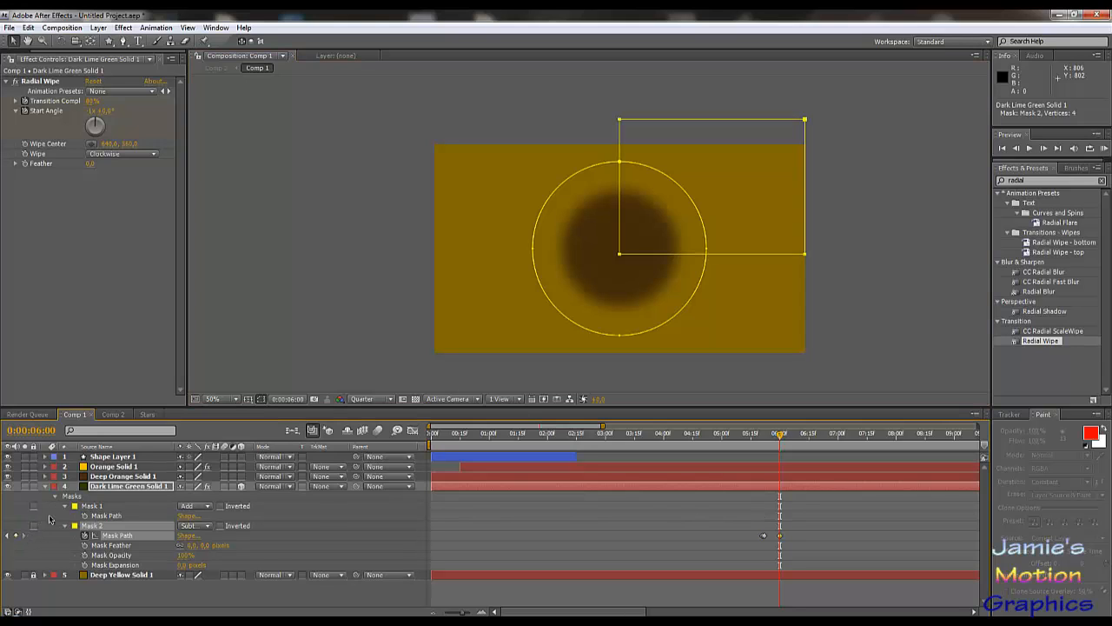
key(Page_Down)
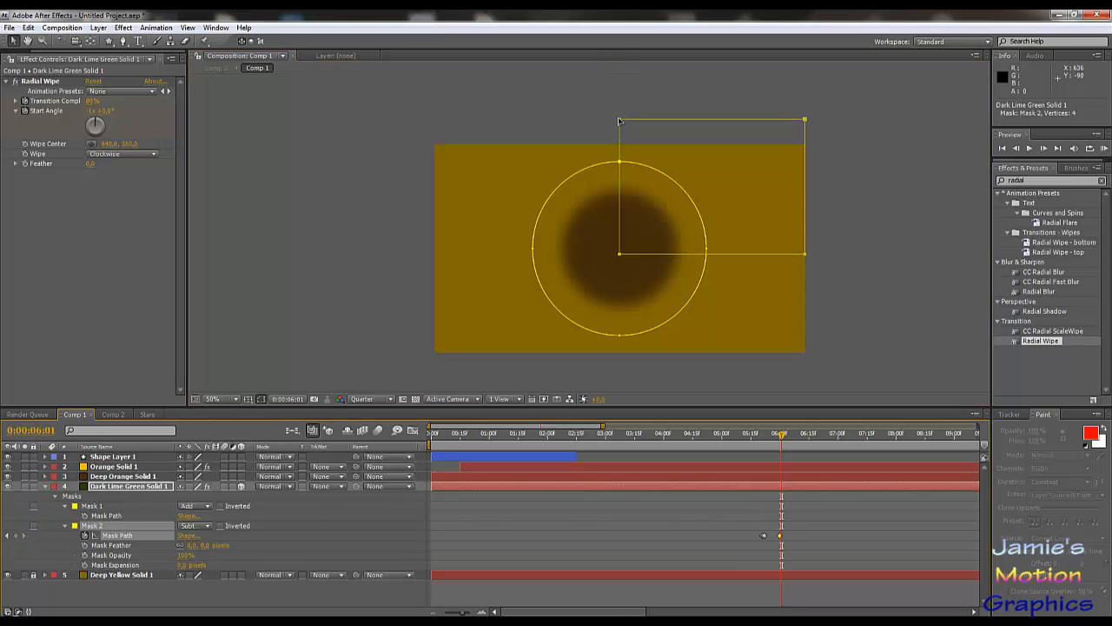
drag(619, 122, 830, 140)
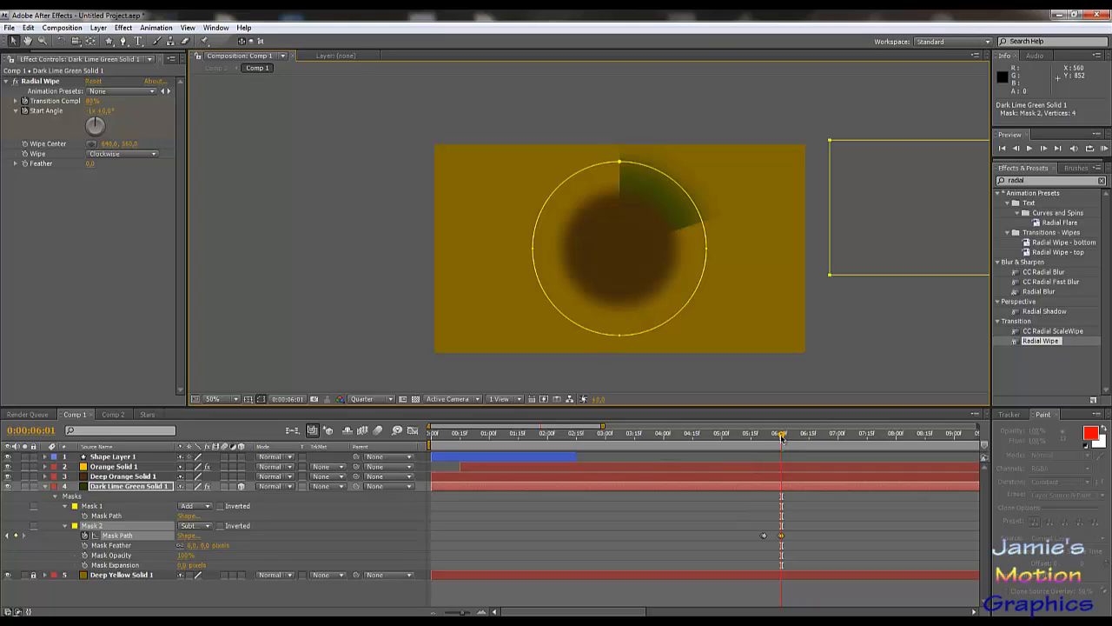
- Reveal the layer's keyframed properties and set the Radial Wipe's Transition Completion to 100% at 0:00:06:00
drag(782, 439, 754, 439)
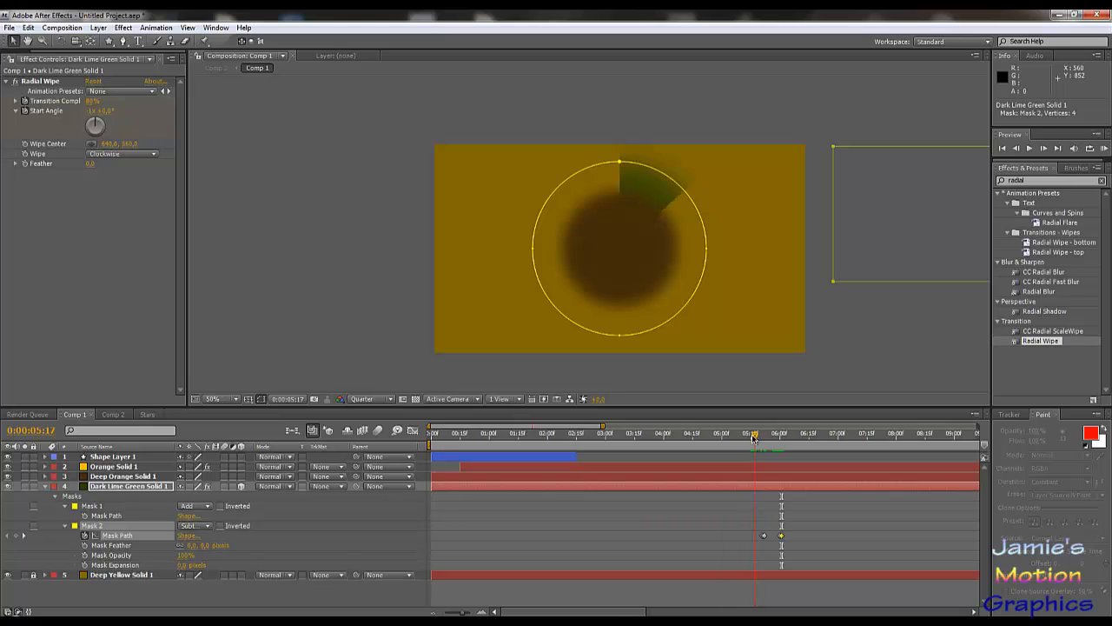
click(95, 489)
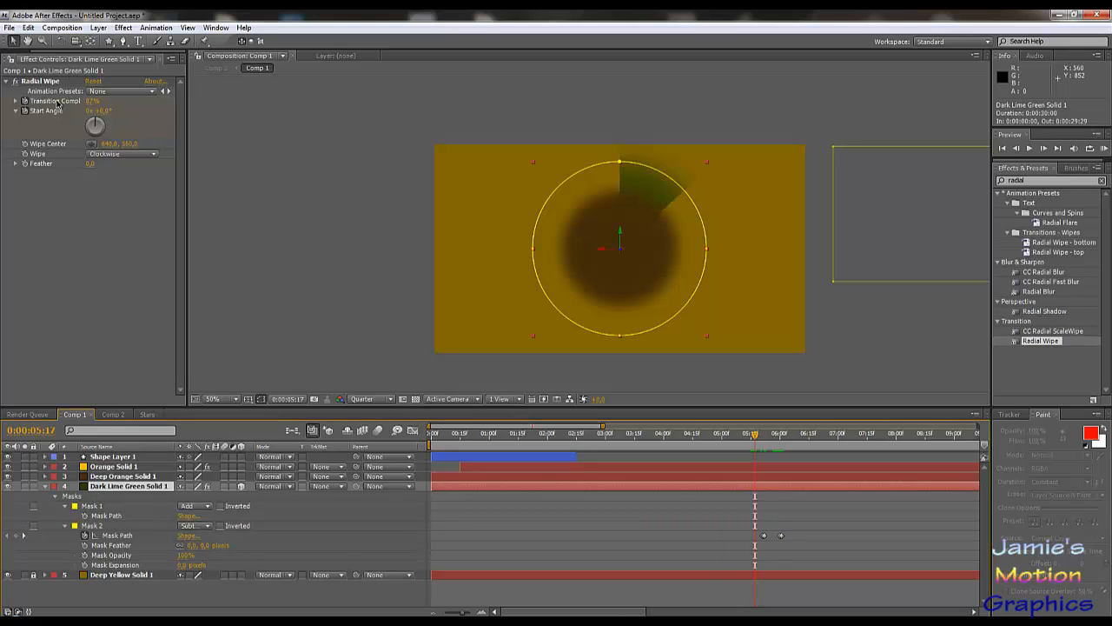
key(u)
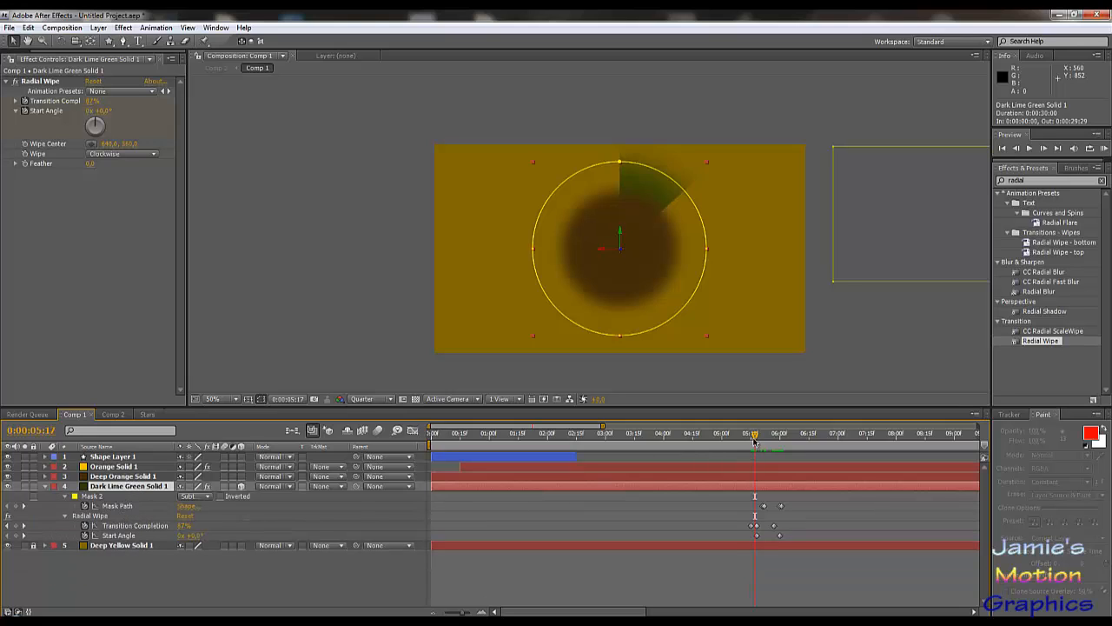
drag(757, 439, 782, 439)
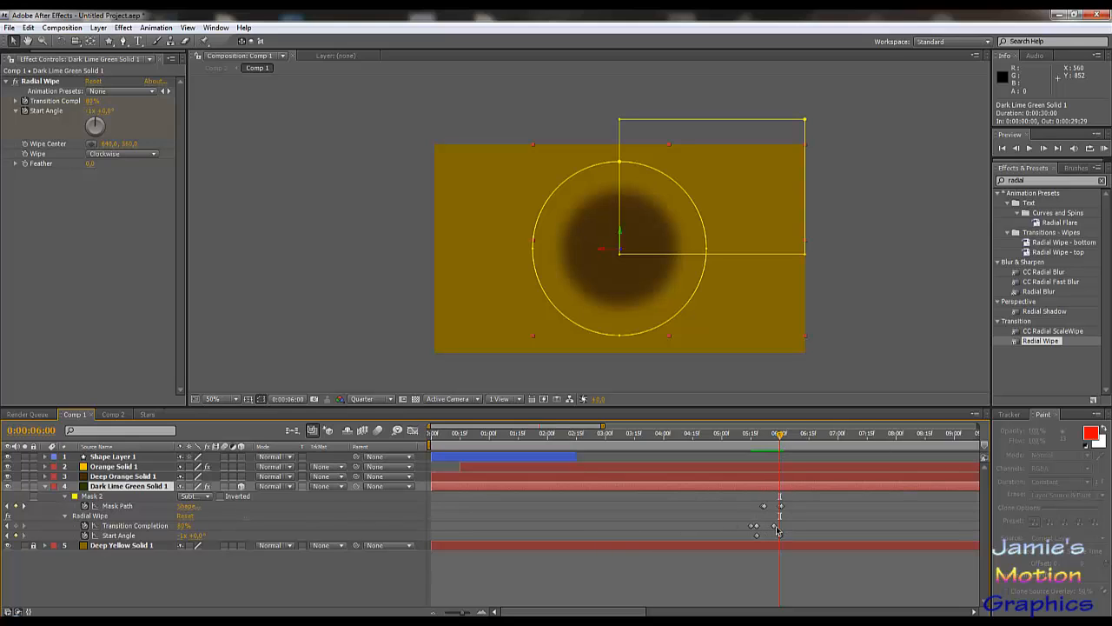
click(182, 526)
key(Return)
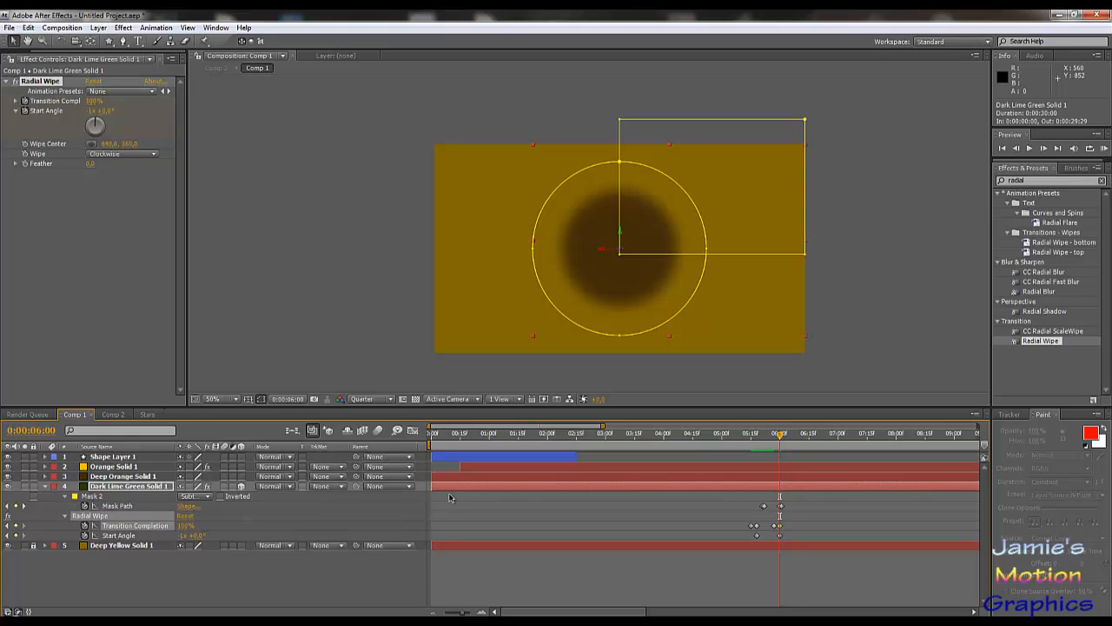
- Move the second-to-last Transition Completion keyframe to 0:00:05:29, just before the 100% keyframe
drag(781, 435, 780, 439)
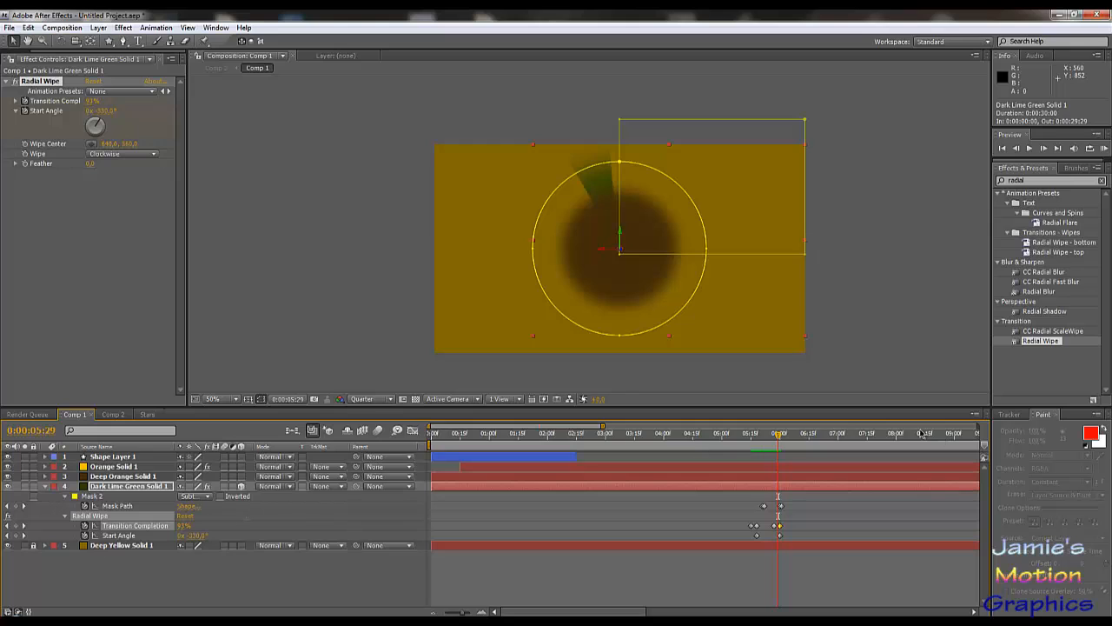
drag(602, 428, 551, 427)
drag(430, 430, 524, 427)
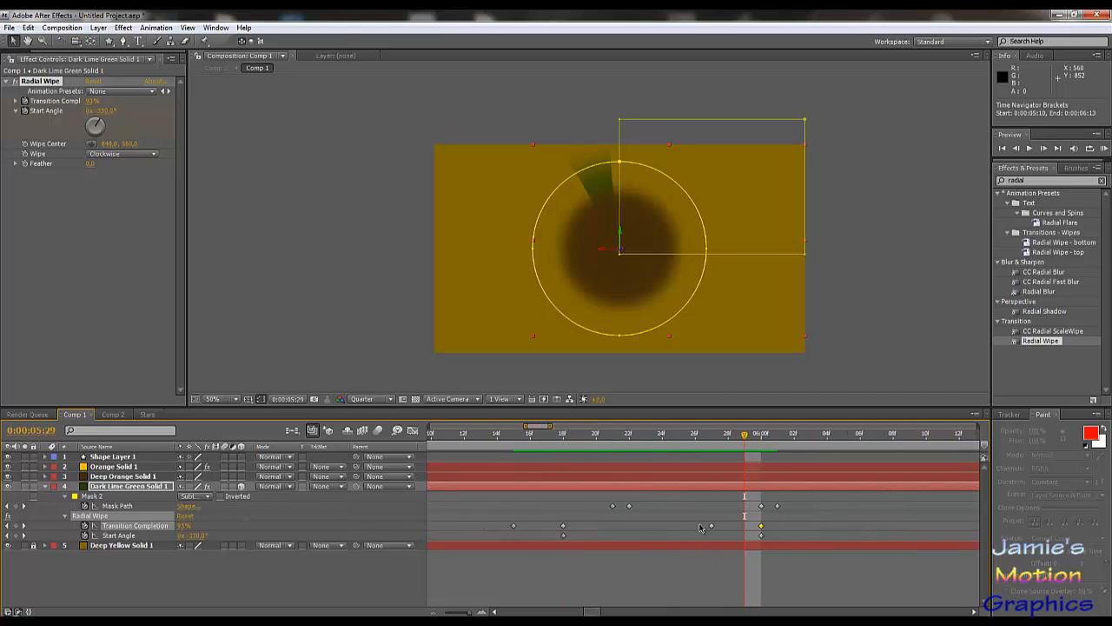
drag(711, 528, 749, 532)
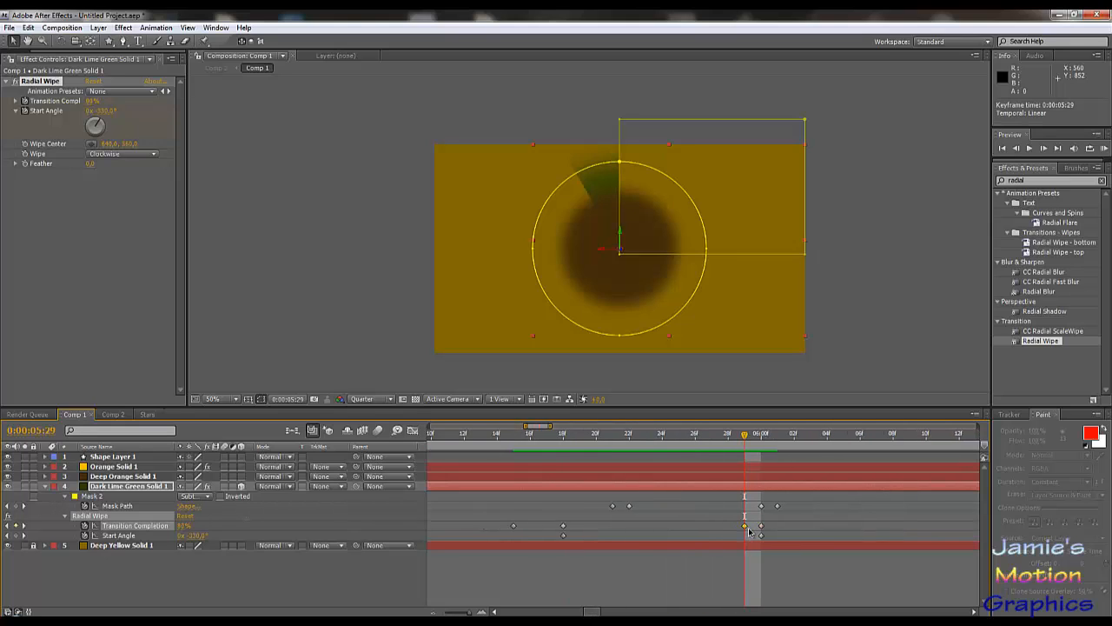
- Scrub through the end of the wipe and set the current time to 0:00:06:05
mouse_move(745, 439)
mouse_down()
mouse_move(730, 441)
mouse_move(758, 440)
mouse_up()
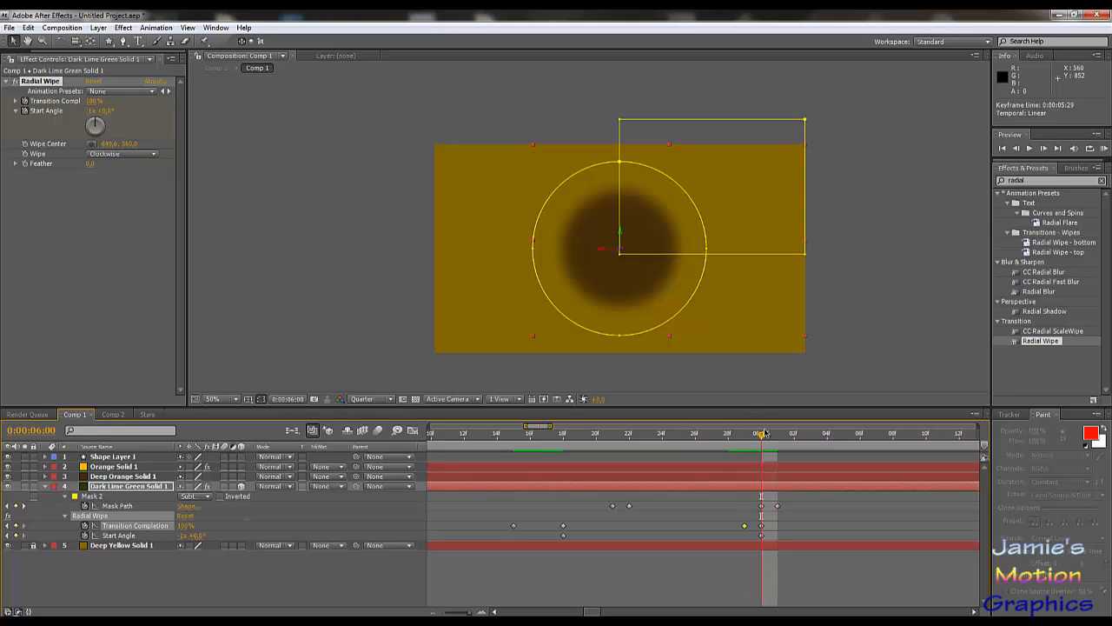
drag(767, 441, 772, 443)
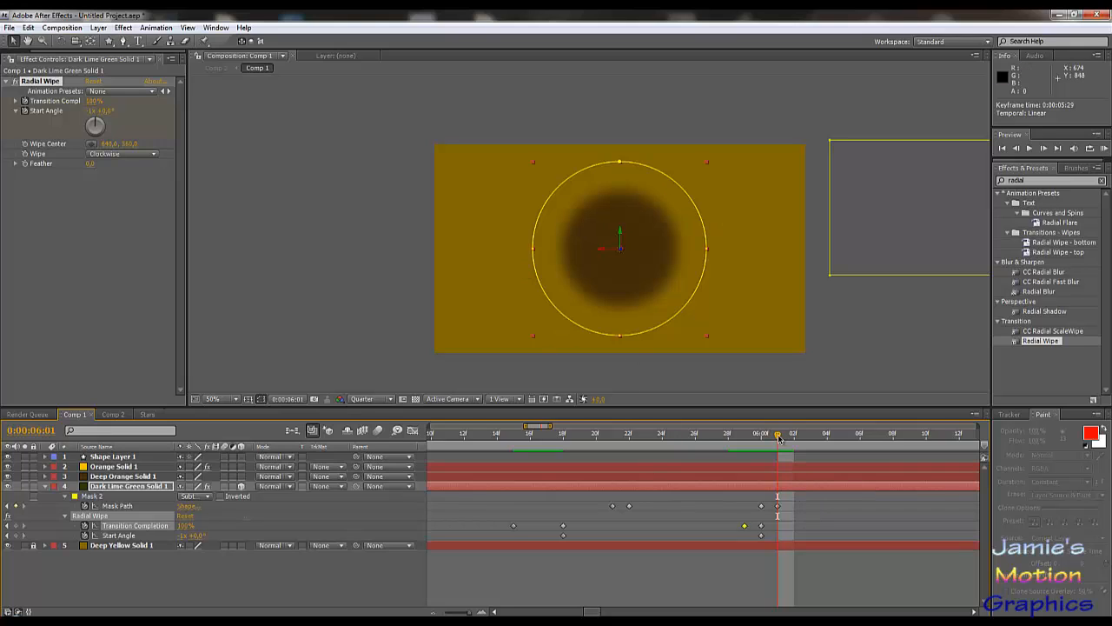
drag(787, 441, 842, 449)
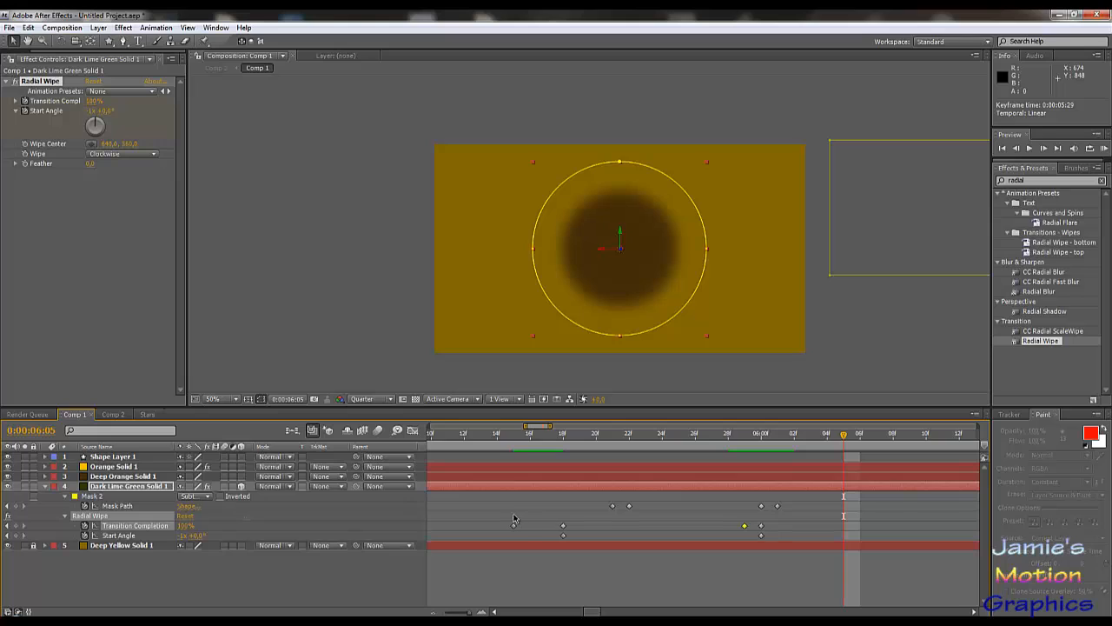
drag(501, 526, 764, 537)
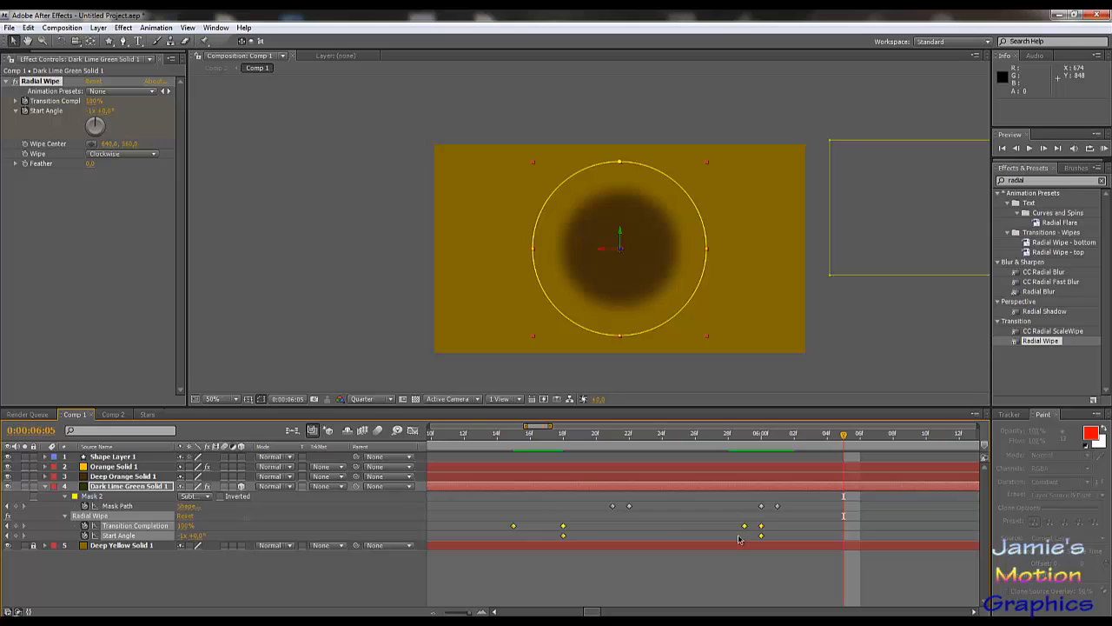
click(502, 526)
drag(501, 526, 582, 528)
click(570, 530)
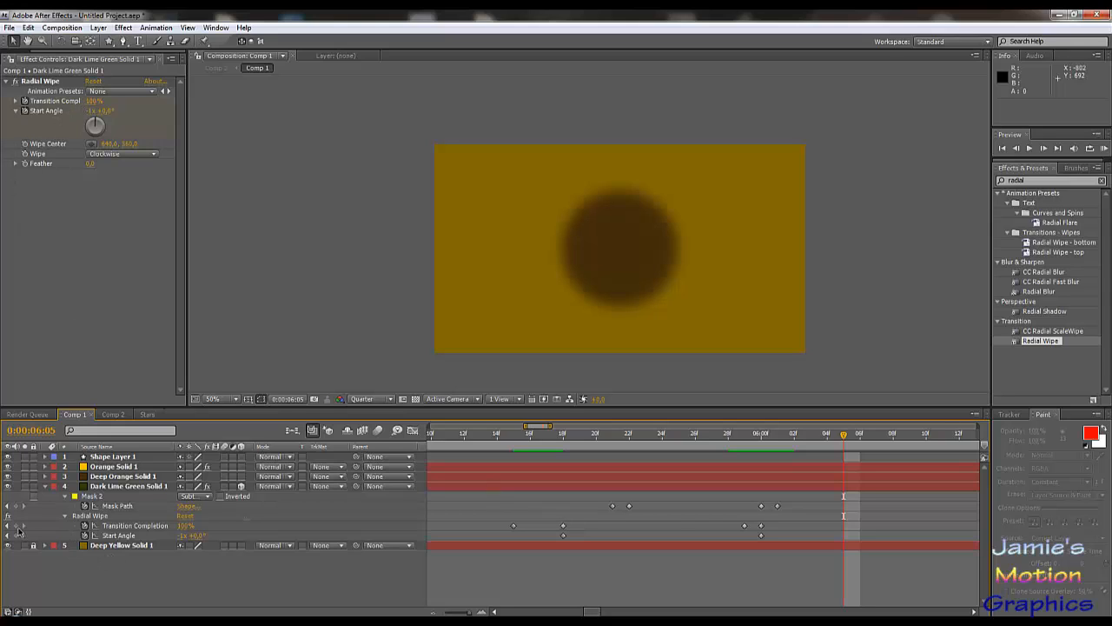
- Add a Transition Completion keyframe with the current value at 0:00:06:05 and check the mask animation around it
click(16, 525)
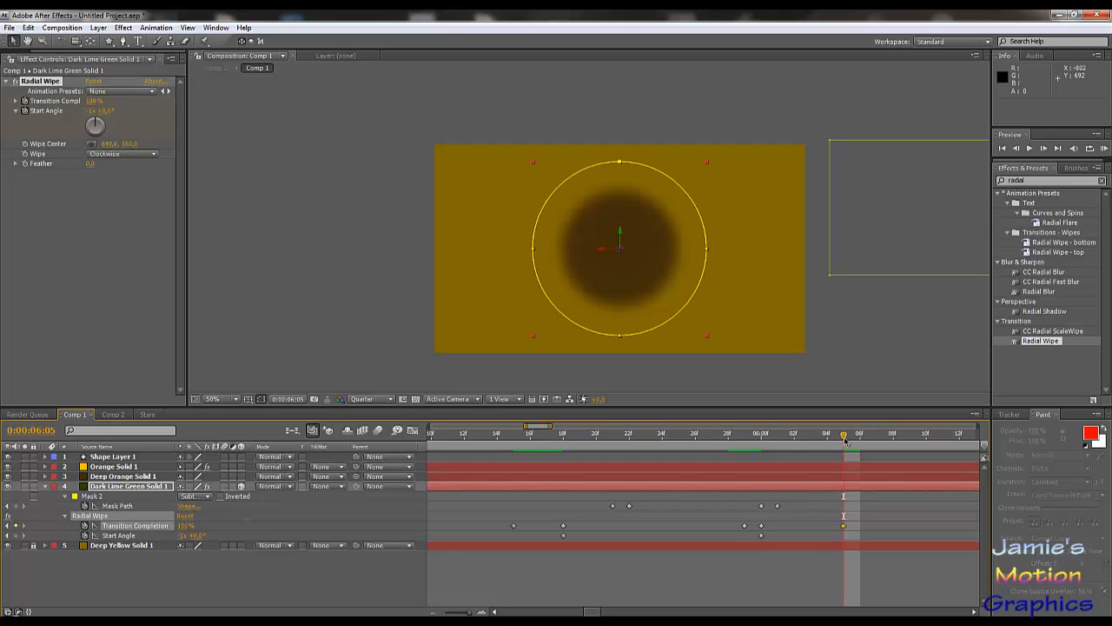
drag(863, 436, 928, 461)
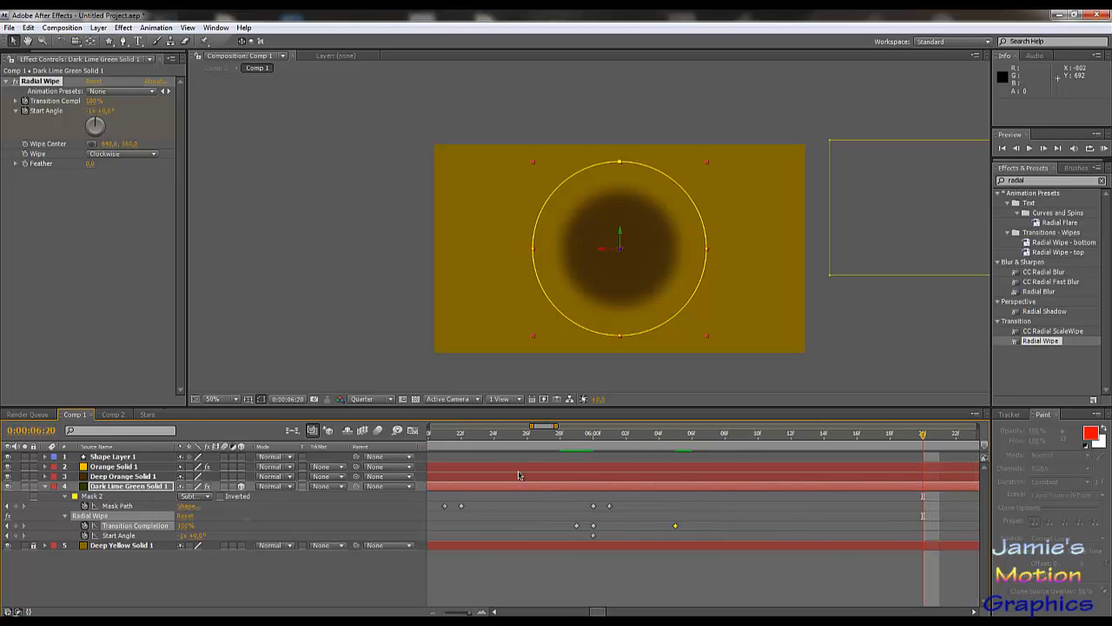
click(441, 442)
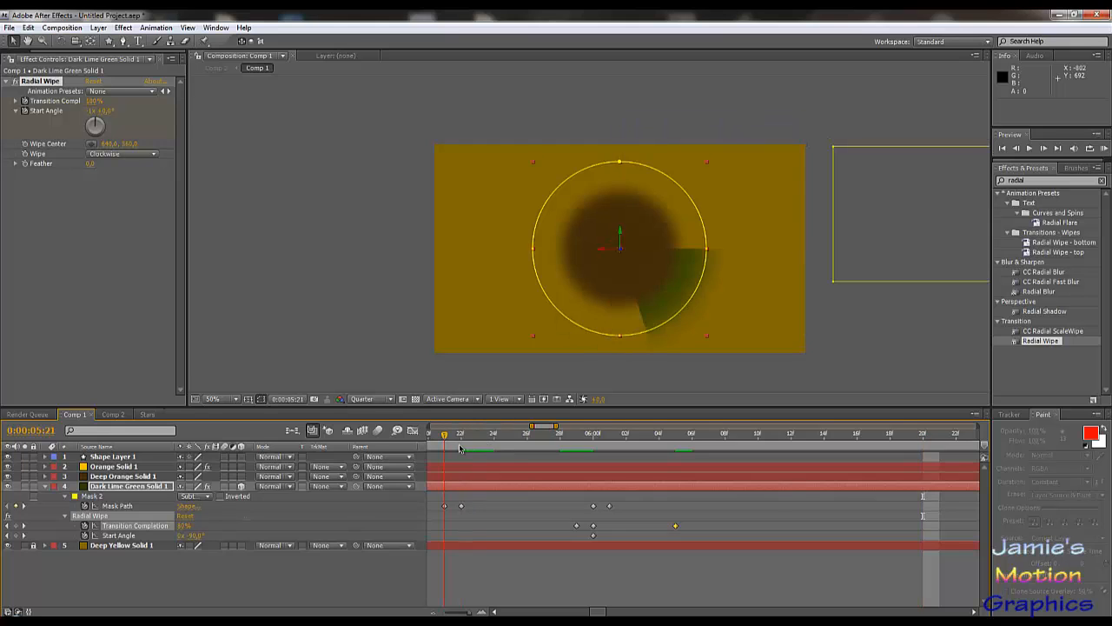
drag(461, 449, 828, 491)
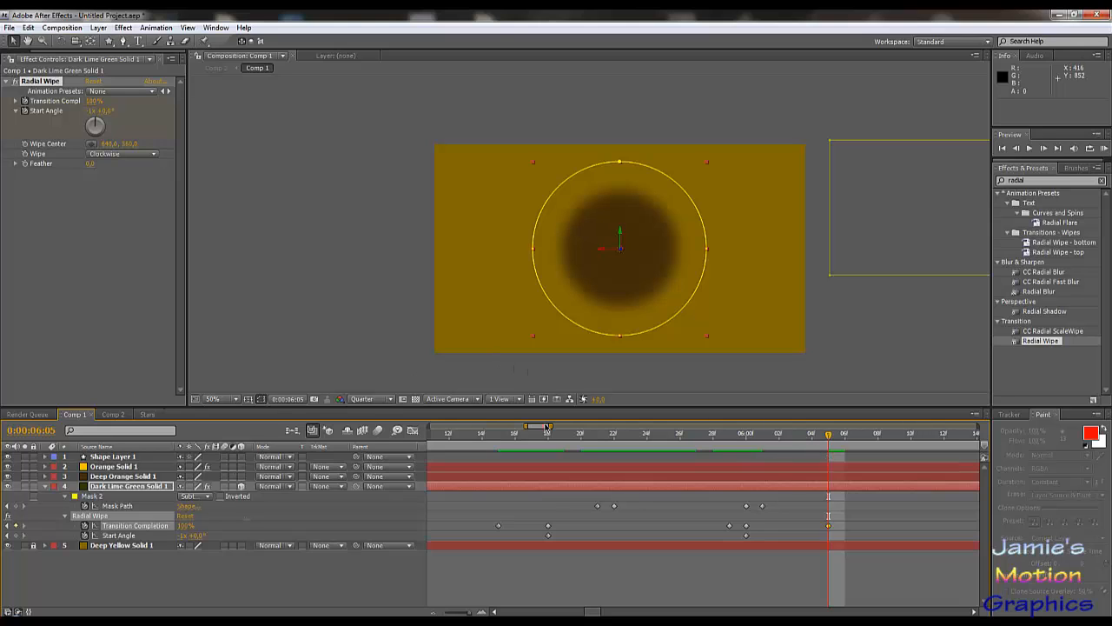
- Set the Radial Wipe's Transition Completion to 0% at 0:00:07:00
drag(553, 427, 691, 440)
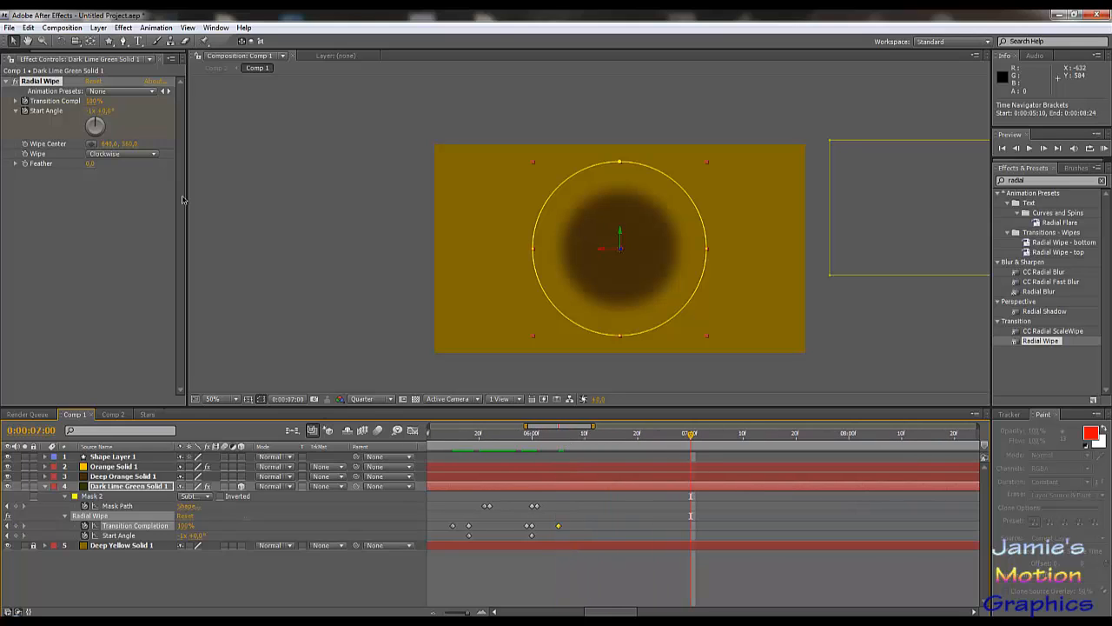
click(92, 101)
key(Return)
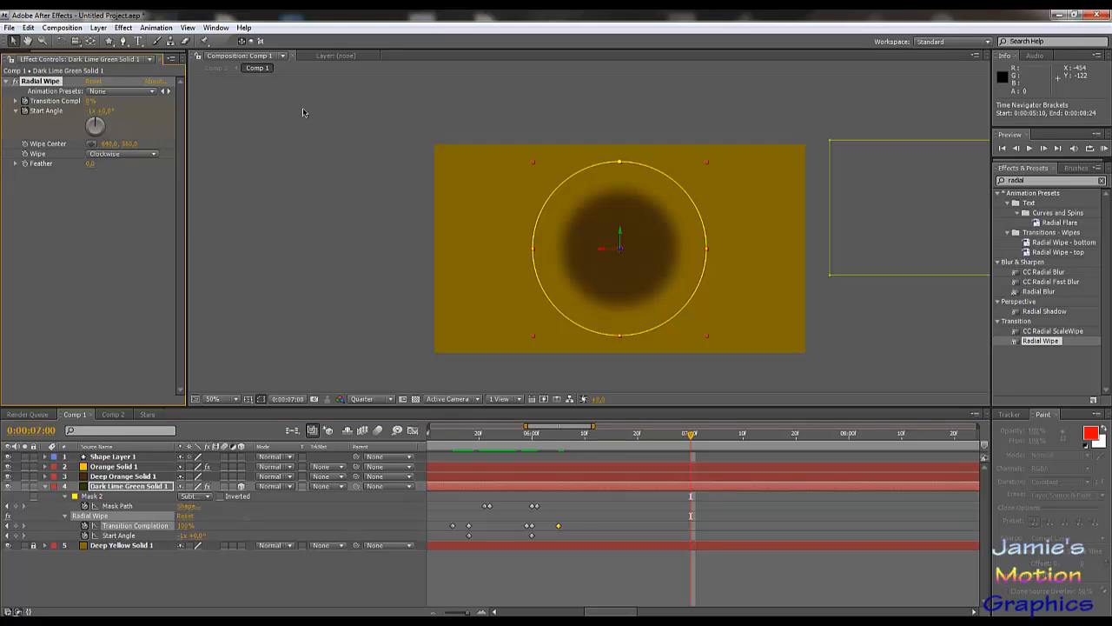
- Preview the radial wipe animation from just before its first keyframe, and again with the layer deselected
drag(542, 436, 442, 436)
click(1030, 150)
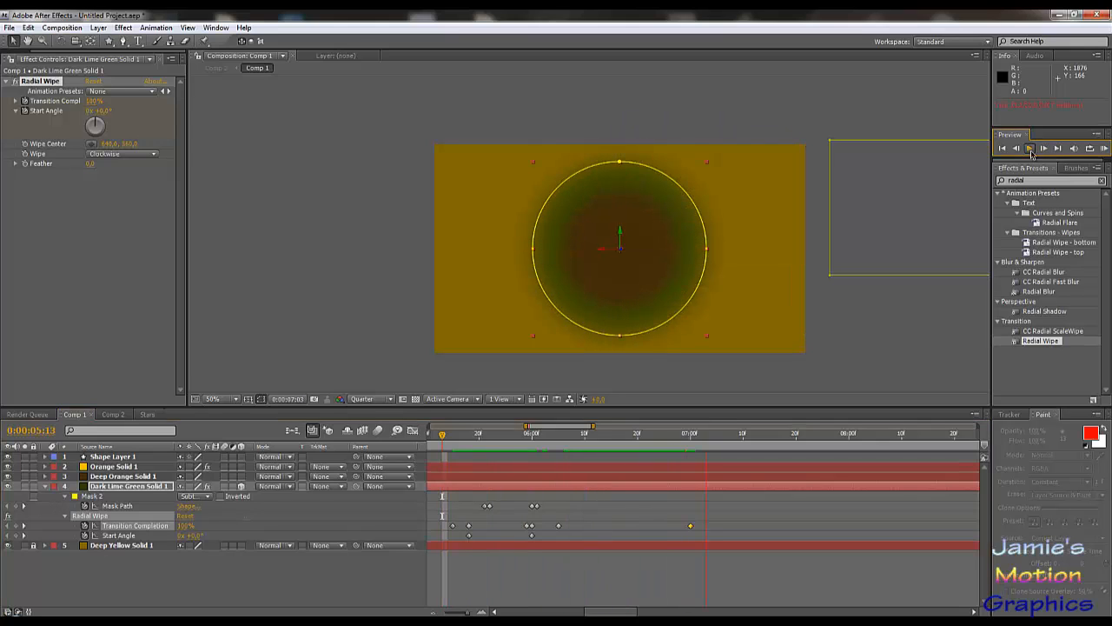
click(1031, 151)
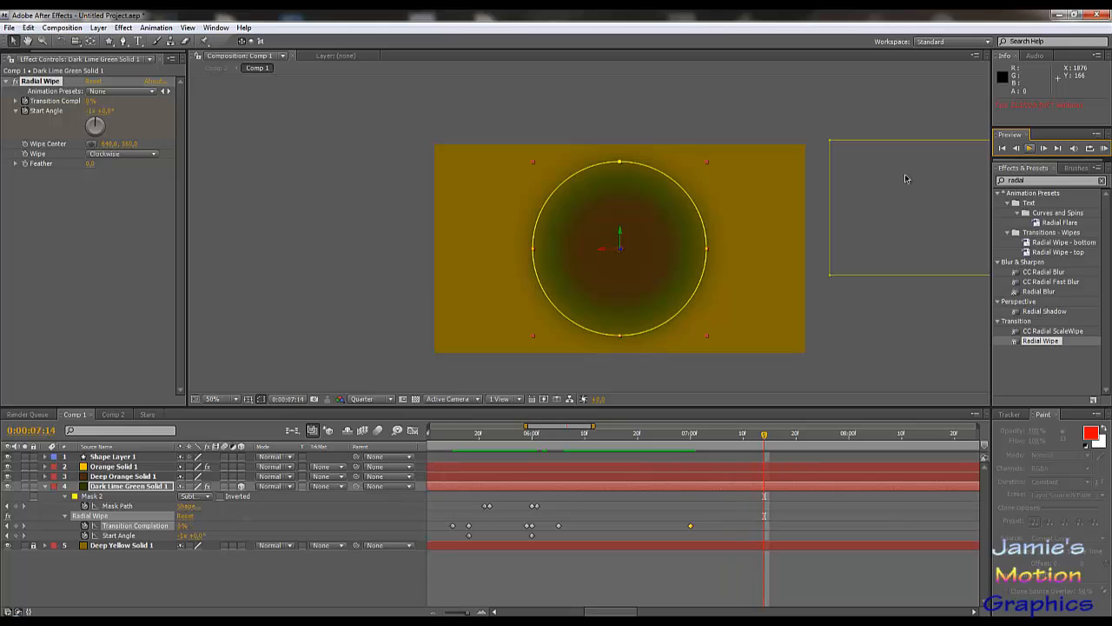
click(348, 570)
drag(594, 440, 447, 443)
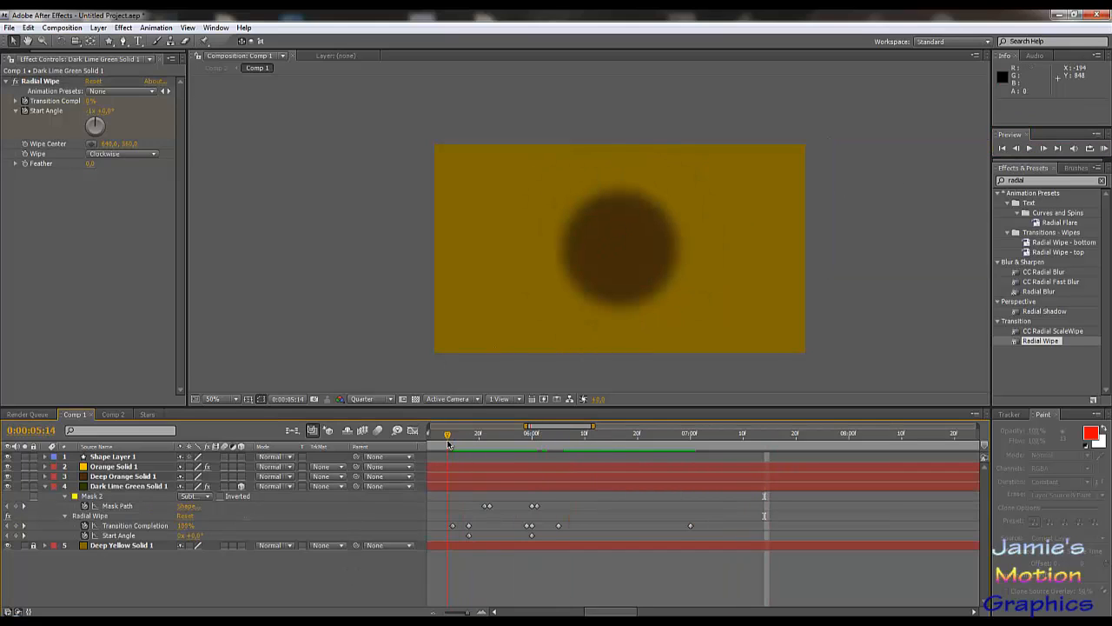
click(1031, 149)
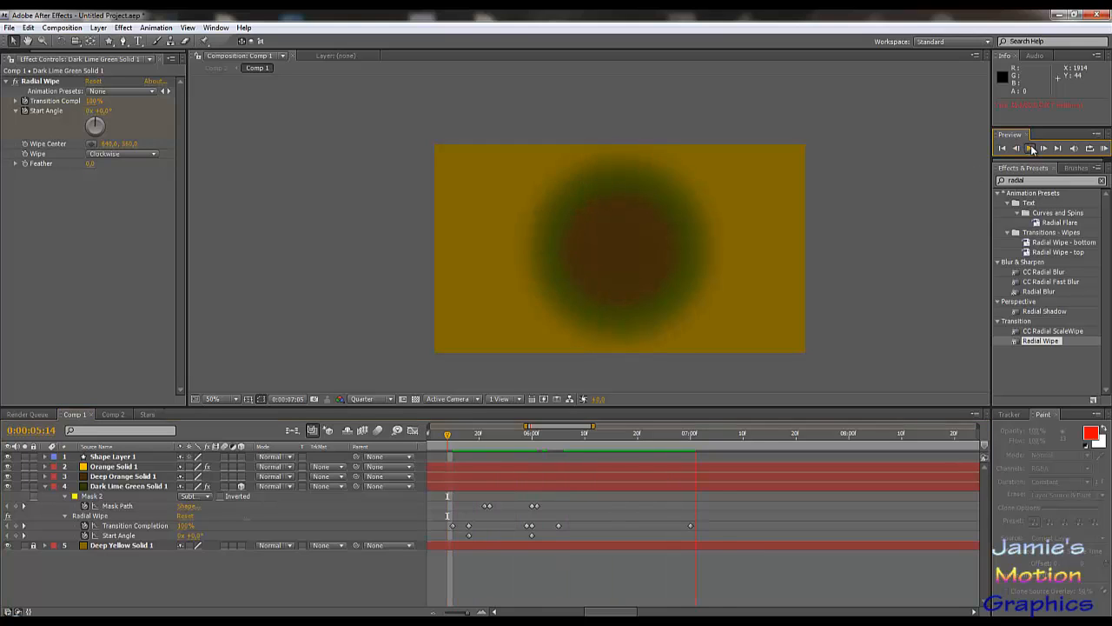
click(1032, 149)
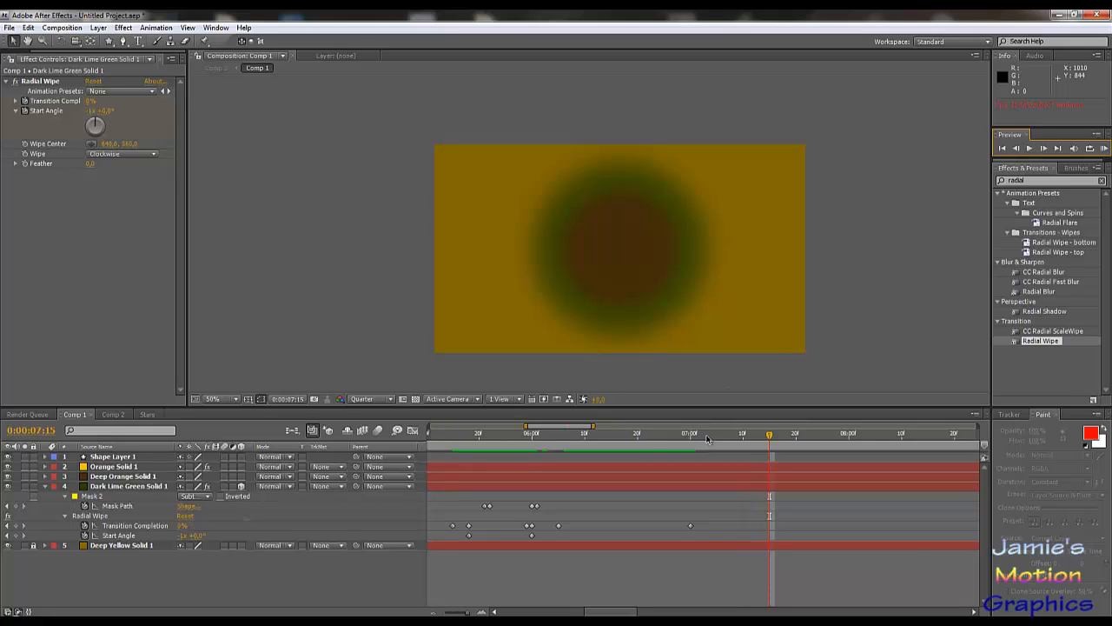
- Add a Mask Feather keyframe to Mask 1 of Dark Lime Green Solid 1 at 0:00:05:16 with a feather of 0 pixels
drag(707, 438, 676, 453)
drag(683, 455, 464, 465)
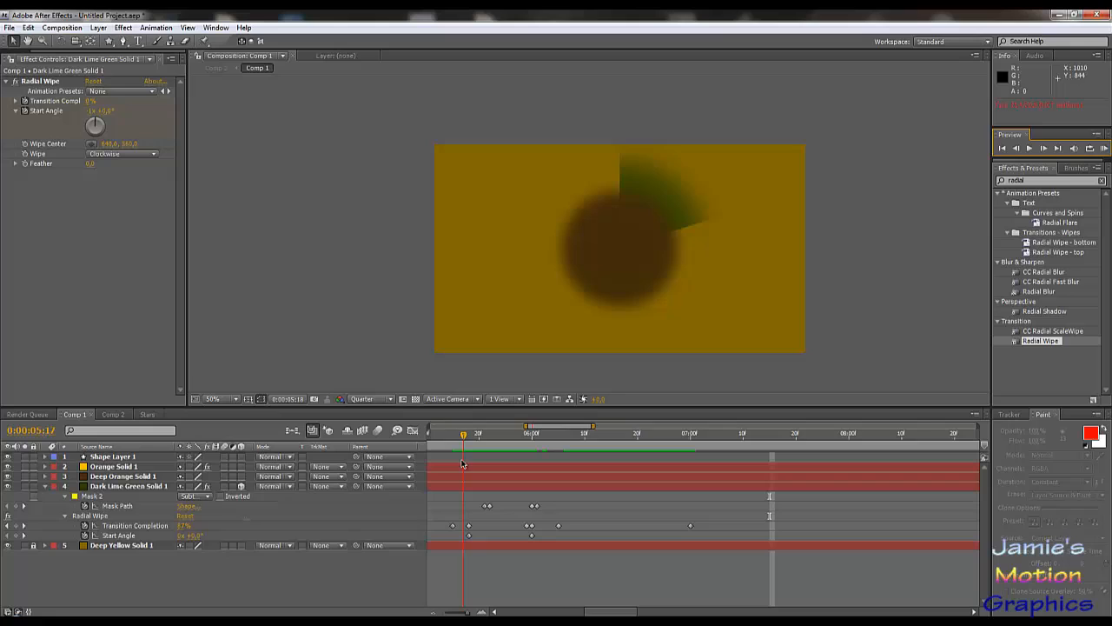
click(134, 489)
key(f)
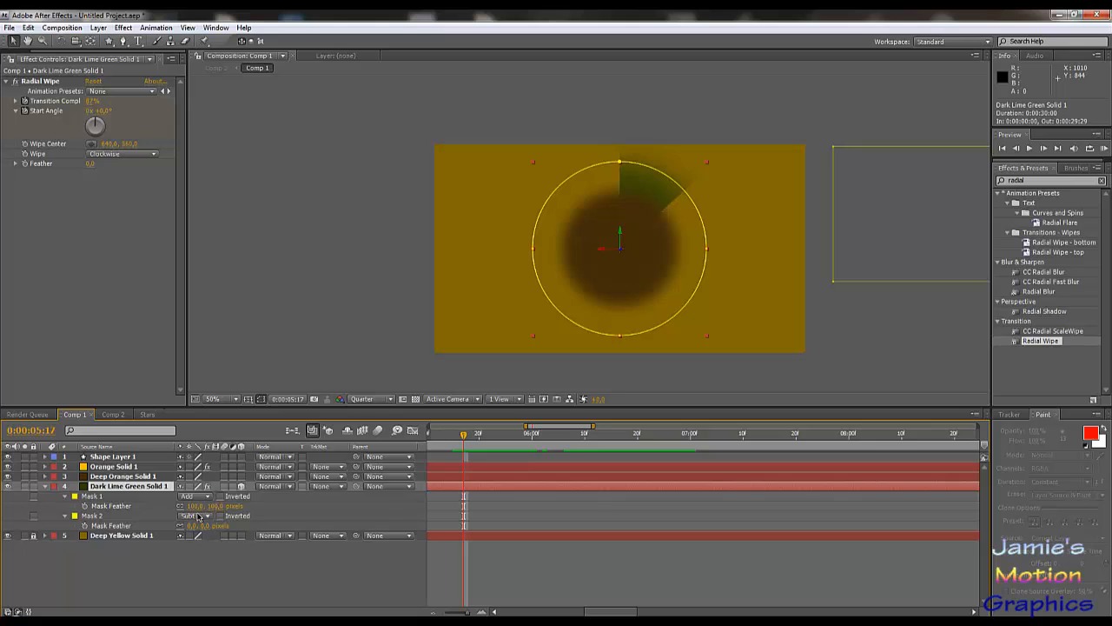
mouse_move(465, 439)
mouse_down()
mouse_move(504, 445)
mouse_move(458, 438)
mouse_up()
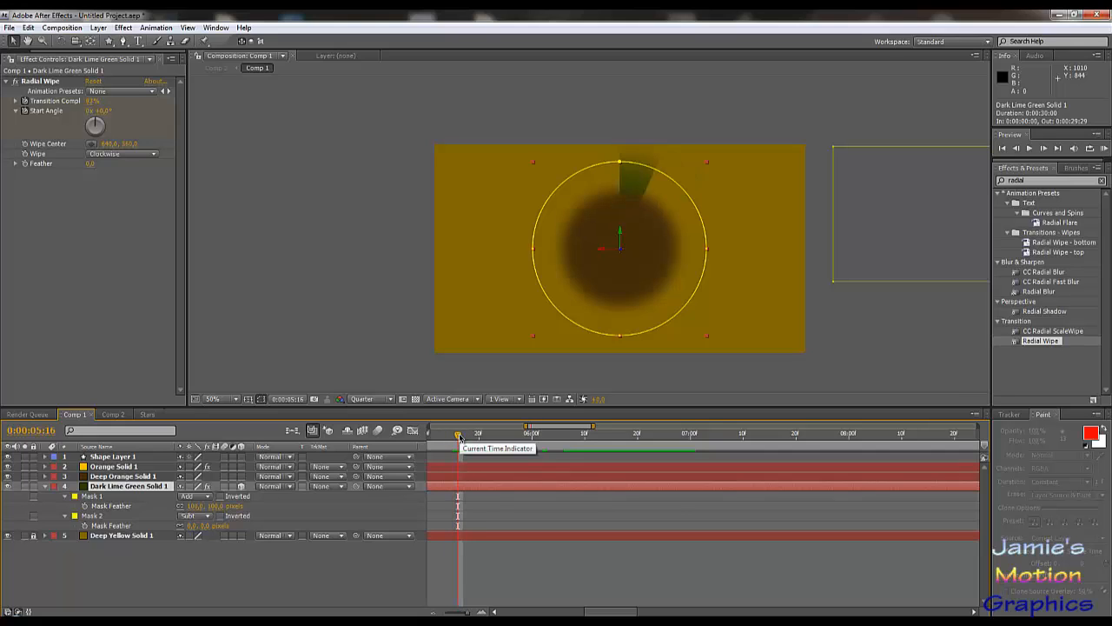
click(84, 506)
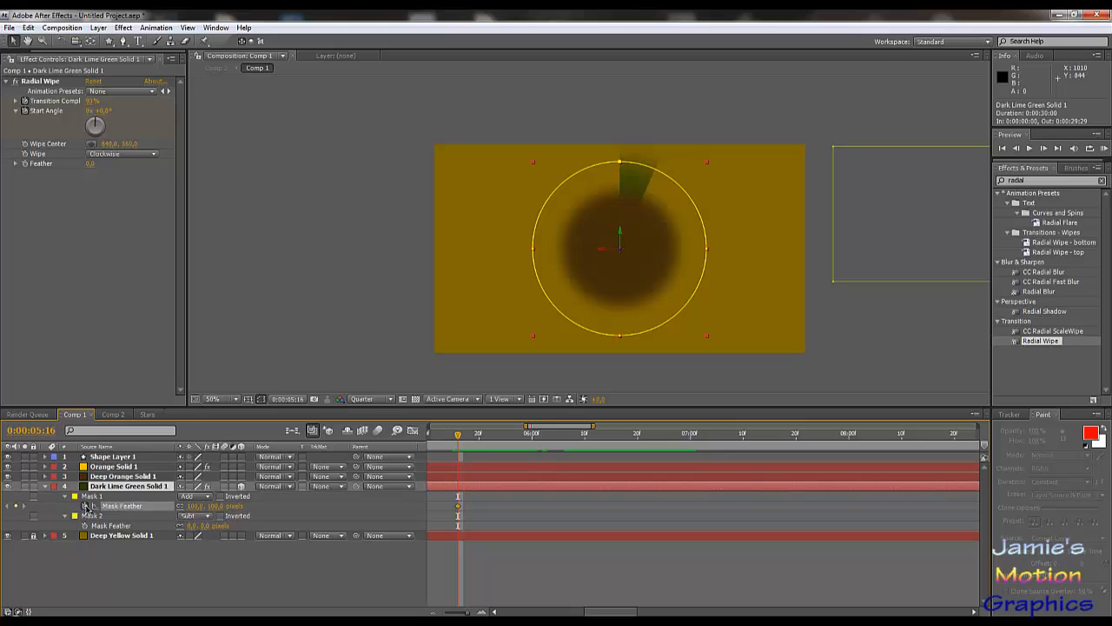
click(196, 506)
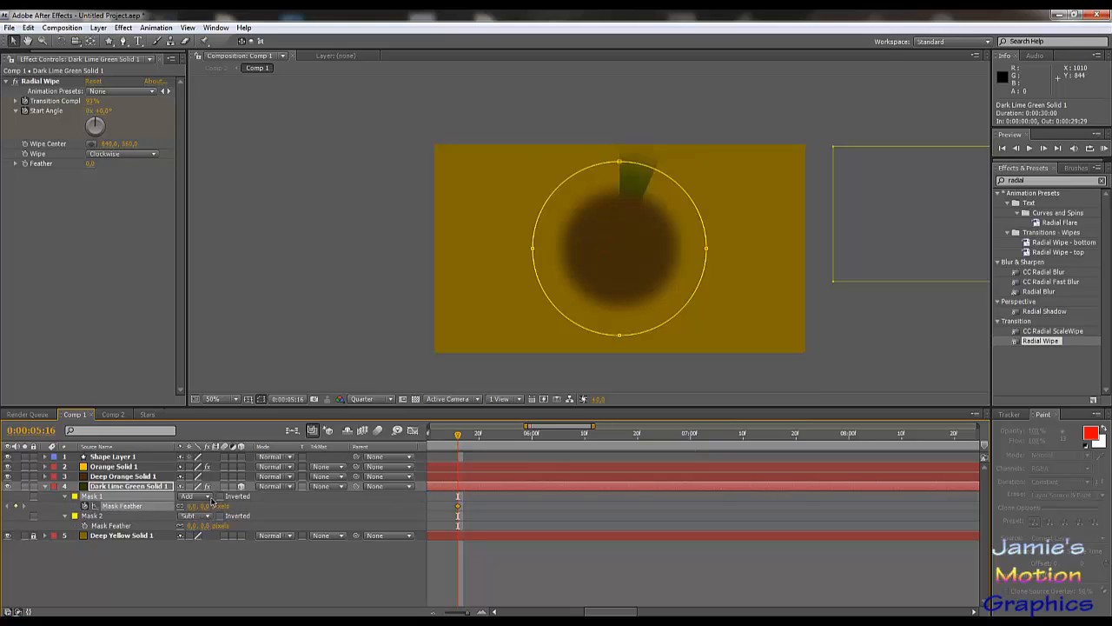
text(0)
key(Return)
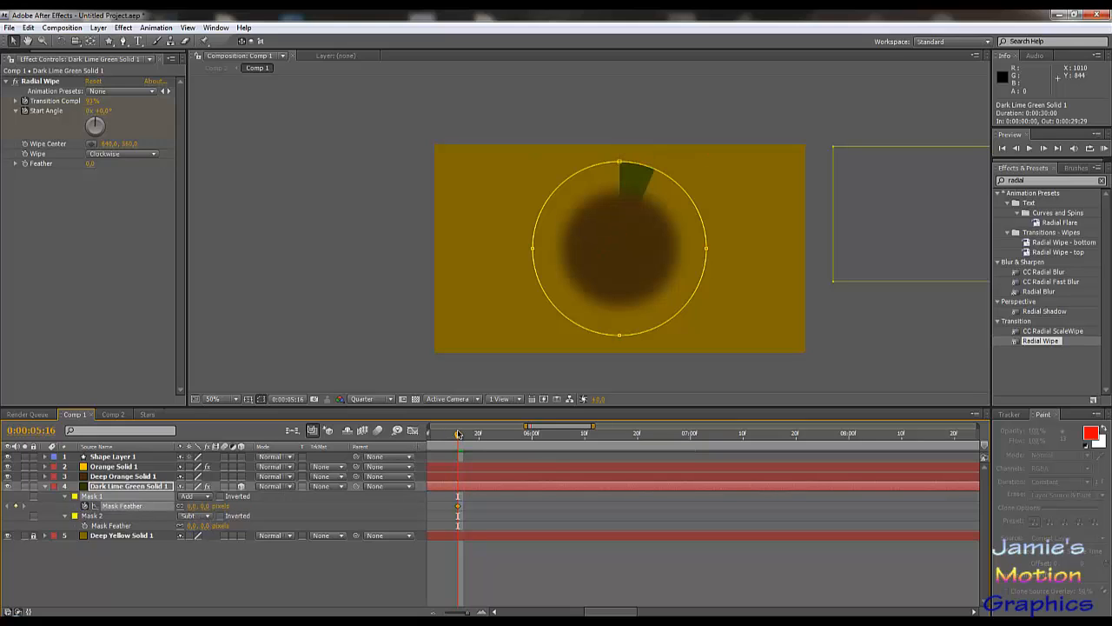
- Add a Mask 1 feather keyframe with the current value at 0:00:06:00 and set the feather to 100 pixels at 0:00:06:05
drag(458, 436, 534, 445)
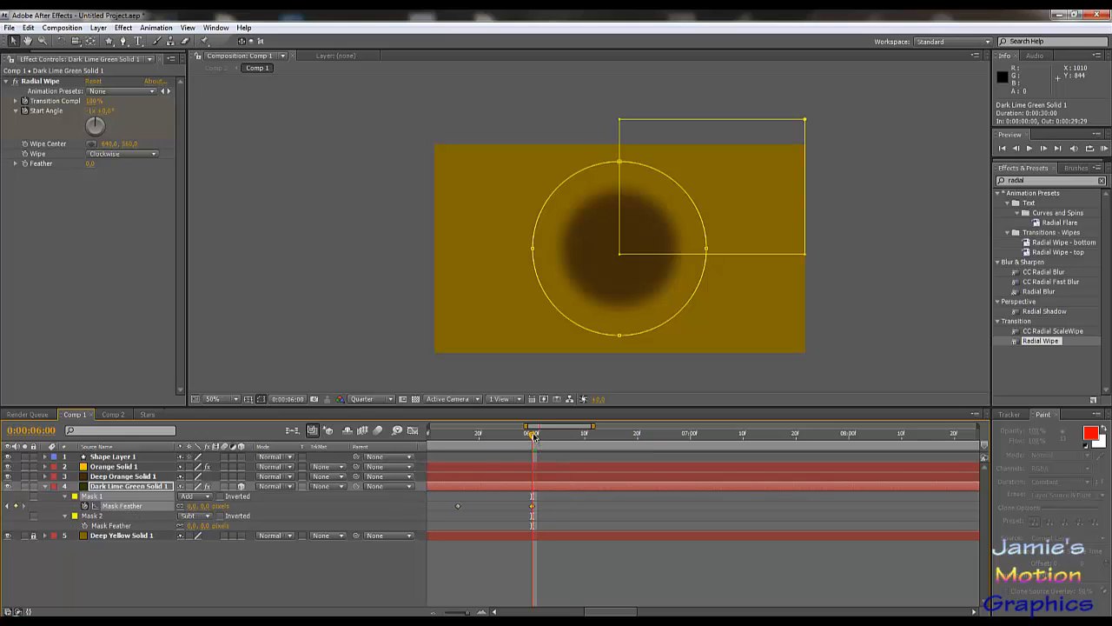
drag(534, 437, 559, 447)
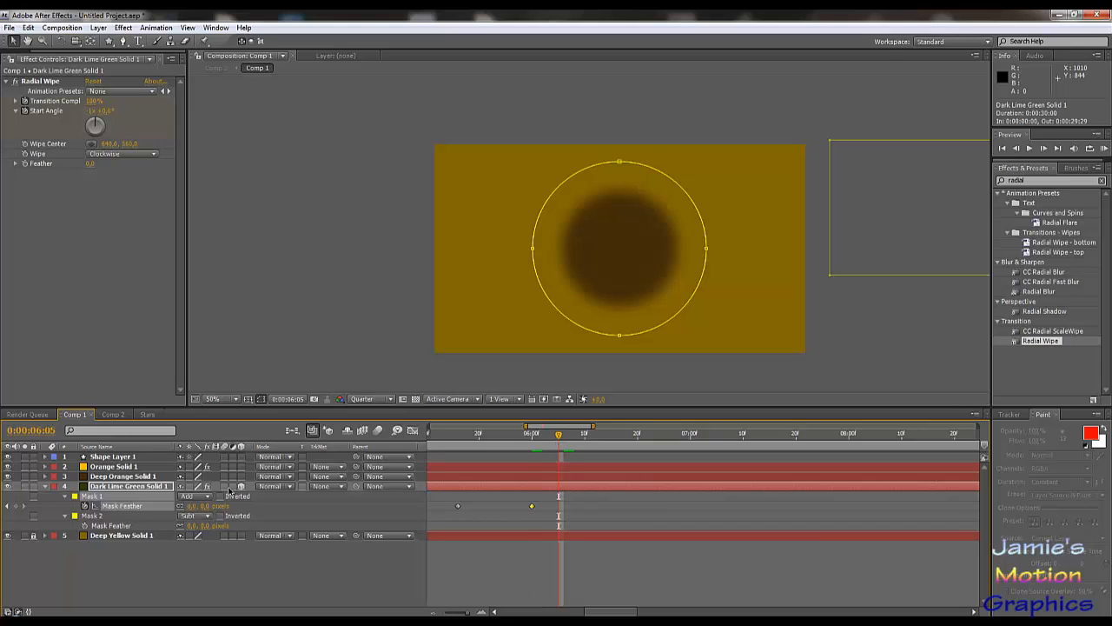
click(197, 506)
text(0)
key(Return)
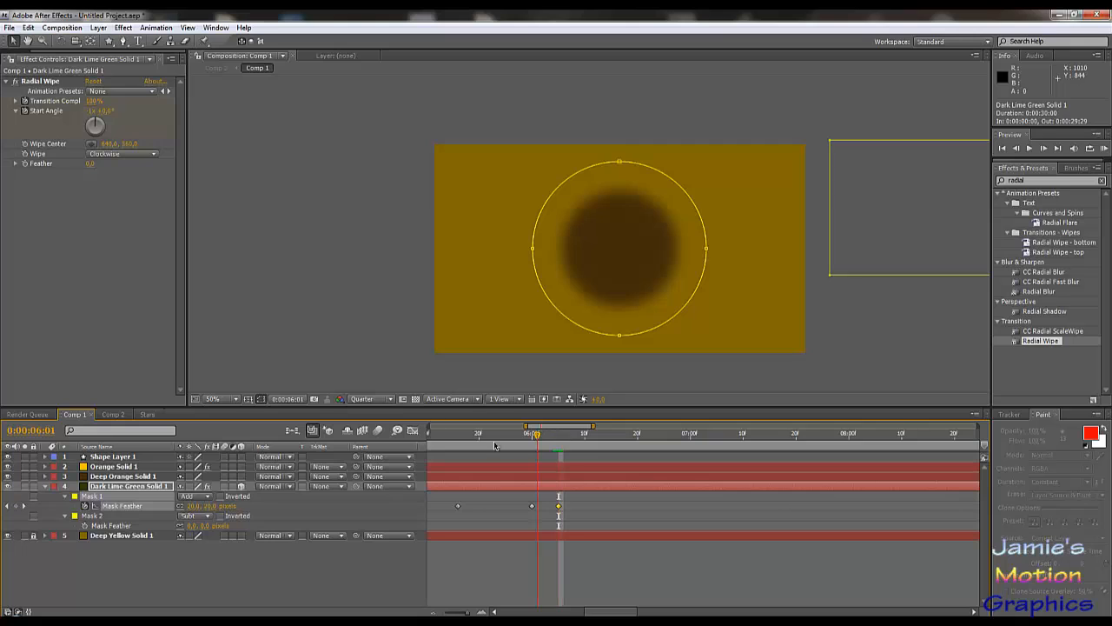
- Deselect the layer and preview the mask feather animation from 0:00:05:15
drag(560, 444, 452, 449)
click(346, 579)
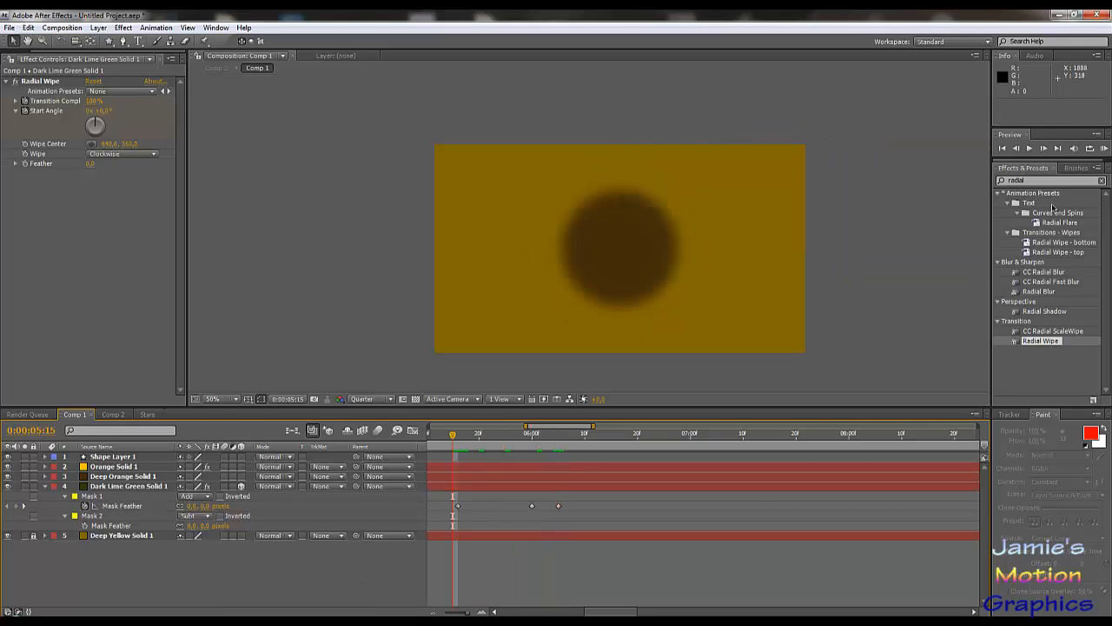
click(1030, 149)
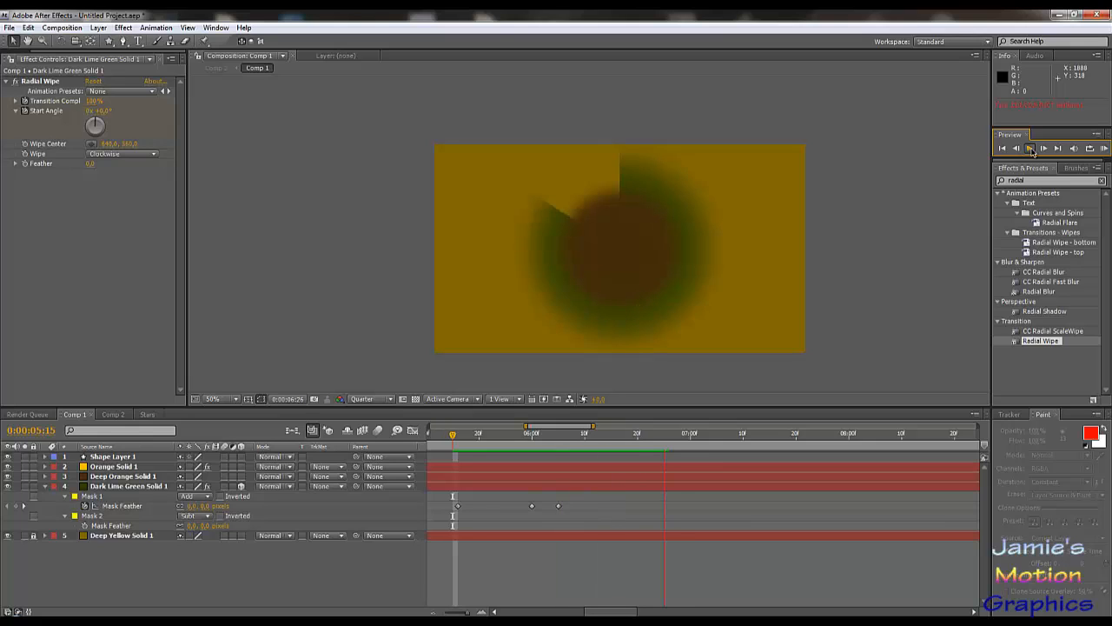
click(1032, 151)
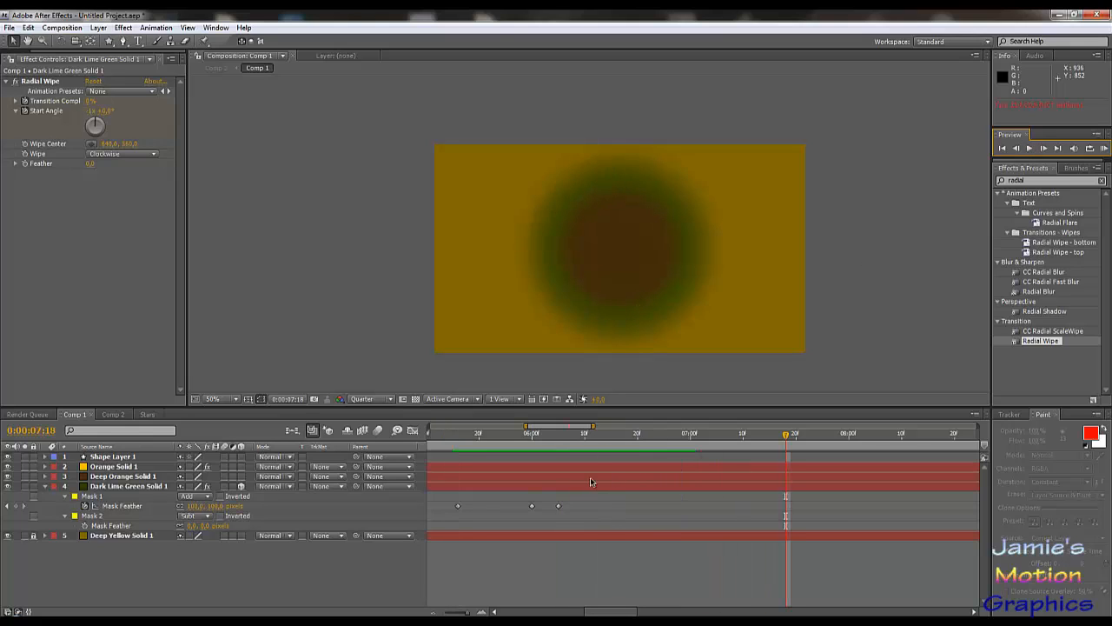
- Set Mask 1's feather keyframe at 0:00:06:05 to 0 pixels and move that keyframe to 0:00:07:00
drag(587, 448, 558, 449)
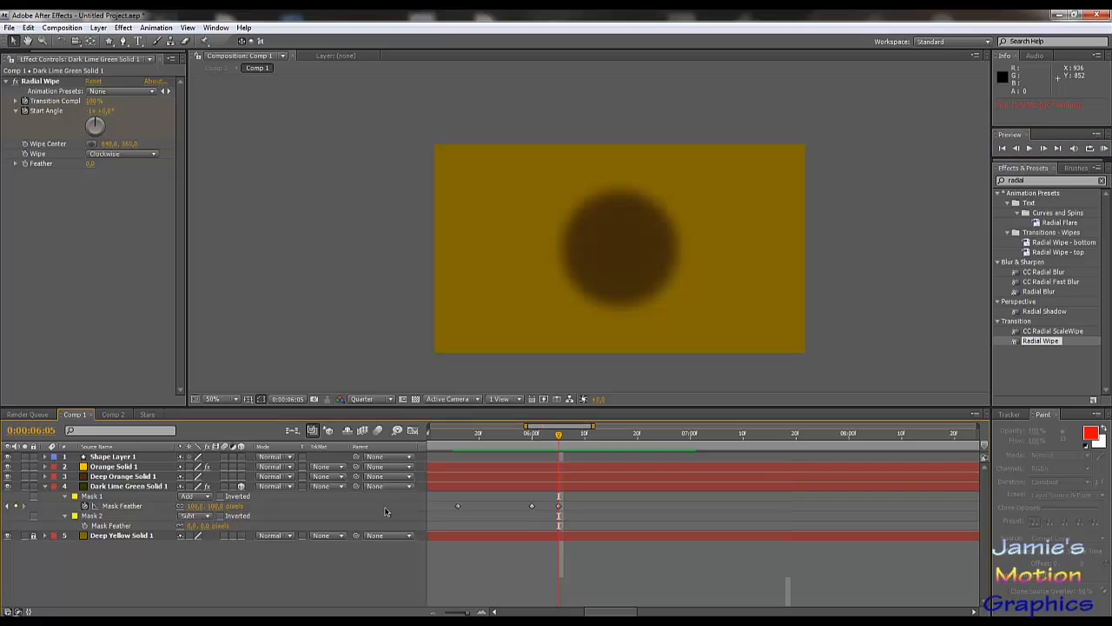
click(197, 506)
text(0)
key(Return)
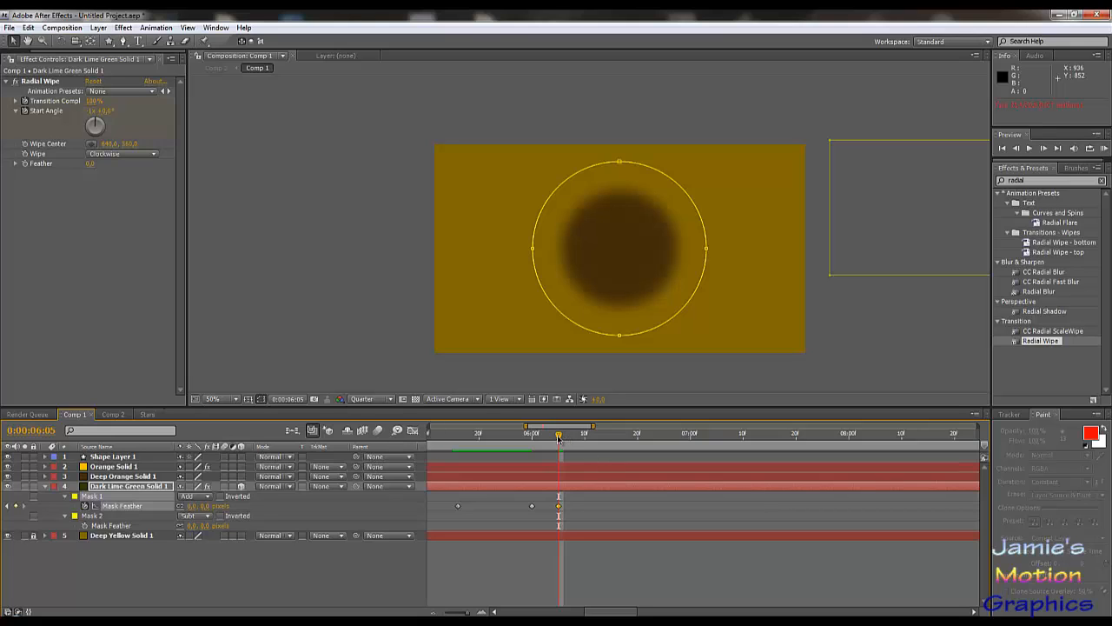
drag(558, 440, 692, 464)
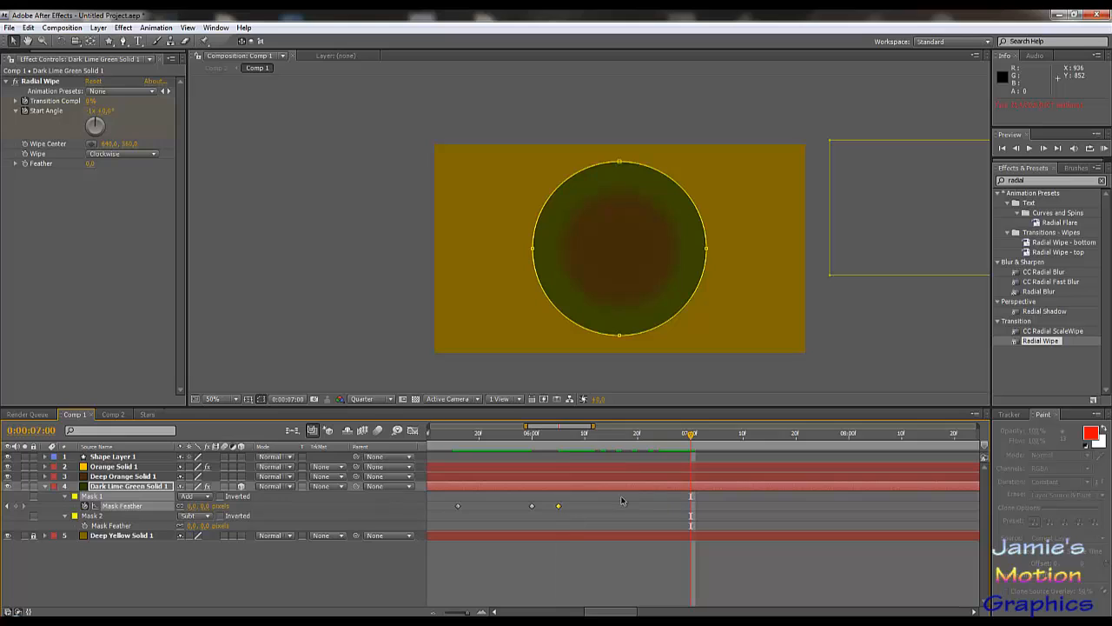
drag(560, 508, 695, 516)
- Set Mask 1's feather to 100 pixels at 0:00:07:15
drag(694, 436, 770, 453)
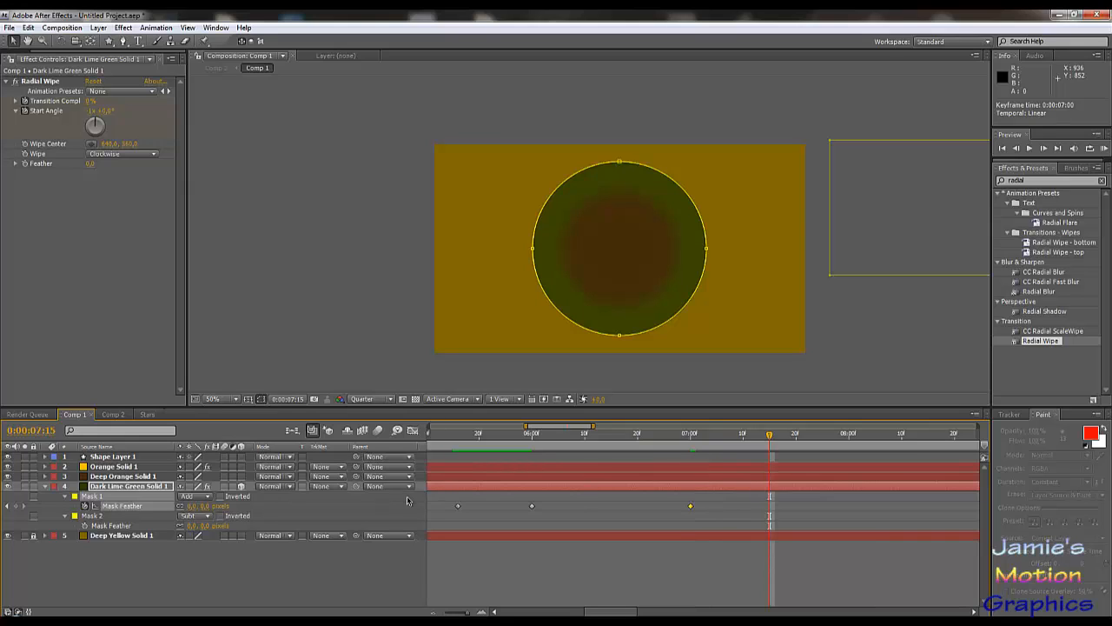
click(207, 506)
key(Return)
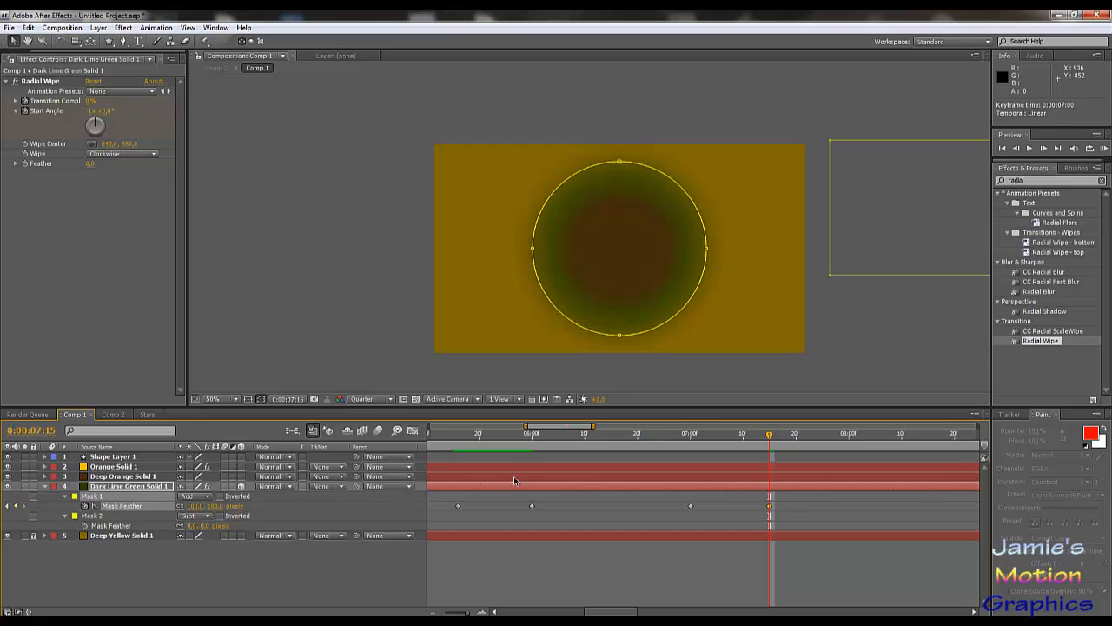
- Scrub back to the start of the wipe and preview the adjusted feather animation
click(668, 439)
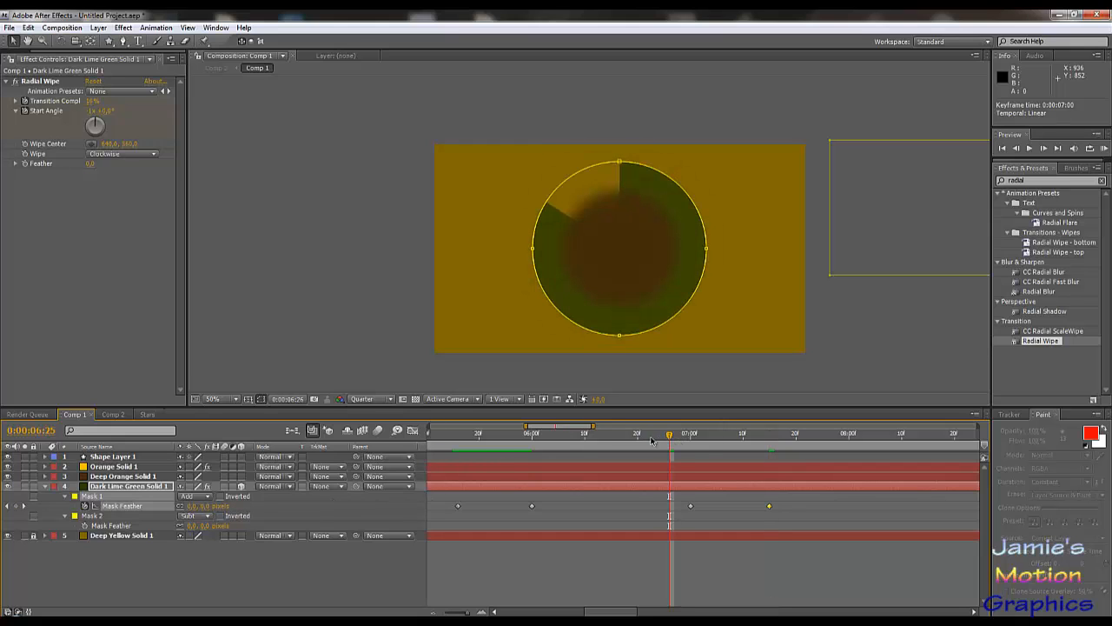
drag(651, 440, 475, 439)
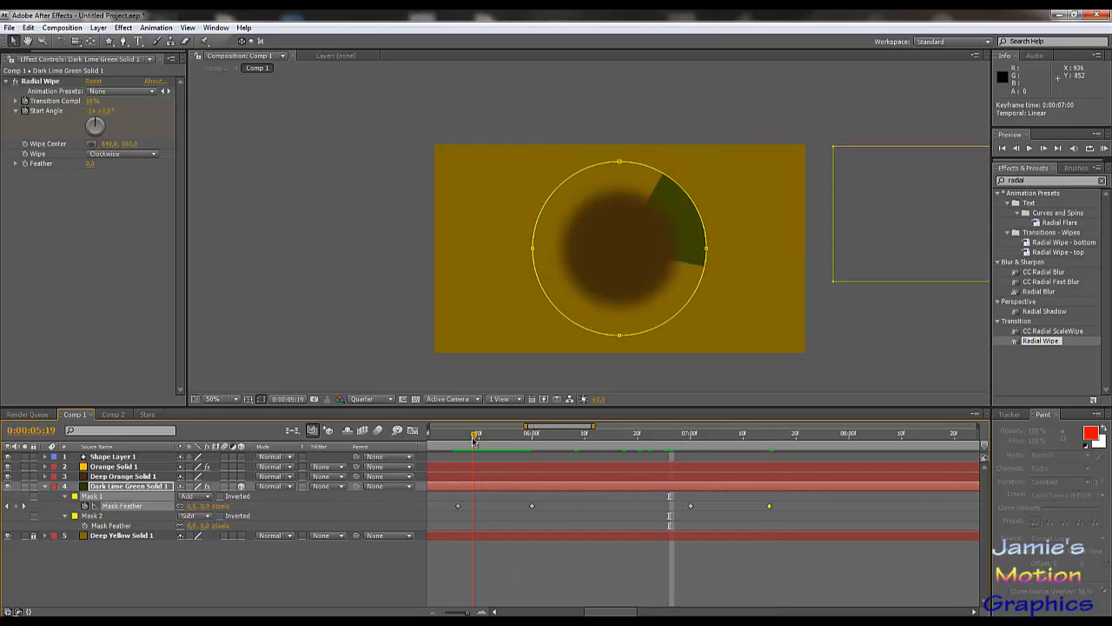
click(1028, 152)
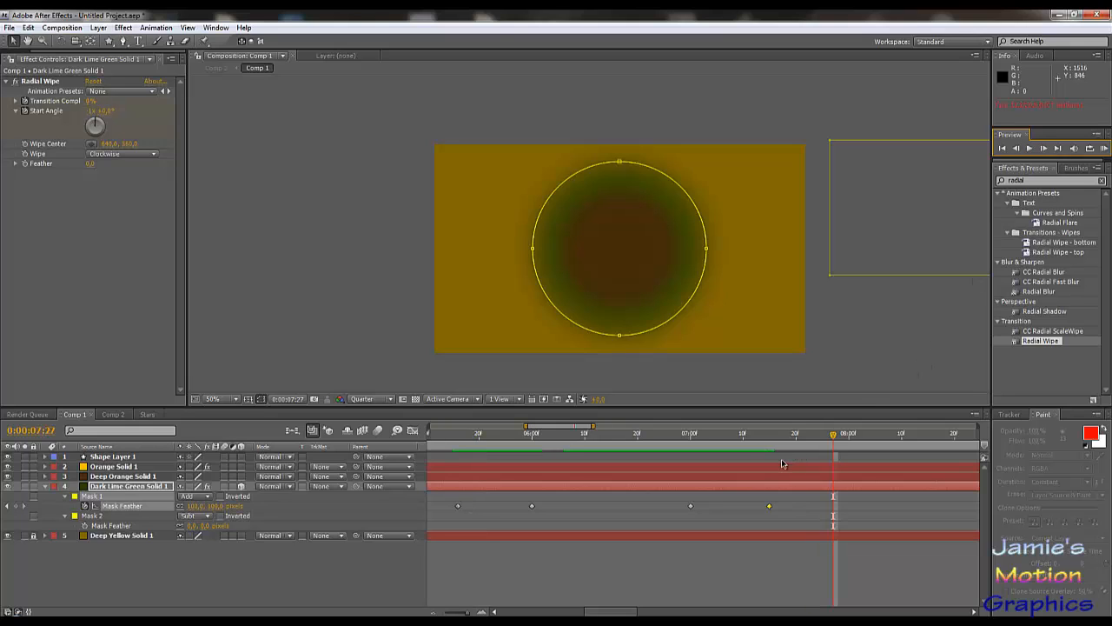
- Change Mask 1's feather keyframes at 0:00:05:16 and 0:00:06:00 to 100 pixels each
drag(781, 463, 461, 444)
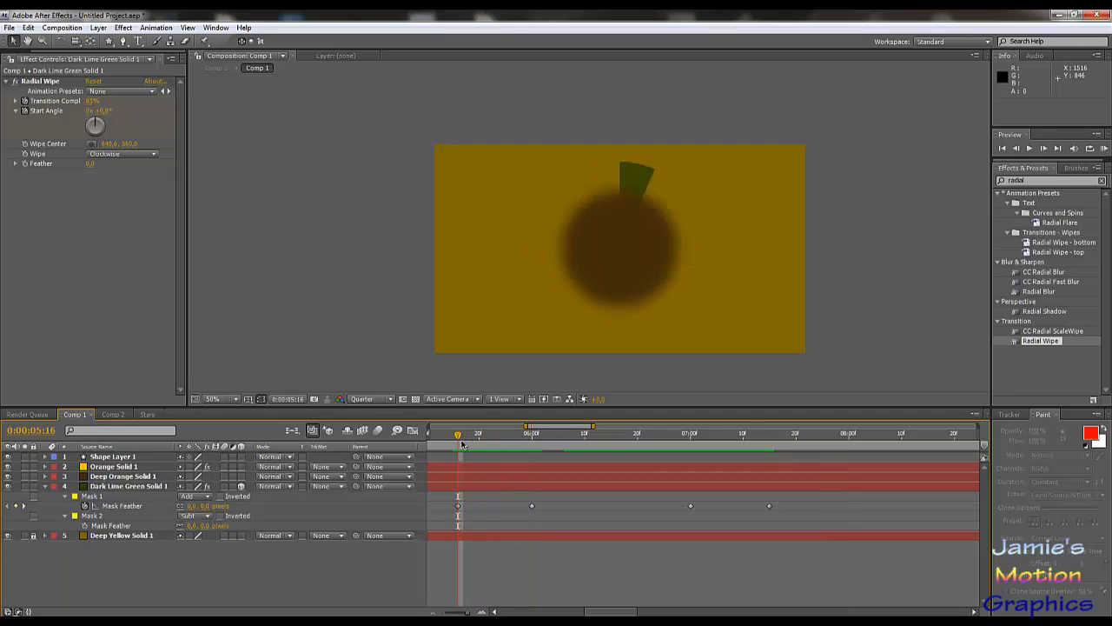
click(189, 506)
text(100)
click(529, 434)
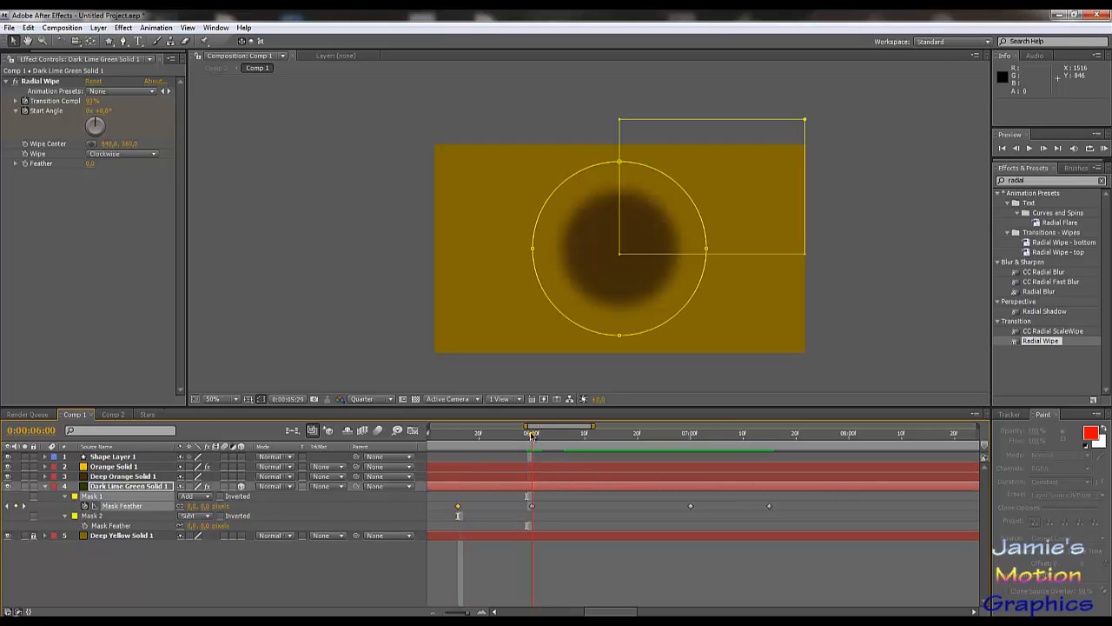
click(531, 506)
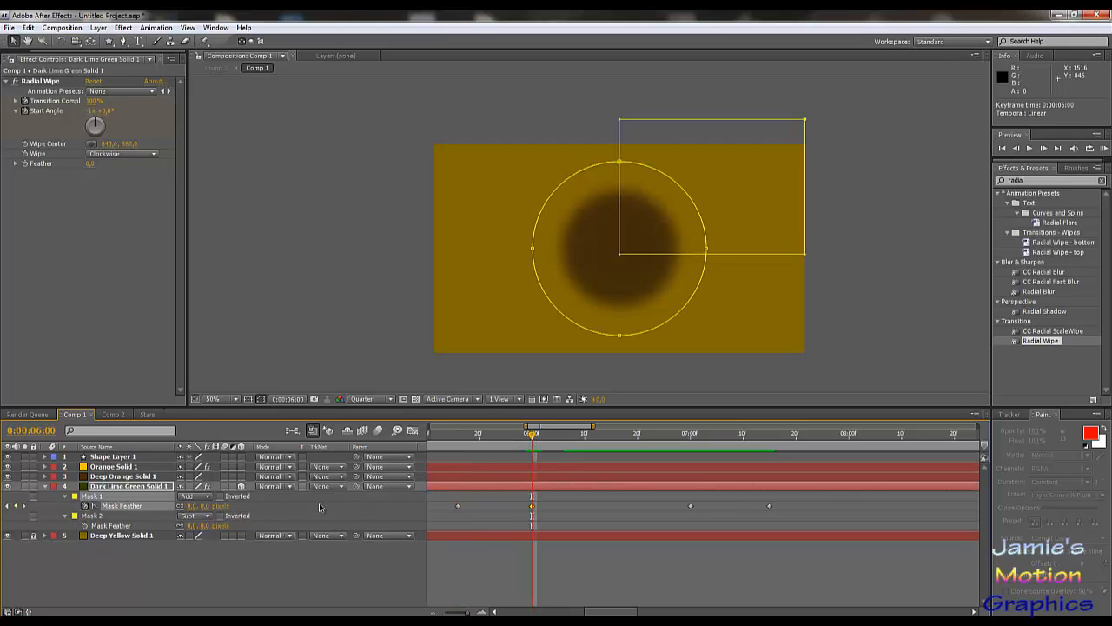
click(196, 505)
- Preview the feathered wipe from 0:00:05:14 and check the circle's edge at 0:00:07:00
drag(661, 437, 692, 445)
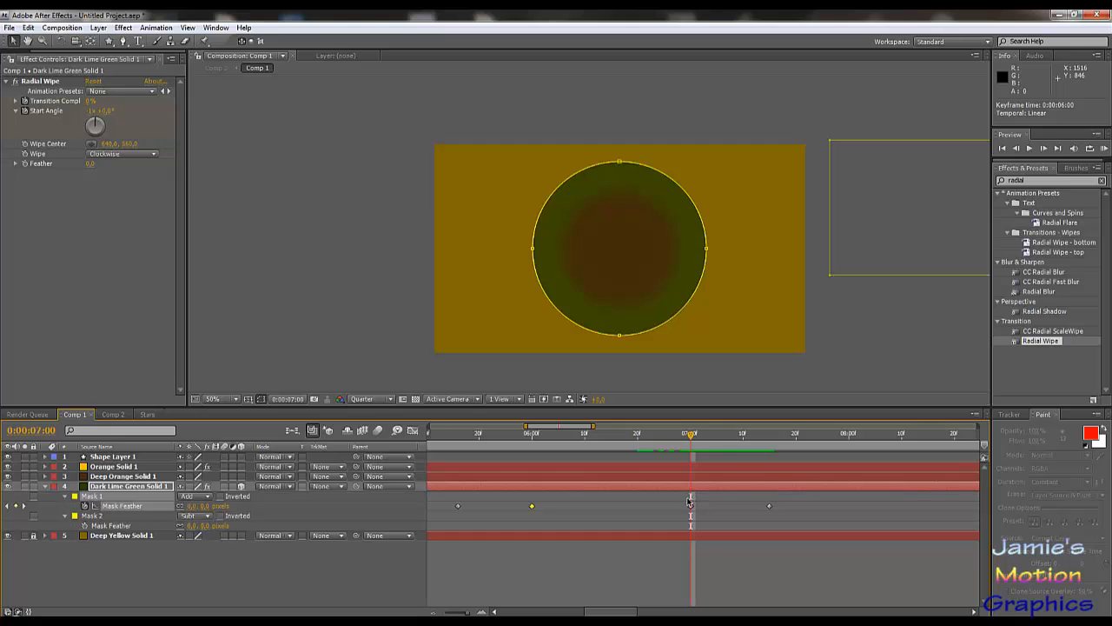
drag(563, 440, 448, 439)
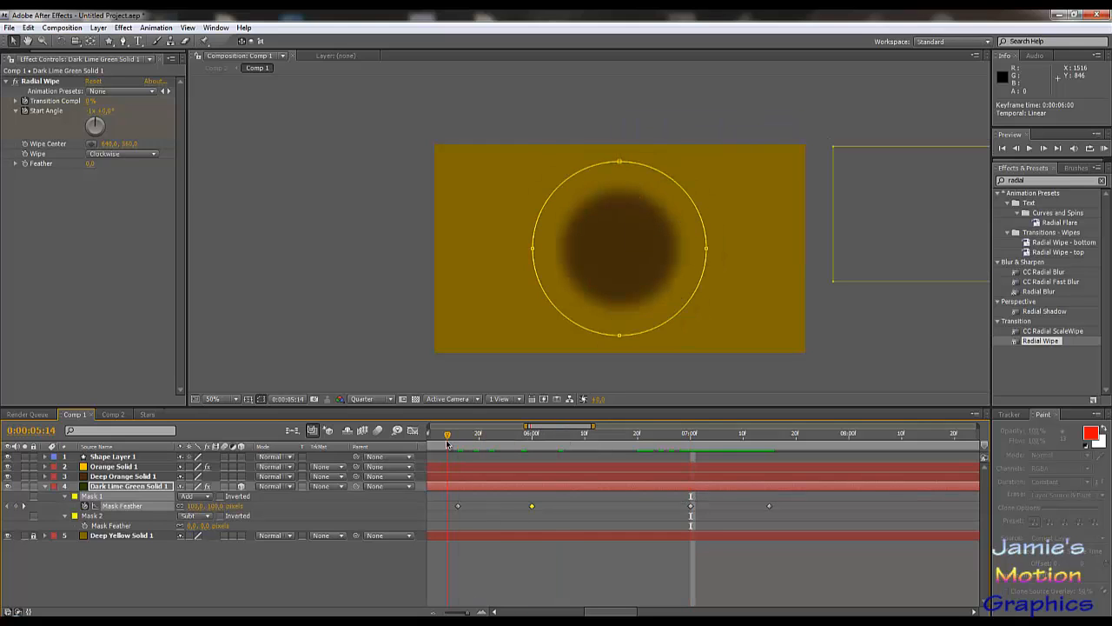
click(1030, 148)
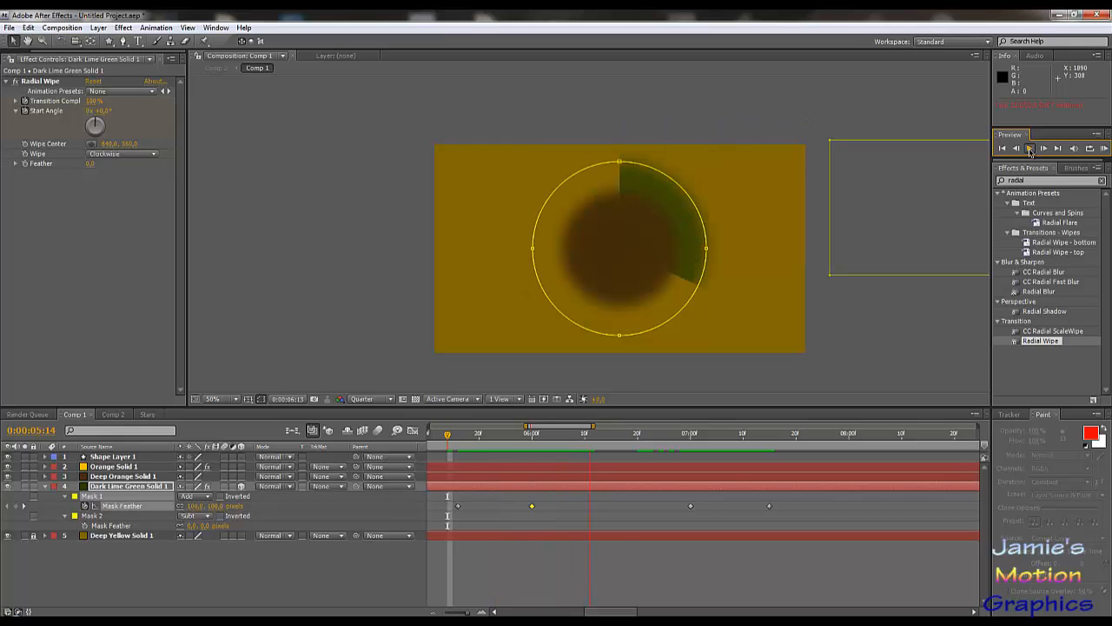
click(1030, 151)
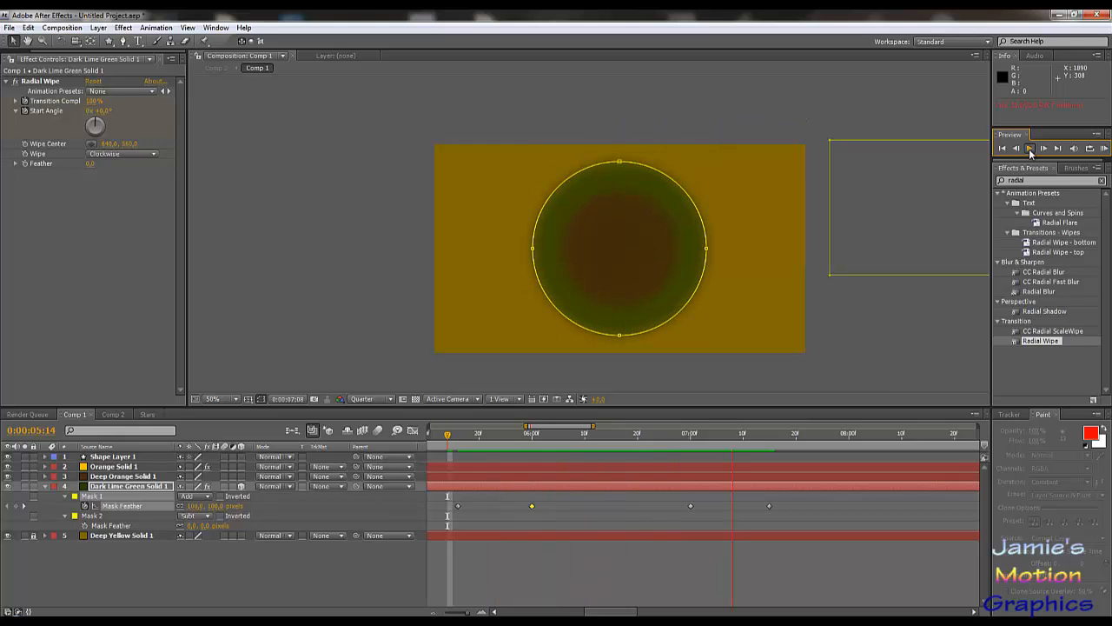
key(space)
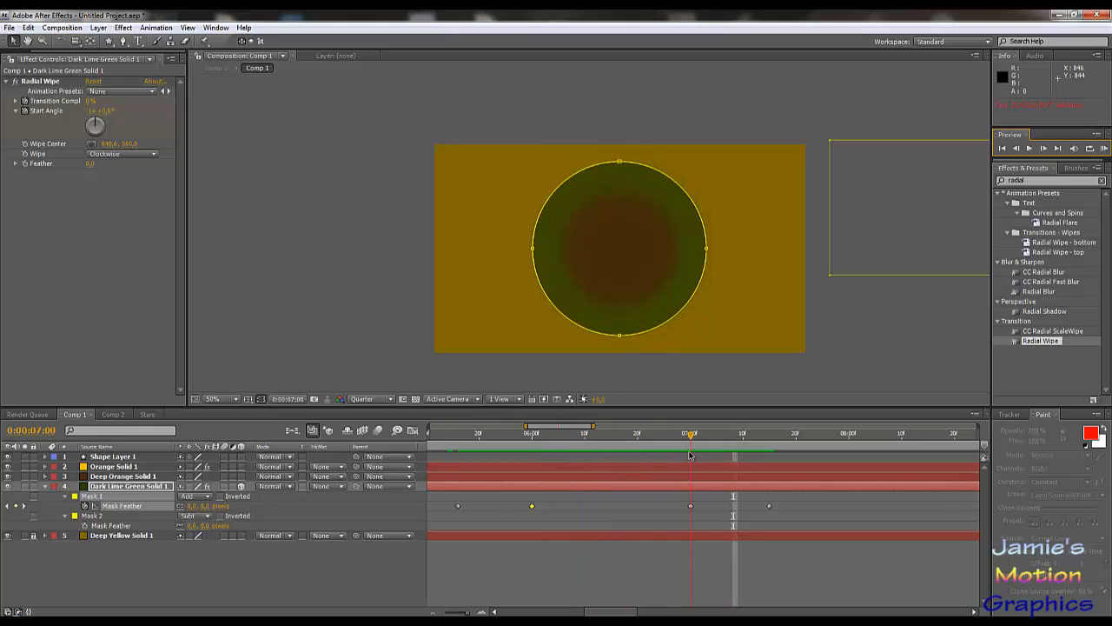
key(space)
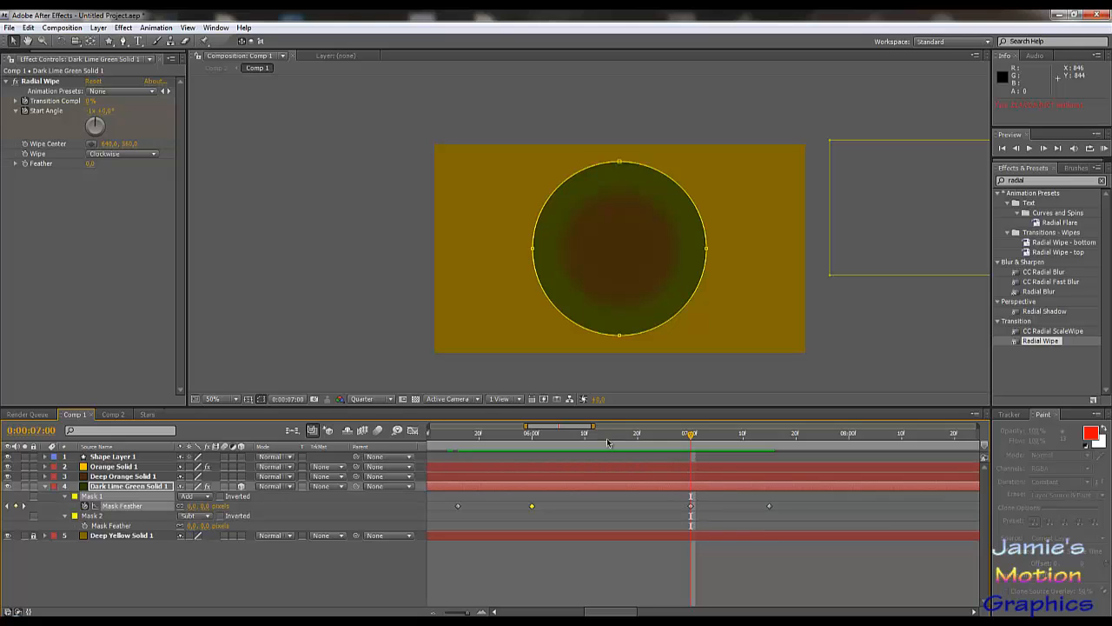
- Add a Mask 1 feather keyframe of 0 pixels at 0:00:06:05
drag(599, 439, 559, 441)
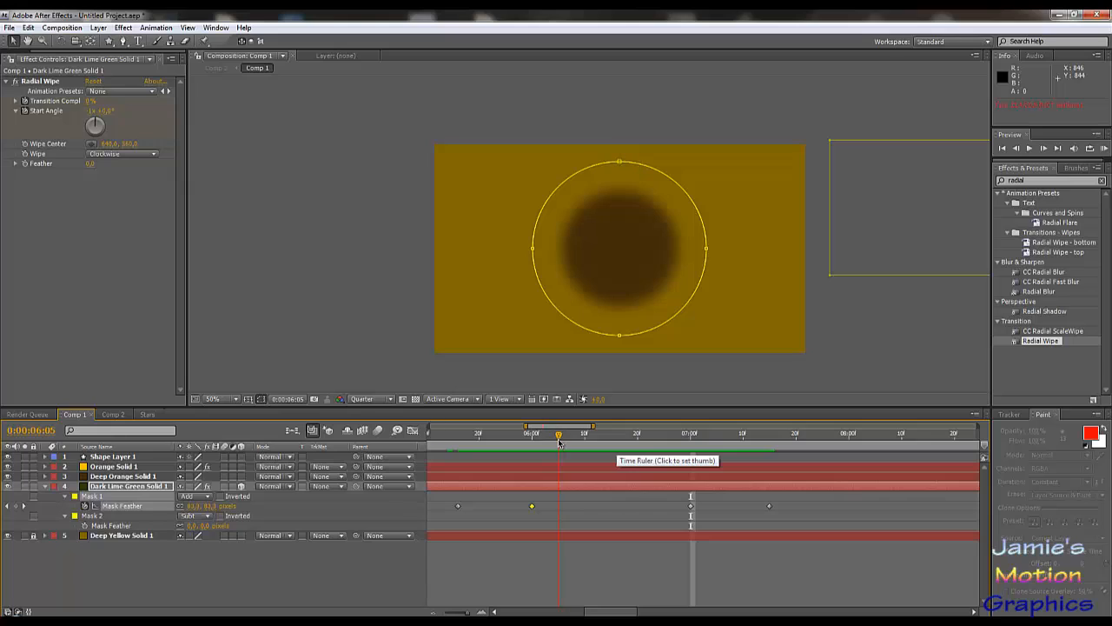
click(198, 506)
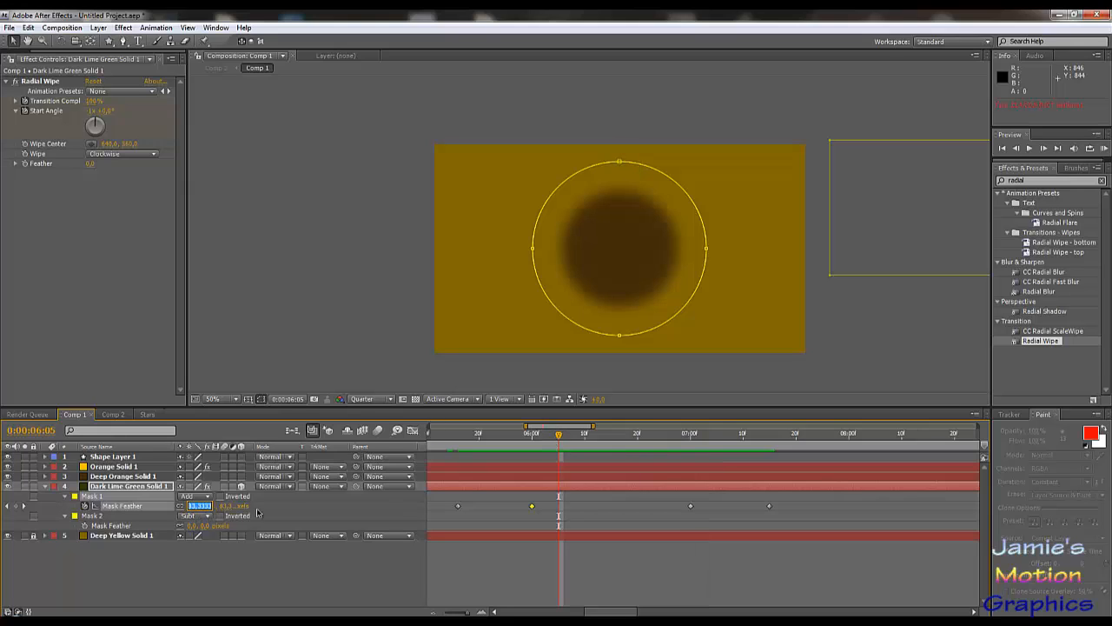
text(0)
key(Return)
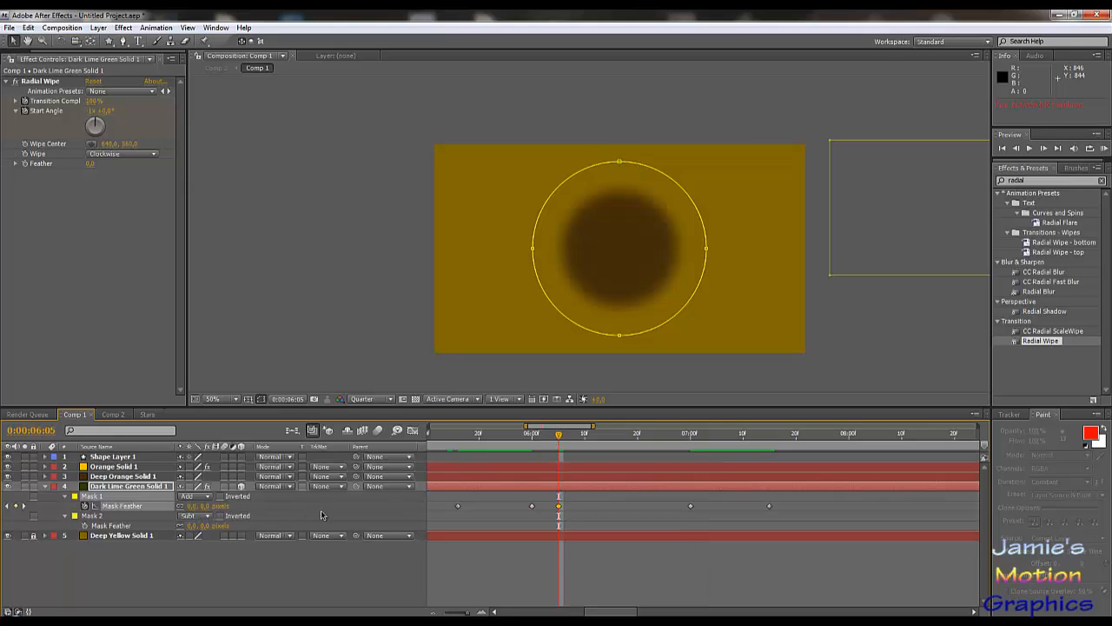
- Preview the wipe and feather animation from 0:00:05:13
click(522, 437)
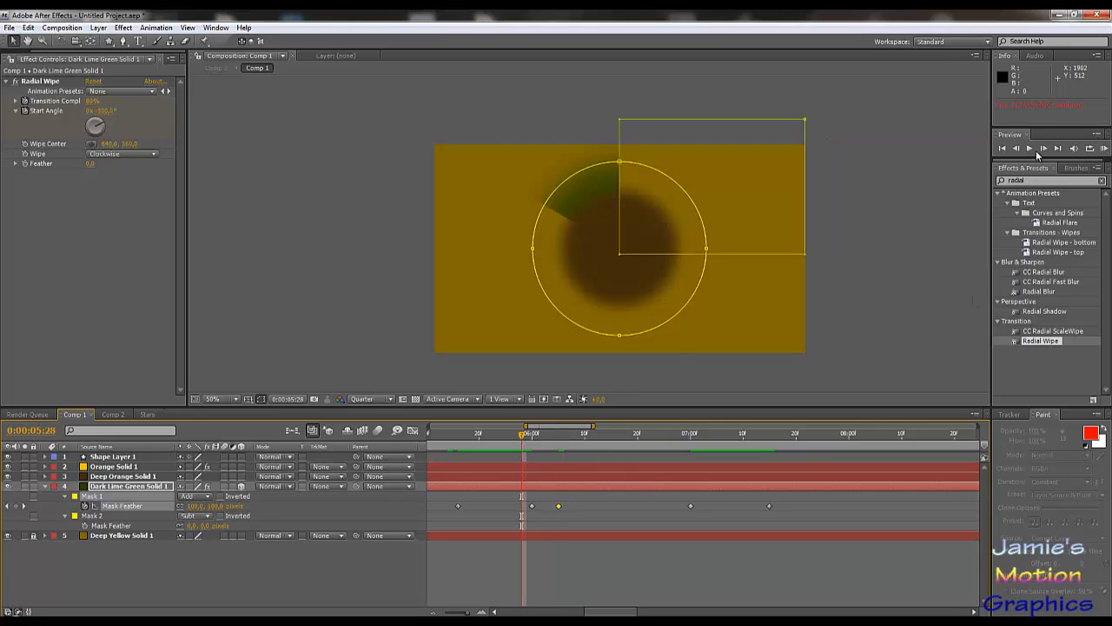
drag(470, 437, 441, 444)
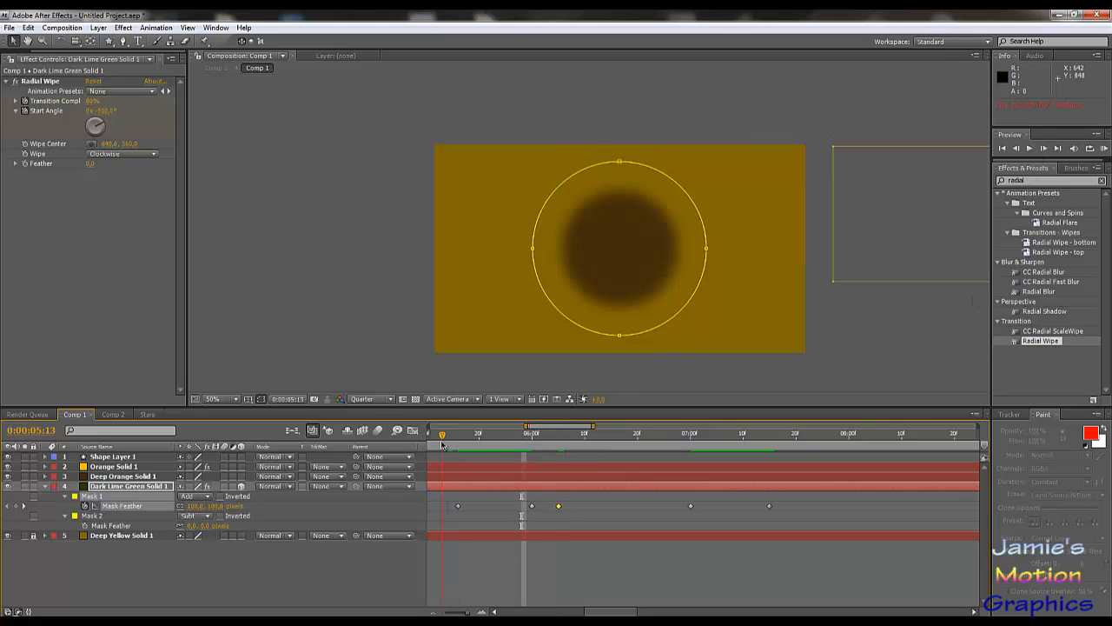
click(1030, 149)
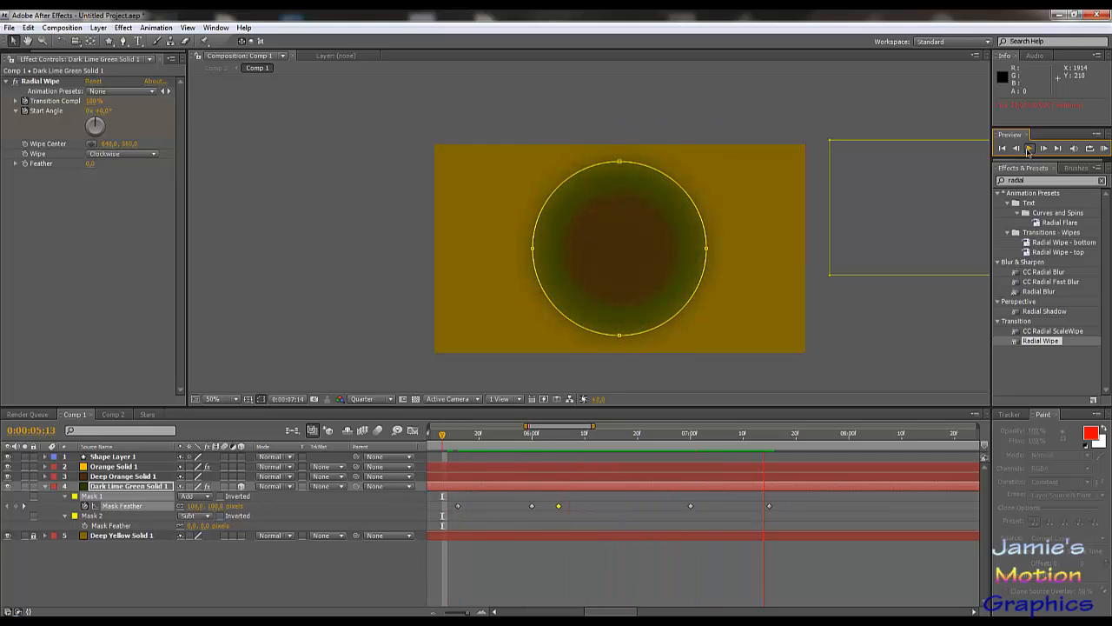
- End the preview at 0:00:08:00 in Comp 1 and collapse the Dark Lime Green Solid 1 layer's properties
click(1030, 149)
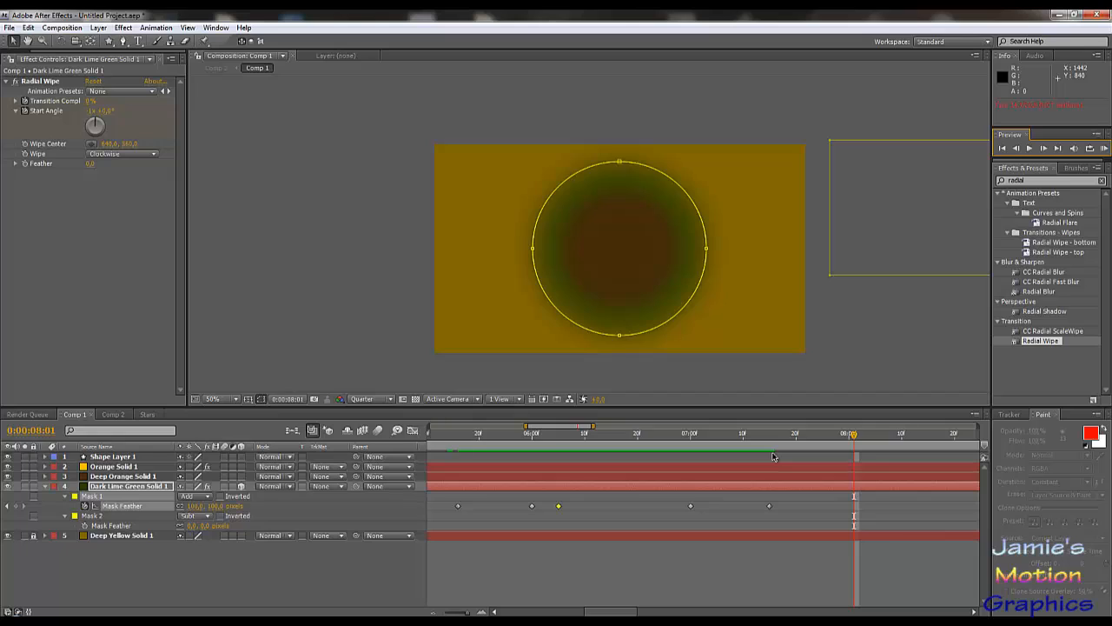
drag(805, 436, 847, 441)
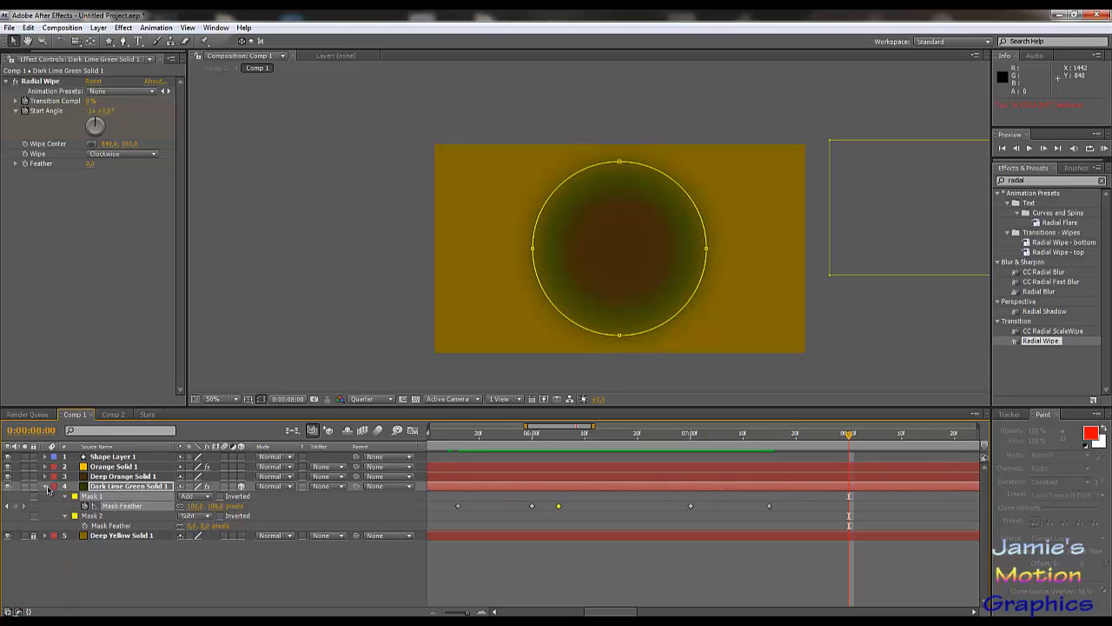
click(46, 487)
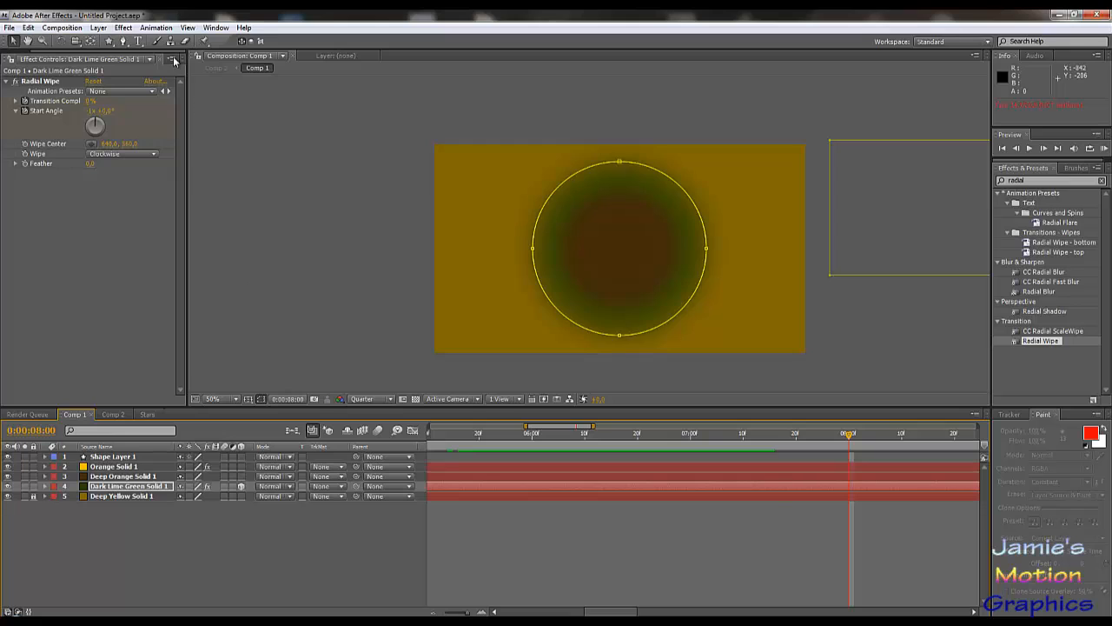
- Switch to Comp 2 and bring the timeline section around 0:00:09:00 into view
click(98, 28)
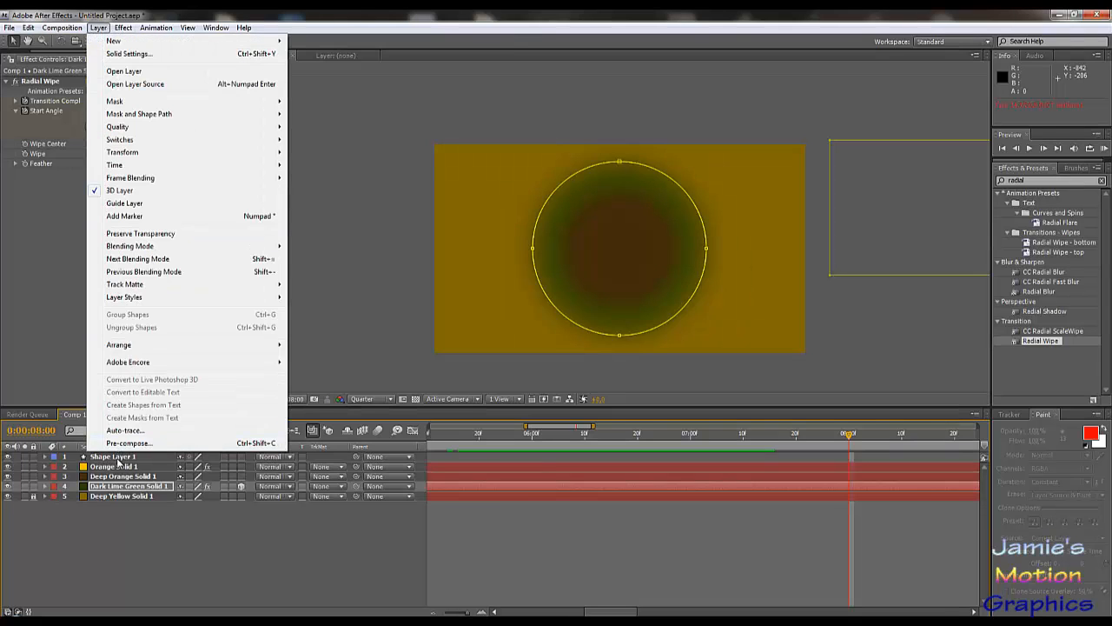
click(135, 565)
click(147, 414)
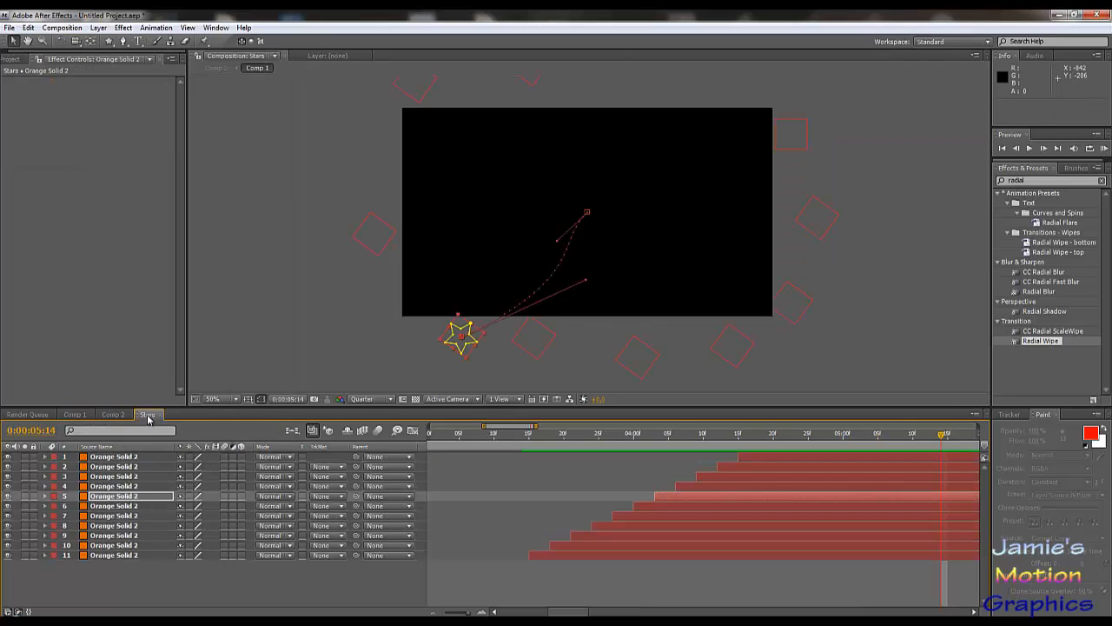
click(122, 415)
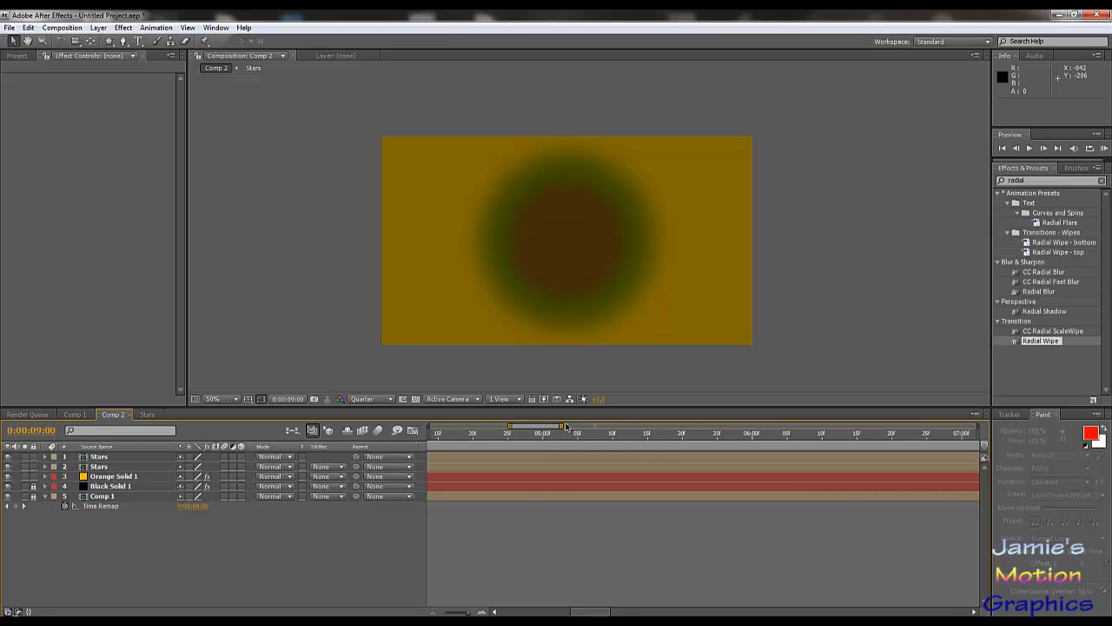
drag(557, 429, 620, 433)
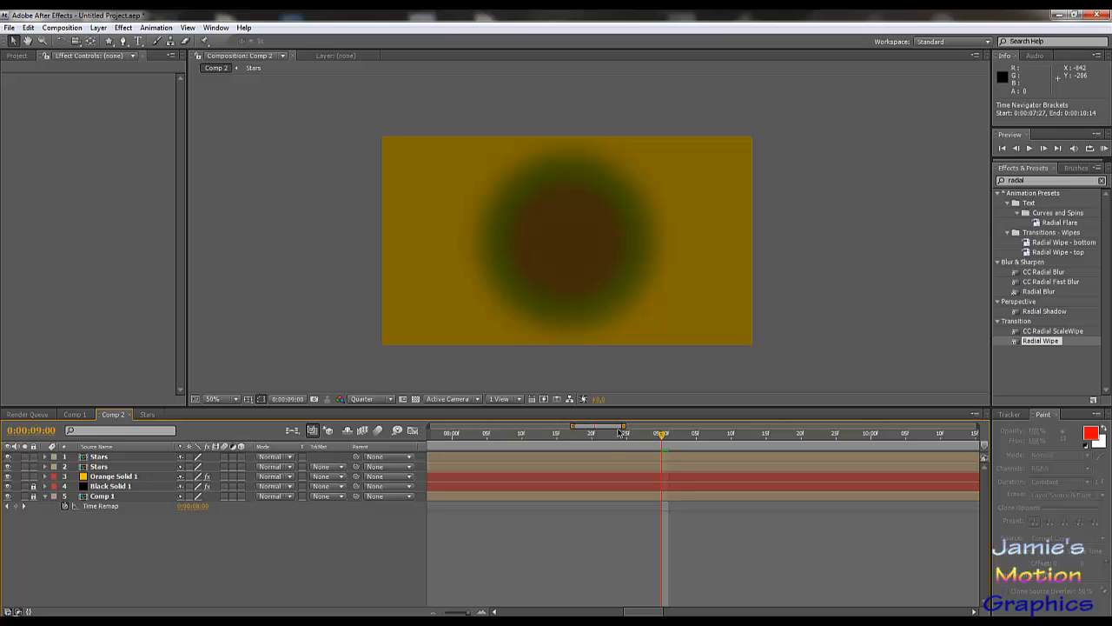
click(77, 414)
click(115, 414)
- Add a new 1280 × 720 px orange solid with colour C65807 to Comp 2
click(98, 27)
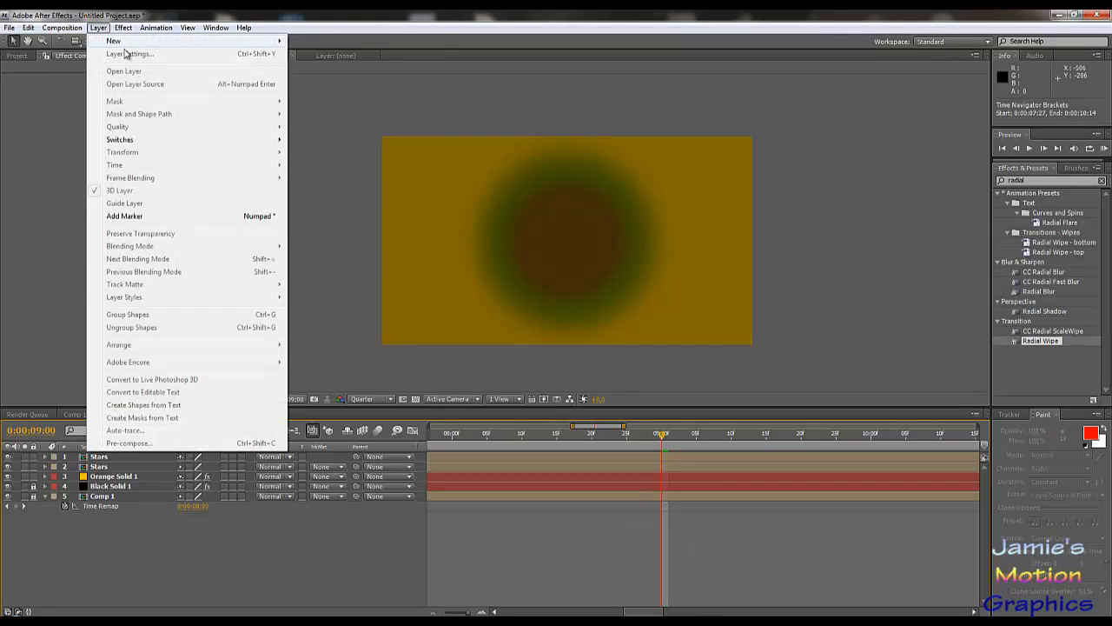
mouse_move(166, 43)
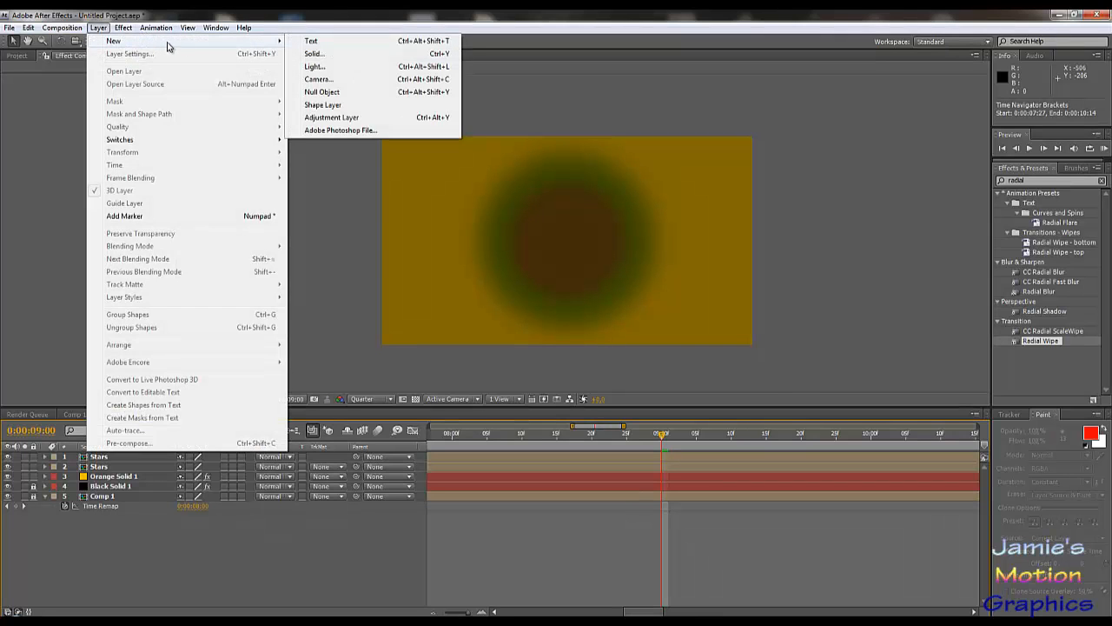
click(351, 52)
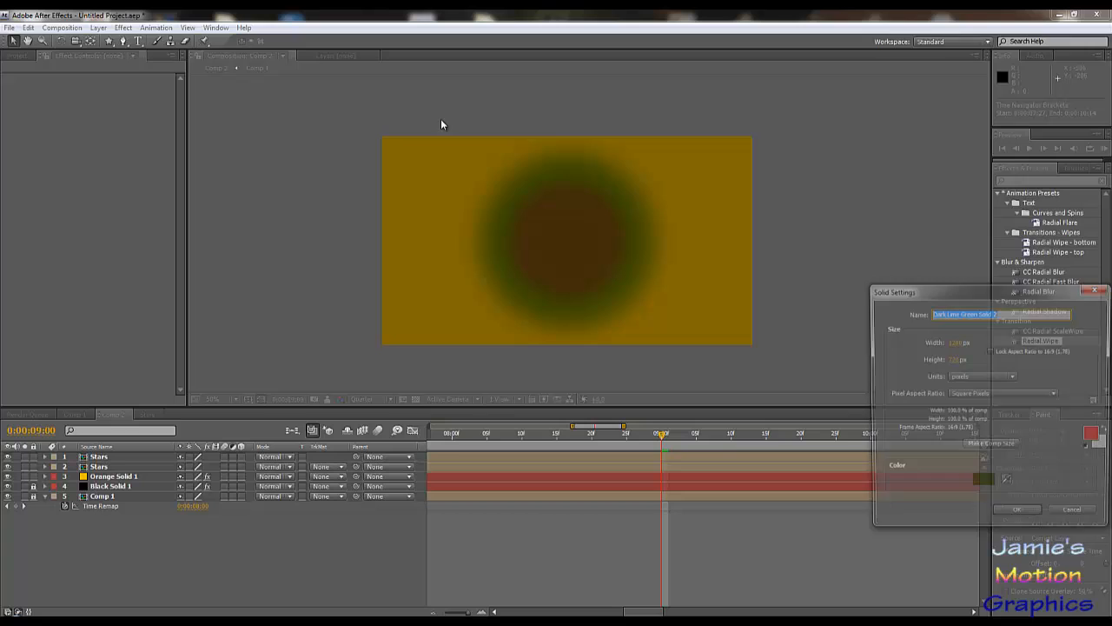
click(984, 484)
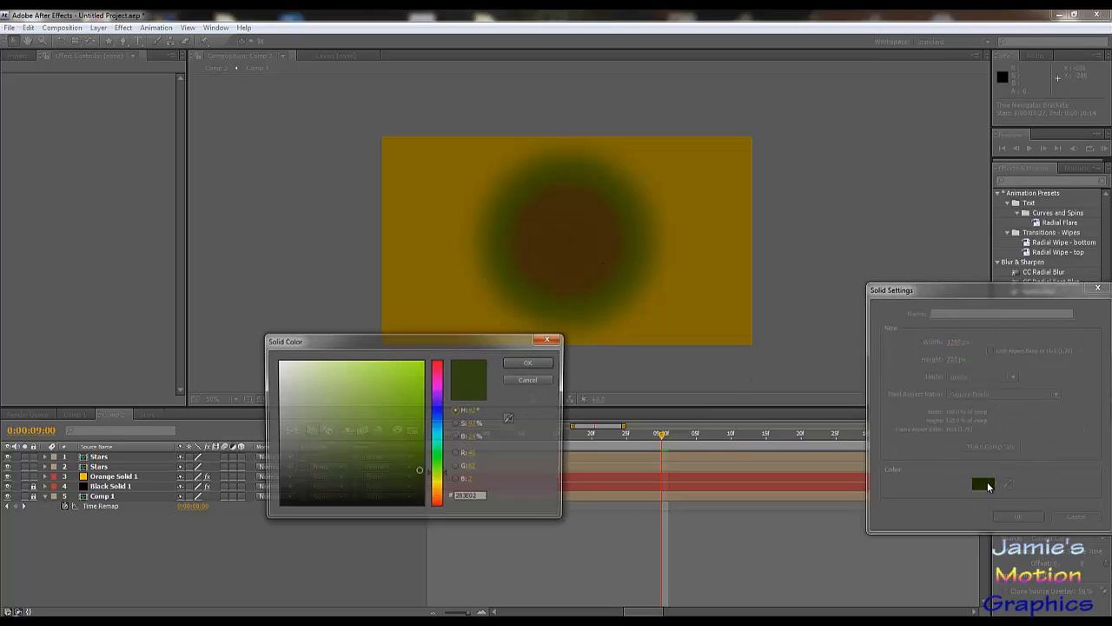
click(439, 493)
drag(385, 476, 414, 436)
click(439, 501)
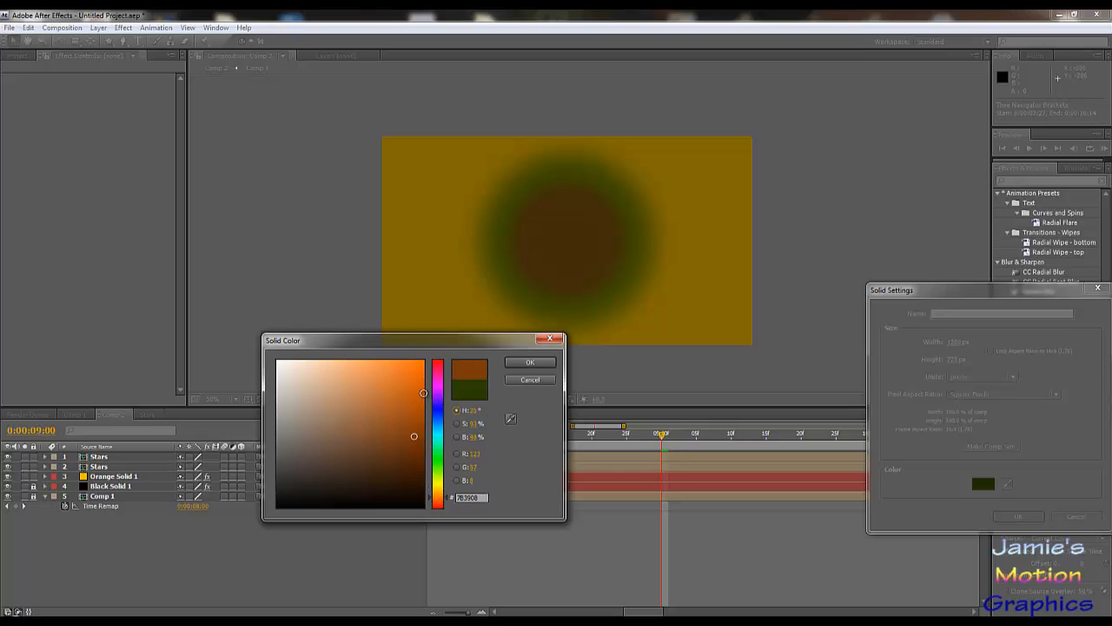
click(419, 392)
click(530, 362)
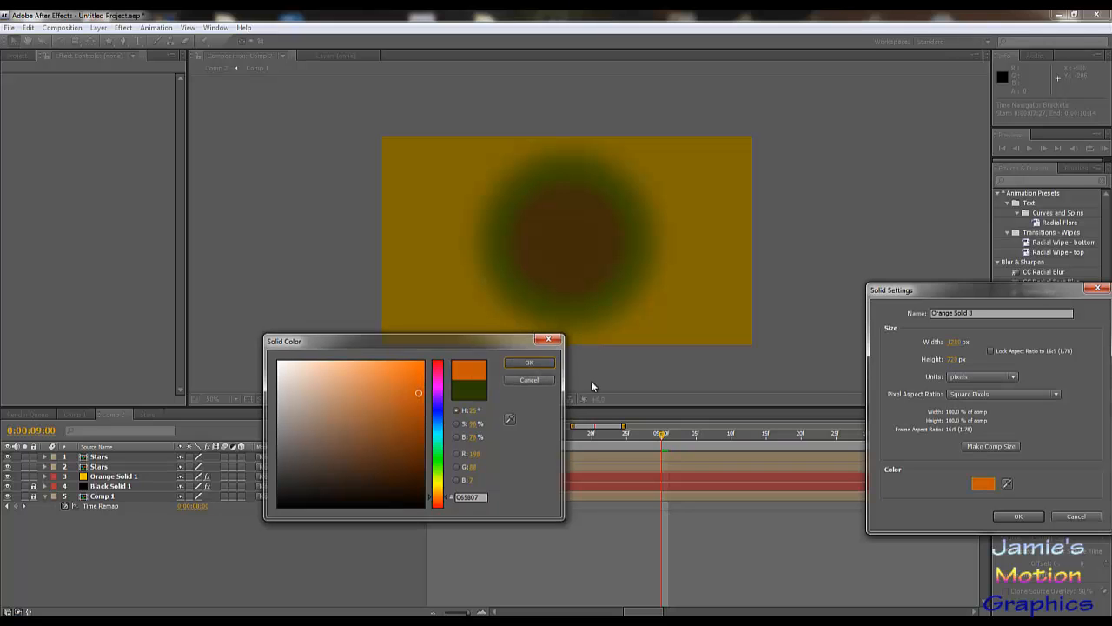
click(1019, 516)
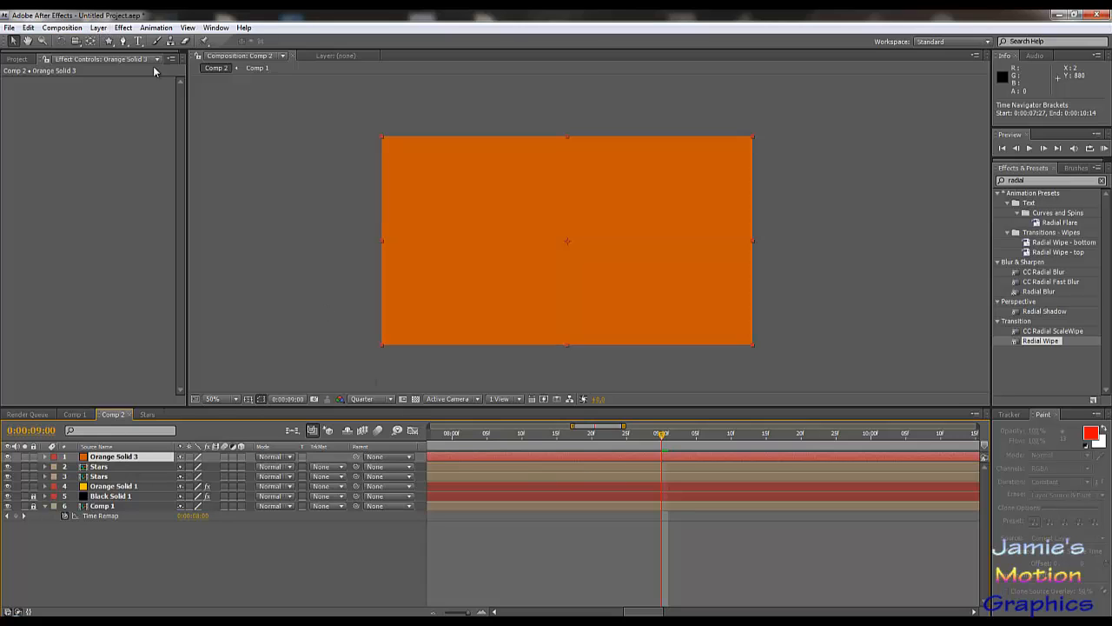
- Change the new solid's colour to dark orange 783809
click(121, 28)
mouse_move(96, 29)
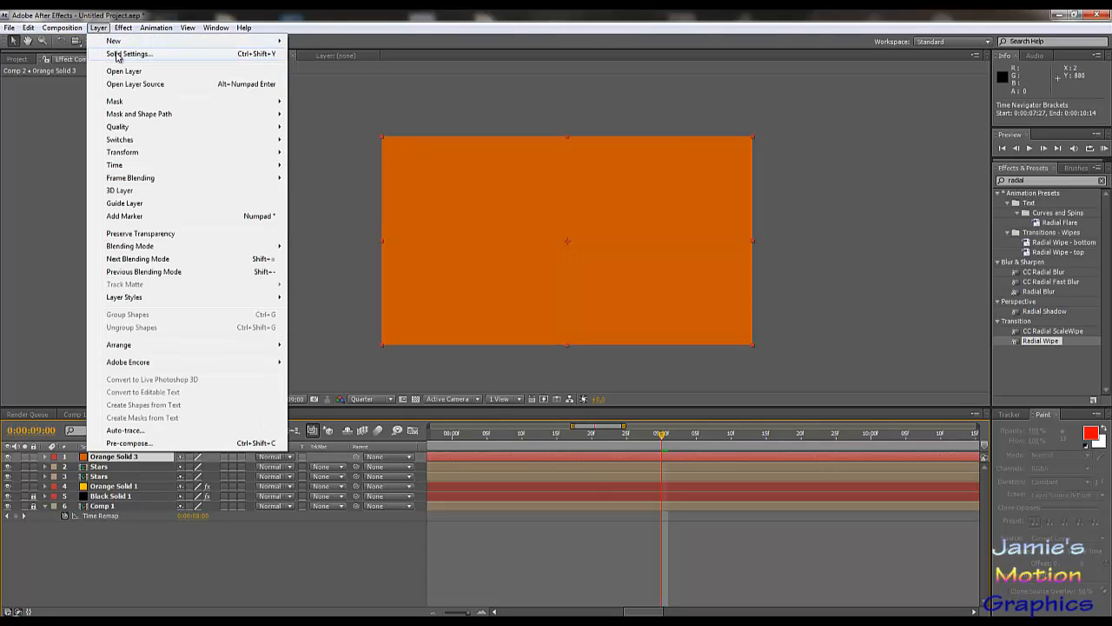
click(122, 53)
click(983, 463)
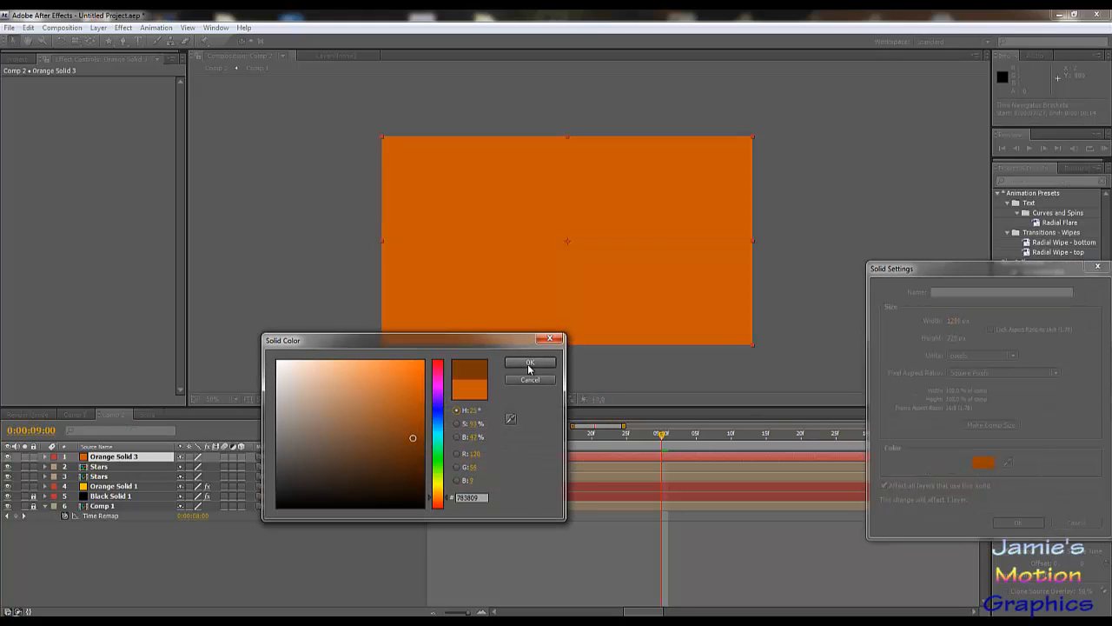
click(530, 362)
click(1017, 522)
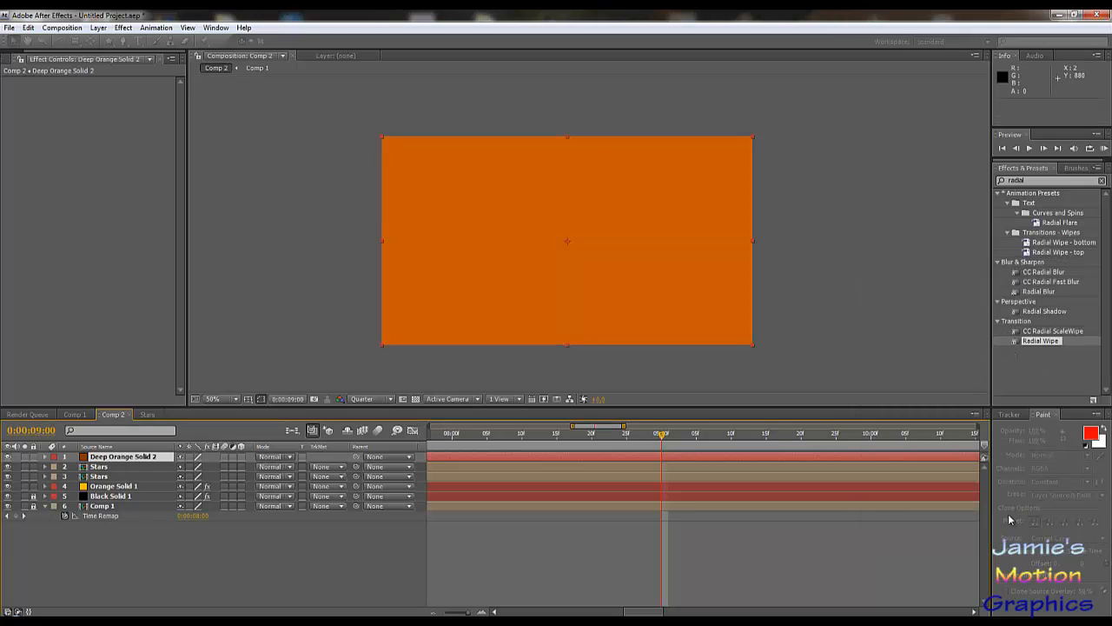
- Draw a thin rectangular mask about 134 × 16 px on the dark orange solid, up and right of the circle's centre
click(98, 28)
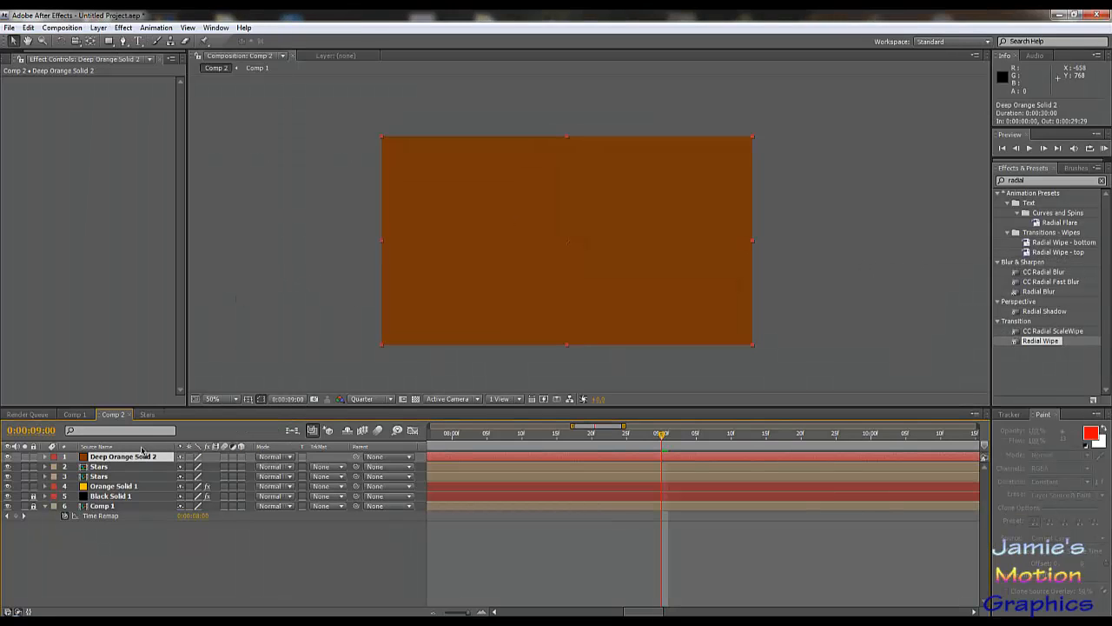
click(124, 28)
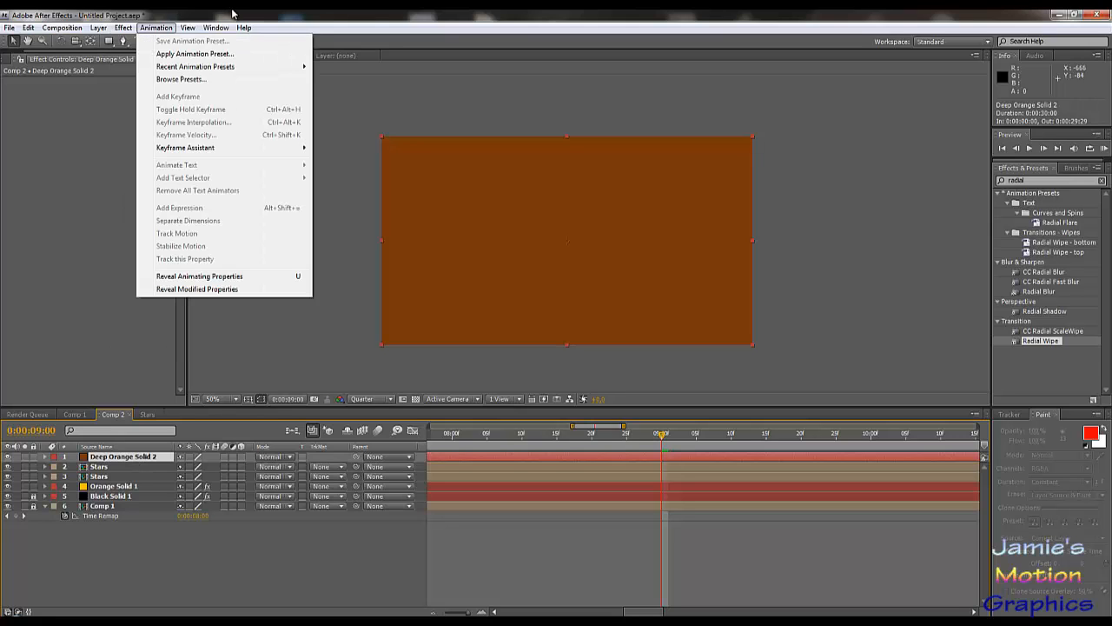
click(155, 27)
click(107, 42)
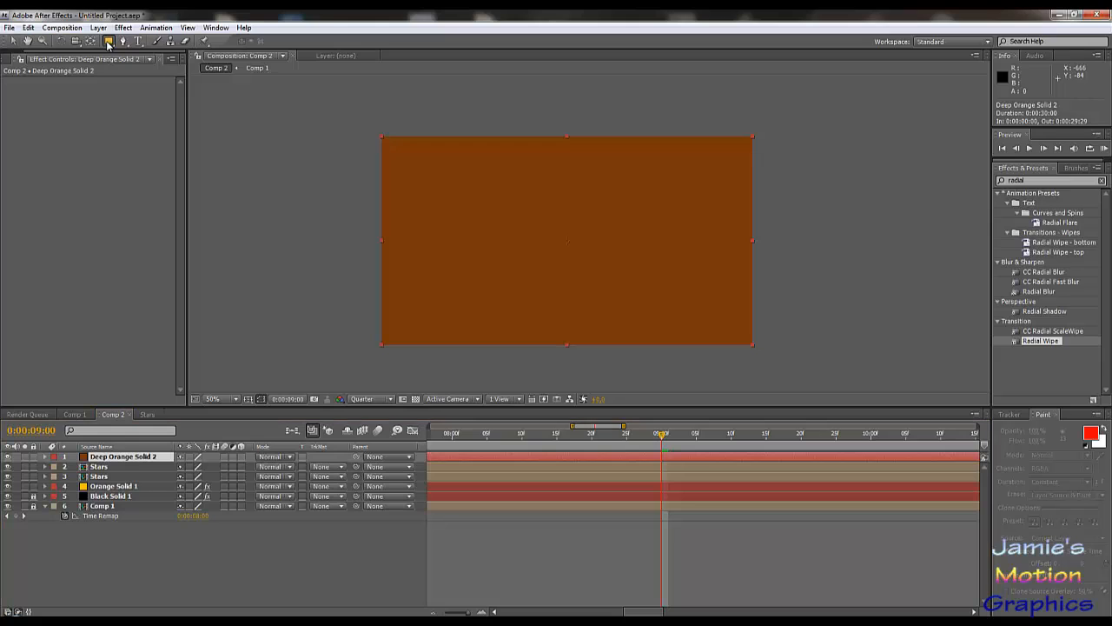
drag(596, 219, 635, 224)
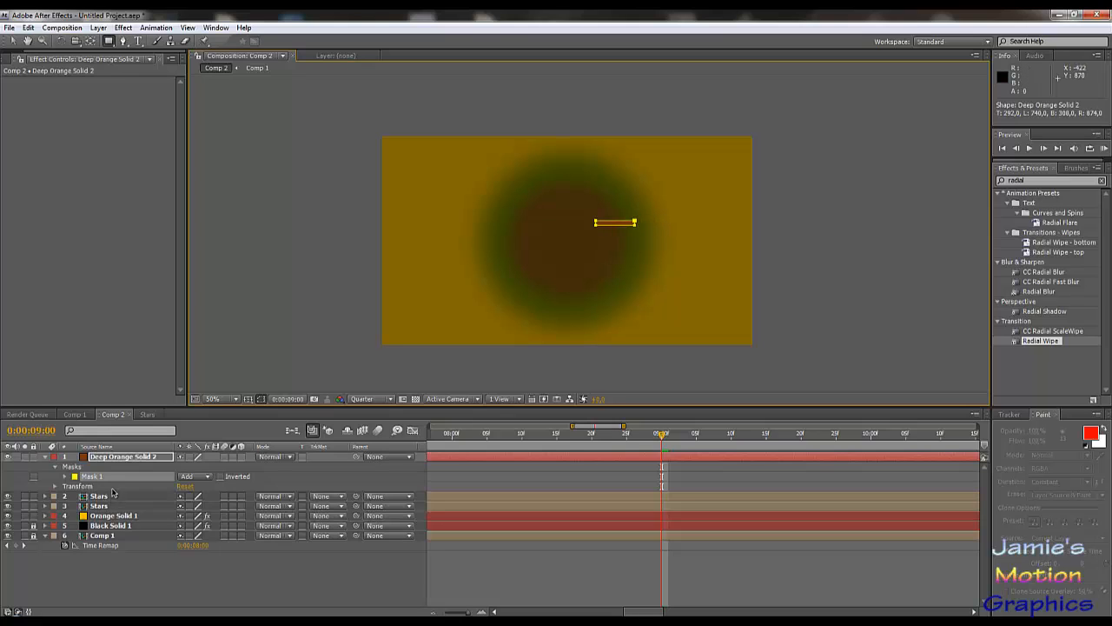
- Set Mask 1's bounding box to top 290, left 700, right 840 and bottom 310 px
click(65, 476)
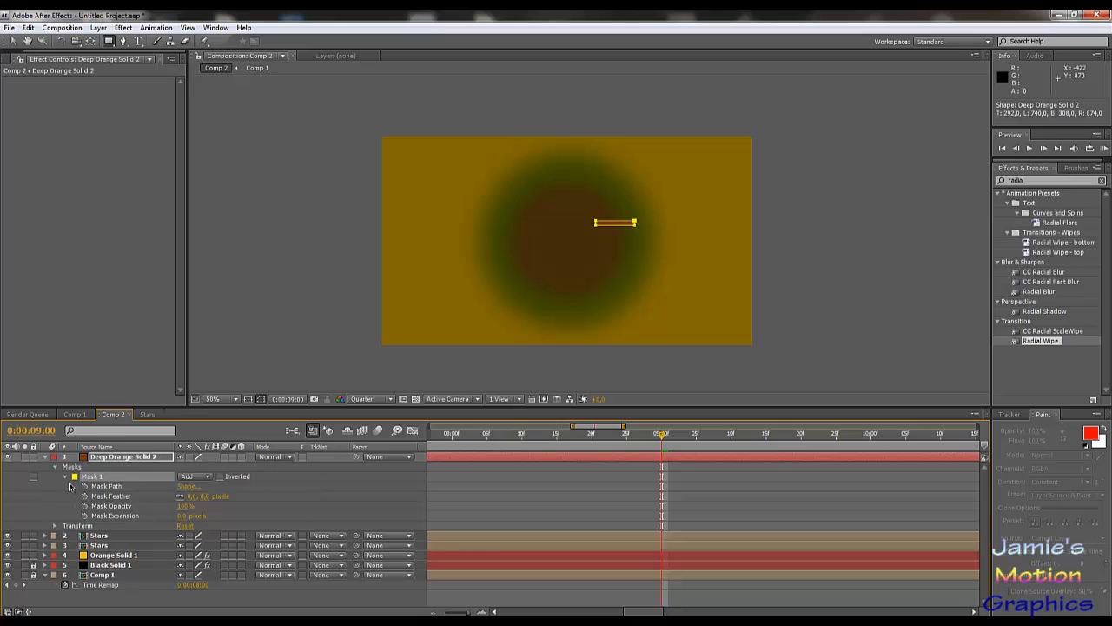
click(184, 486)
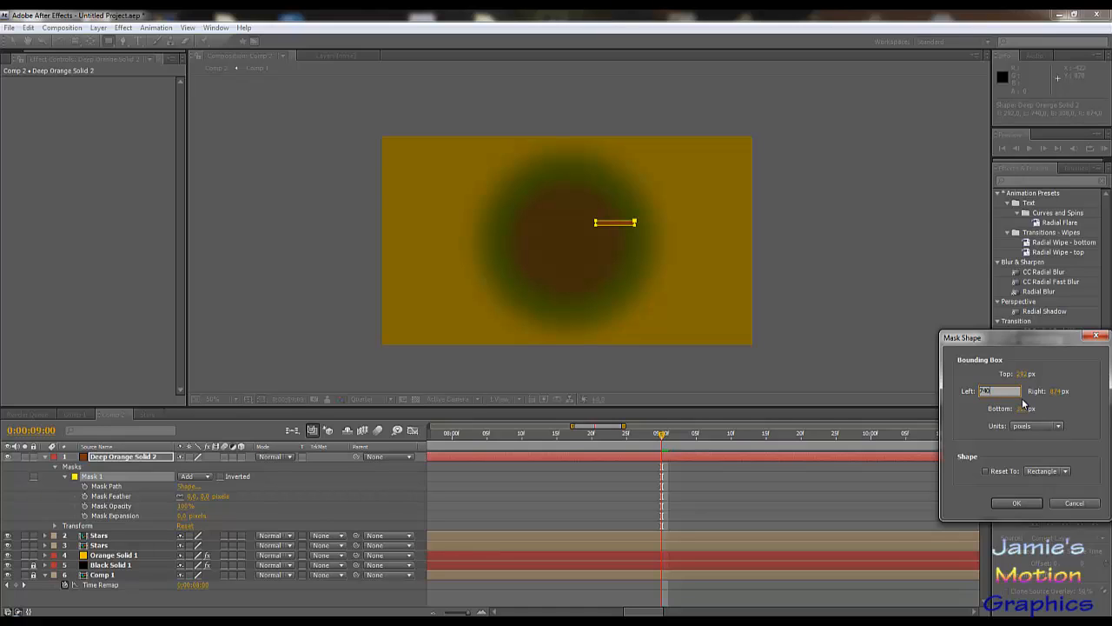
key(Tab)
key(Tab)
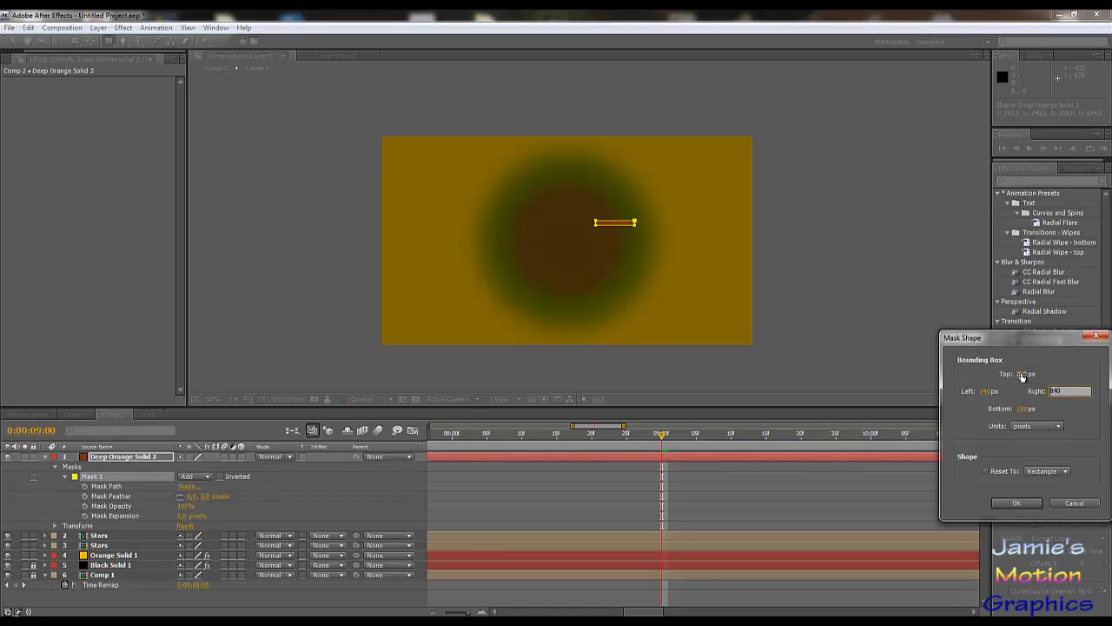
click(1024, 374)
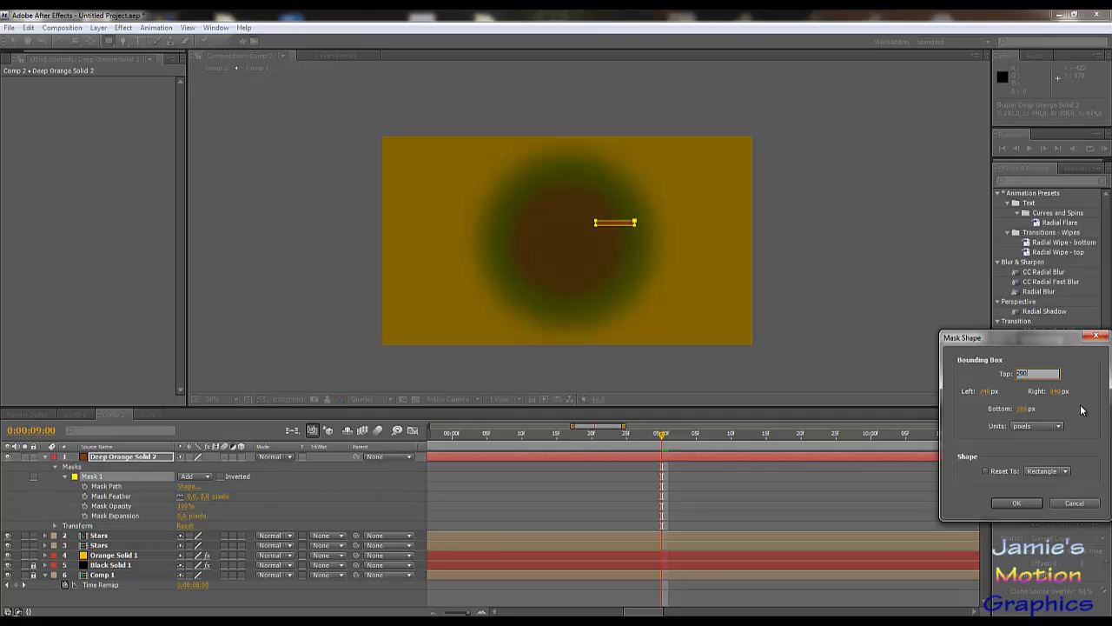
key(Tab)
key(Tab)
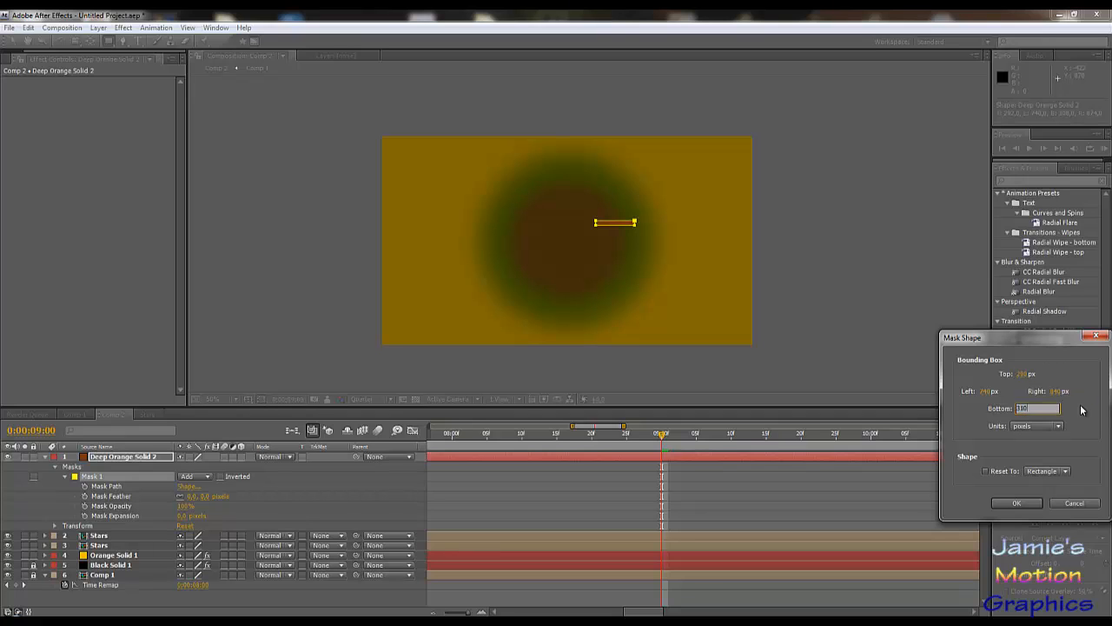
key(Return)
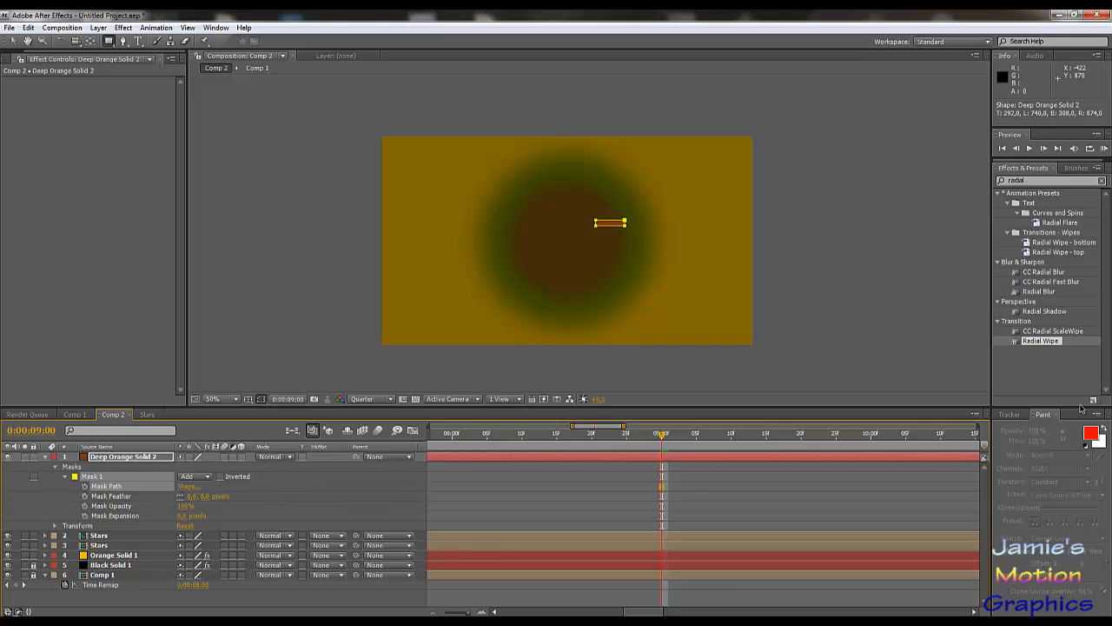
click(186, 486)
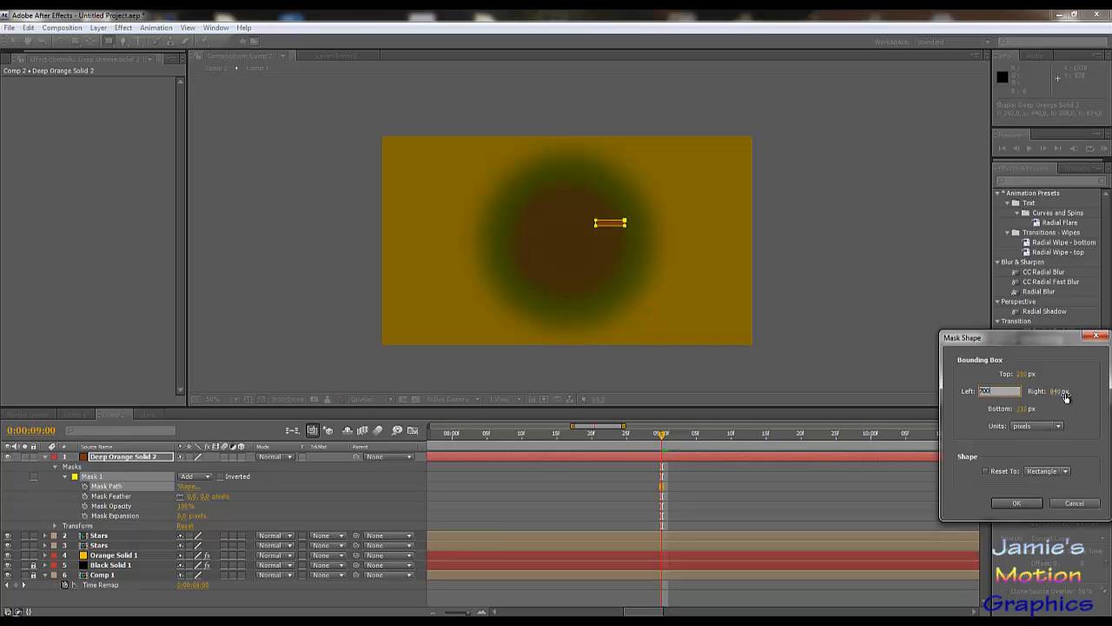
key(Return)
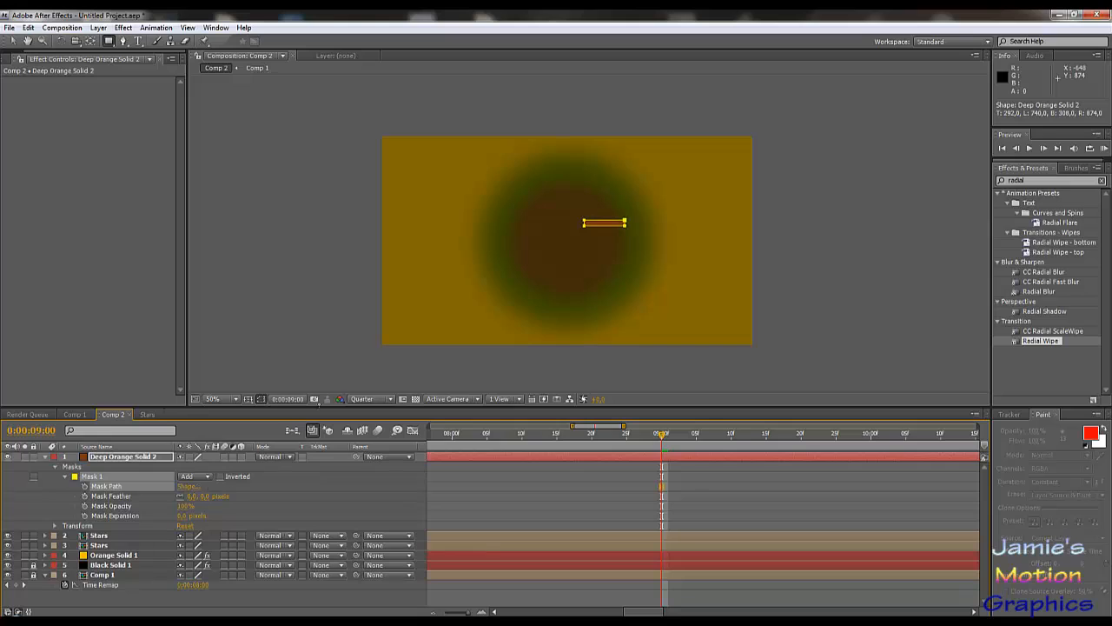
- Move Mask 1 down and left to just beside the circle's centre and keyframe its Mask Path at 0:00:09:00
click(12, 41)
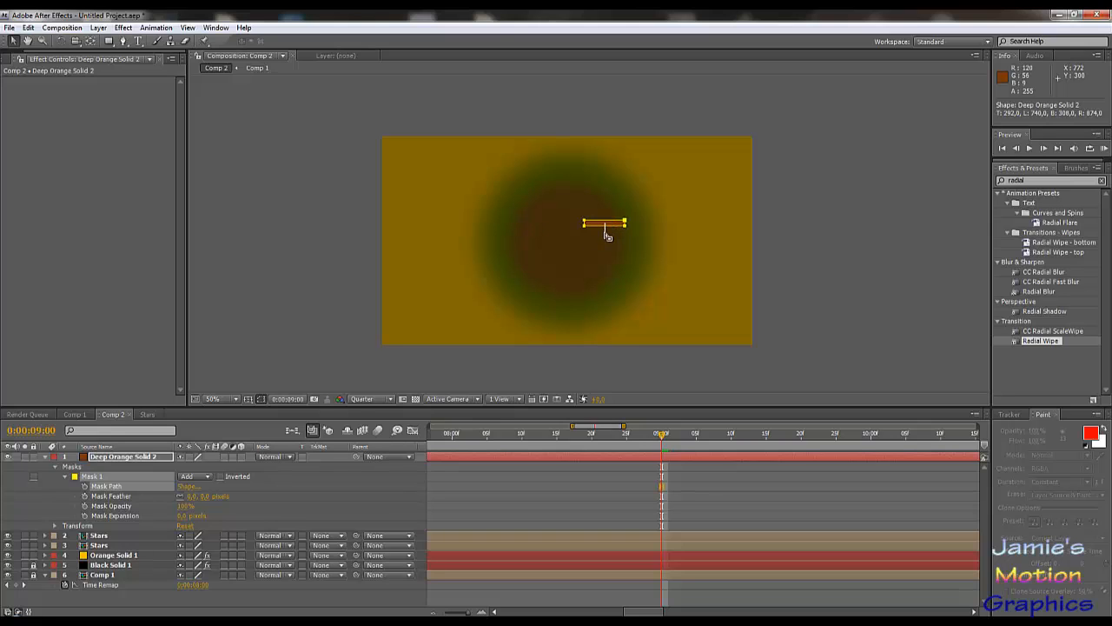
click(569, 224)
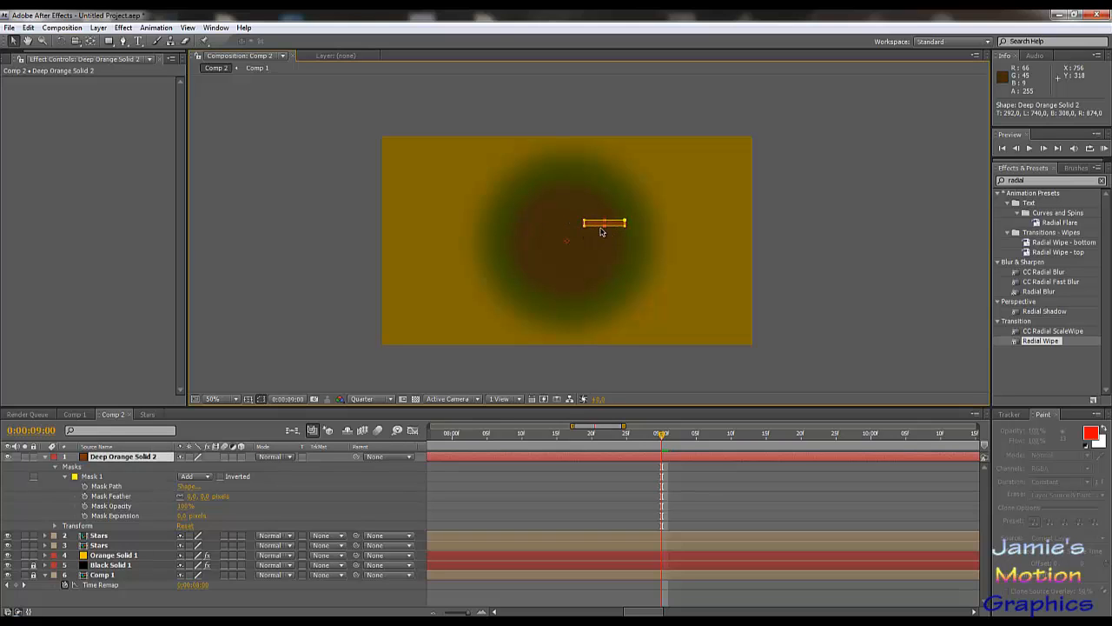
click(96, 477)
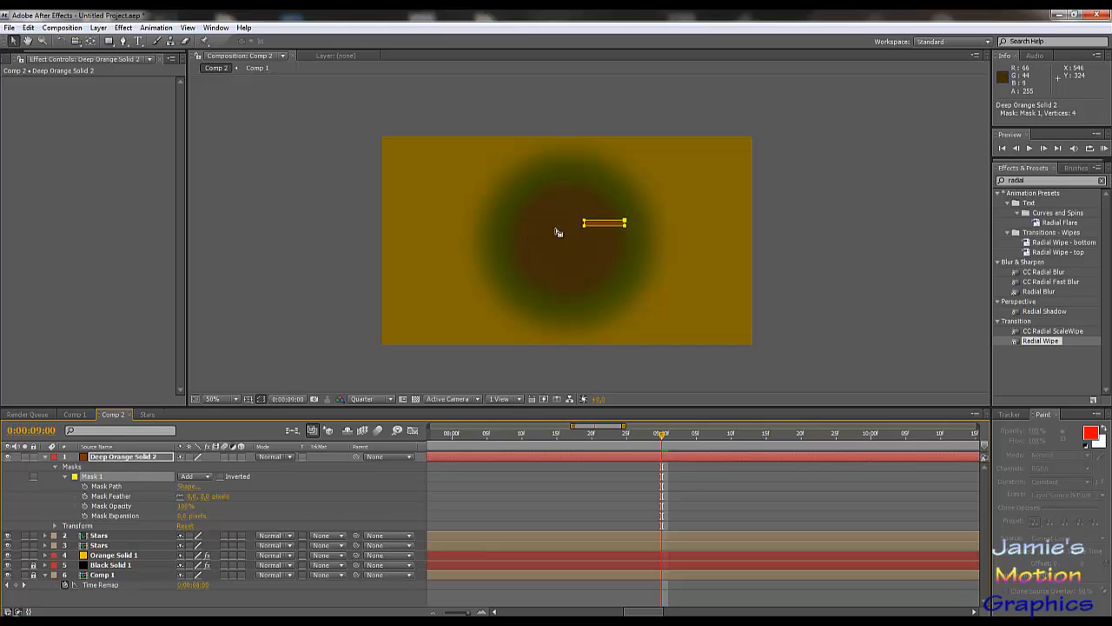
drag(622, 228, 619, 238)
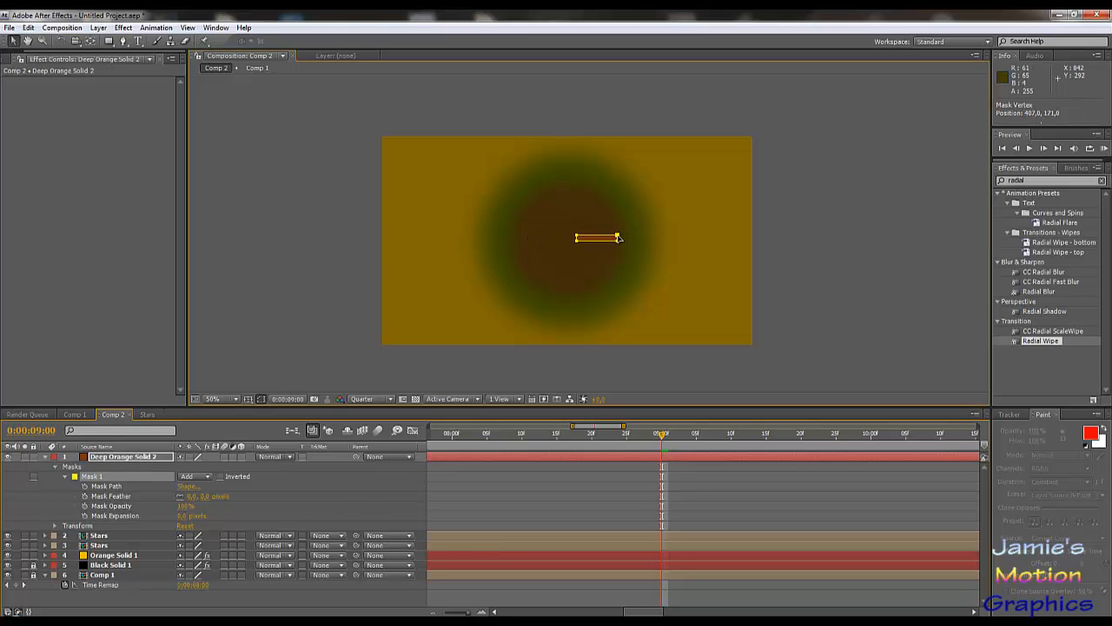
click(84, 486)
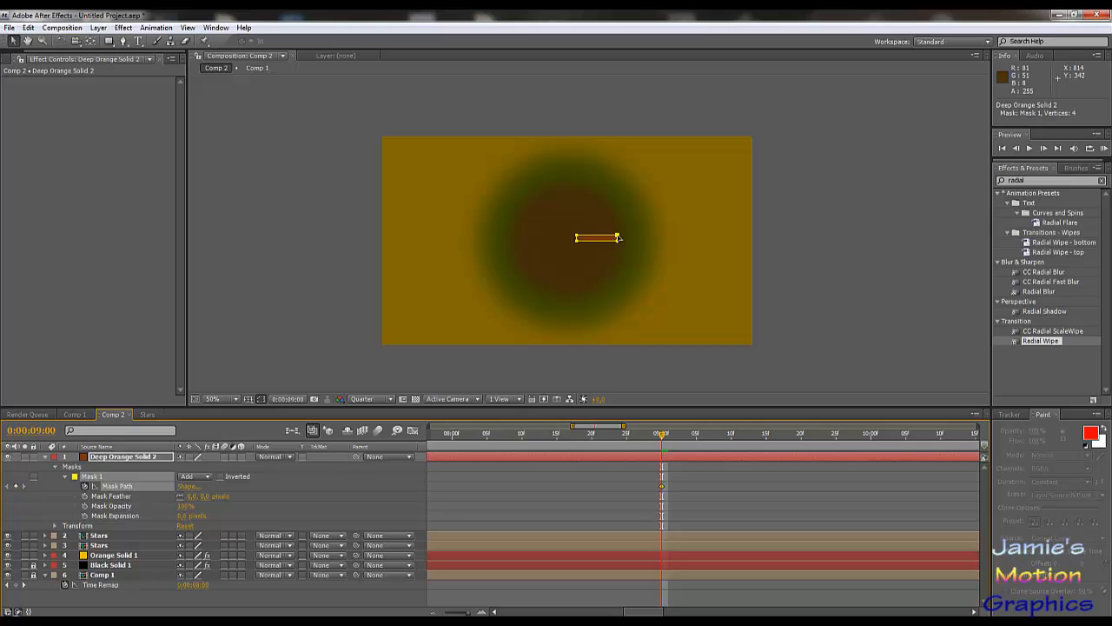
click(618, 237)
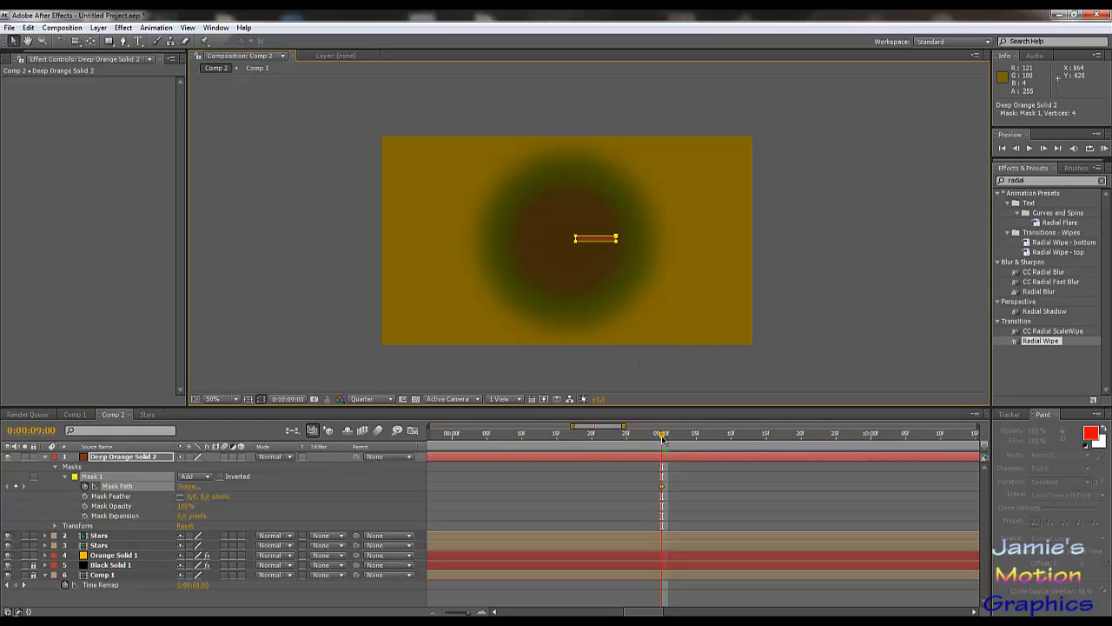
- Move Mask 1 horizontally beyond the composition's right edge at 0:00:09:15 to add a second Mask Path keyframe
drag(661, 437, 766, 442)
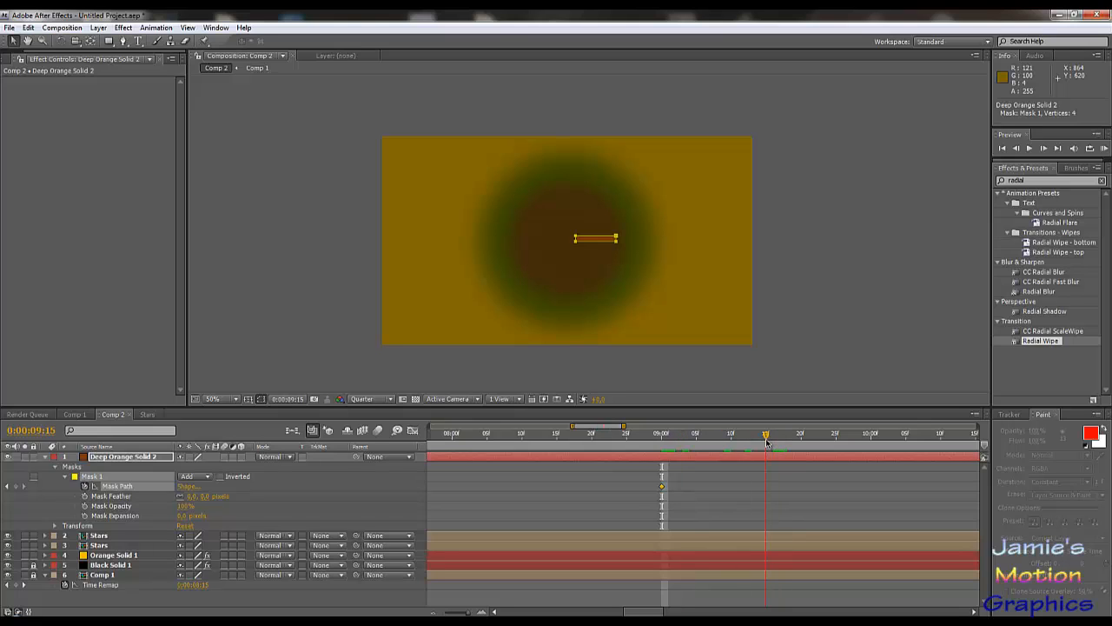
drag(619, 238, 812, 239)
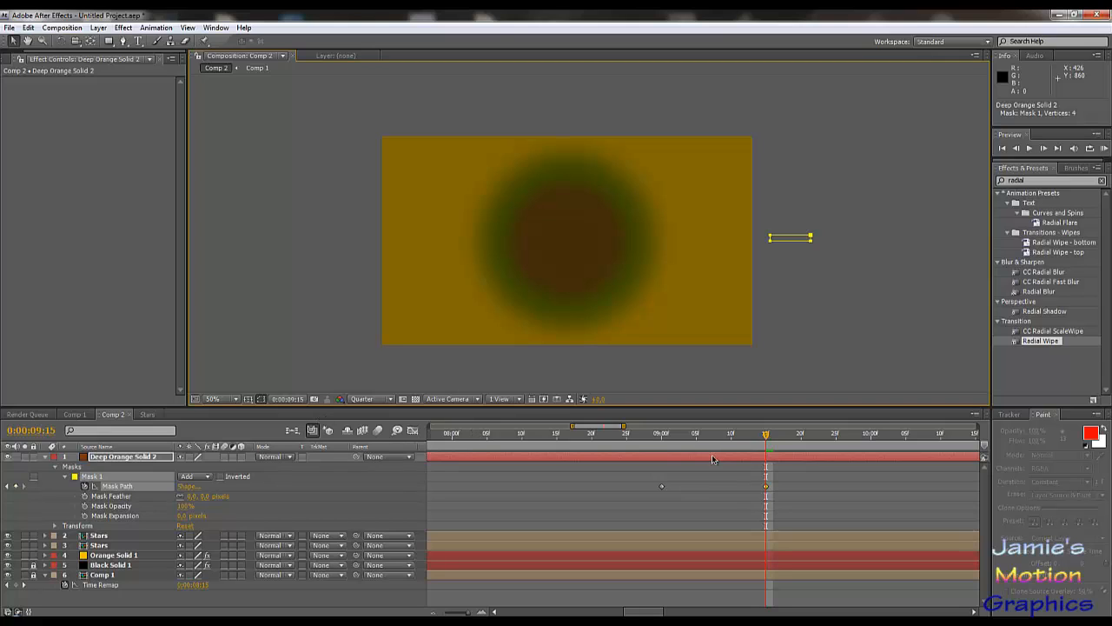
drag(692, 433, 661, 433)
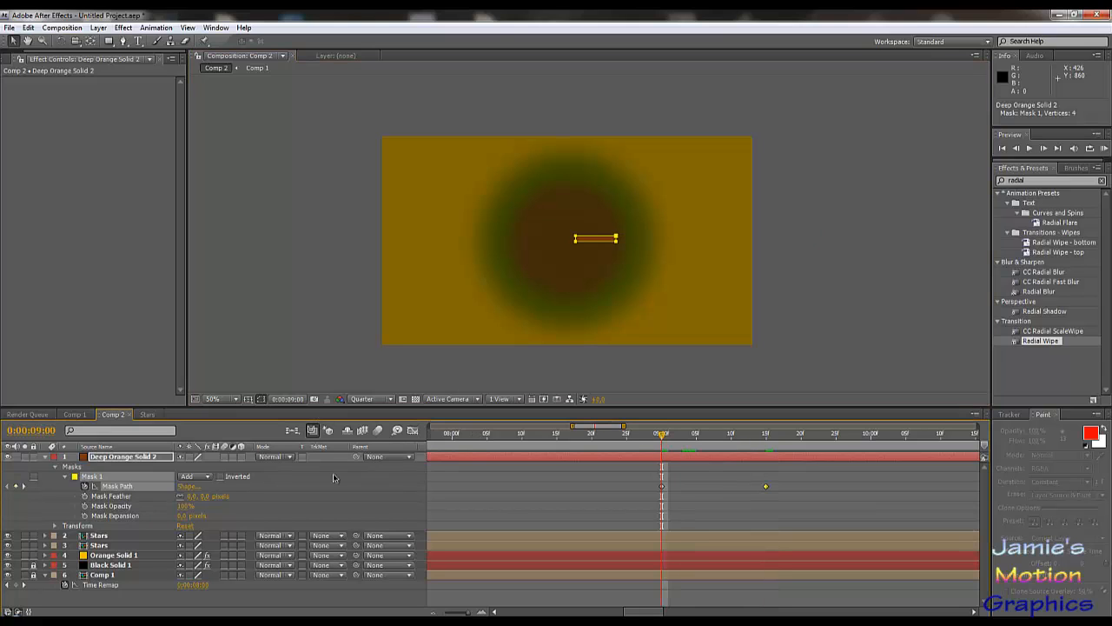
- Try rotating a duplicate of the masked orange solid to -86° and delete that duplicate
click(149, 458)
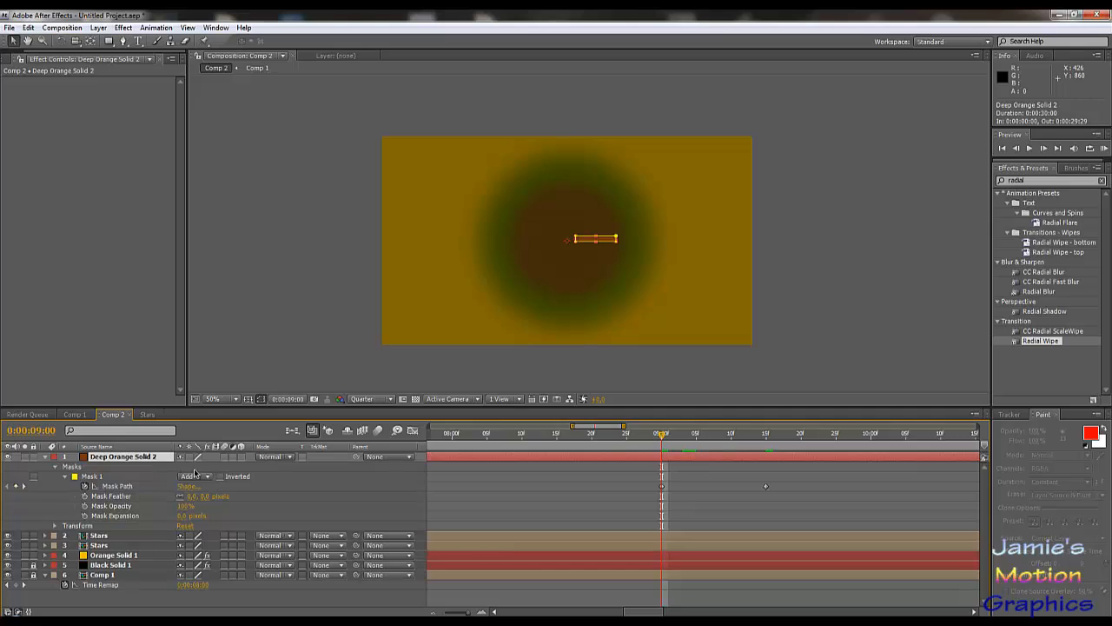
key(ctrl+d)
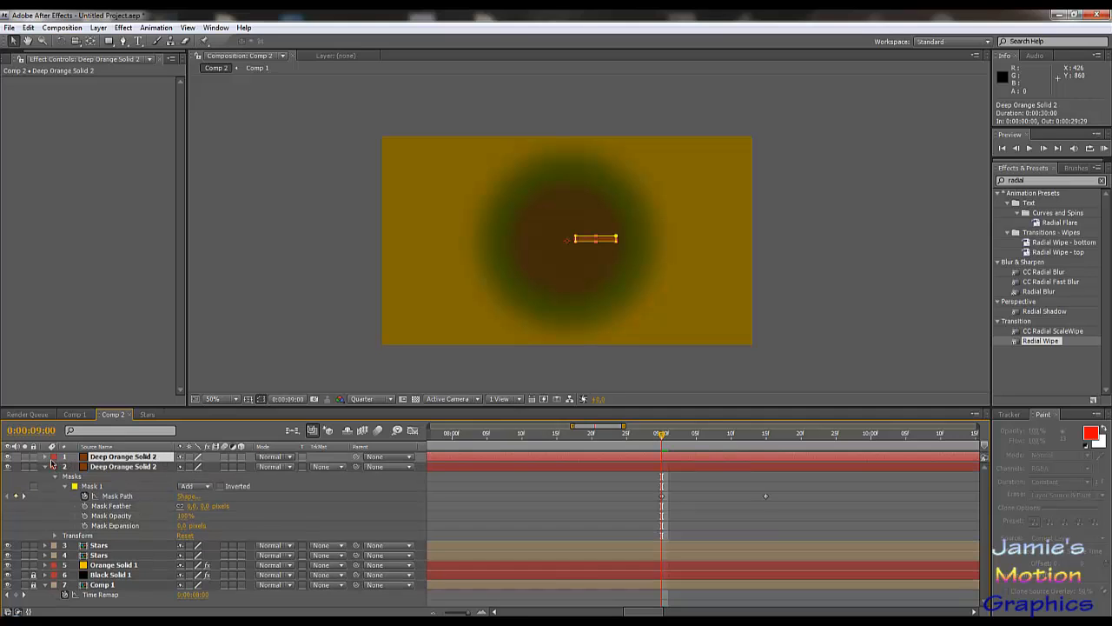
key(r)
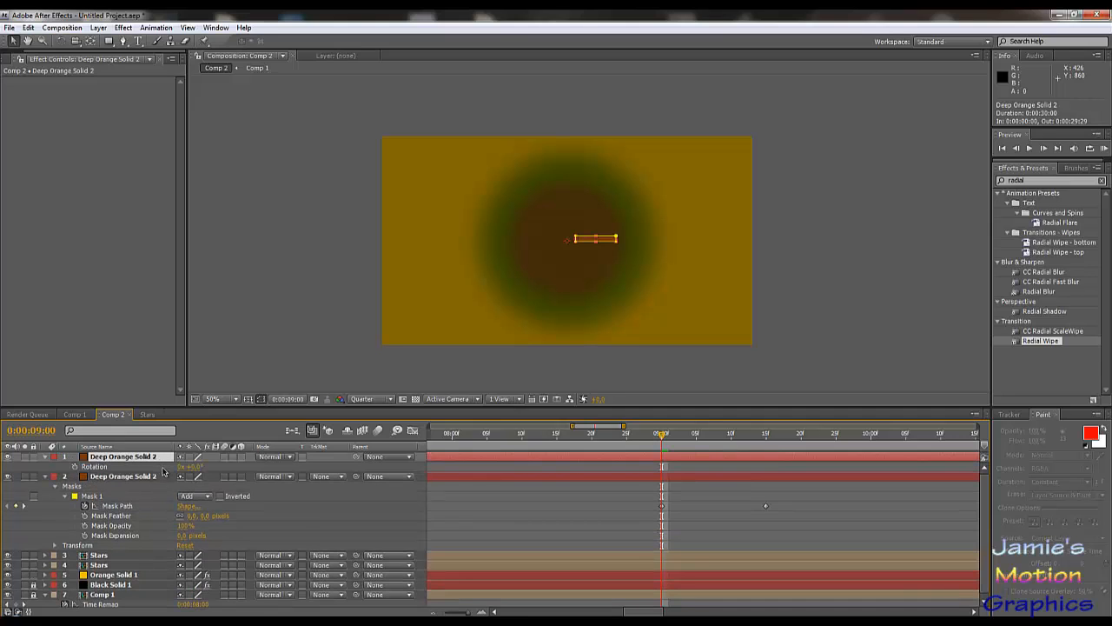
drag(197, 467, 148, 473)
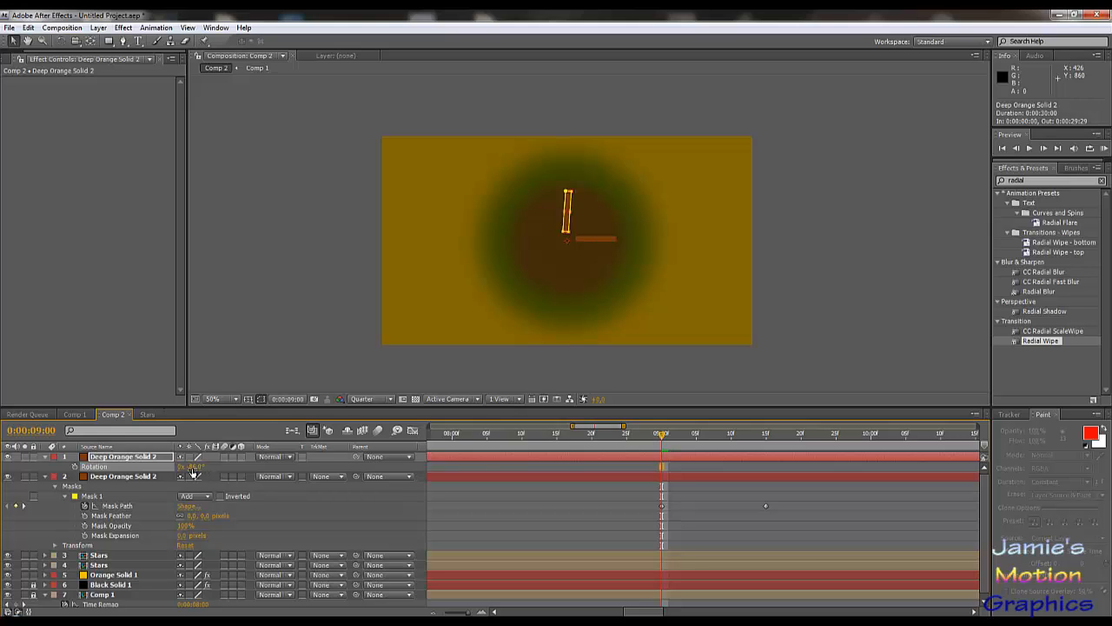
click(139, 458)
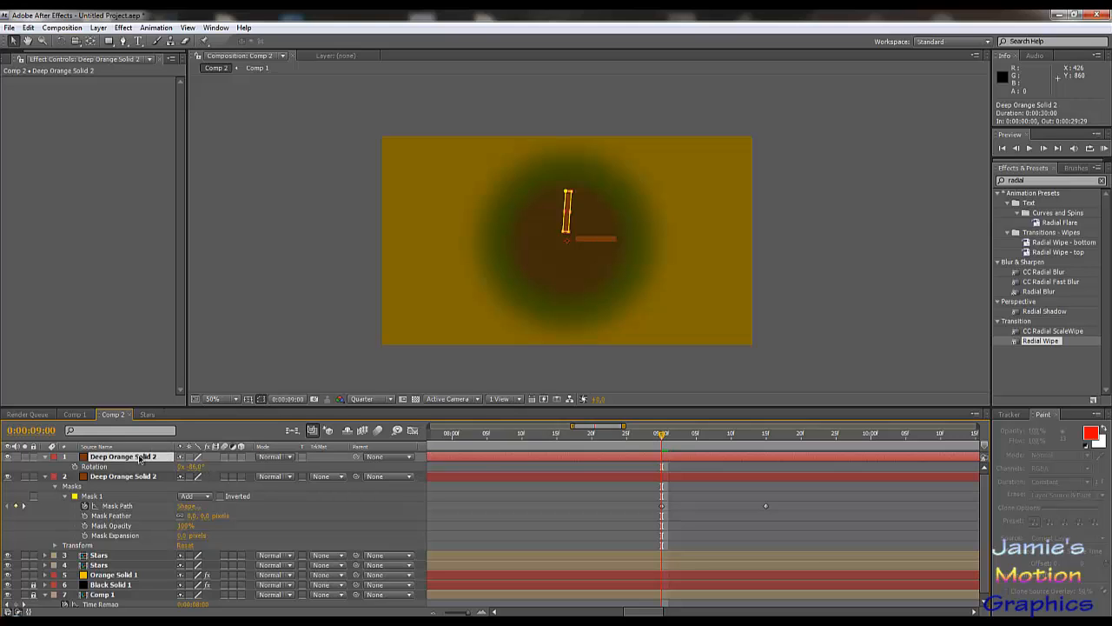
key(Delete)
- Pre-compose the masked orange solid as Projectile, leaving all attributes in Comp 2, and check the new composition's contents
right_click(122, 469)
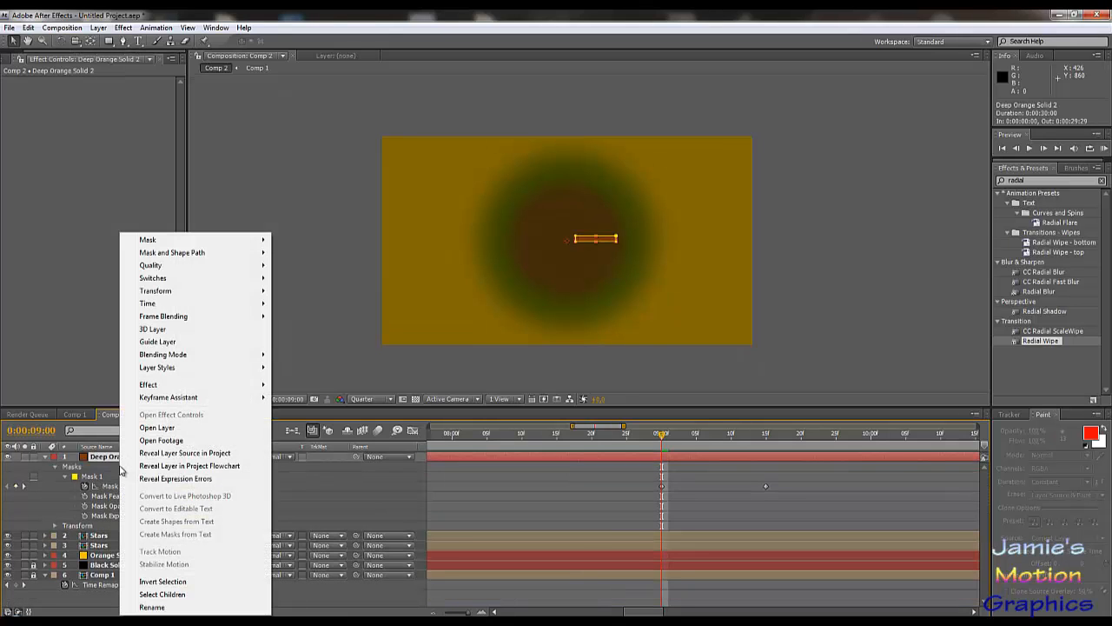
click(80, 31)
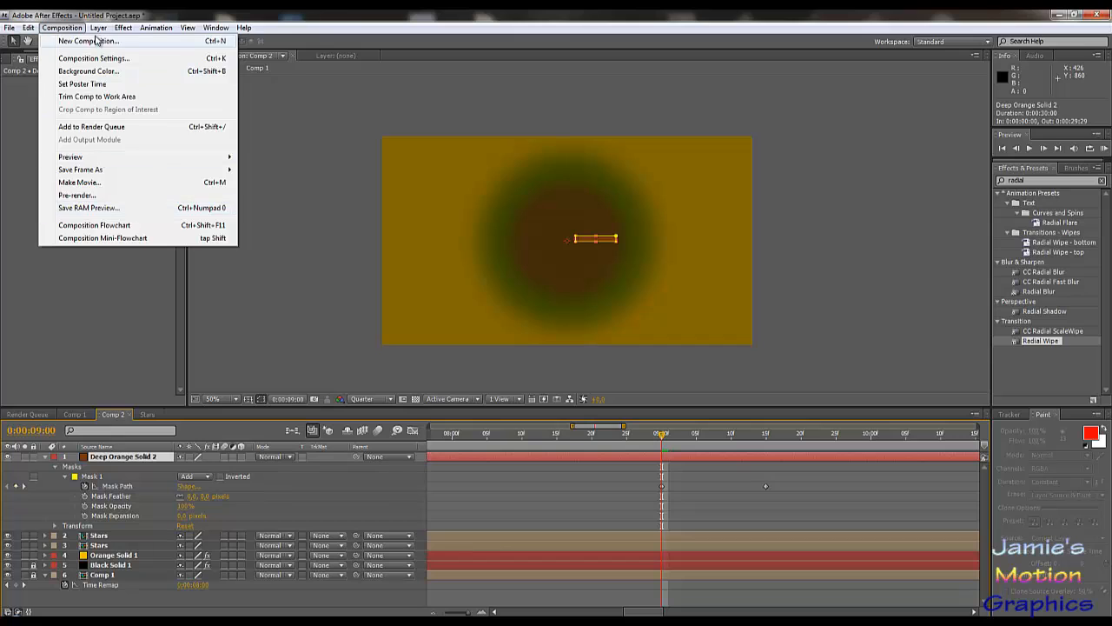
mouse_move(98, 27)
click(136, 446)
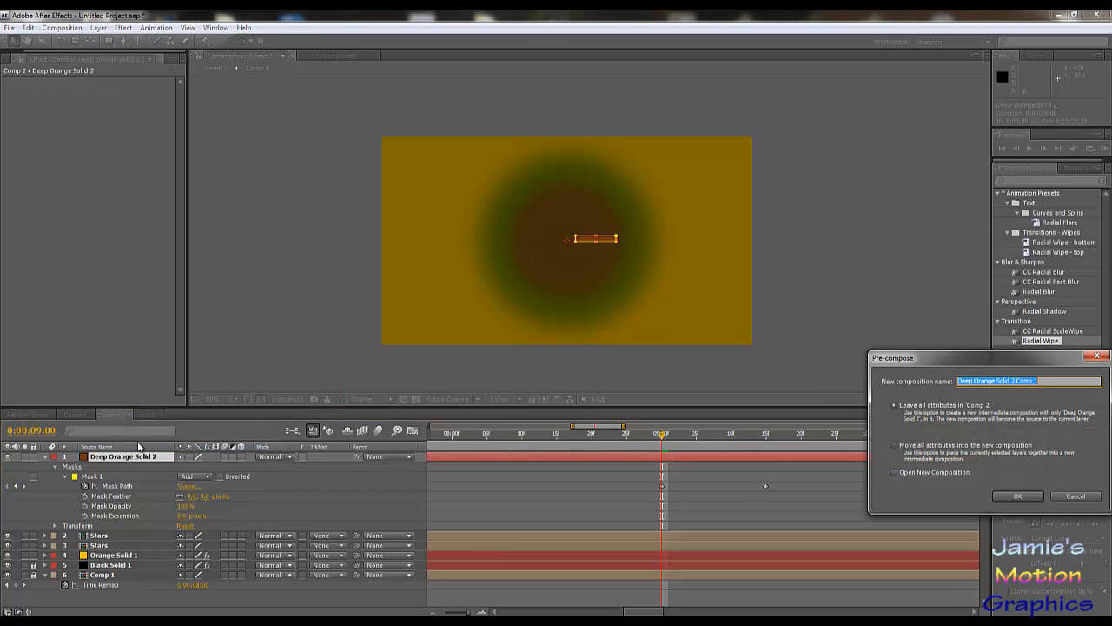
text(Projectile)
key(Return)
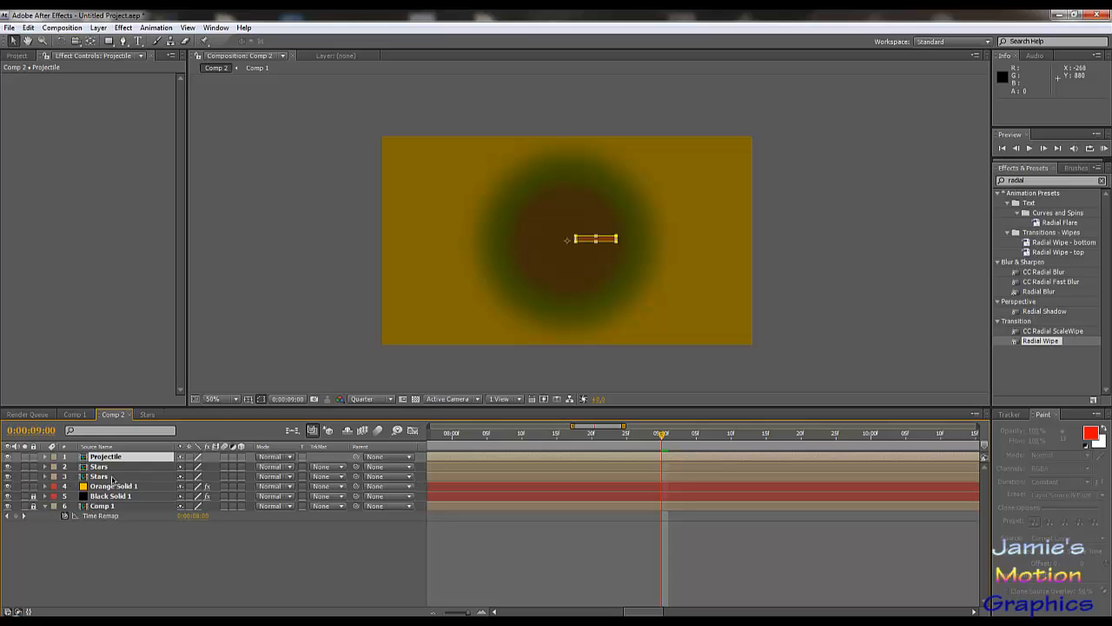
double_click(135, 458)
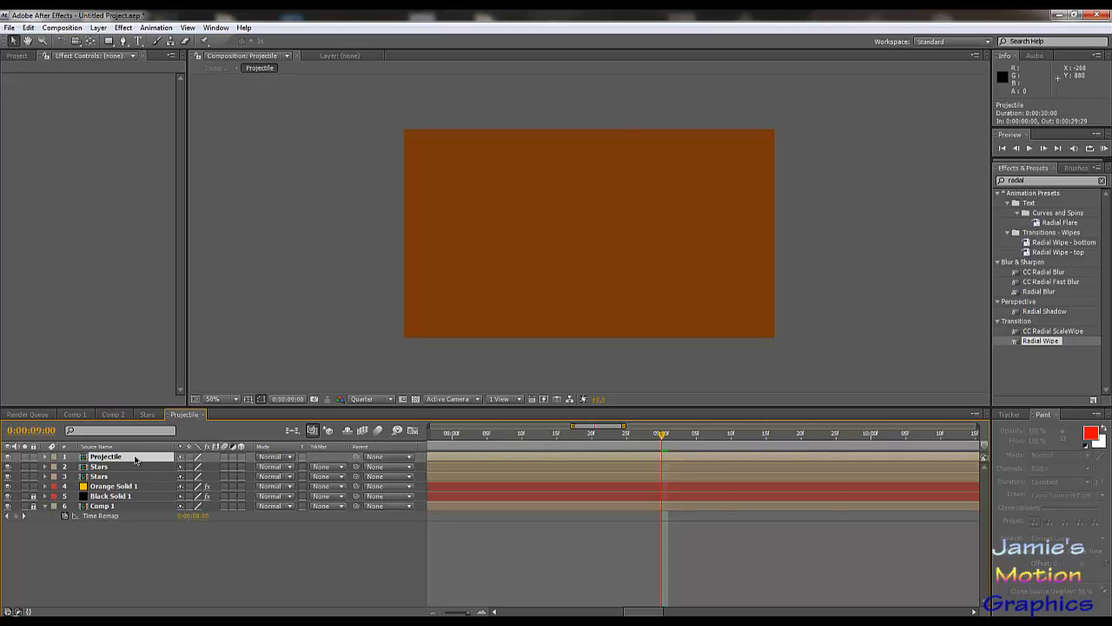
click(112, 415)
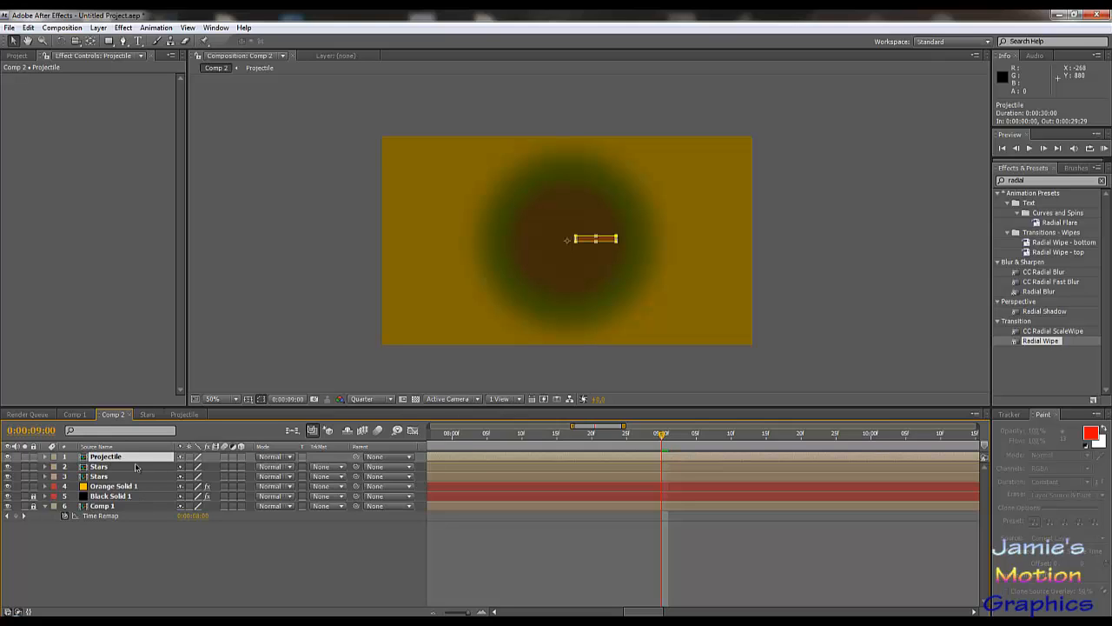
- Duplicate the Projectile layer in Comp 2 until there are 30 Projectile layers
key(ctrl+d)
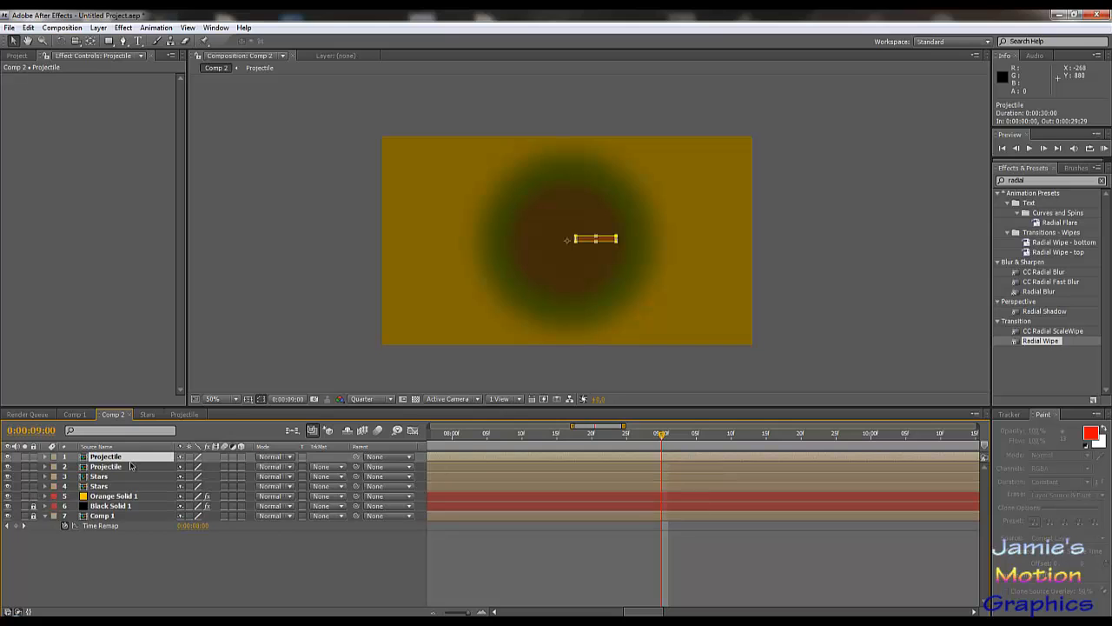
key(ctrl+d)
key(ctrl+d)
key(ctrl+d)
key(ctrl+d)
key(ctrl+d)
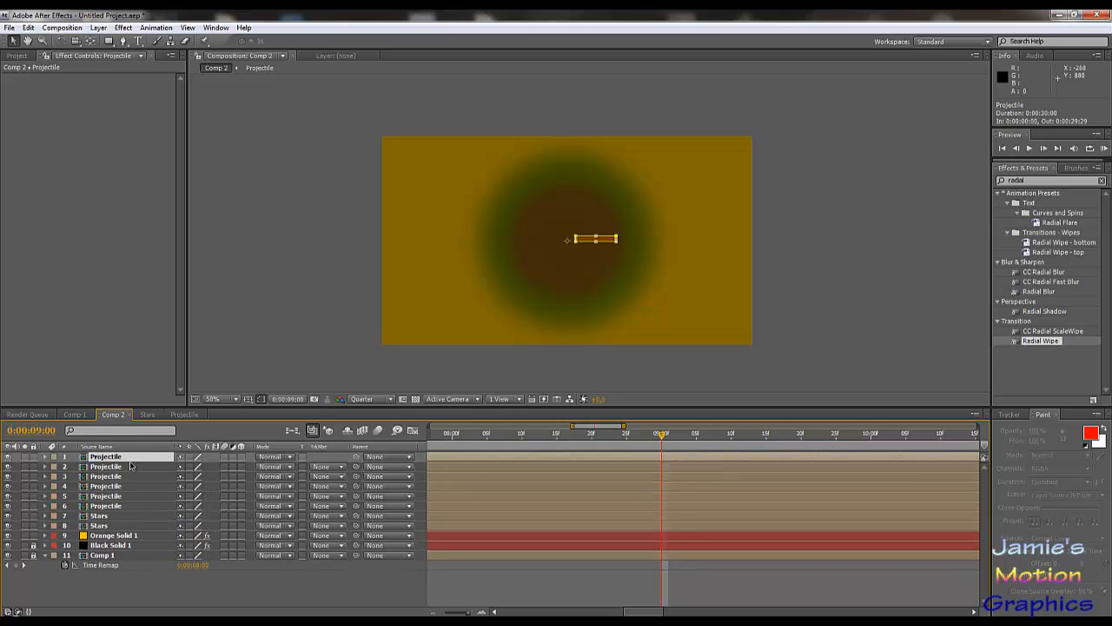
key(ctrl+d)
key(ctrl+d)
key(ctrl+d)
key(ctrl+d)
key(ctrl+d)
key(ctrl+d)
key(ctrl+d)
key(ctrl+d)
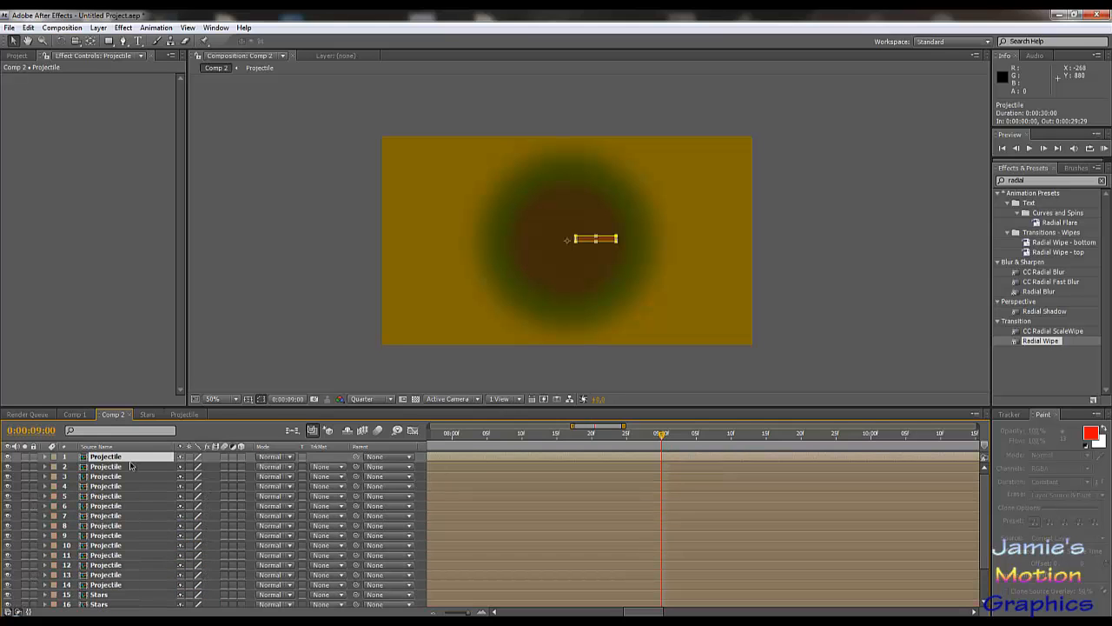
key(ctrl+d)
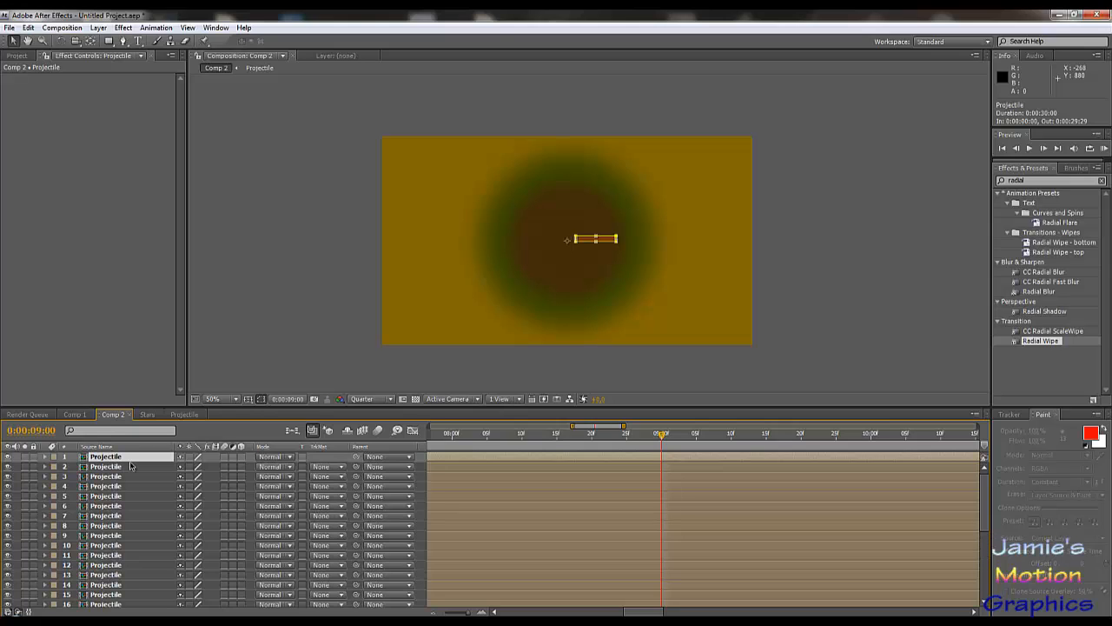
- Set the rotation of Projectile layer 29 to 12°, leaving the lowest Projectile layer unrotated
scroll(127, 471, down, 6)
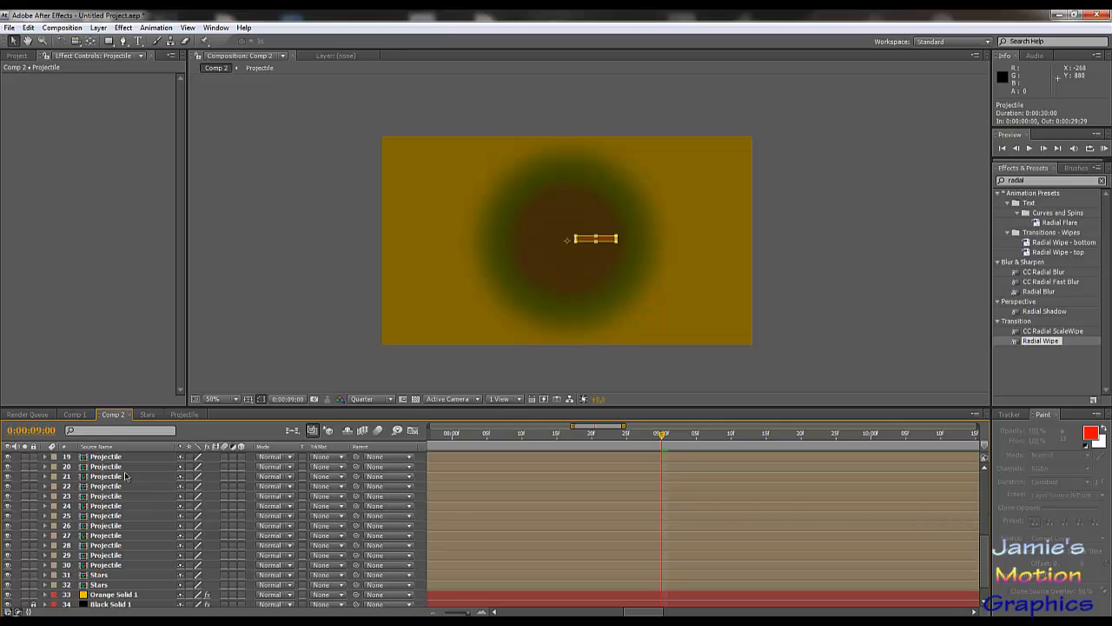
click(103, 566)
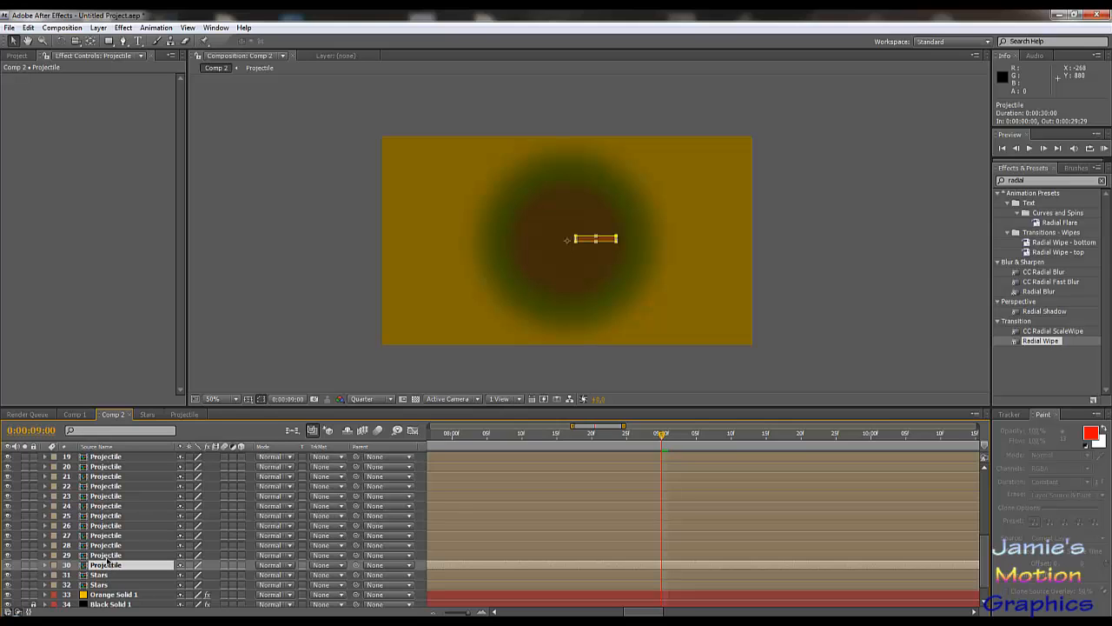
click(106, 556)
key(r)
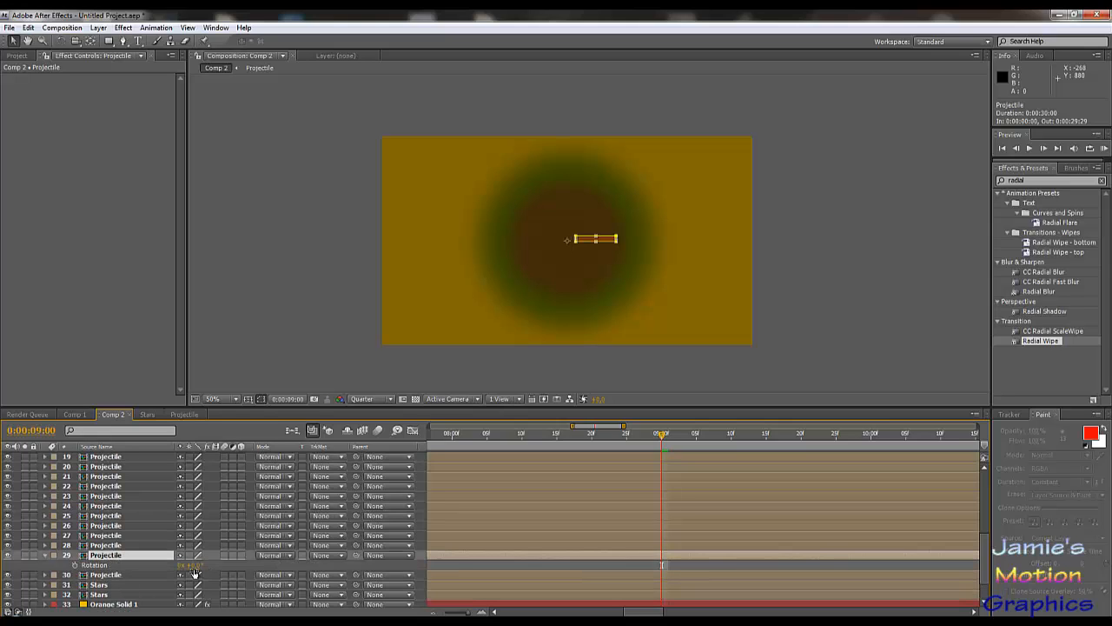
click(194, 566)
text(12)
key(Return)
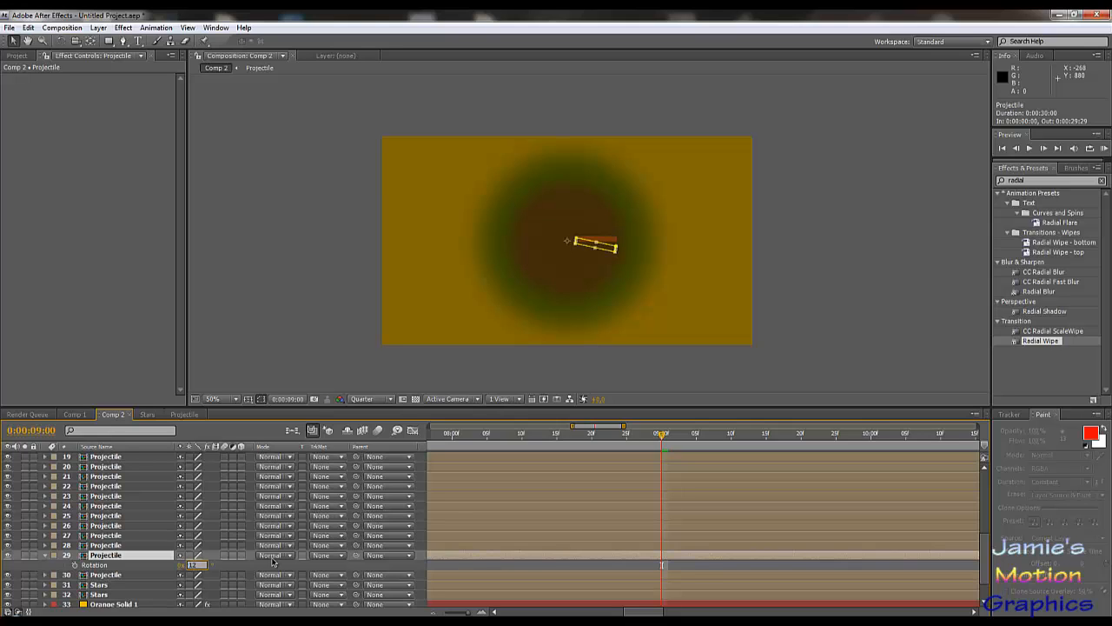
- Preview the projectiles' outward movement and set the rotation of Projectile layer 28 to 24°
click(114, 546)
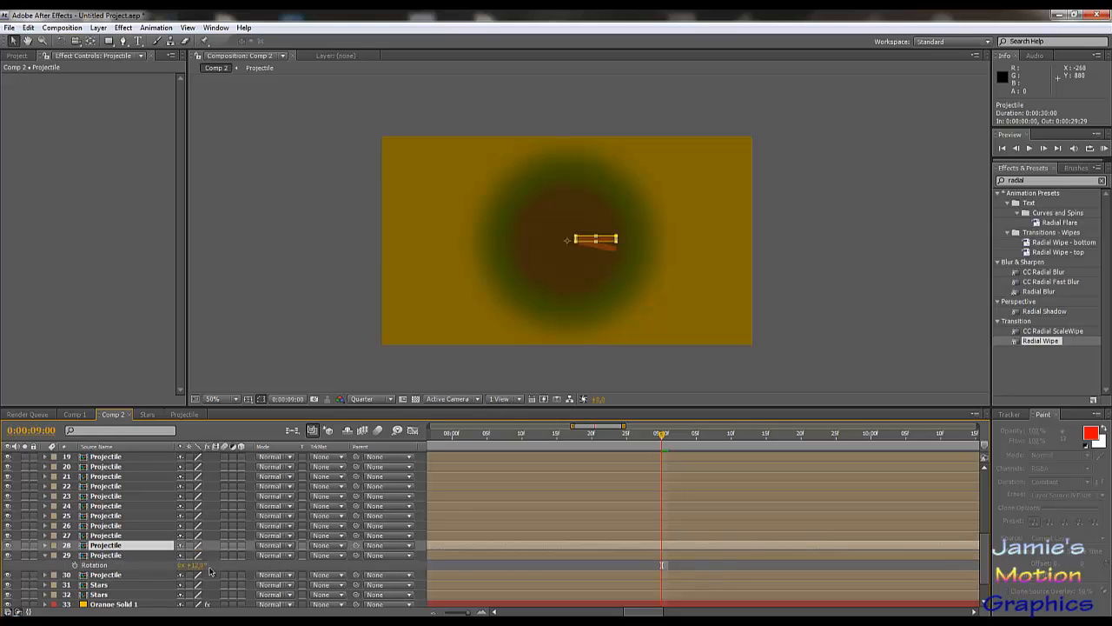
key(r)
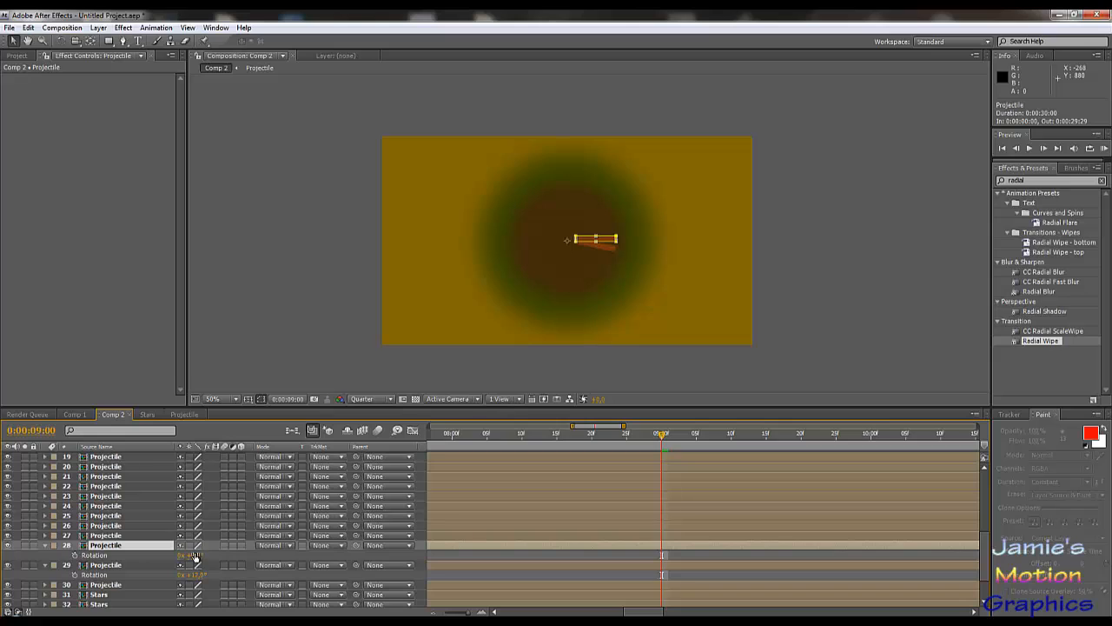
drag(489, 436, 750, 466)
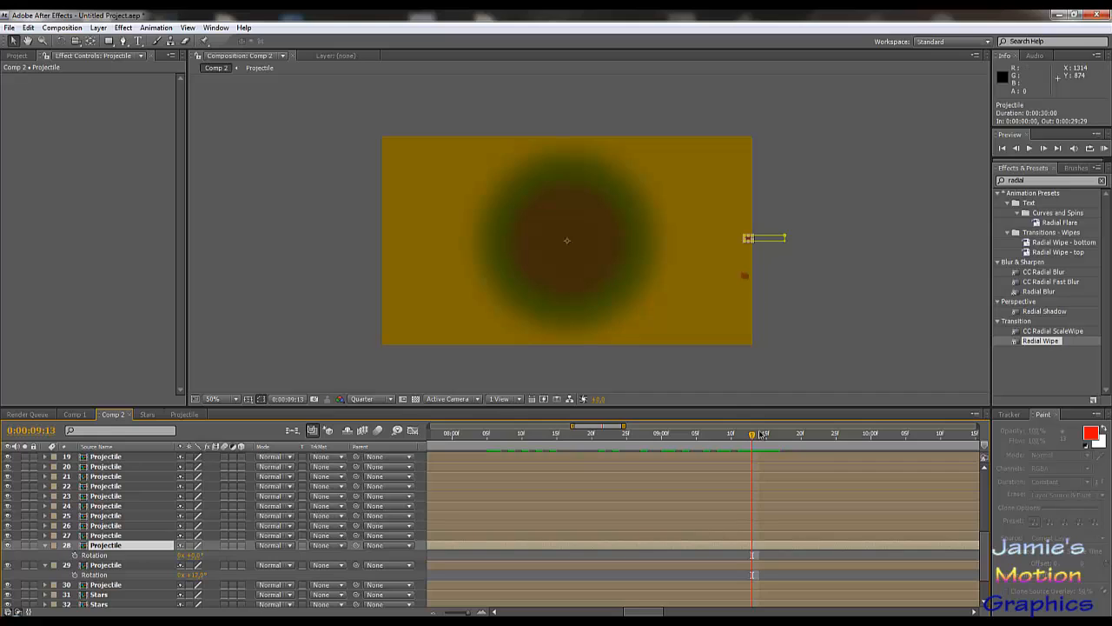
drag(754, 437, 603, 444)
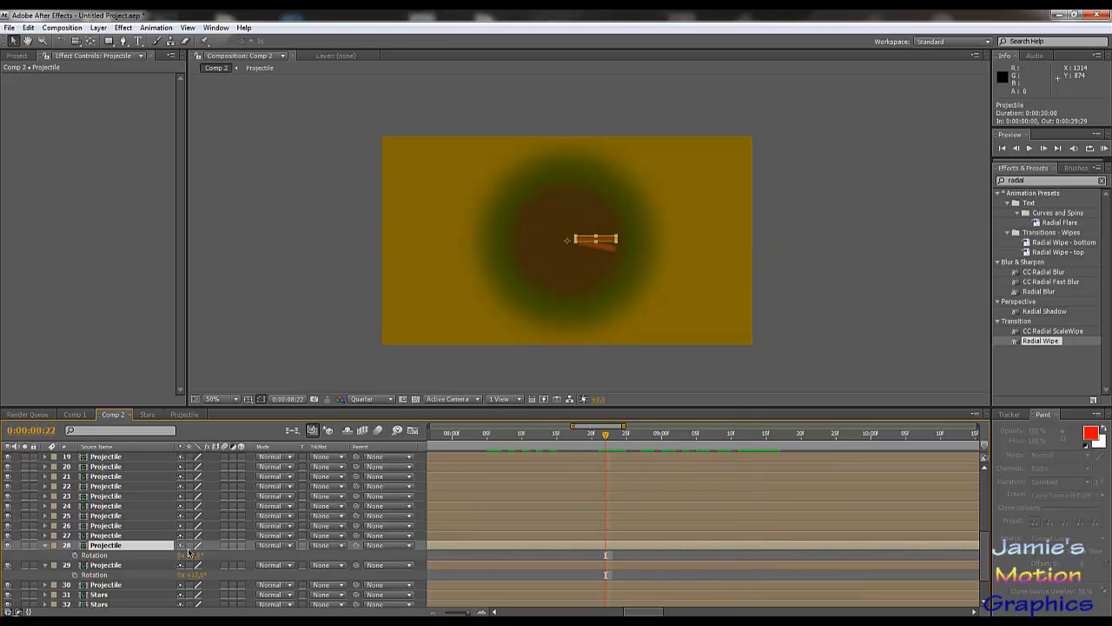
click(196, 556)
text(24)
key(Return)
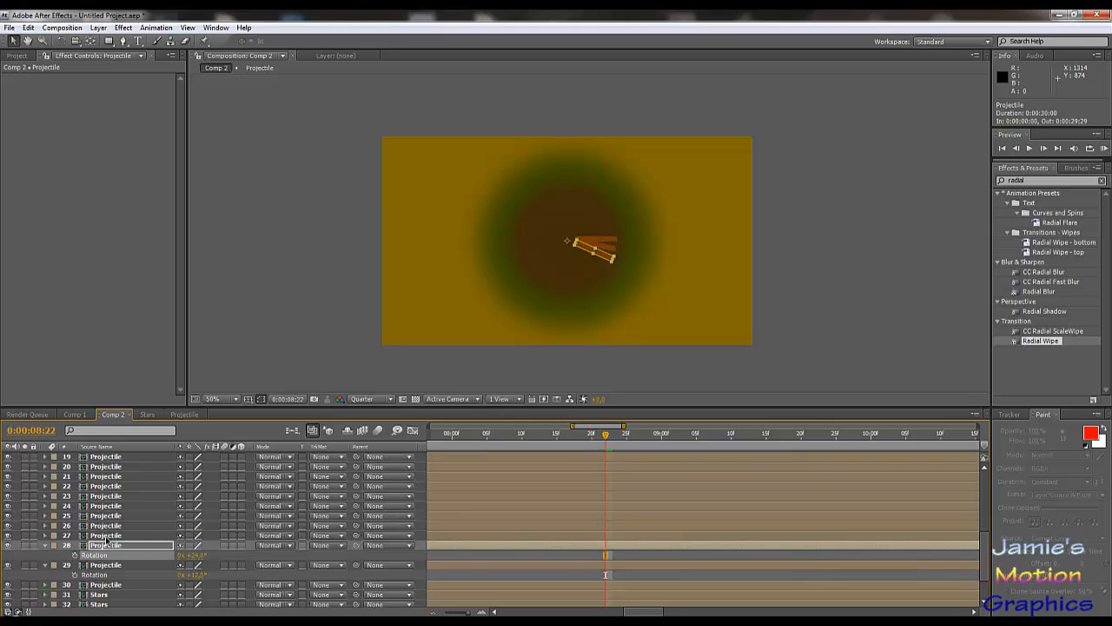
- Set the rotation of Projectile layer 27 to 36° and layer 26 to 48°
click(105, 536)
key(r)
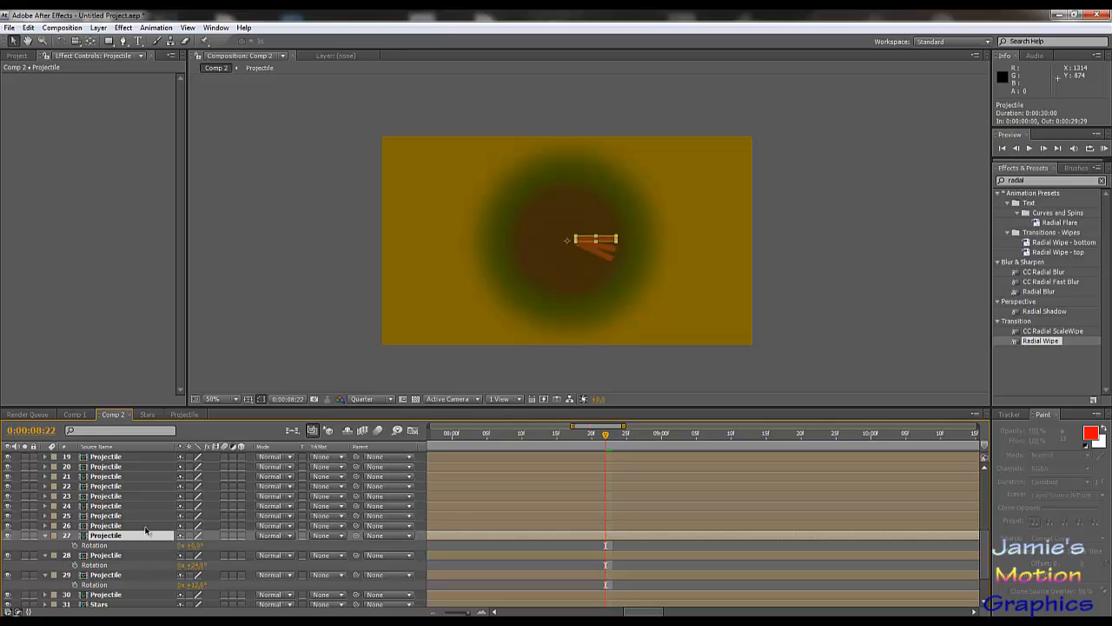
click(201, 545)
text(36)
key(Return)
click(105, 526)
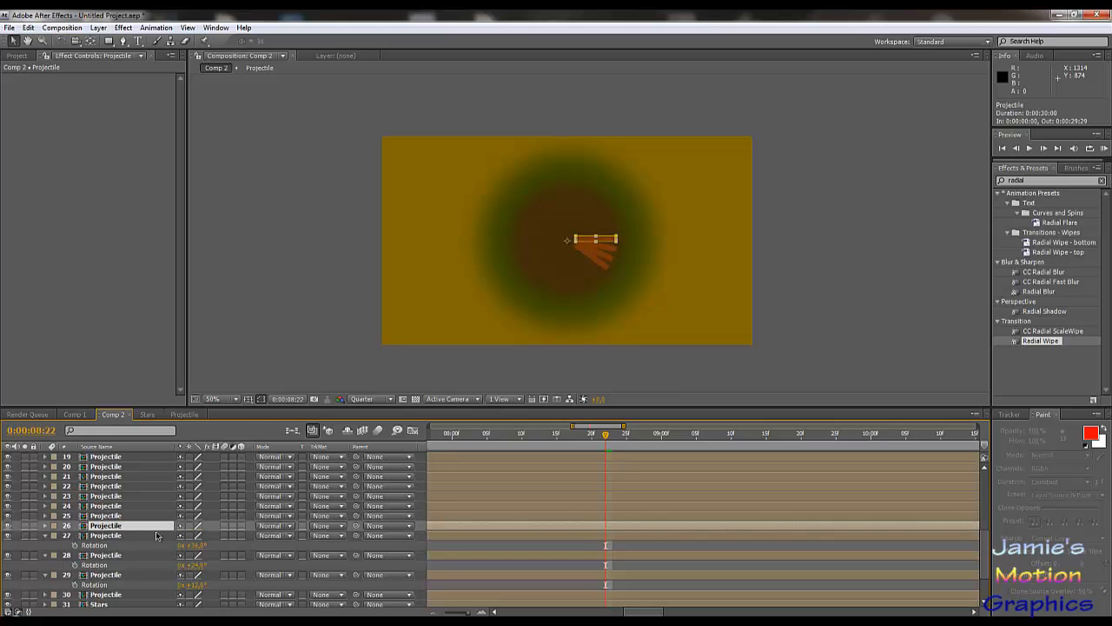
key(r)
click(196, 536)
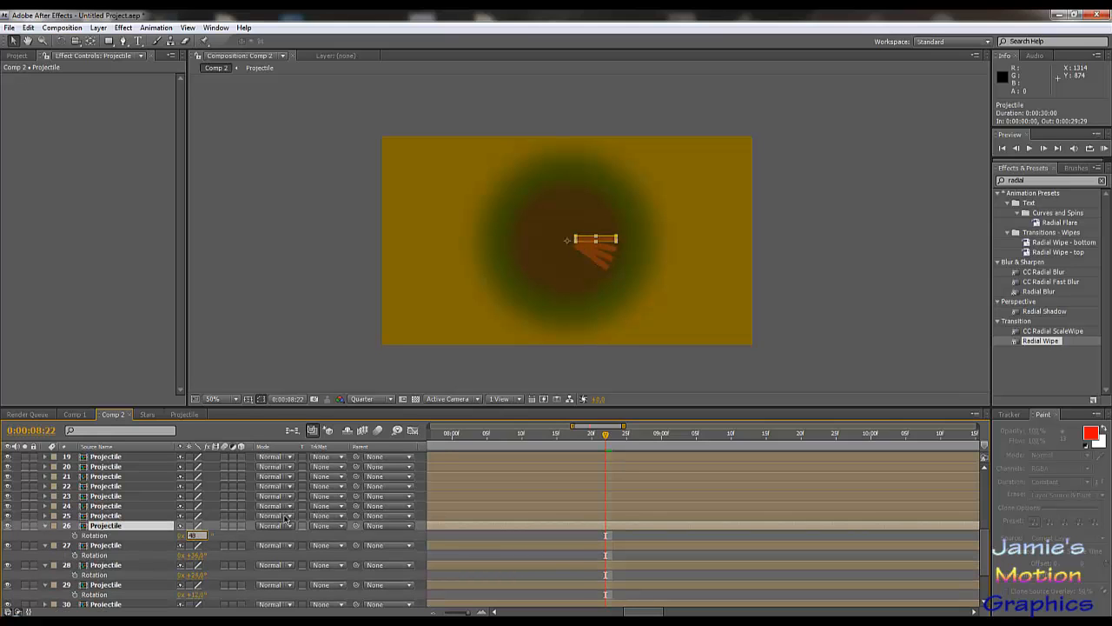
key(Return)
- Rotate Projectile layers 25 up to 21 in 12° increments, from 60° to 108°
click(105, 515)
key(r)
click(196, 525)
text(60)
key(Return)
click(106, 506)
click(196, 486)
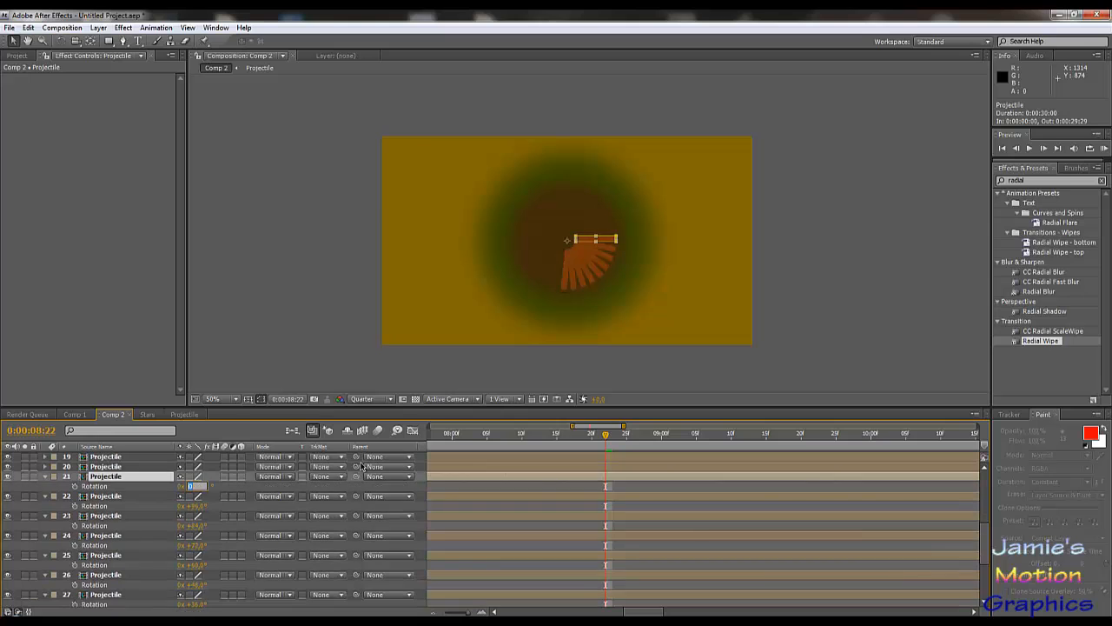
text(108)
key(Return)
- Rotate Projectile layers 20 up to 17 in 12° increments, from 120° to 156°
click(106, 466)
key(r)
click(196, 476)
text(120)
key(Return)
click(105, 457)
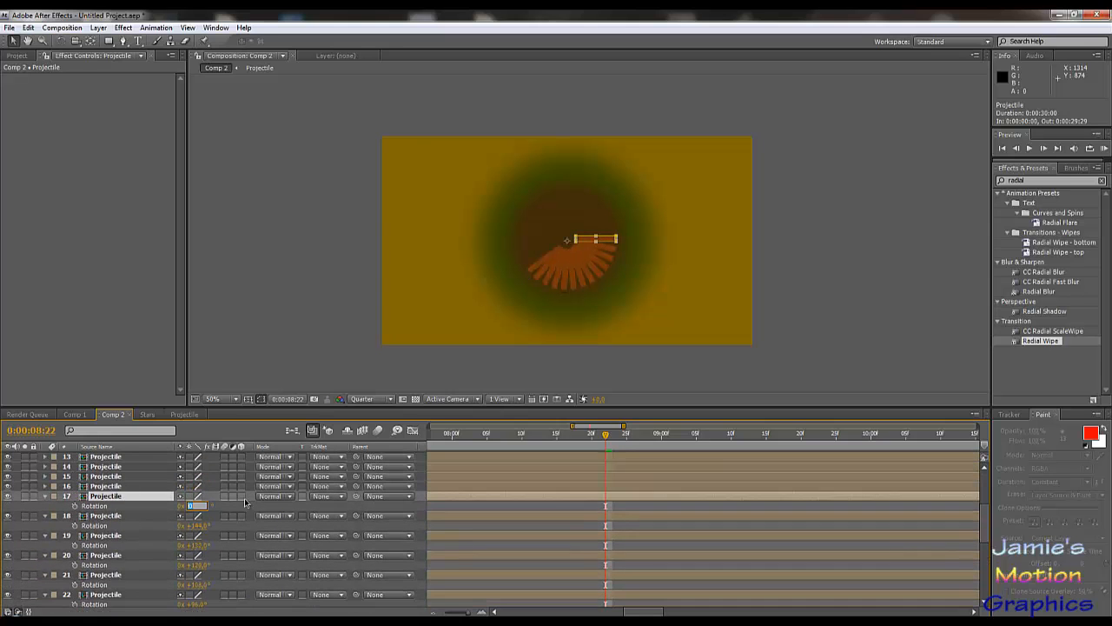
text(156)
key(Return)
- Set Projectile layers 16 and 15 to 168° and 180° rotation, and delete the 14 surplus unrotated Projectile layers above them
click(105, 487)
key(r)
click(196, 496)
text(168)
key(Return)
click(106, 476)
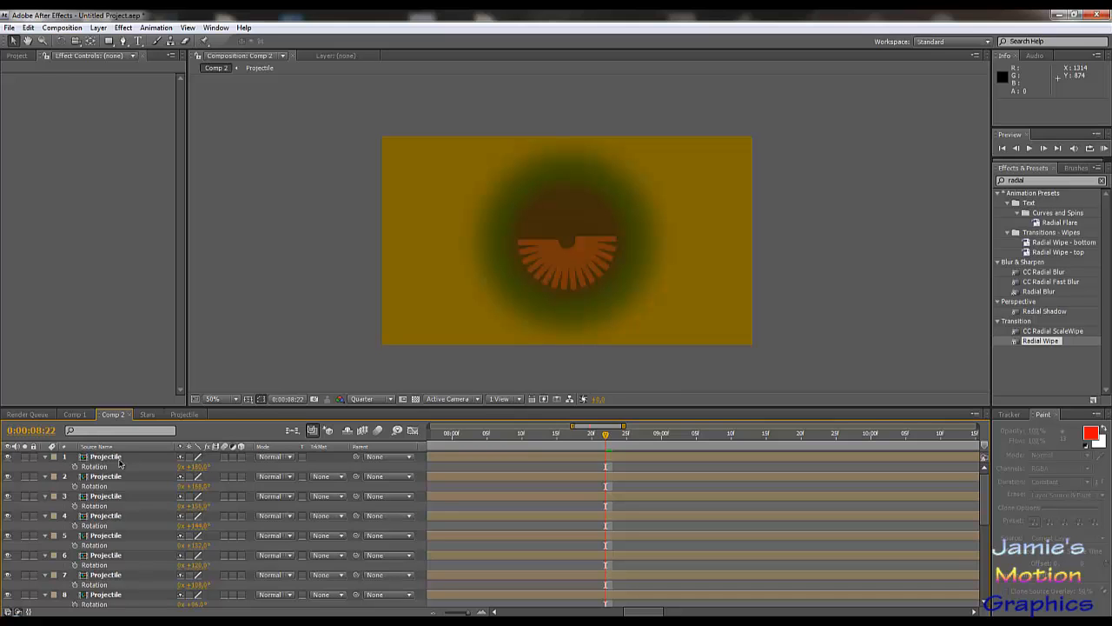
- Pre-compose all 16 Projectile layers into a new composition named Projectile Setup, moving all attributes into it
click(119, 460)
scroll(126, 512, down, 6)
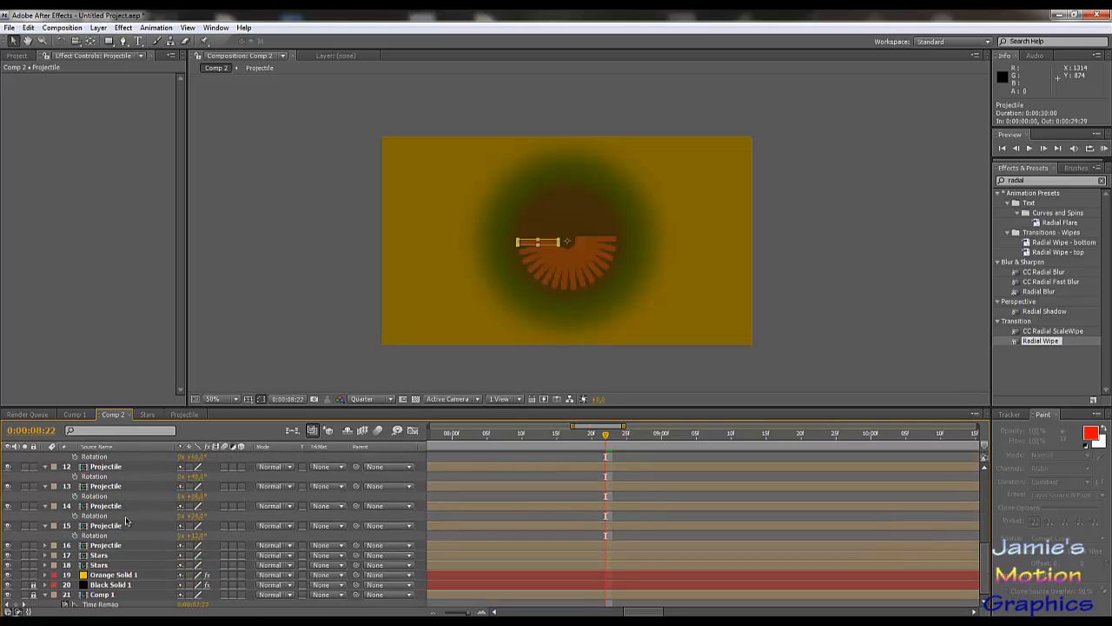
scroll(126, 519, down, 1)
shift+click(111, 524)
scroll(123, 537, up, 5)
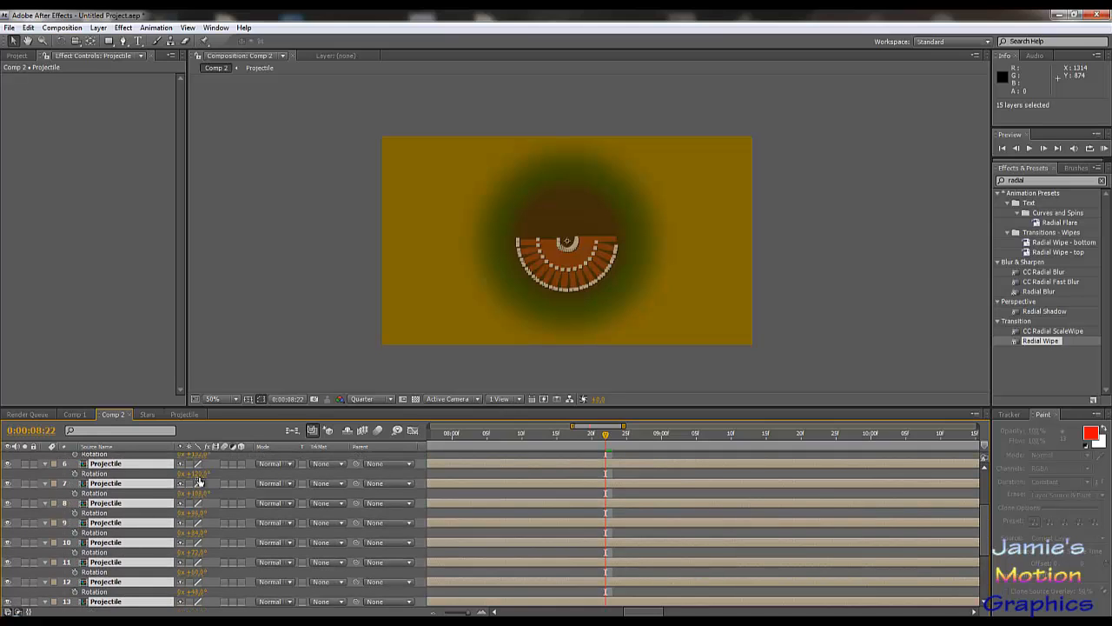
scroll(162, 545, down, 1)
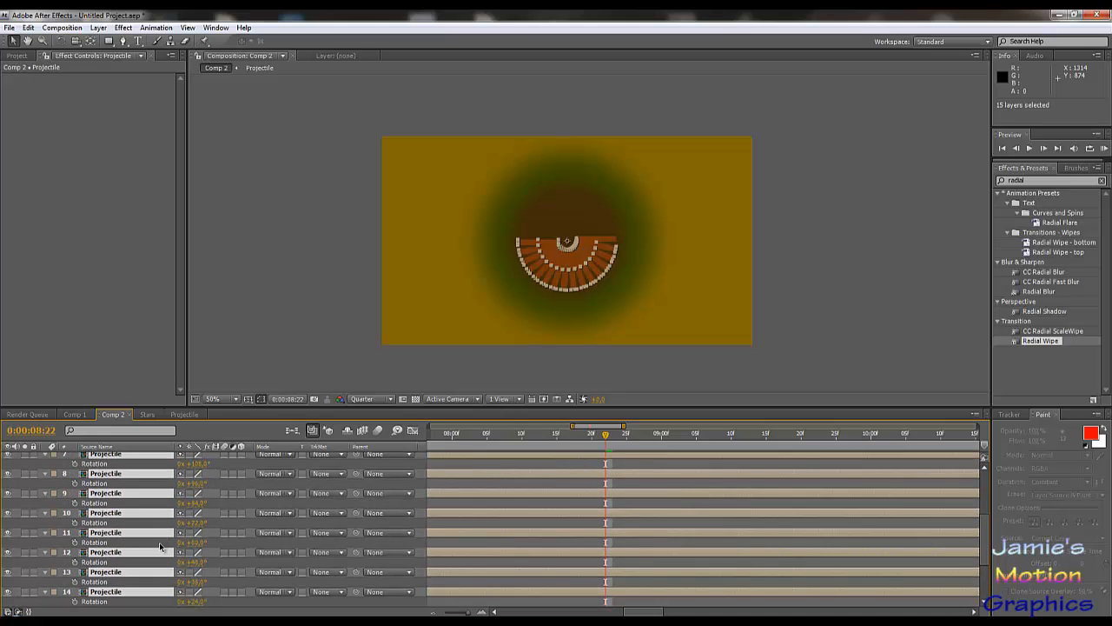
scroll(159, 546, down, 1)
scroll(148, 544, down, 1)
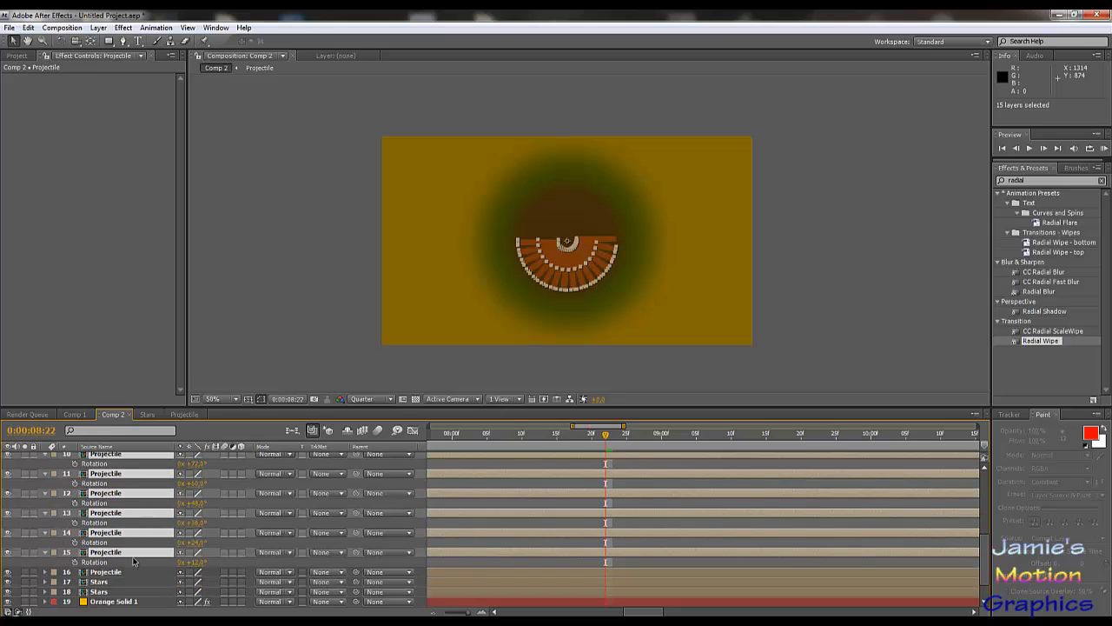
ctrl+click(146, 573)
scroll(159, 576, up, 6)
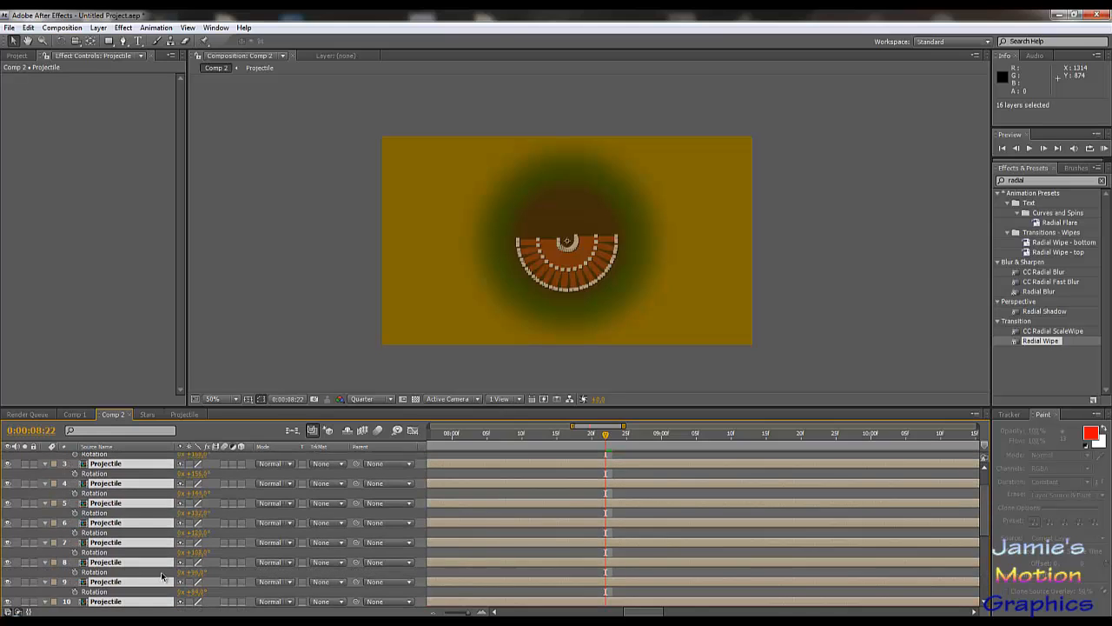
click(103, 28)
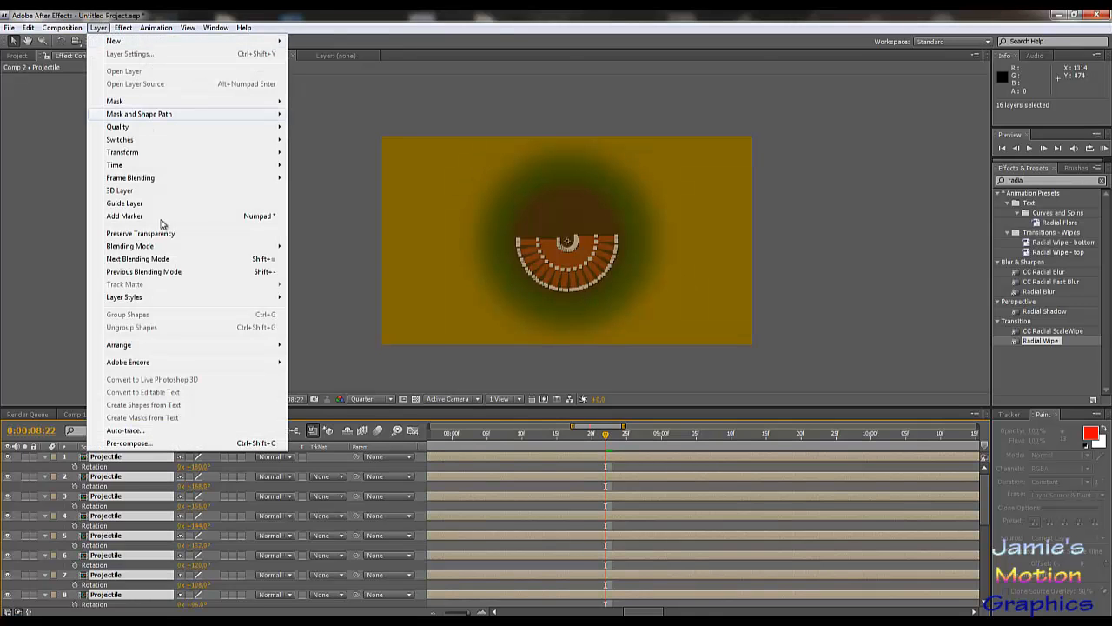
click(145, 442)
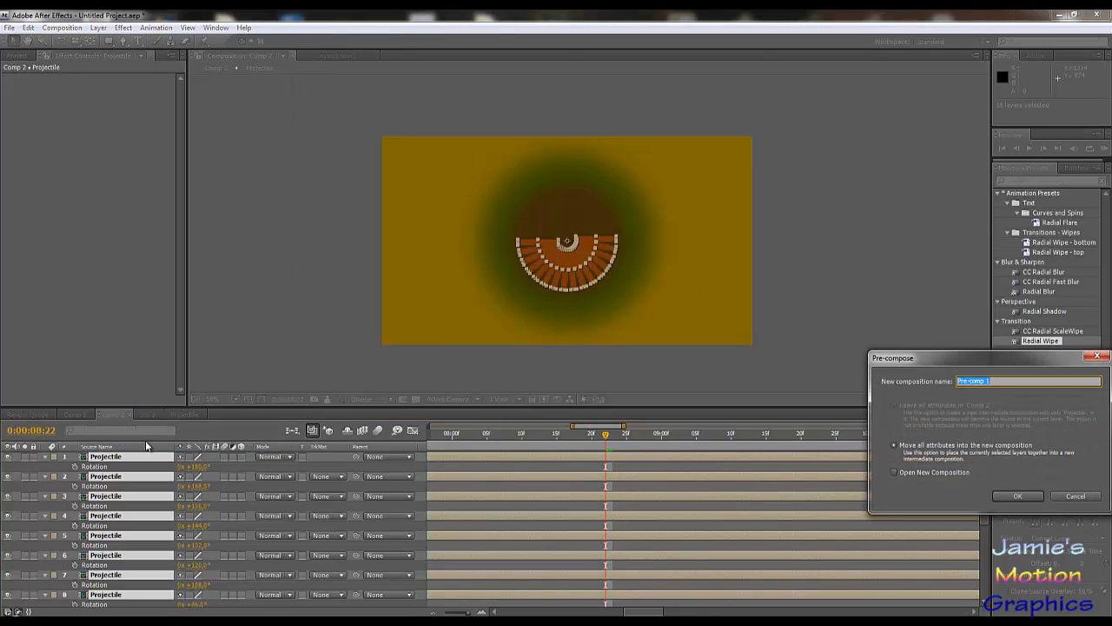
text(Ro)
key(Return)
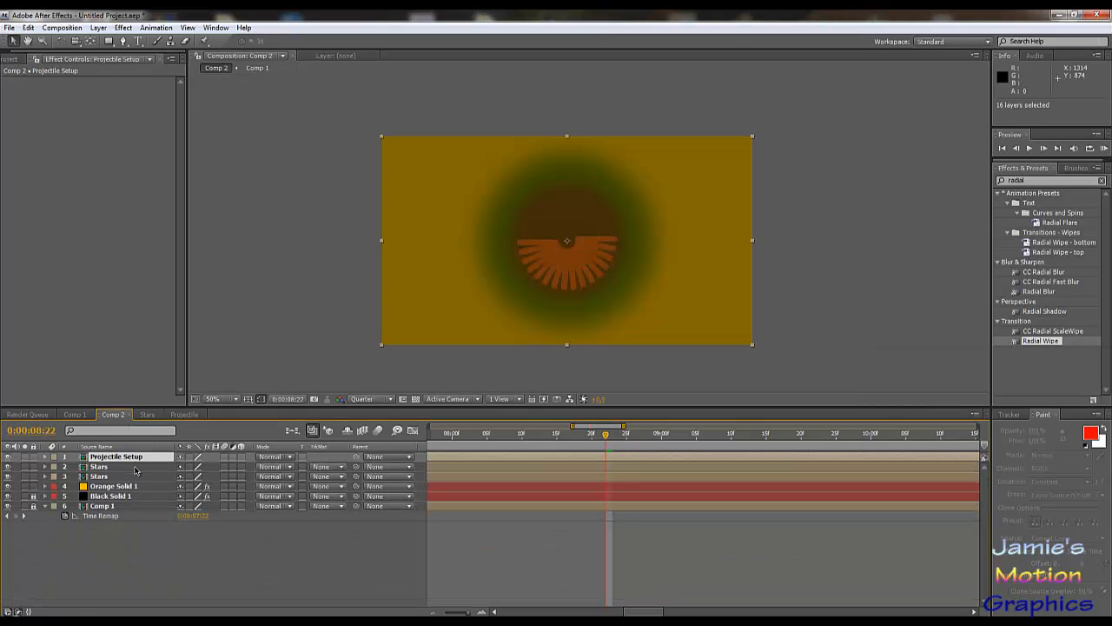
- Duplicate the Projectile Setup layer, check the nested composition, and set the upper copy's rotation to 180° in Comp 2
key(ctrl+d)
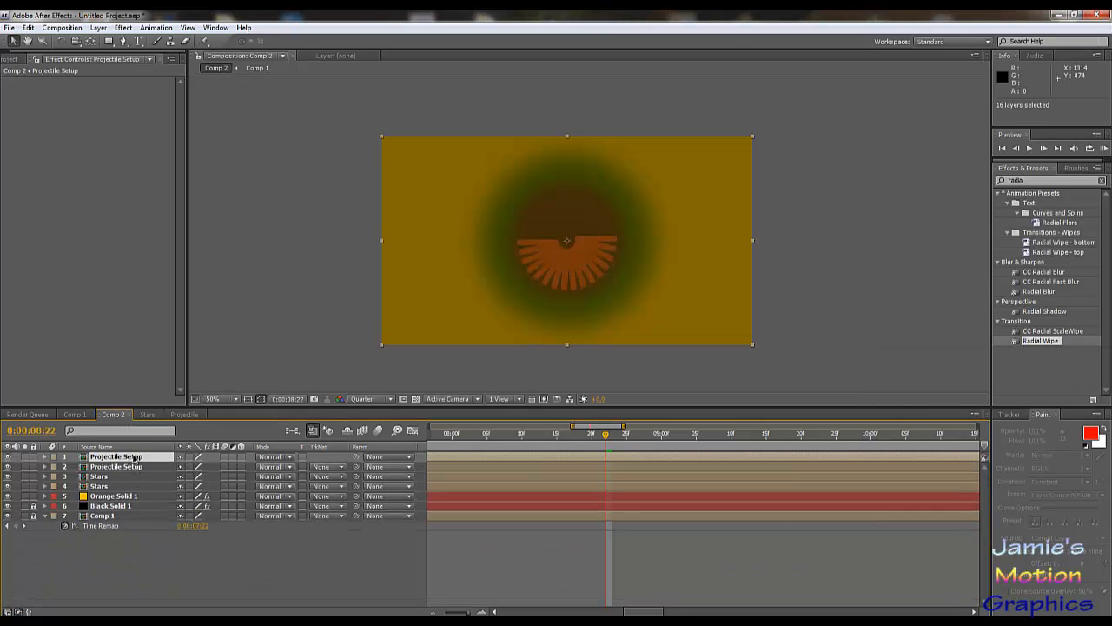
double_click(126, 470)
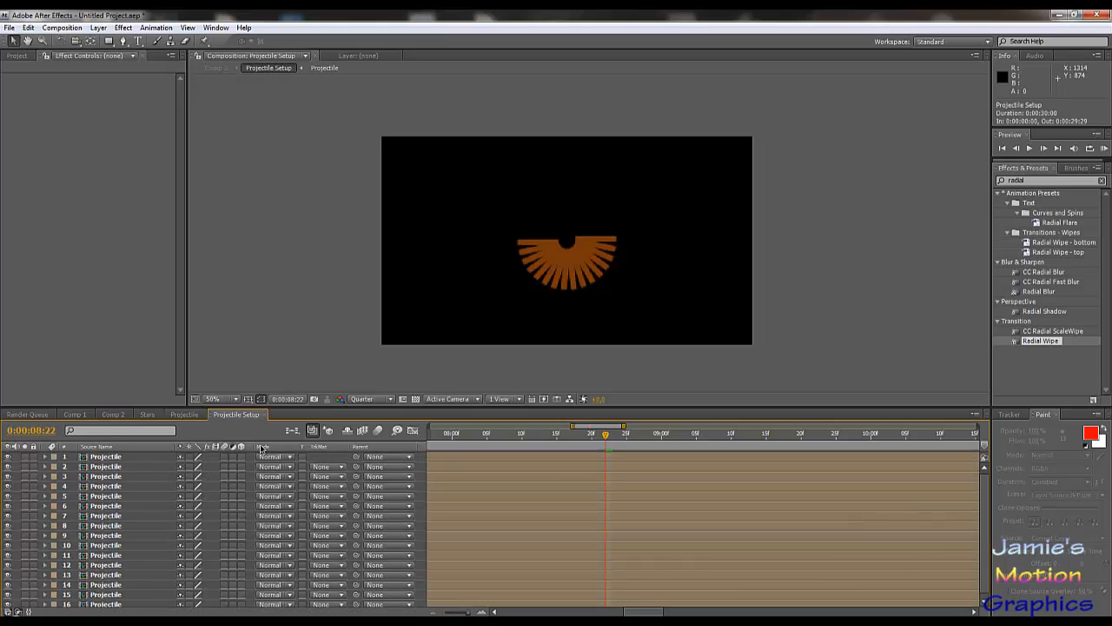
drag(473, 442, 711, 445)
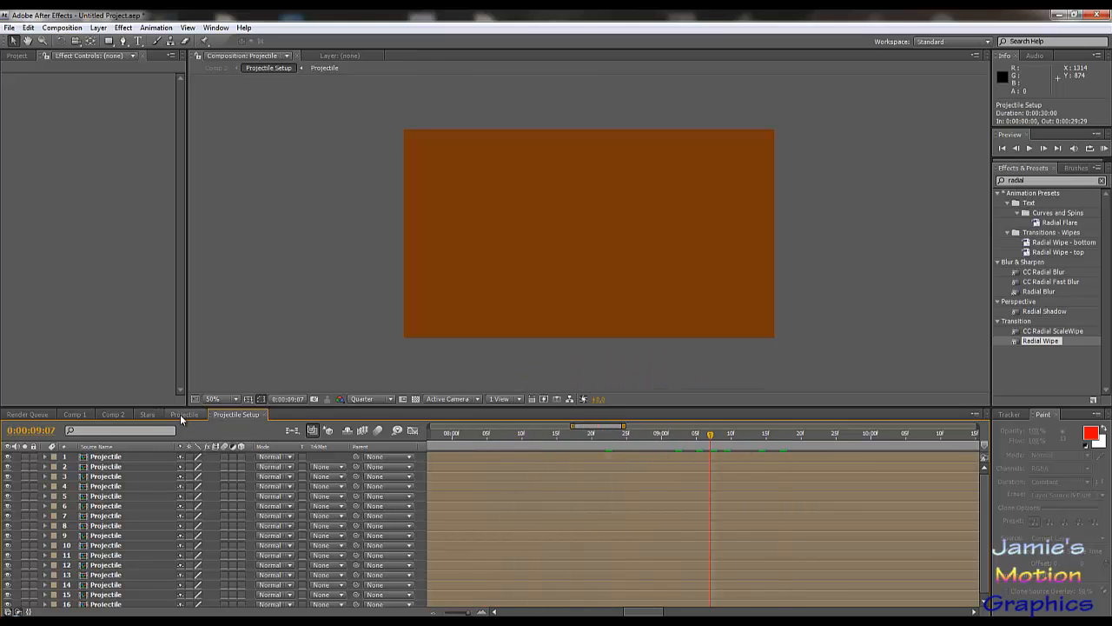
click(183, 417)
click(117, 415)
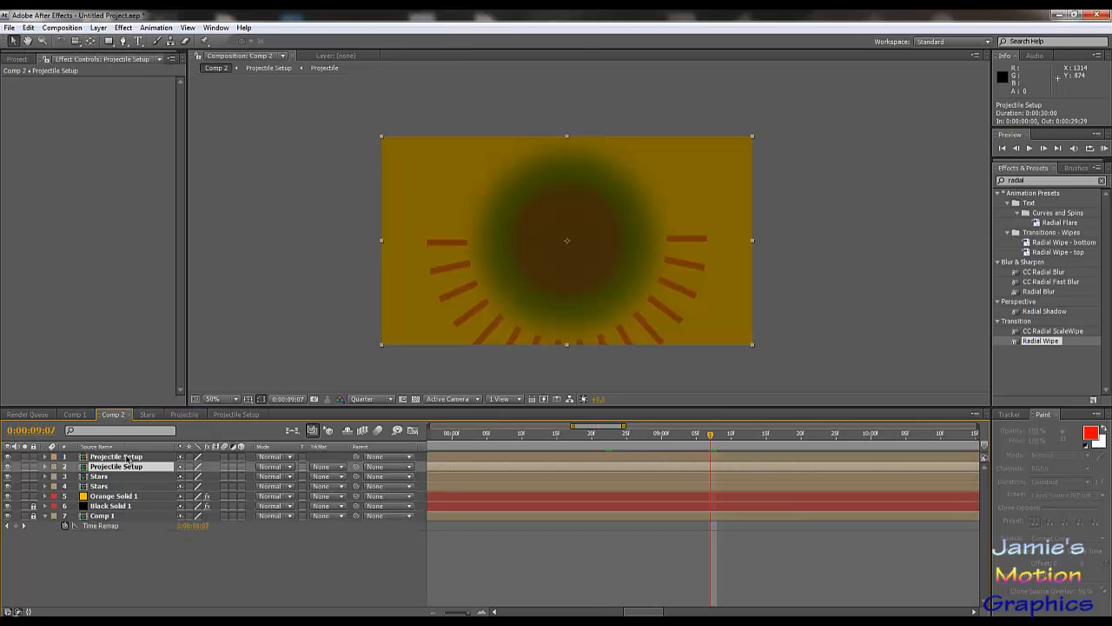
click(128, 459)
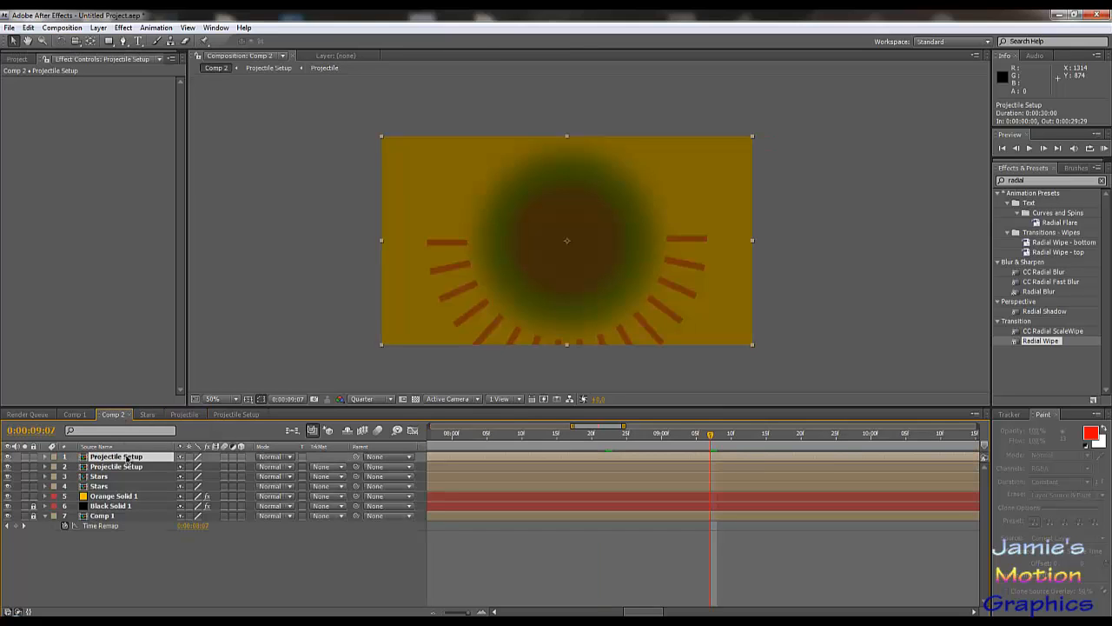
key(r)
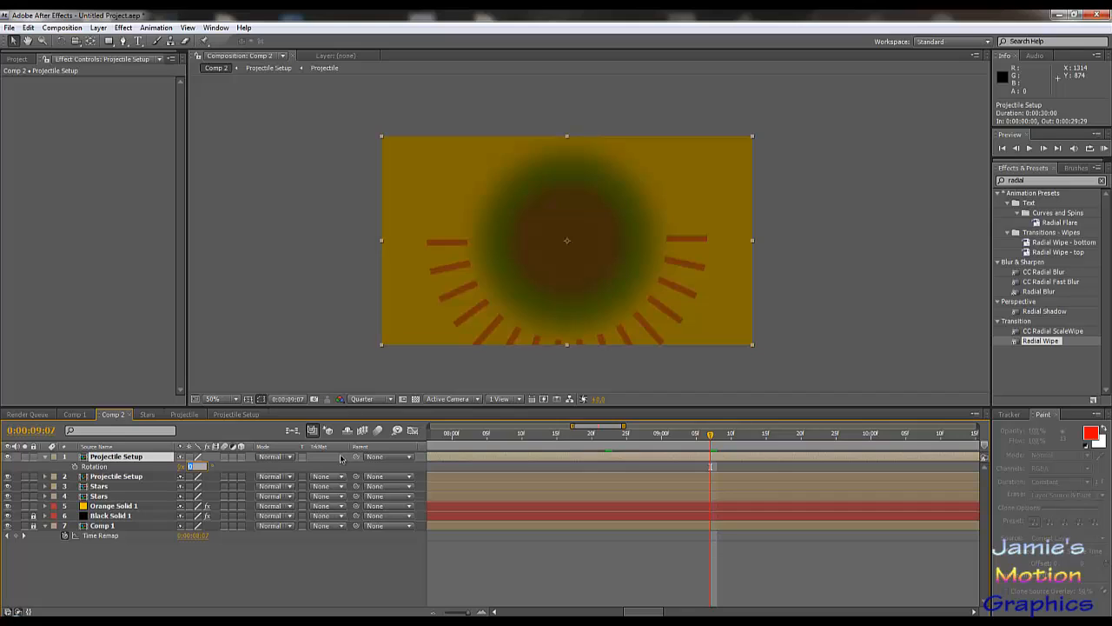
text(180)
key(Return)
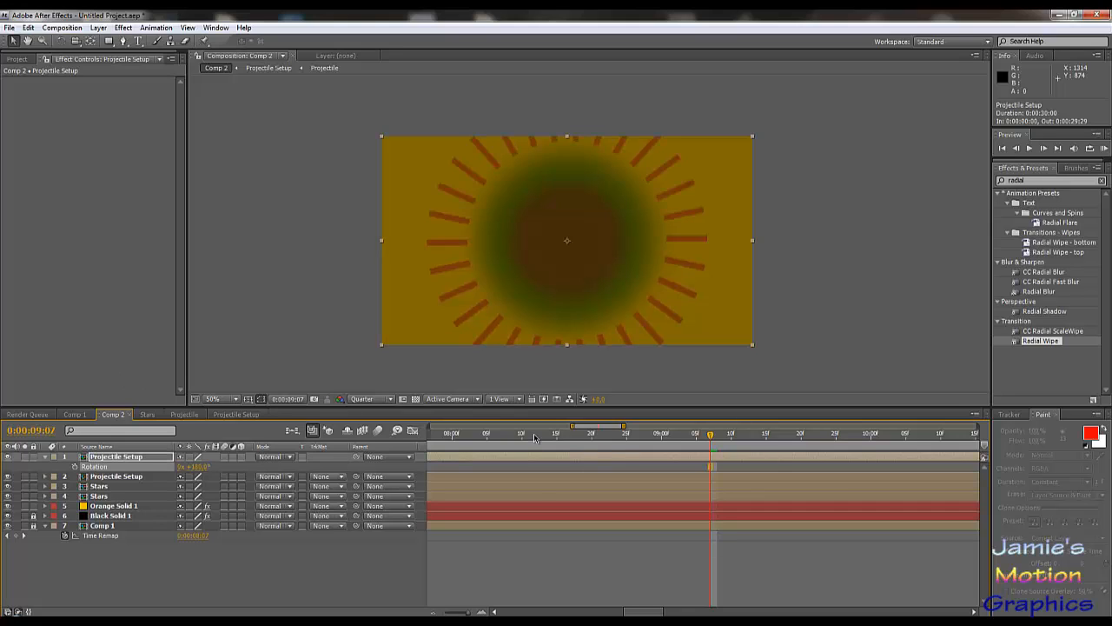
- Examine the full burst's outward motion in Comp 2 and the Deep Orange Solid 2 layer's transform properties in the Projectile composition
drag(535, 437, 738, 448)
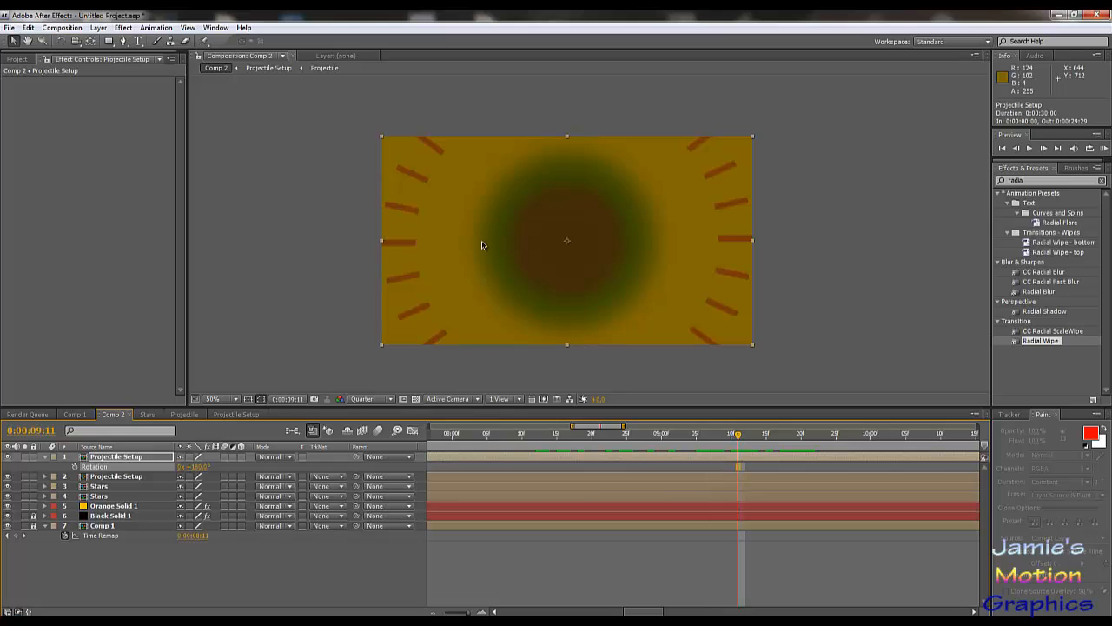
click(184, 414)
click(137, 458)
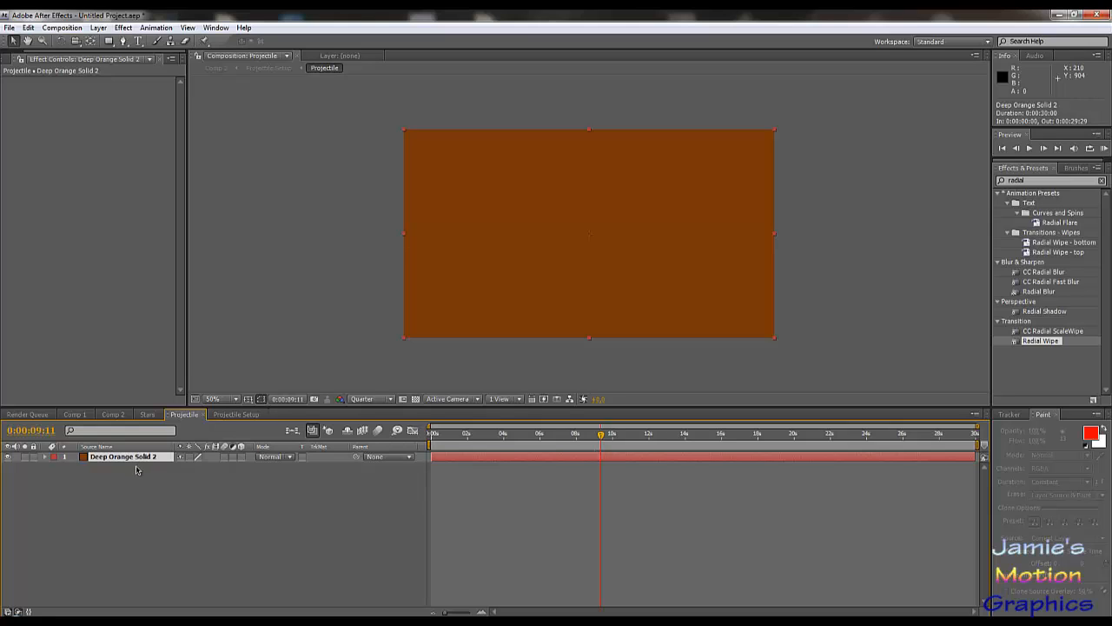
click(44, 458)
click(57, 474)
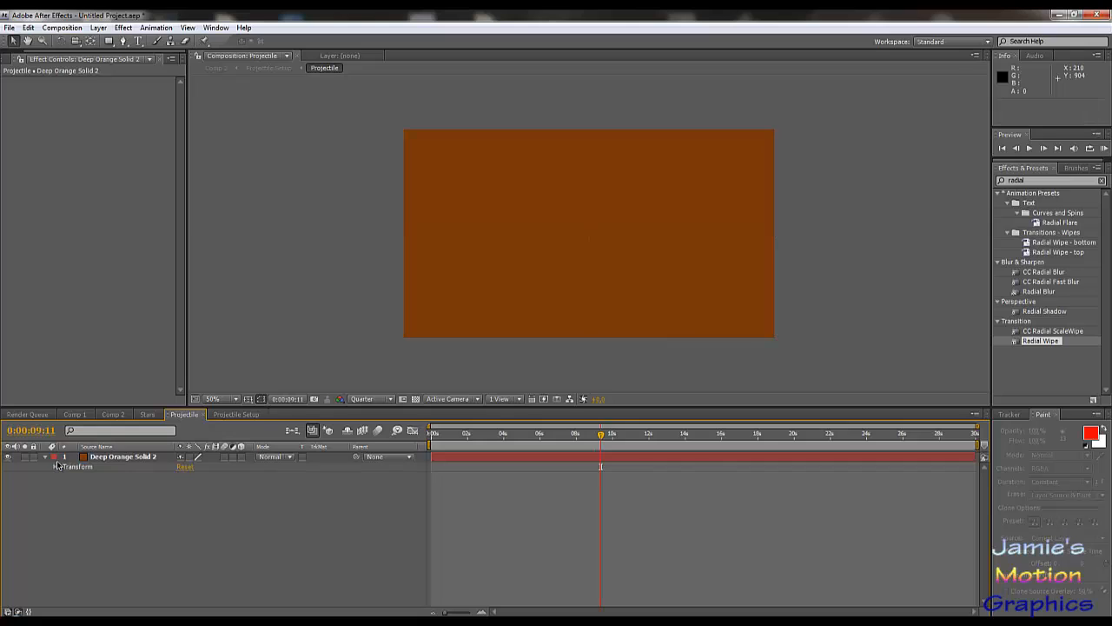
click(56, 466)
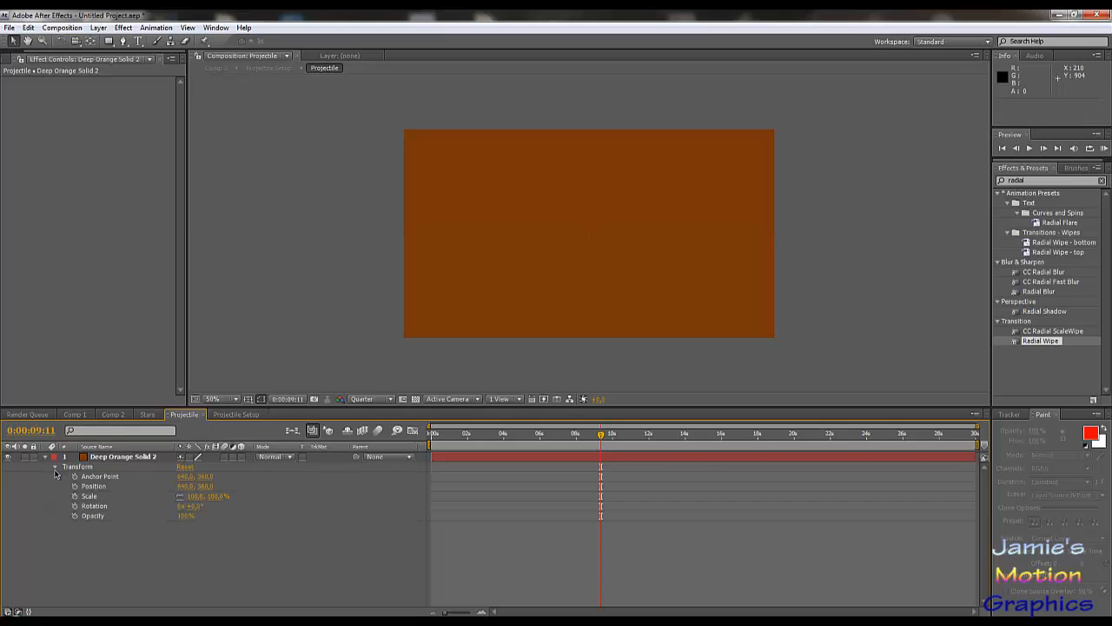
click(46, 457)
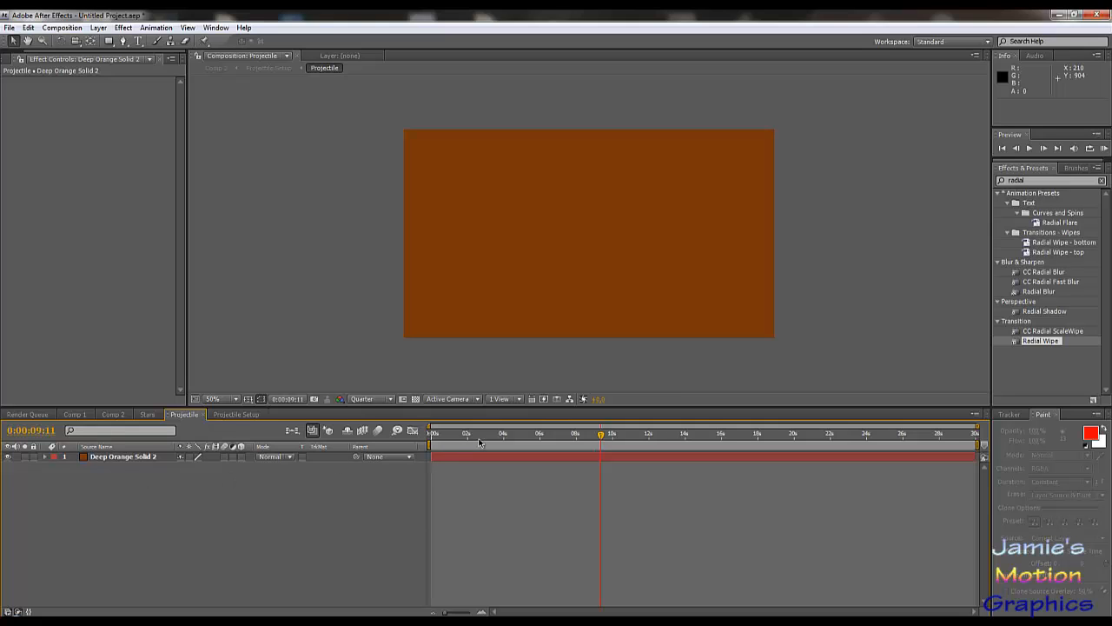
click(112, 414)
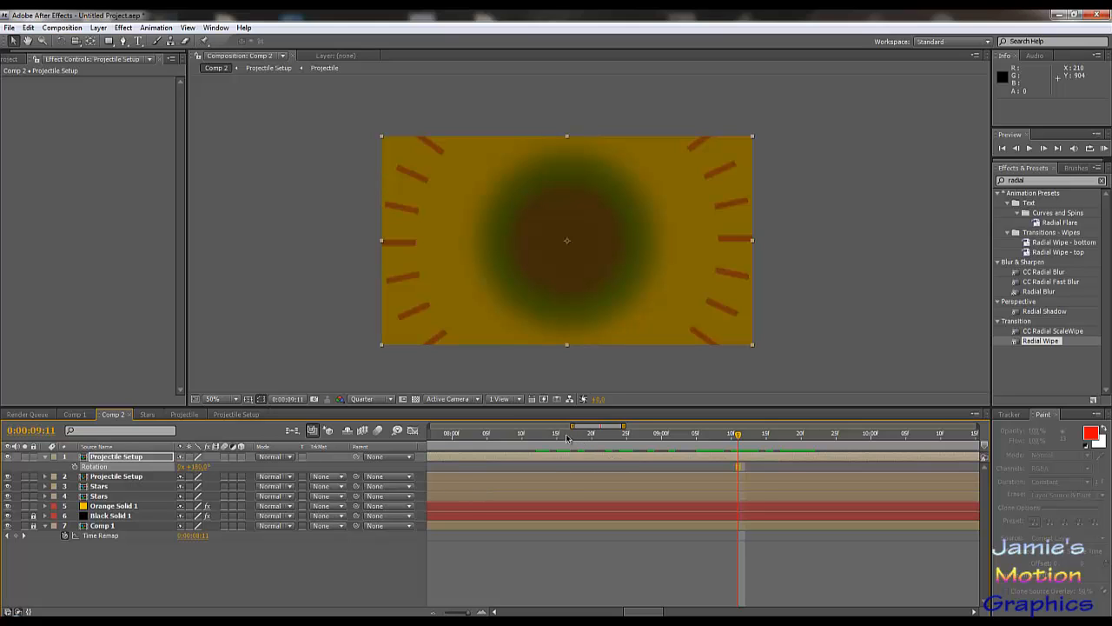
drag(567, 437, 712, 450)
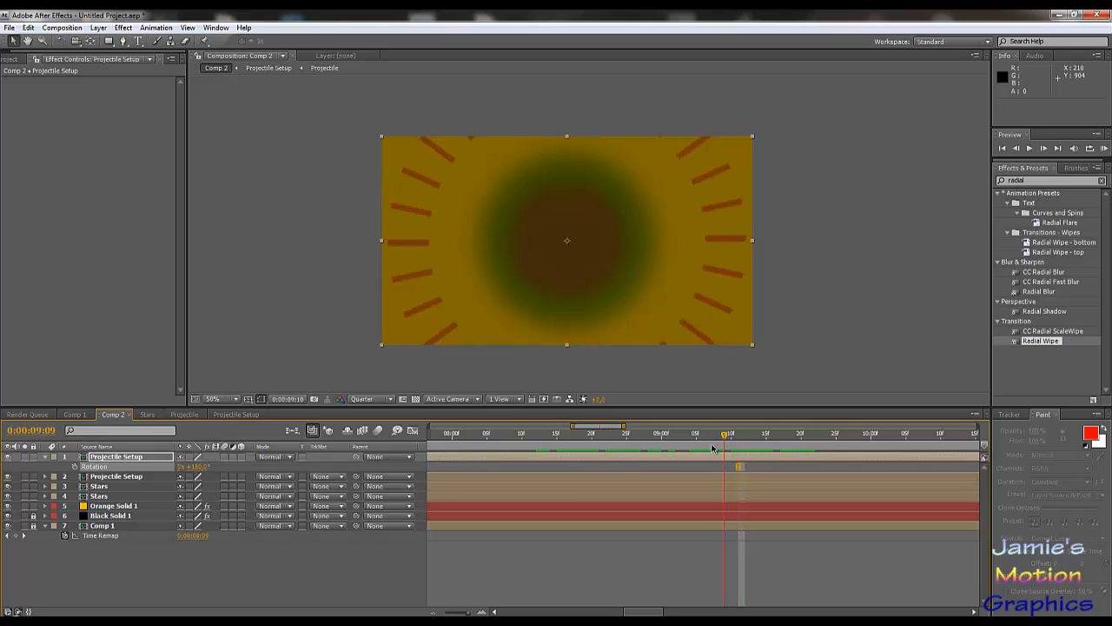
- Try scaling the Deep Orange Solid 2 layer in the Projectile composition to 110%, check the burst in Comp 2, and undo the scaling
click(138, 458)
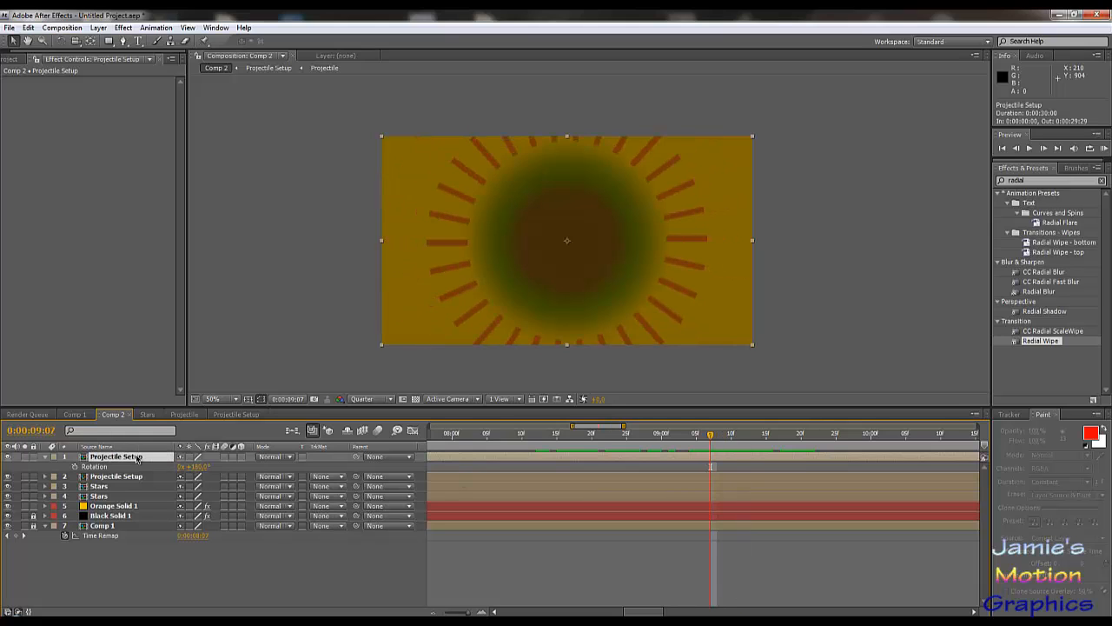
click(184, 414)
key(s)
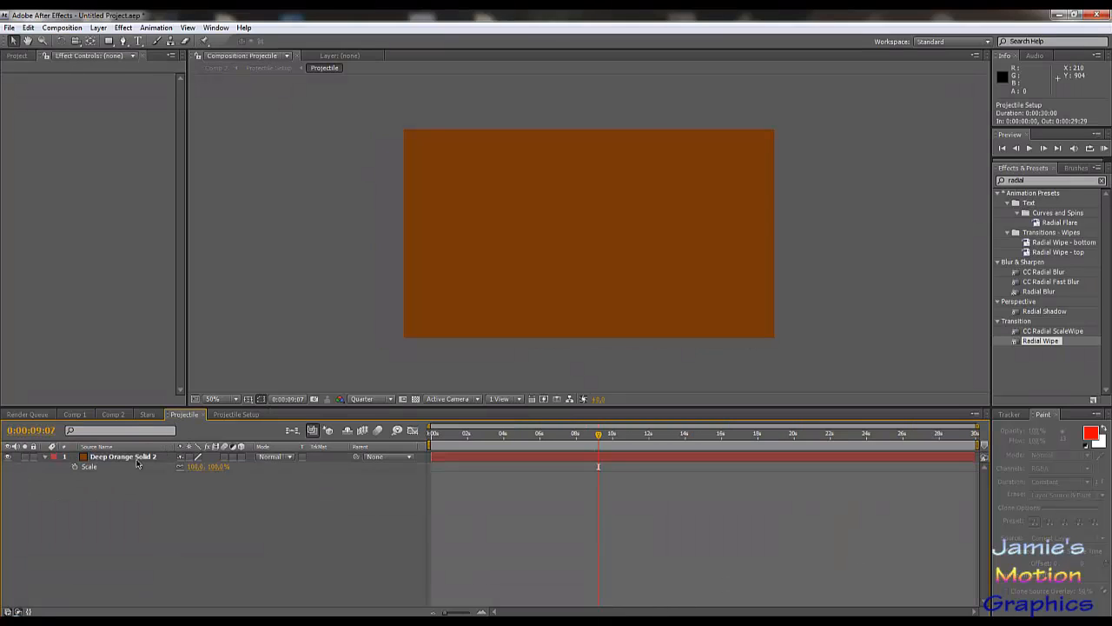
text(110)
key(Return)
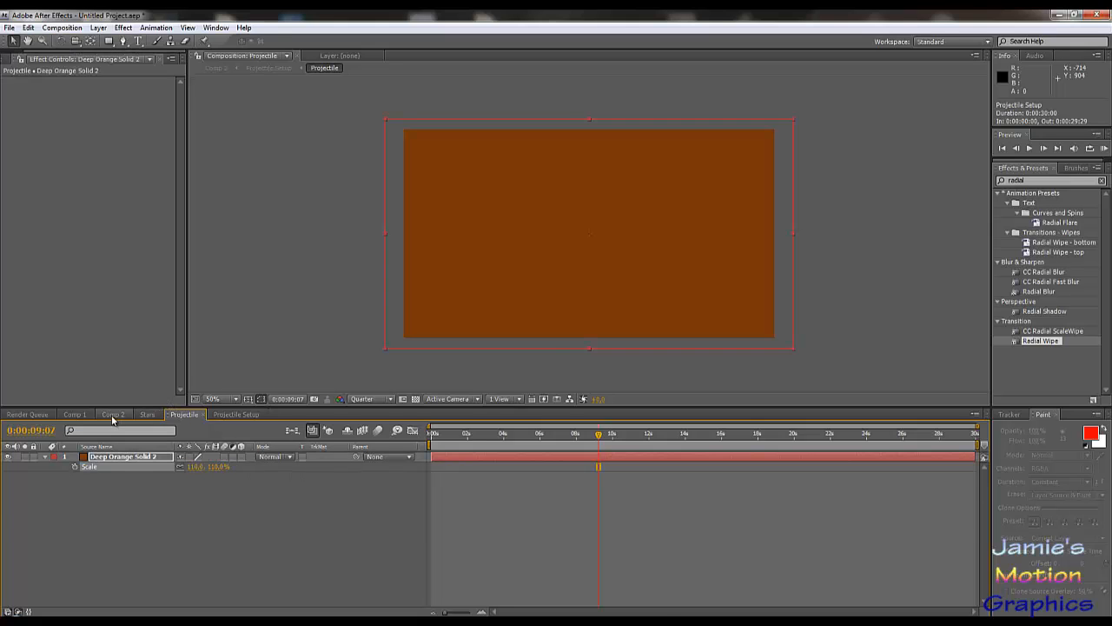
click(112, 415)
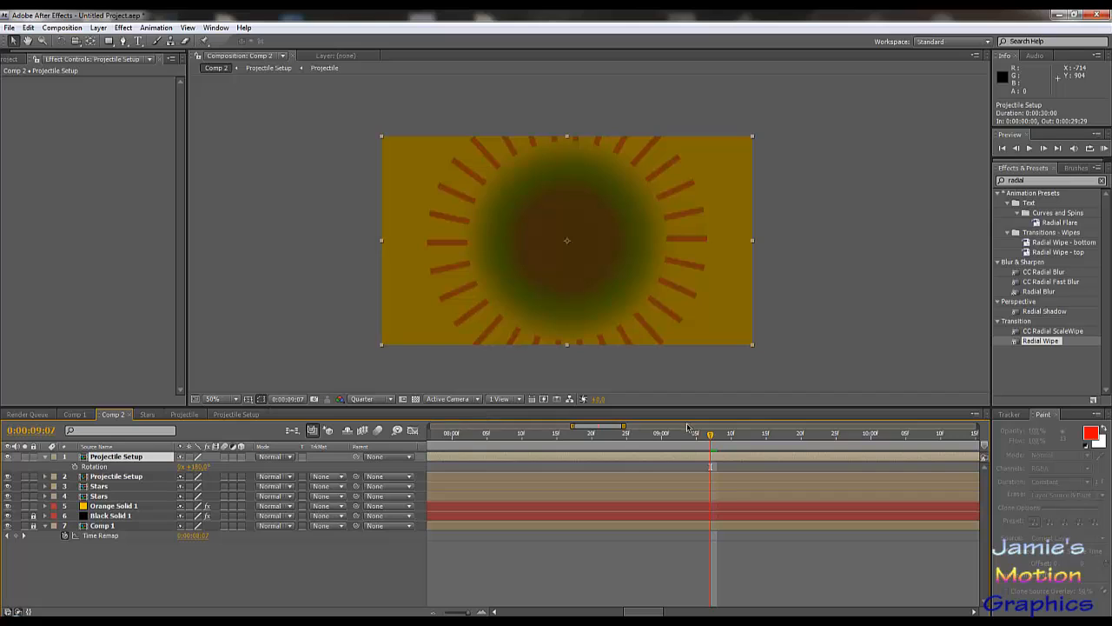
drag(714, 437, 752, 438)
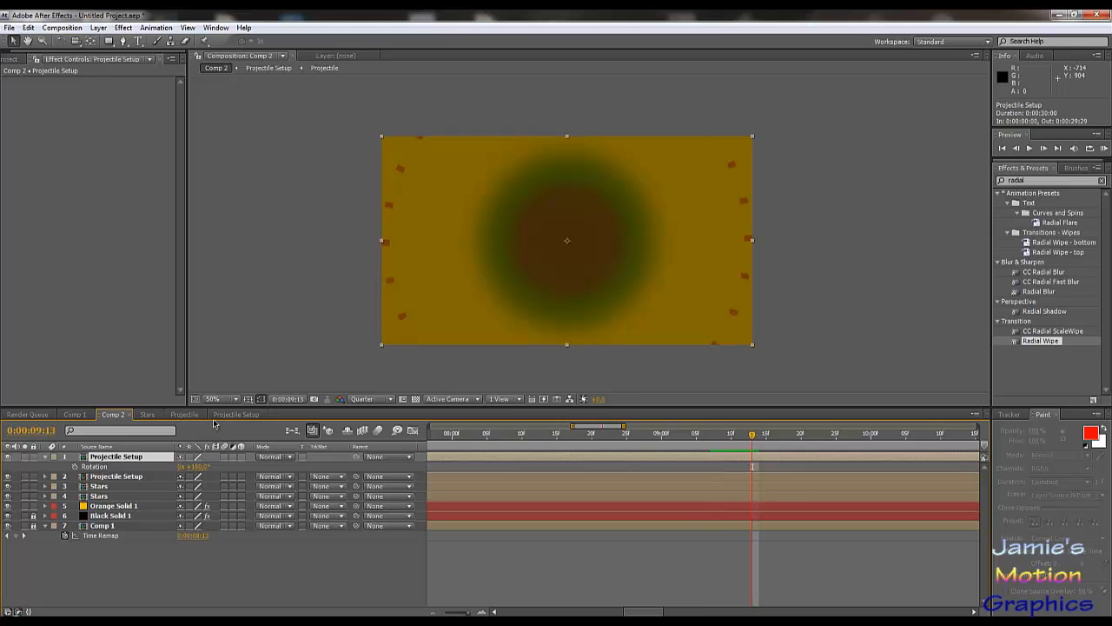
click(184, 414)
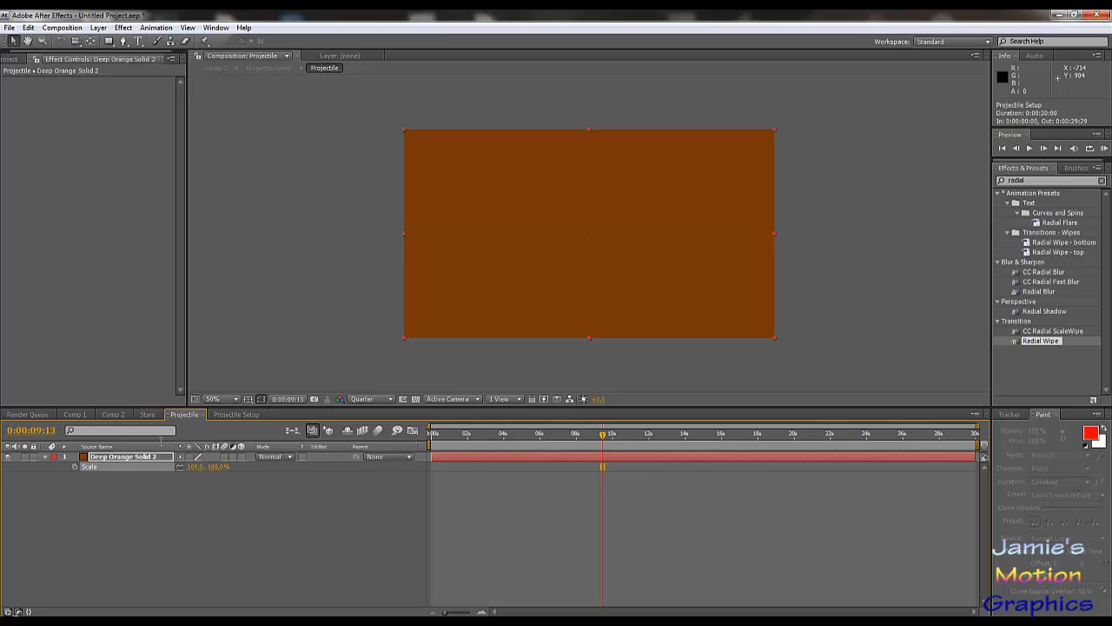
- Set the scale of both Projectile Setup layers in Comp 2 to 110%
click(126, 417)
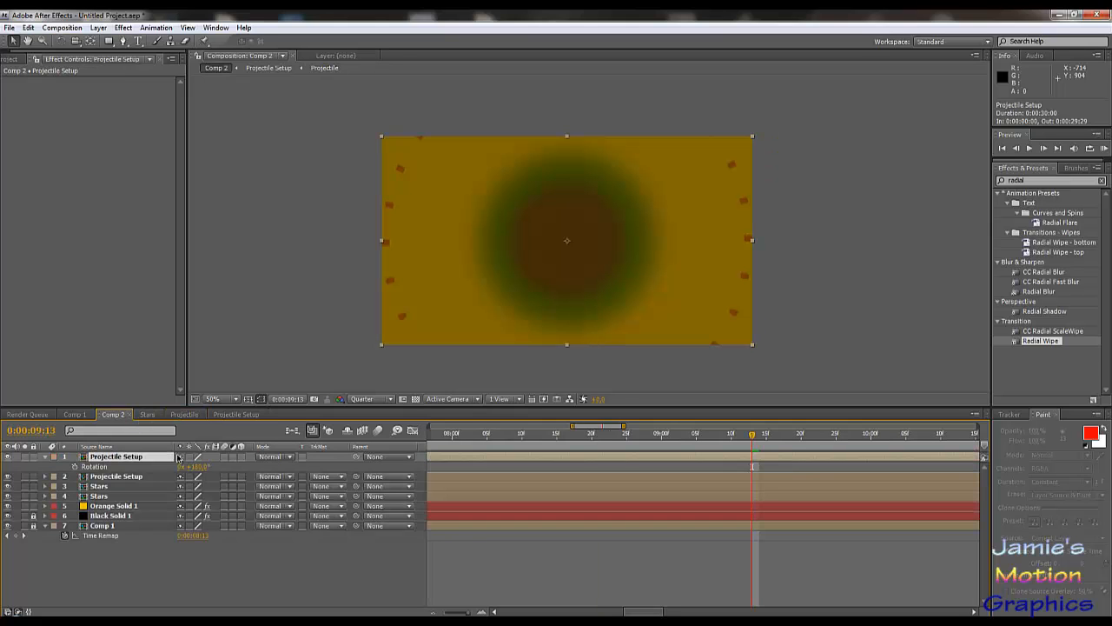
key(s)
click(215, 467)
text(110)
key(Return)
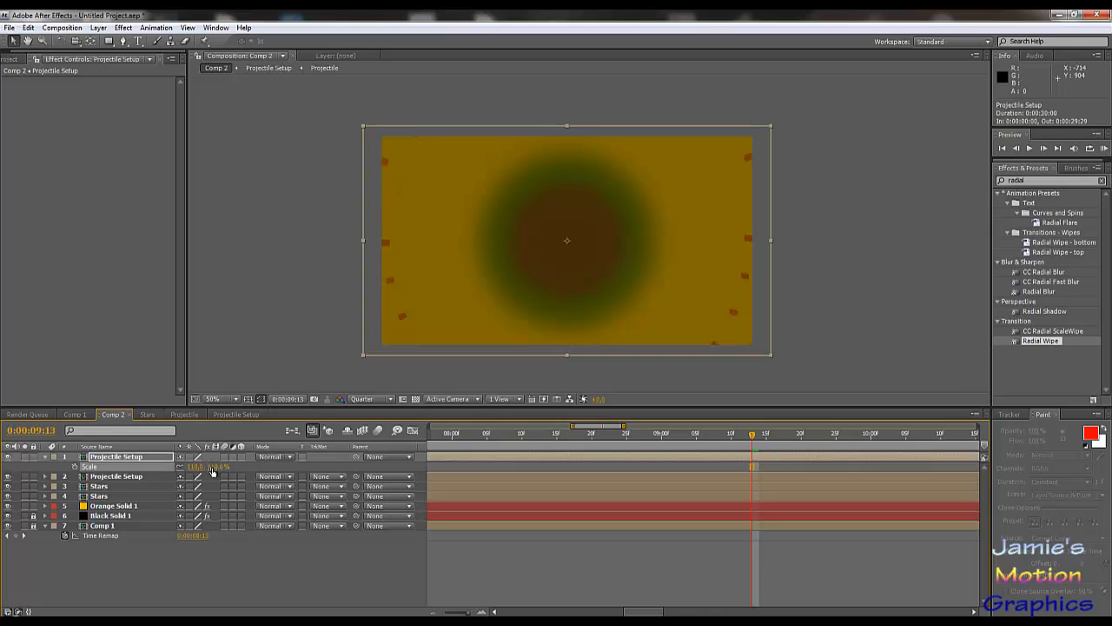
click(124, 480)
key(s)
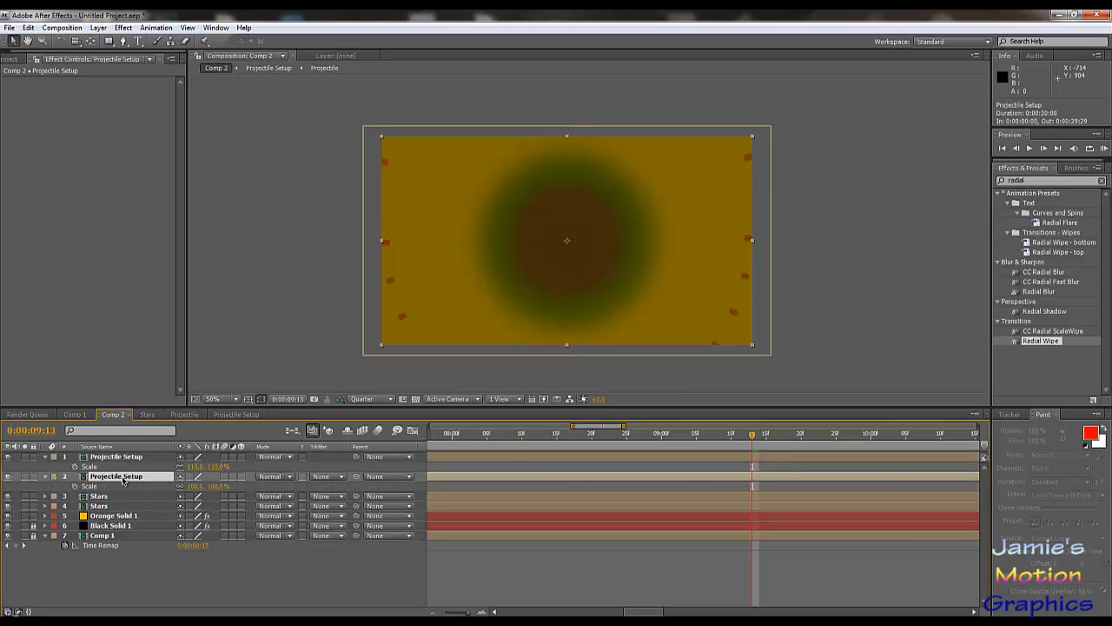
click(197, 485)
text(110)
key(Return)
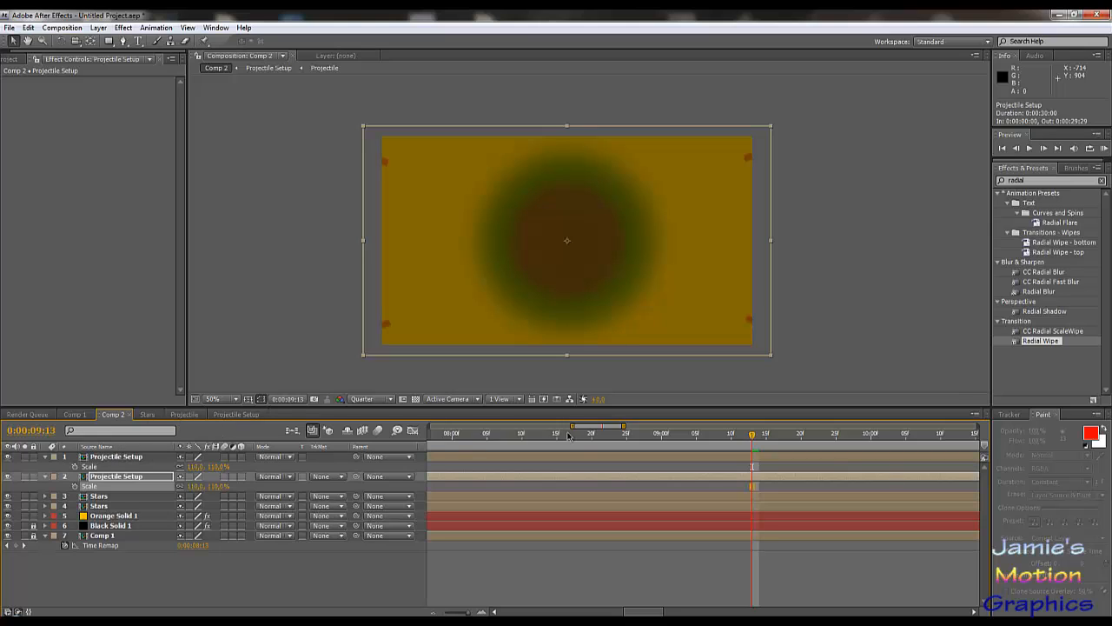
- Split both Projectile Setup layers at 0:00:09:00 in Comp 2 and delete the parts before that time
drag(568, 435, 662, 444)
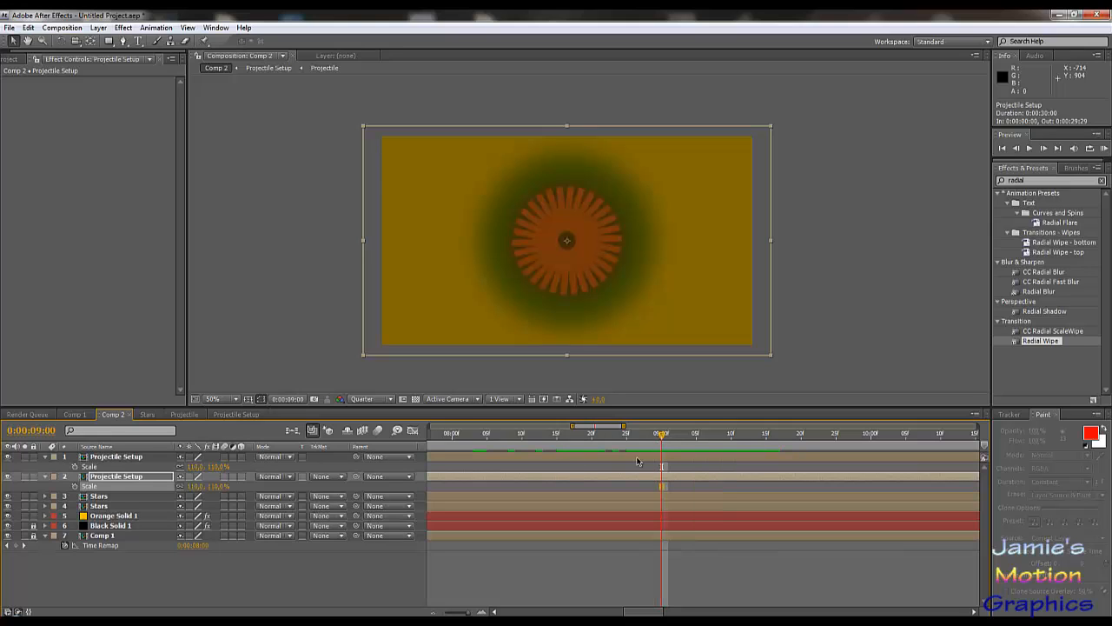
shift+click(635, 458)
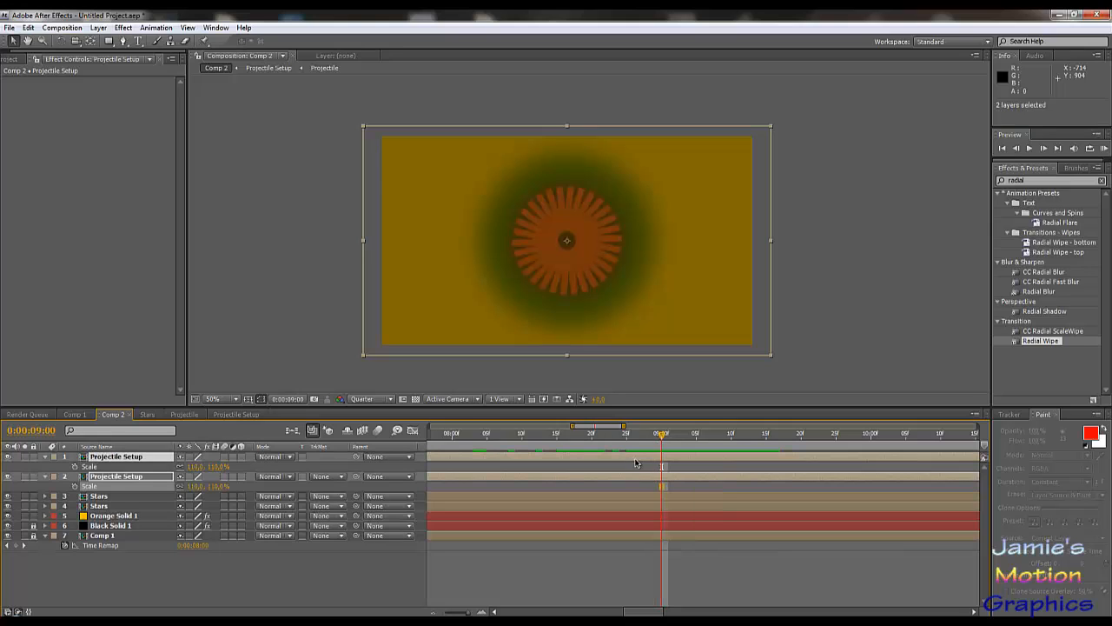
click(68, 31)
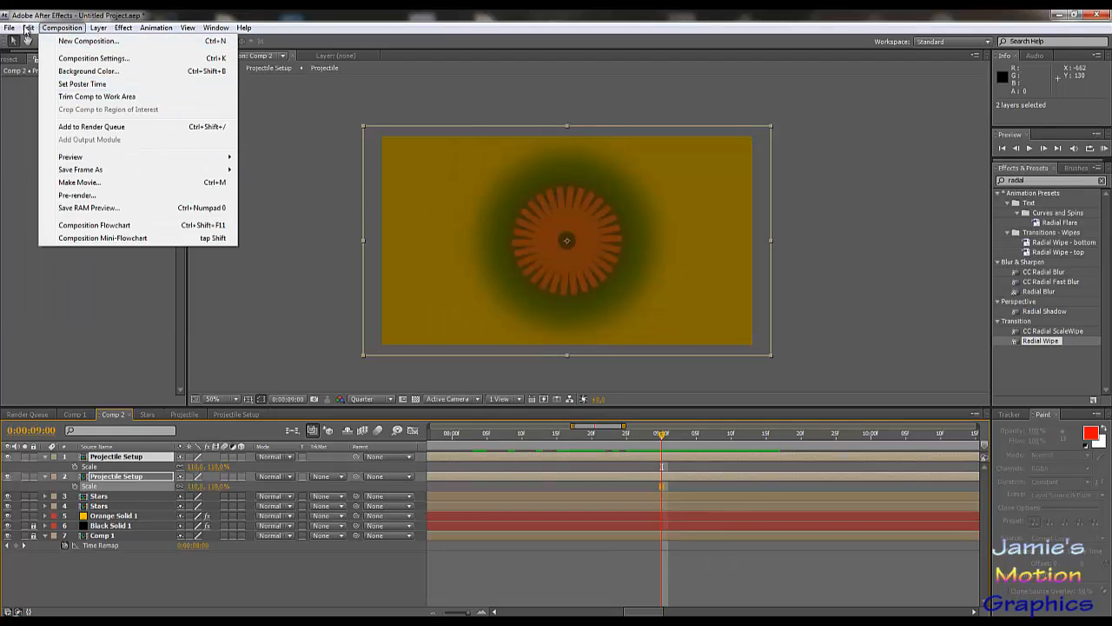
mouse_move(29, 31)
click(53, 165)
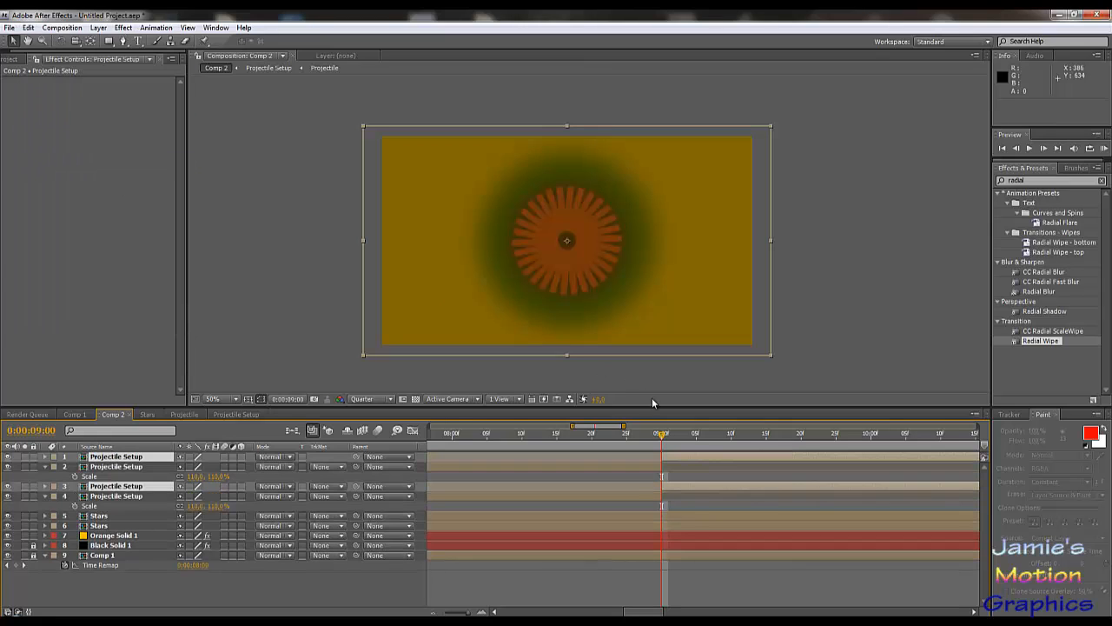
click(656, 469)
ctrl+click(653, 499)
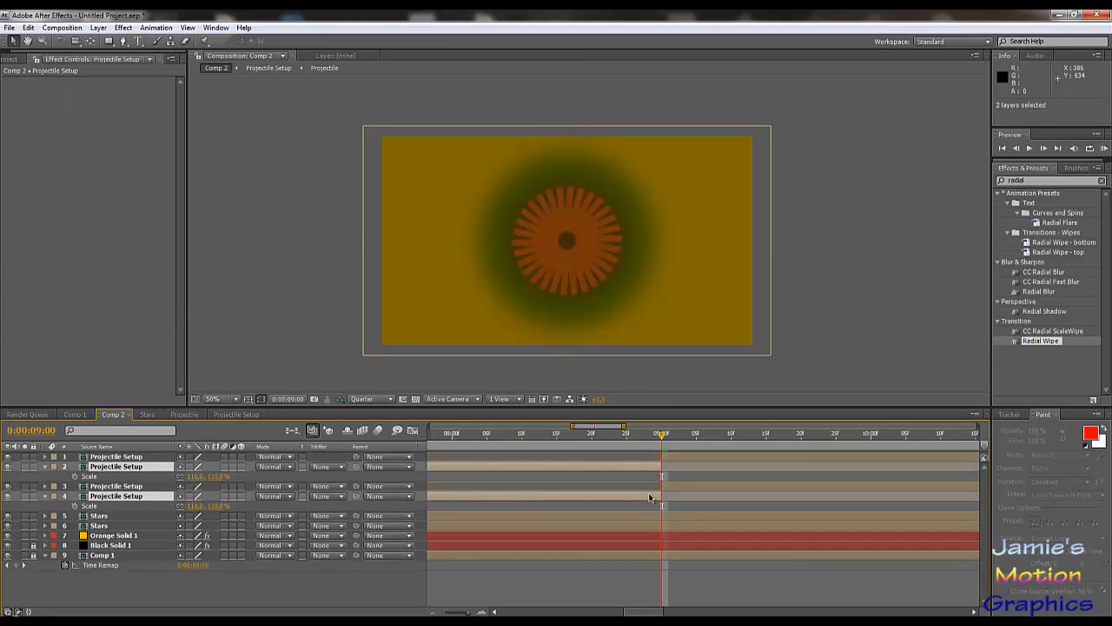
key(Delete)
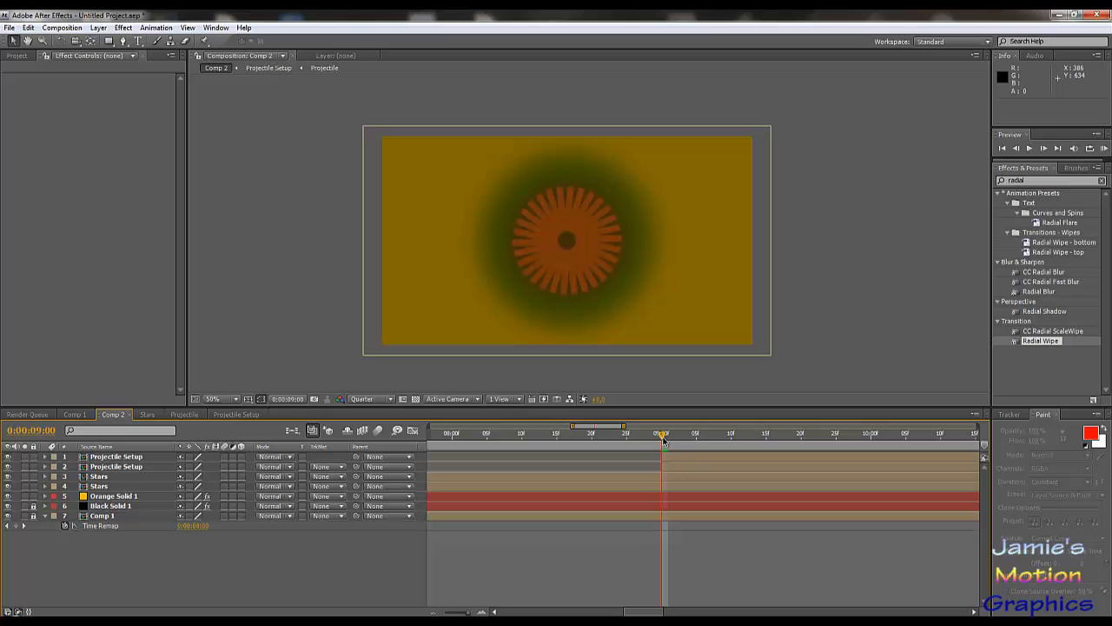
- Try enabling time remapping on both remaining Projectile Setup layers
drag(664, 440, 660, 469)
click(670, 460)
shift+click(670, 467)
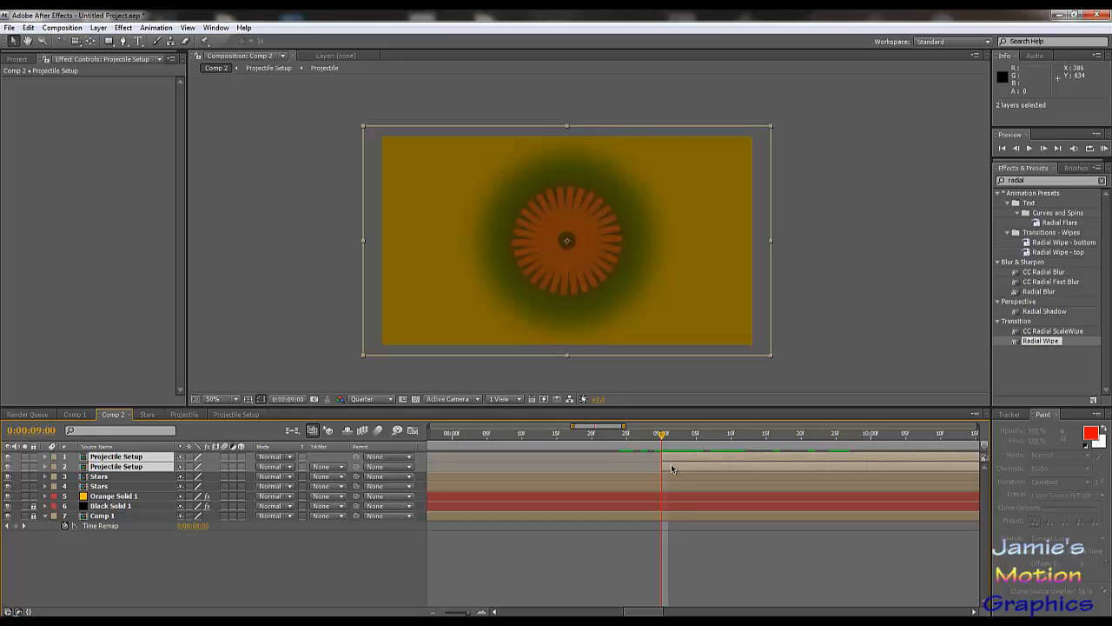
right_click(156, 469)
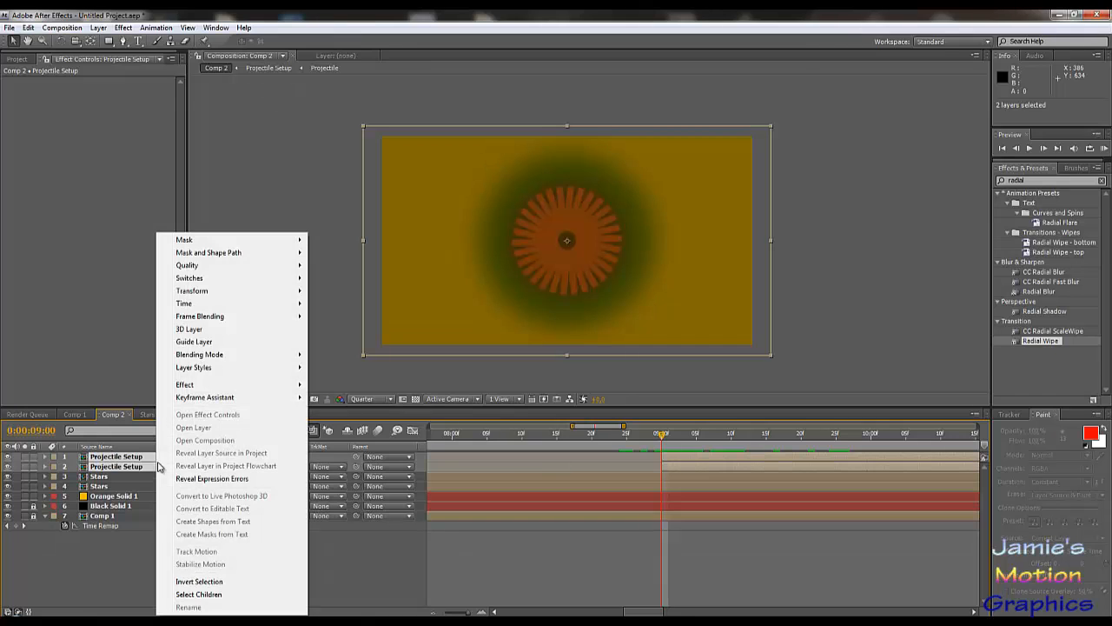
mouse_move(221, 308)
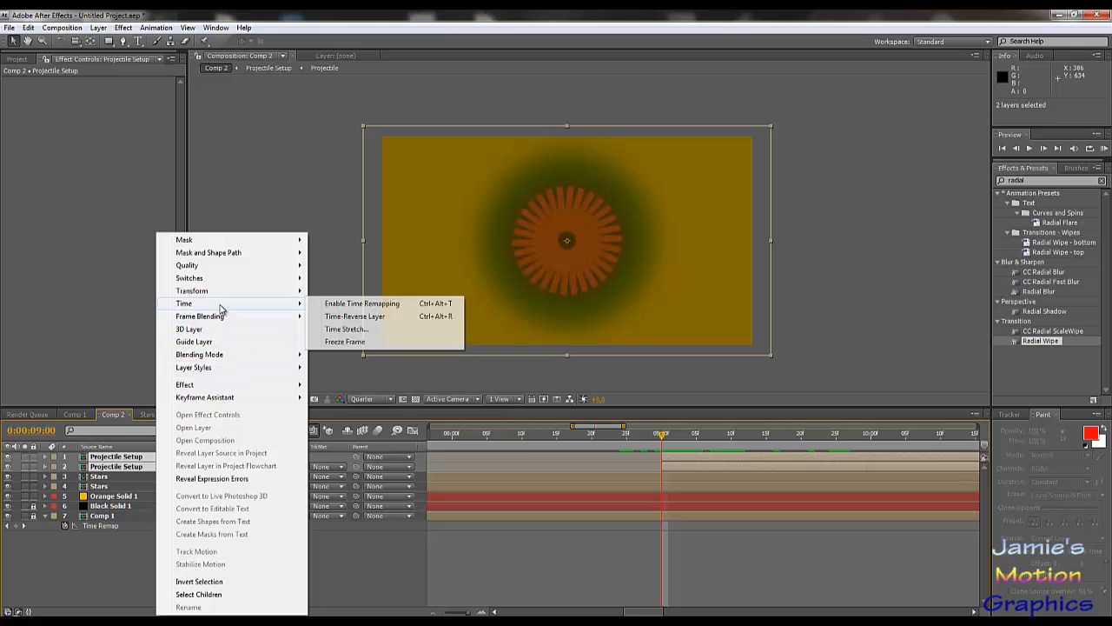
click(375, 306)
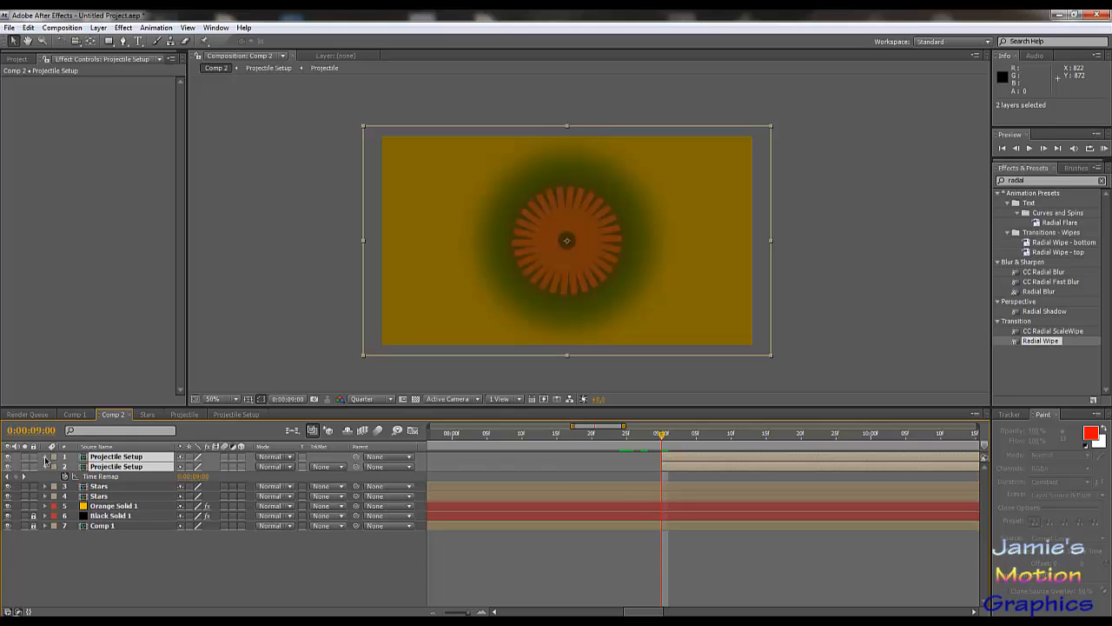
- Add Time Remap keyframes at 0:00:09:00 and 0:00:09:01 on both Projectile Setup layers
click(45, 457)
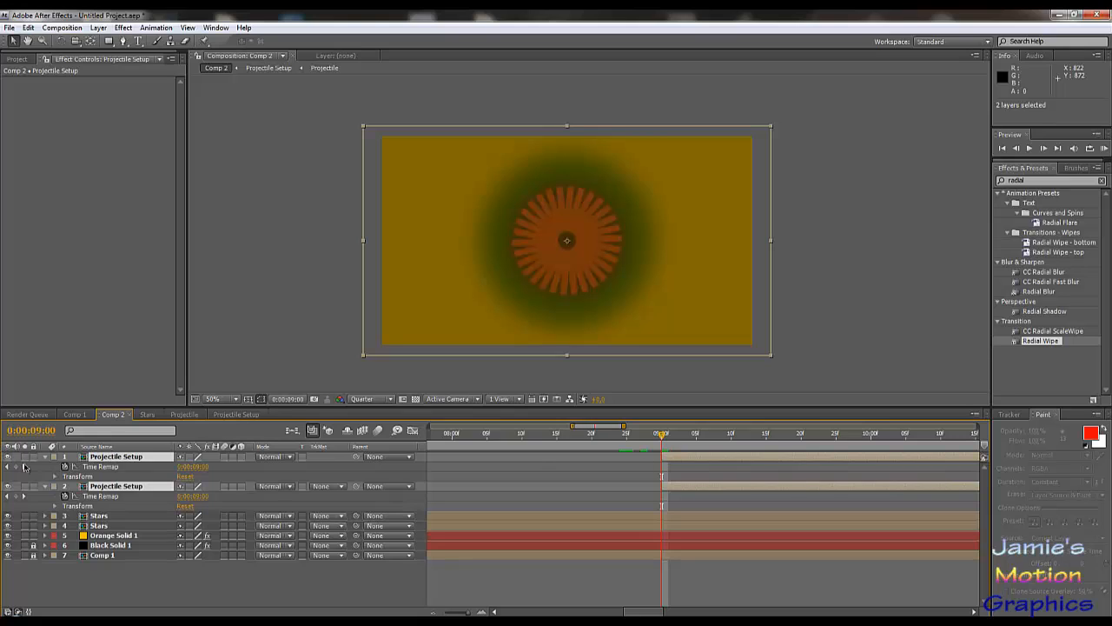
click(17, 466)
click(17, 496)
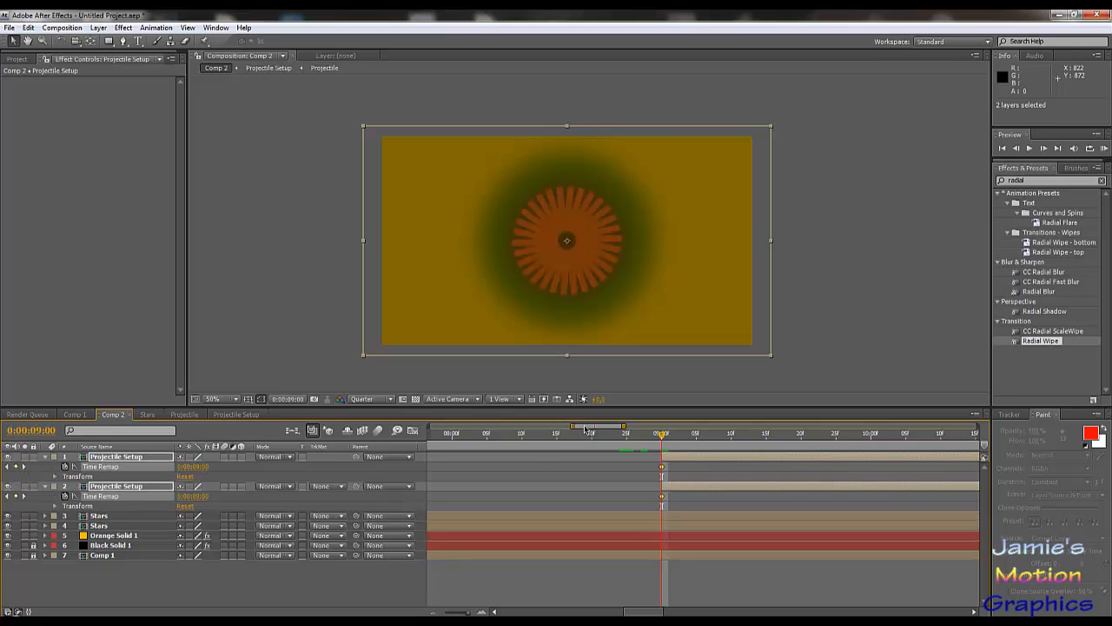
click(666, 434)
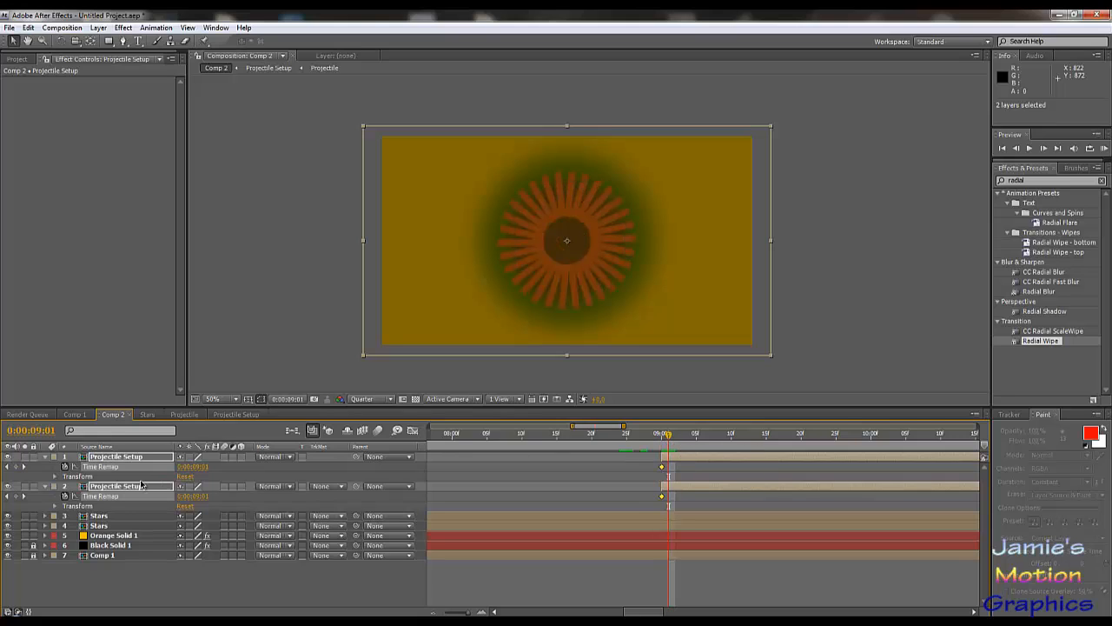
click(17, 467)
click(16, 496)
- Extend both Projectile Setup layers' starts back to 0:00:08:29 and remove their Time Remap keyframes at 0:00:09:01
key(Page_Up)
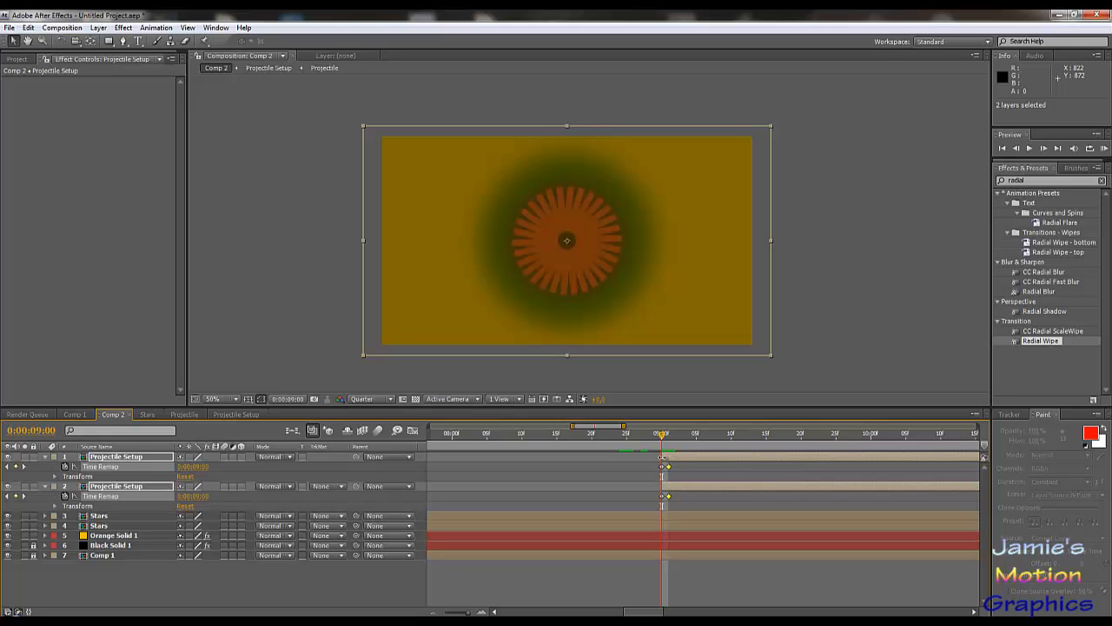
click(662, 457)
drag(657, 458, 656, 458)
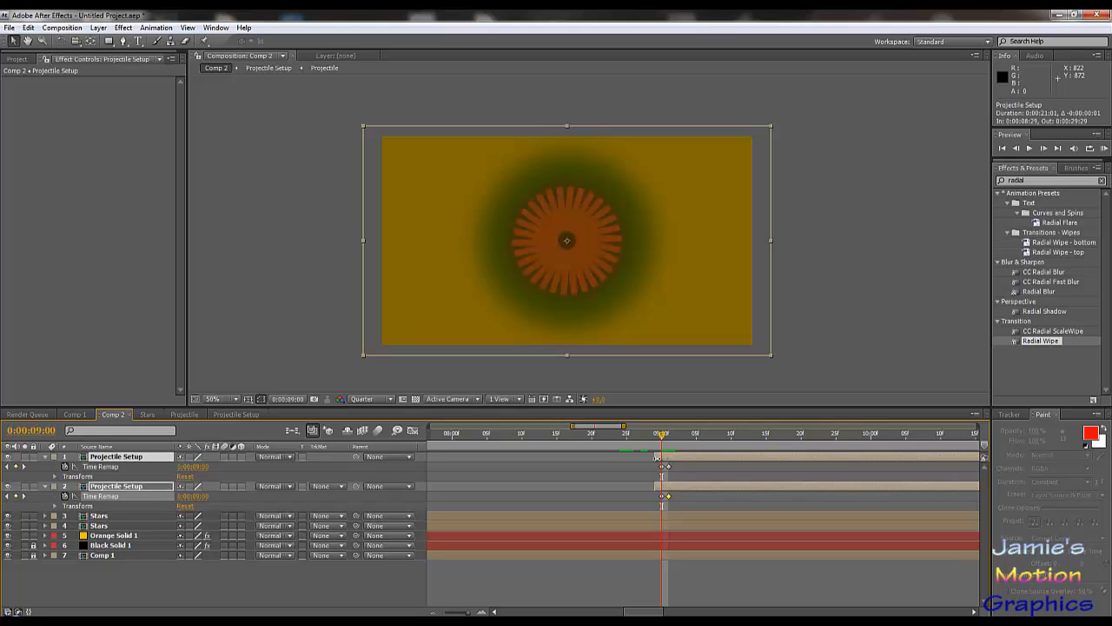
click(667, 468)
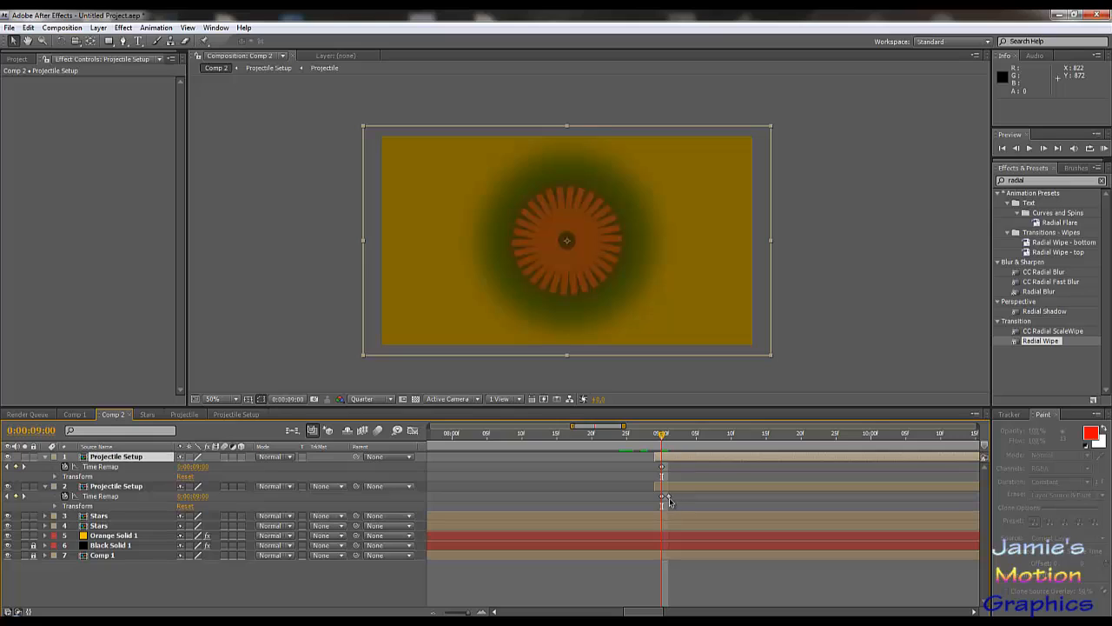
click(673, 502)
- Add Time Remap keyframes at 0:00:08:29 on both Projectile Setup layers and shift their second keyframes to about 0:00:09:06
click(657, 440)
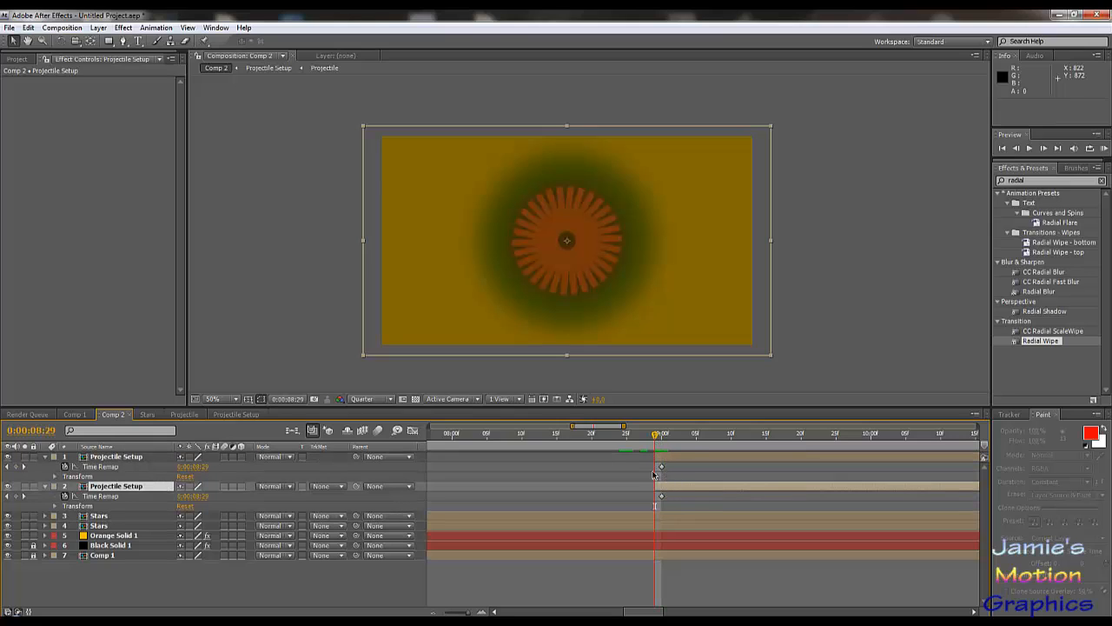
click(16, 467)
click(16, 496)
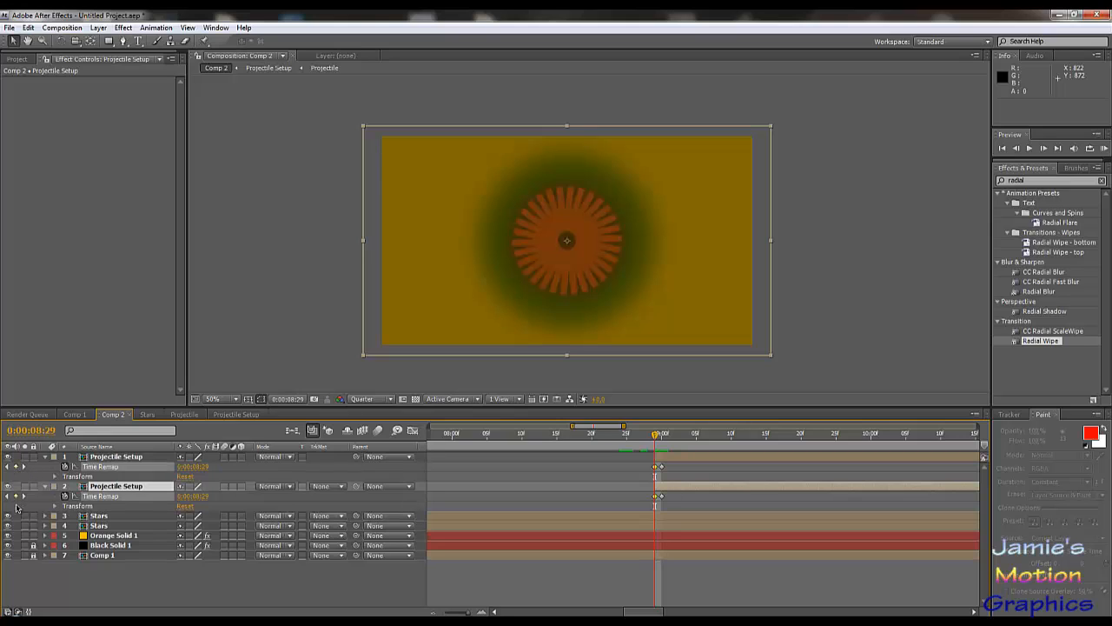
click(659, 454)
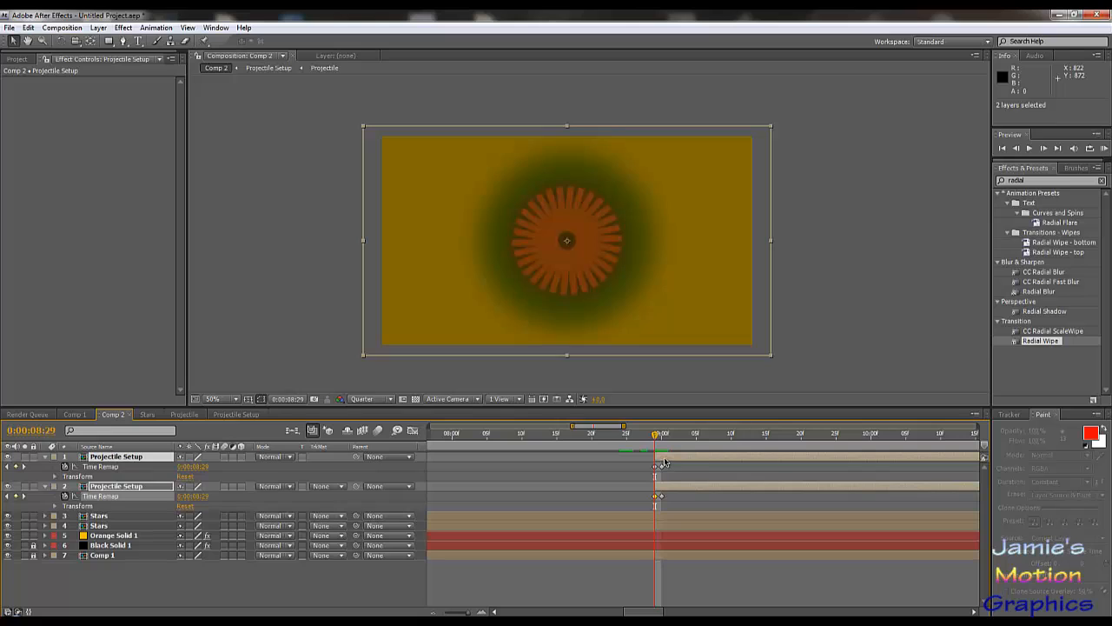
mouse_move(664, 462)
mouse_down()
mouse_move(703, 462)
mouse_move(656, 468)
mouse_up()
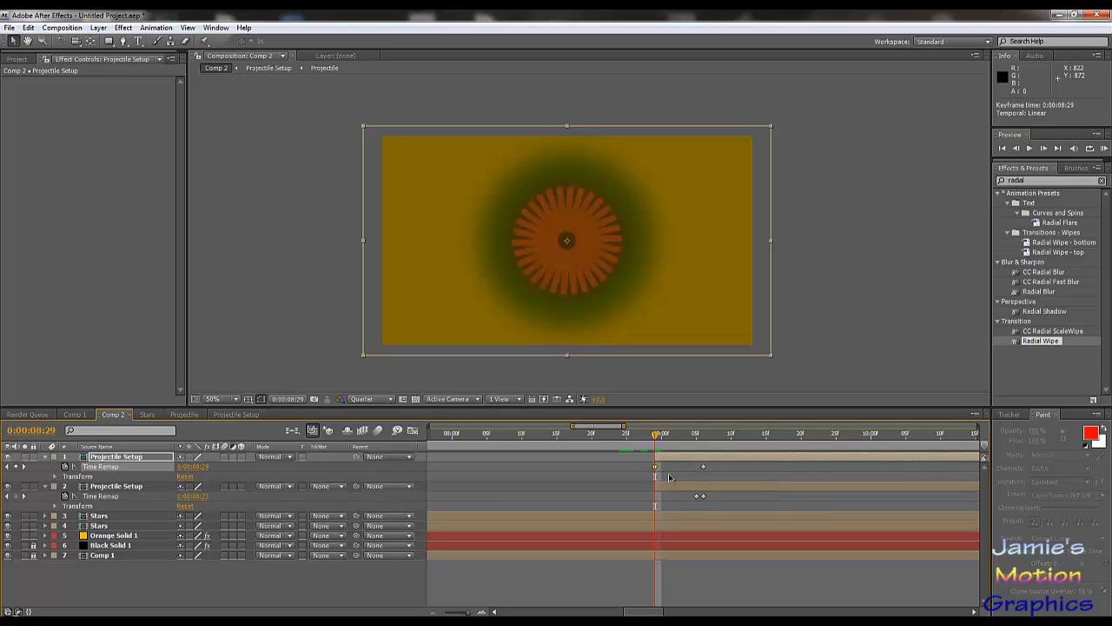
drag(701, 499, 656, 497)
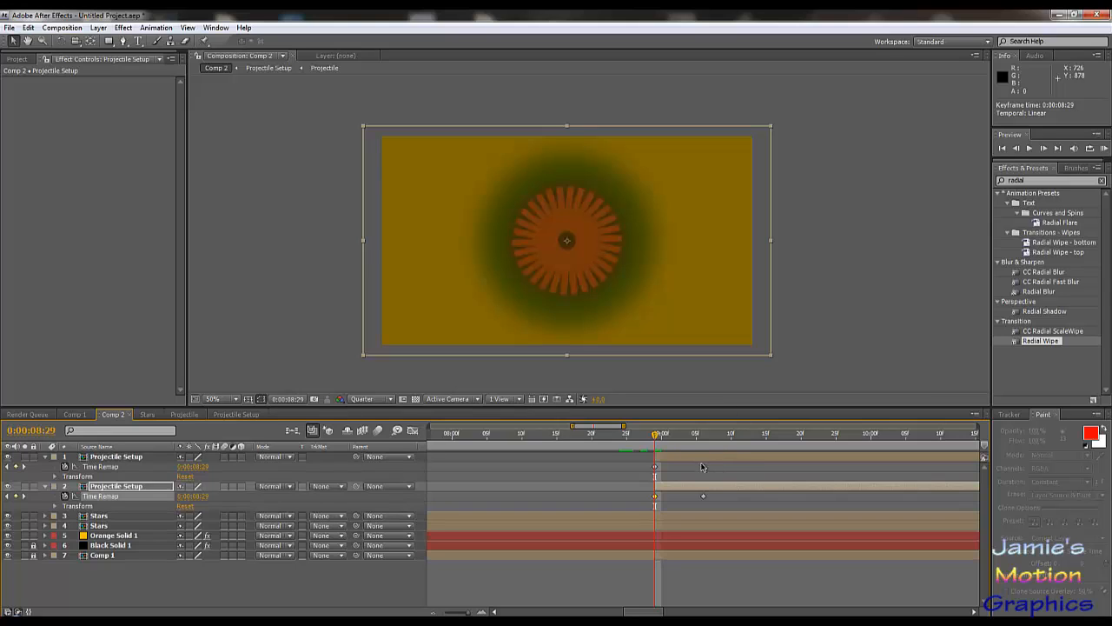
- Remove the Time Remap property from both Projectile Setup layers
click(101, 468)
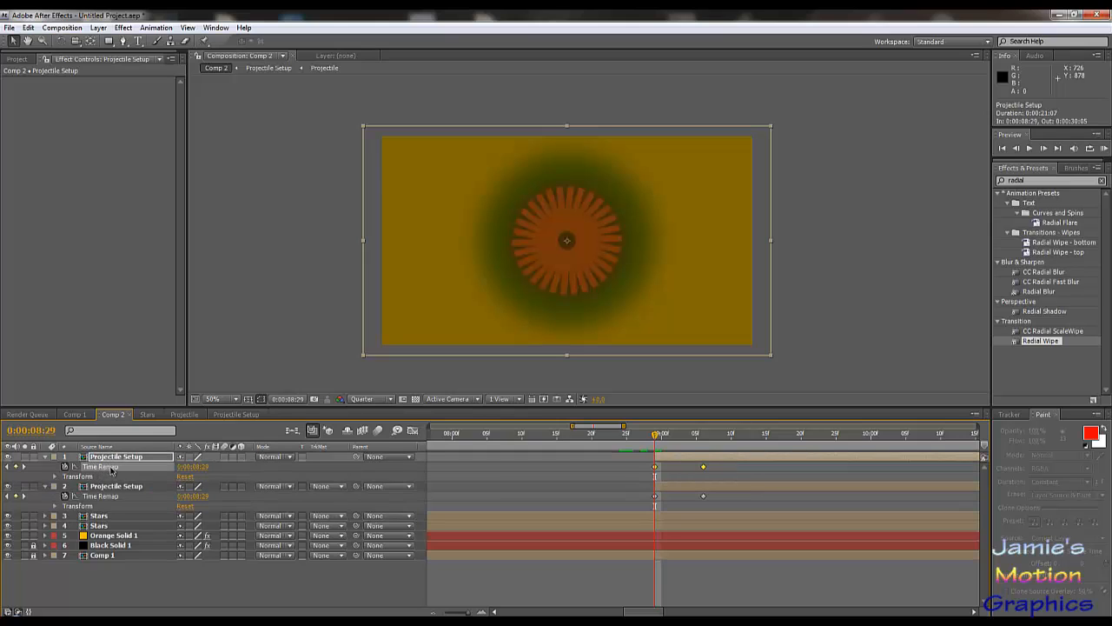
key(Delete)
click(106, 489)
key(Delete)
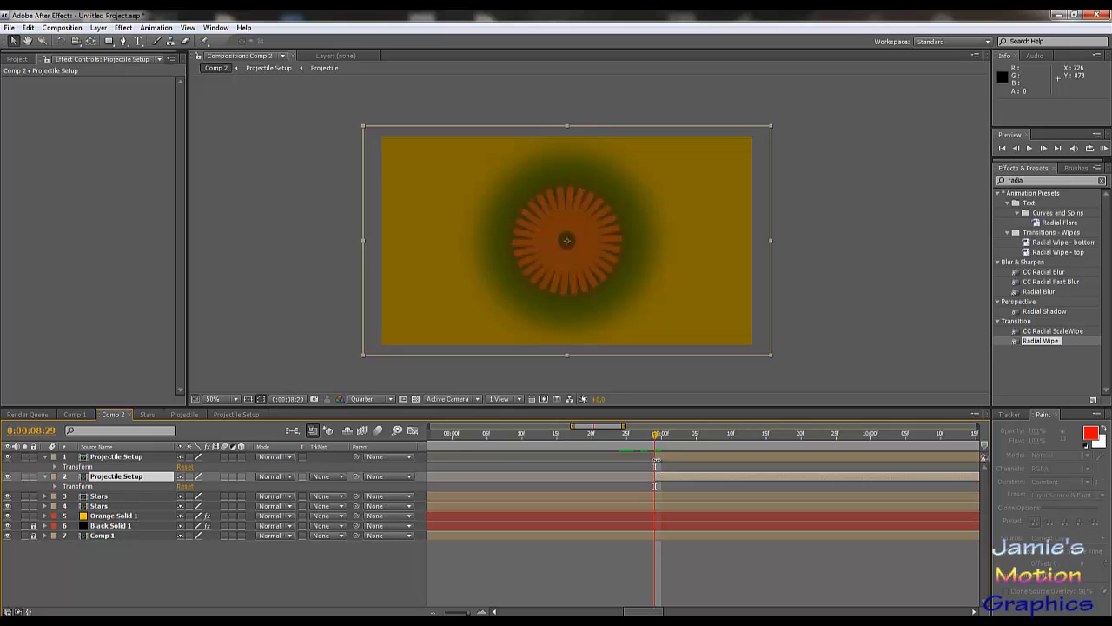
- Slide both Projectile Setup layers later so they end at 0:00:30:29, and extend their starts back to 0:00:09:00
click(679, 458)
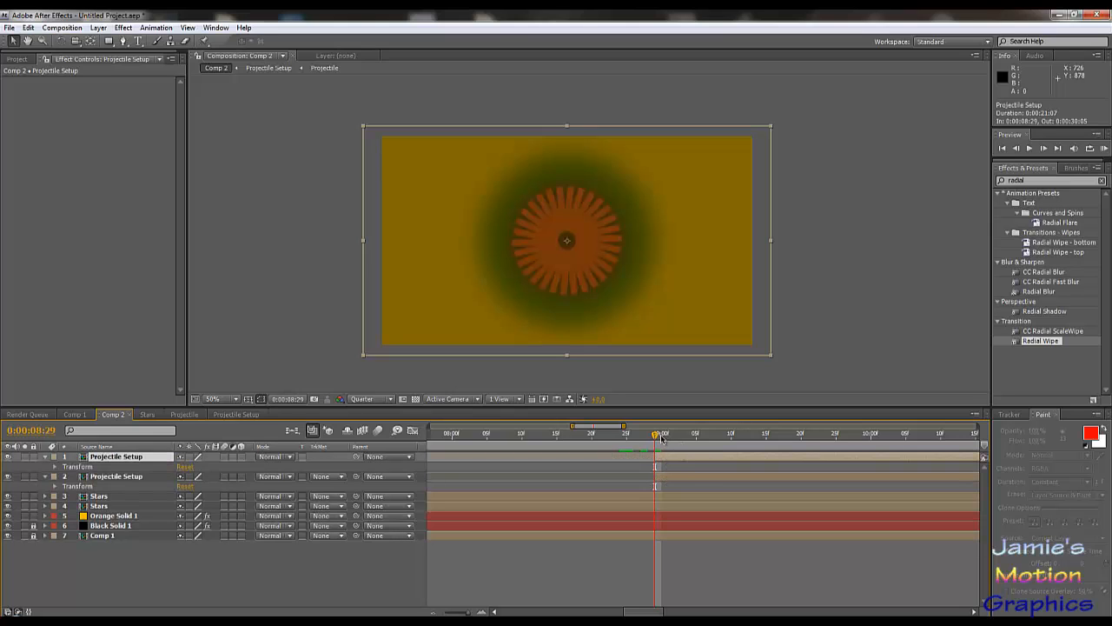
drag(655, 436, 711, 451)
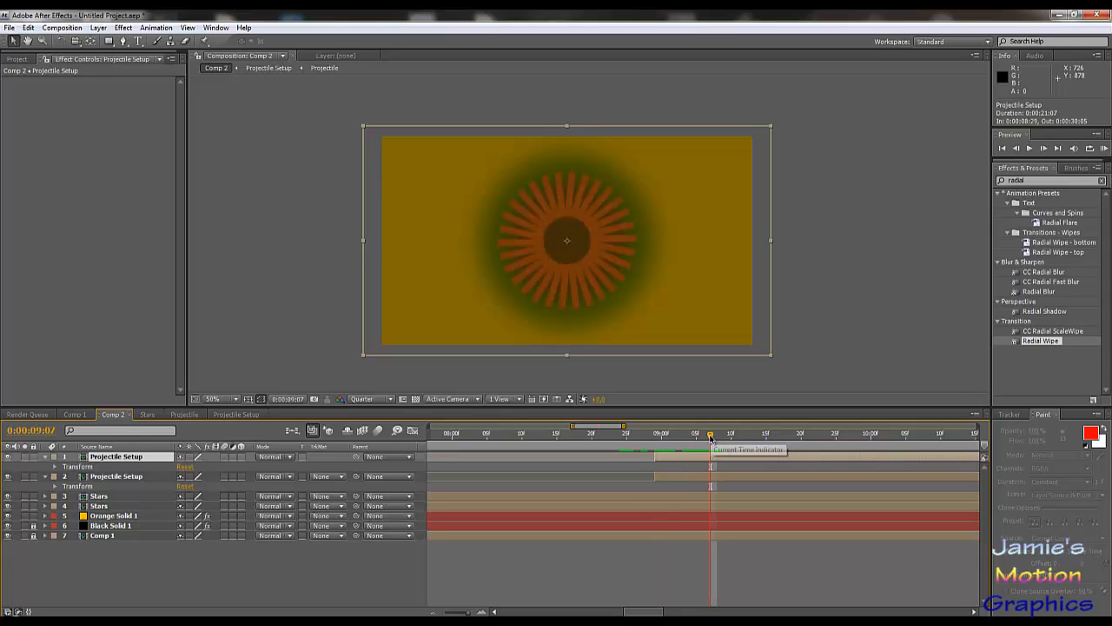
drag(652, 457, 780, 452)
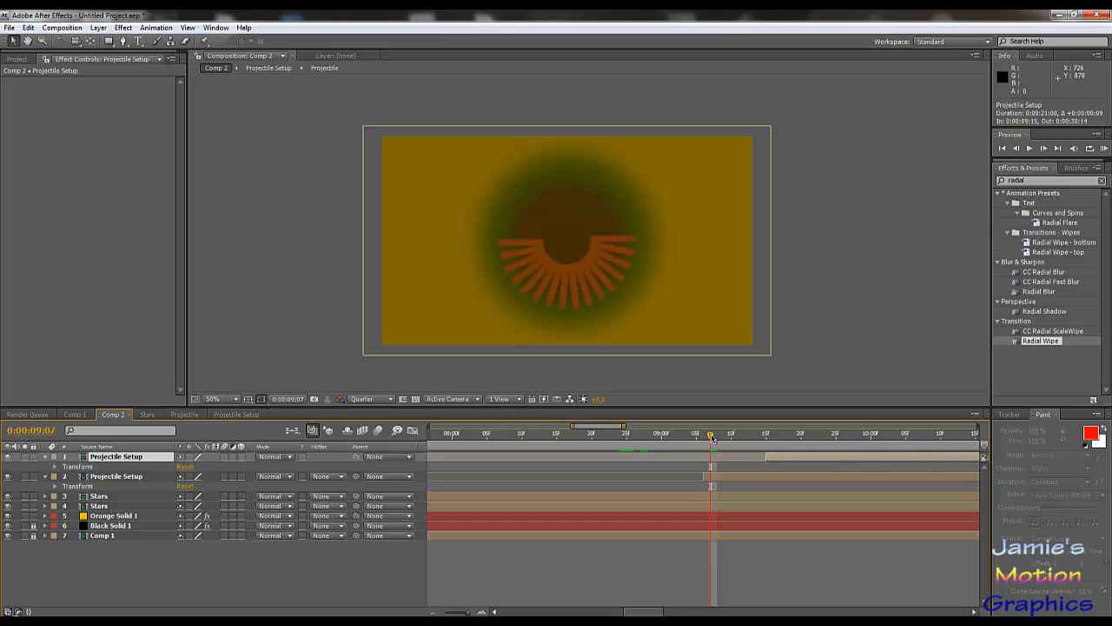
drag(712, 437, 662, 435)
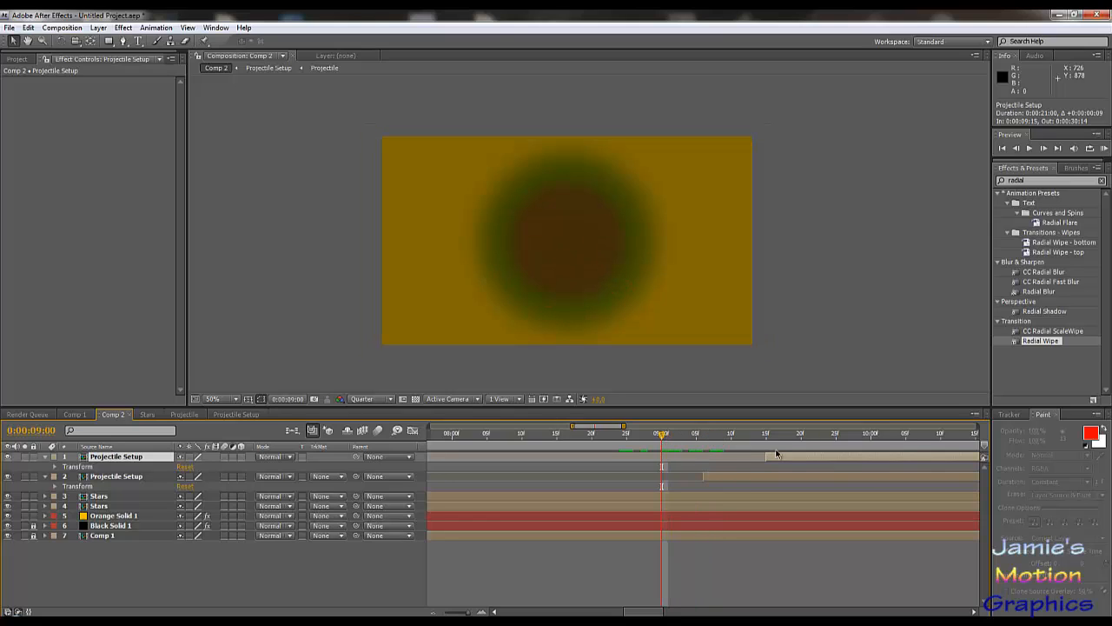
drag(720, 476, 885, 476)
drag(819, 452, 661, 458)
click(870, 476)
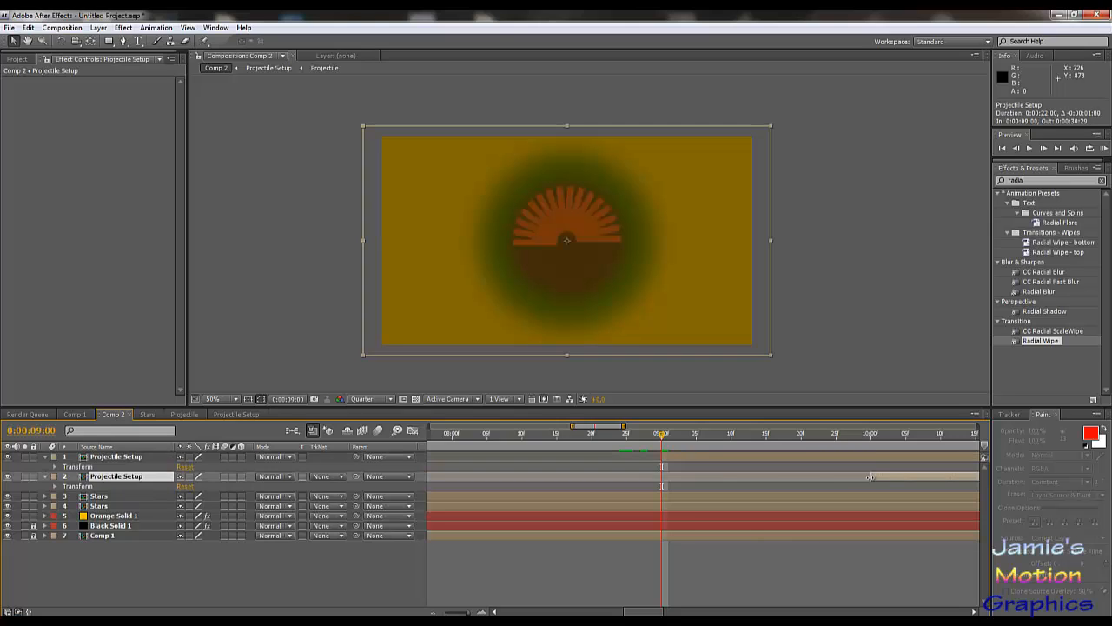
drag(869, 476, 663, 476)
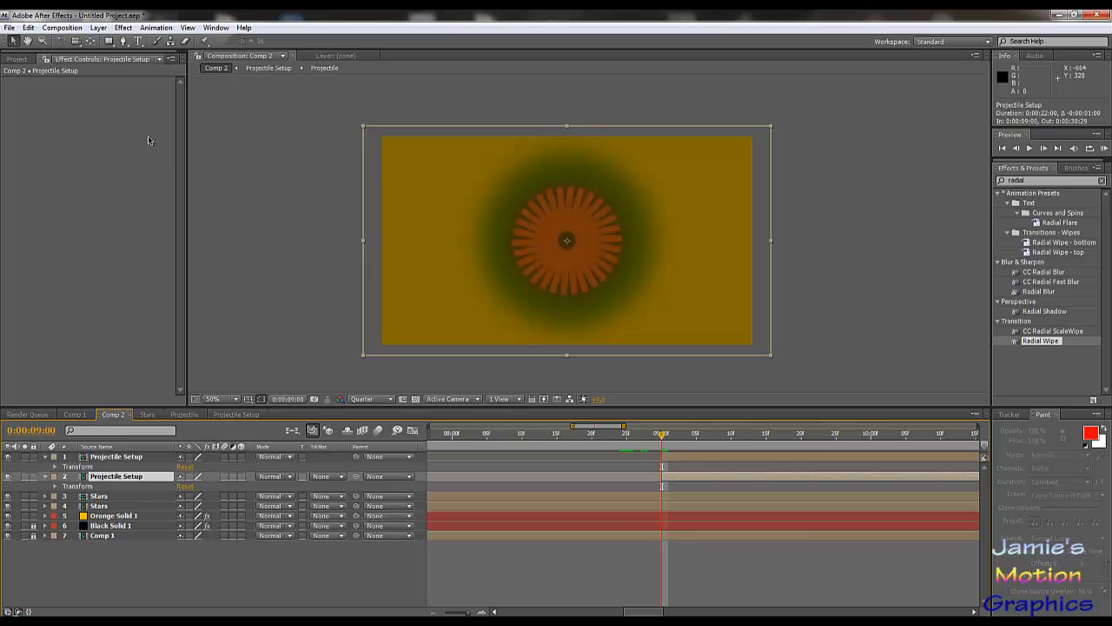
- Pre-compose both Projectile Setup layers into a composition named Appear, check its contents, and return to Comp 2
ctrl+click(113, 458)
right_click(112, 461)
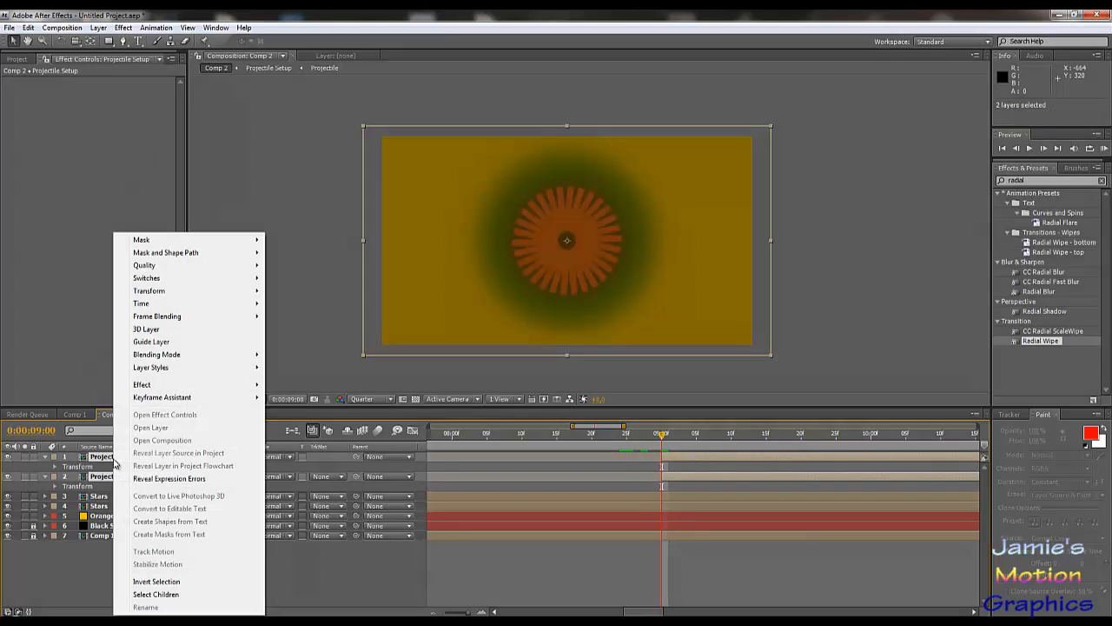
click(99, 28)
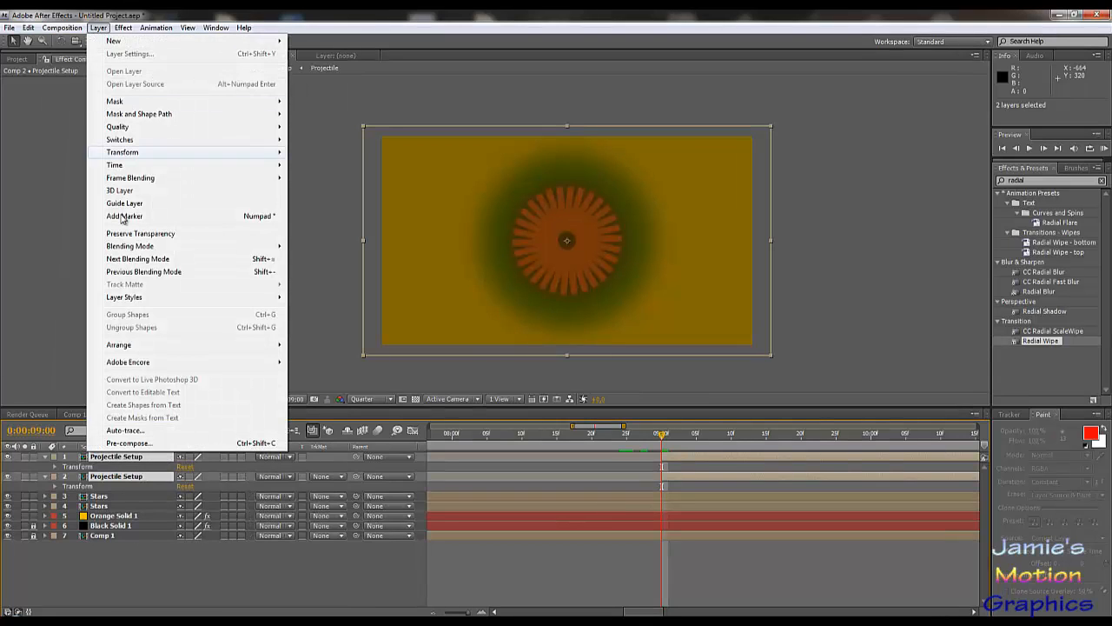
click(137, 444)
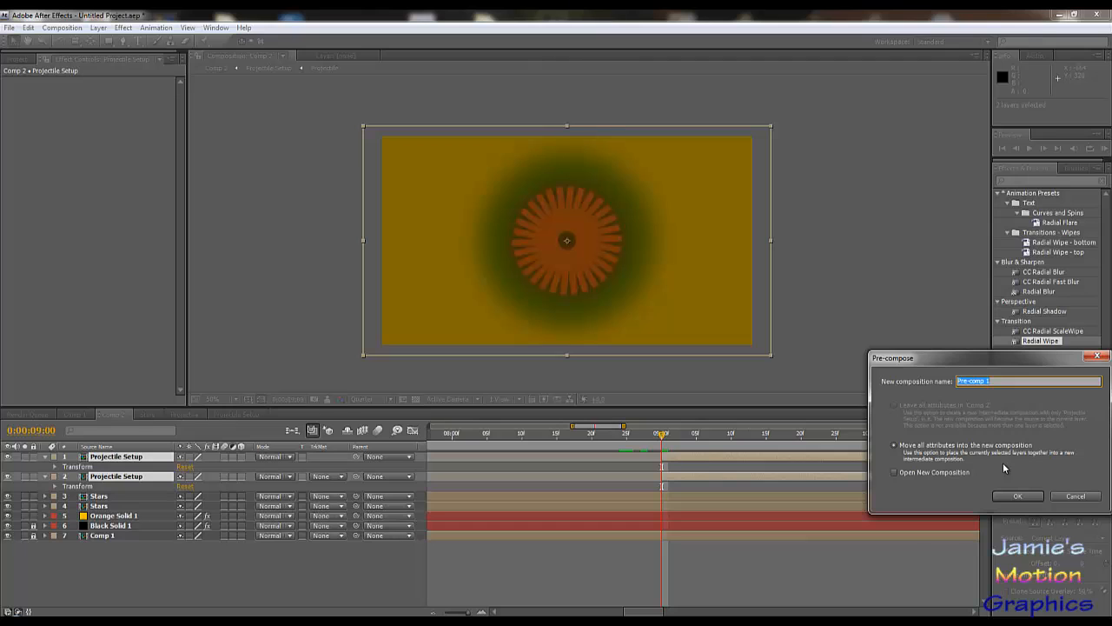
text(Appear)
key(Return)
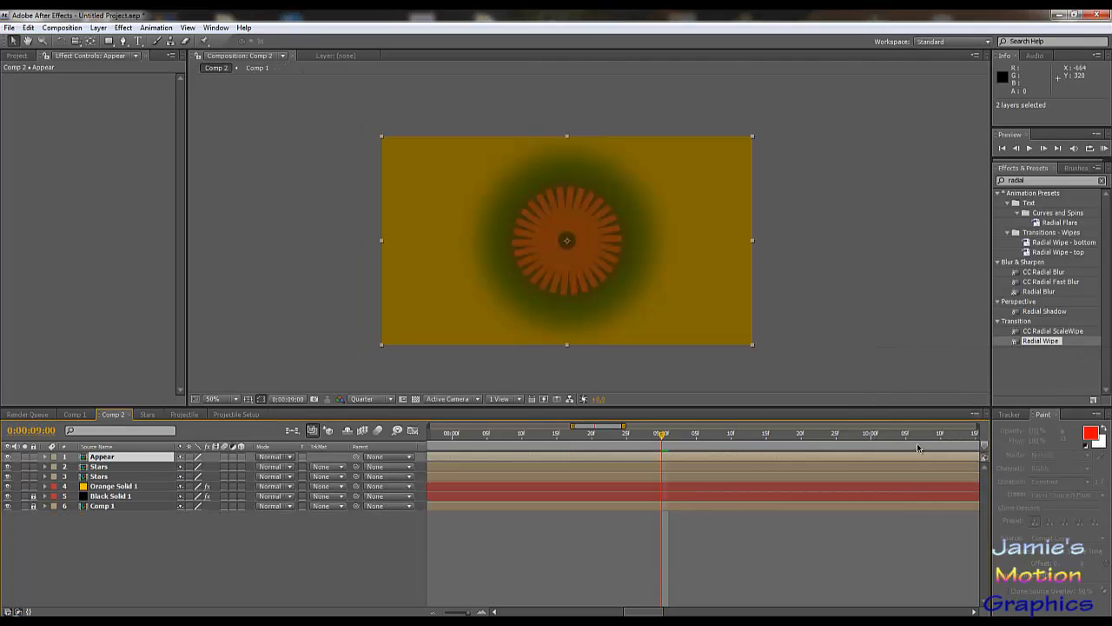
double_click(115, 457)
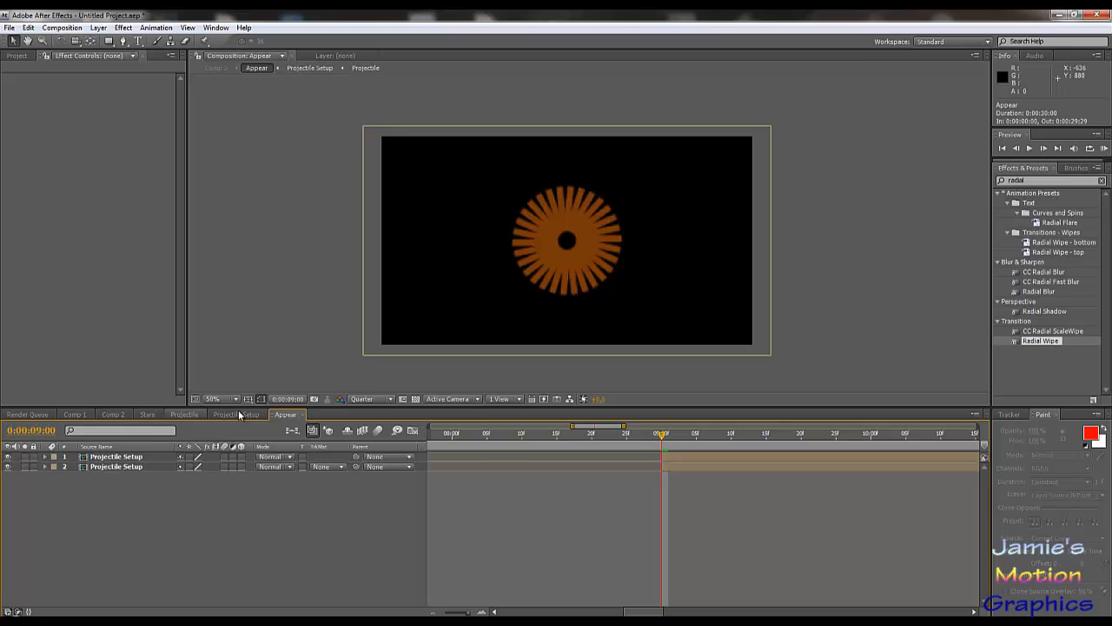
click(123, 417)
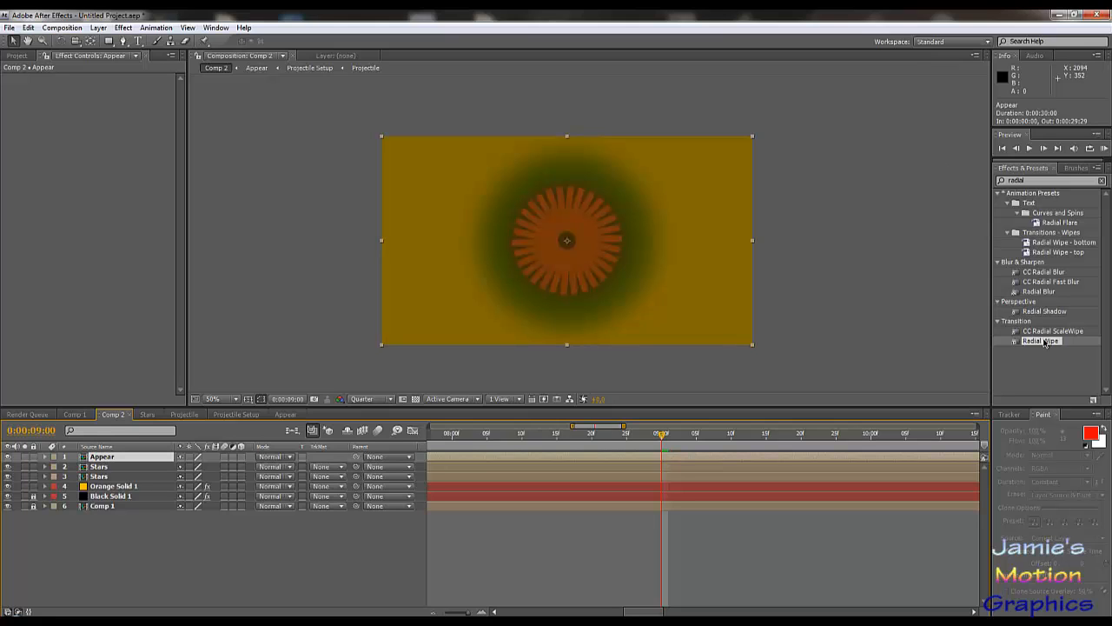
- Apply the Radial Wipe effect to the Appear layer and set its Transition Completion to 100%
drag(1045, 342, 111, 459)
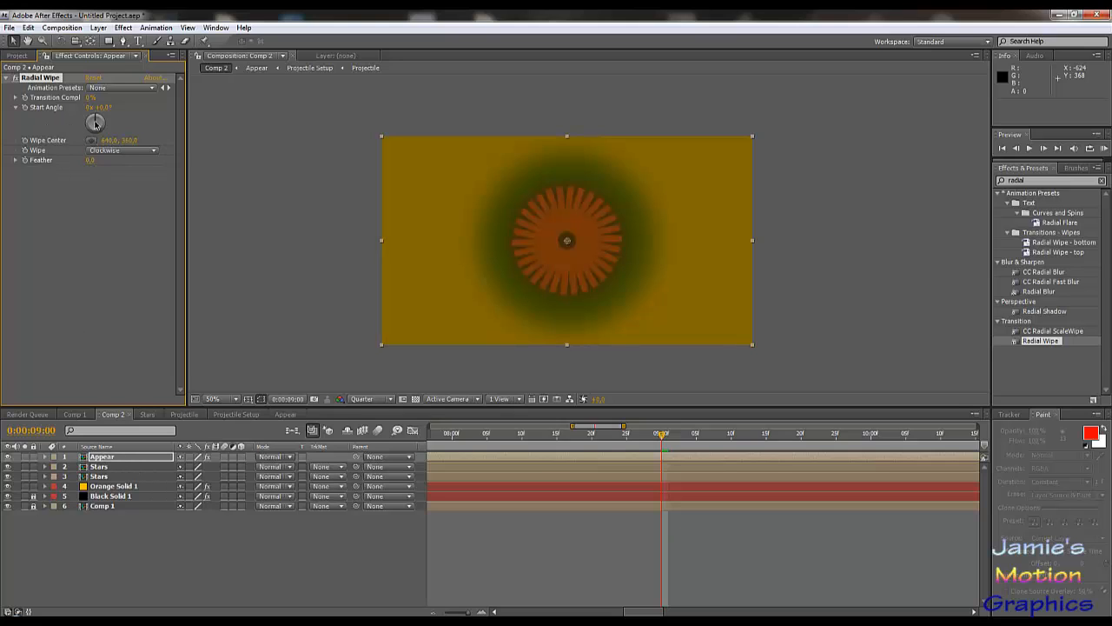
click(90, 97)
key(Return)
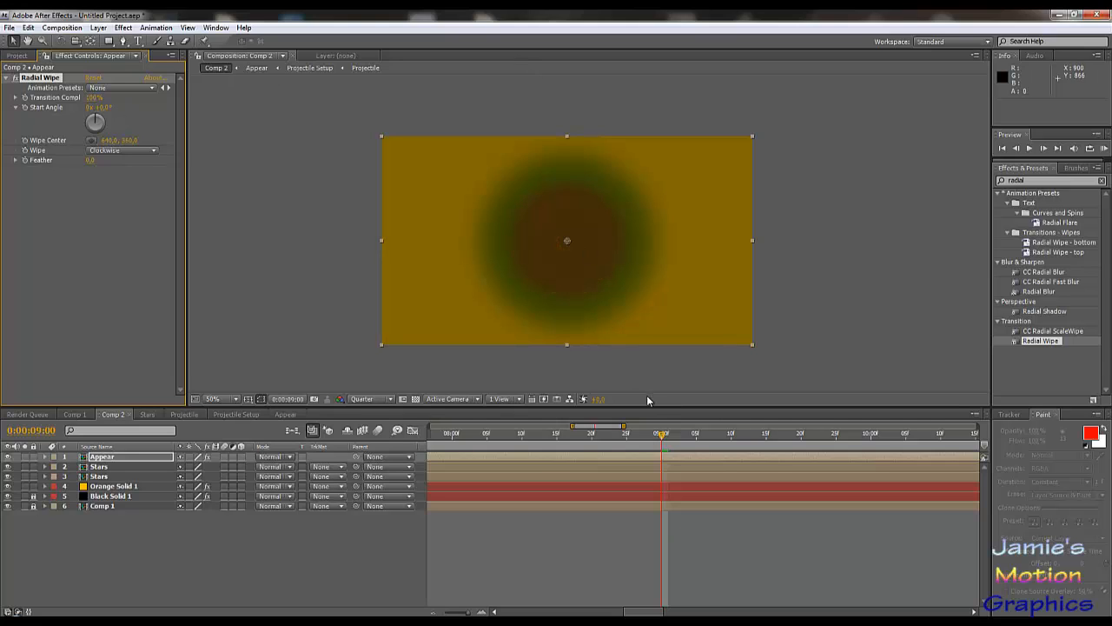
- Keyframe the Appear layer's Radial Wipe Transition Completion from 100% at 0:00:09:00 to 0% at 0:00:09:15
mouse_move(665, 434)
mouse_down()
mouse_move(676, 440)
mouse_move(662, 439)
mouse_up()
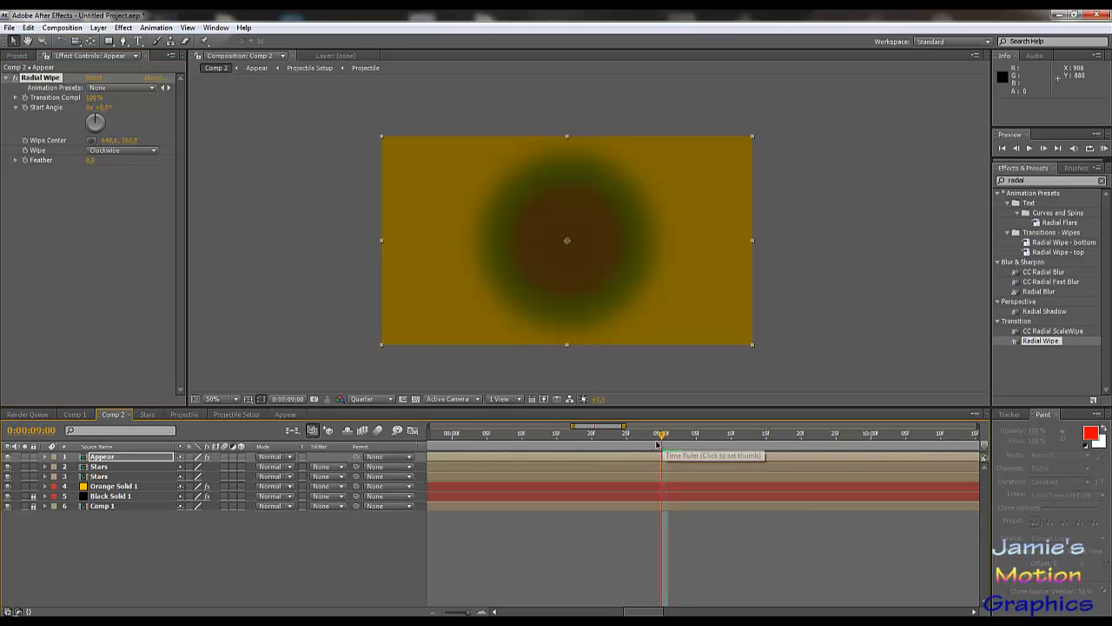
click(46, 458)
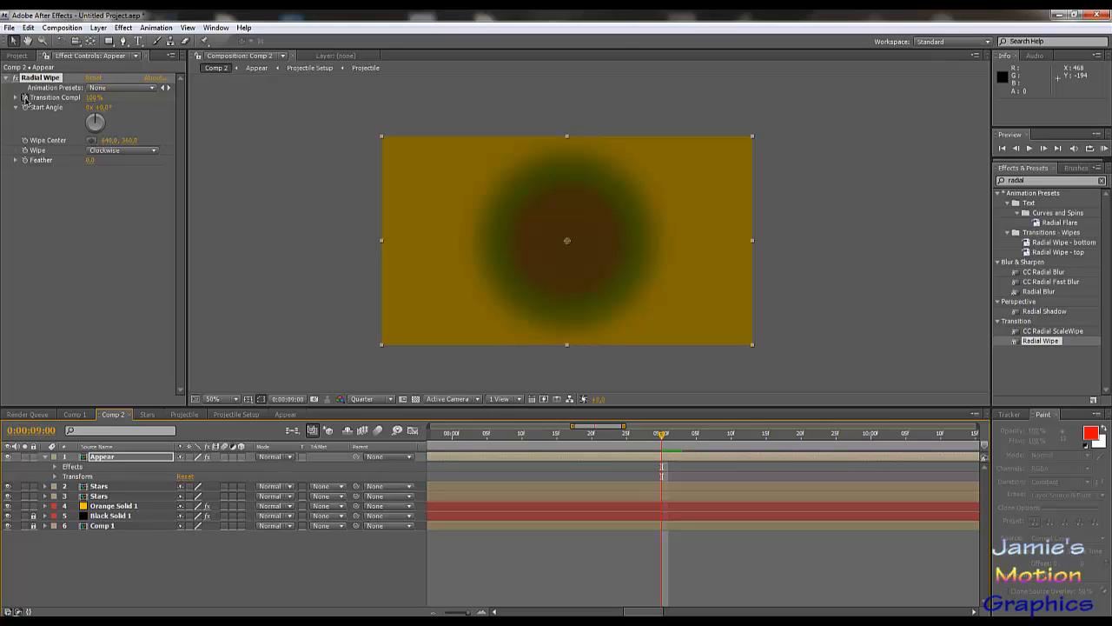
click(24, 97)
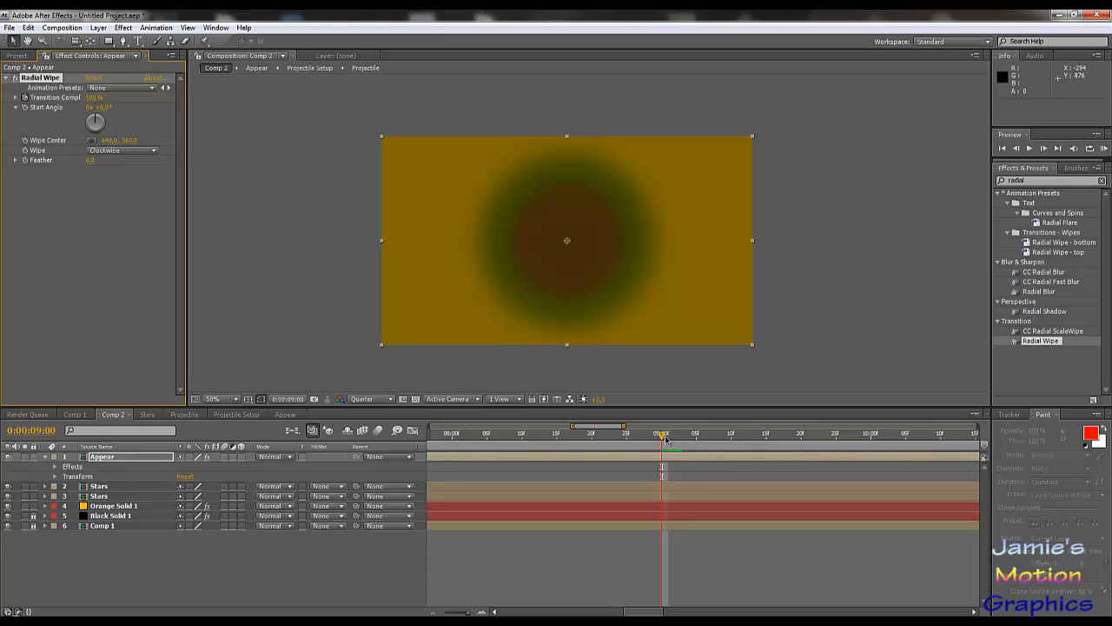
drag(661, 436, 765, 445)
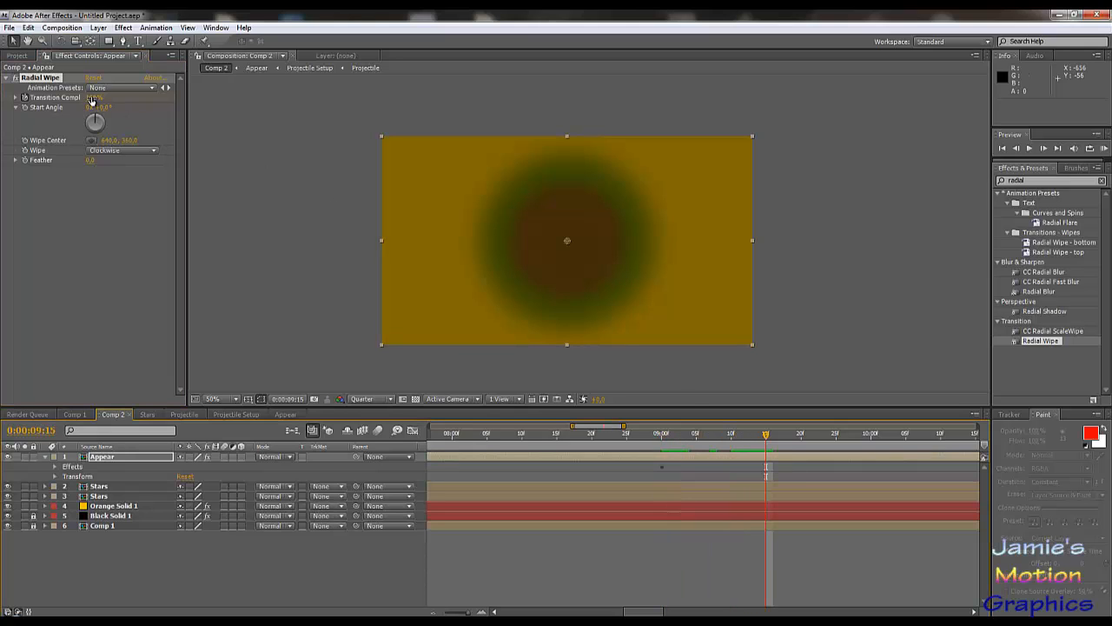
drag(91, 97, 2, 108)
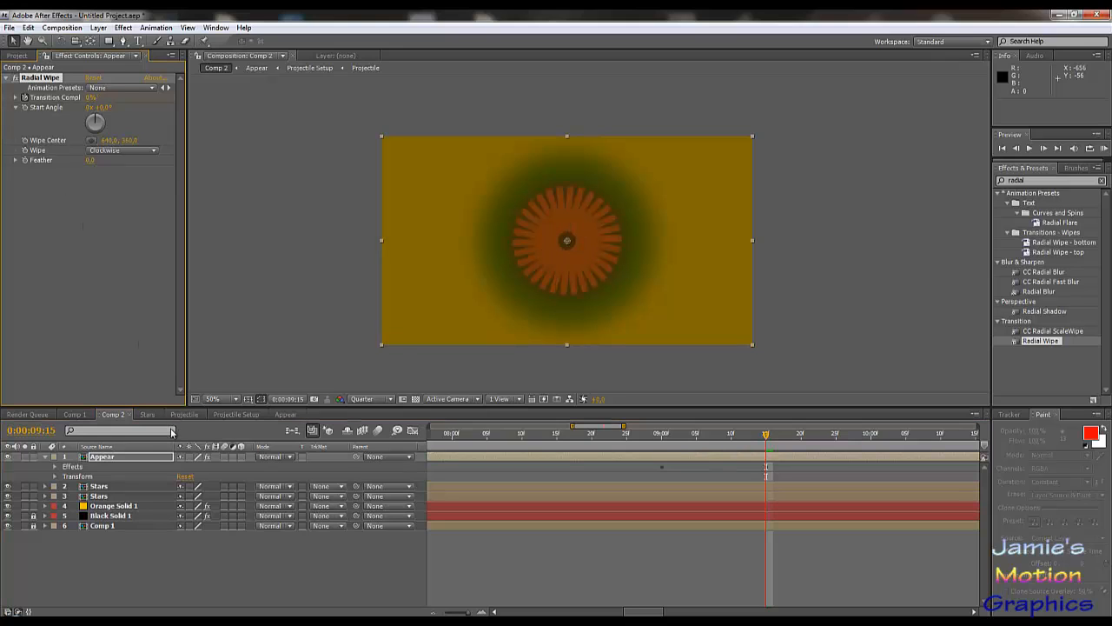
- Make the Appear layer 3D and set its Y Rotation to 180°
click(240, 456)
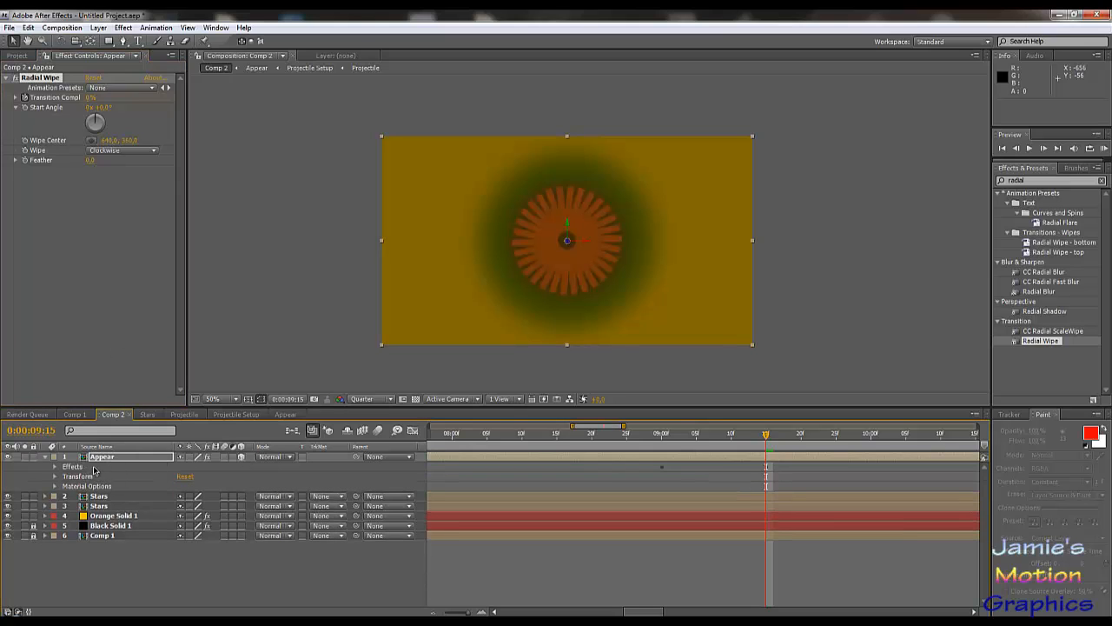
key(r)
click(198, 486)
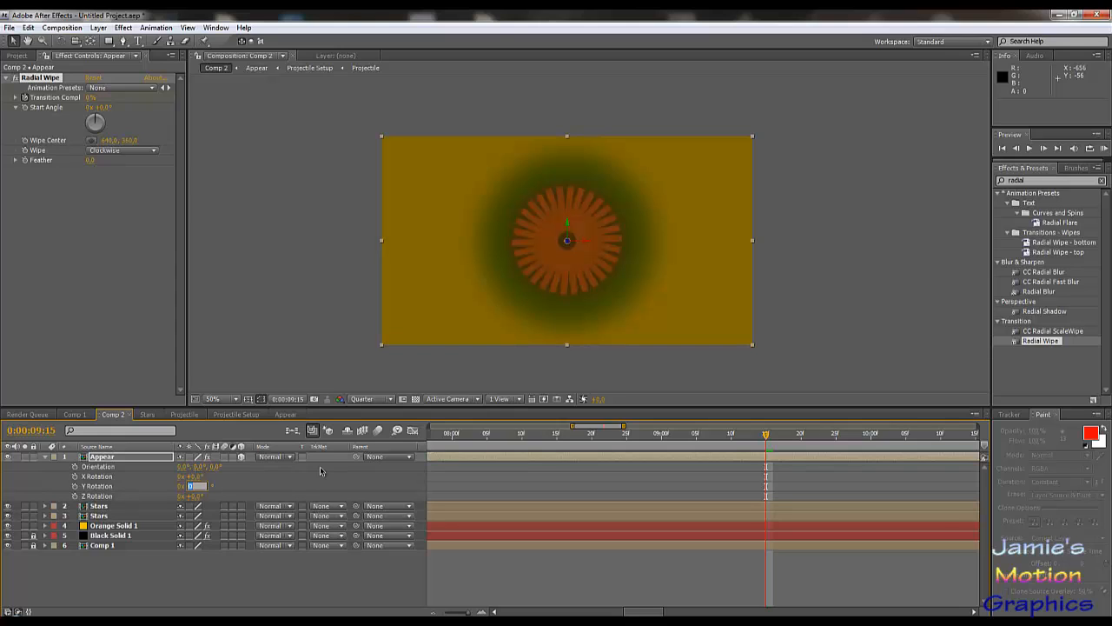
text(180)
key(Return)
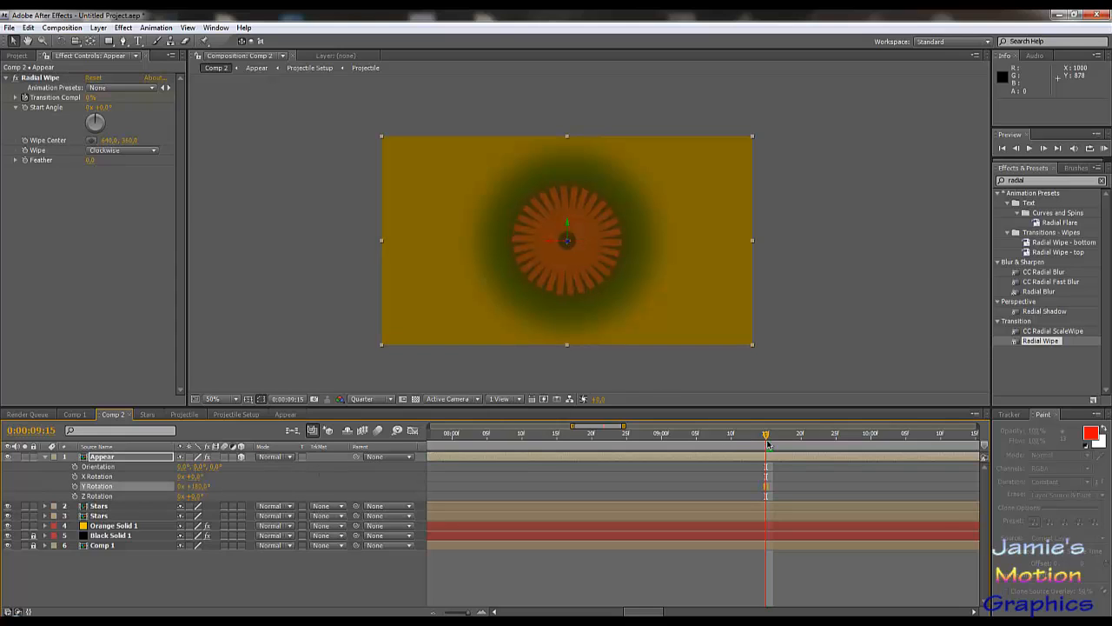
drag(766, 435, 767, 470)
- Set the Appear layer's Opacity to 30%
key(t)
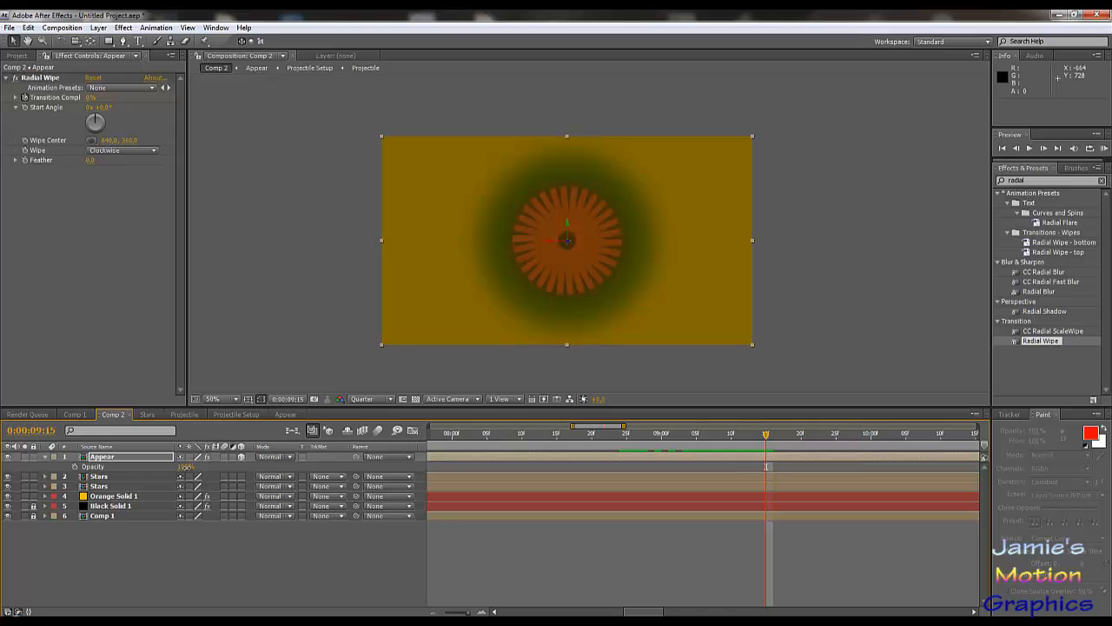
drag(186, 467, 175, 469)
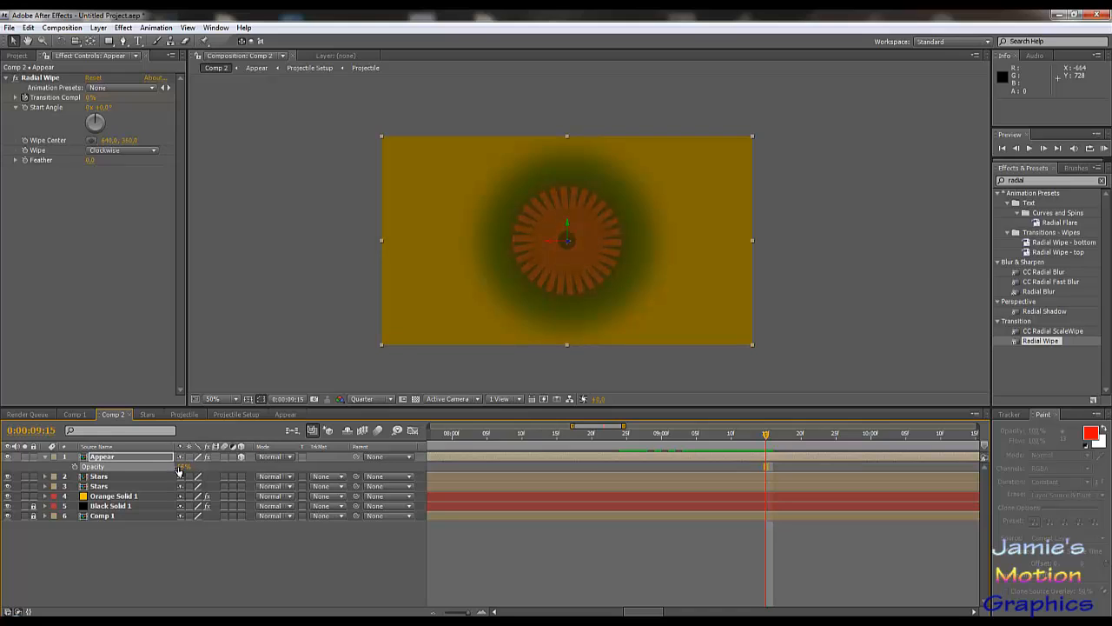
click(184, 466)
text(30)
key(Return)
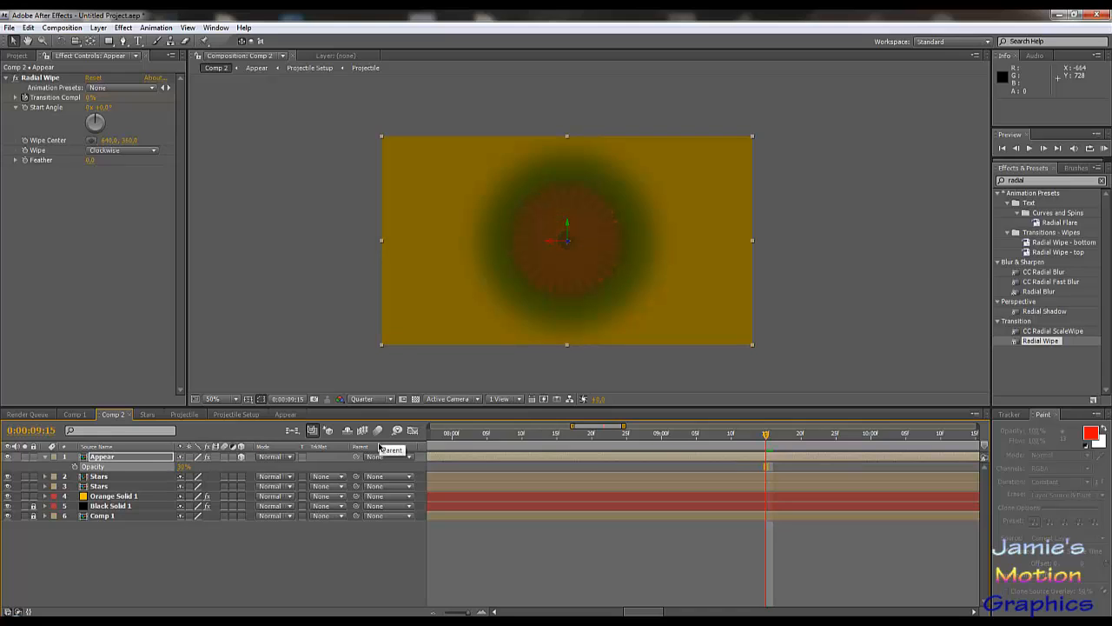
- Duplicate the Appear layer and shift the copy's Transition Completion keyframes to 0:00:09:15 and 0:00:10:00
click(99, 459)
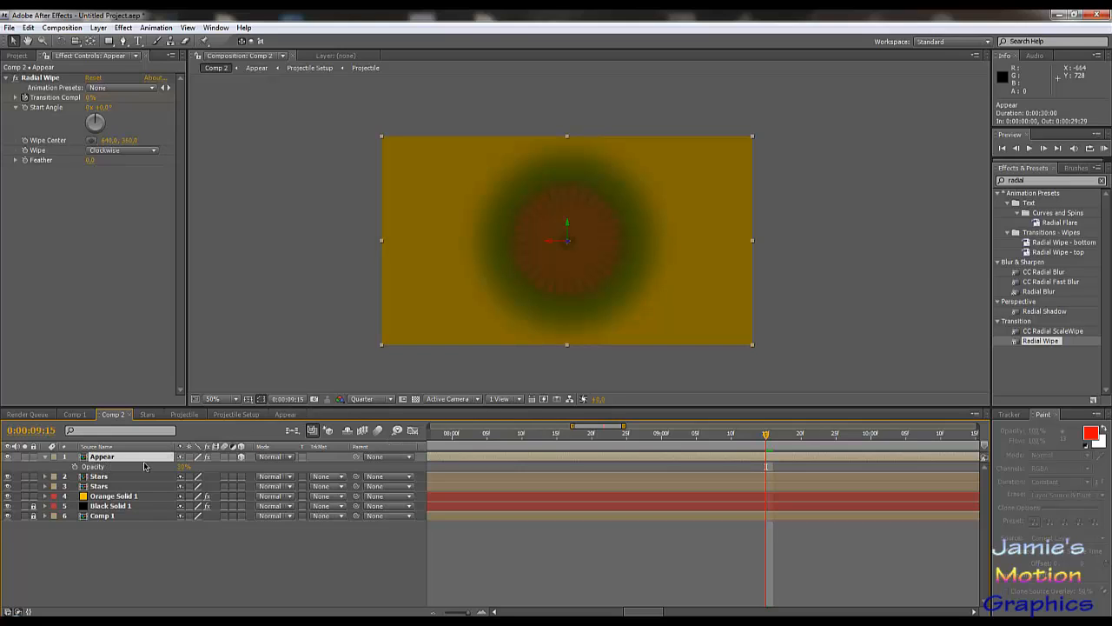
key(ctrl+d)
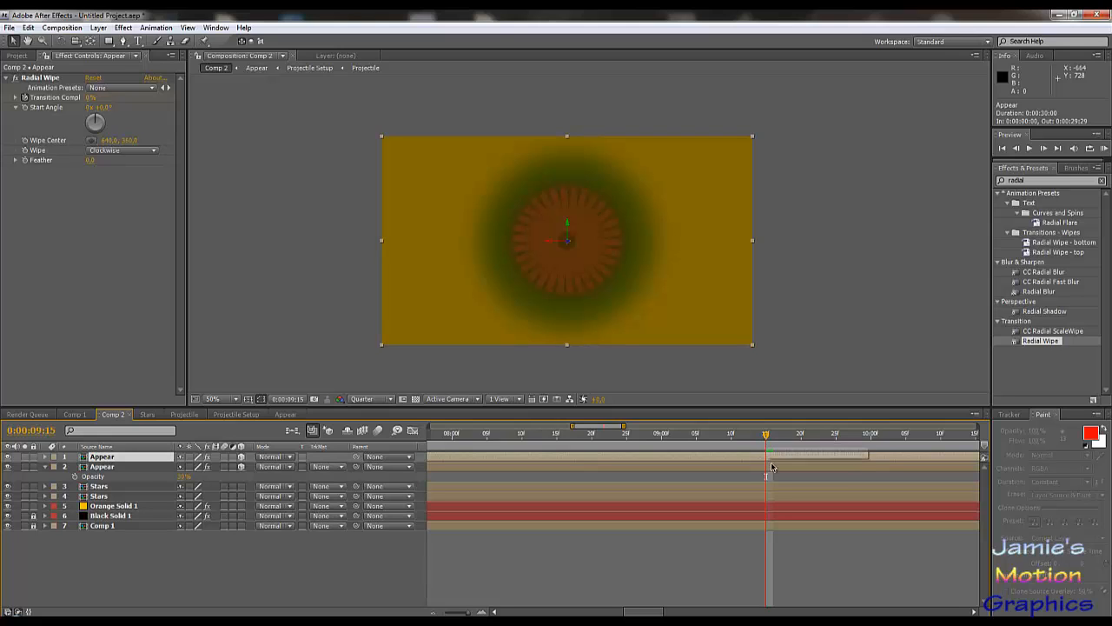
key(u)
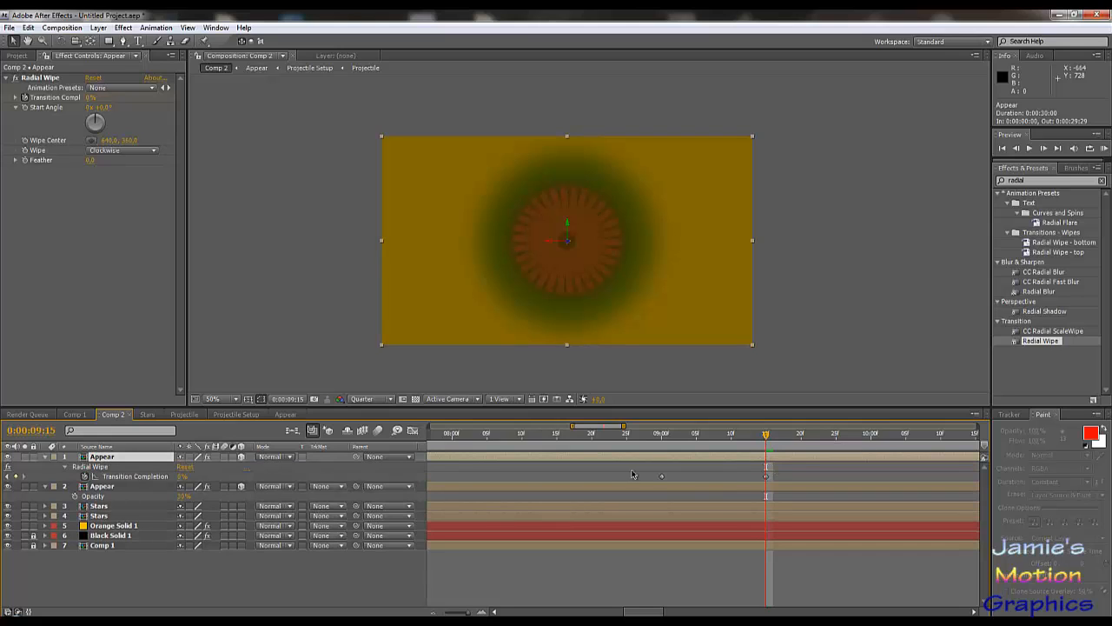
drag(646, 472, 870, 481)
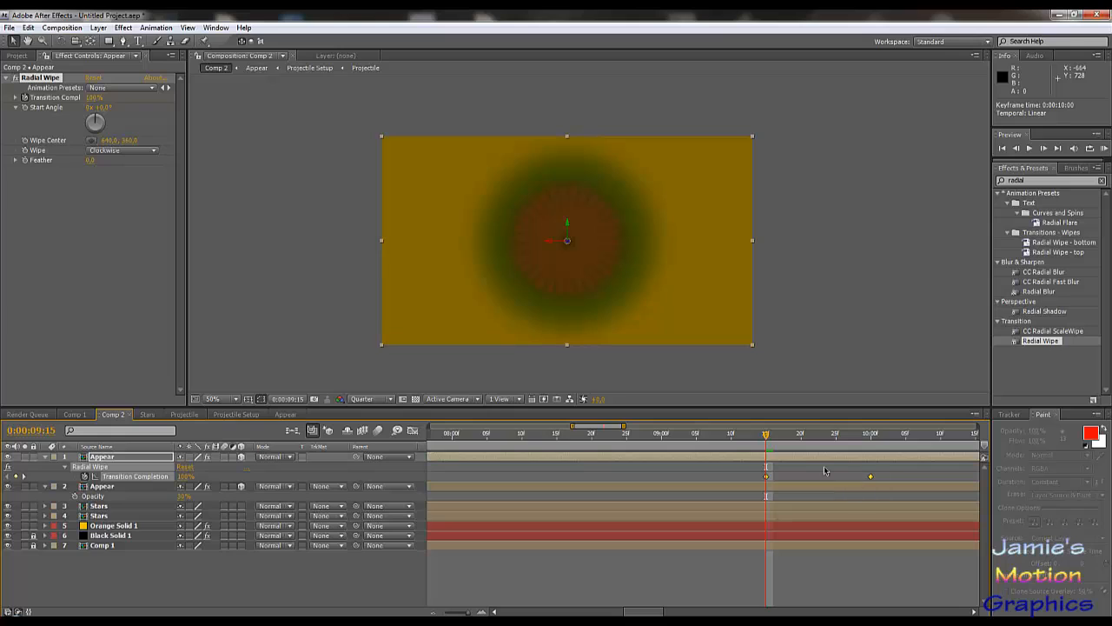
drag(766, 435, 873, 488)
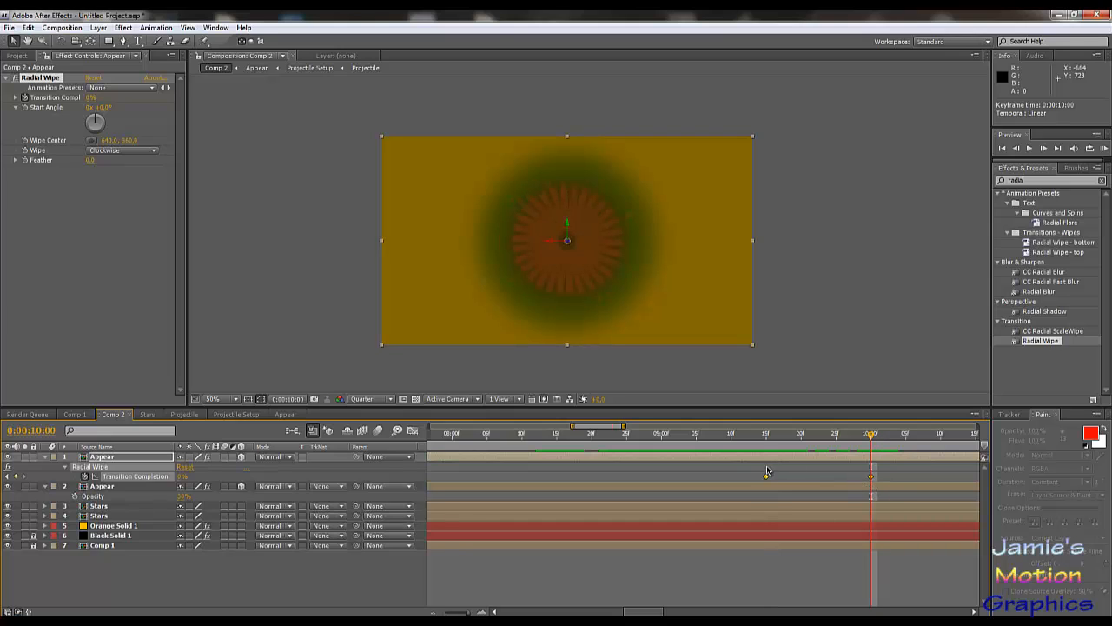
- Duplicate the uppermost Appear layer again and move the new copy's Transition Completion keyframes to 0:00:10:00 and 0:00:10:15
drag(873, 436, 976, 453)
click(107, 458)
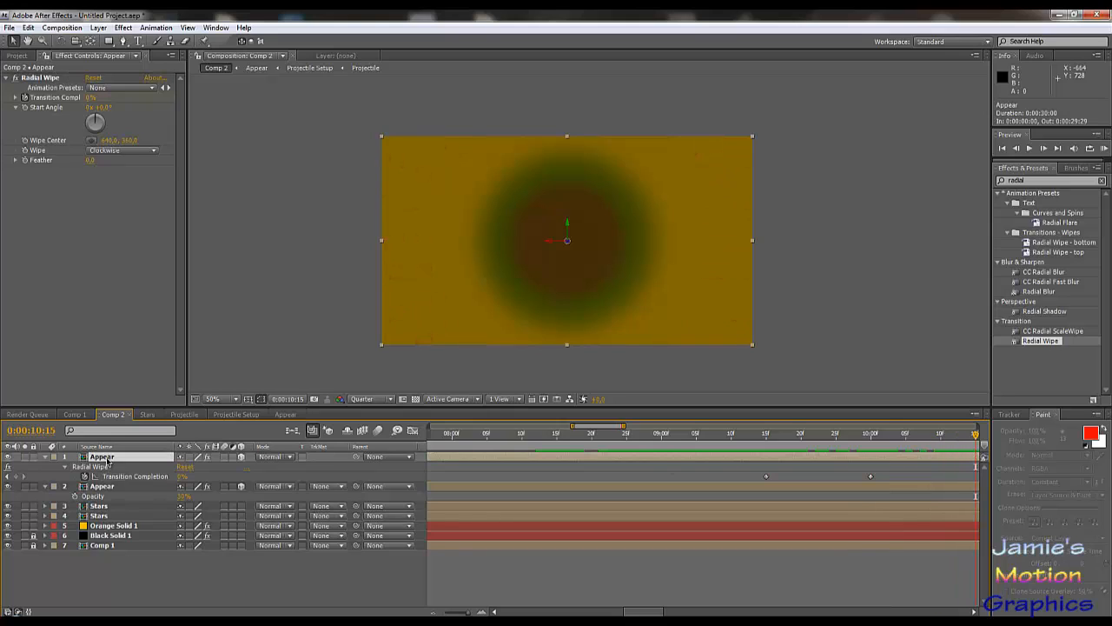
key(ctrl+d)
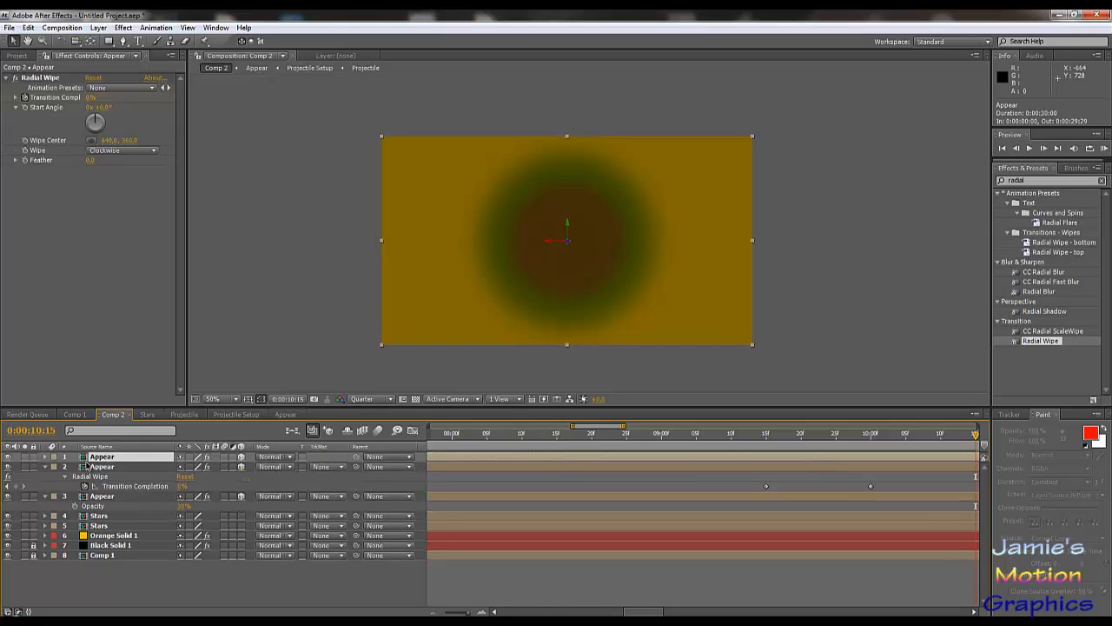
key(u)
drag(752, 469, 895, 486)
drag(765, 480, 862, 480)
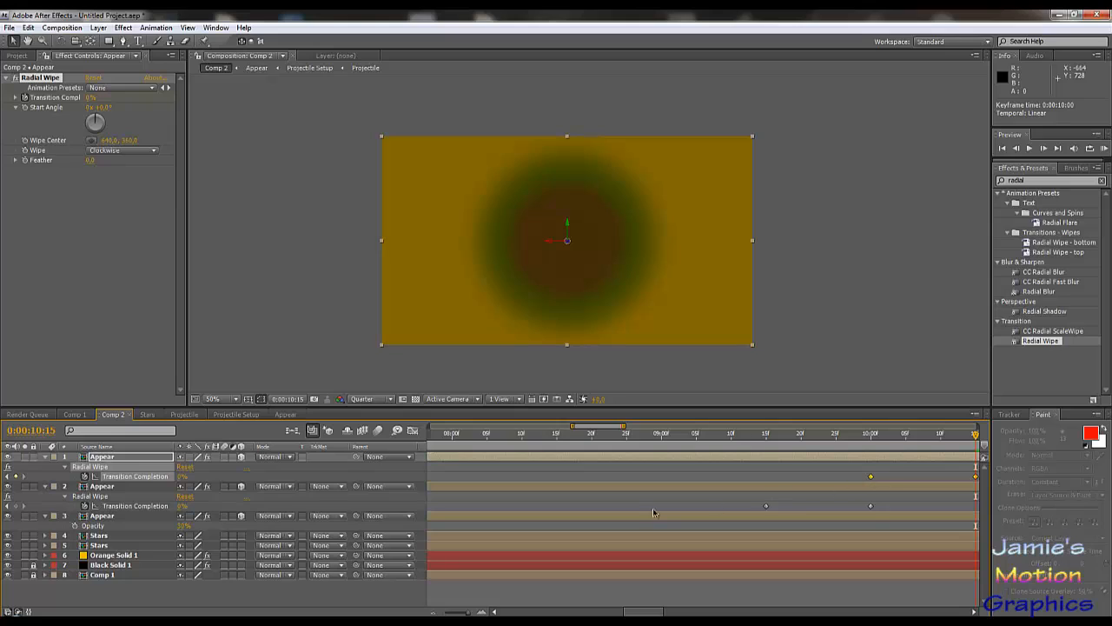
- Raise the uppermost Appear layer's Opacity to 100% and preview the wipe around 0:00:10:03
click(143, 458)
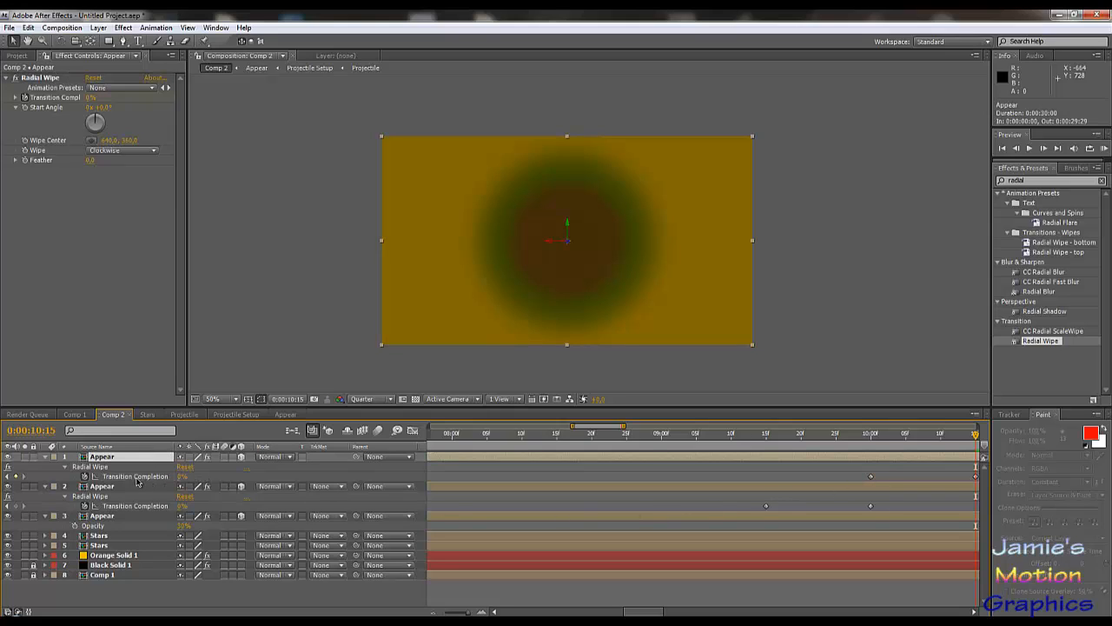
key(t)
drag(181, 467, 289, 473)
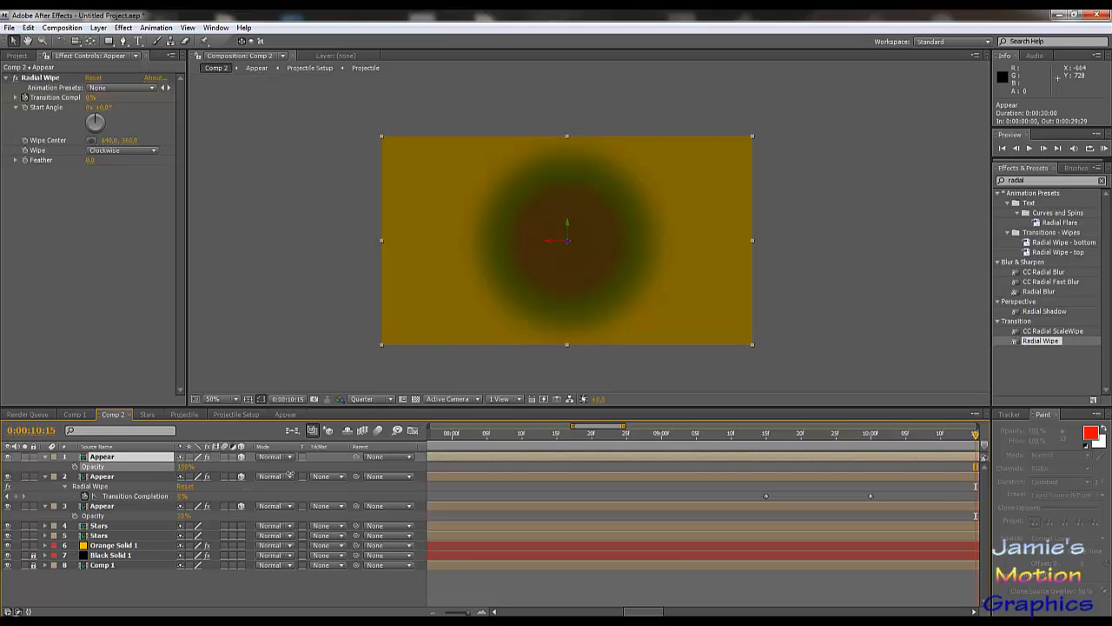
drag(849, 438, 885, 491)
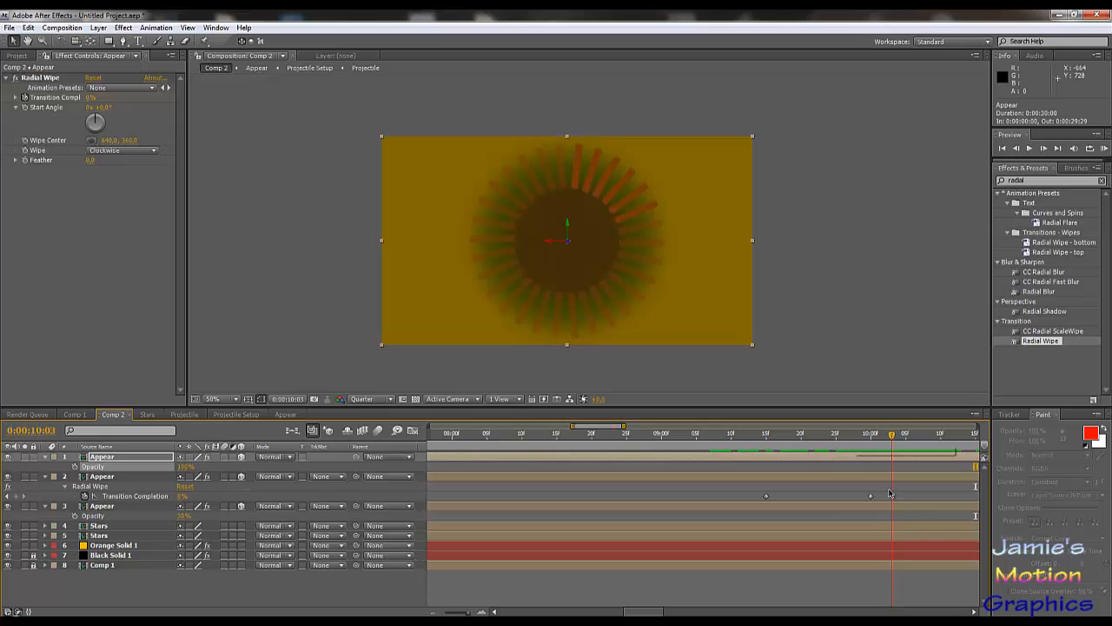
- Slide all three Appear layers 15 frames later so they start at 0:00:00:15
click(122, 459)
key(u)
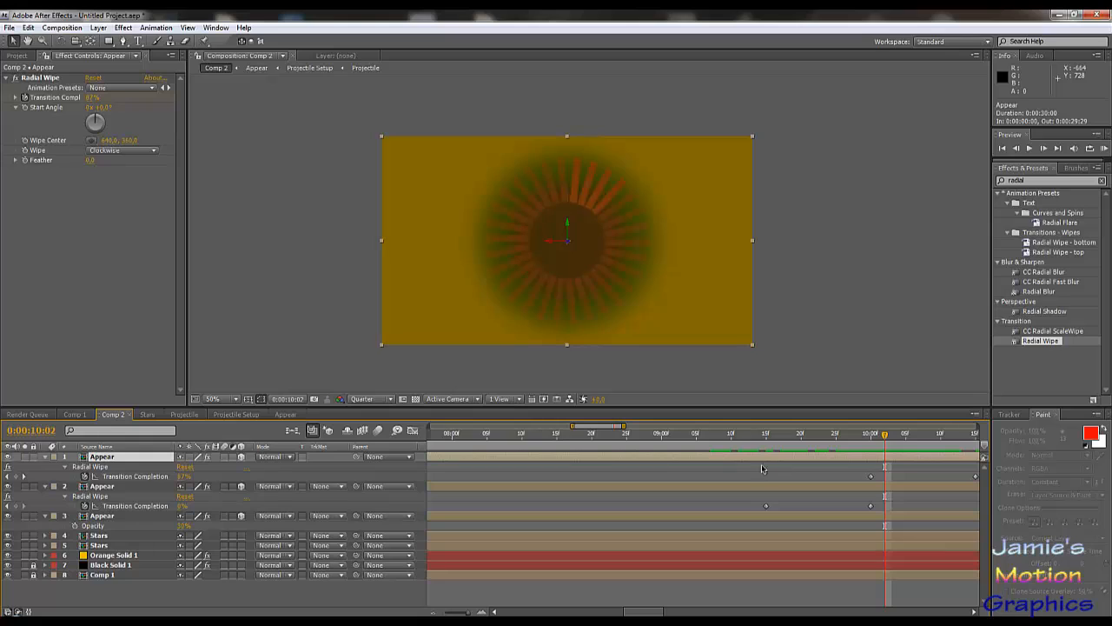
shift+click(125, 487)
shift+click(116, 517)
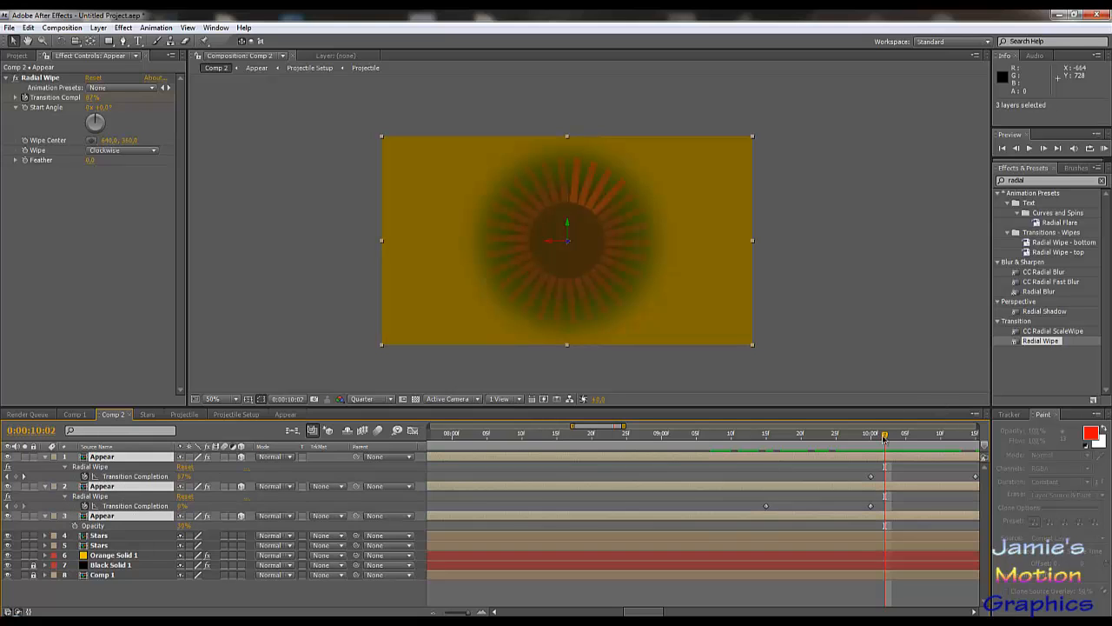
drag(884, 437, 871, 437)
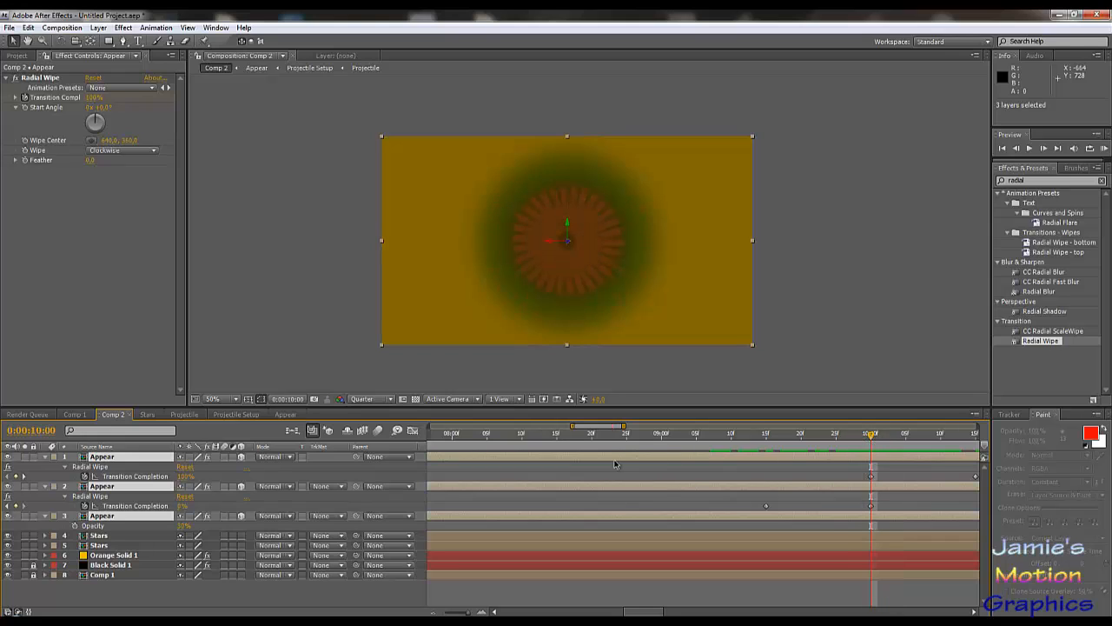
drag(604, 462, 710, 472)
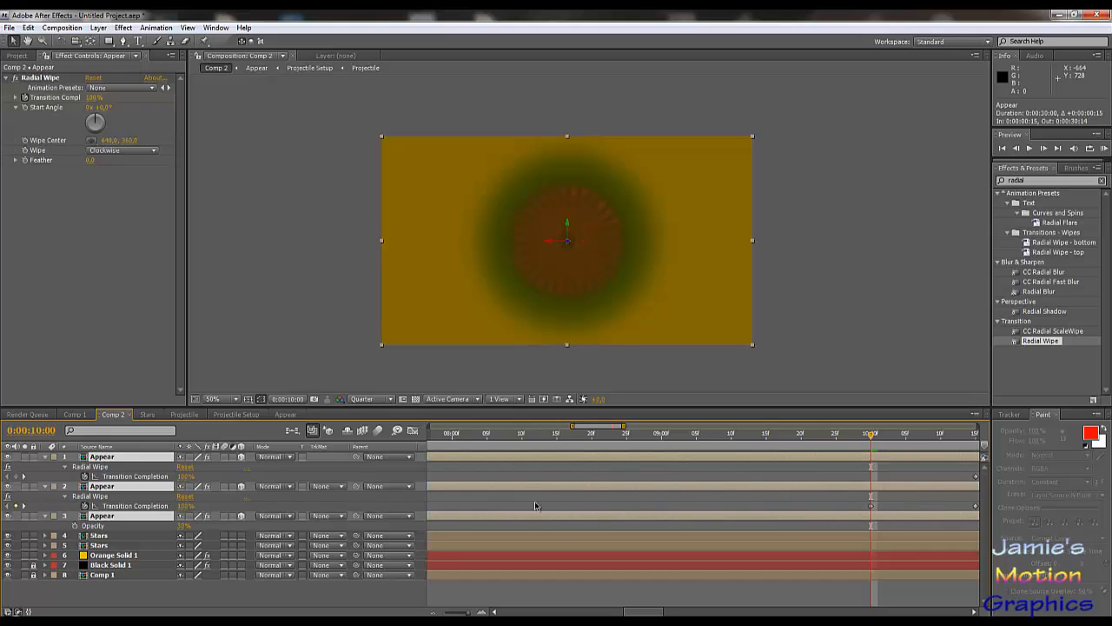
drag(624, 426, 710, 439)
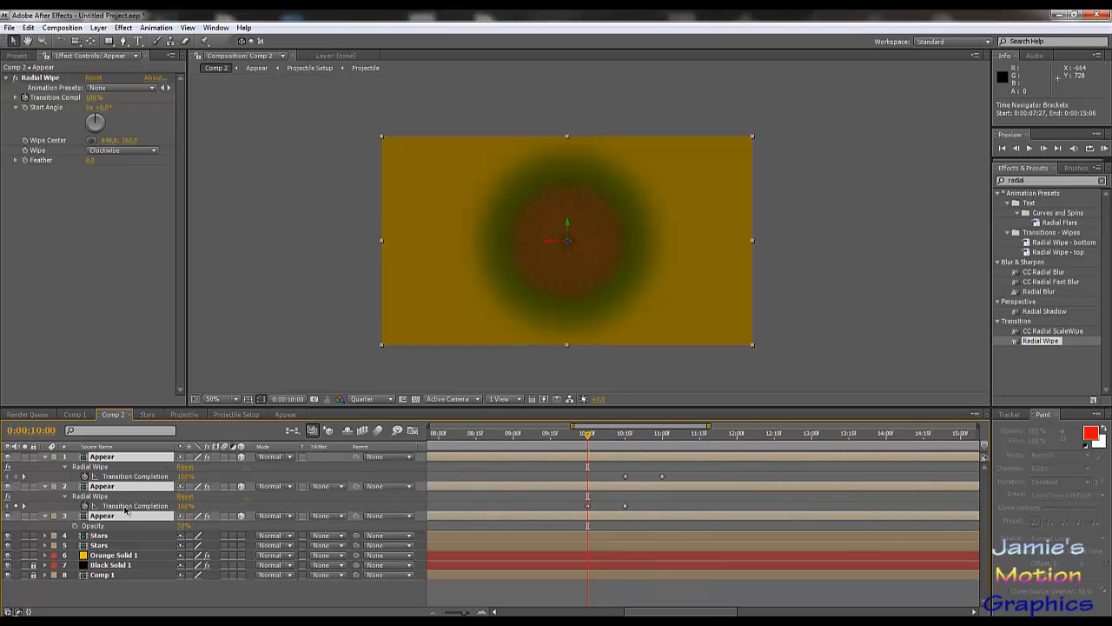
- Shift the Transition Completion keyframes of all three Appear layers 15 frames earlier so the first wipe starts at 0:00:09:00
key(u)
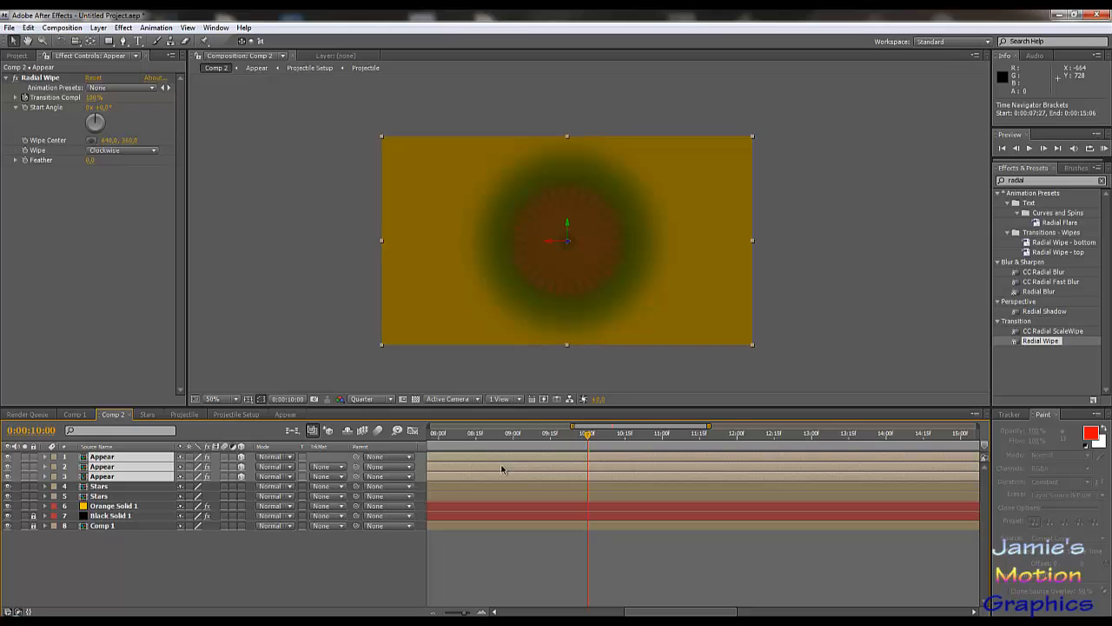
key(u)
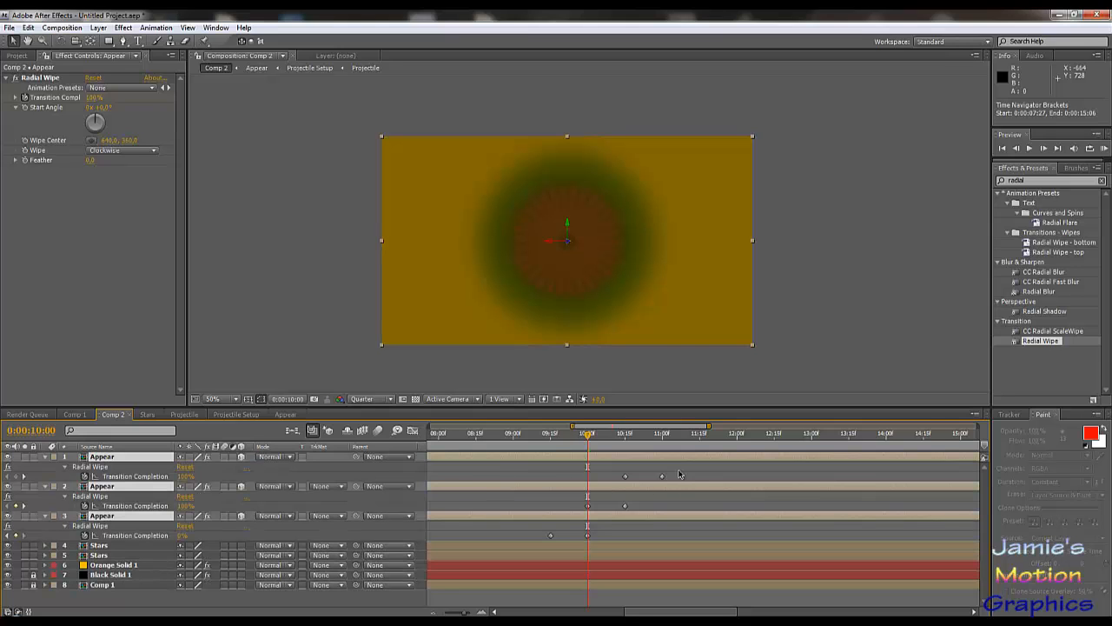
drag(680, 473, 532, 547)
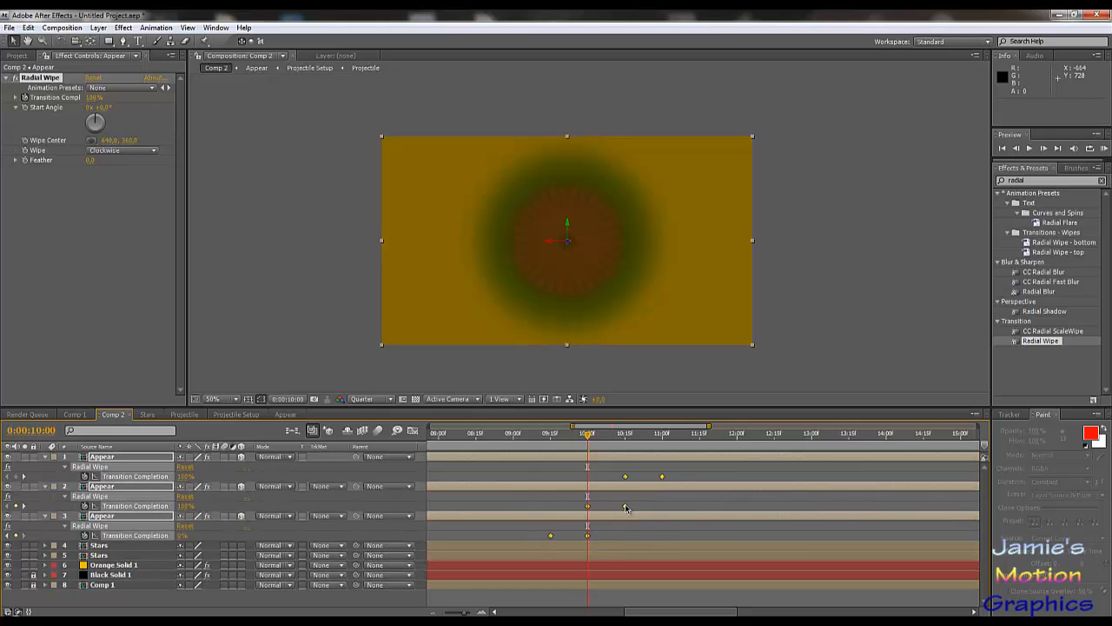
drag(626, 508, 586, 514)
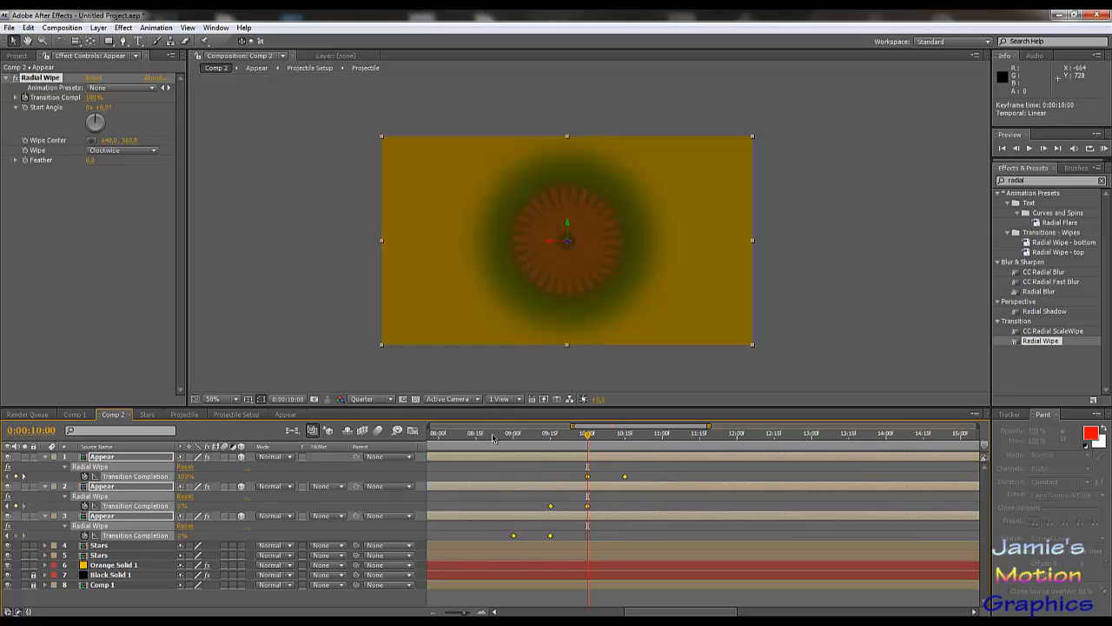
drag(493, 437, 513, 462)
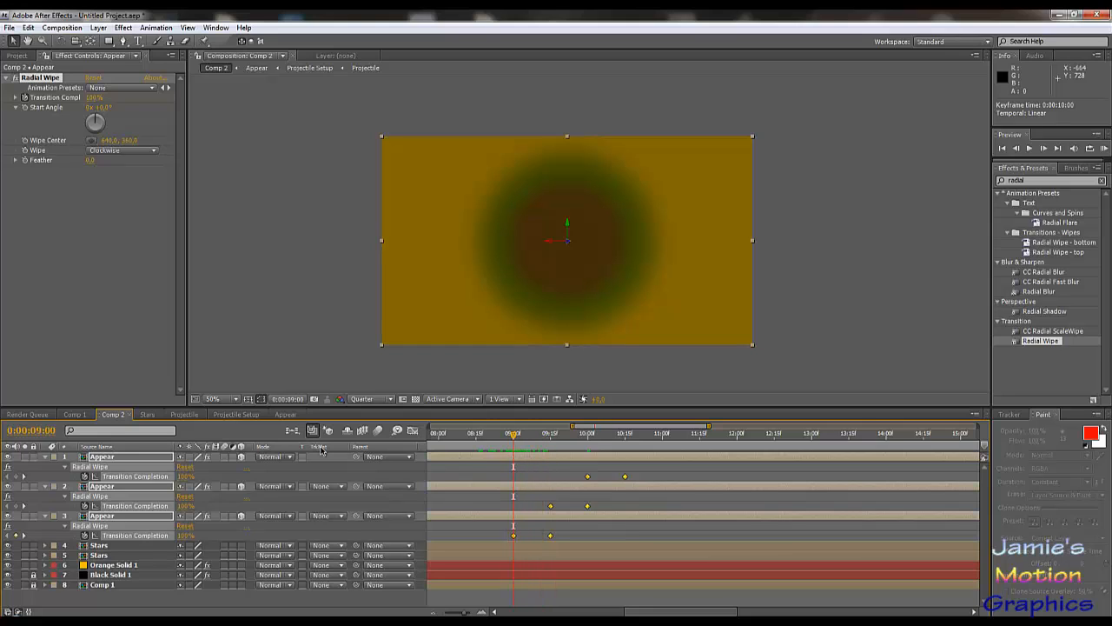
click(146, 352)
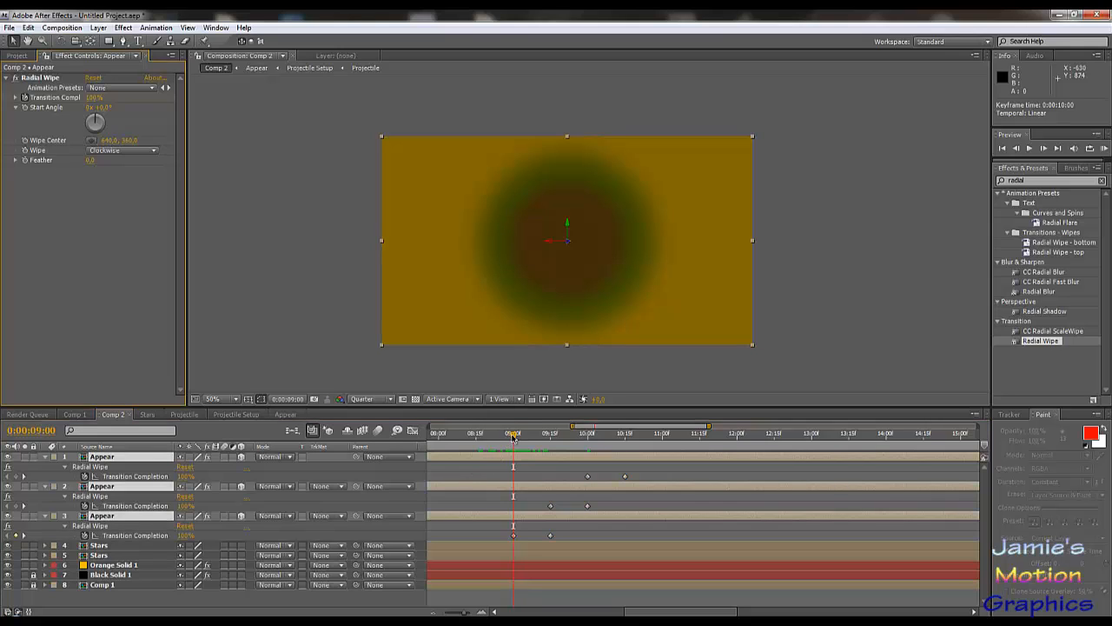
- Examine the lowest Appear layer's wipe by scrubbing between 0:00:09:00 and 0:00:09:03
mouse_move(513, 437)
mouse_down()
mouse_move(498, 442)
mouse_move(540, 454)
mouse_move(515, 447)
mouse_up()
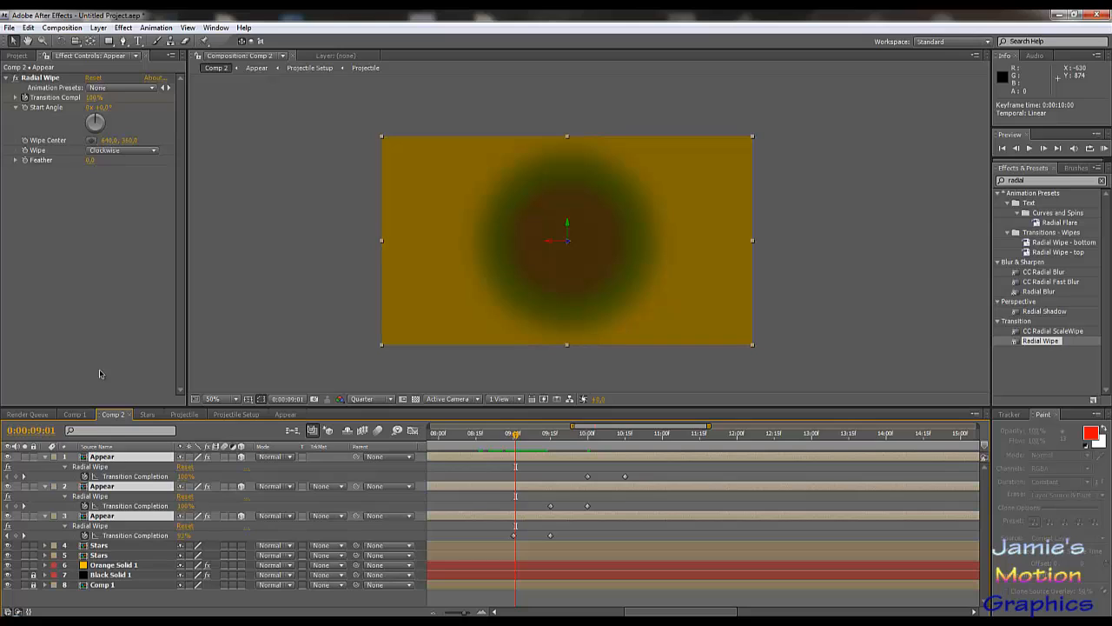
click(126, 538)
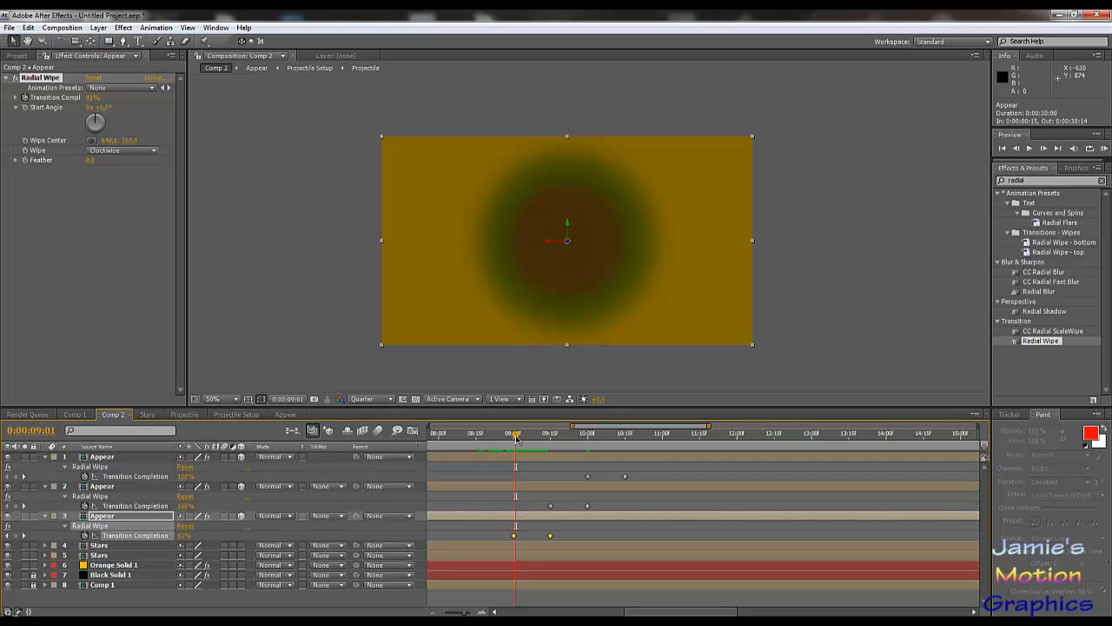
drag(517, 438, 520, 507)
click(151, 344)
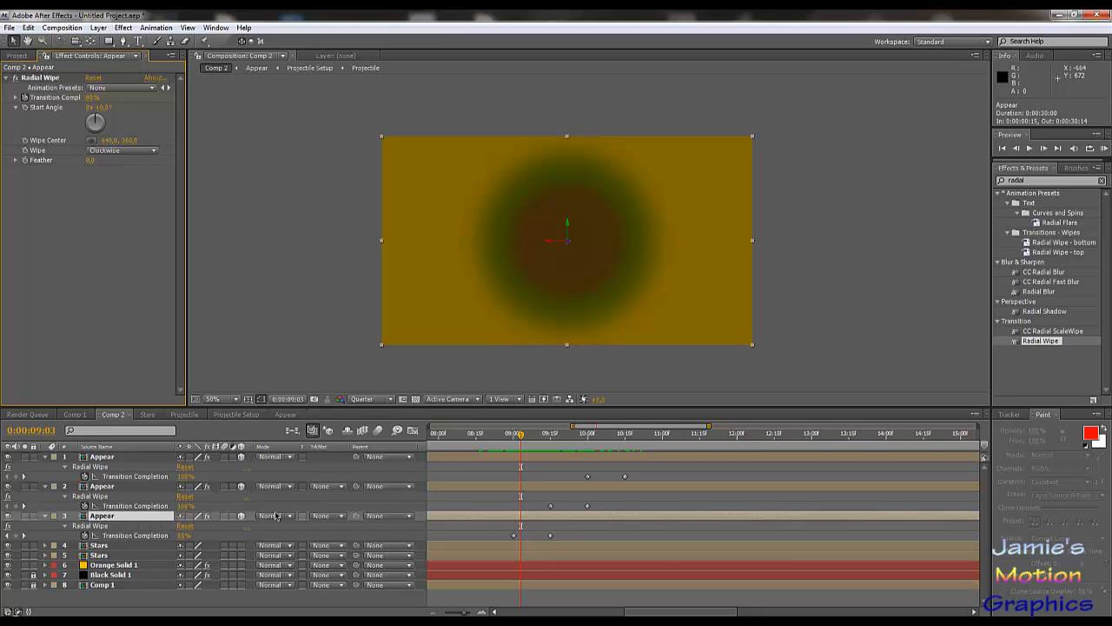
drag(516, 442, 513, 468)
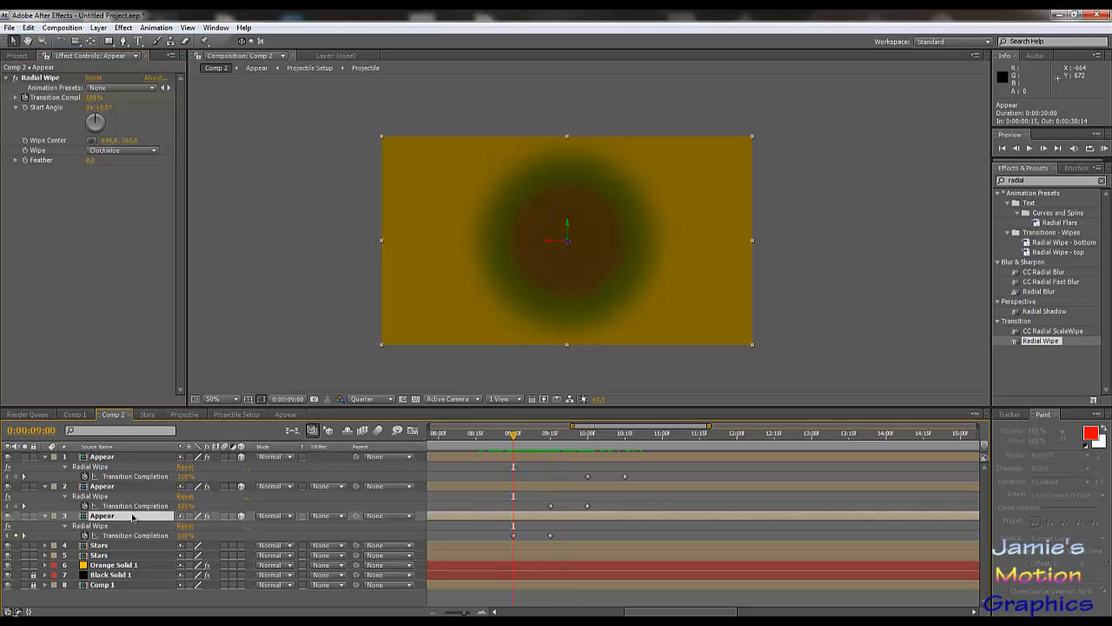
- Try the lowest Appear layer at the top of the stack, check its wipe and Opacity, and return it below the other two
drag(132, 517, 137, 458)
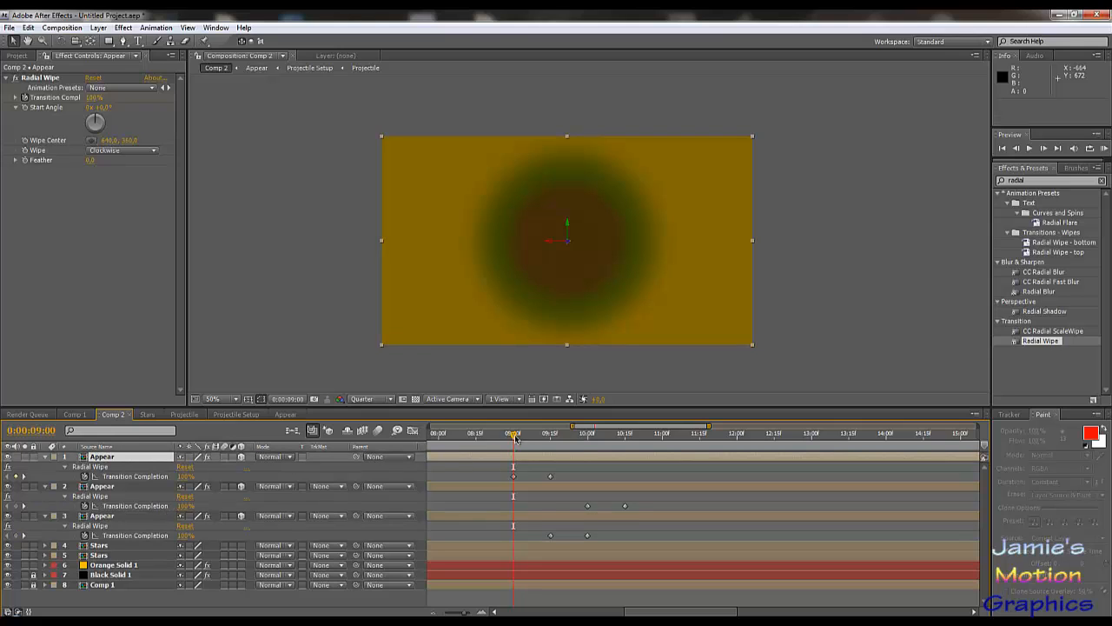
drag(516, 439, 553, 448)
drag(551, 435, 531, 434)
key(t)
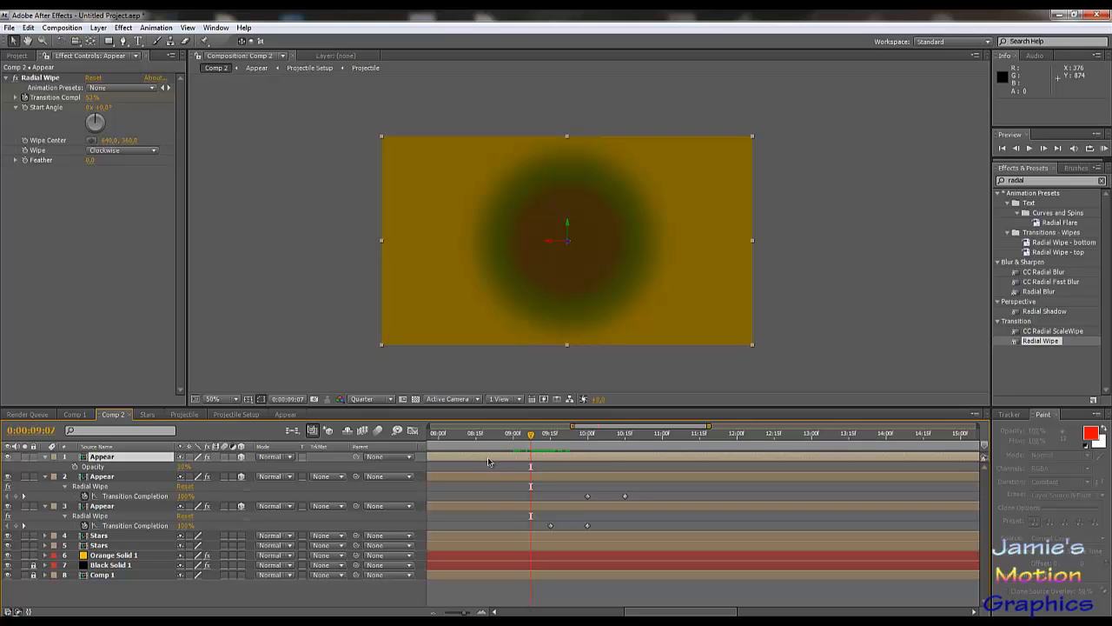
right_click(491, 515)
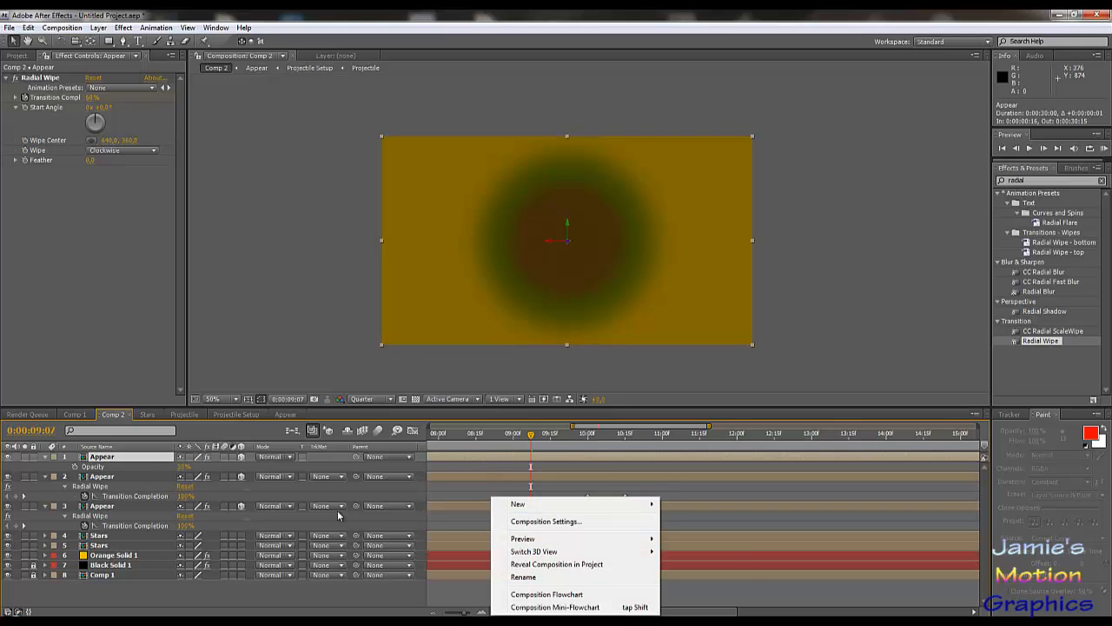
click(145, 464)
drag(144, 464, 139, 516)
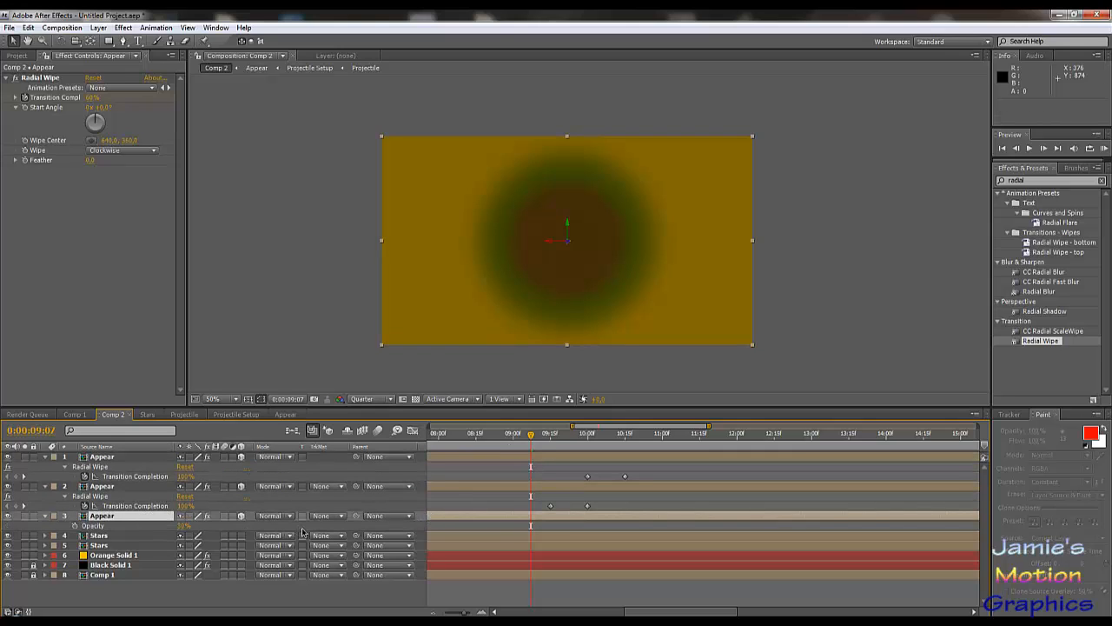
key(u)
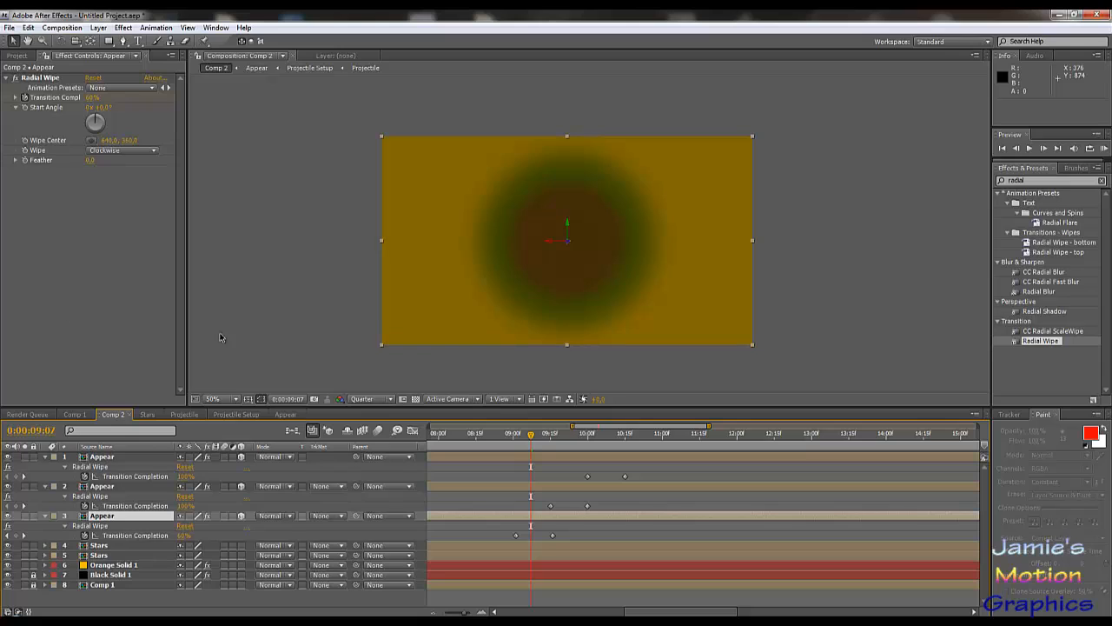
- Delete the lowest Appear layer from Comp 2
drag(530, 441, 521, 466)
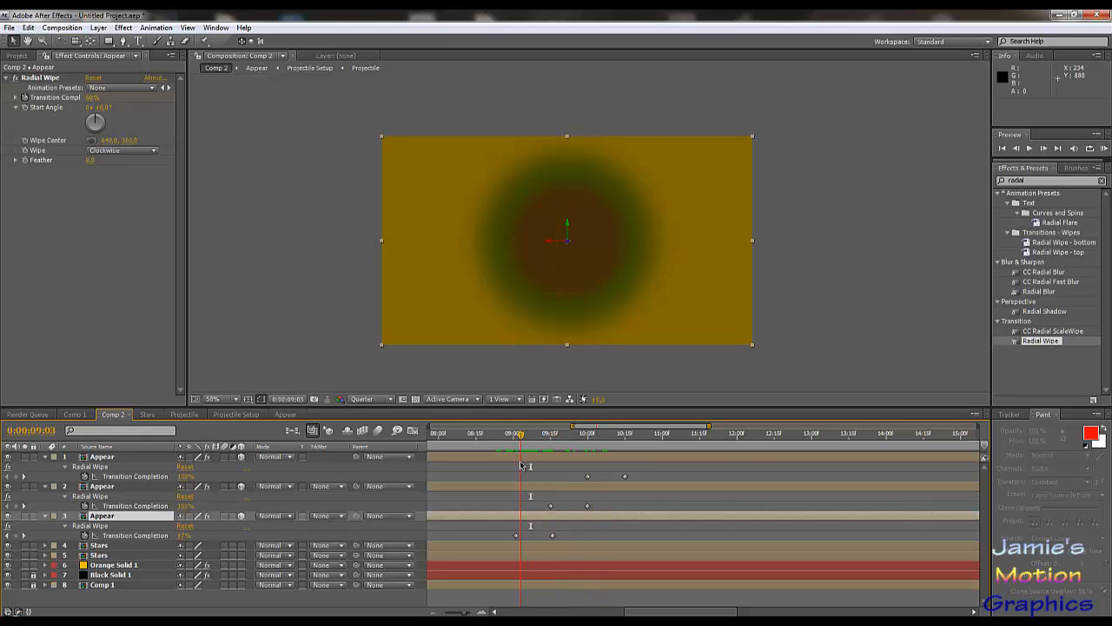
click(132, 517)
key(Delete)
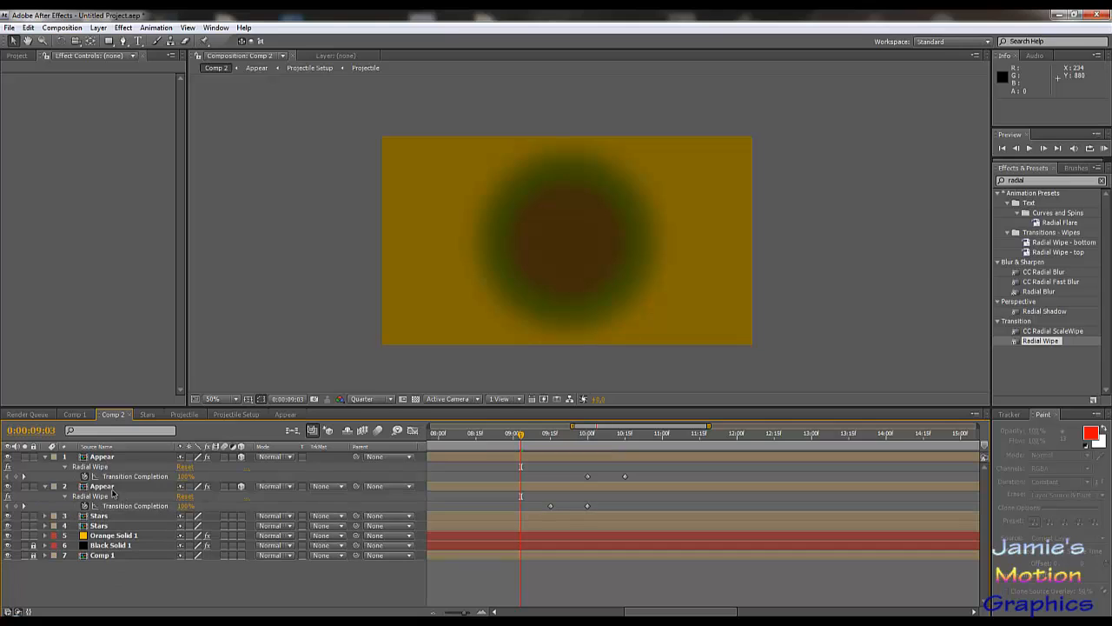
- Duplicate the lower Appear layer and move the bottom copy's Transition Completion keyframes to 0:00:09:00 and 0:00:09:15
click(111, 489)
key(ctrl+d)
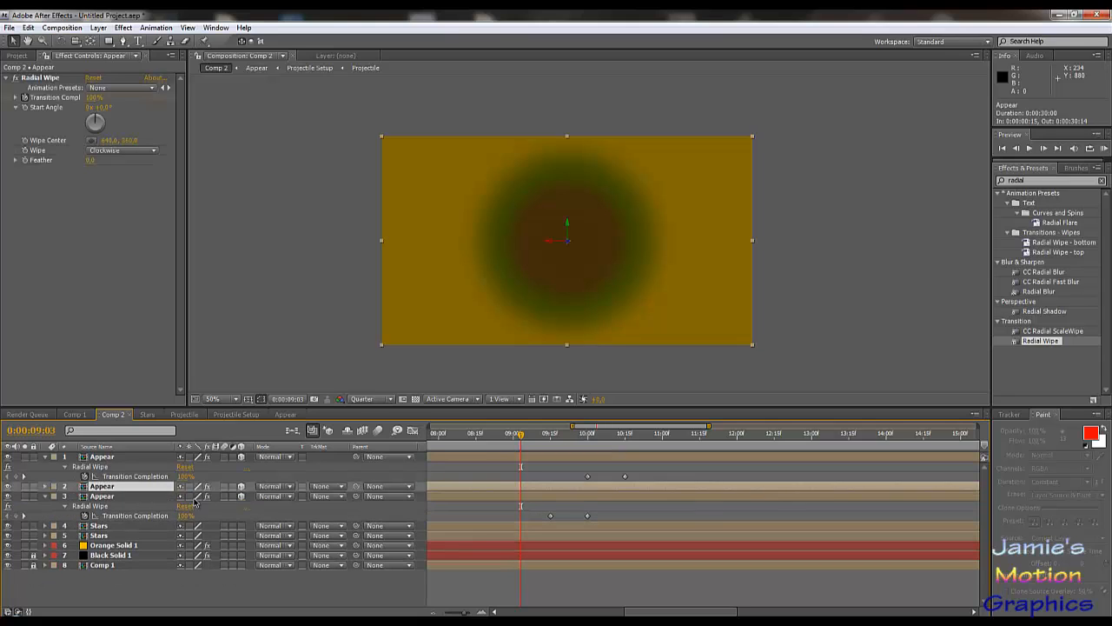
click(106, 496)
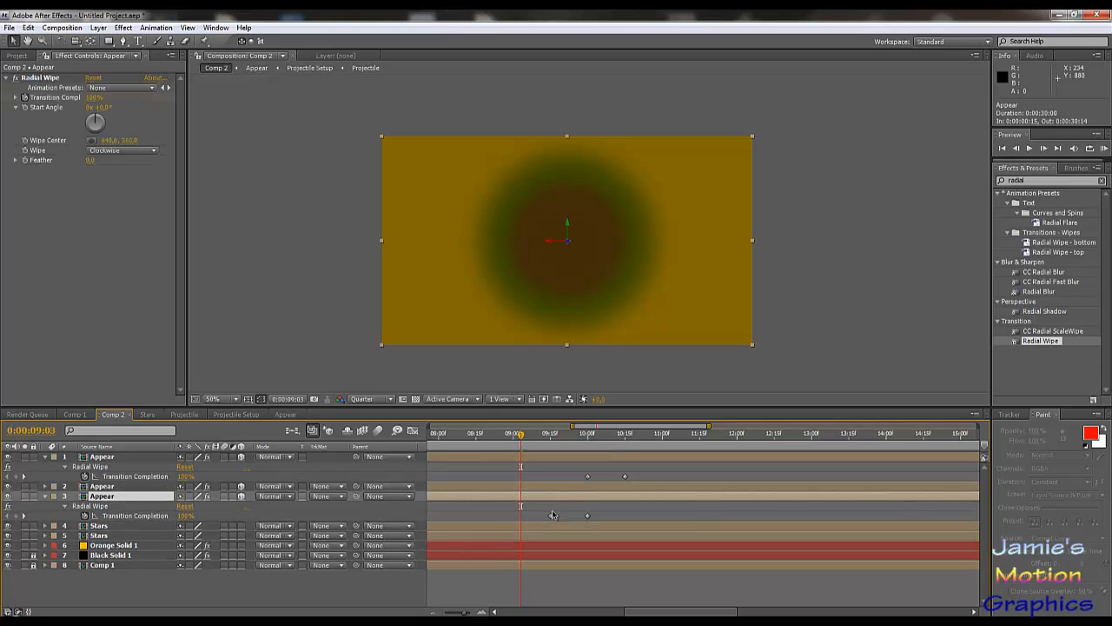
click(551, 515)
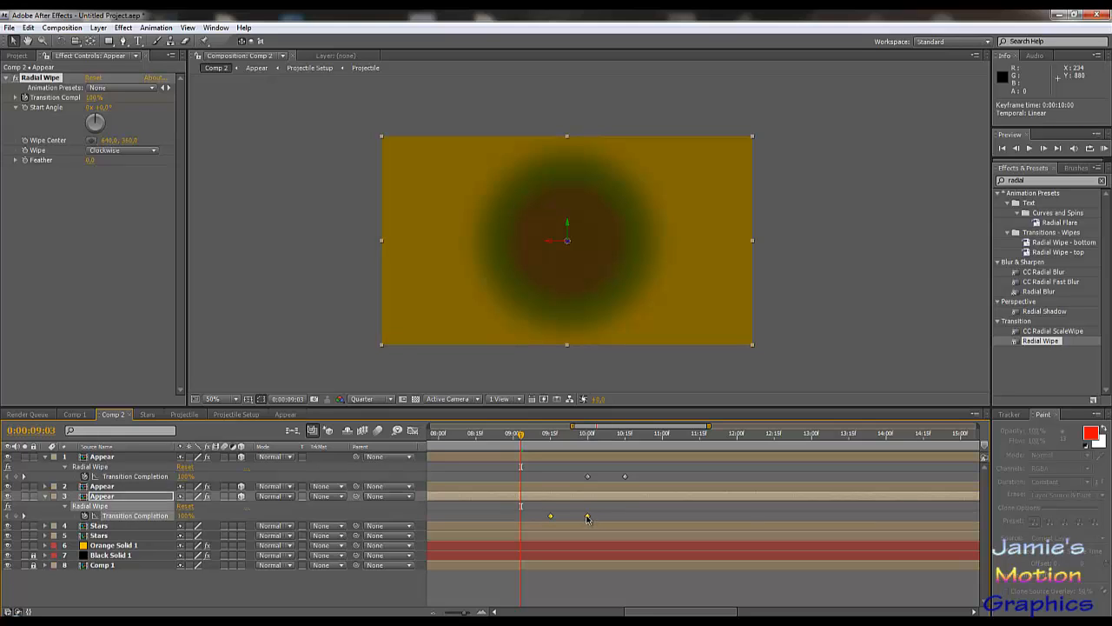
drag(586, 515, 550, 517)
click(122, 487)
key(u)
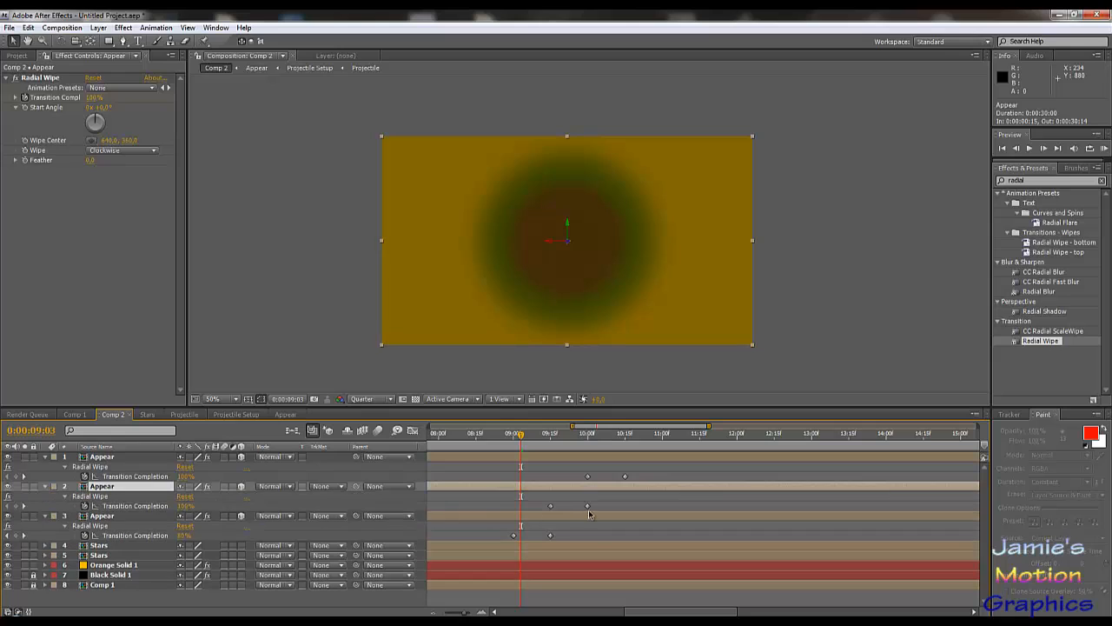
- Hide the two upper Appear layers and preview the lowest copy's wipe from about 0:00:09:00 to 0:00:09:14
click(545, 435)
drag(523, 437, 516, 497)
click(8, 487)
click(6, 457)
drag(519, 439, 550, 458)
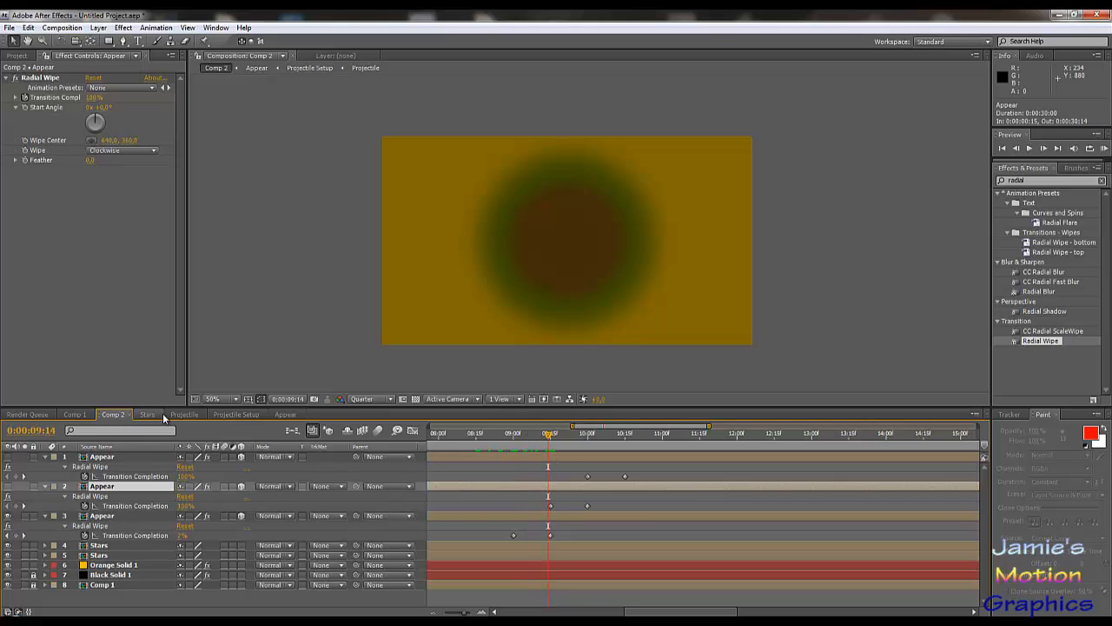
- In the Appear composition, extend the start of both Projectile Setup layers back to 0:00:07:28, and return to Comp 2
click(233, 415)
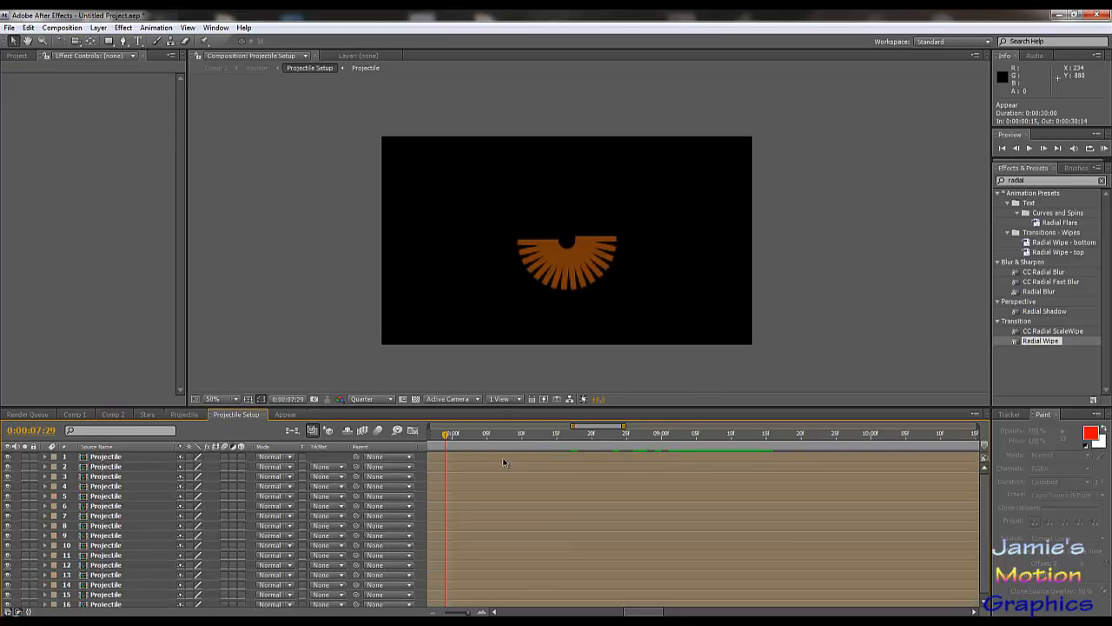
click(283, 414)
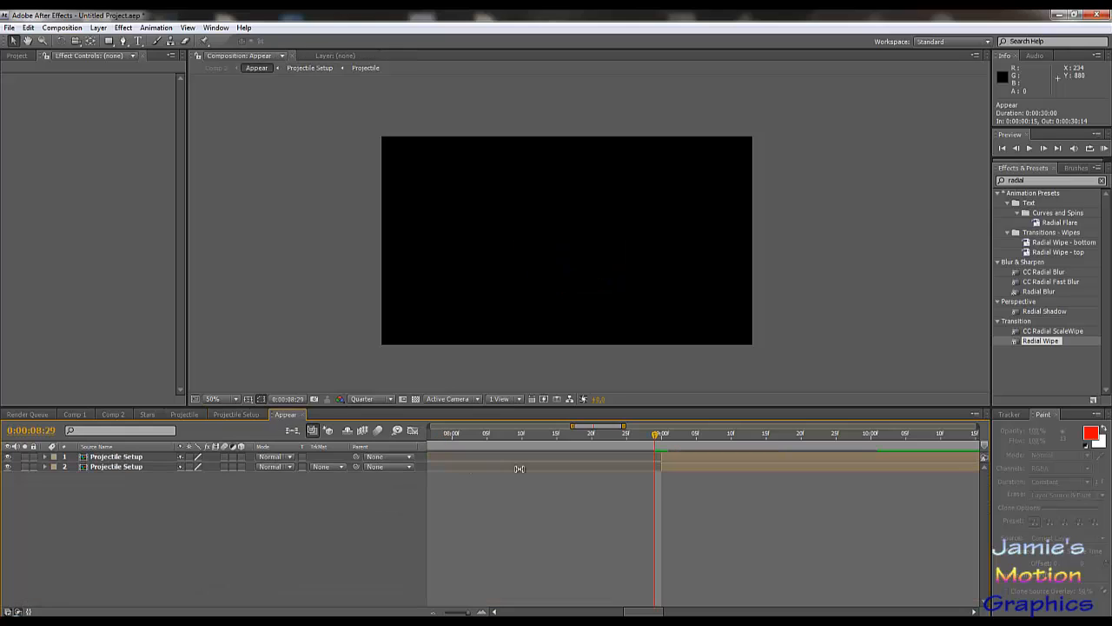
drag(663, 468, 448, 461)
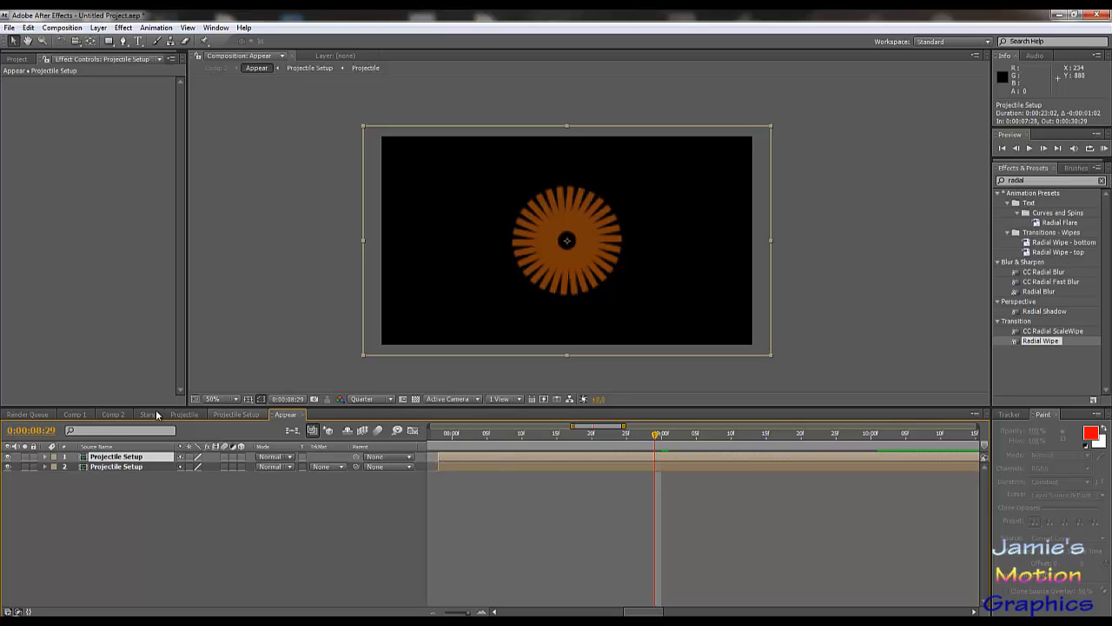
click(113, 414)
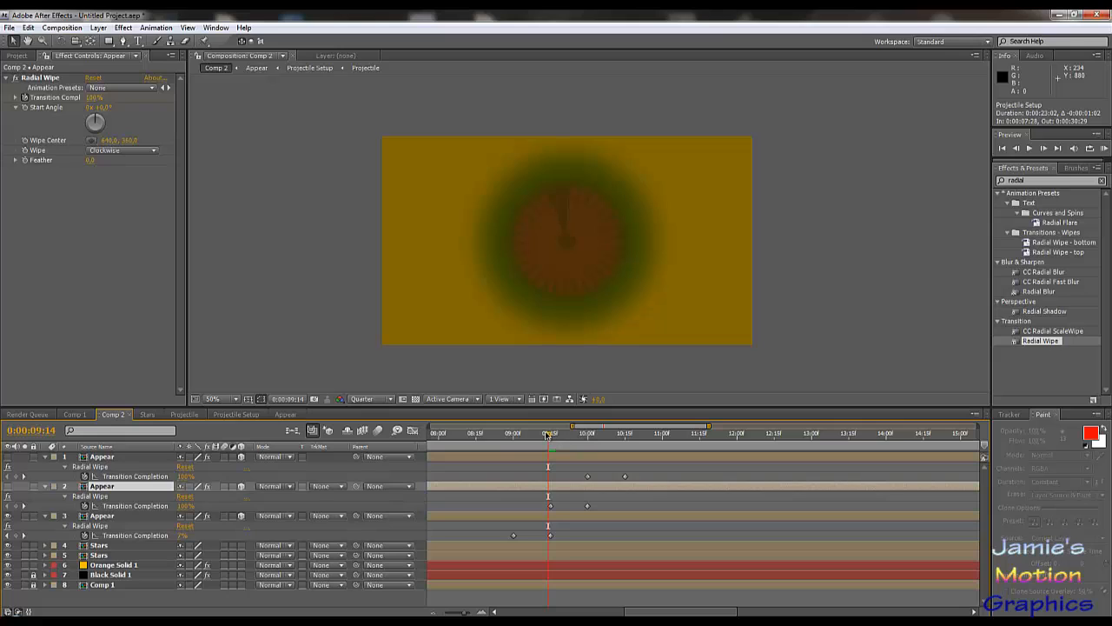
- Check the middle Appear layer's Opacity and wipe keyframes, and scrub the burst between 0:00:09:00 and about 0:00:10:16
drag(546, 435, 551, 483)
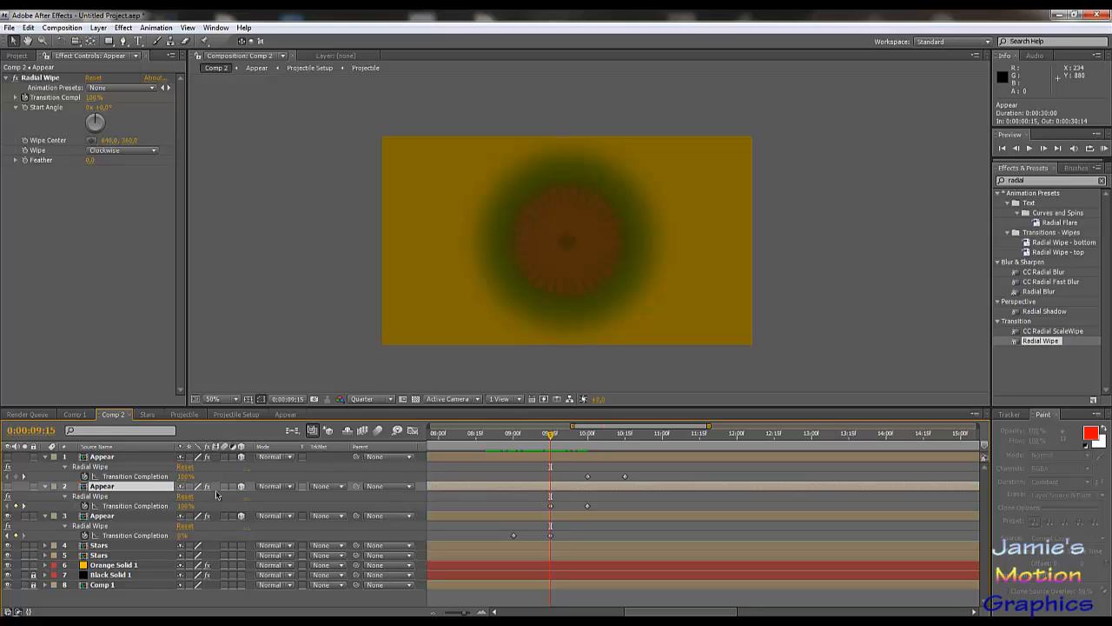
key(t)
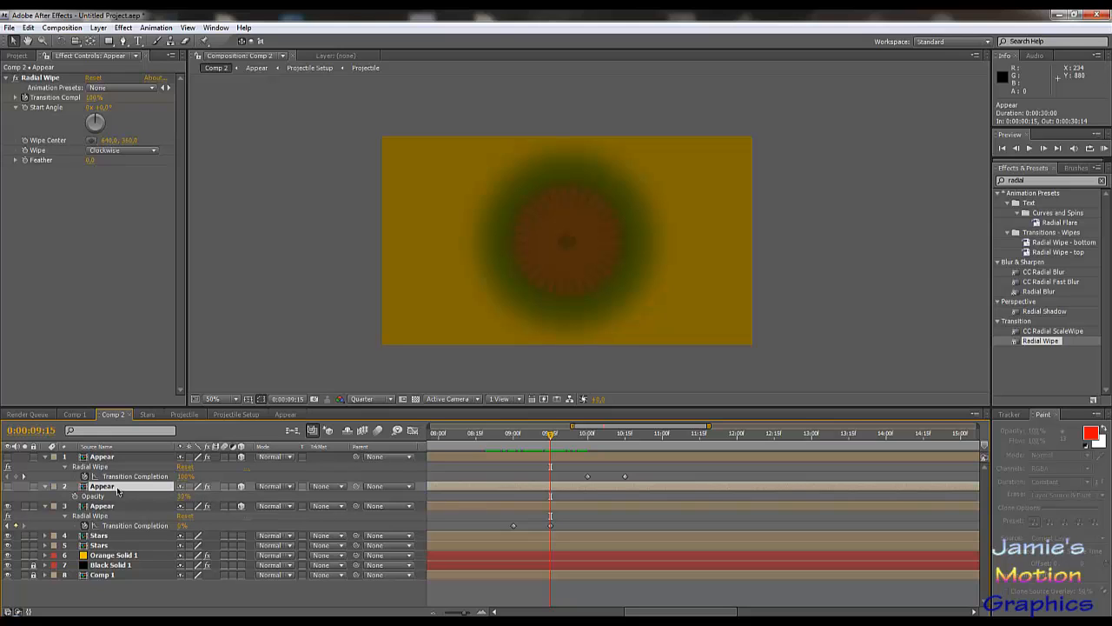
click(285, 414)
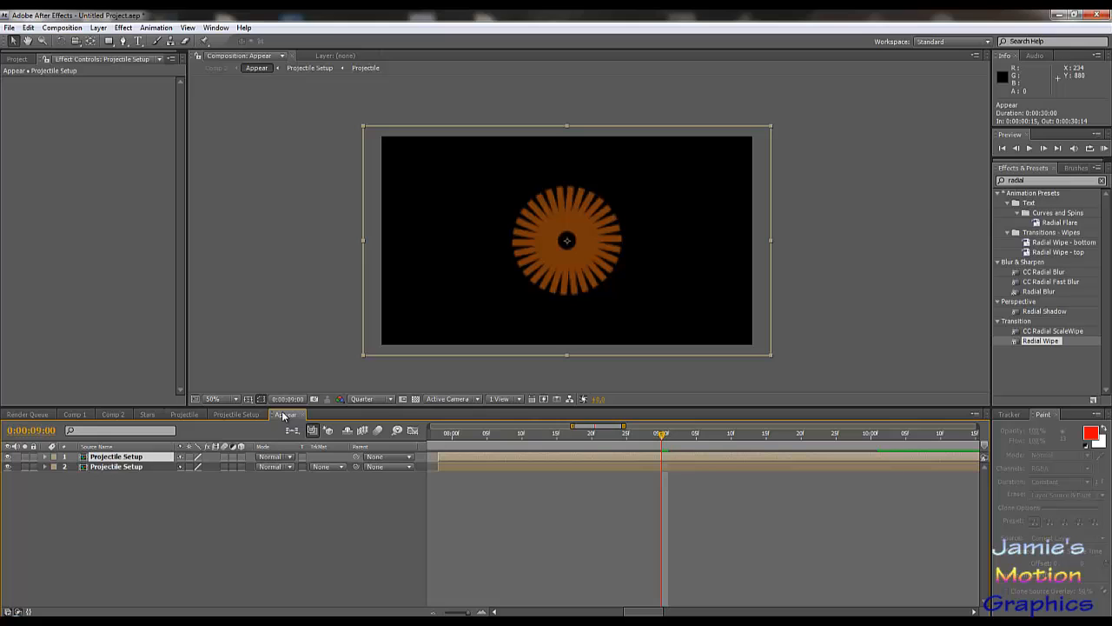
click(122, 415)
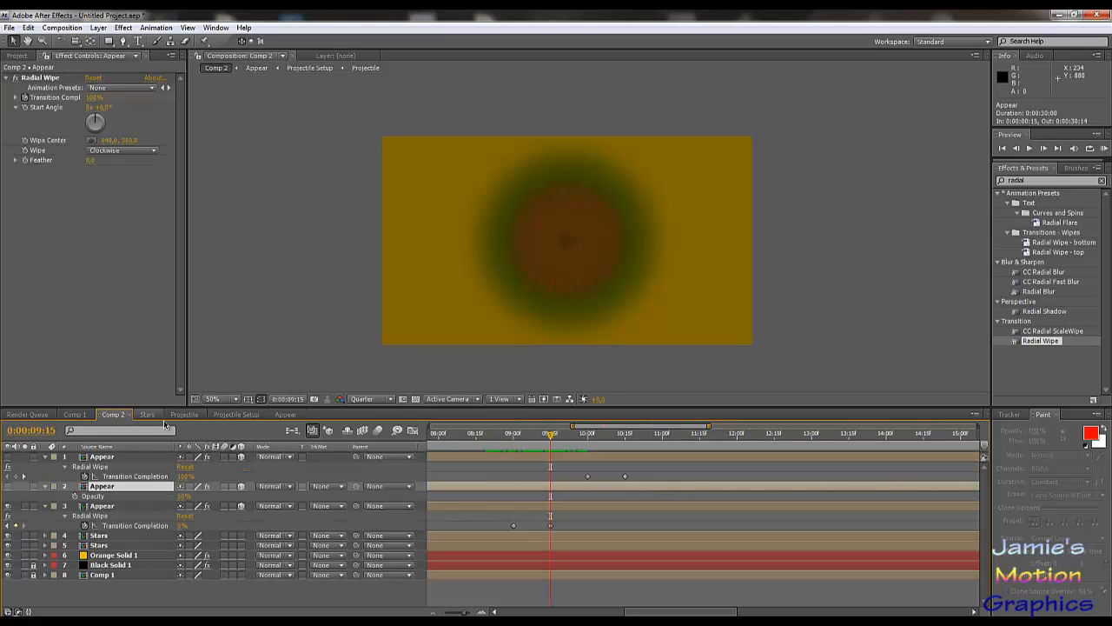
drag(548, 434, 514, 442)
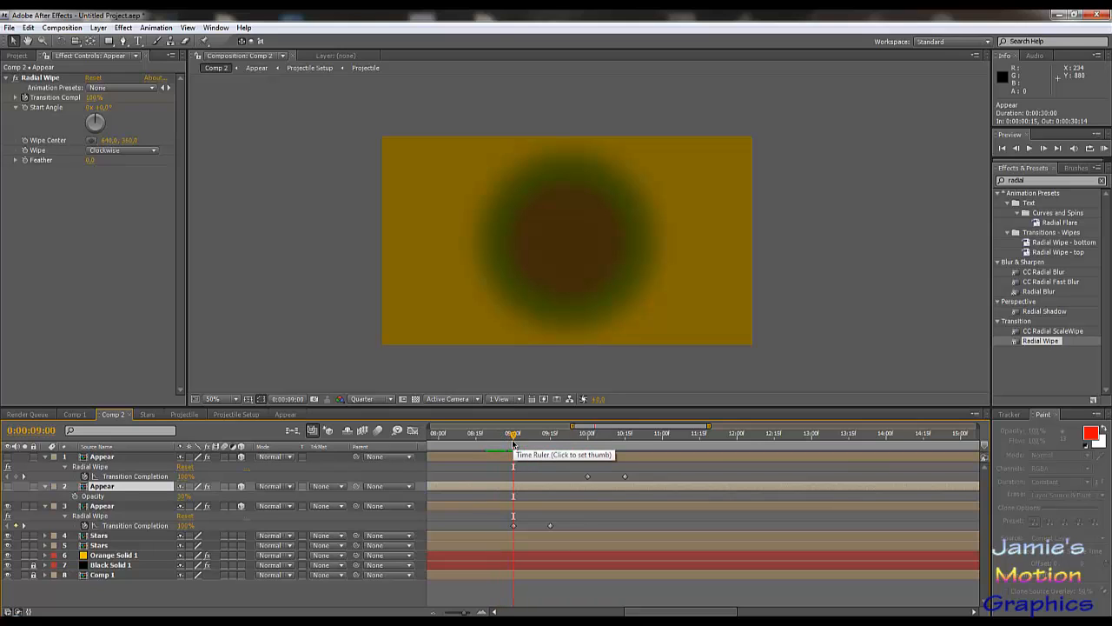
key(u)
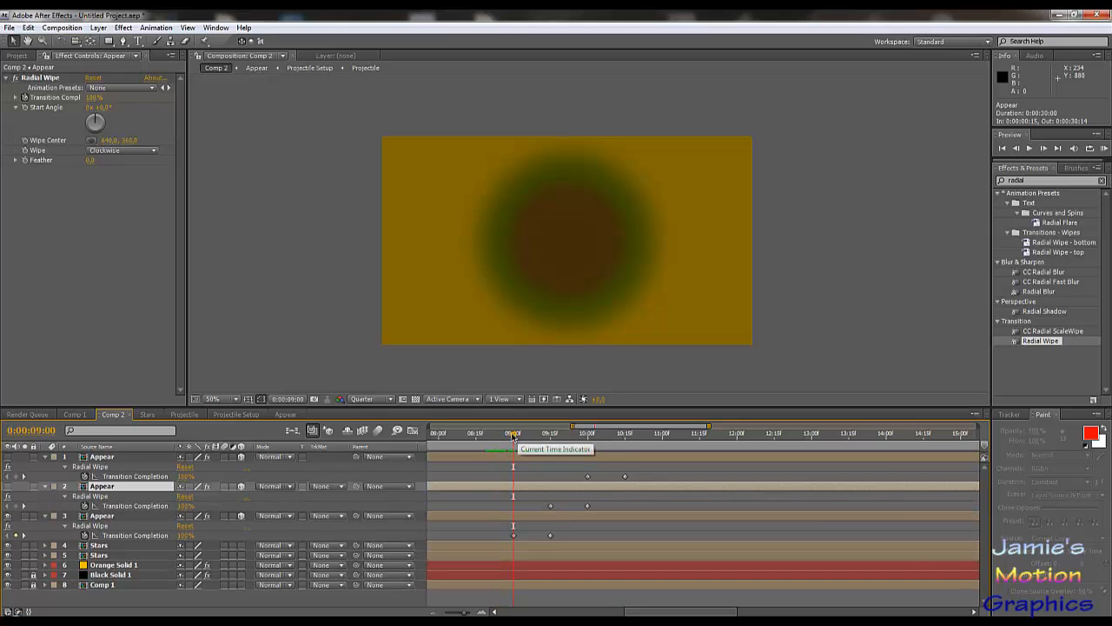
drag(514, 437, 624, 473)
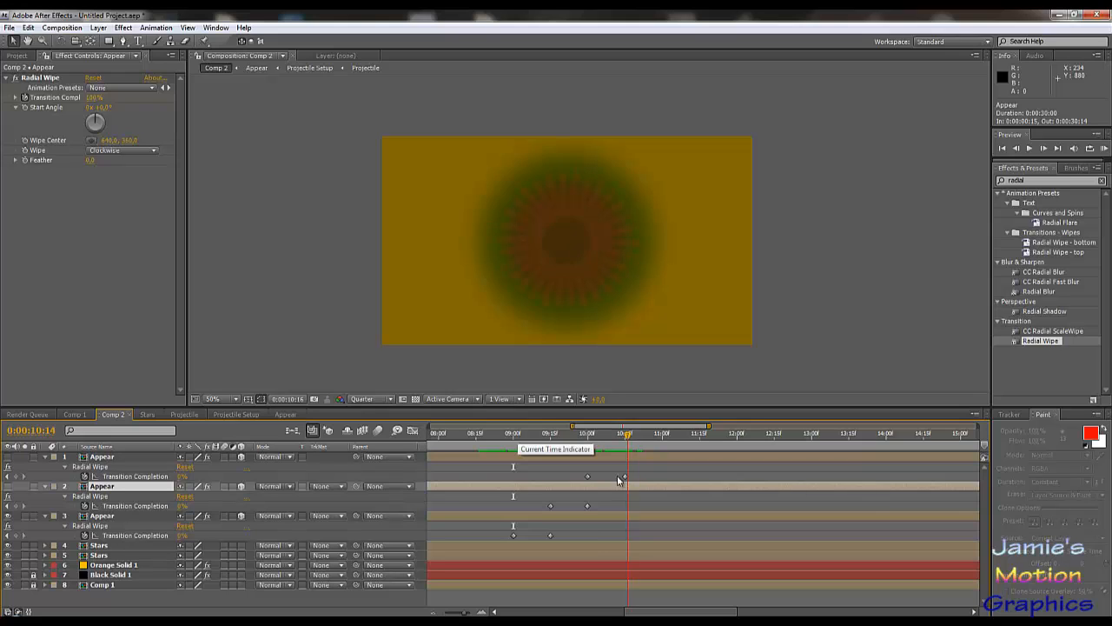
drag(625, 473, 555, 478)
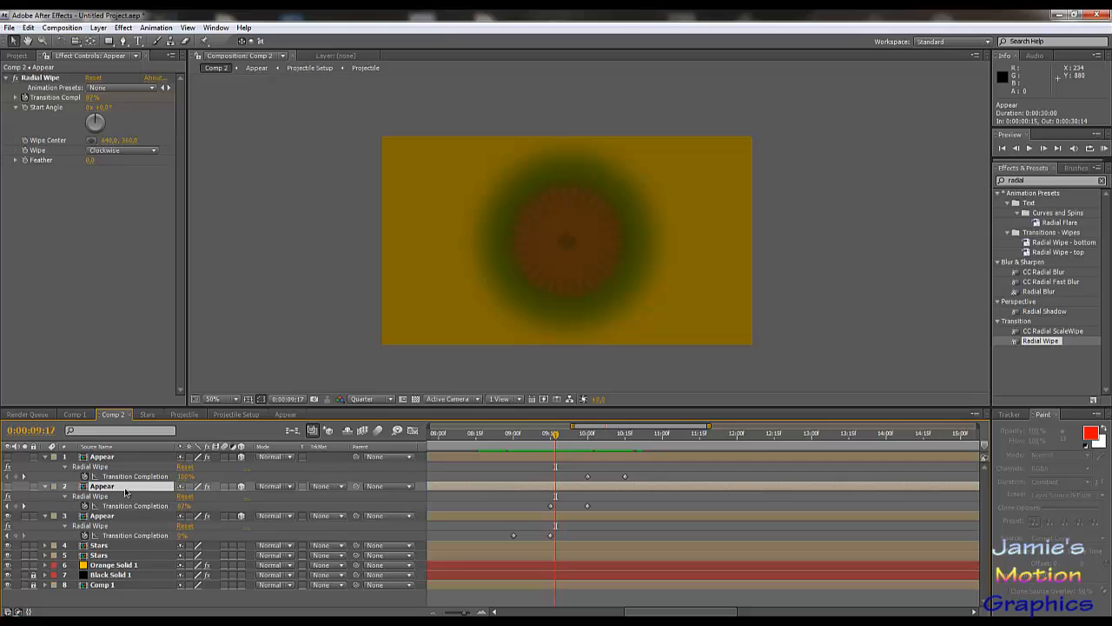
- Try a different Opacity on the middle Appear layer, undo it, and show its Transition Completion keyframes at 0:00:09:15
key(t)
drag(184, 496, 228, 510)
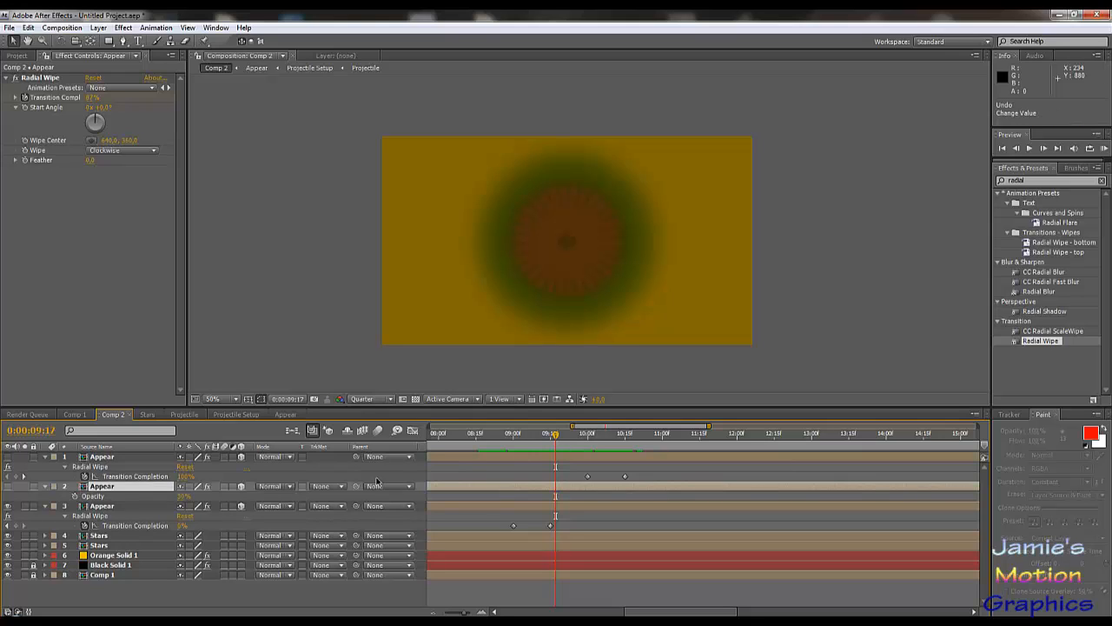
key(u)
mouse_move(556, 439)
mouse_down()
mouse_move(507, 445)
mouse_move(550, 453)
mouse_up()
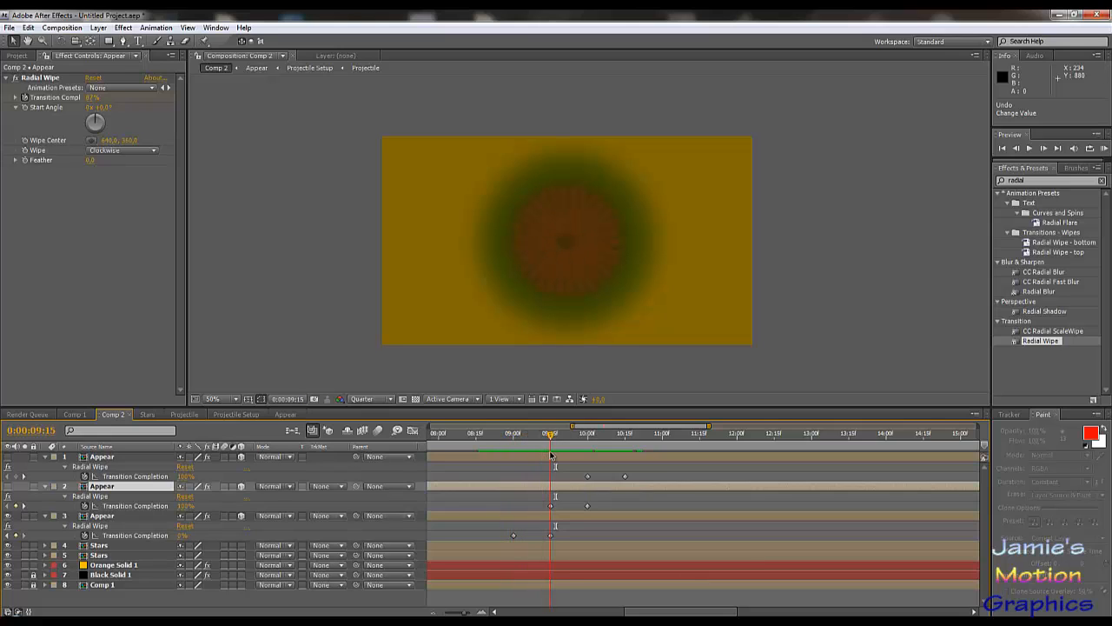
- In the Appear composition, extend the lower Projectile Setup layer's start one frame earlier to 0:00:07:27
click(285, 414)
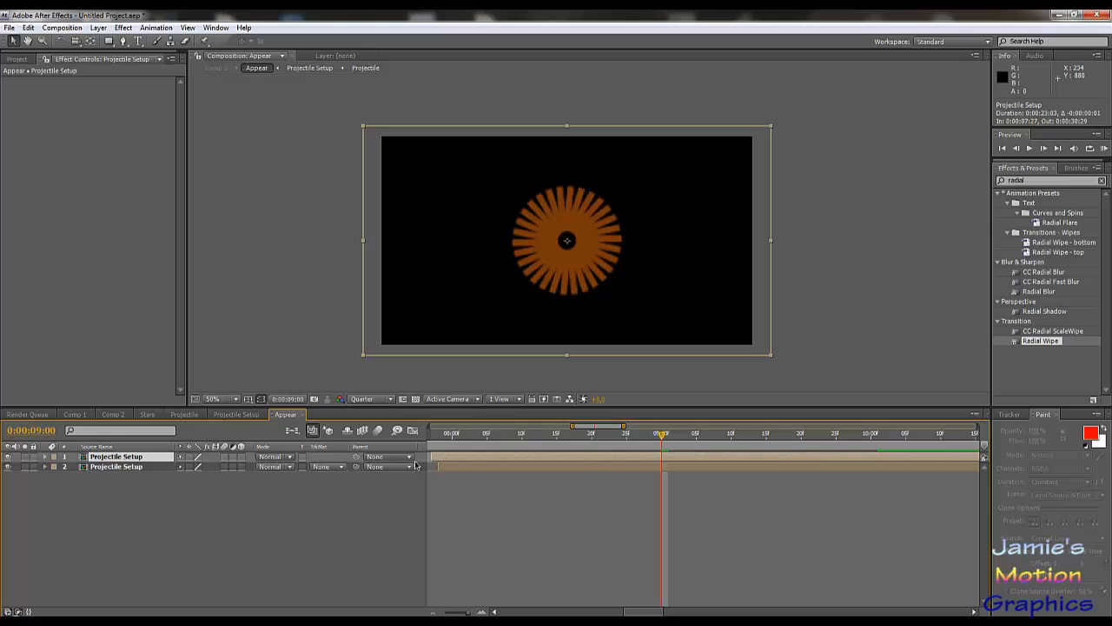
click(125, 469)
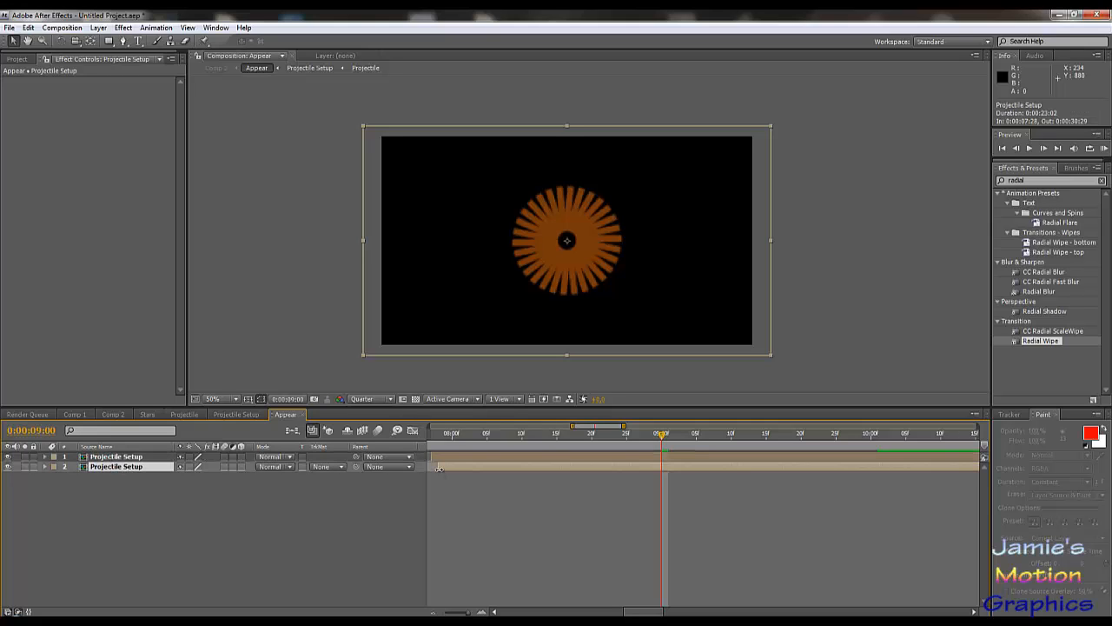
drag(434, 467, 429, 469)
- Return to Comp 2, make the two upper Appear layers visible again and preview the staggered wipes up to 0:00:10:17
click(122, 414)
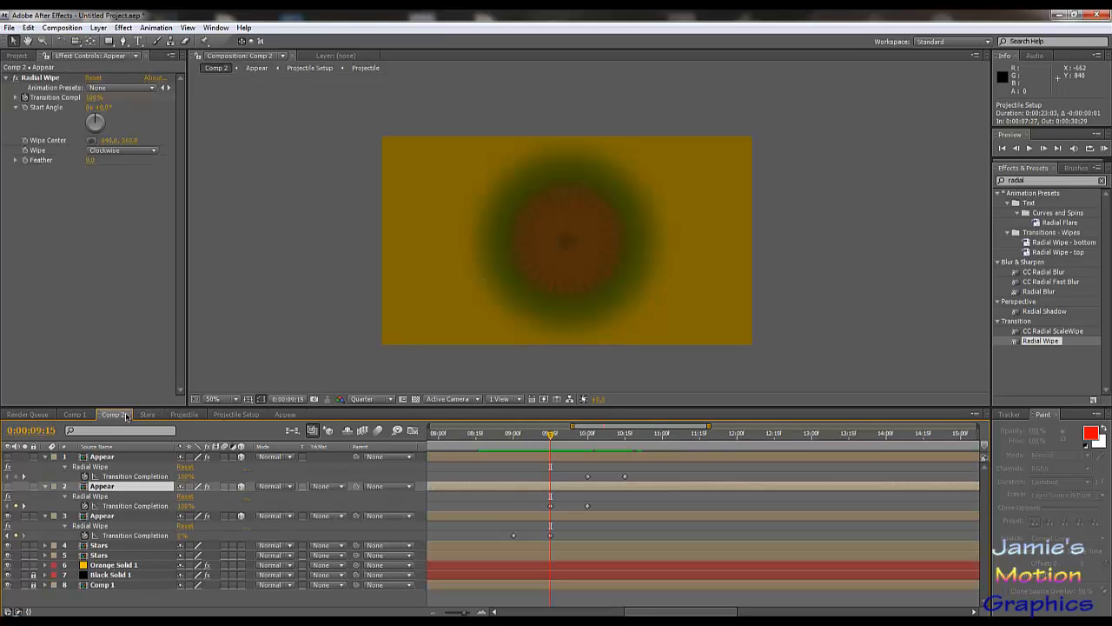
drag(553, 436, 613, 473)
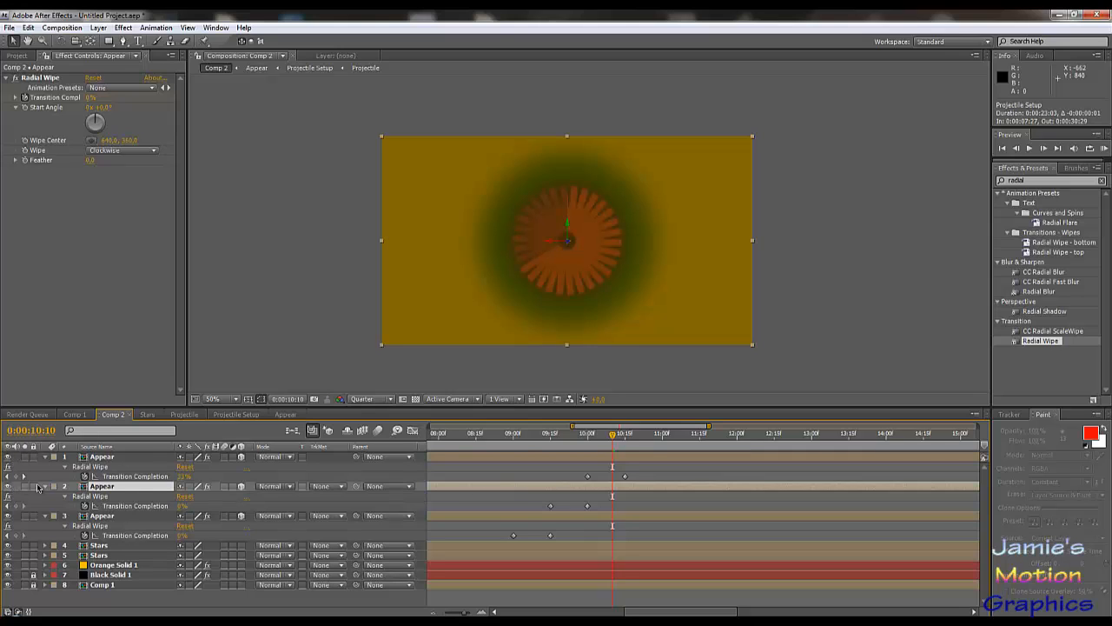
drag(615, 436, 631, 478)
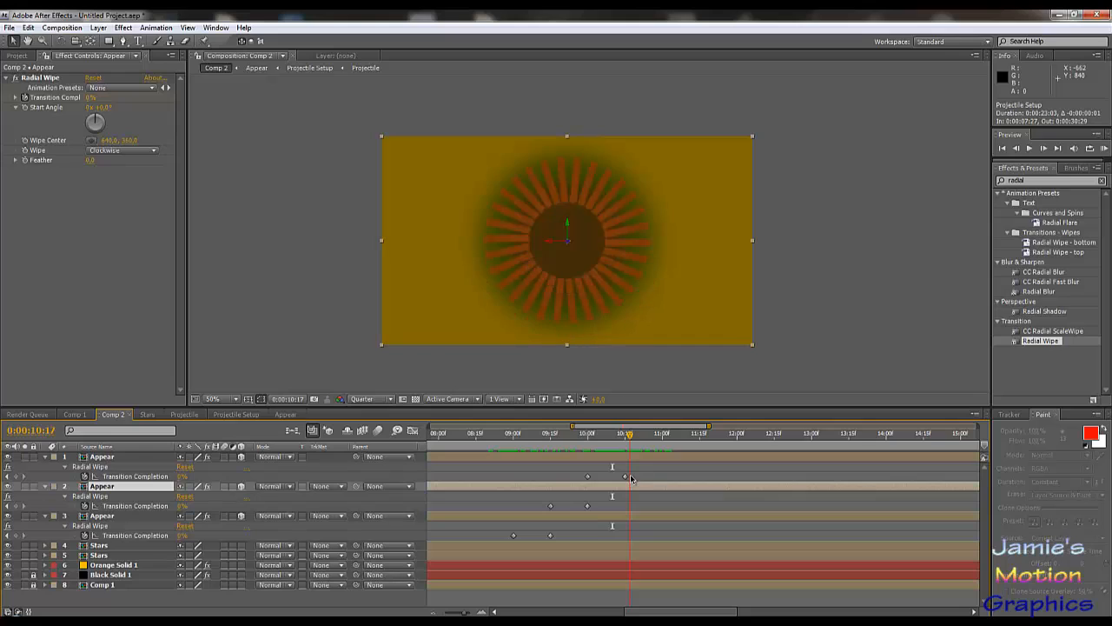
- At 0:00:10:15, add a solid in the background's sampled yellow and place it directly below the three Appear layers
drag(631, 439, 626, 437)
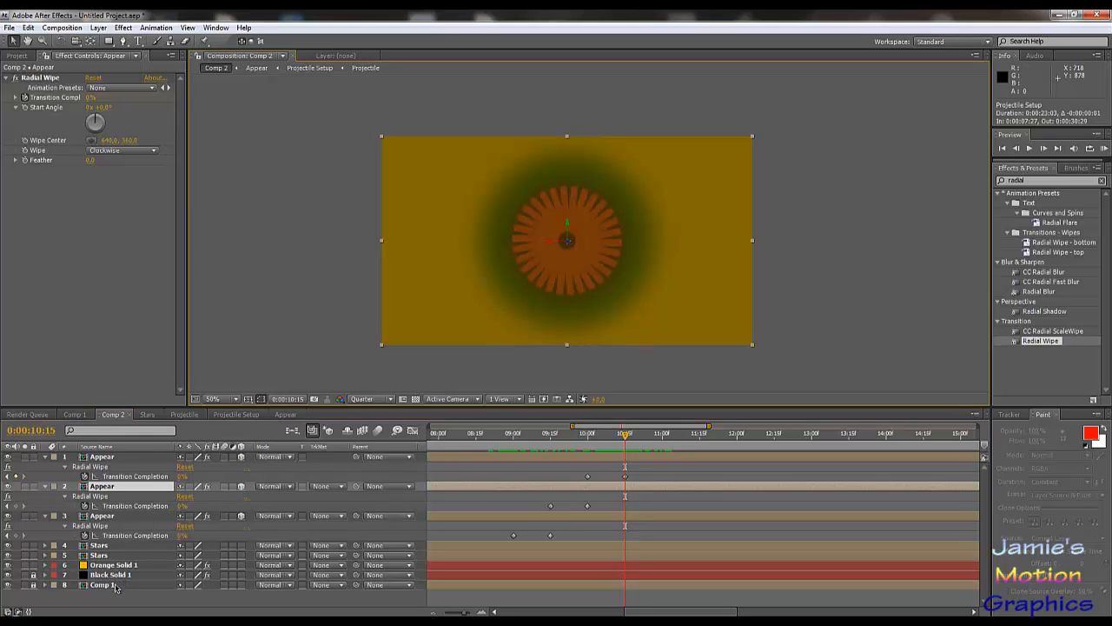
click(98, 27)
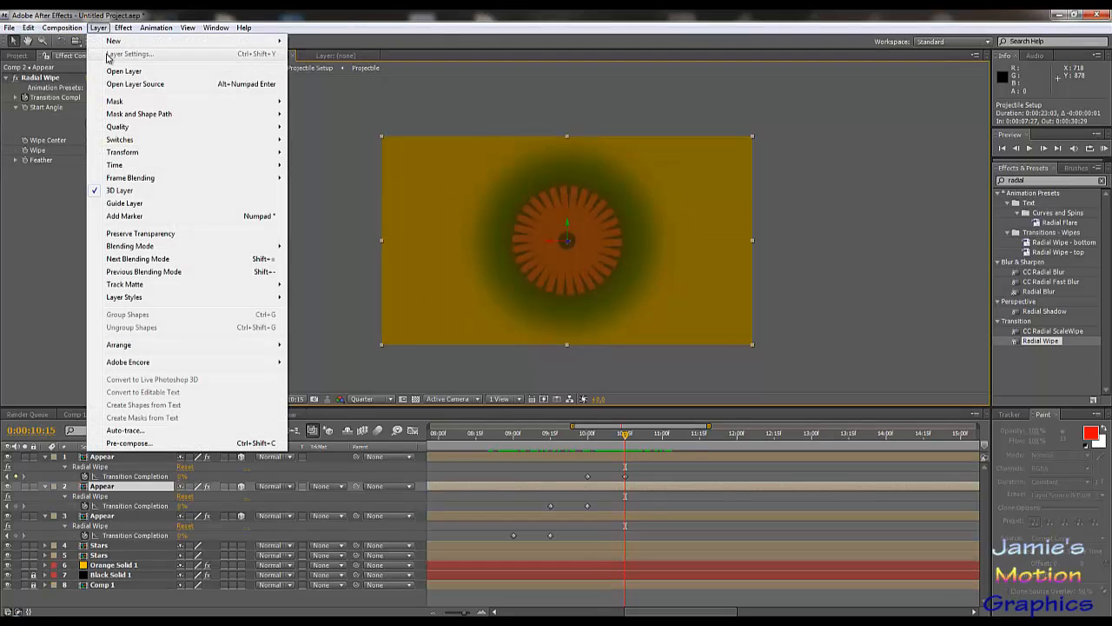
mouse_move(269, 43)
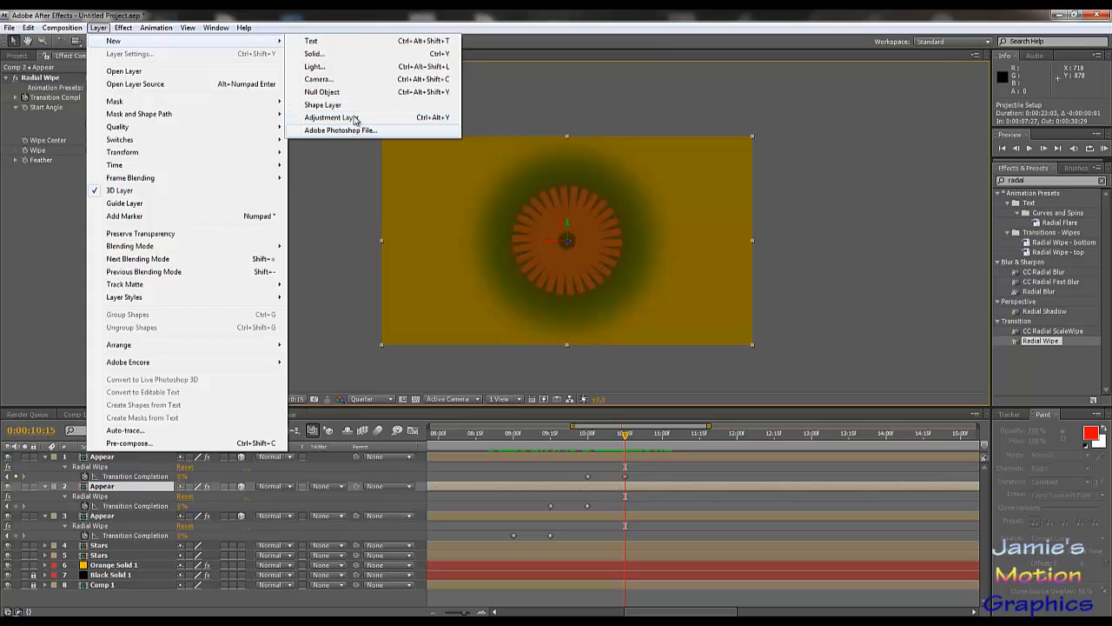
click(347, 55)
click(1007, 483)
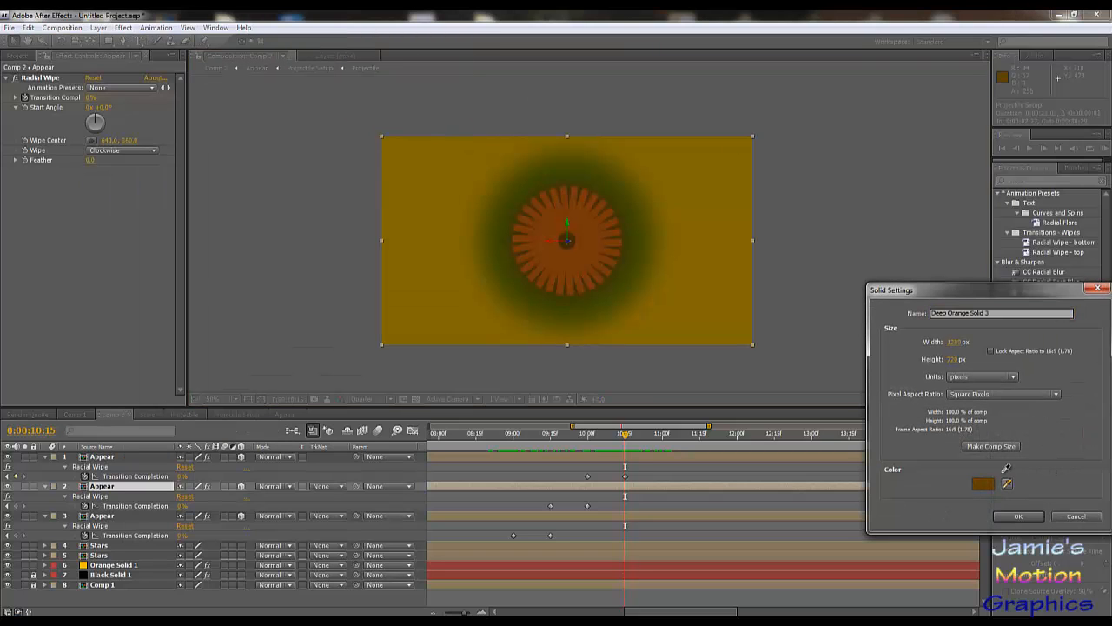
click(730, 195)
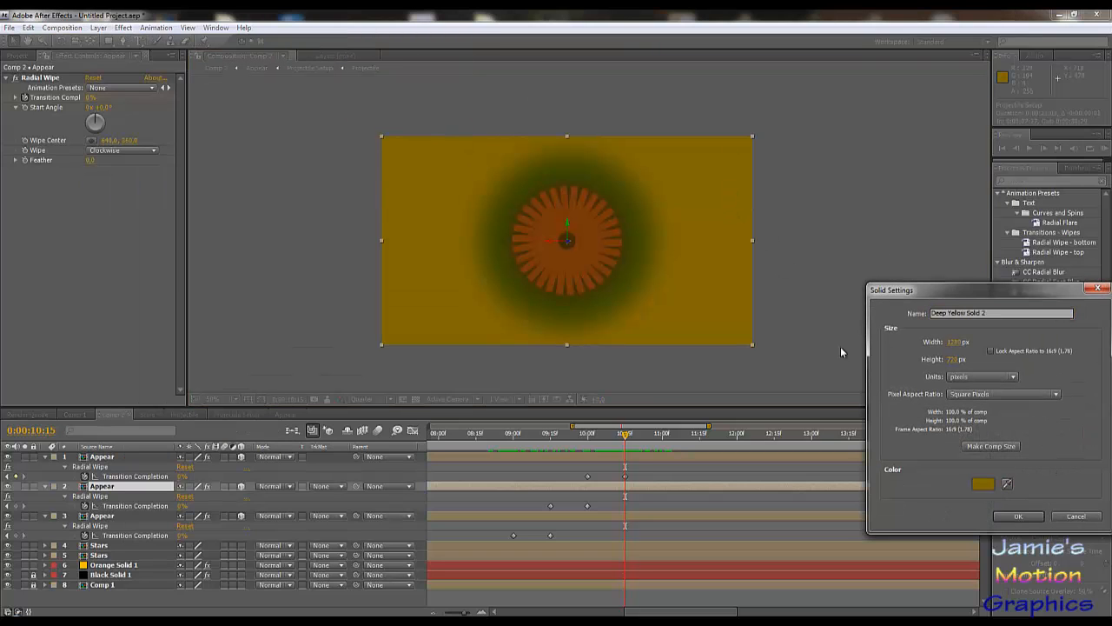
click(1019, 516)
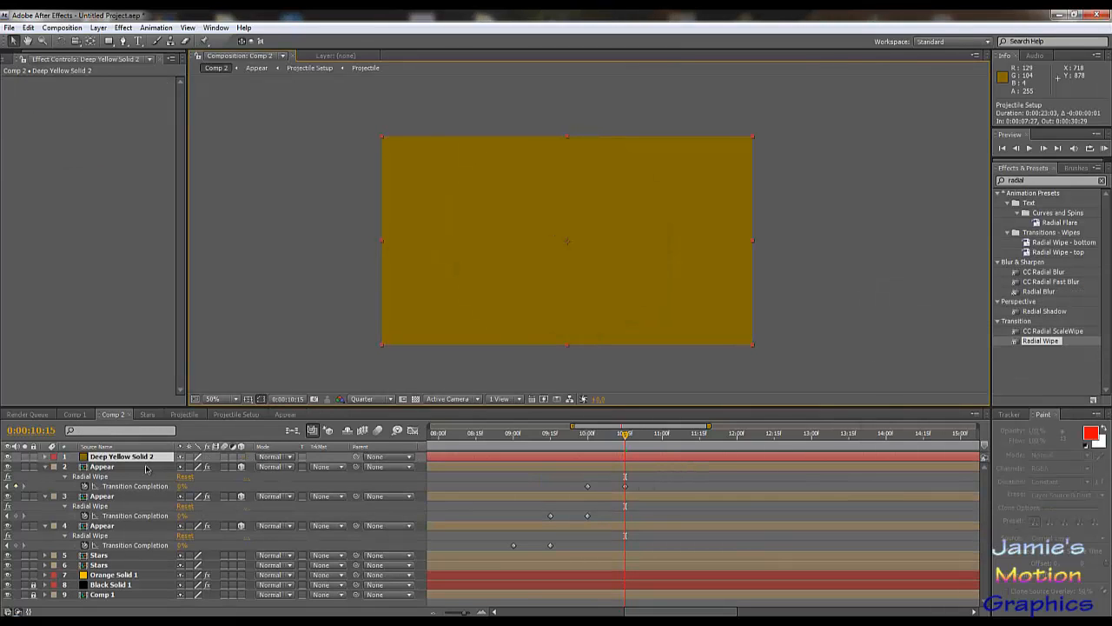
drag(135, 461, 134, 550)
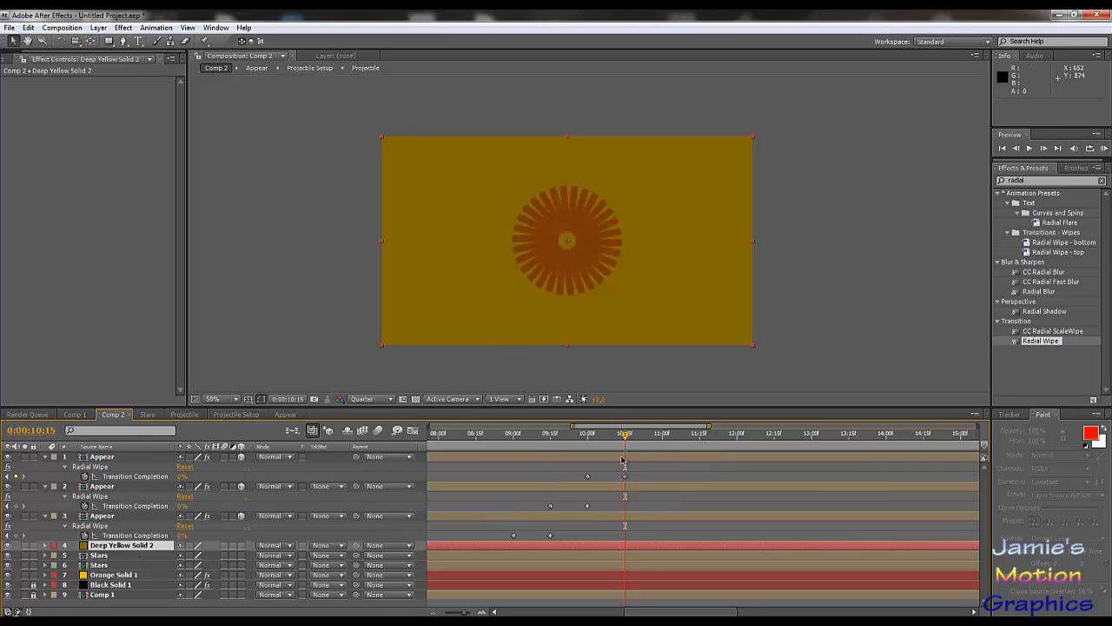
- Try a 0% Opacity keyframe on the yellow solid at 0:00:10:15, and remove it again, restoring Opacity to 100%
key(t)
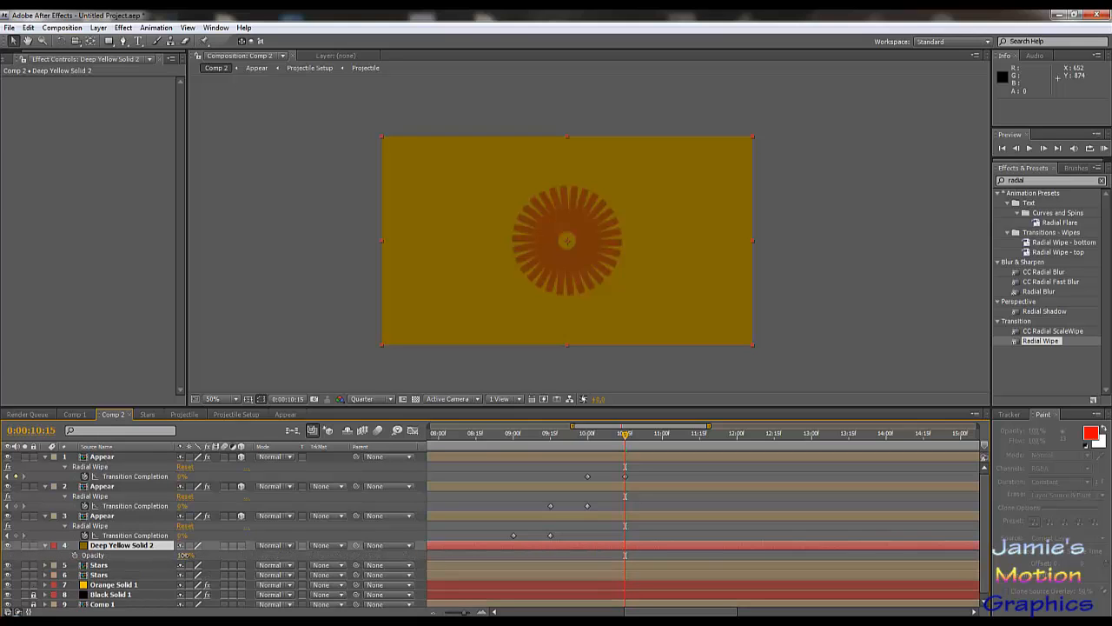
drag(186, 554, 72, 554)
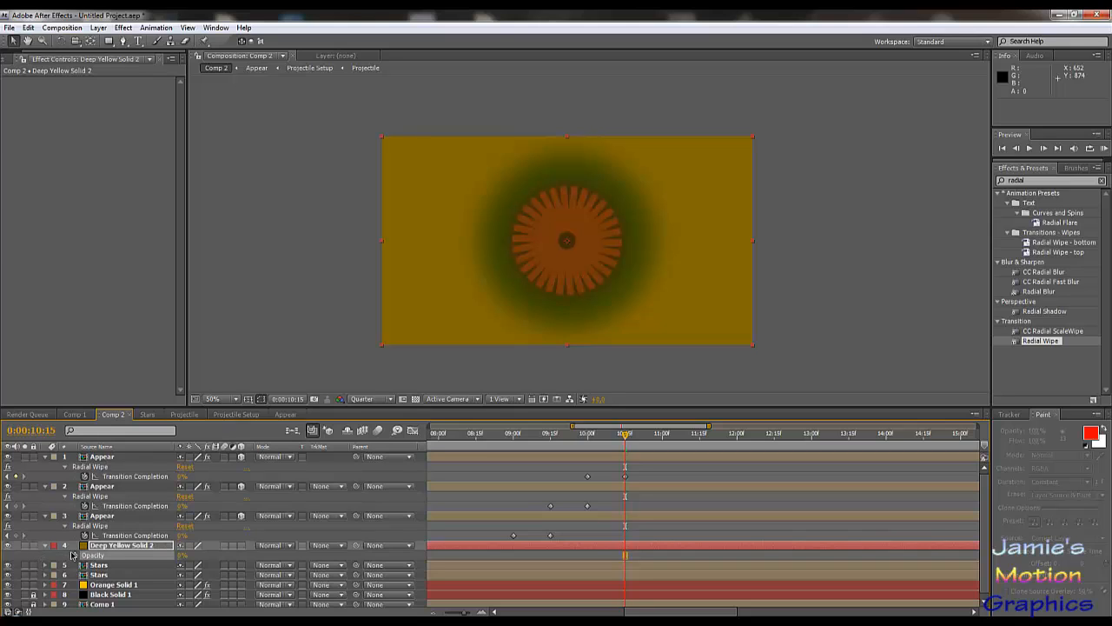
click(75, 556)
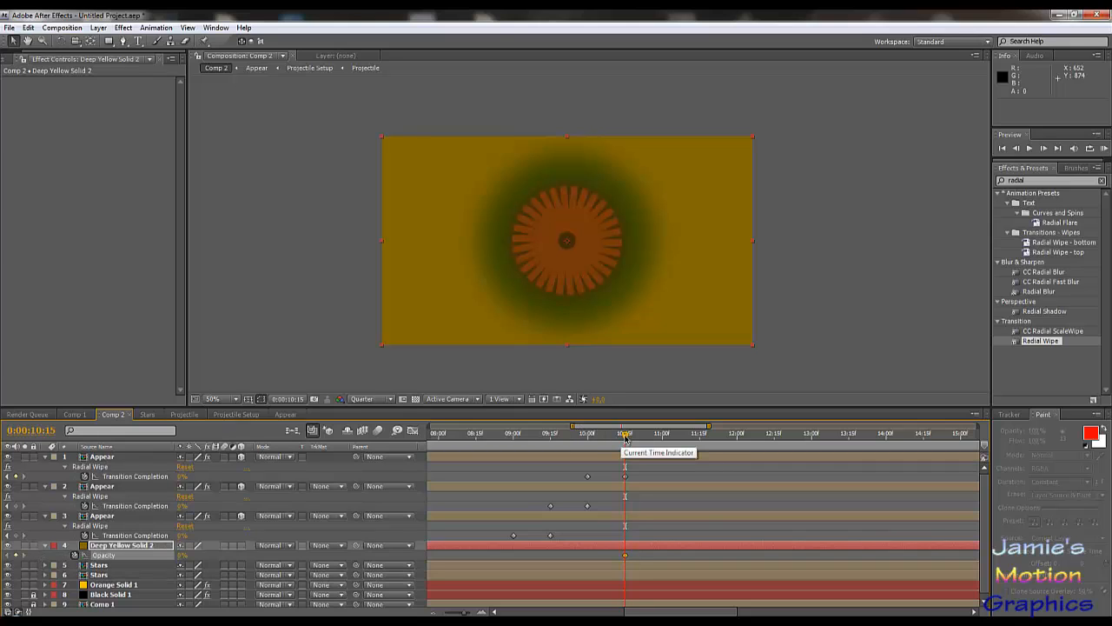
mouse_move(625, 434)
mouse_down()
mouse_move(728, 453)
mouse_move(624, 451)
mouse_move(633, 453)
mouse_up()
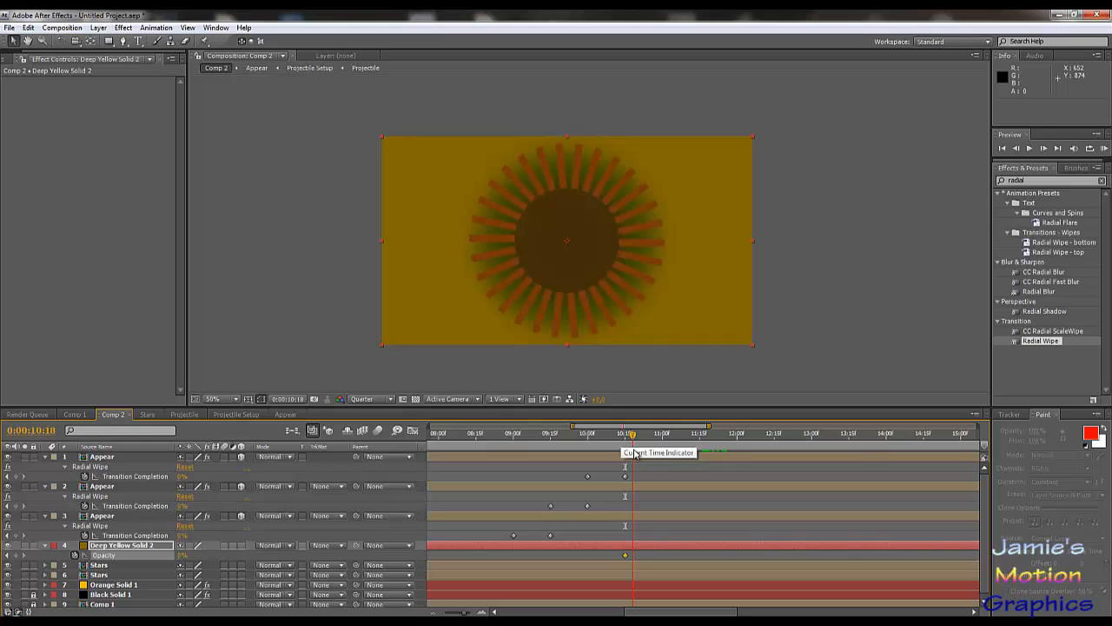
drag(635, 452, 638, 454)
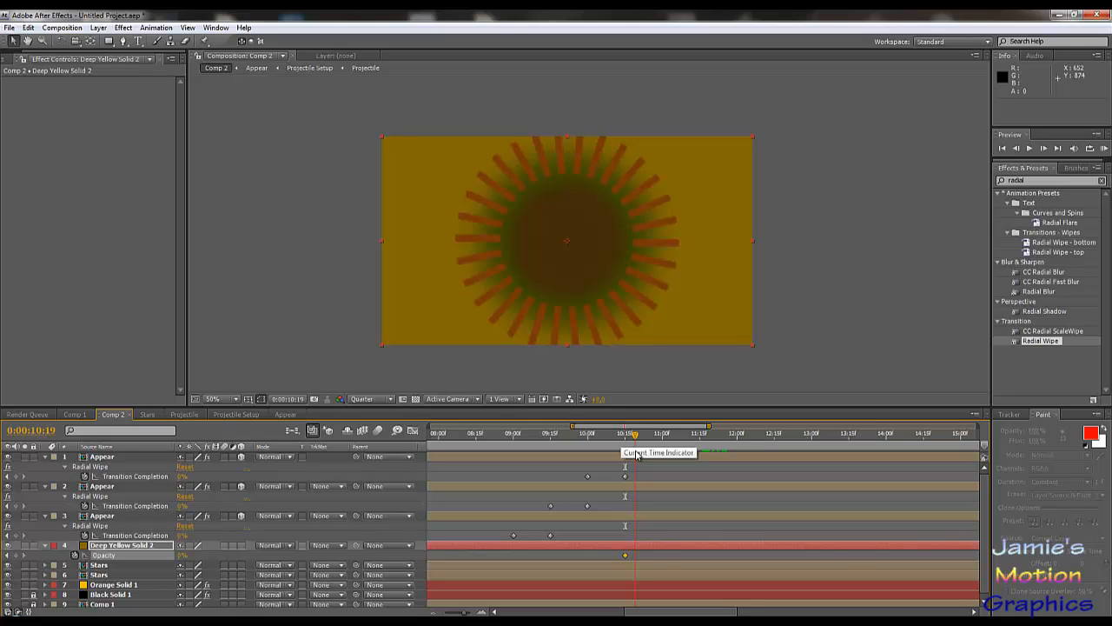
drag(636, 452, 626, 453)
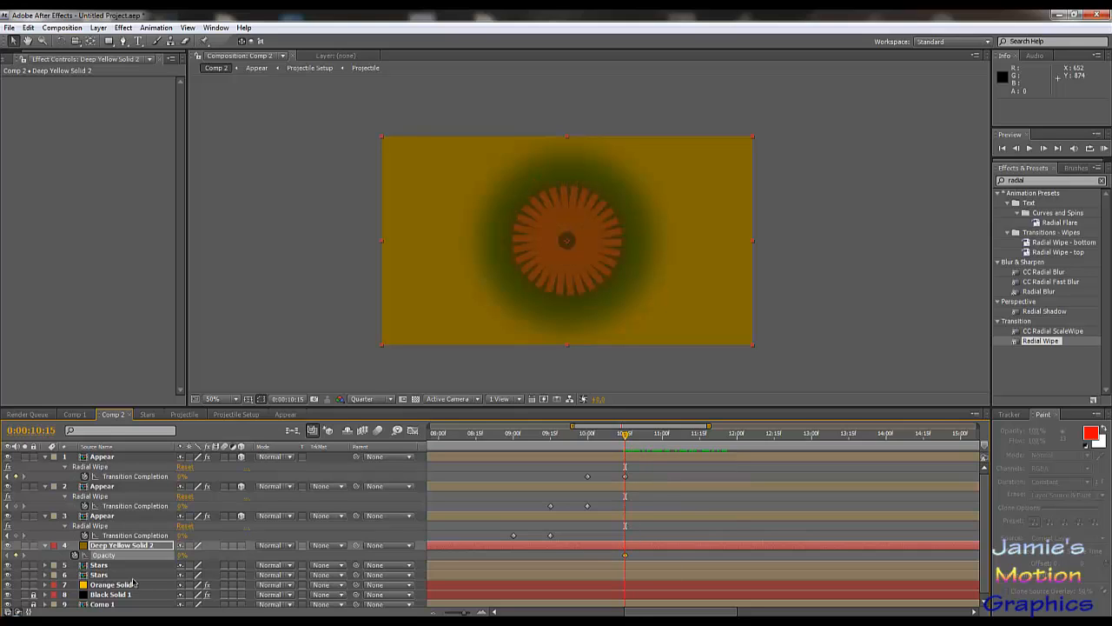
click(87, 555)
drag(183, 561, 424, 562)
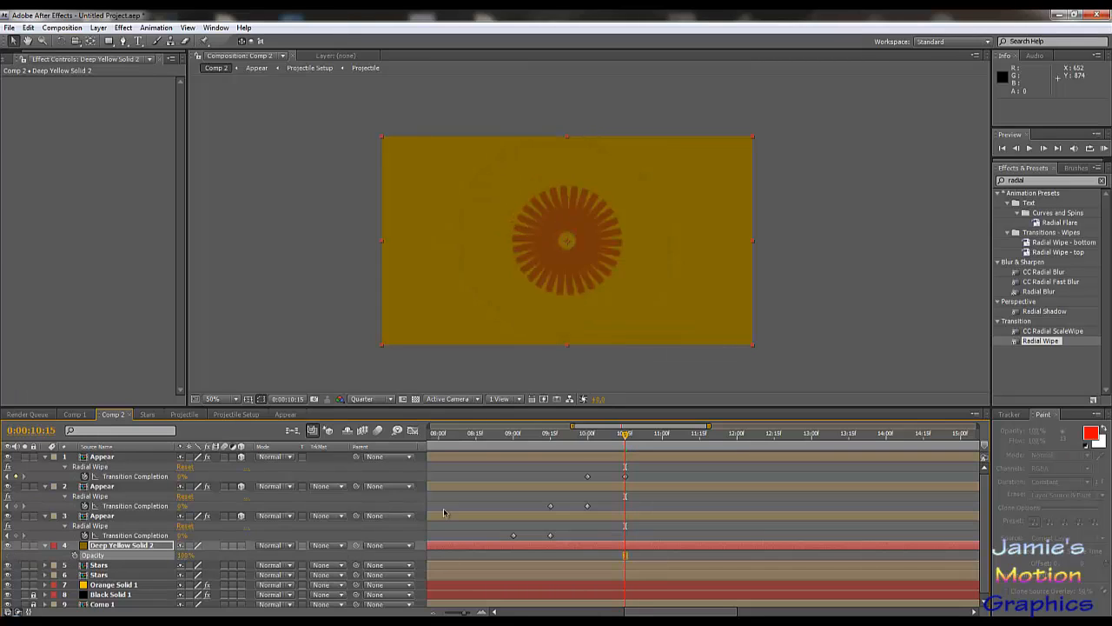
- Draw a small elliptical mask, about 98 by 132 px, on the yellow solid near the burst's centre
click(109, 42)
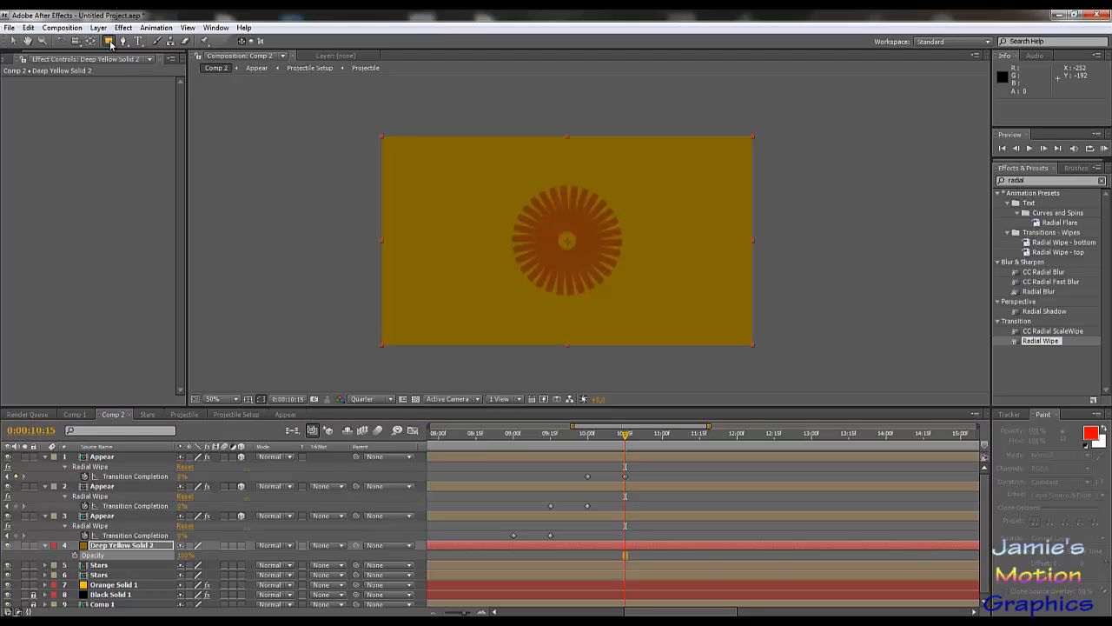
click(109, 42)
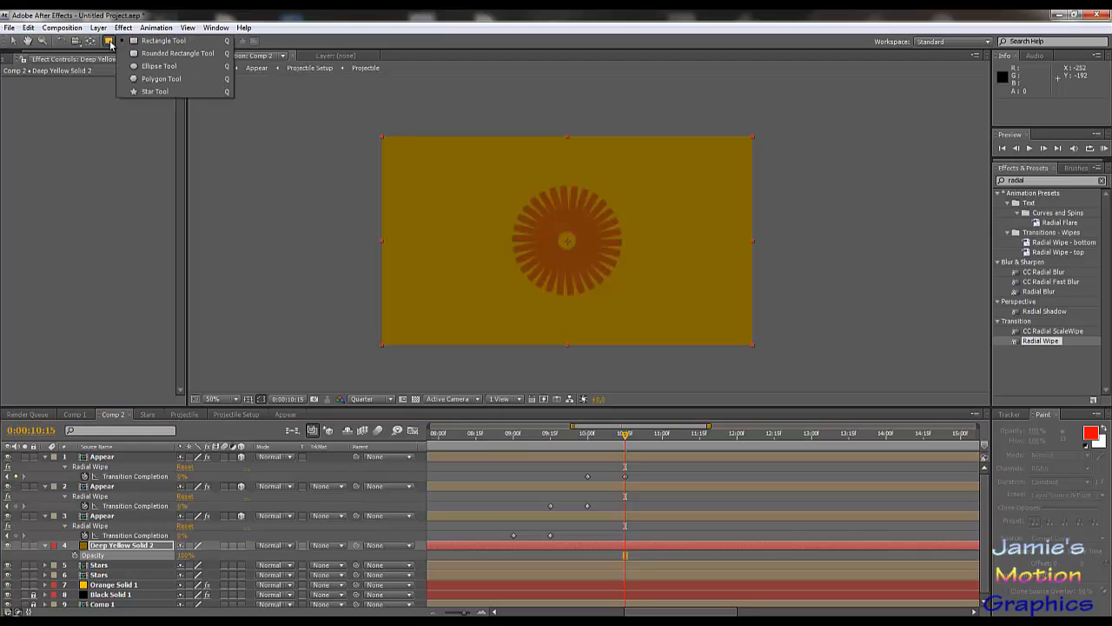
click(157, 67)
drag(560, 230, 591, 269)
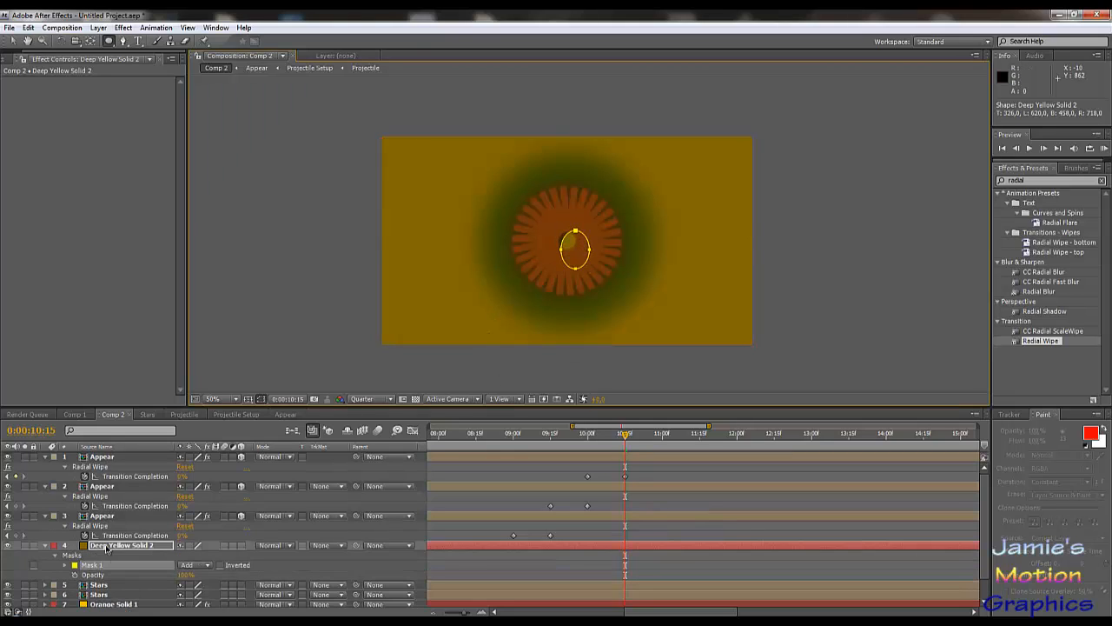
- Open the shape settings of the yellow solid's mask and reset the shape to Ellipse
click(65, 567)
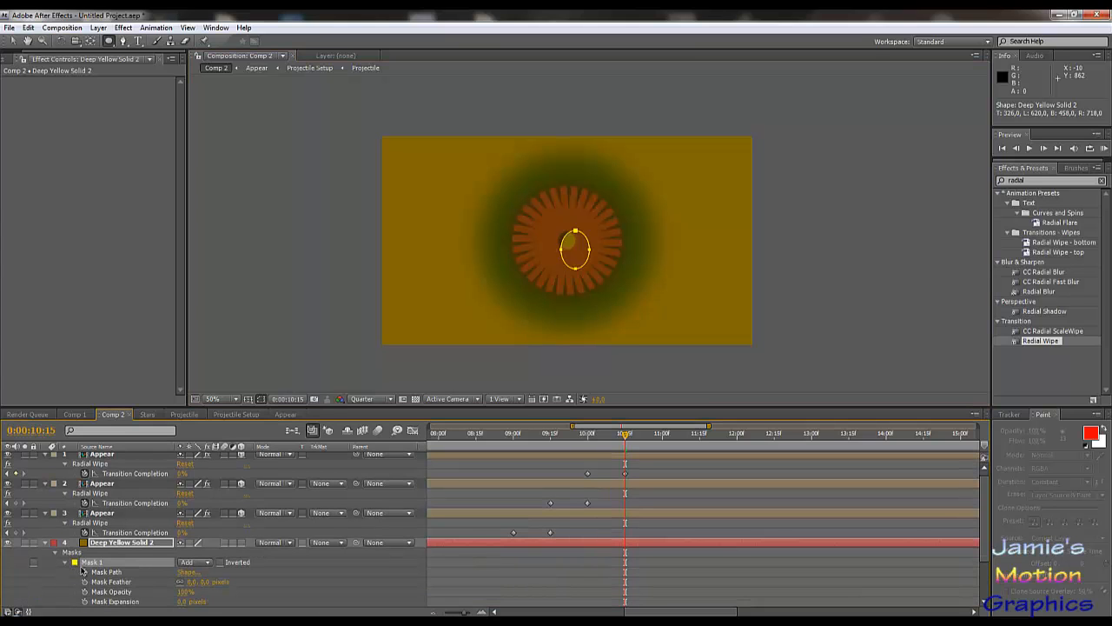
click(185, 574)
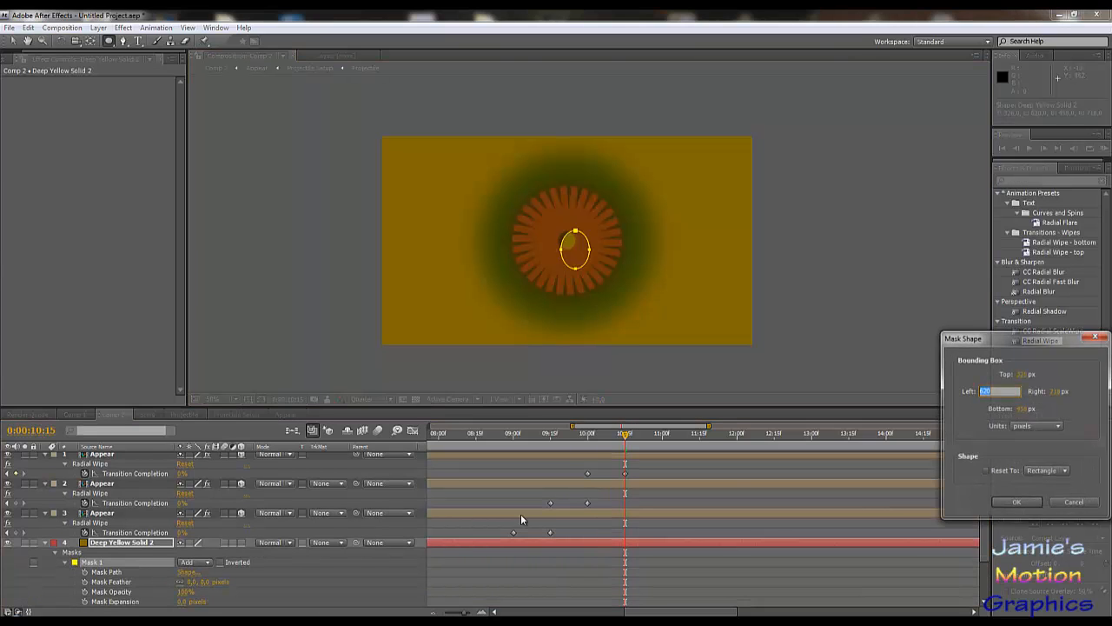
click(986, 471)
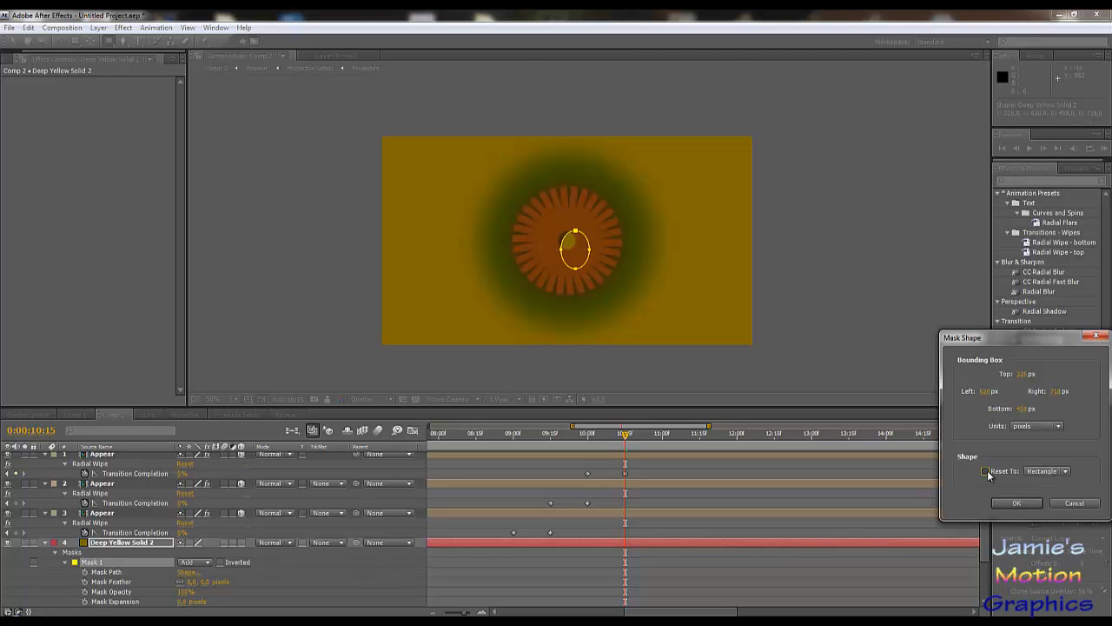
click(1046, 471)
click(1047, 498)
- Shrink the mask's bounding box to a small circle centred on the burst, with Top 340 px and Right 660 px
click(988, 391)
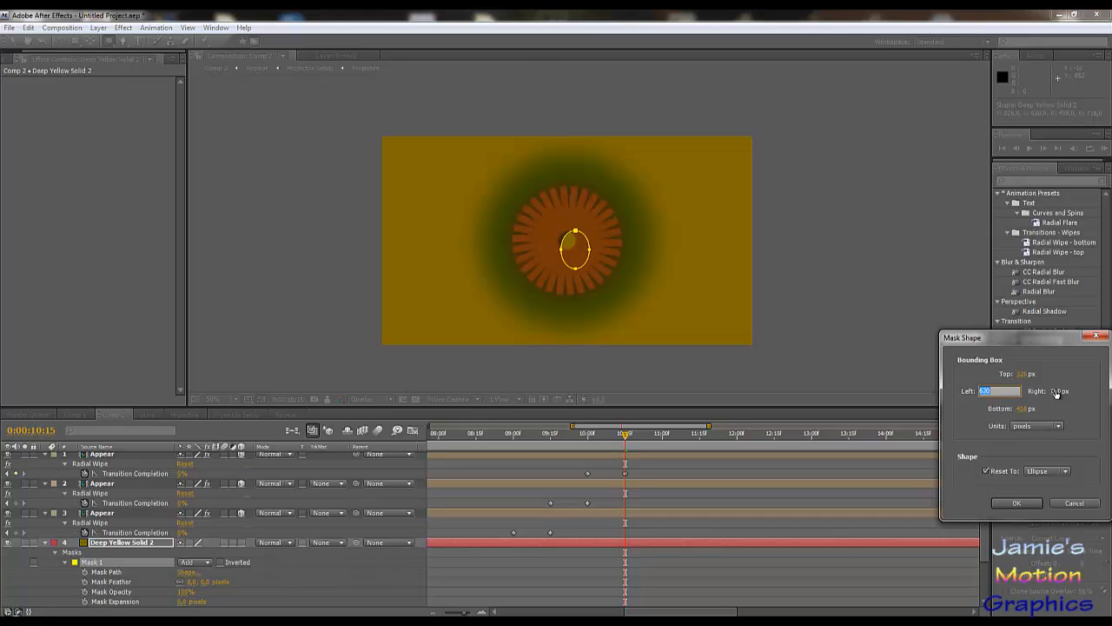
key(shift+Tab)
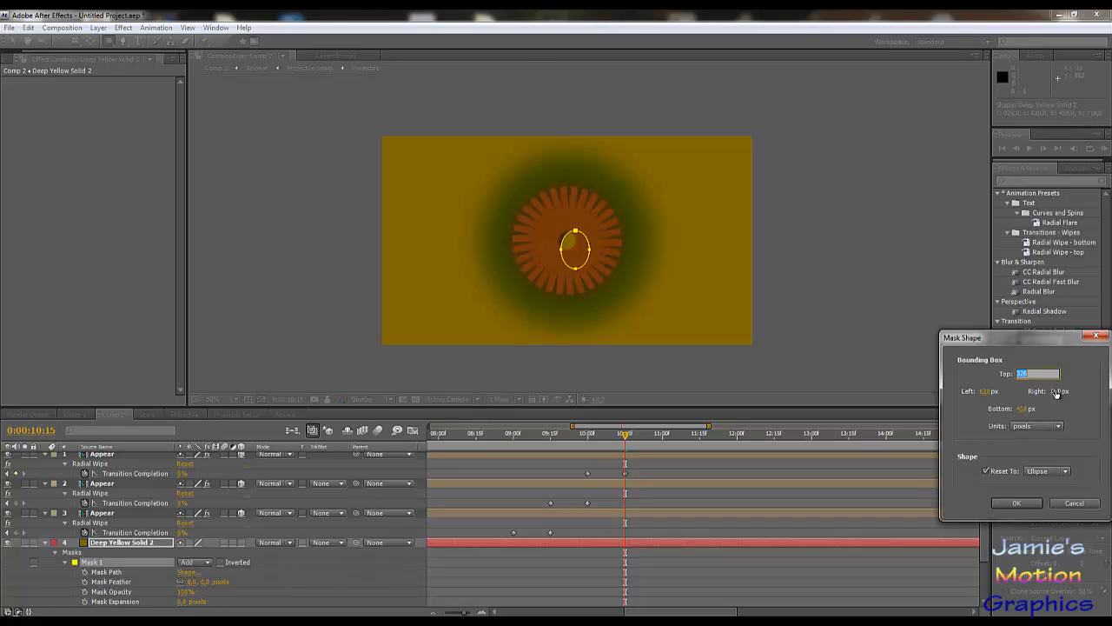
click(1056, 391)
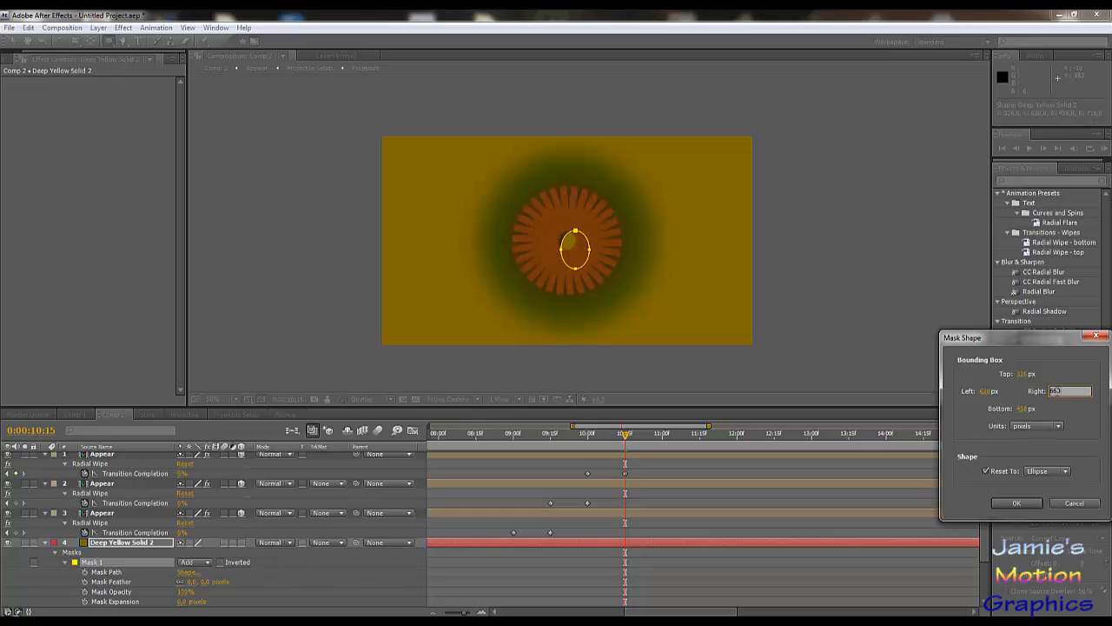
text(660)
click(1022, 374)
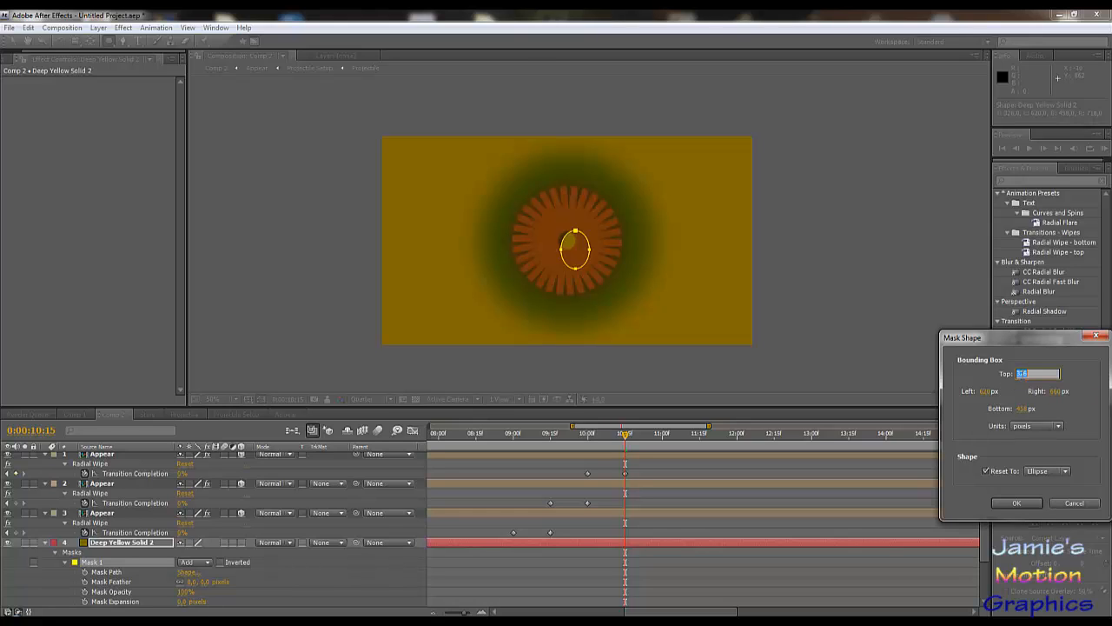
text(340)
key(Tab)
key(Tab)
text(3)
click(1017, 501)
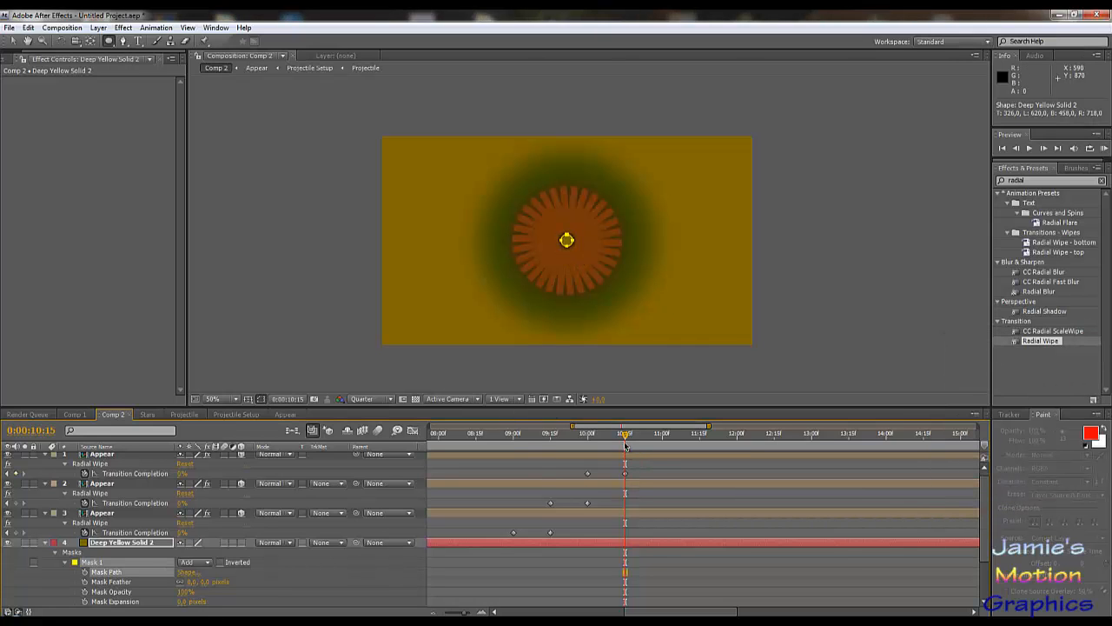
- Set starting keyframes for the yellow solid's Mask Path and Mask Feather at 0:00:10:15
click(91, 572)
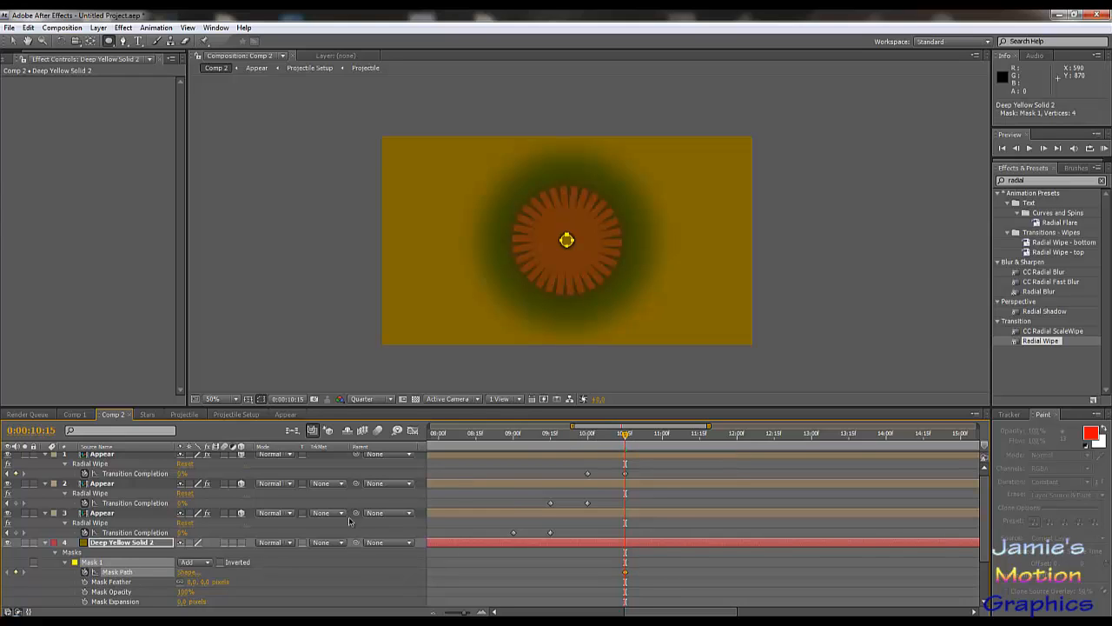
click(190, 583)
click(84, 581)
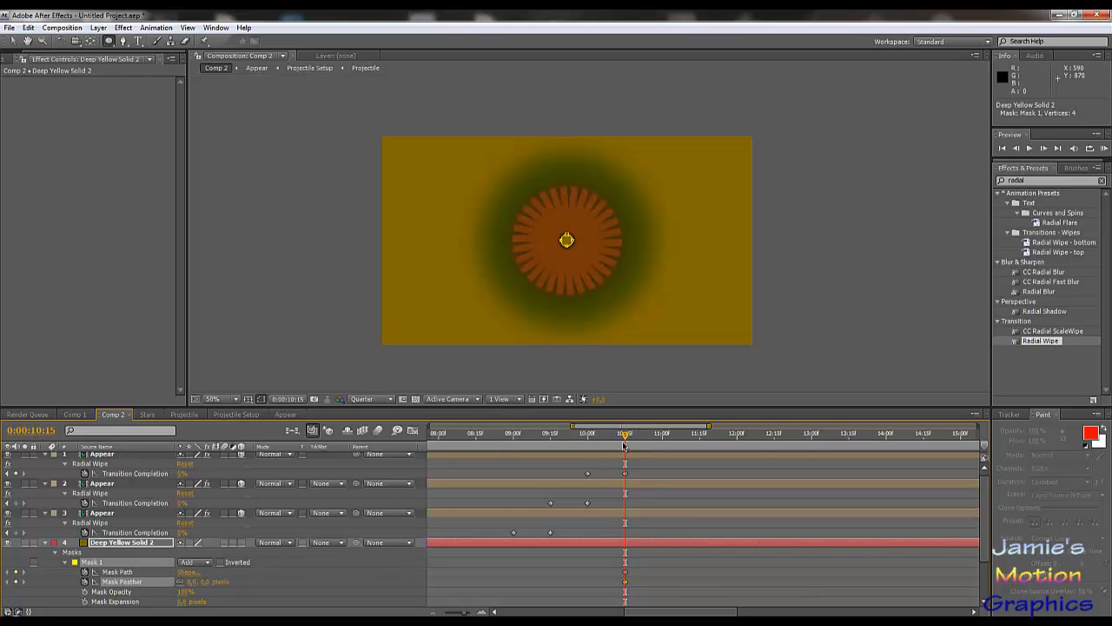
- Split the yellow solid at 0:00:10:14 and delete the portion before that time
click(622, 437)
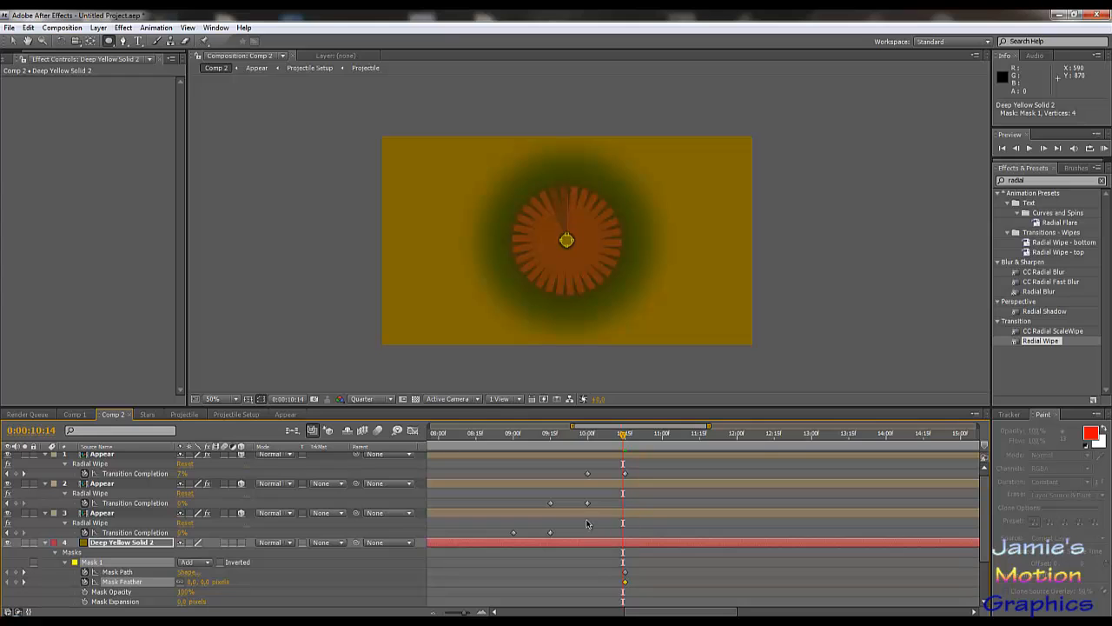
click(29, 27)
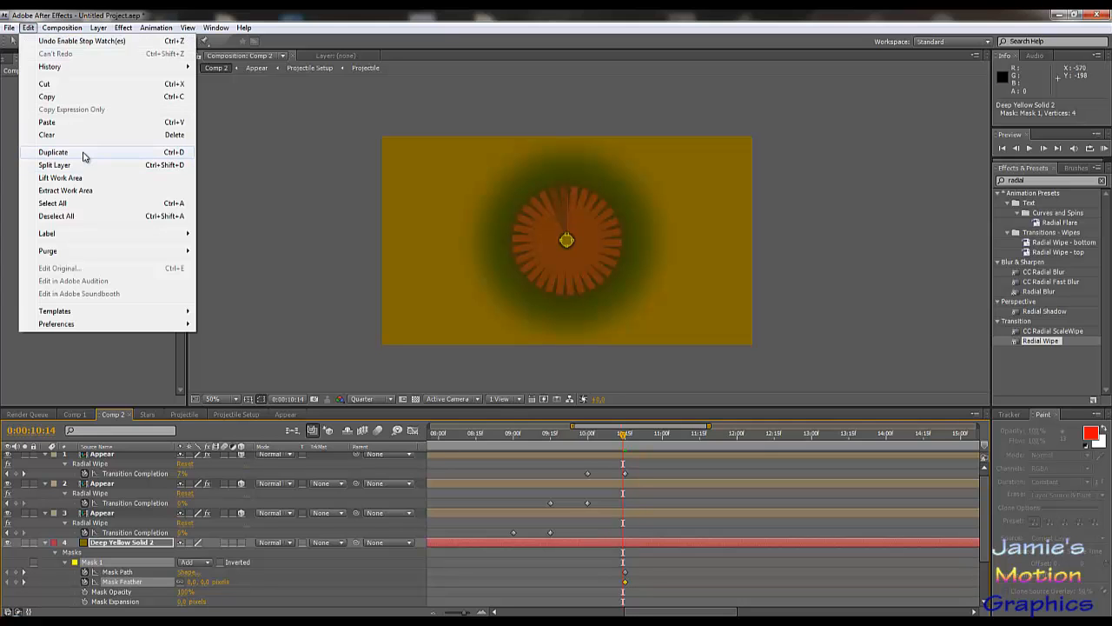
click(83, 165)
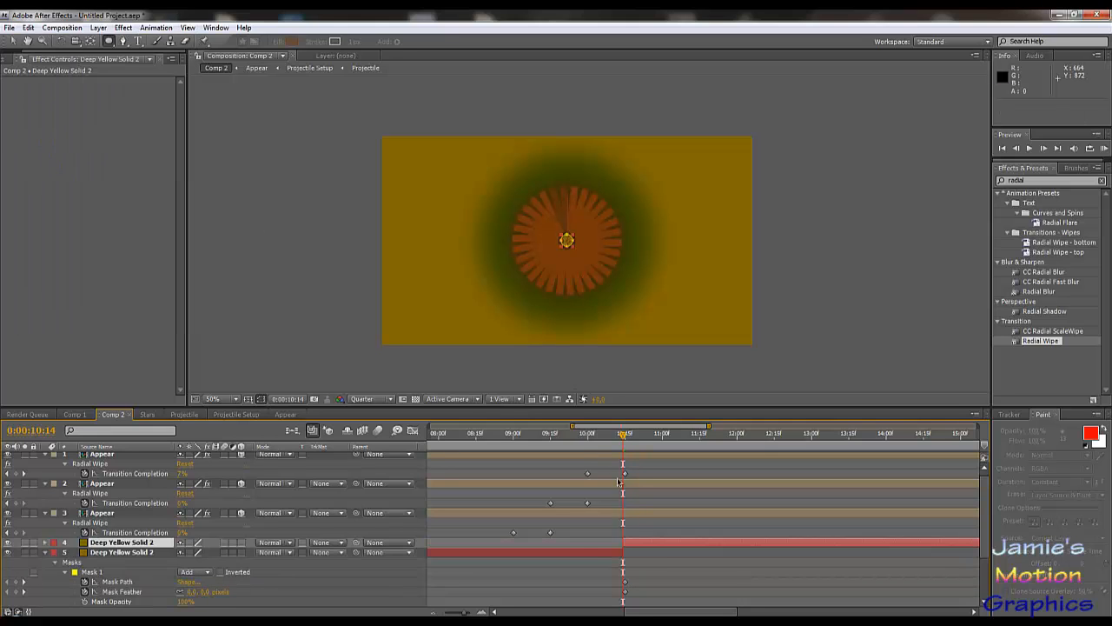
click(596, 555)
key(Delete)
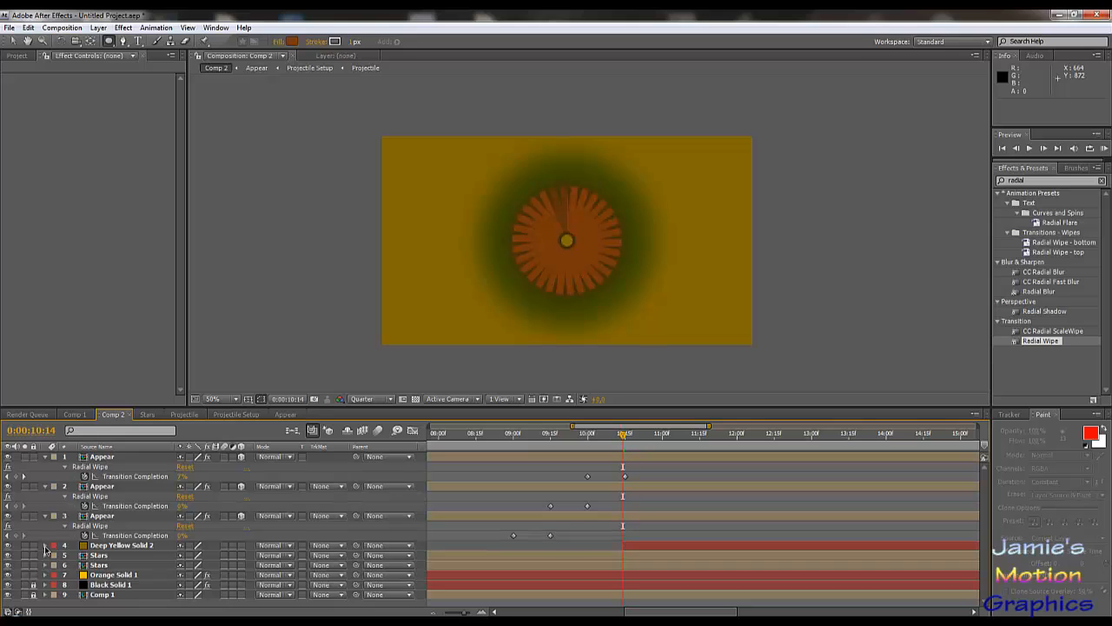
- Reveal the yellow solid's keyframed mask properties and set its Mask Feather to 100 pixels at 0:00:10:15
click(45, 546)
click(123, 545)
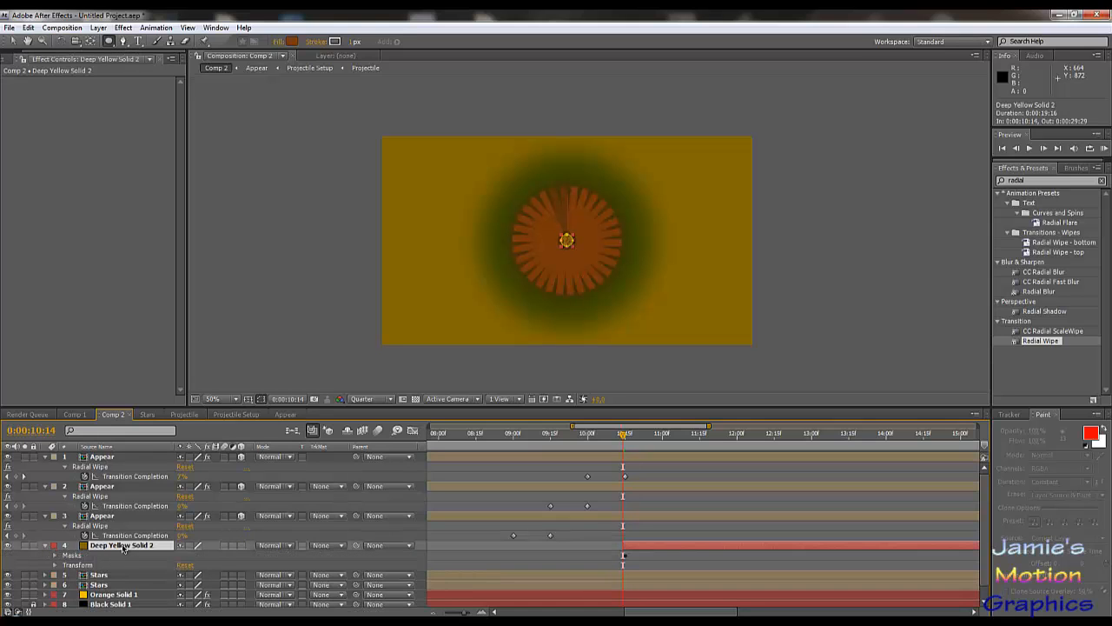
key(u)
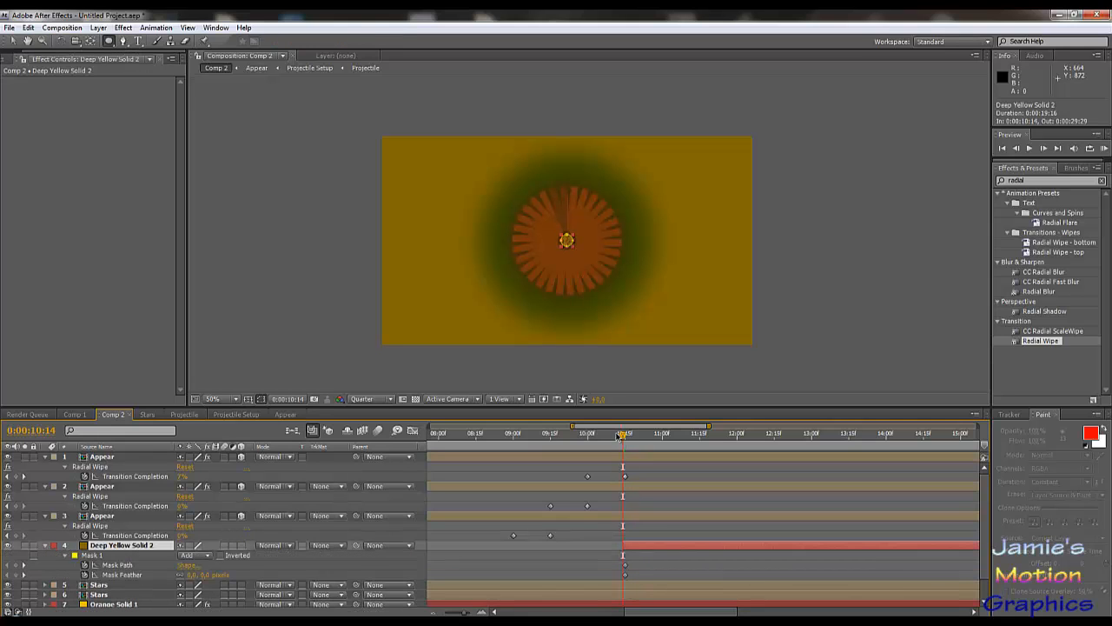
mouse_move(622, 437)
mouse_down()
mouse_move(605, 442)
mouse_move(630, 448)
mouse_up()
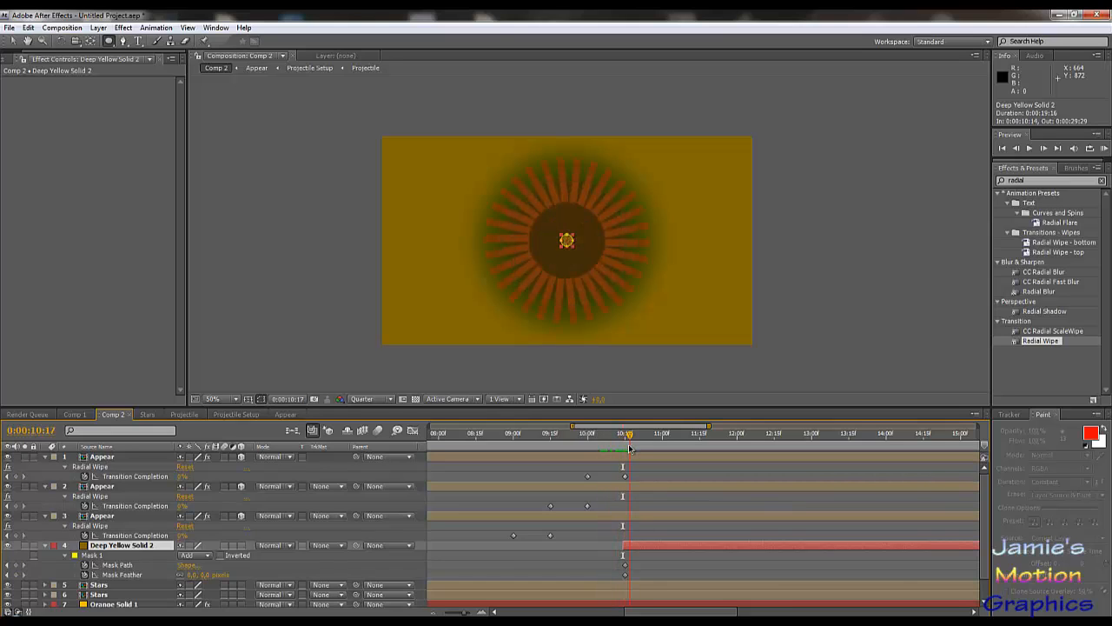
key(Page_Up)
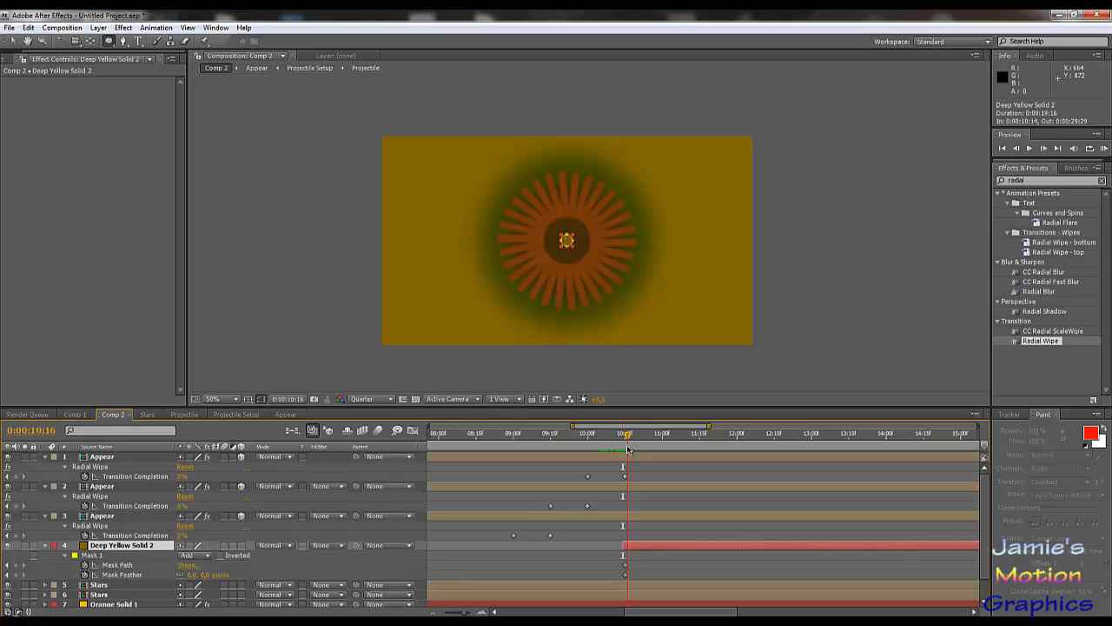
key(Page_Up)
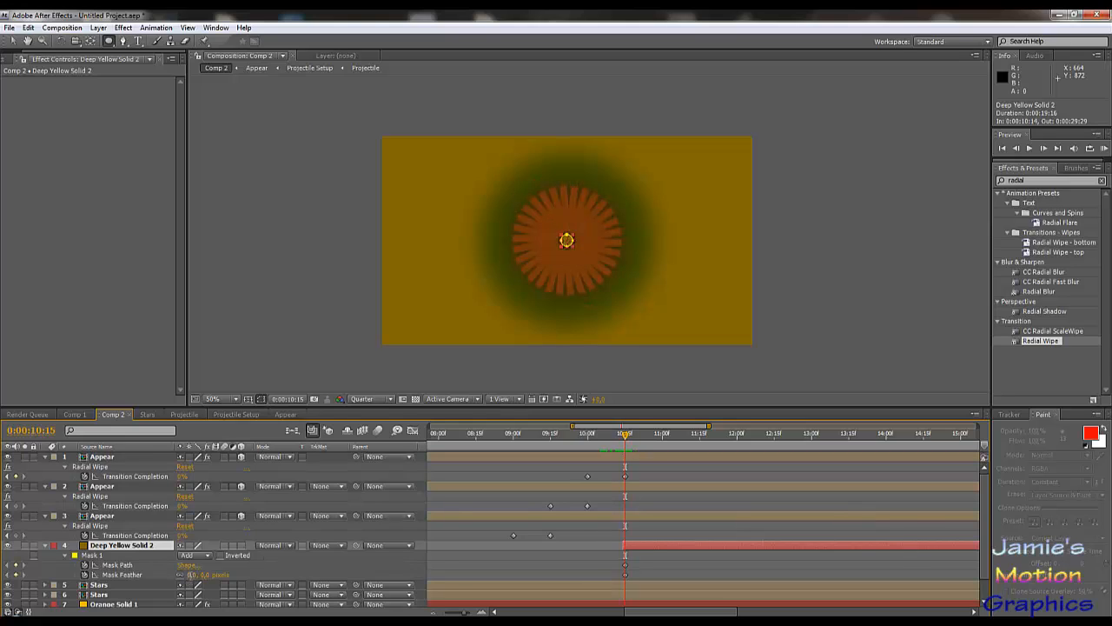
click(193, 575)
key(Return)
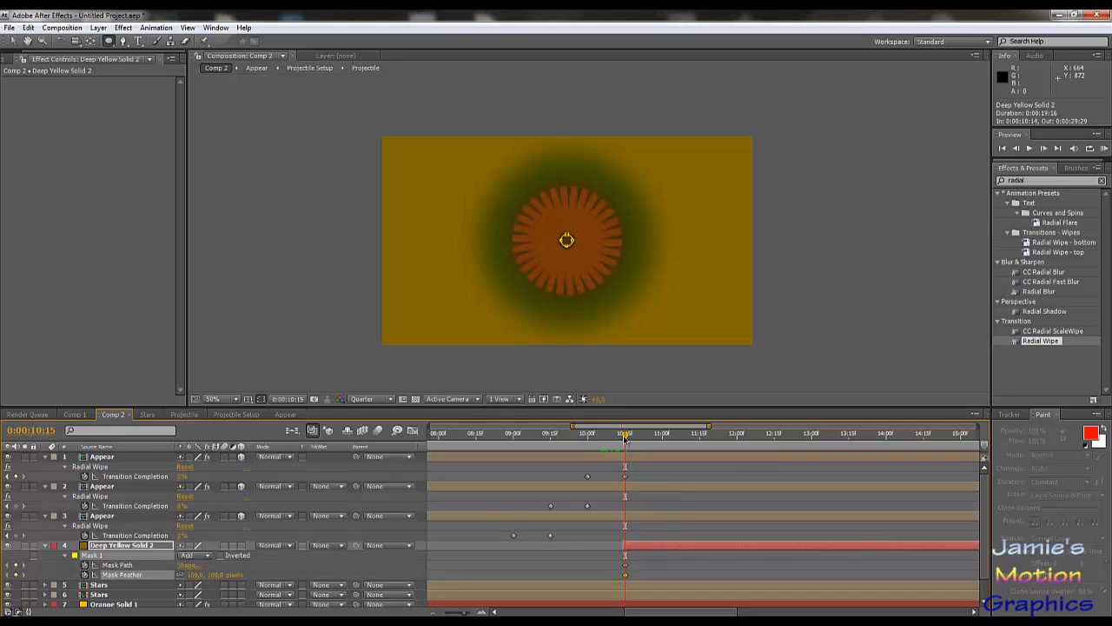
drag(625, 439, 646, 452)
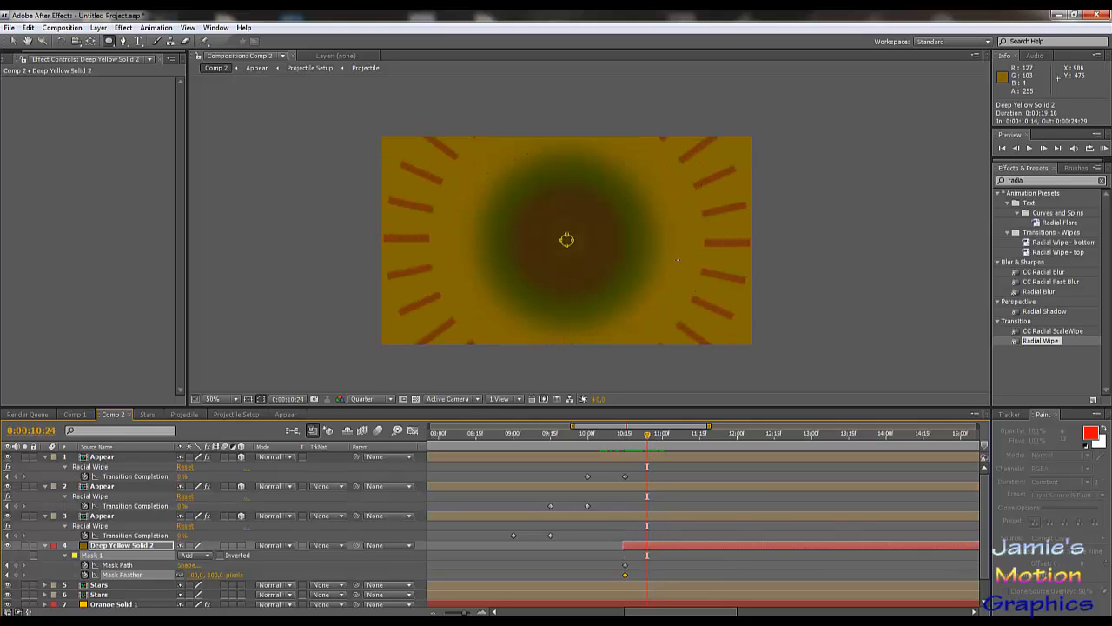
drag(649, 437, 658, 437)
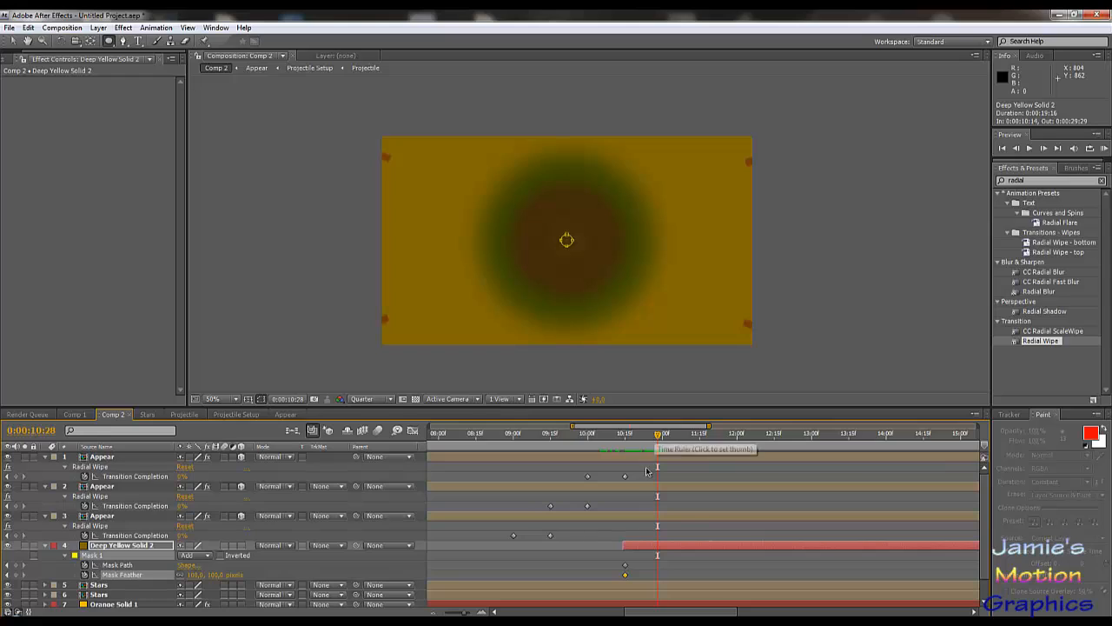
click(186, 565)
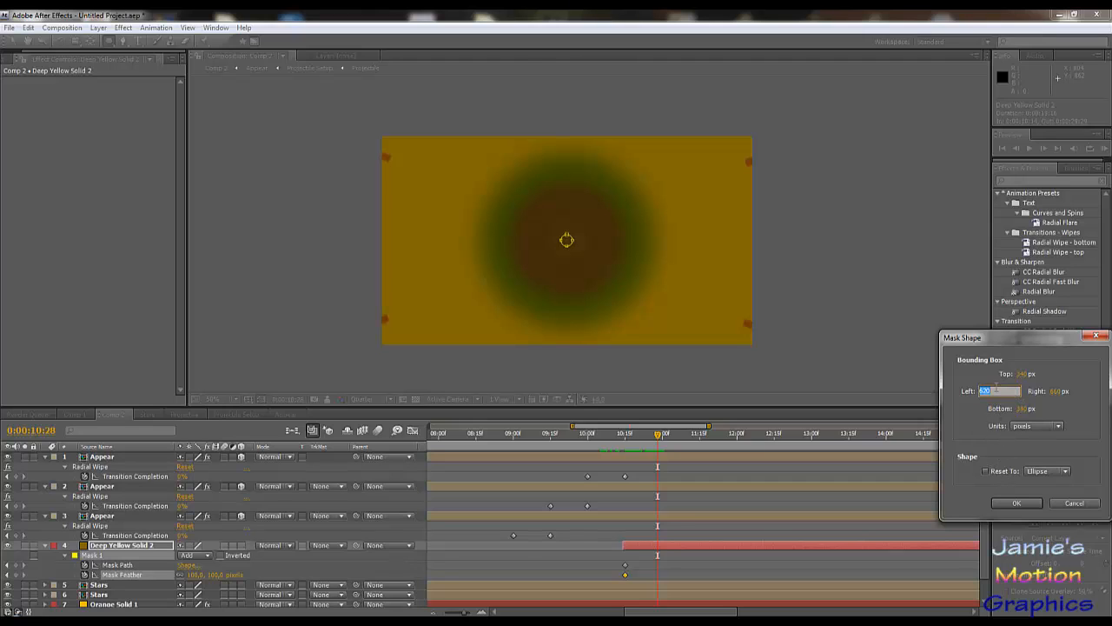
click(1074, 502)
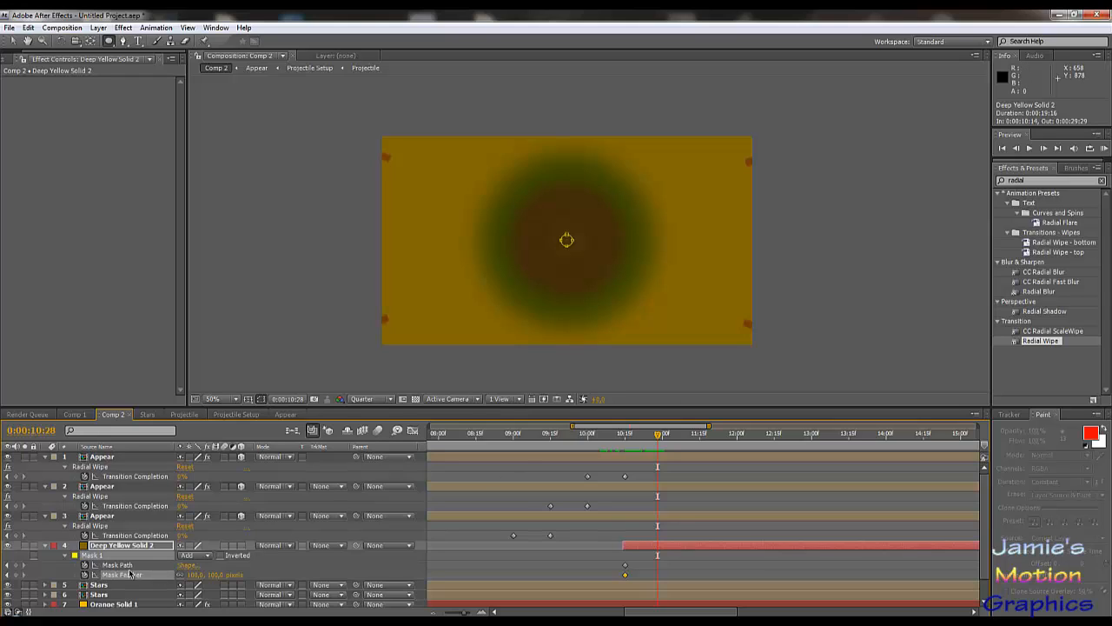
- Remove the yellow solid's Mask Path animation and set a starting Scale keyframe of 100% at 0:00:10:15 instead
click(85, 567)
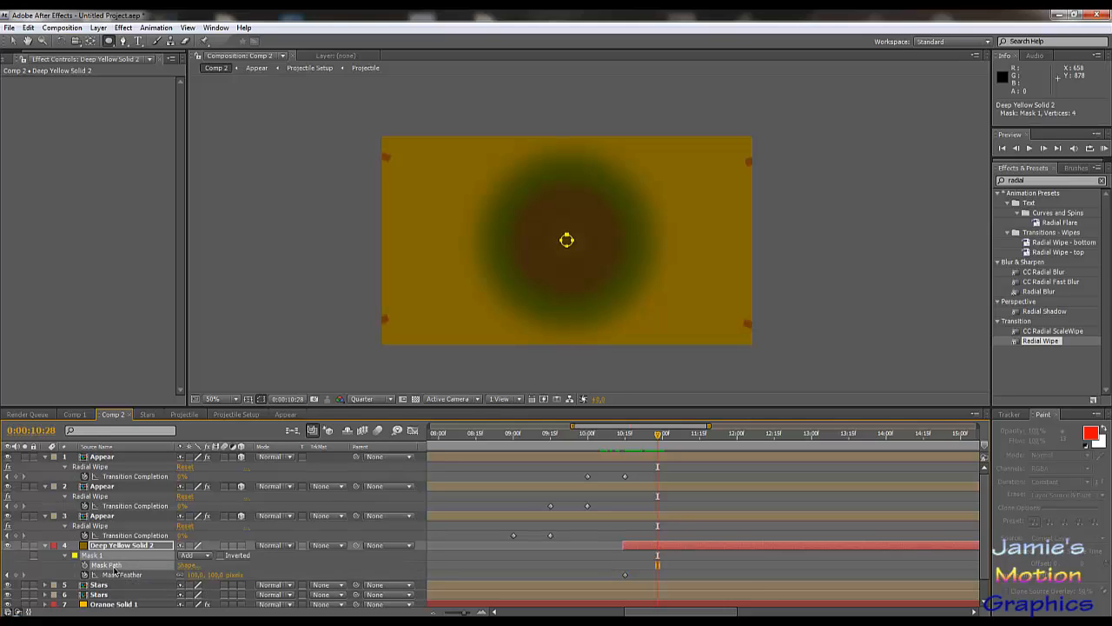
key(s)
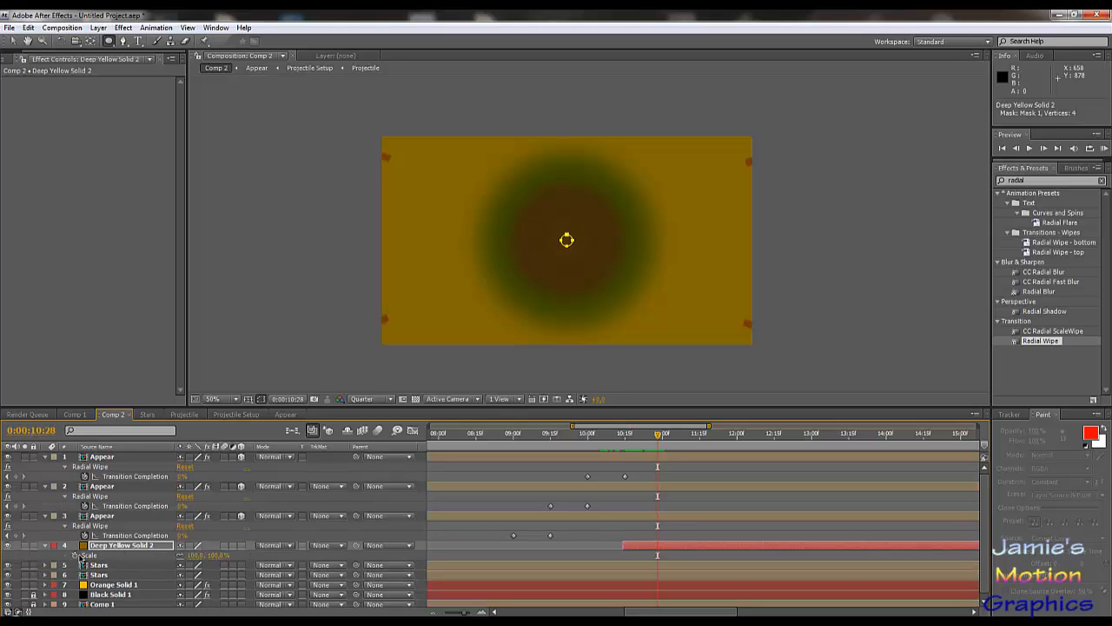
click(78, 555)
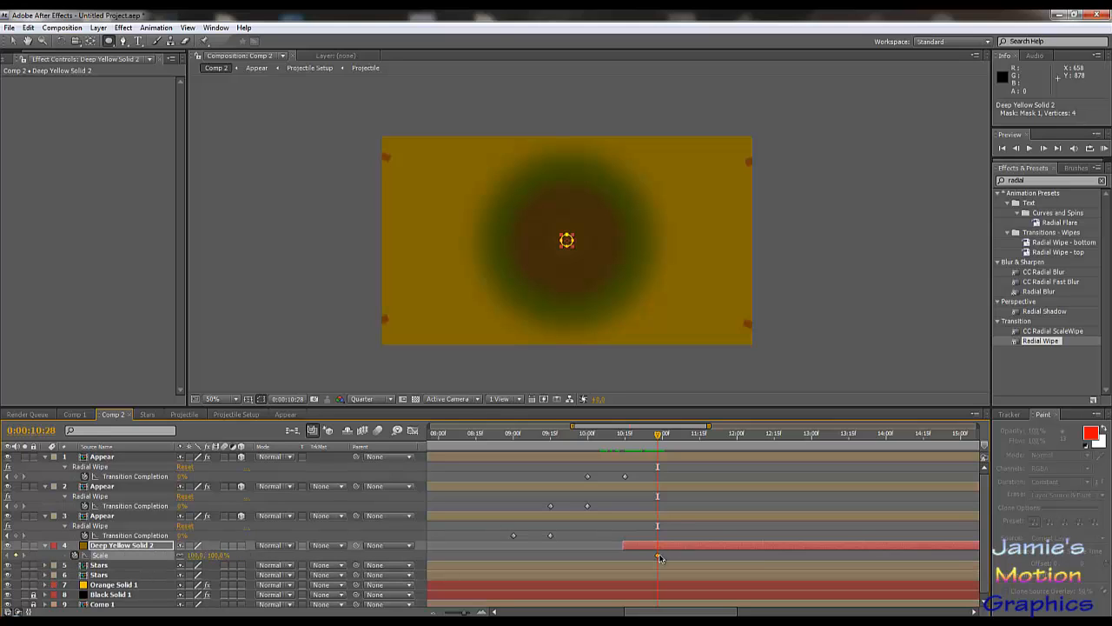
drag(659, 557, 626, 560)
key(j)
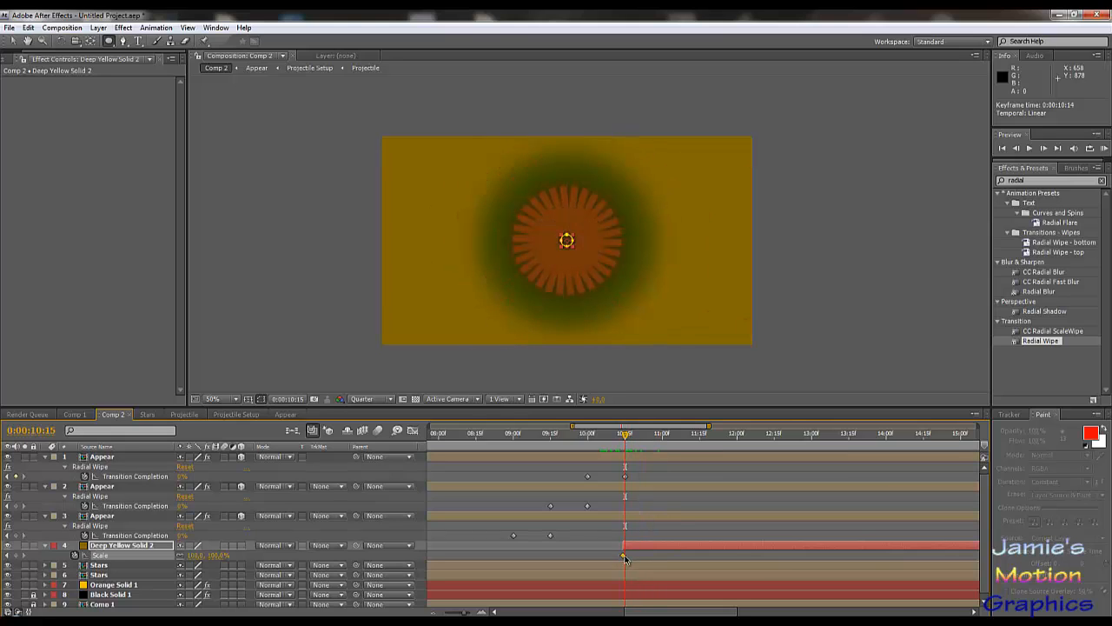
drag(625, 559, 627, 559)
- Scale the yellow solid up to about 3356% at 0:00:10:28 so its circular mask grows nearly frame-wide
drag(626, 439, 656, 445)
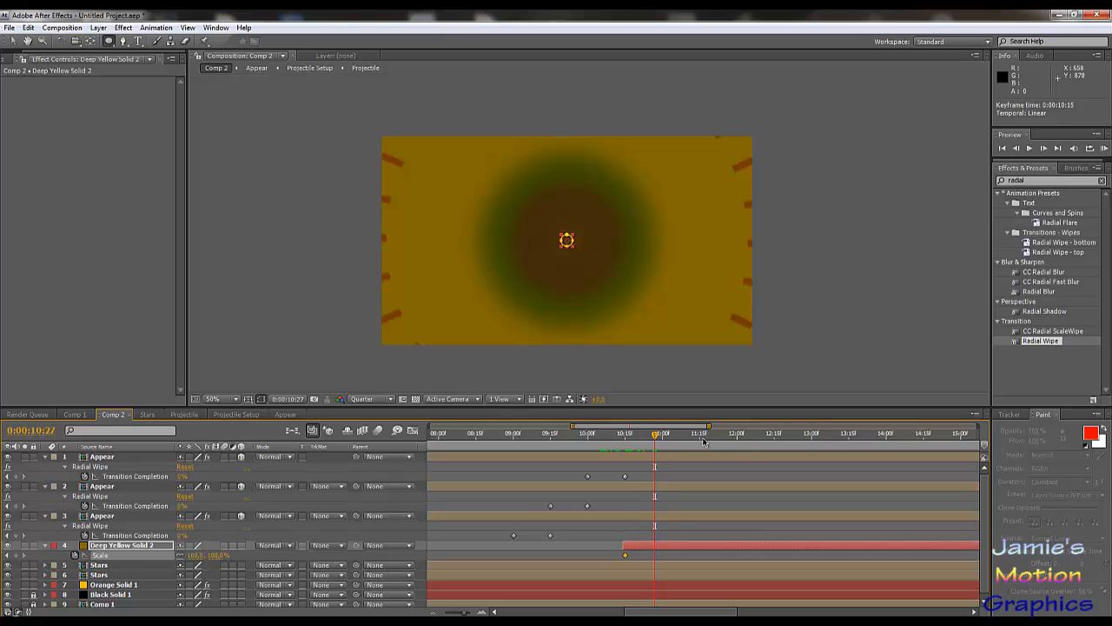
key(Page_Down)
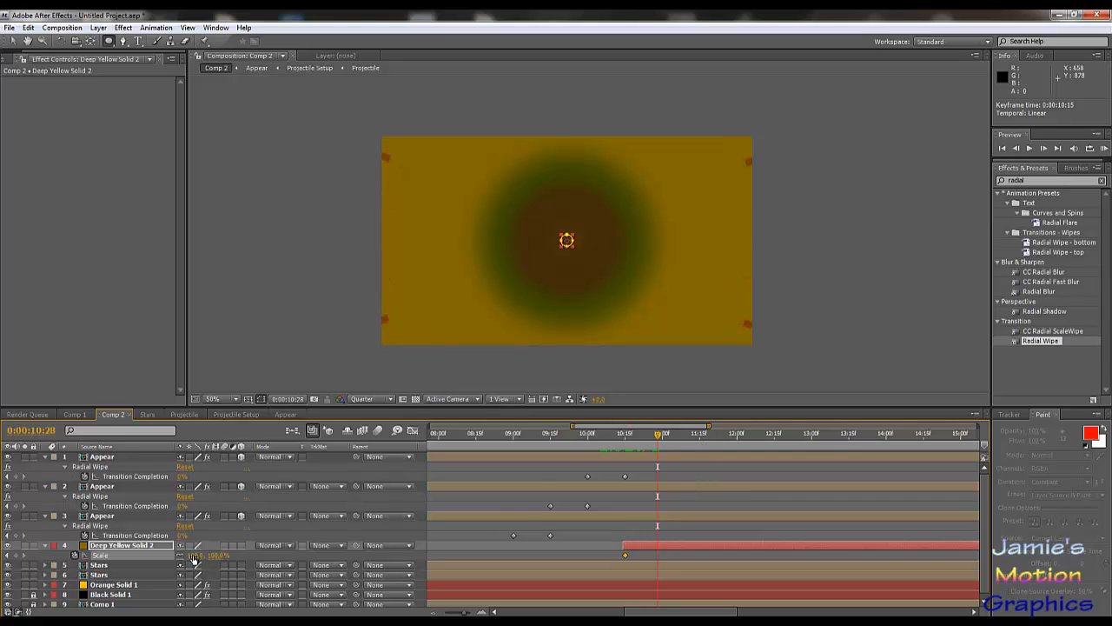
drag(196, 555, 1111, 200)
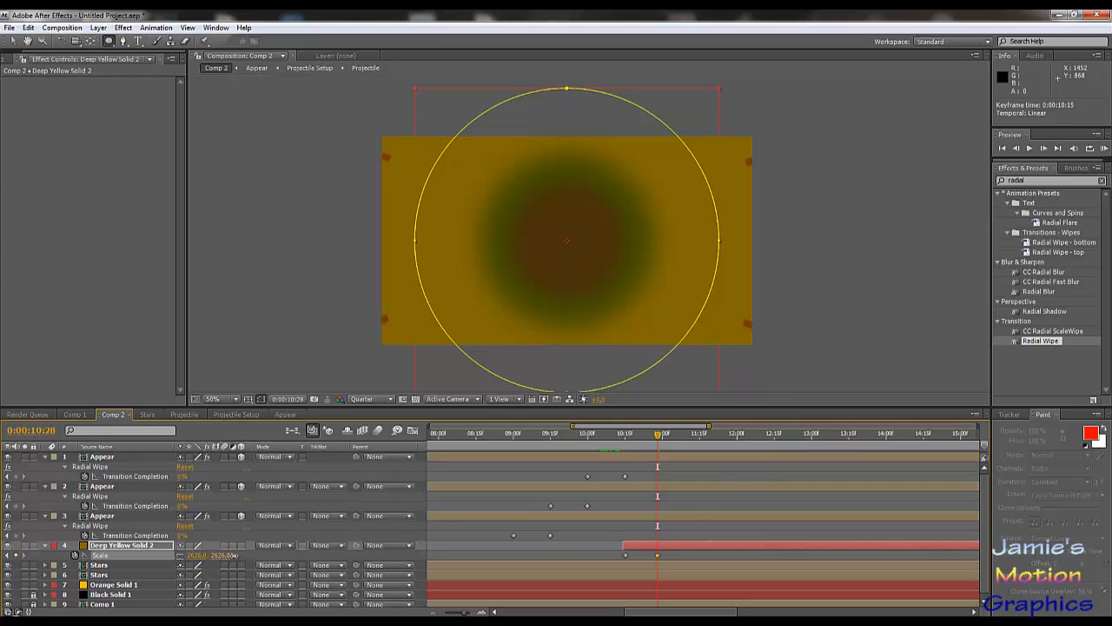
drag(224, 556, 549, 458)
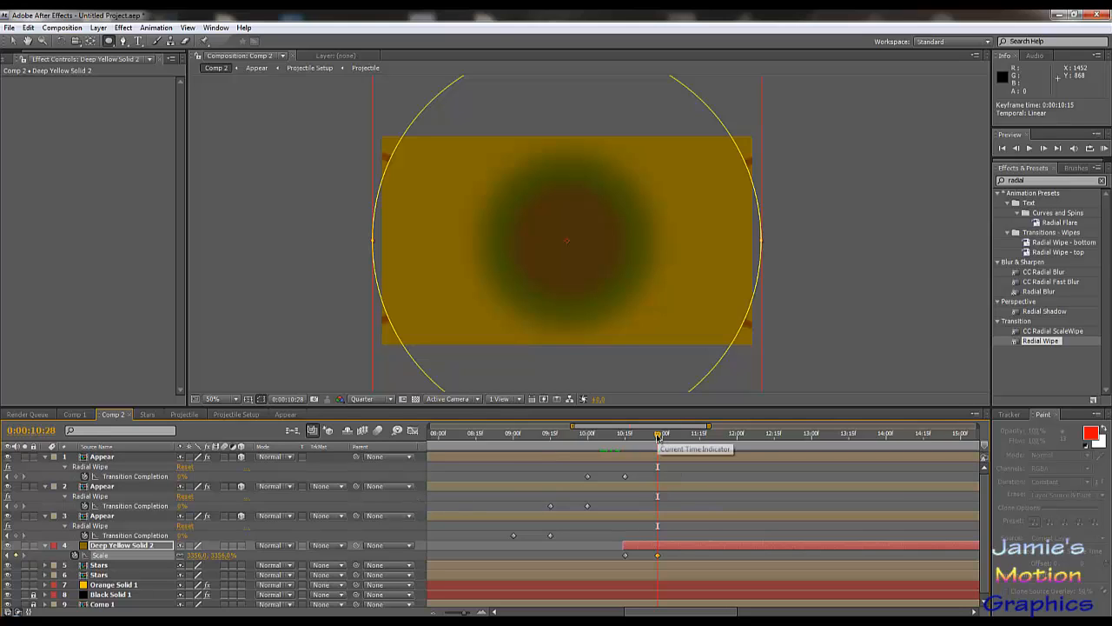
- Show the yellow solid's Mask Feather alongside its Scale and set the feather to 0 pixels at 0:00:10:18
drag(656, 436, 625, 441)
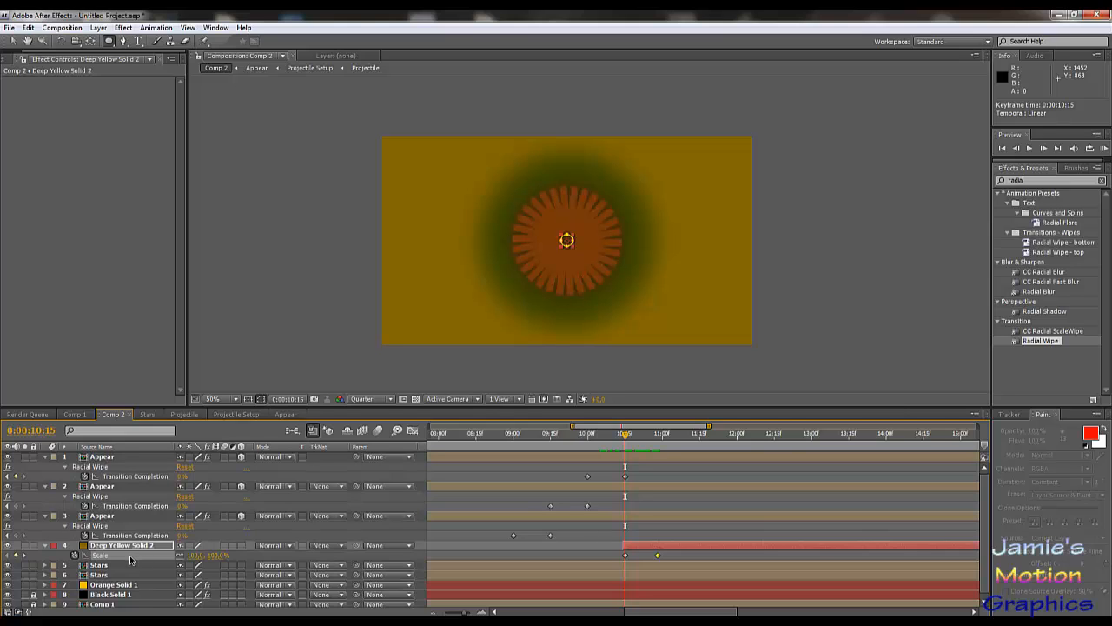
key(shift+f)
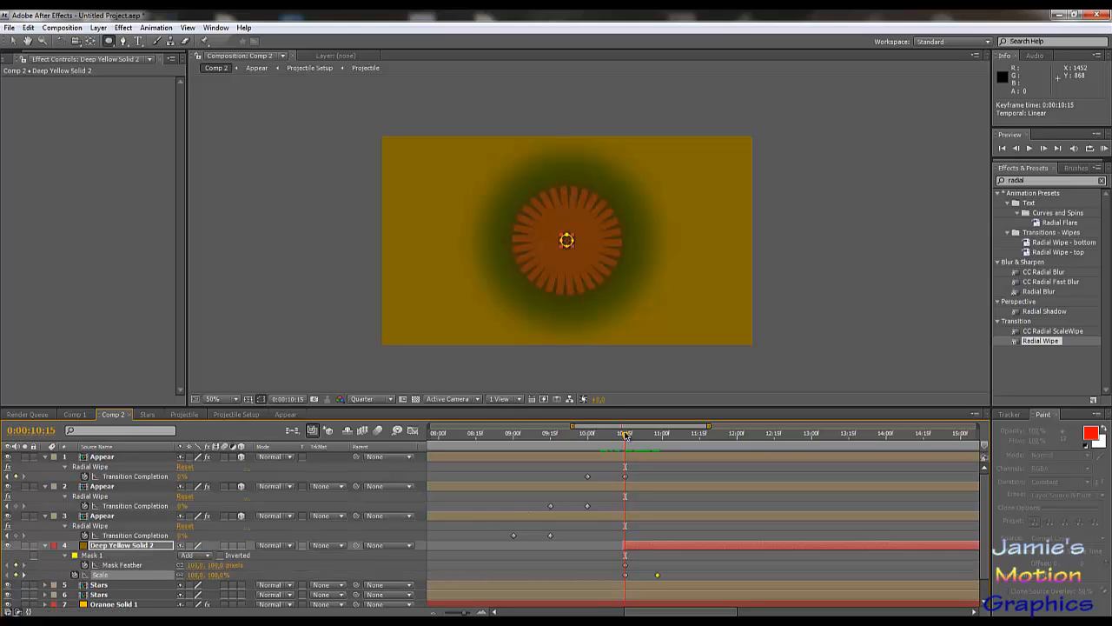
drag(626, 434, 645, 439)
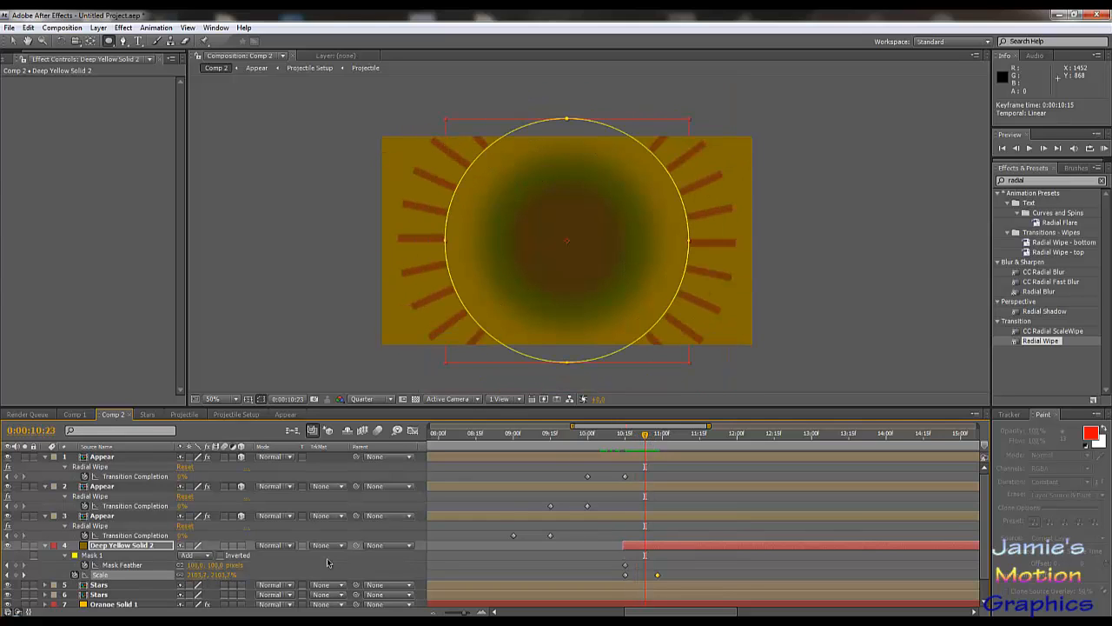
drag(648, 442, 633, 443)
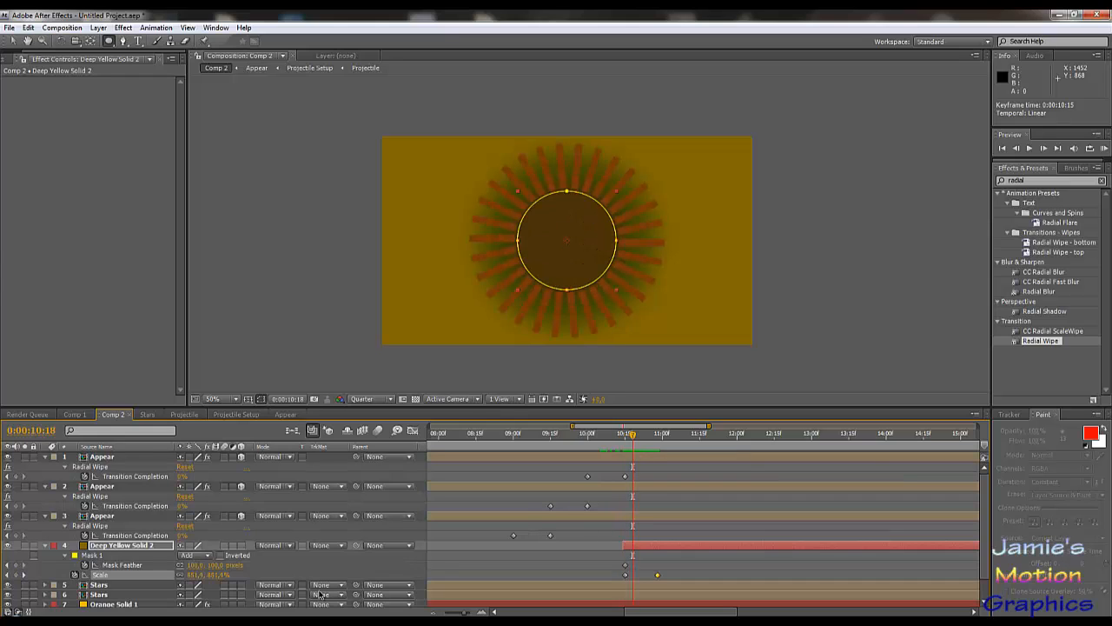
click(216, 565)
text(0)
key(Return)
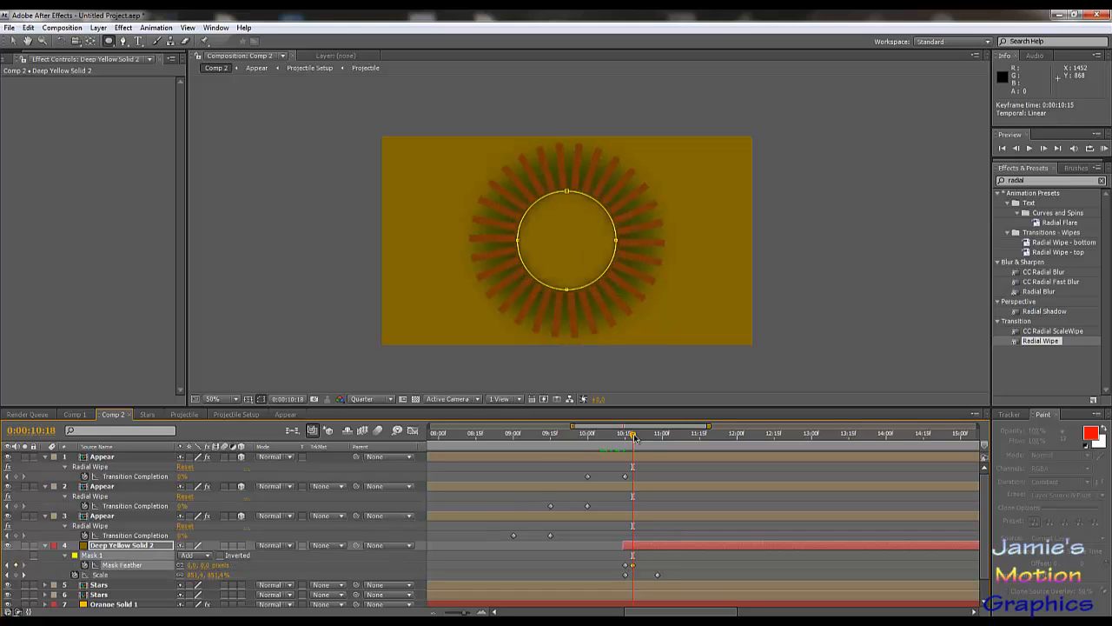
mouse_move(635, 439)
mouse_down()
mouse_move(622, 440)
mouse_move(662, 444)
mouse_move(637, 447)
mouse_up()
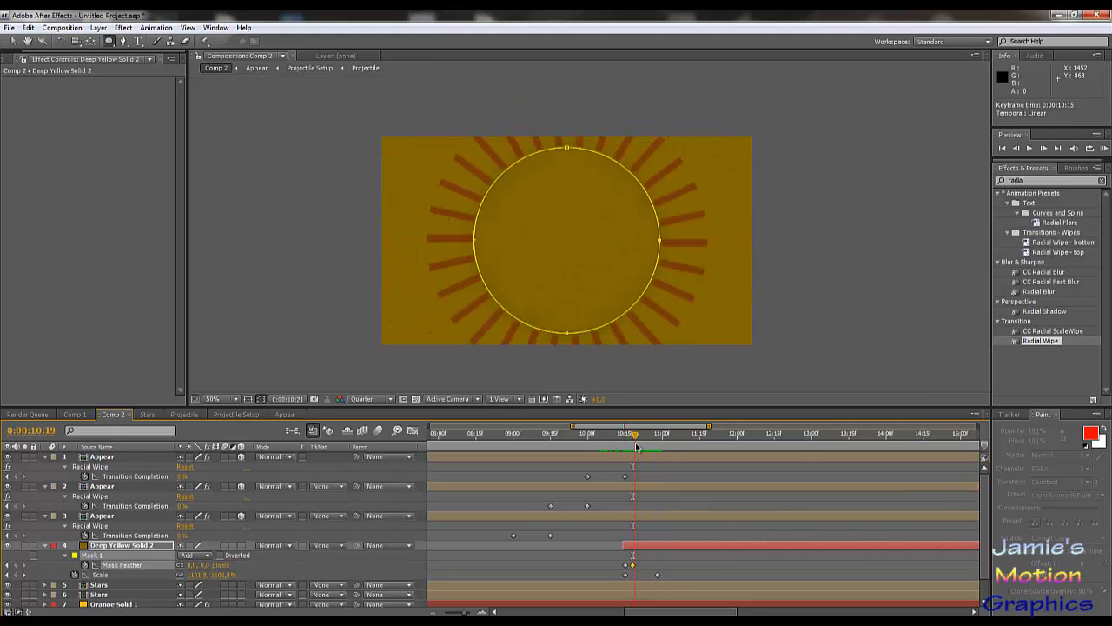
click(150, 334)
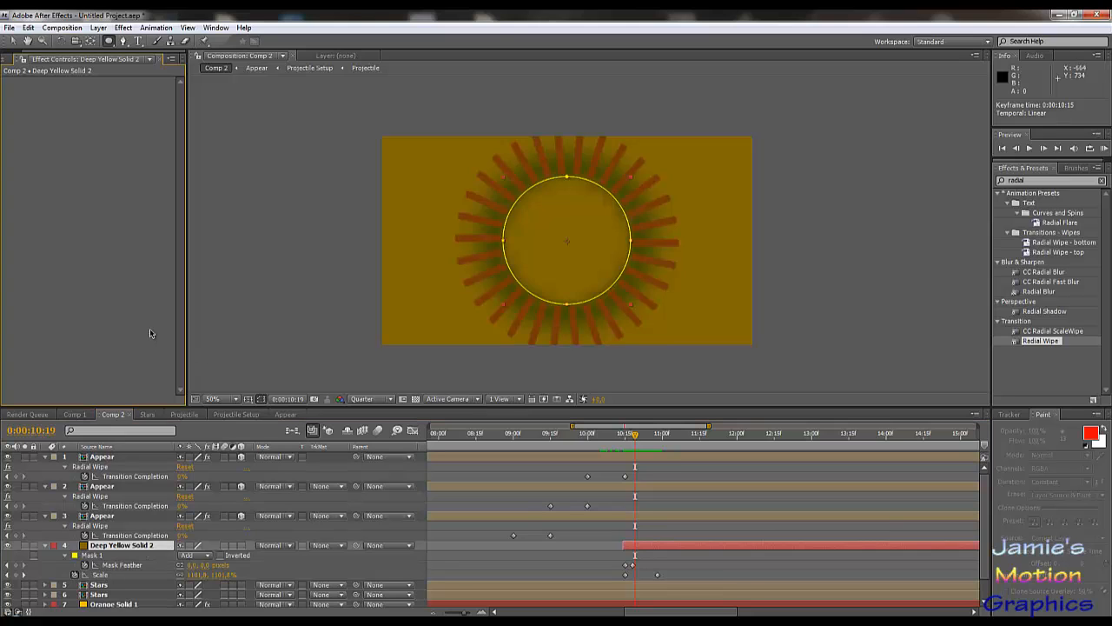
click(229, 328)
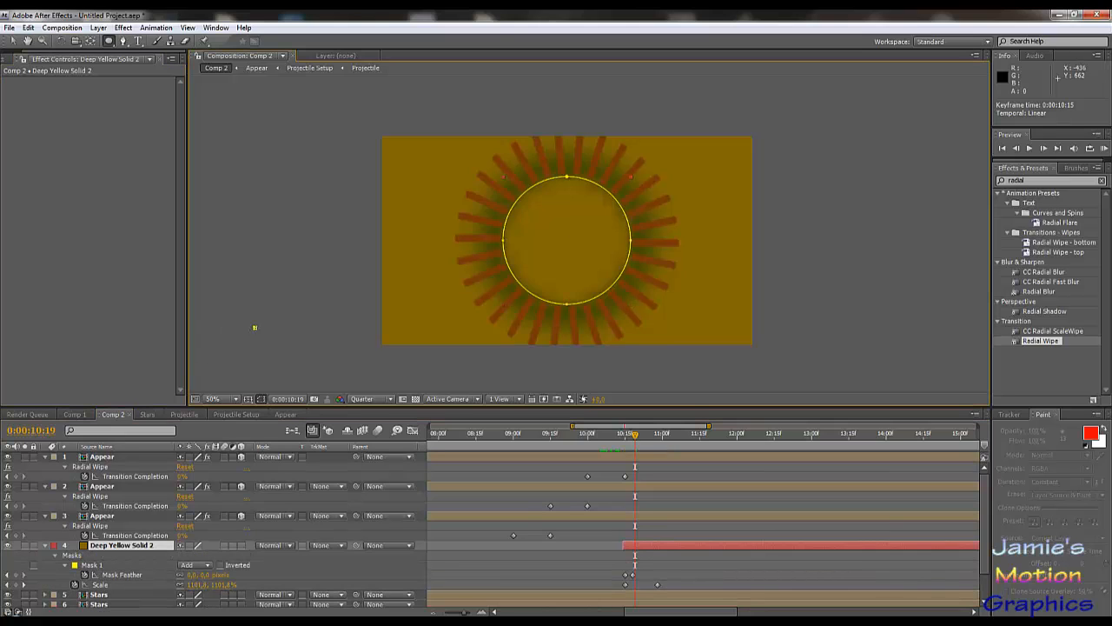
drag(286, 265, 286, 265)
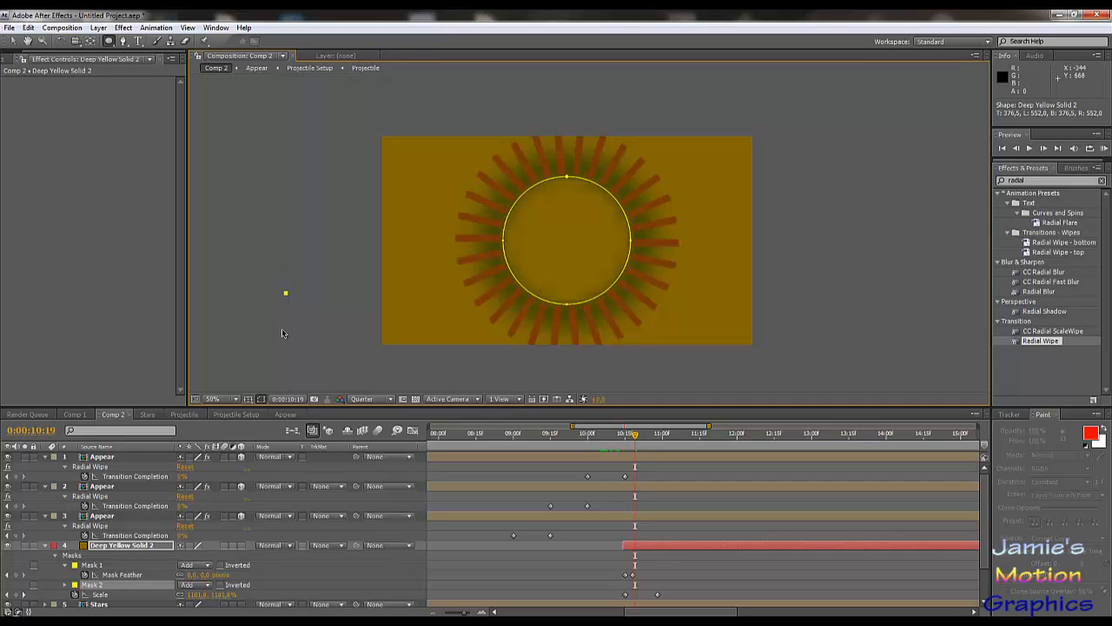
key(ctrl+z)
scroll(259, 506, down, 2)
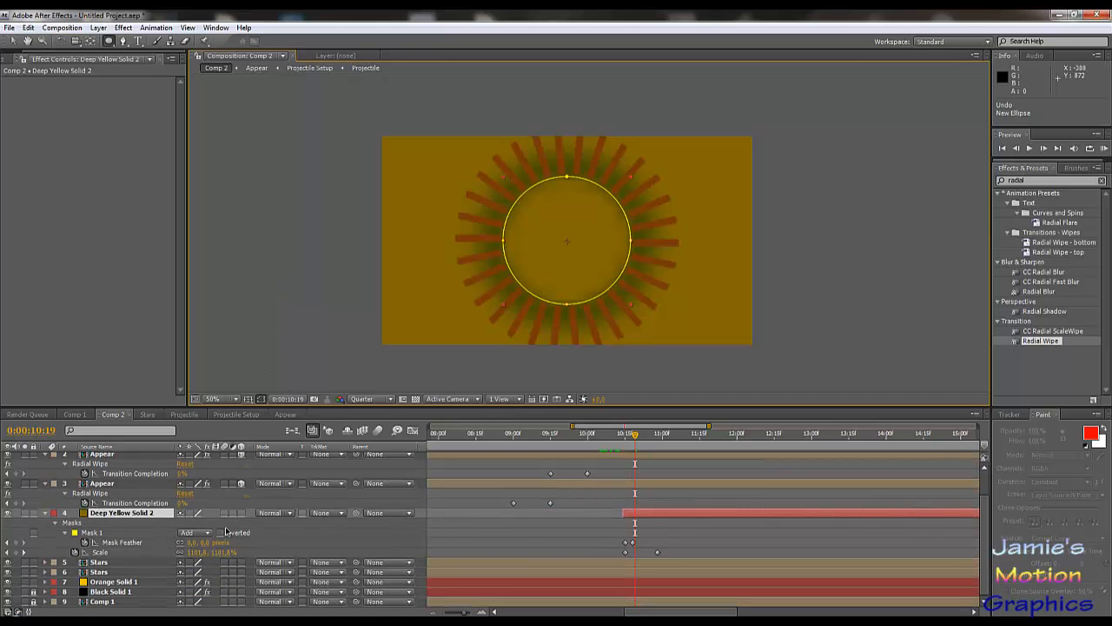
click(336, 553)
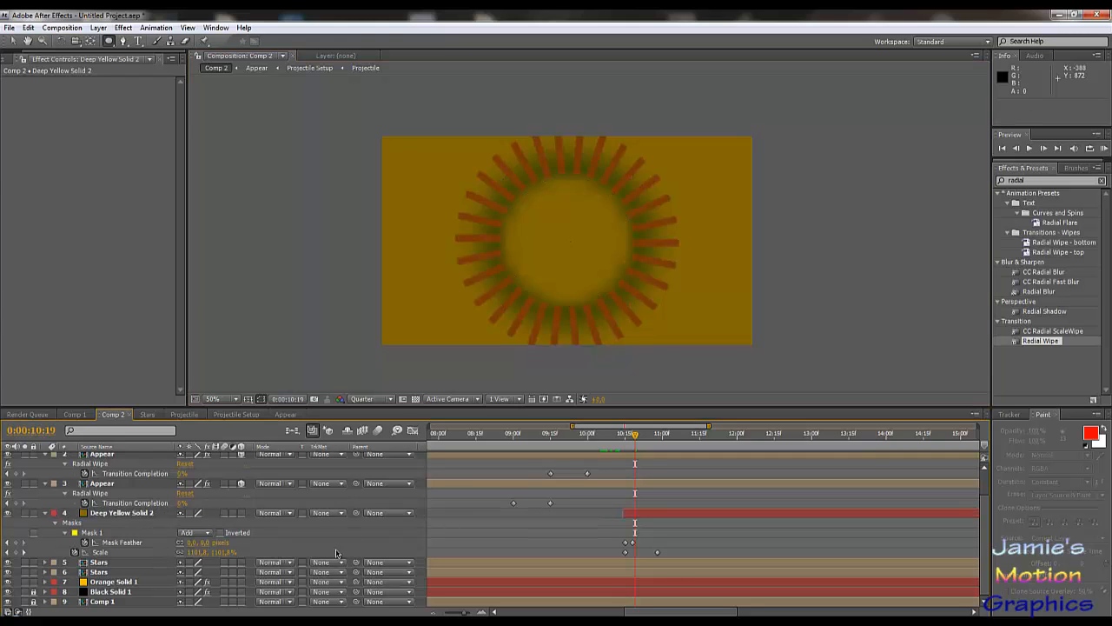
scroll(292, 549, up, 1)
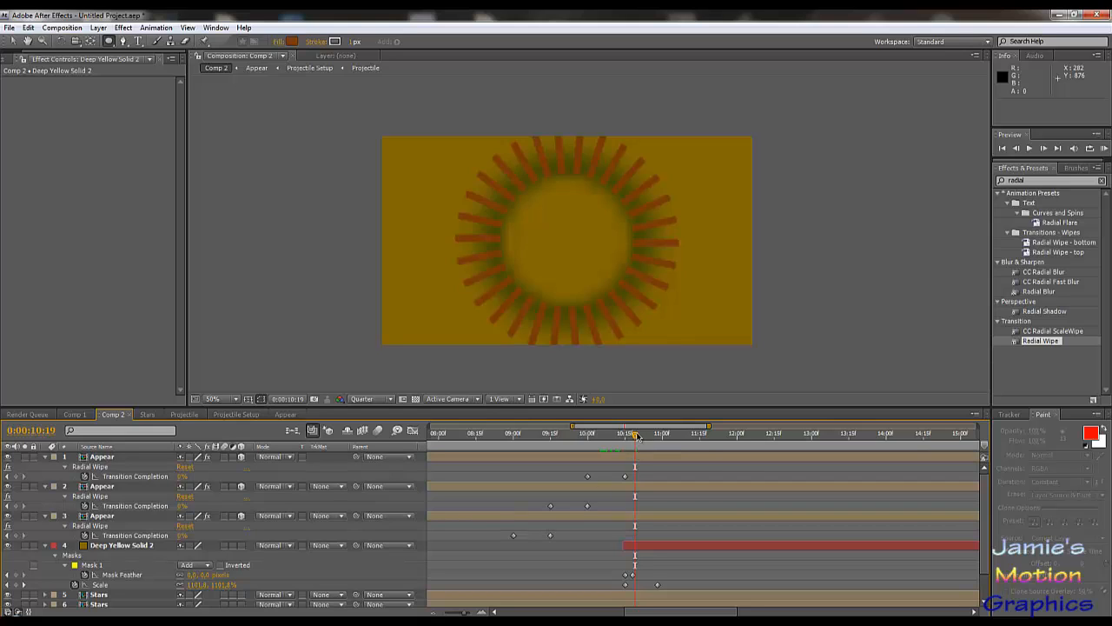
- Return to 0:00:10:15 and select the yellow solid's Mask Path among the full Mask 1 properties
drag(637, 436, 626, 441)
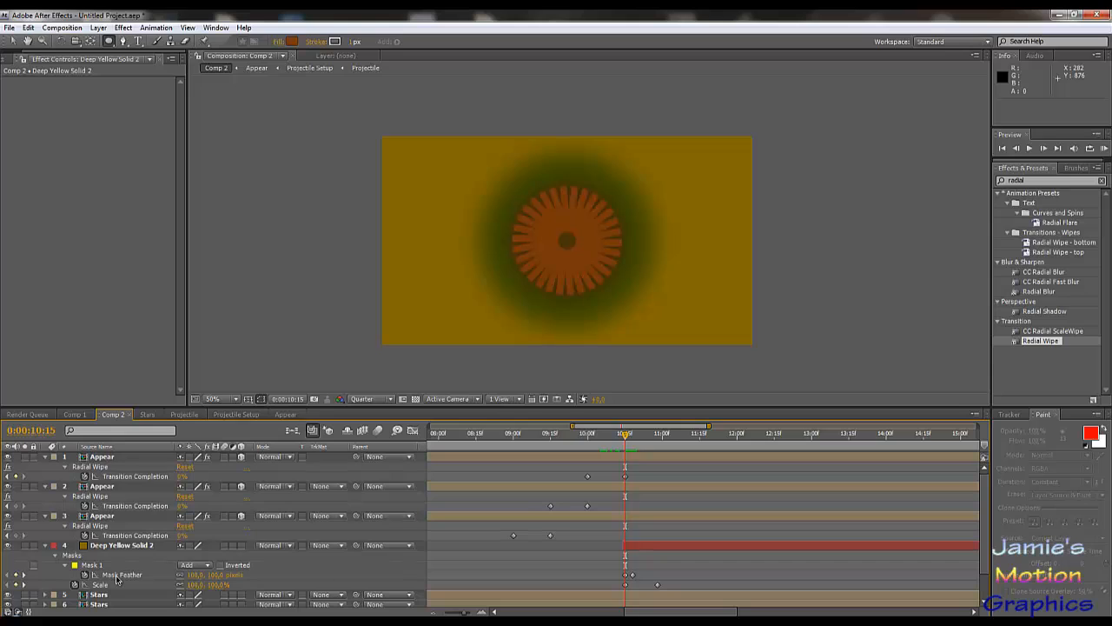
click(65, 564)
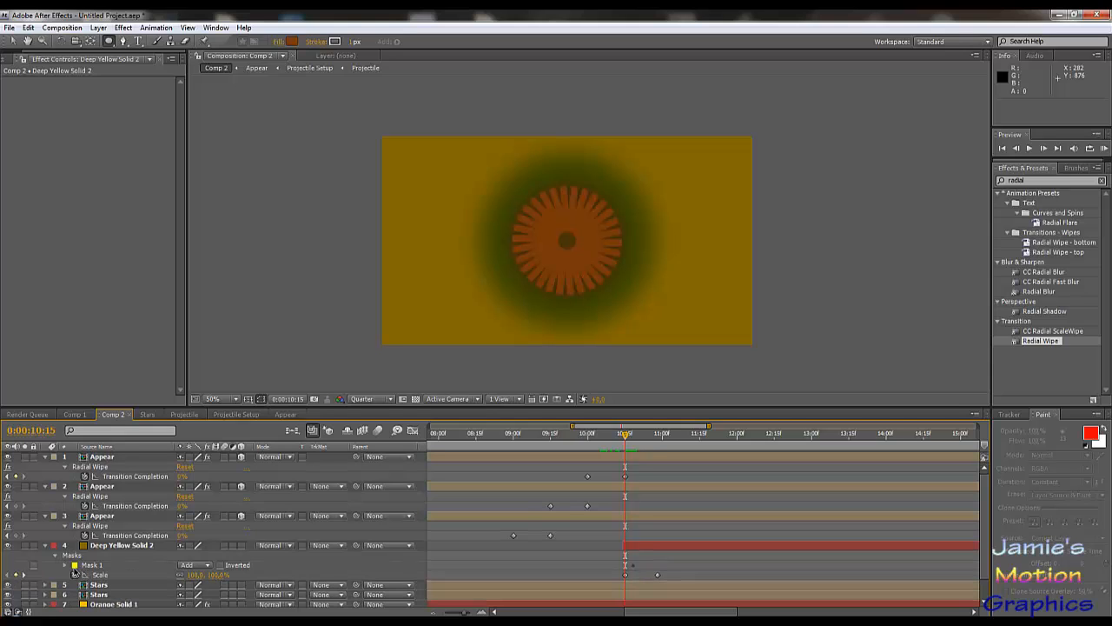
click(65, 565)
click(104, 571)
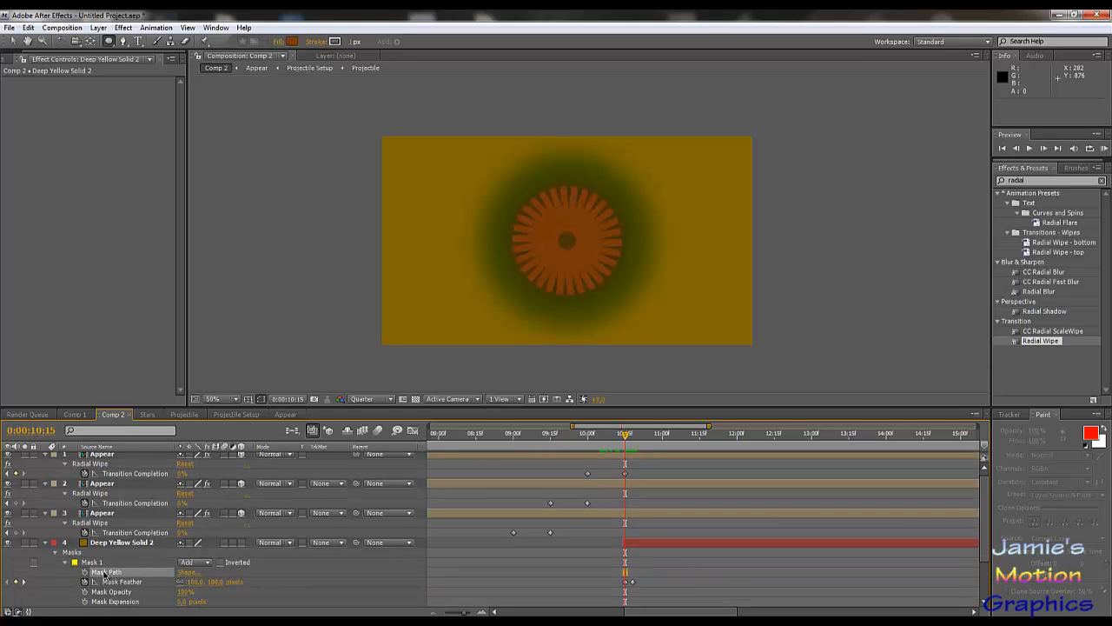
- Set Mask 1's shape bounds to left 440, right 840, top 160 and bottom 560 pixels
click(187, 572)
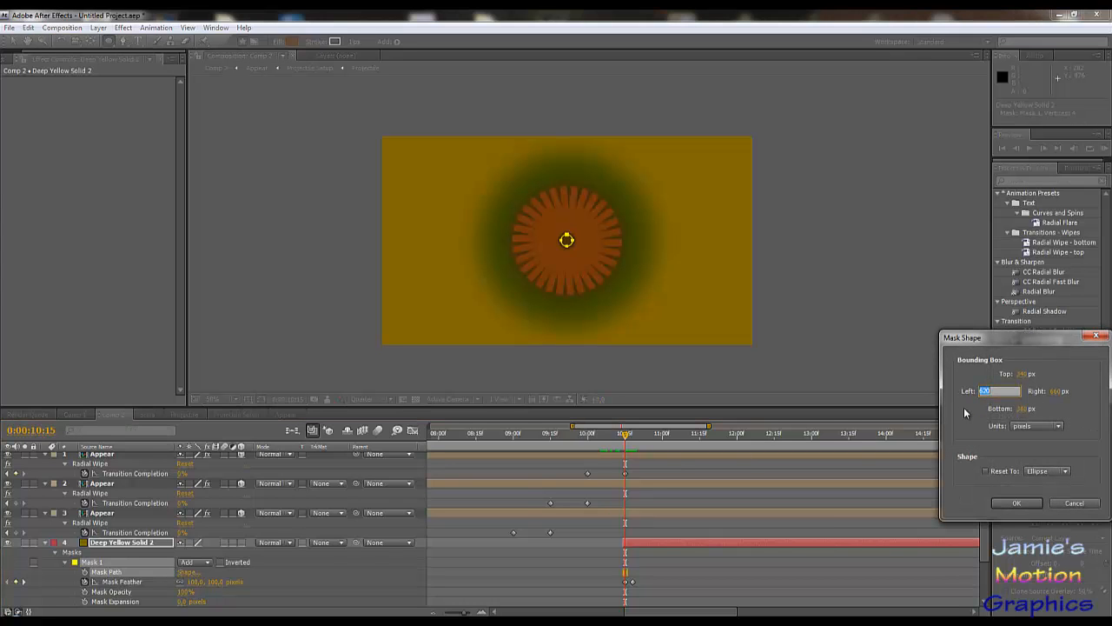
text(440)
key(Tab)
key(Tab)
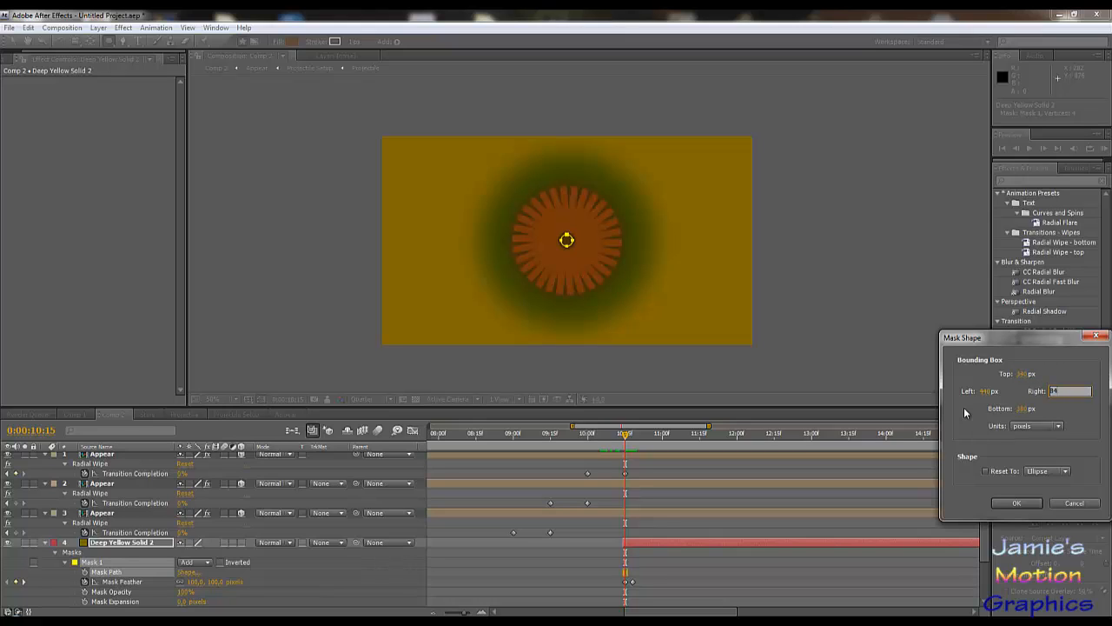
text(840)
click(1025, 373)
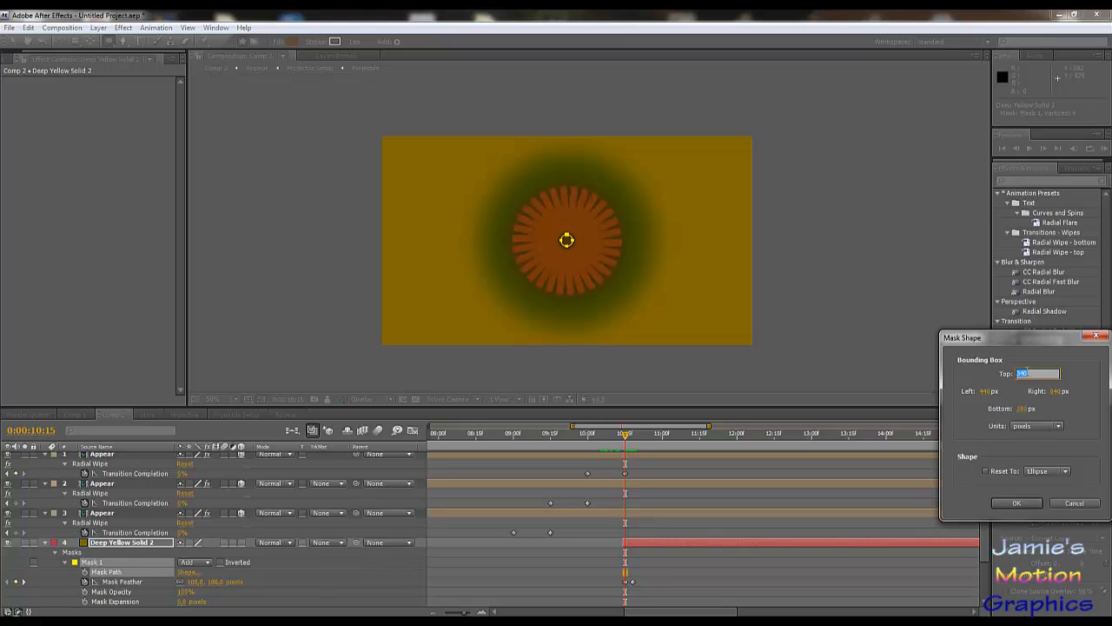
key(Tab)
key(Tab)
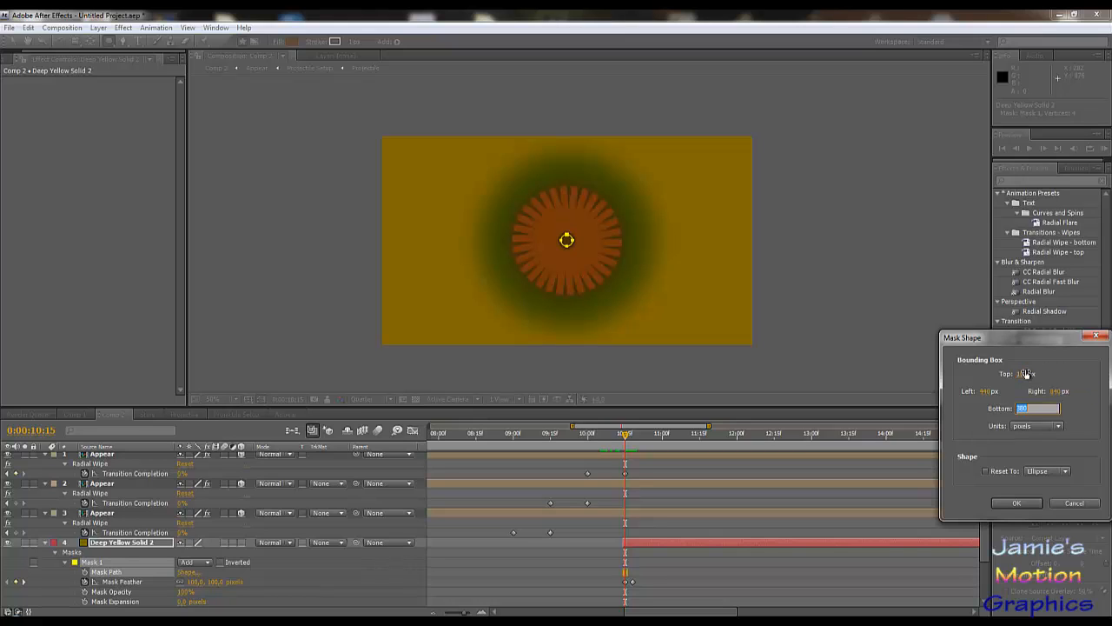
text(560)
key(Return)
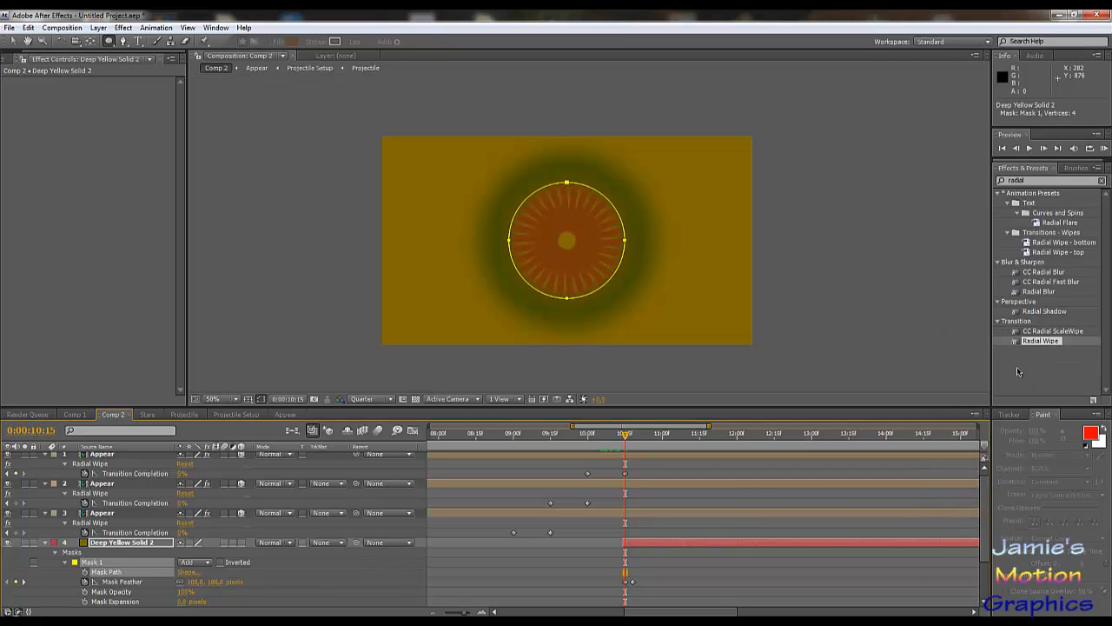
- Enlarge Mask 1 to a centred 600-pixel circle with its bounds at left 340, right 940 and top 60 pixels
click(188, 571)
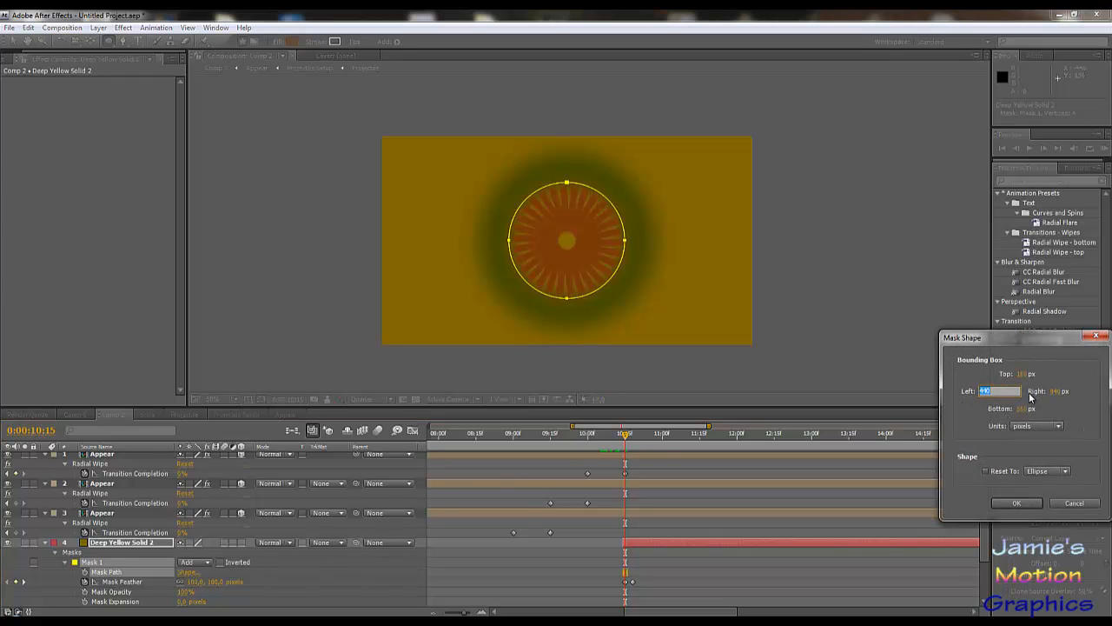
text(340)
key(Tab)
key(Tab)
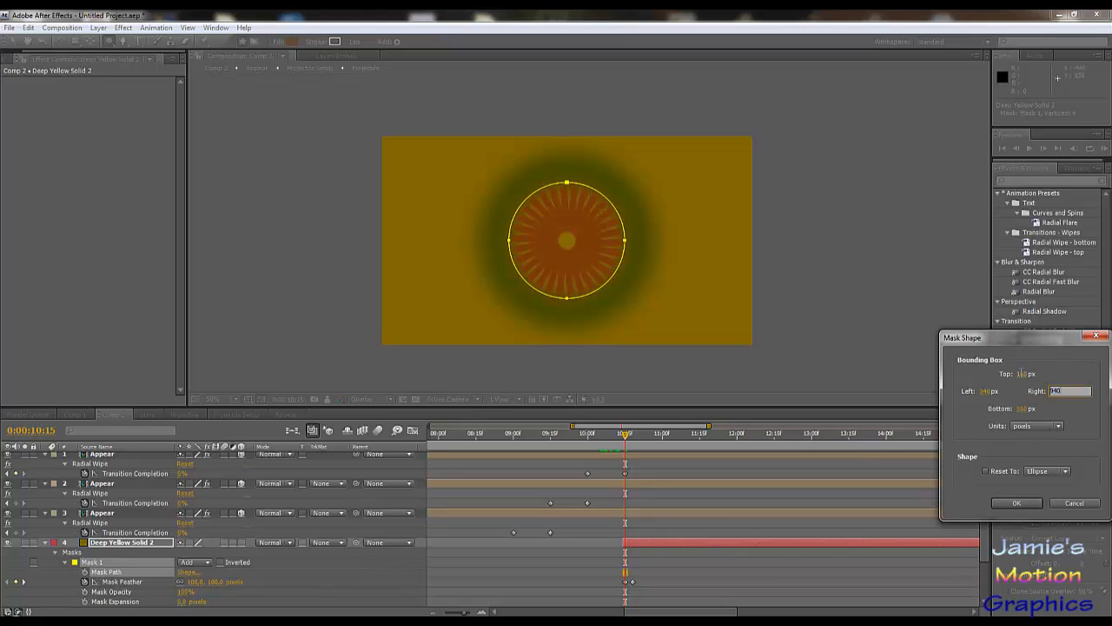
text(940)
click(1022, 373)
text(60)
key(Tab)
key(Tab)
key(Return)
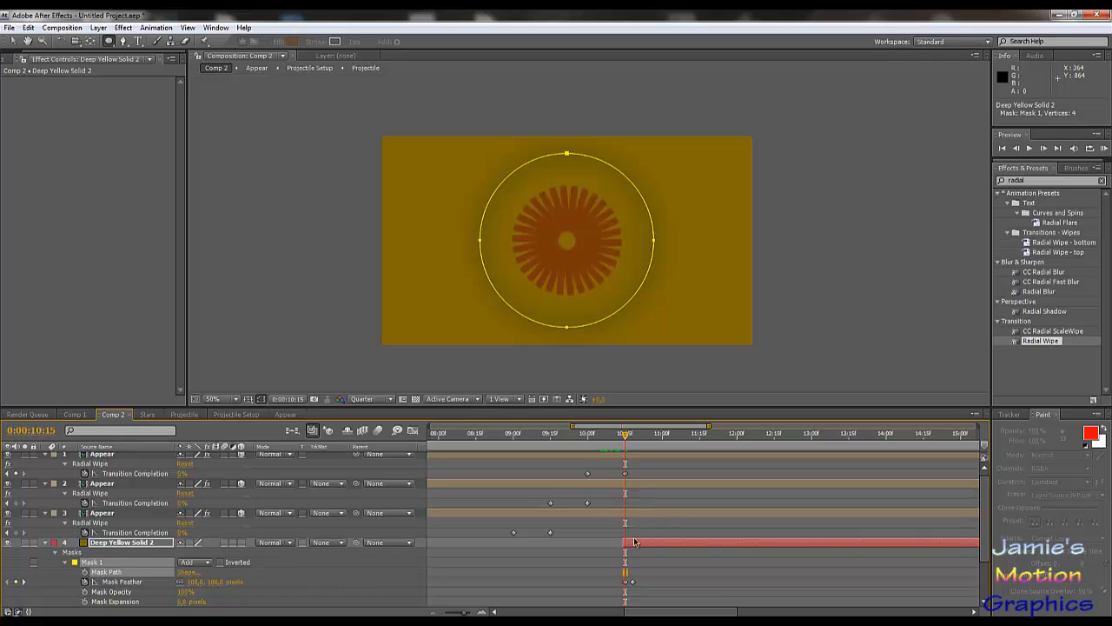
- Set the yellow solid's Scale to about 6% at 0:00:10:15 and replace its 0:00:10:28 keyframe with one of about 222%
scroll(274, 548, down, 2)
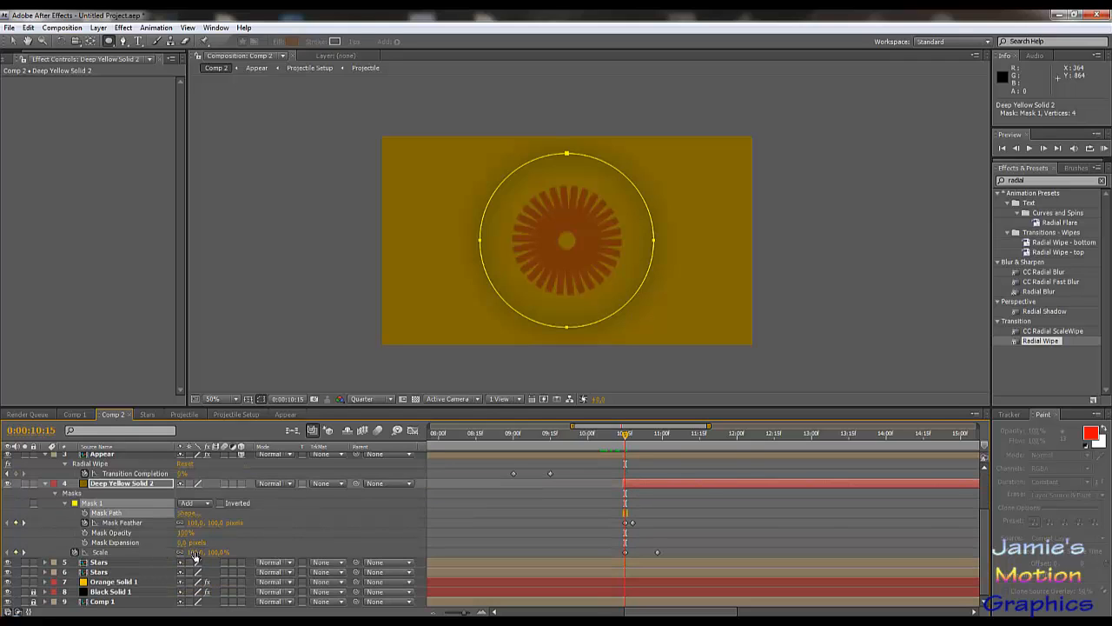
drag(195, 552, 137, 552)
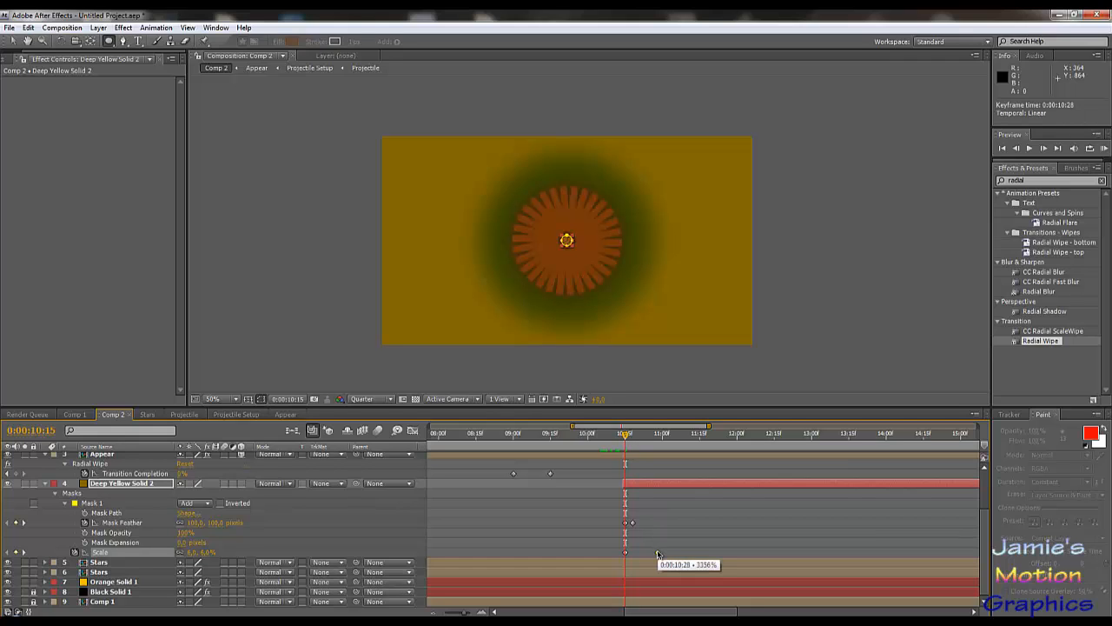
drag(626, 441, 659, 450)
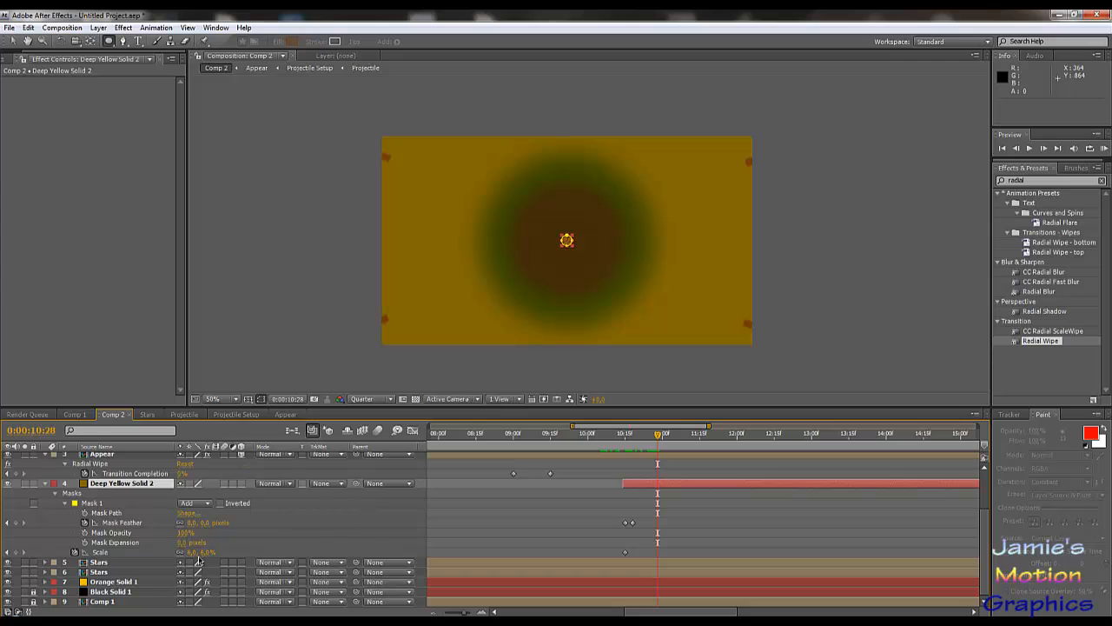
drag(207, 553, 328, 549)
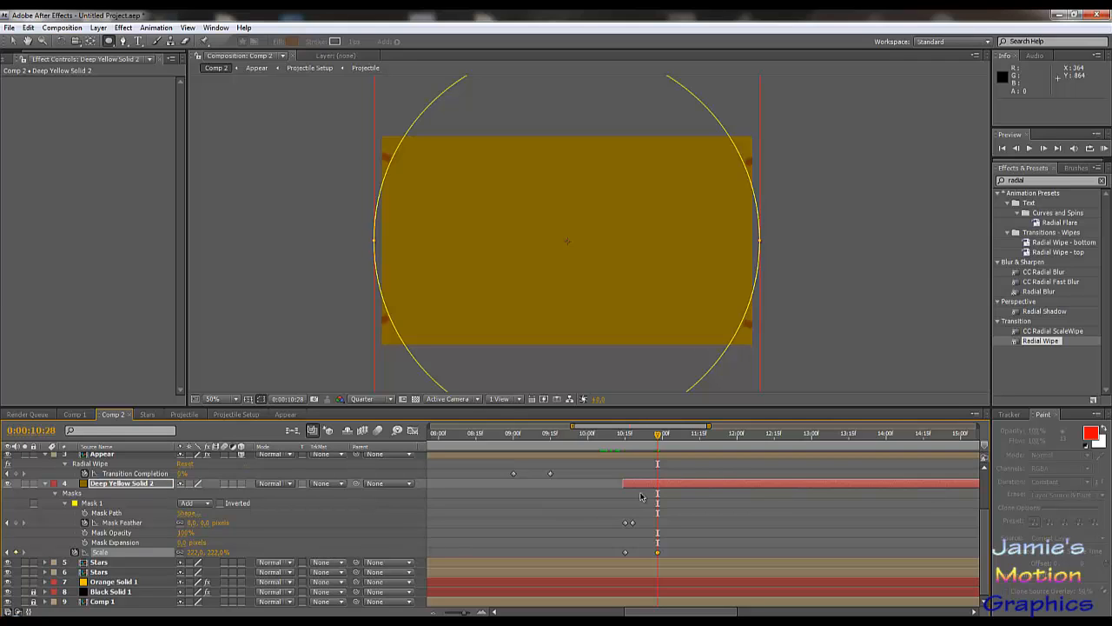
- Increase the yellow solid's Mask Feather to 750 pixels at 0:00:10:15
drag(658, 437, 625, 446)
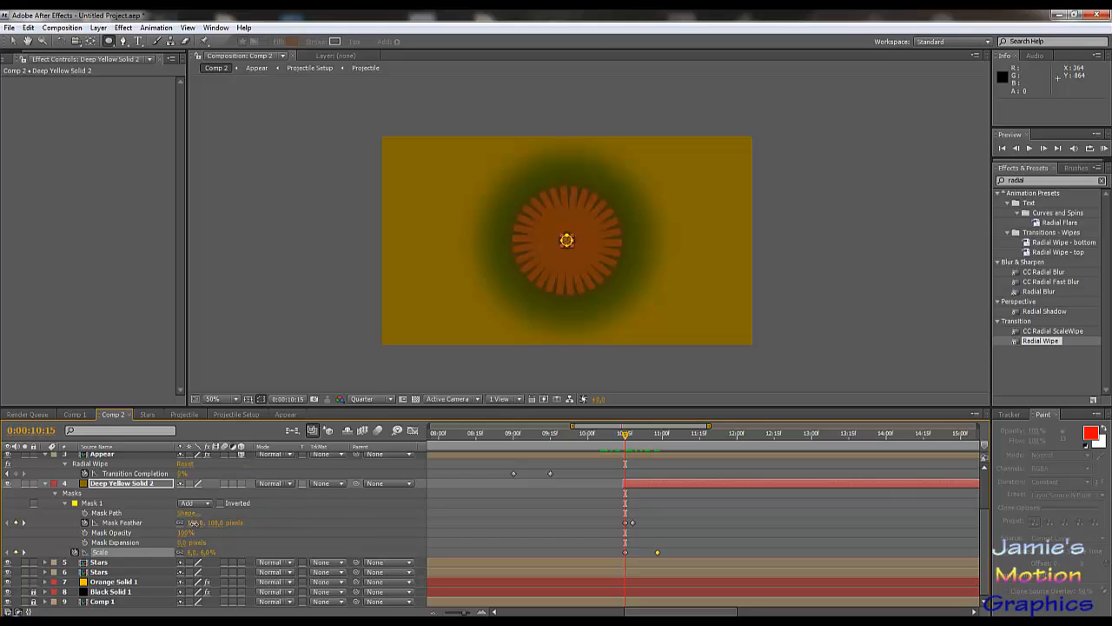
drag(193, 524, 215, 523)
drag(332, 526, 567, 517)
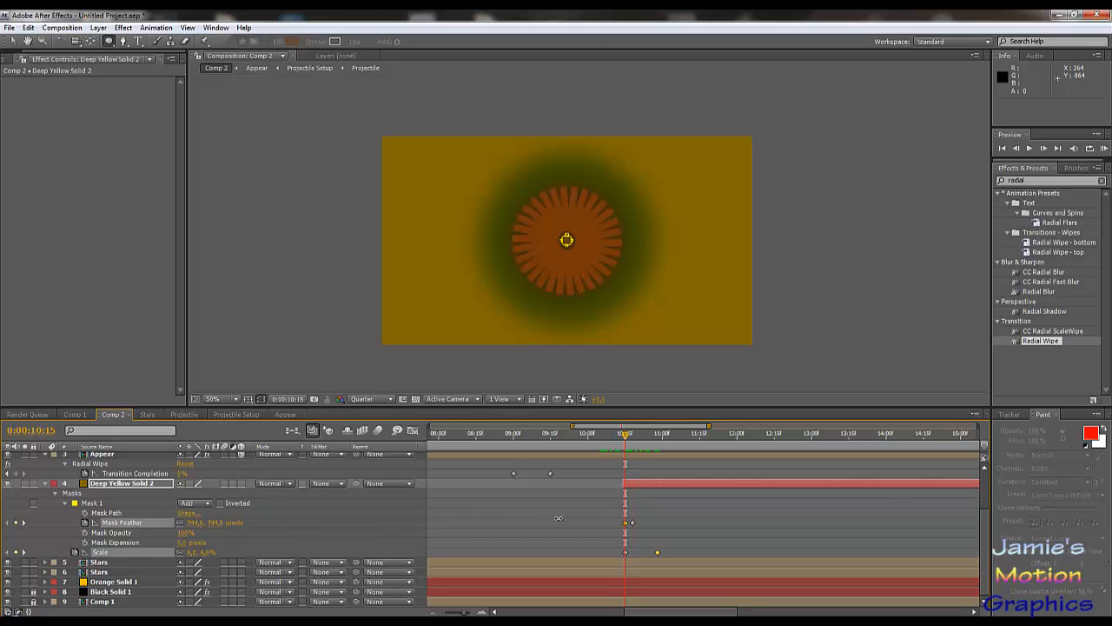
scroll(564, 263, up, 6)
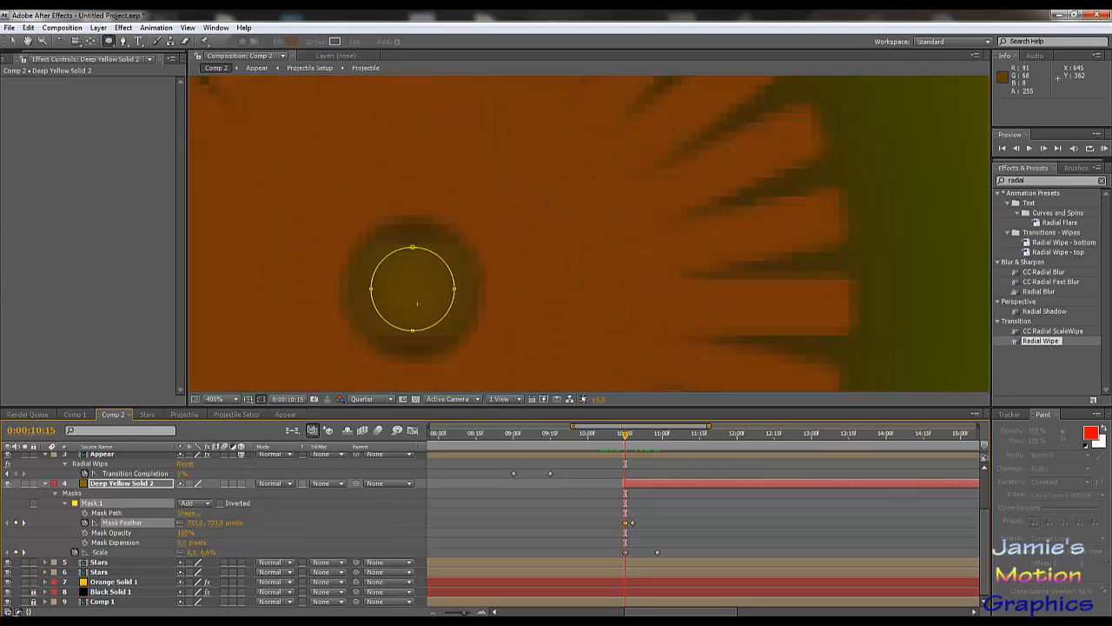
click(187, 526)
text(750)
key(Return)
- Check the growing yellow circle and move its ending Mask Feather keyframe to 0:00:10:28, aligned with the last Scale keyframe
drag(626, 439, 630, 444)
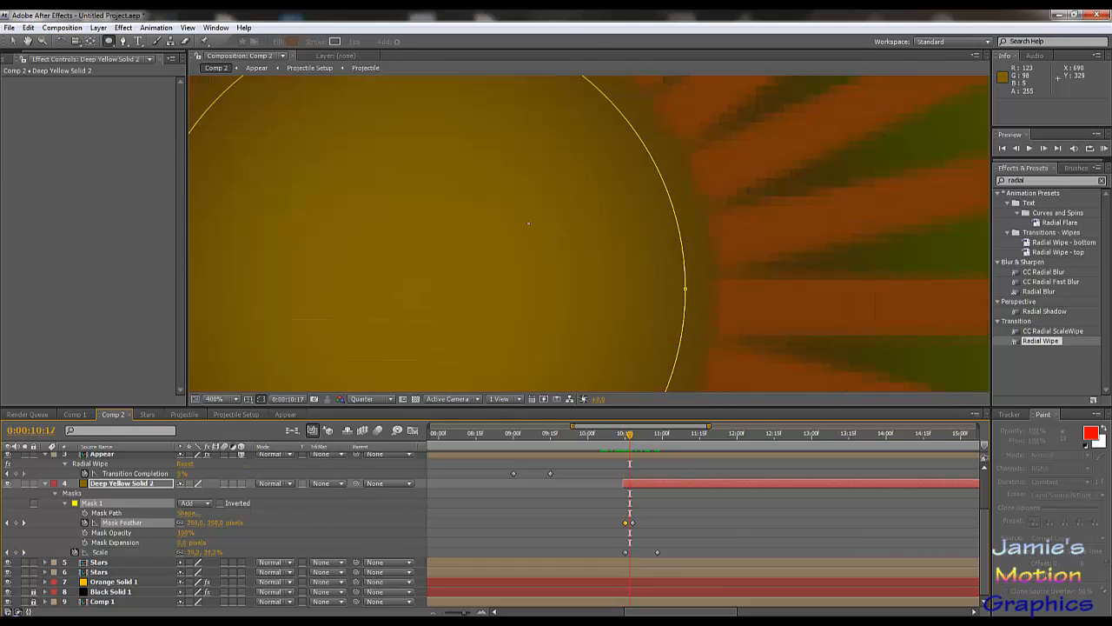
scroll(530, 258, down, 2)
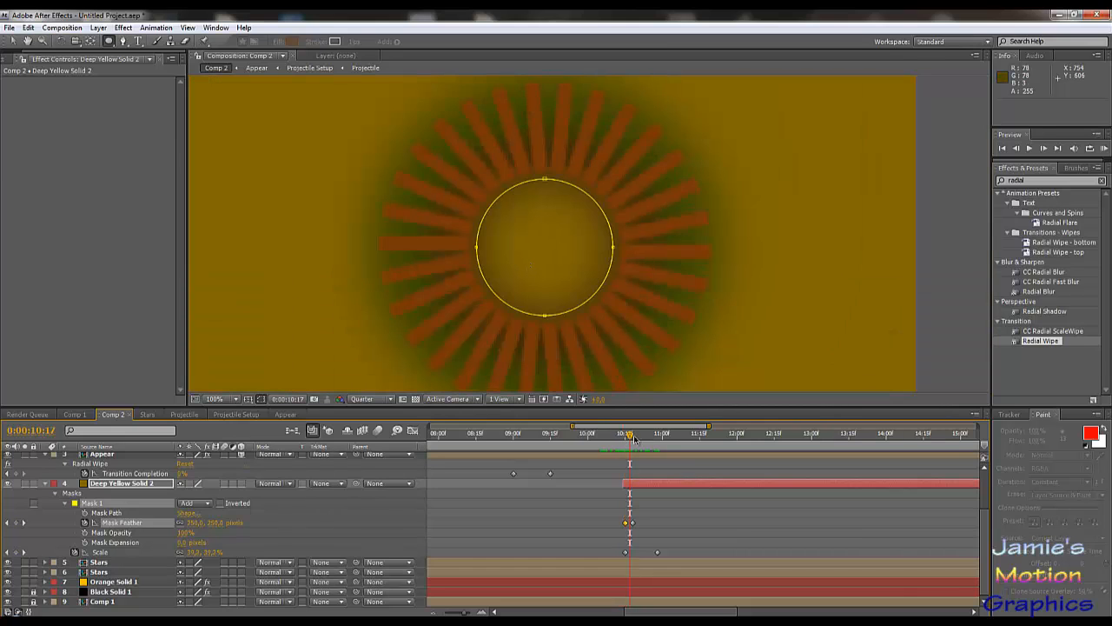
drag(631, 439, 650, 437)
scroll(578, 331, down, 1)
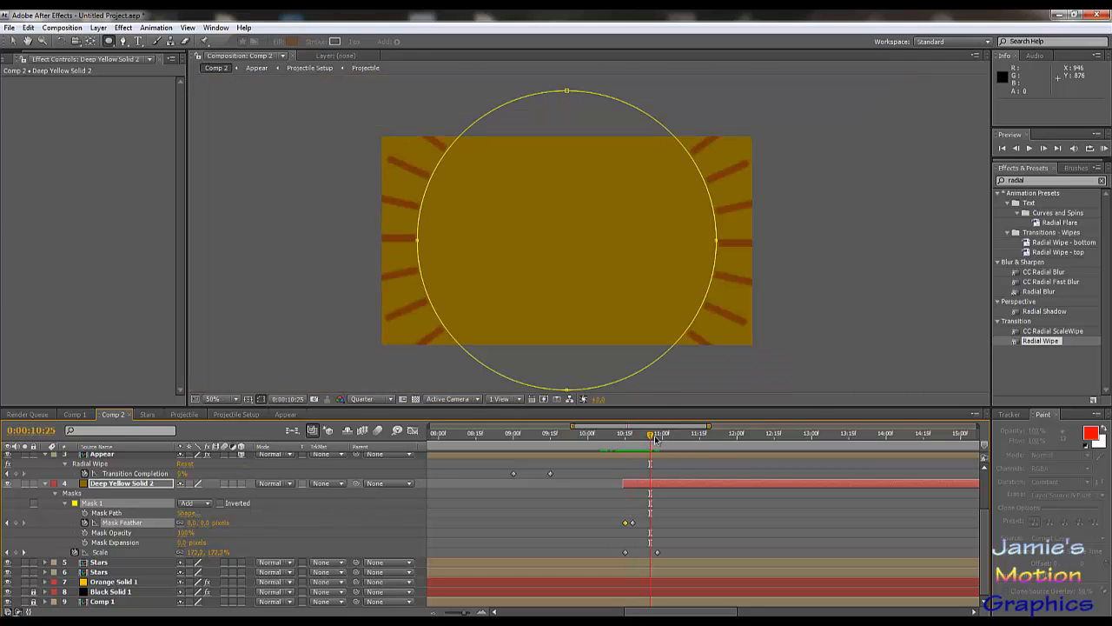
drag(651, 437, 632, 443)
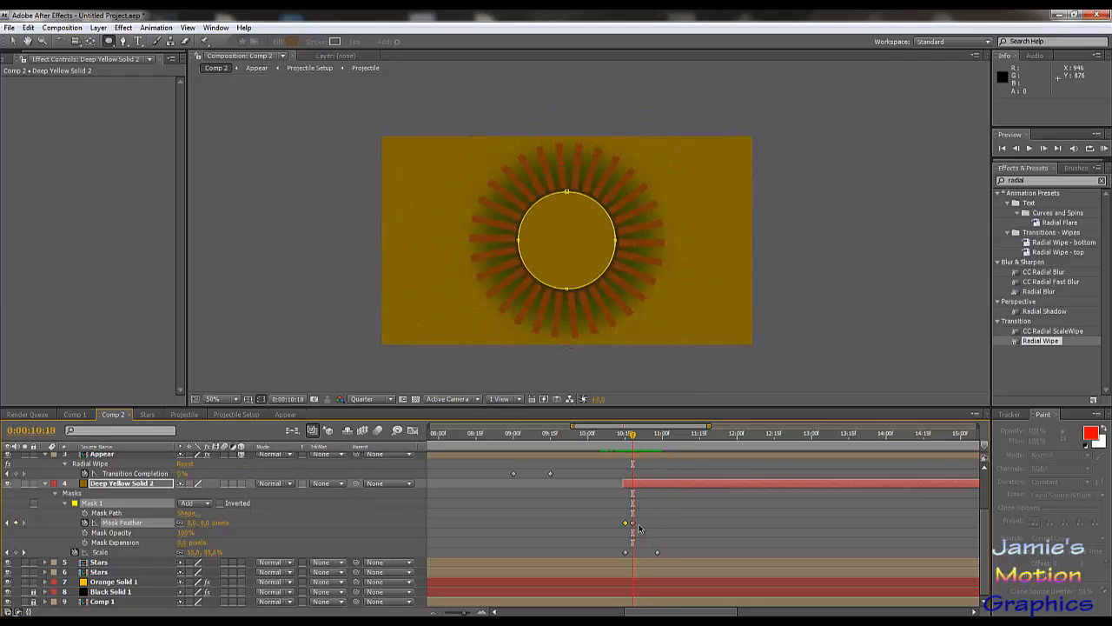
drag(632, 524, 657, 523)
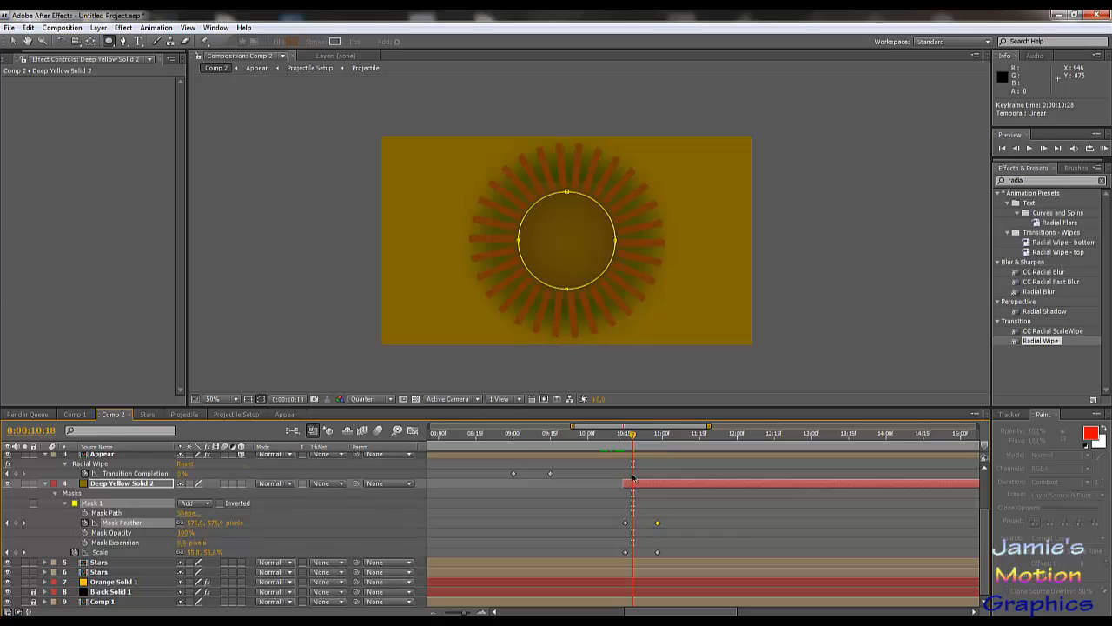
drag(631, 434, 680, 458)
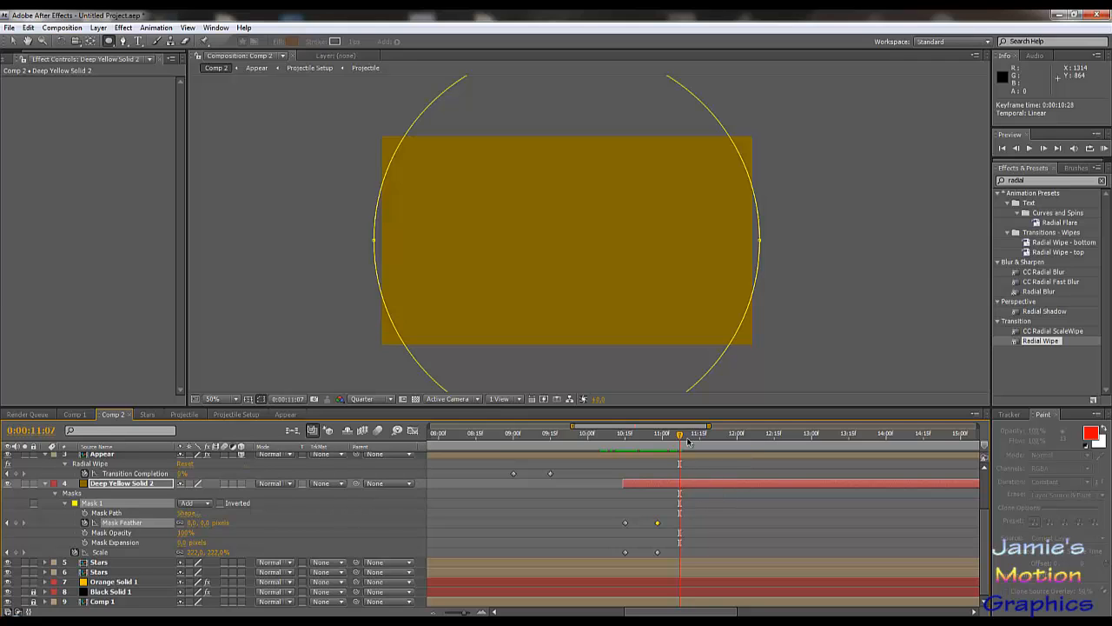
- Check the animation's end around 0:00:12:01 and set Comp 2's duration to 0:00:12:00
drag(680, 439, 687, 477)
drag(687, 439, 739, 441)
click(62, 27)
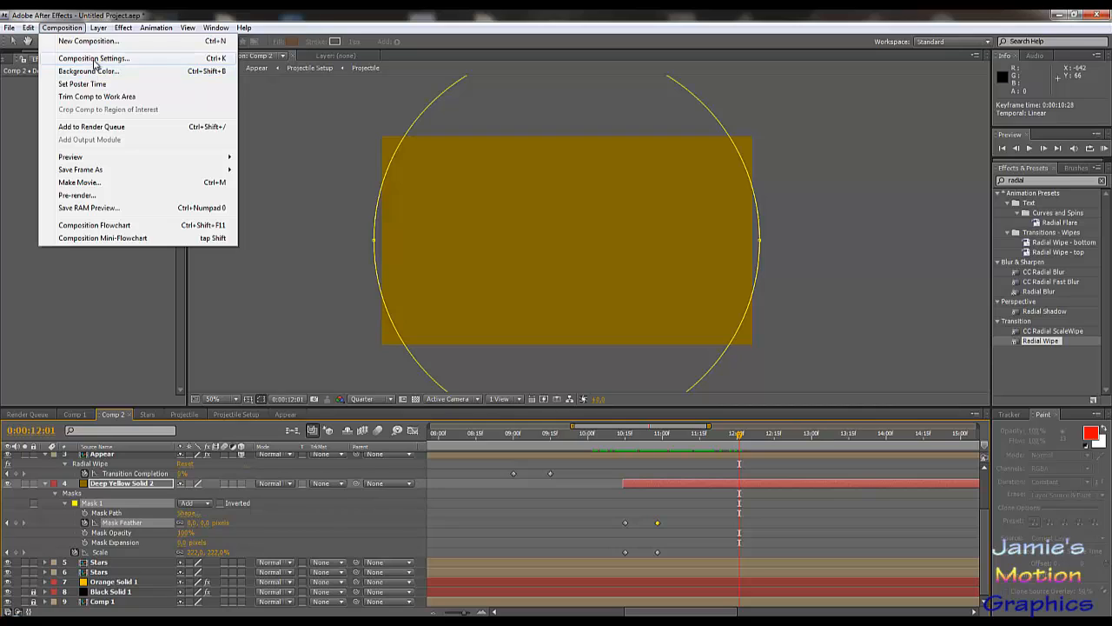
click(87, 58)
click(914, 469)
text(1200)
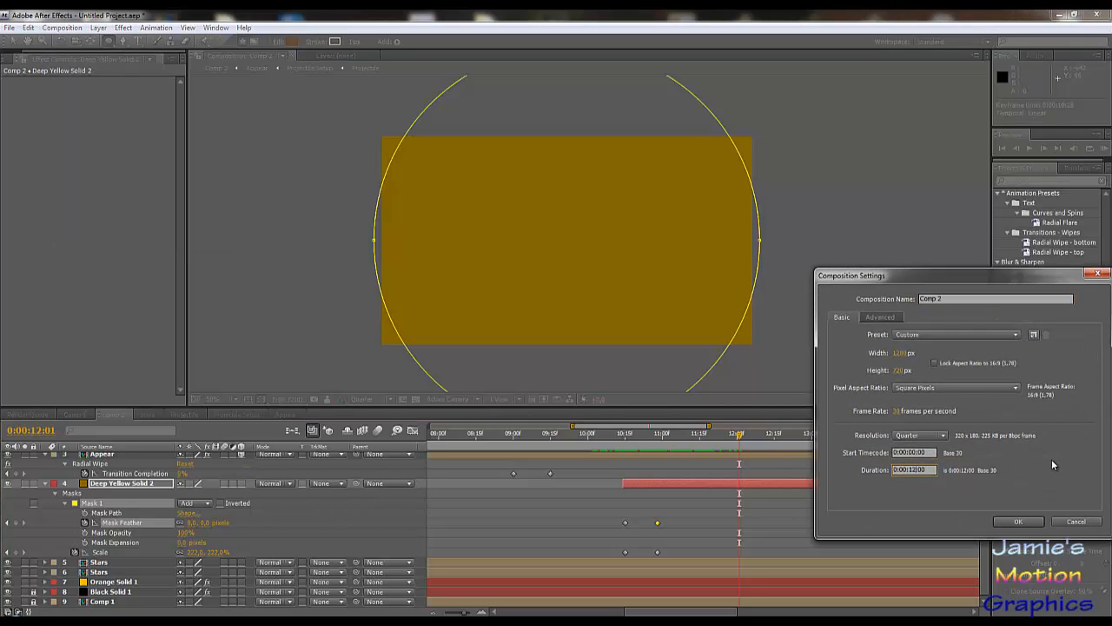
click(1031, 521)
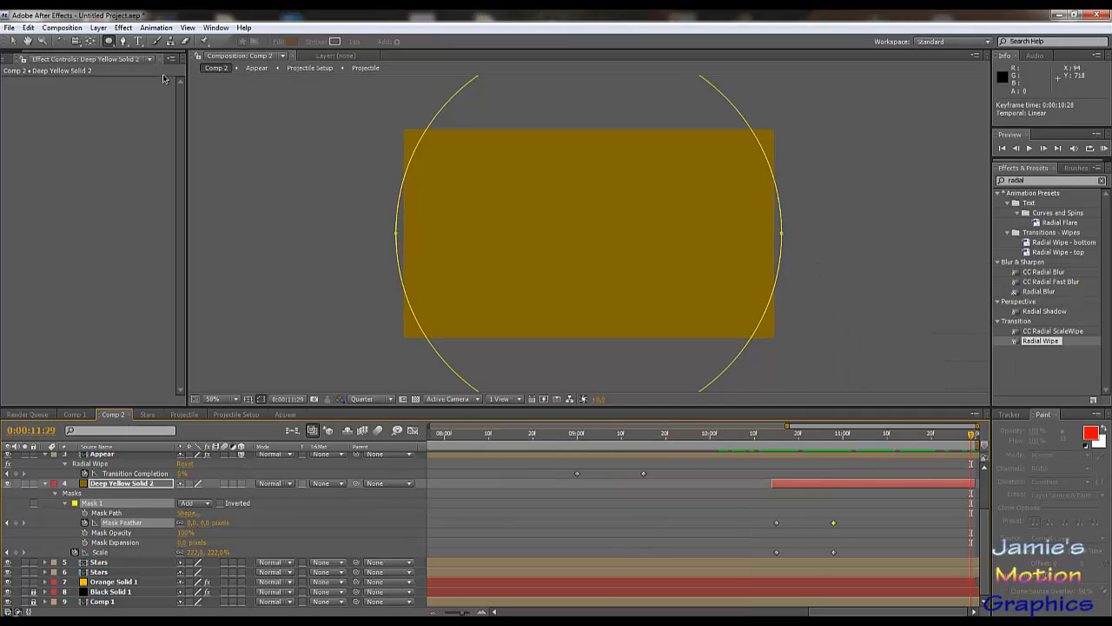
- Add Comp 2 to the render queue as a movie
click(77, 27)
click(90, 182)
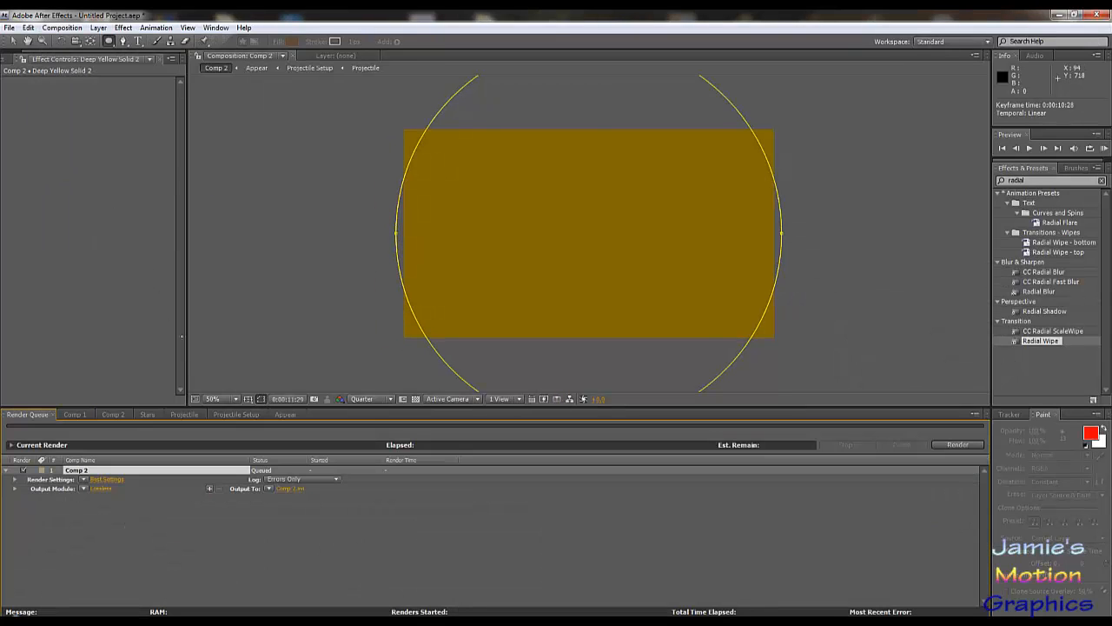